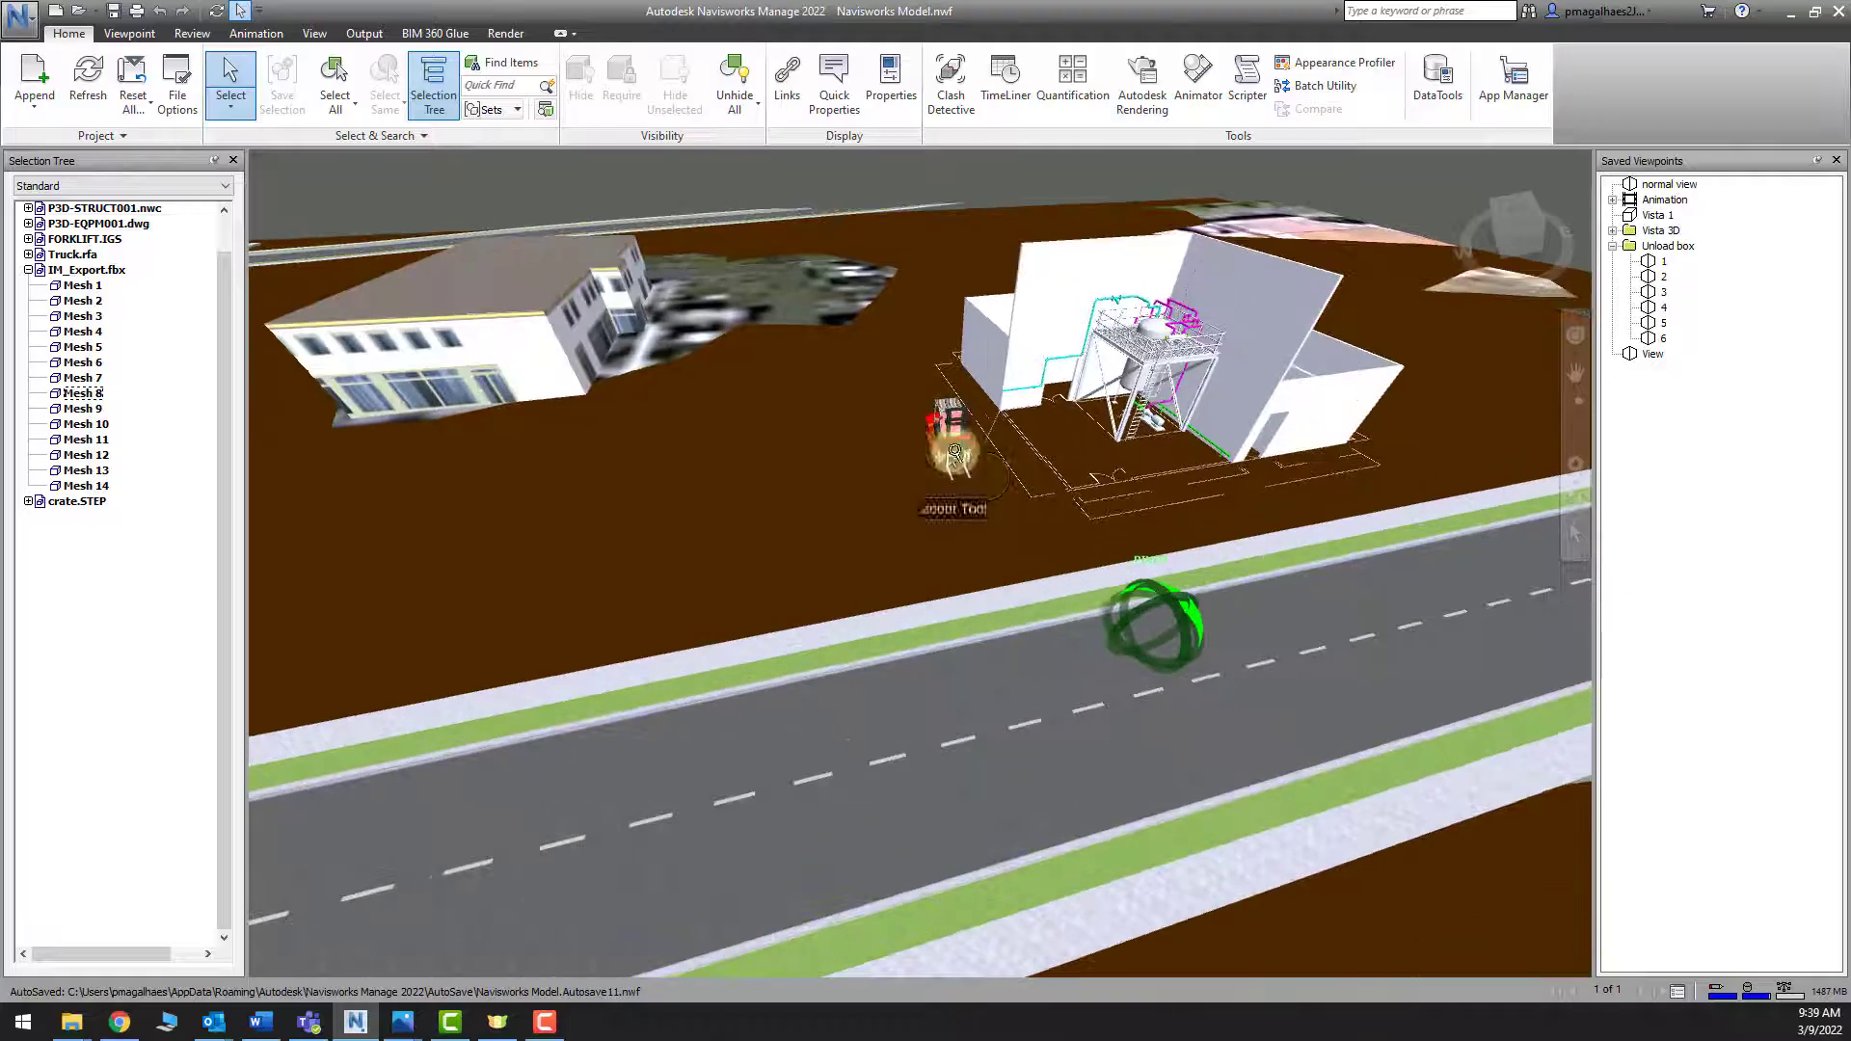
Display the Sets window next to the selection tree
{"action": "middle_click_drag", "start_coordinate": [1022, 523], "coordinate": [1082, 504], "text": "shift"}
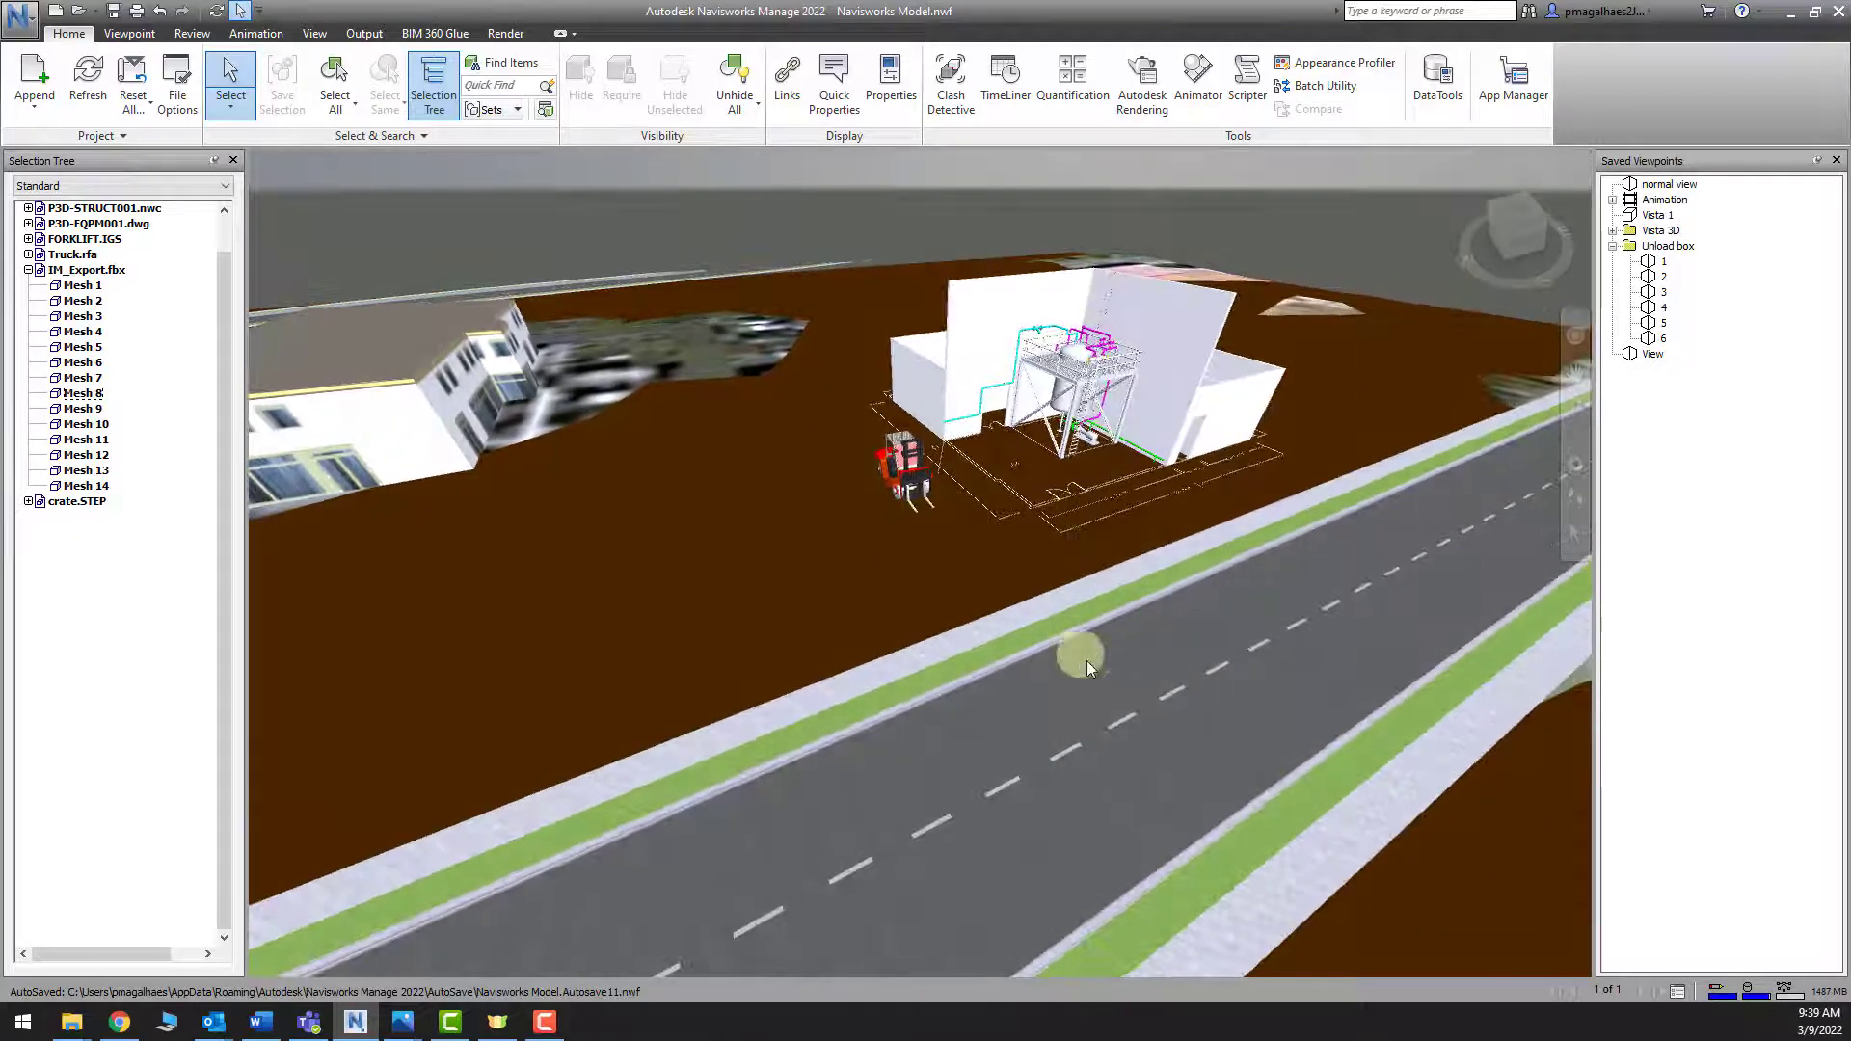
{"action": "scroll", "coordinate": [868, 434], "scroll_direction": "down", "scroll_amount": 7}
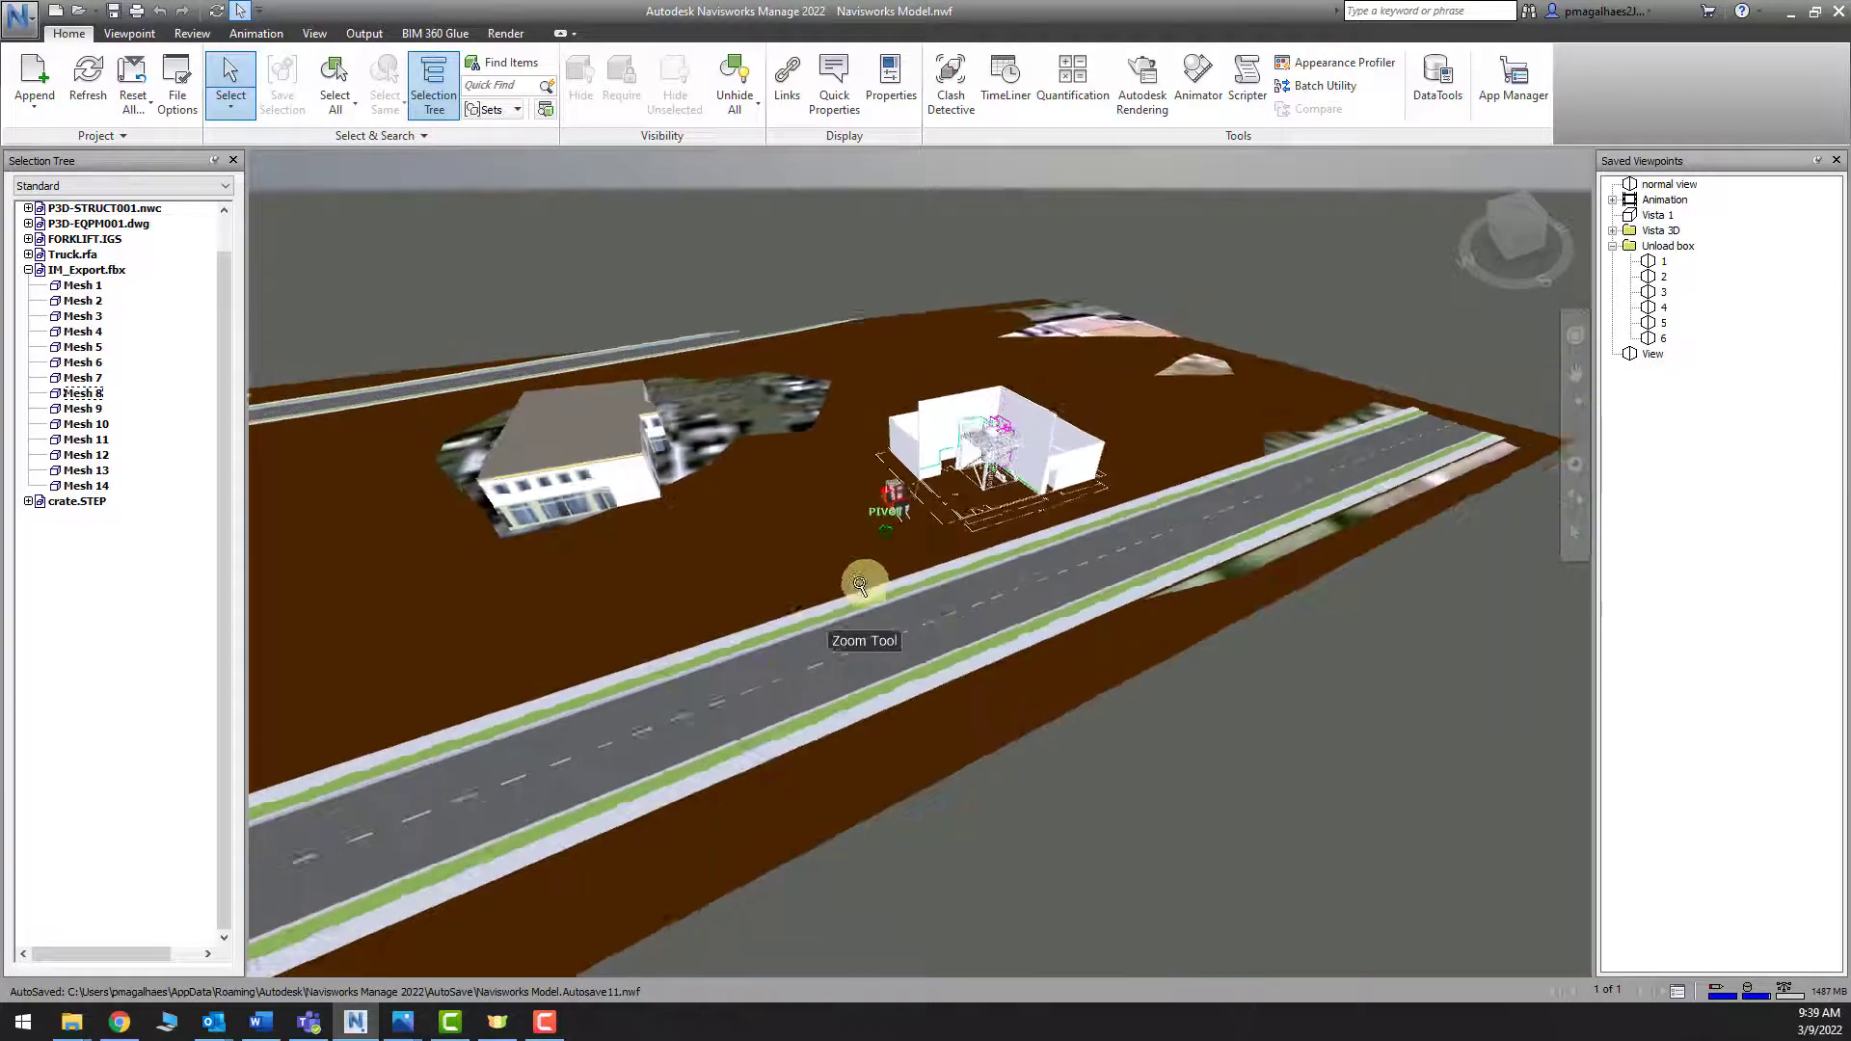
{"action": "middle_click_drag", "start_coordinate": [880, 623], "coordinate": [1194, 662]}
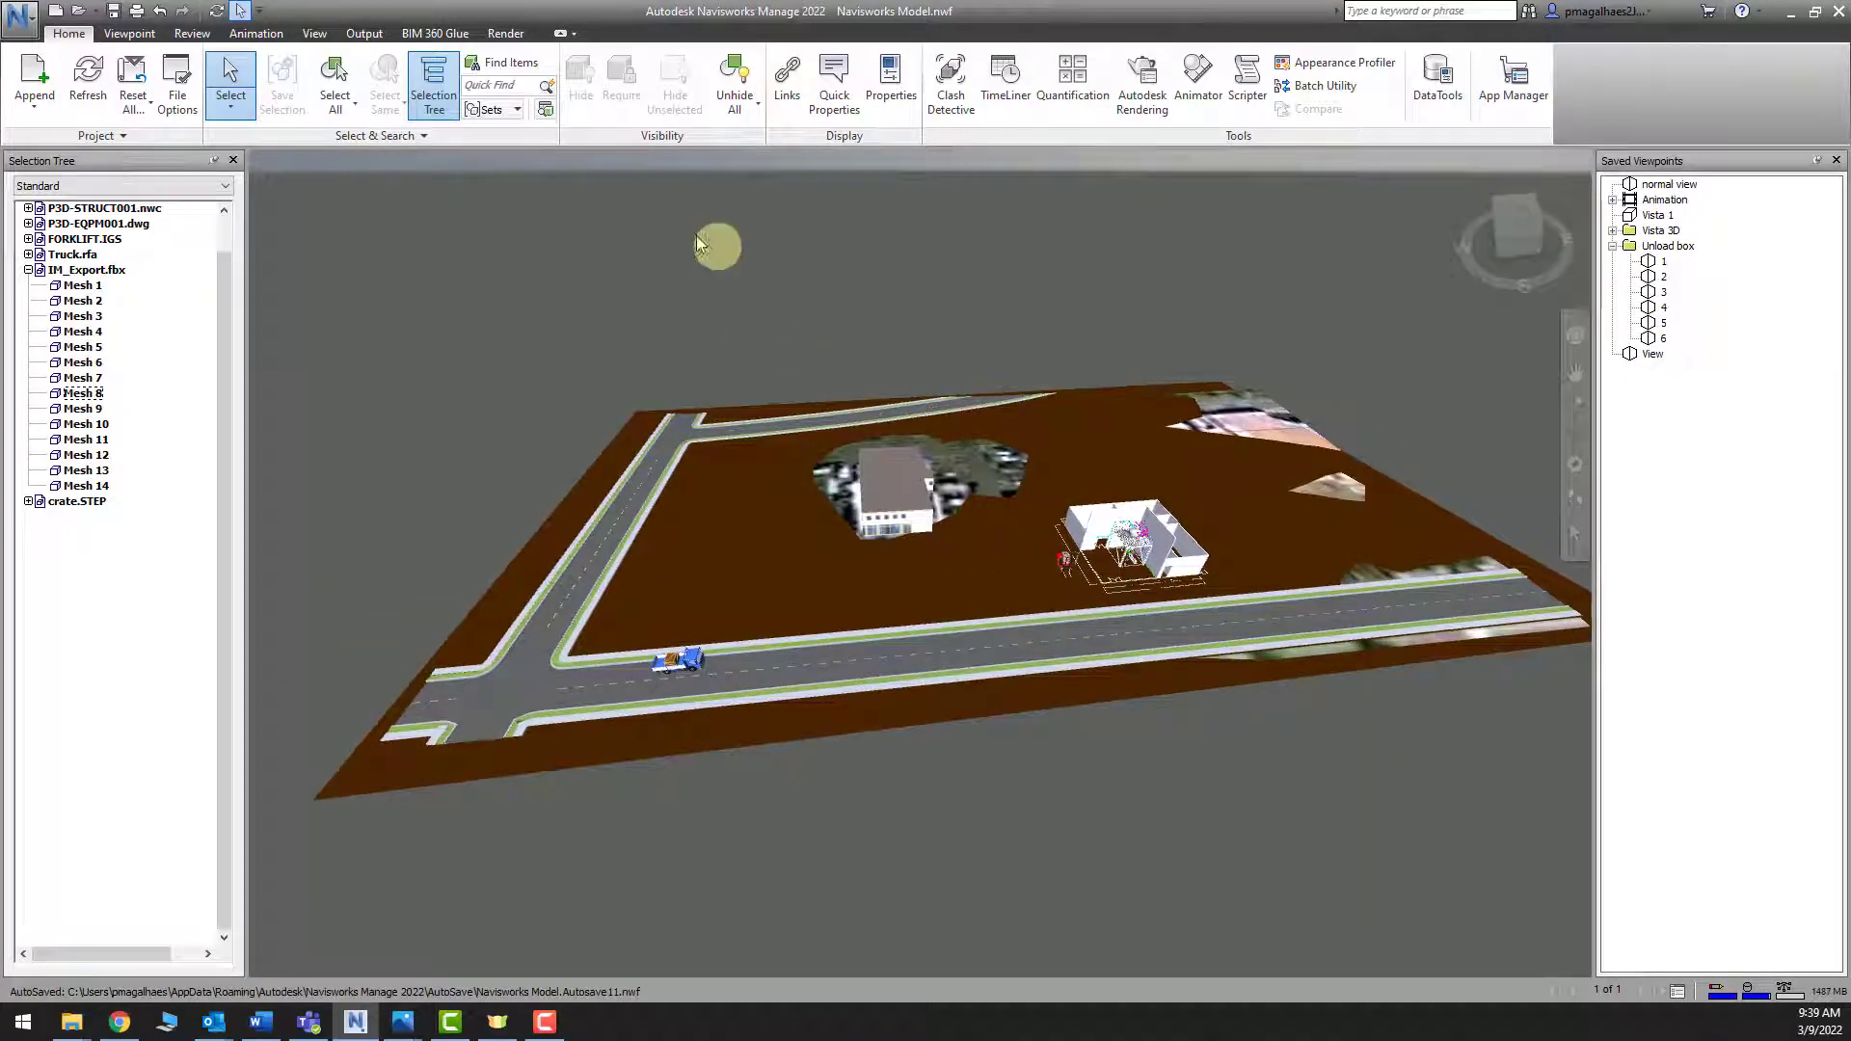
{"action": "left_click", "coordinate": [316, 34]}
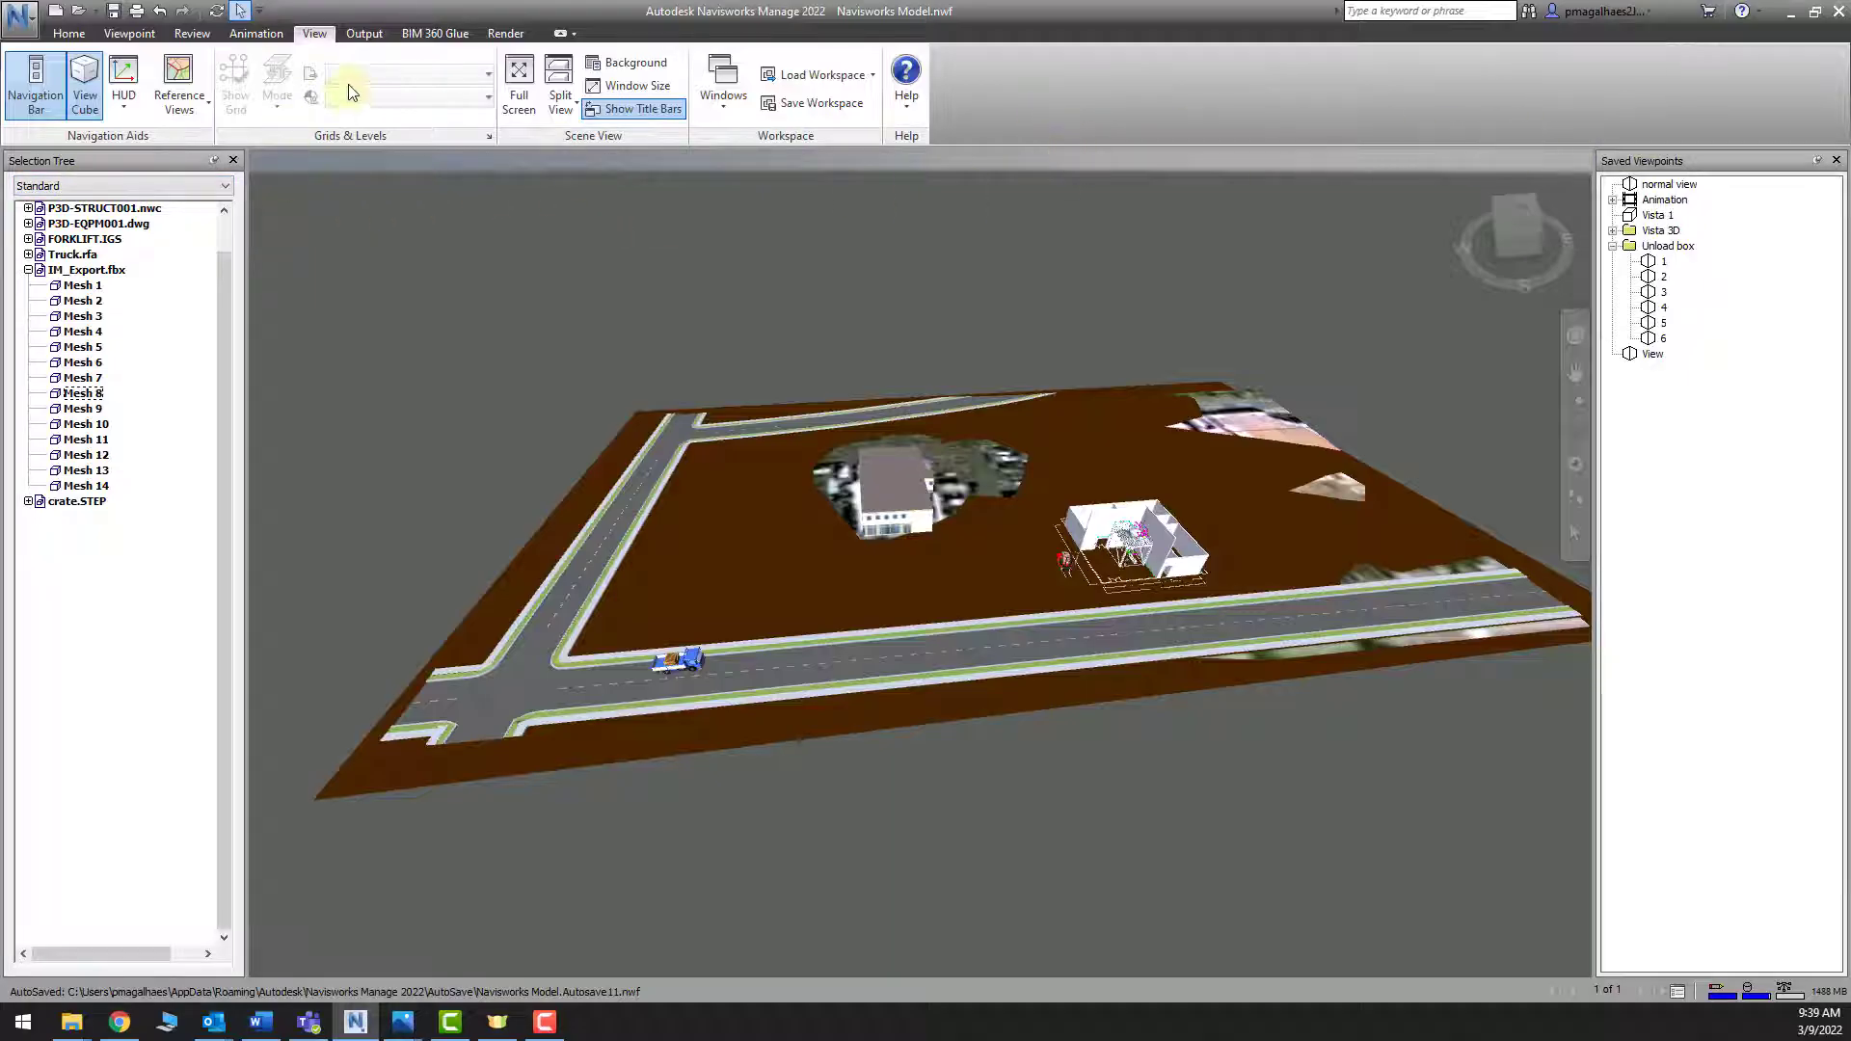
{"action": "left_click", "coordinate": [724, 106]}
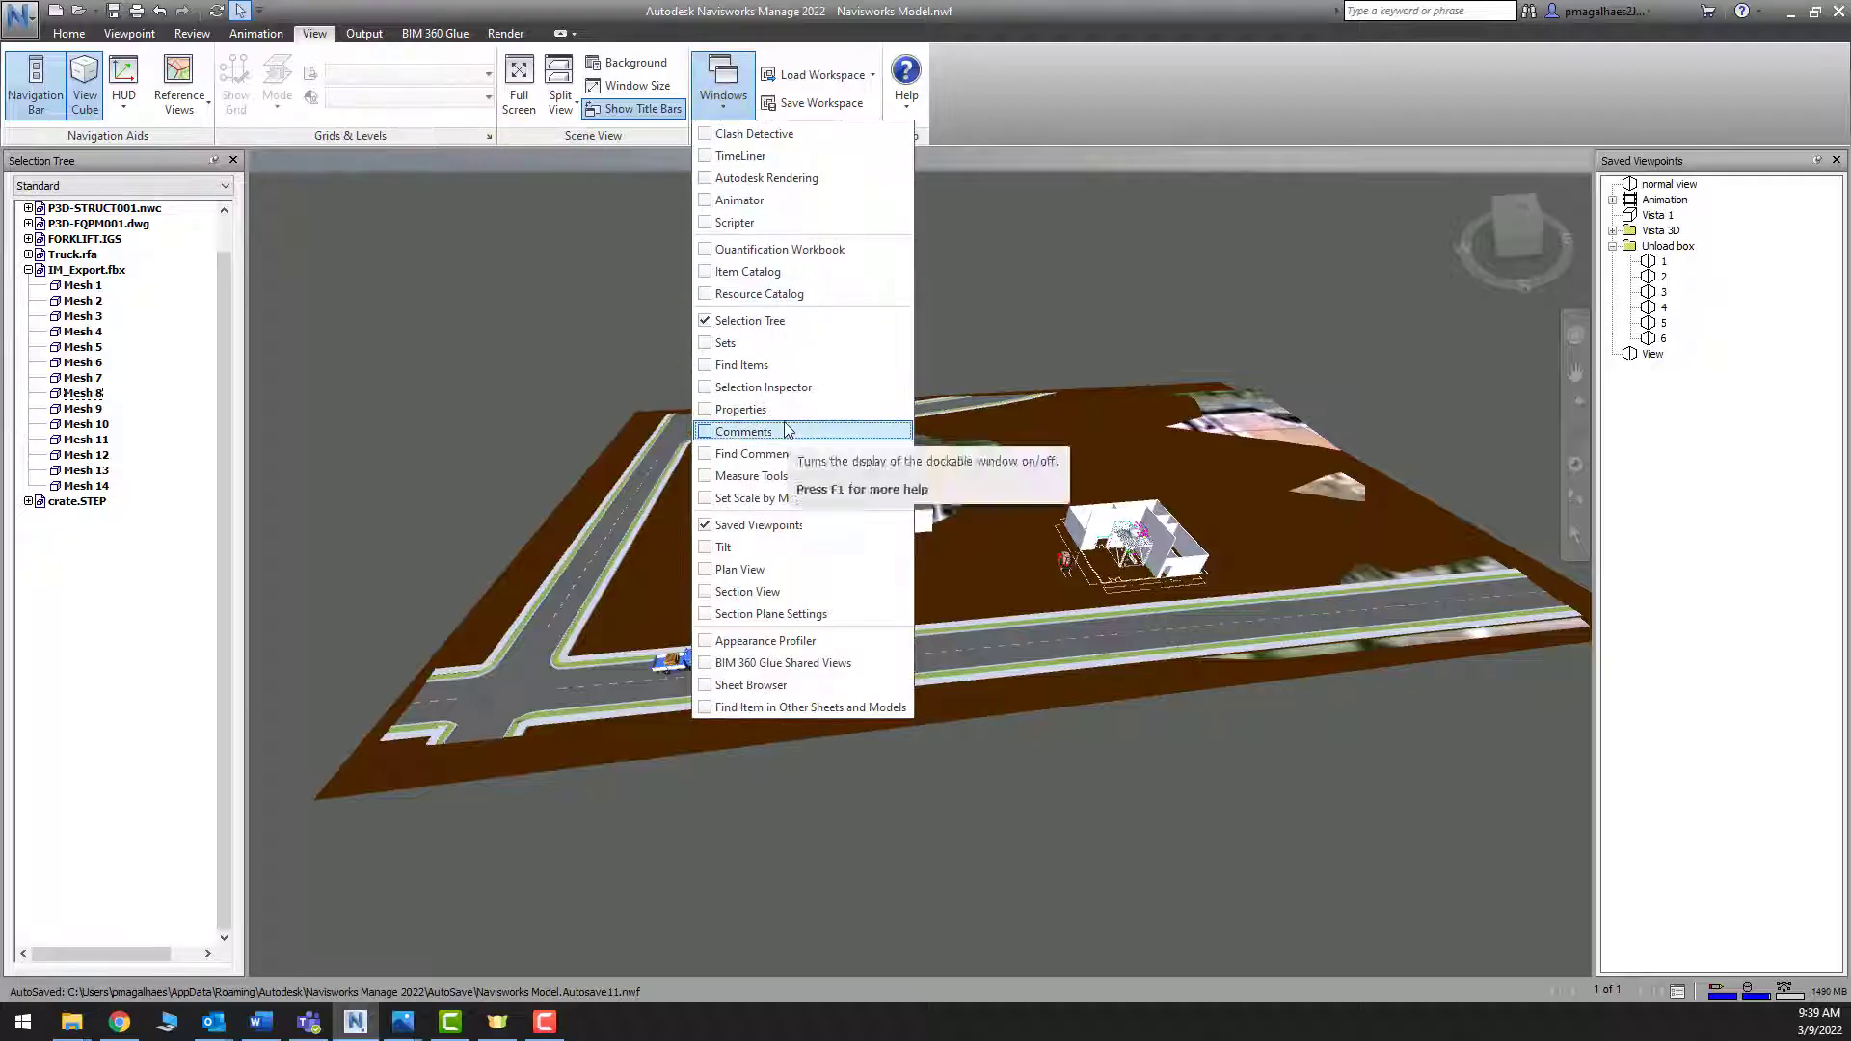
{"action": "left_click", "coordinate": [733, 345]}
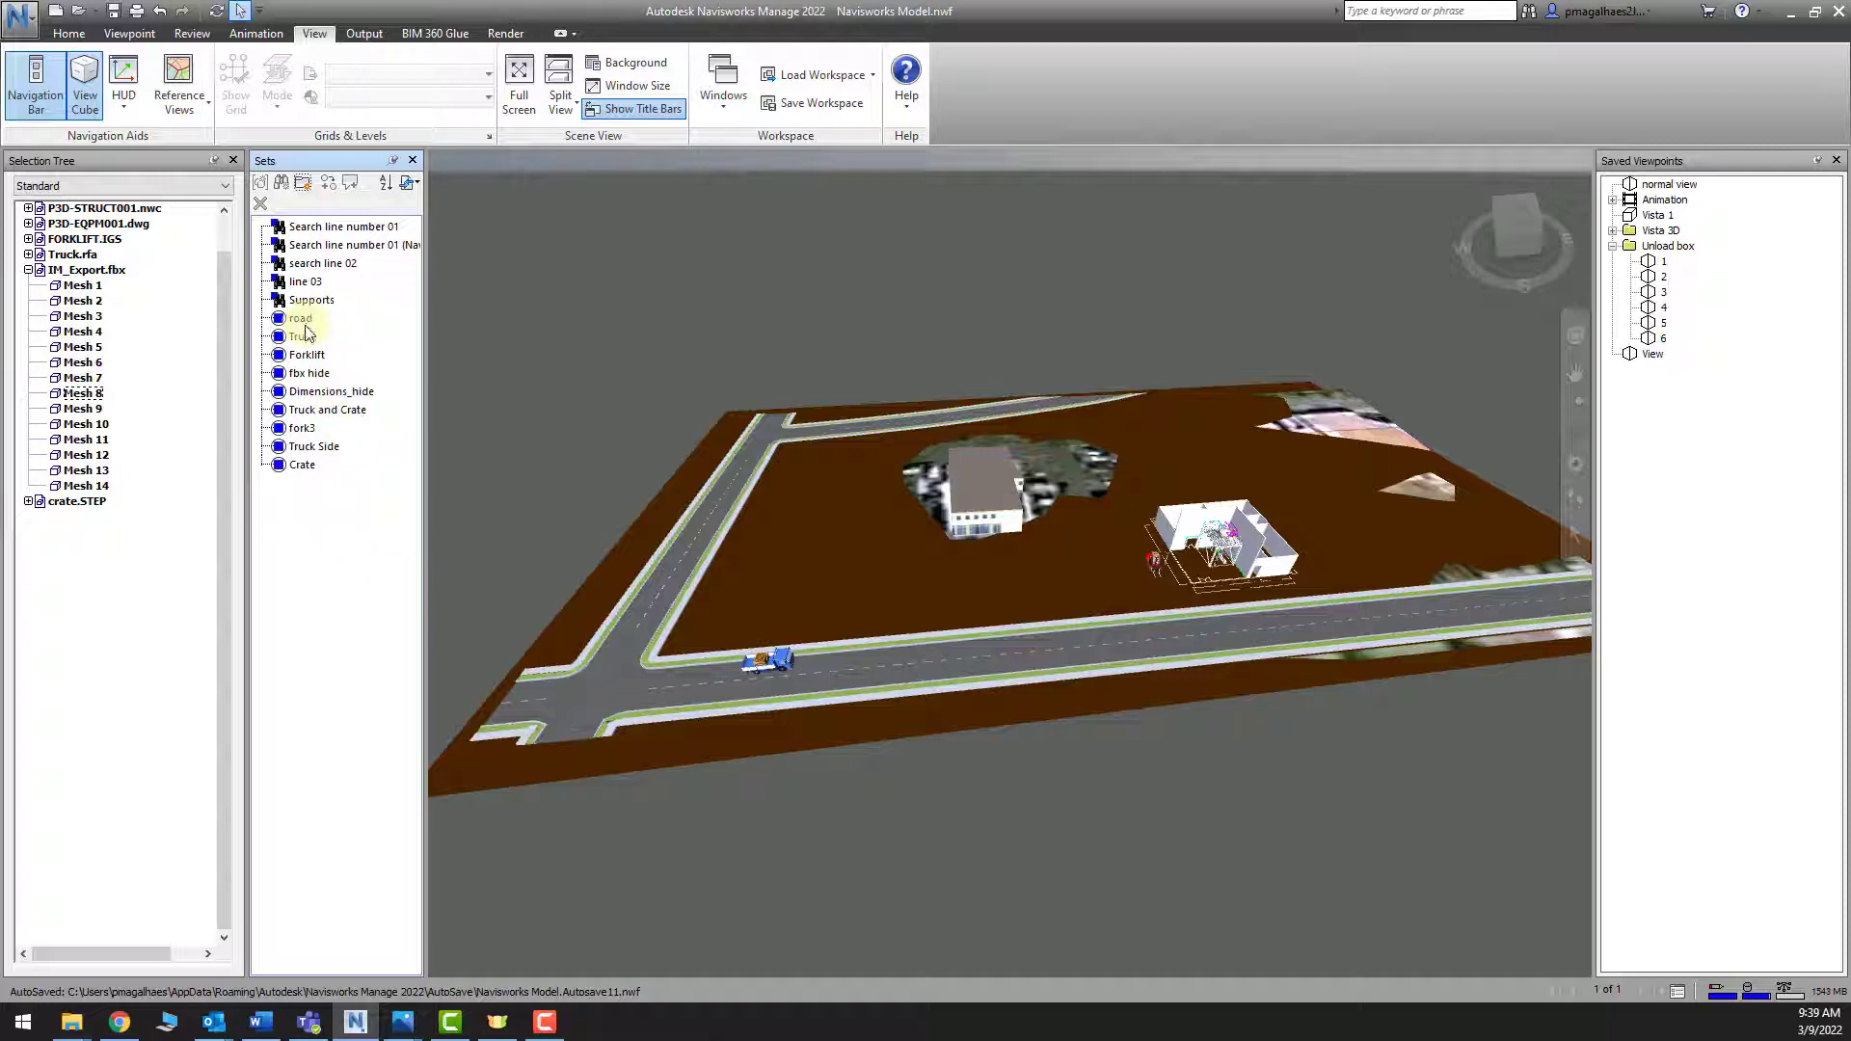
Highlight the saved Crate and Truck Side sets in turn to see which parts of the truck scene each contains
{"action": "scroll", "coordinate": [1127, 637], "scroll_direction": "up", "scroll_amount": 2}
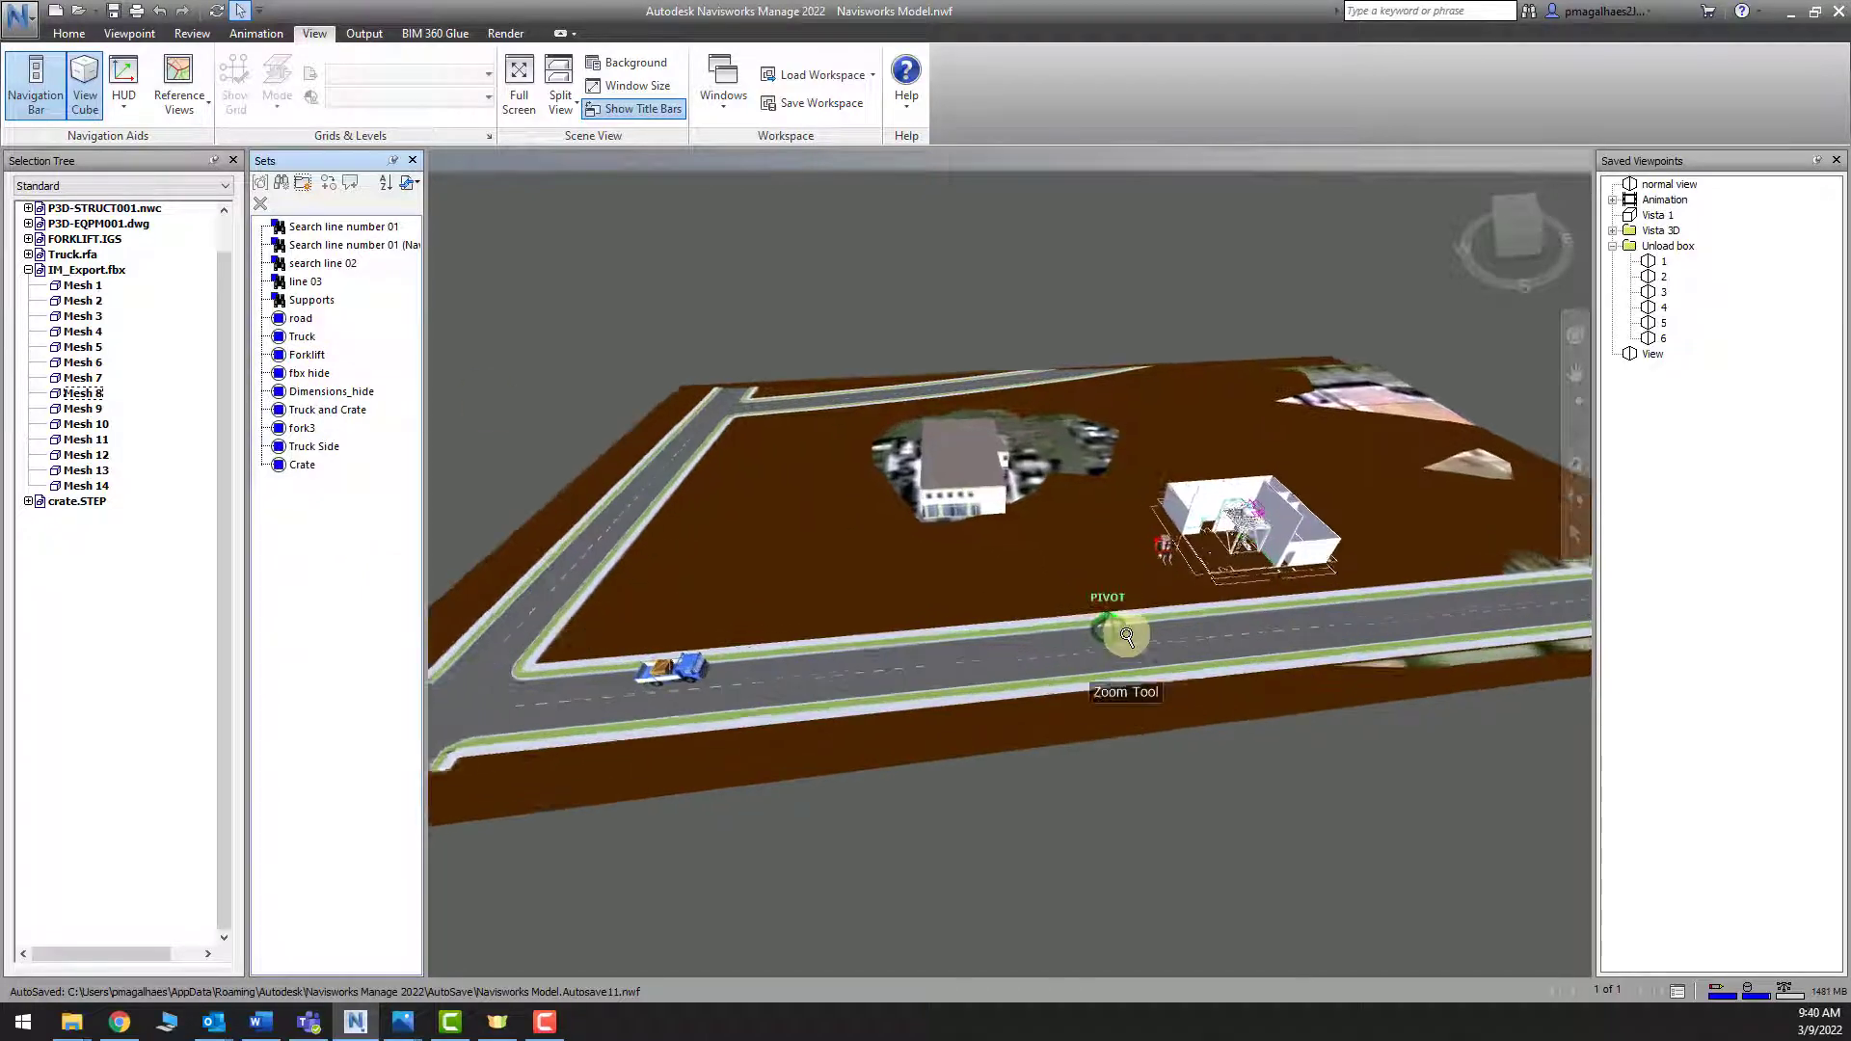
{"action": "scroll", "coordinate": [1126, 636], "scroll_direction": "up", "scroll_amount": 2}
{"action": "scroll", "coordinate": [839, 644], "scroll_direction": "up", "scroll_amount": 3}
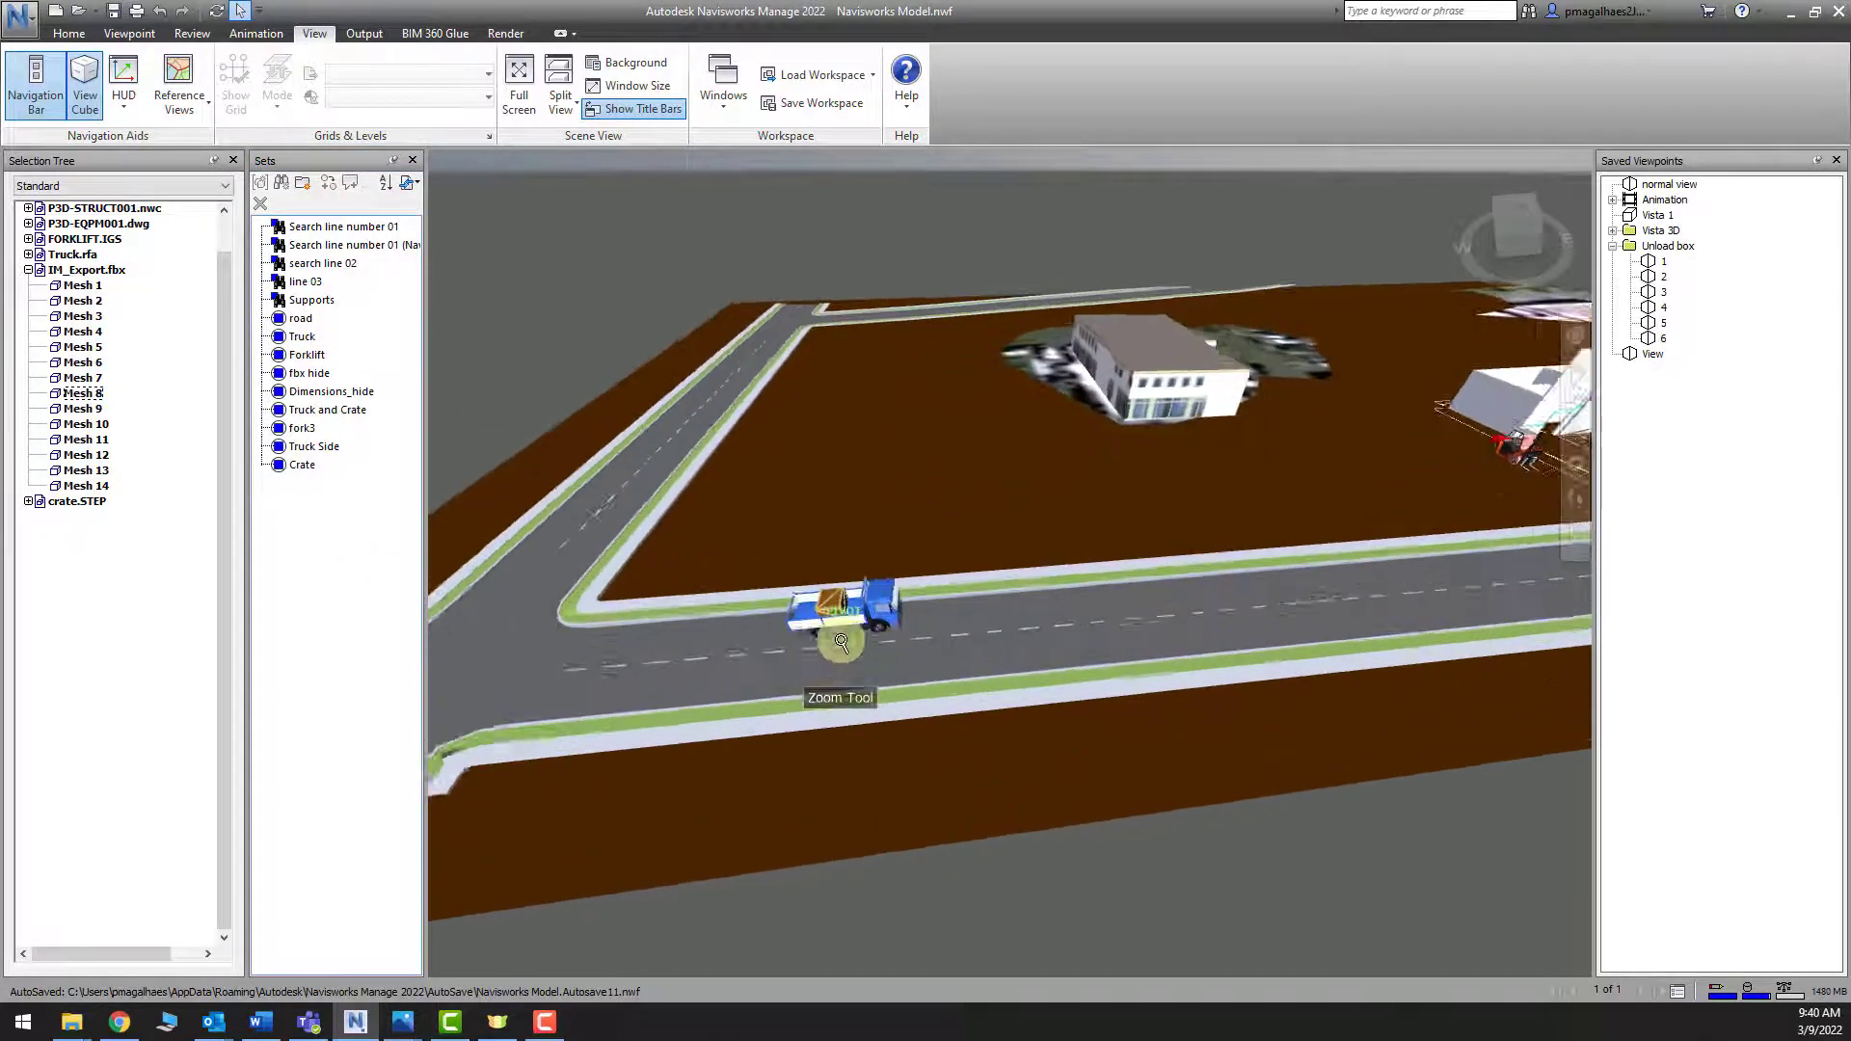
{"action": "scroll", "coordinate": [841, 643], "scroll_direction": "up", "scroll_amount": 4}
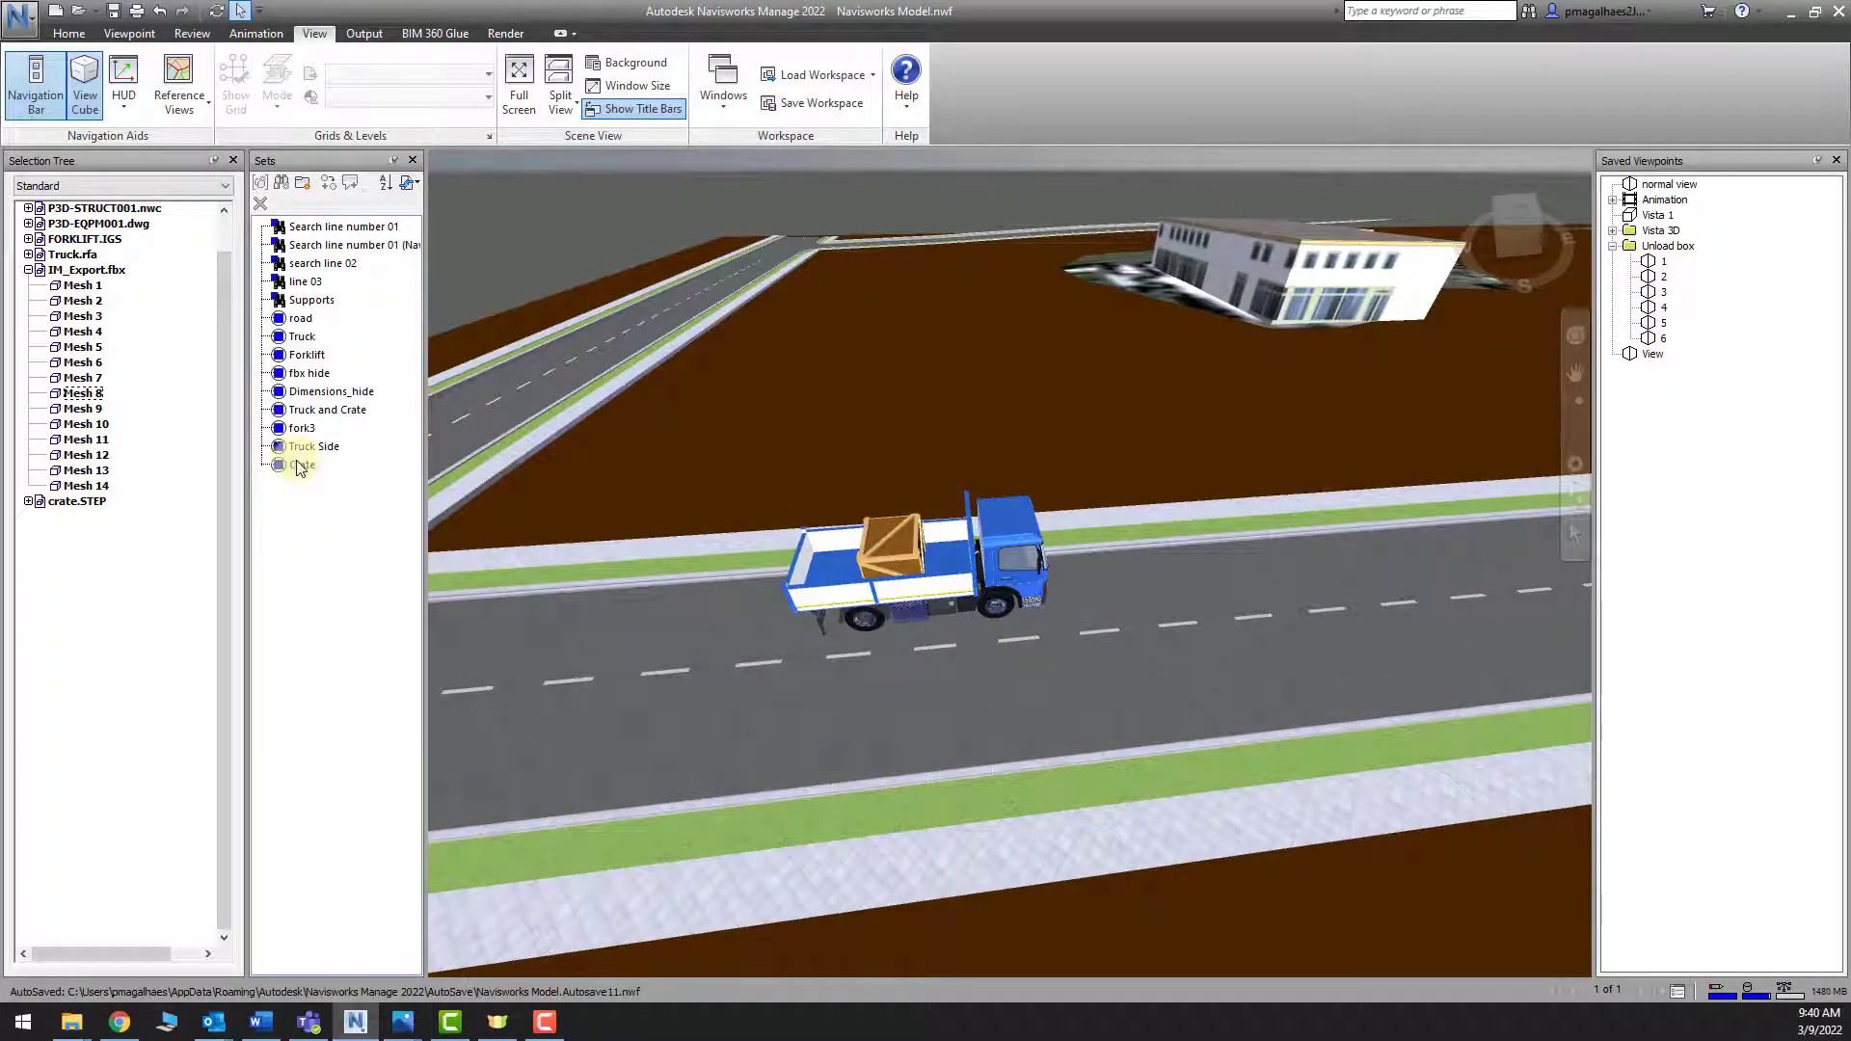
{"action": "left_click", "coordinate": [301, 464]}
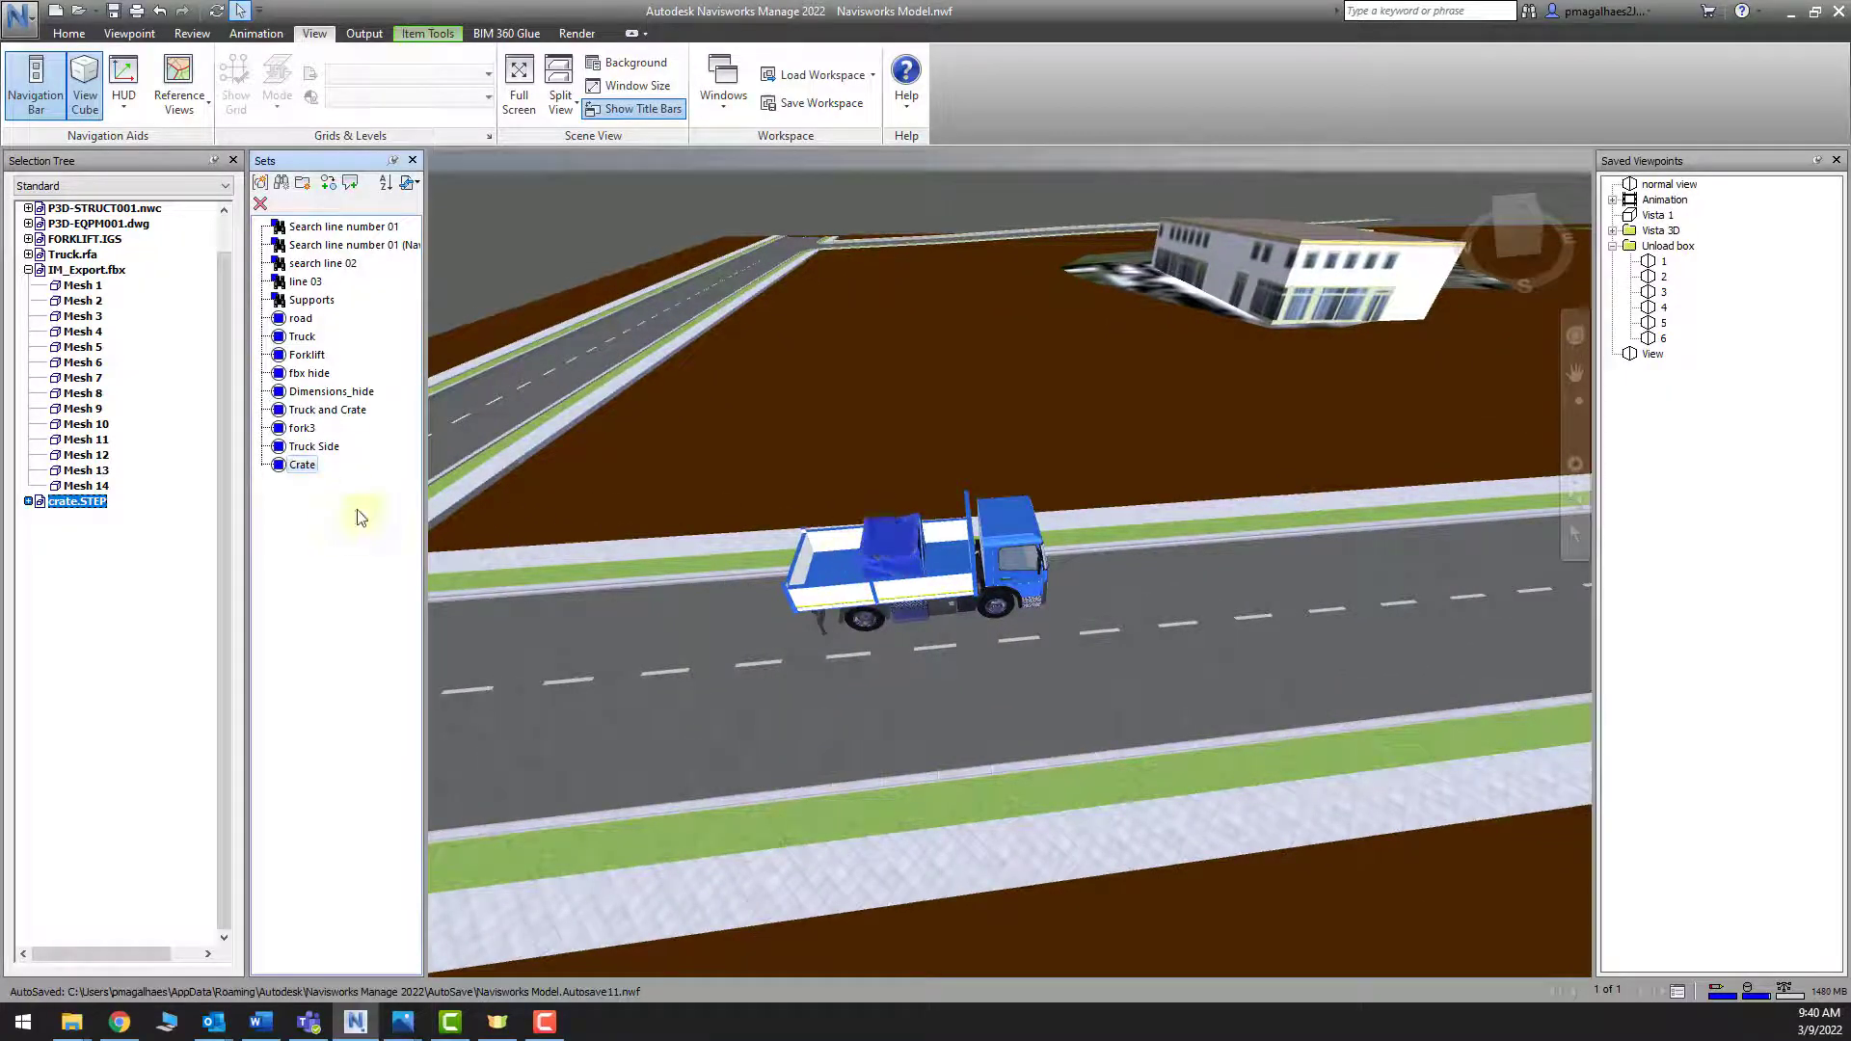
{"action": "left_click", "coordinate": [314, 448]}
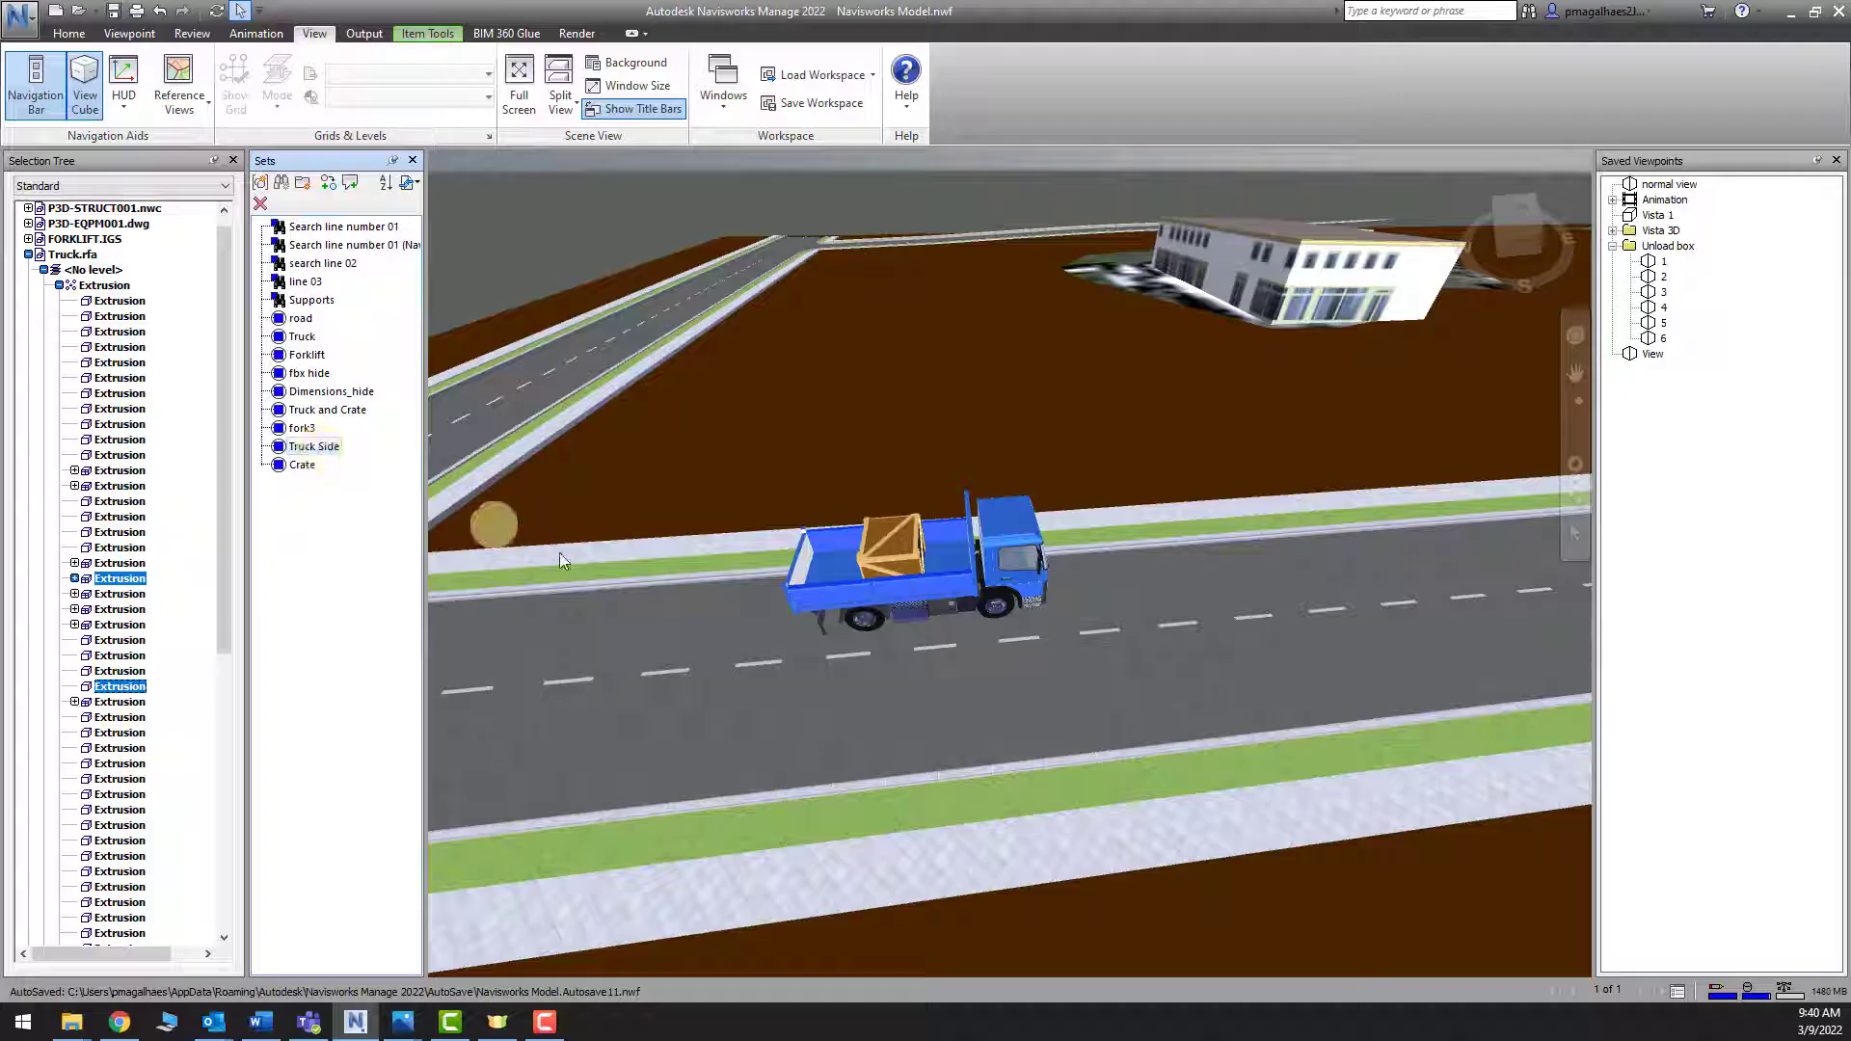
Select the side panels of the truck bed together in the model, then clear the selection
{"action": "middle_click_drag", "start_coordinate": [881, 664], "coordinate": [1067, 615], "text": "shift"}
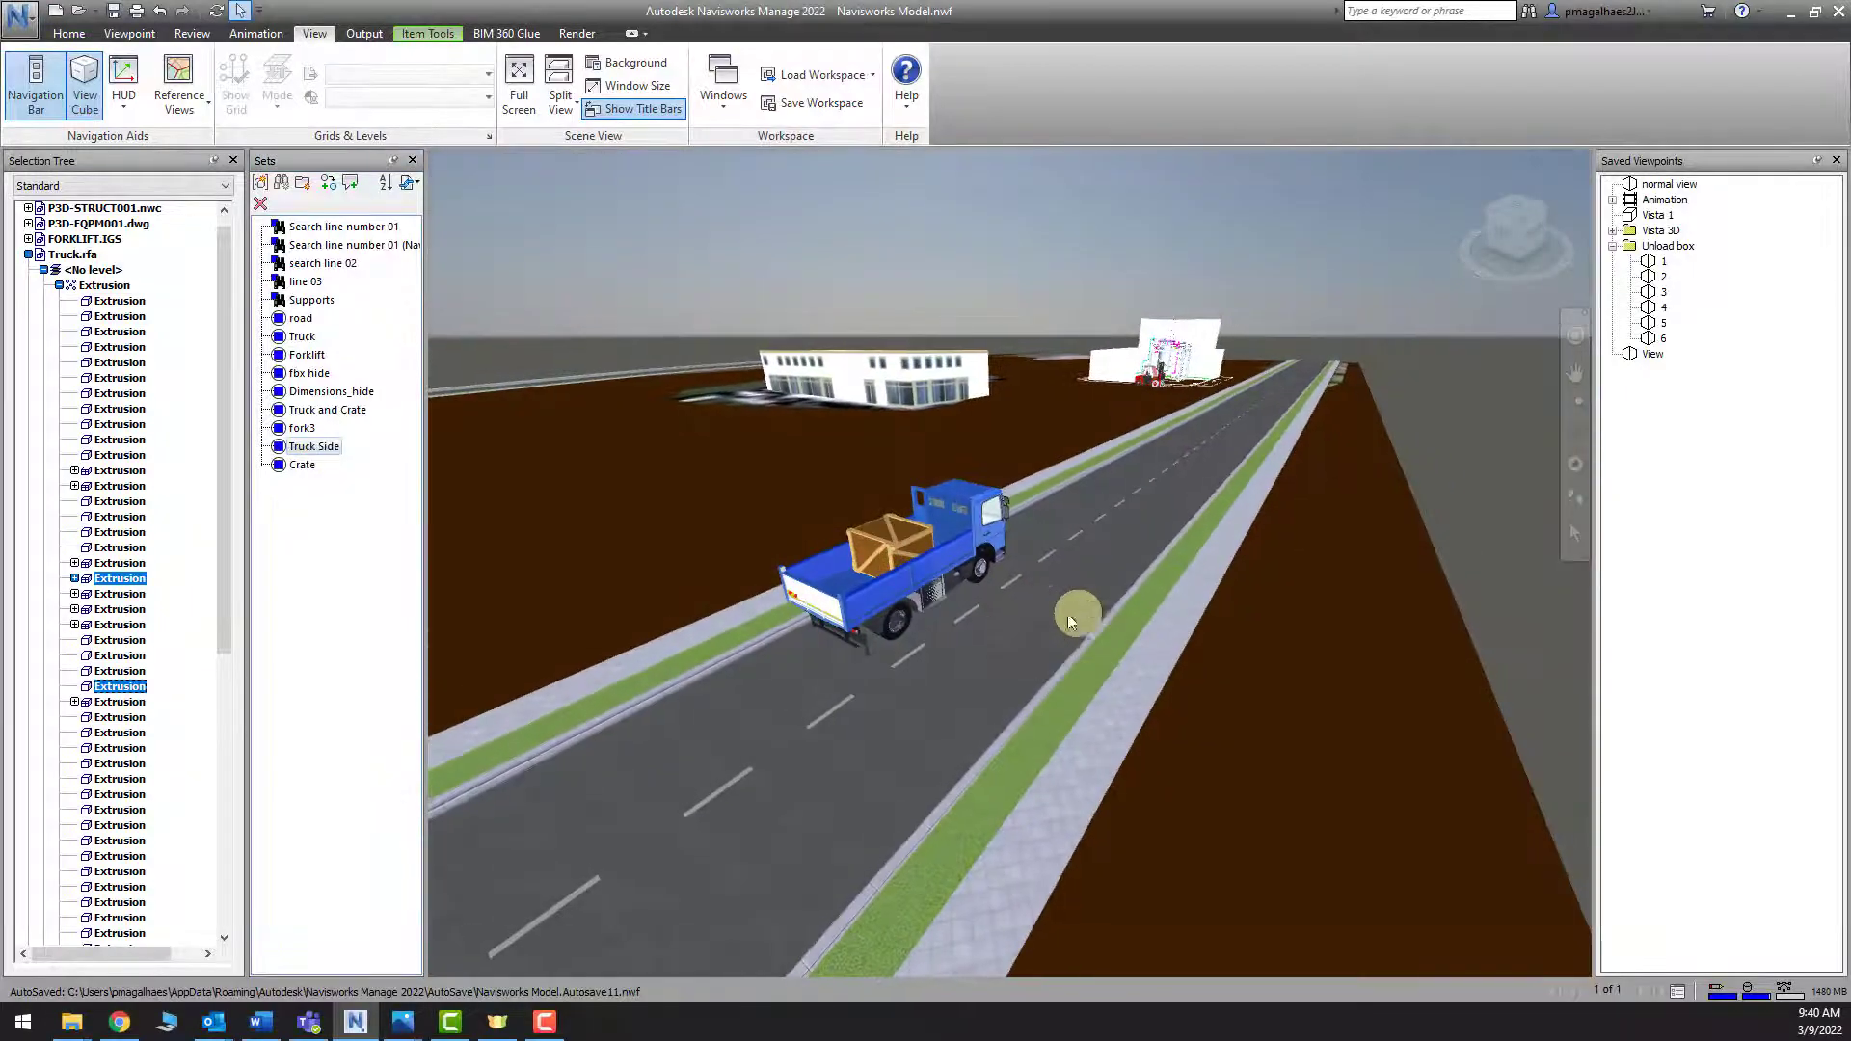
{"action": "left_click", "coordinate": [835, 625]}
{"action": "left_click", "coordinate": [902, 620]}
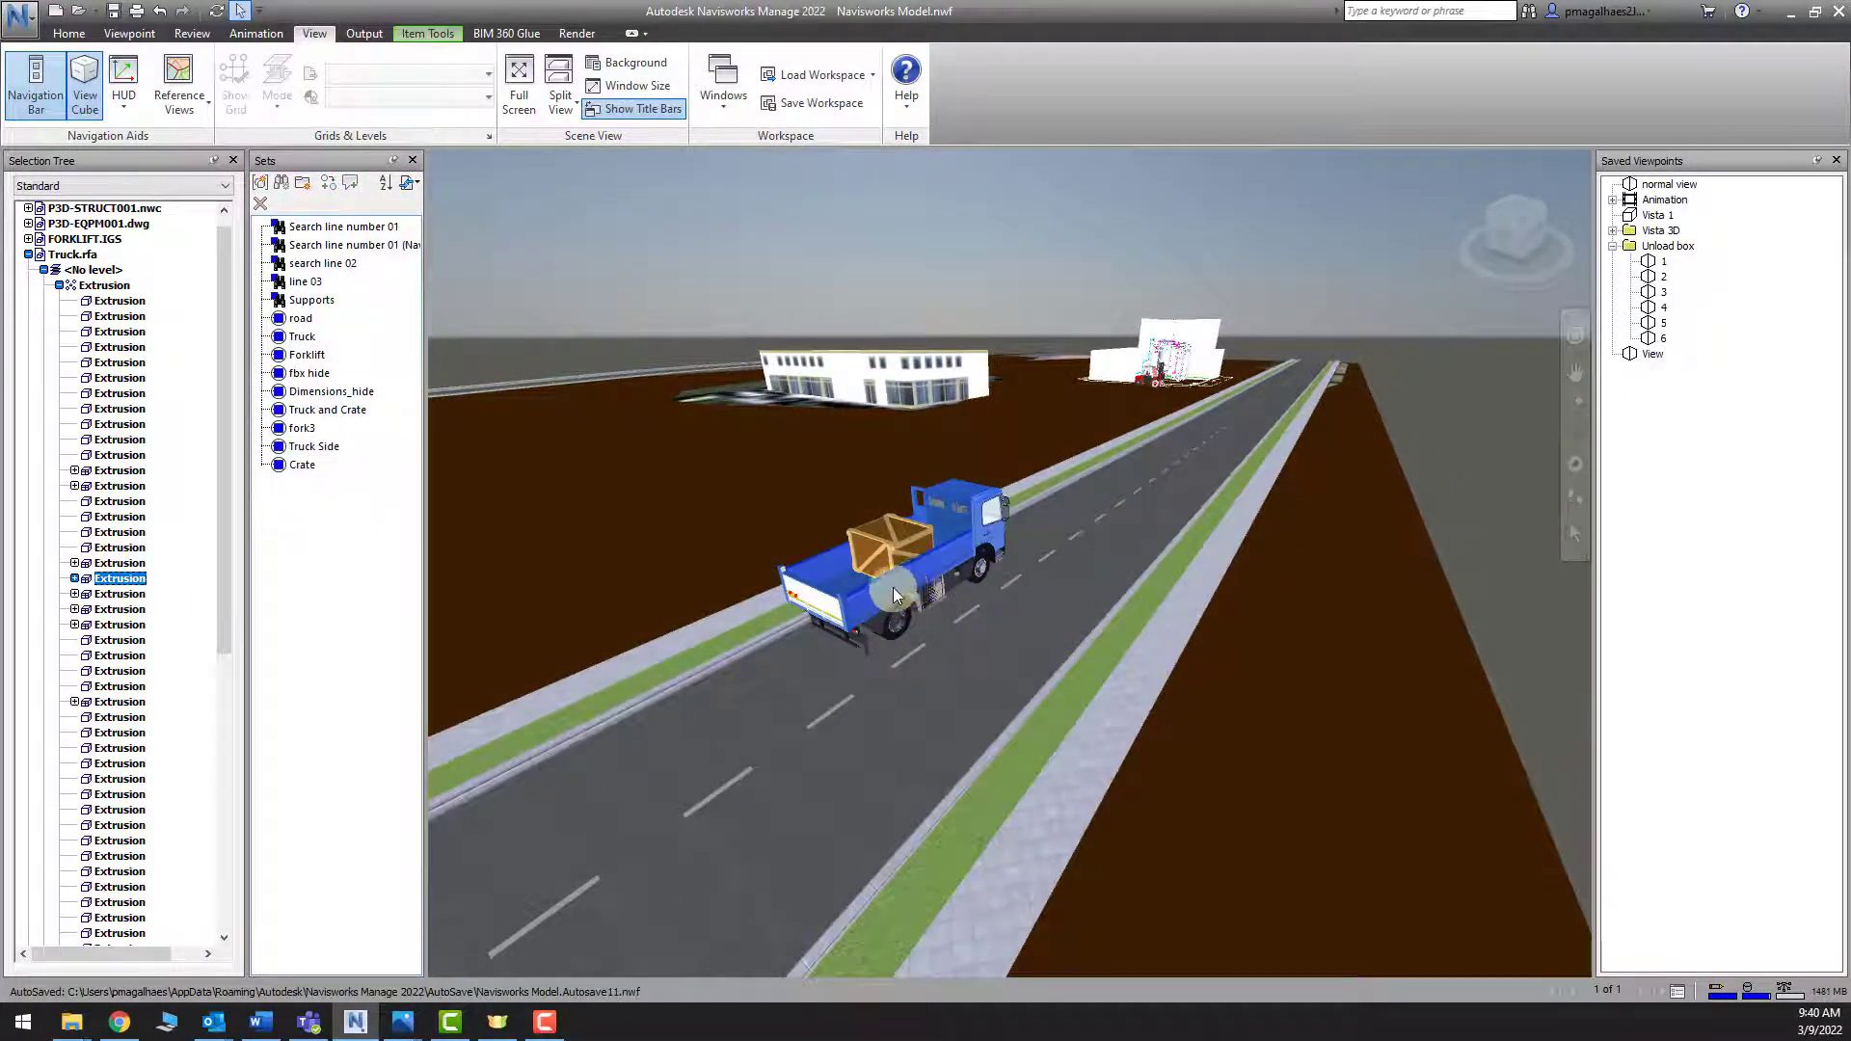
{"action": "scroll", "coordinate": [897, 587], "scroll_direction": "up", "scroll_amount": 3}
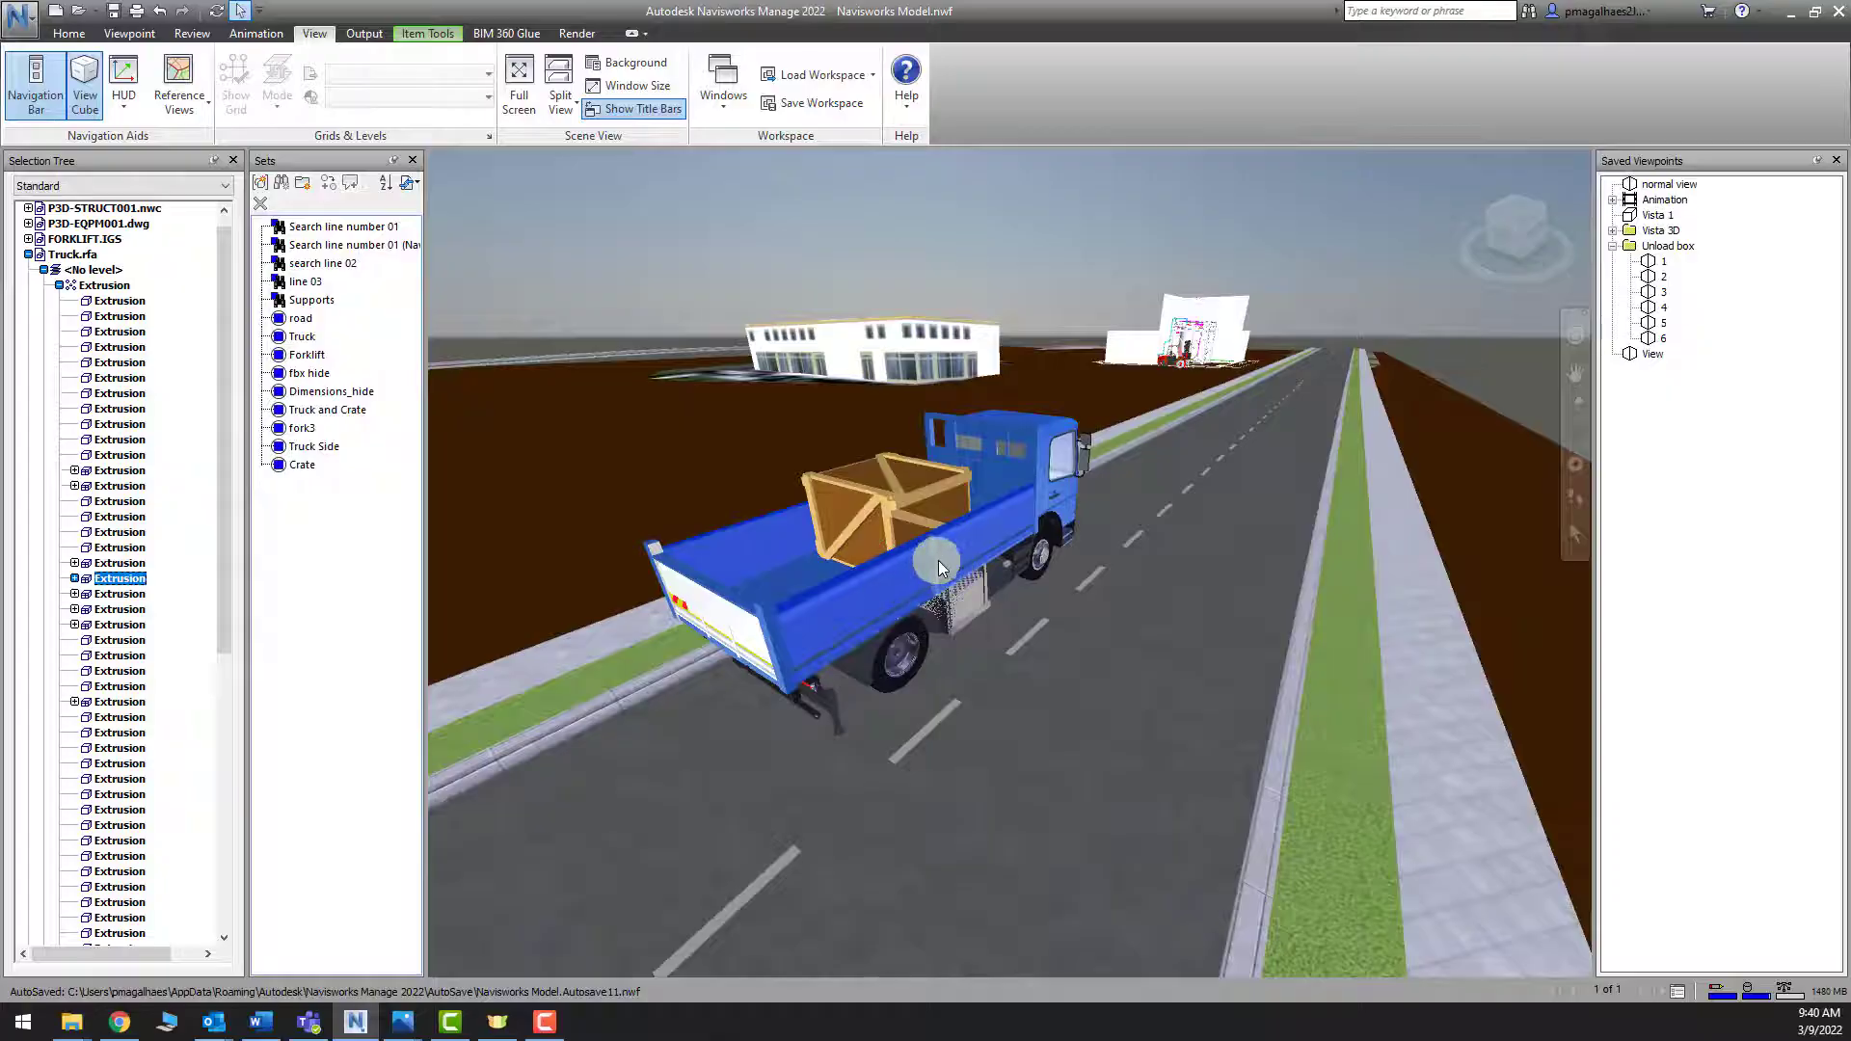
{"action": "left_click", "coordinate": [933, 603], "text": "ctrl"}
{"action": "middle_click_drag", "start_coordinate": [846, 615], "coordinate": [1266, 611], "text": "shift"}
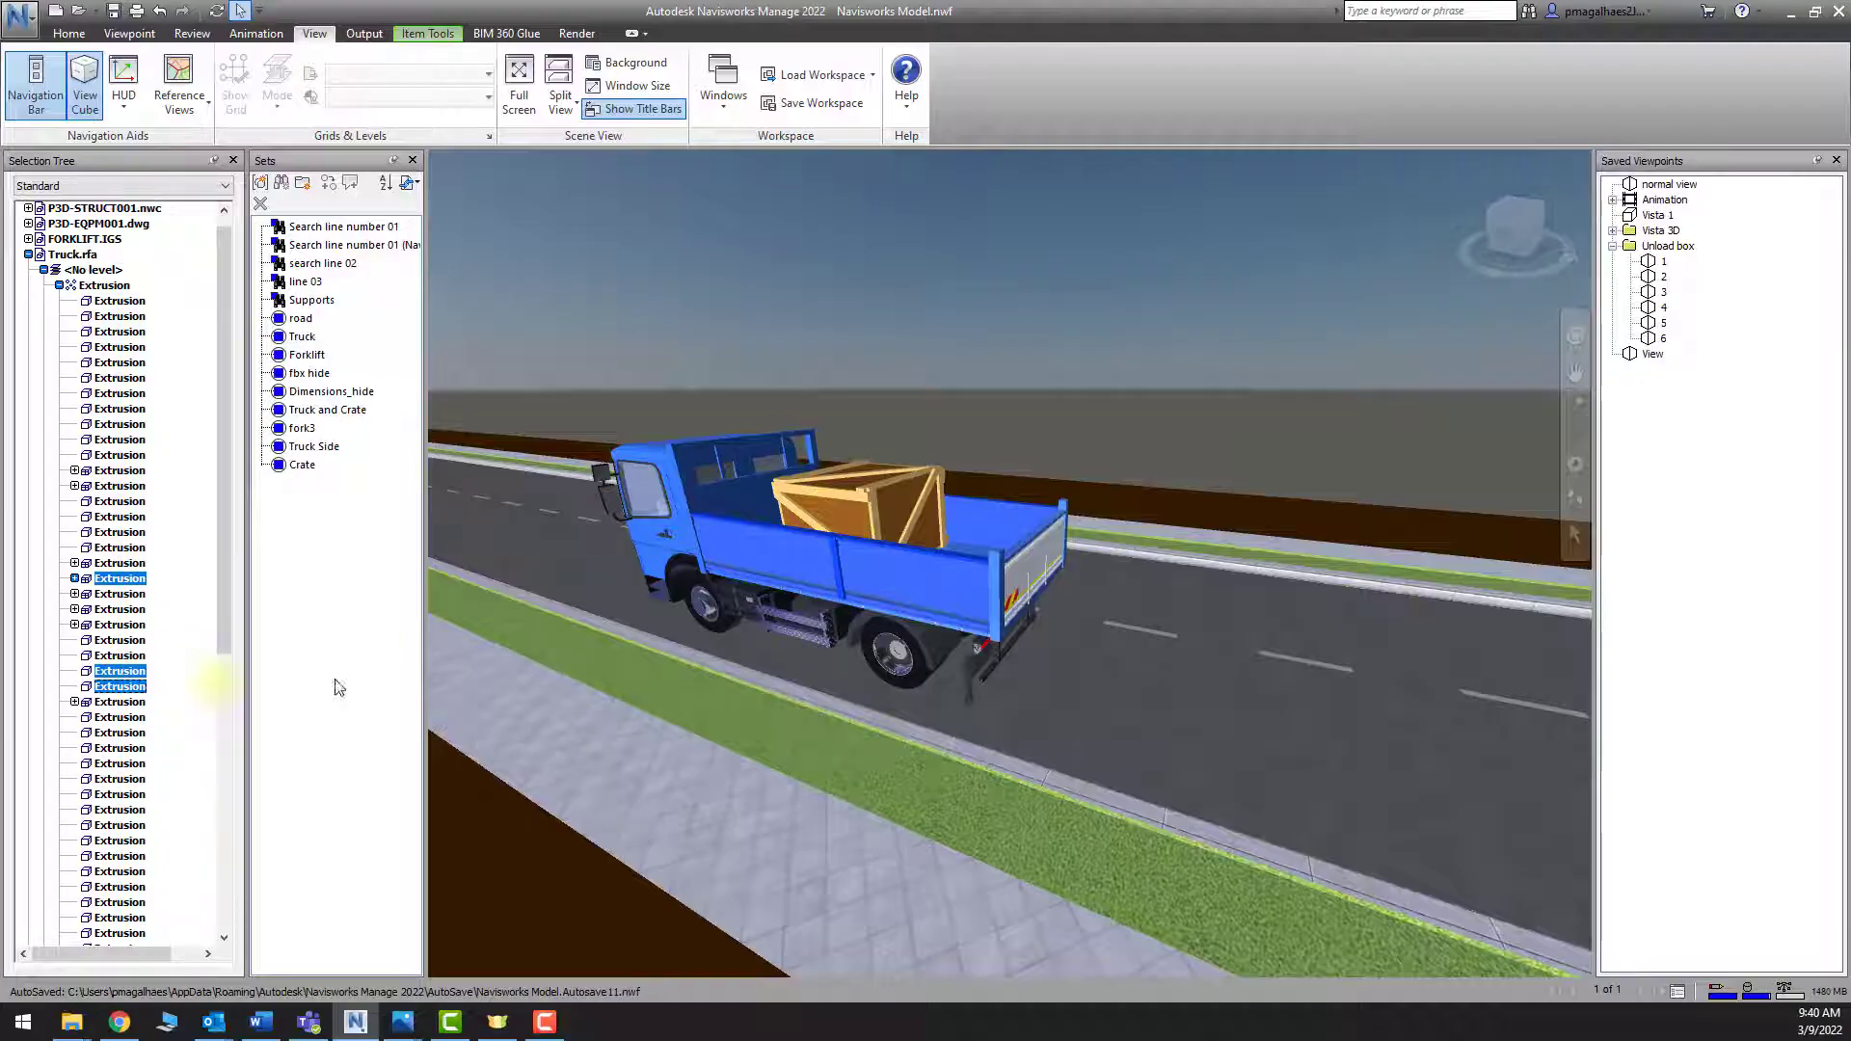
{"action": "scroll", "coordinate": [1068, 636], "scroll_direction": "down", "scroll_amount": 3}
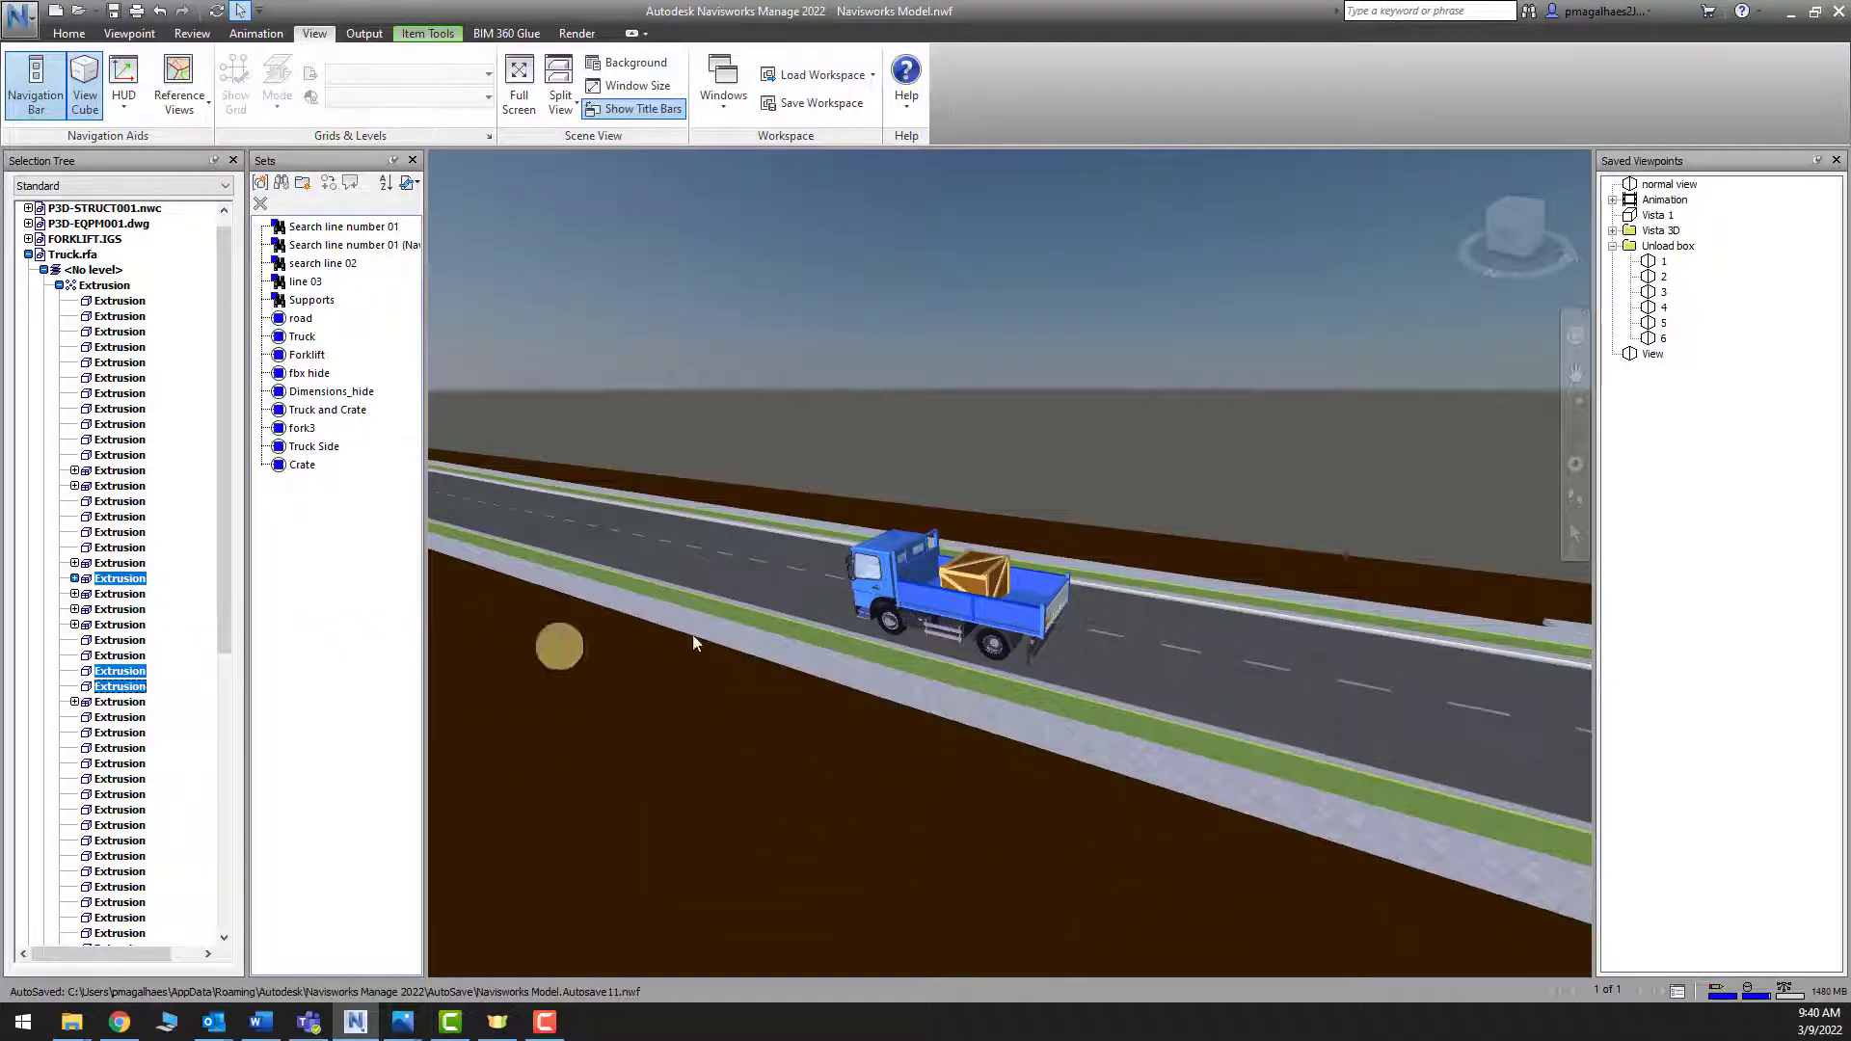
{"action": "left_click", "coordinate": [1021, 620]}
{"action": "left_click", "coordinate": [707, 542]}
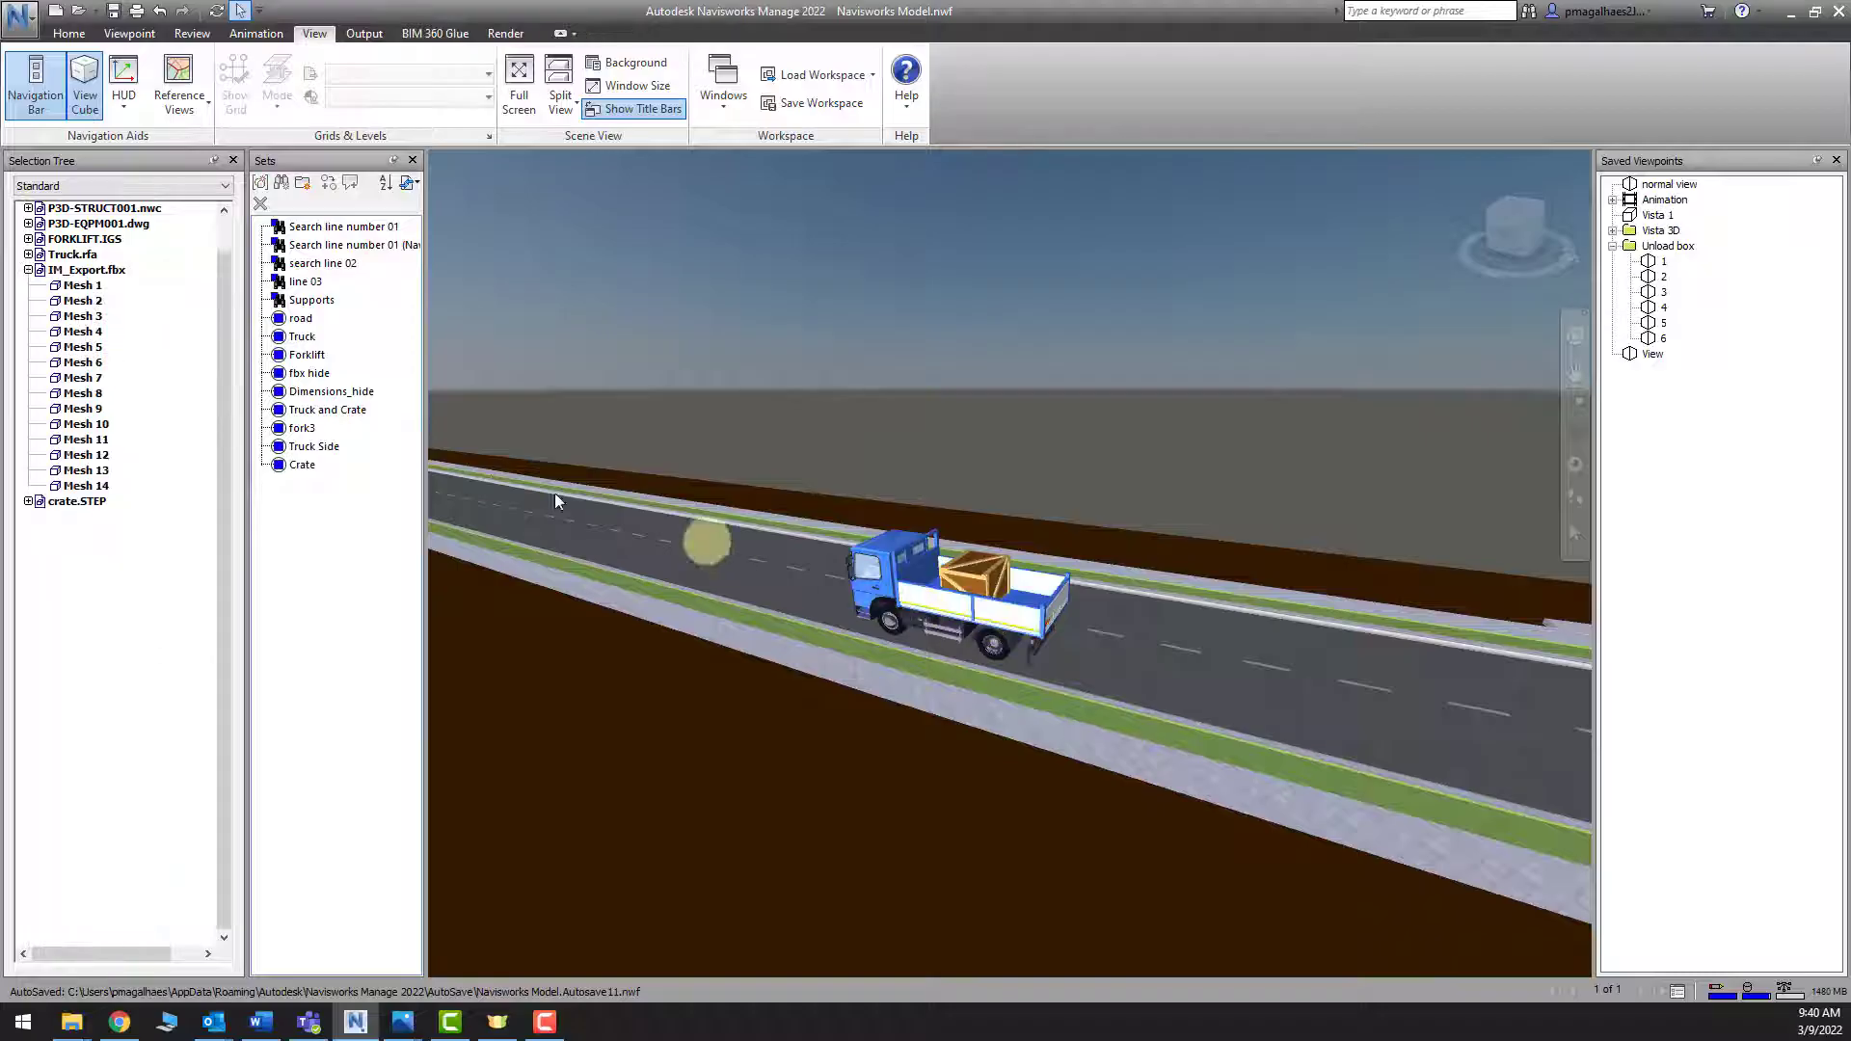
Select the whole IM_Export.fbx file and examine which parts of the site it covers
{"action": "left_click", "coordinate": [82, 273]}
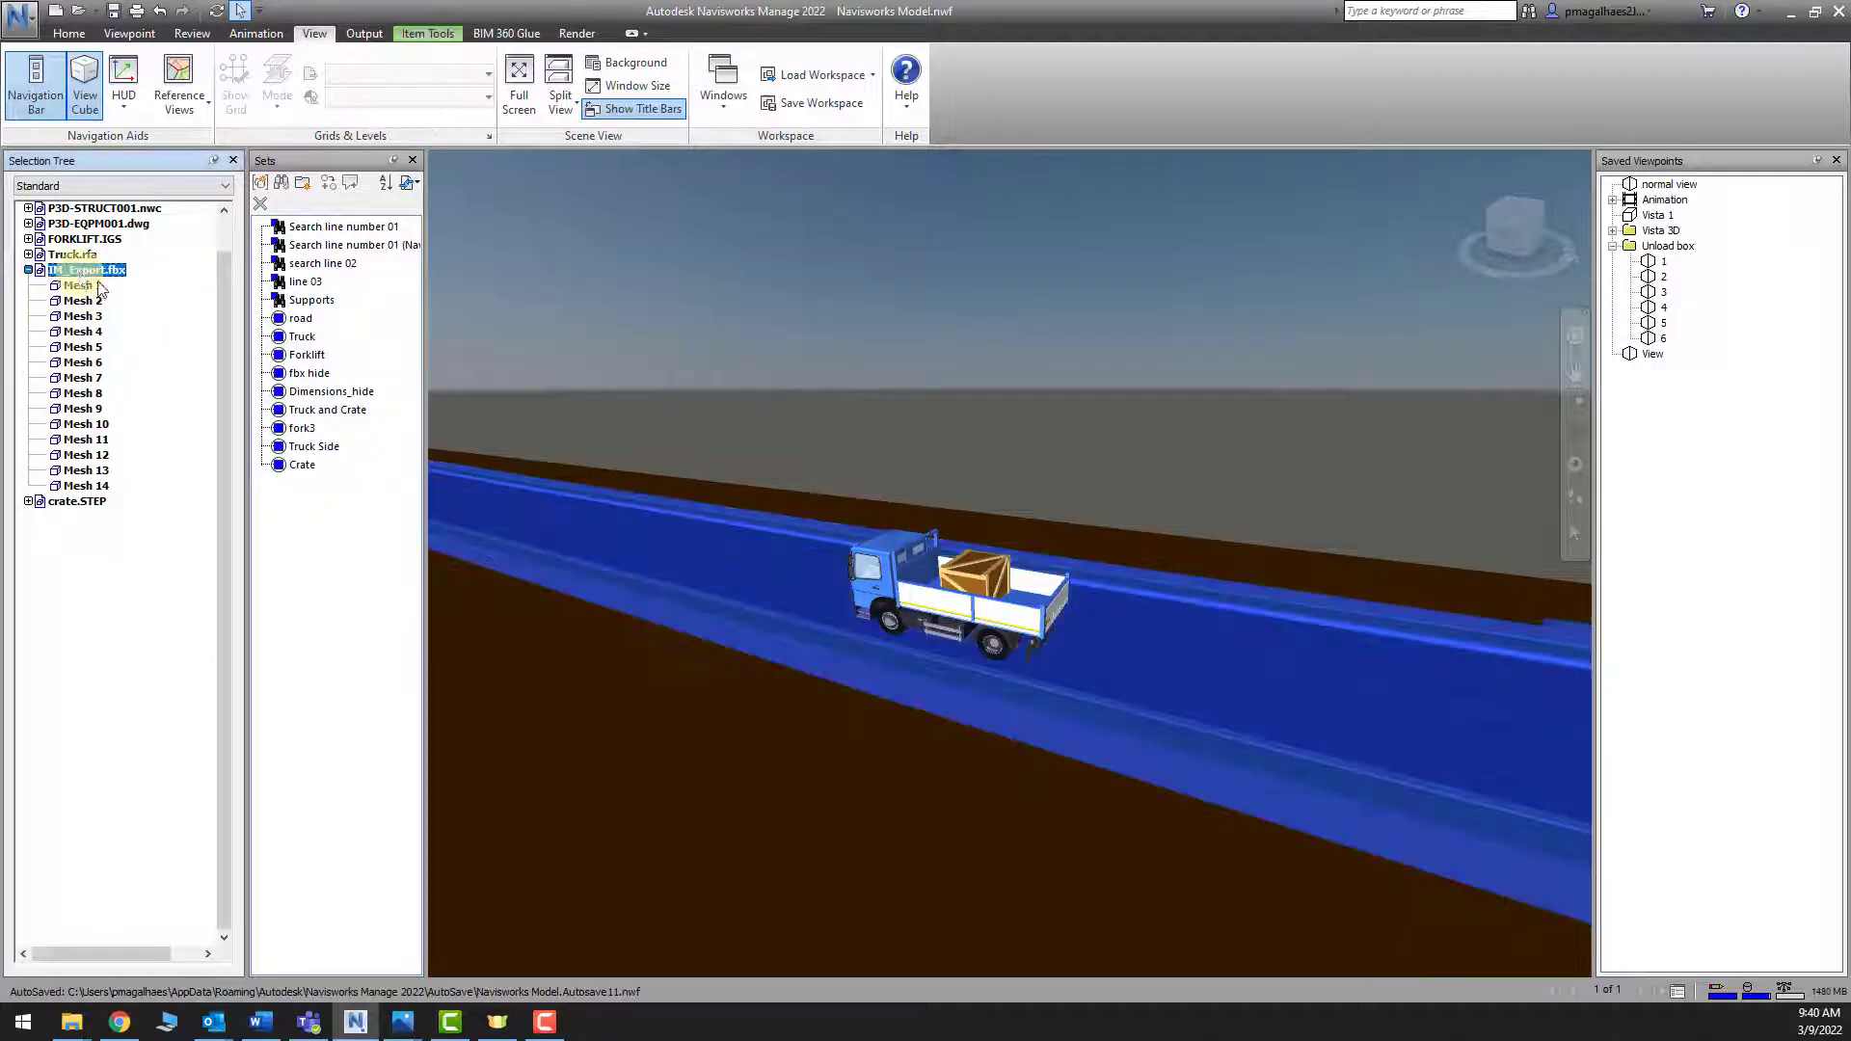
{"action": "middle_click_drag", "start_coordinate": [772, 482], "coordinate": [617, 414], "text": "shift"}
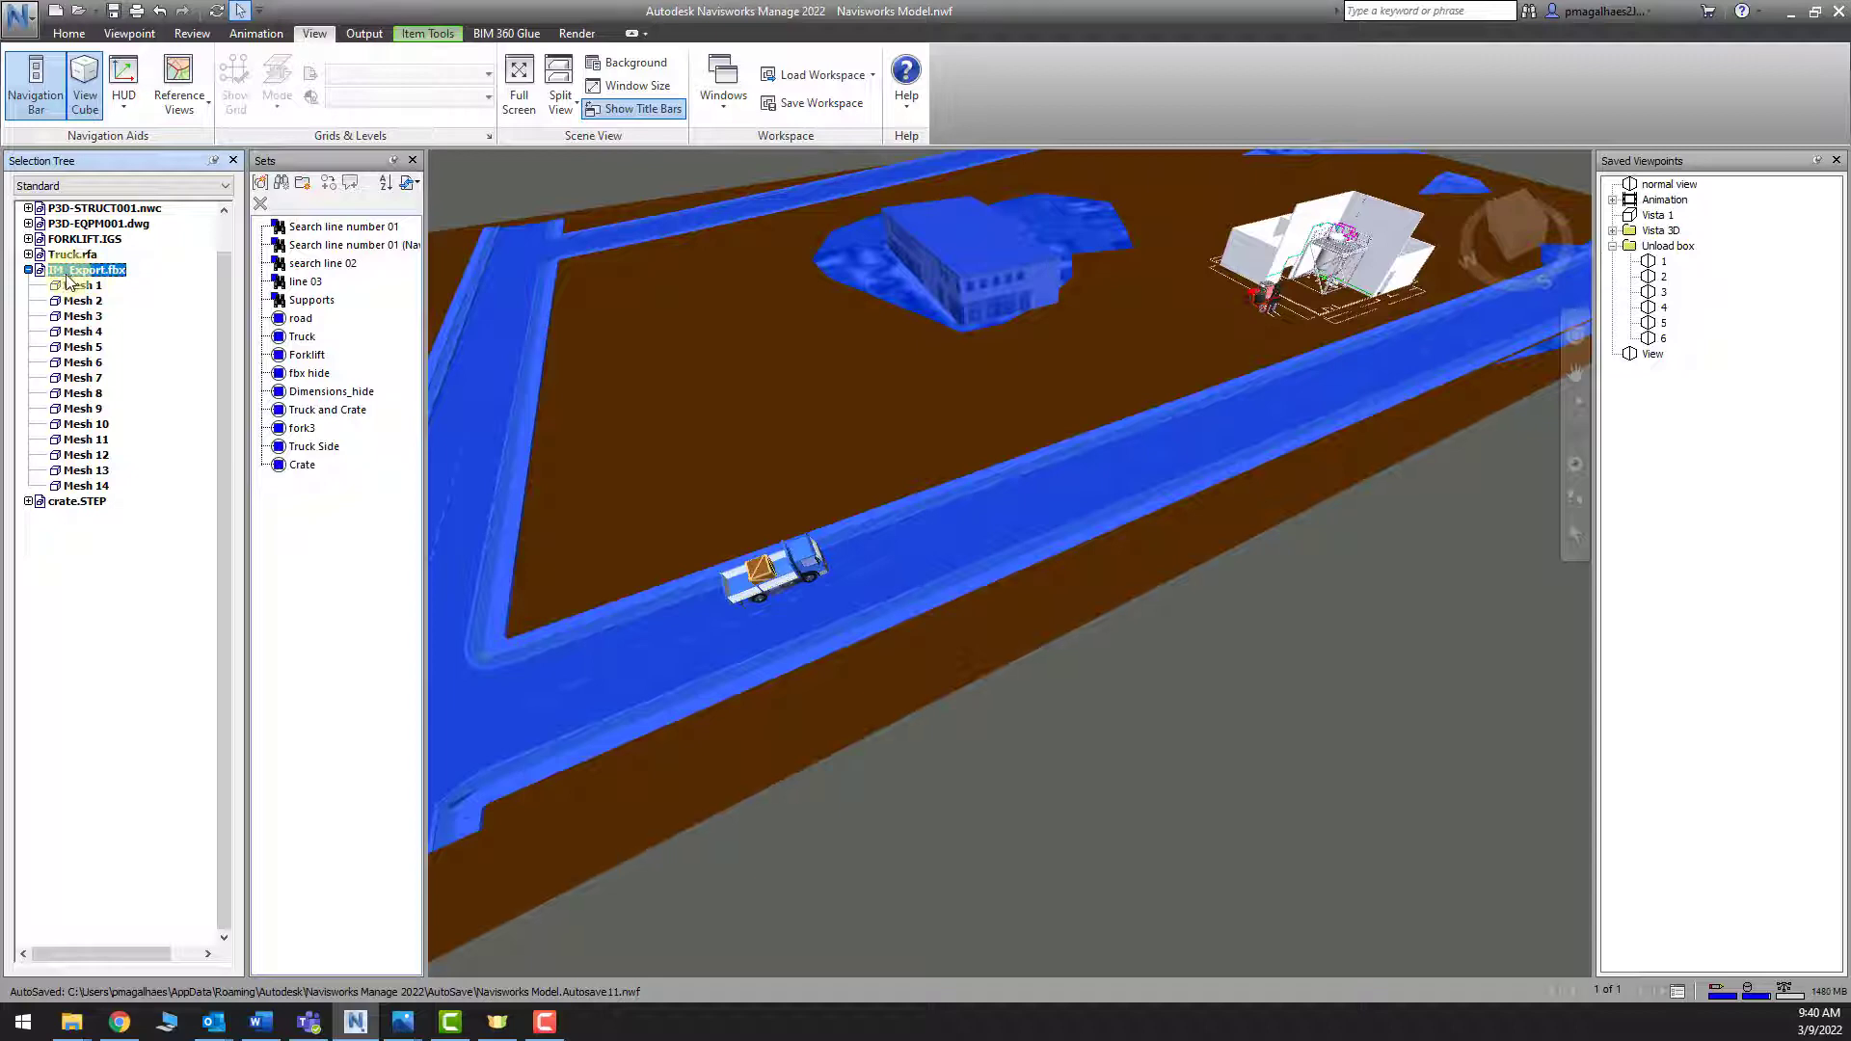
{"action": "middle_click_drag", "start_coordinate": [1099, 414], "coordinate": [1179, 602]}
{"action": "scroll", "coordinate": [1054, 564], "scroll_direction": "down", "scroll_amount": 3}
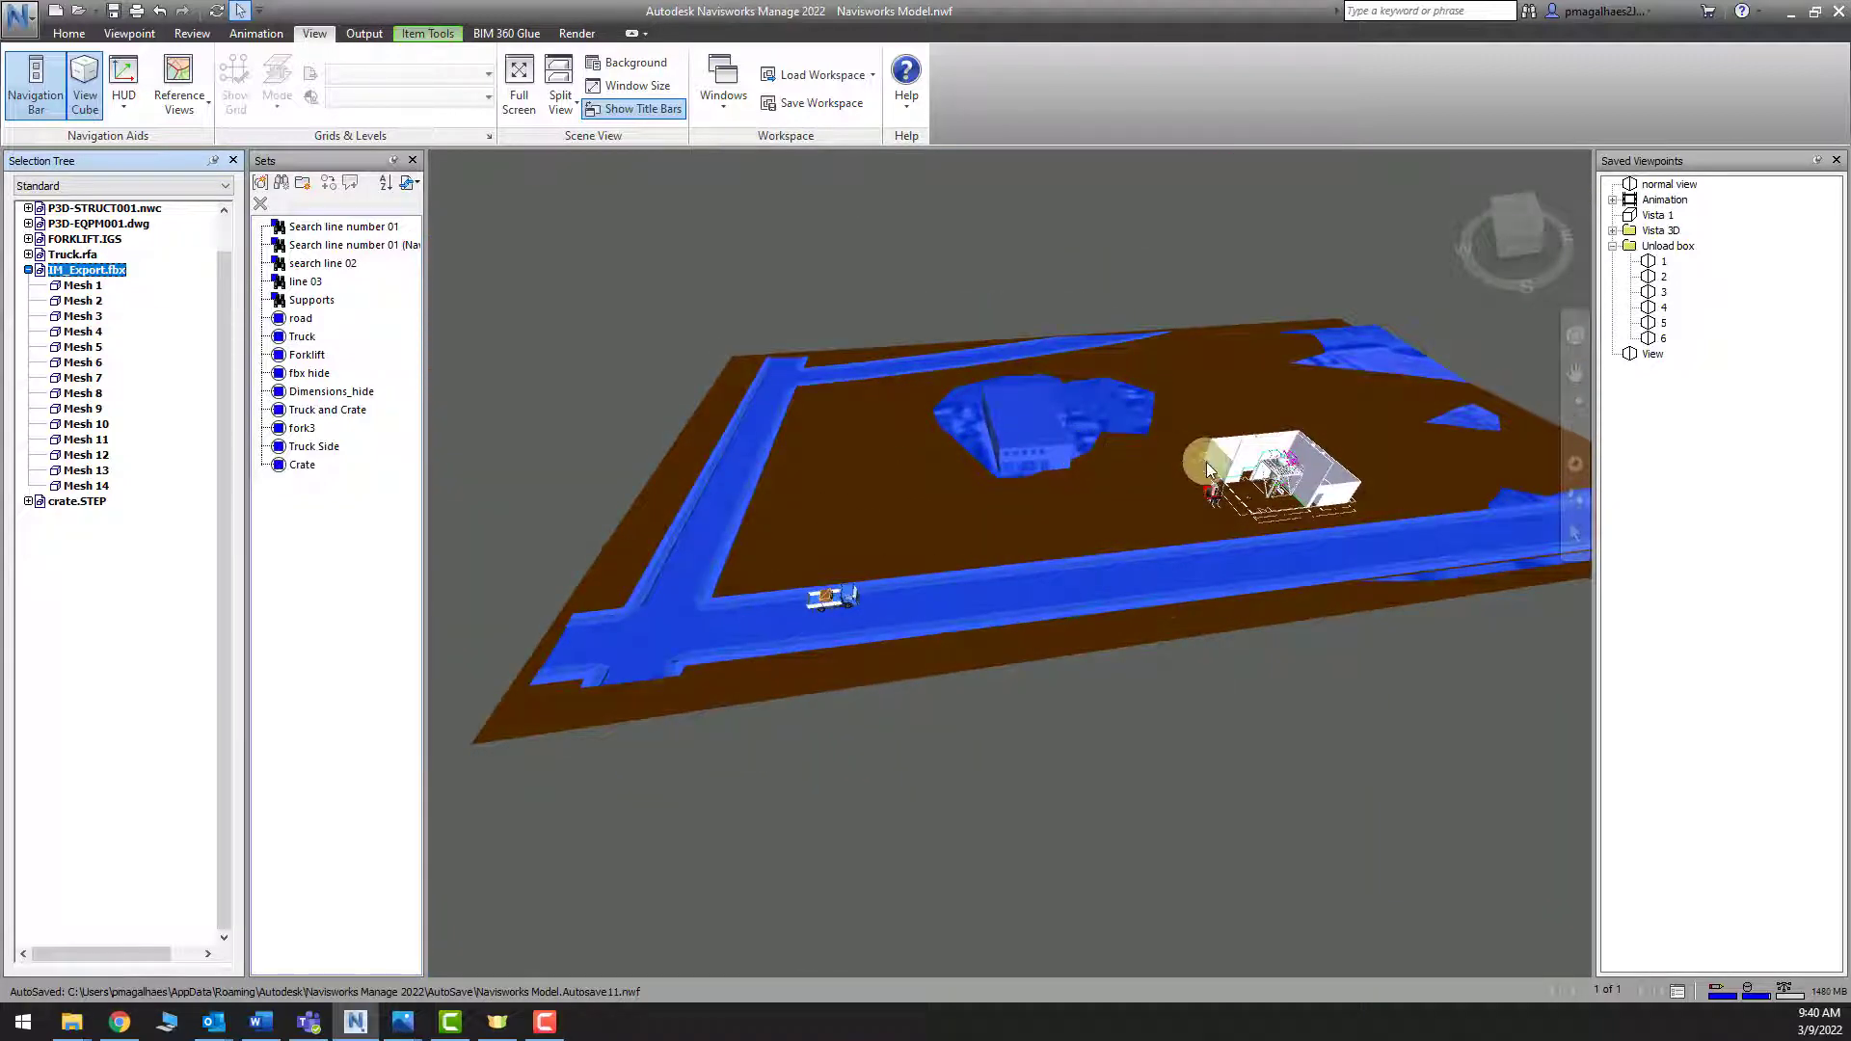
{"action": "middle_click_drag", "start_coordinate": [1206, 461], "coordinate": [1050, 494]}
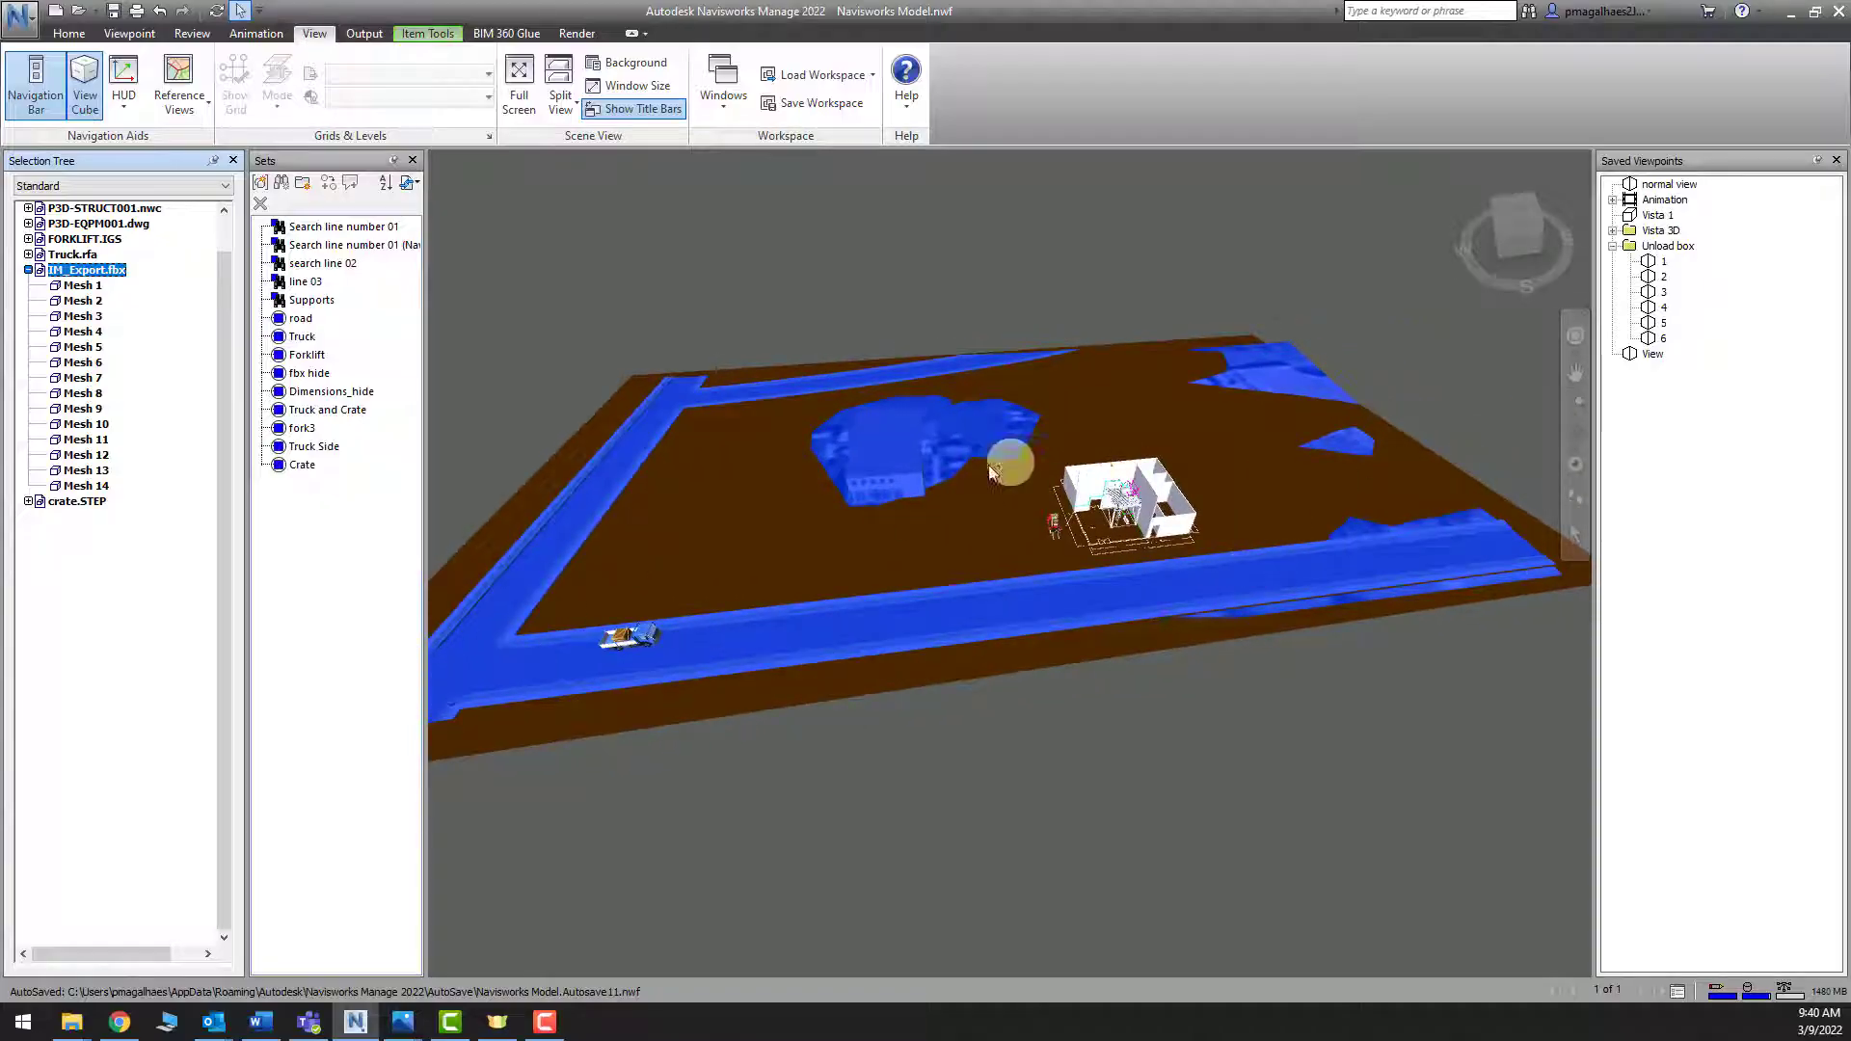
Hide the office building's roof mesh, then undo the hide
{"action": "left_click", "coordinate": [928, 471]}
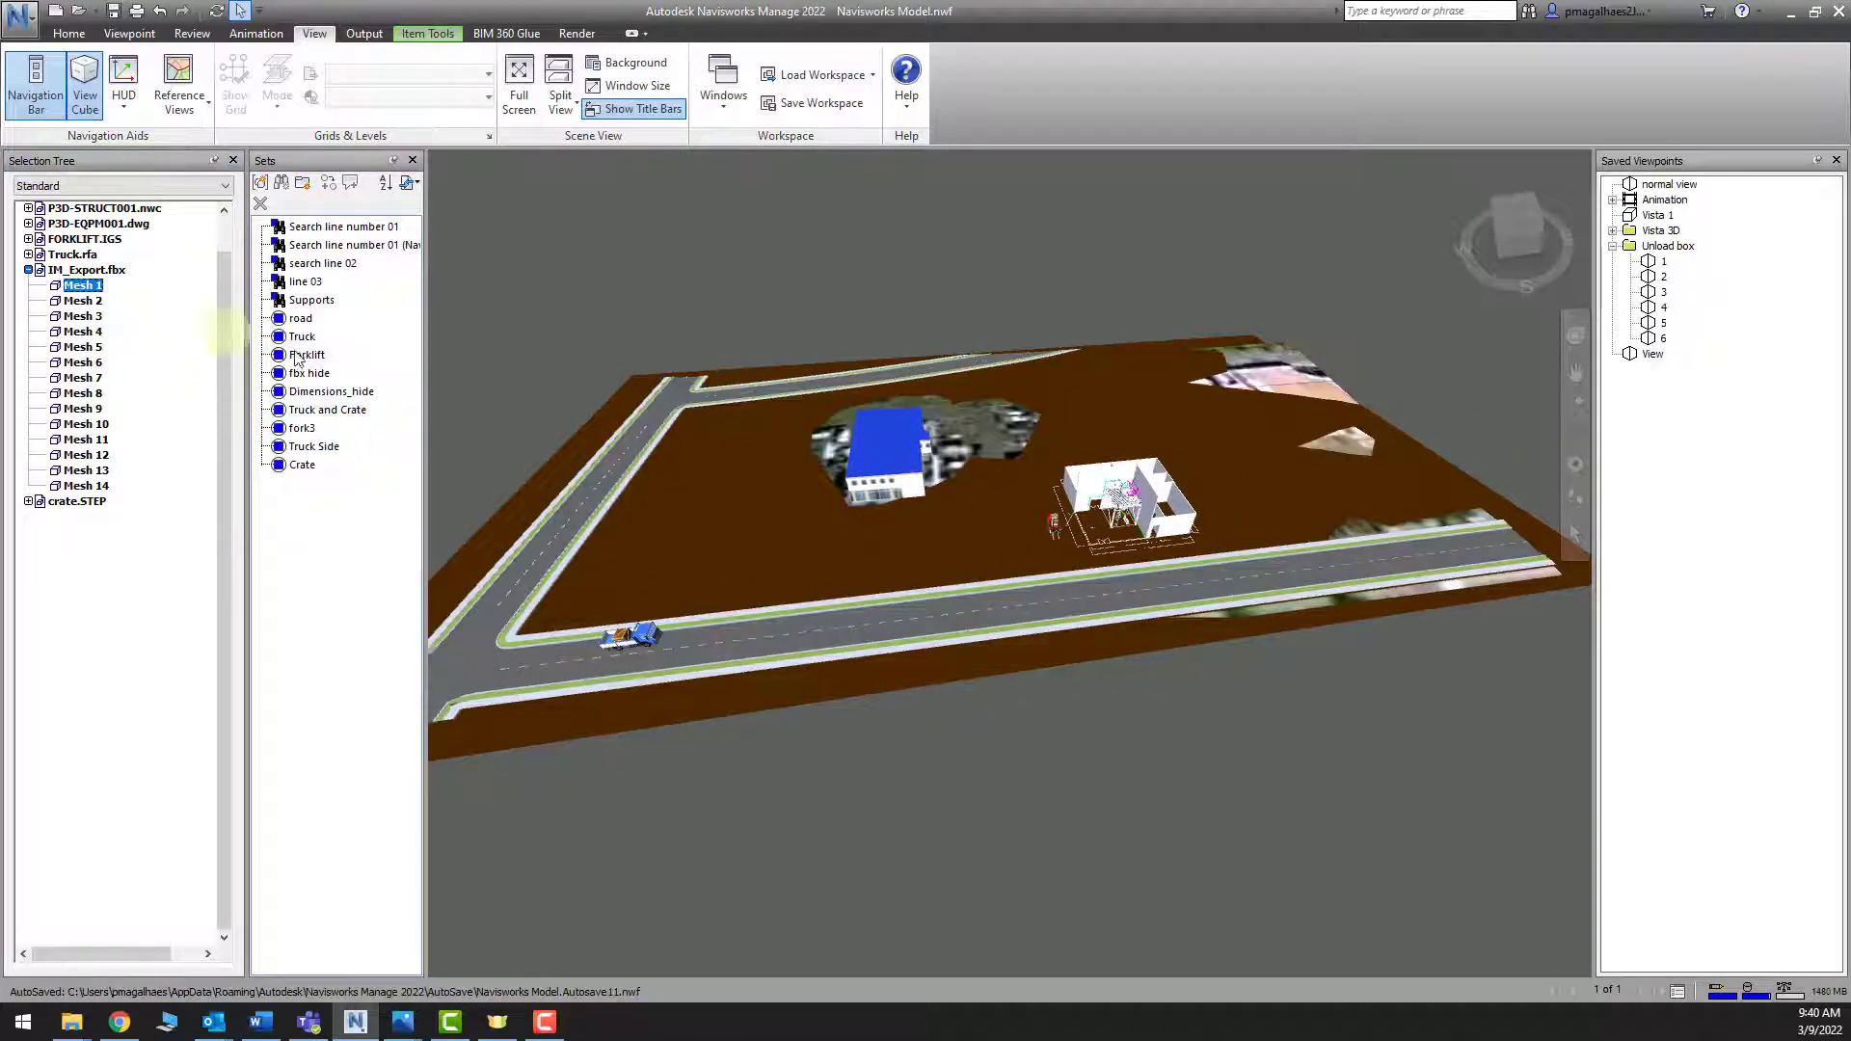
{"action": "scroll", "coordinate": [853, 425], "scroll_direction": "up", "scroll_amount": 3}
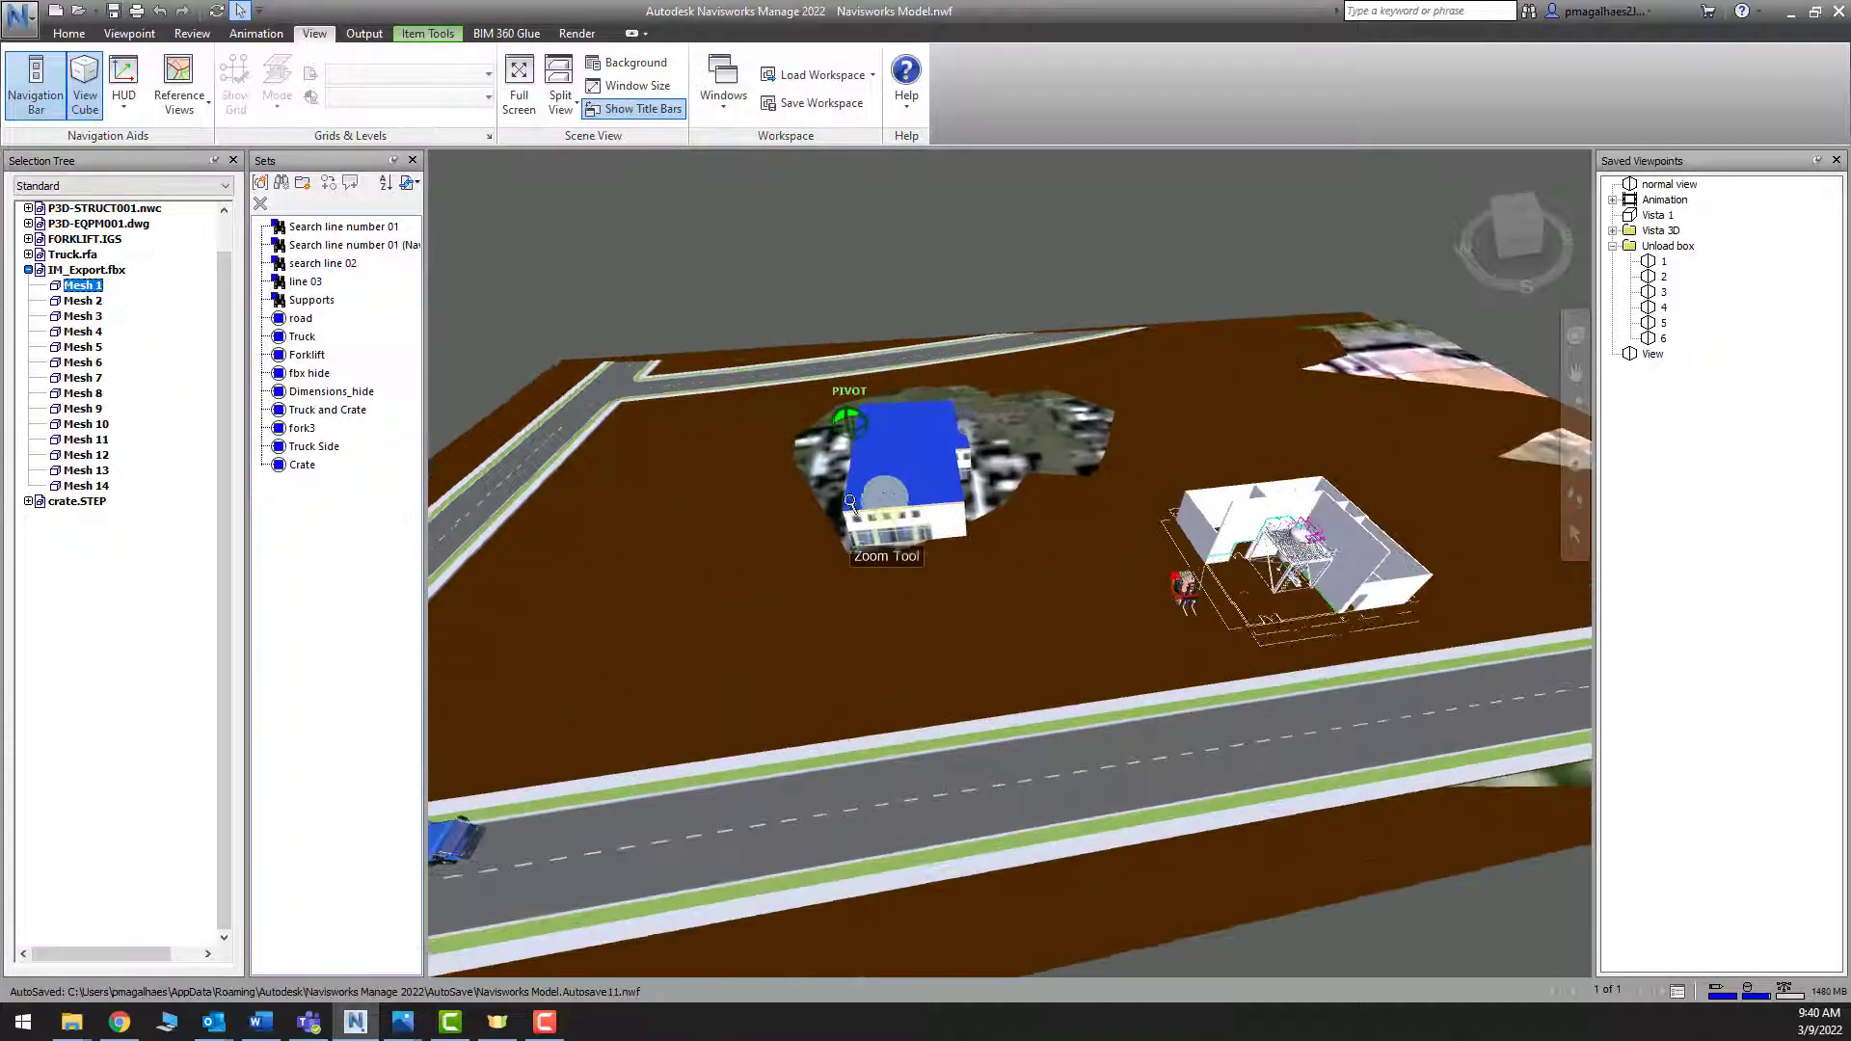
{"action": "left_click", "coordinate": [69, 33]}
{"action": "left_click", "coordinate": [580, 82]}
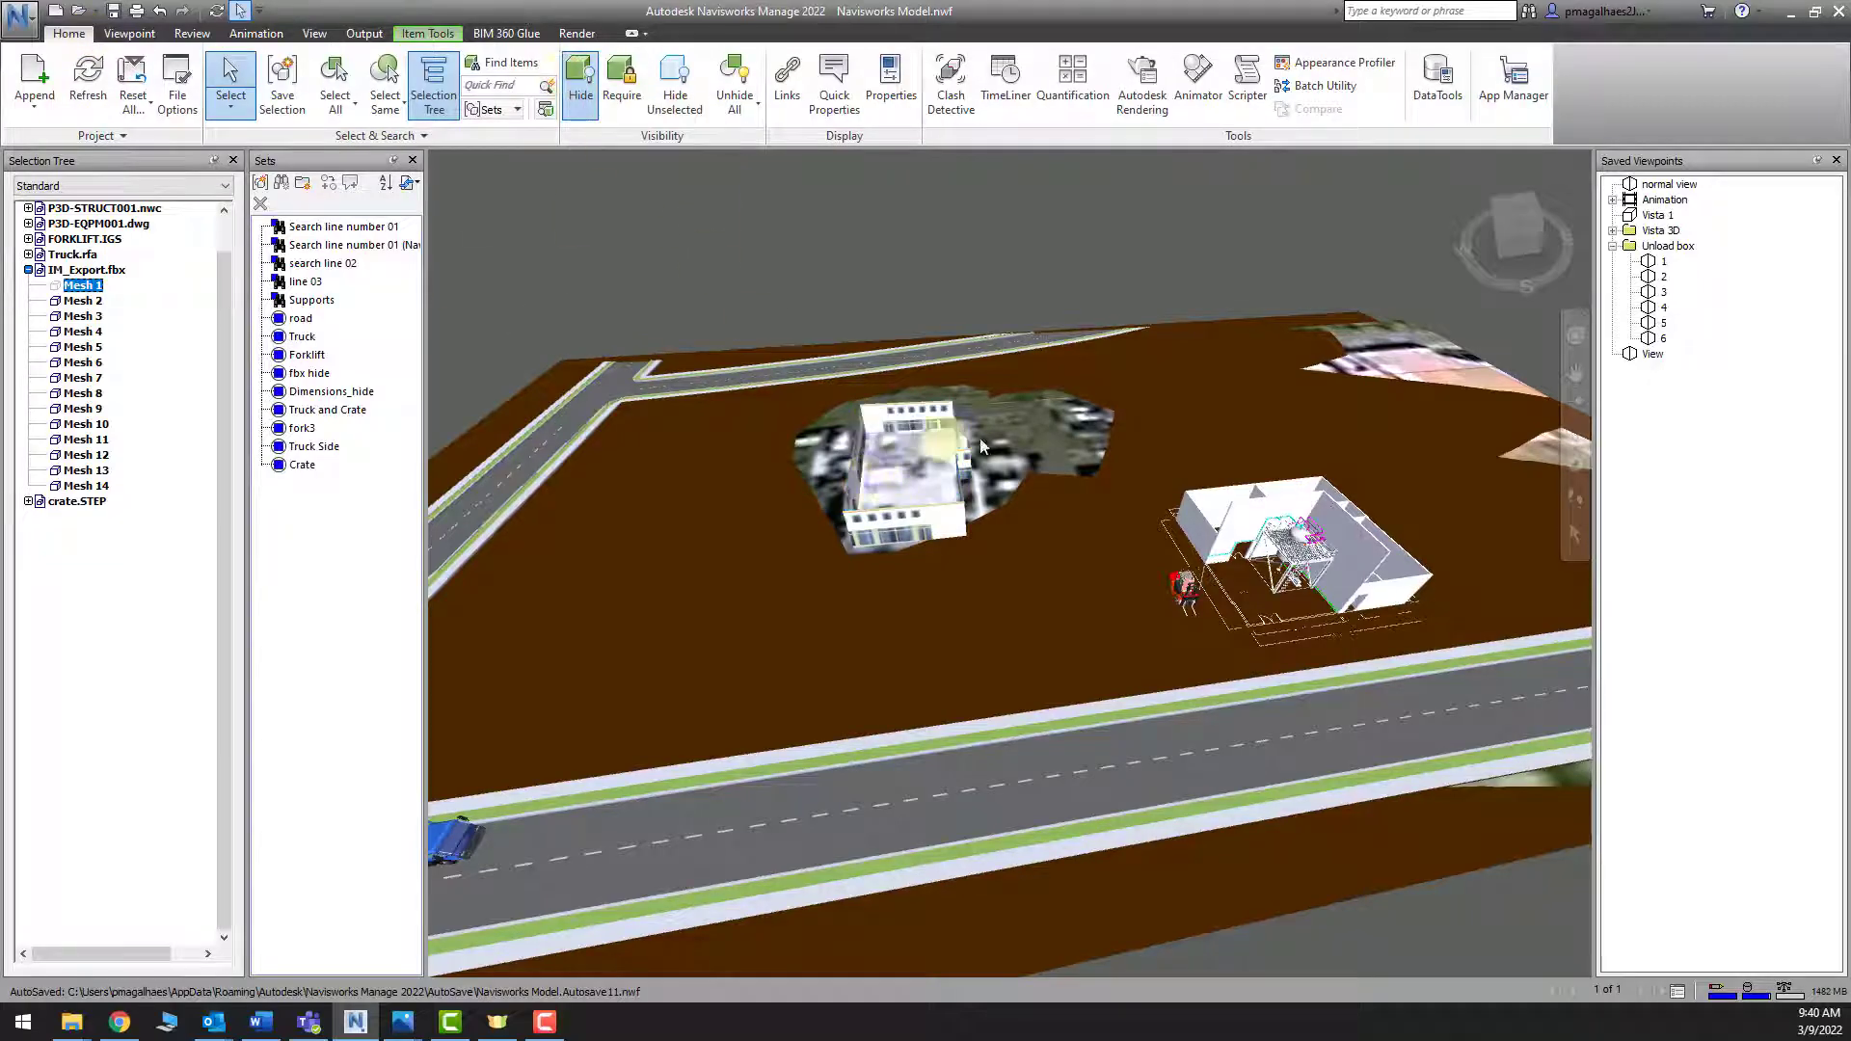
{"action": "left_click", "coordinate": [160, 10]}
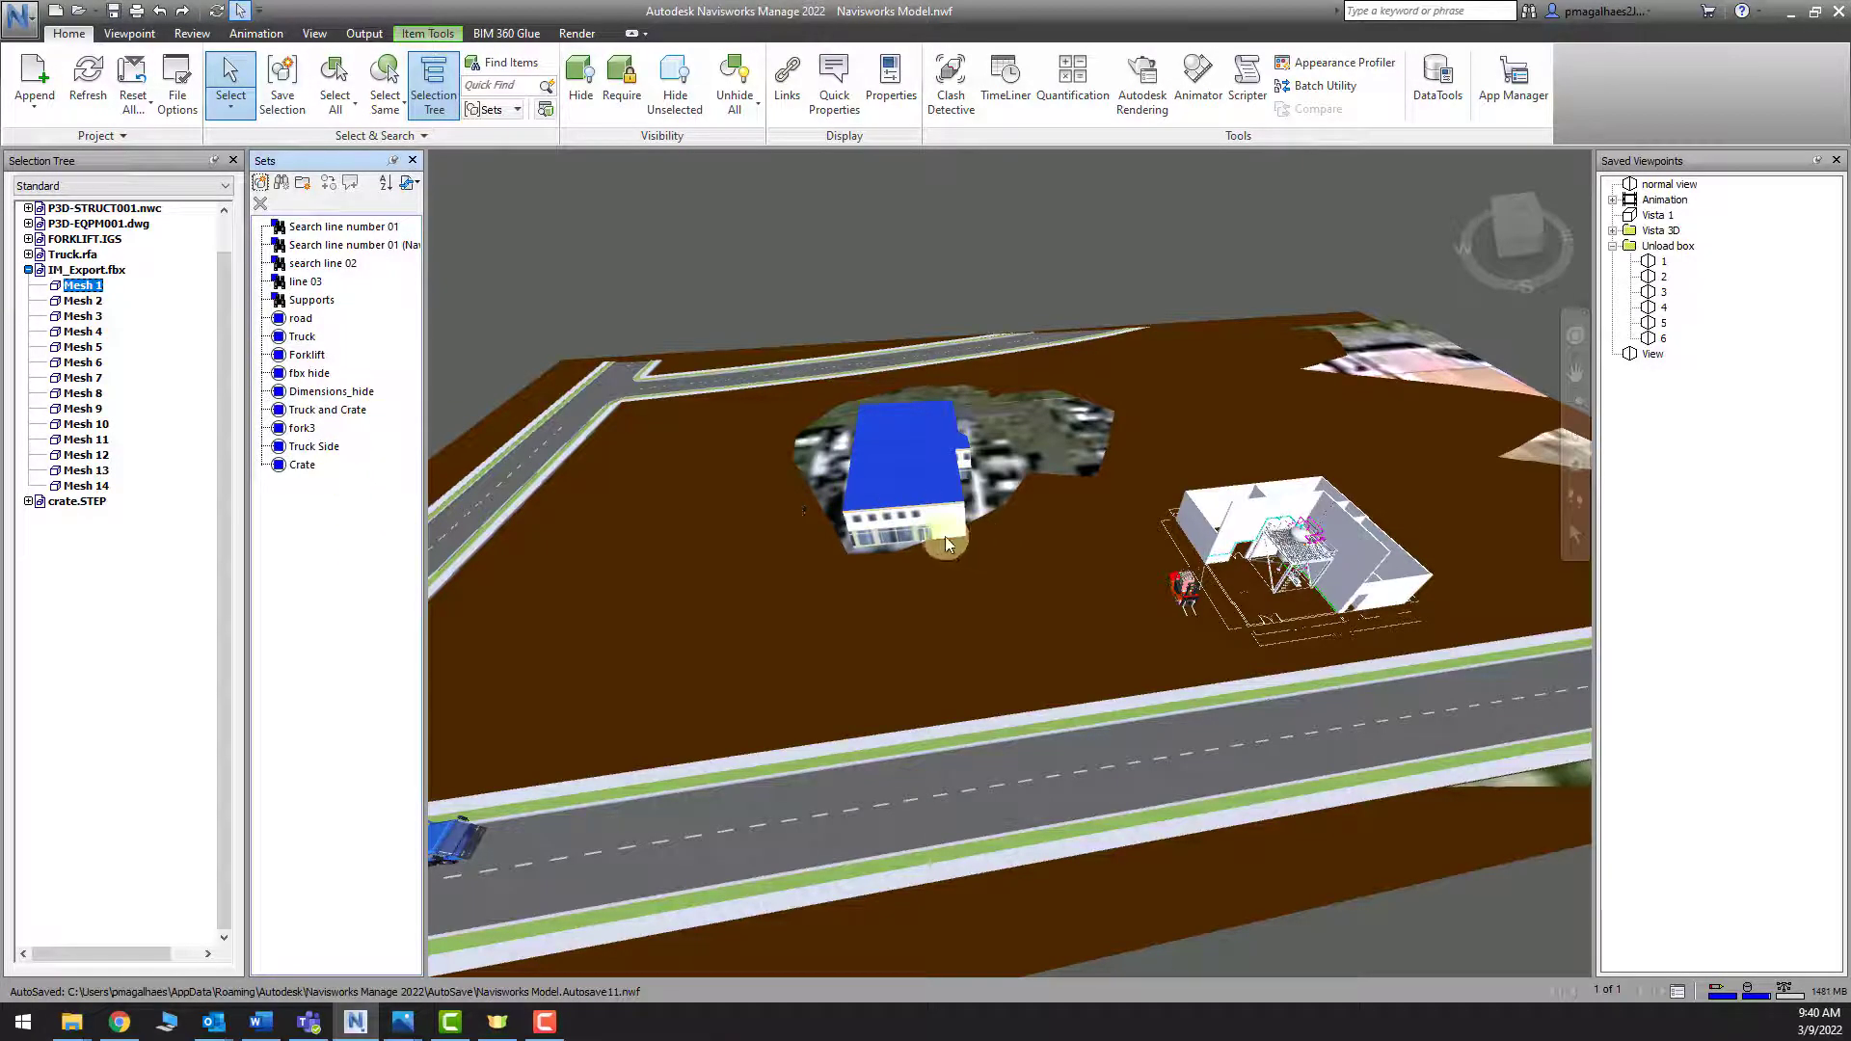
Select Mesh 8, Mesh 9 and Mesh 10 together under IM_Export.fbx, then clear the selection
{"action": "left_click", "coordinate": [96, 394]}
{"action": "left_click", "coordinate": [97, 409], "text": "ctrl"}
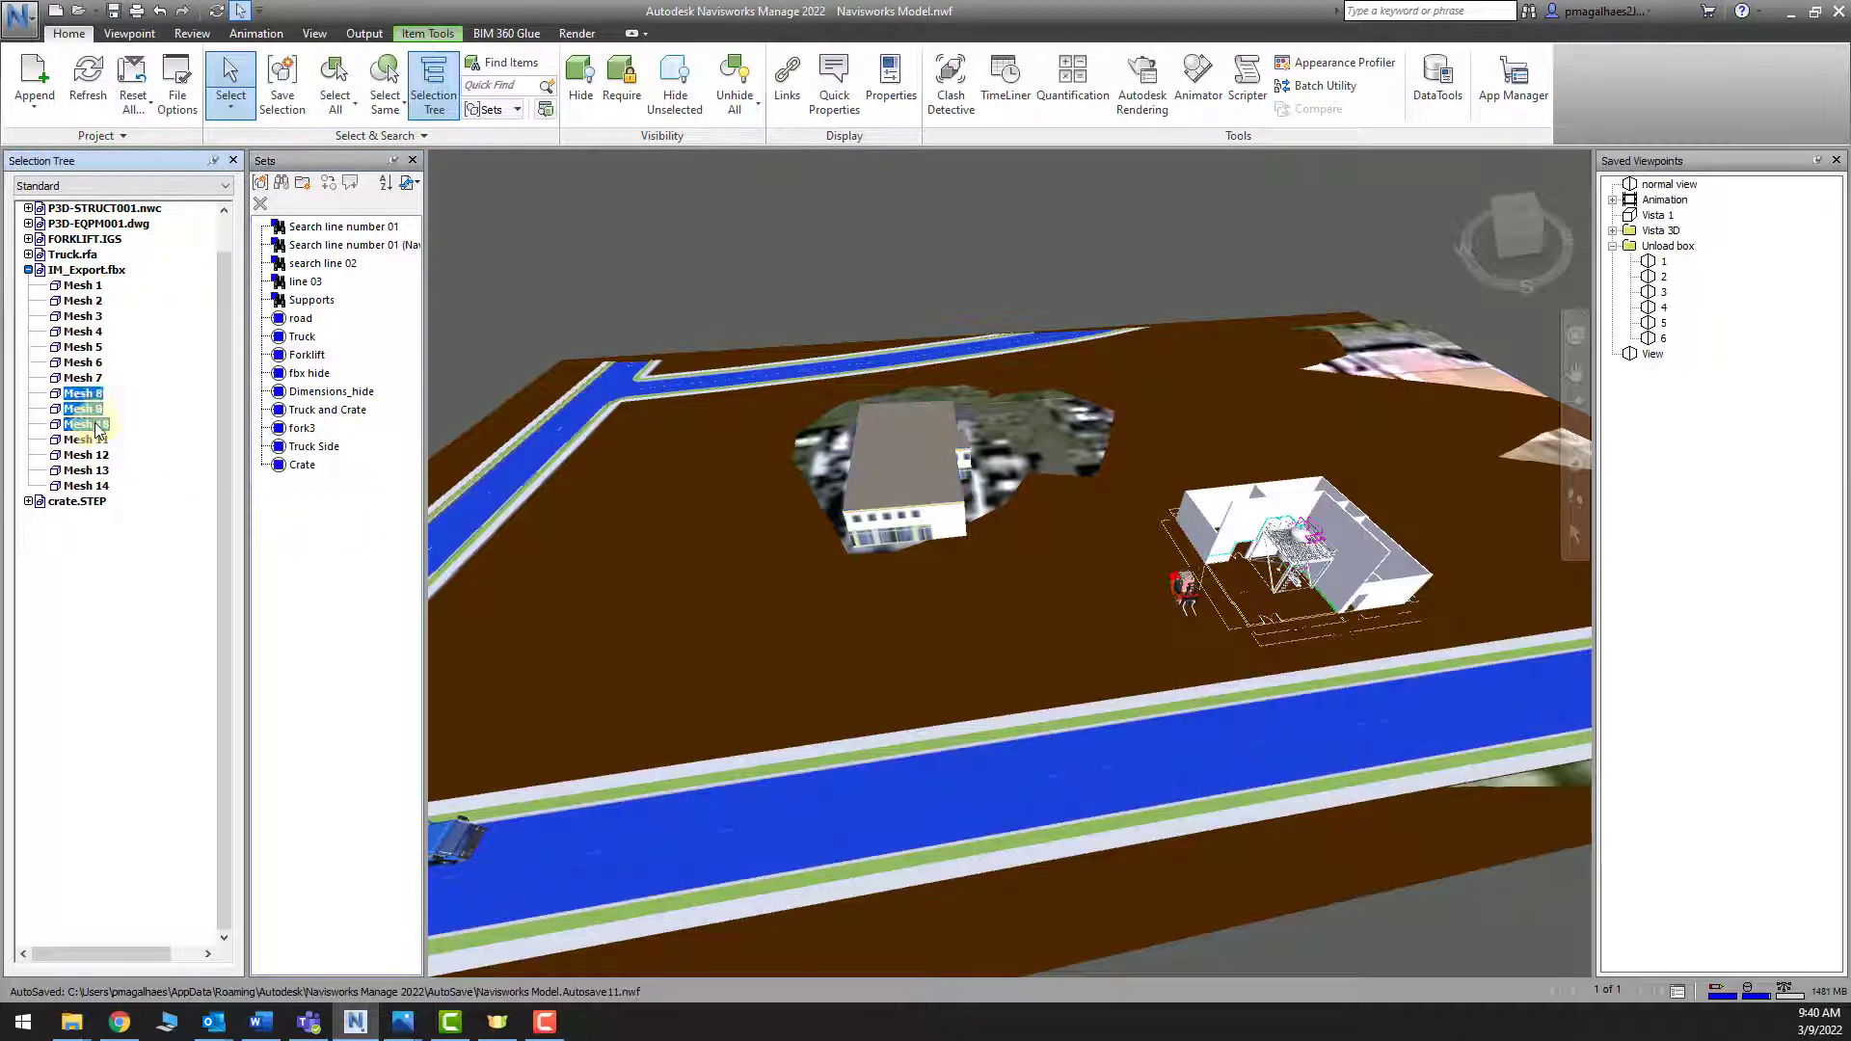
{"action": "left_click", "coordinate": [89, 424], "text": "ctrl"}
{"action": "key", "text": "Escape"}
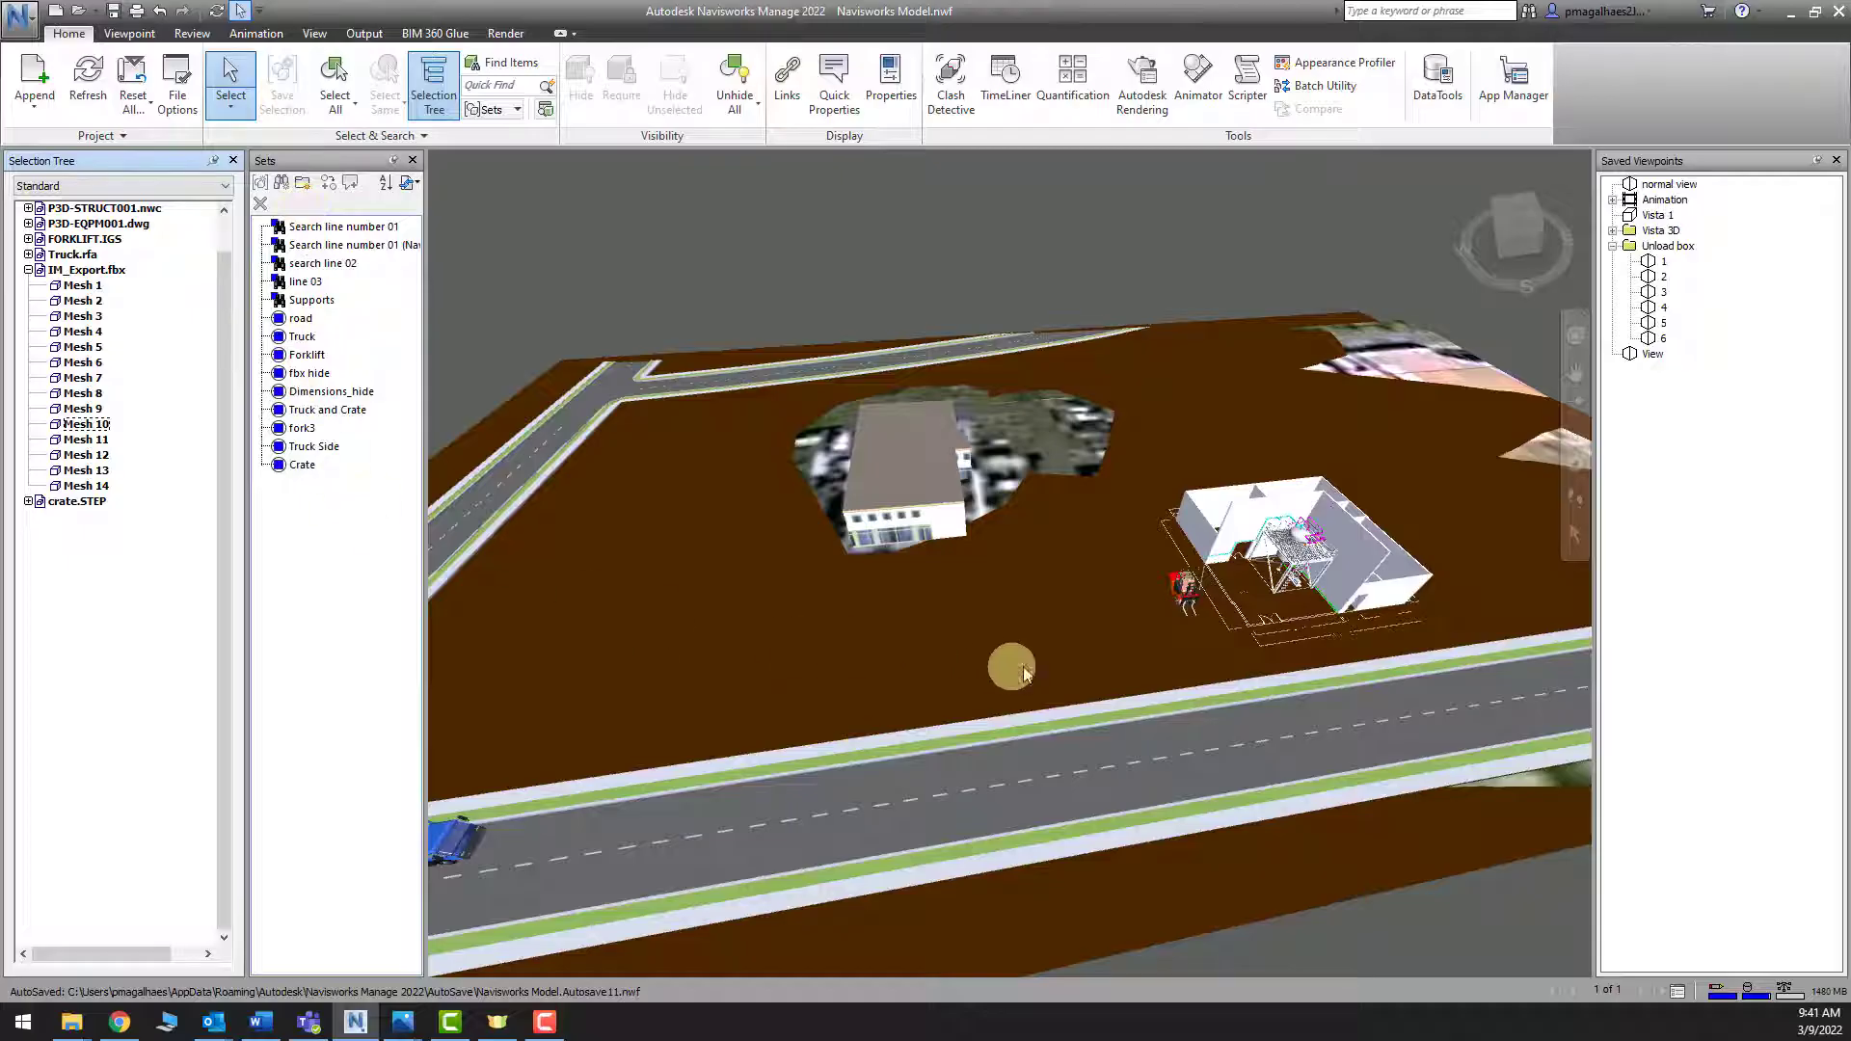
Save the office building's walls and roof (Mesh 1 and Mesh 2) together as a selection set
{"action": "middle_click_drag", "start_coordinate": [1024, 668], "coordinate": [1289, 472]}
{"action": "scroll", "coordinate": [649, 620], "scroll_direction": "up", "scroll_amount": 5}
{"action": "middle_click_drag", "start_coordinate": [835, 620], "coordinate": [656, 694]}
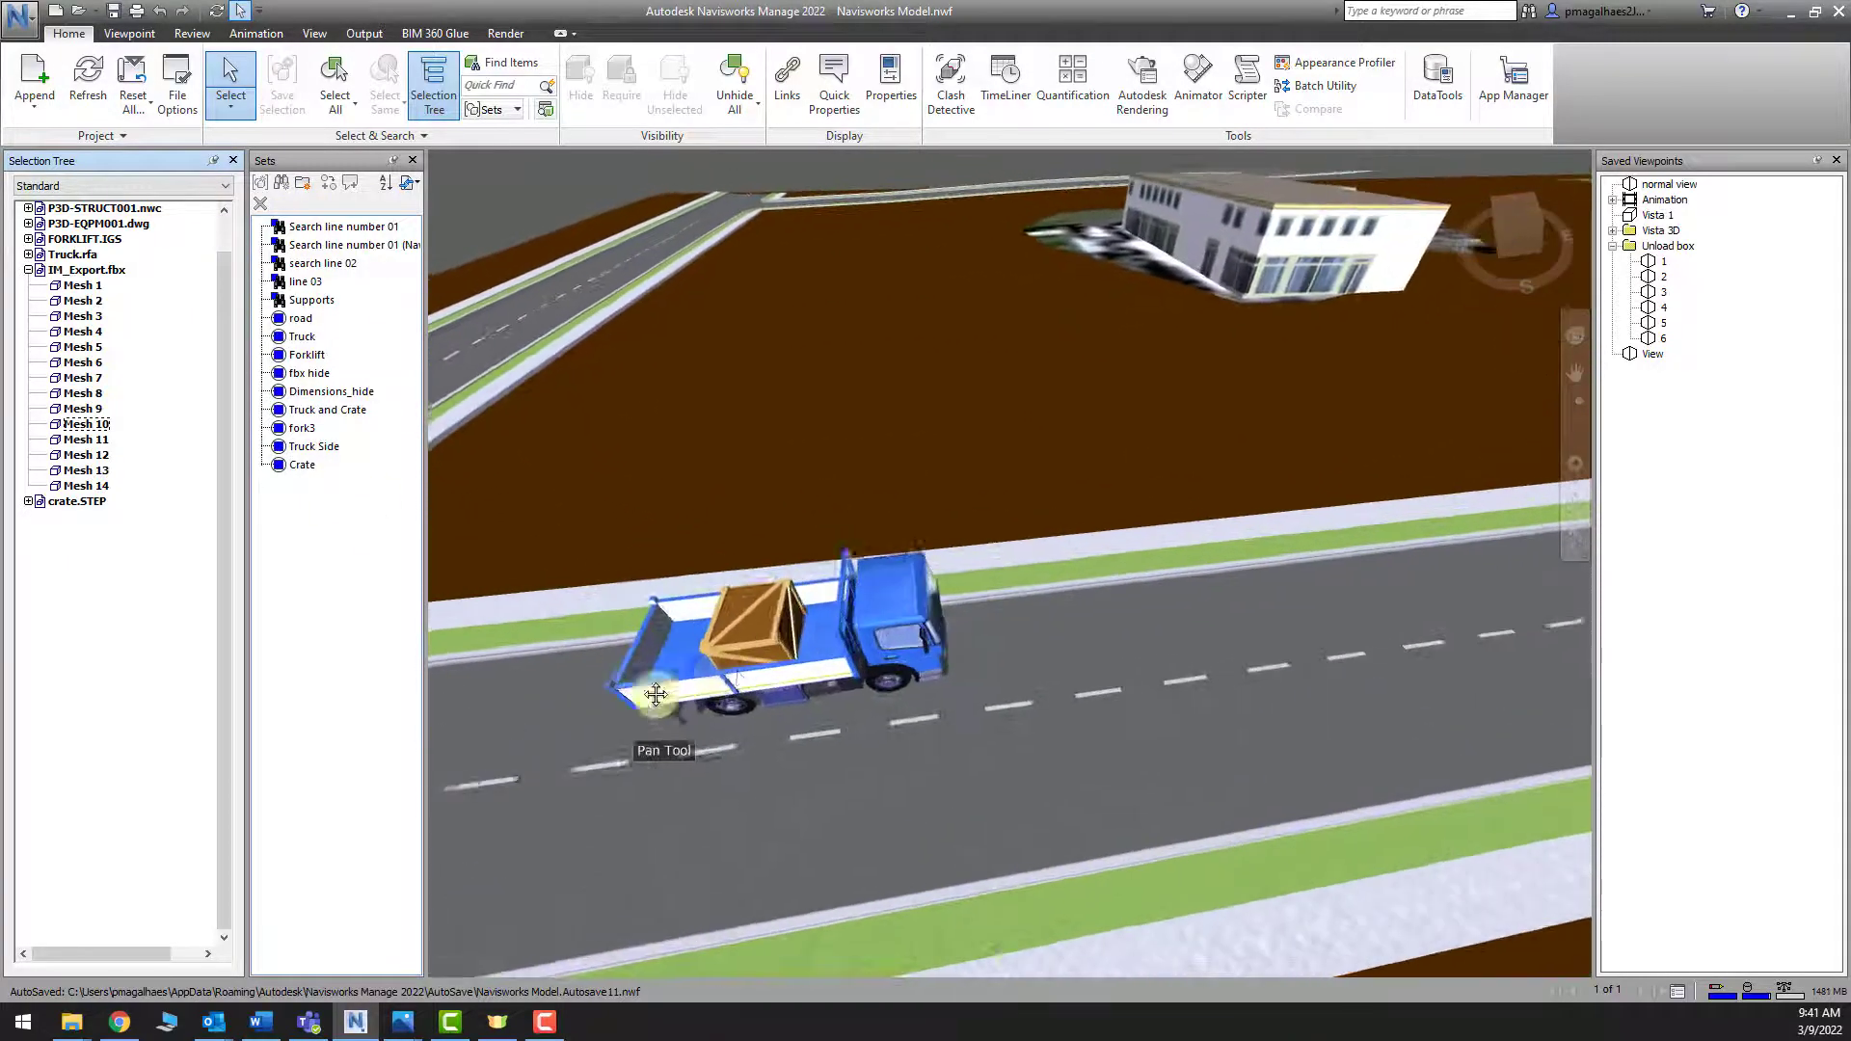
{"action": "scroll", "coordinate": [776, 659], "scroll_direction": "down", "scroll_amount": 3}
{"action": "middle_click_drag", "start_coordinate": [1244, 434], "coordinate": [909, 691]}
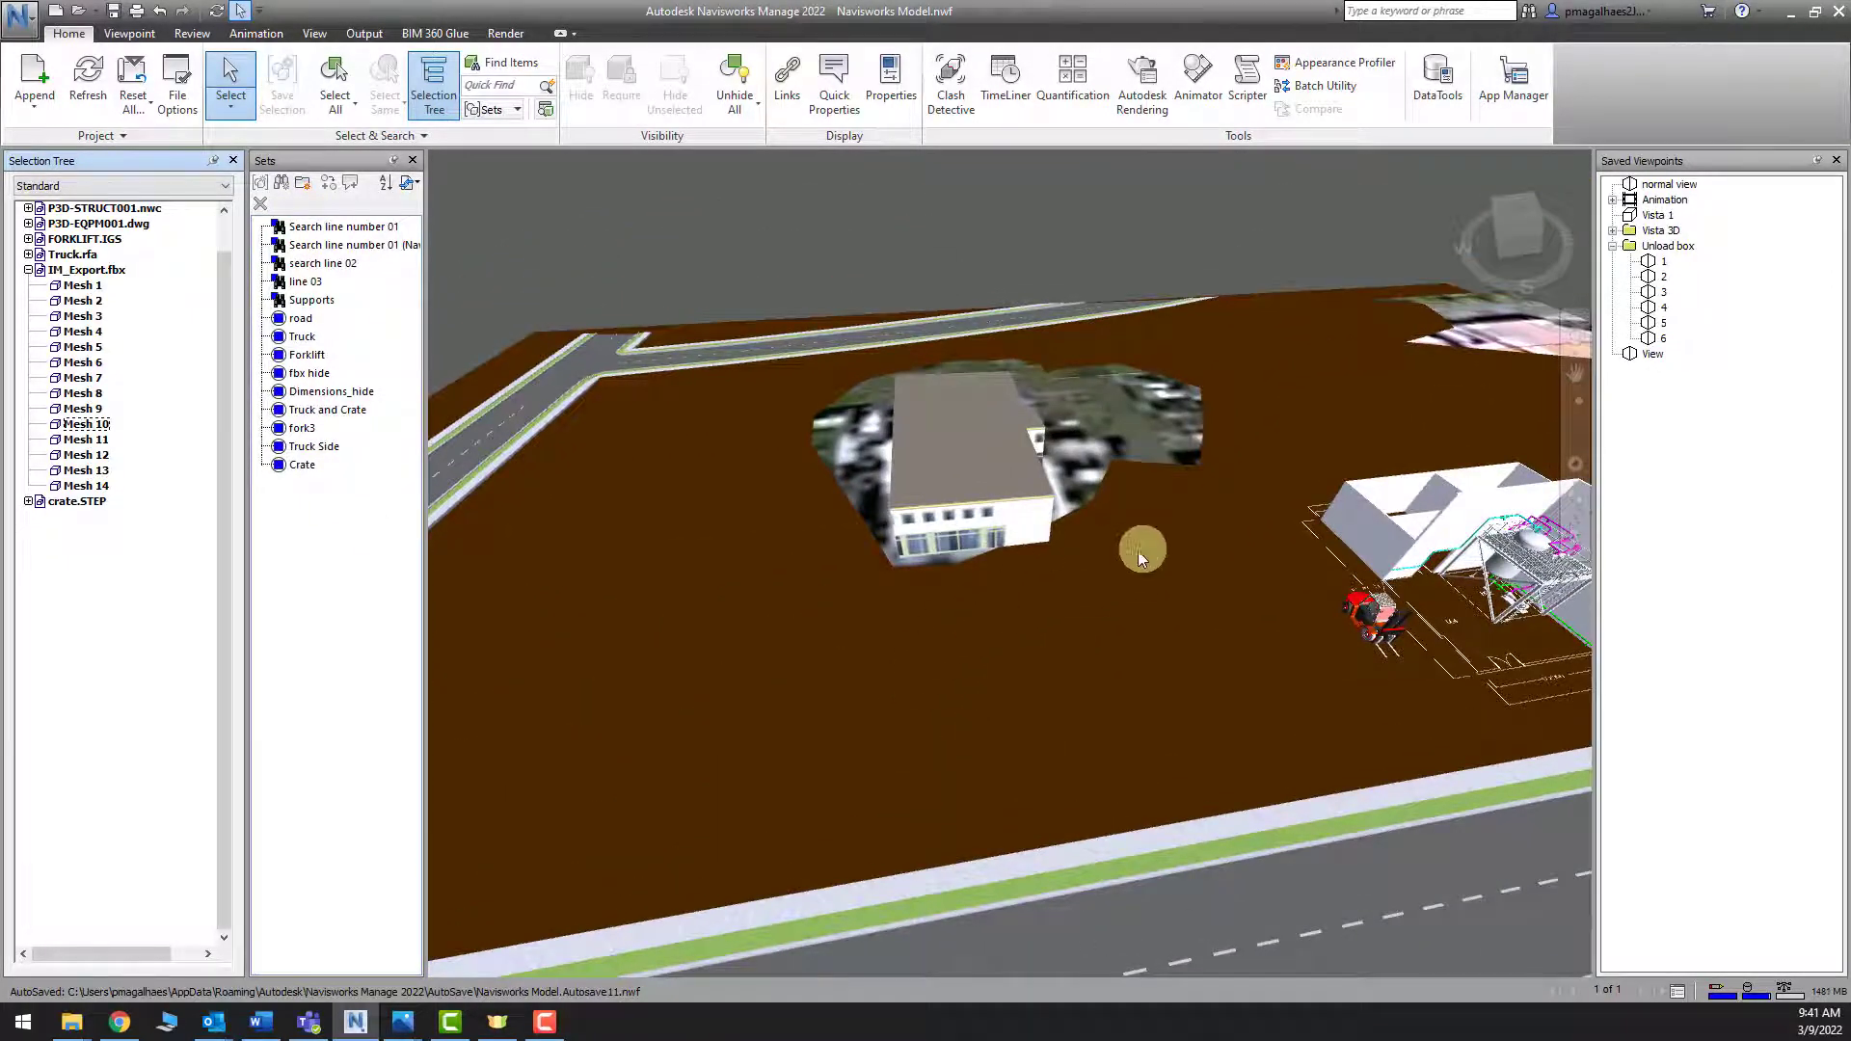
{"action": "middle_click_drag", "start_coordinate": [1138, 552], "coordinate": [1012, 528]}
{"action": "left_click", "coordinate": [1085, 552]}
{"action": "scroll", "coordinate": [1125, 459], "scroll_direction": "up", "scroll_amount": 2}
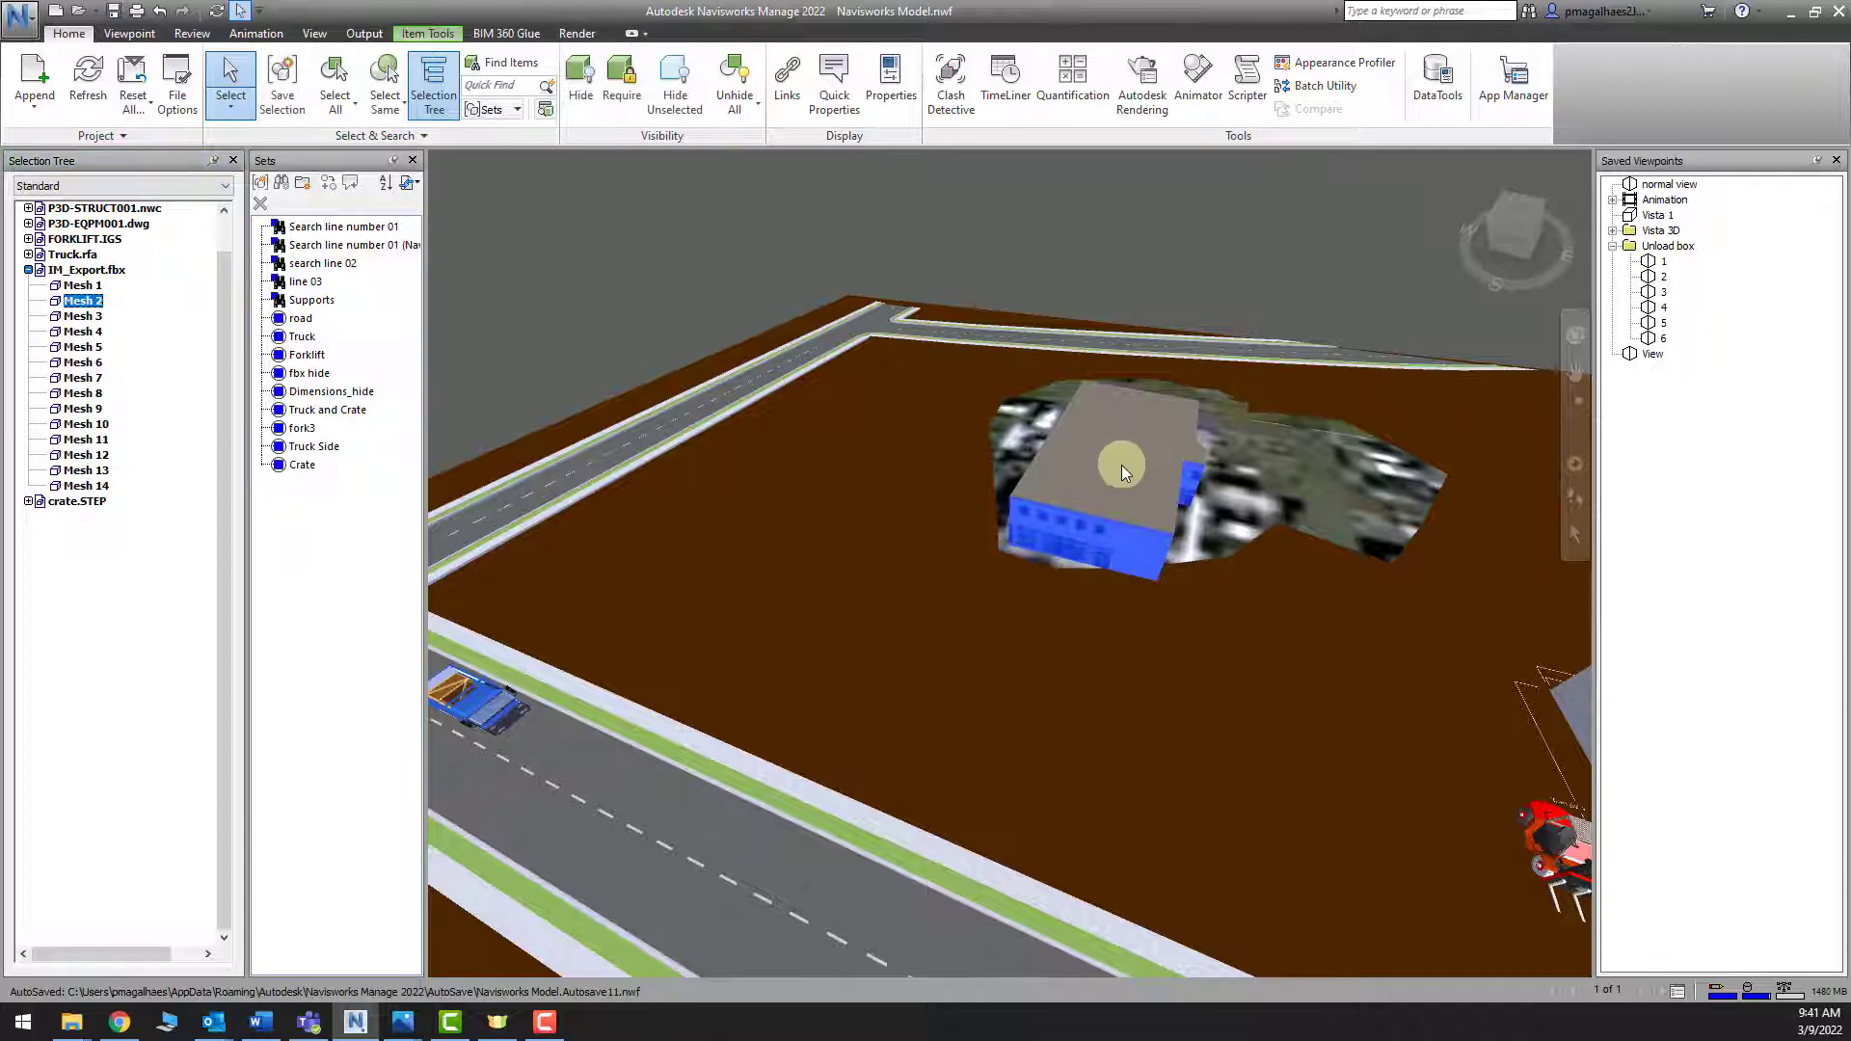
{"action": "left_click", "coordinate": [1120, 471], "text": "ctrl"}
{"action": "middle_click_drag", "start_coordinate": [1097, 575], "coordinate": [1267, 522], "text": "shift"}
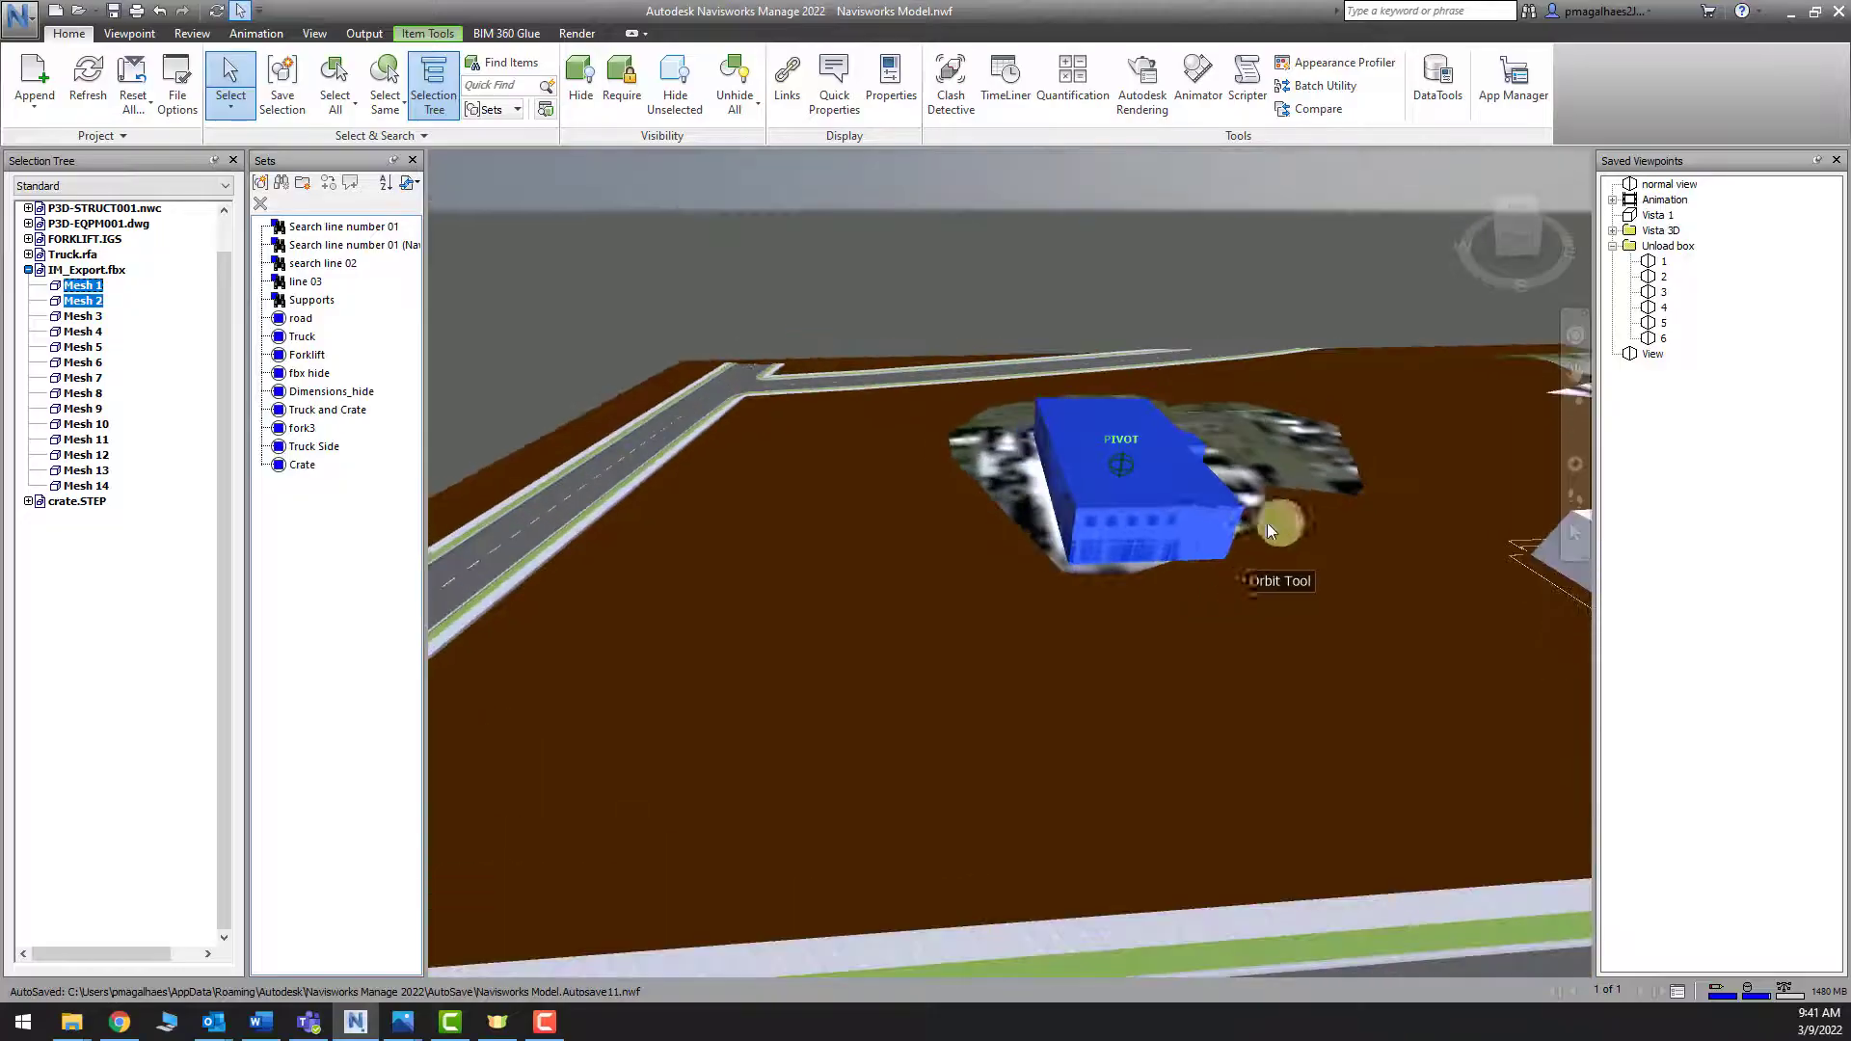
{"action": "left_click", "coordinate": [283, 91]}
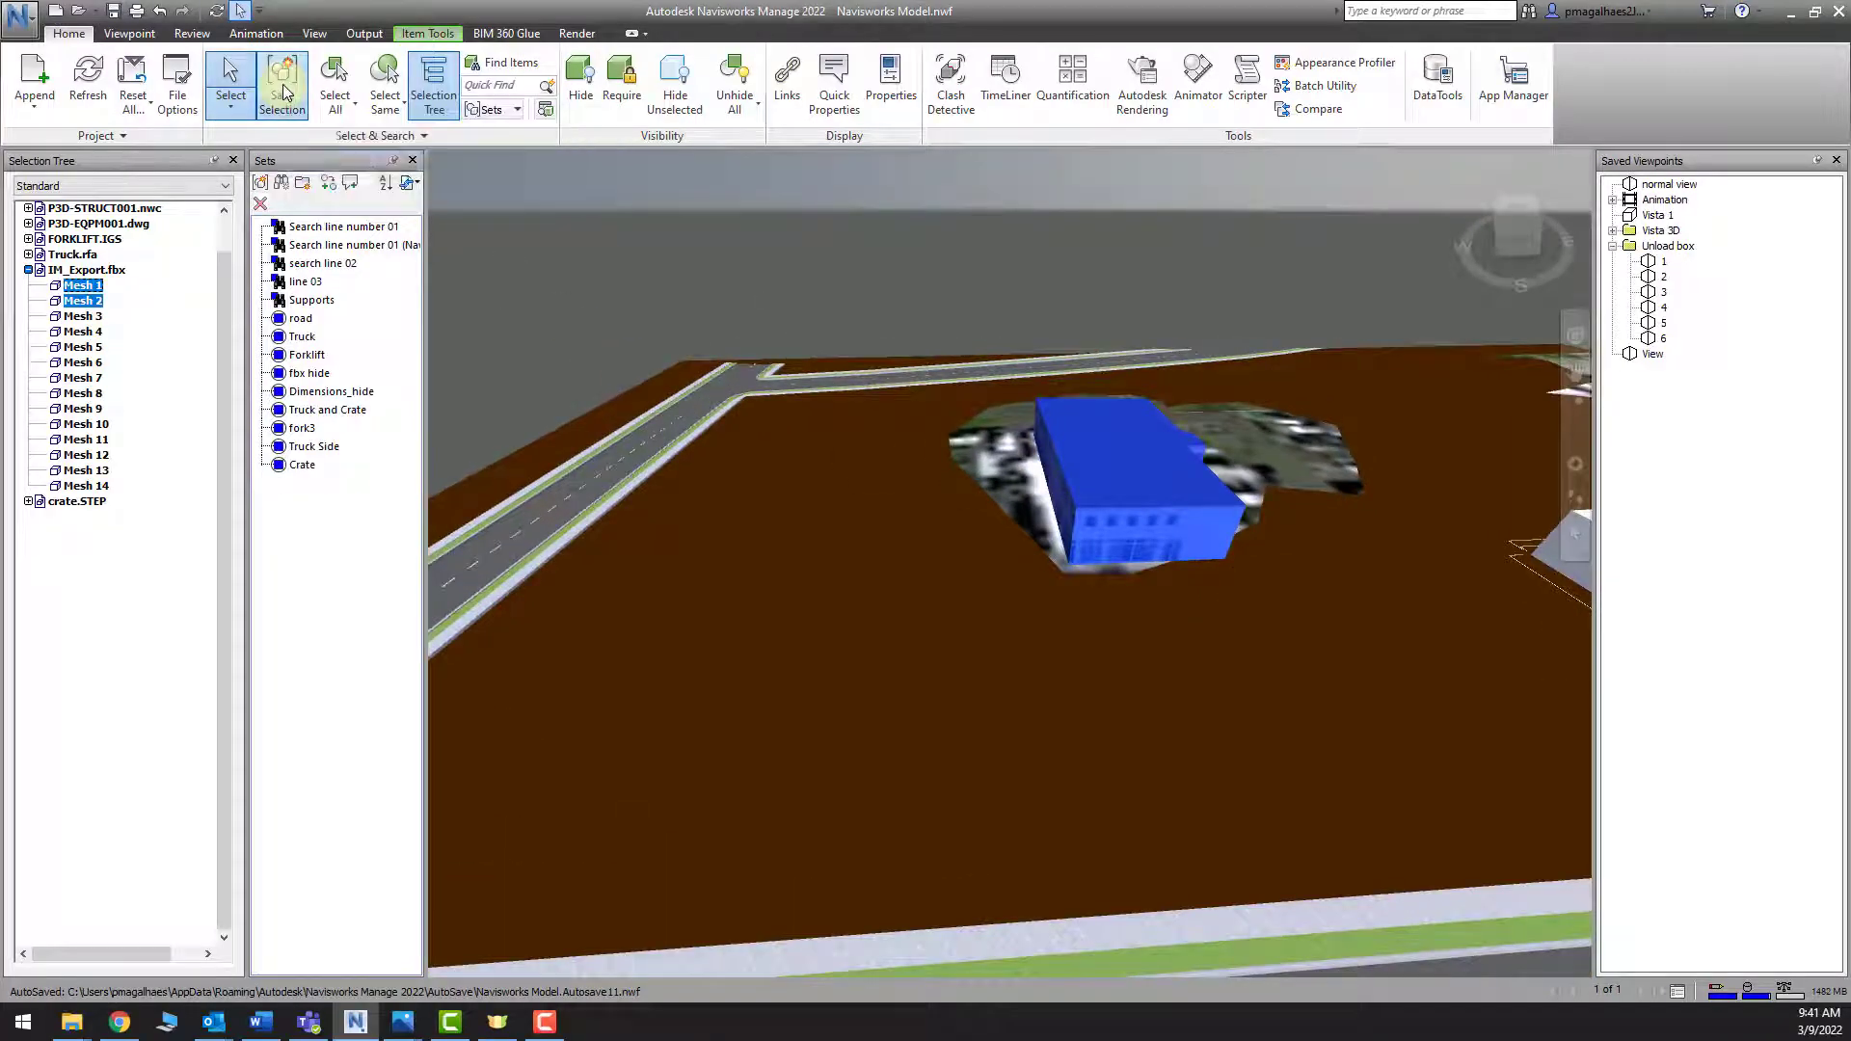
Recall the Crate set and the newly saved building set, then delete the building set
{"action": "left_click", "coordinate": [302, 465]}
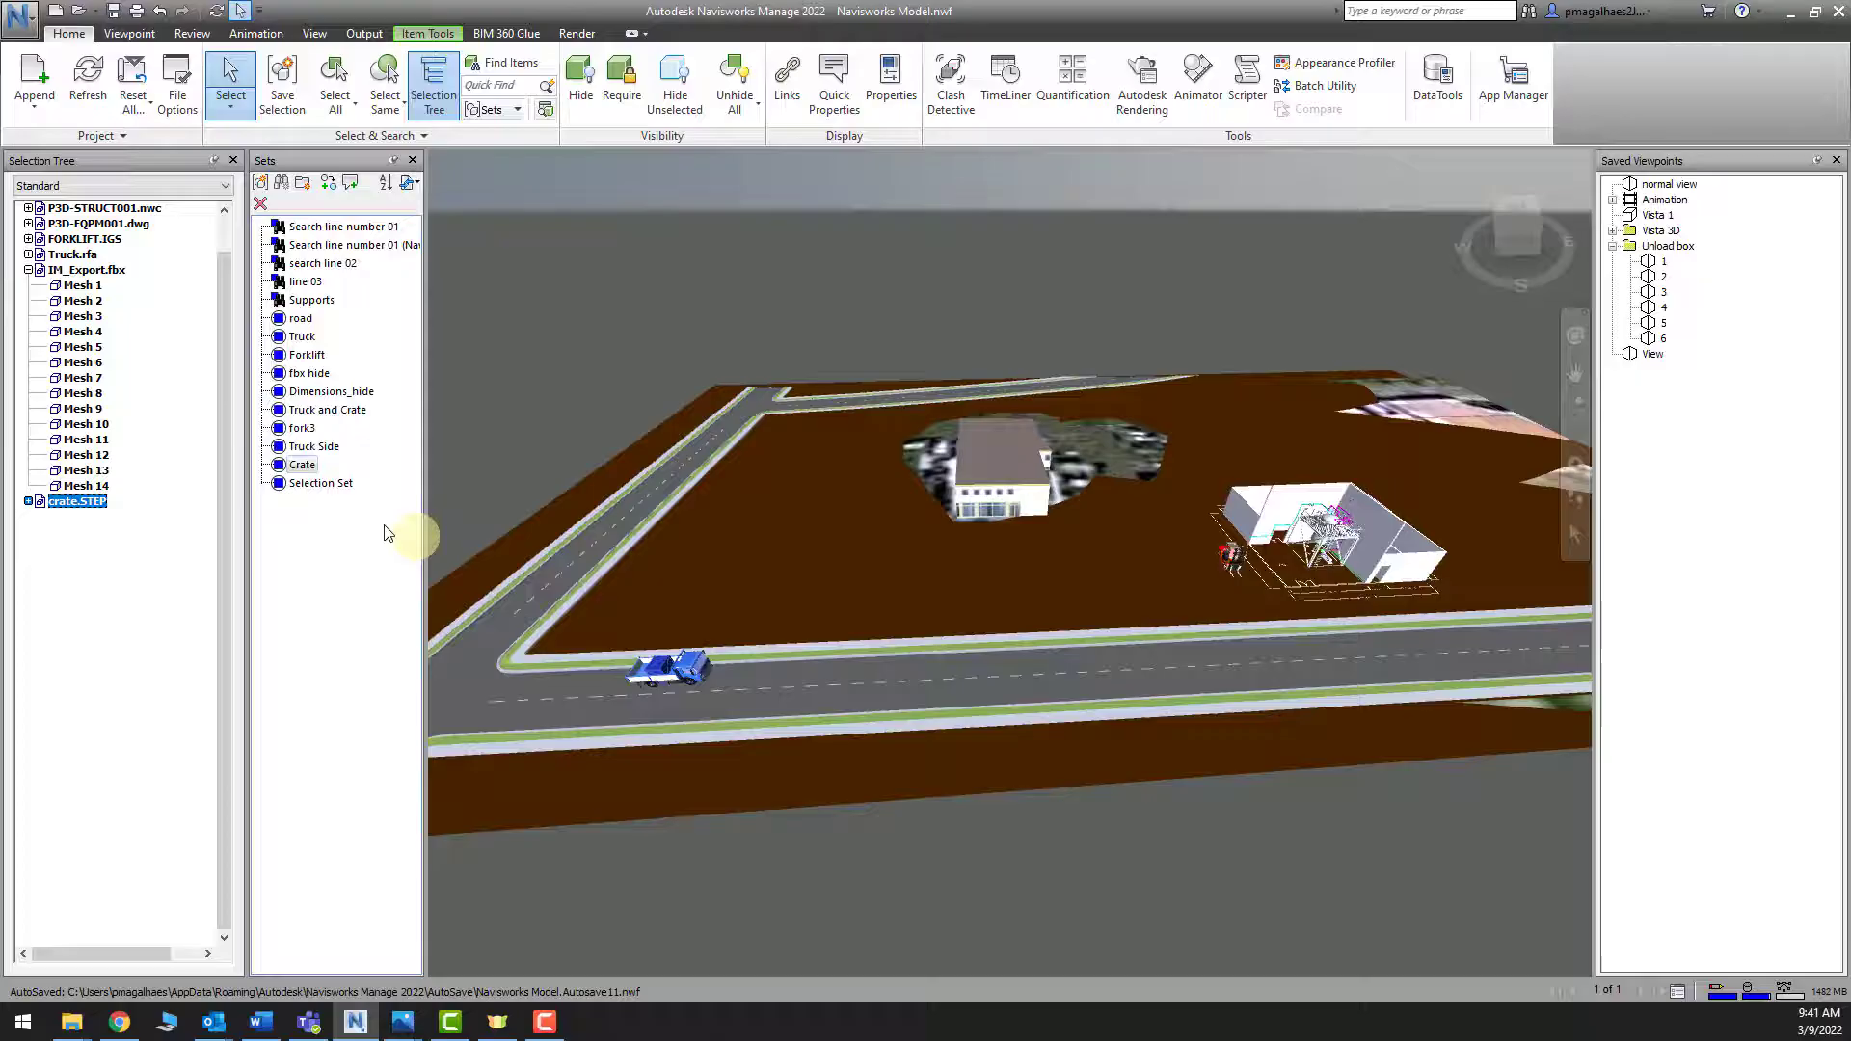
{"action": "left_click", "coordinate": [321, 484]}
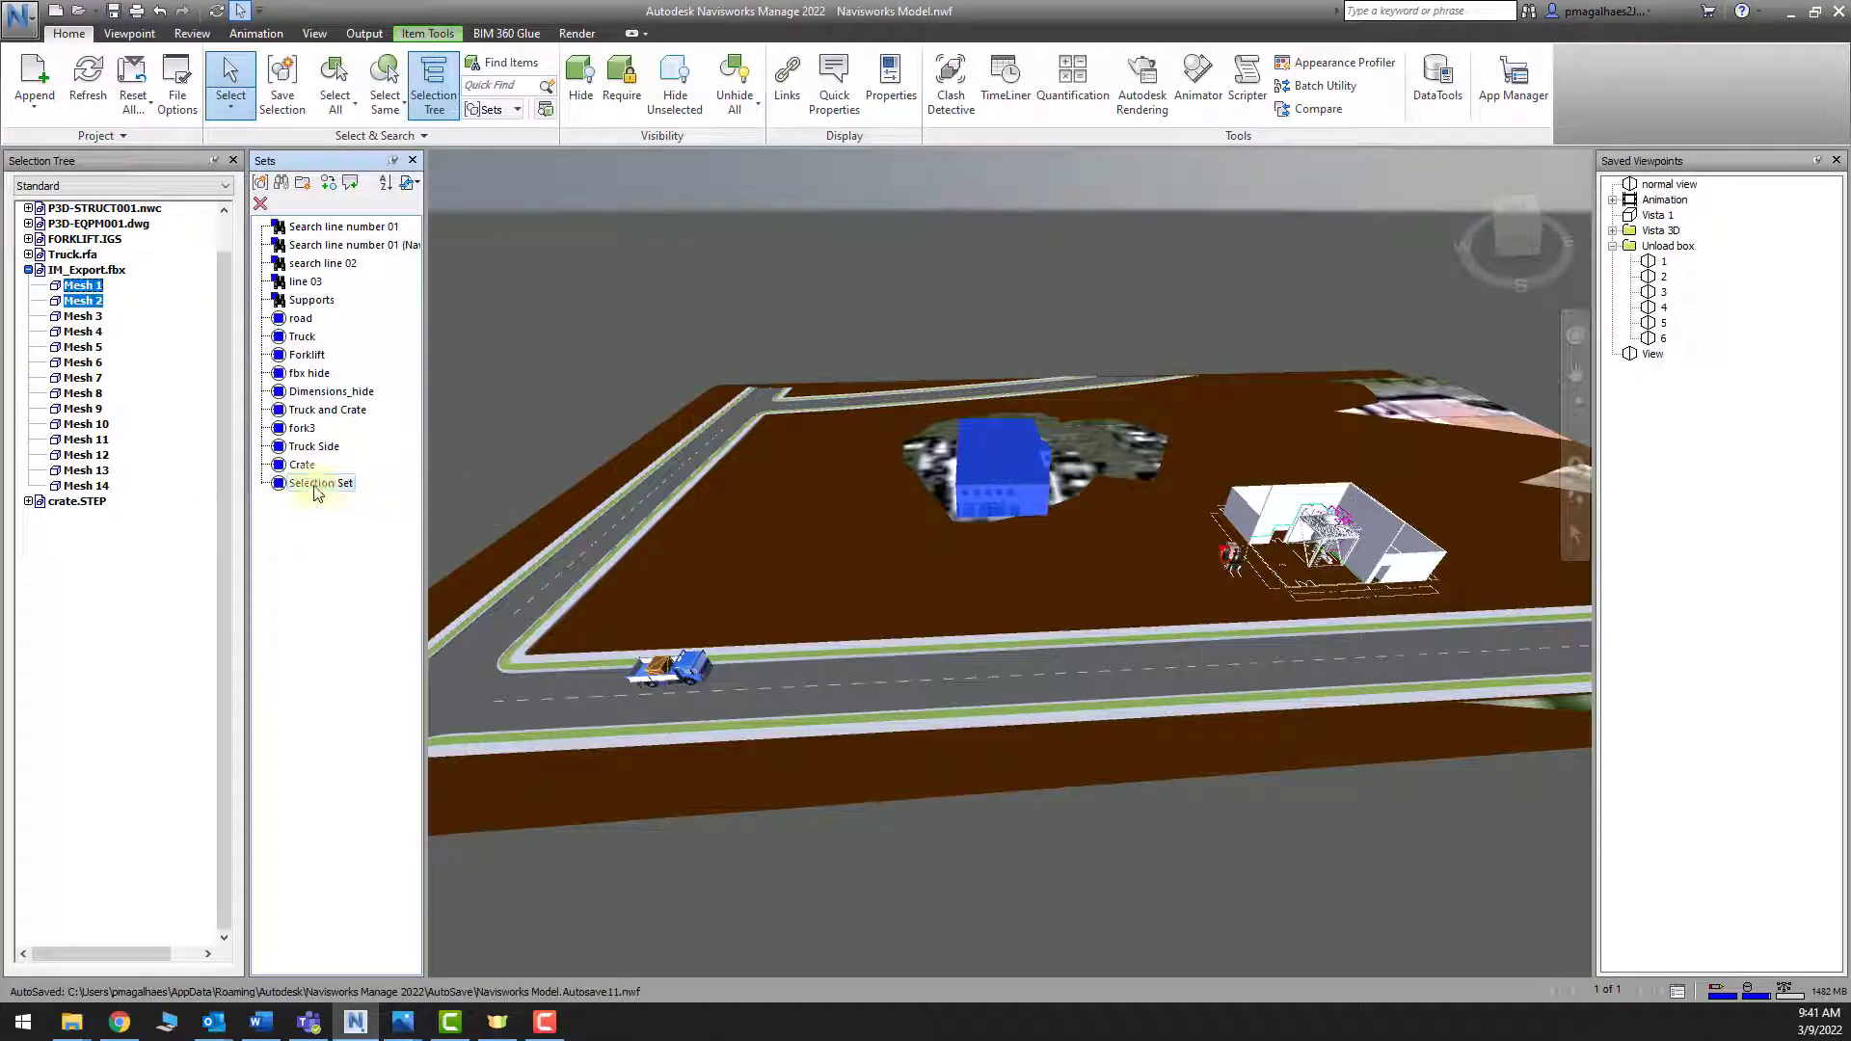
{"action": "key", "text": "Delete"}
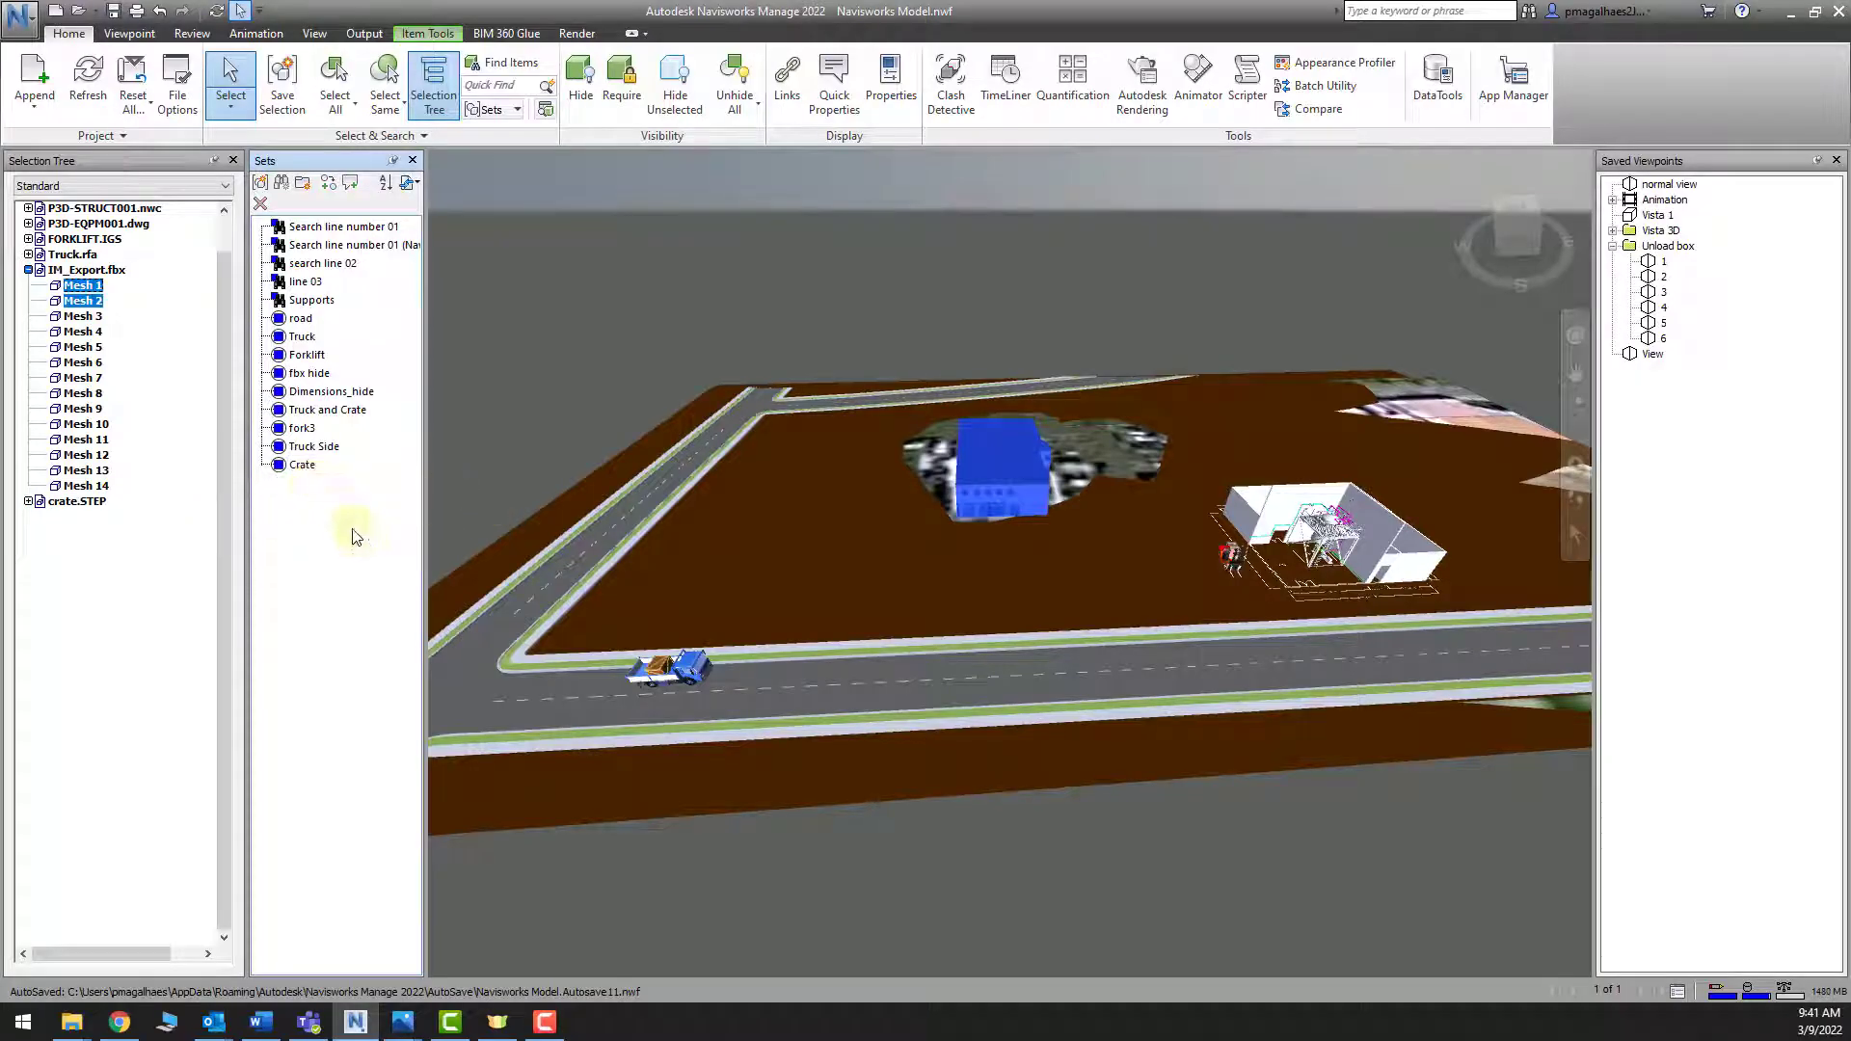
Recall the Dimensions_hide set and hide its items, checking the available selection resolution options beforehand
{"action": "left_click", "coordinate": [354, 395]}
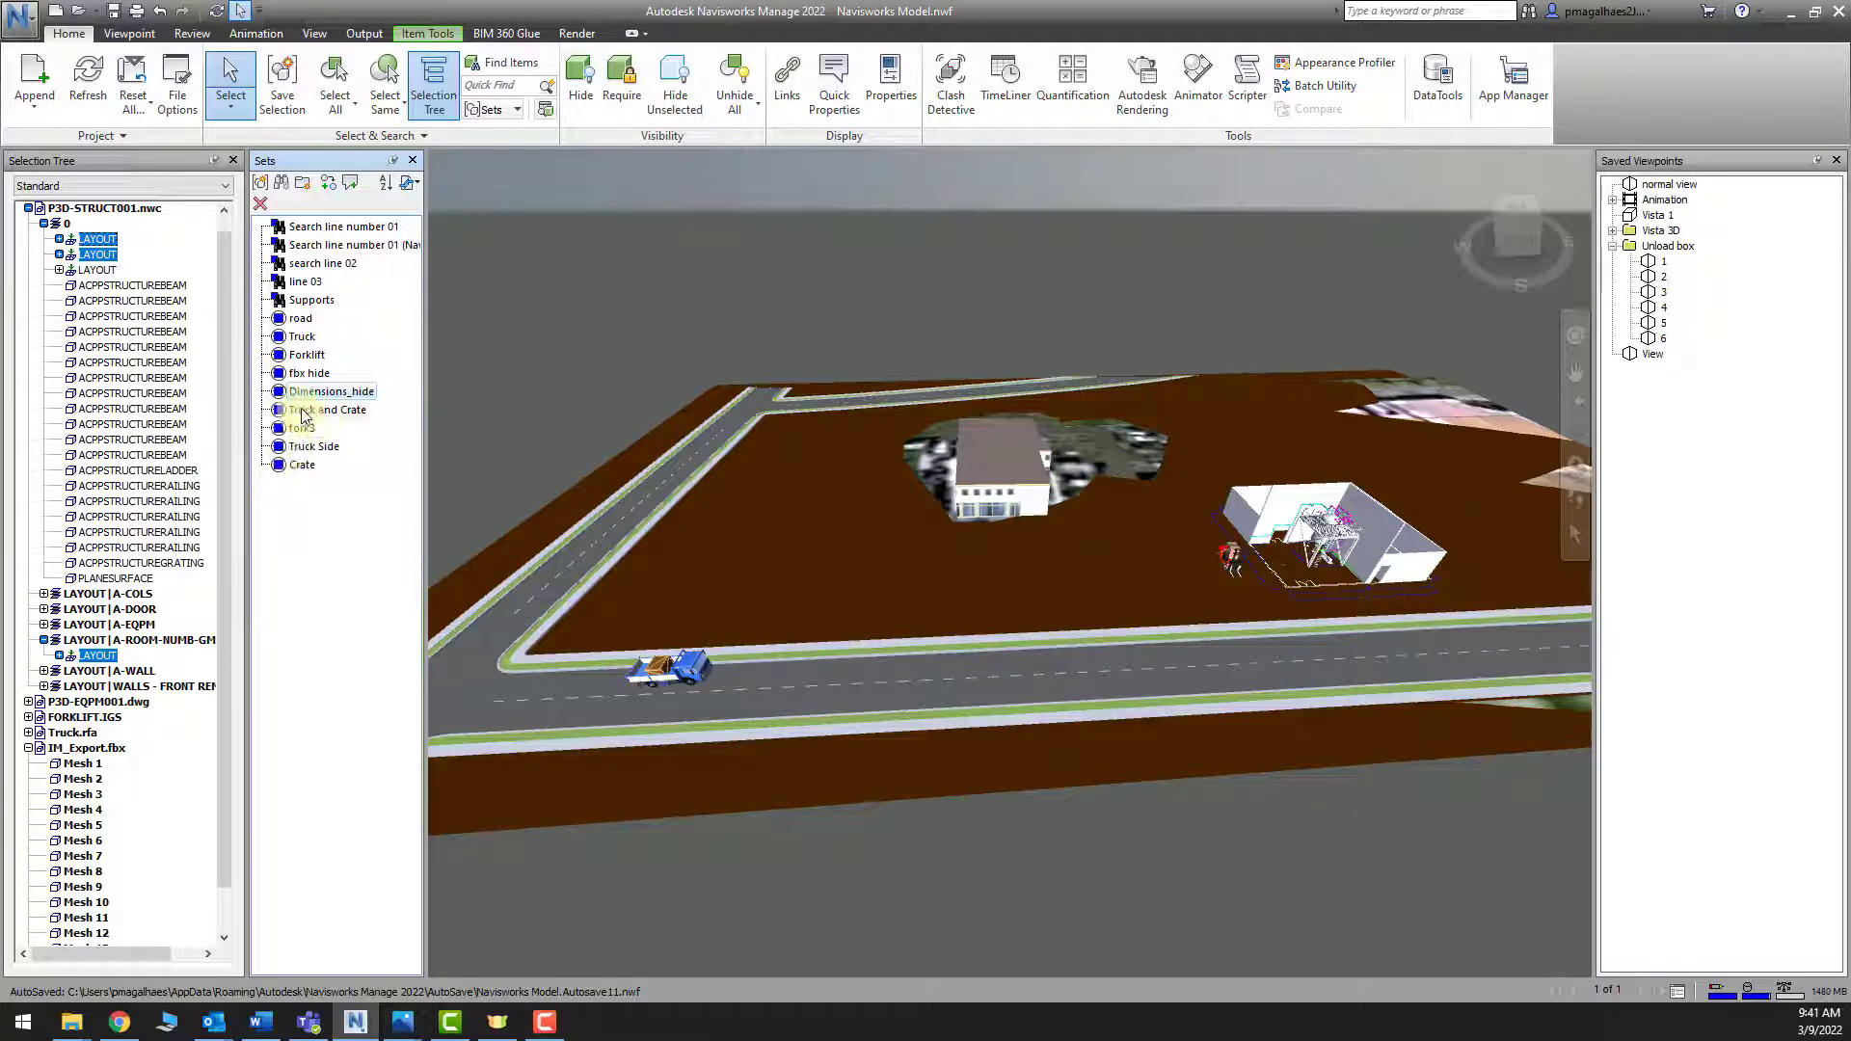
{"action": "left_click", "coordinate": [231, 104]}
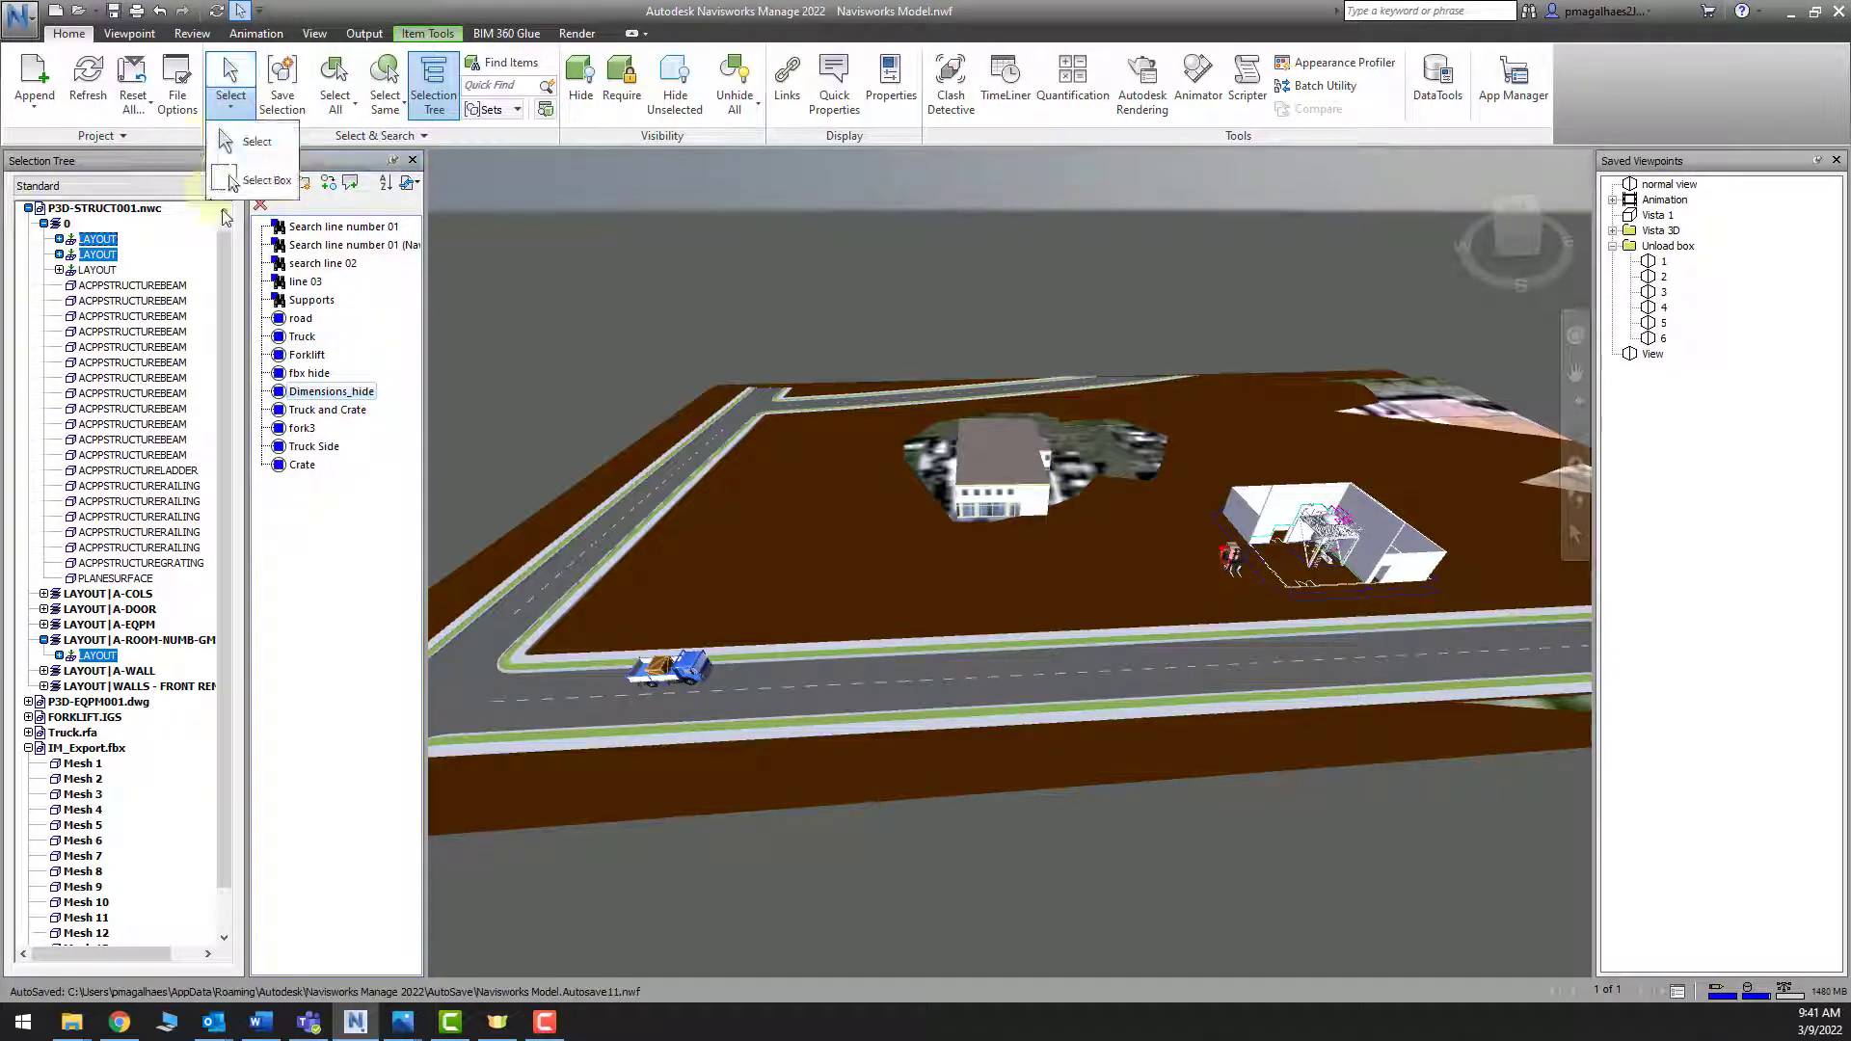
{"action": "left_click", "coordinate": [407, 136]}
{"action": "left_click", "coordinate": [389, 159]}
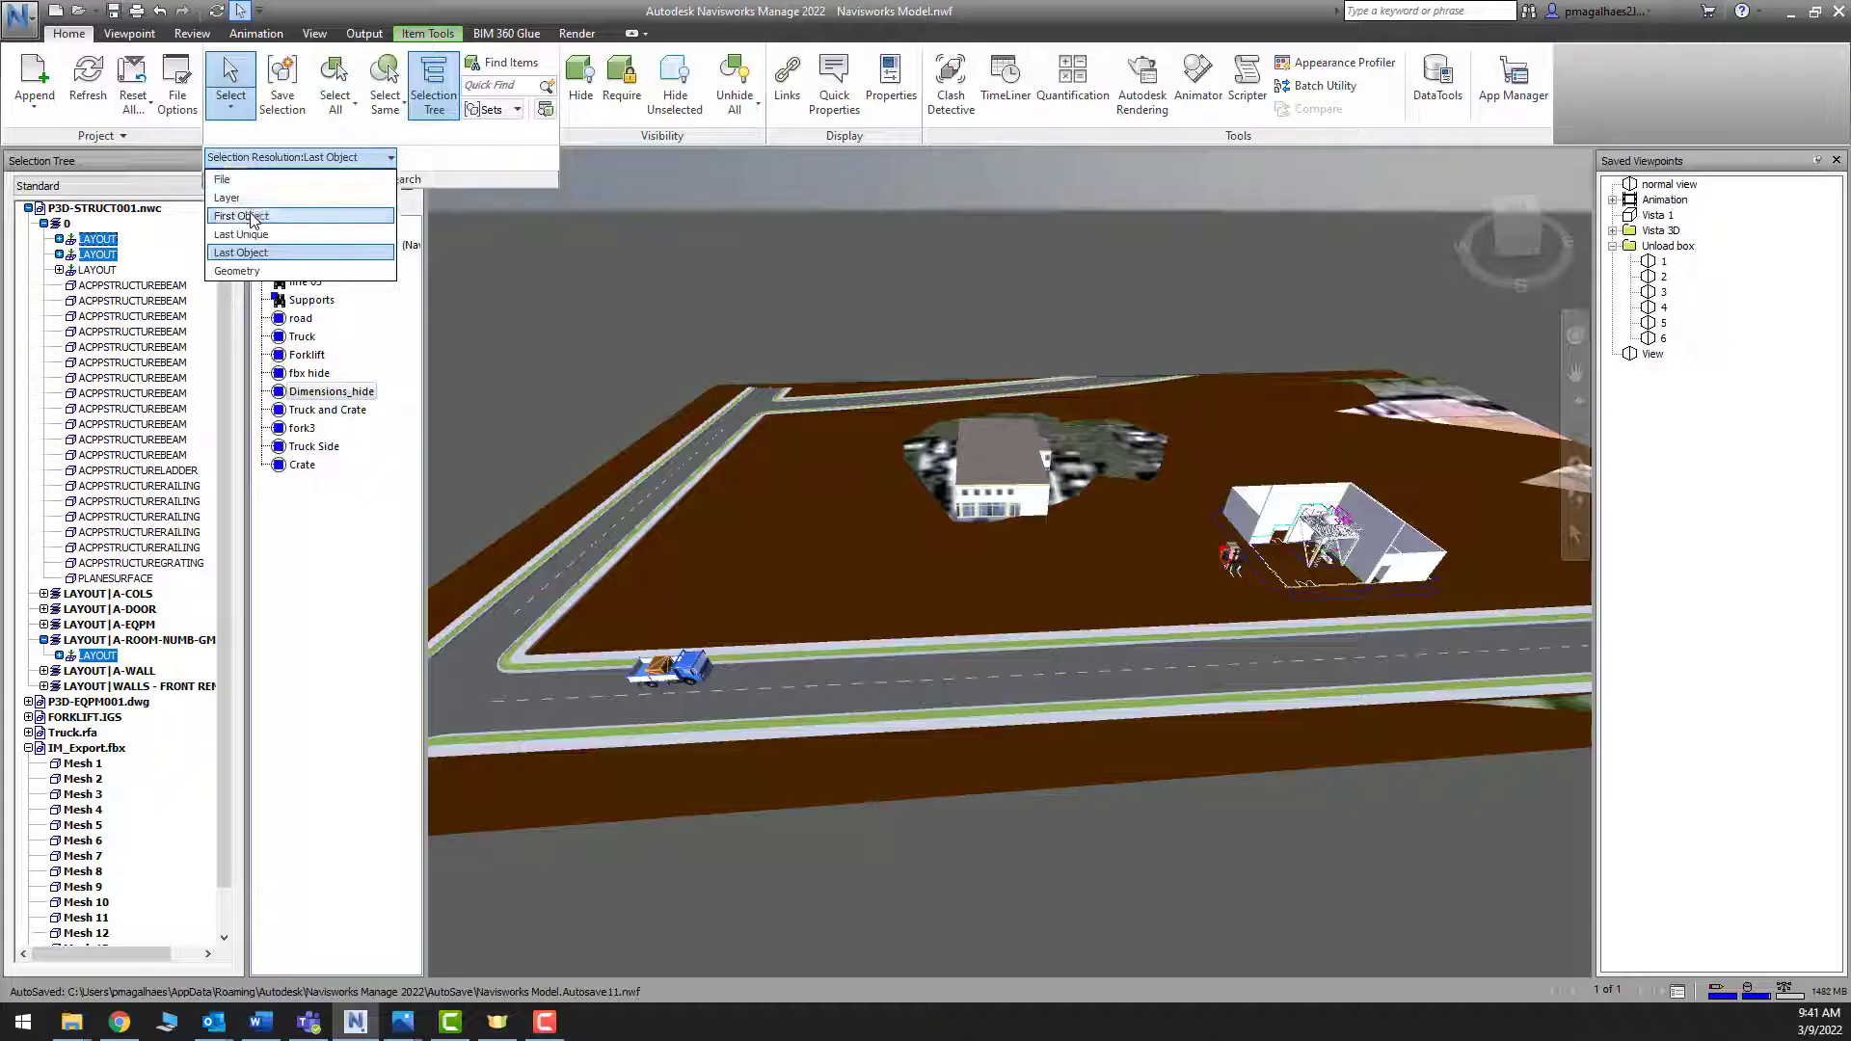
{"action": "left_click", "coordinate": [352, 160]}
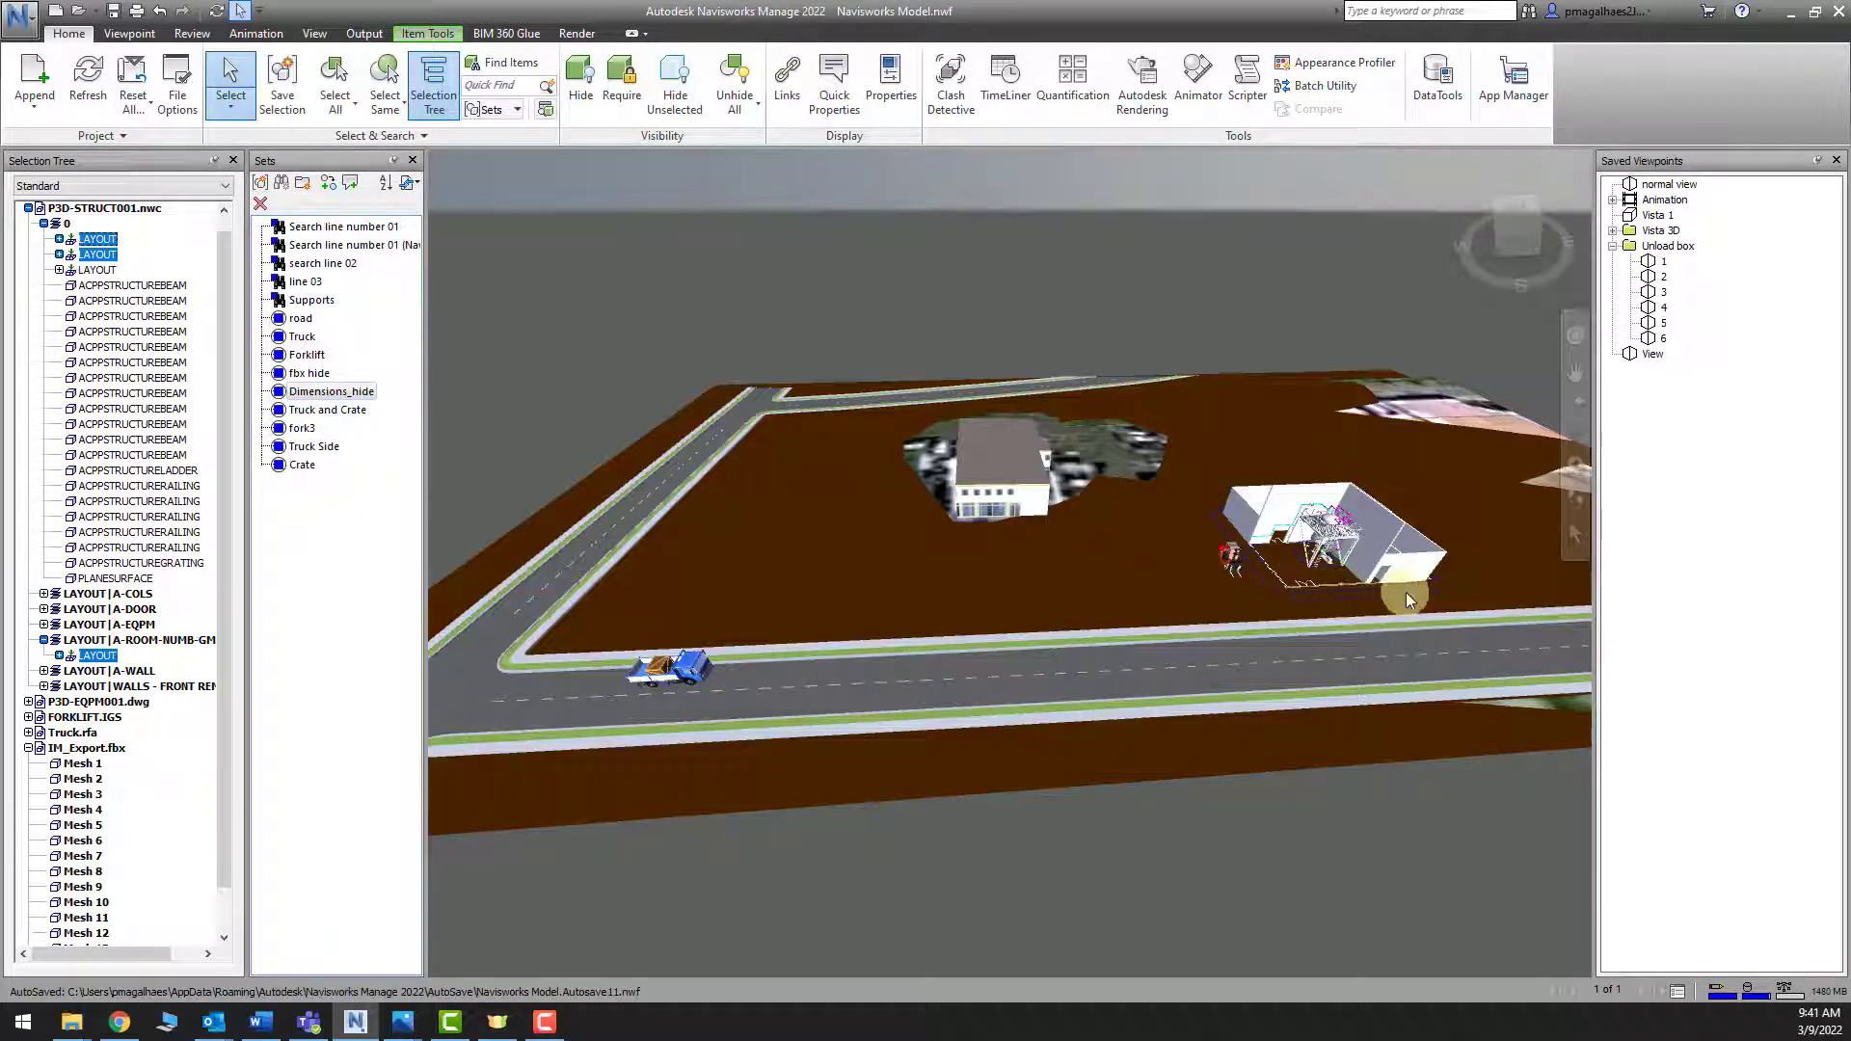
{"action": "left_click", "coordinate": [582, 85]}
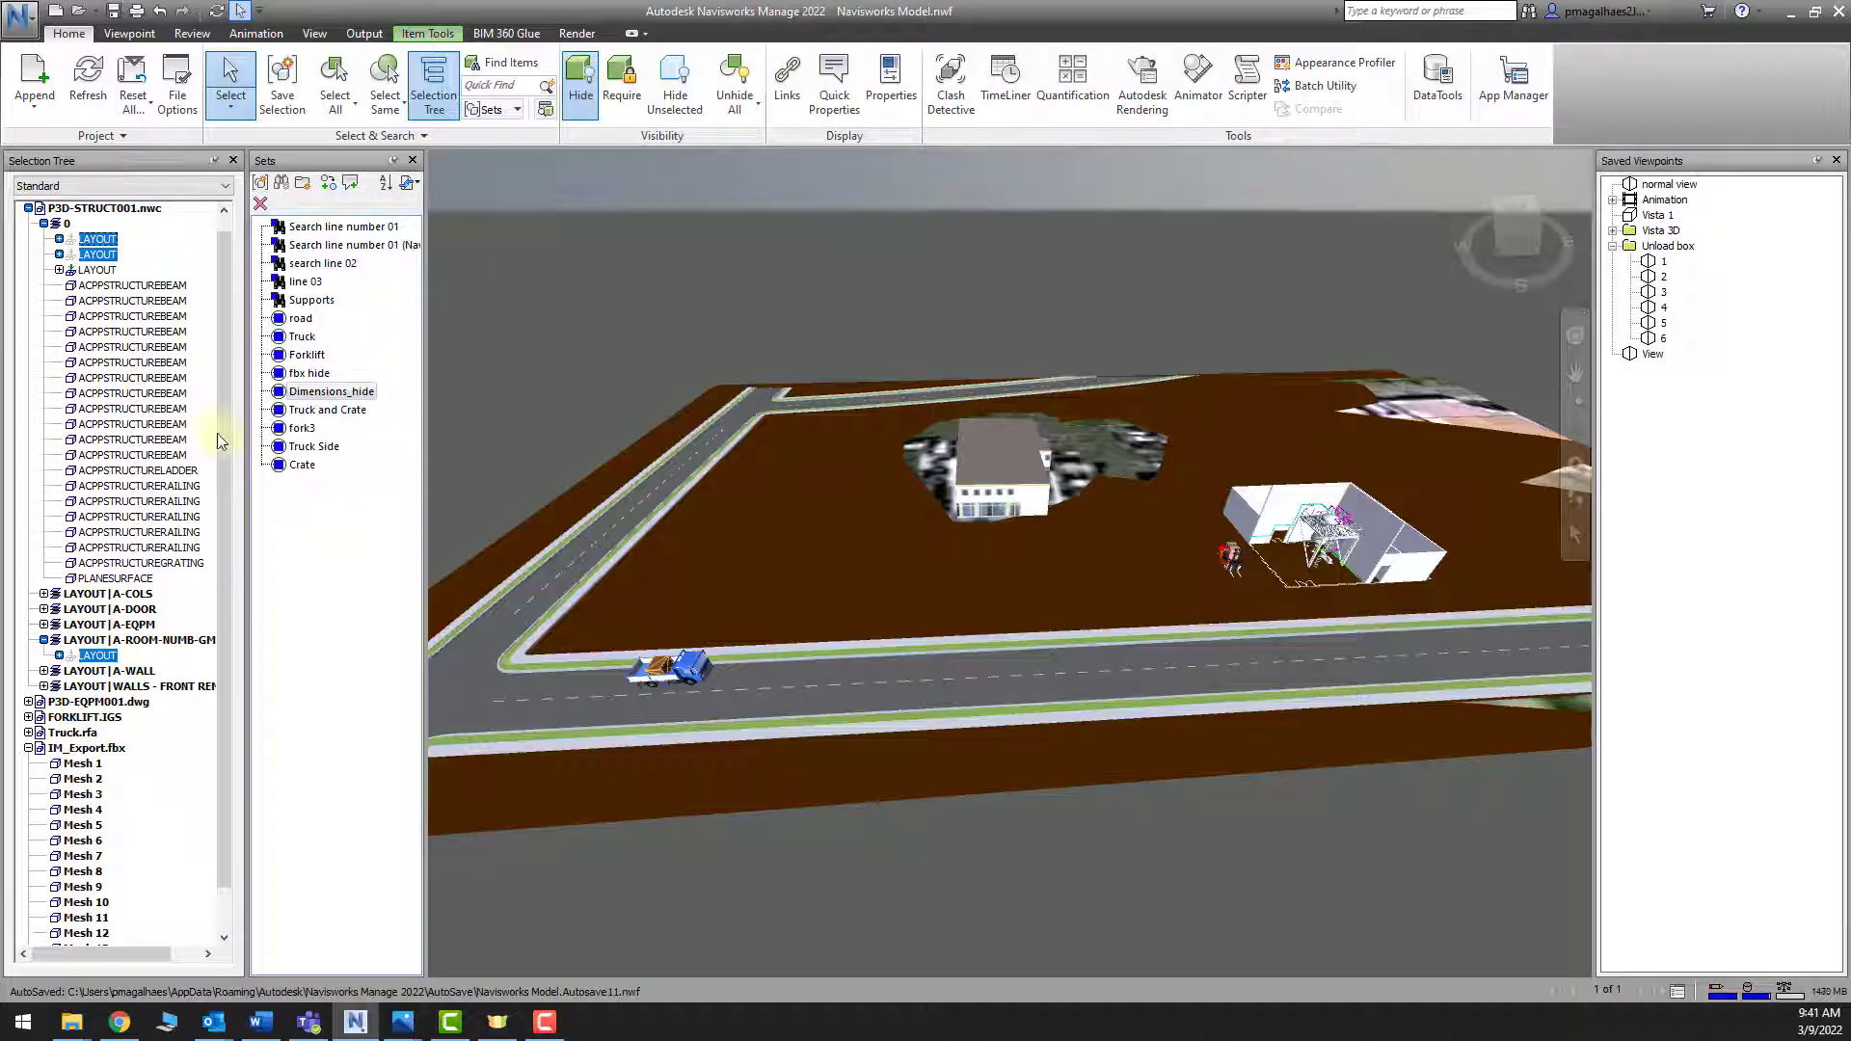
Recall the fbx hide set and hide all of its meshes
{"action": "left_click", "coordinate": [316, 377]}
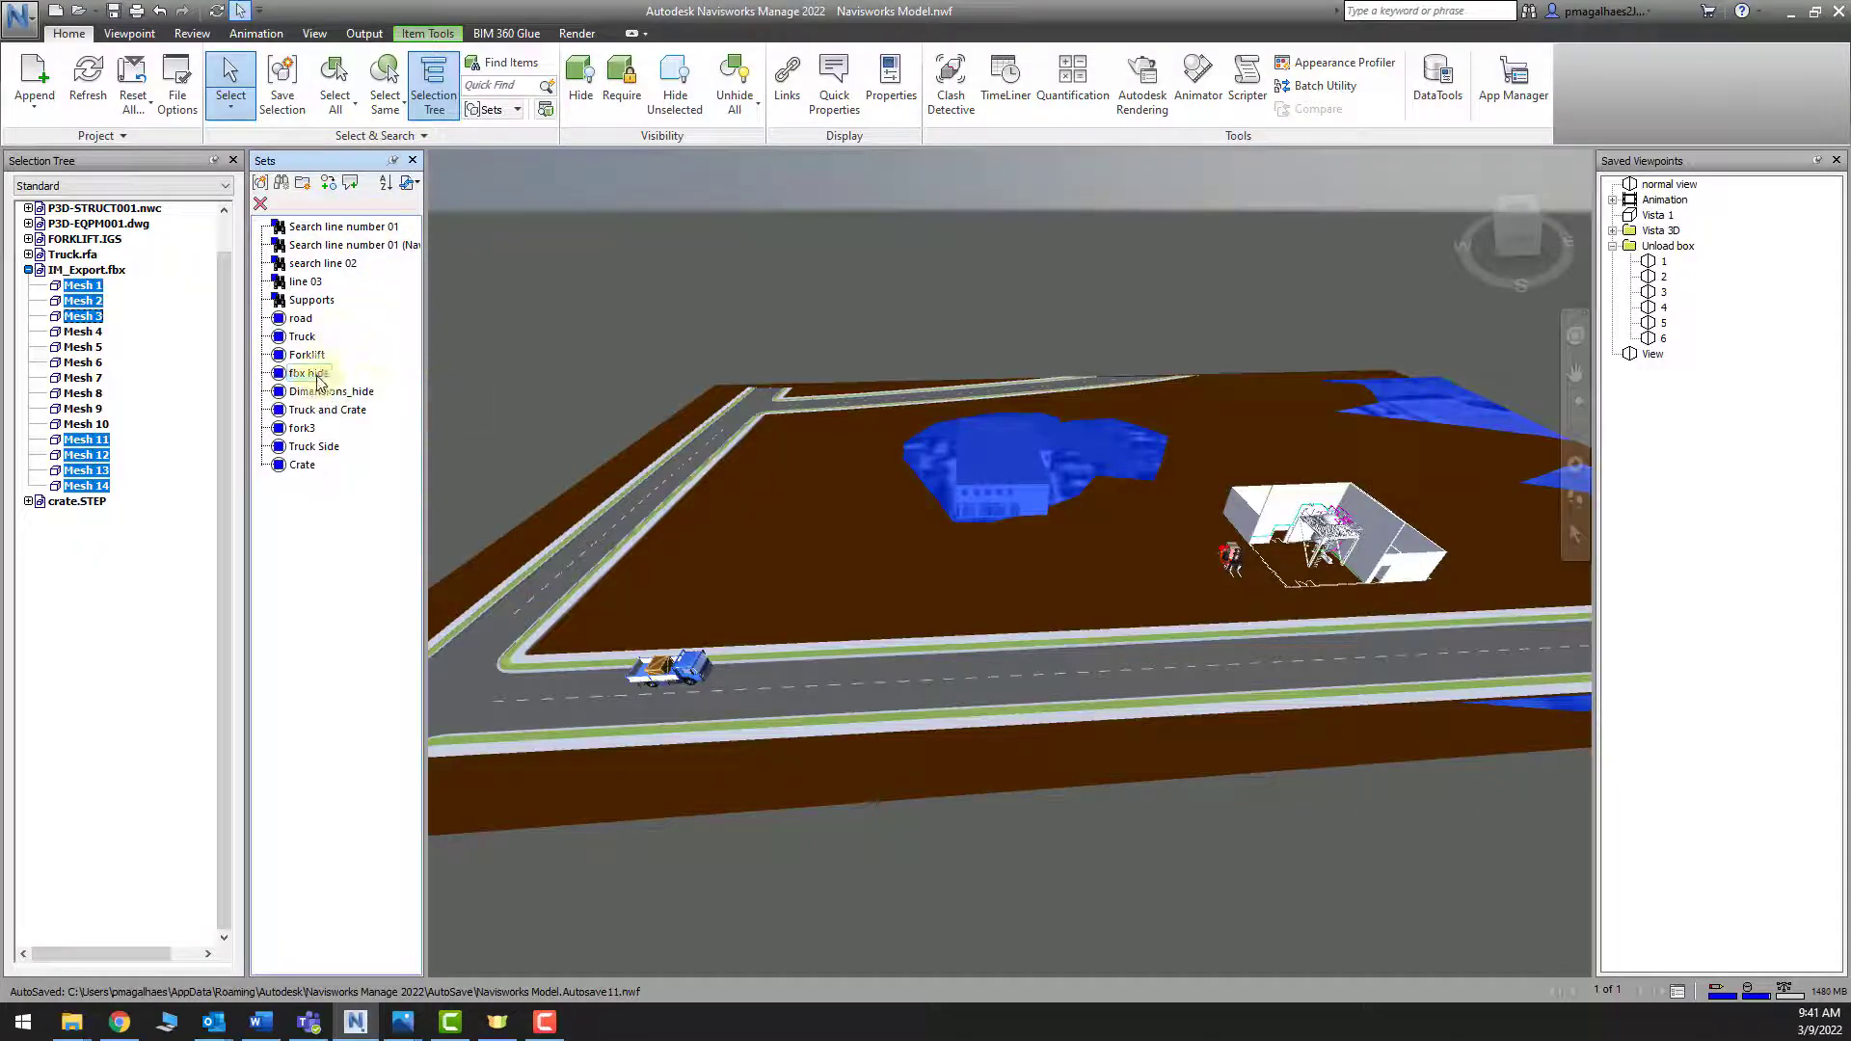
{"action": "left_click", "coordinate": [583, 86]}
{"action": "scroll", "coordinate": [882, 414], "scroll_direction": "down", "scroll_amount": 4}
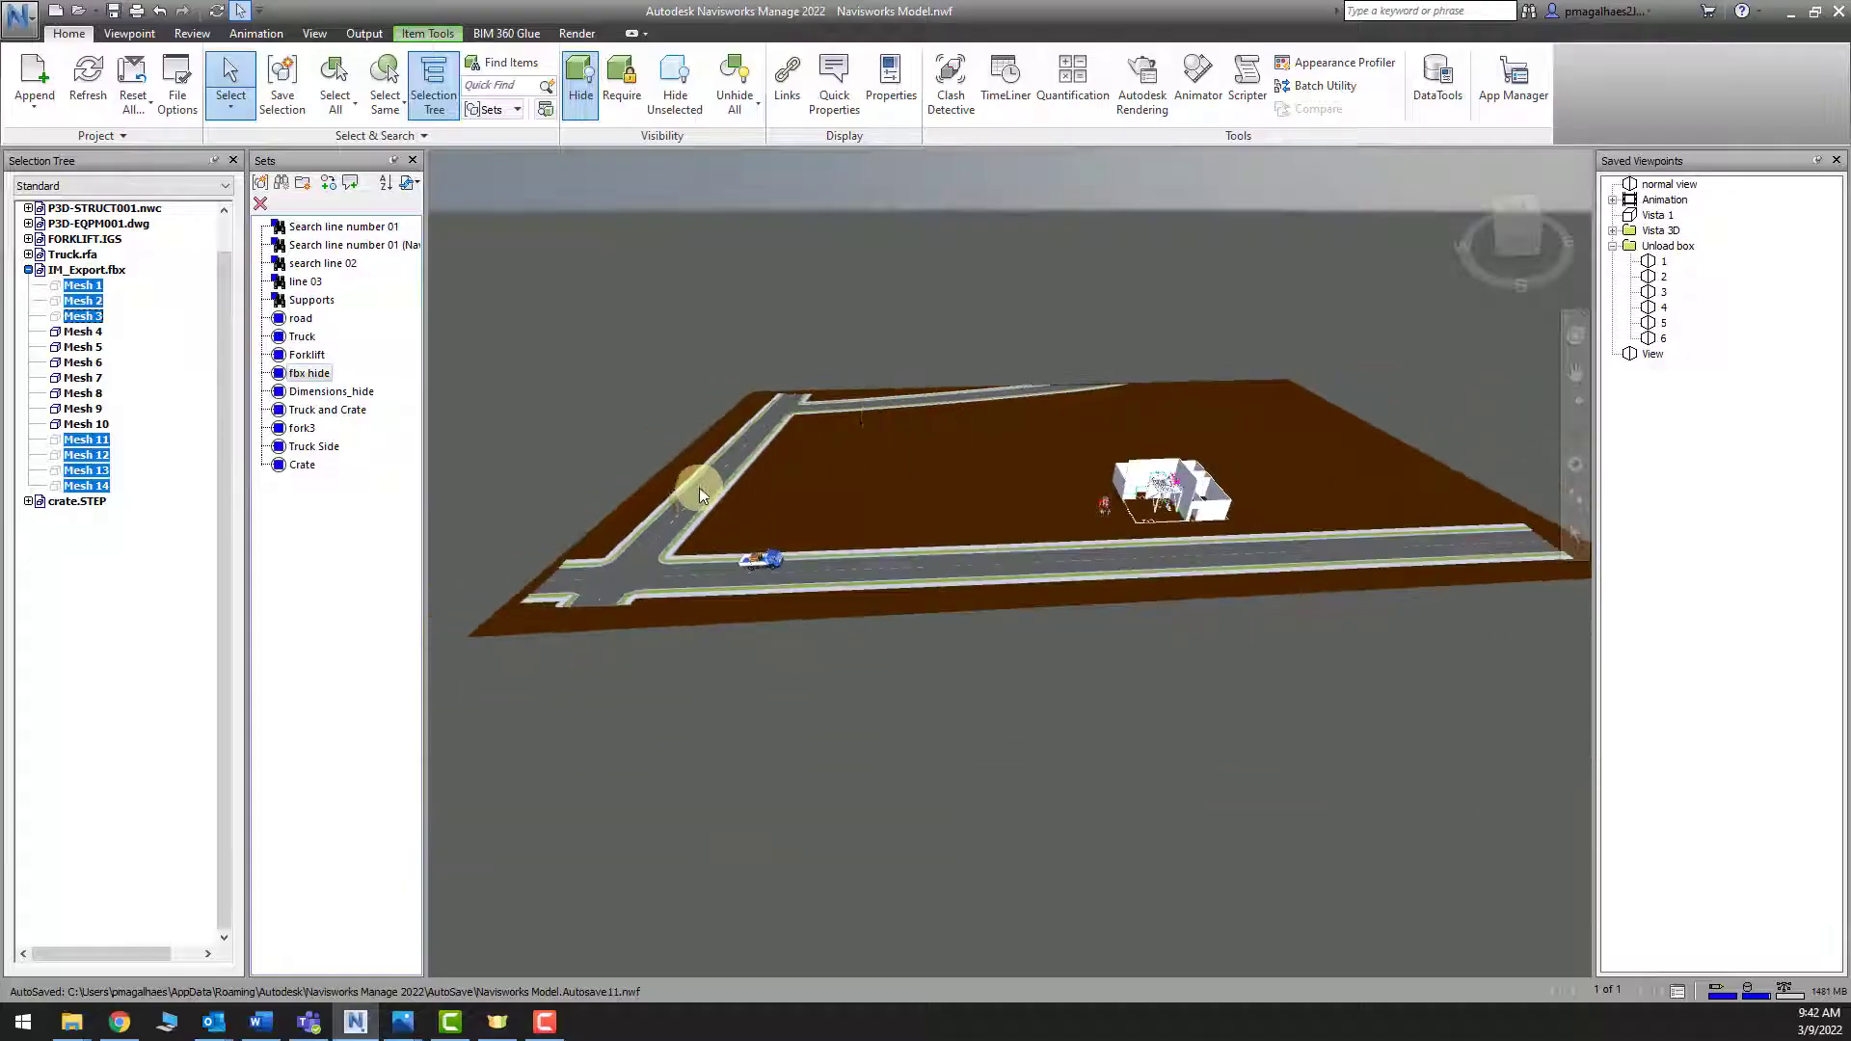
Select Mesh 1 to 3 and Mesh 11 to 14 together under IM_Export.fbx, then recall the matching fbx hide set
{"action": "left_click", "coordinate": [74, 405]}
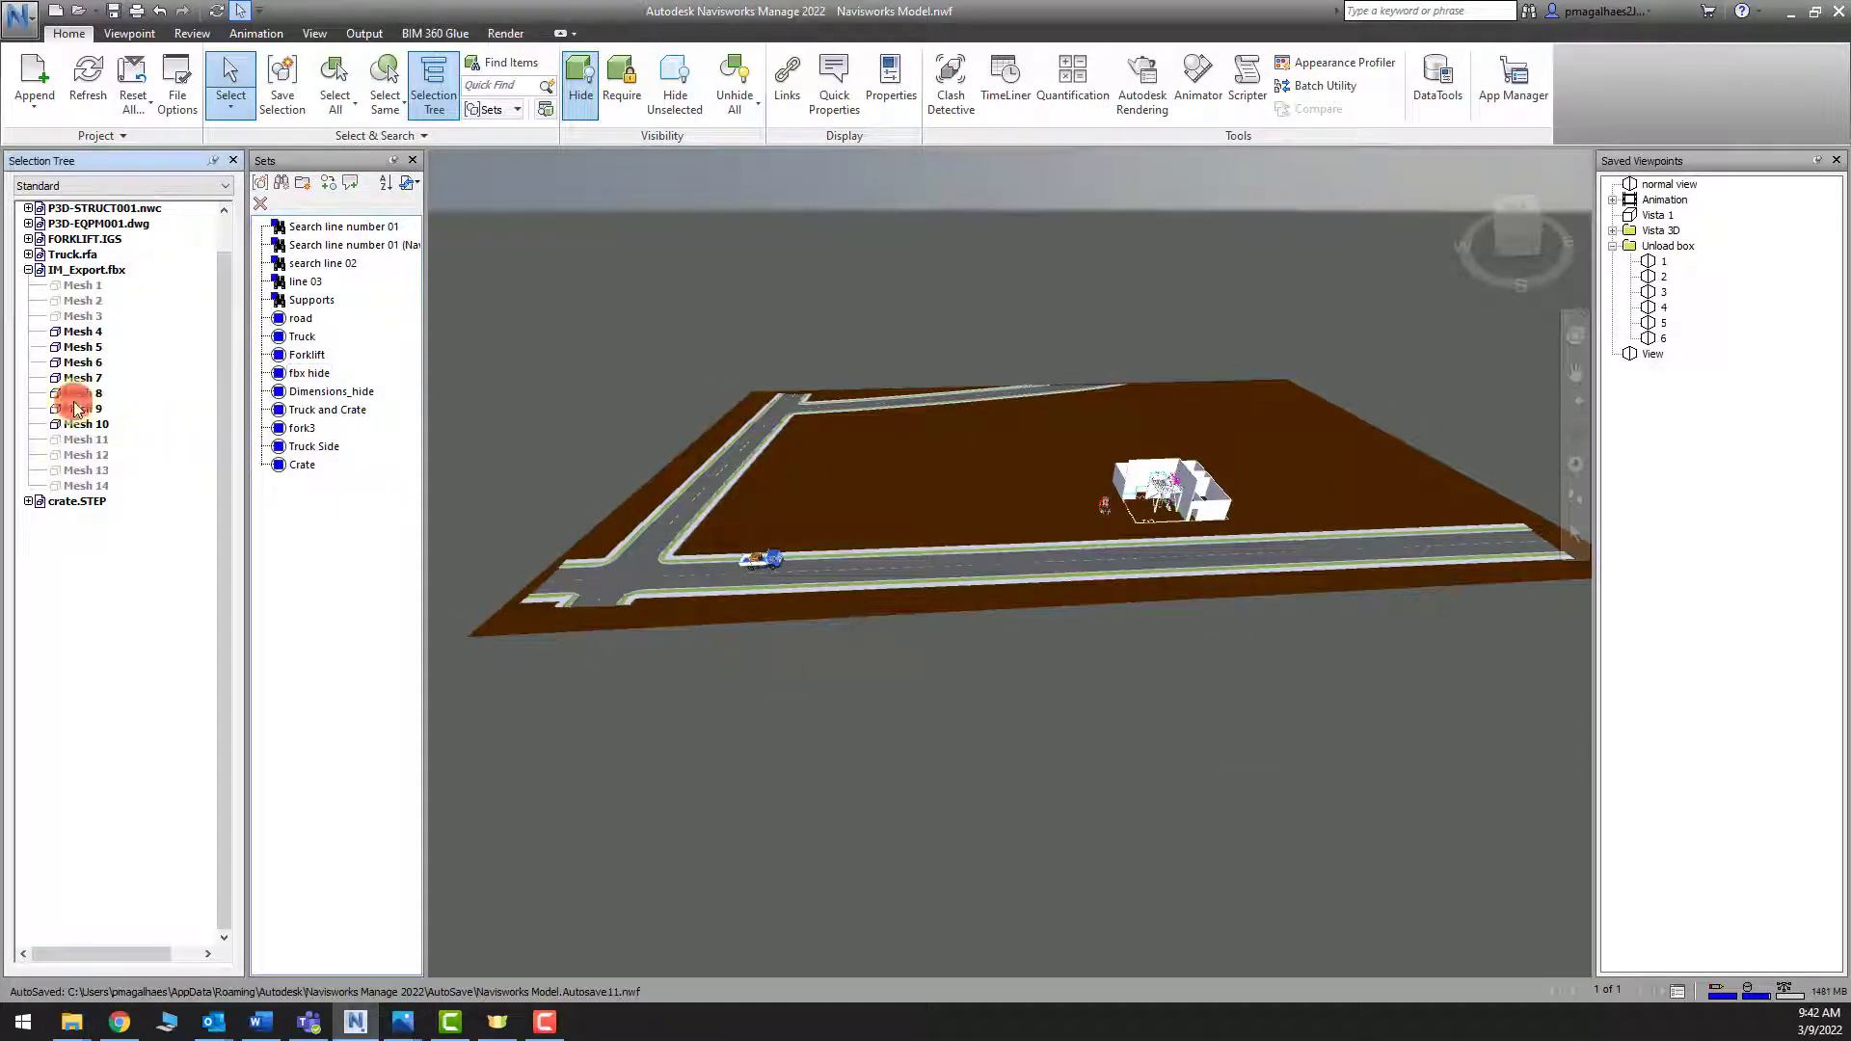
{"action": "left_click", "coordinate": [96, 287]}
{"action": "left_click", "coordinate": [89, 318], "text": "shift"}
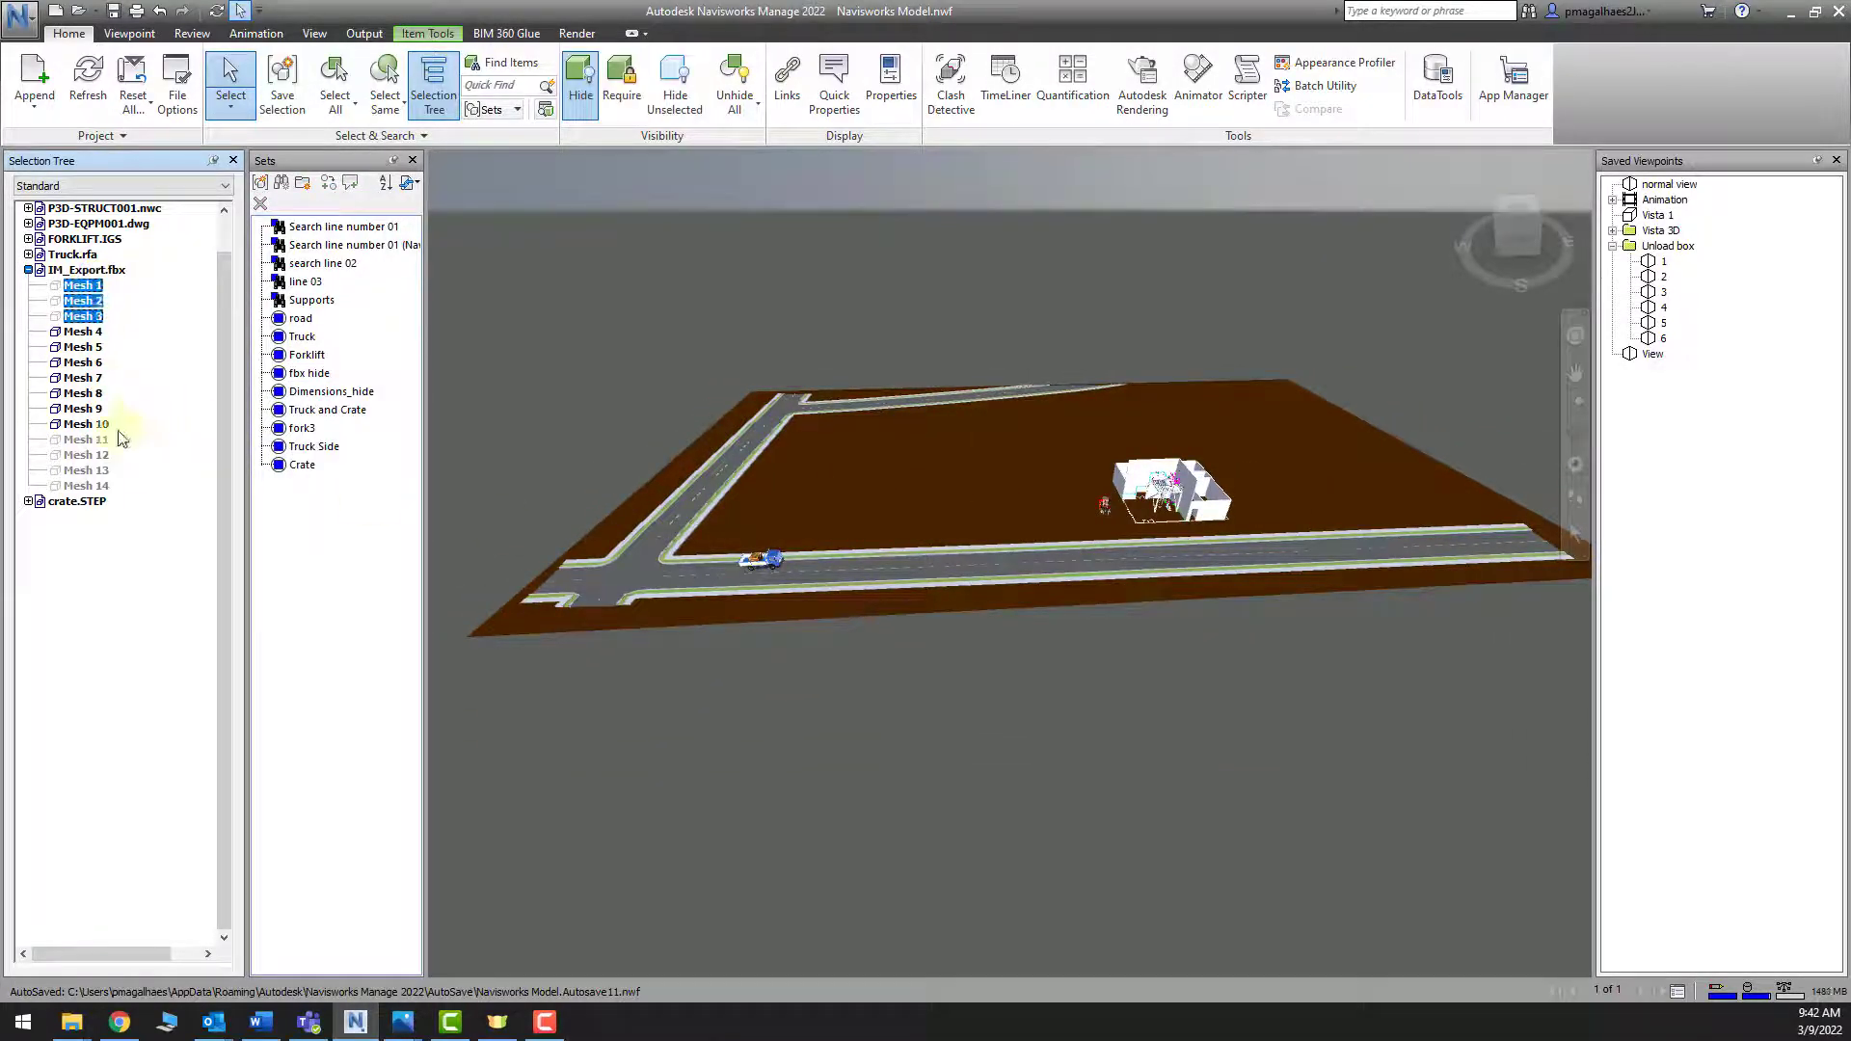
{"action": "left_click", "coordinate": [93, 440], "text": "ctrl"}
{"action": "left_click", "coordinate": [94, 455], "text": "ctrl"}
{"action": "left_click", "coordinate": [97, 471], "text": "ctrl"}
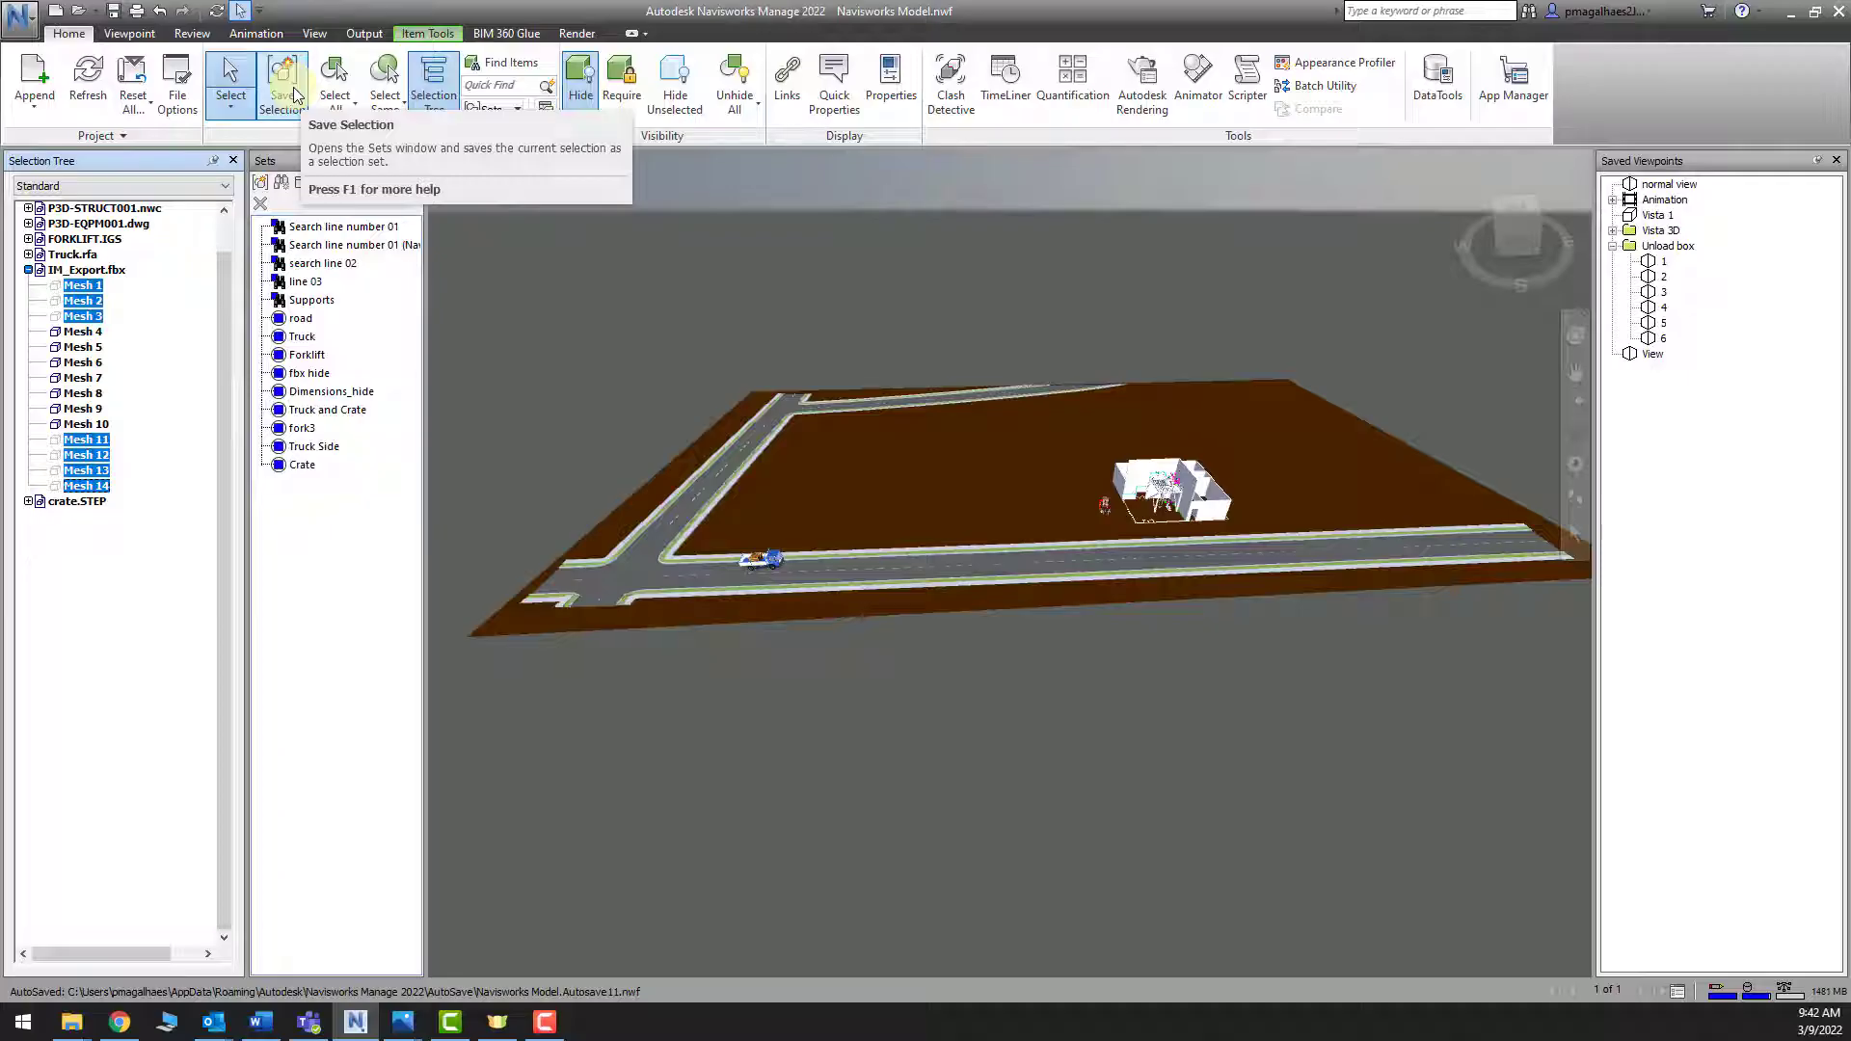
{"action": "left_click", "coordinate": [310, 373]}
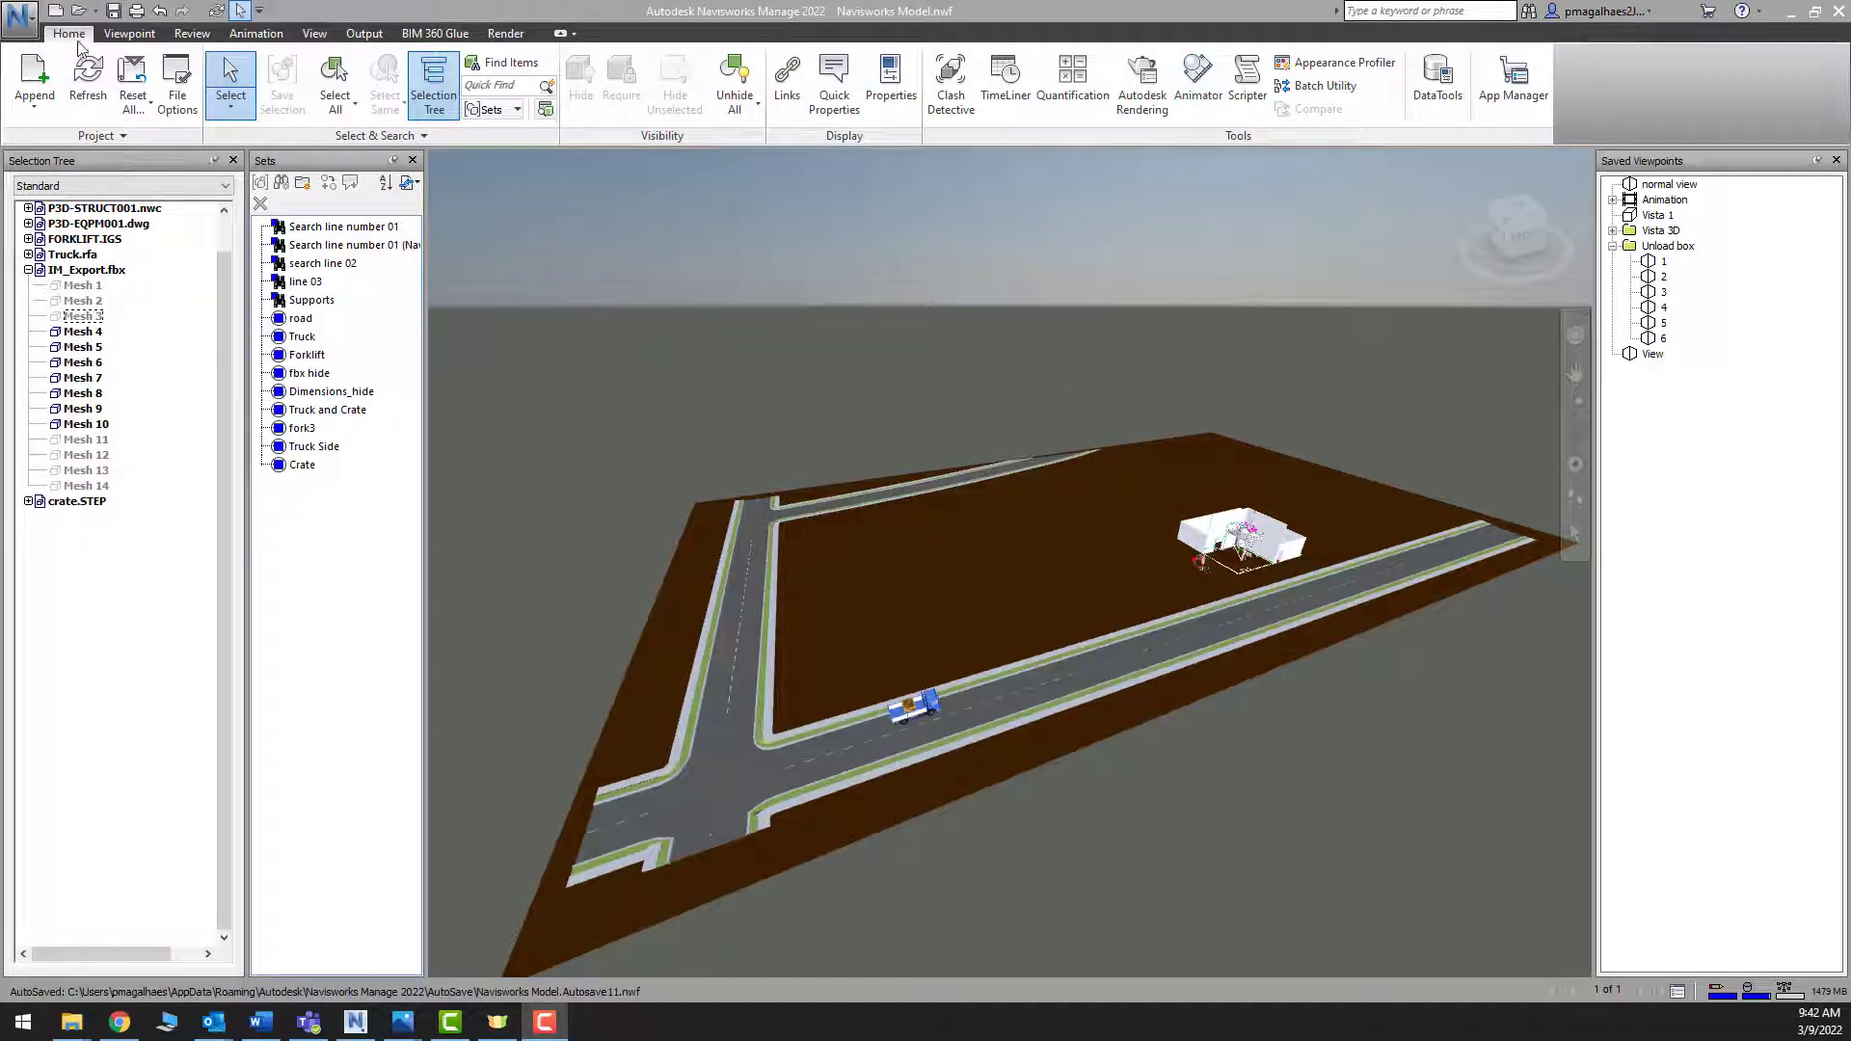
Open the Animator and add a new scene
{"action": "left_click", "coordinate": [1197, 82]}
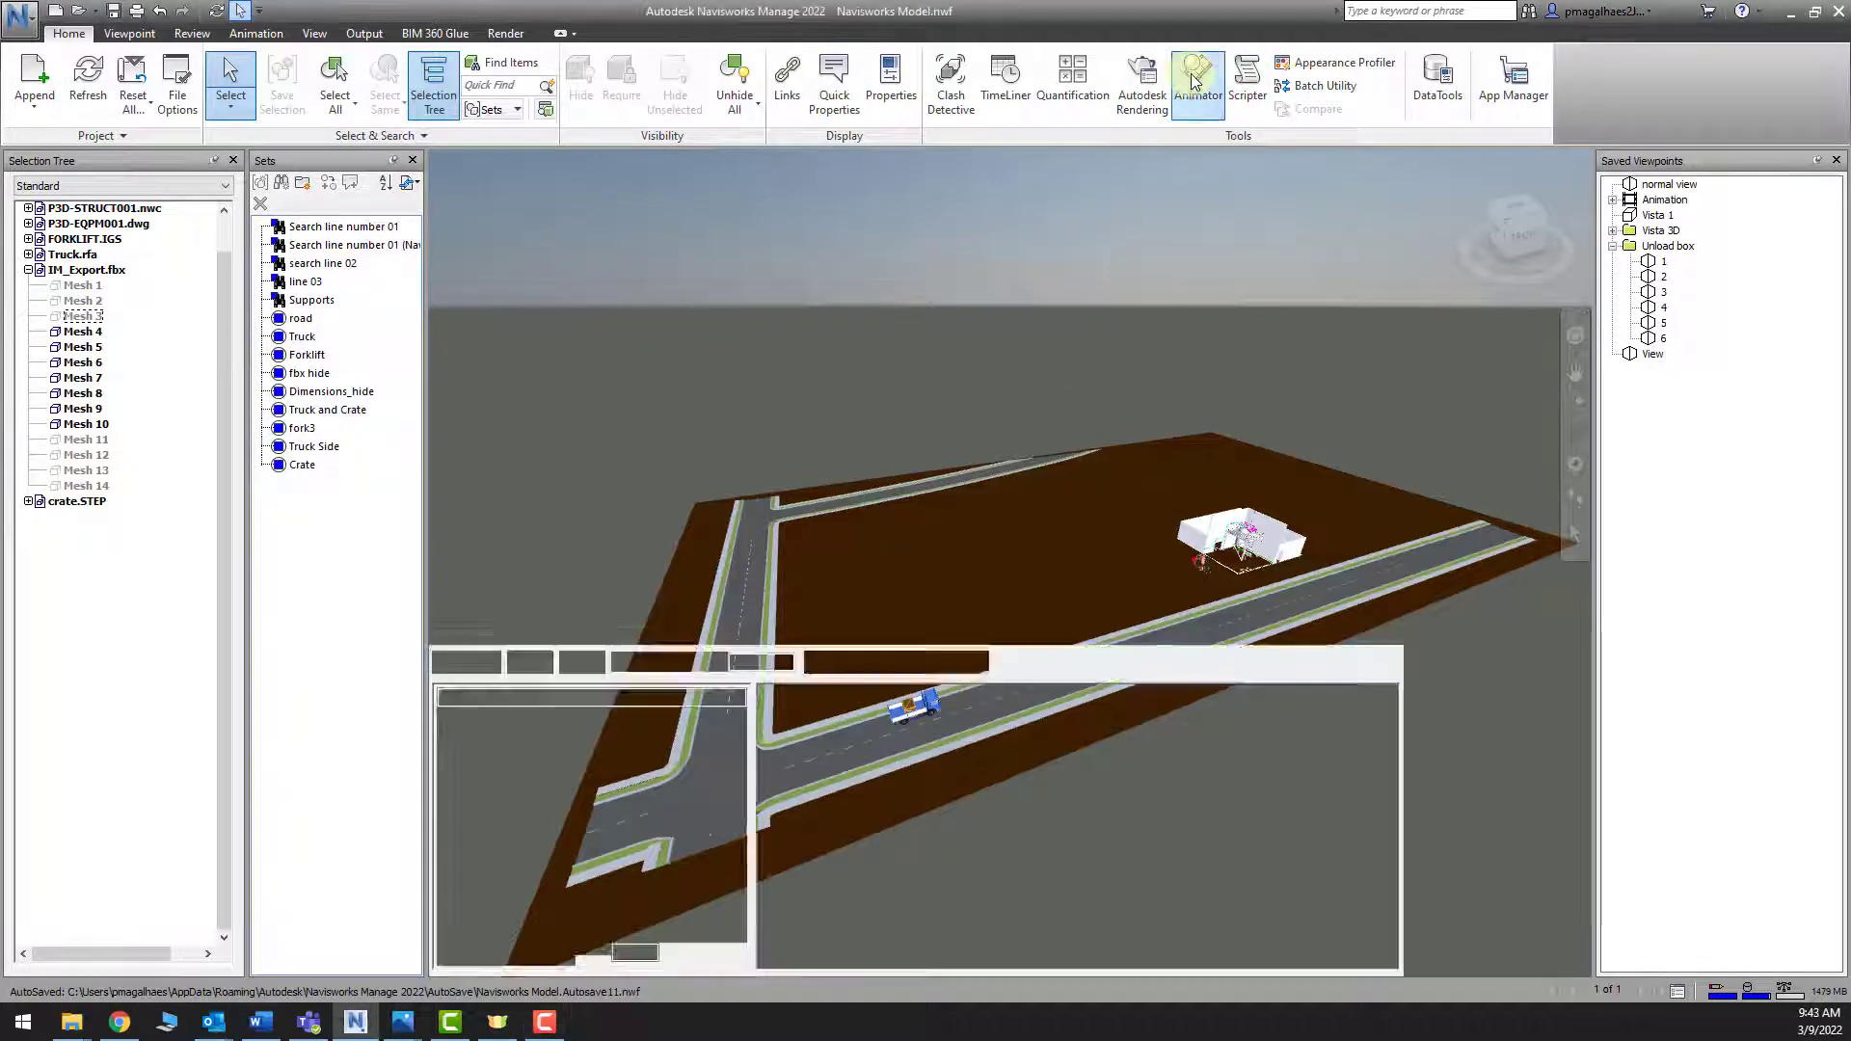
{"action": "left_click", "coordinate": [1319, 466]}
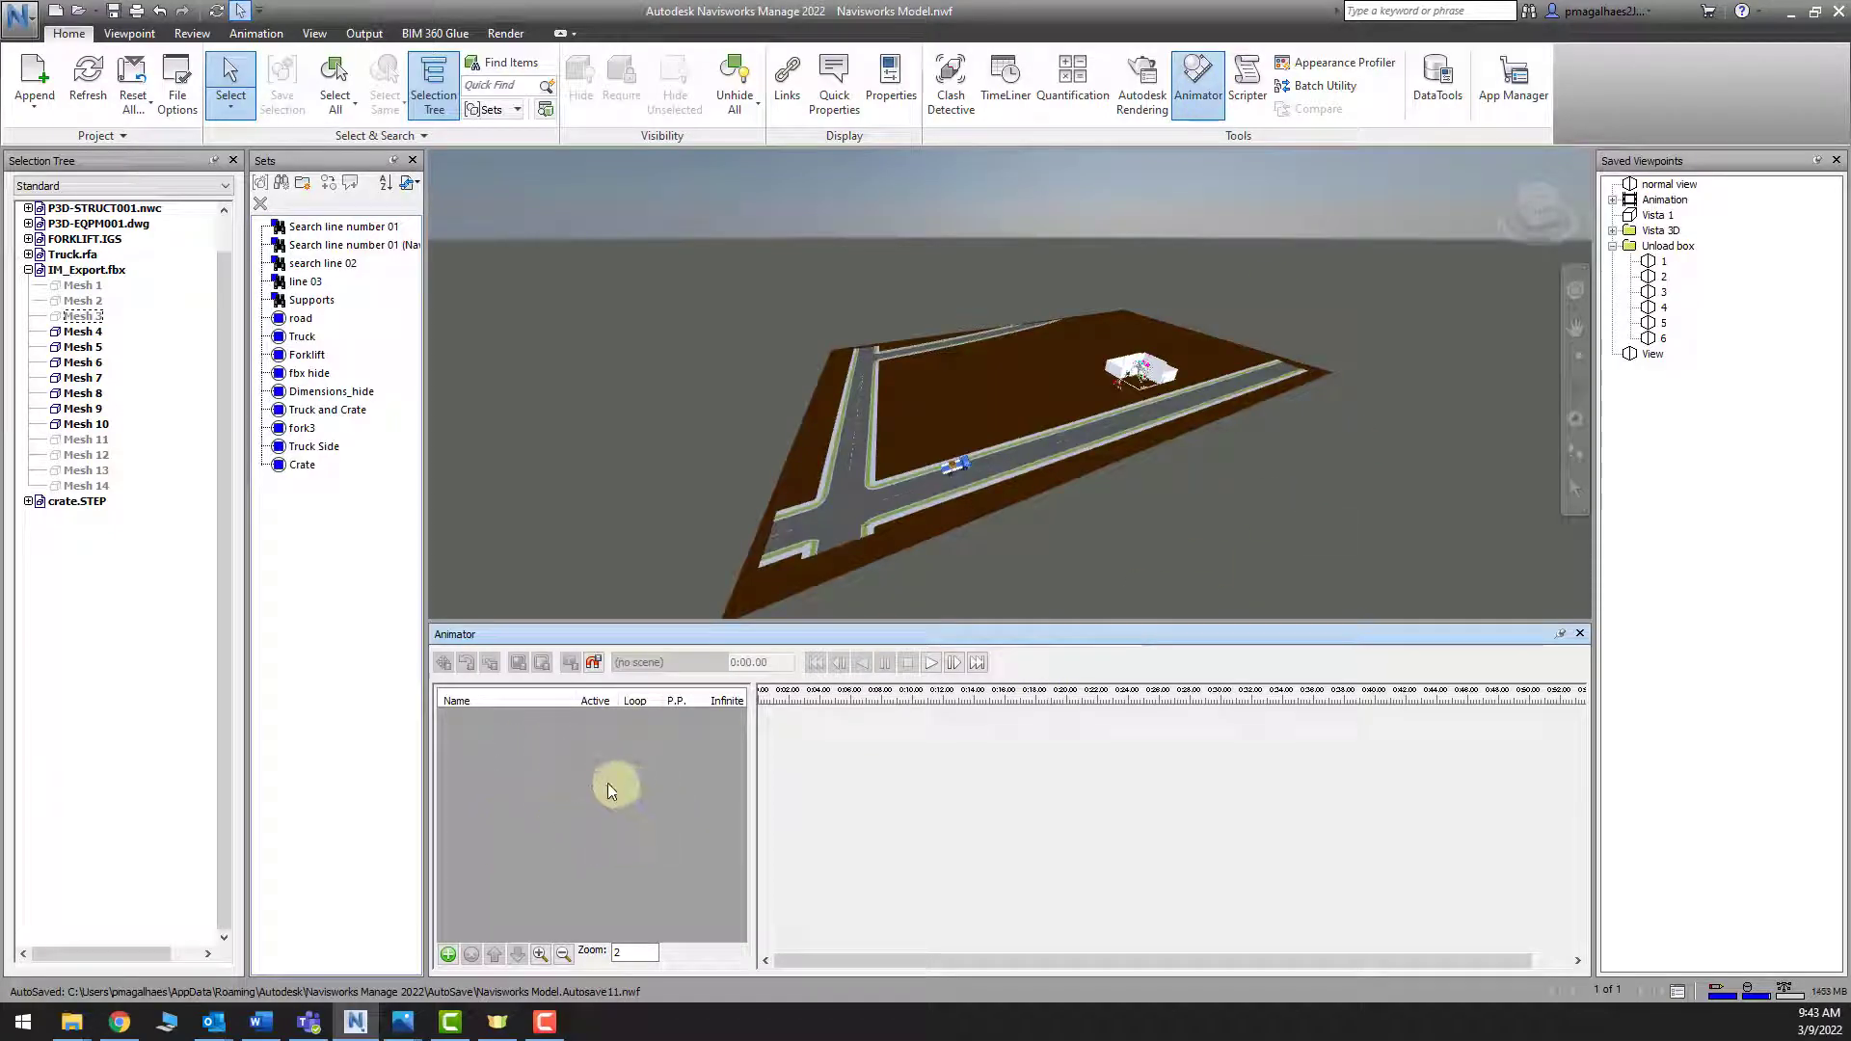
{"action": "left_click", "coordinate": [448, 956]}
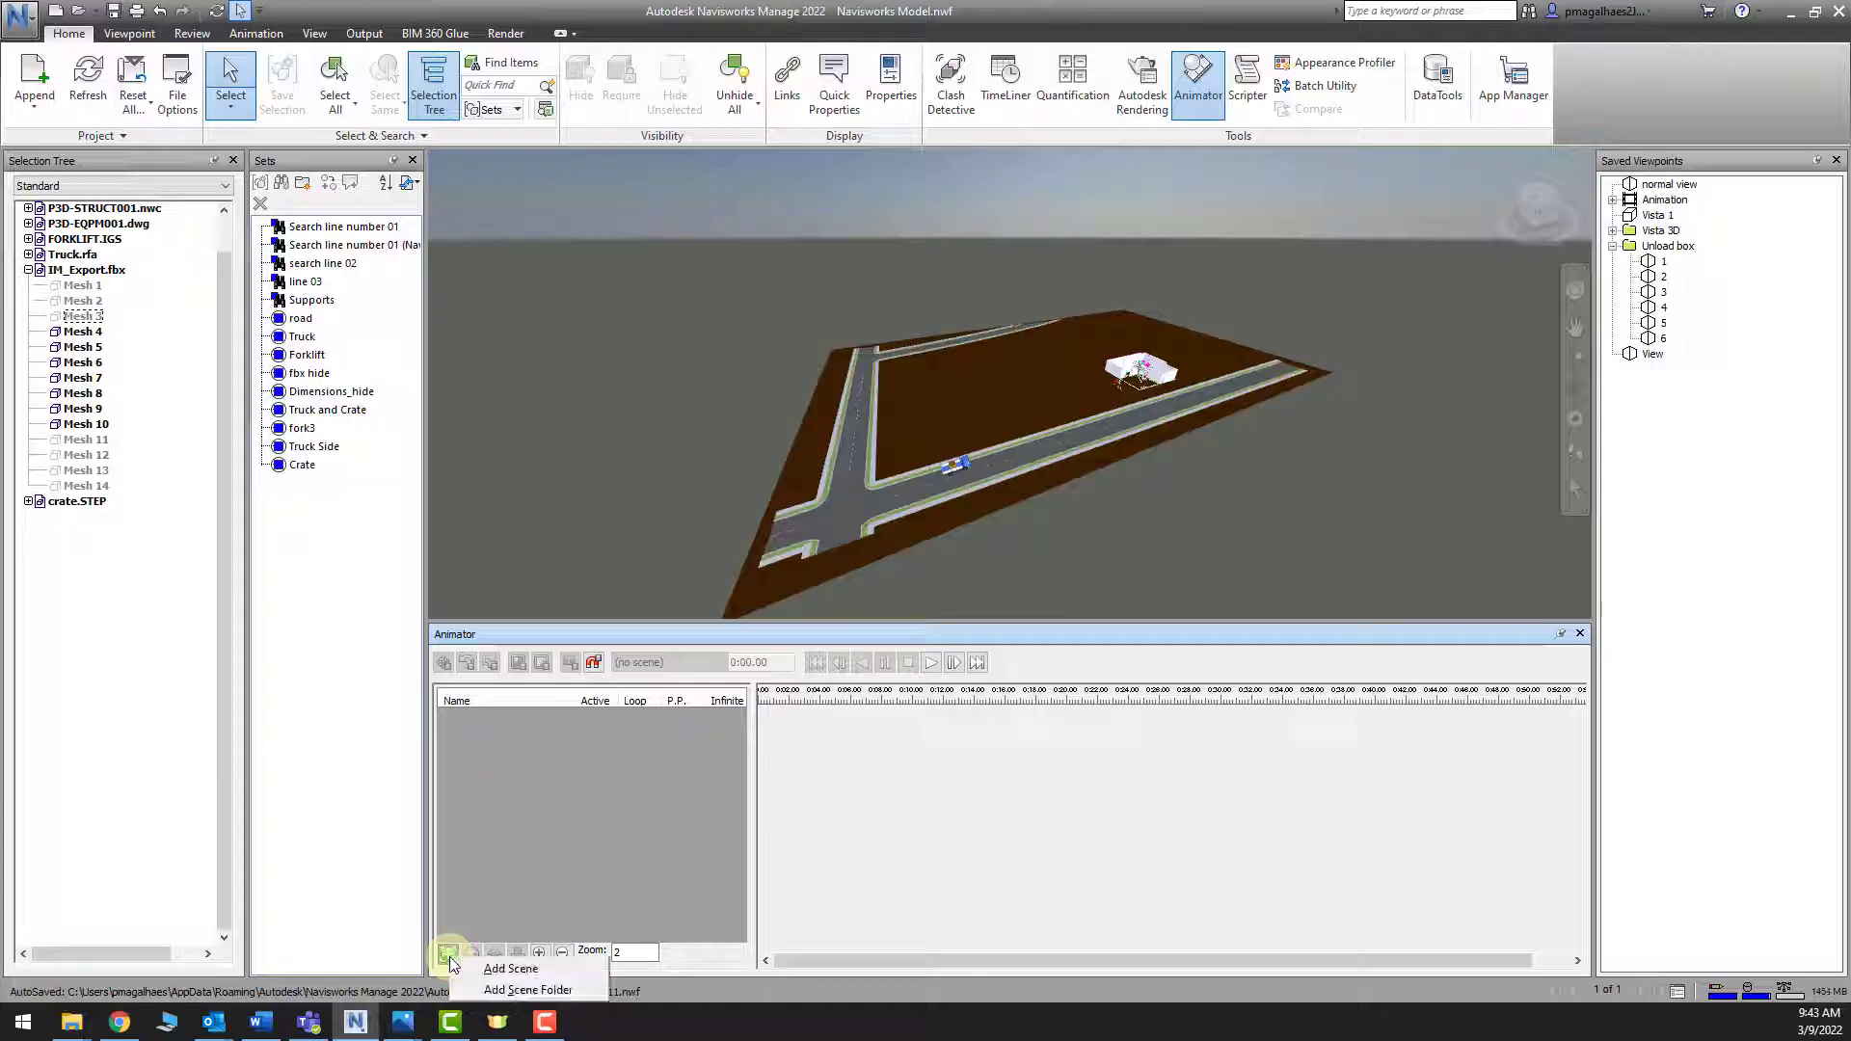
{"action": "left_click", "coordinate": [504, 972]}
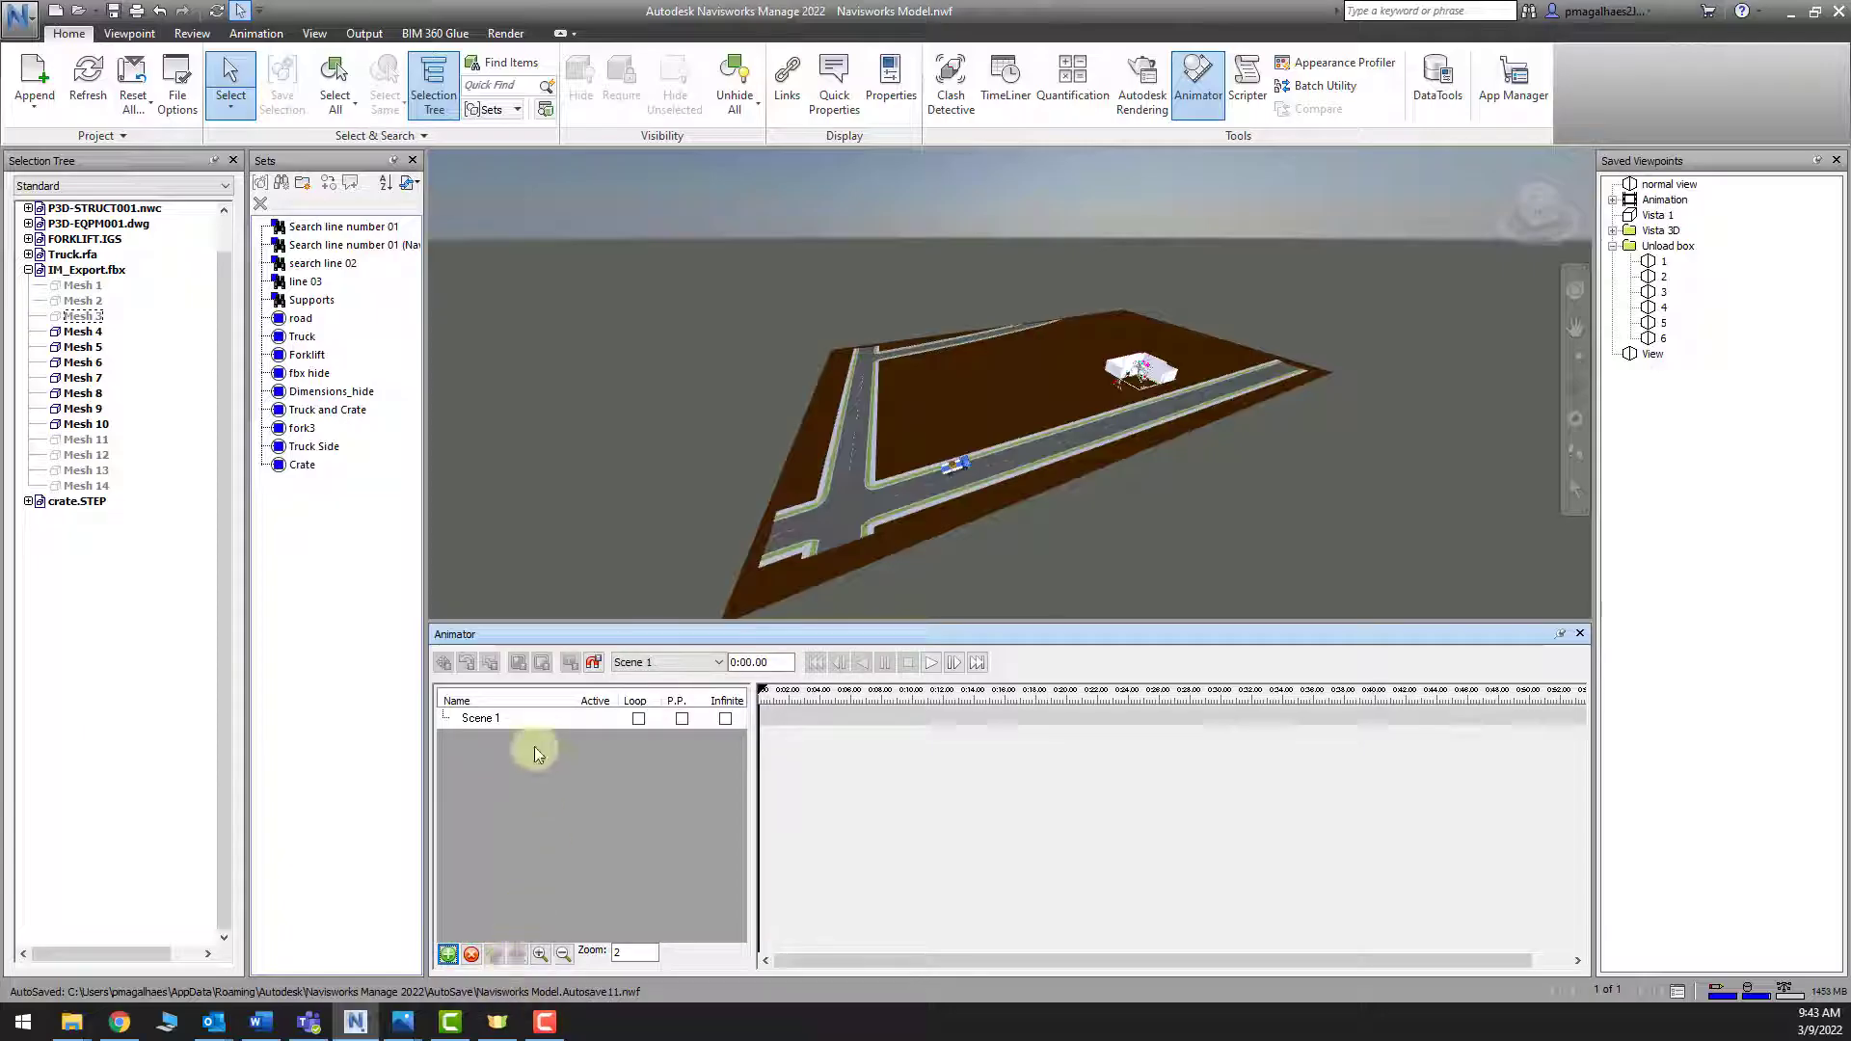
Rename the new animation scene as Truck unloading
{"action": "double_click", "coordinate": [509, 730]}
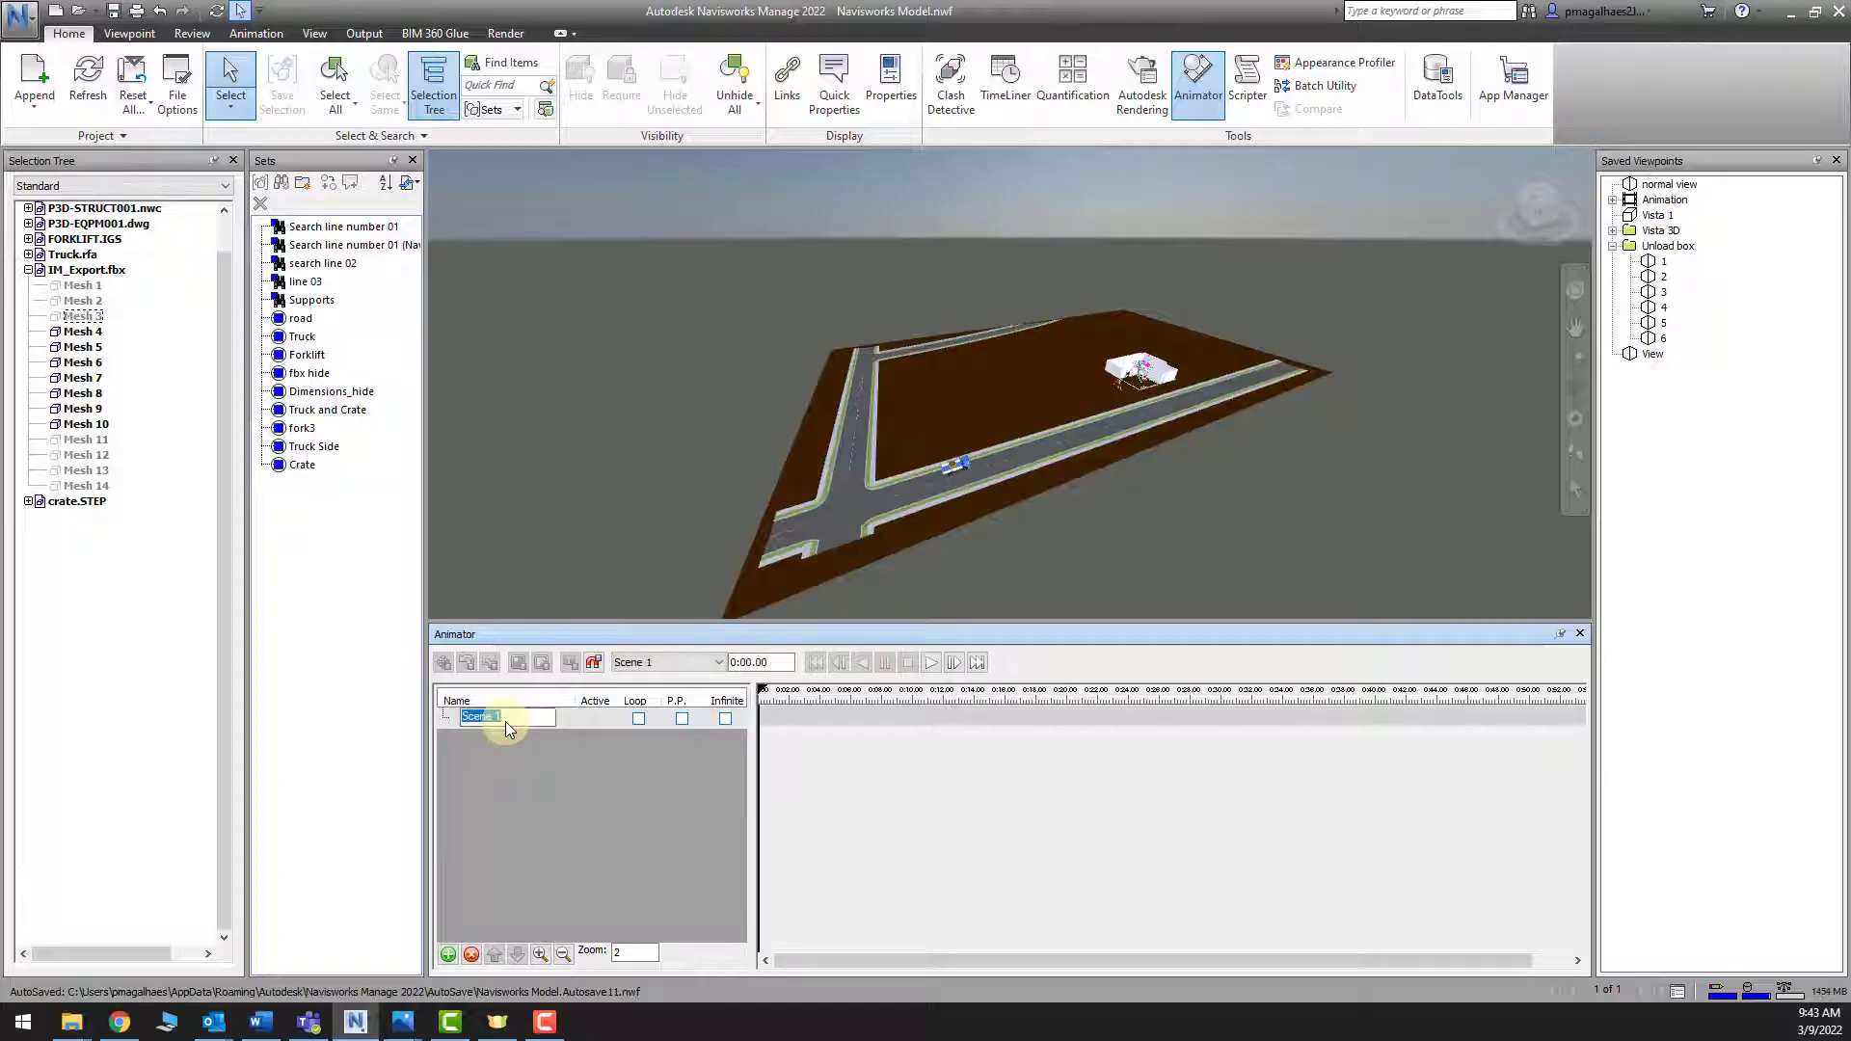
{"action": "left_click_drag", "start_coordinate": [508, 722], "coordinate": [353, 701]}
{"action": "type", "text": "Truck u"}
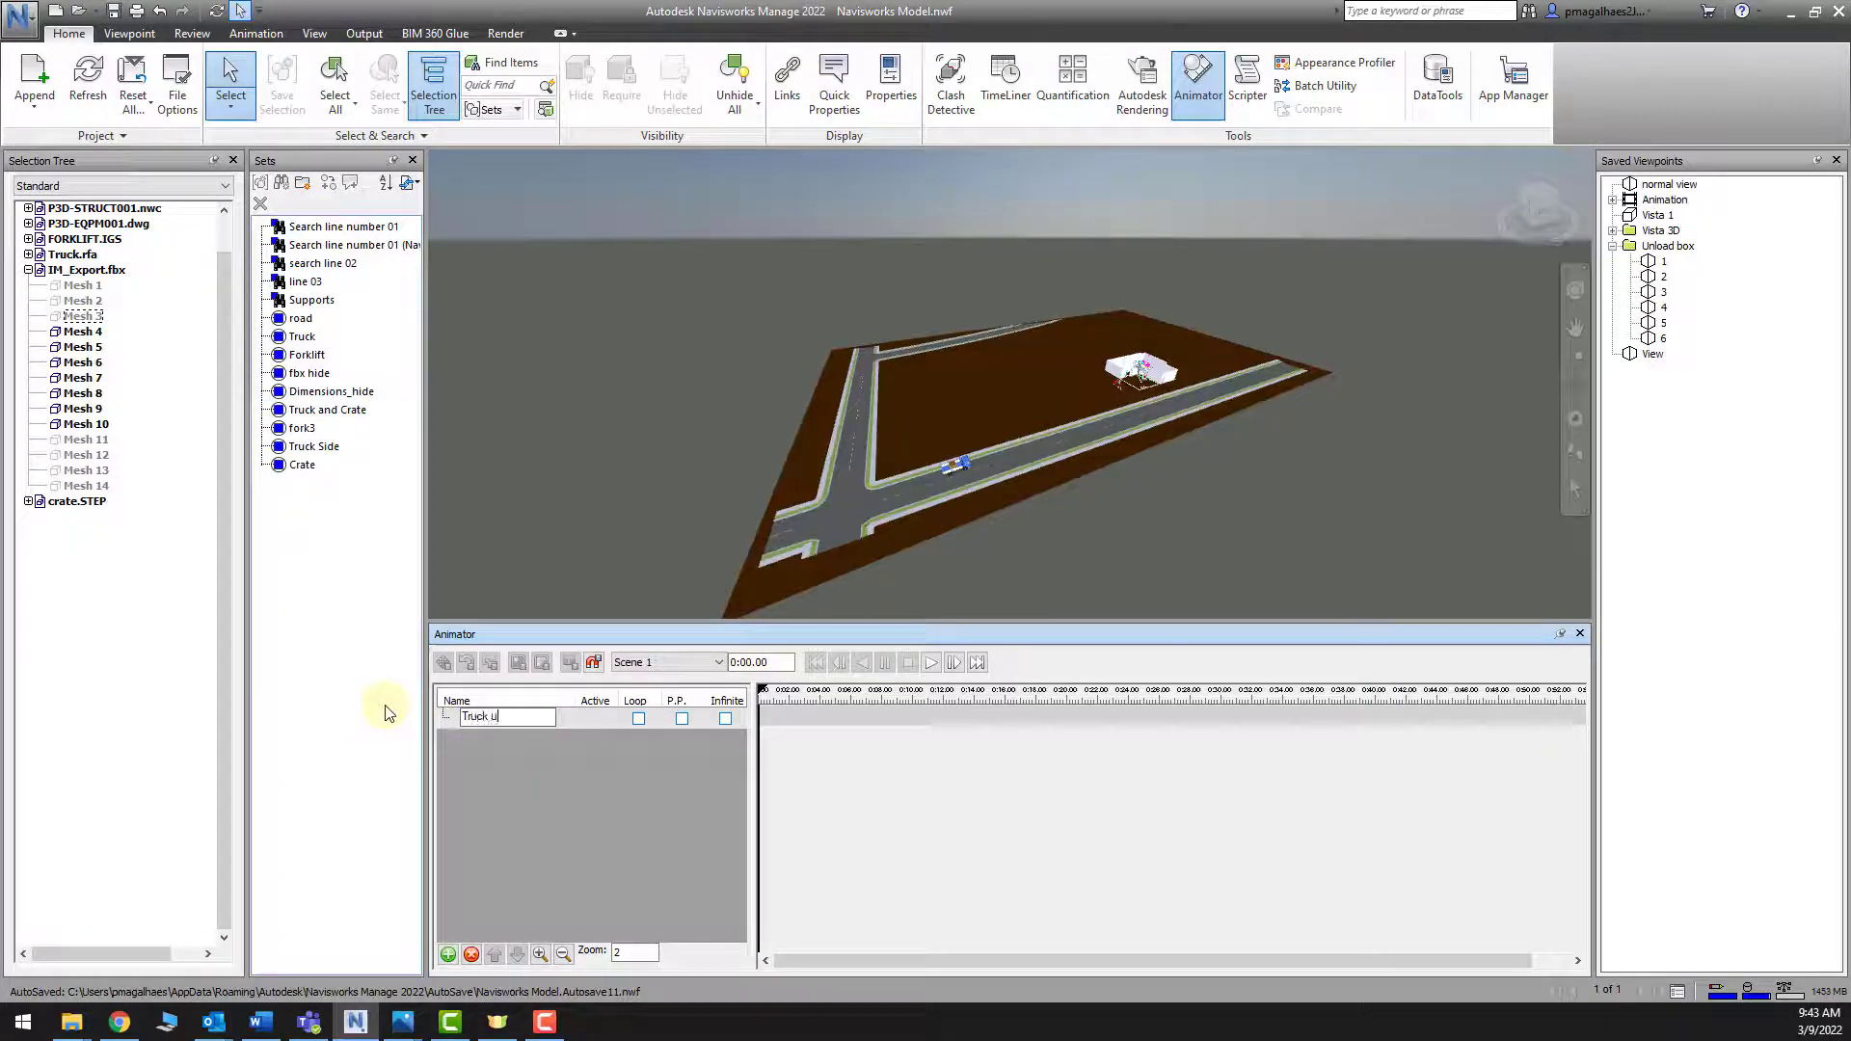
{"action": "type", "text": "nloading"}
{"action": "key", "text": "Return"}
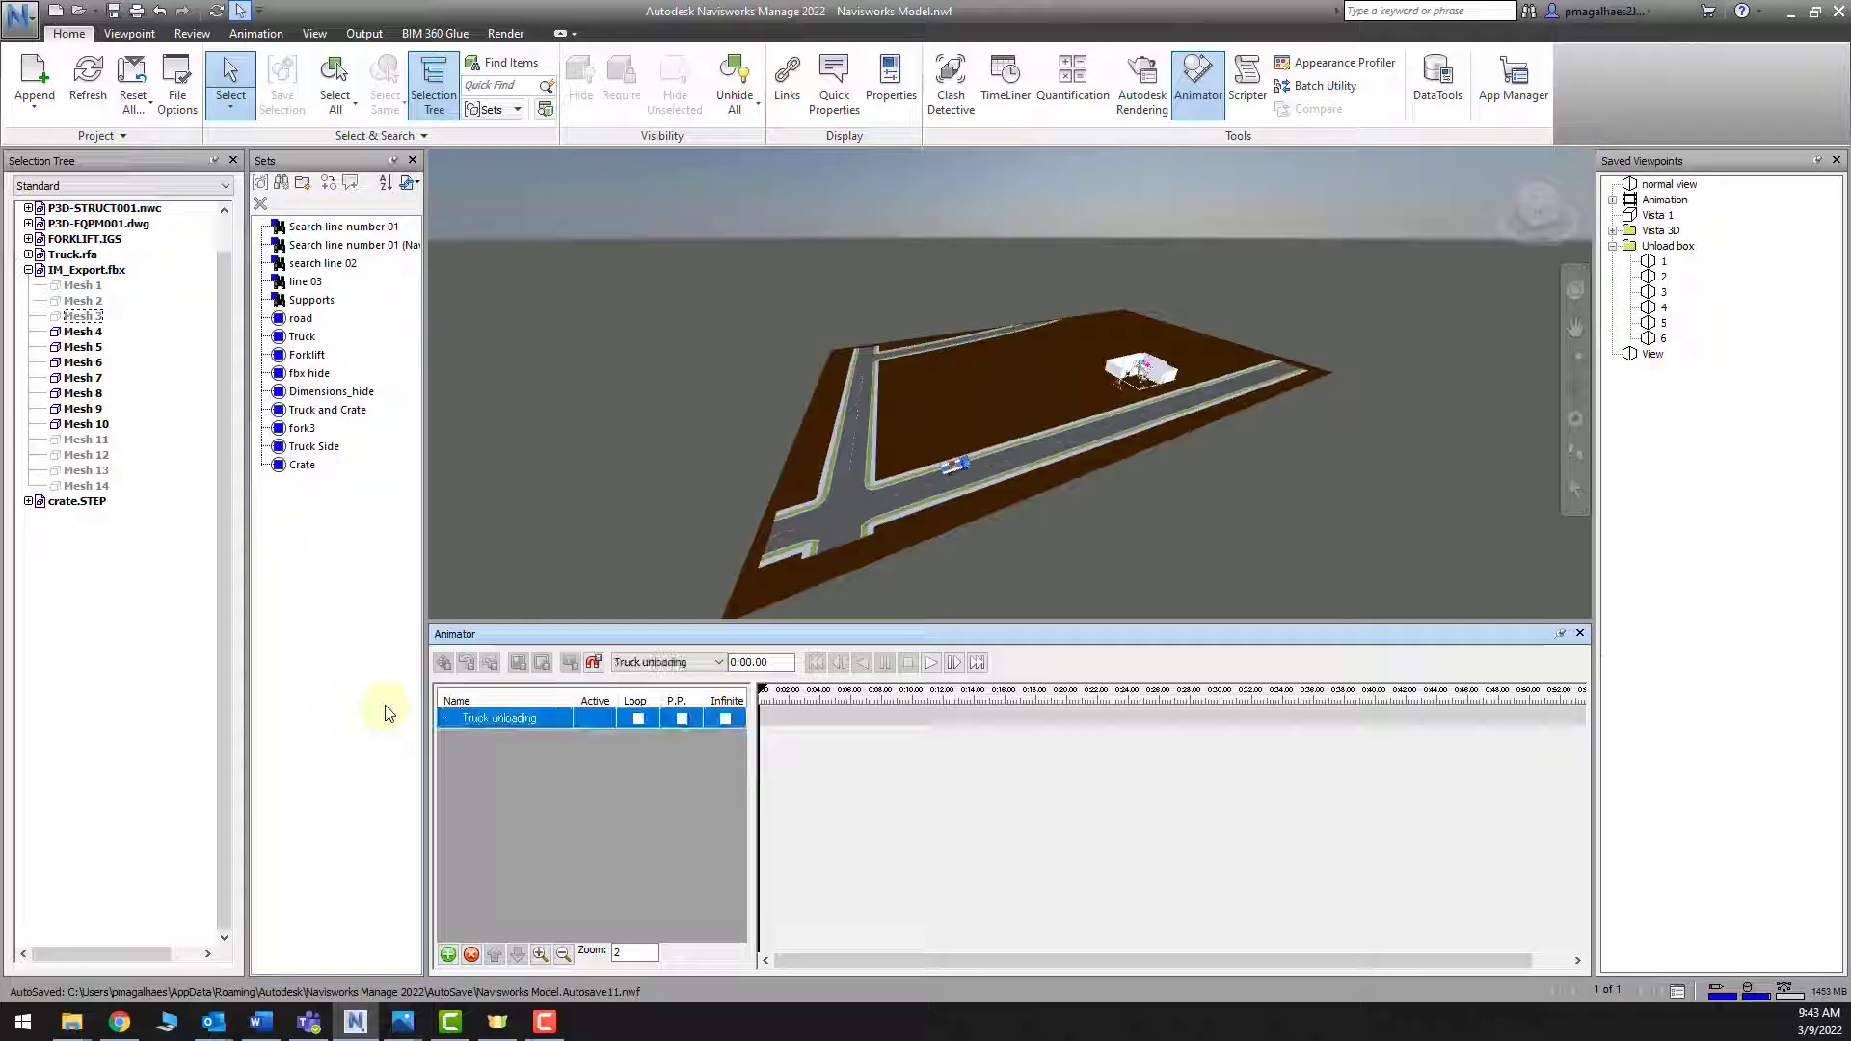
{"action": "left_click", "coordinate": [582, 806]}
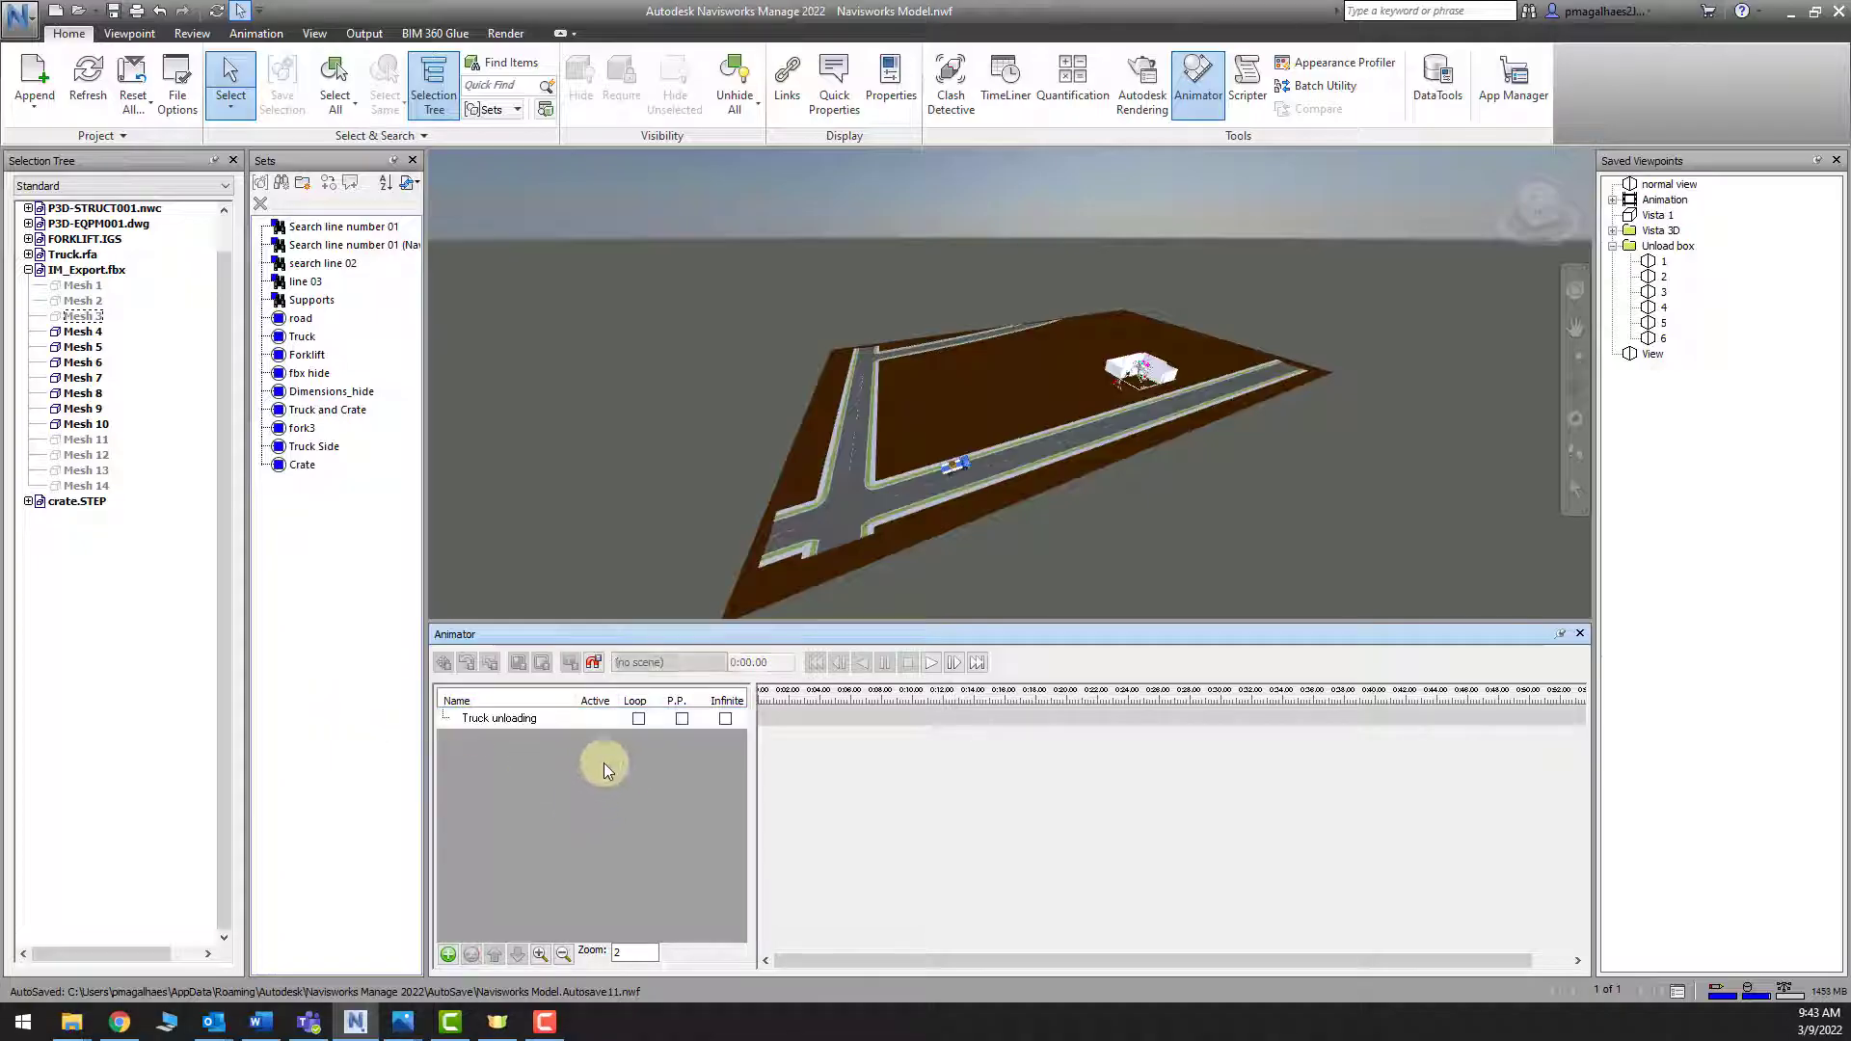
Add a blank camera to the Truck unloading scene, keep its default name and select it
{"action": "left_click", "coordinate": [535, 721]}
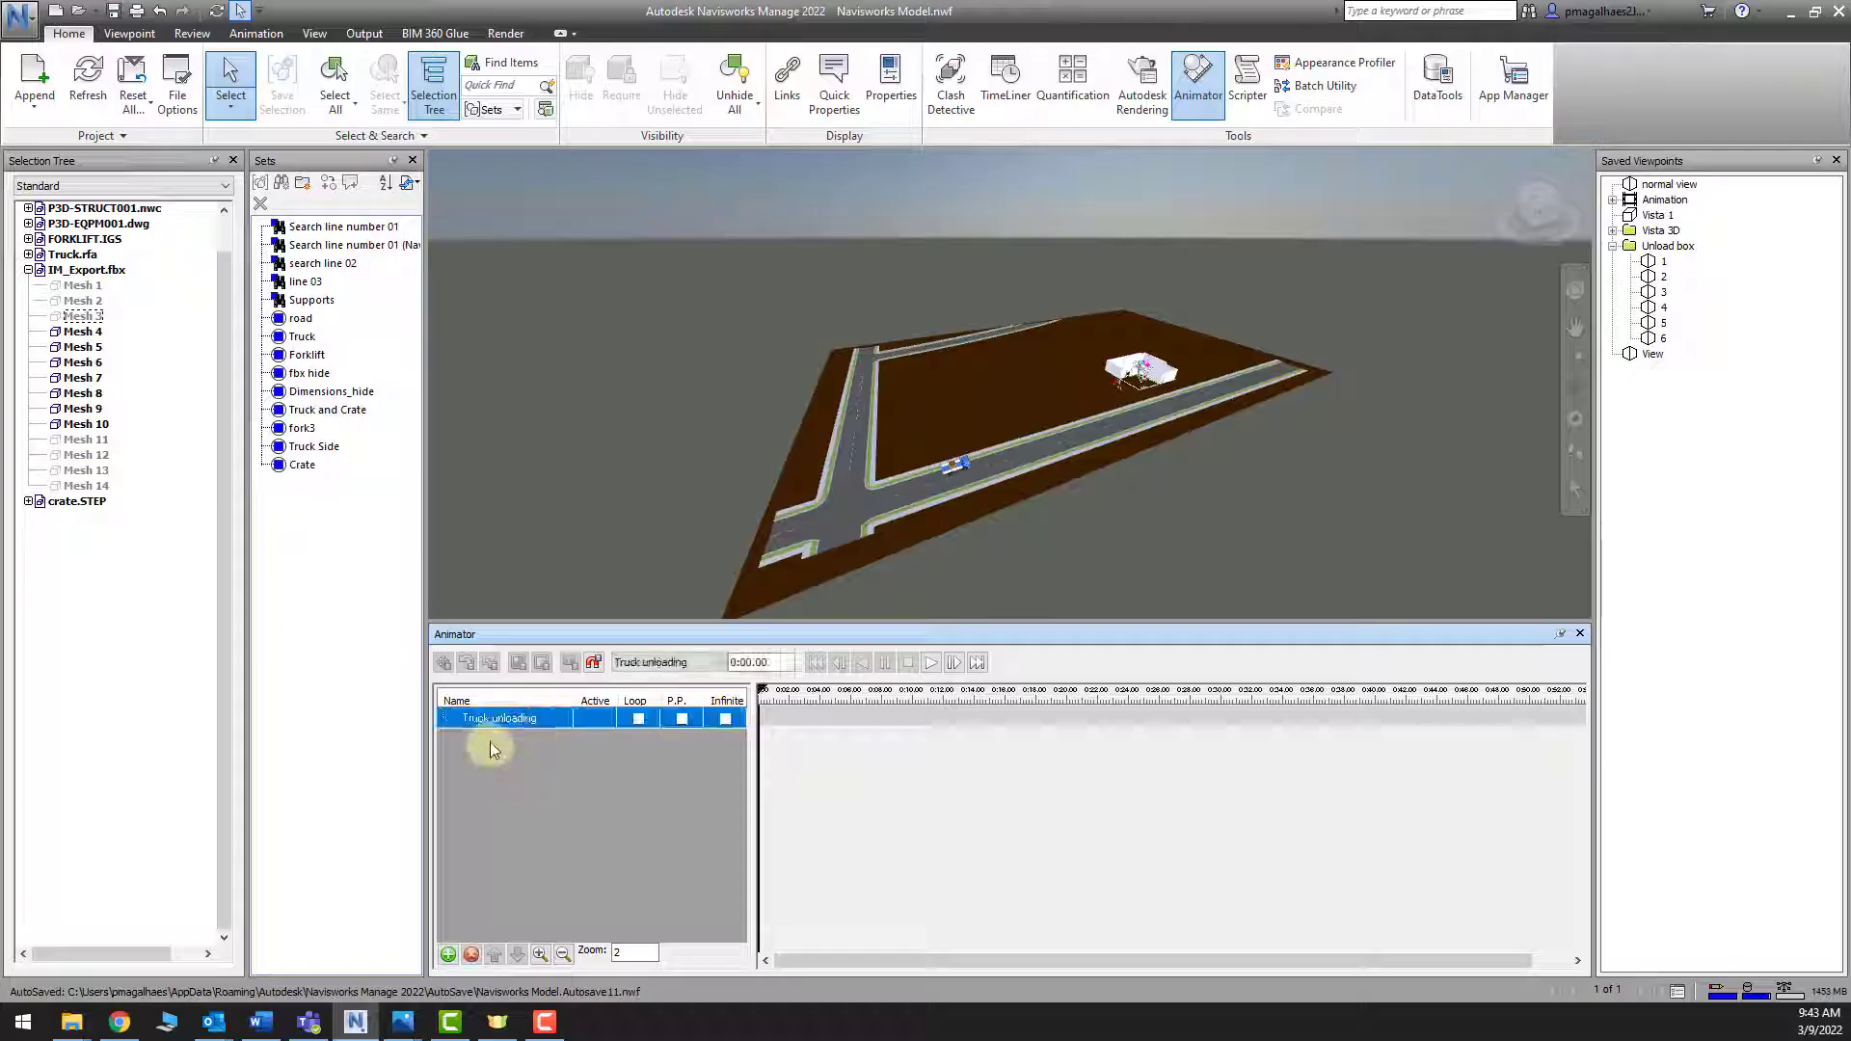
{"action": "right_click", "coordinate": [524, 723]}
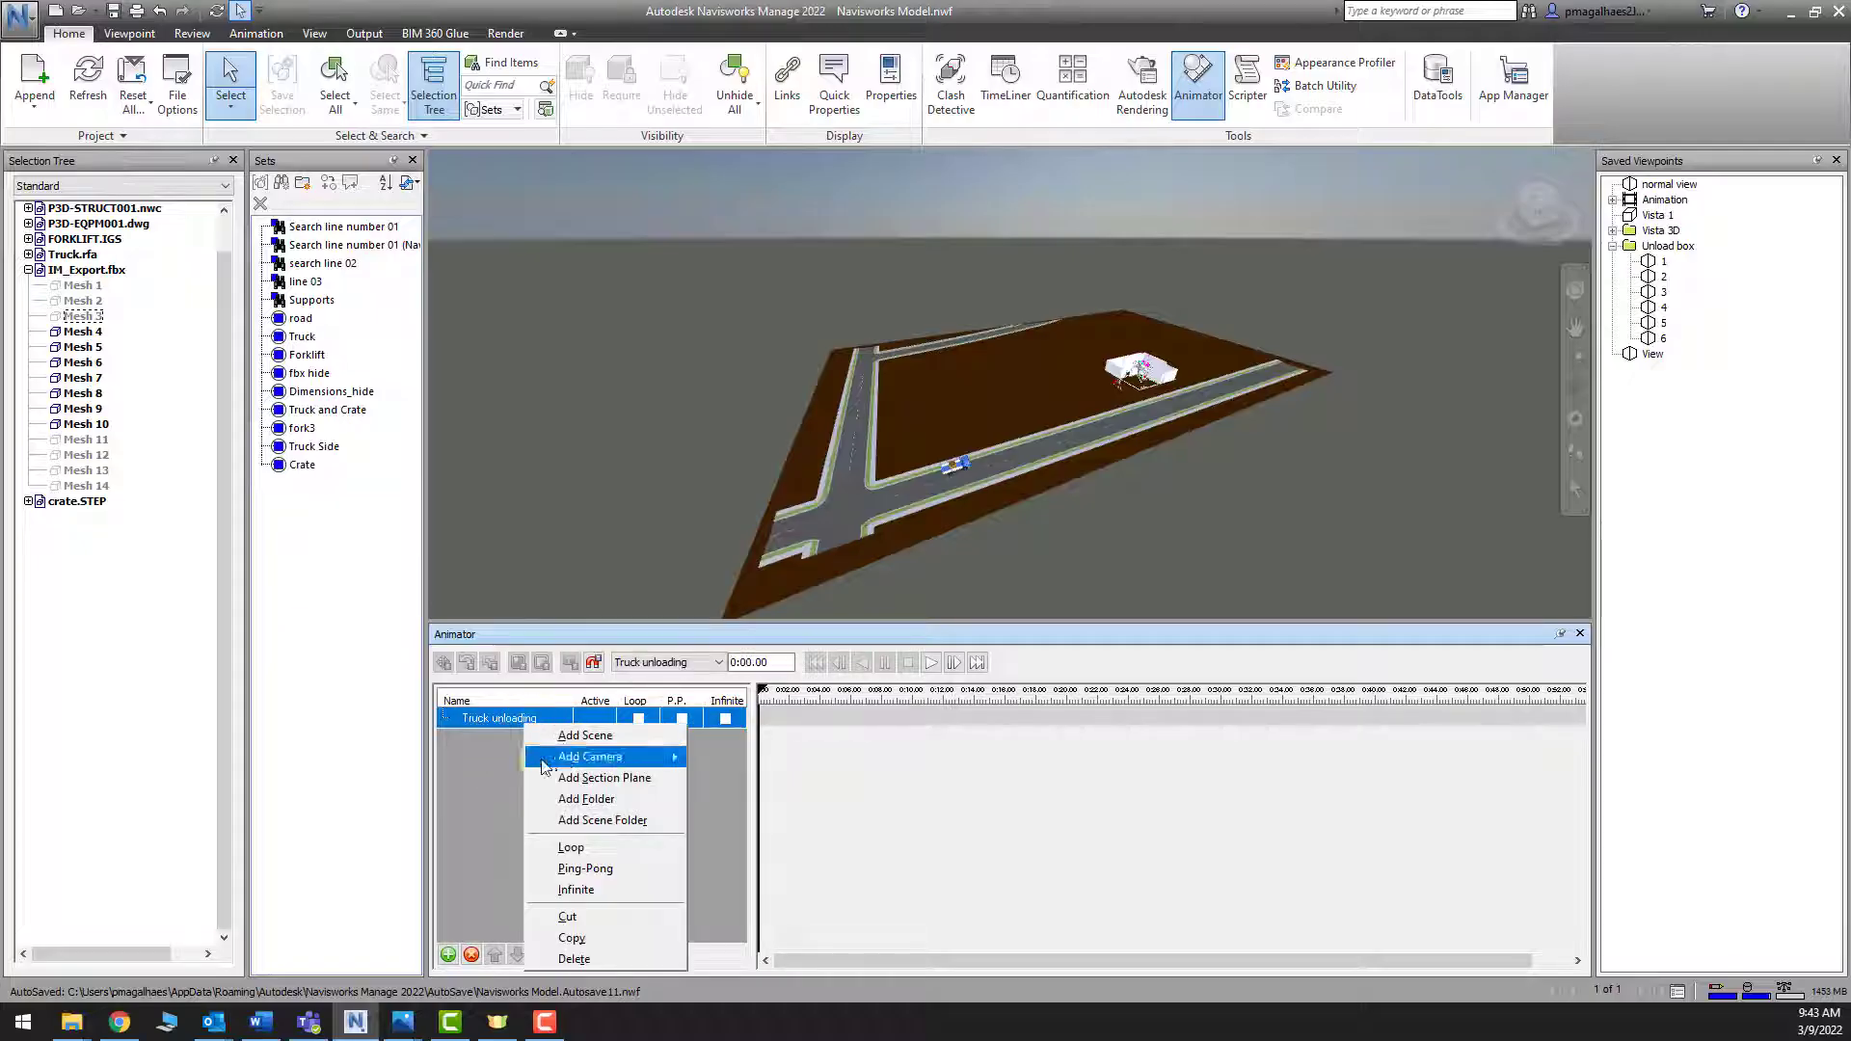
{"action": "mouse_move", "coordinate": [538, 761]}
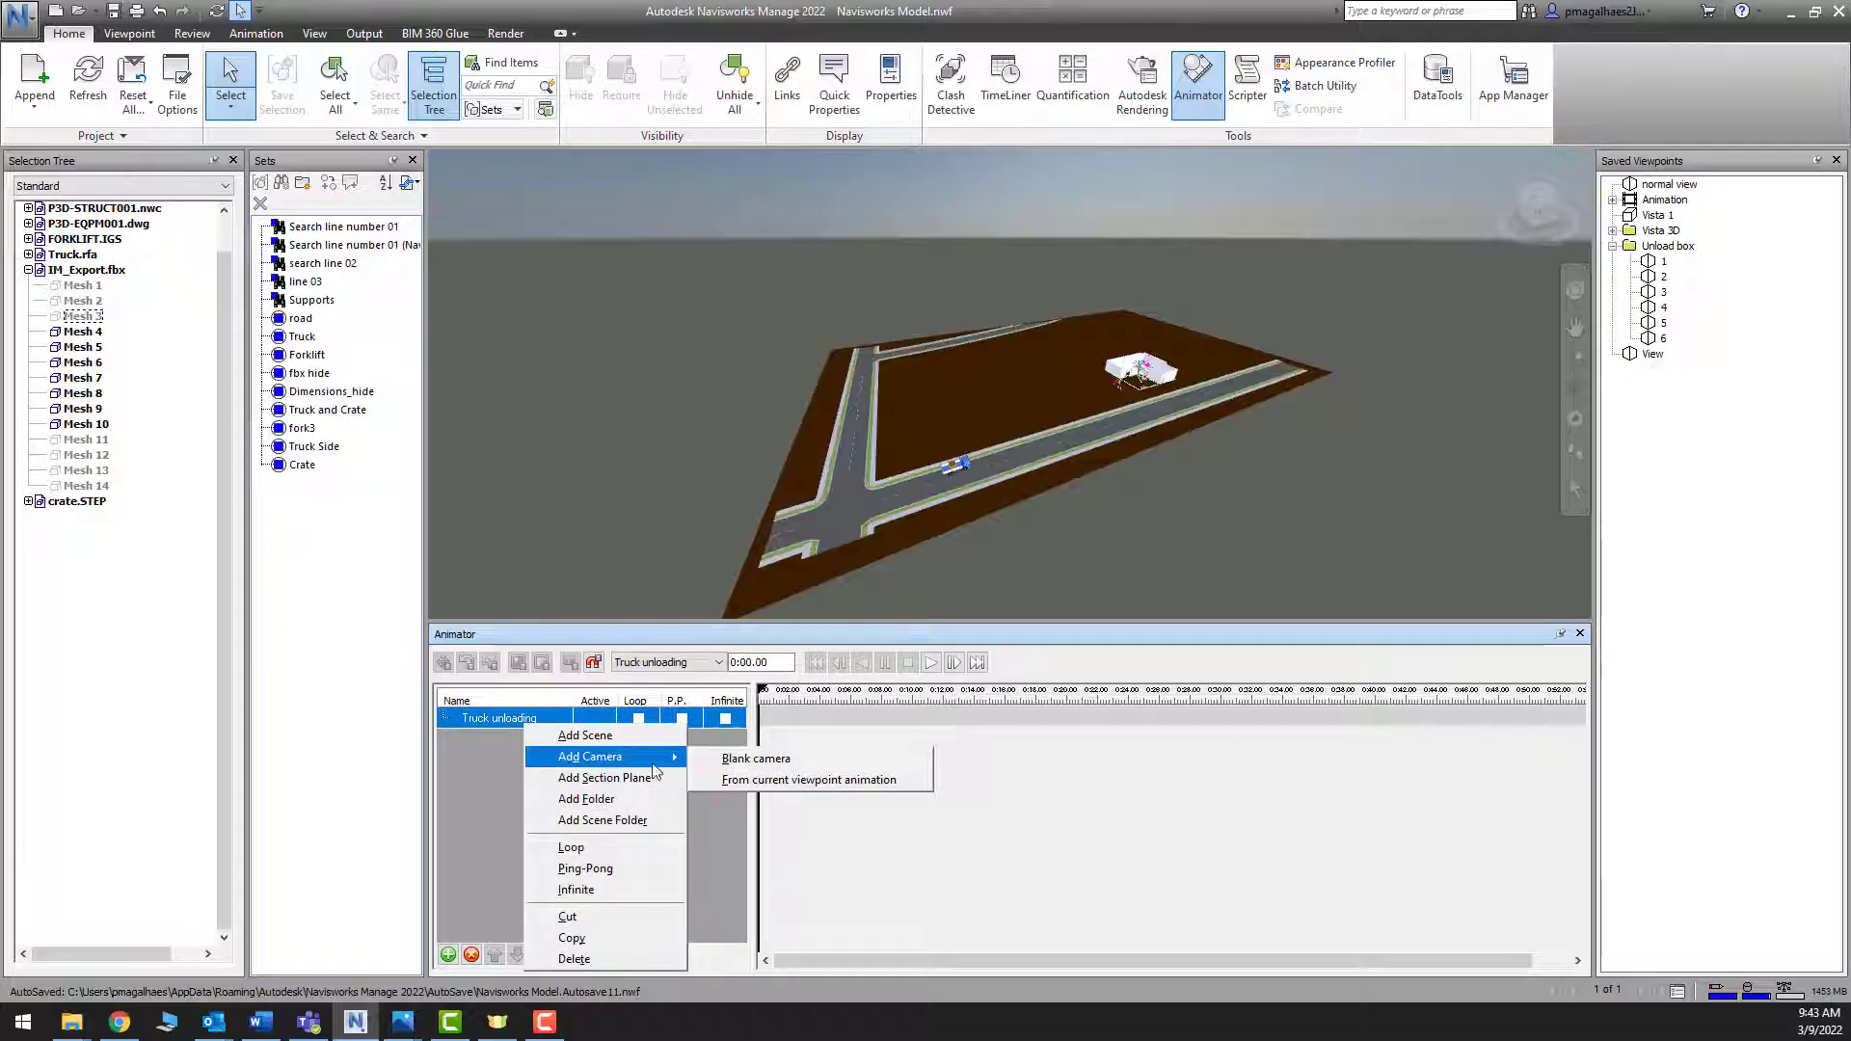
{"action": "left_click", "coordinate": [733, 756]}
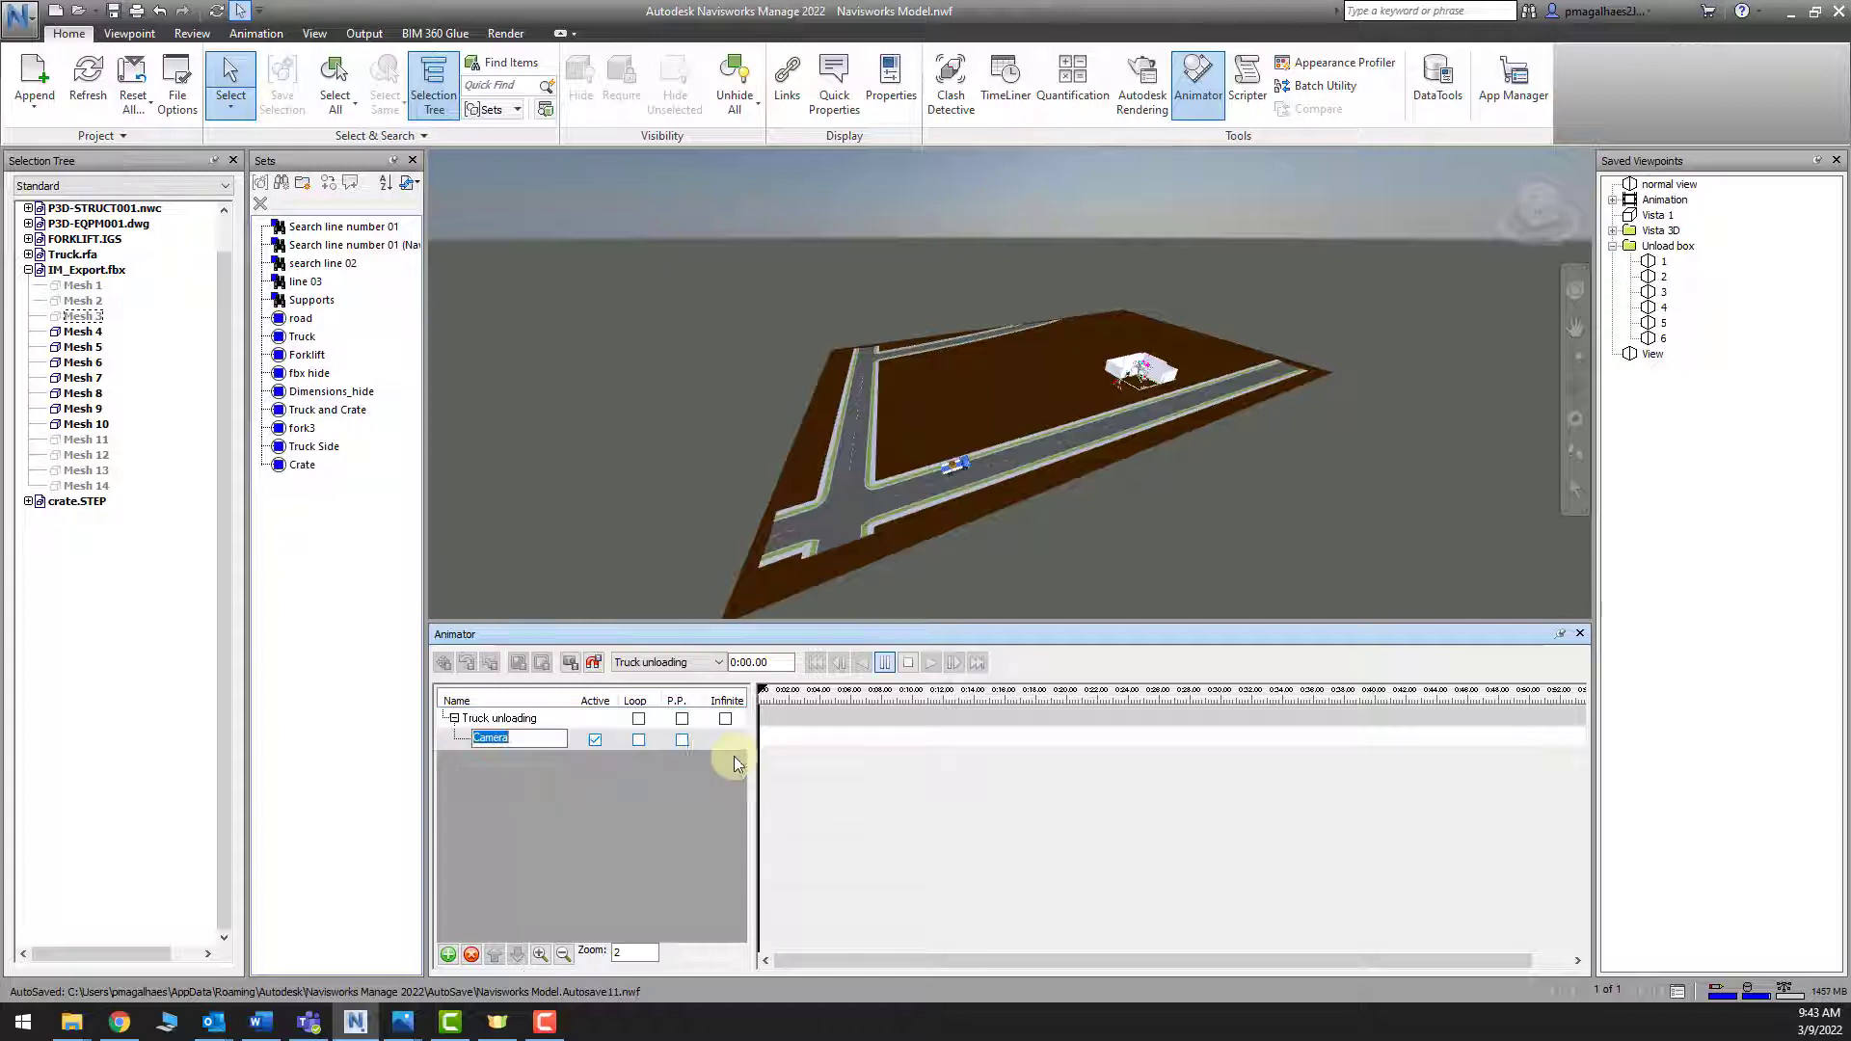
{"action": "left_click", "coordinate": [535, 783]}
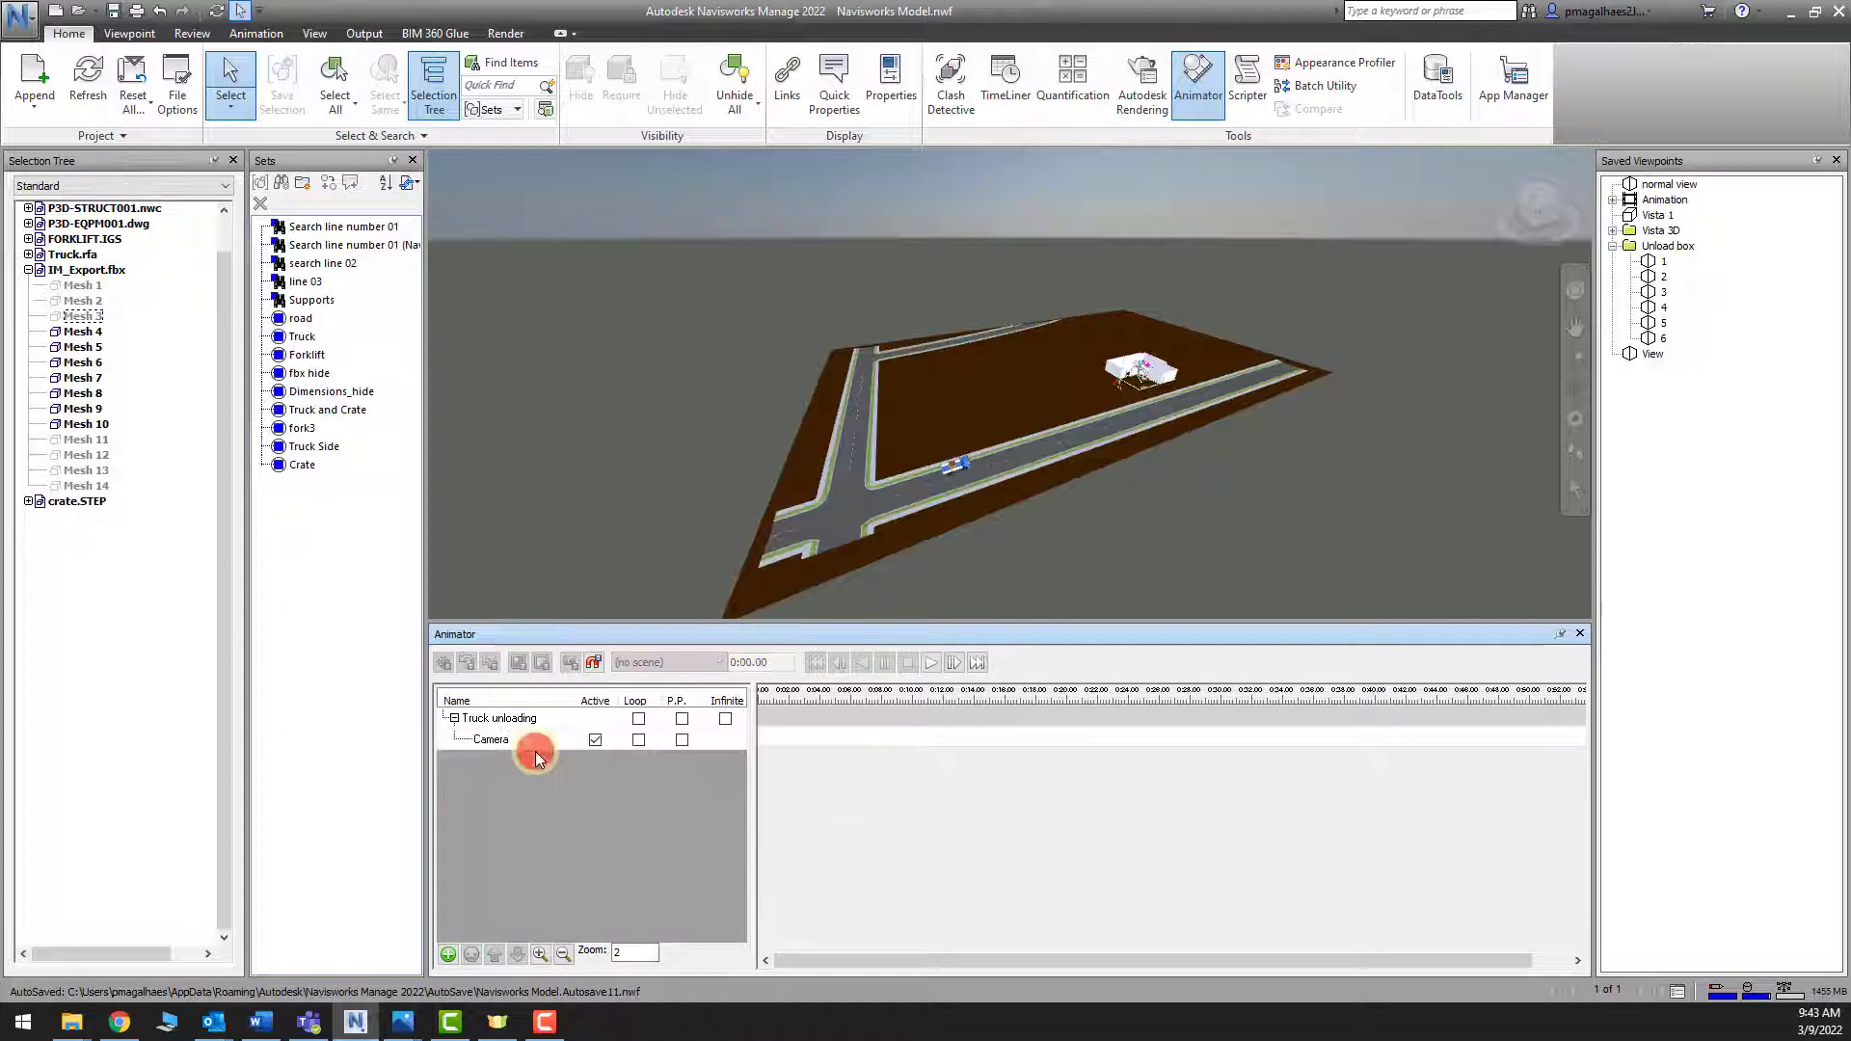
{"action": "left_click", "coordinate": [536, 746]}
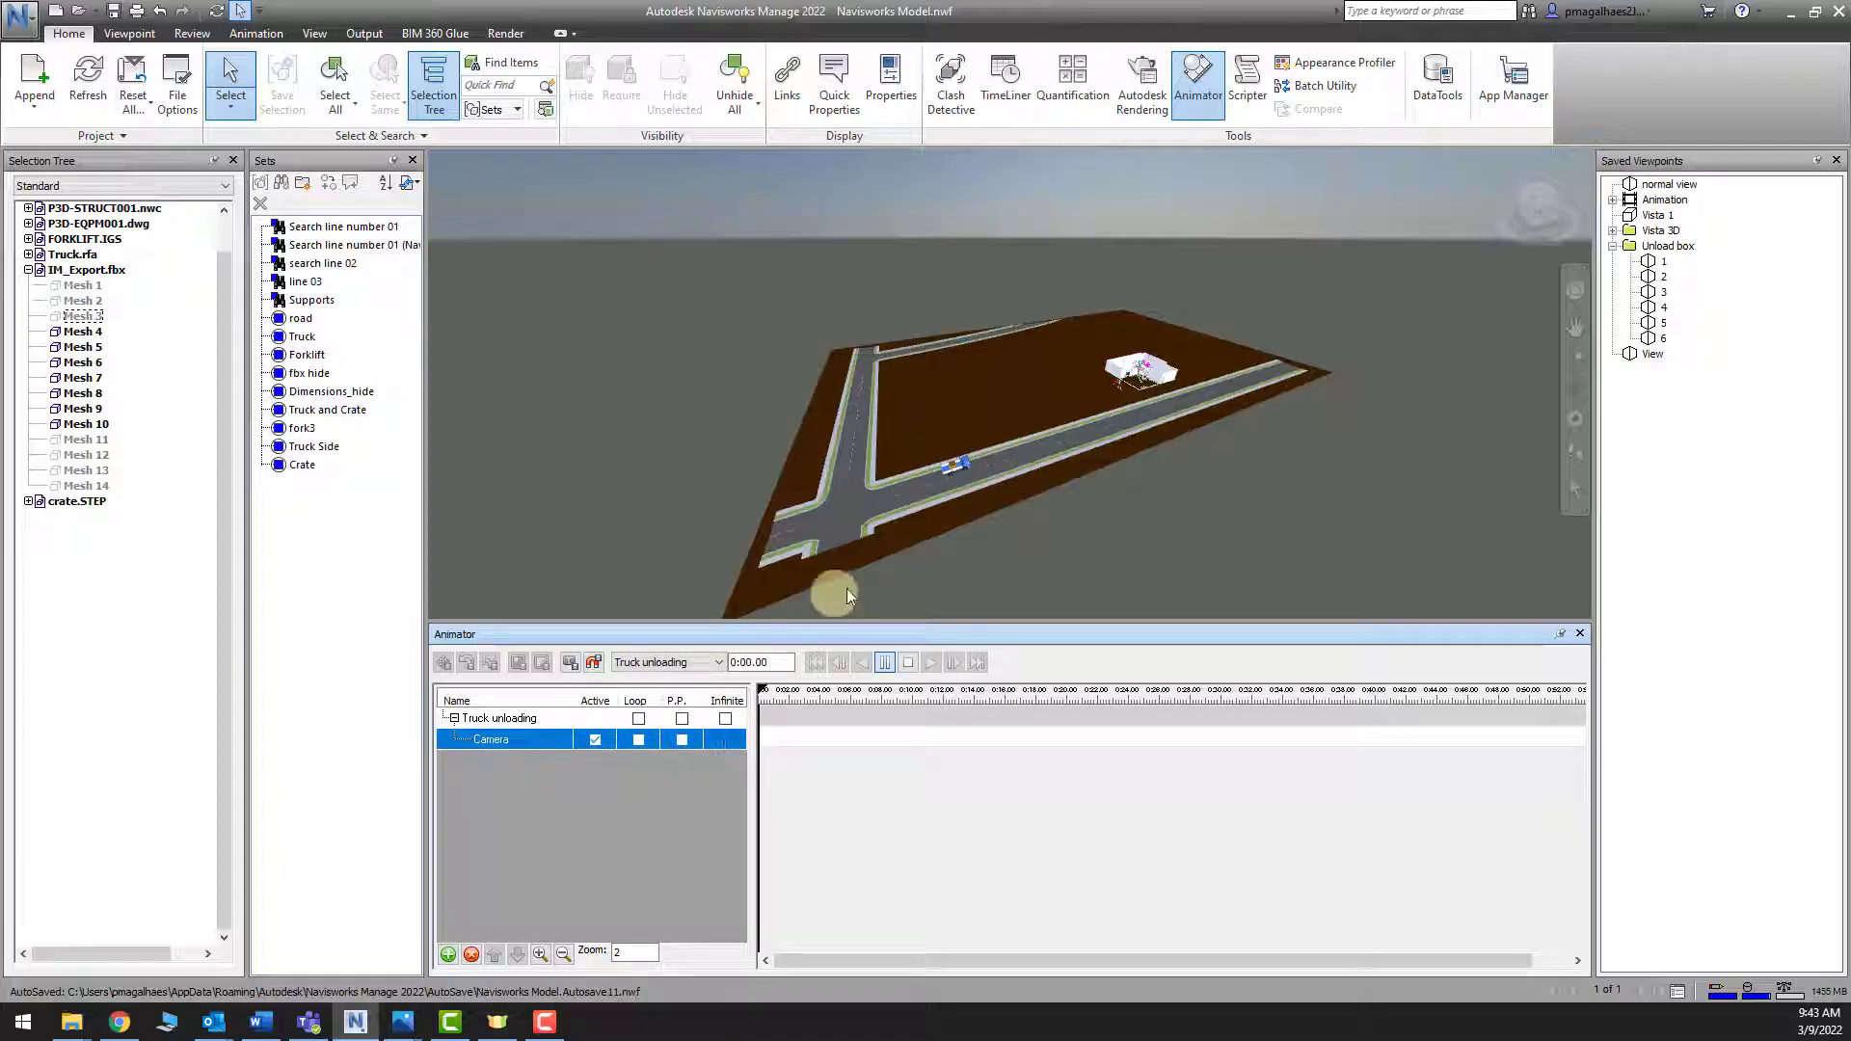
View the truck on the road, then go through saved viewpoints 1, 2, 3 and 5 in the Unload box folder
{"action": "scroll", "coordinate": [985, 488], "scroll_direction": "up", "scroll_amount": 3}
{"action": "middle_click_drag", "start_coordinate": [999, 494], "coordinate": [979, 527]}
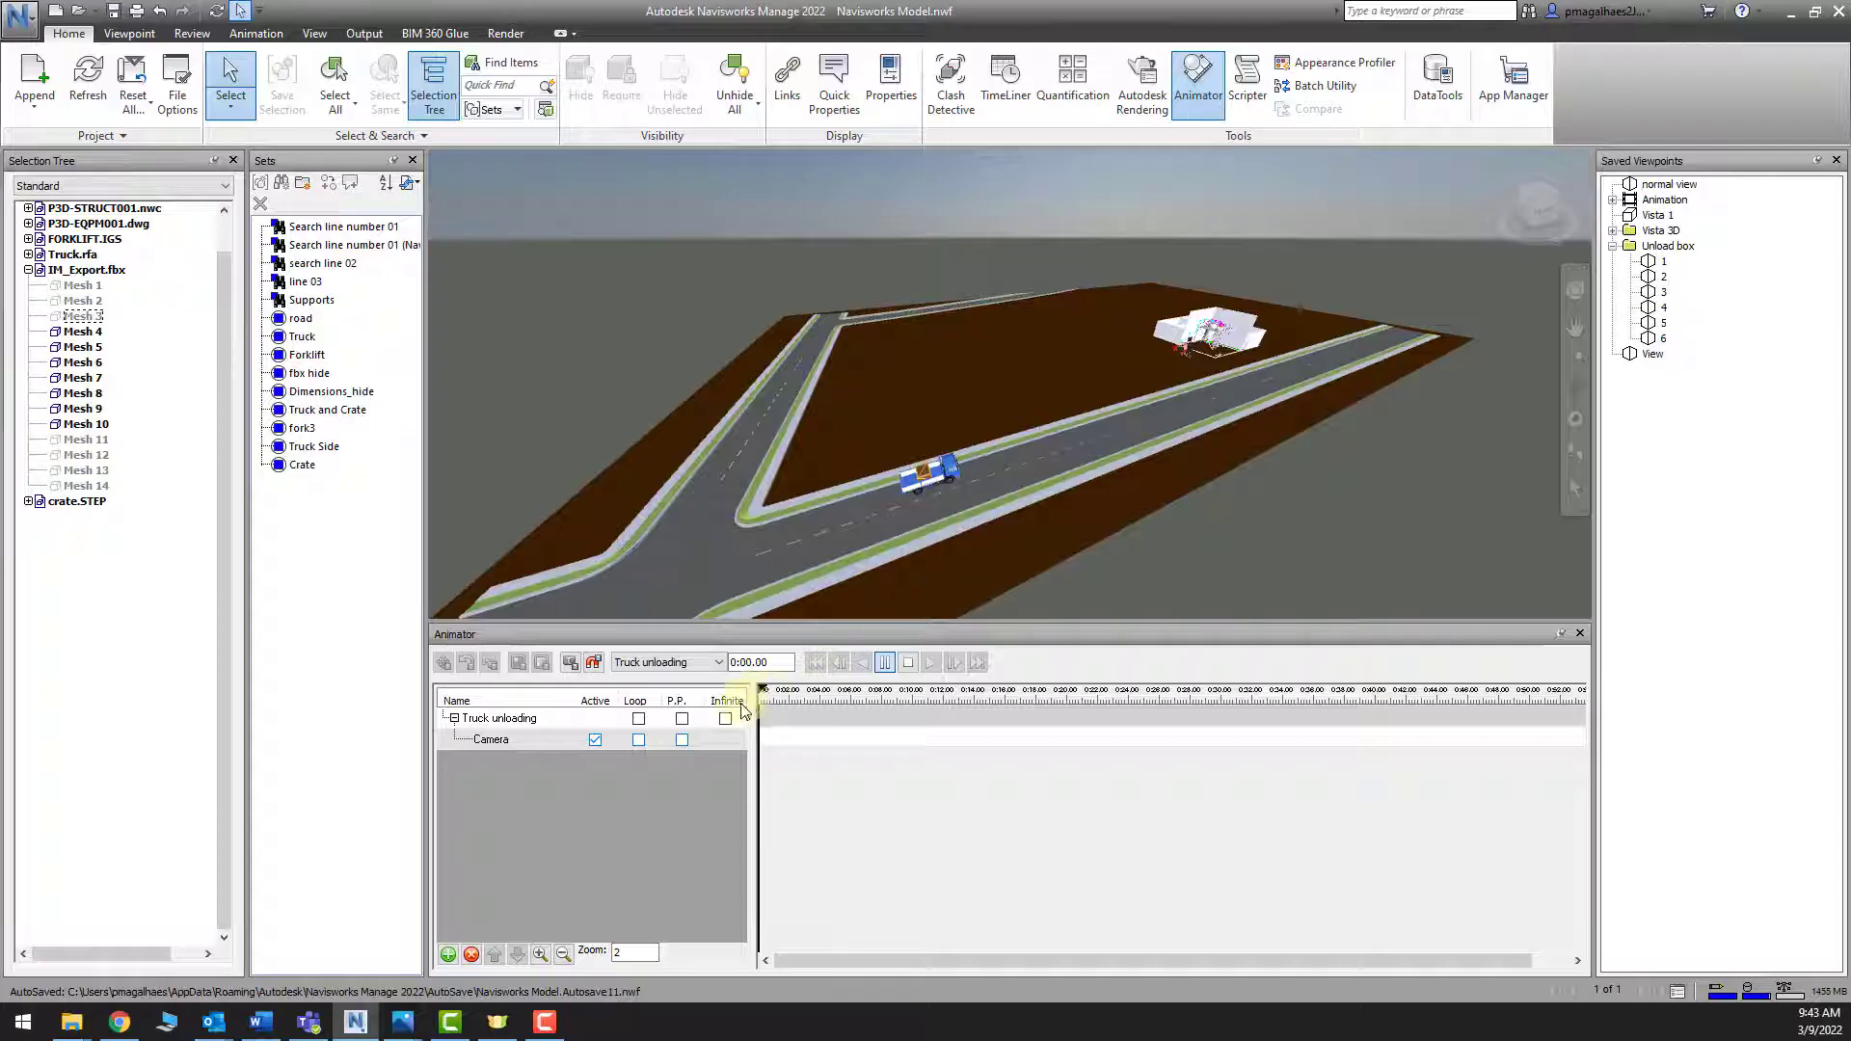
{"action": "left_click", "coordinate": [1662, 264]}
{"action": "left_click", "coordinate": [1664, 278]}
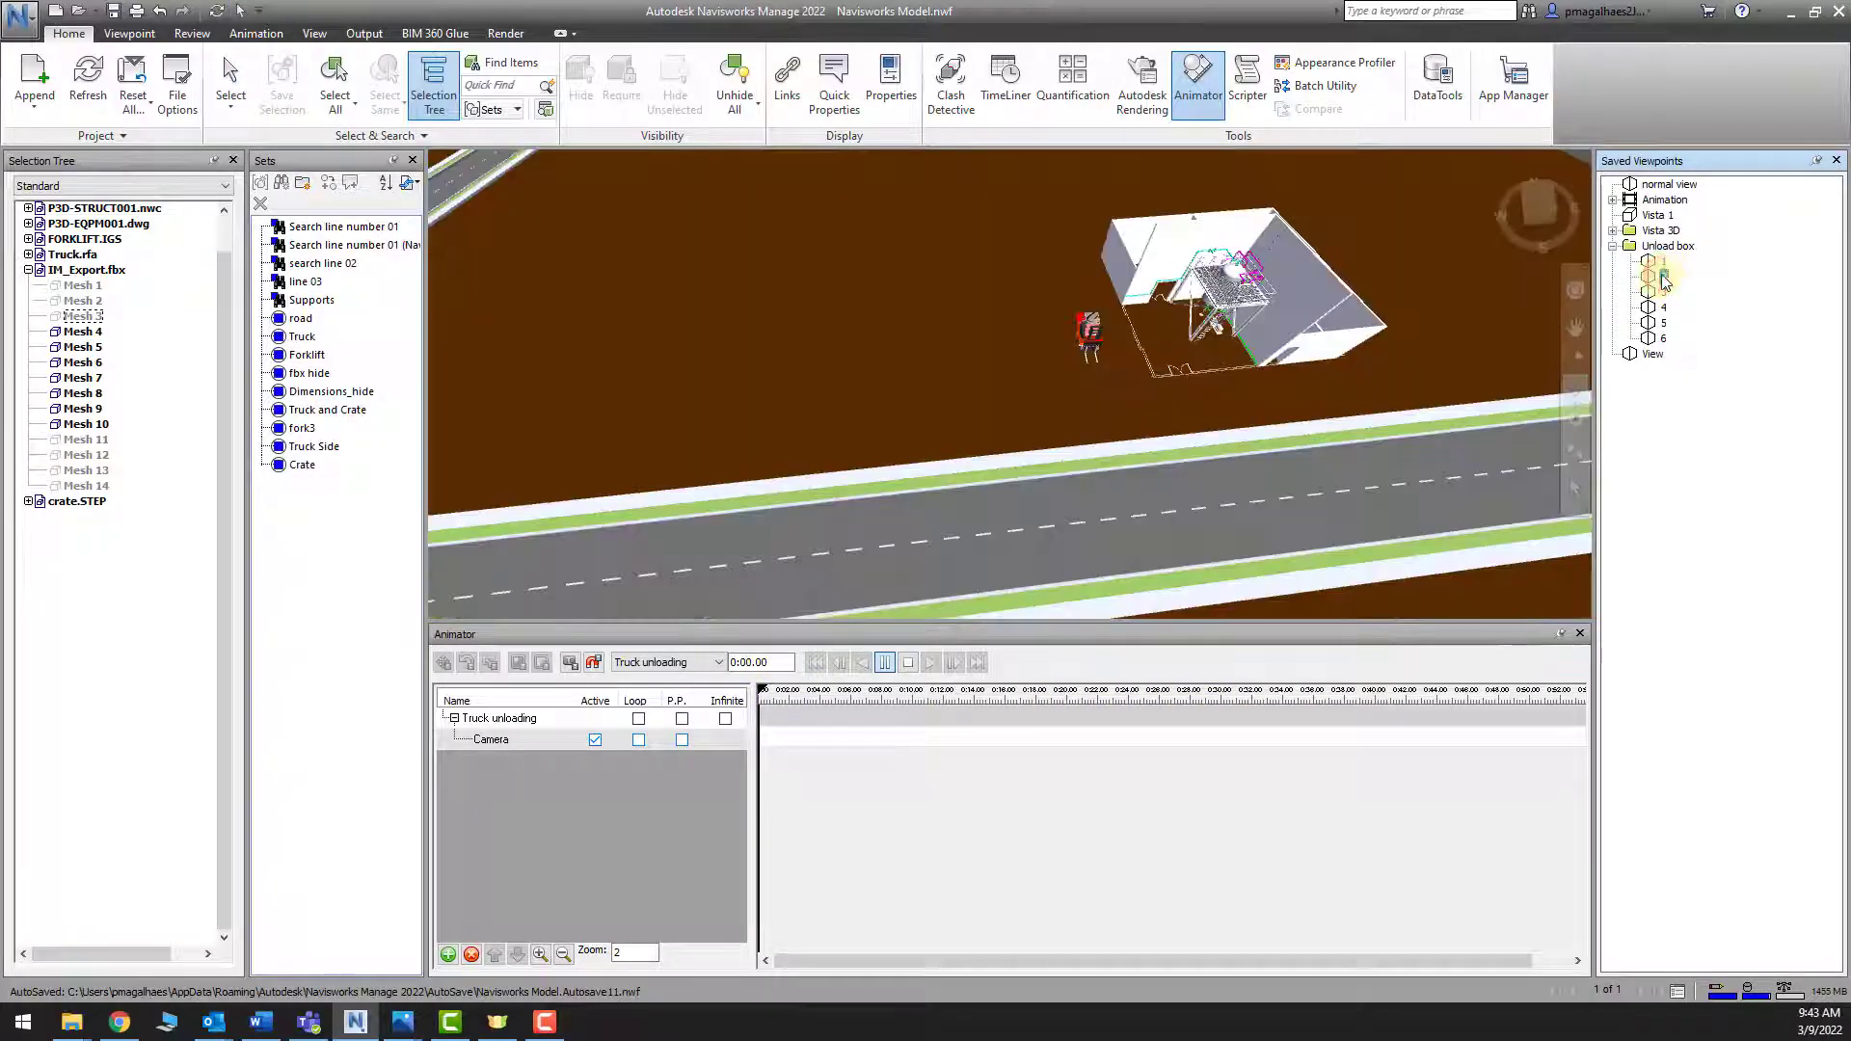
{"action": "left_click", "coordinate": [1663, 293]}
{"action": "left_click", "coordinate": [1662, 324]}
Save an overview of the road and building as a trial viewpoint named dsf, then delete it
{"action": "scroll", "coordinate": [1309, 430], "scroll_direction": "down", "scroll_amount": 6}
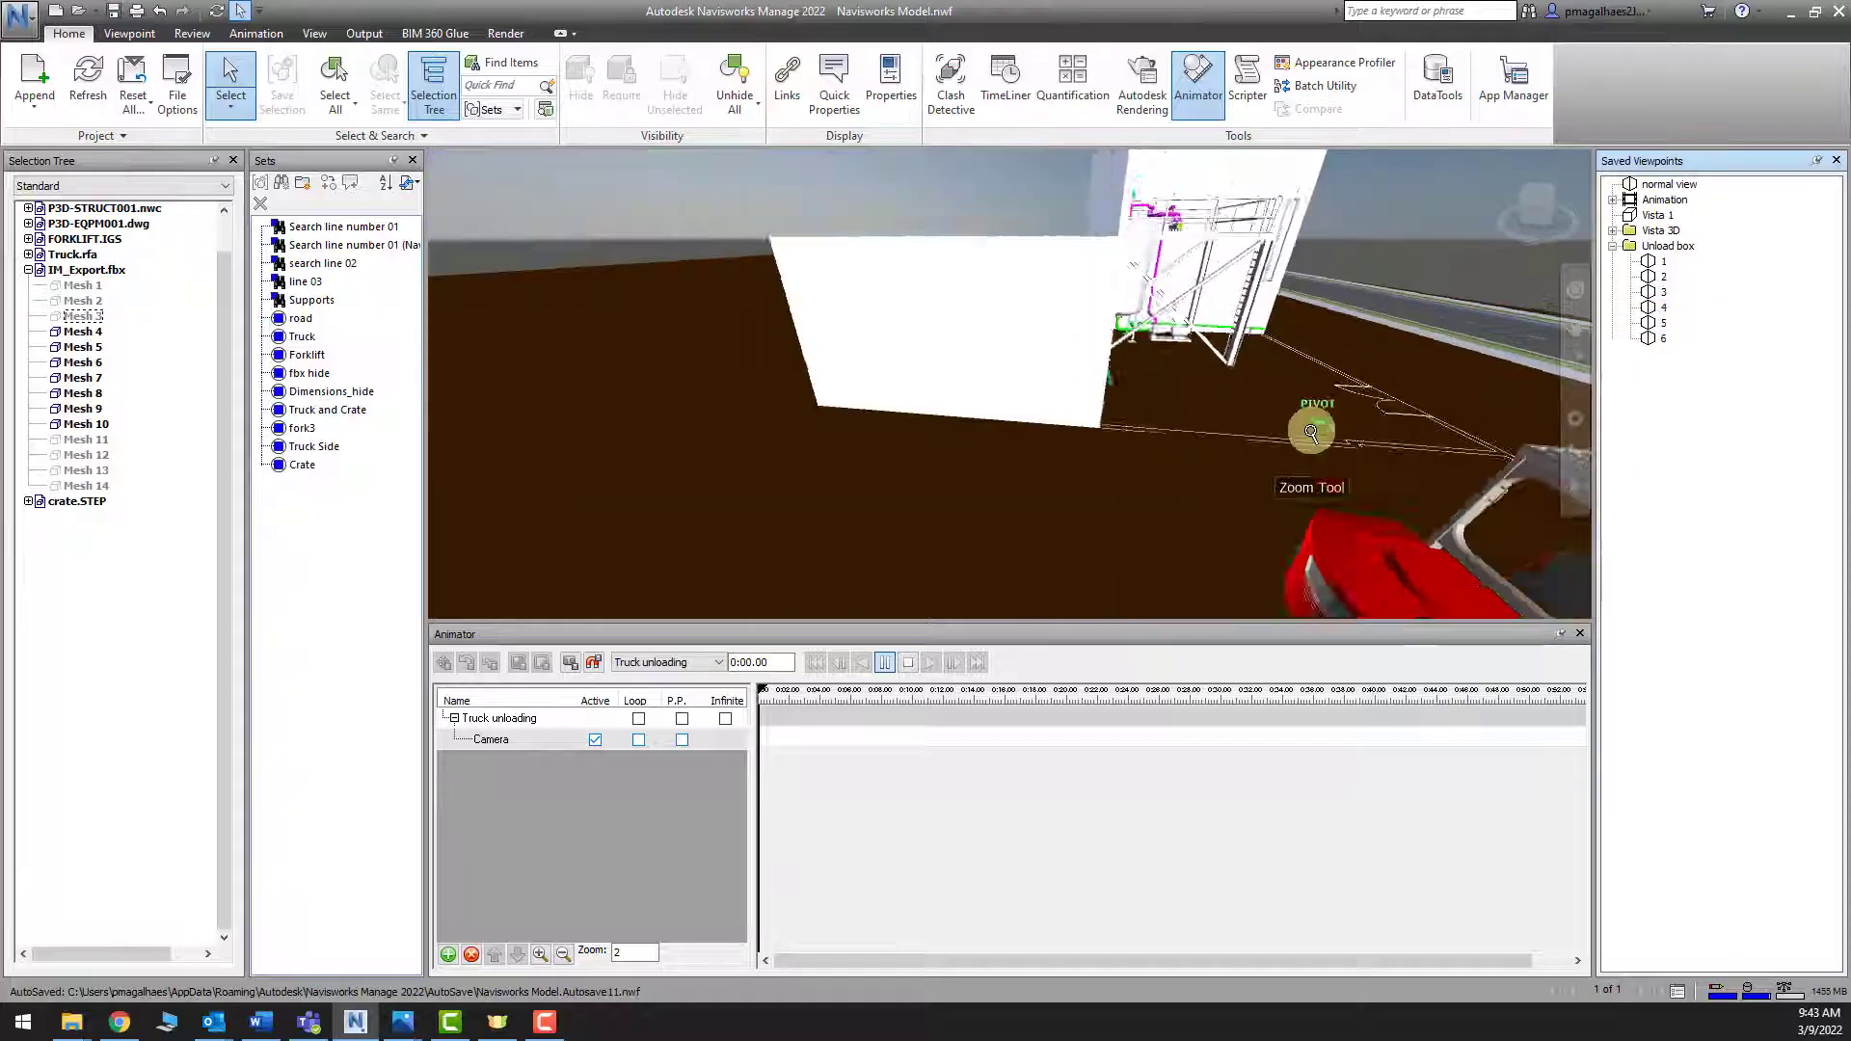
{"action": "middle_click_drag", "start_coordinate": [1308, 430], "coordinate": [1504, 454], "text": "shift"}
{"action": "left_click_drag", "start_coordinate": [1383, 462], "coordinate": [1240, 494]}
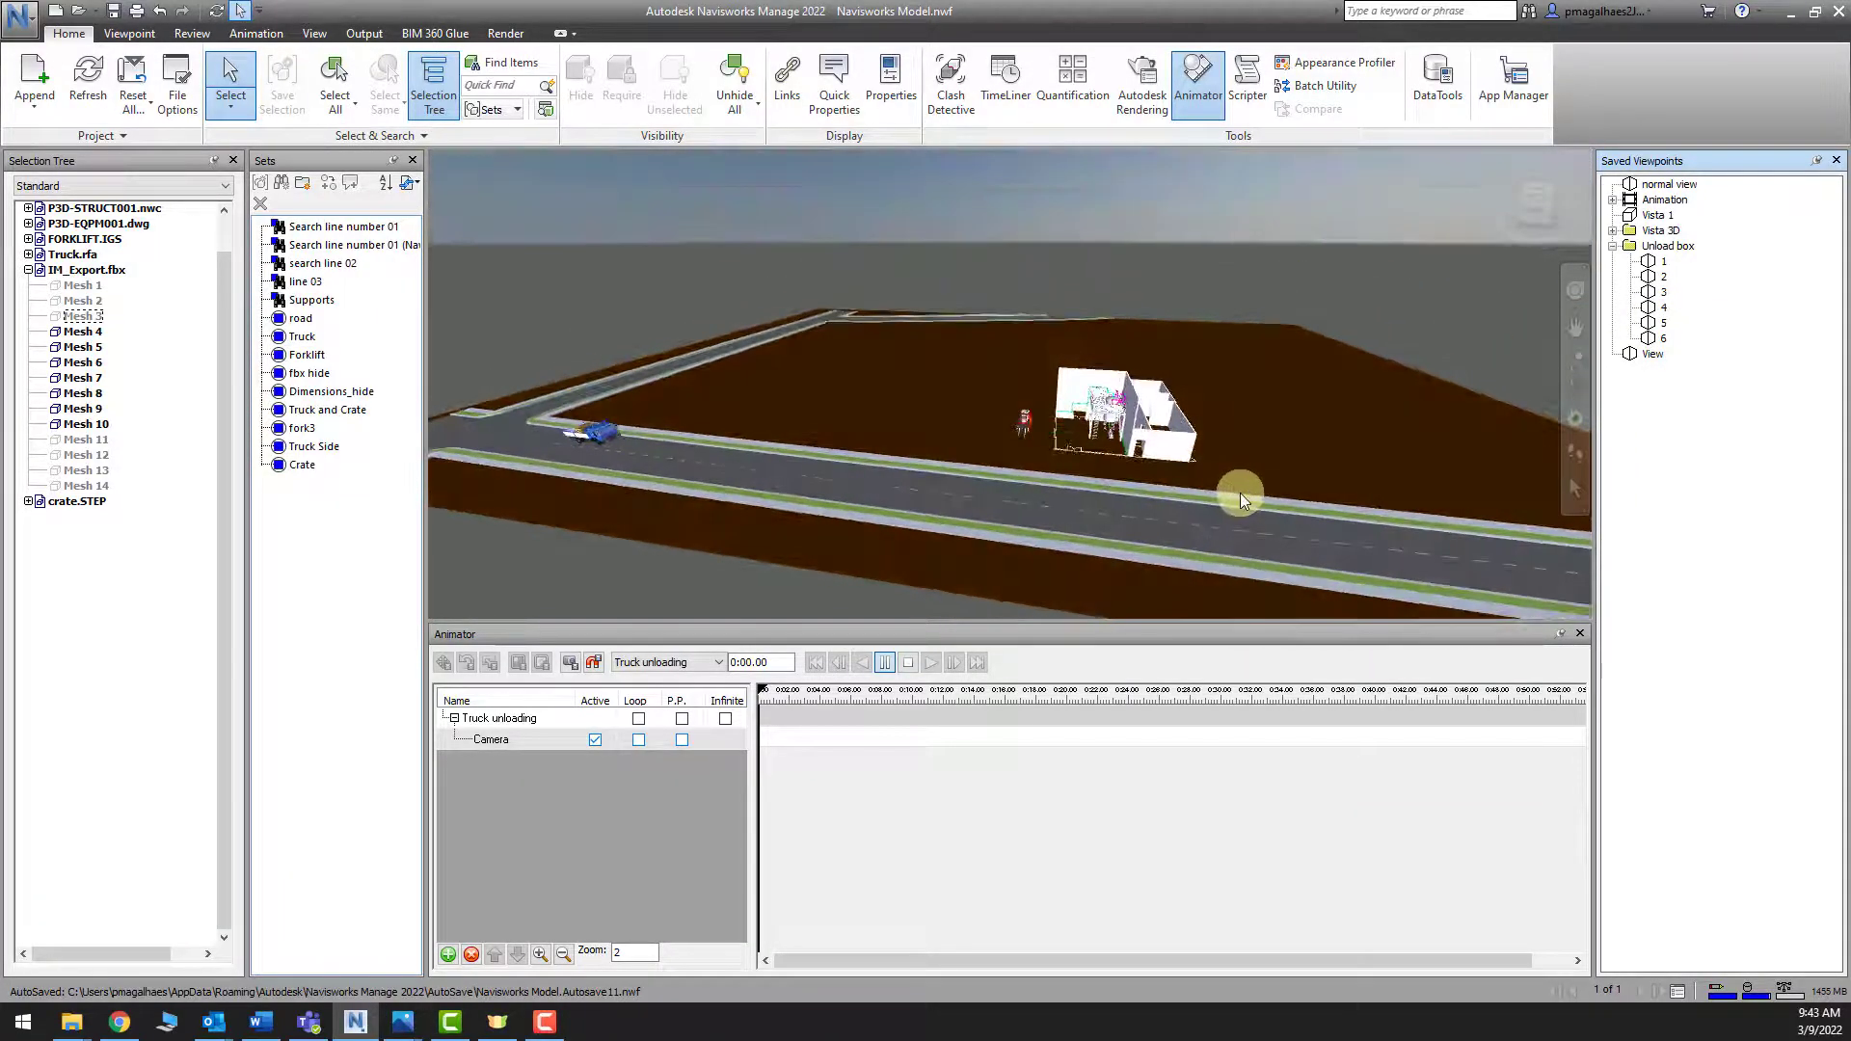
{"action": "right_click", "coordinate": [1670, 412]}
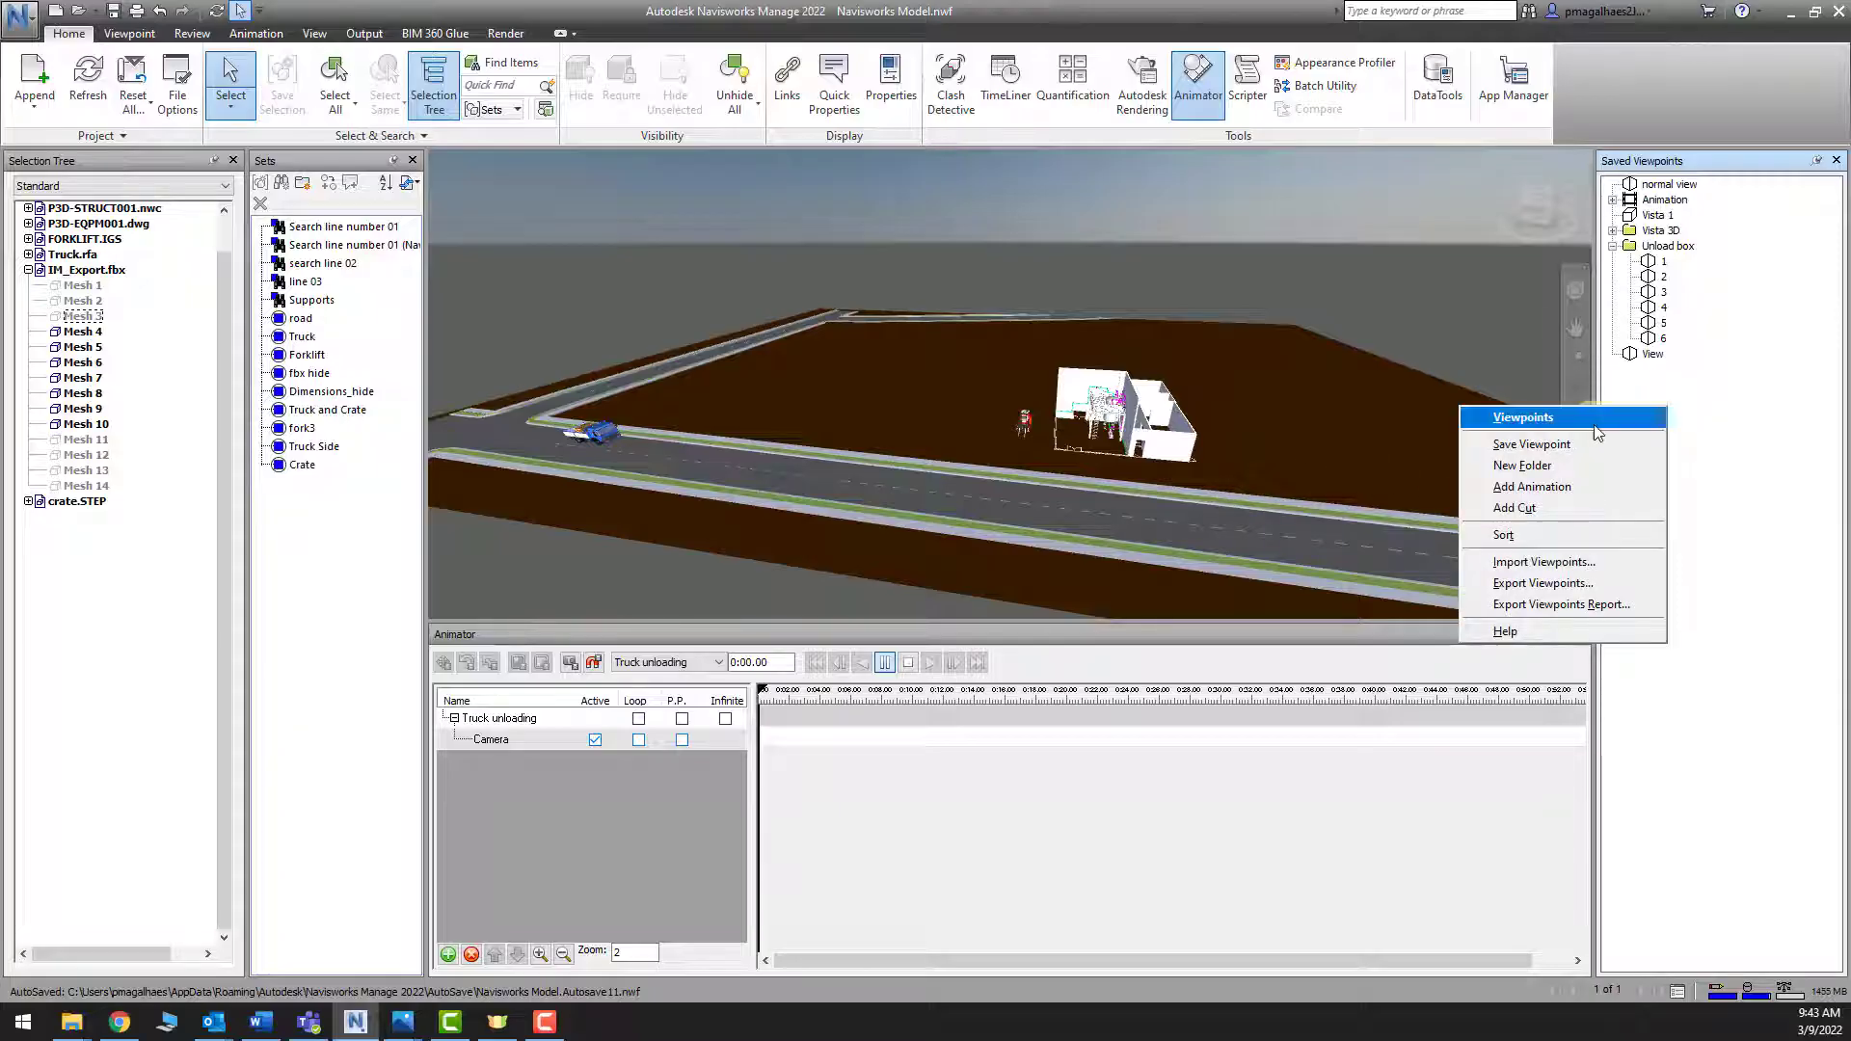
{"action": "left_click", "coordinate": [1532, 445]}
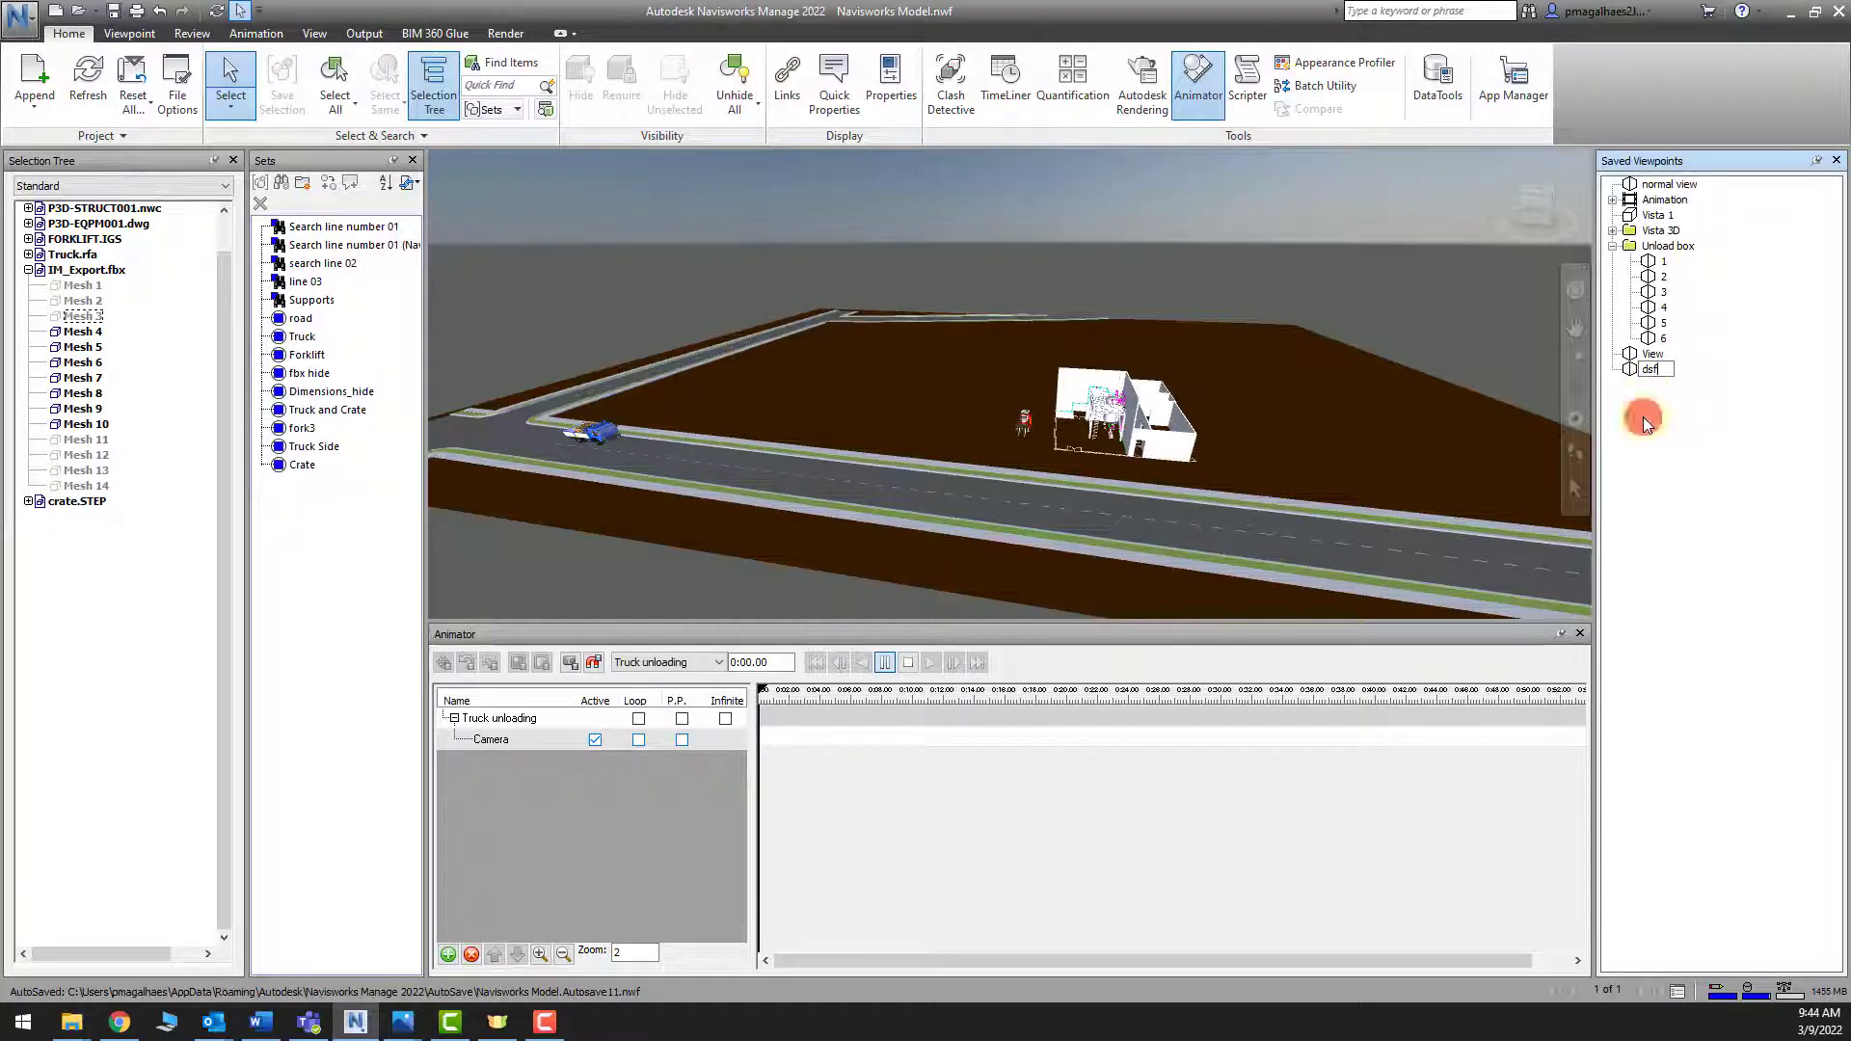
{"action": "right_click", "coordinate": [1643, 417]}
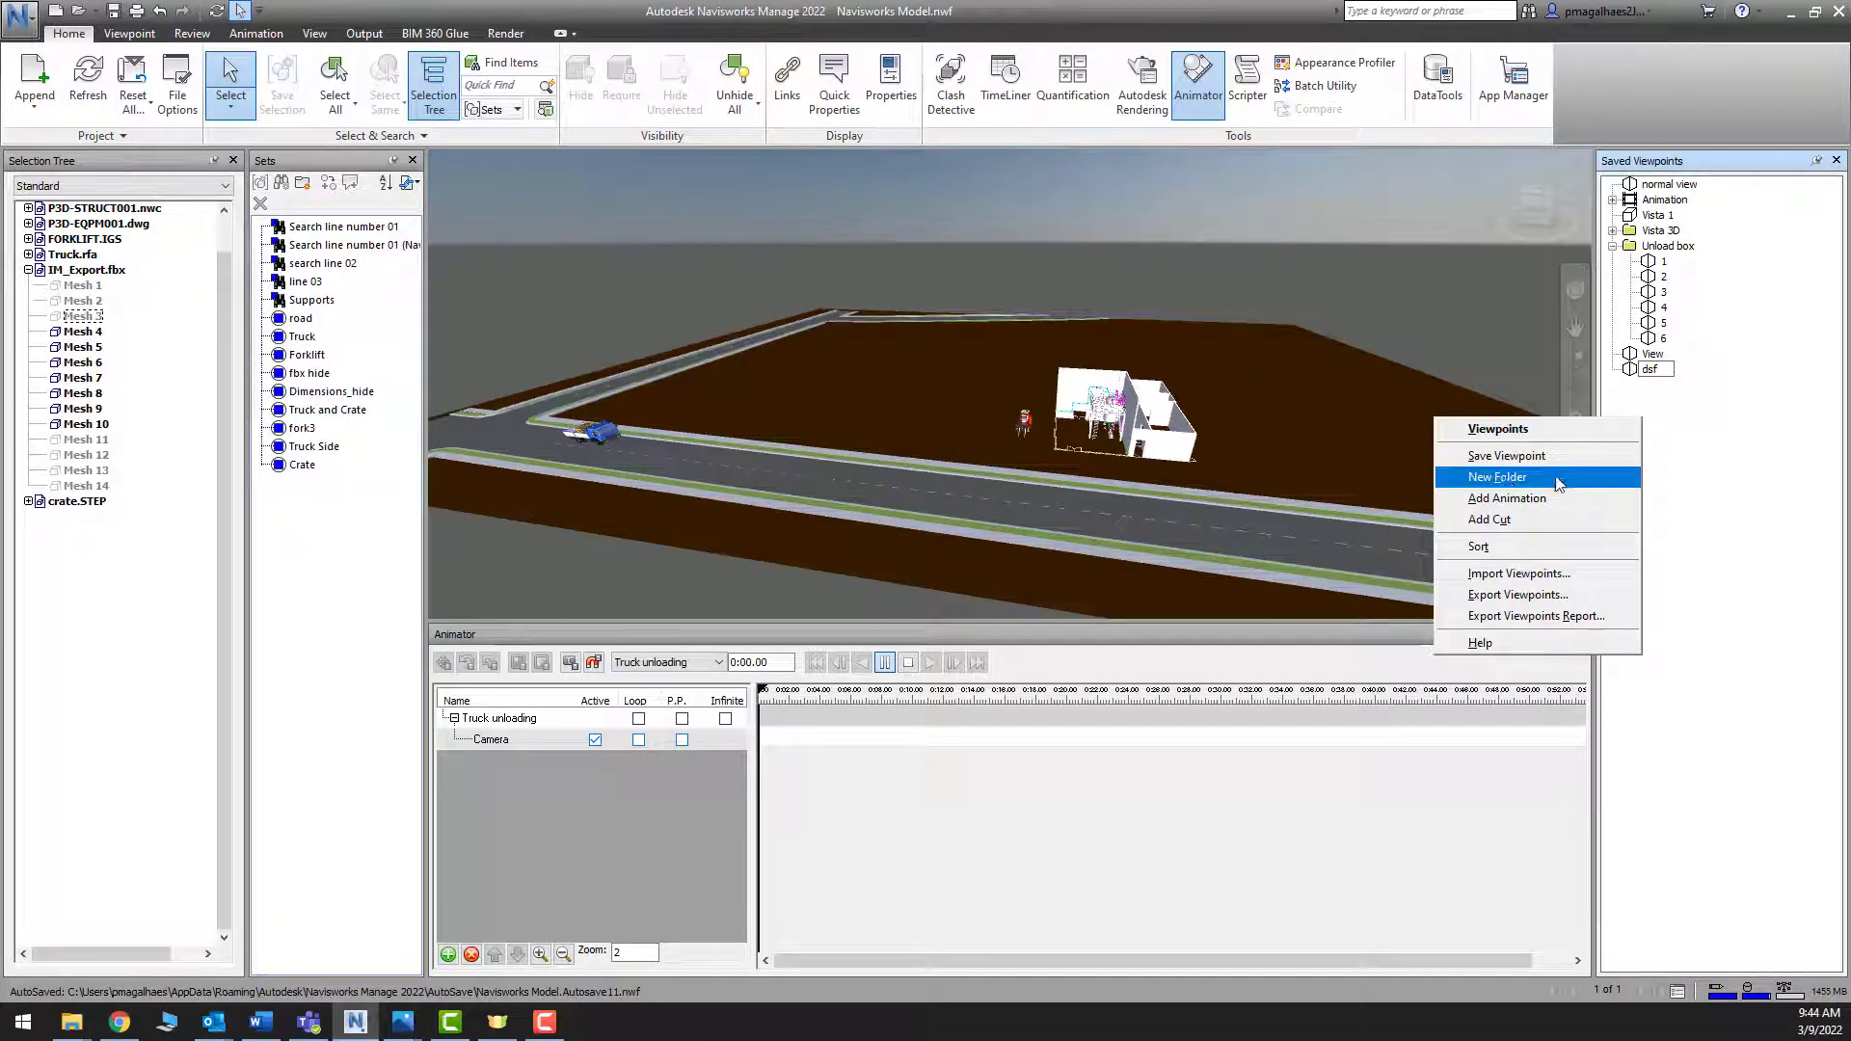
{"action": "left_click", "coordinate": [1648, 410]}
{"action": "key", "text": "Delete"}
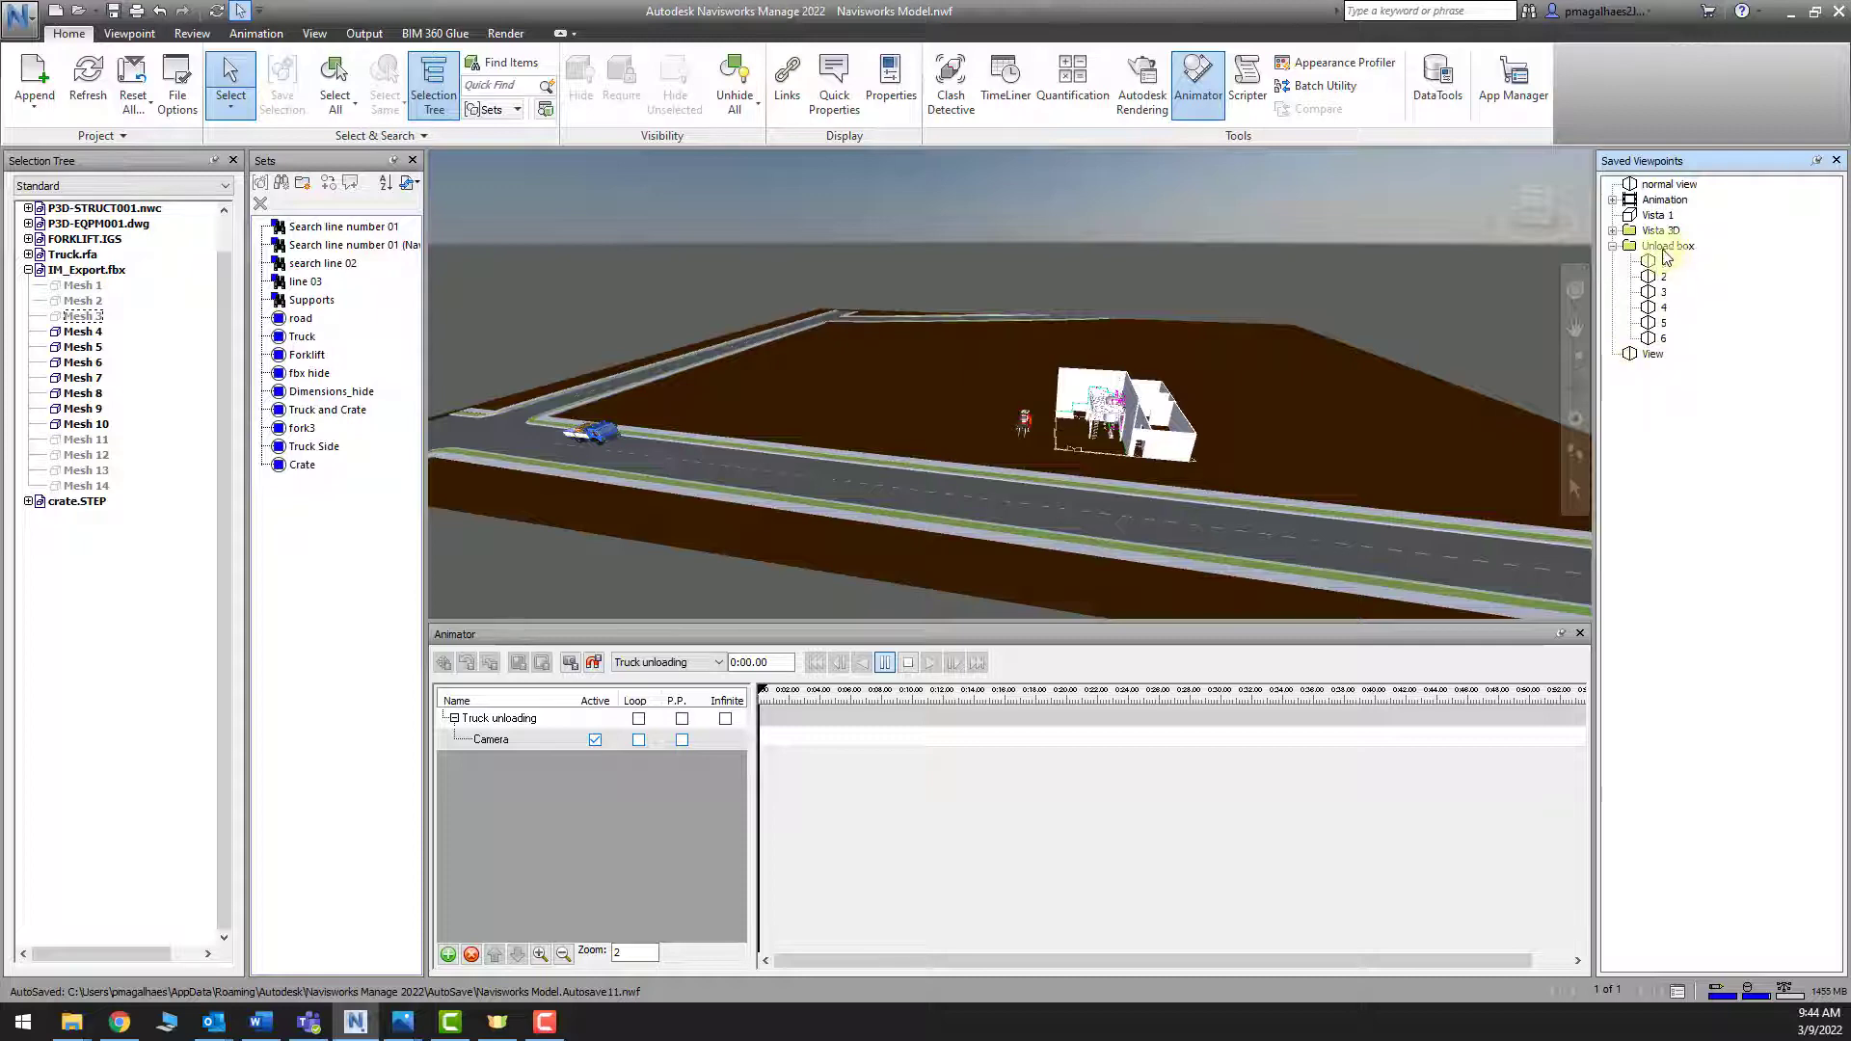
Go through saved viewpoints 1 to 6 in the Unload box folder and return to viewpoint 1
{"action": "left_click", "coordinate": [1656, 263]}
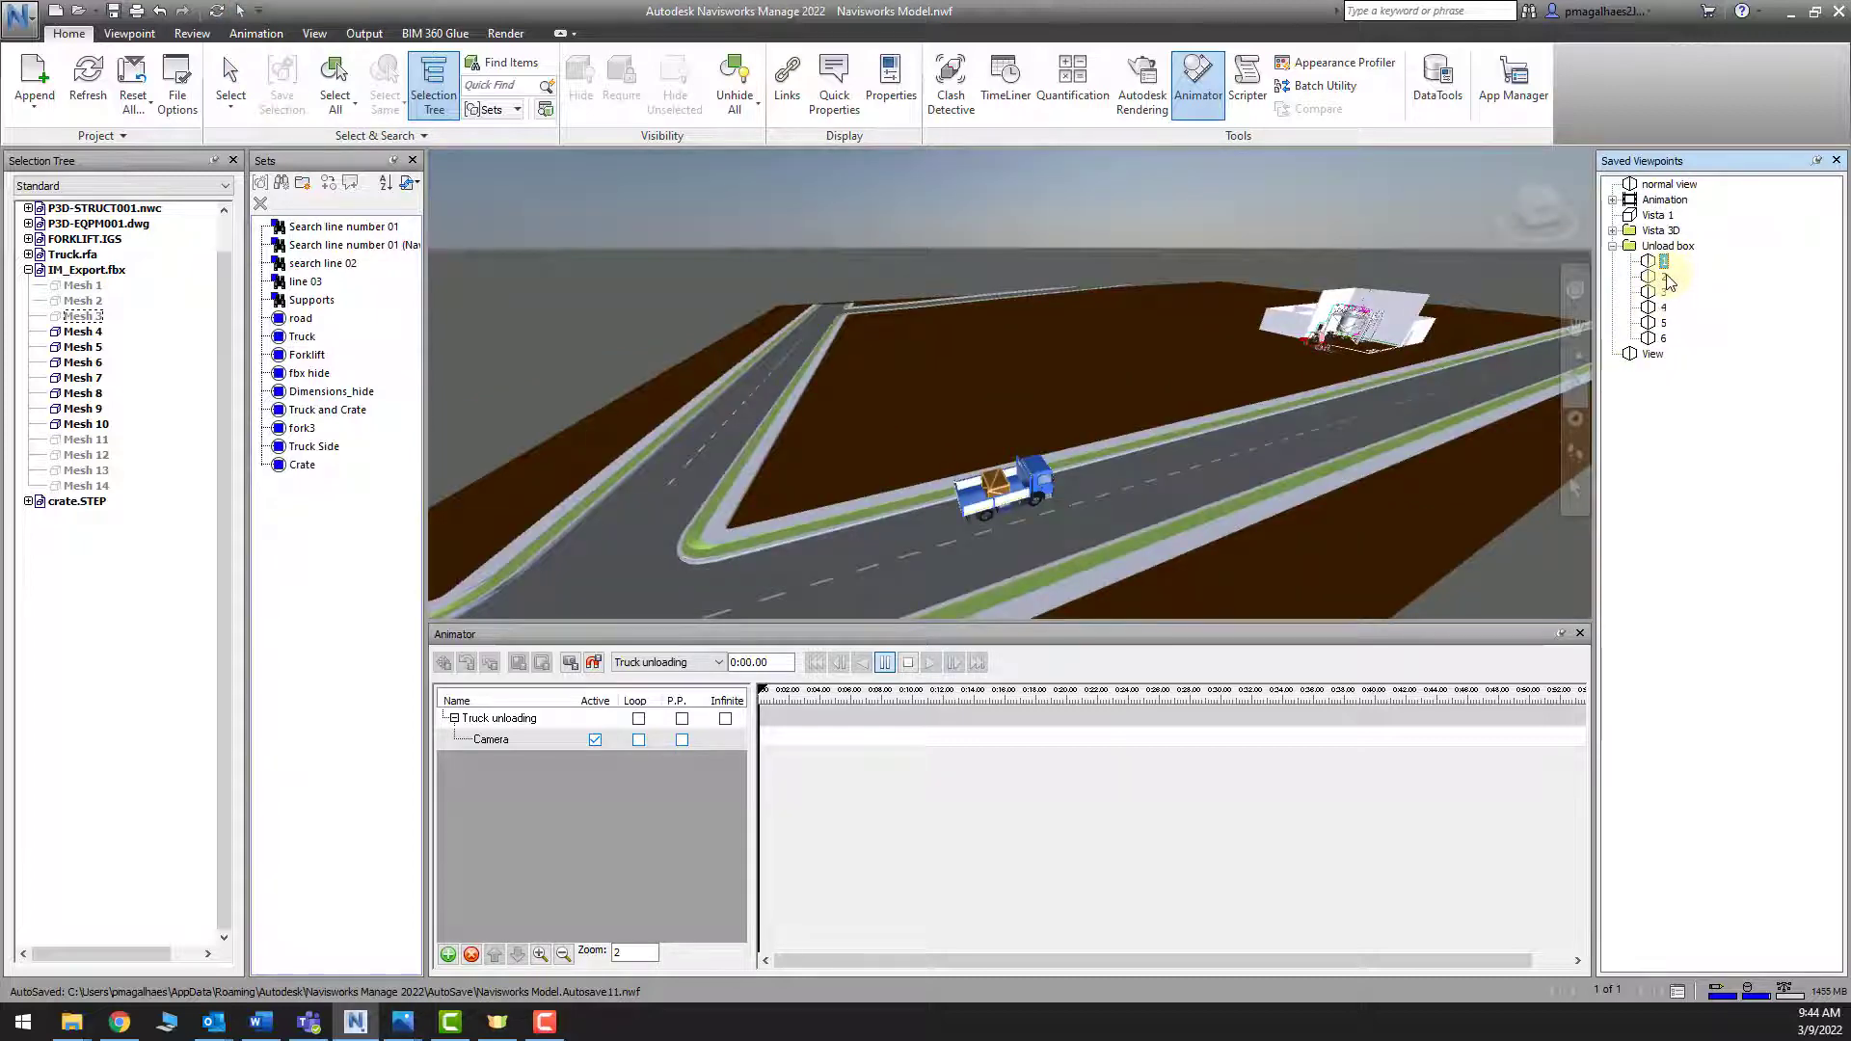
{"action": "left_click", "coordinate": [1662, 279]}
{"action": "left_click", "coordinate": [1662, 293]}
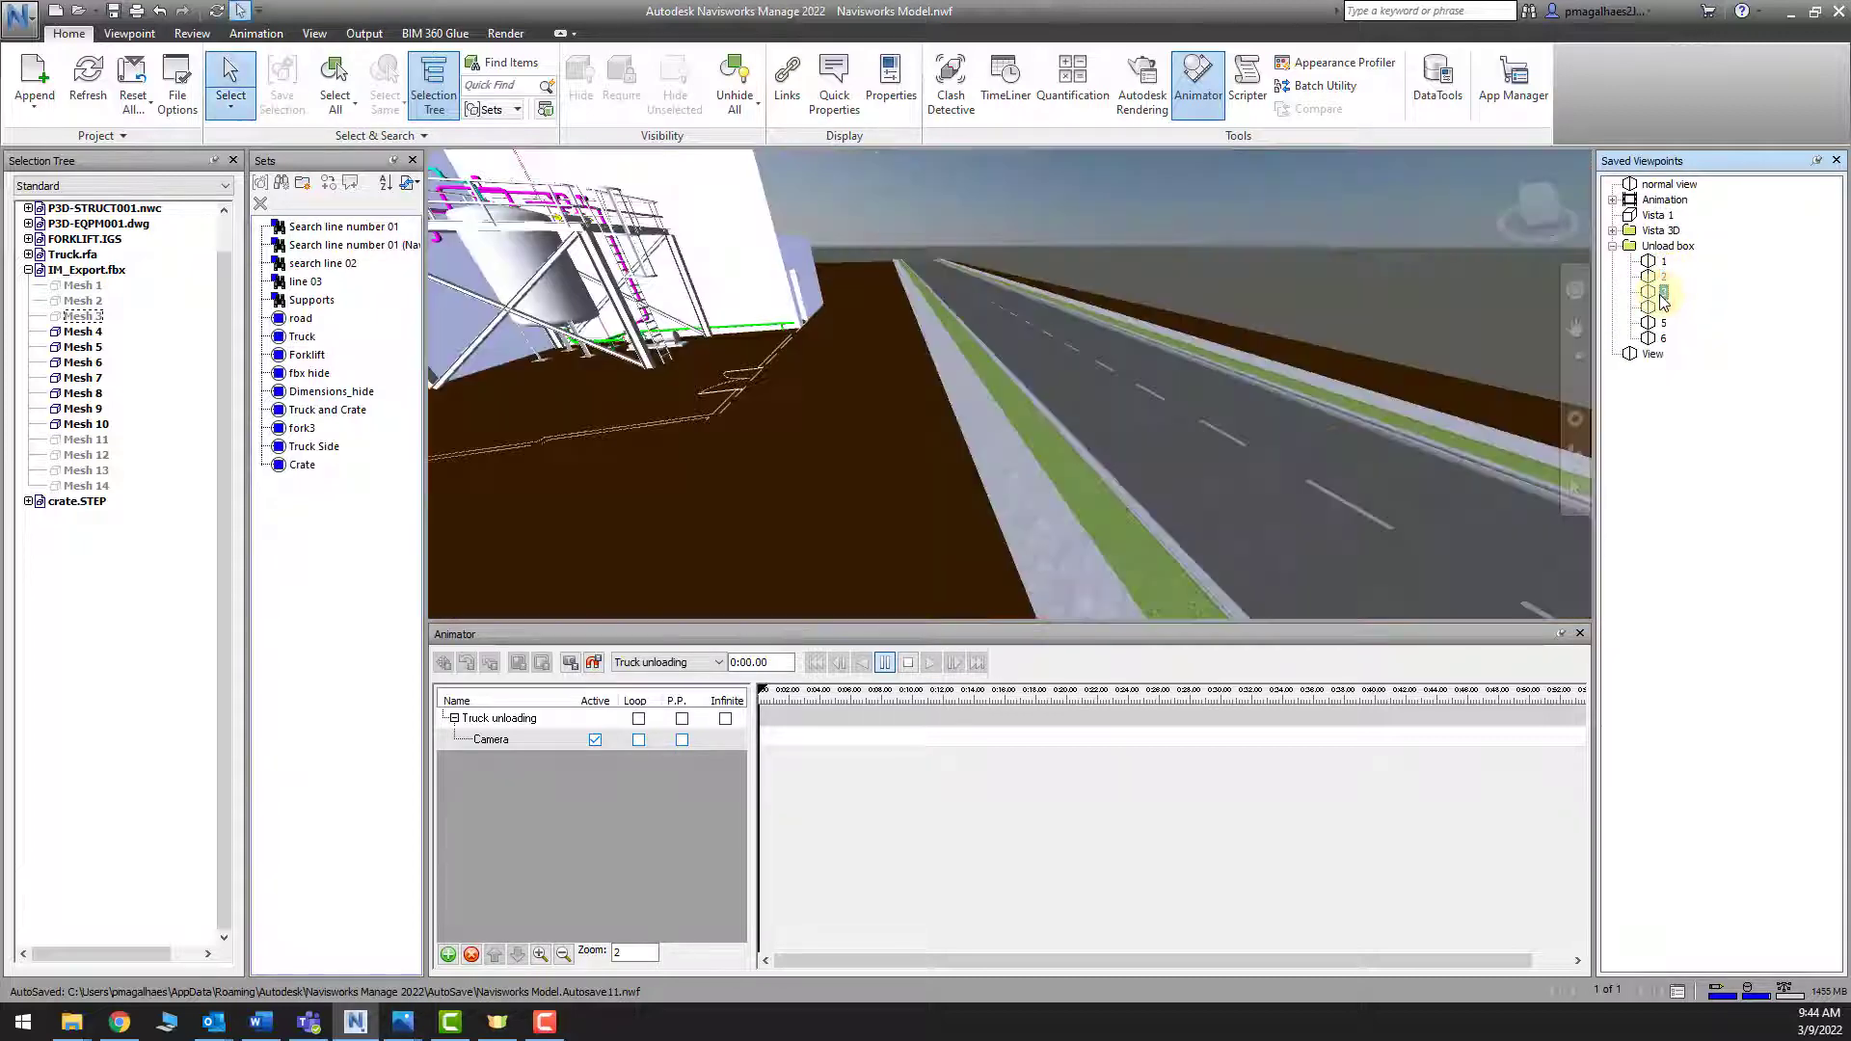
{"action": "left_click", "coordinate": [1662, 309]}
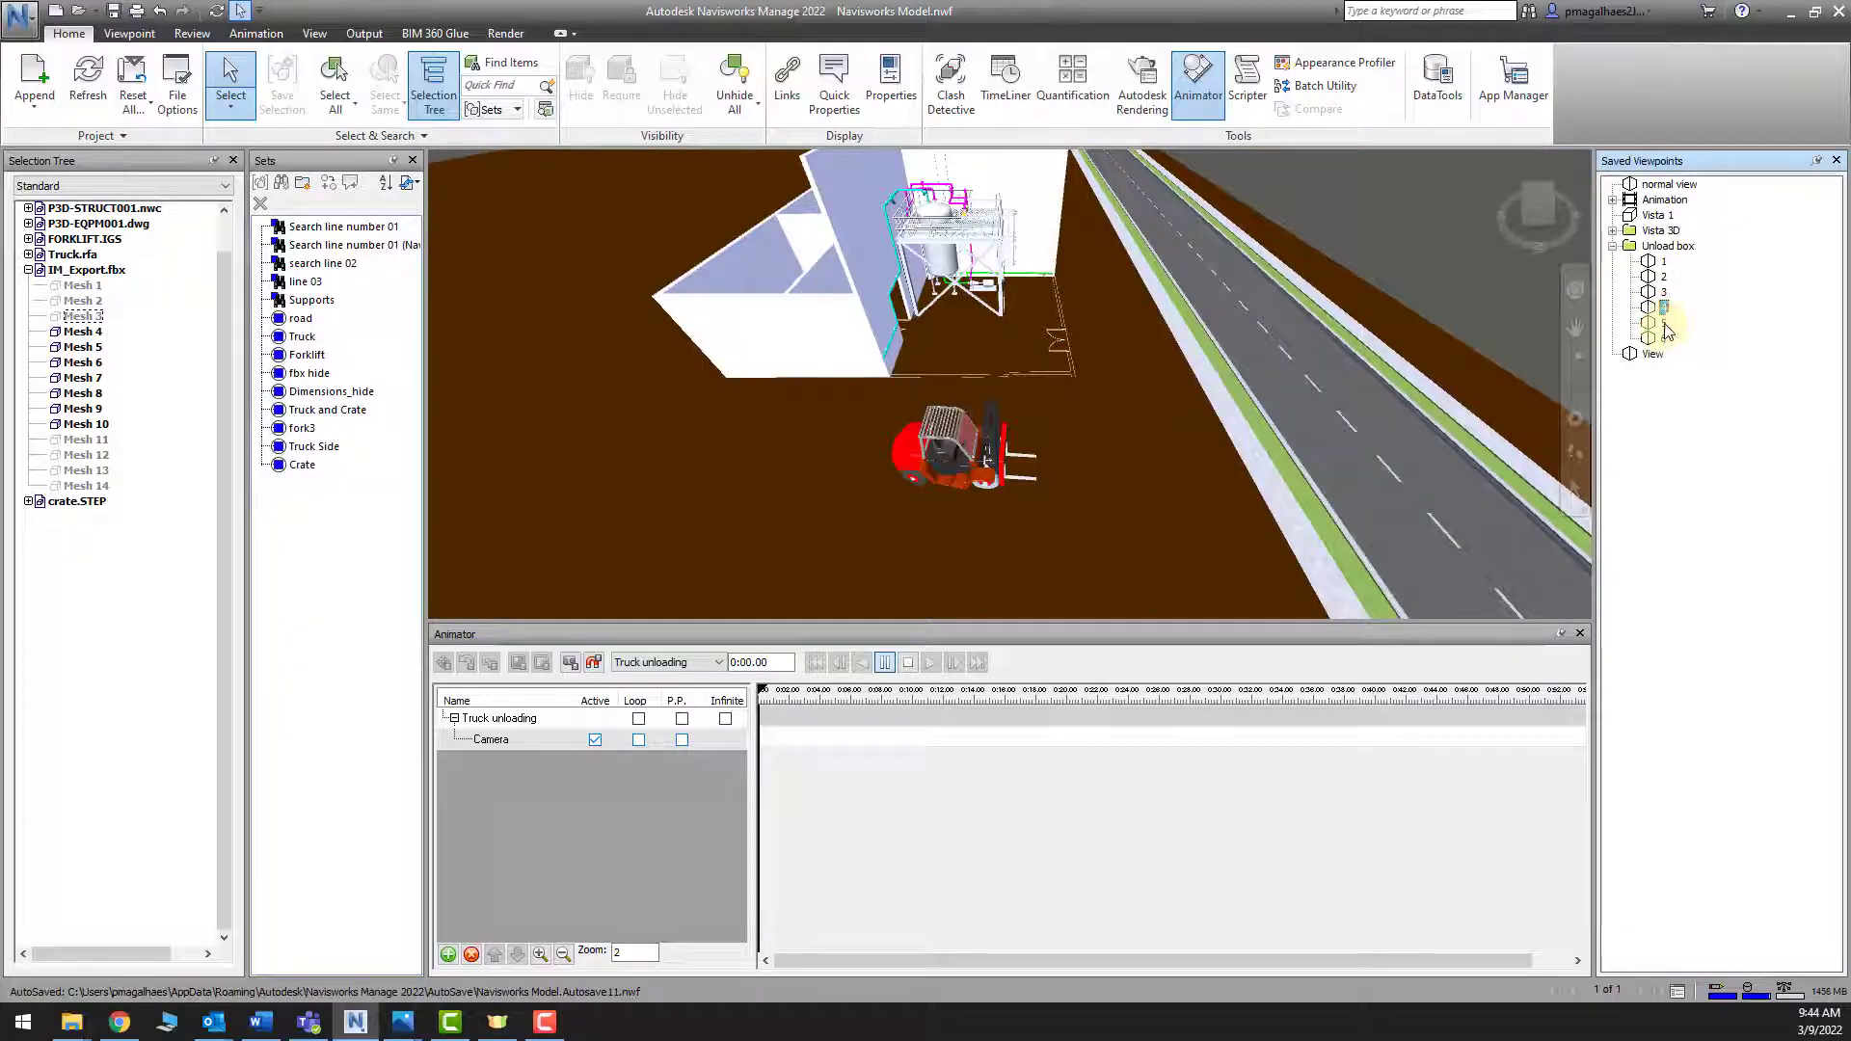
{"action": "left_click", "coordinate": [1663, 324]}
{"action": "left_click", "coordinate": [1663, 339]}
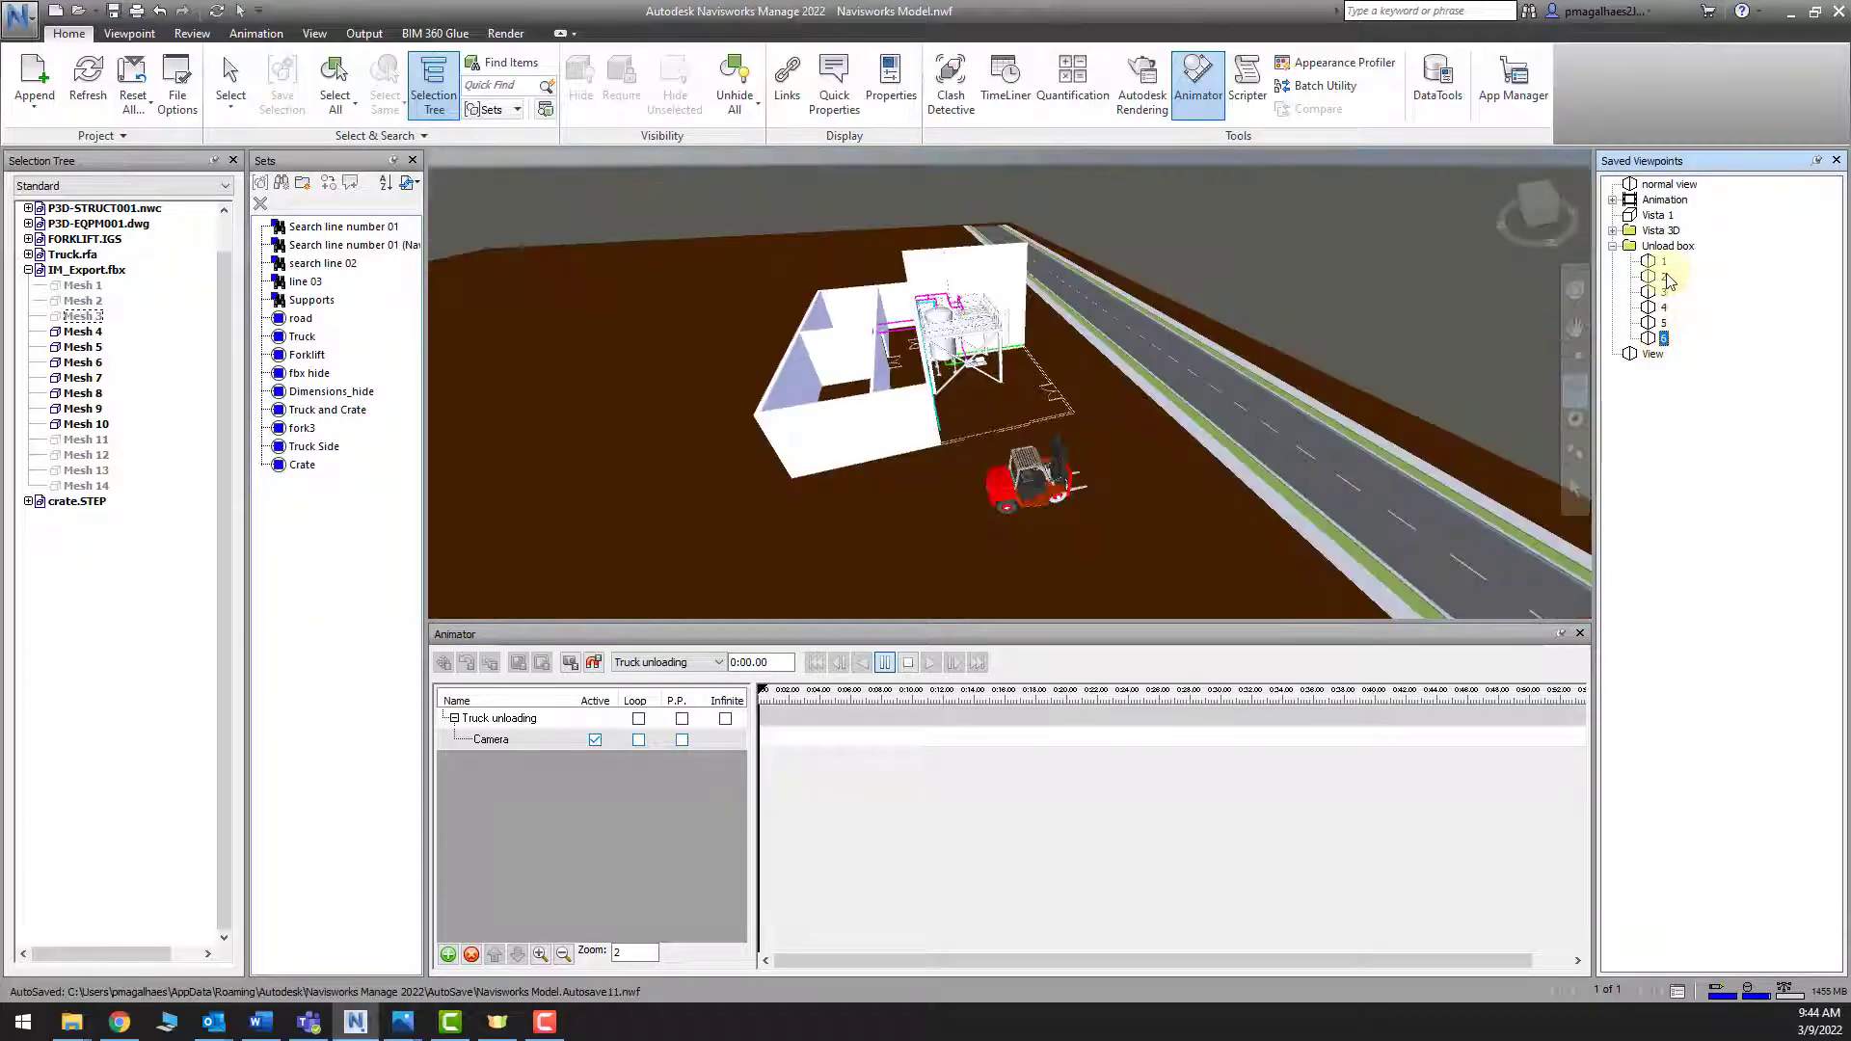
{"action": "left_click", "coordinate": [1663, 261]}
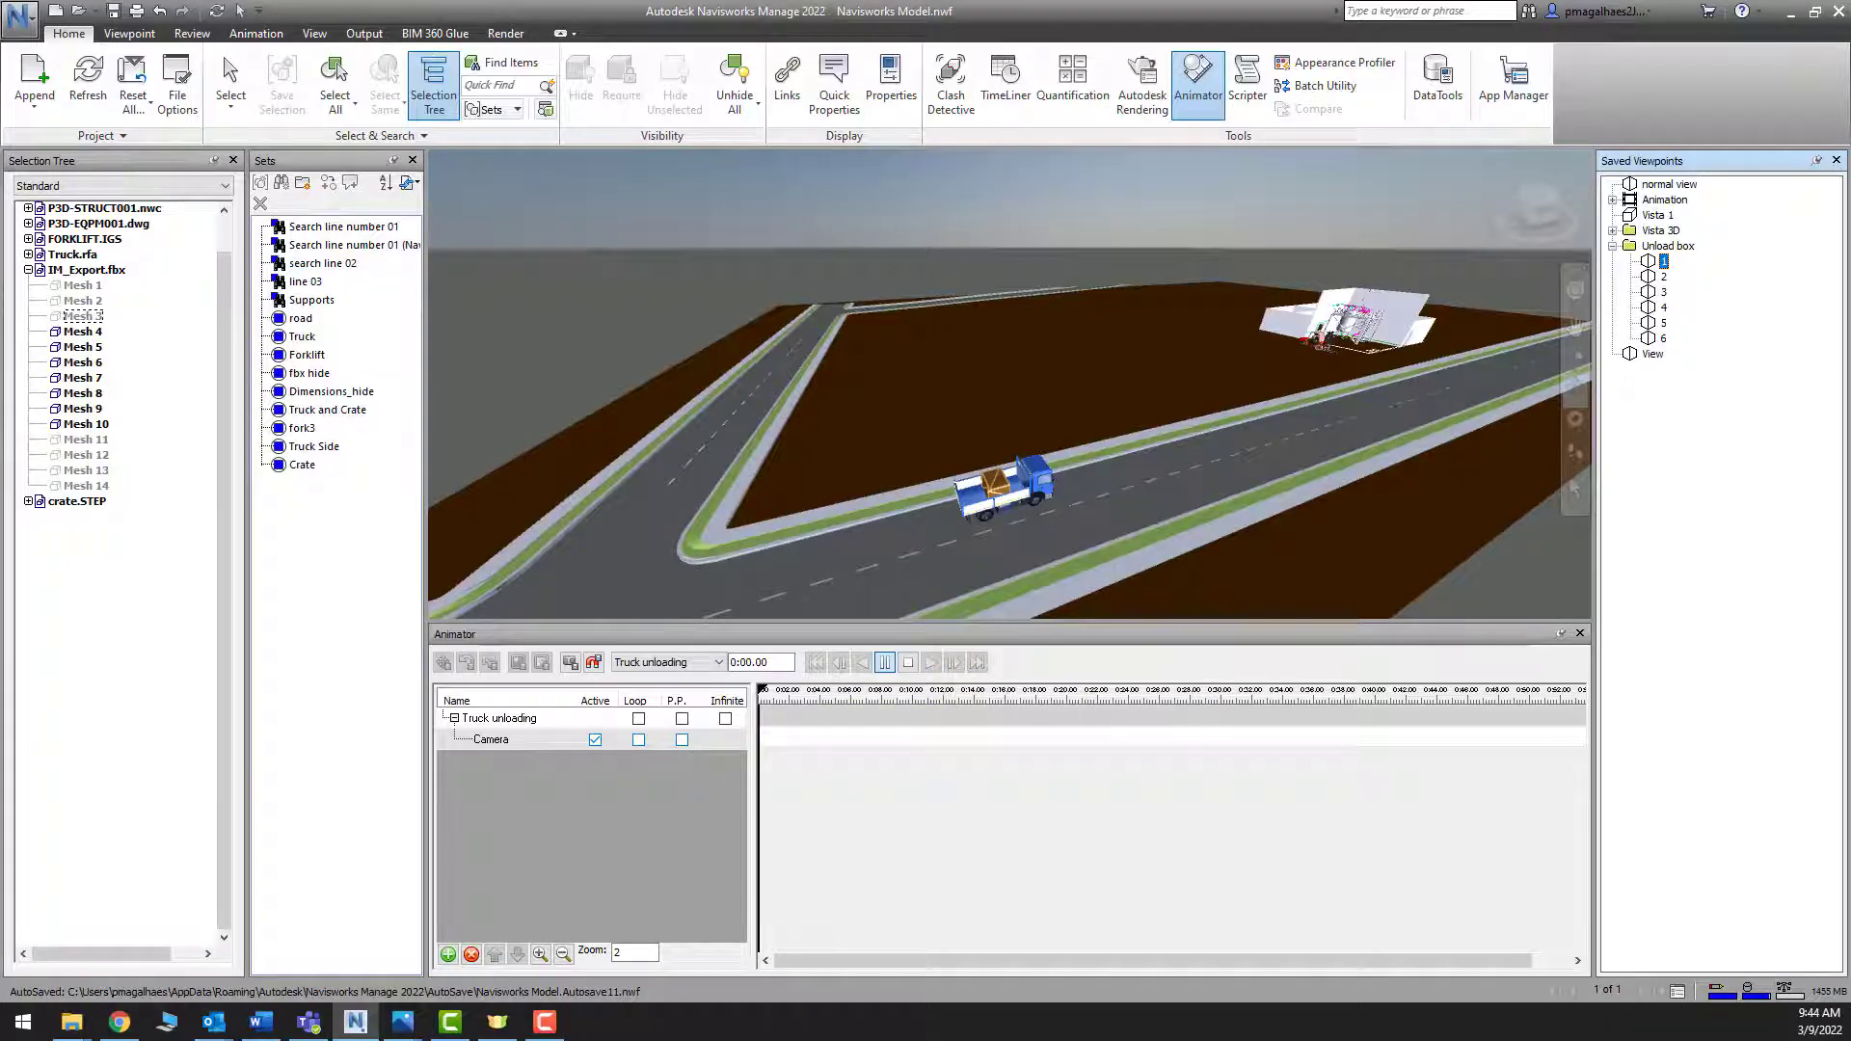
{"action": "key", "text": "alt+Tab"}
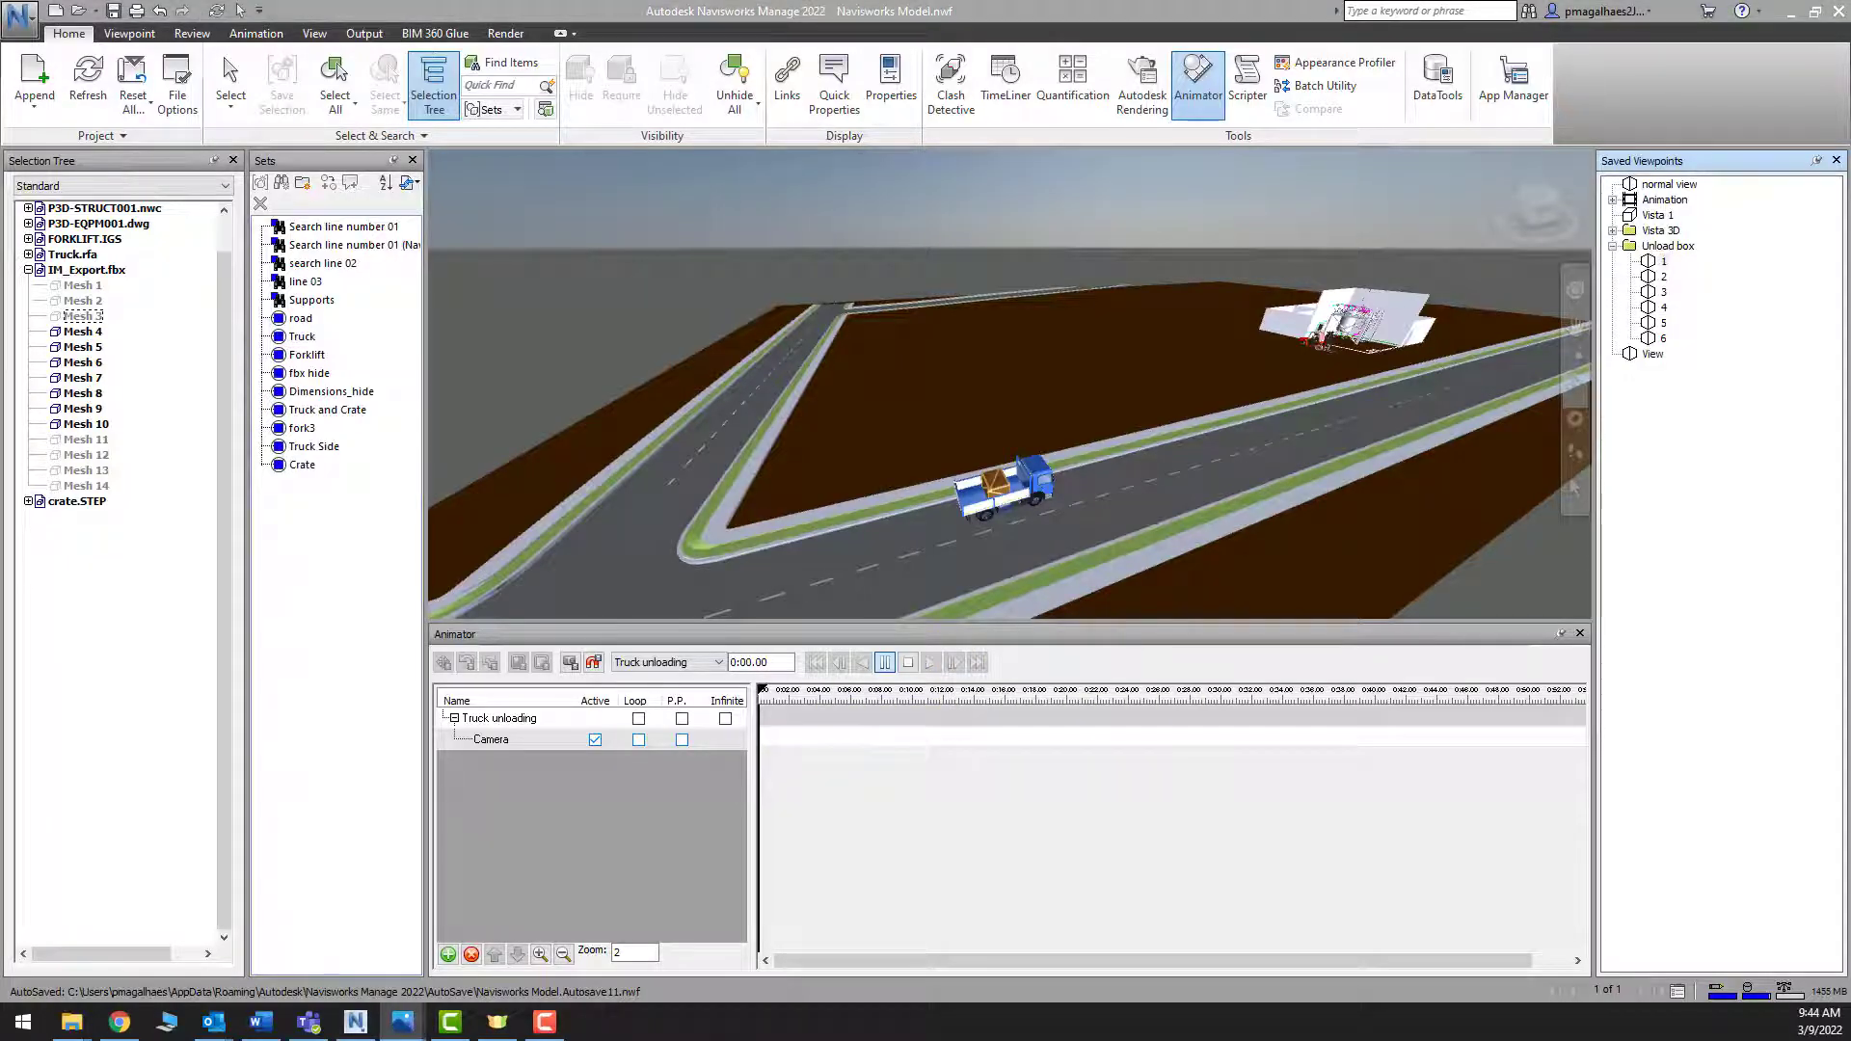
{"action": "left_click", "coordinate": [565, 779]}
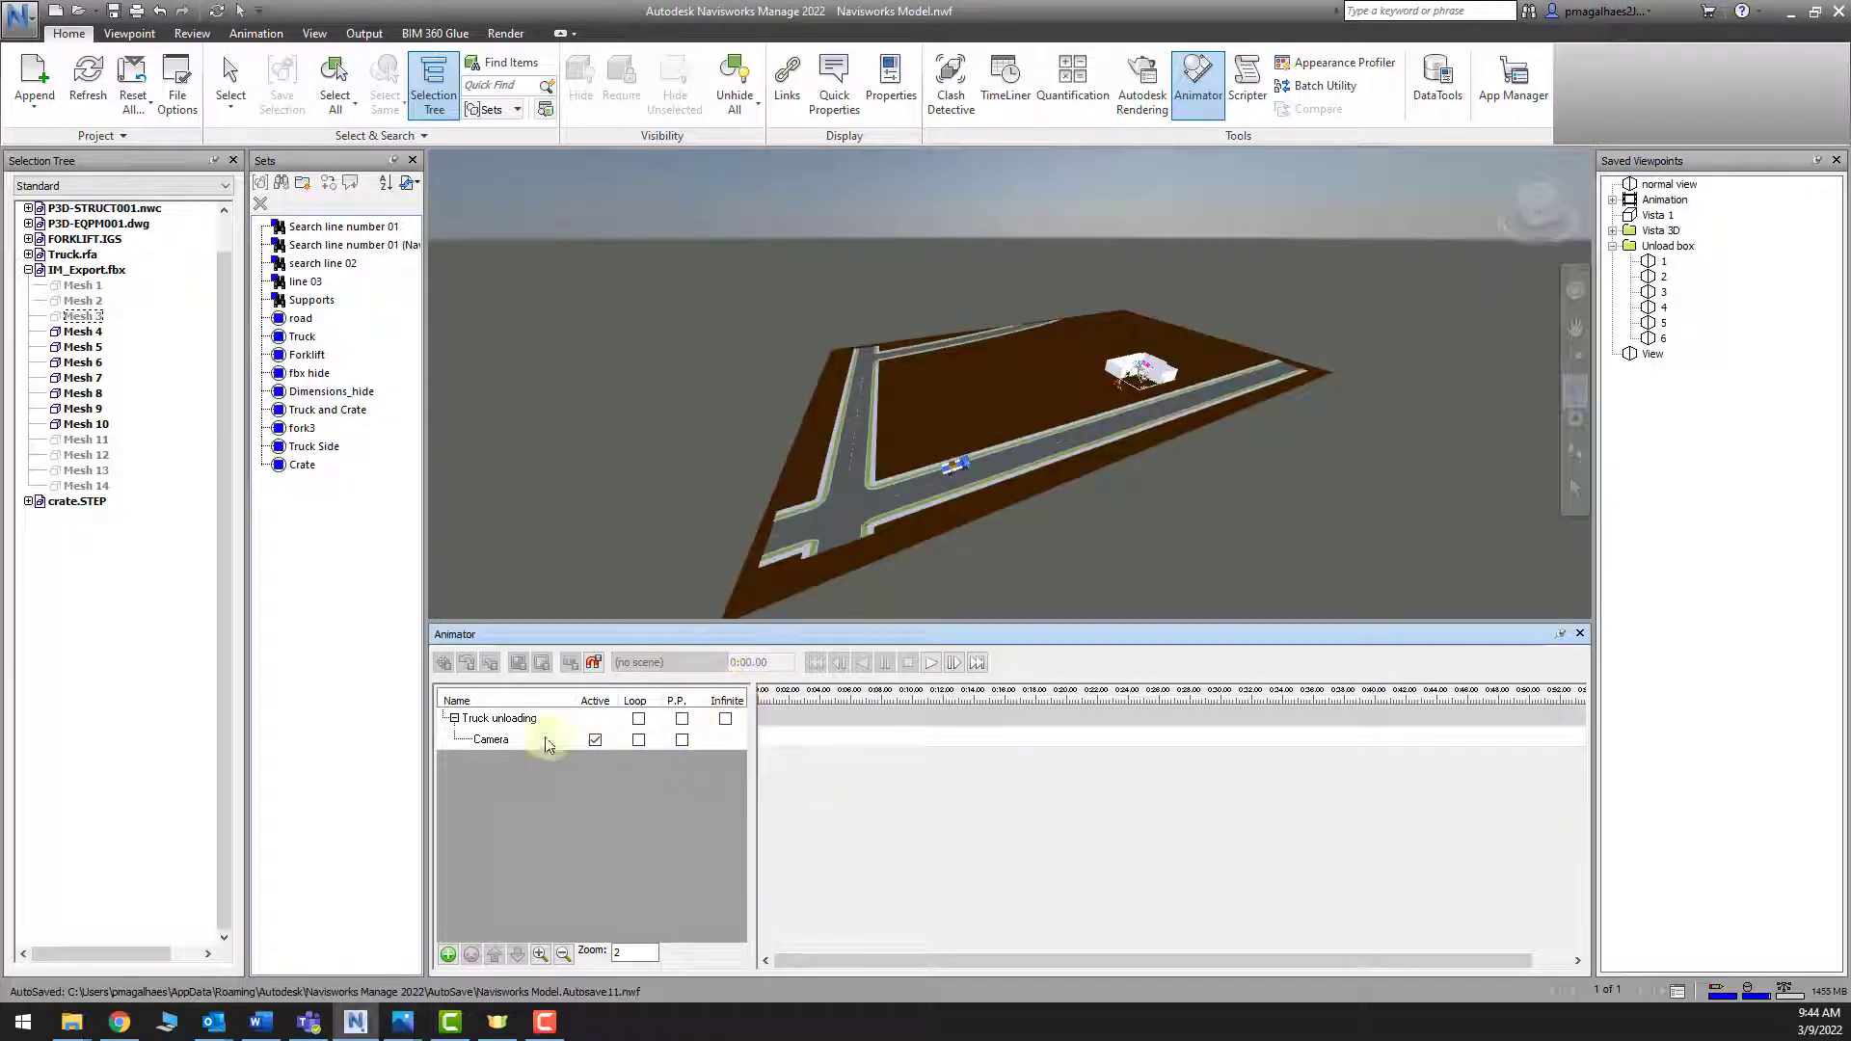
Capture a keyframe for the Truck unloading camera at 0:09.00 using saved viewpoint 2
{"action": "left_click", "coordinate": [547, 740]}
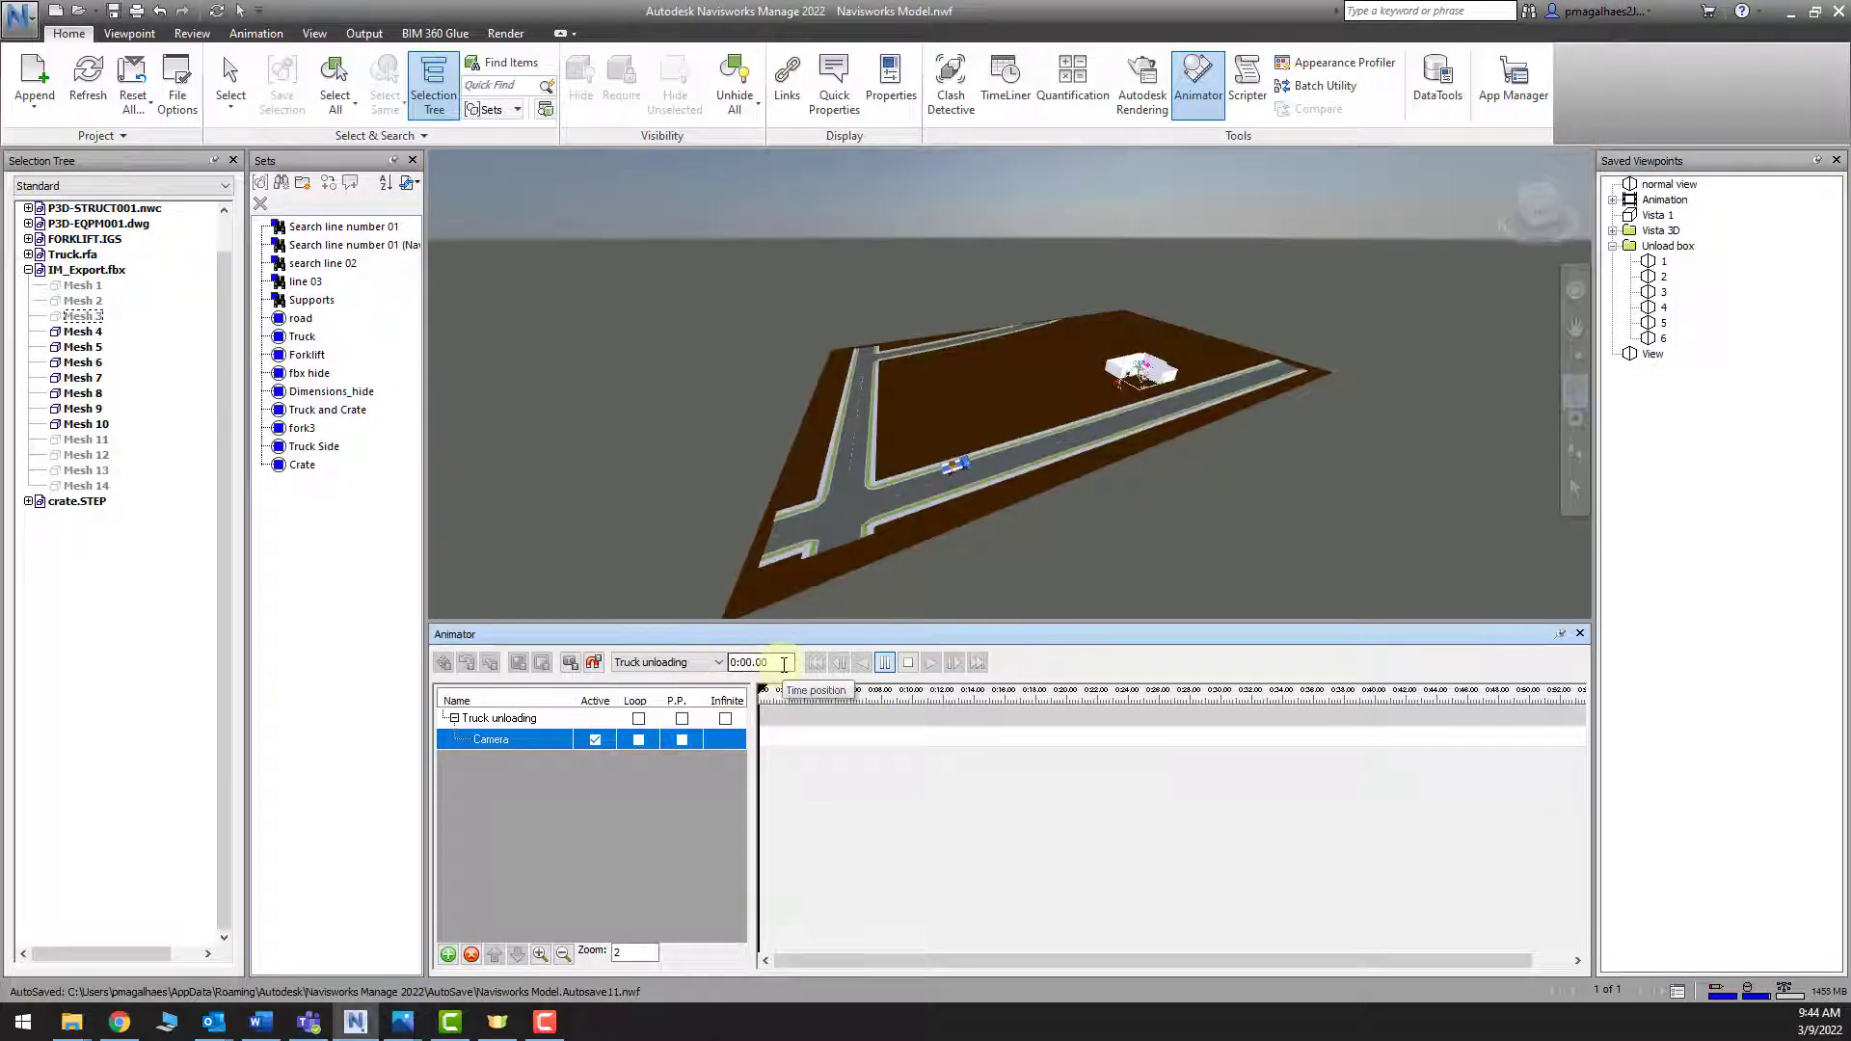
{"action": "left_click", "coordinate": [772, 663]}
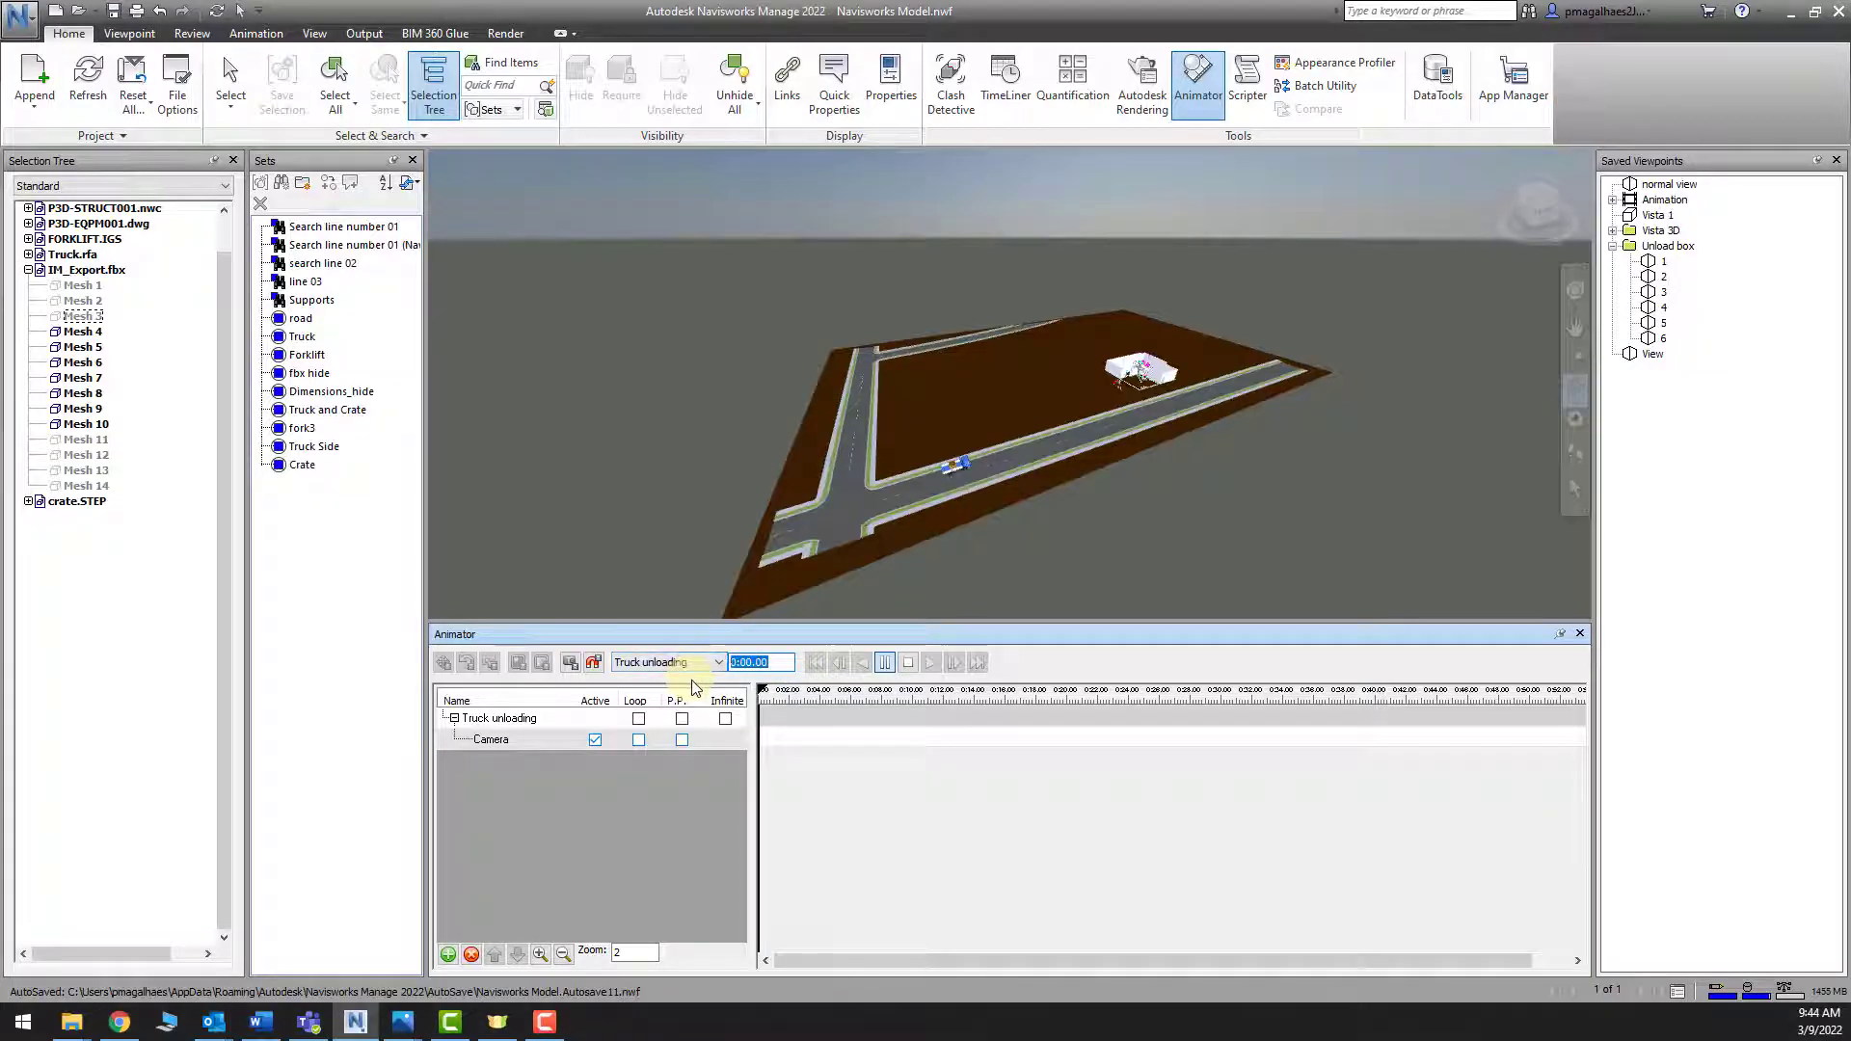
{"action": "key", "text": "Return"}
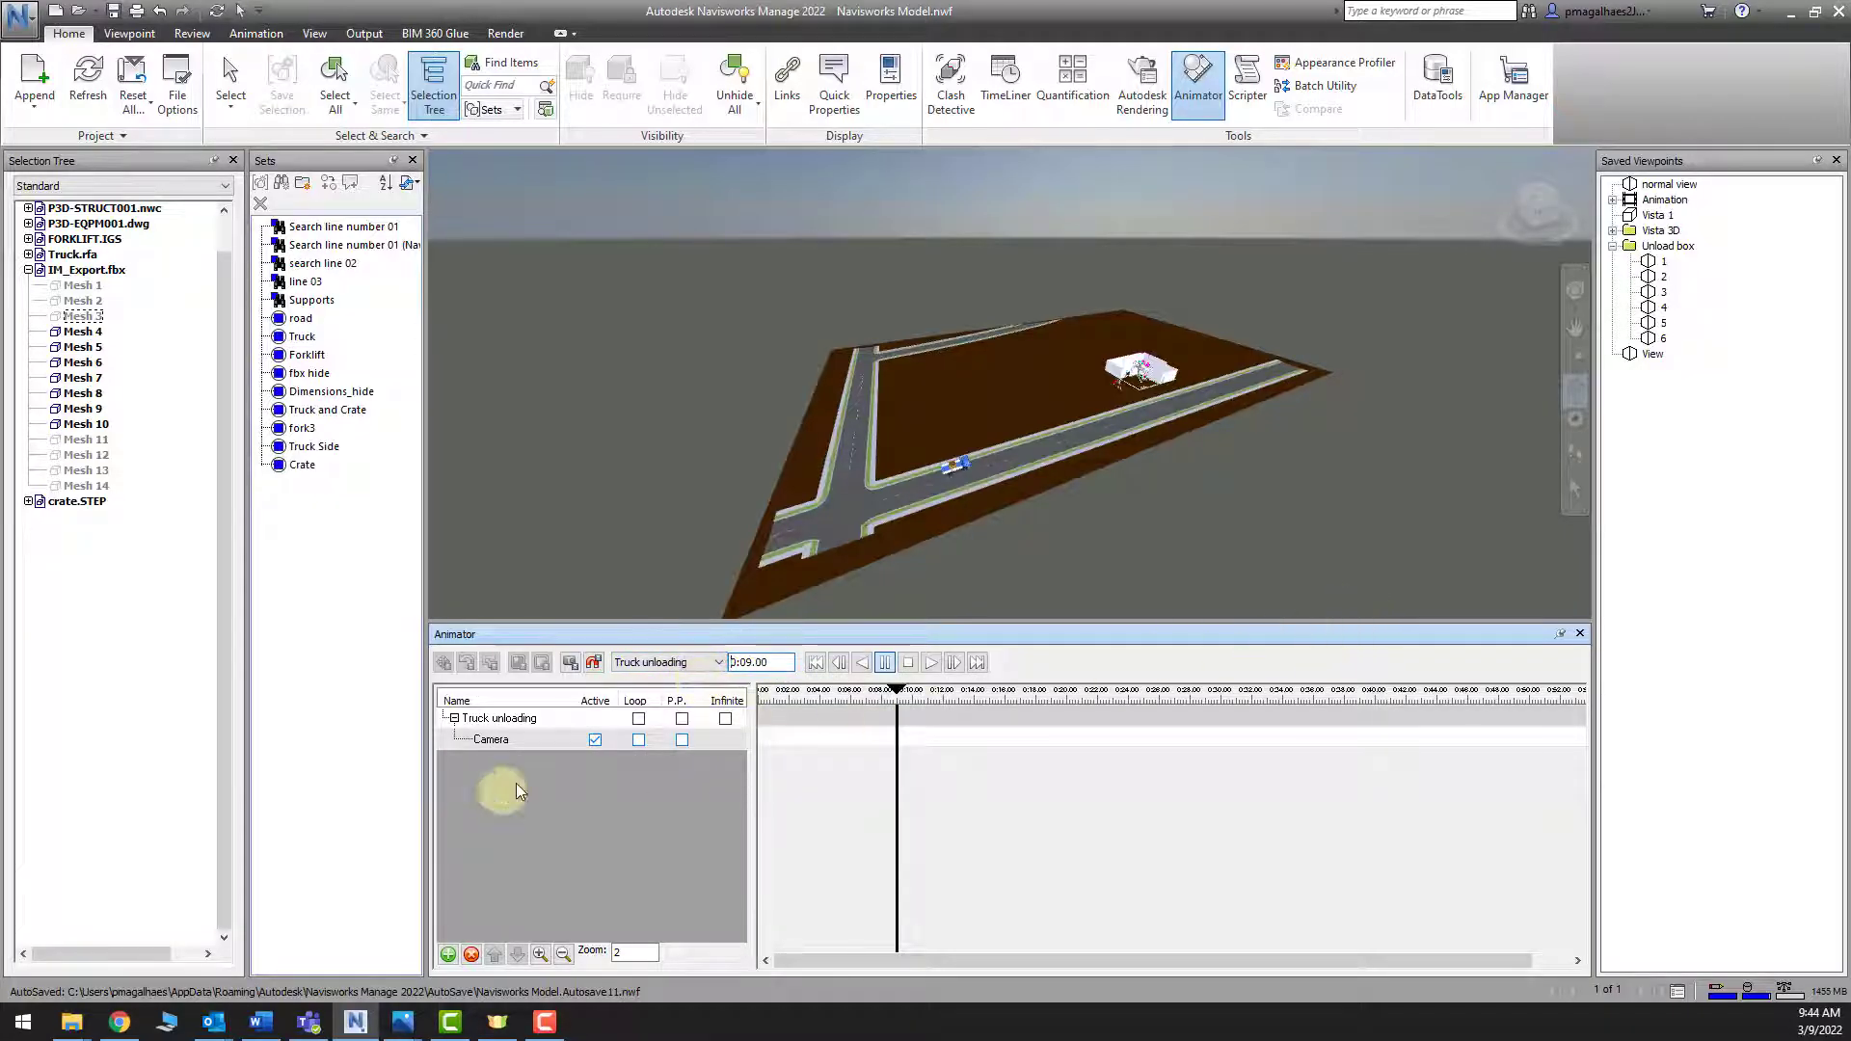
{"action": "left_click", "coordinate": [1663, 276]}
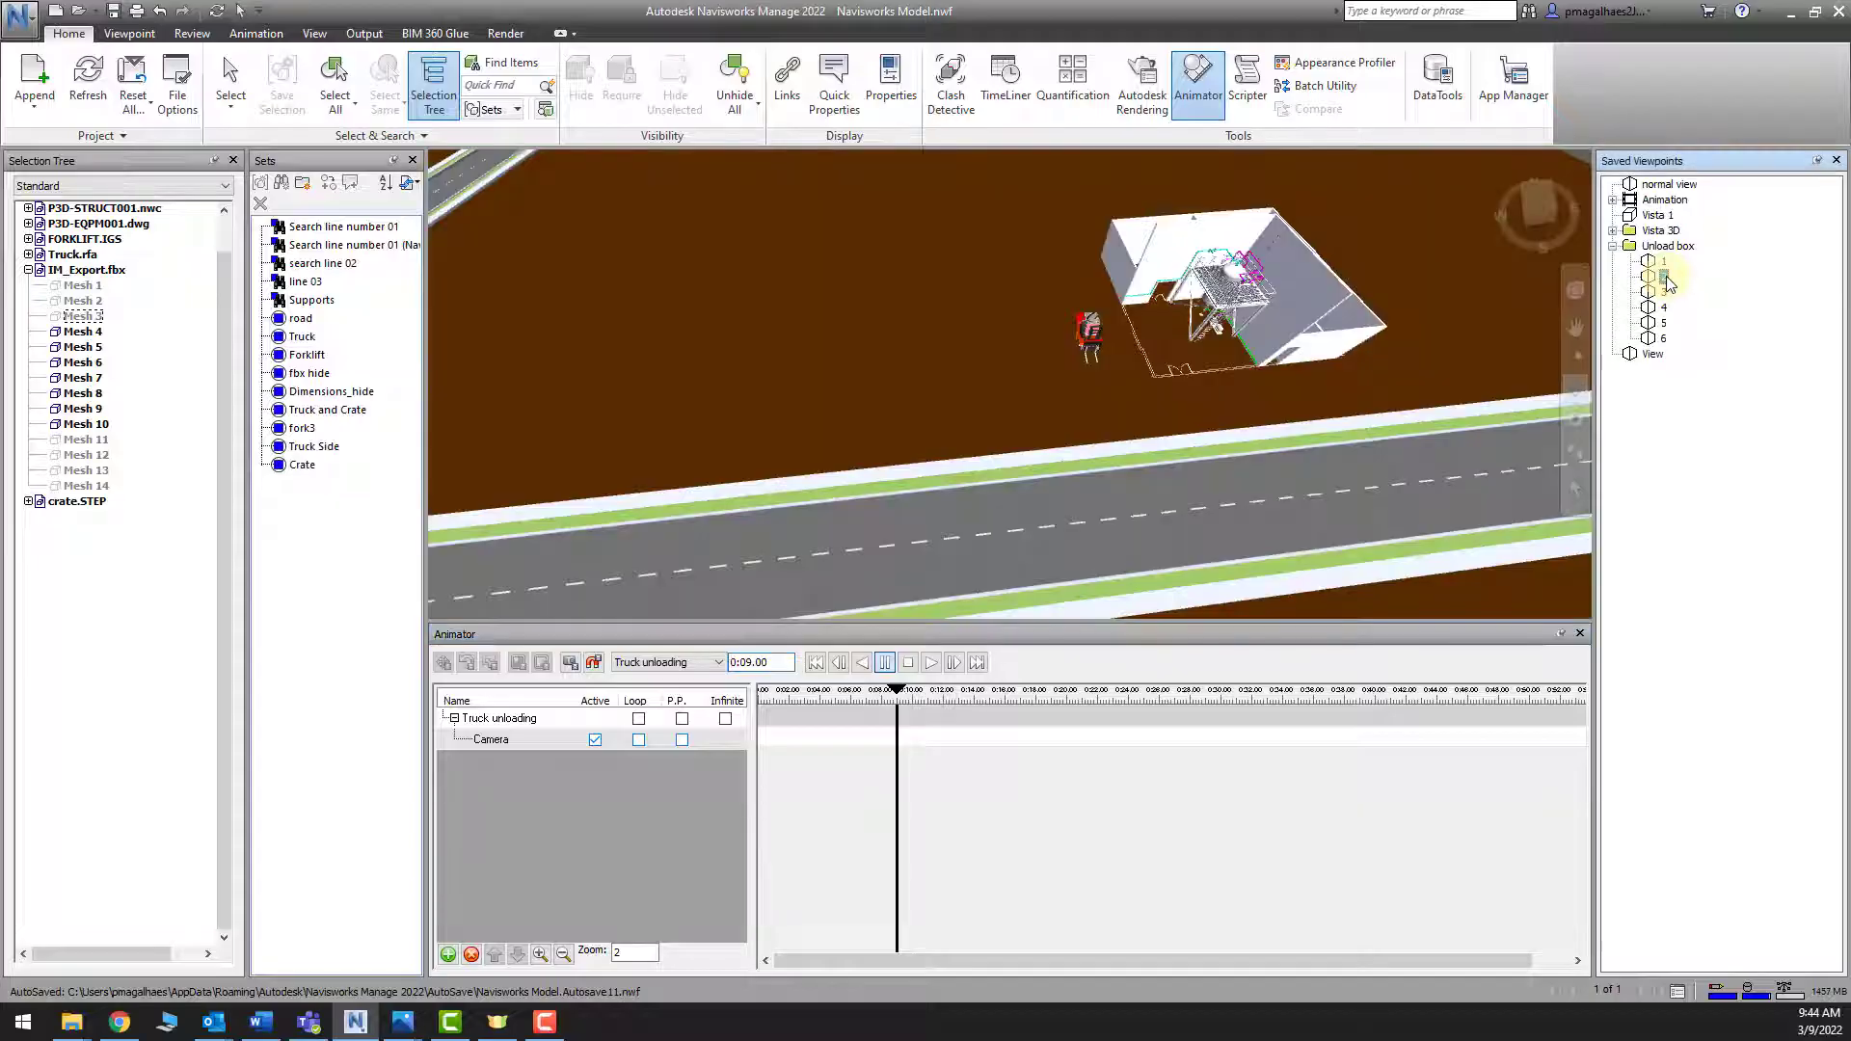
{"action": "left_click", "coordinate": [1664, 261]}
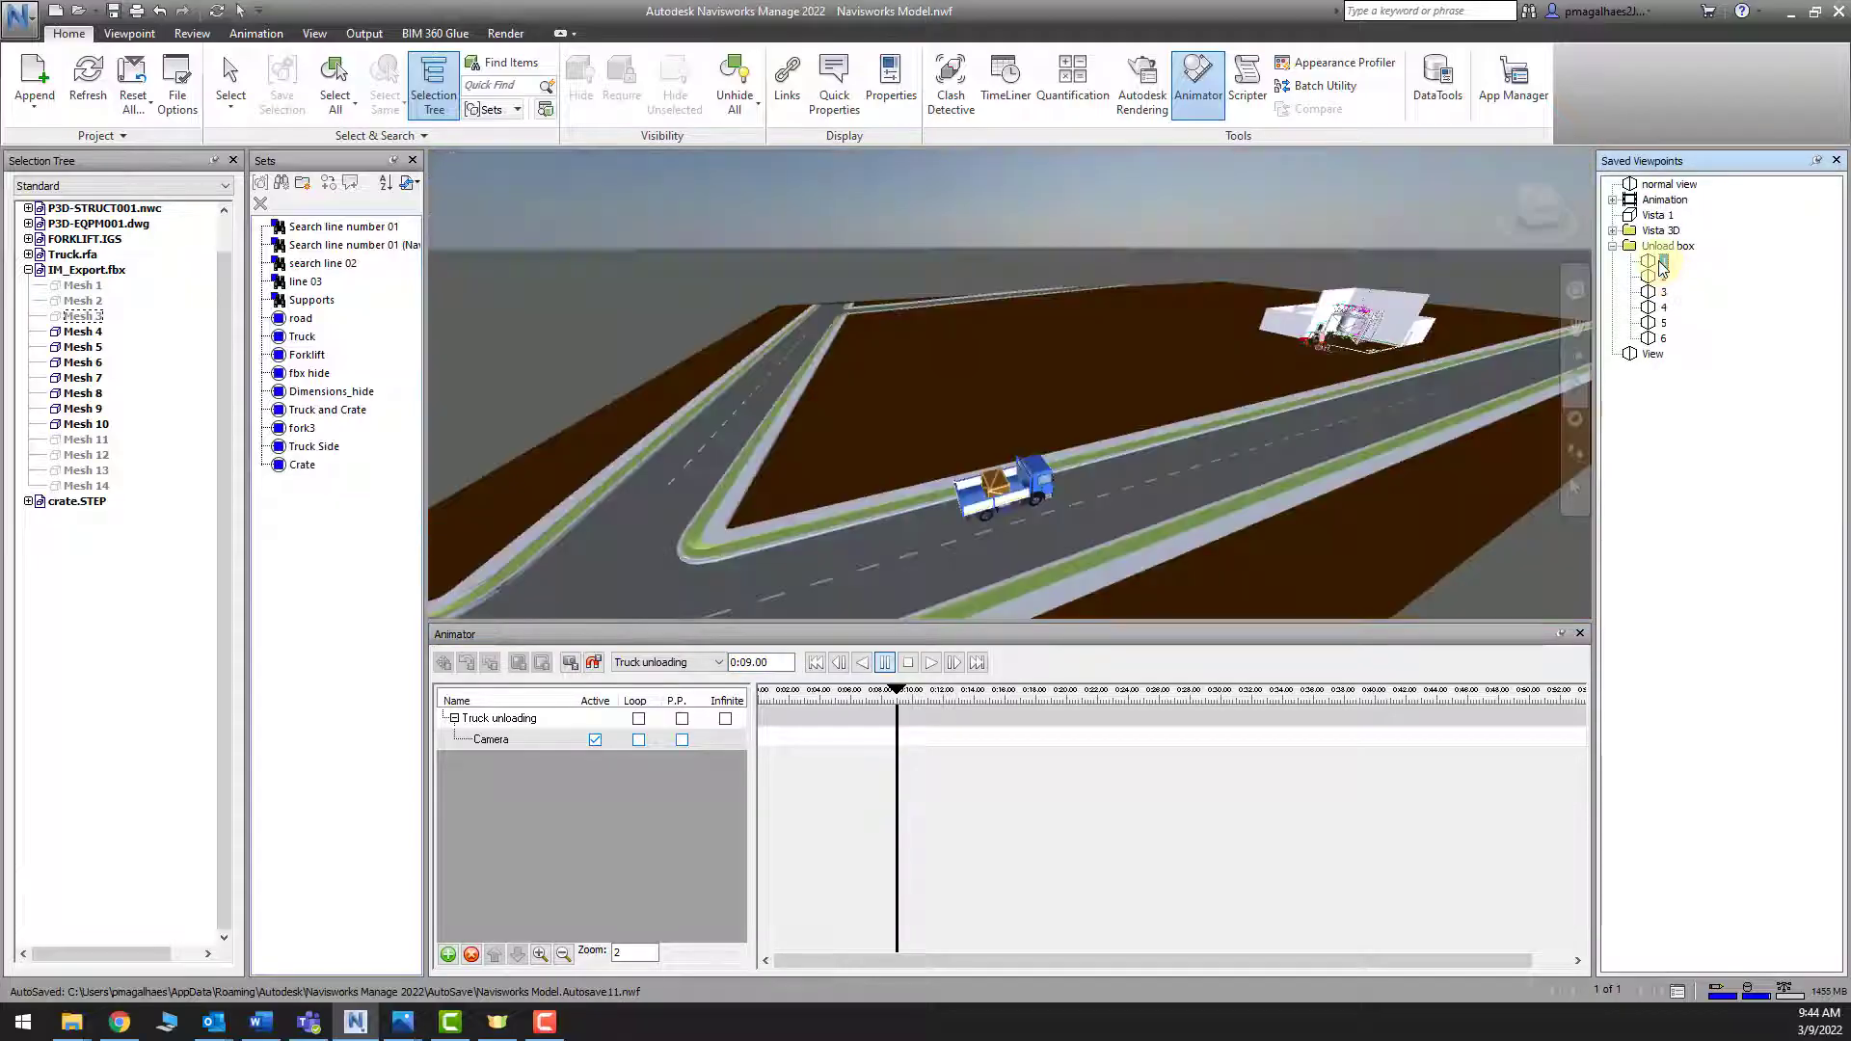
{"action": "left_click", "coordinate": [1663, 277]}
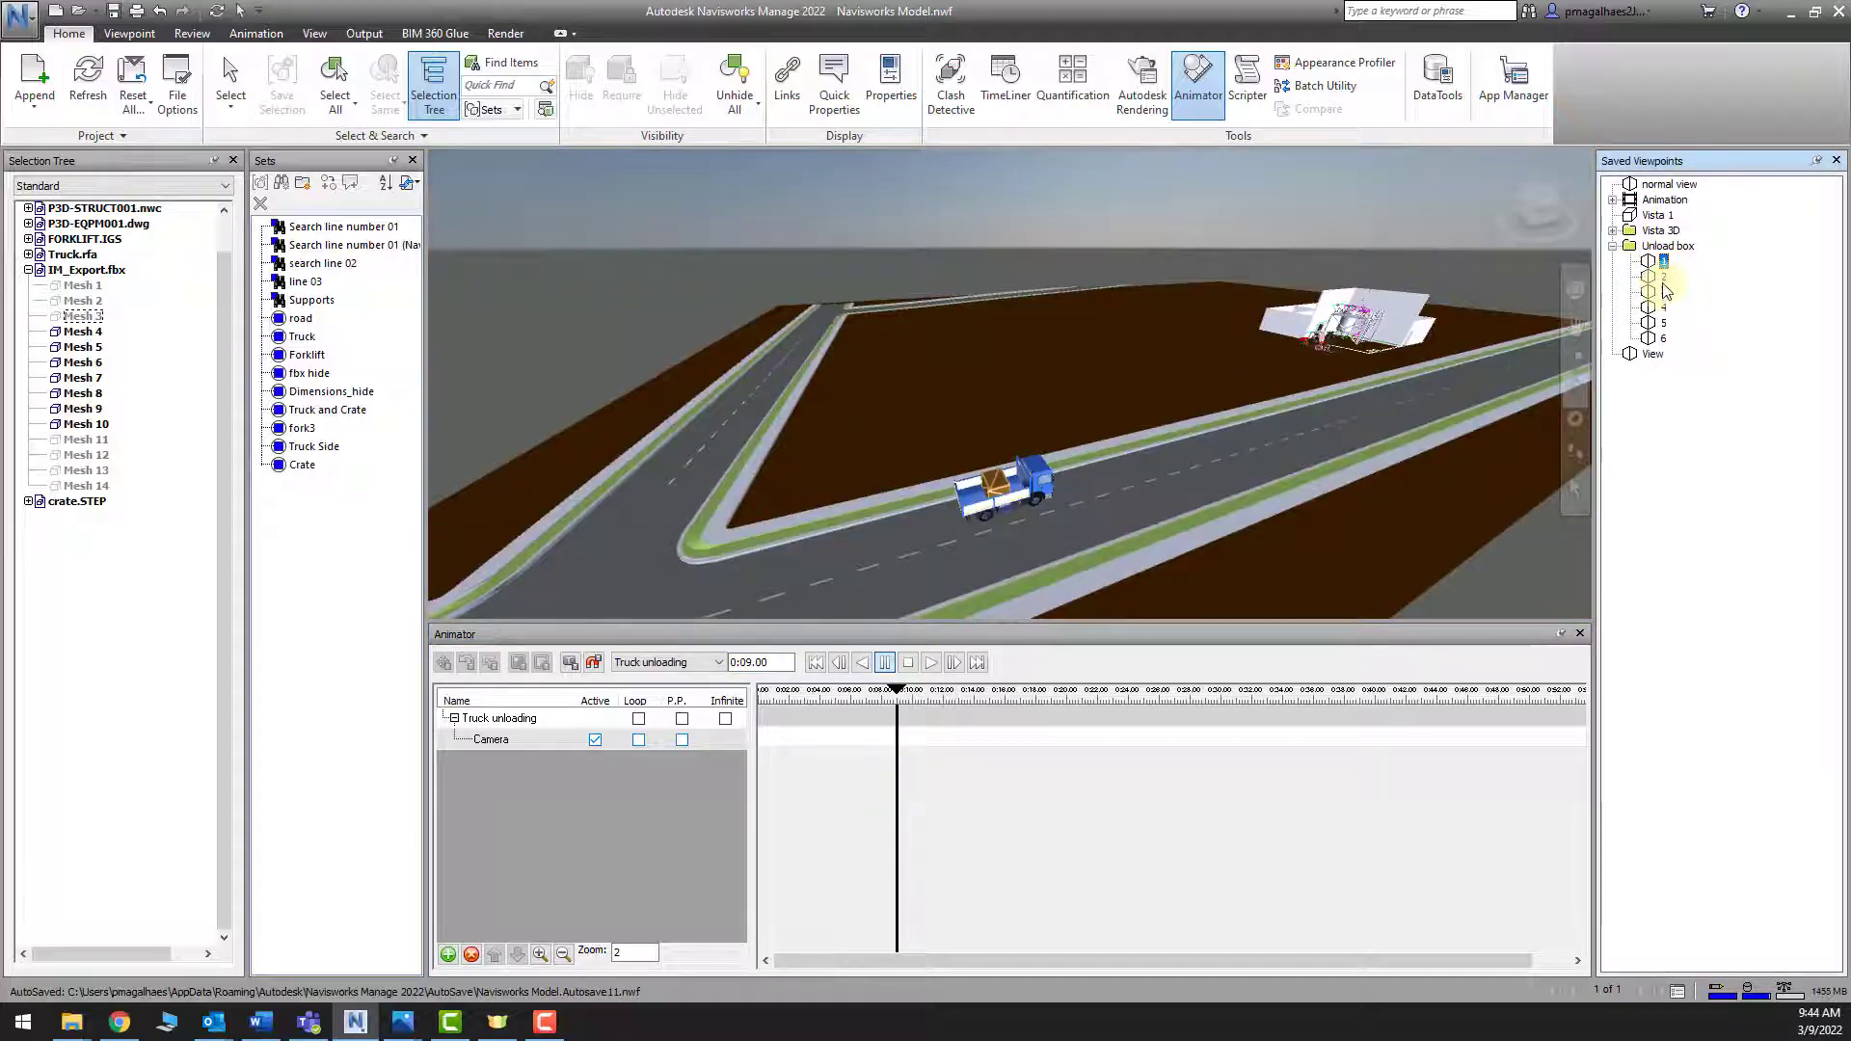
{"action": "left_click", "coordinate": [570, 663]}
Capture the camera's starting keyframe at 0:00.00 using saved viewpoint 1
{"action": "left_click_drag", "start_coordinate": [896, 699], "coordinate": [759, 696]}
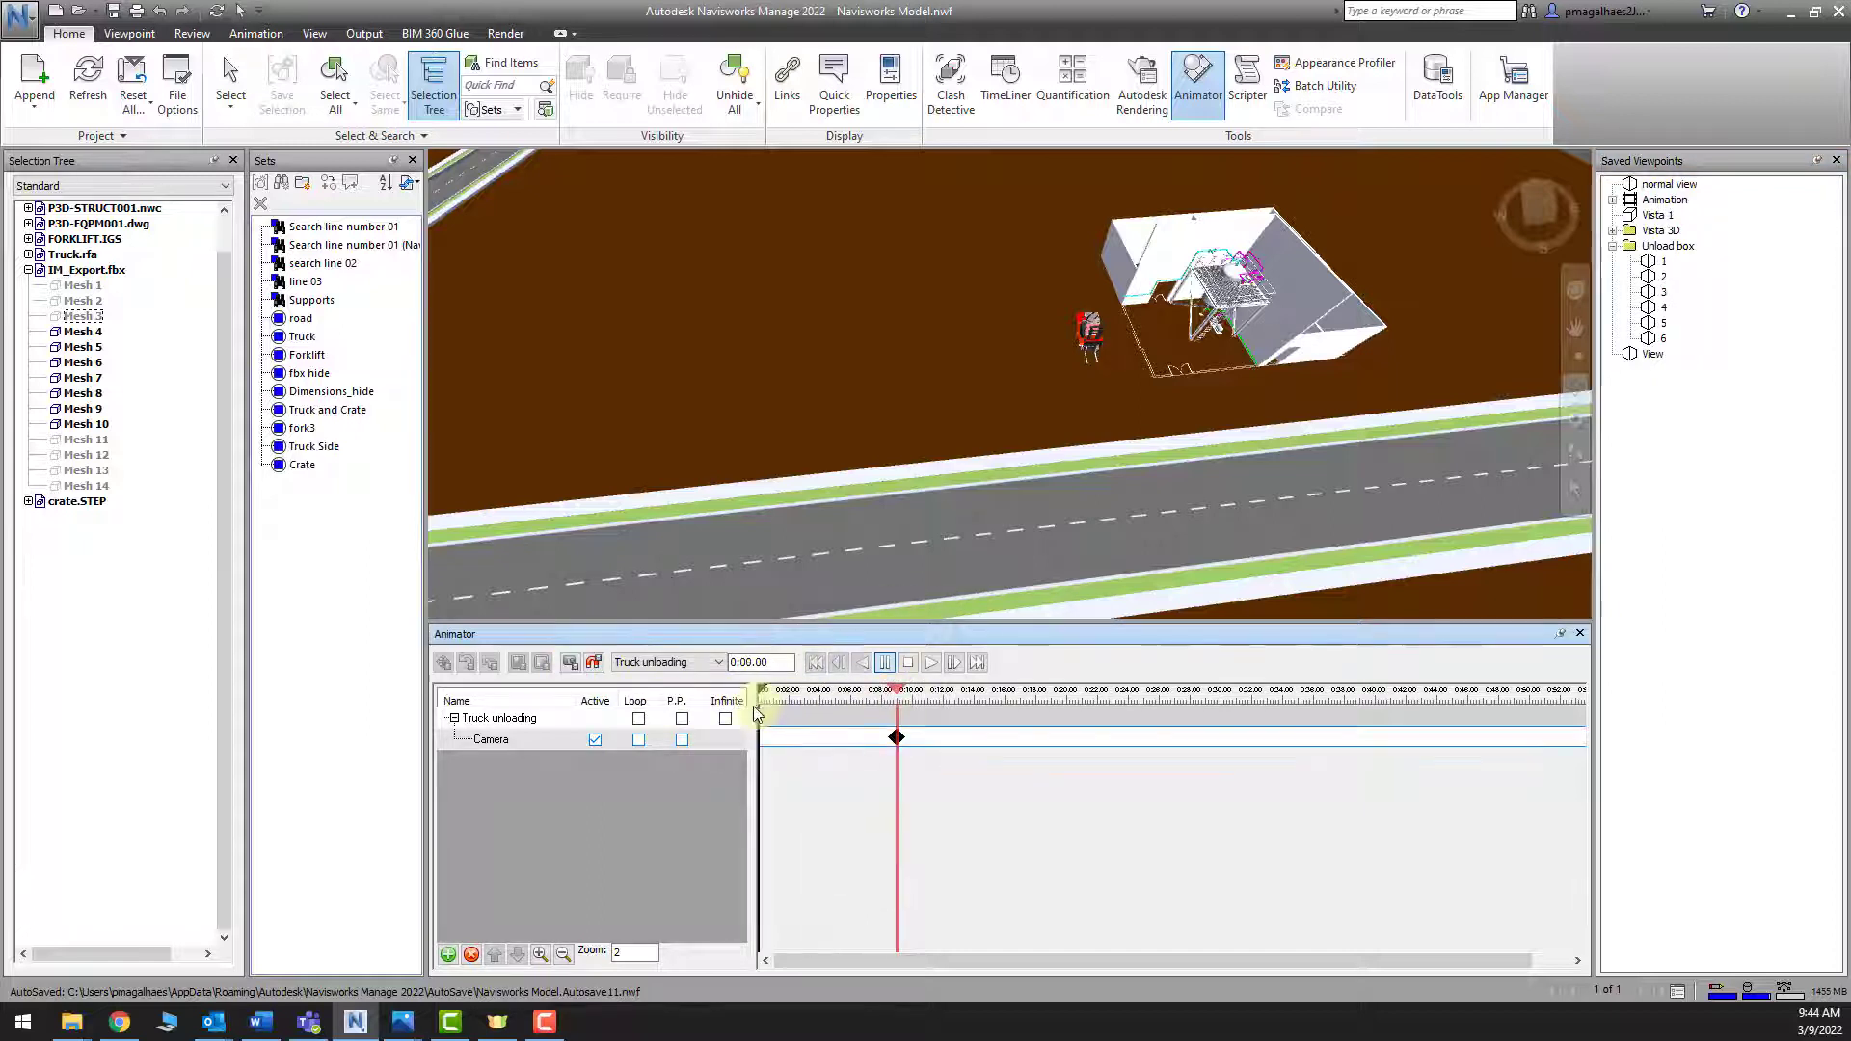
{"action": "left_click", "coordinate": [1664, 261]}
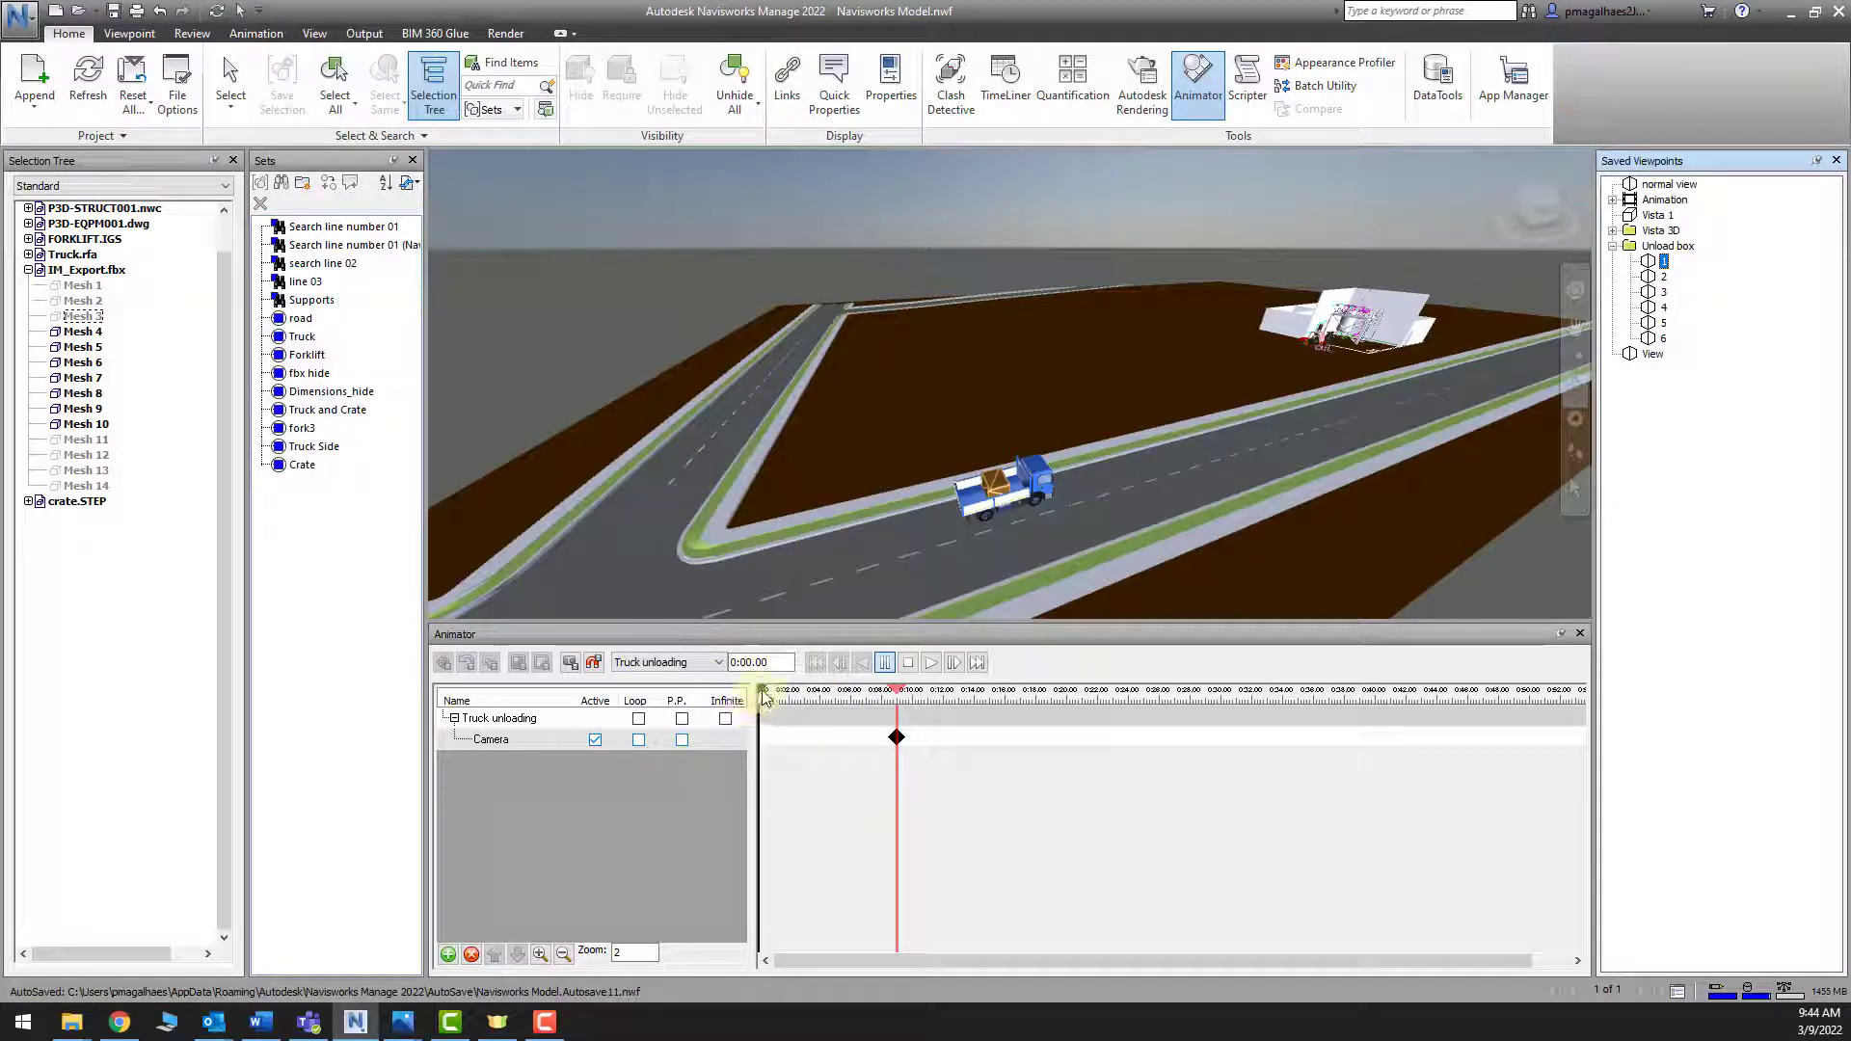
{"action": "left_click", "coordinate": [569, 662]}
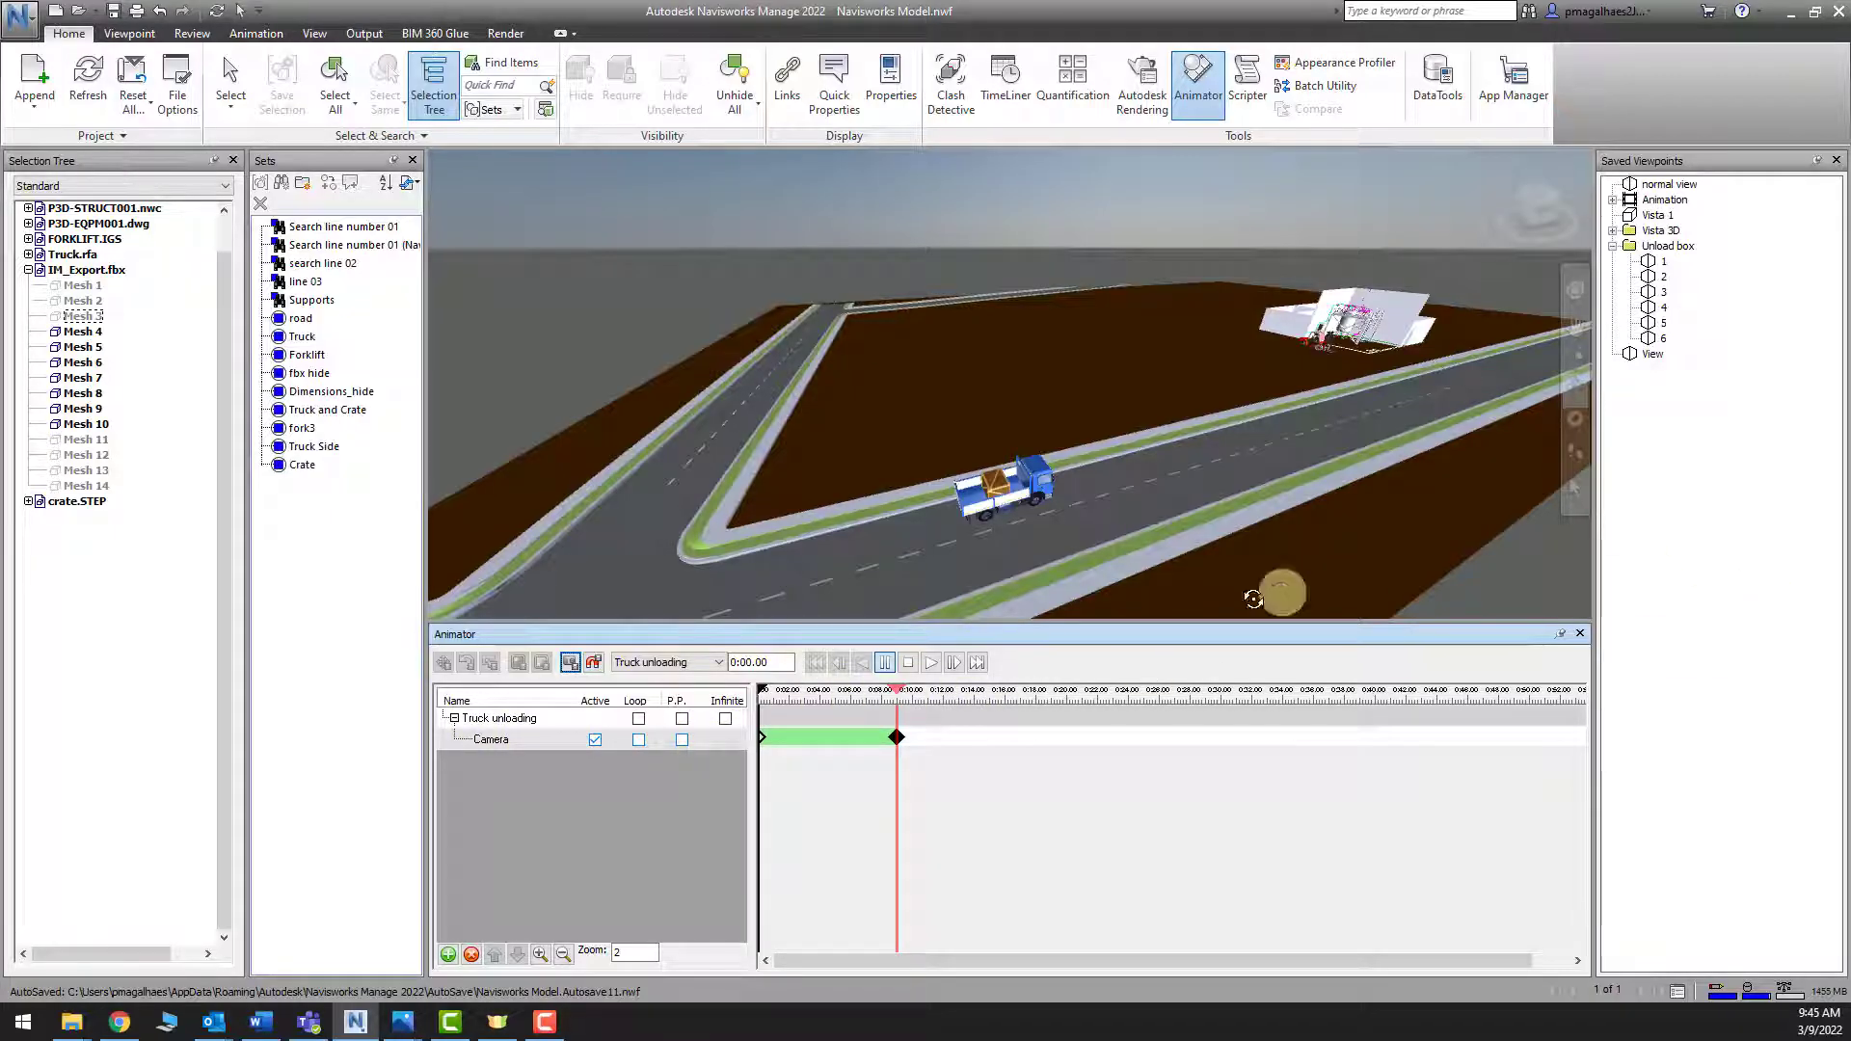
Capture a camera keyframe at 0:12.00 using saved viewpoint 3 in the Unload box folder
{"action": "left_click_drag", "start_coordinate": [767, 694], "coordinate": [943, 693]}
{"action": "left_click_drag", "start_coordinate": [776, 662], "coordinate": [665, 666]}
{"action": "type", "text": "12"}
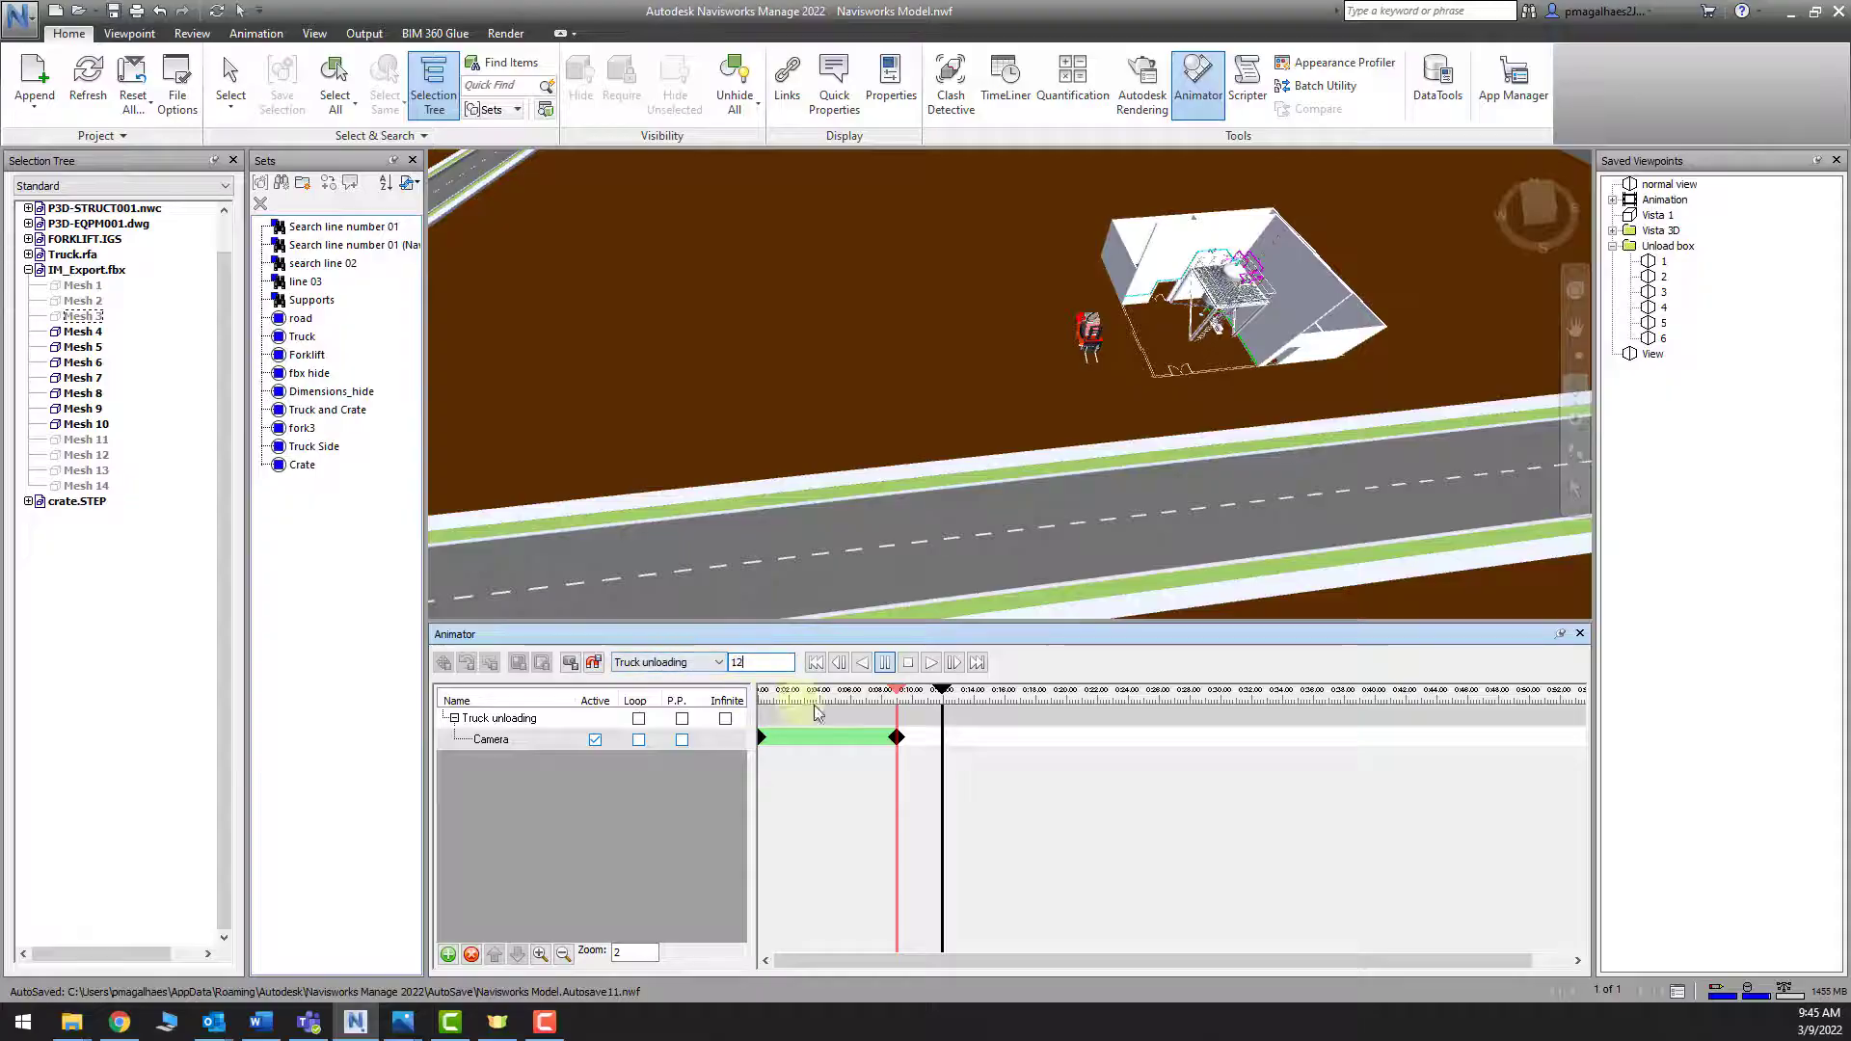
{"action": "key", "text": "Return"}
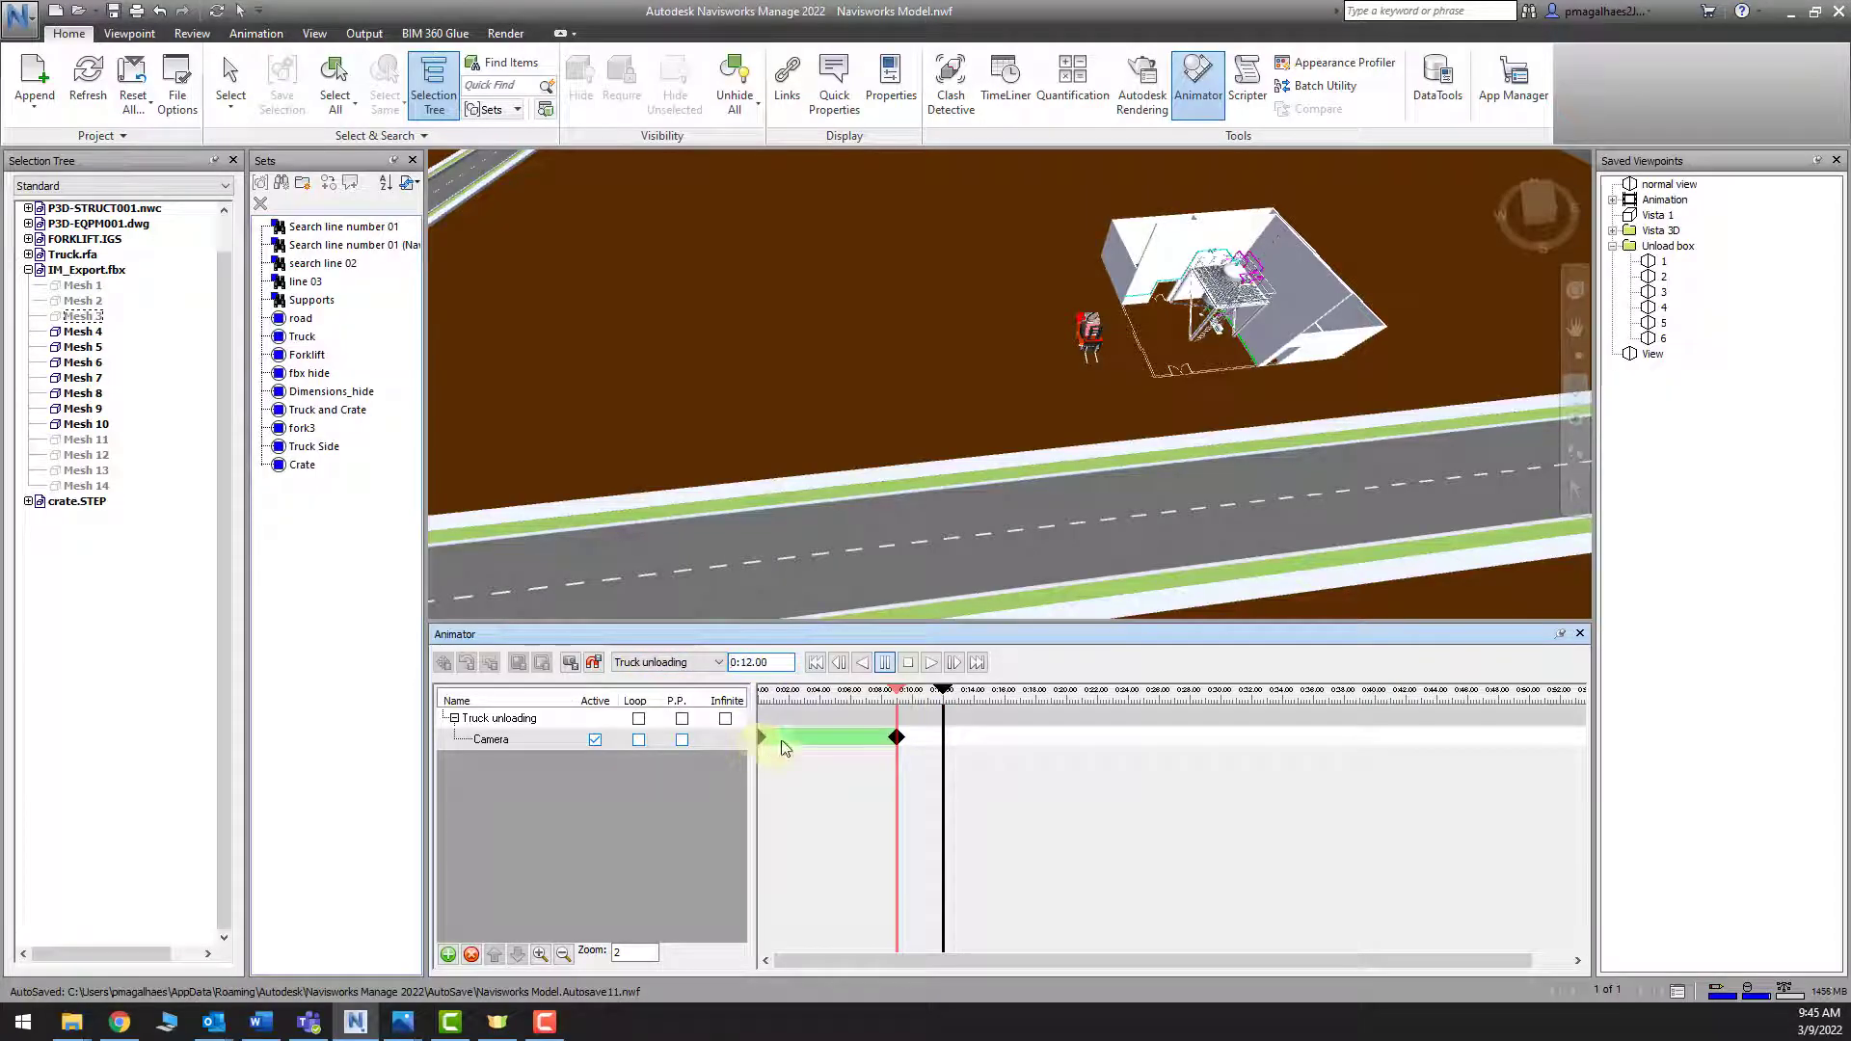
{"action": "left_click", "coordinate": [1663, 294]}
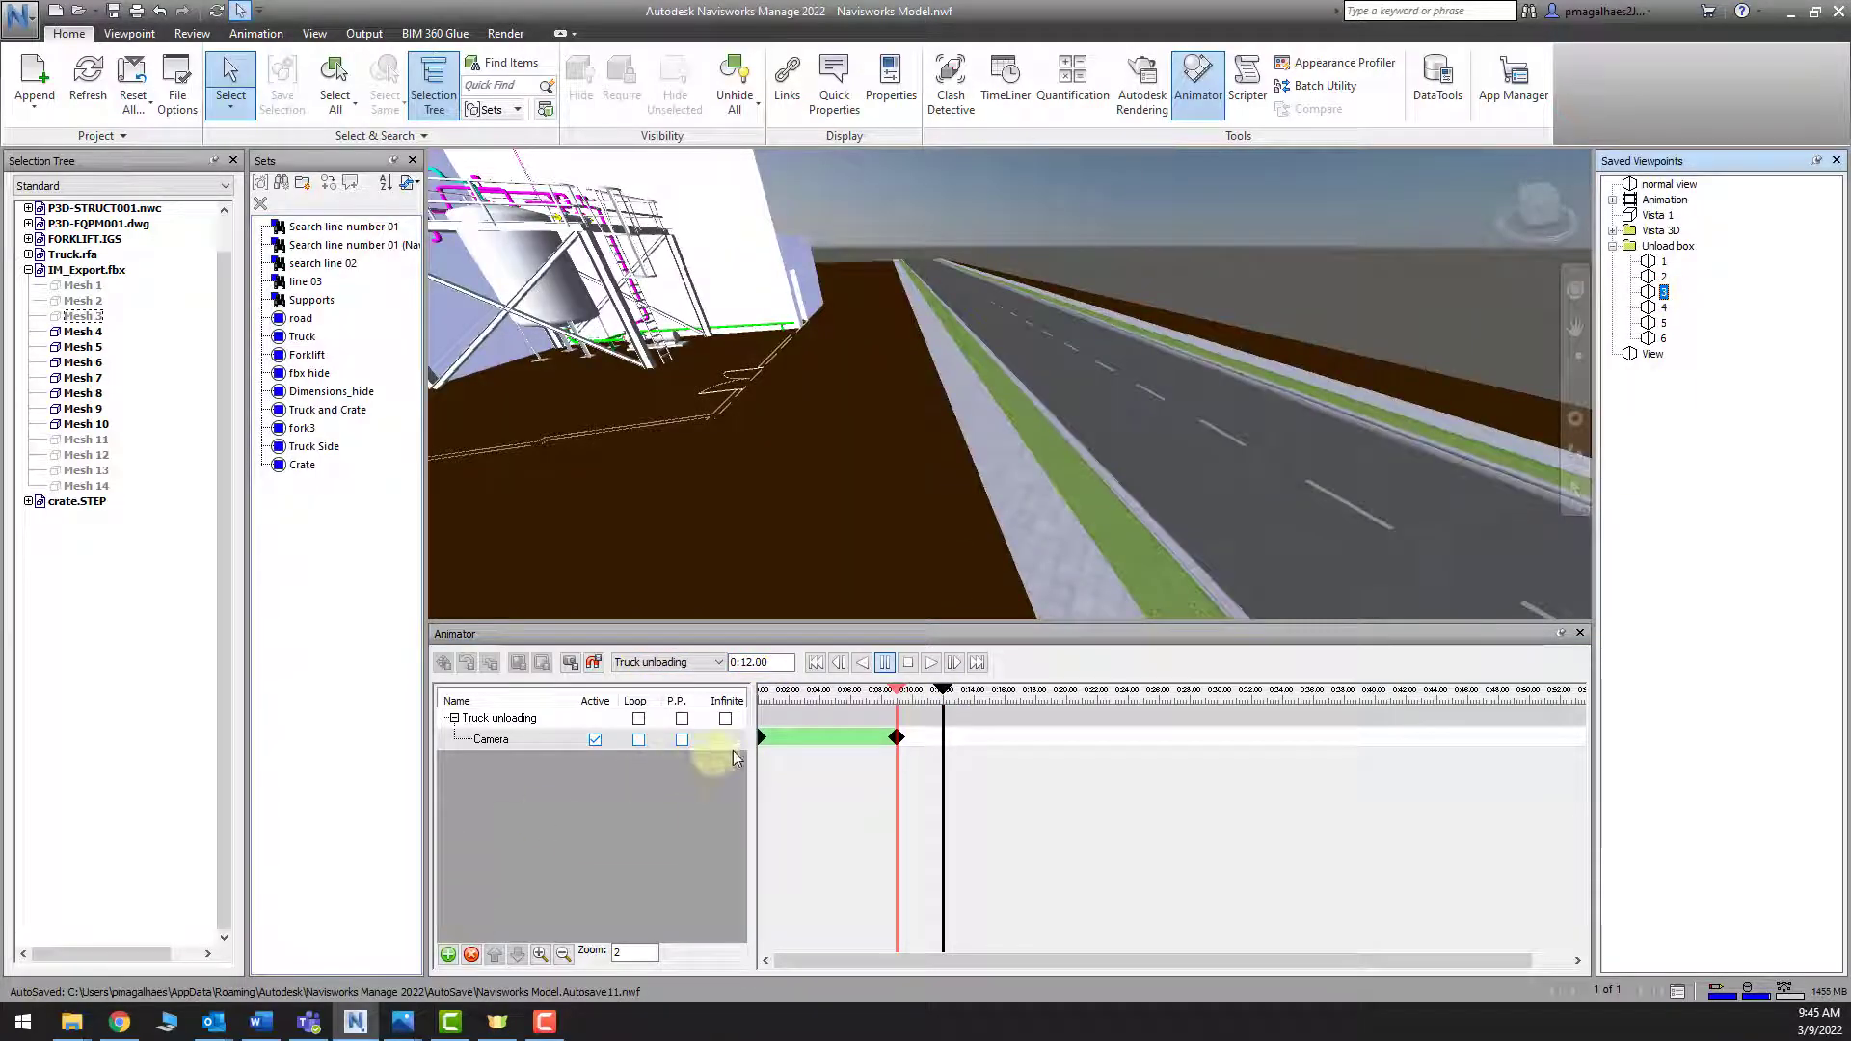
{"action": "left_click", "coordinate": [569, 666]}
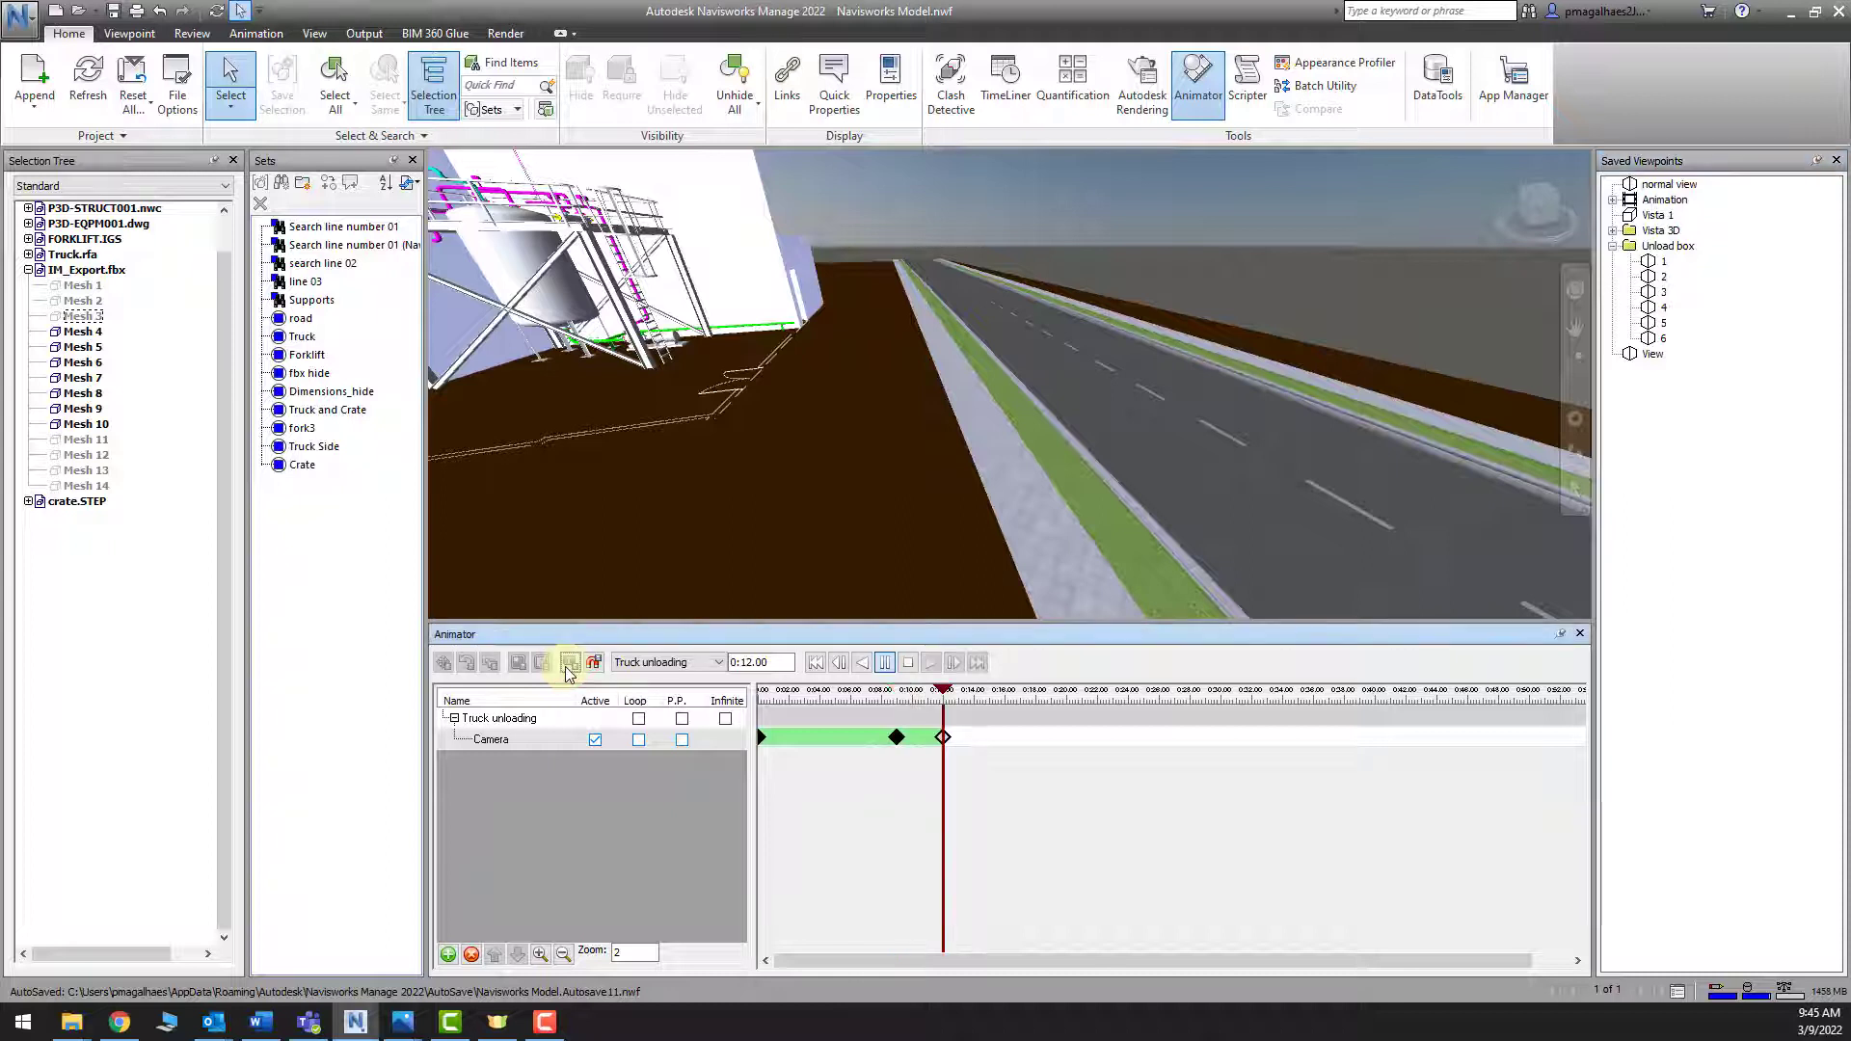
Capture a camera keyframe at 0:16.00 using saved viewpoint 4
{"action": "left_click_drag", "start_coordinate": [776, 662], "coordinate": [730, 665]}
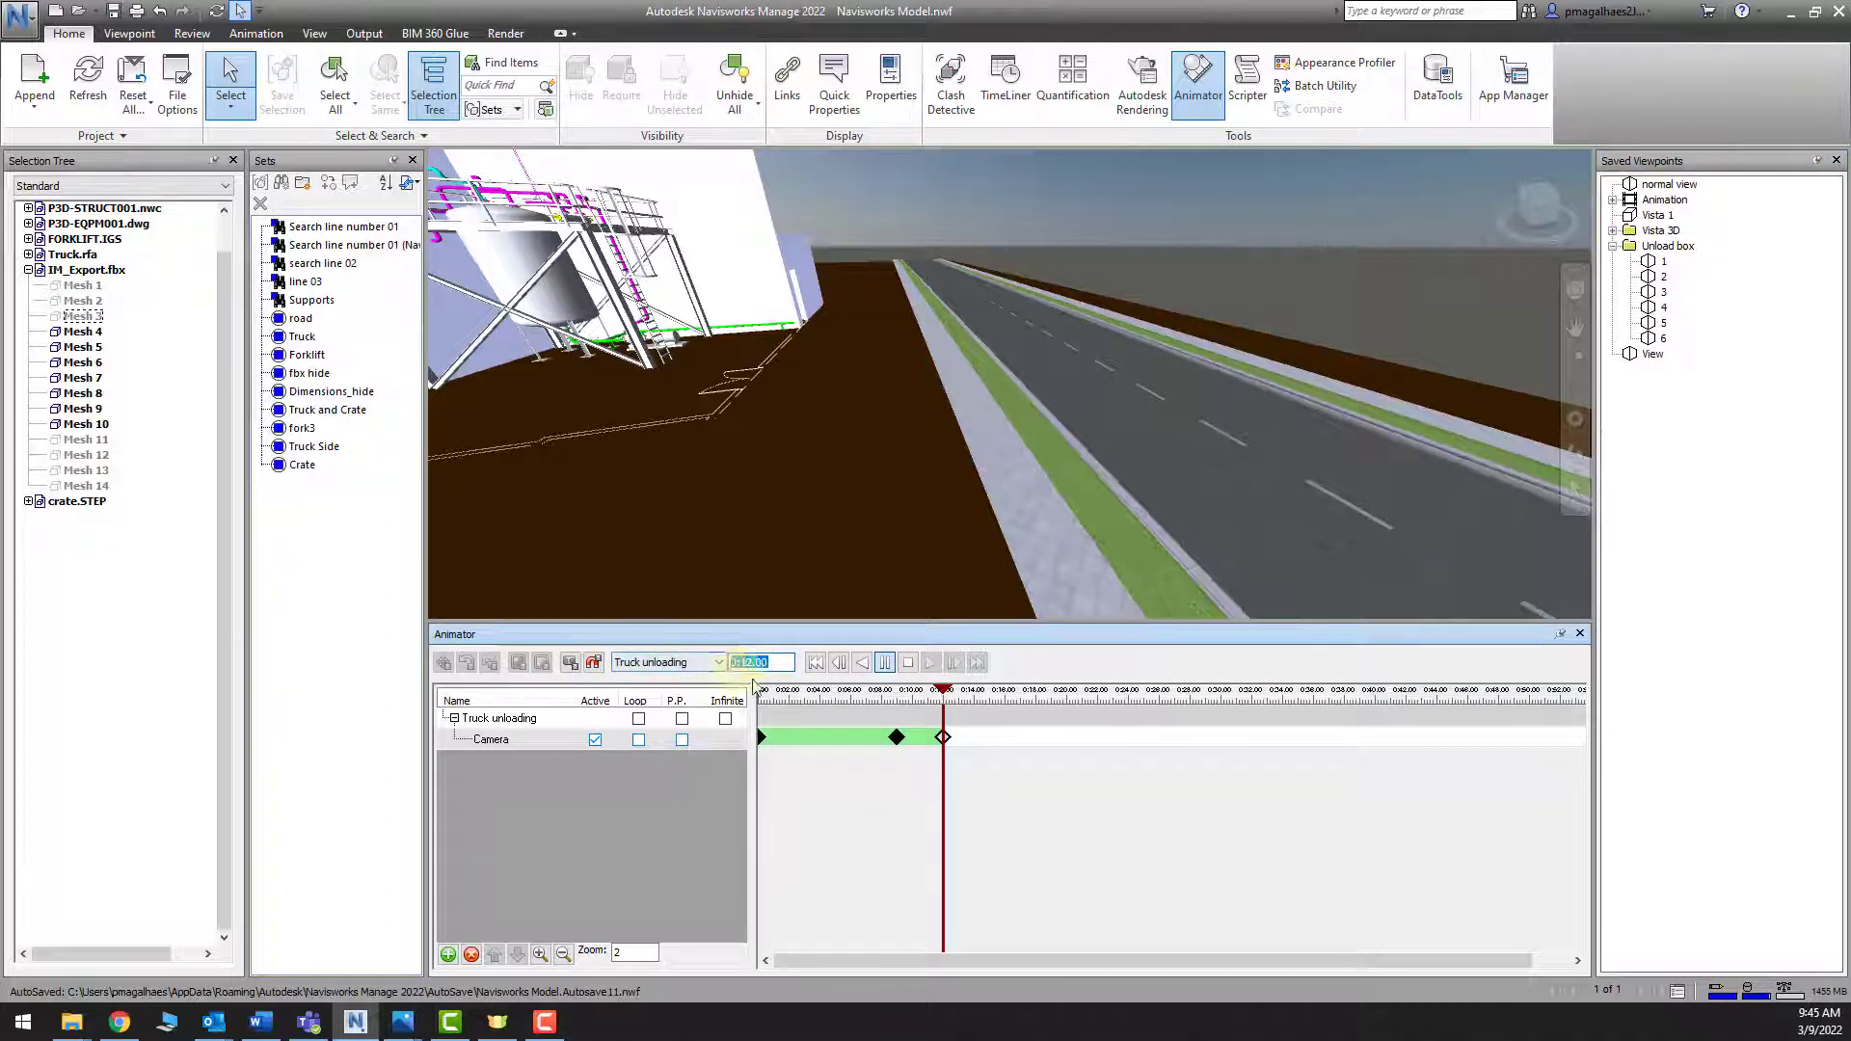
{"action": "type", "text": "16"}
{"action": "key", "text": "Return"}
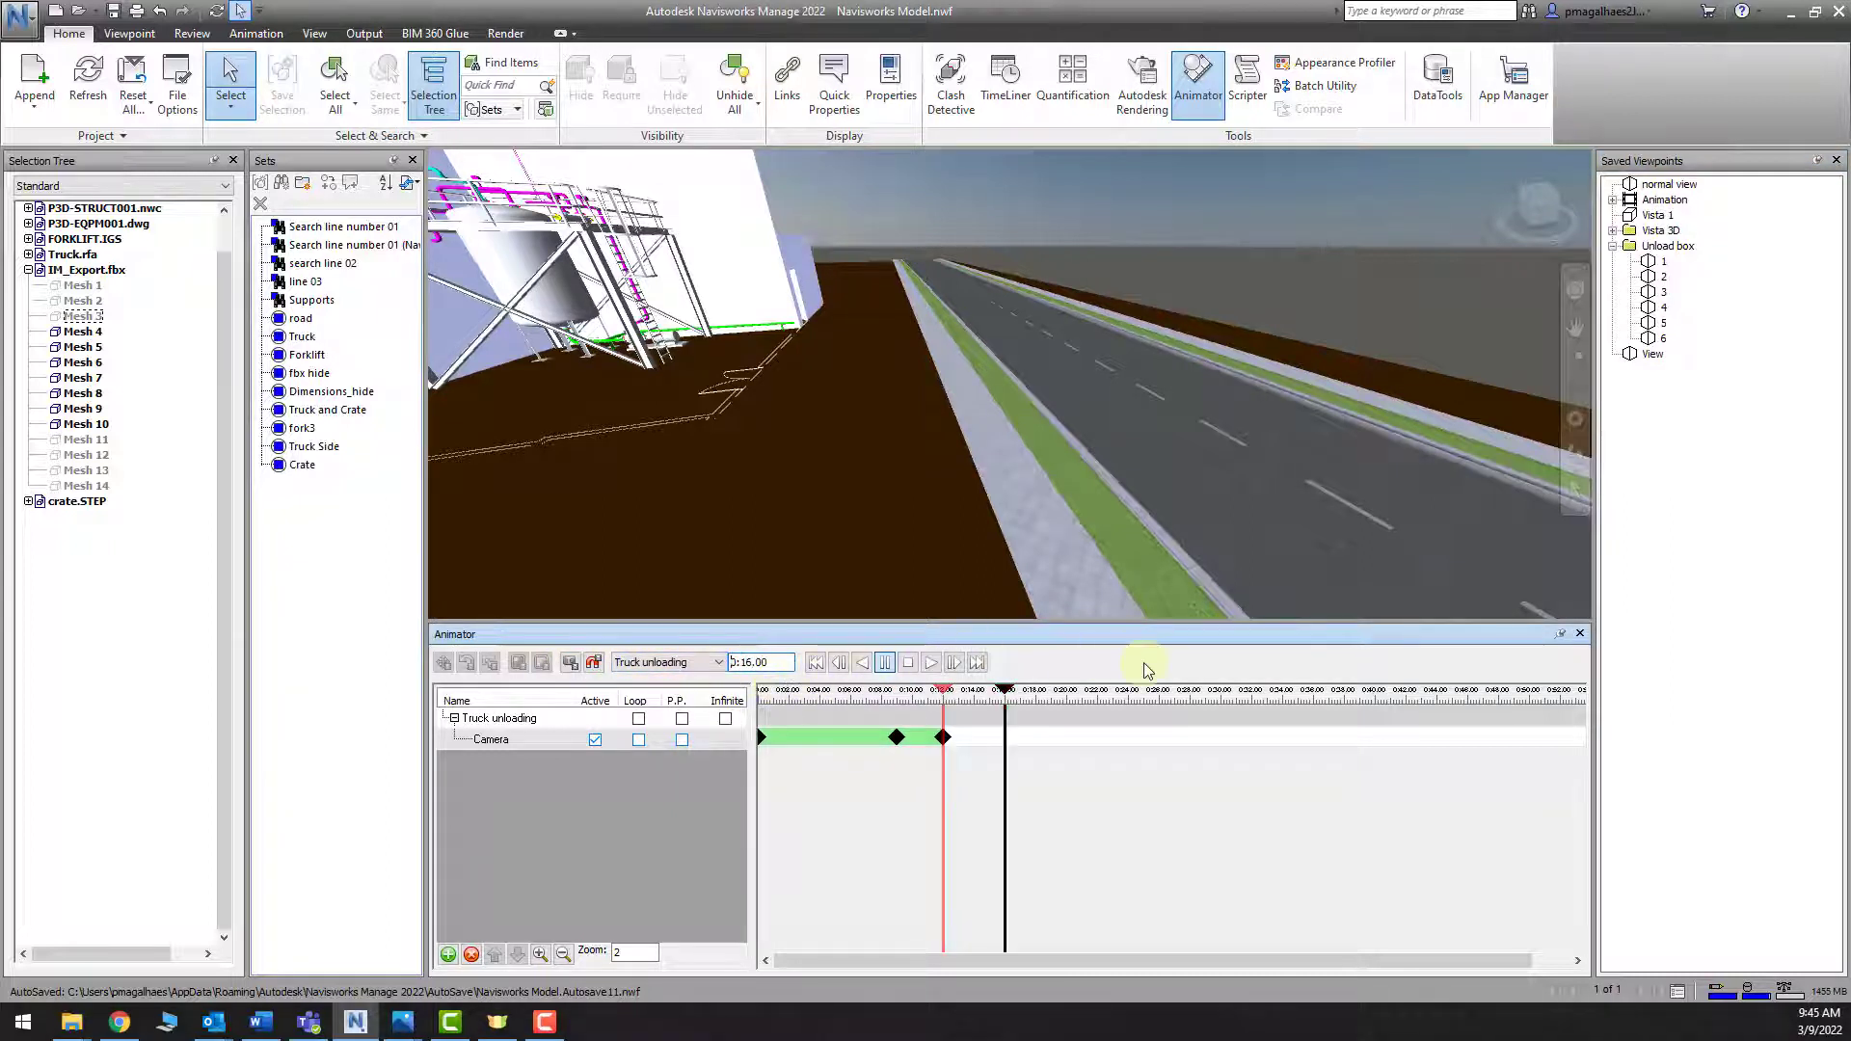
{"action": "left_click", "coordinate": [1664, 308]}
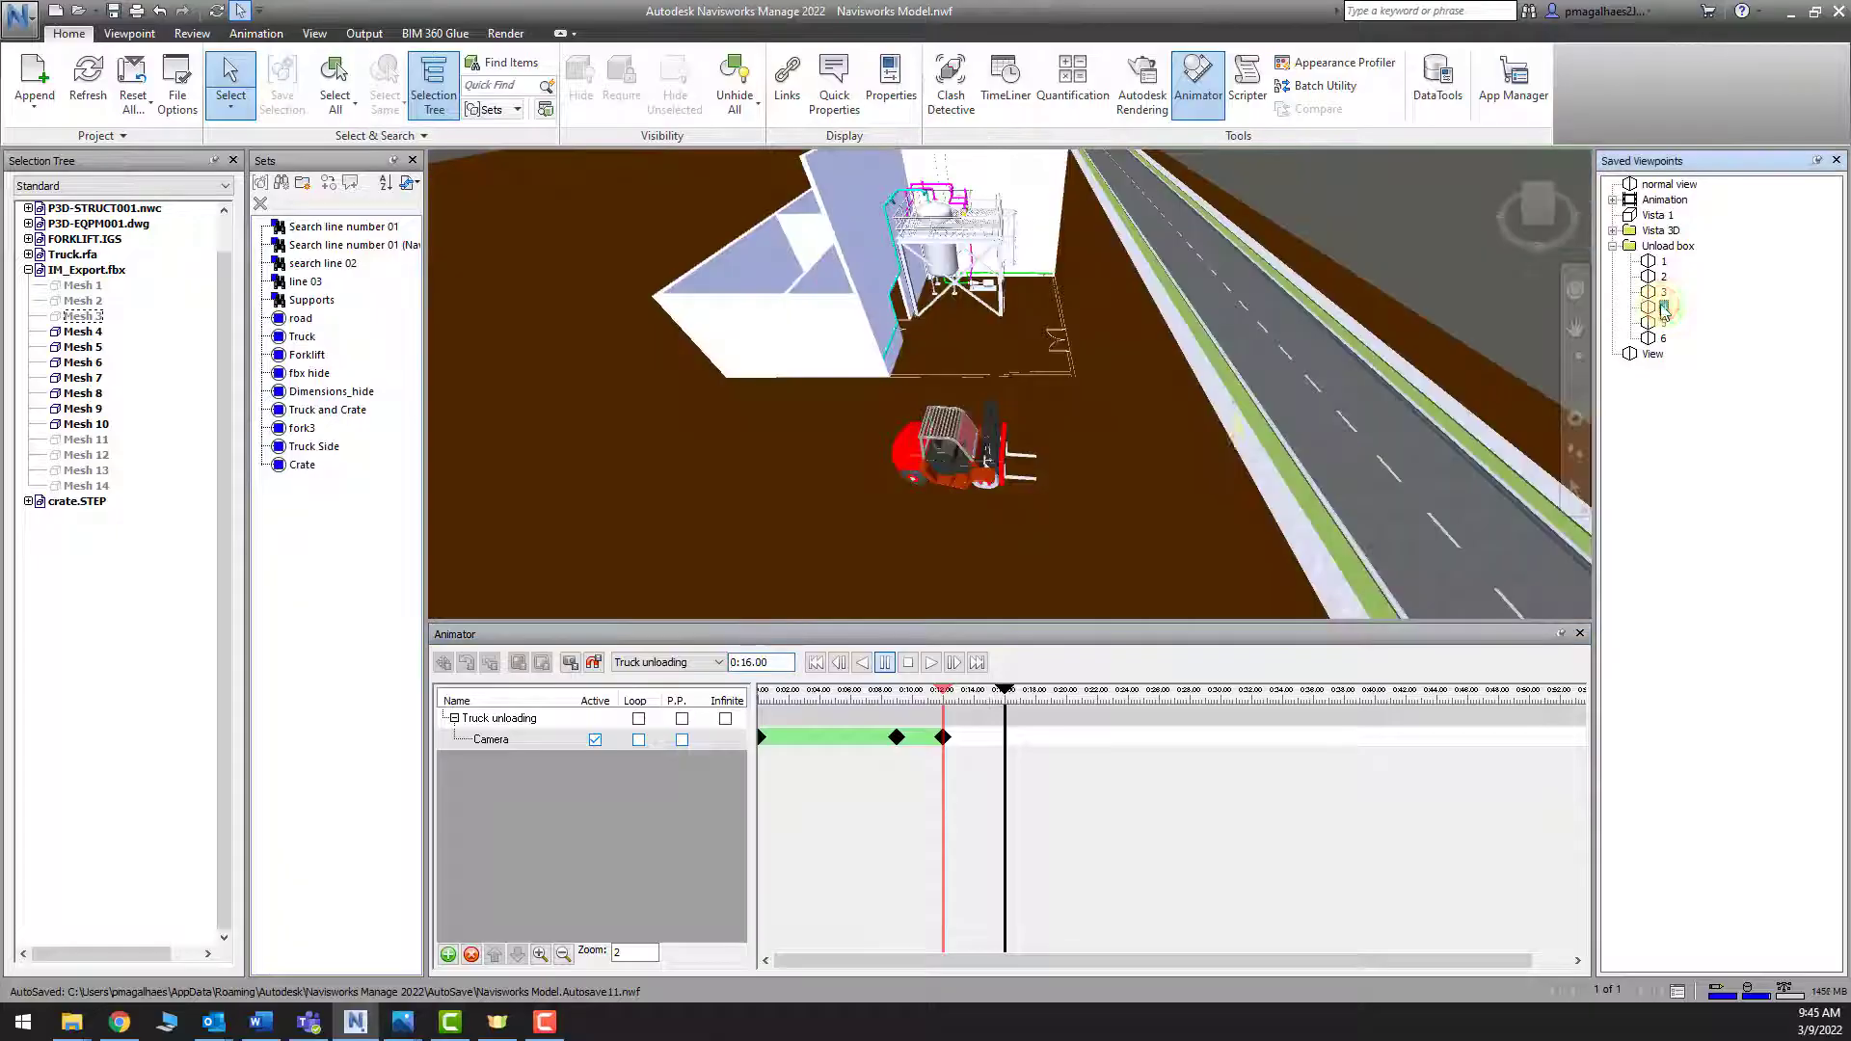
{"action": "left_click", "coordinate": [571, 664]}
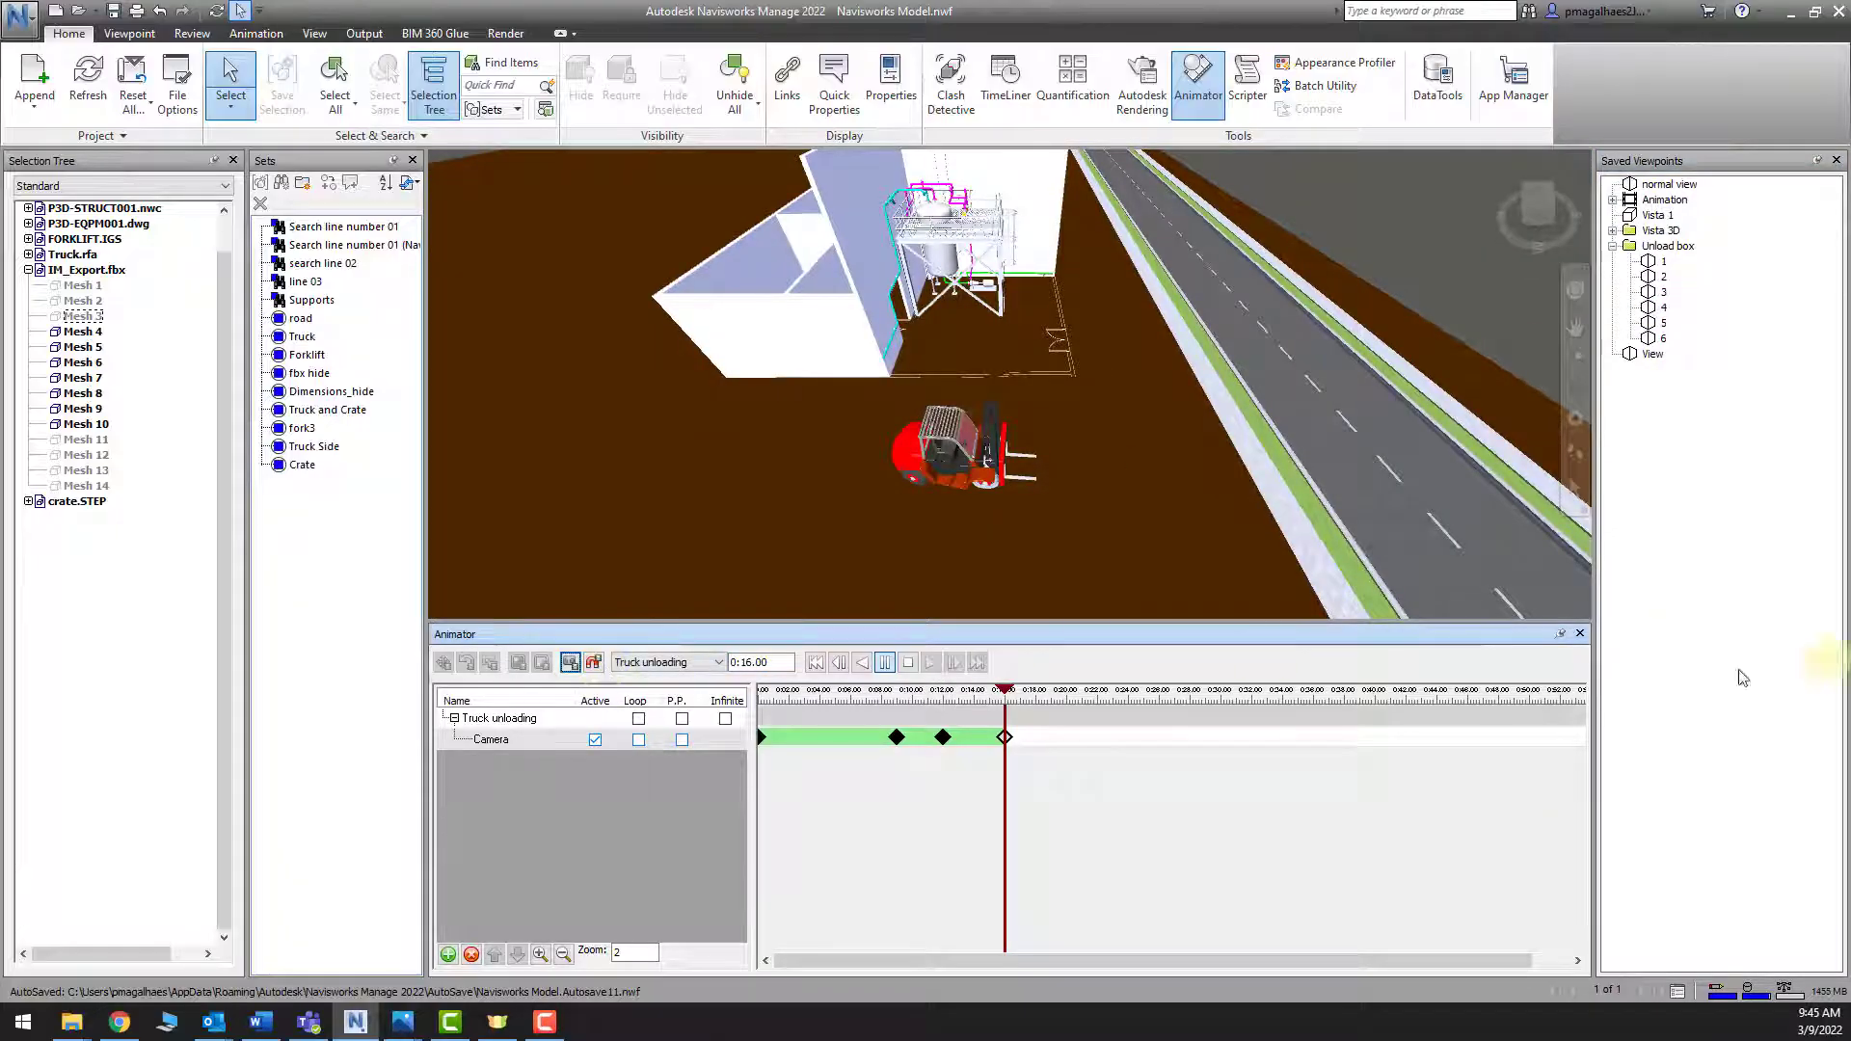
Capture a camera keyframe at 0:28.00 using saved viewpoint 5
{"action": "double_click", "coordinate": [779, 663]}
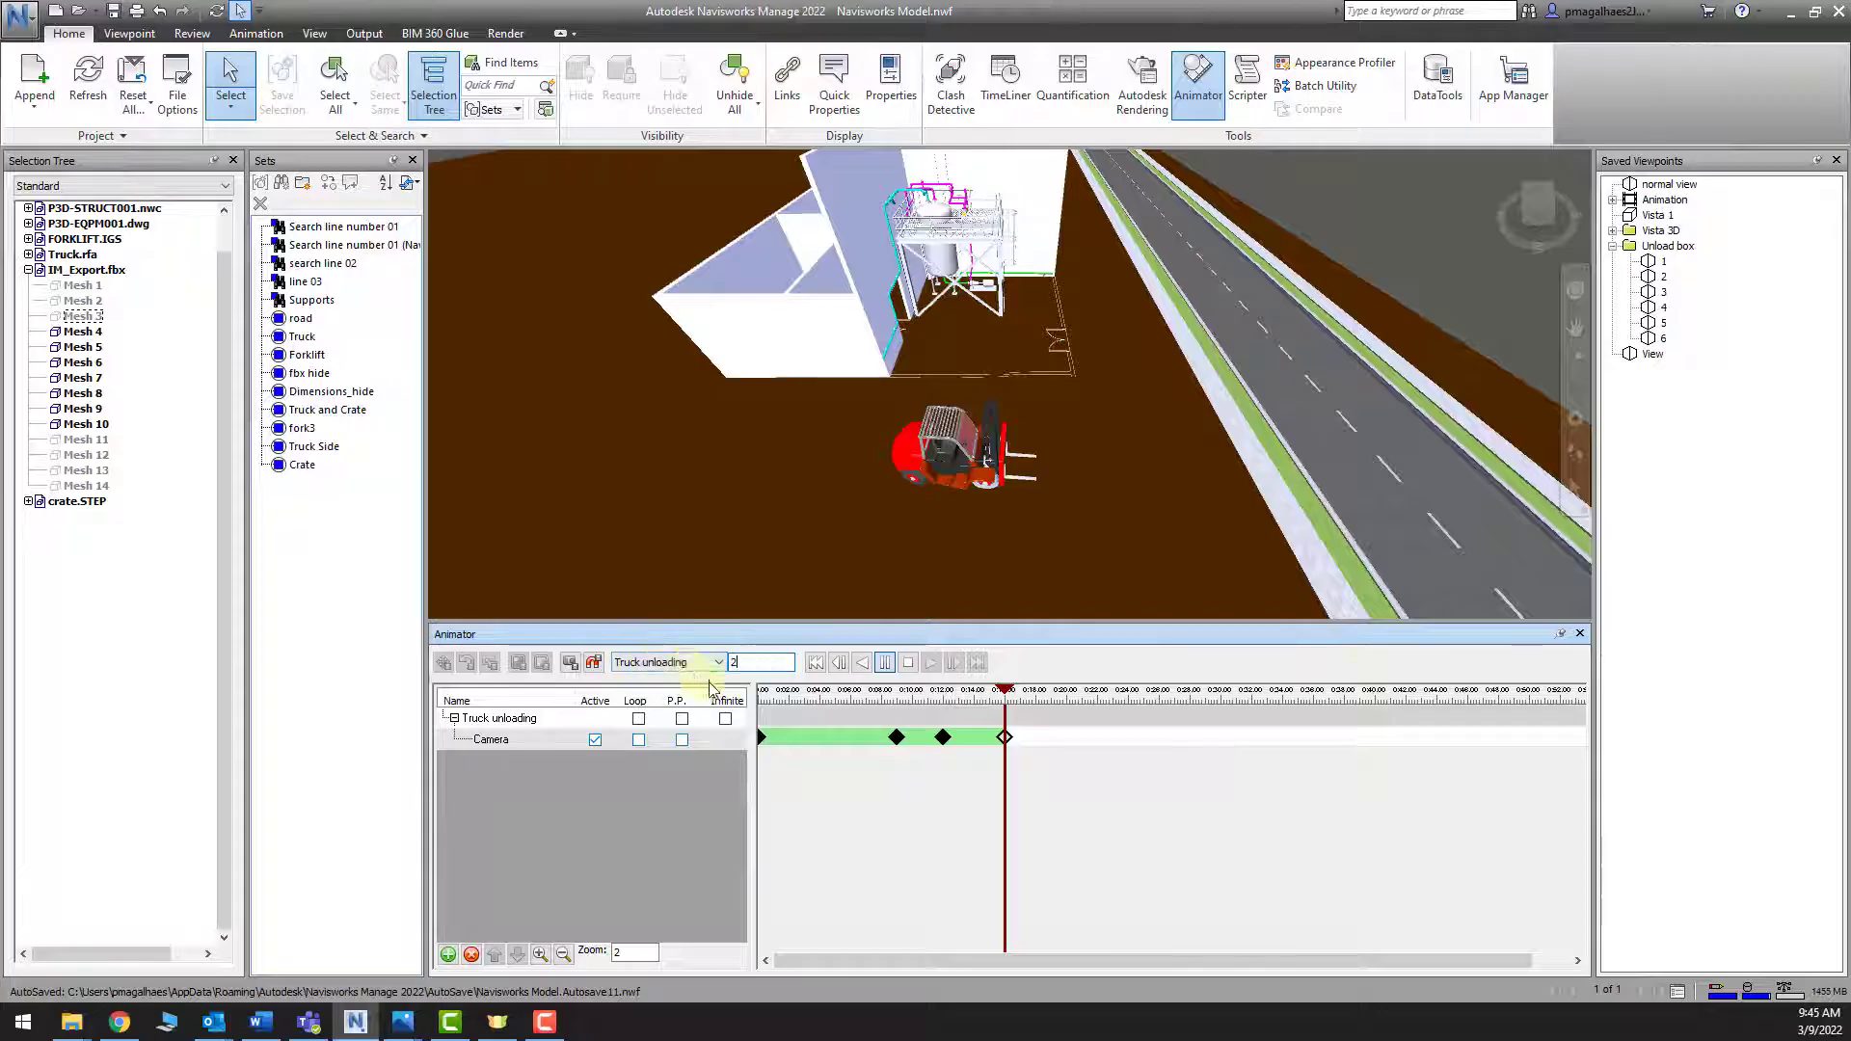
{"action": "key", "text": "Return"}
{"action": "left_click", "coordinate": [1660, 326]}
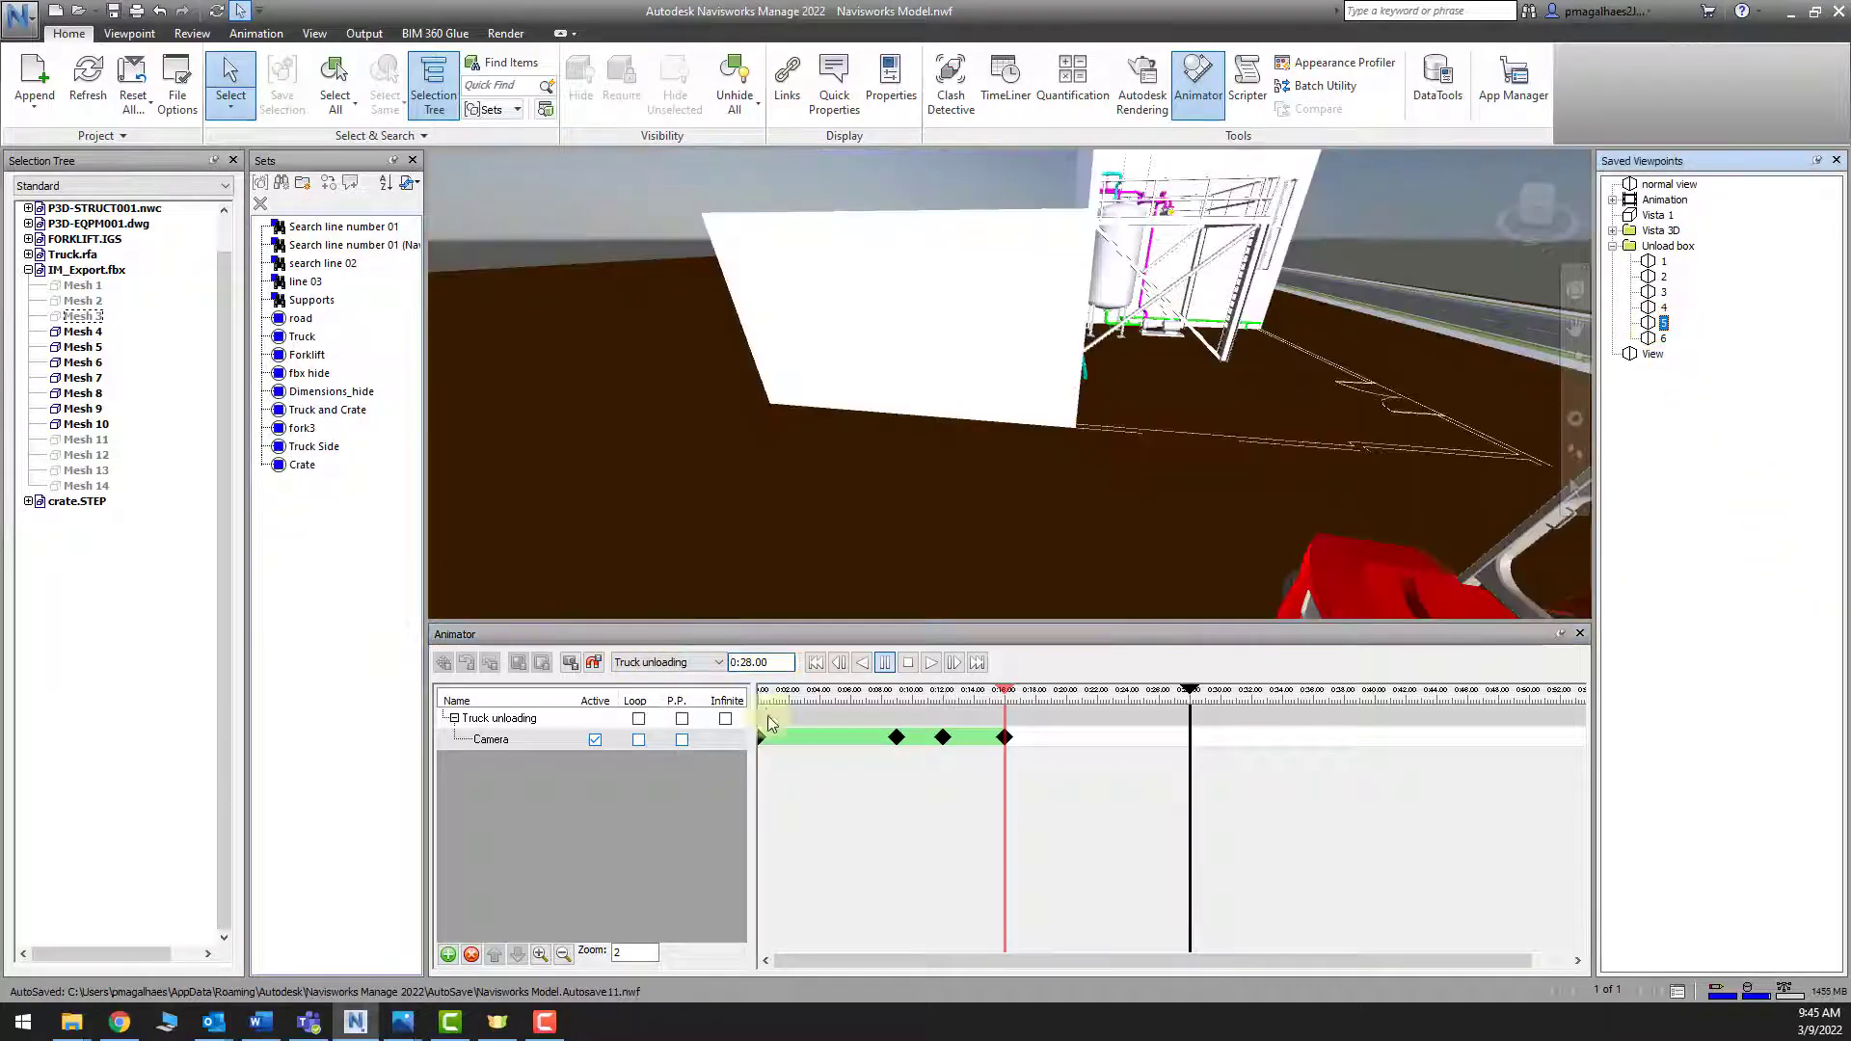
{"action": "left_click", "coordinate": [571, 662]}
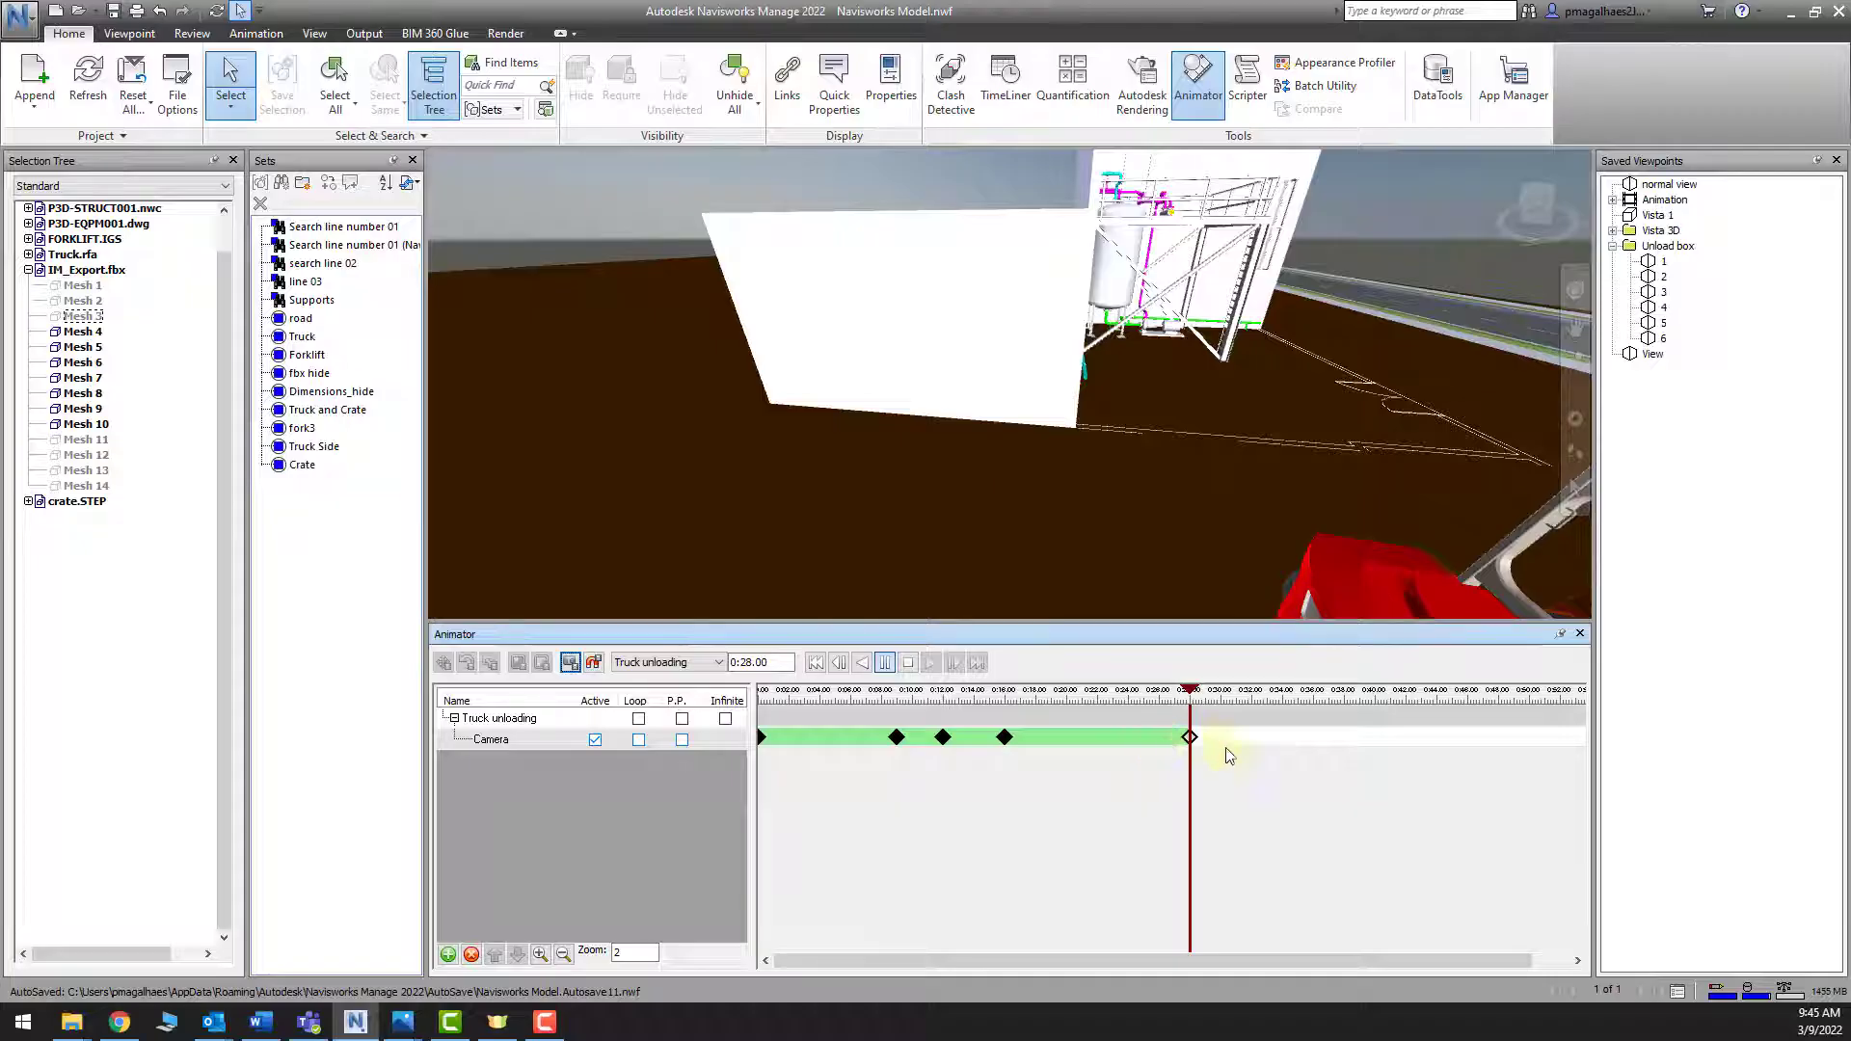
Hold the camera on saved viewpoint 5 by capturing another keyframe at 0:30.00
{"action": "left_click", "coordinate": [1660, 339]}
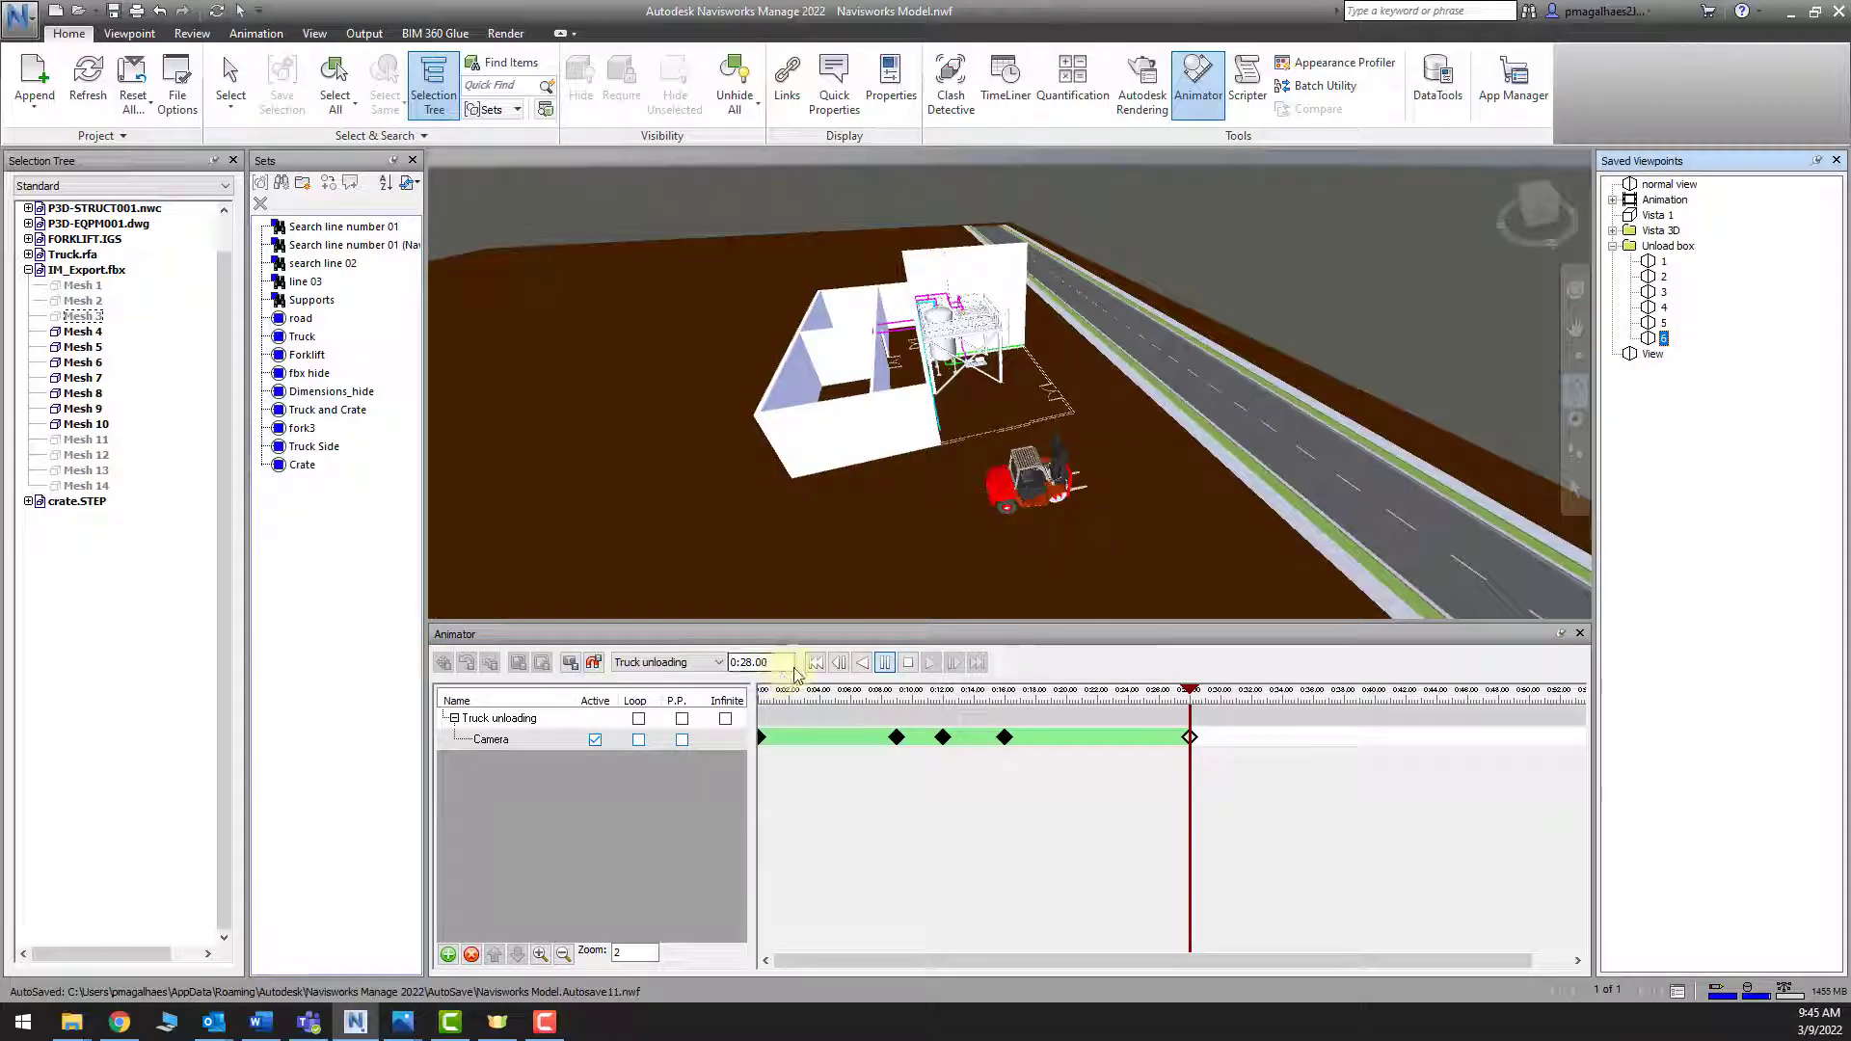
{"action": "left_click_drag", "start_coordinate": [791, 666], "coordinate": [666, 669]}
{"action": "type", "text": "30"}
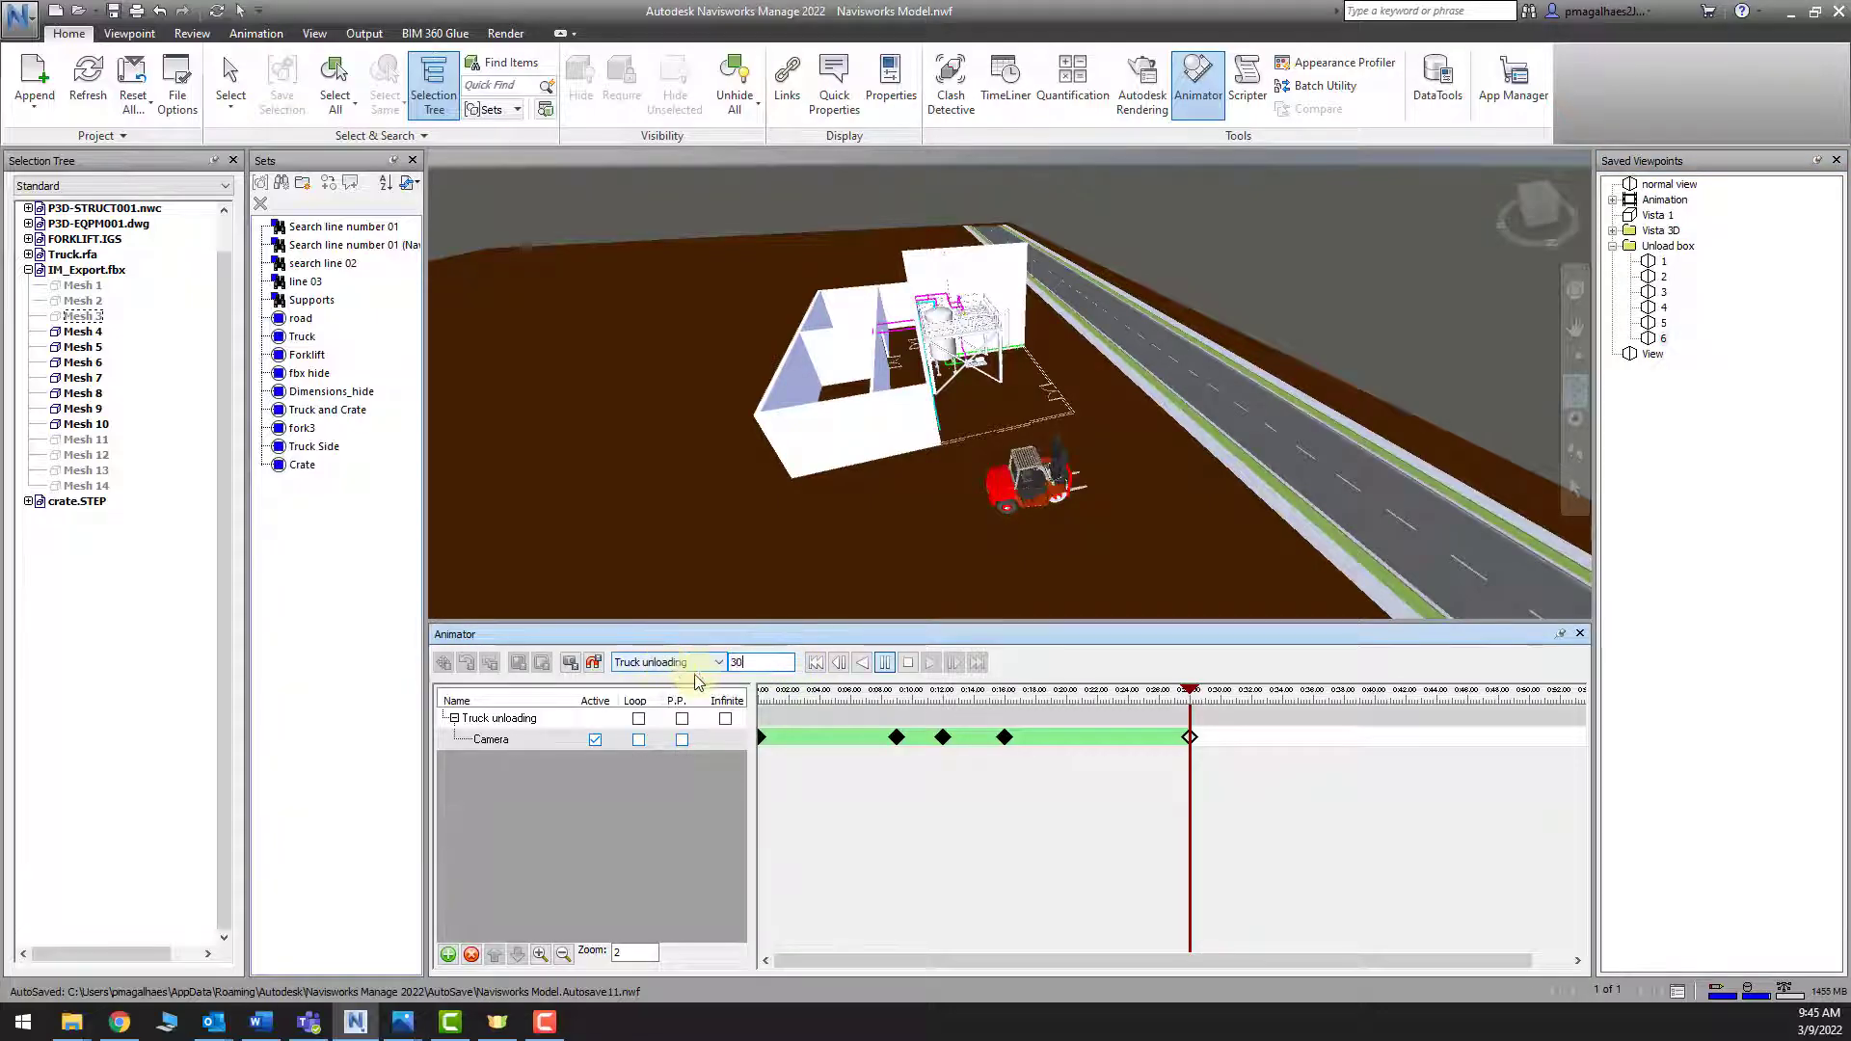
{"action": "key", "text": "Return"}
{"action": "left_click", "coordinate": [1664, 323]}
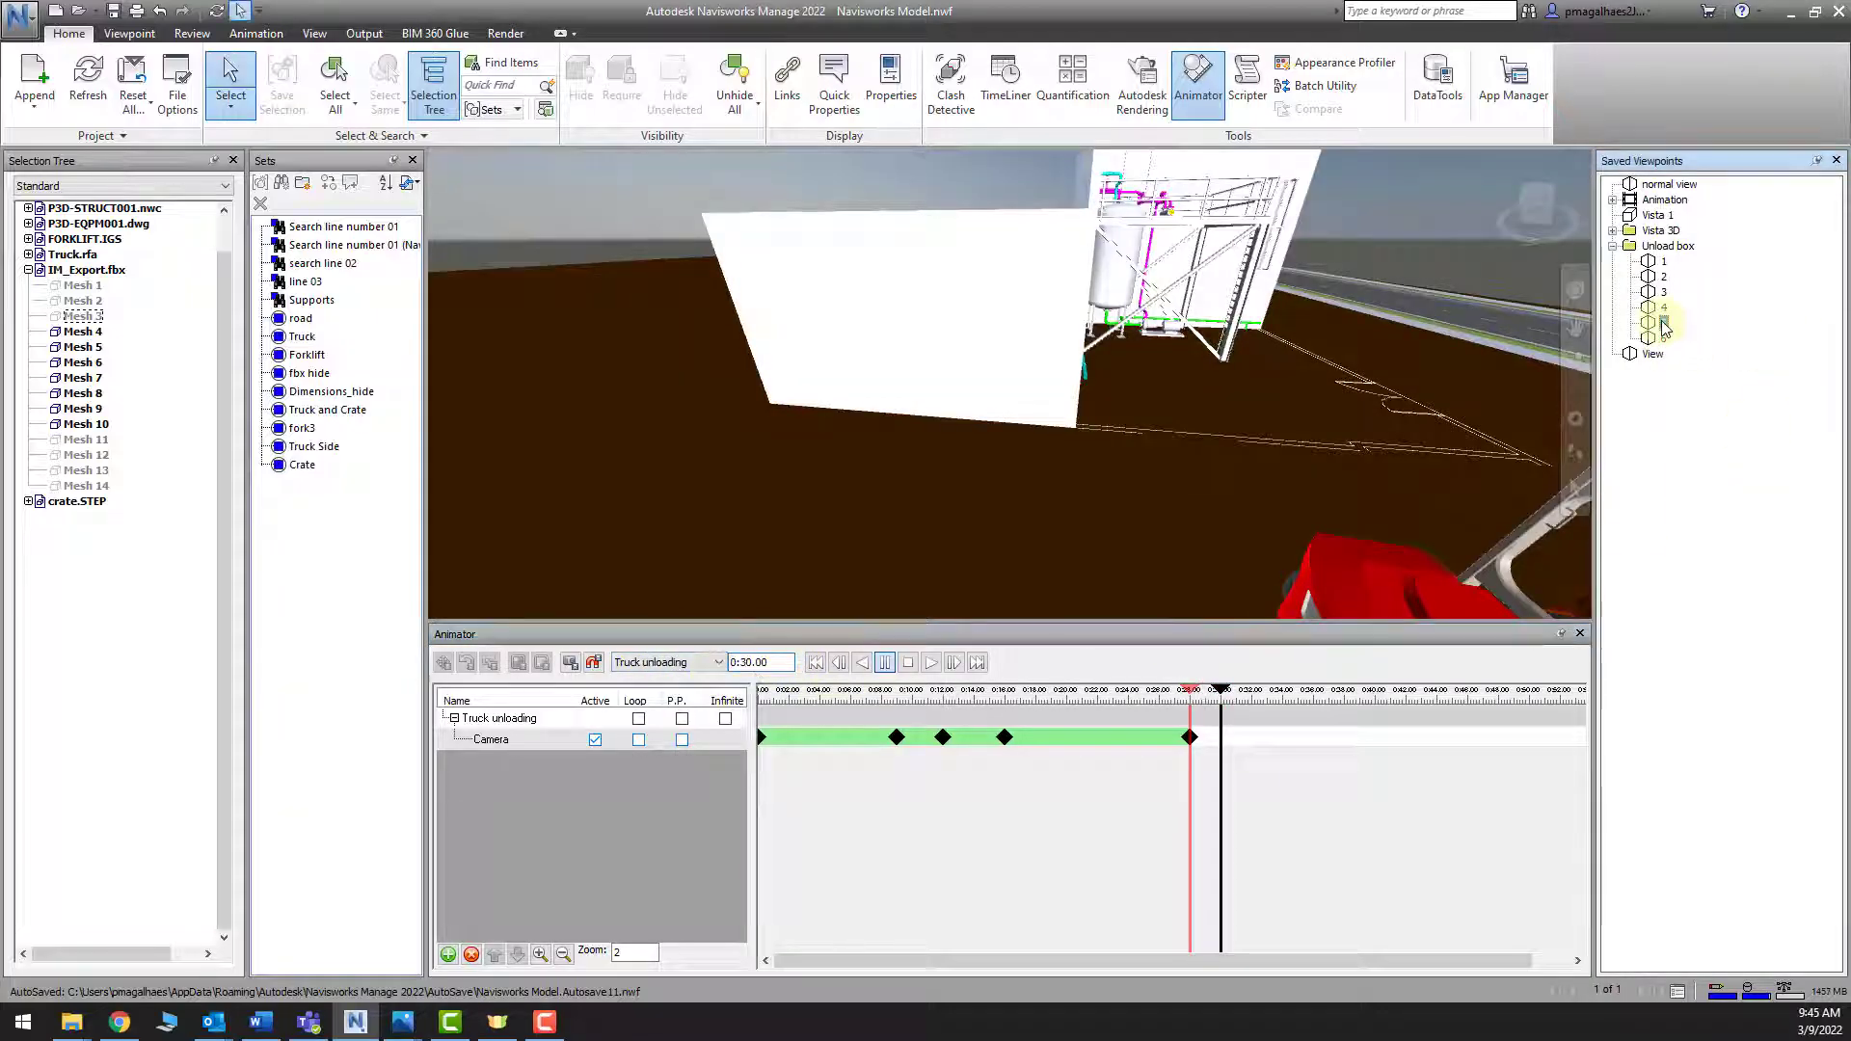
{"action": "left_click", "coordinate": [569, 662]}
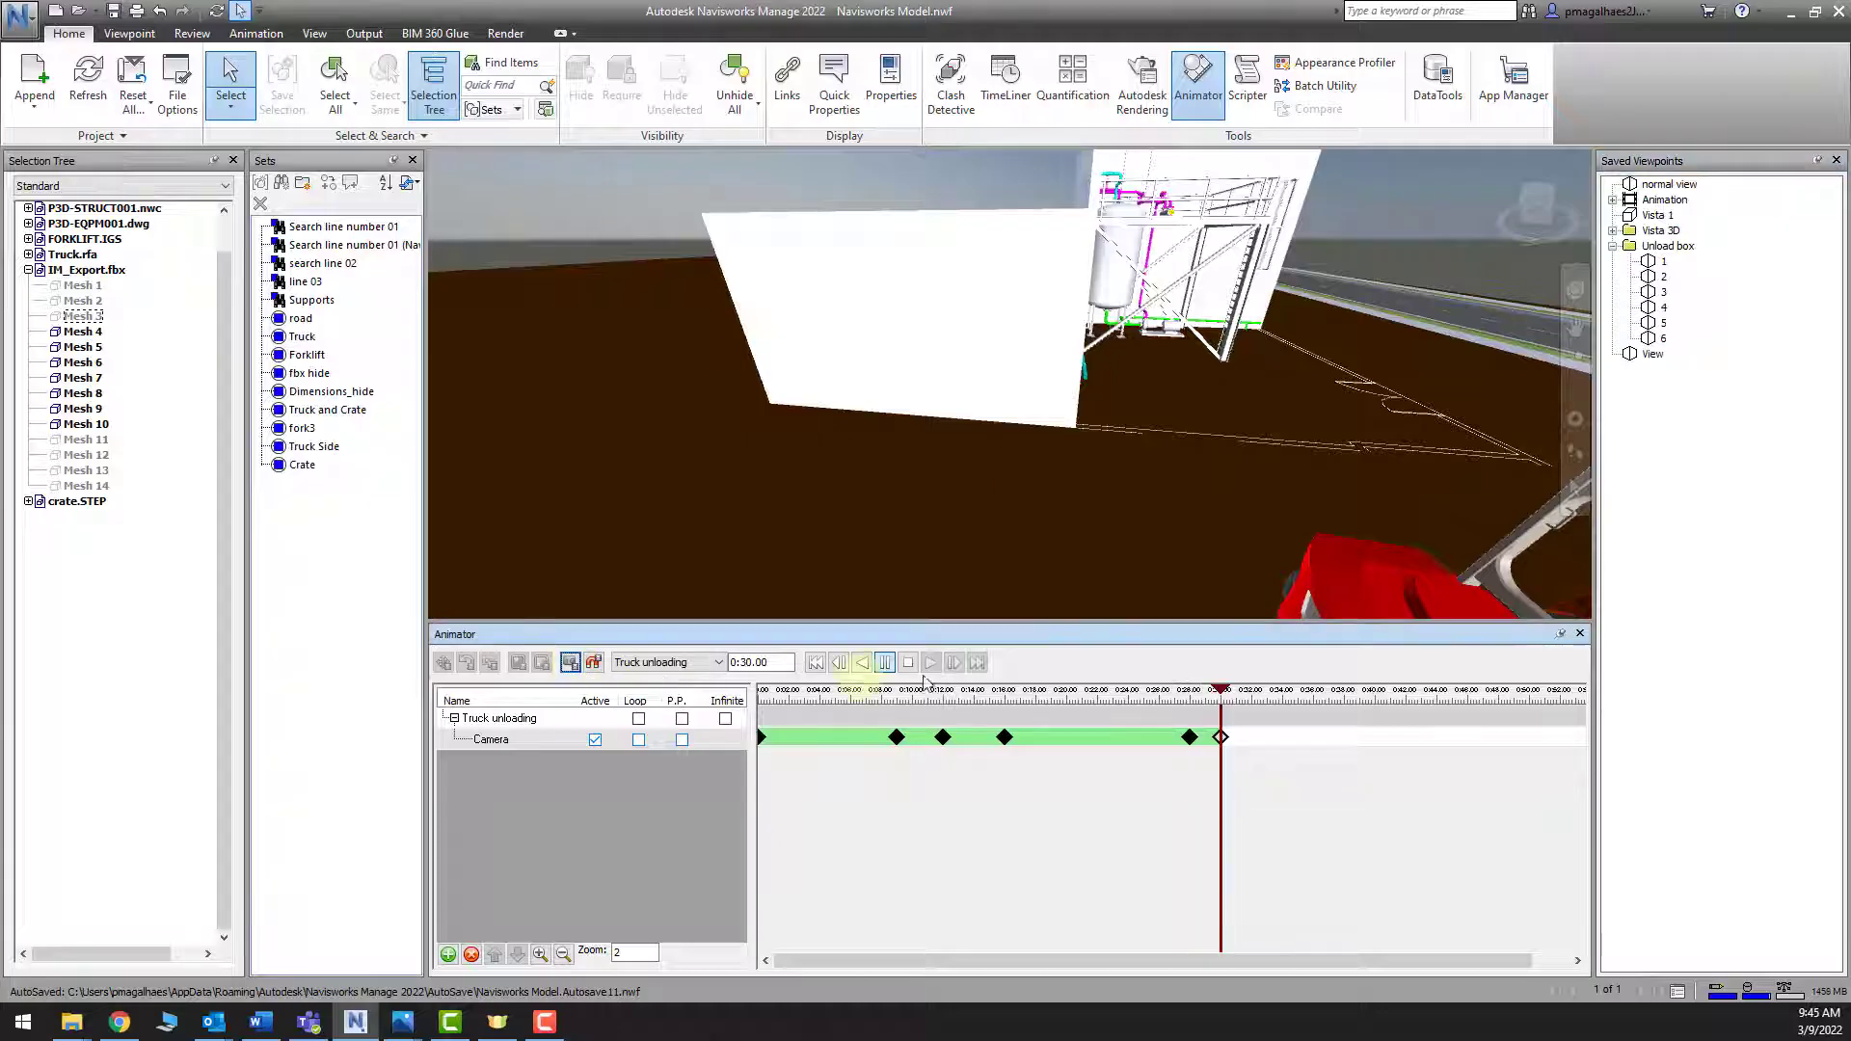
Capture a further camera keyframe at about 0:33 using saved viewpoint 6
{"action": "left_click", "coordinate": [1661, 336]}
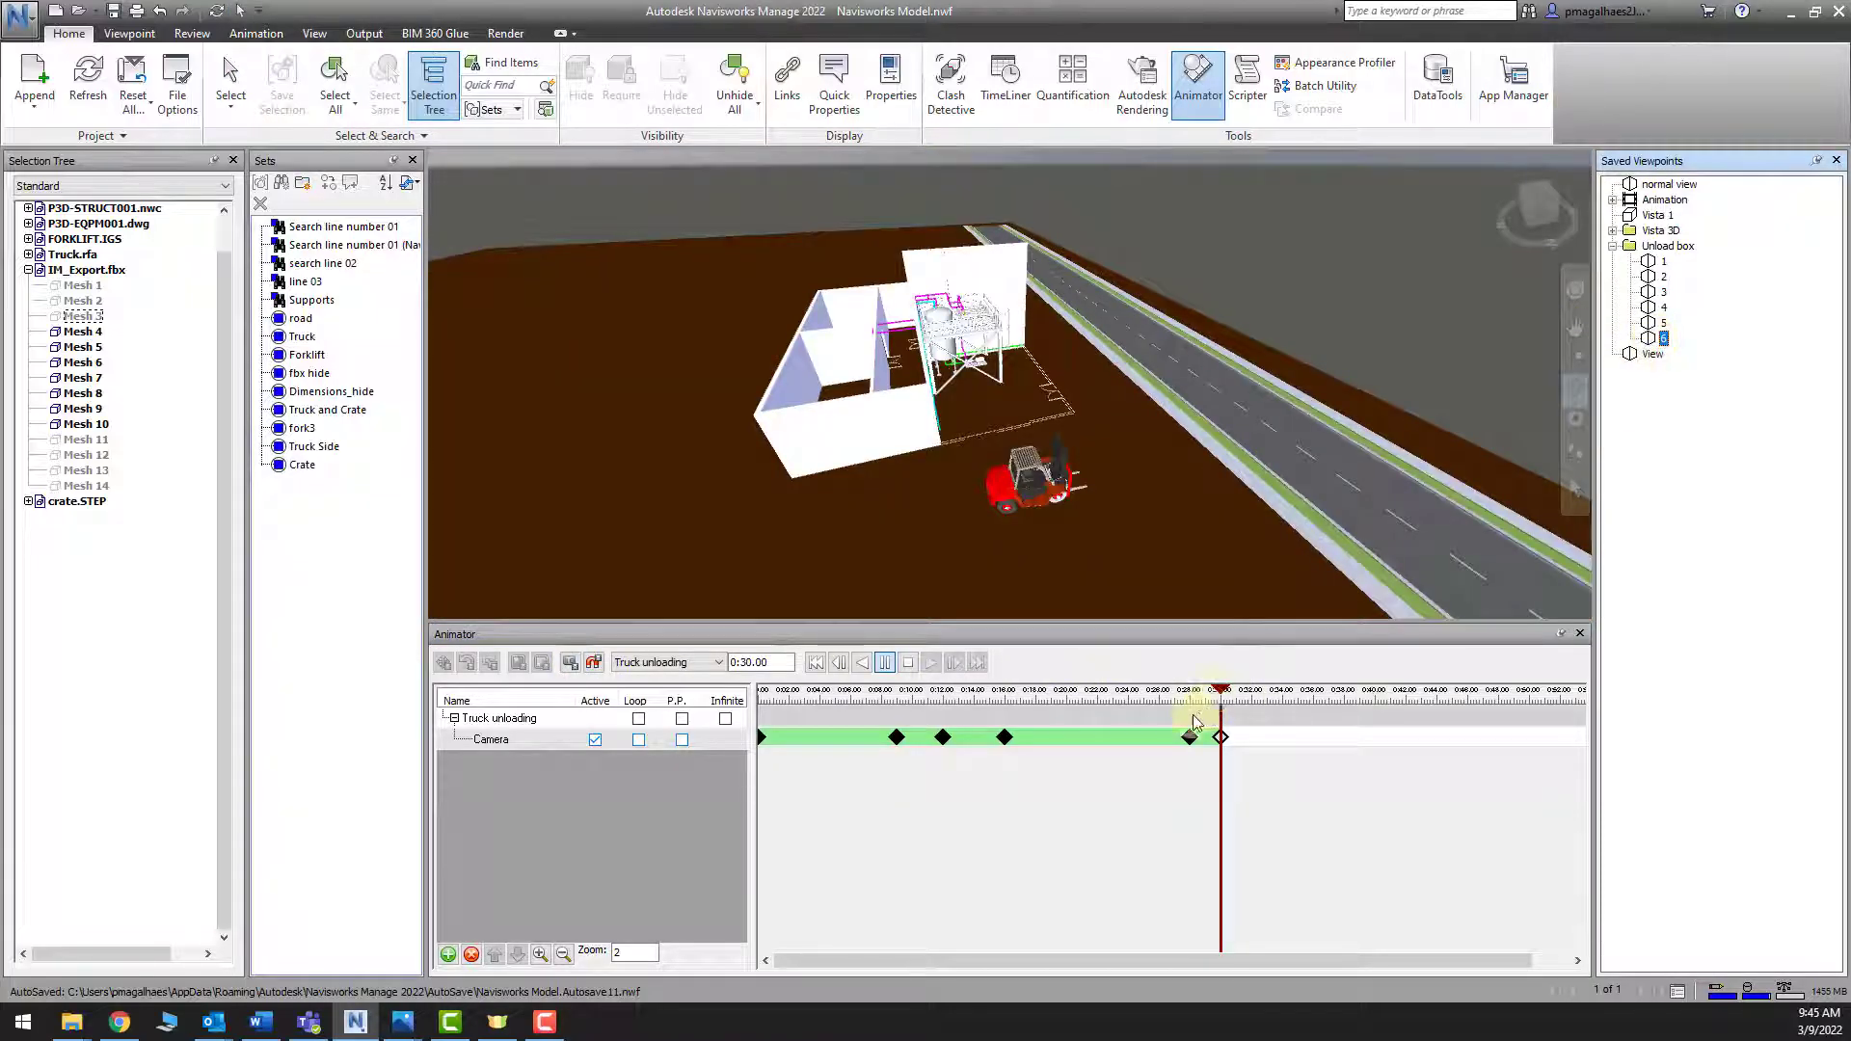
{"action": "left_click", "coordinate": [1269, 692]}
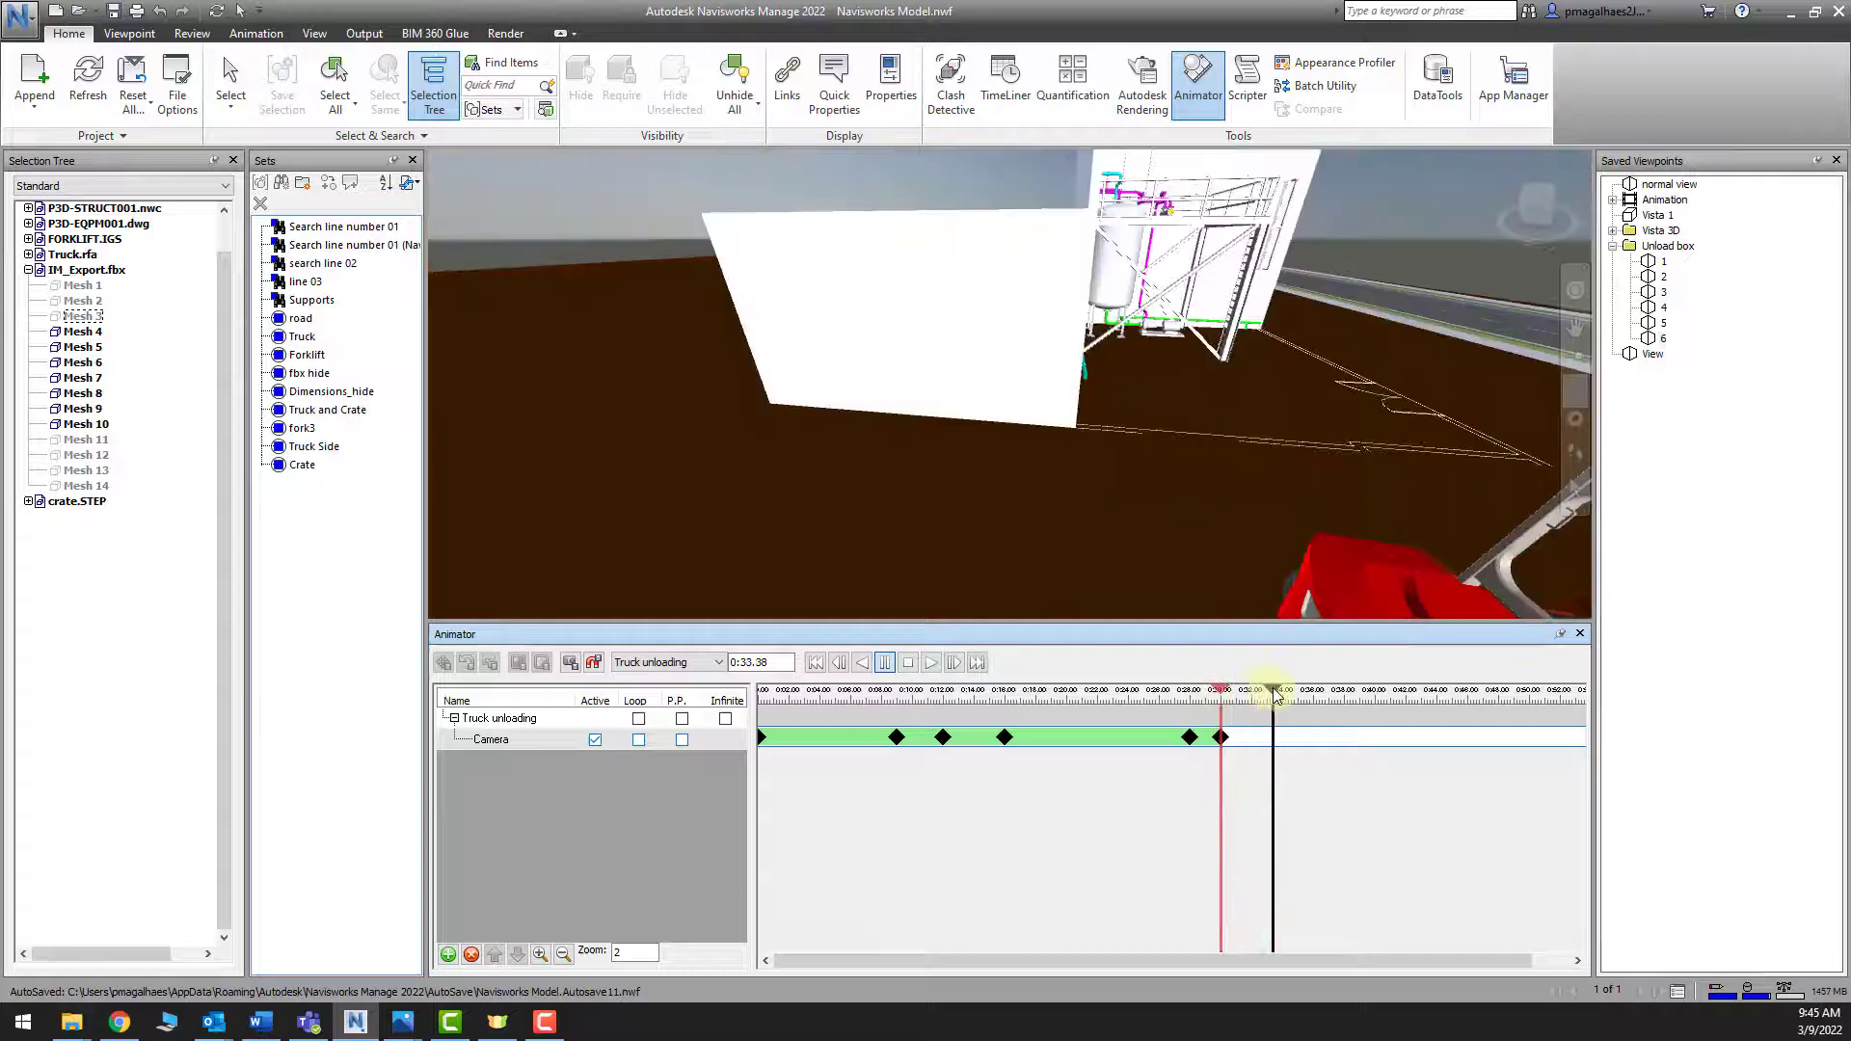
{"action": "left_click", "coordinate": [1663, 339]}
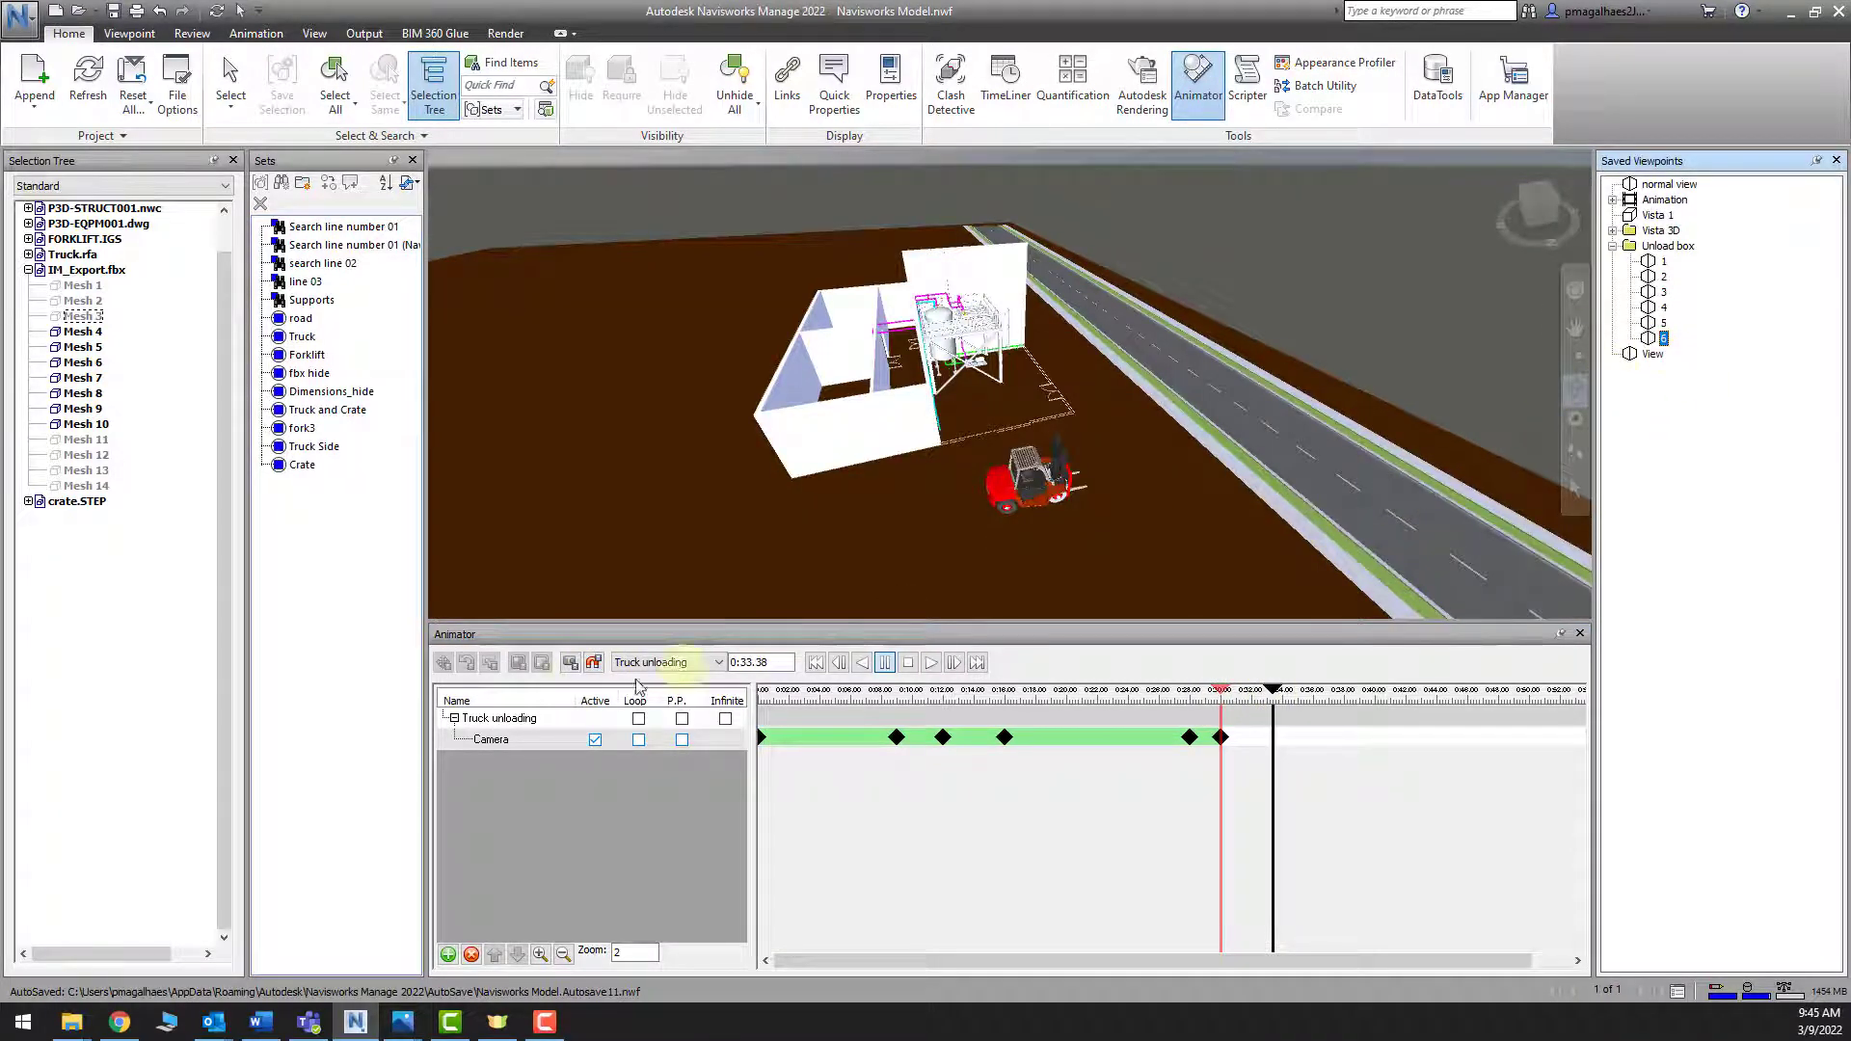
{"action": "left_click", "coordinate": [569, 666]}
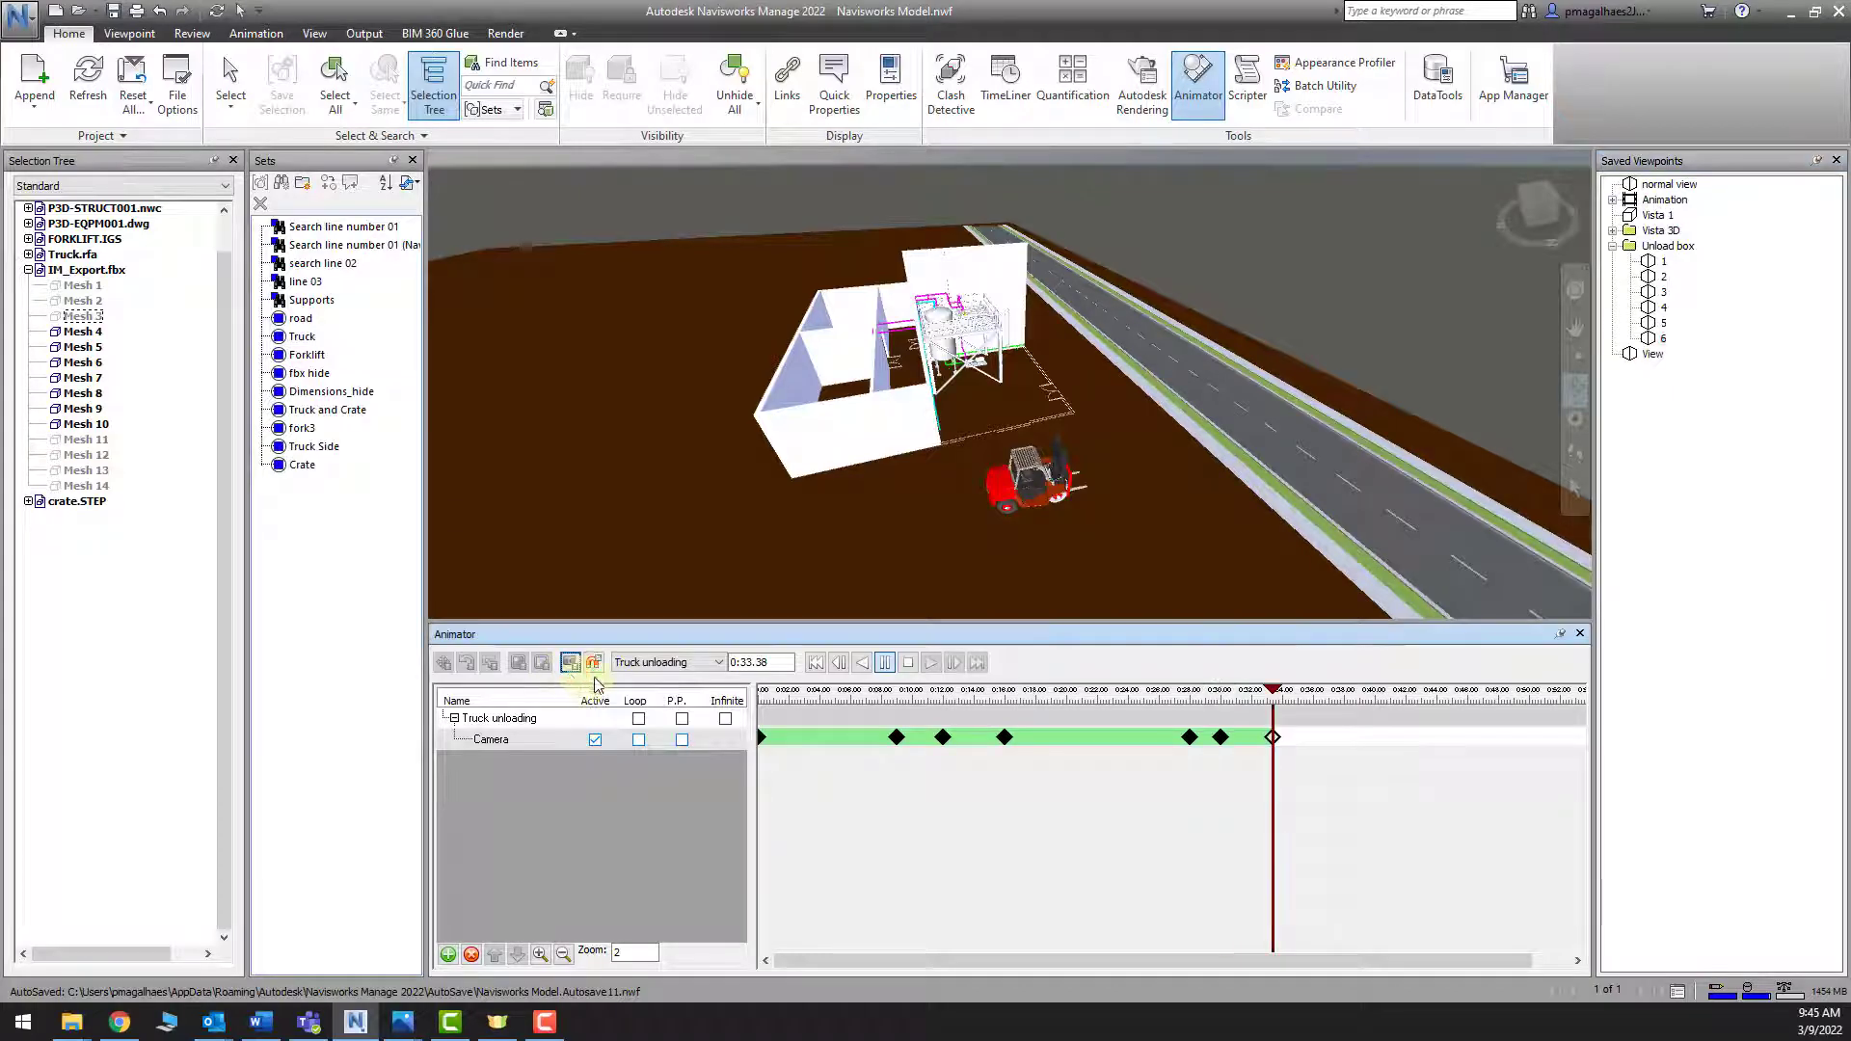
Return the timeline to 0:00.00 and play the Truck unloading scene to review the camera animation
{"action": "left_click_drag", "start_coordinate": [1271, 693], "coordinate": [762, 692]}
{"action": "left_click", "coordinate": [929, 663]}
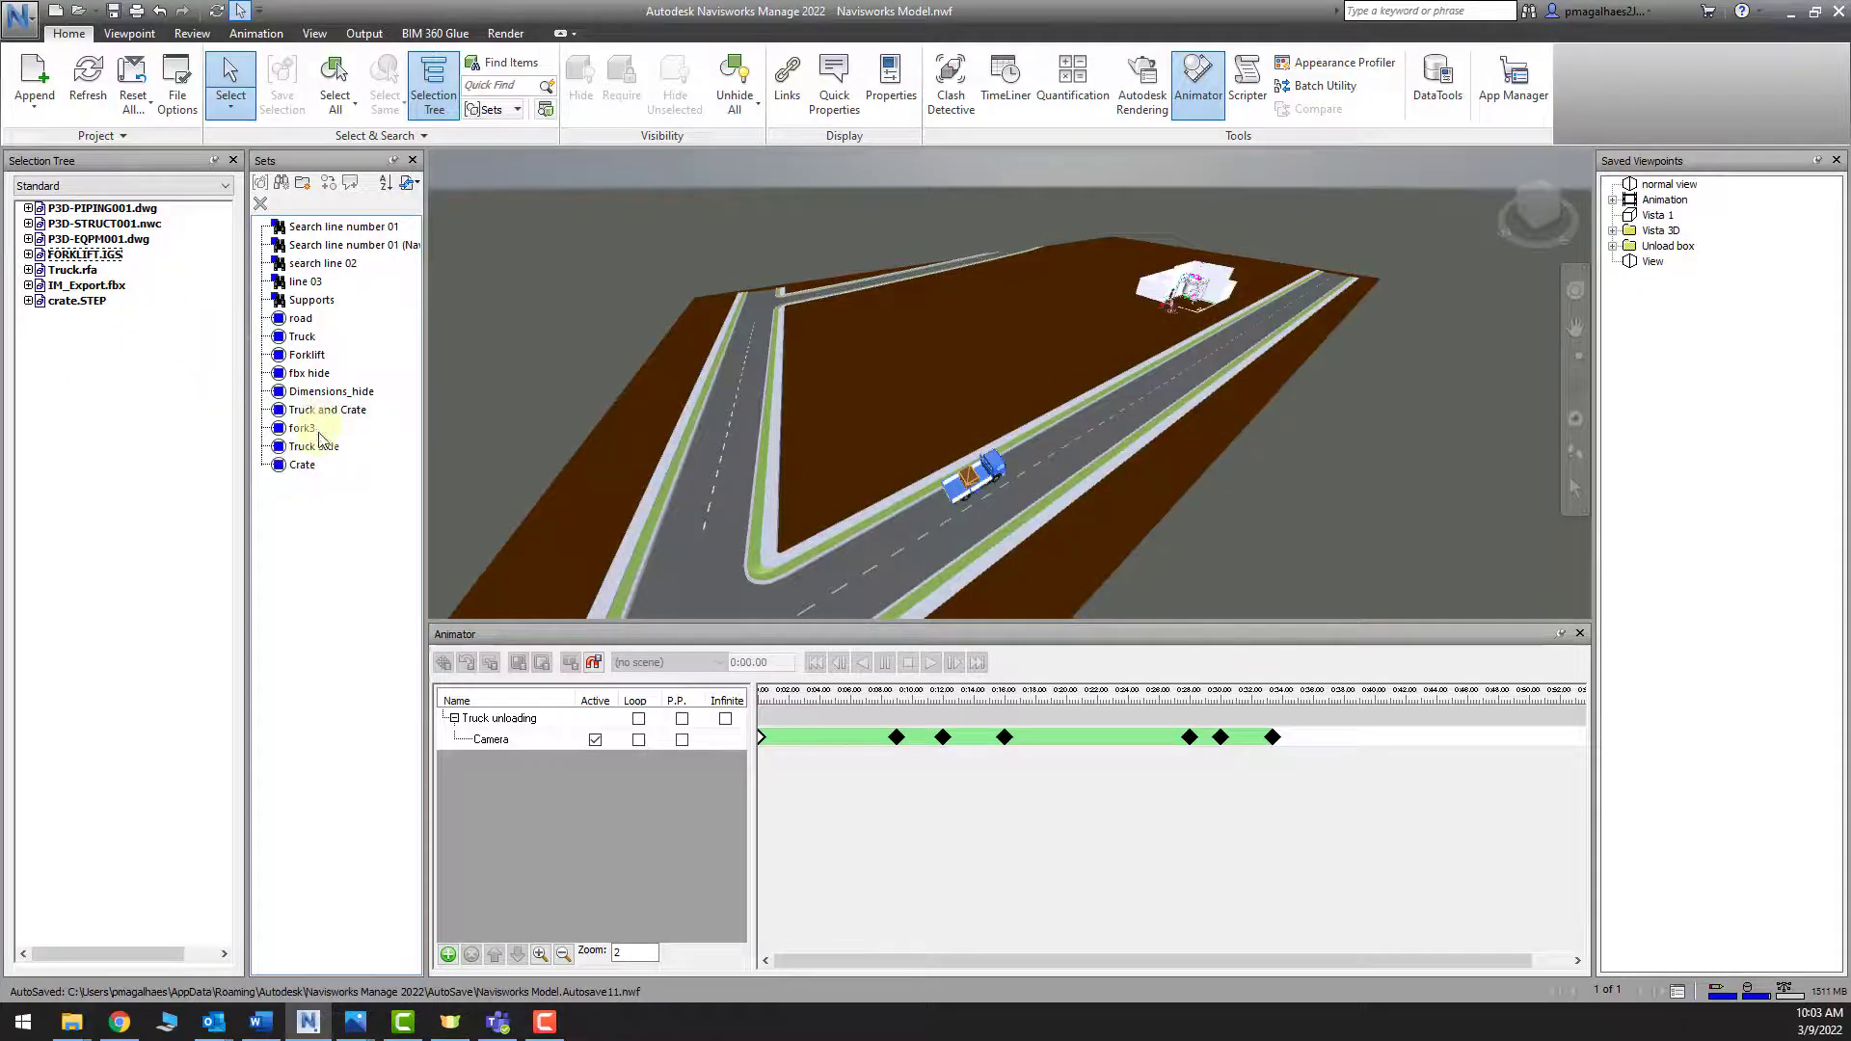
Try to move only the Truck set along the road towards the building with the Move item tool
{"action": "left_click", "coordinate": [301, 336]}
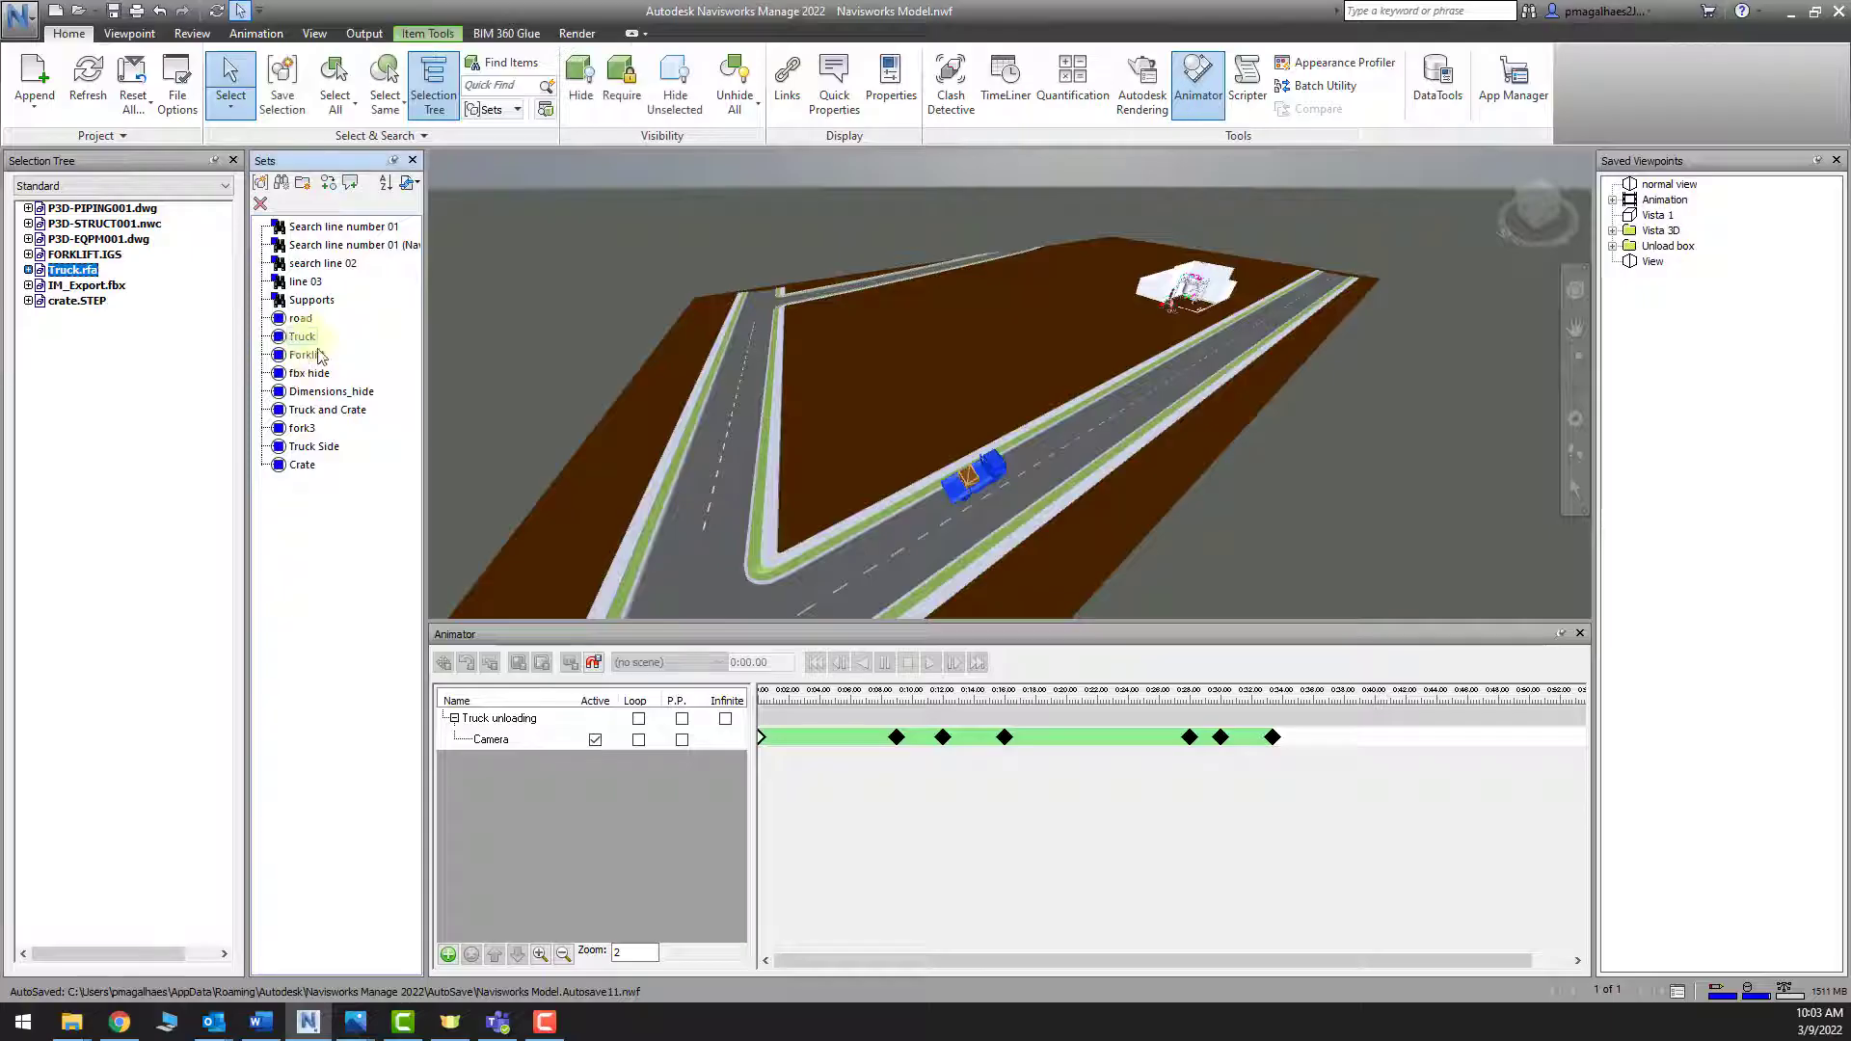
{"action": "left_click", "coordinate": [427, 32]}
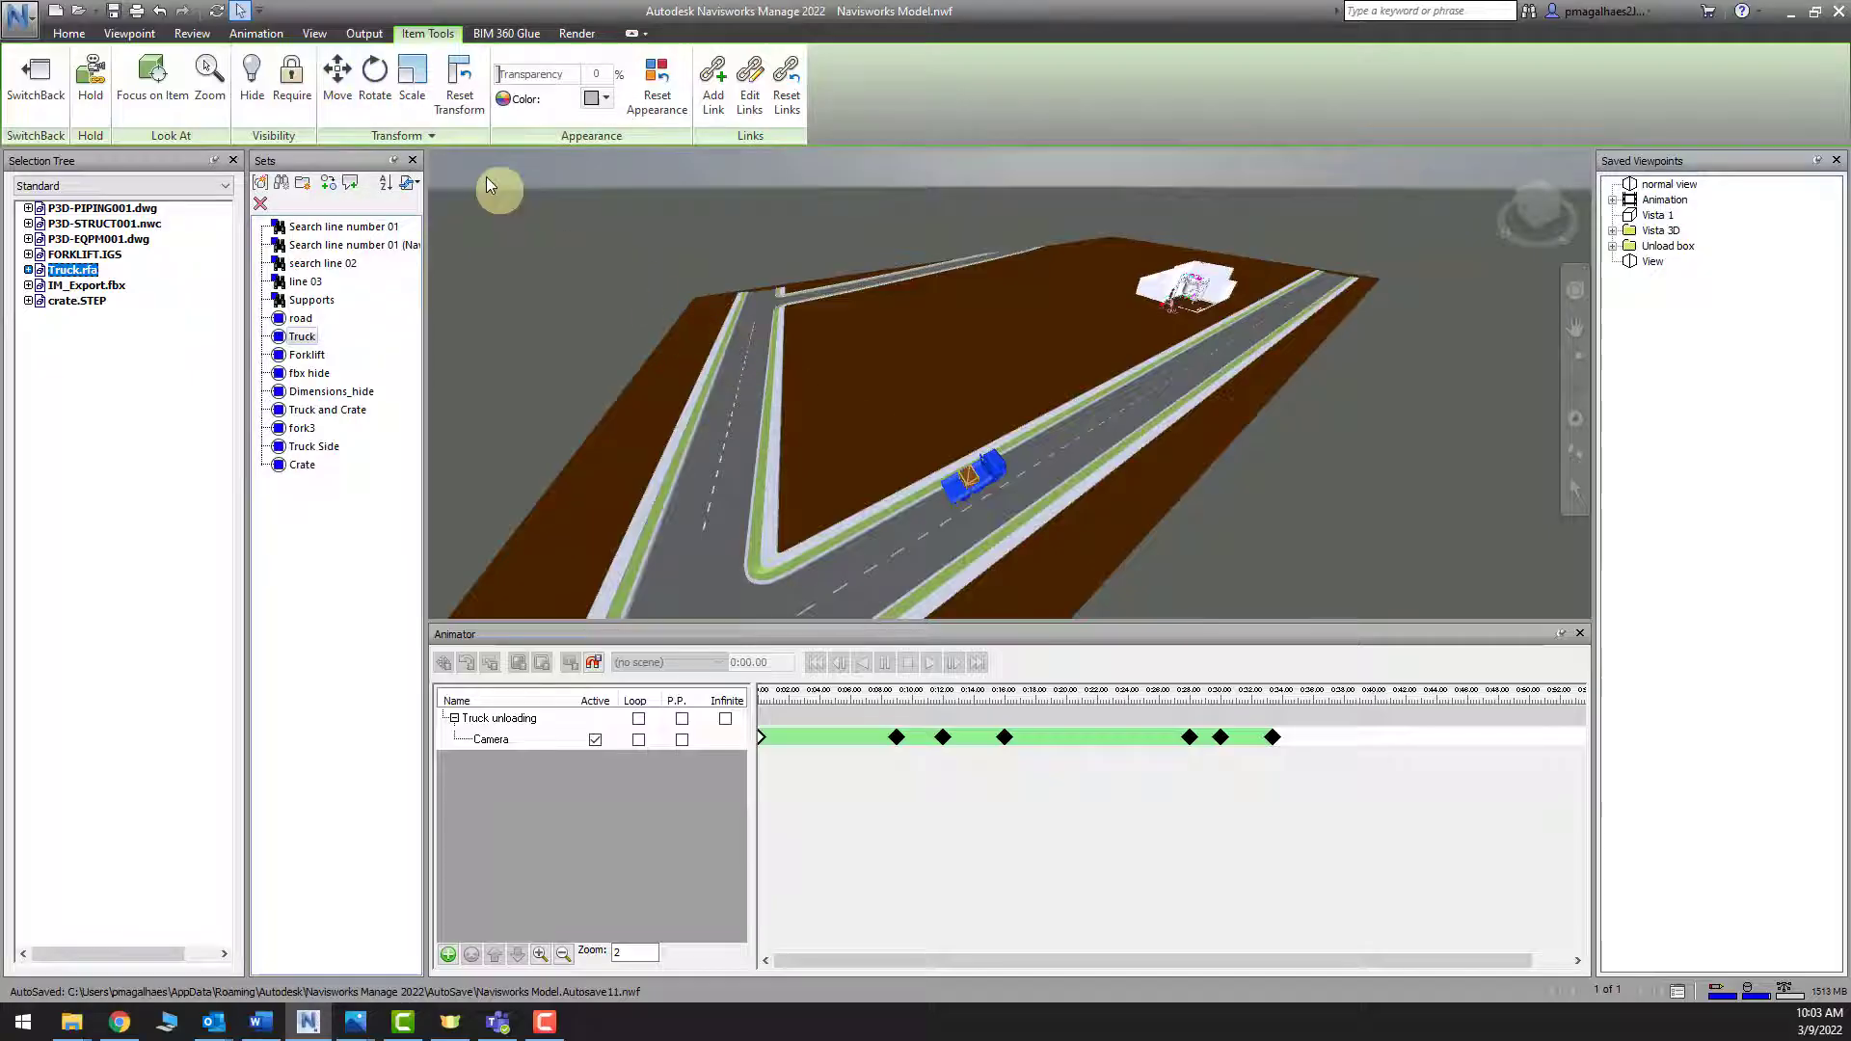
{"action": "left_click", "coordinate": [337, 77]}
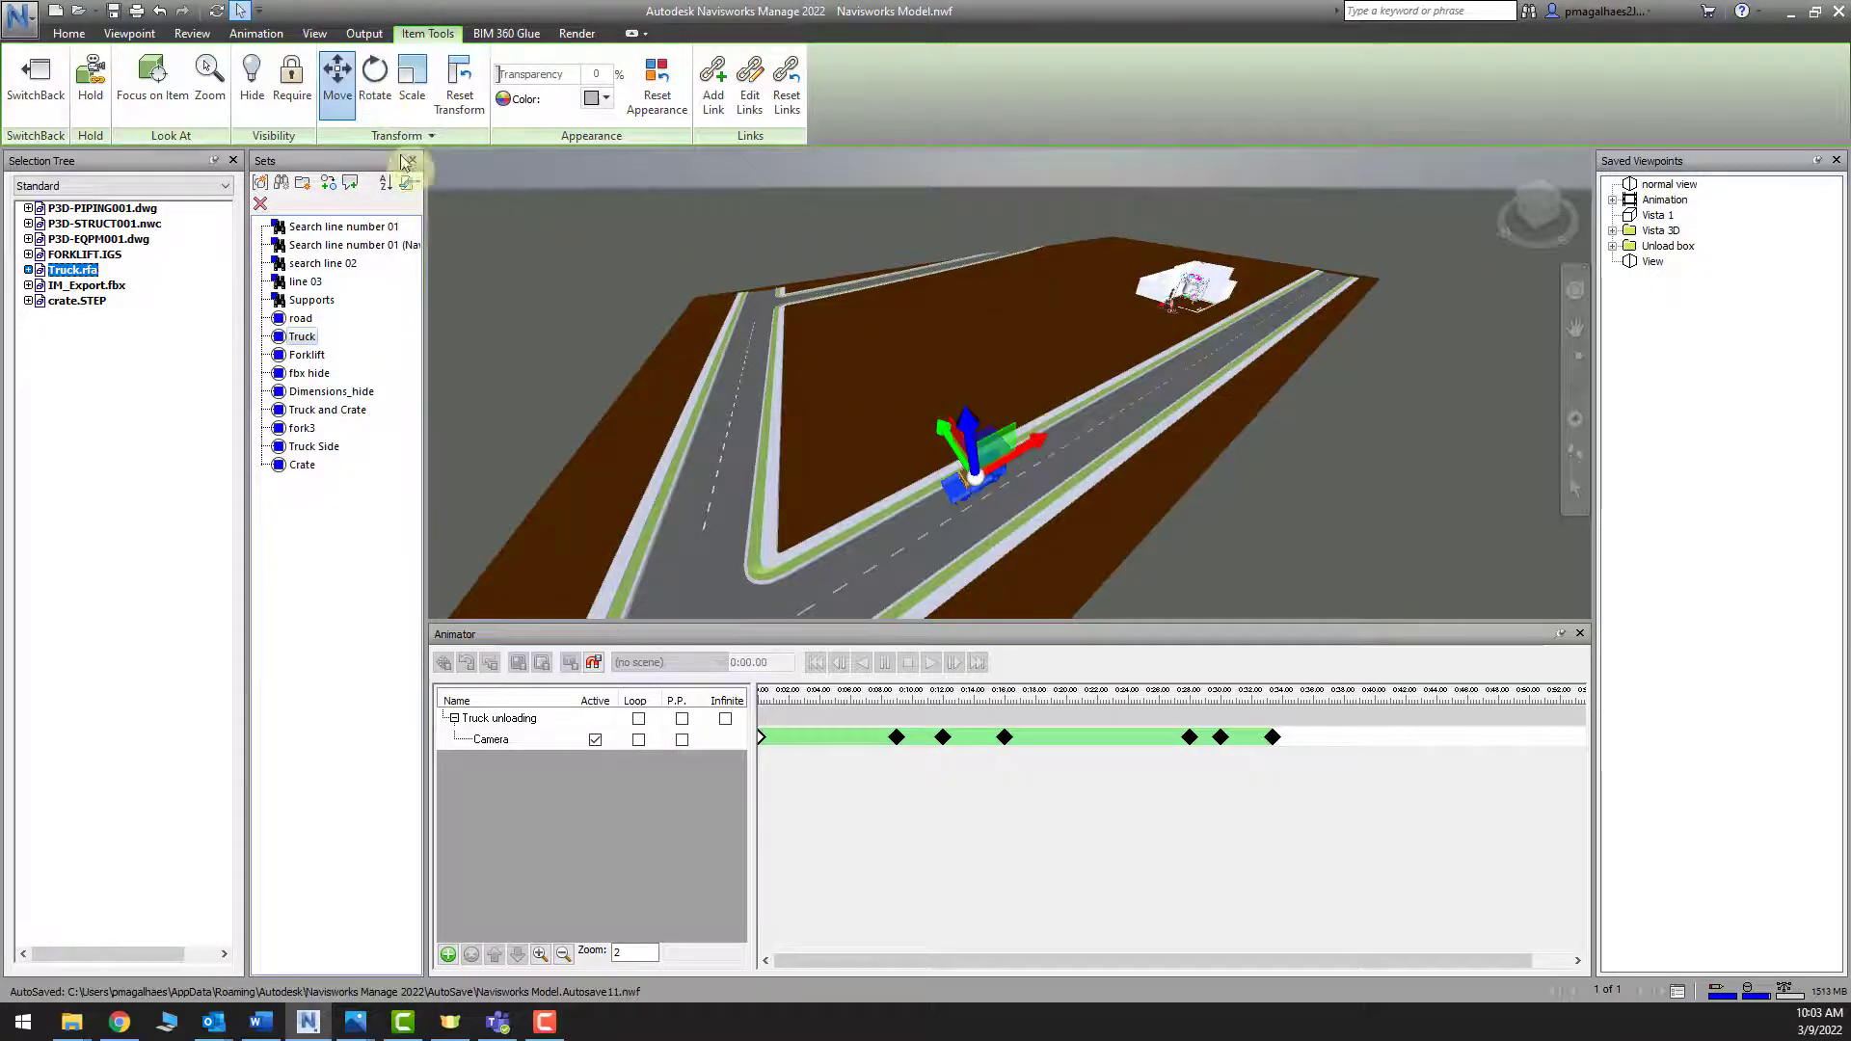
{"action": "left_click_drag", "start_coordinate": [1029, 448], "coordinate": [1200, 400]}
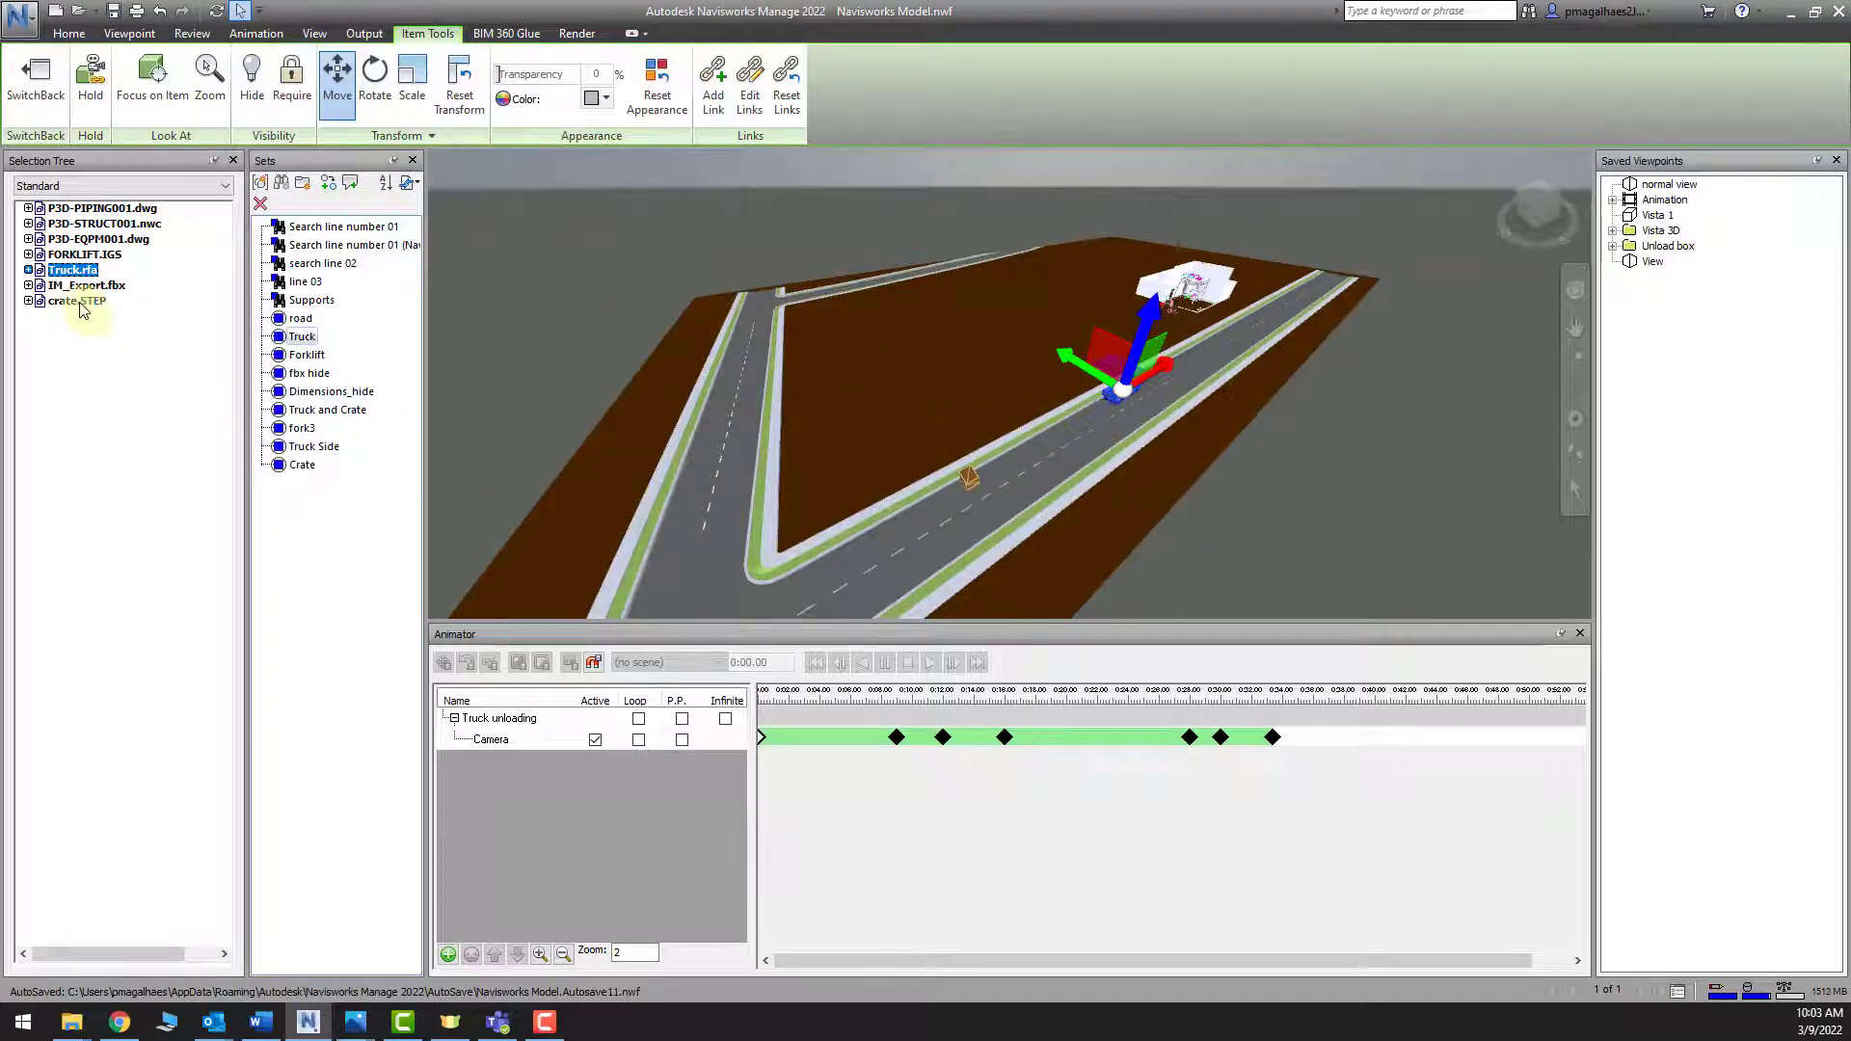
Check the origin, rotation and scale of Truck.rfa in its Units and Transform settings without changing them
{"action": "right_click", "coordinate": [69, 271]}
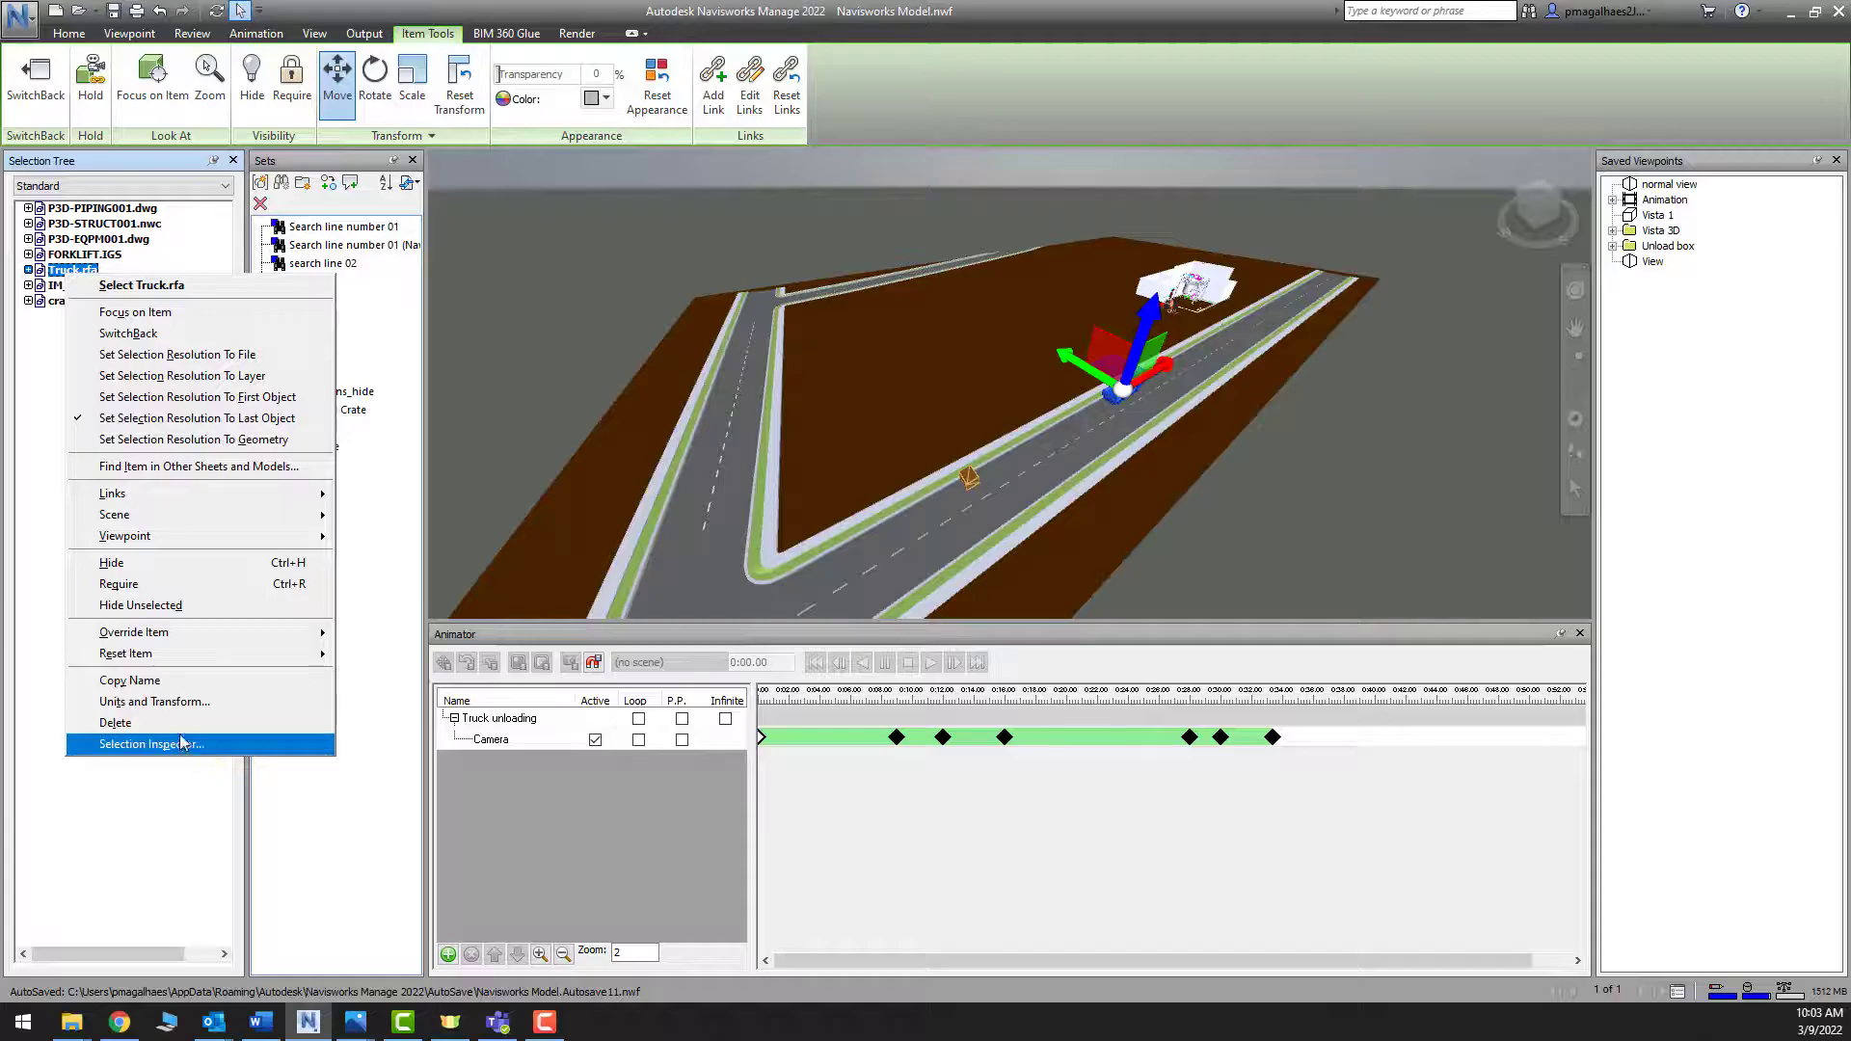
{"action": "left_click", "coordinate": [154, 702]}
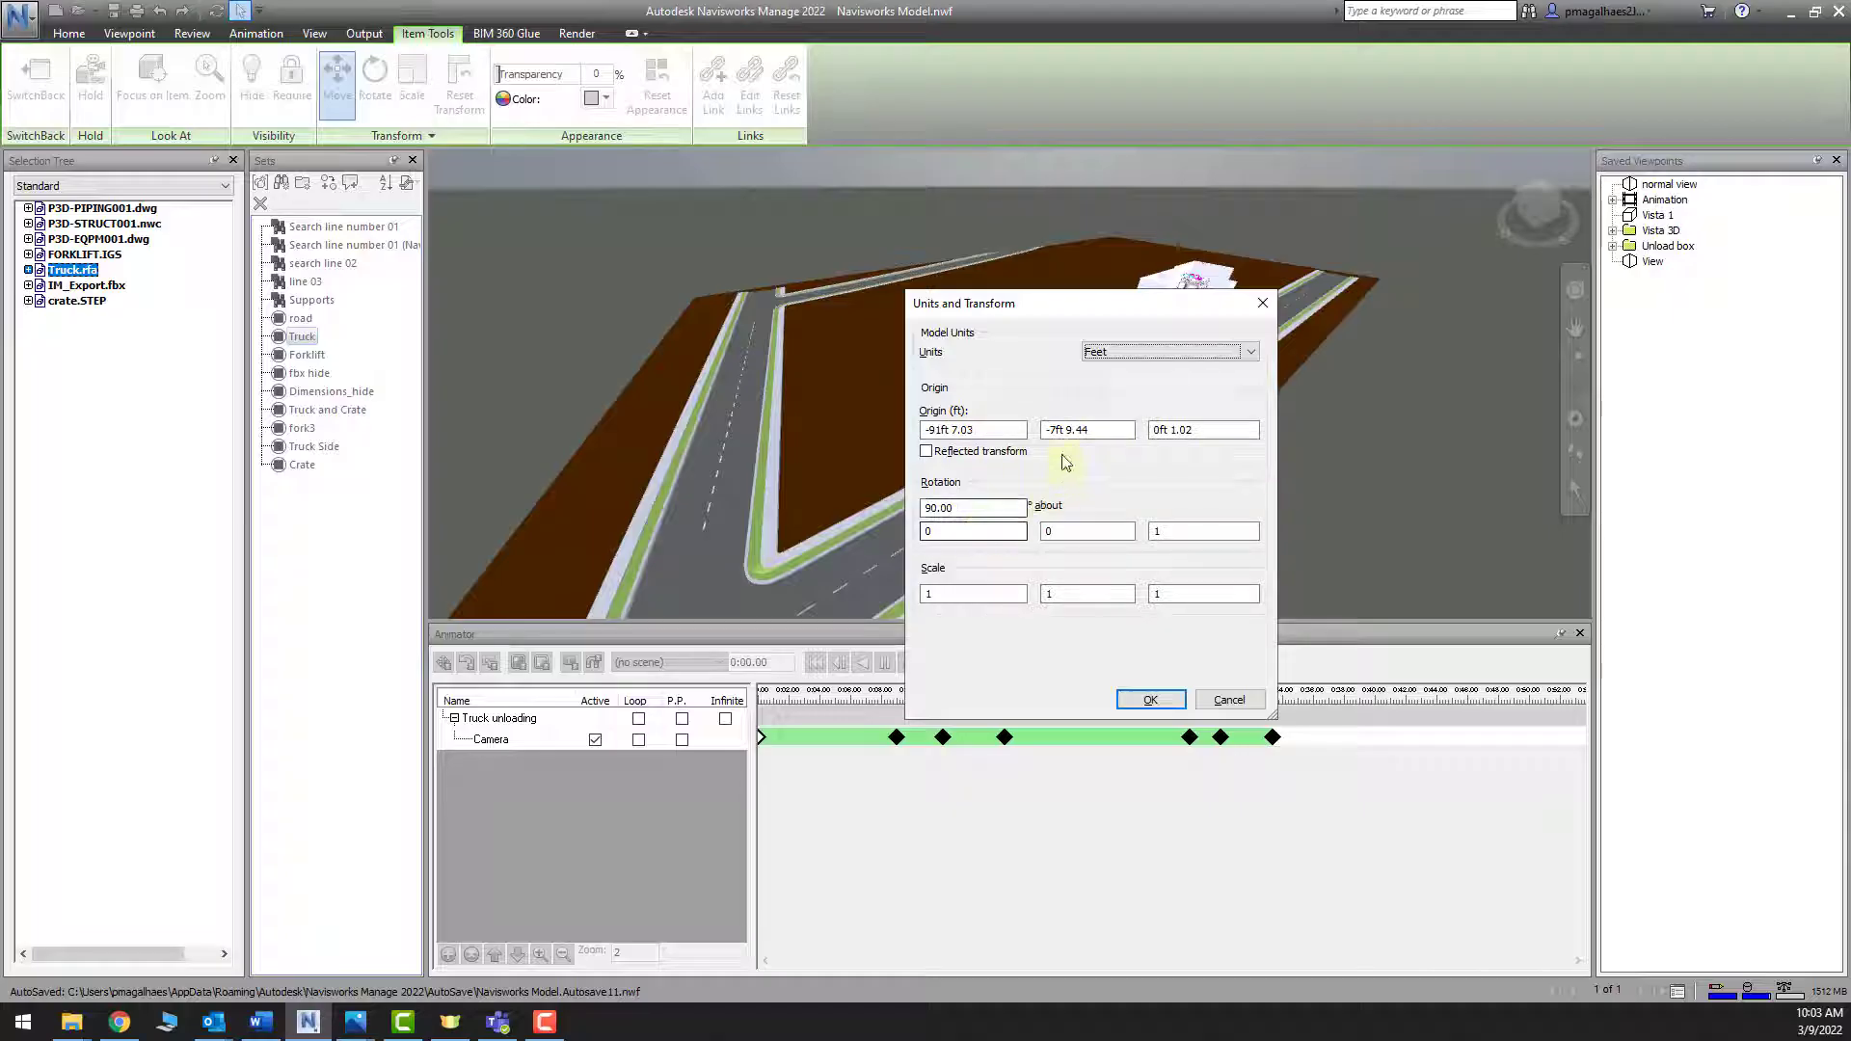
{"action": "left_click", "coordinate": [1229, 699]}
Undo the truck's move and clear the selection
{"action": "left_click", "coordinate": [215, 14]}
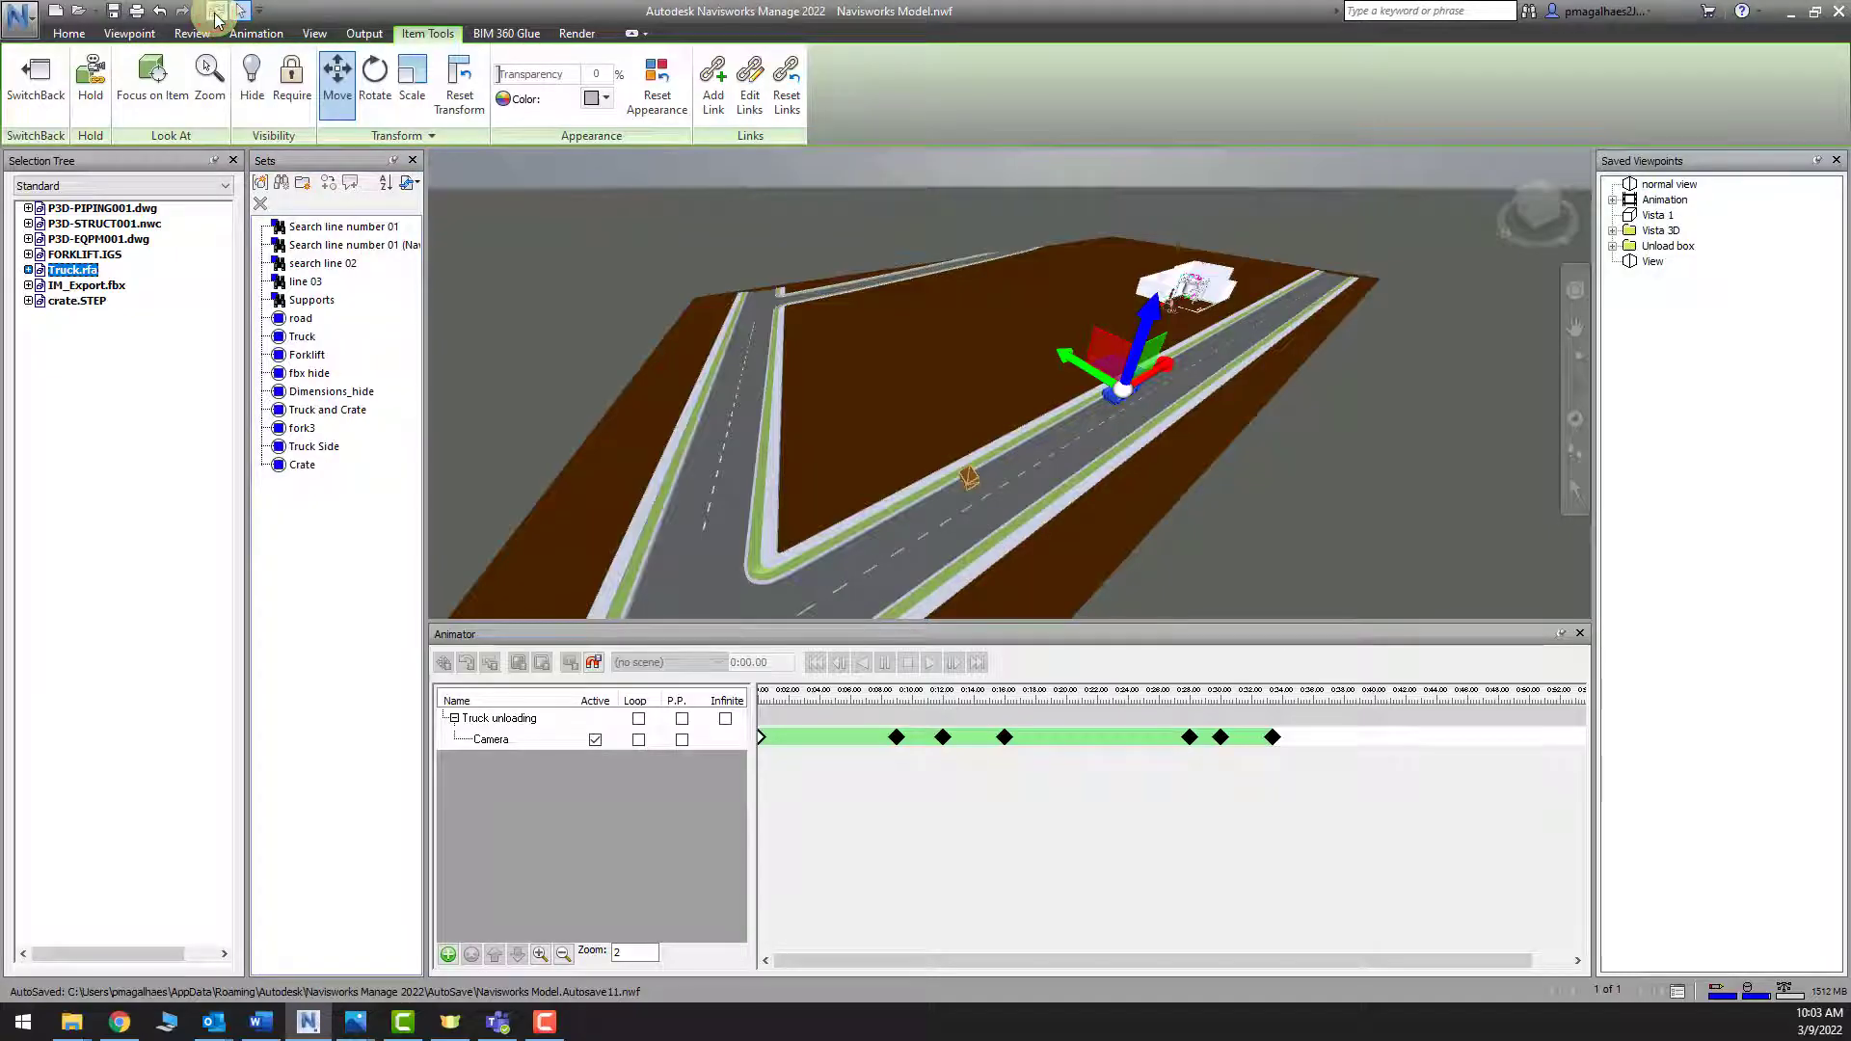
{"action": "left_click", "coordinate": [160, 12]}
{"action": "key", "text": "Escape"}
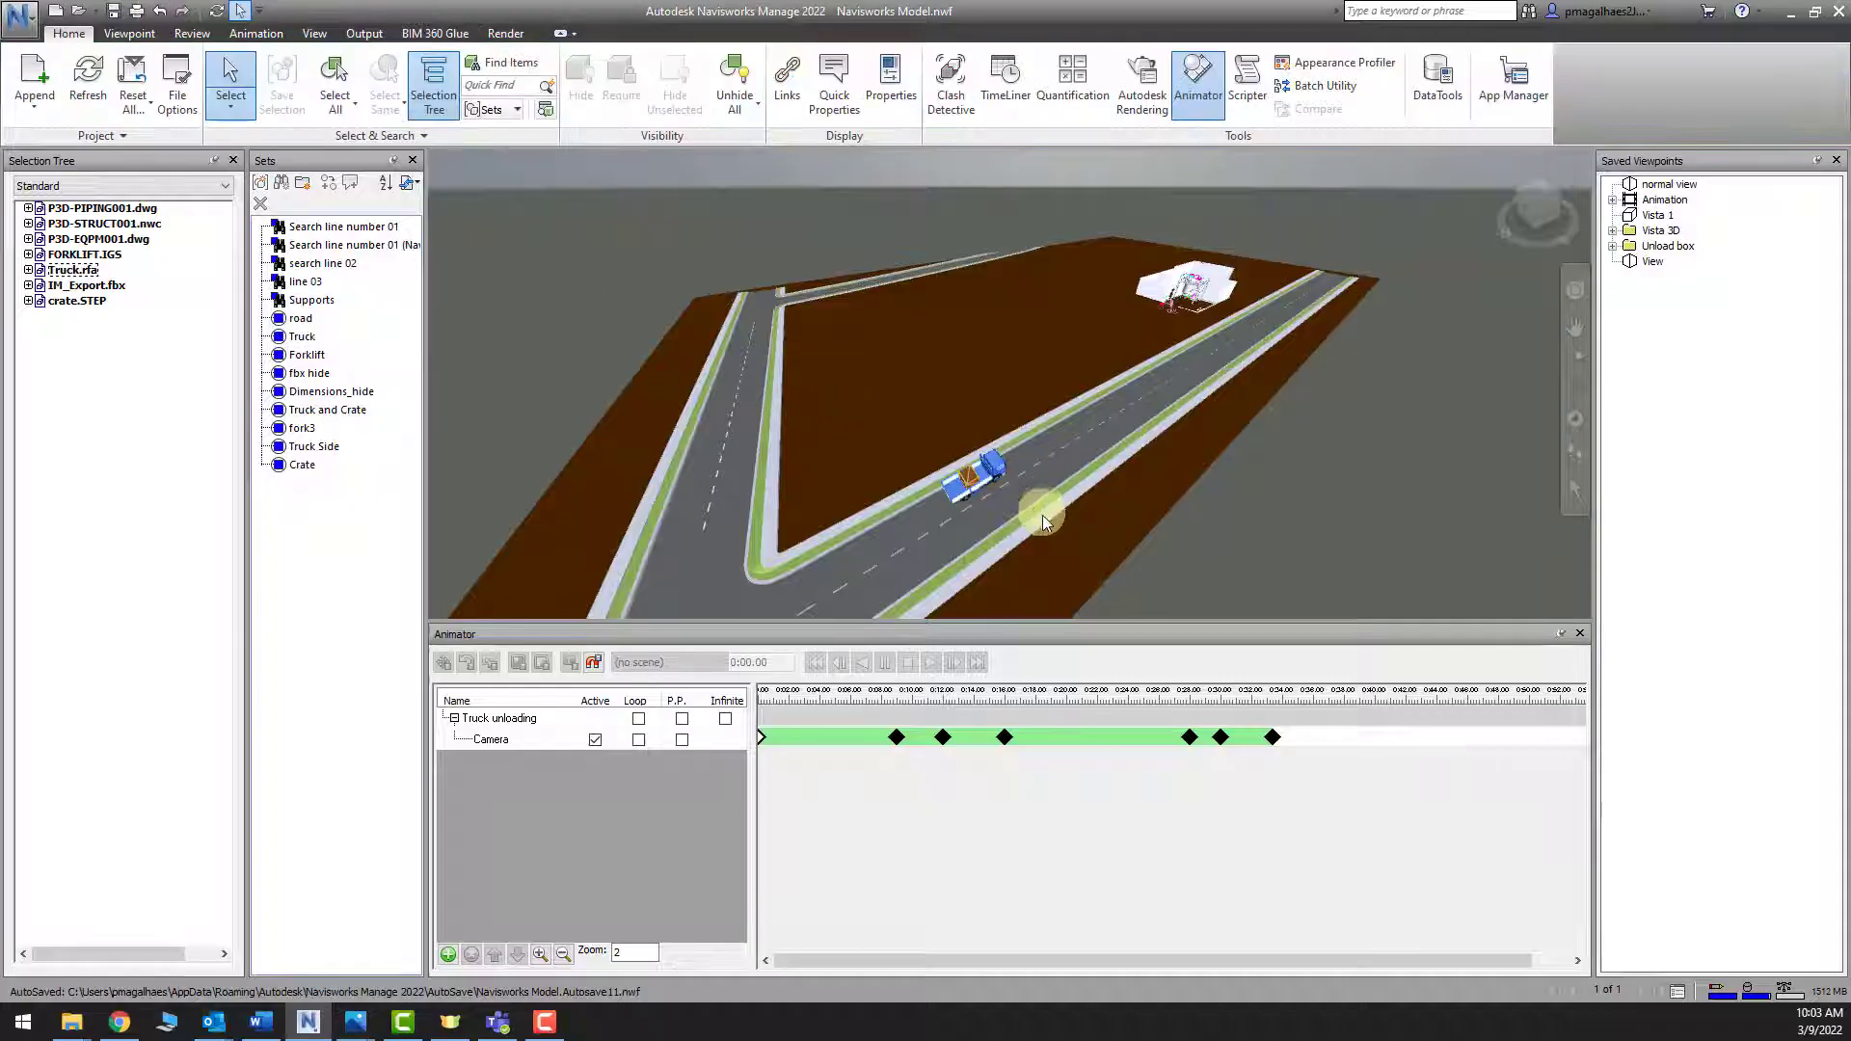
Close the Selection Tree to enlarge the workspace and leave nothing selected in the model
{"action": "scroll", "coordinate": [1106, 531], "scroll_direction": "up", "scroll_amount": 1}
{"action": "scroll", "coordinate": [966, 472], "scroll_direction": "up", "scroll_amount": 1}
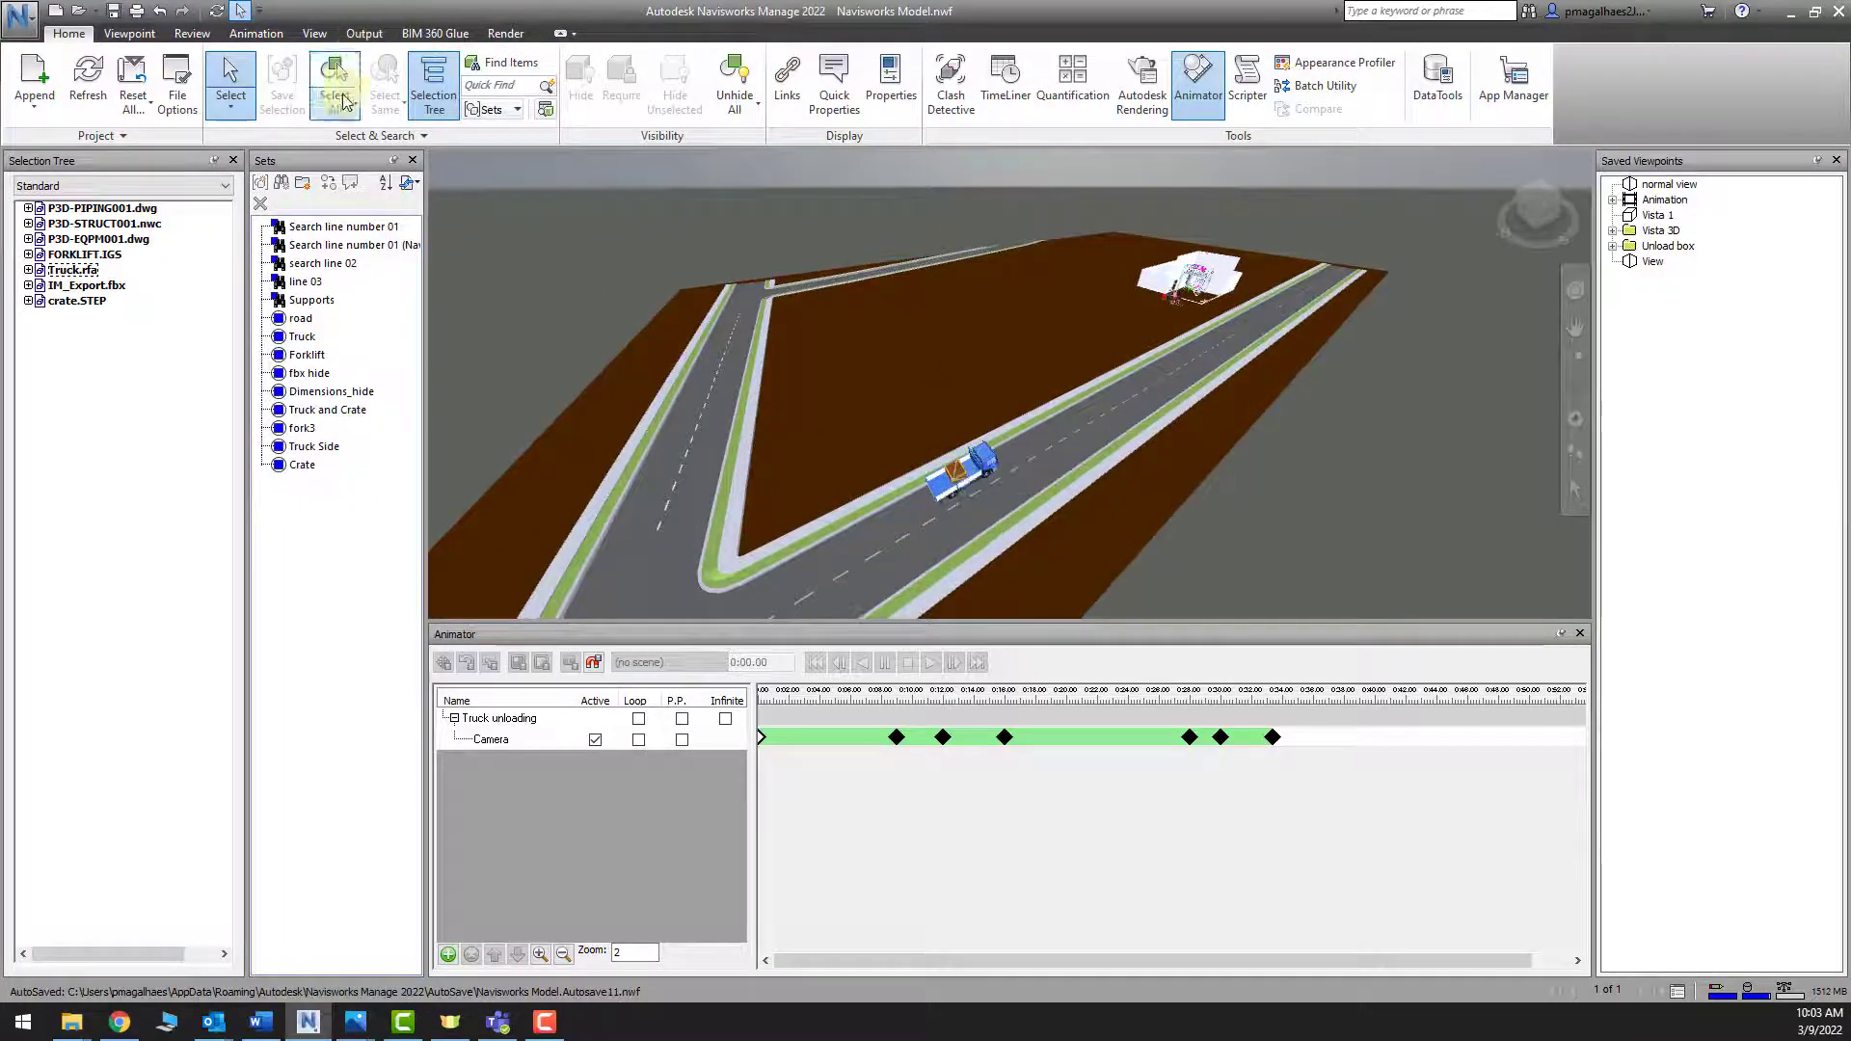
{"action": "left_click", "coordinate": [305, 396]}
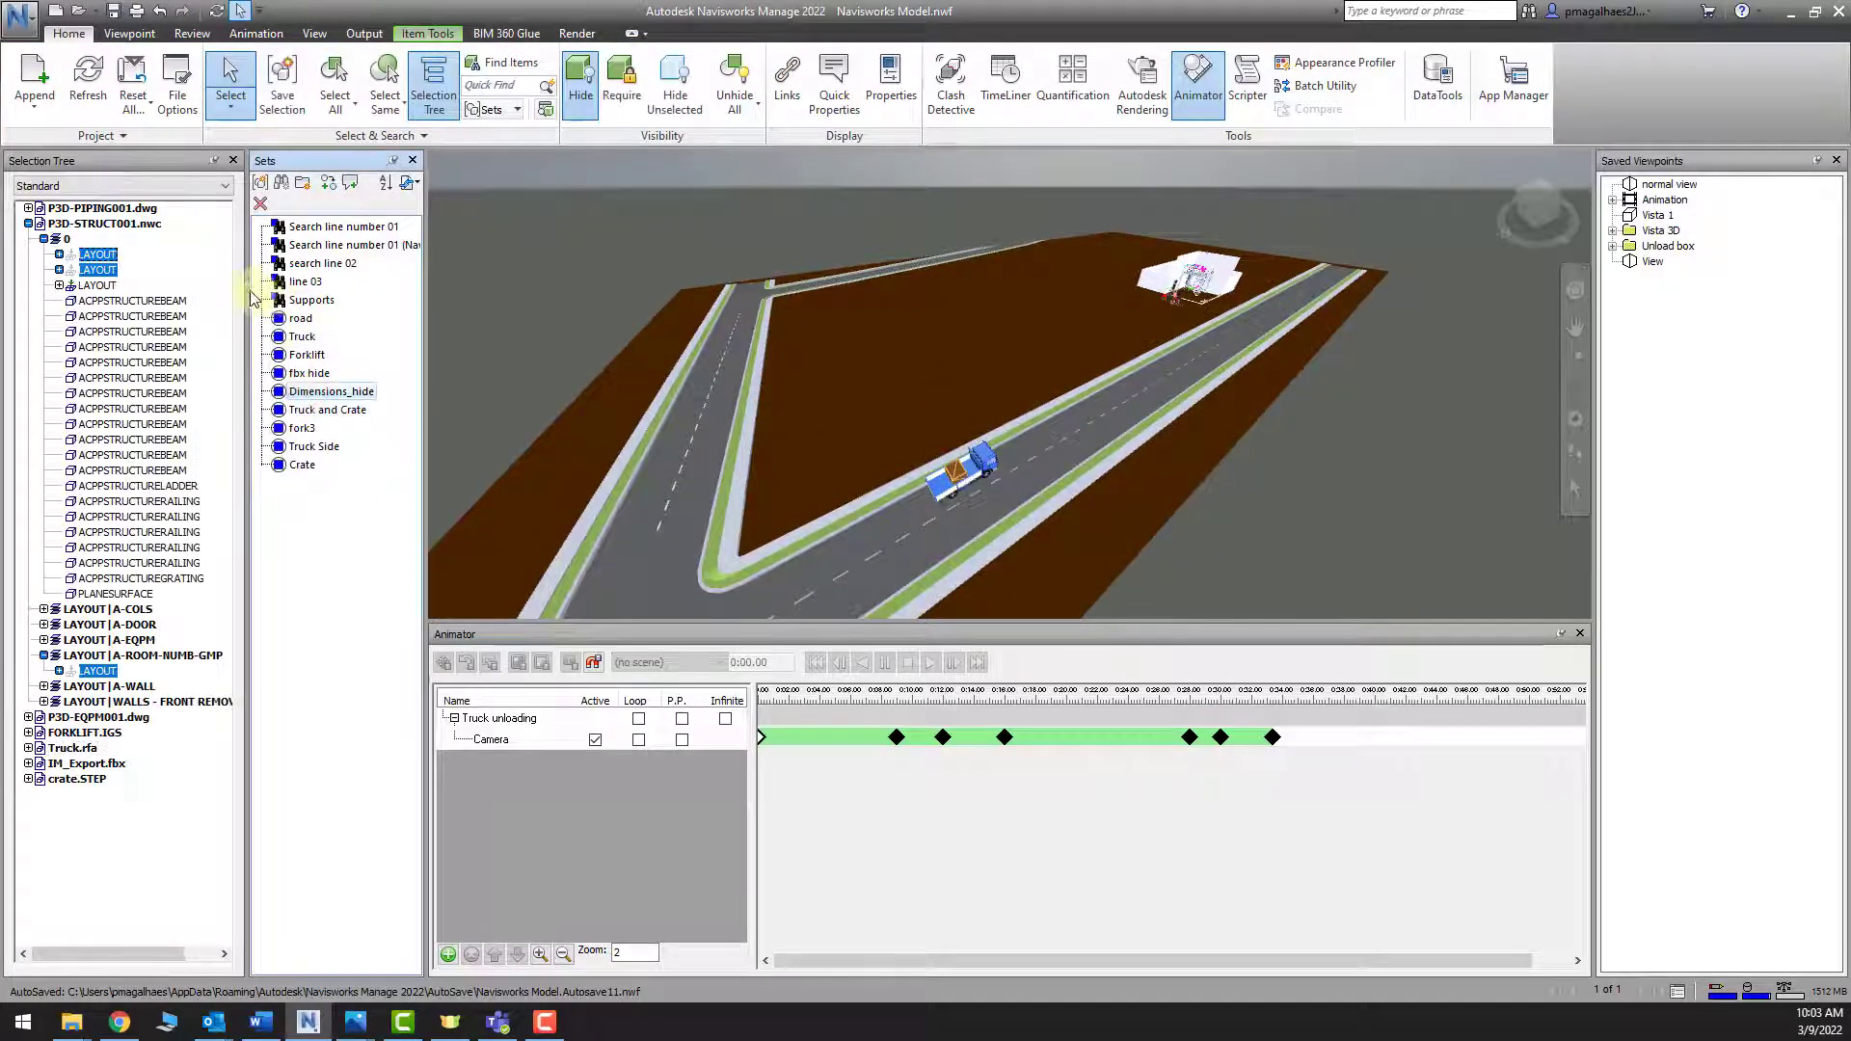
{"action": "left_click", "coordinate": [427, 32]}
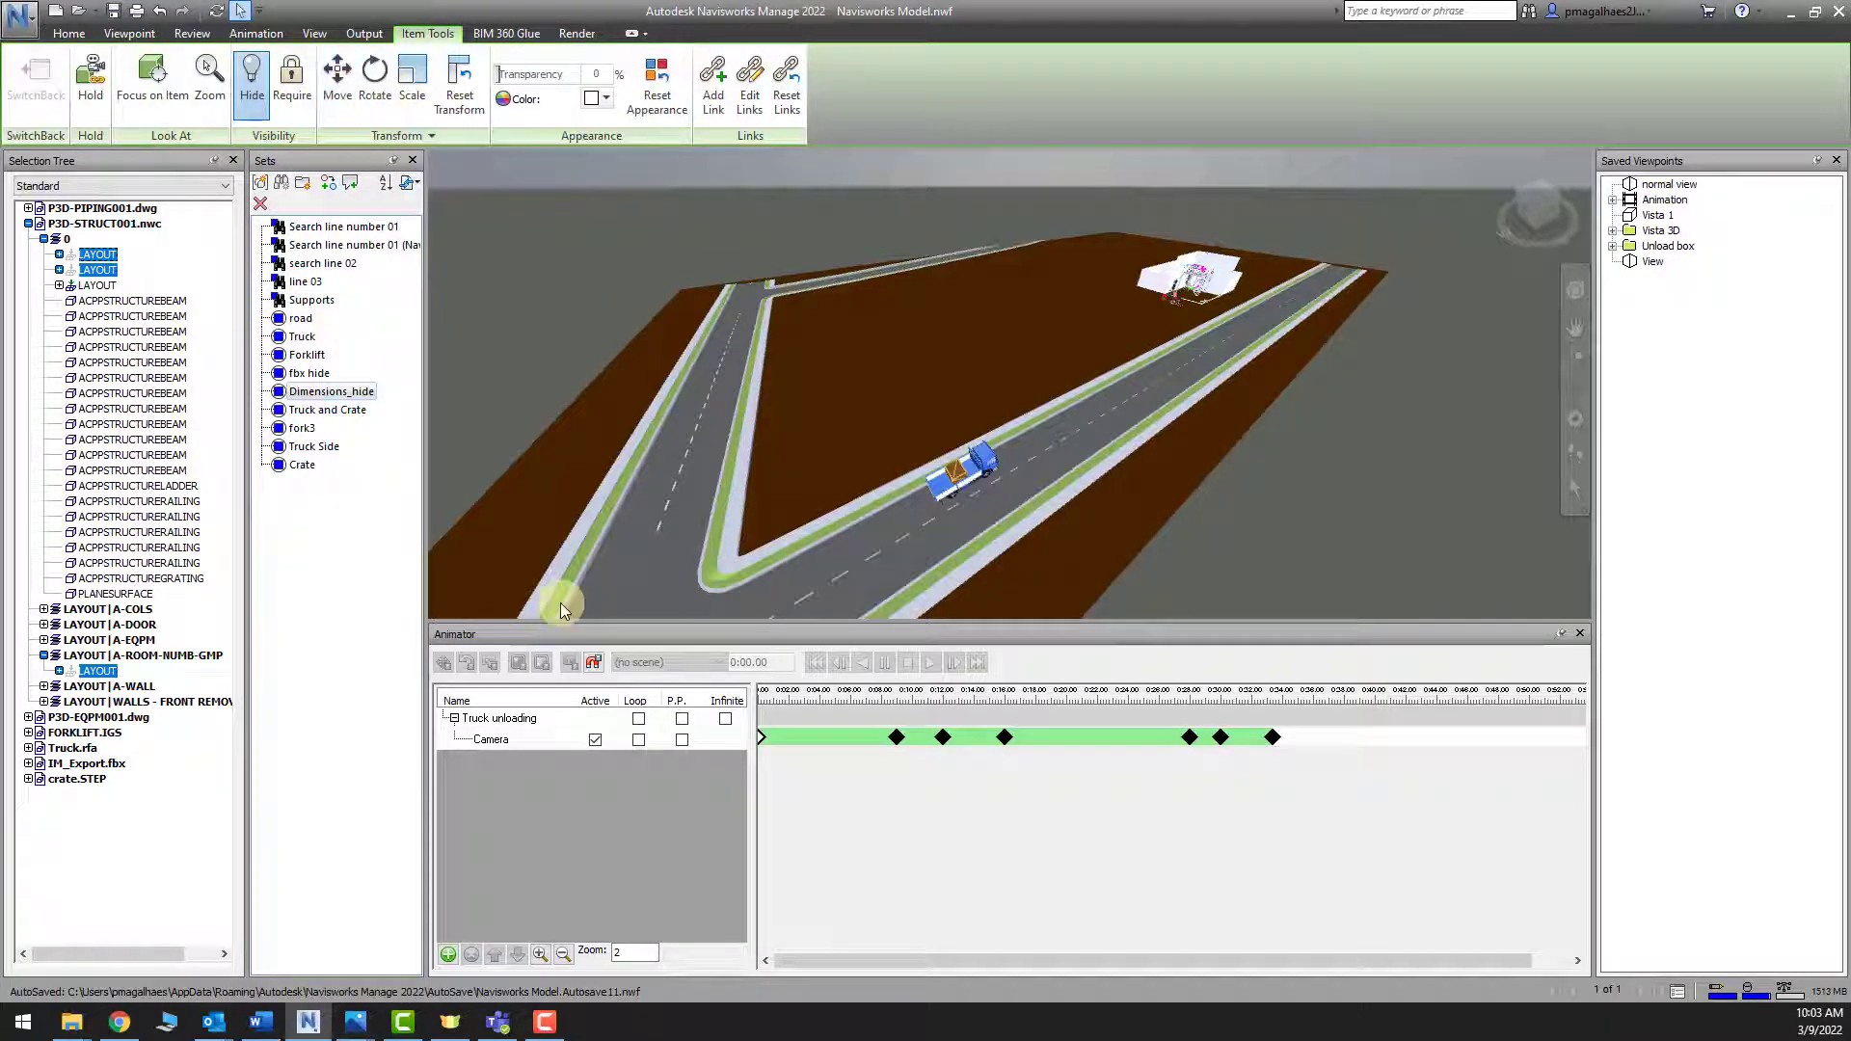
{"action": "left_click", "coordinate": [588, 873]}
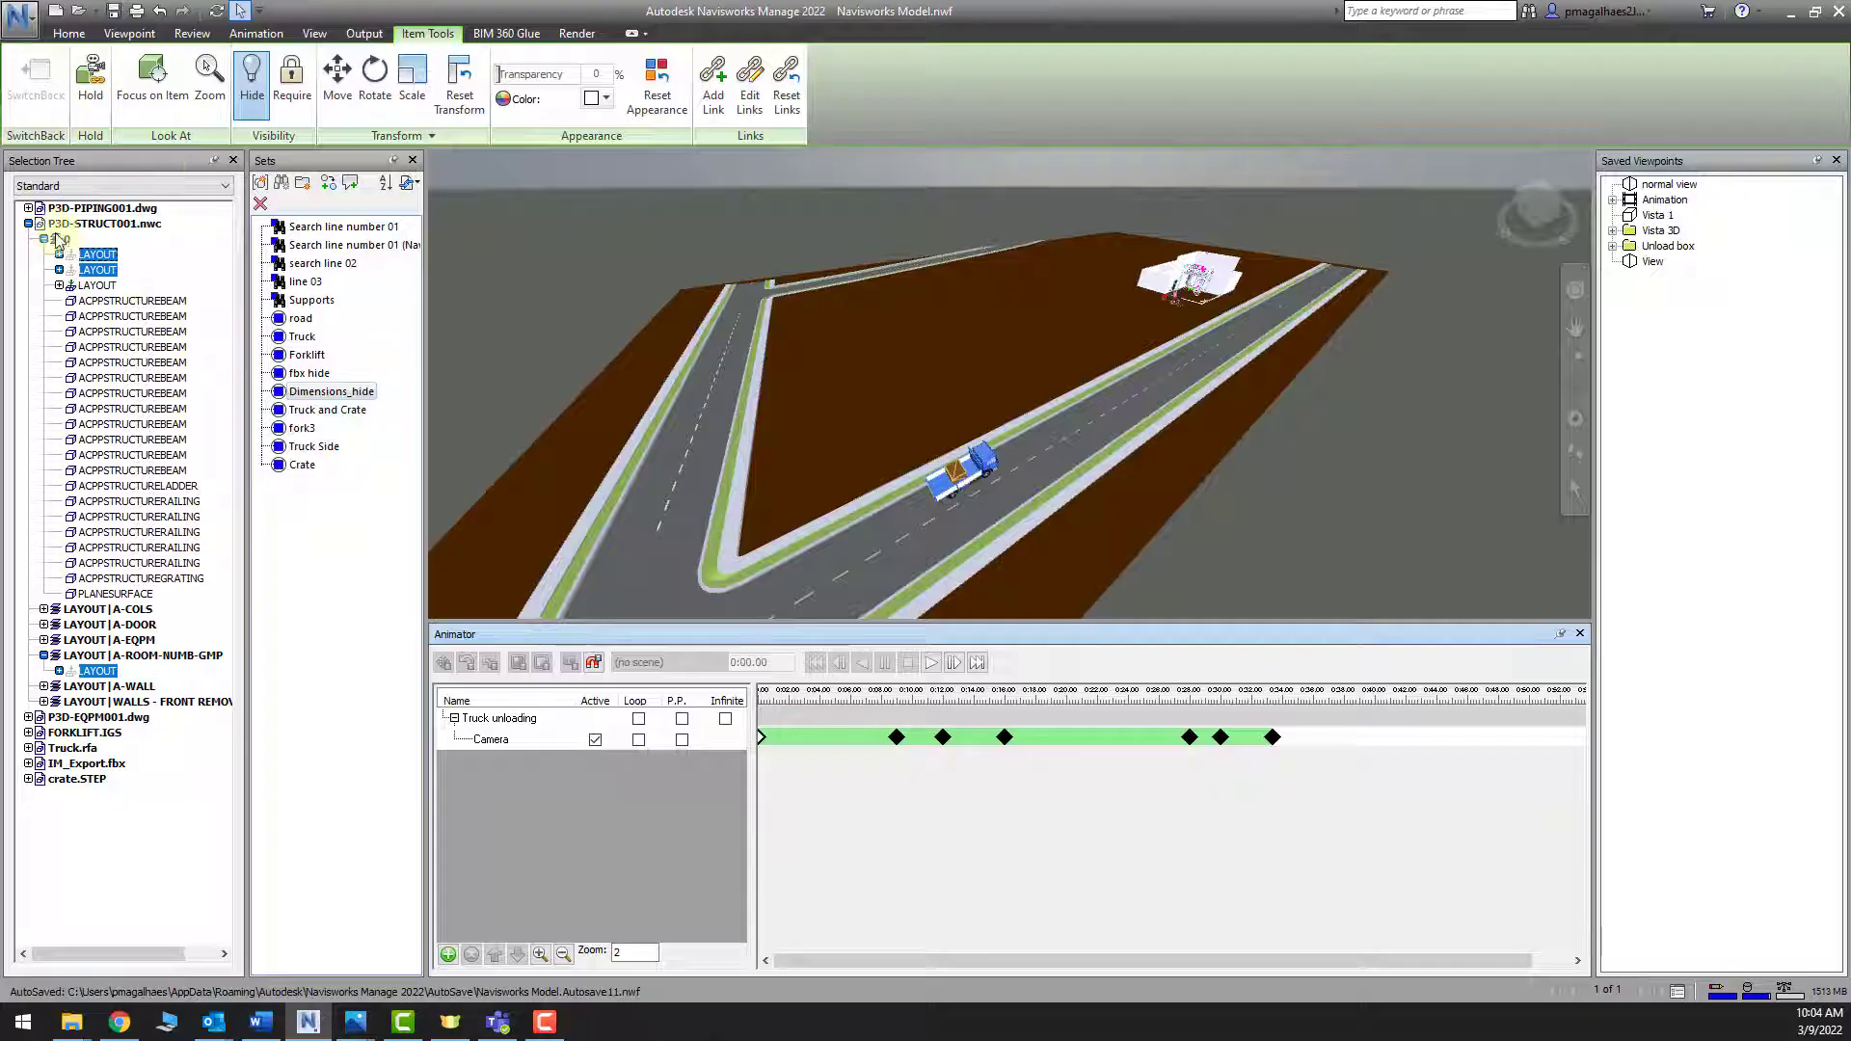
{"action": "left_click", "coordinate": [232, 161]}
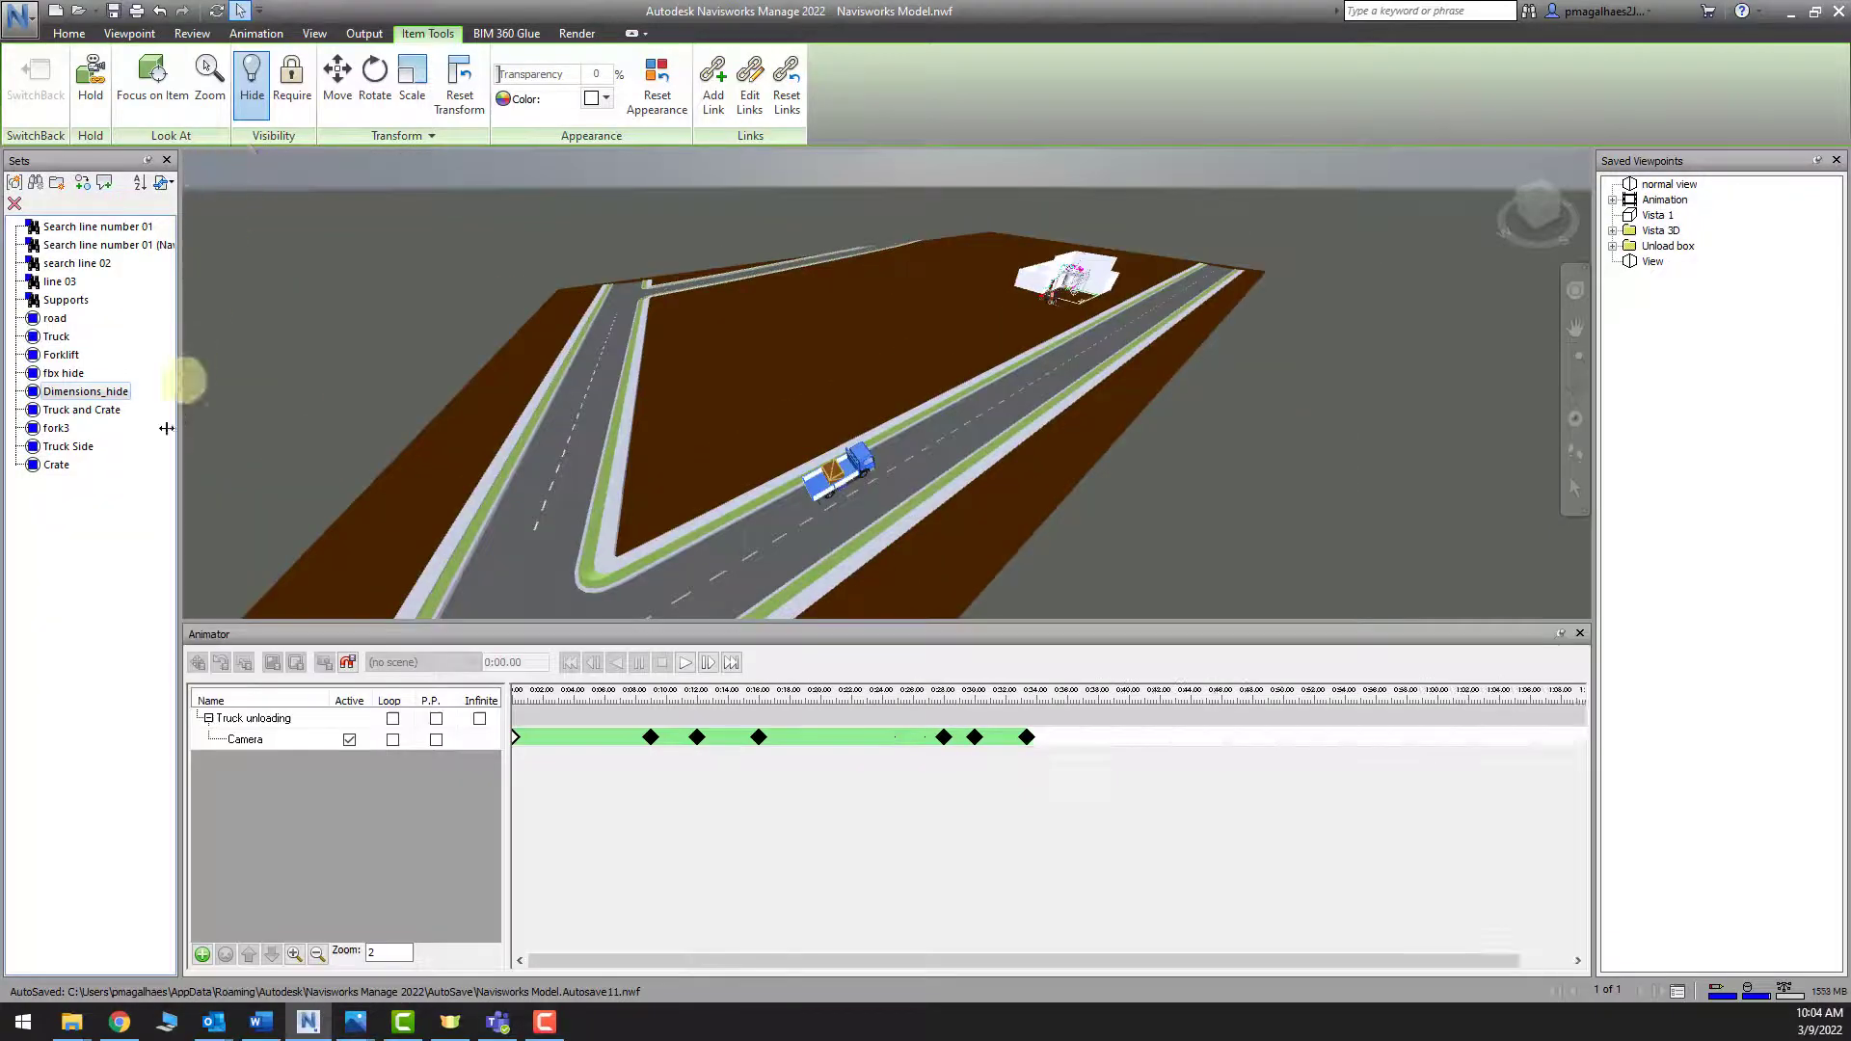
{"action": "left_click", "coordinate": [887, 490]}
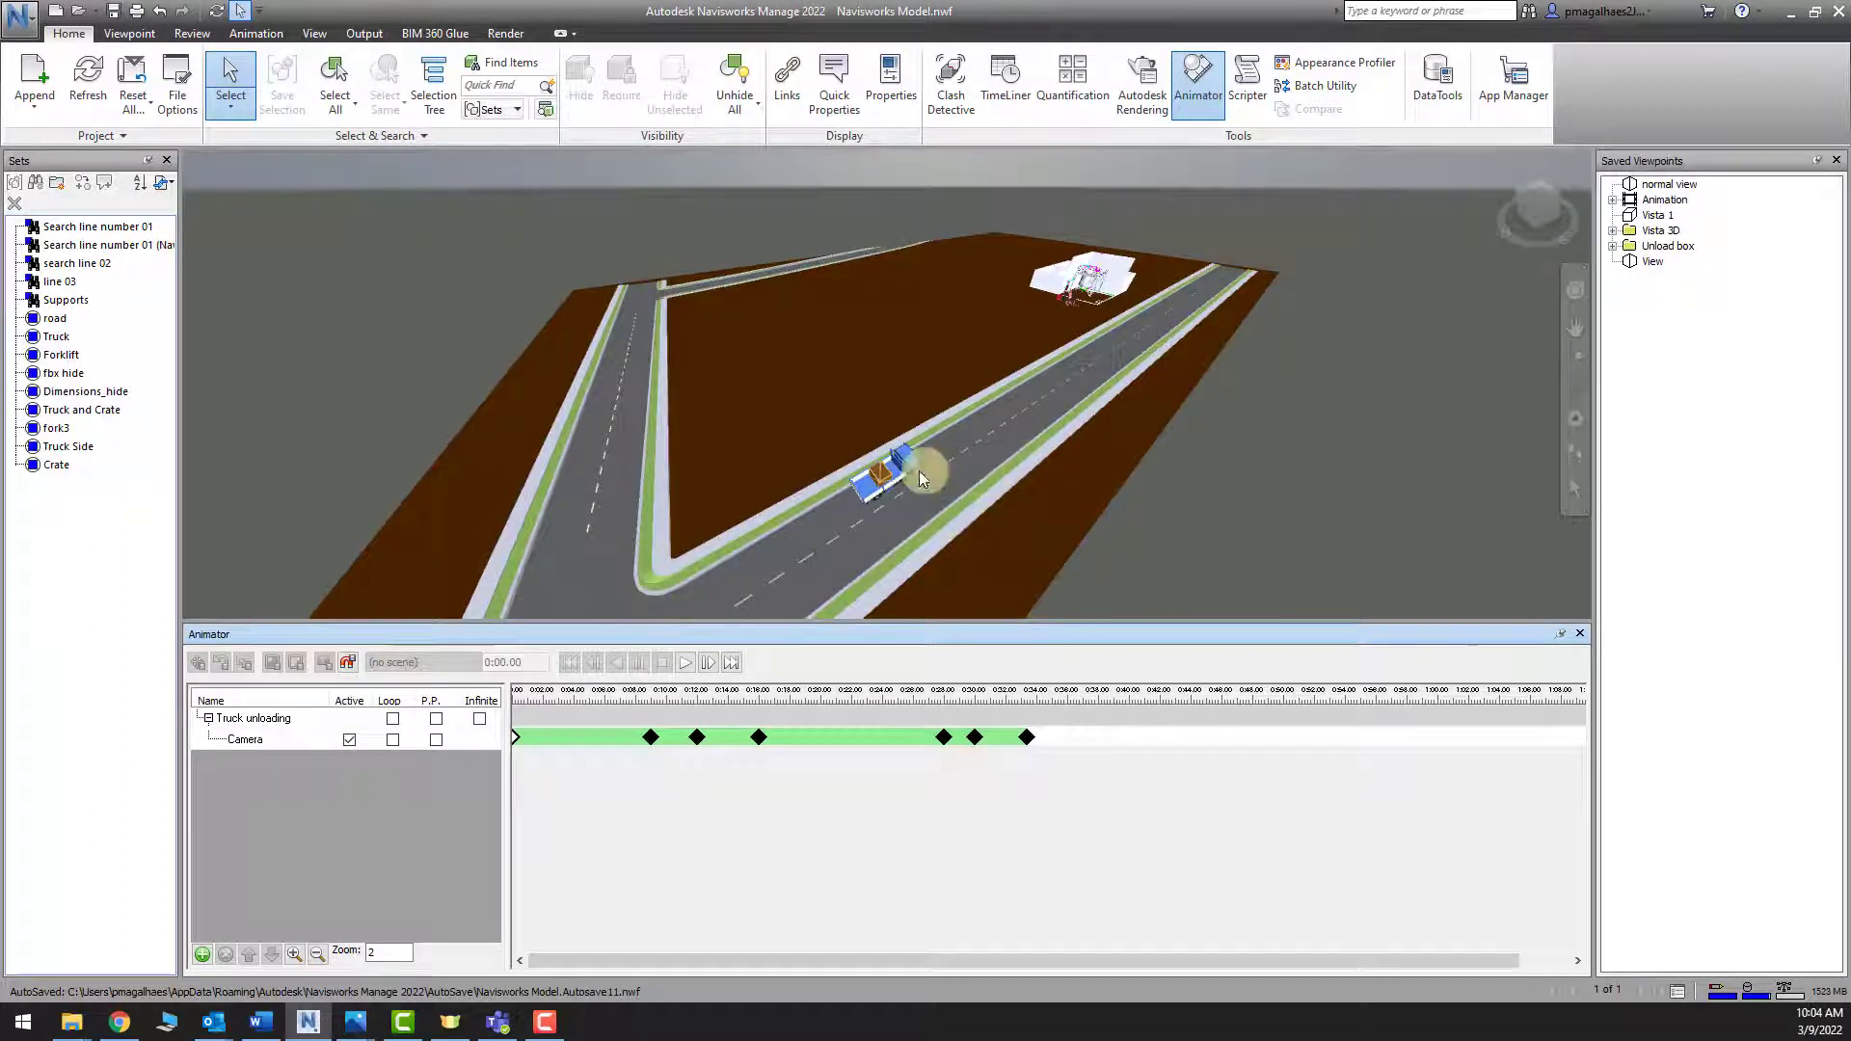
Add an animation set named Truck Arriving to the Truck unloading scene from the selected Truck and Crate set
{"action": "left_click", "coordinate": [103, 410]}
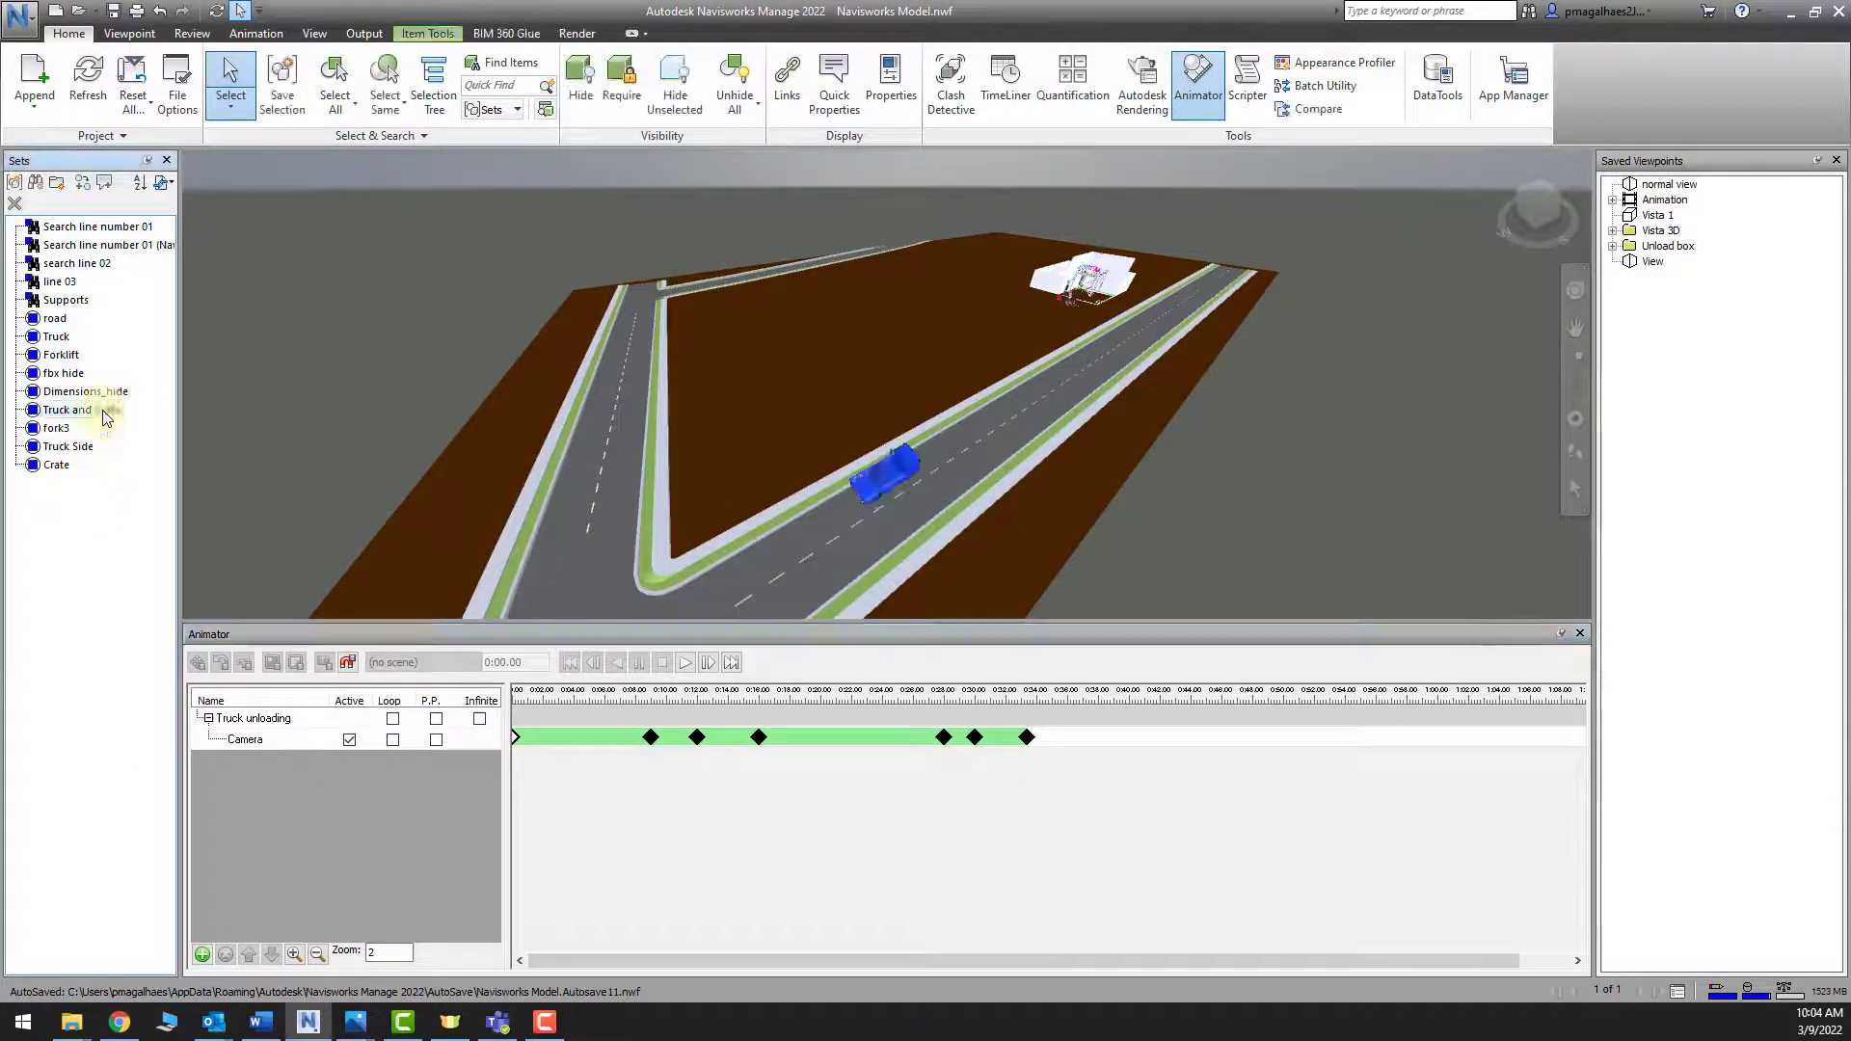
{"action": "left_click", "coordinate": [911, 475]}
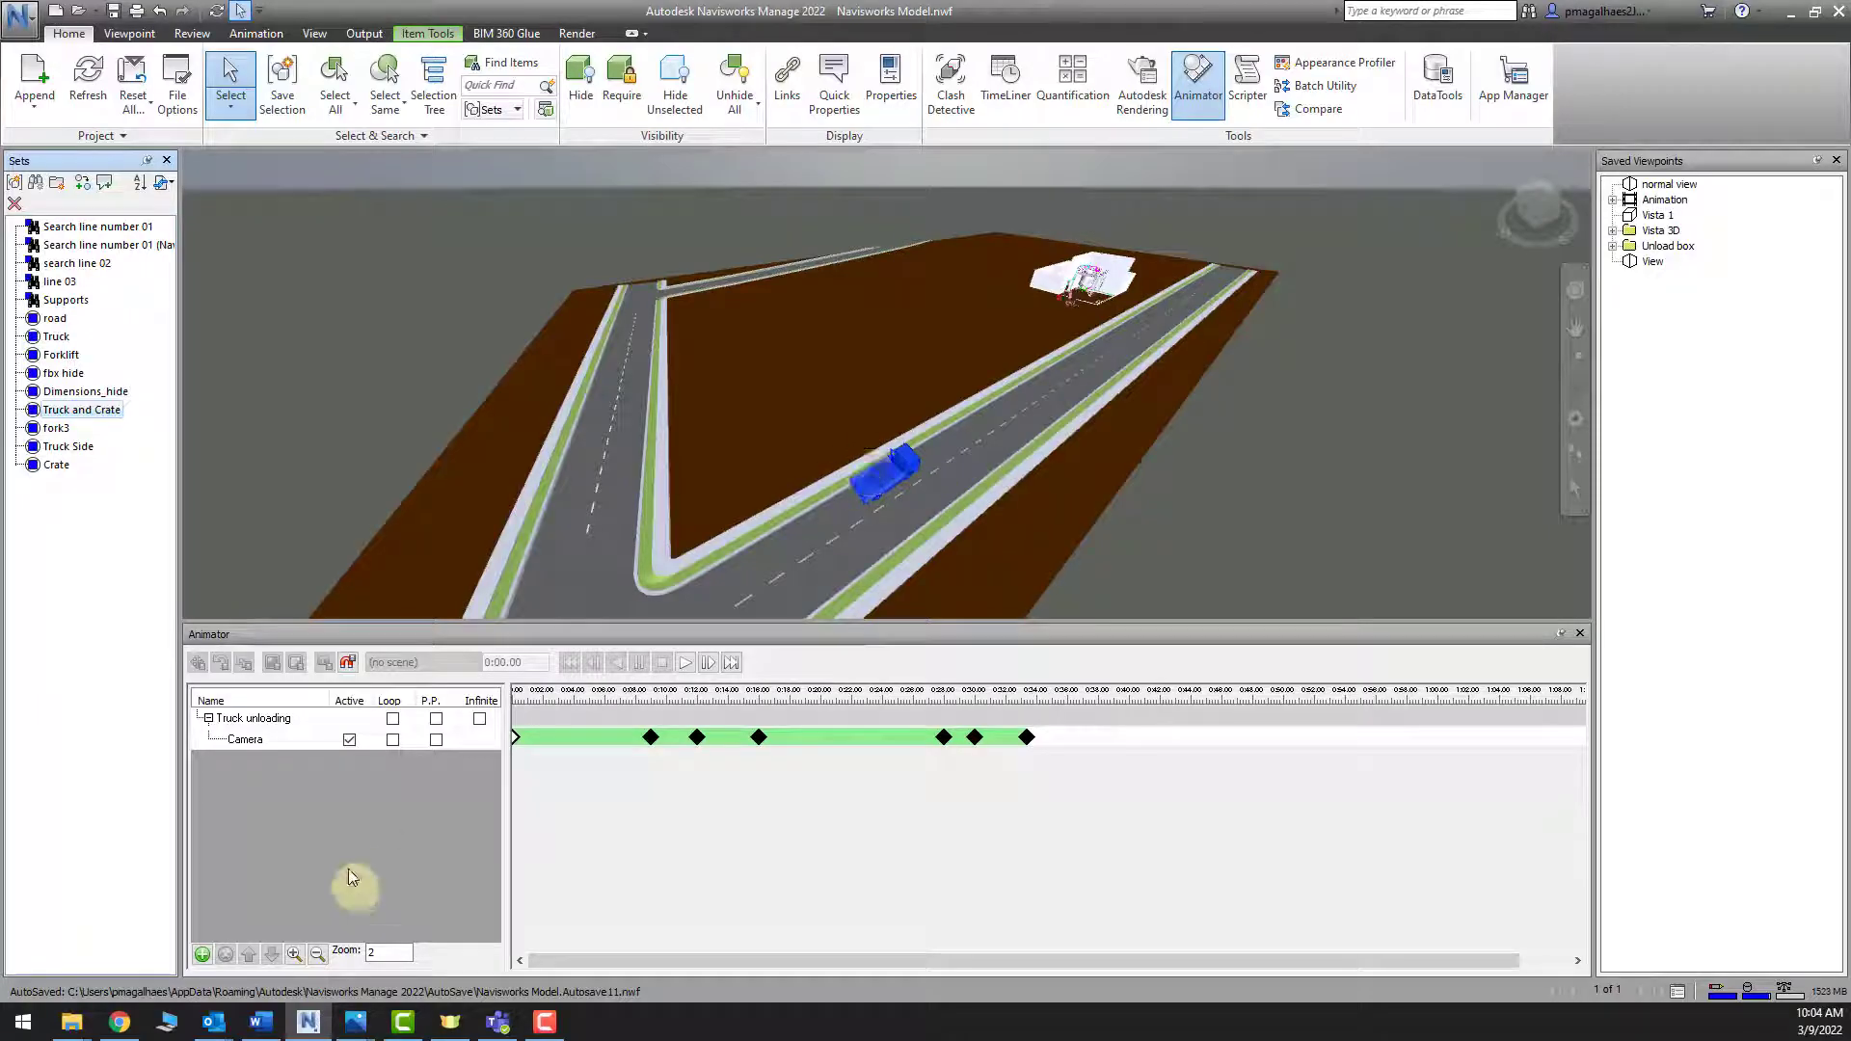
{"action": "right_click", "coordinate": [251, 723]}
{"action": "mouse_move", "coordinate": [333, 759]}
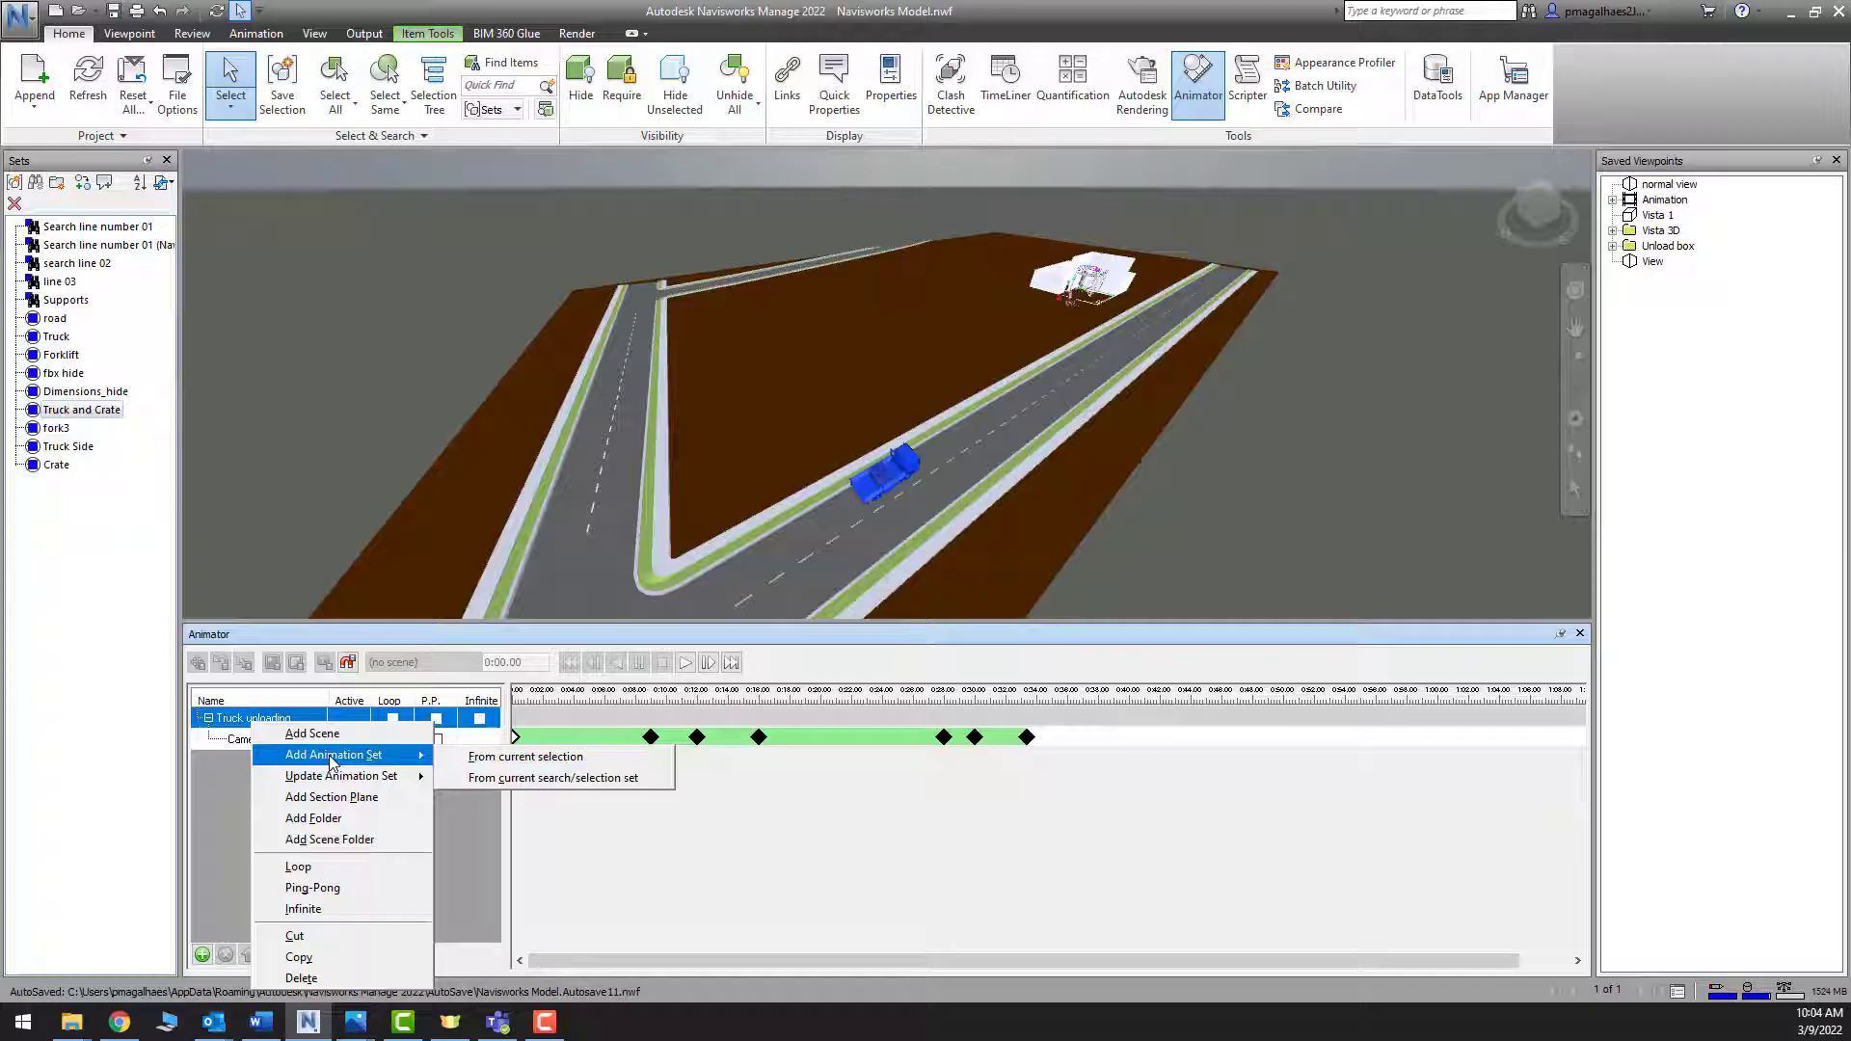
{"action": "left_click", "coordinate": [506, 756]}
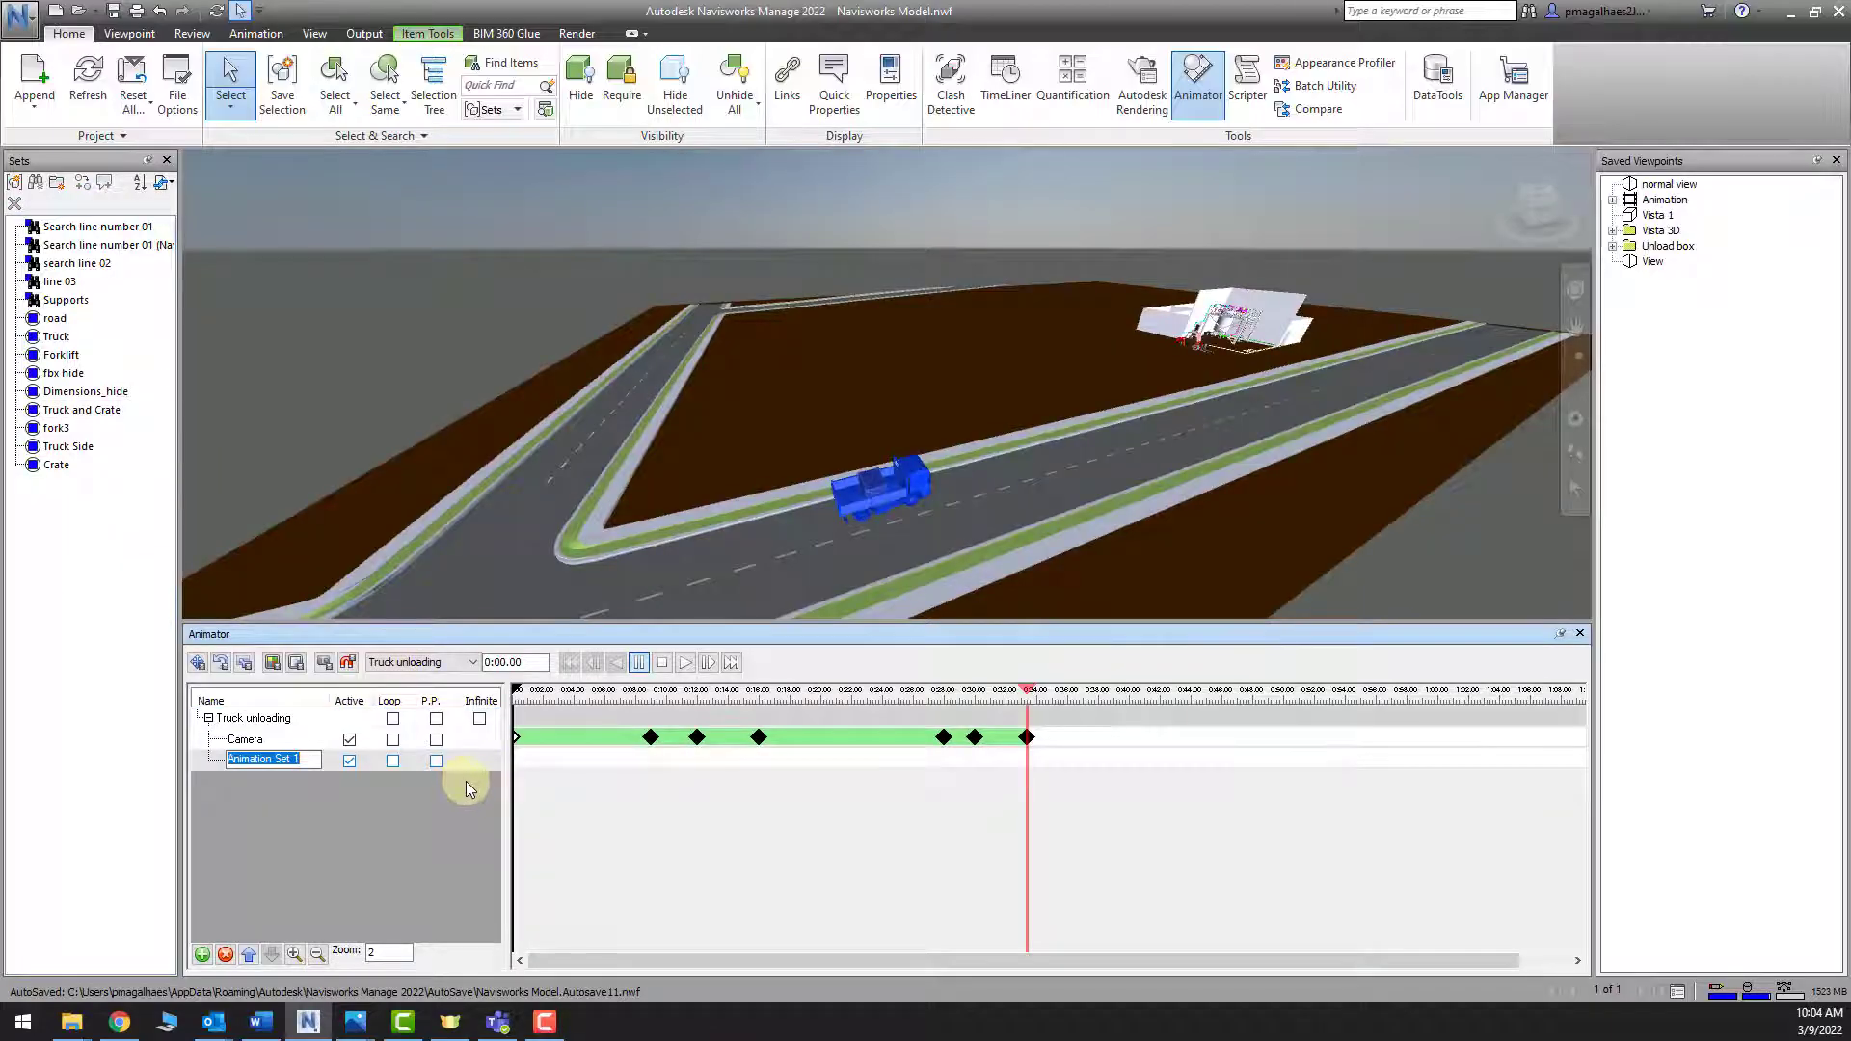
{"action": "type", "text": "Tru"}
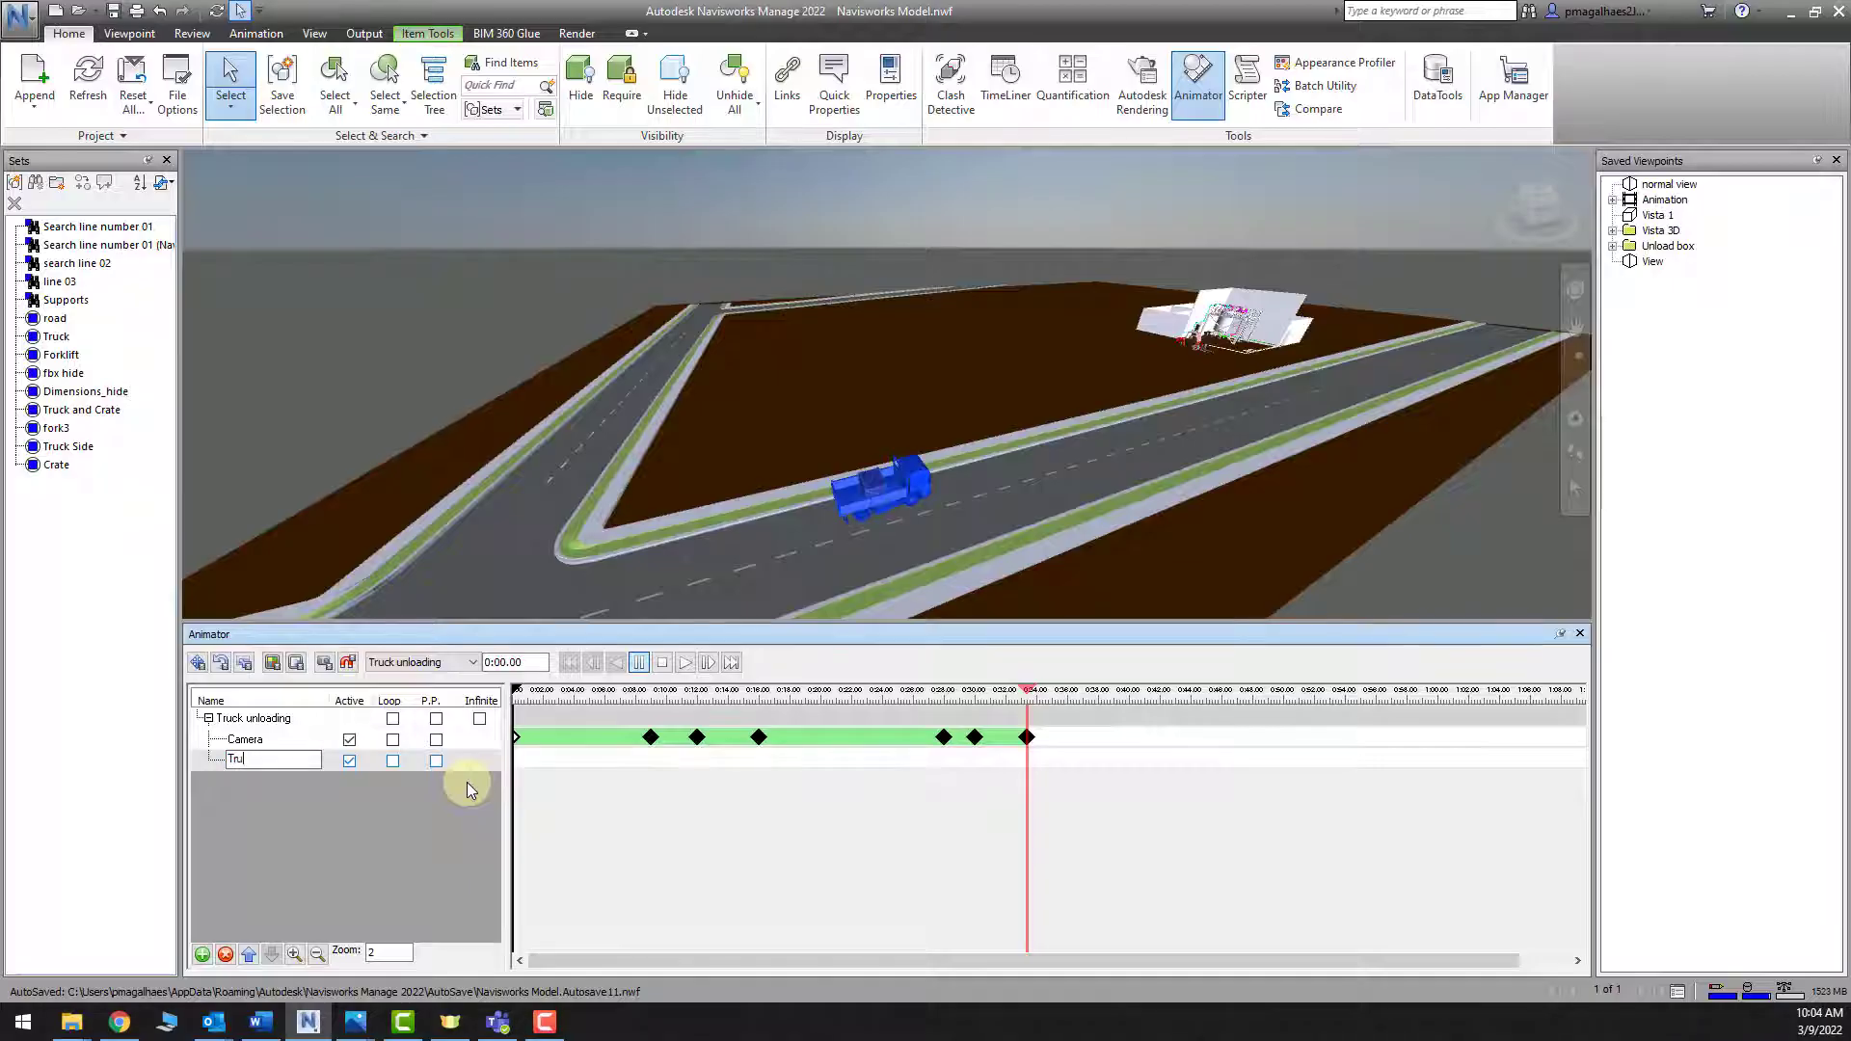
{"action": "type", "text": "ck Arriving"}
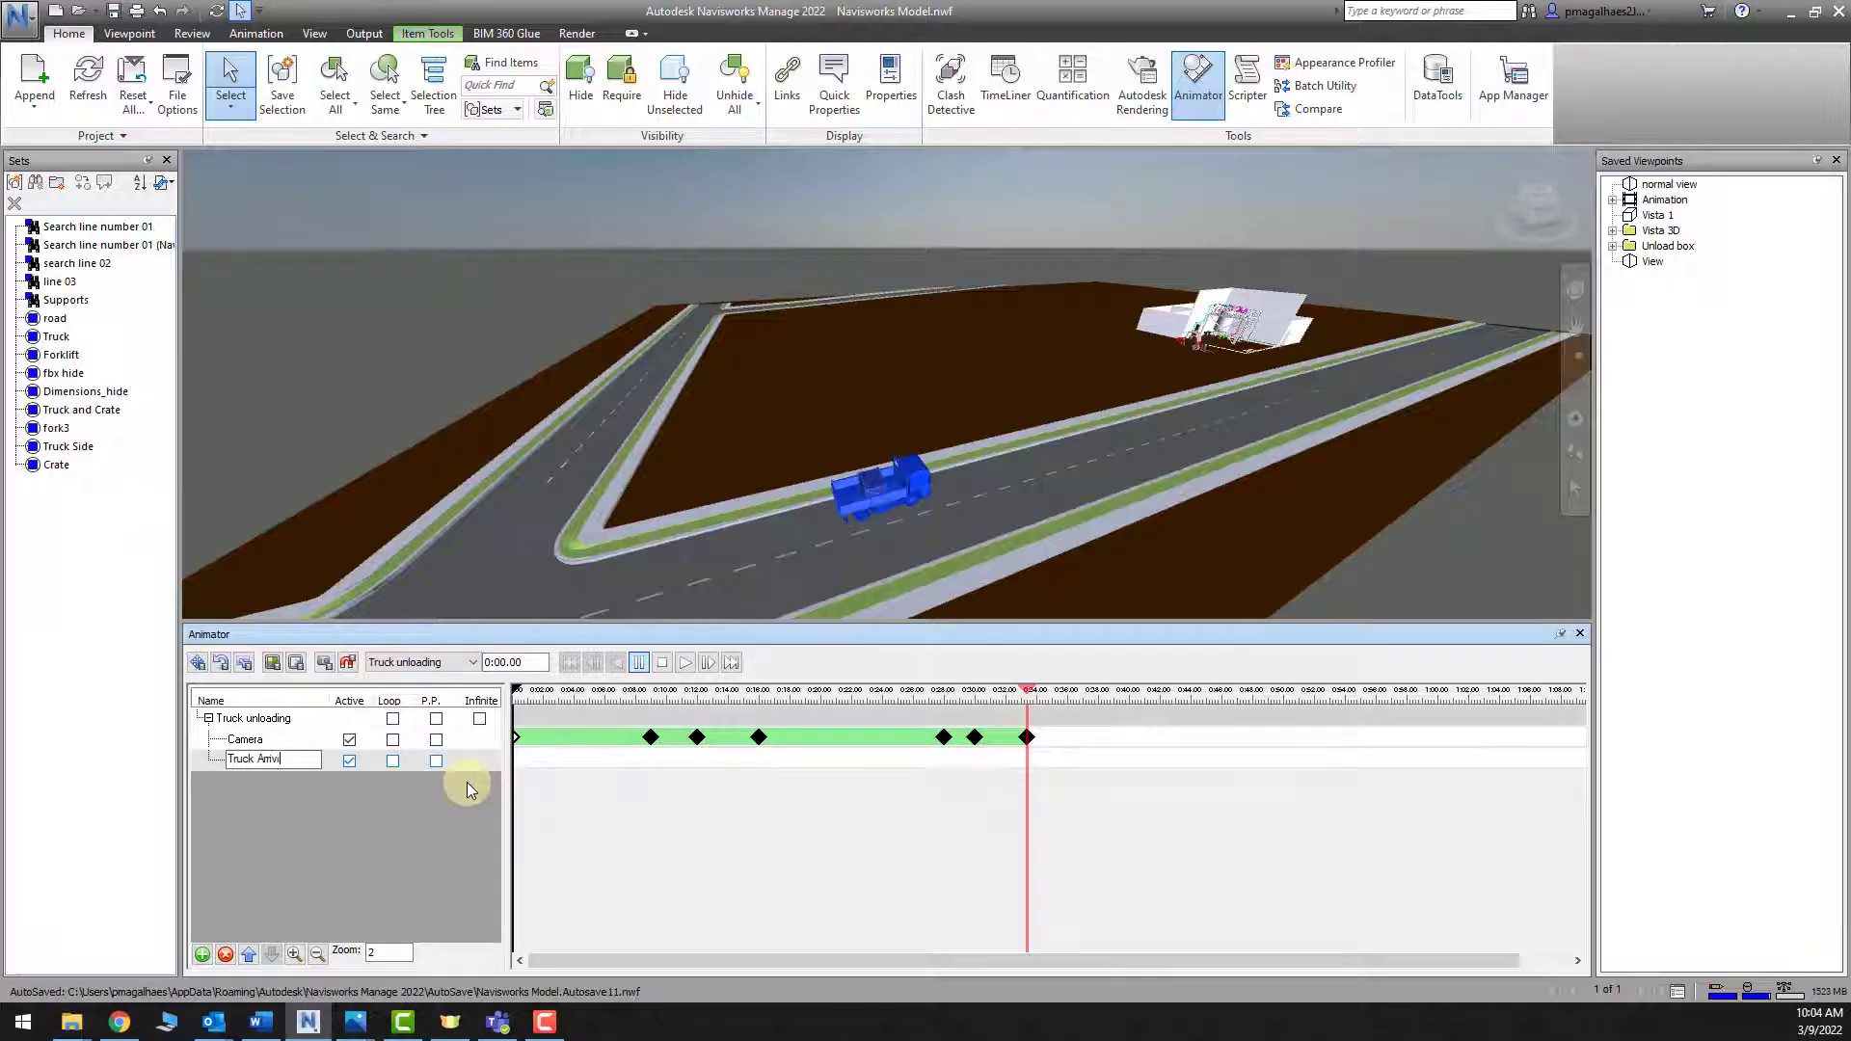
{"action": "key", "text": "Return"}
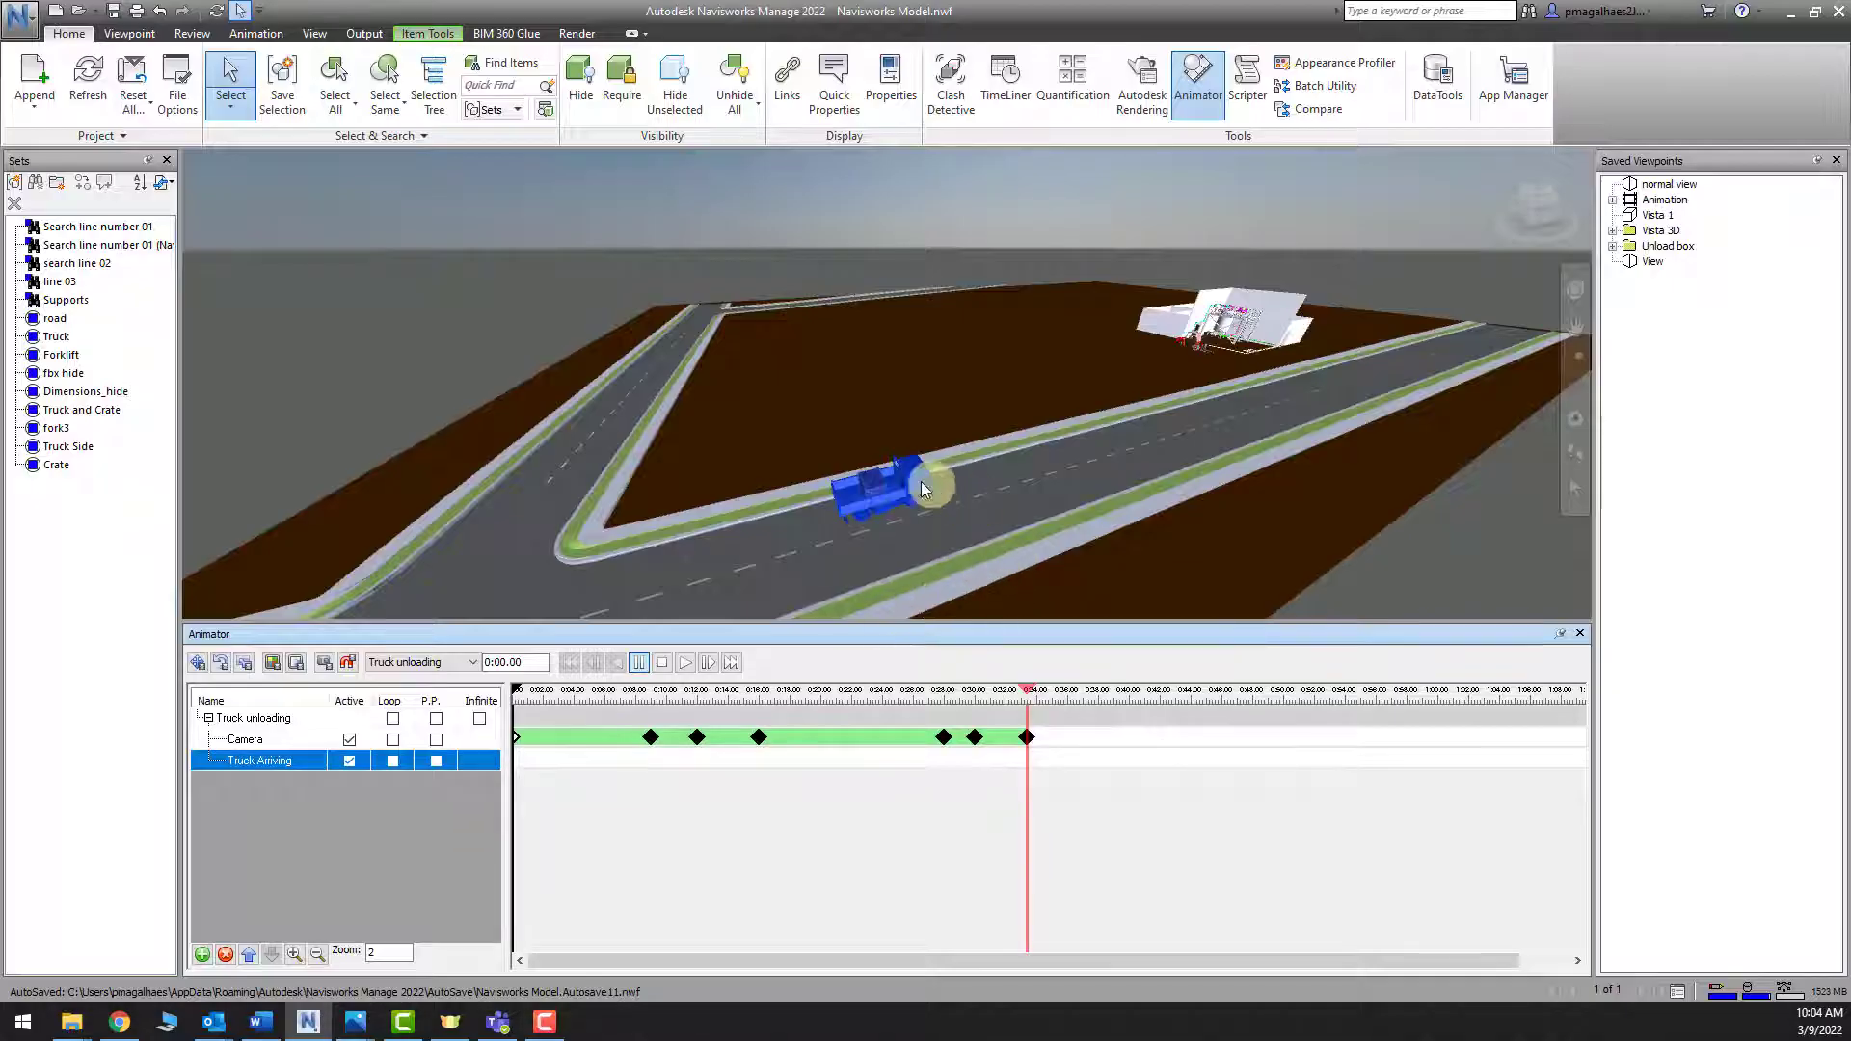
Capture the starting keyframe of the Truck Arriving animation set at 0:00.00
{"action": "left_click", "coordinate": [1030, 695]}
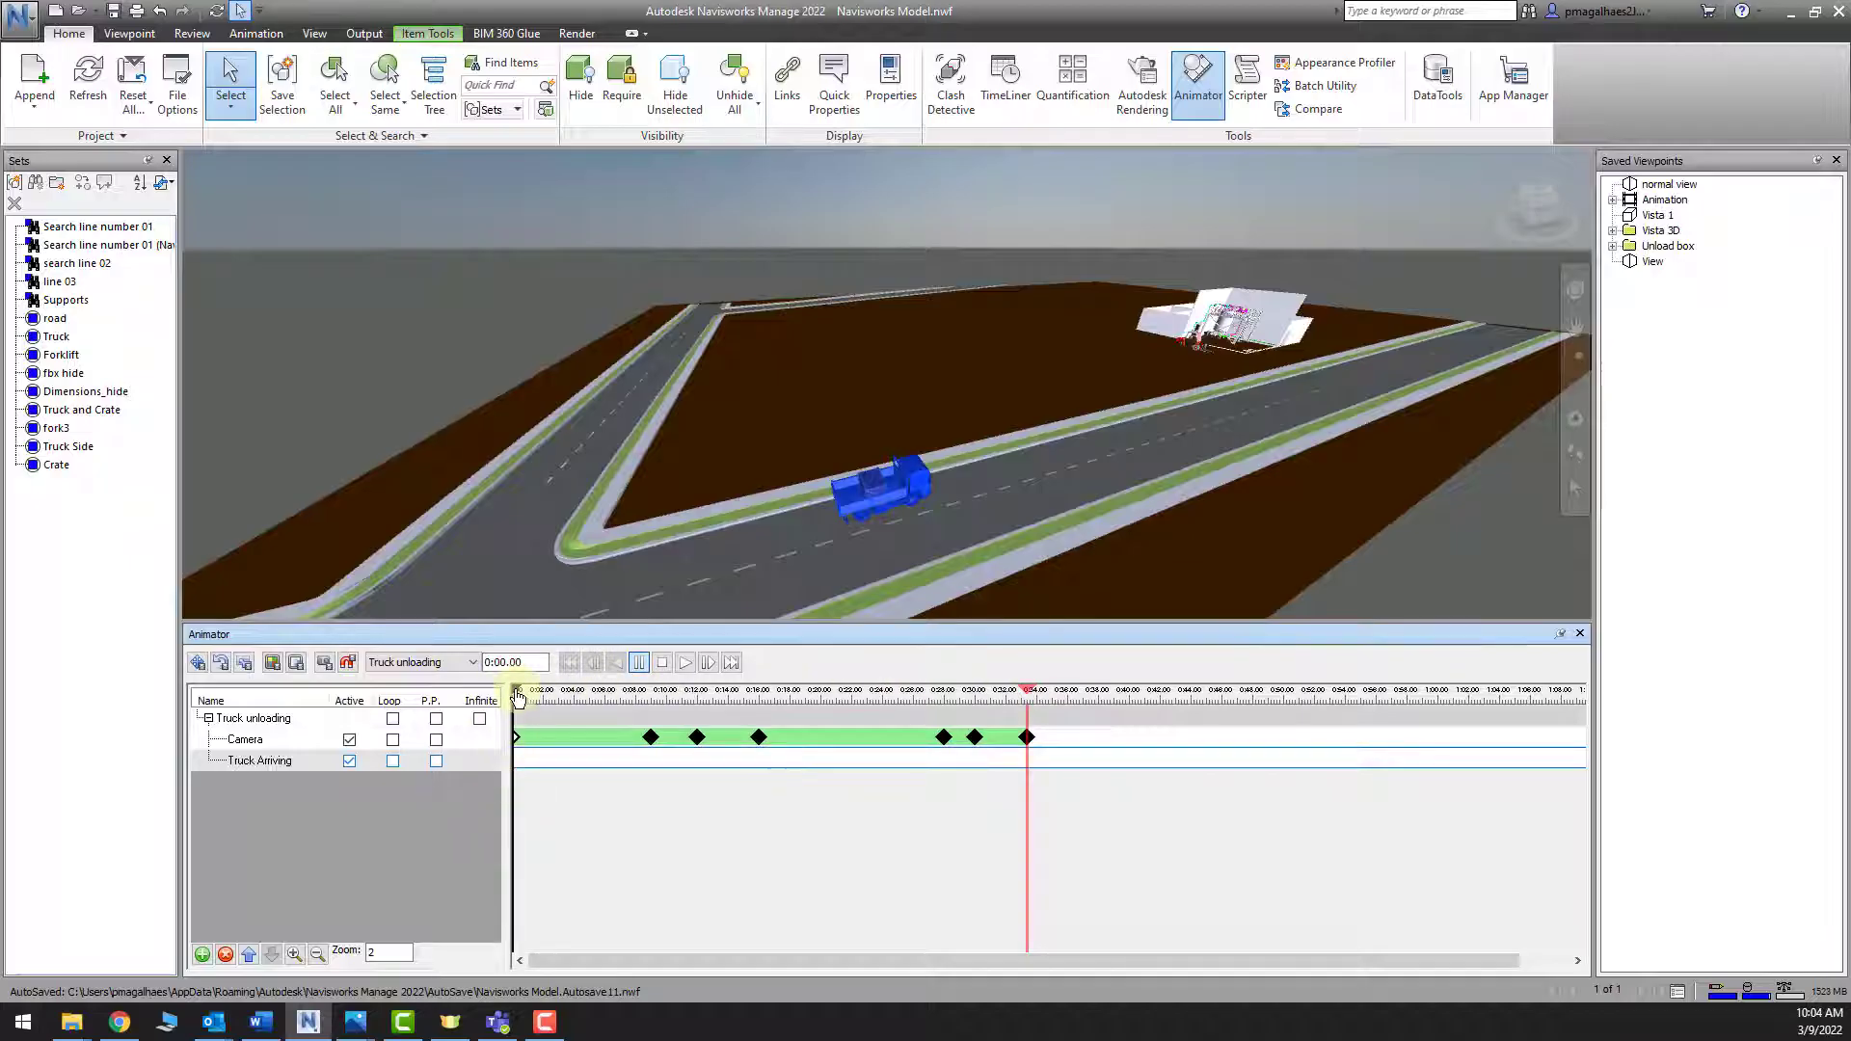
{"action": "left_click", "coordinate": [324, 663]}
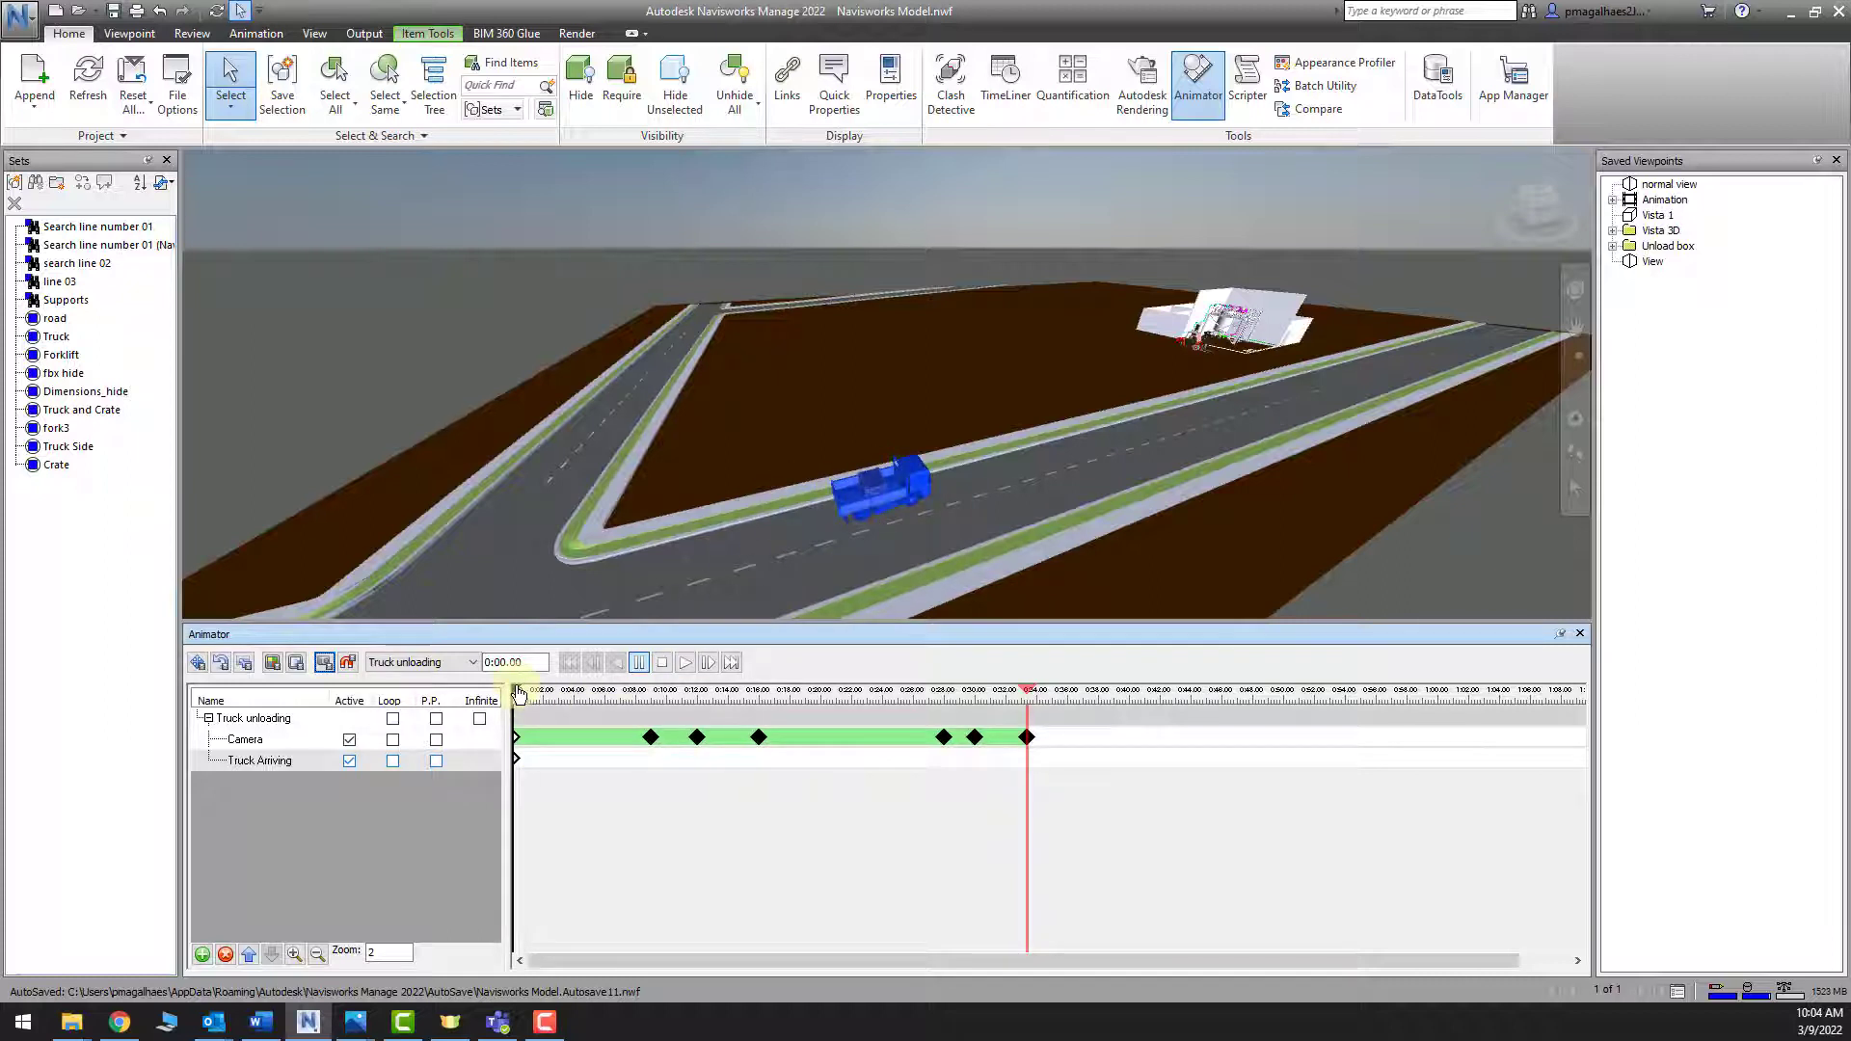
At 0:09.00, translate the Truck Arriving set about 172 ft in X along the road to beside the building
{"action": "left_click", "coordinate": [651, 737]}
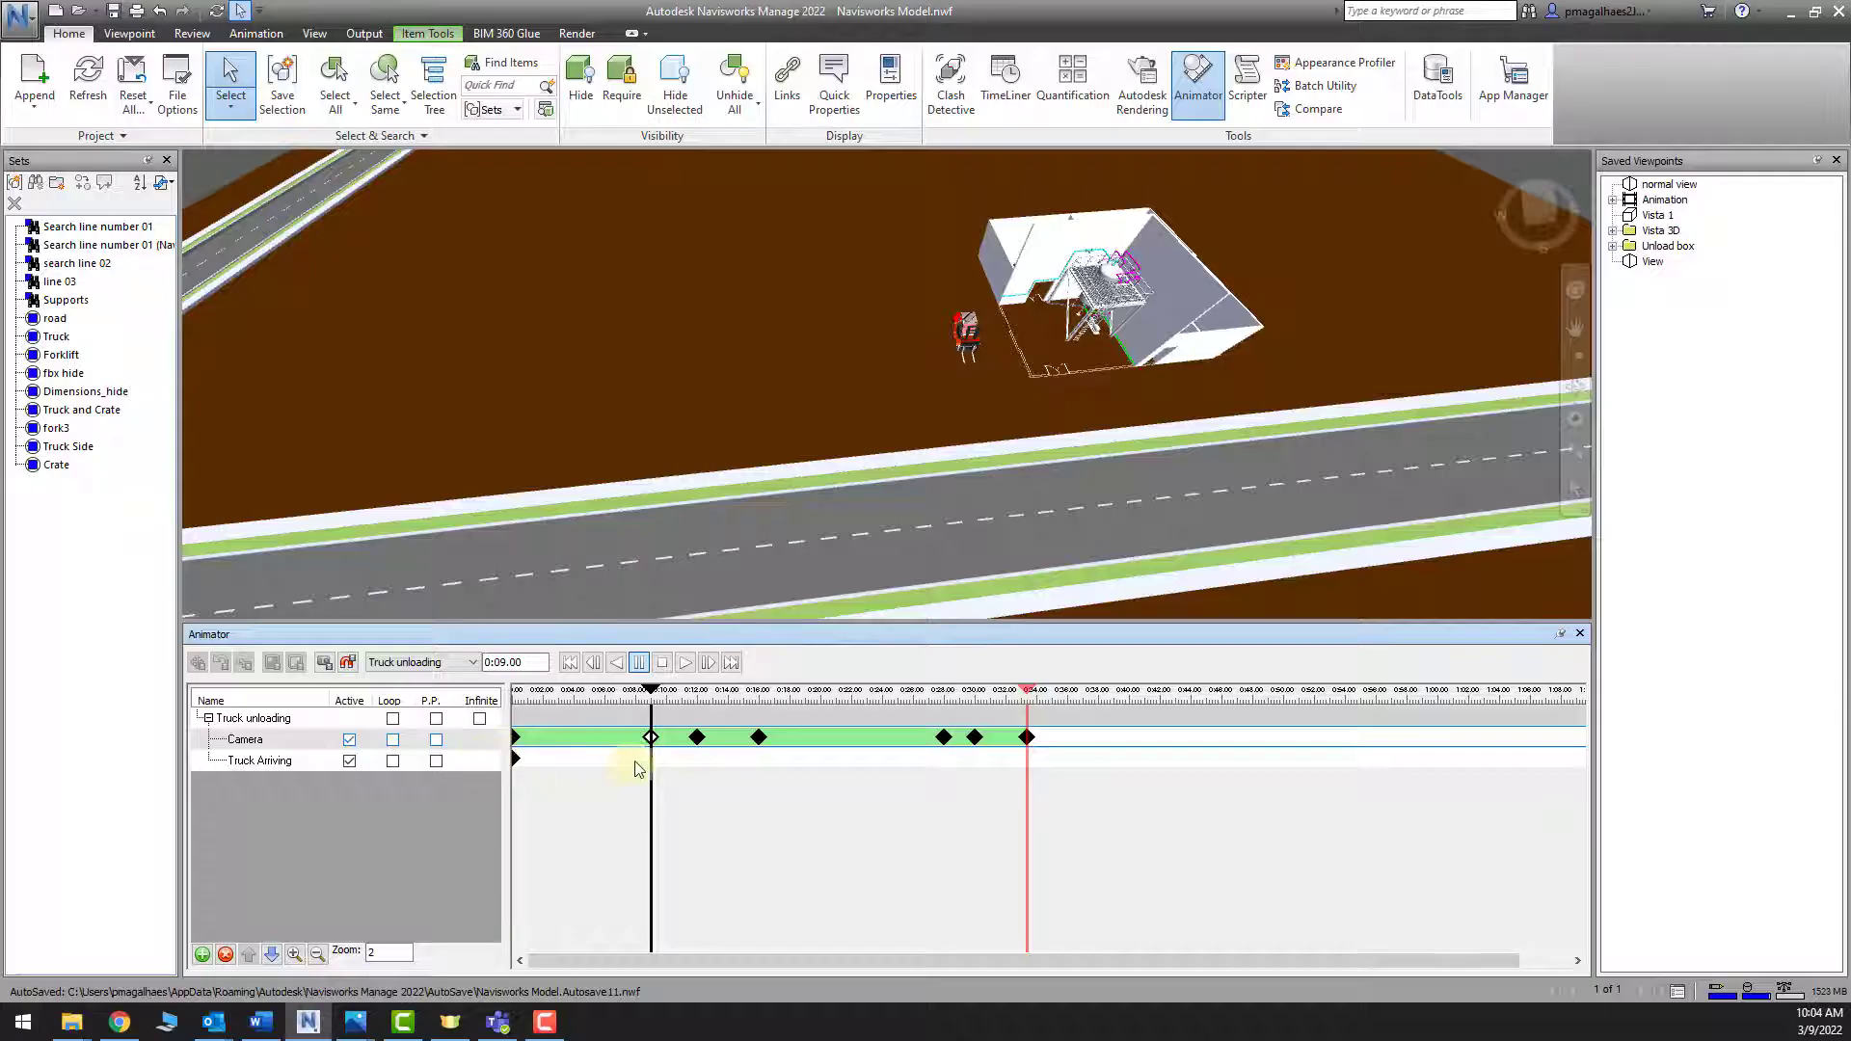
{"action": "left_click", "coordinate": [473, 761]}
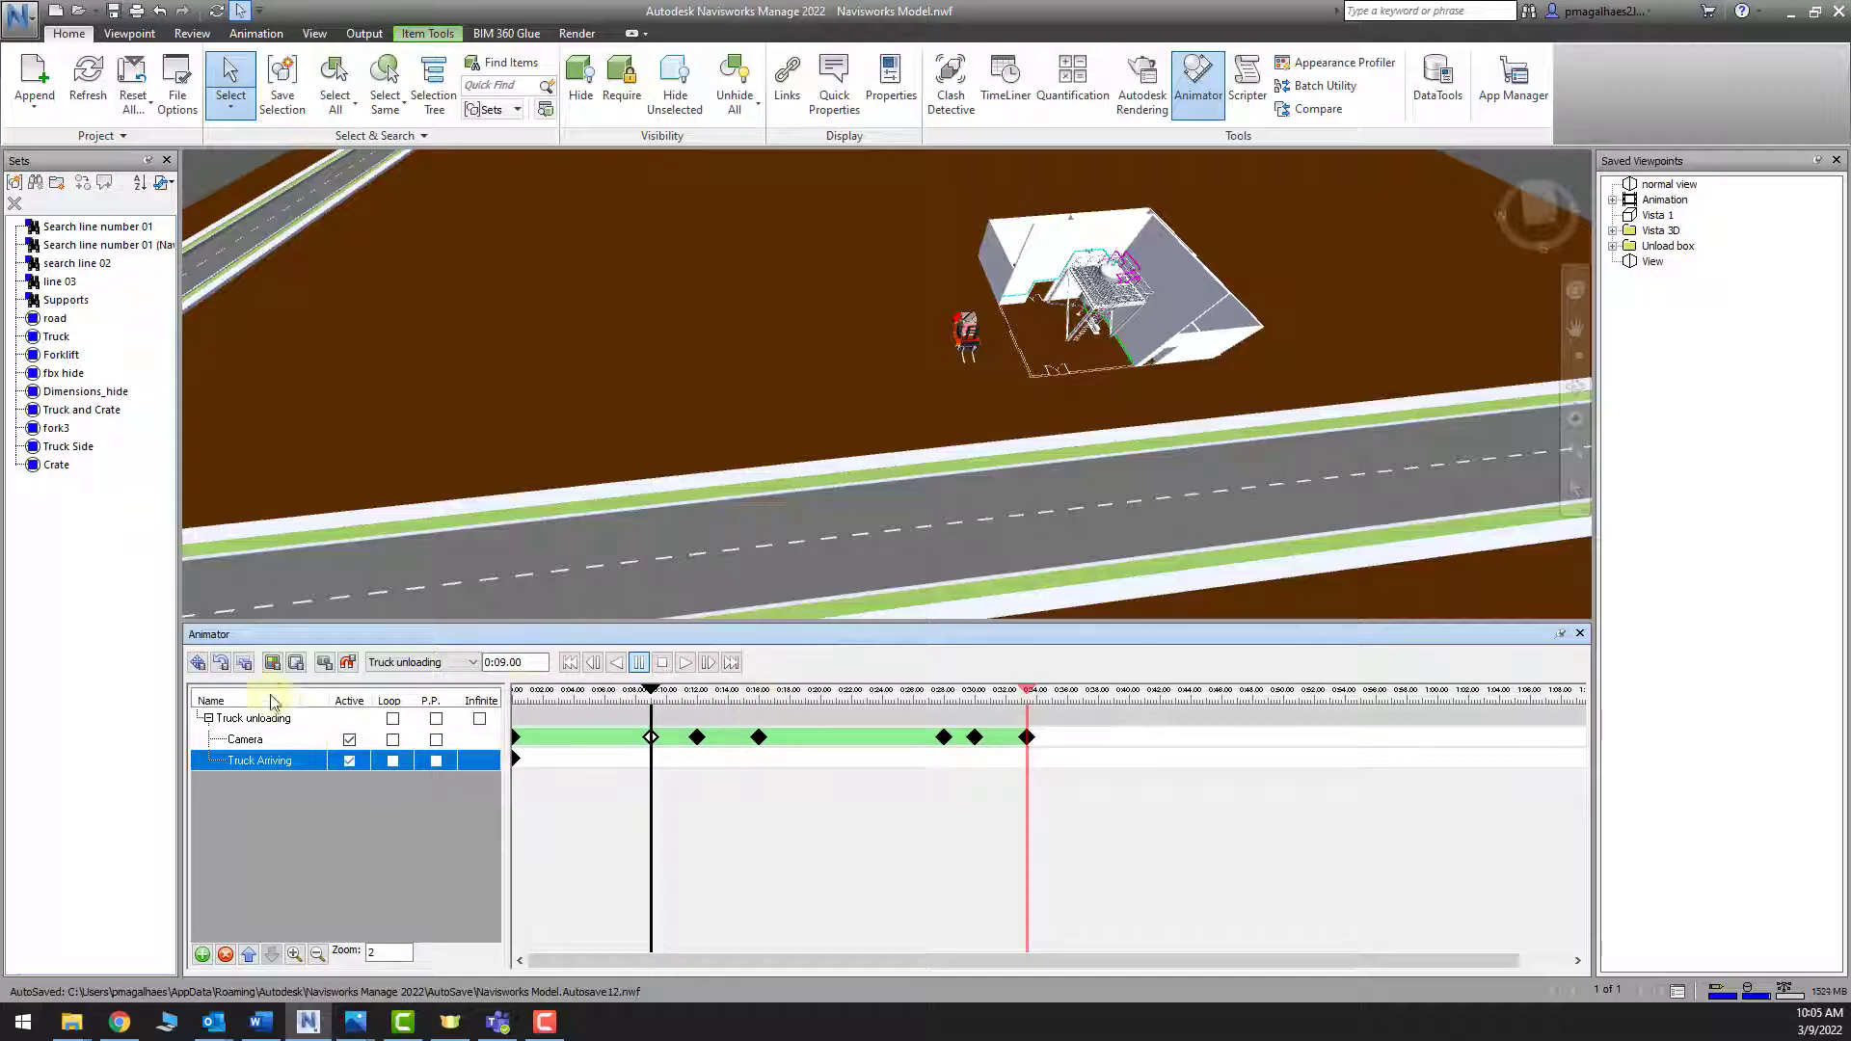
{"action": "left_click", "coordinate": [199, 664]}
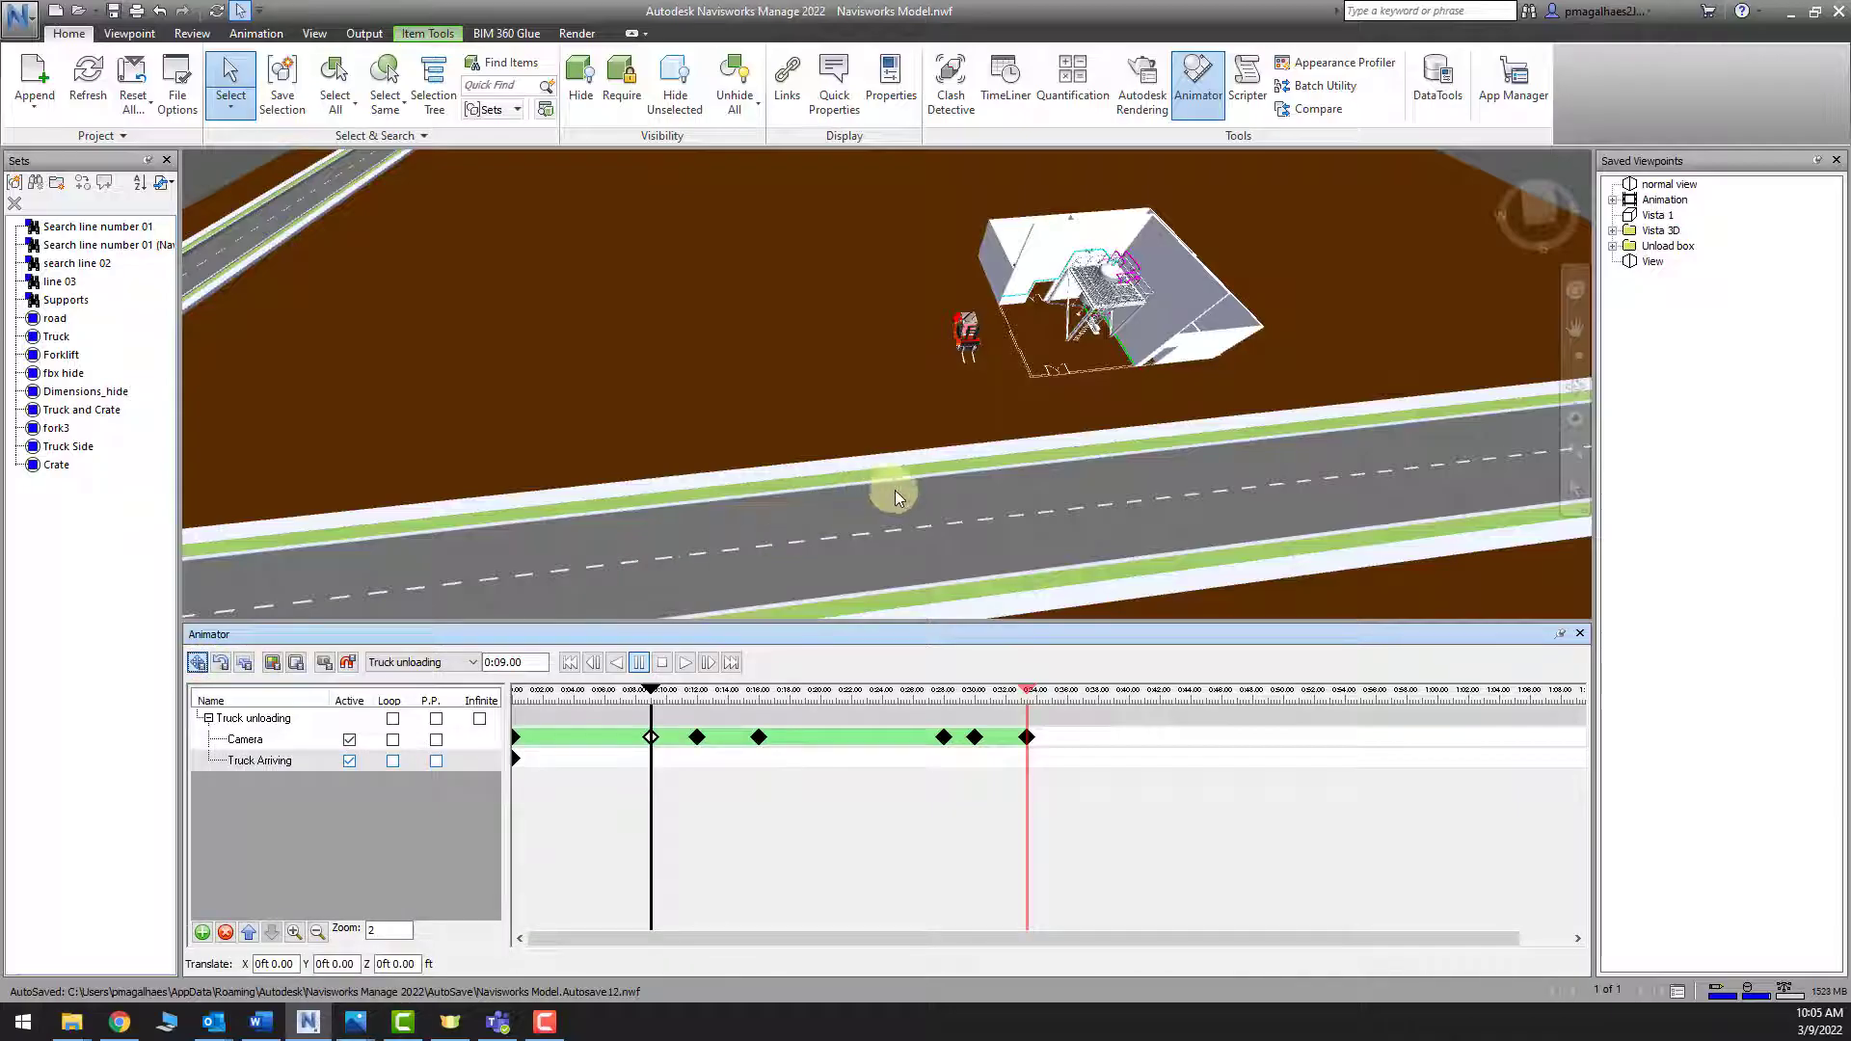
{"action": "middle_click_drag", "start_coordinate": [895, 490], "coordinate": [1190, 463], "text": "shift"}
{"action": "middle_click_drag", "start_coordinate": [992, 401], "coordinate": [969, 432], "text": "shift"}
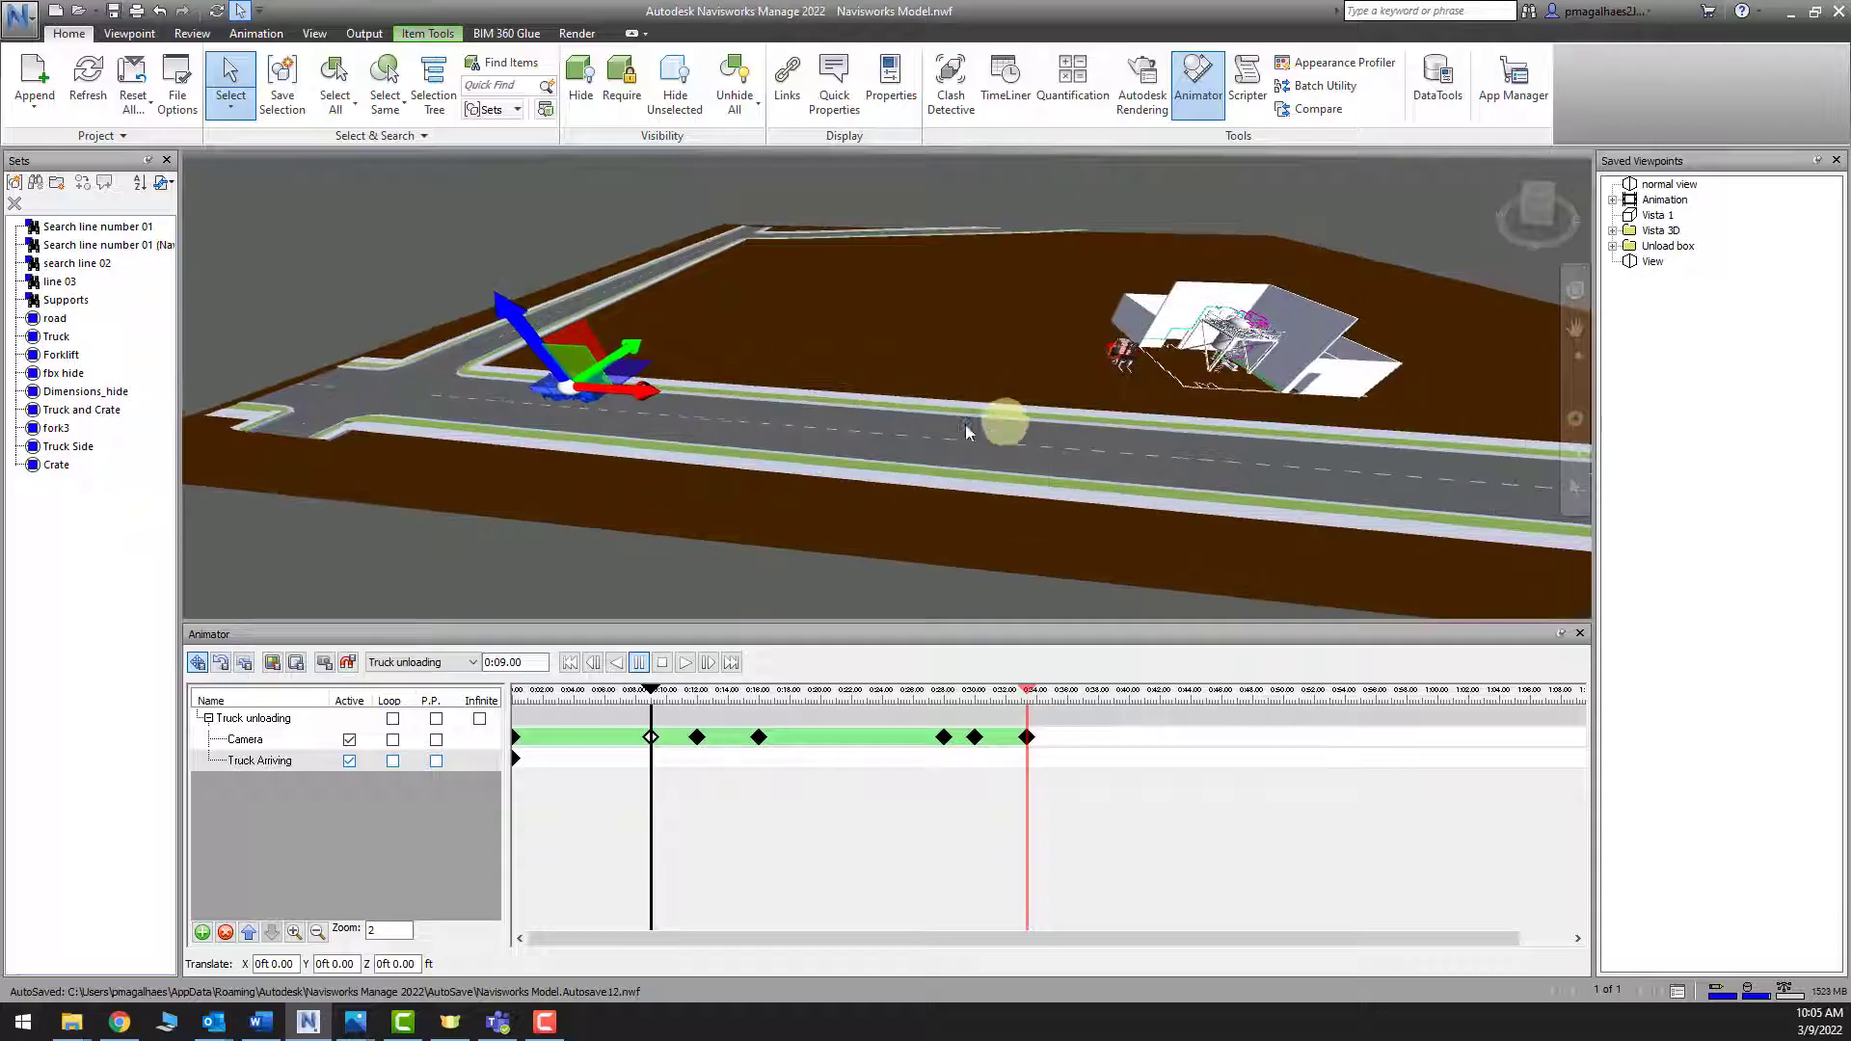
{"action": "scroll", "coordinate": [636, 403], "scroll_direction": "up", "scroll_amount": 1}
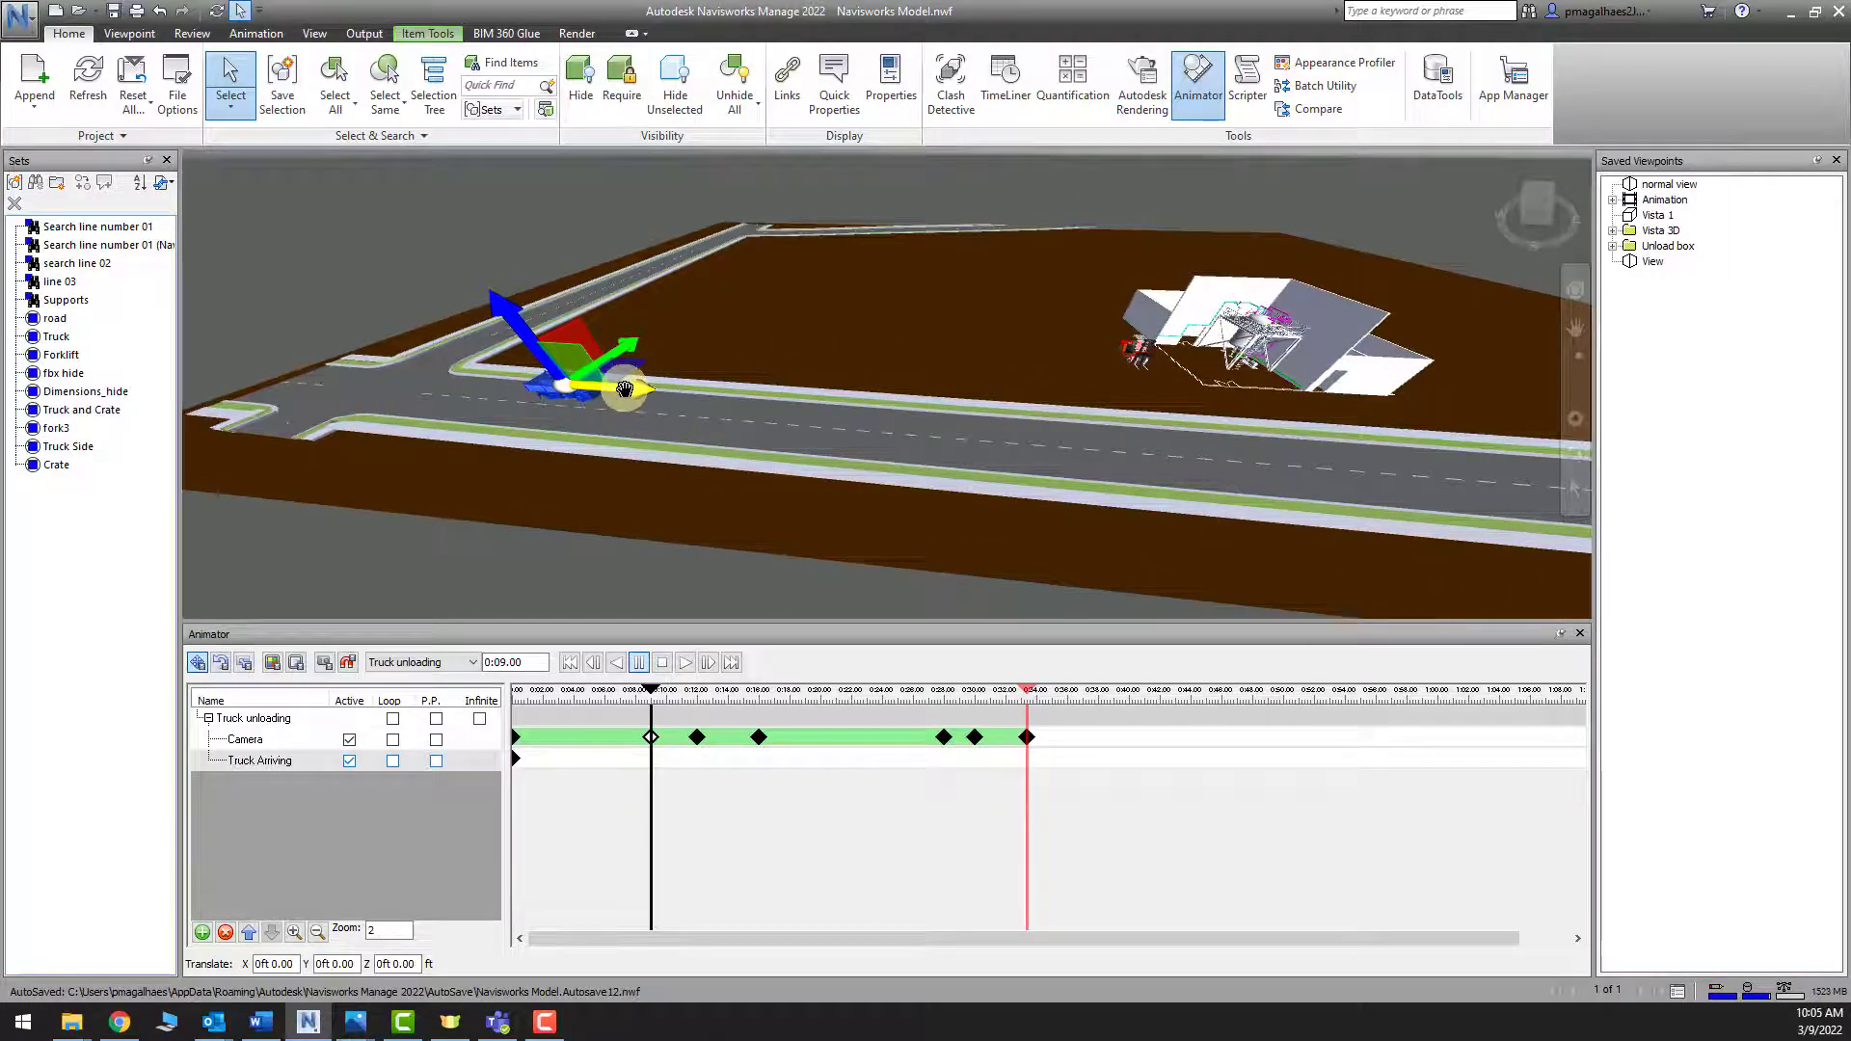
{"action": "left_click_drag", "start_coordinate": [625, 389], "coordinate": [1240, 428]}
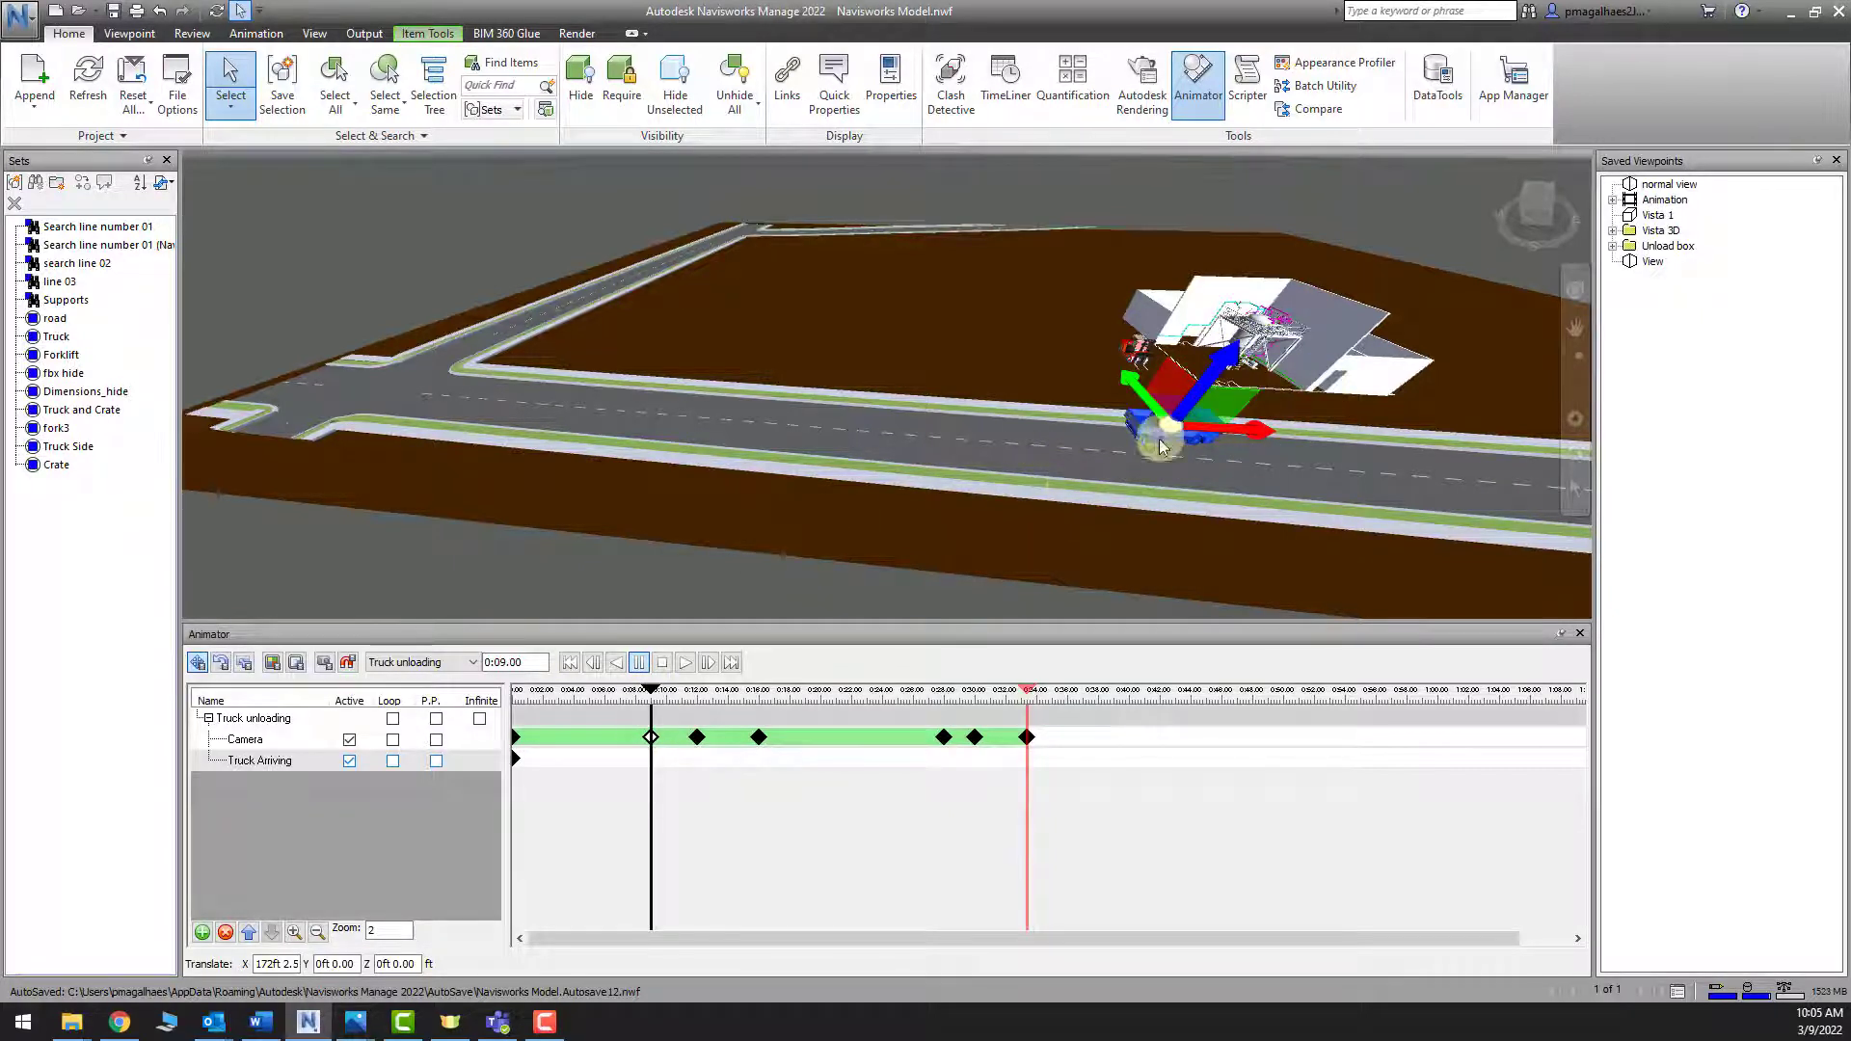
Shift the Truck Arriving set crosswise on the road at 0:09.00 to a Y translation of about -2 ft 1.7 in
{"action": "middle_click_drag", "start_coordinate": [1145, 459], "coordinate": [1130, 484]}
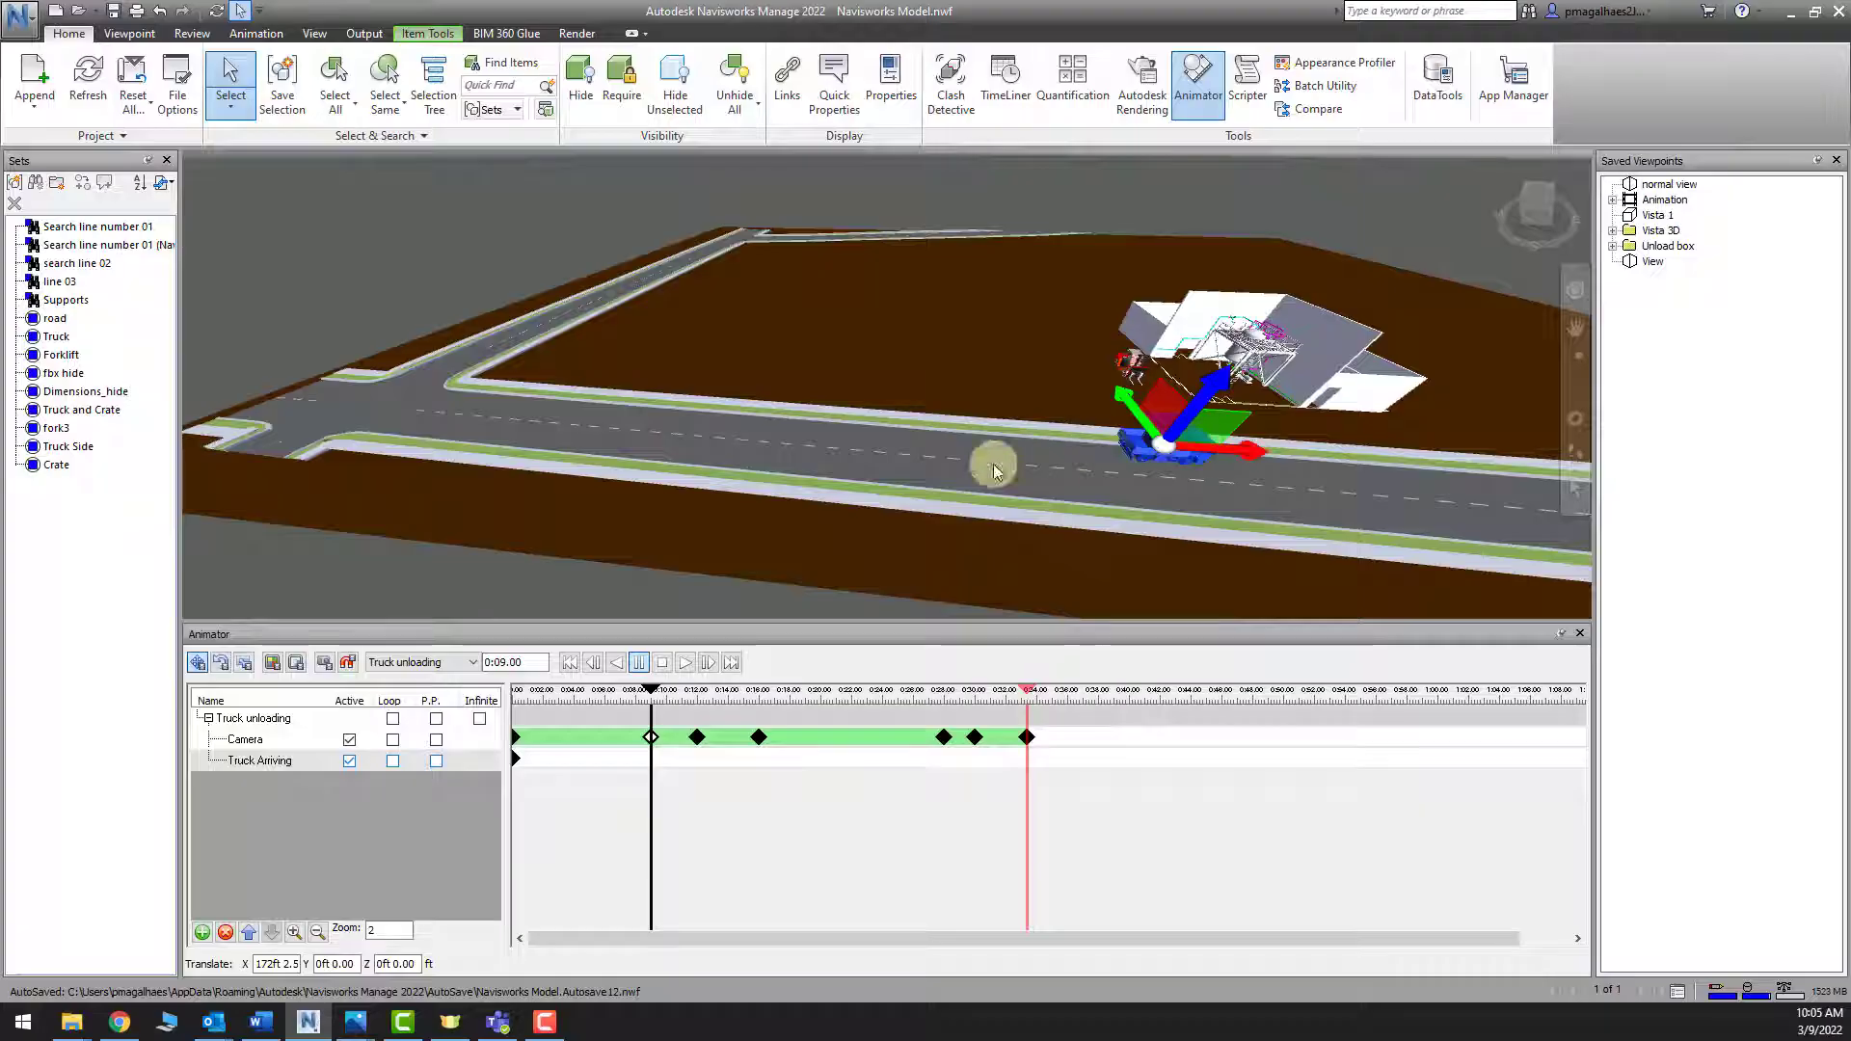
{"action": "middle_click_drag", "start_coordinate": [1277, 457], "coordinate": [1124, 467], "text": "shift"}
{"action": "scroll", "coordinate": [1029, 425], "scroll_direction": "up", "scroll_amount": 5}
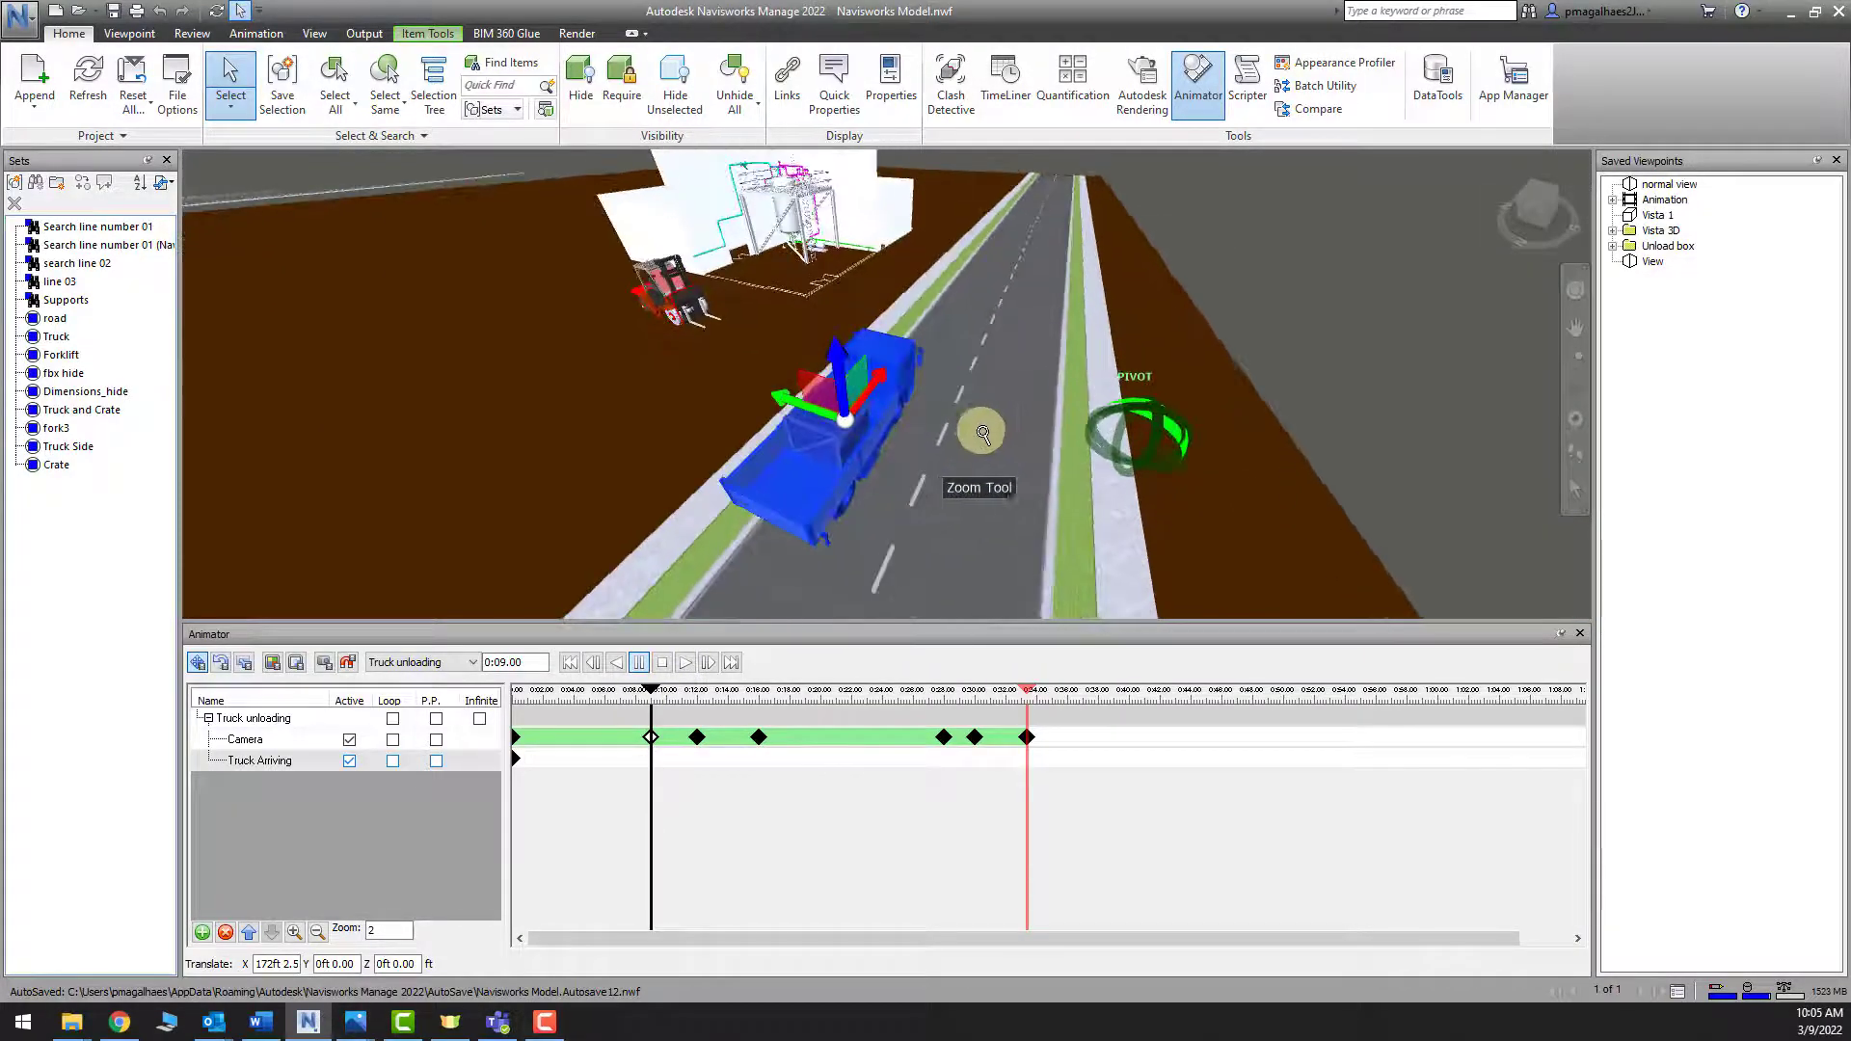
{"action": "middle_click_drag", "start_coordinate": [982, 433], "coordinate": [1116, 480], "text": "shift"}
{"action": "scroll", "coordinate": [1083, 409], "scroll_direction": "down", "scroll_amount": 3}
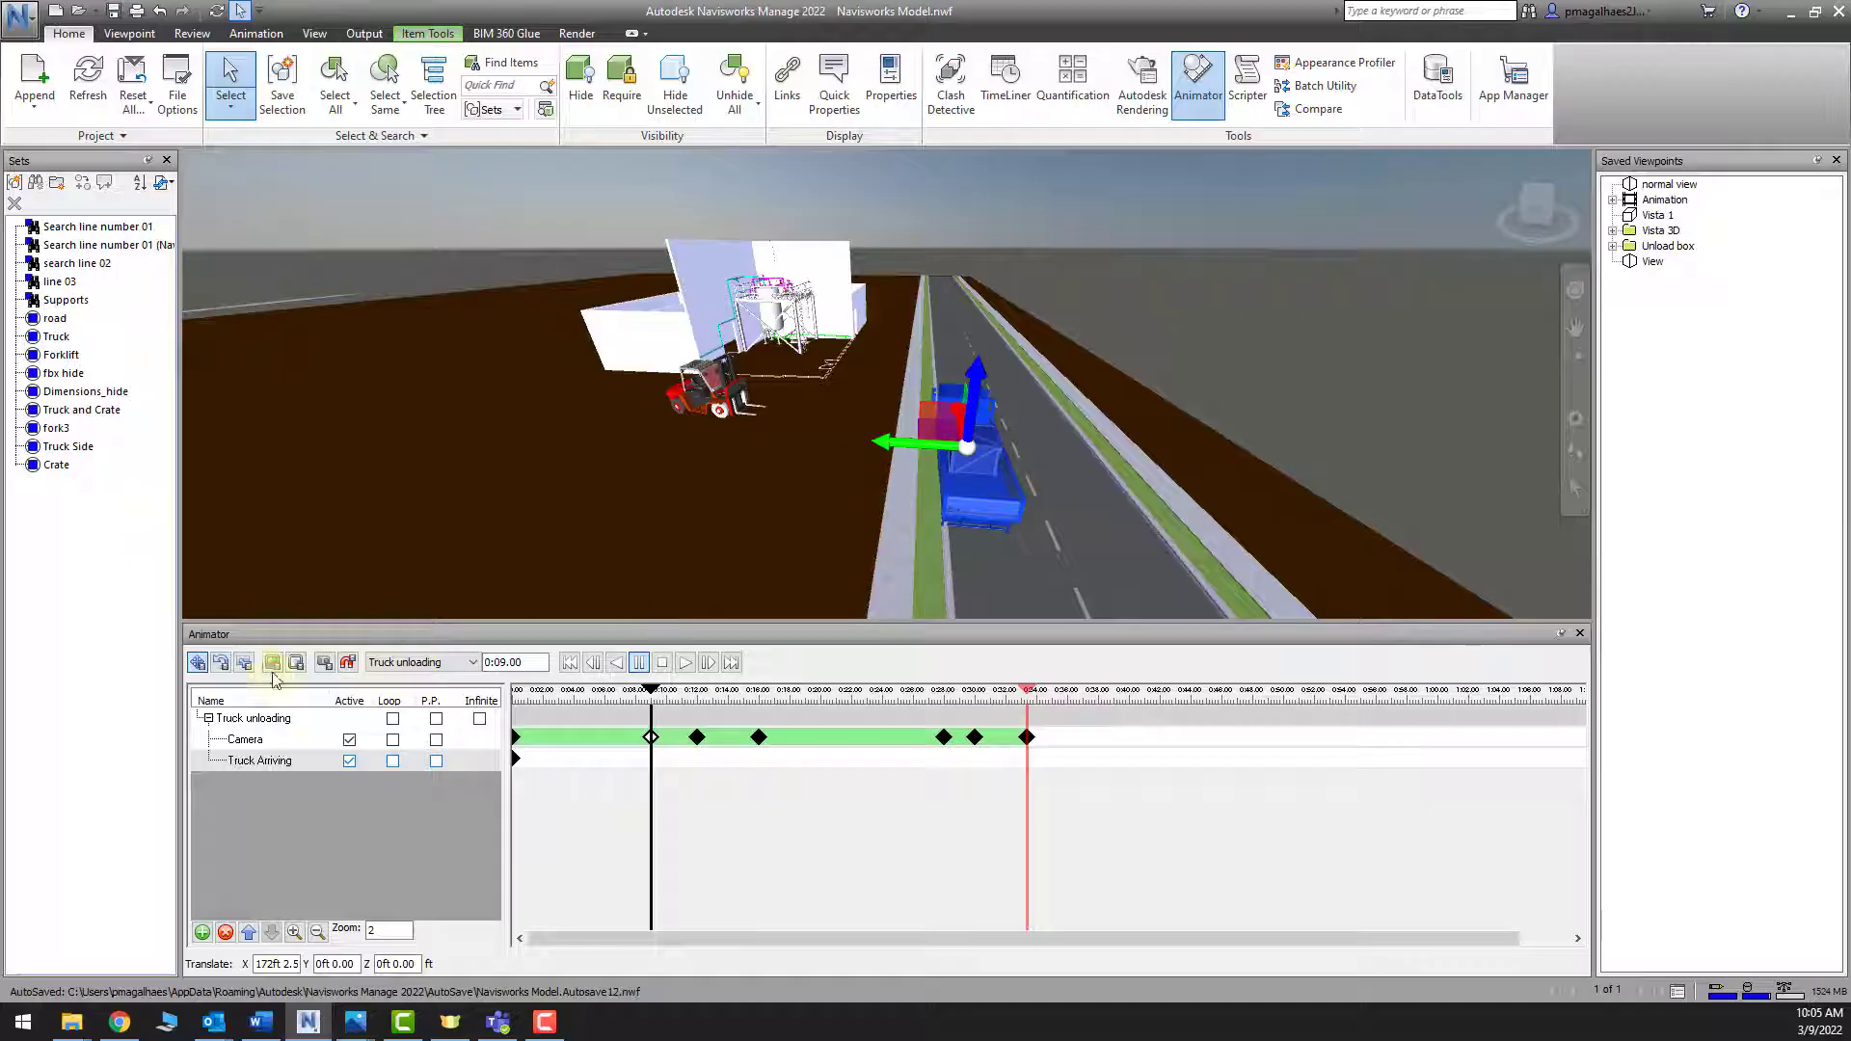
{"action": "left_click_drag", "start_coordinate": [895, 441], "coordinate": [925, 447]}
{"action": "mouse_move", "coordinate": [1217, 532]}
{"action": "middle_mouse_down", "text": "shift"}
{"action": "mouse_move", "coordinate": [1066, 537]}
{"action": "mouse_move", "coordinate": [1219, 529]}
{"action": "middle_mouse_up", "text": "shift"}
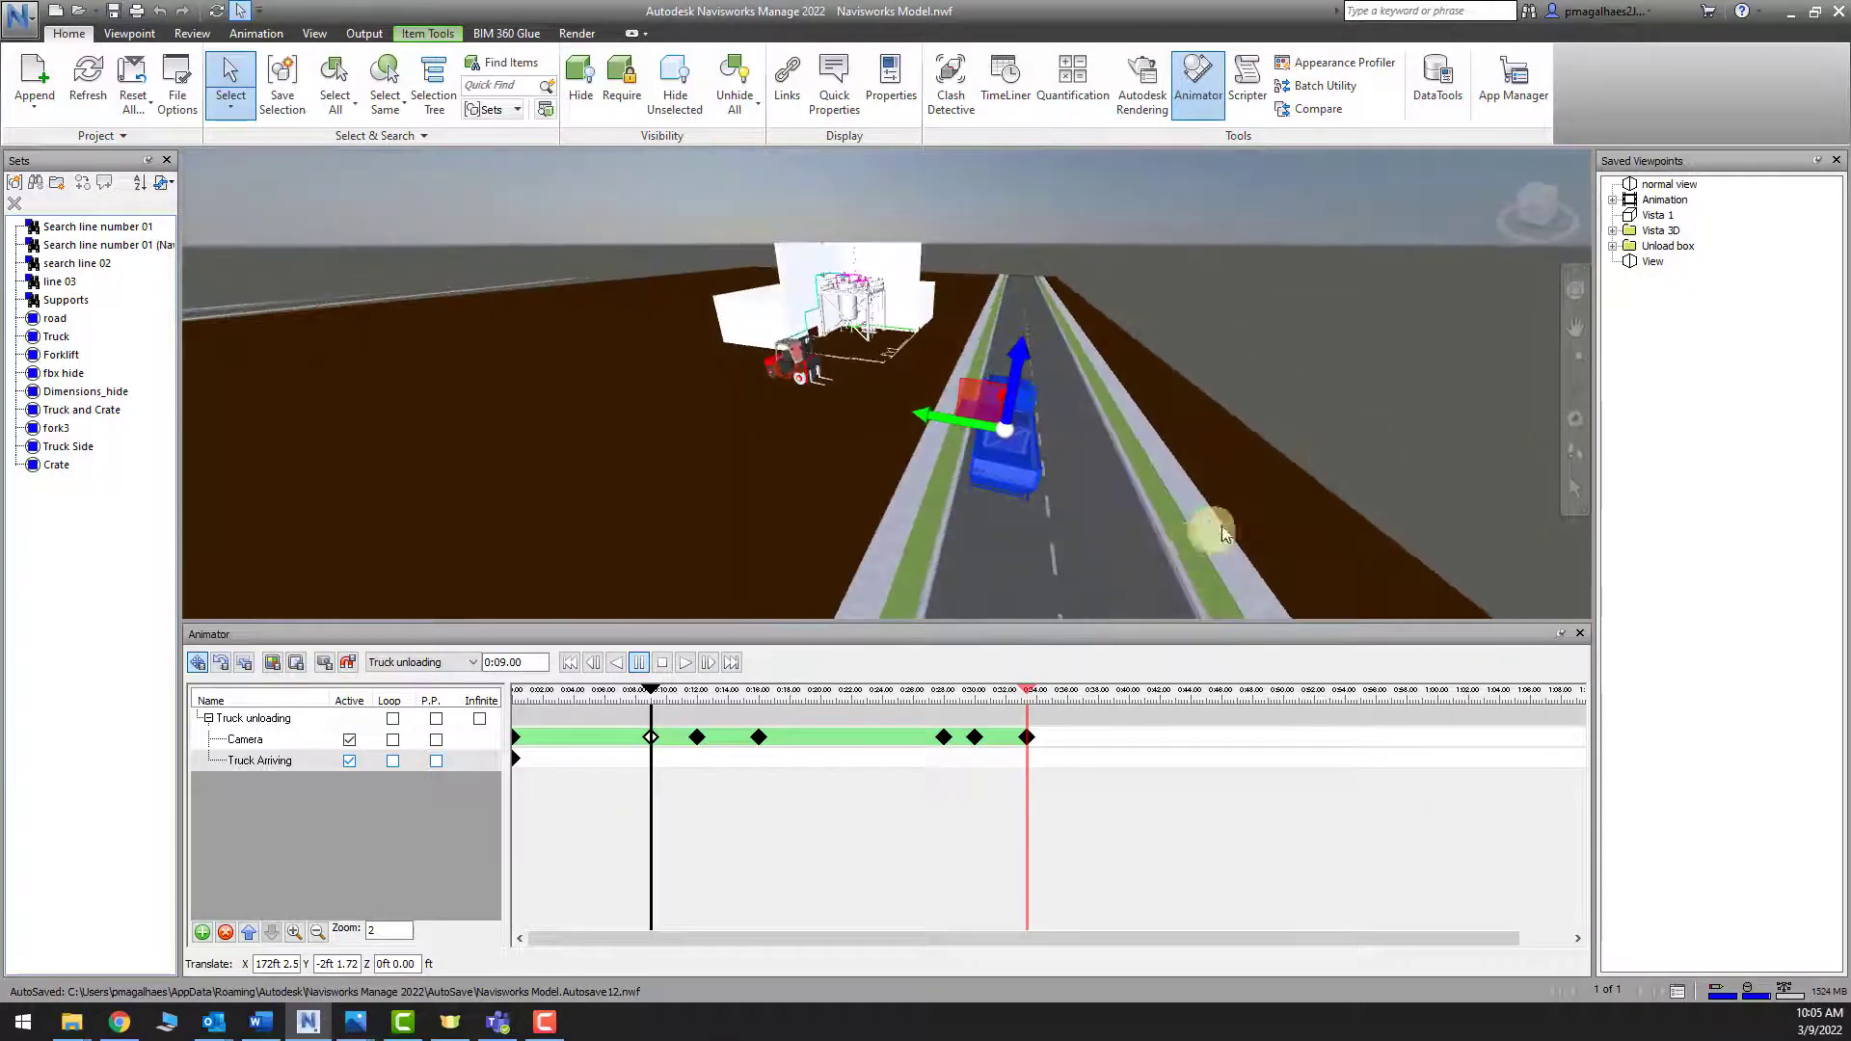
{"action": "scroll", "coordinate": [978, 430], "scroll_direction": "up", "scroll_amount": 1}
{"action": "middle_click_drag", "start_coordinate": [978, 430], "coordinate": [992, 463]}
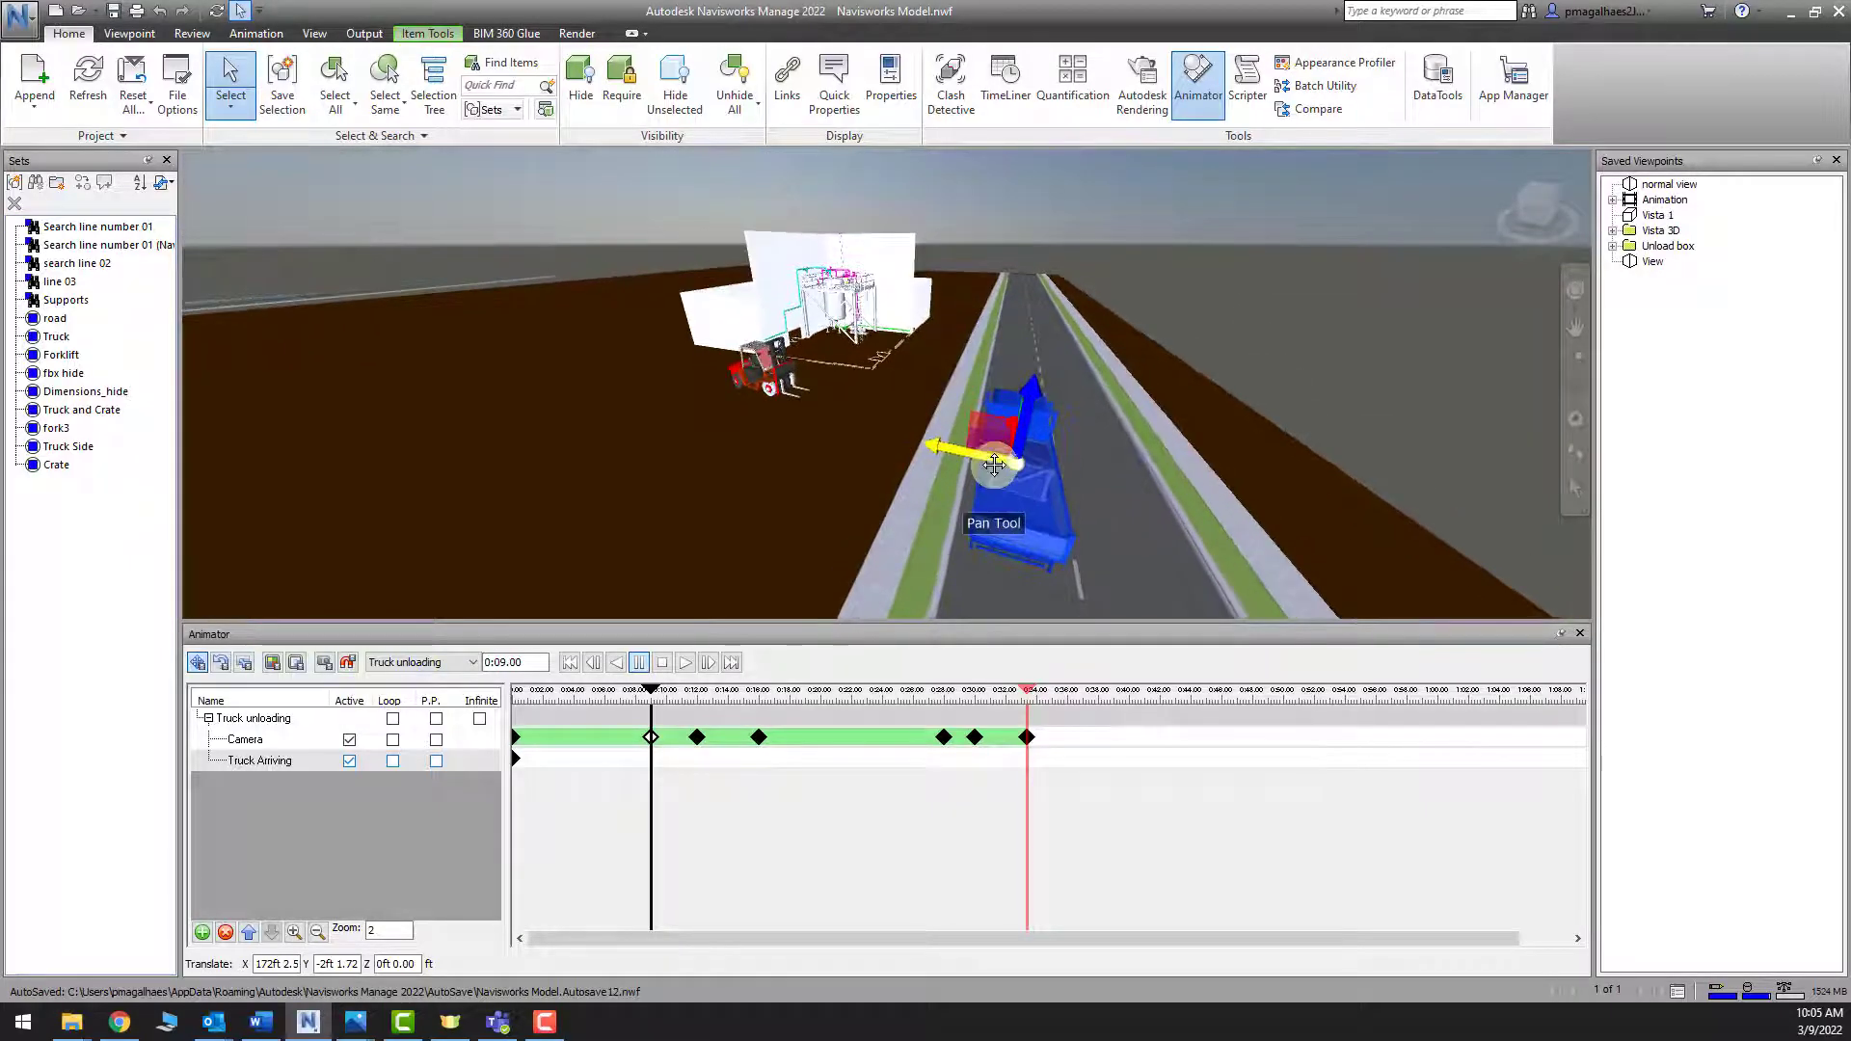
Rotate the Truck Arriving set about -1.26° around Z at 0:09.00
{"action": "left_click", "coordinate": [220, 663]}
{"action": "middle_click_drag", "start_coordinate": [1004, 526], "coordinate": [1196, 559], "text": "shift"}
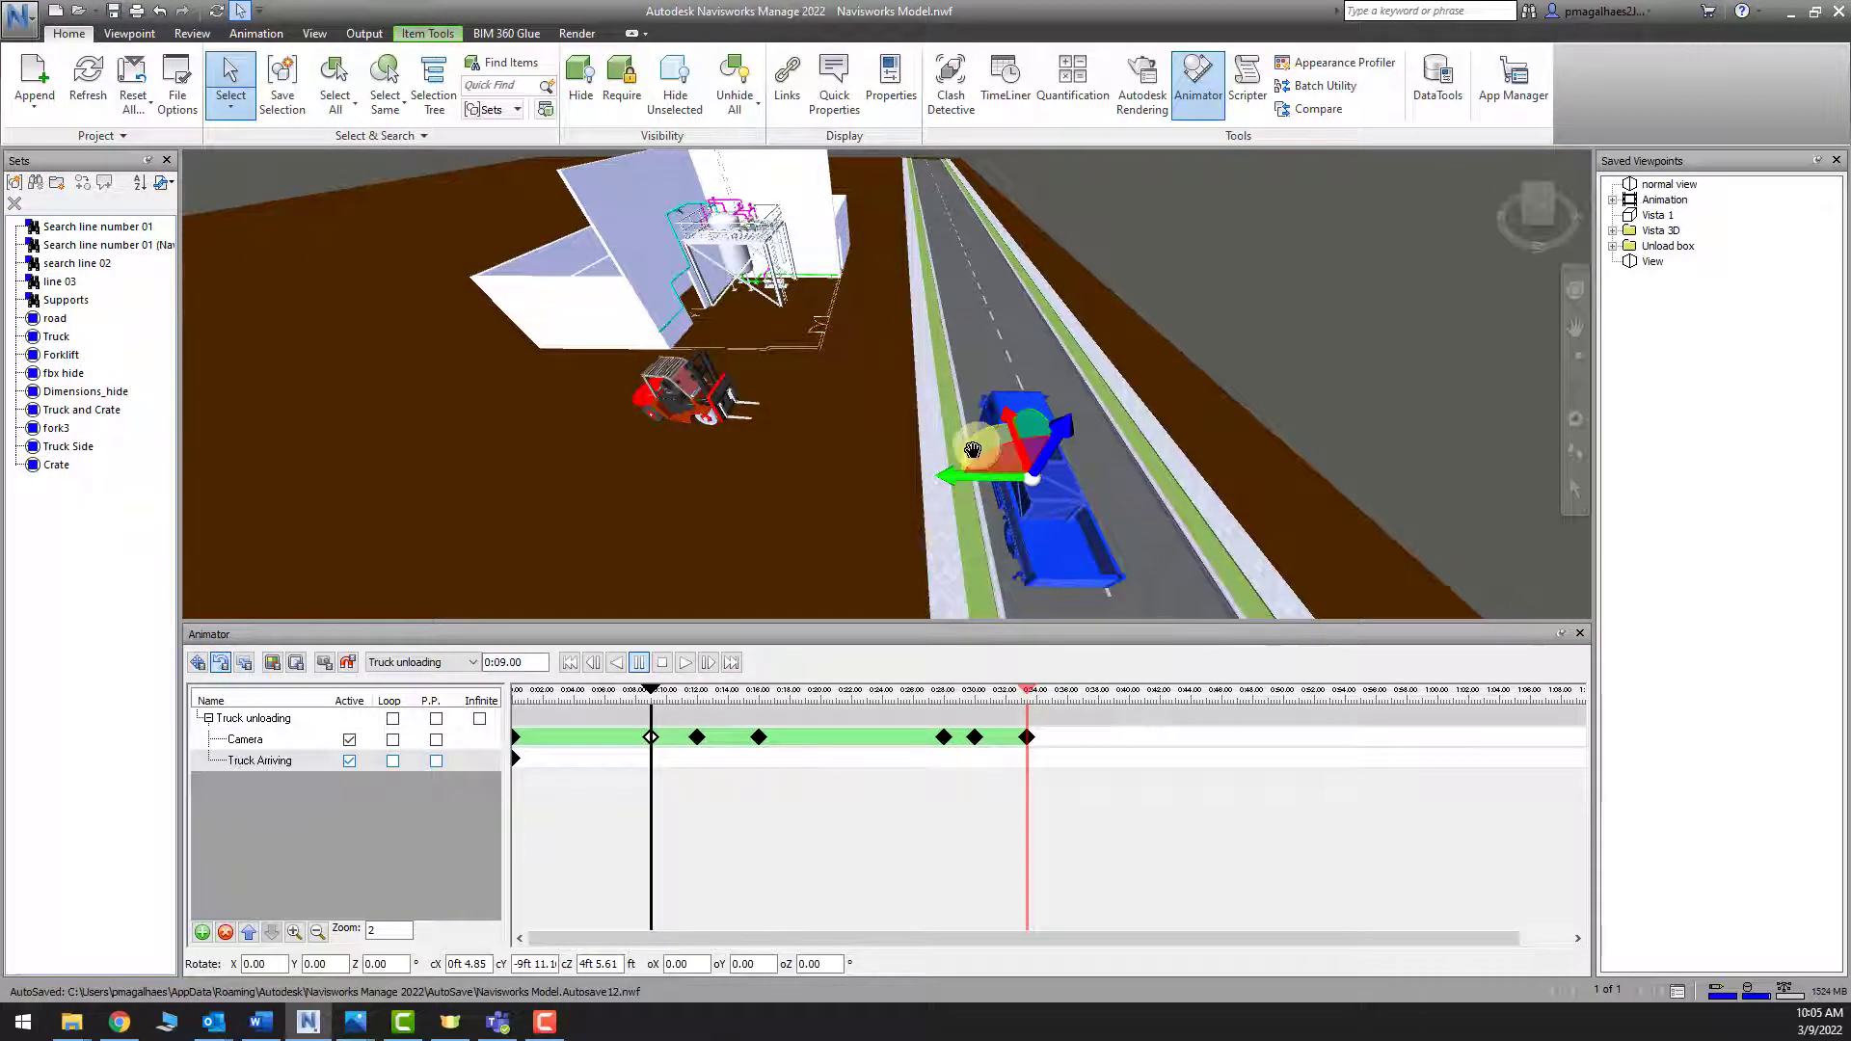
{"action": "mouse_move", "coordinate": [1055, 545]}
{"action": "middle_mouse_down", "text": "shift"}
{"action": "mouse_move", "coordinate": [1090, 549]}
{"action": "mouse_move", "coordinate": [1080, 530]}
{"action": "middle_mouse_up", "text": "shift"}
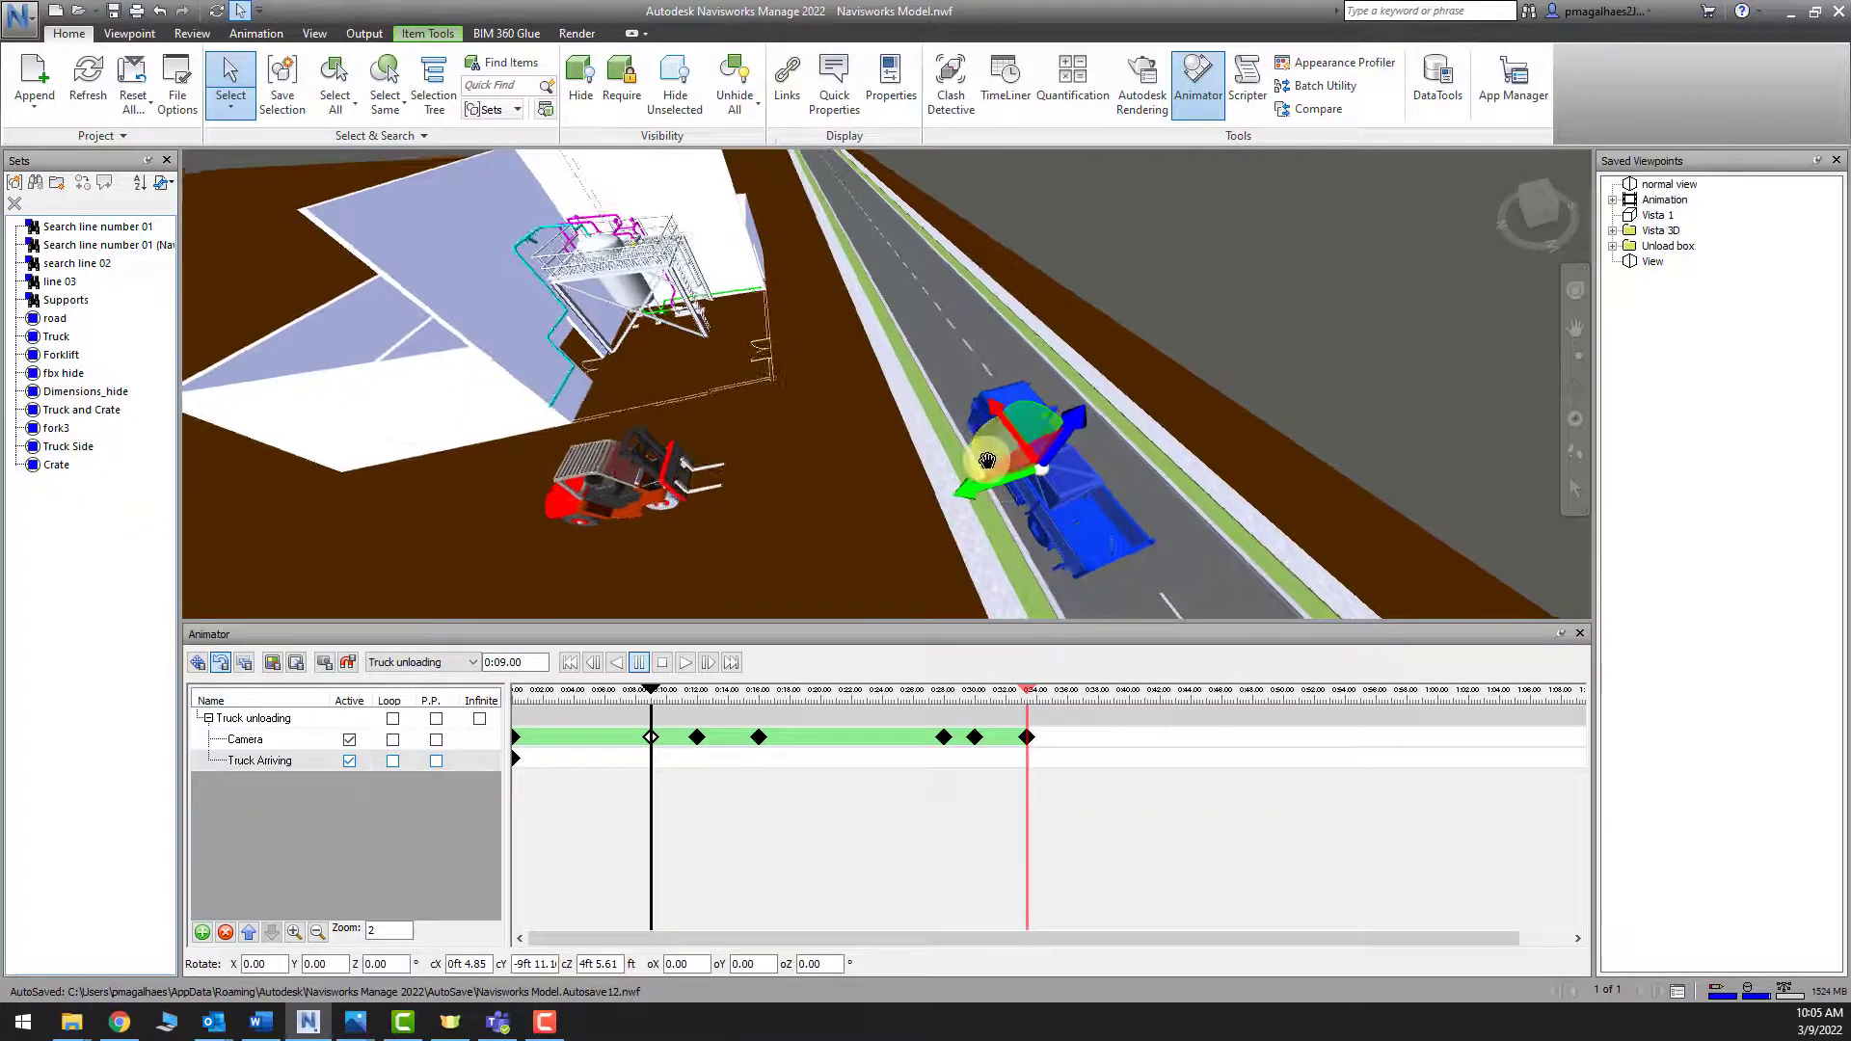
{"action": "left_click_drag", "start_coordinate": [986, 460], "coordinate": [987, 459]}
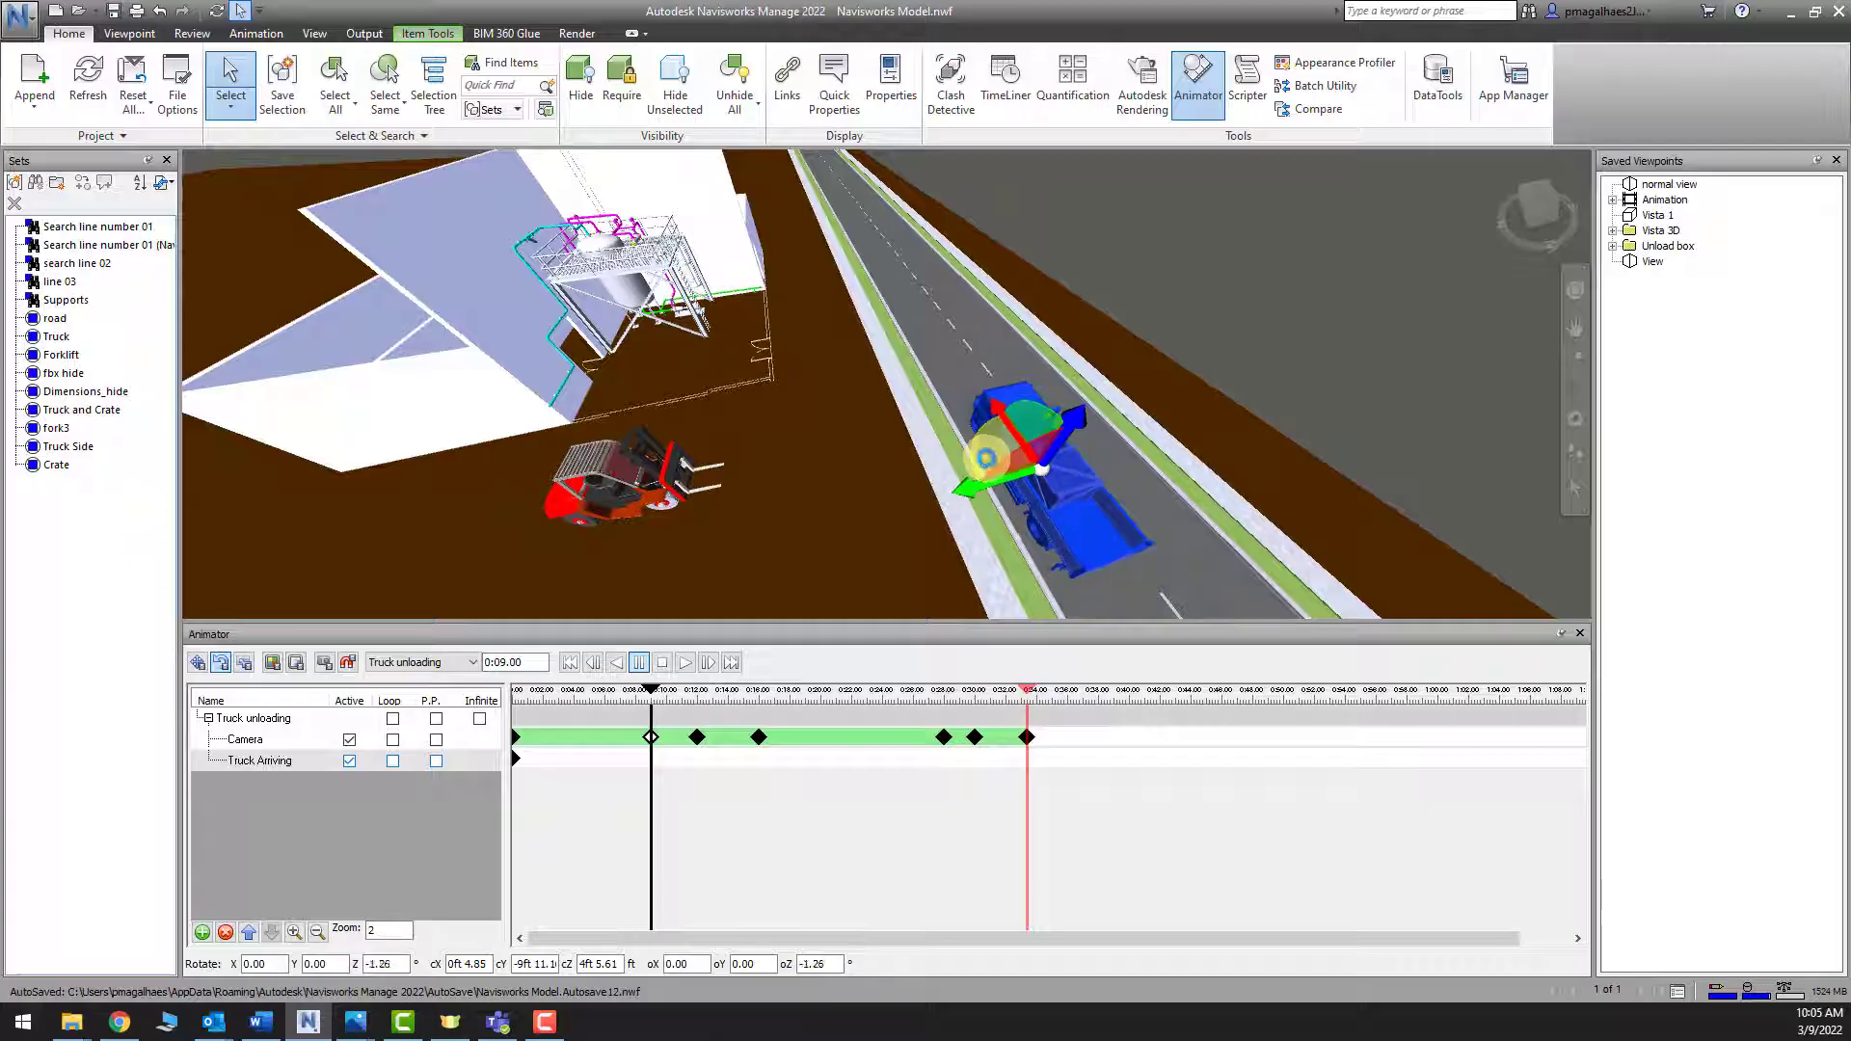
Translate the Truck Arriving set to about X 178 ft and Y -6 ft 5.9 in, and capture its keyframe at 0:09.00
{"action": "middle_click_drag", "start_coordinate": [1090, 549], "coordinate": [1015, 514]}
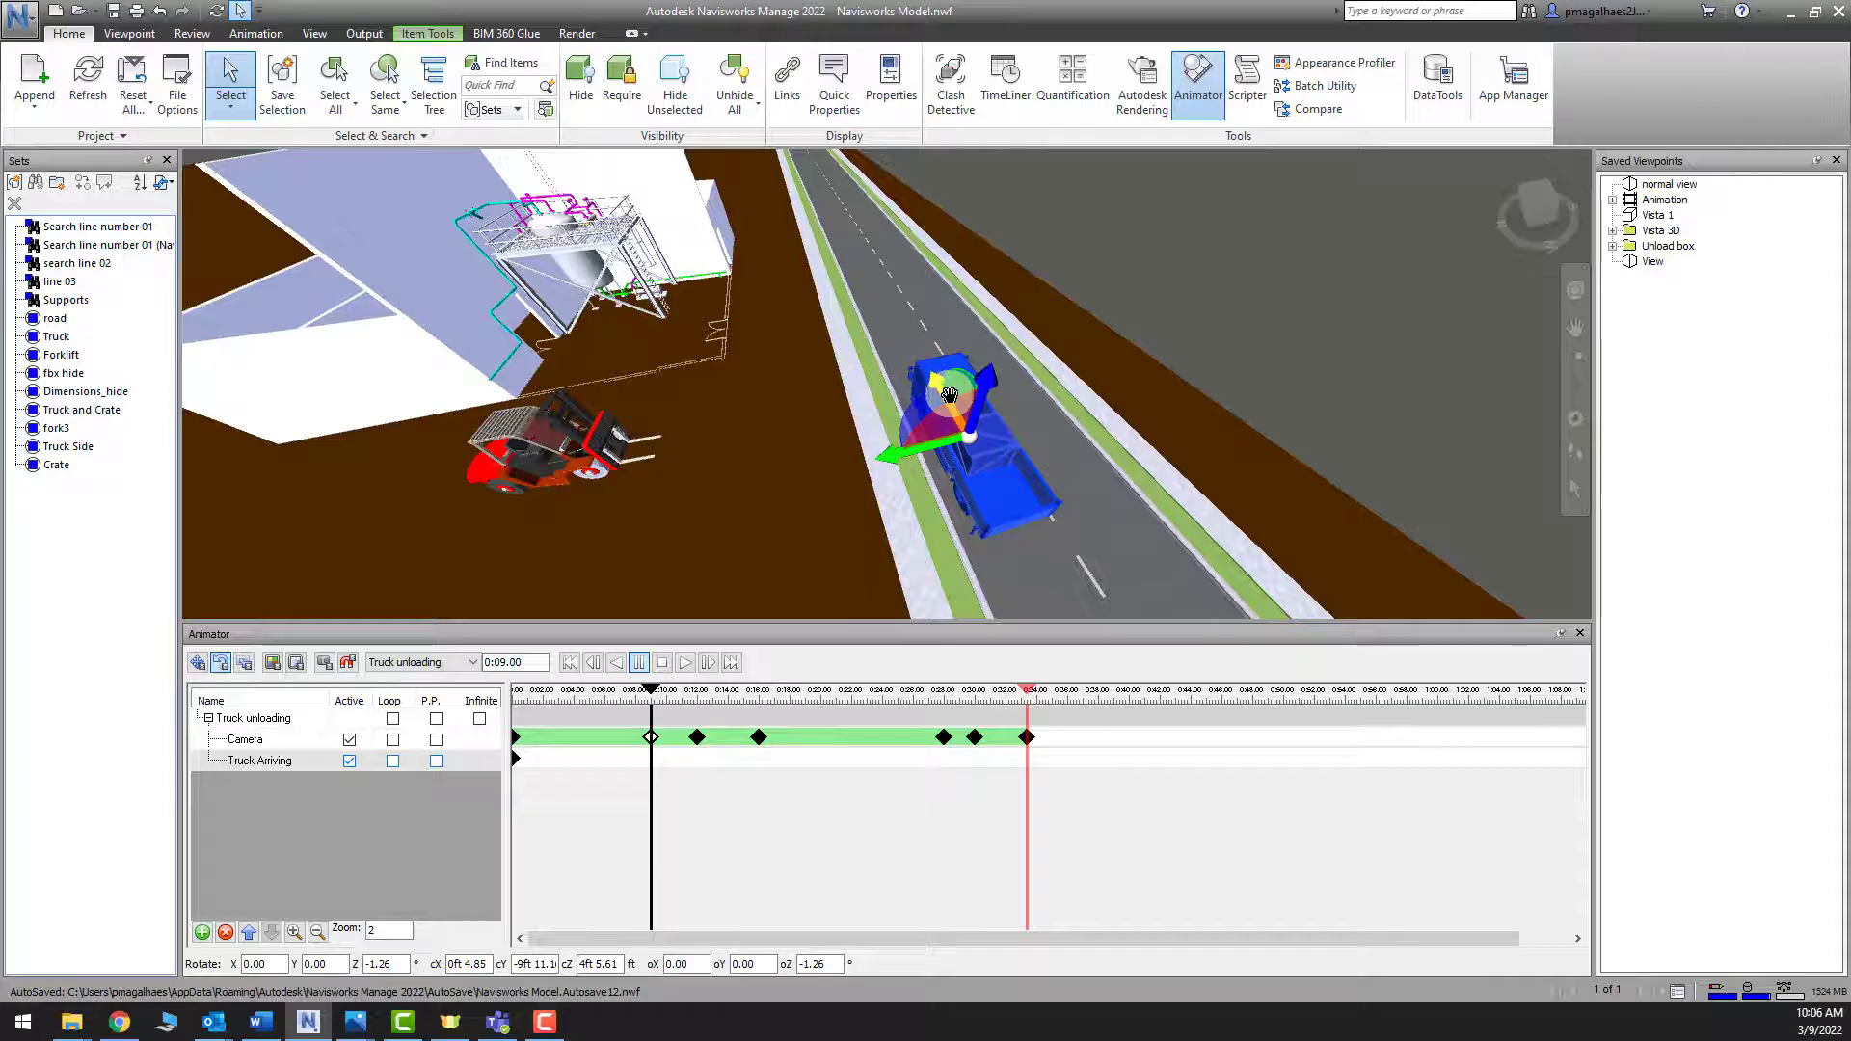
{"action": "left_click_drag", "start_coordinate": [950, 396], "coordinate": [945, 332]}
{"action": "left_click", "coordinate": [198, 663]}
{"action": "left_click_drag", "start_coordinate": [885, 391], "coordinate": [895, 391]}
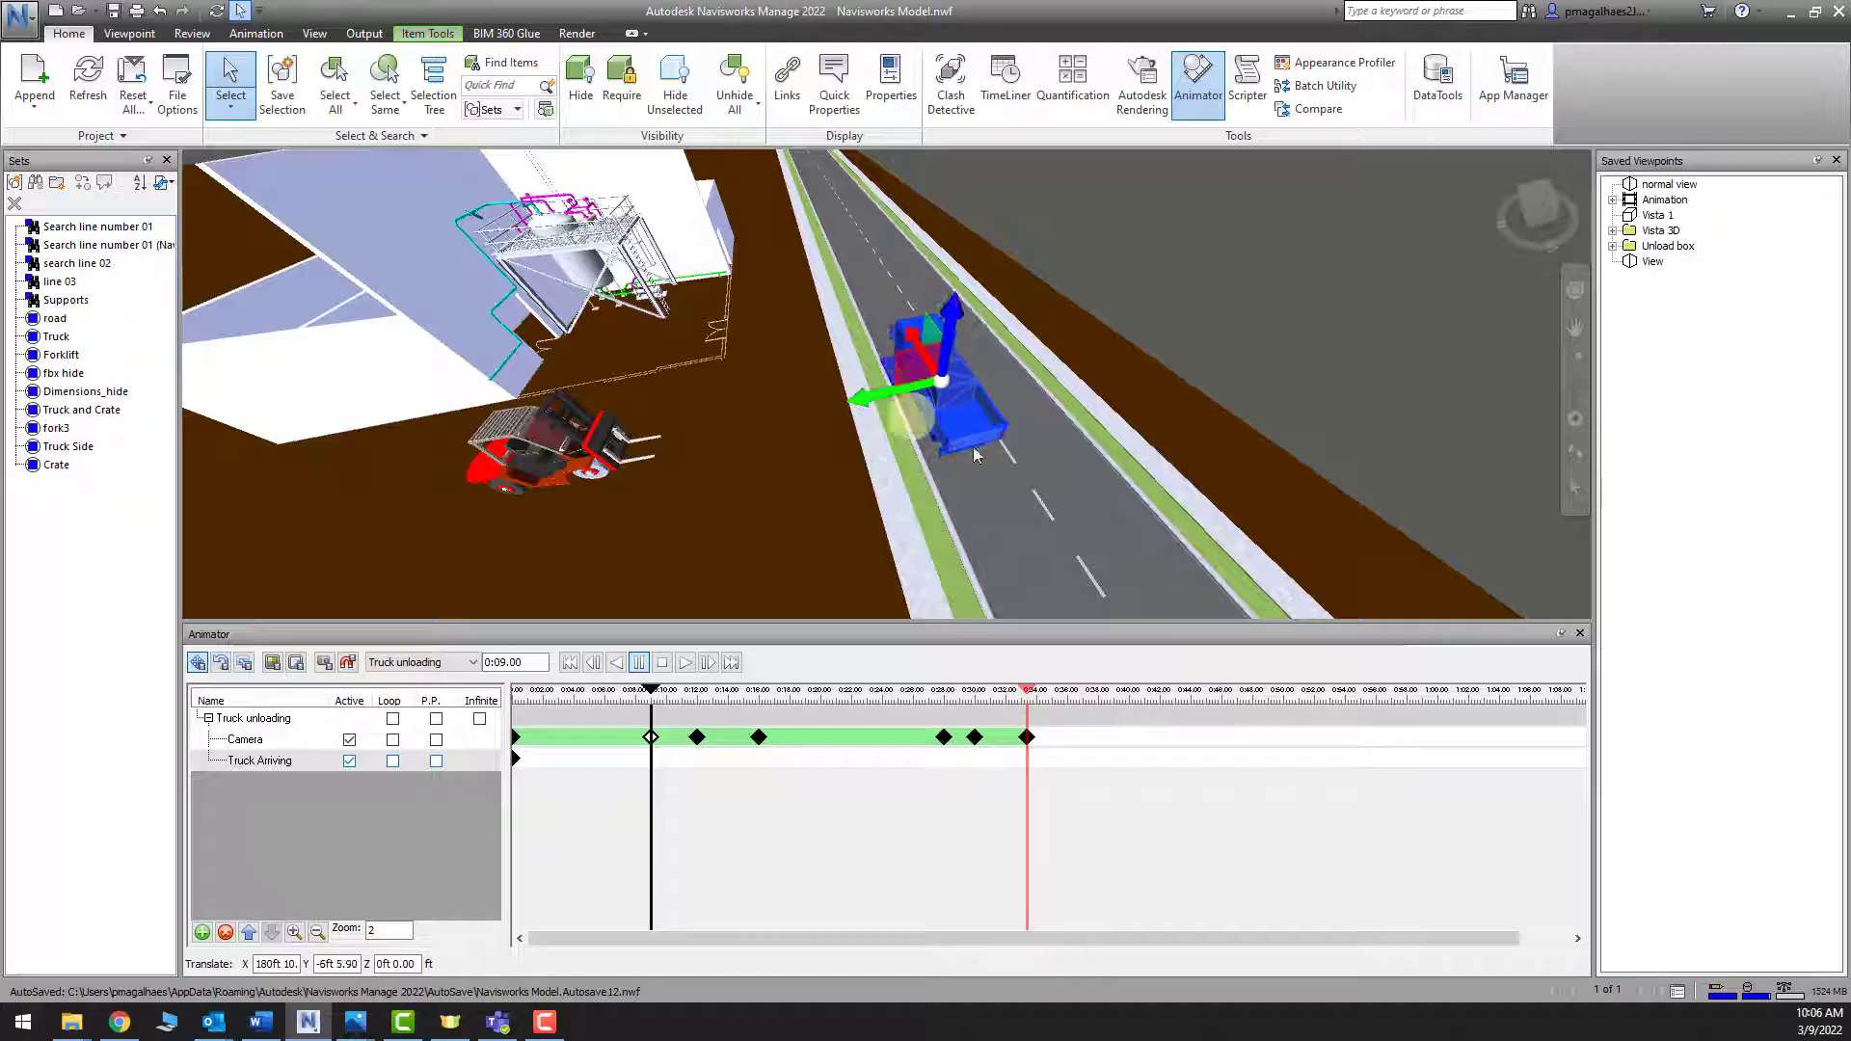
{"action": "middle_click_drag", "start_coordinate": [1268, 511], "coordinate": [1118, 511], "text": "shift"}
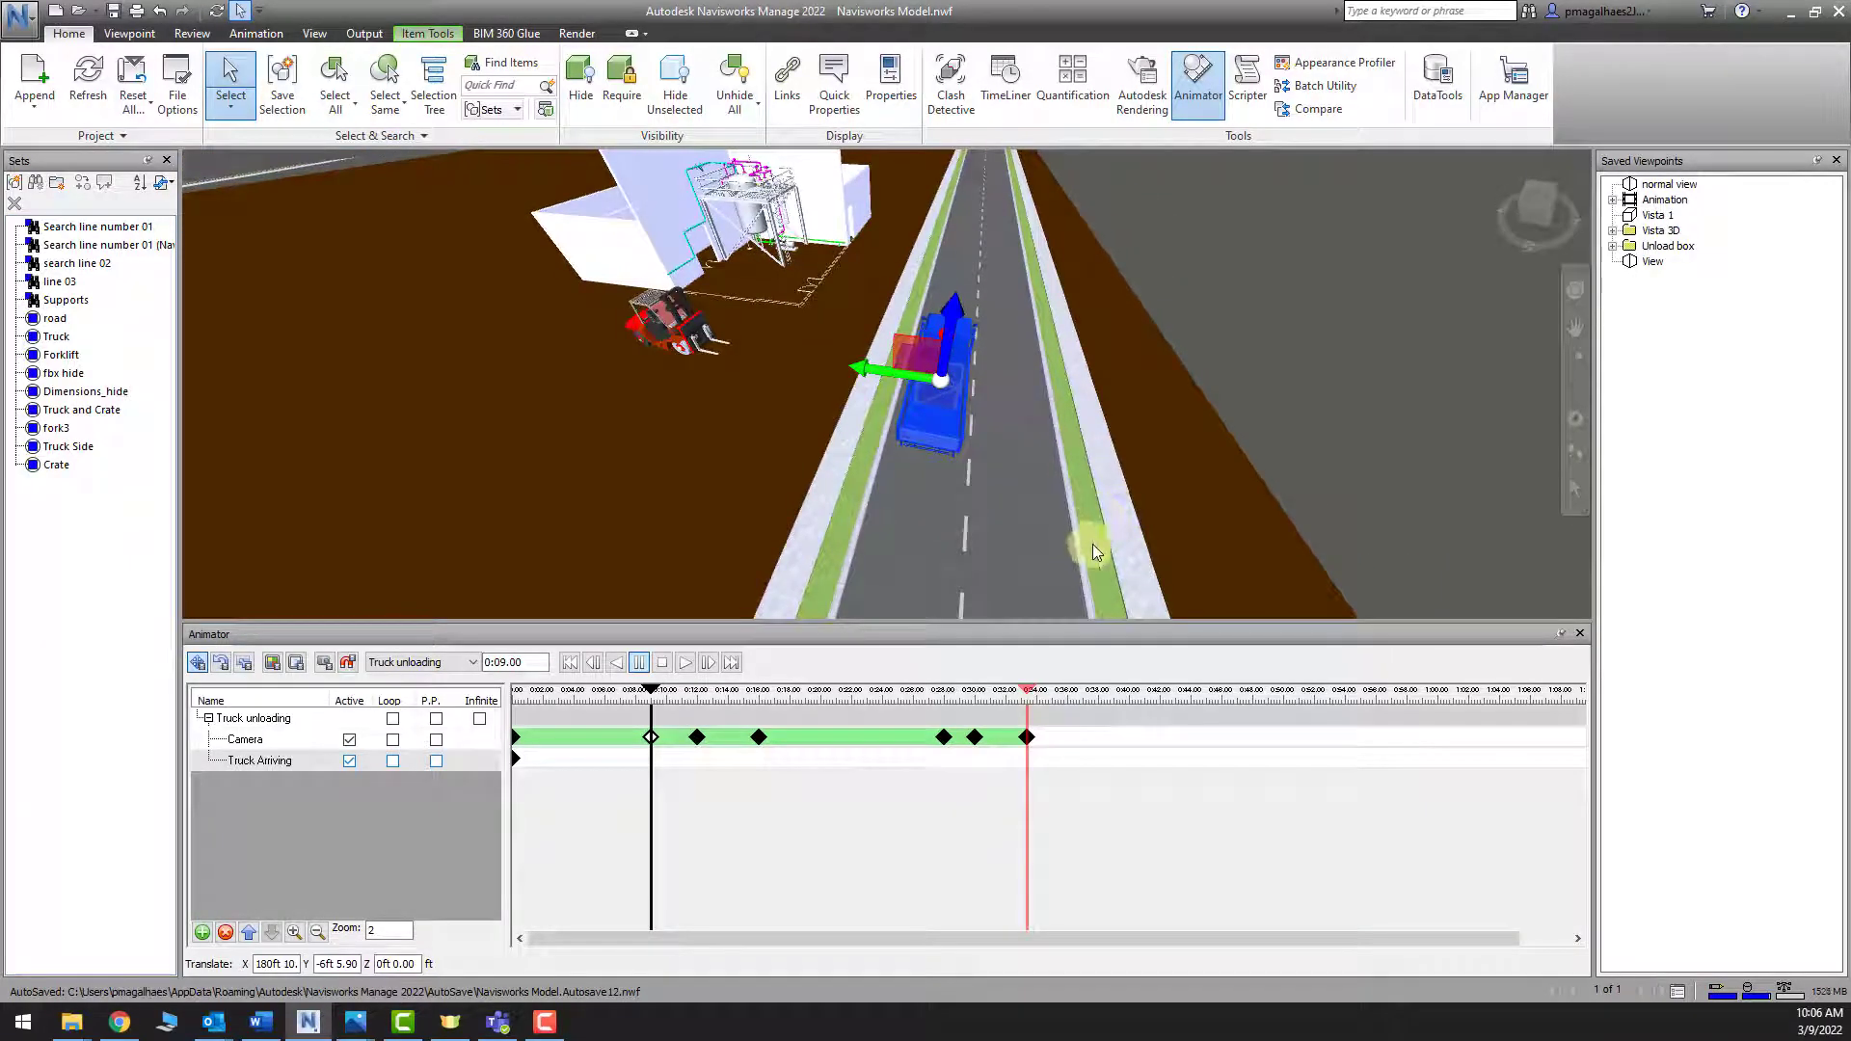
{"action": "middle_click_drag", "start_coordinate": [1095, 550], "coordinate": [1001, 422], "text": "shift"}
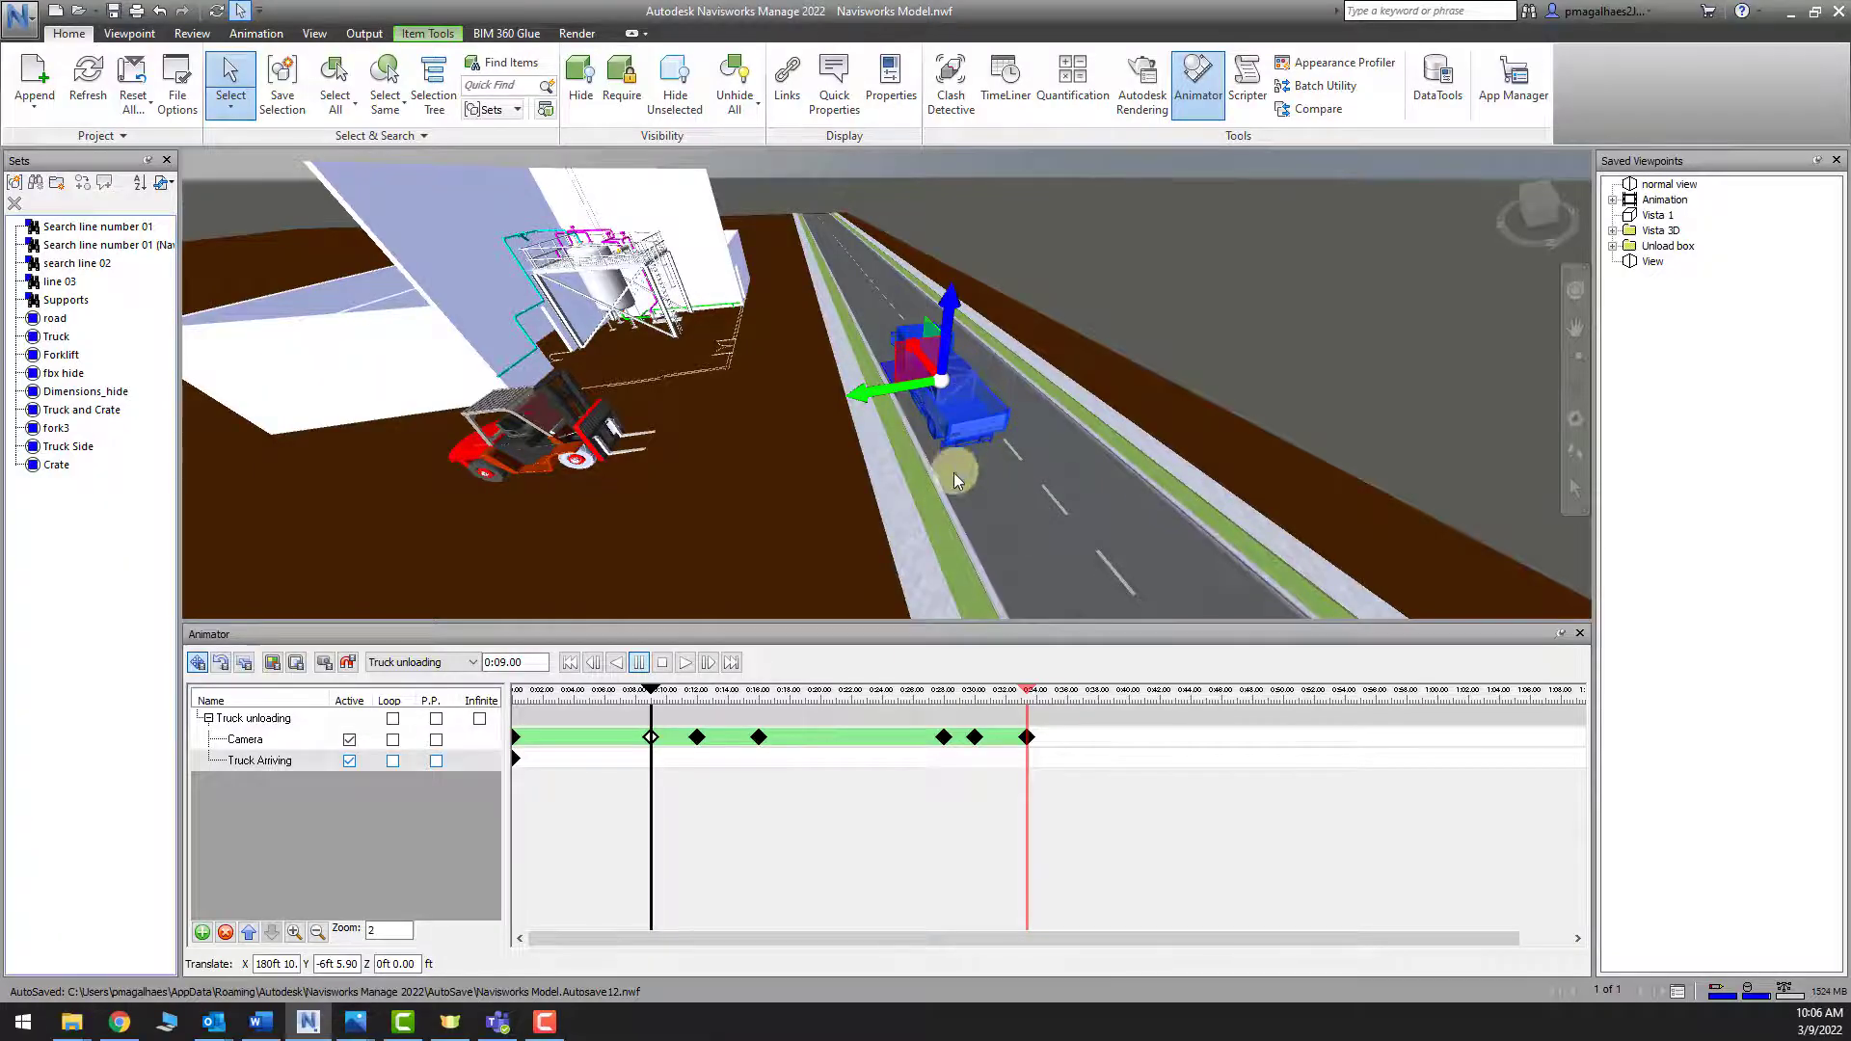
{"action": "middle_click_drag", "start_coordinate": [949, 486], "coordinate": [1103, 465], "text": "shift"}
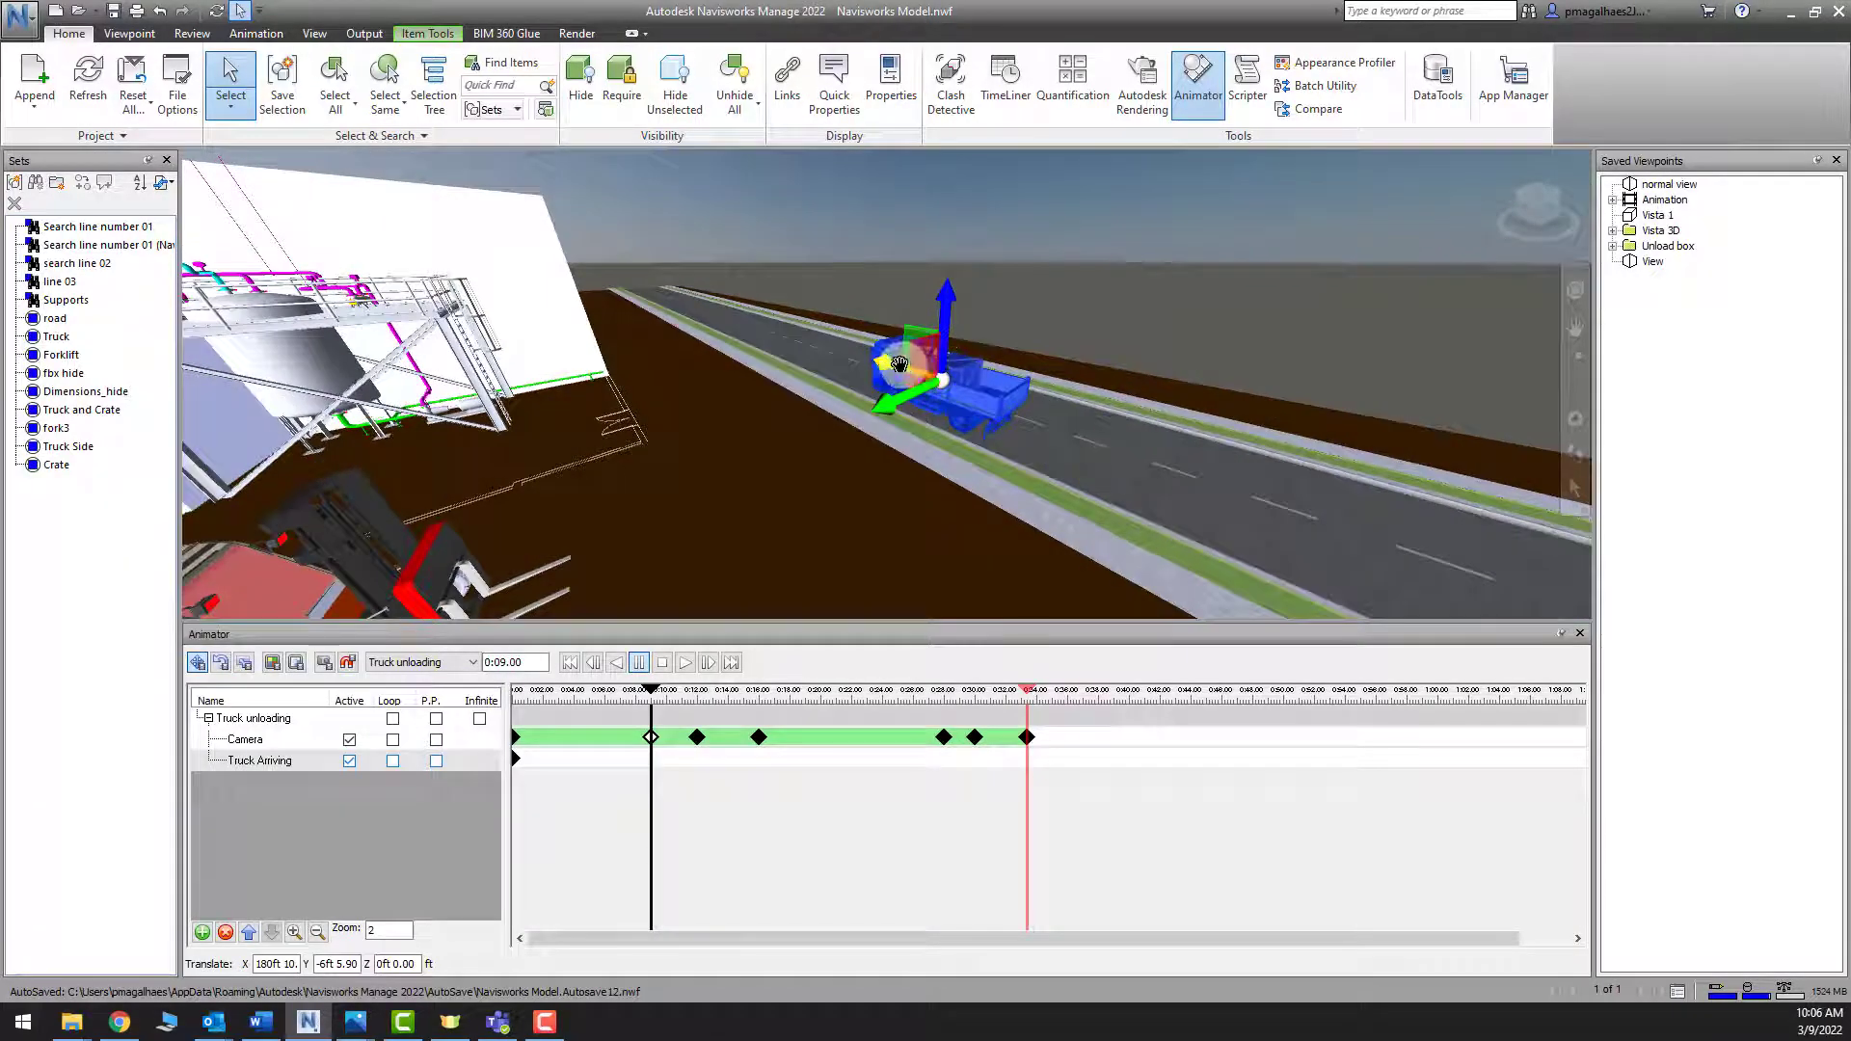
{"action": "left_click_drag", "start_coordinate": [900, 365], "coordinate": [921, 370]}
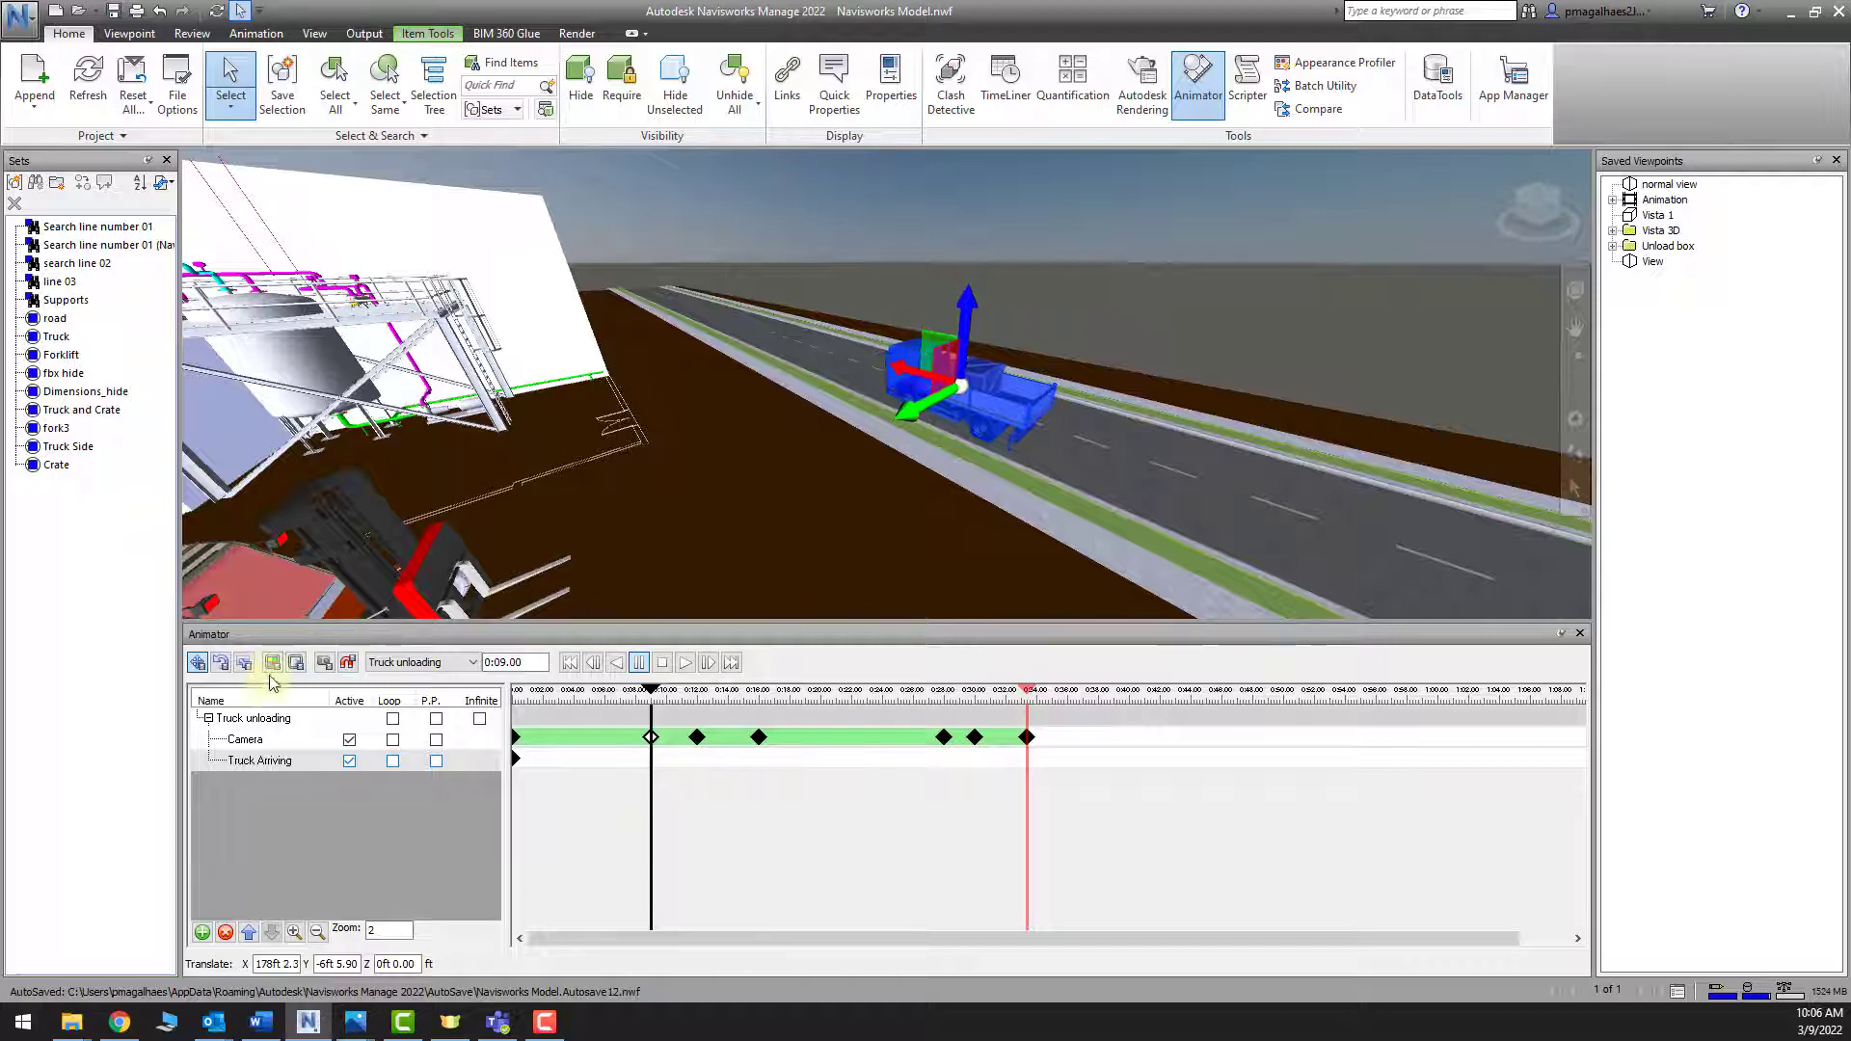
{"action": "left_click", "coordinate": [324, 672]}
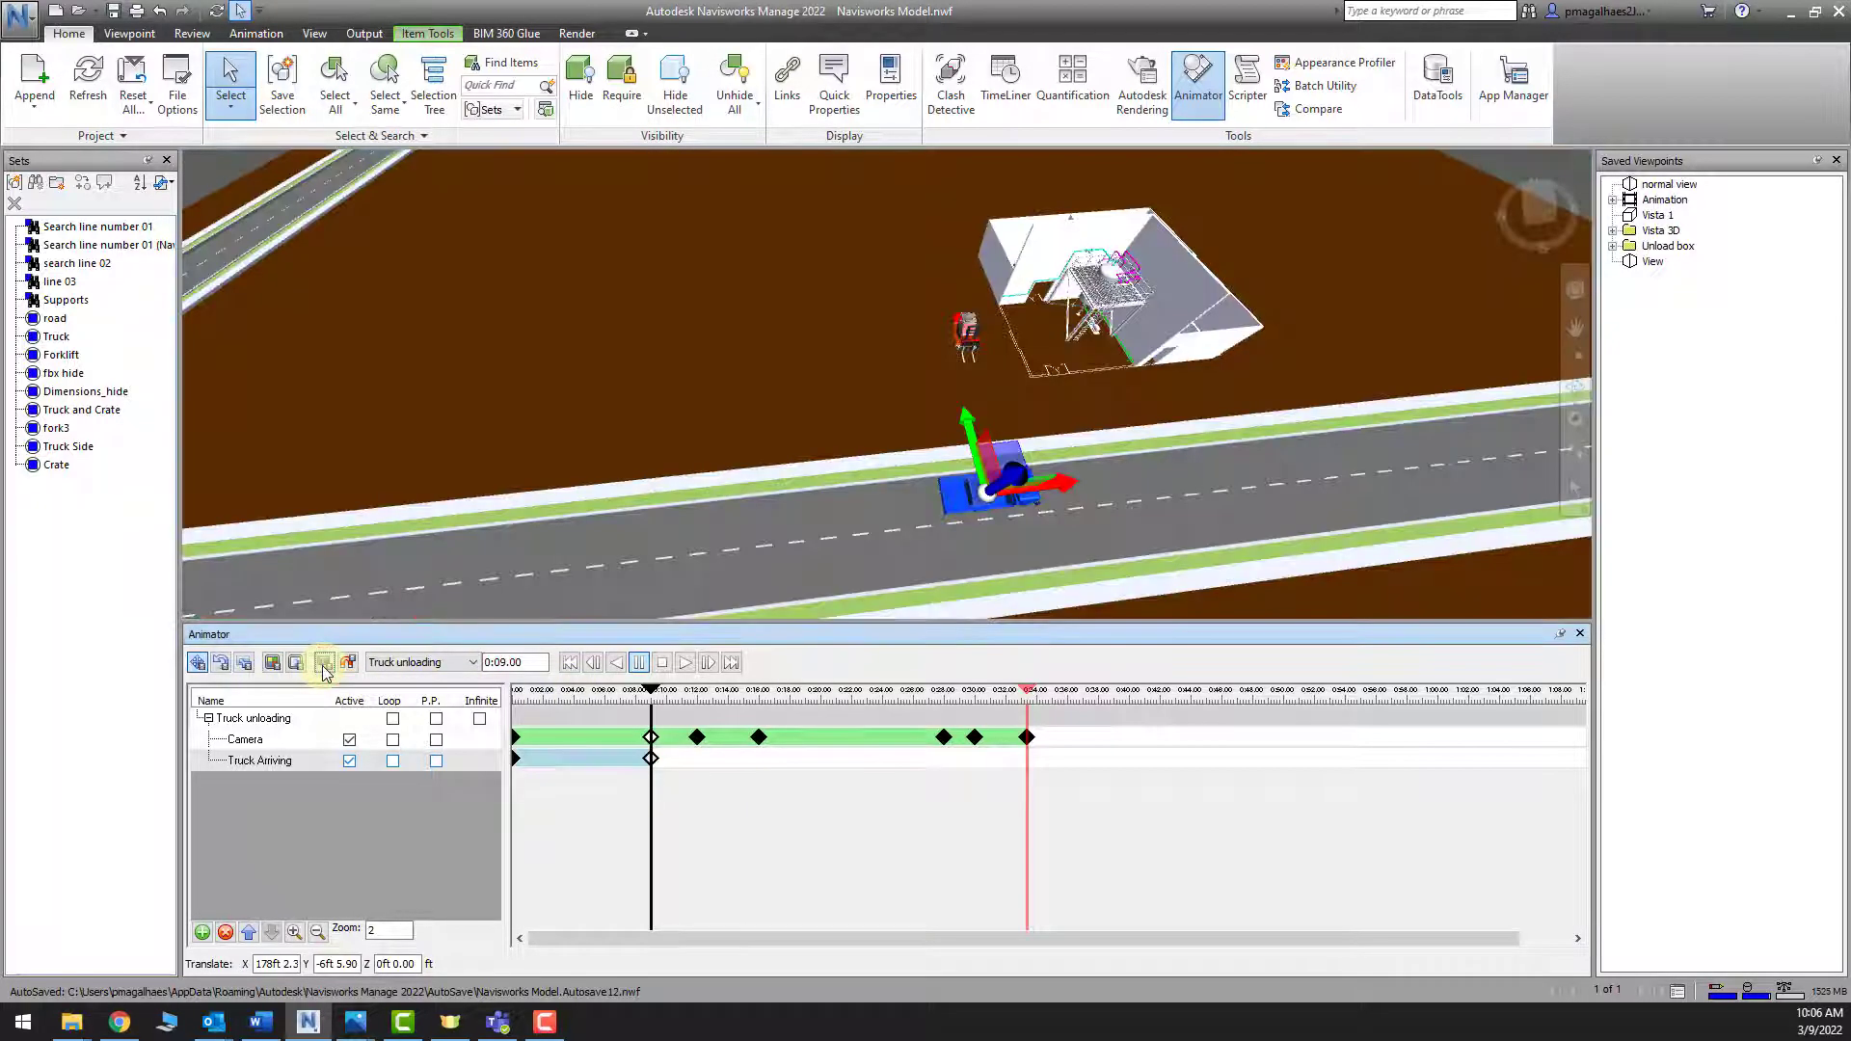
Play the Truck unloading scene to review the truck's arrival, and return the timeline to 0:09.00
{"action": "left_click", "coordinate": [664, 666]}
{"action": "left_click", "coordinate": [686, 664]}
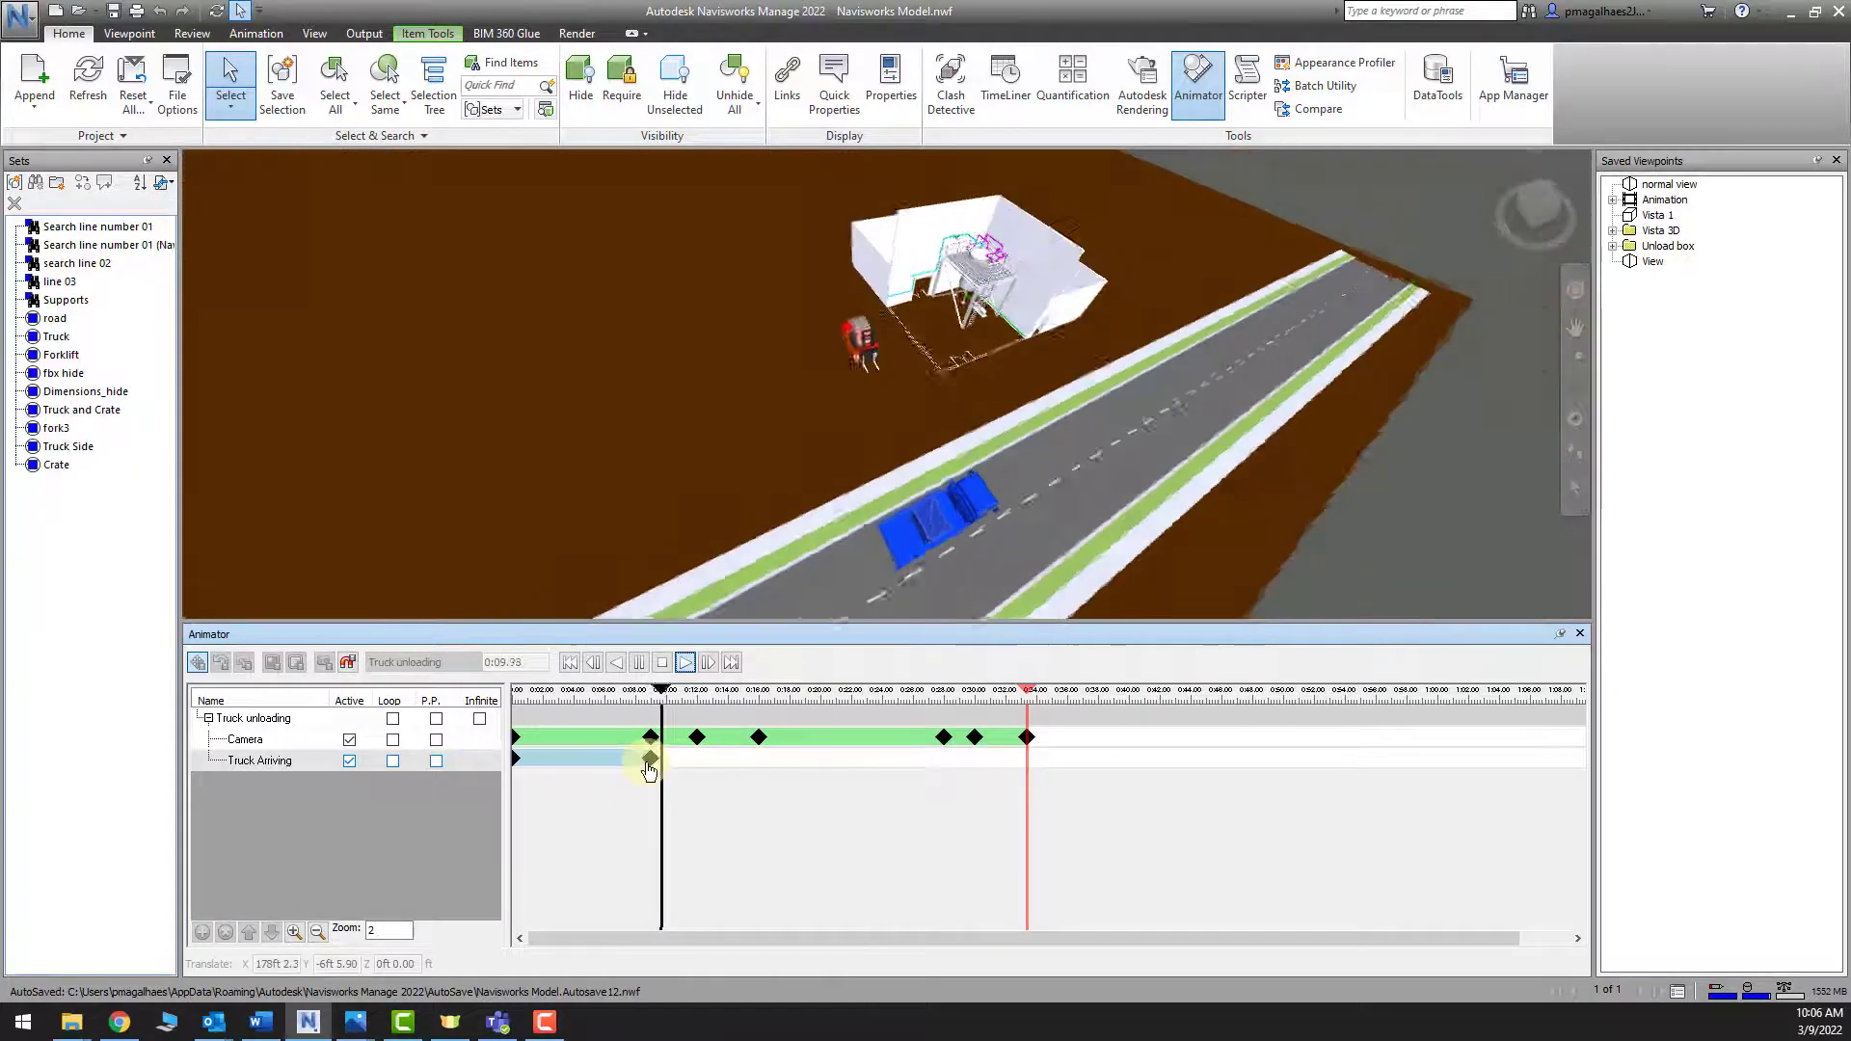
{"action": "left_click", "coordinate": [663, 664]}
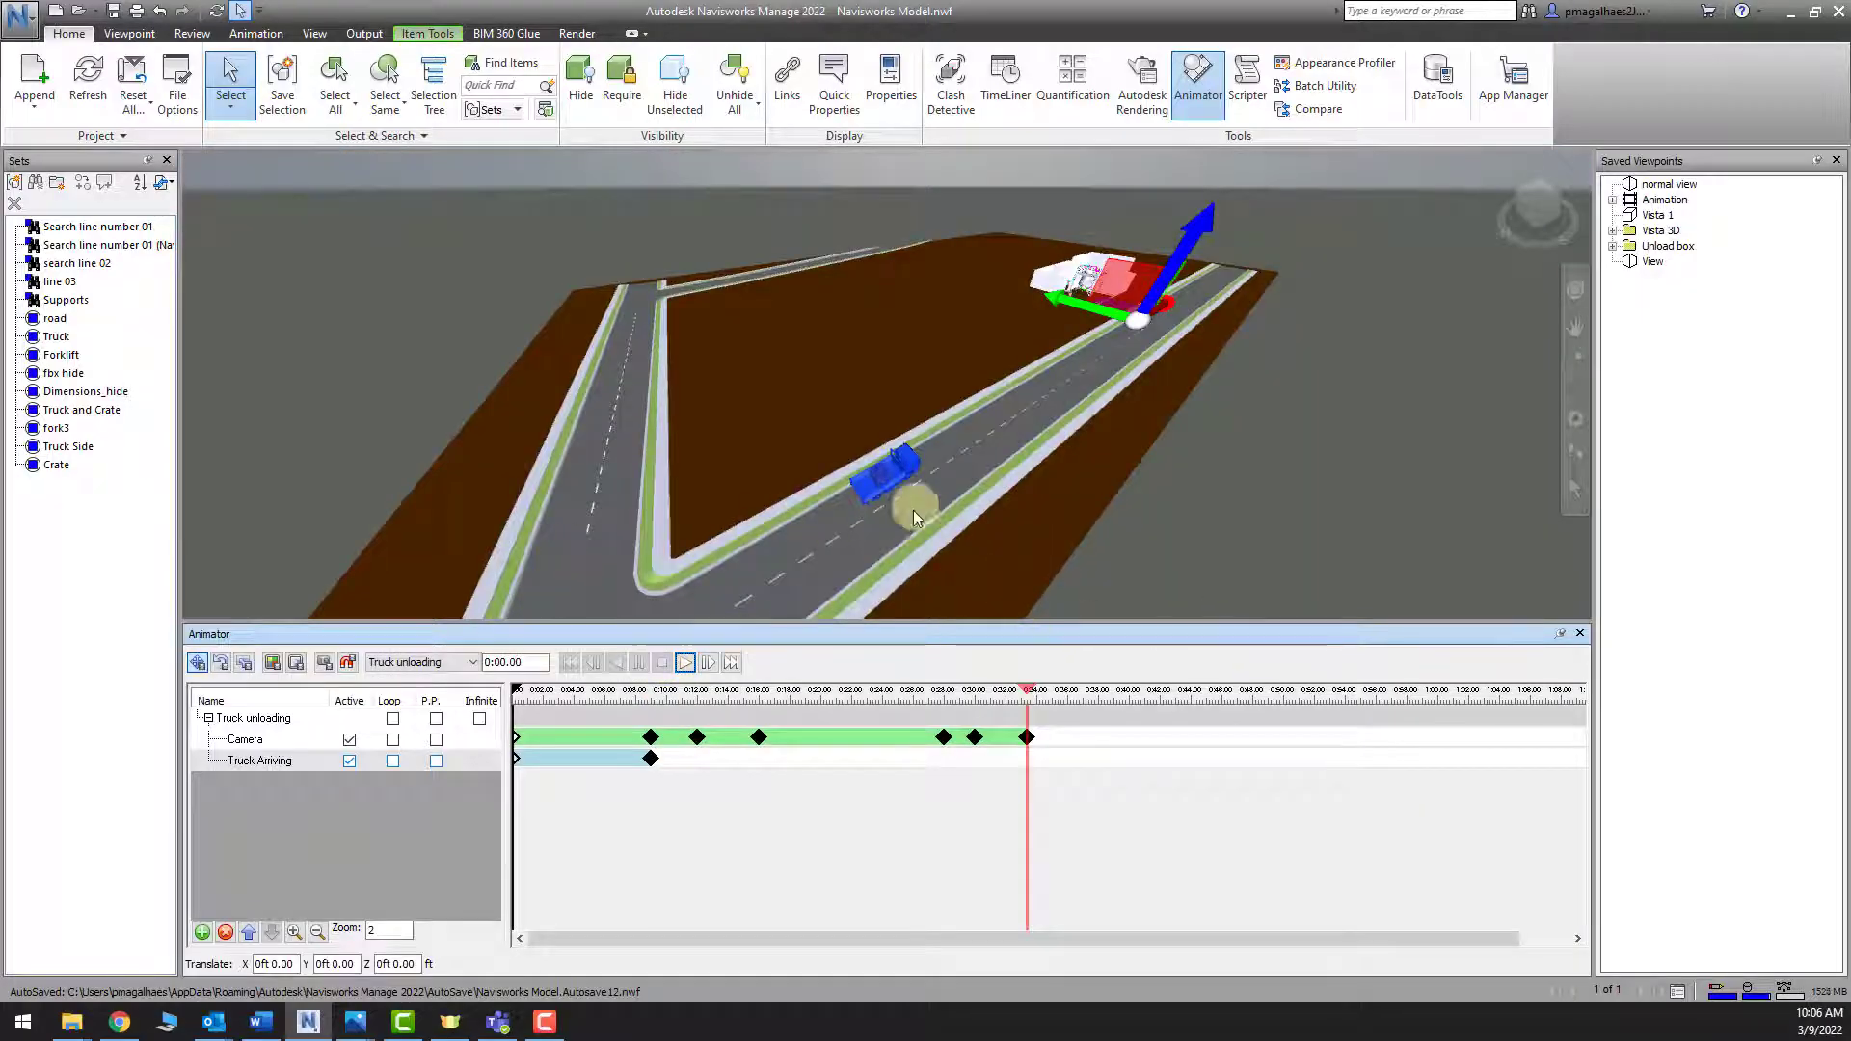
{"action": "left_click", "coordinate": [651, 738]}
{"action": "left_click", "coordinate": [651, 760]}
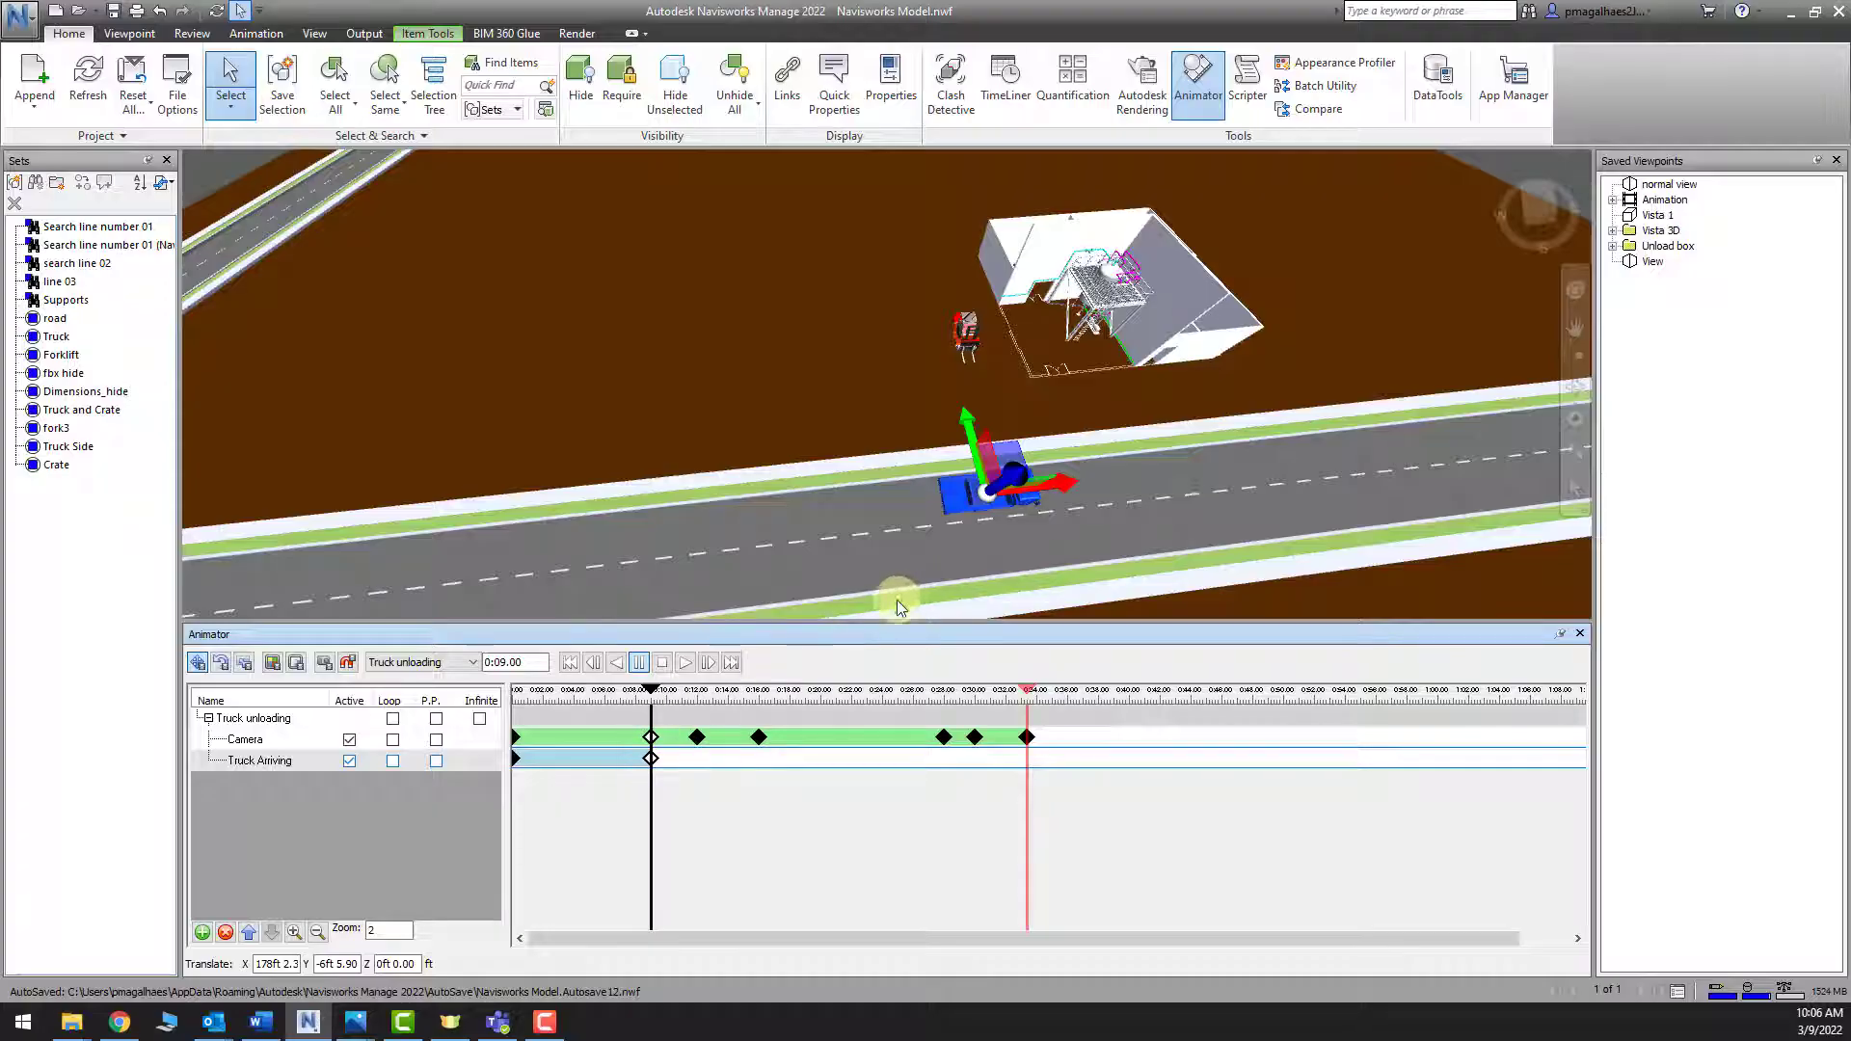
Add an animation set named Side Lowering to the Truck unloading scene from the selected Truck Side set
{"action": "middle_click_drag", "start_coordinate": [896, 603], "coordinate": [959, 496], "text": "shift"}
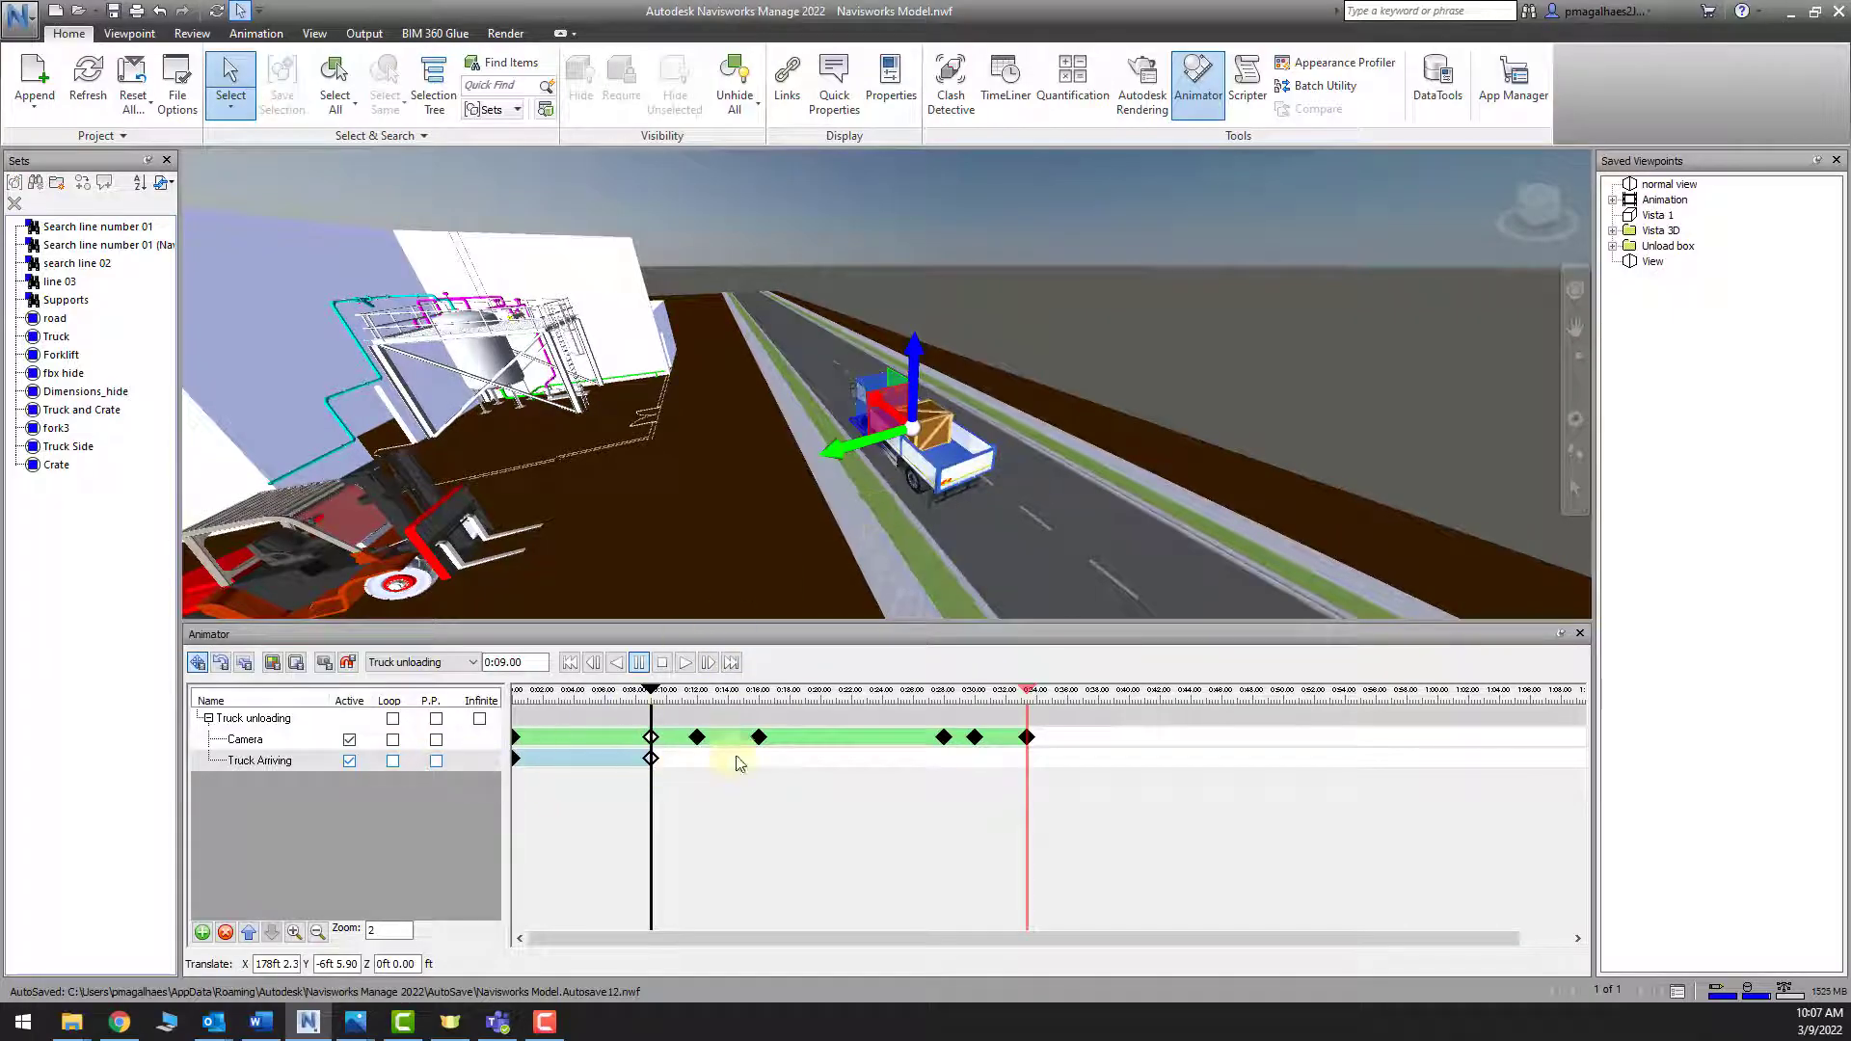
{"action": "mouse_move", "coordinate": [906, 559]}
{"action": "middle_mouse_down", "text": "shift"}
{"action": "mouse_move", "coordinate": [1211, 508]}
{"action": "mouse_move", "coordinate": [1157, 530]}
{"action": "mouse_move", "coordinate": [1045, 525]}
{"action": "mouse_move", "coordinate": [1104, 565]}
{"action": "mouse_move", "coordinate": [1231, 418]}
{"action": "mouse_move", "coordinate": [1240, 517]}
{"action": "mouse_move", "coordinate": [1108, 488]}
{"action": "middle_mouse_up", "text": "shift"}
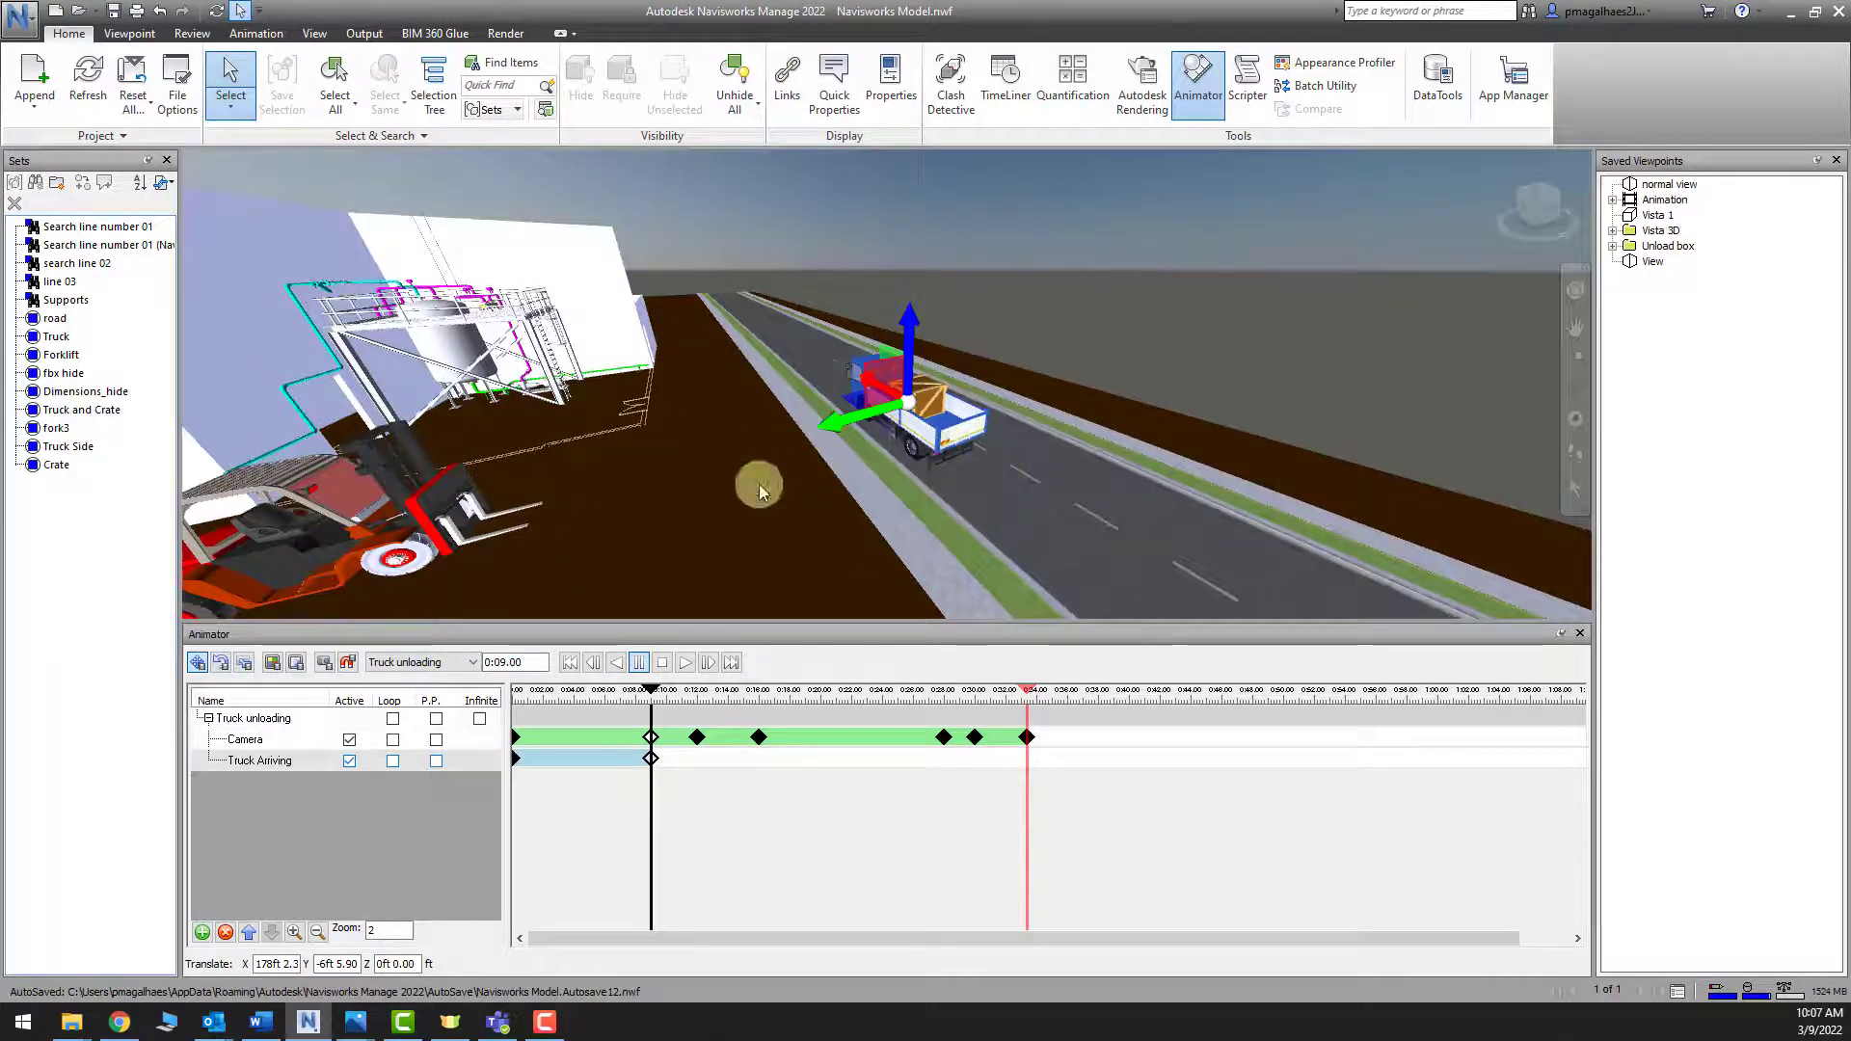
{"action": "left_click", "coordinate": [84, 449]}
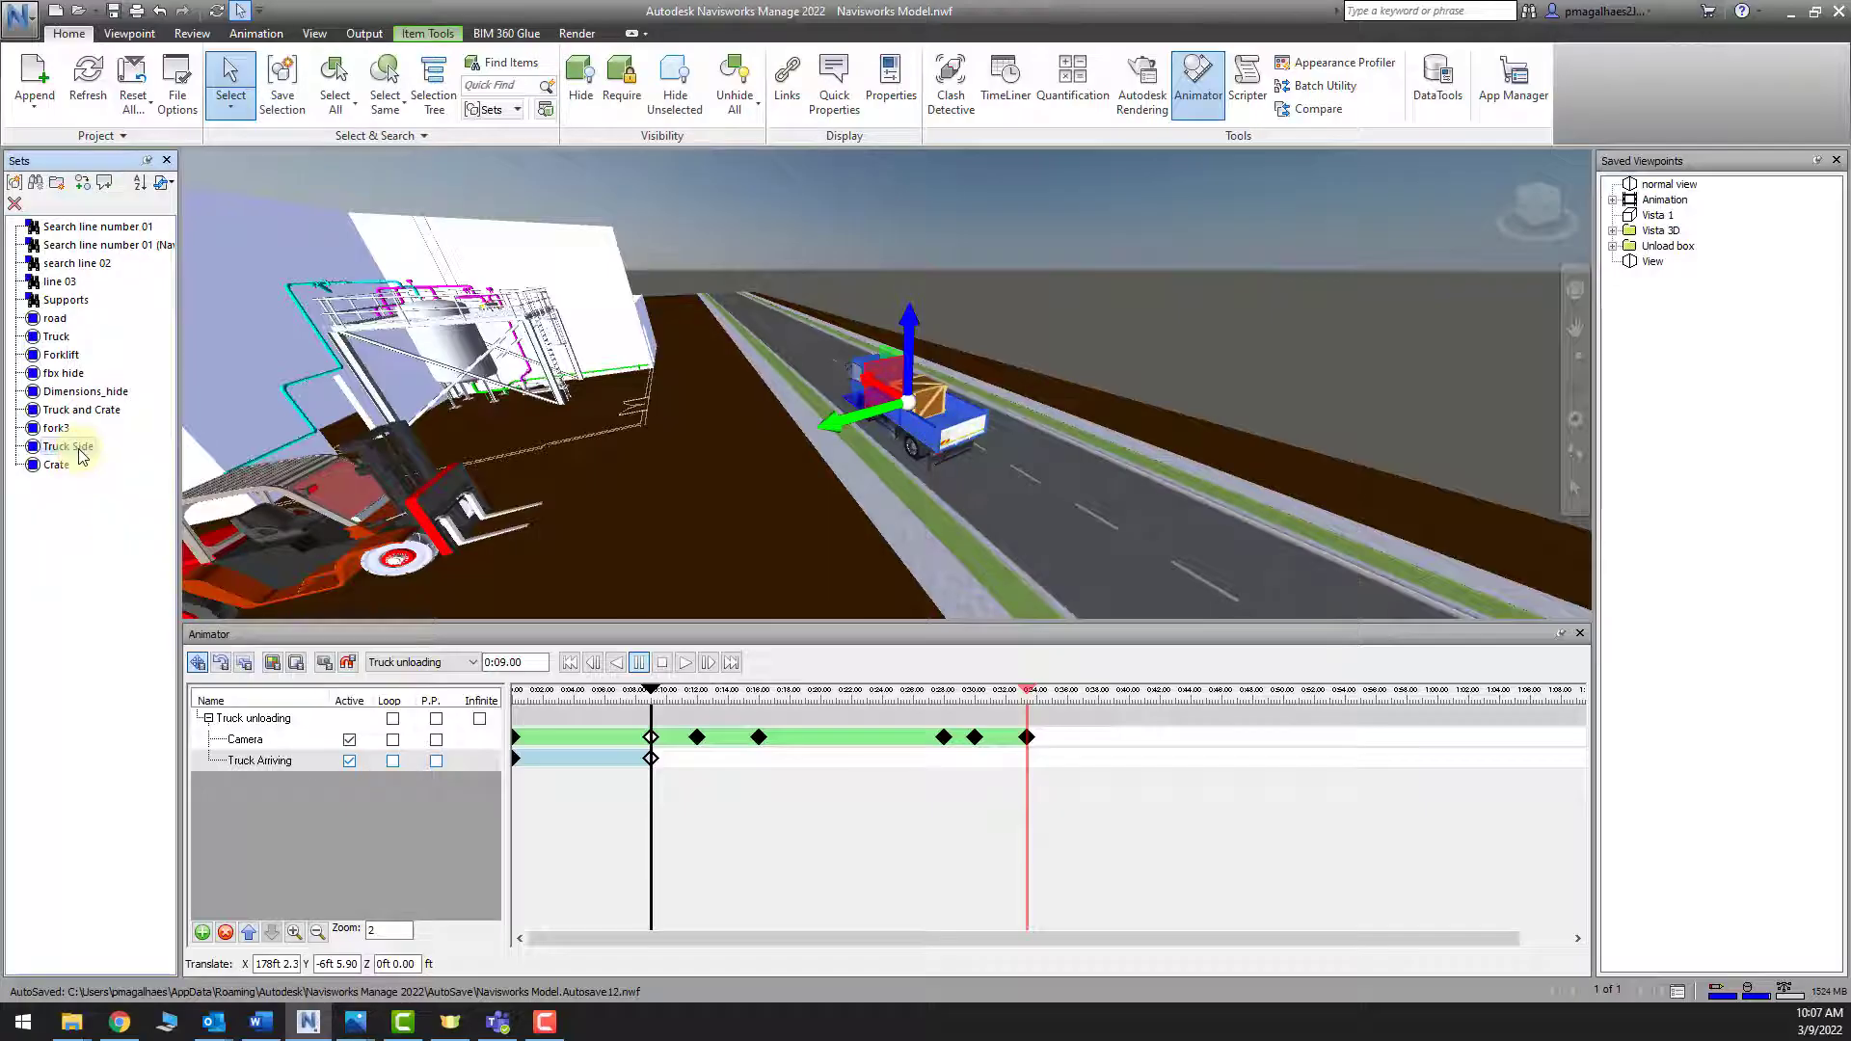
{"action": "right_click", "coordinate": [258, 725]}
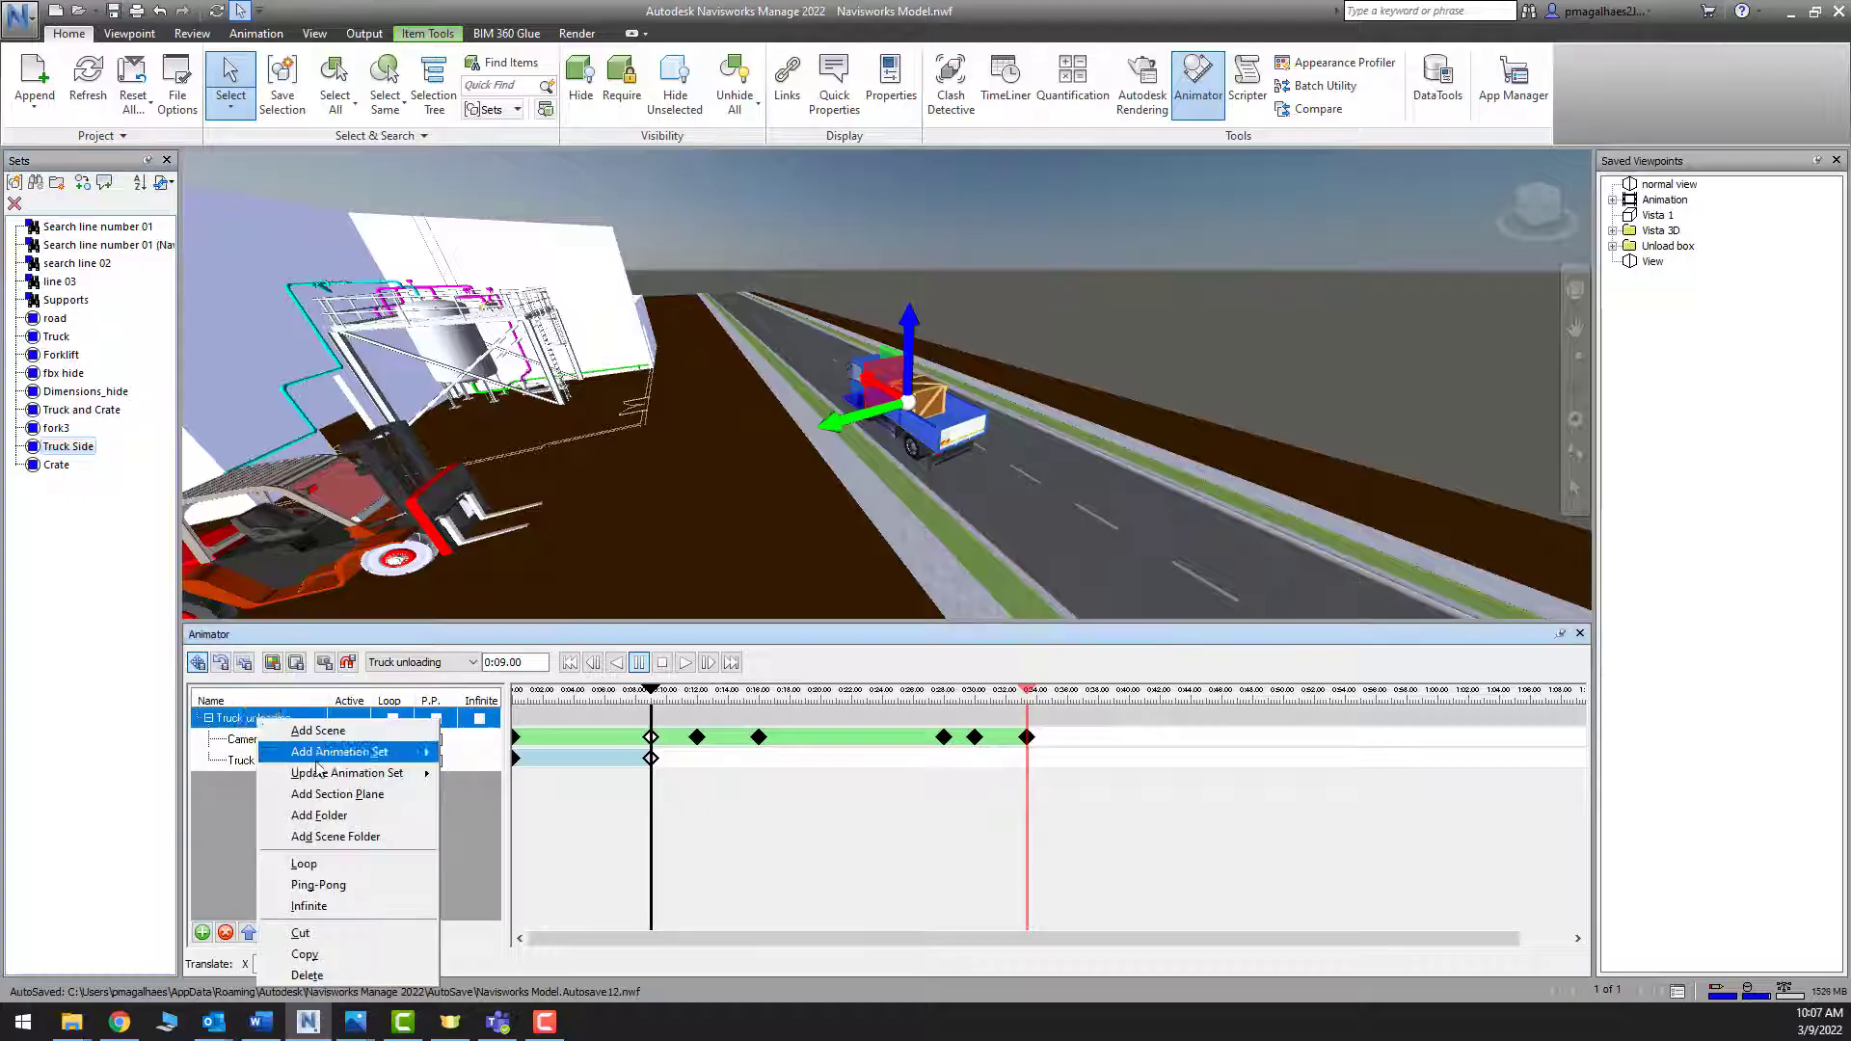
{"action": "mouse_move", "coordinate": [351, 758]}
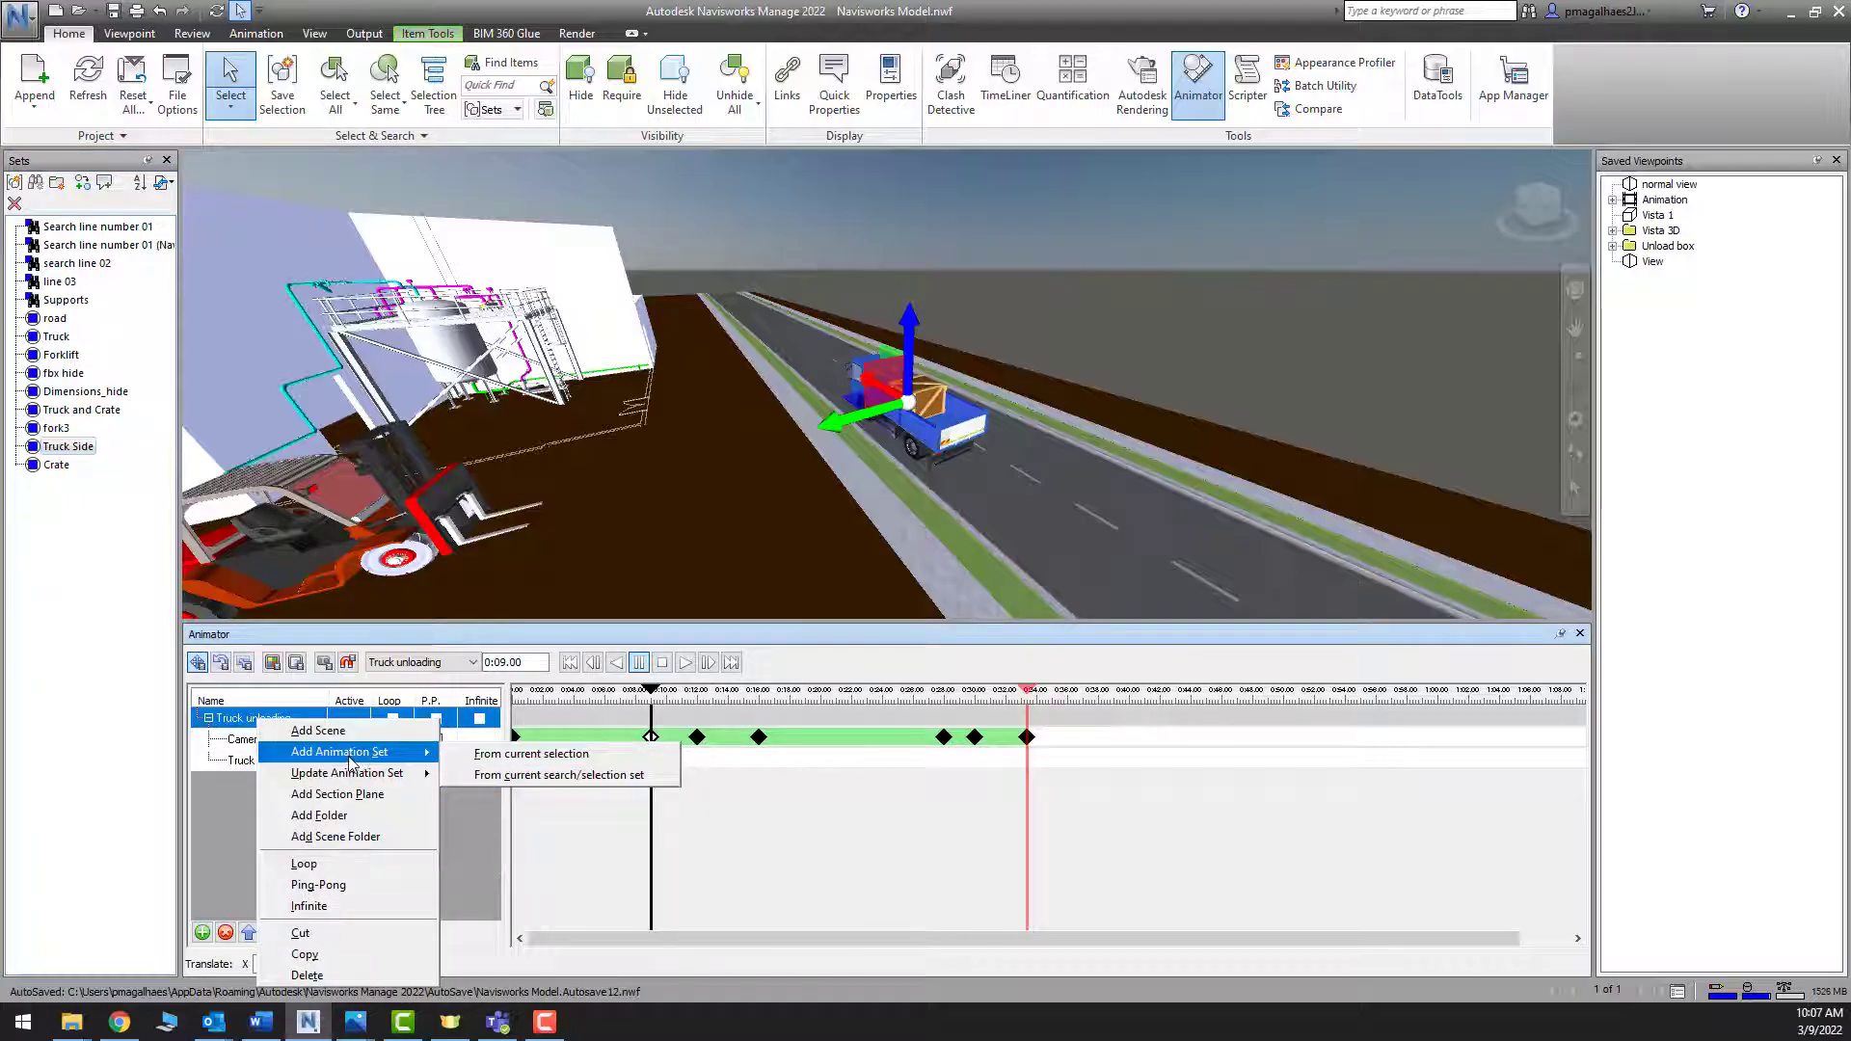
{"action": "left_click", "coordinate": [504, 760]}
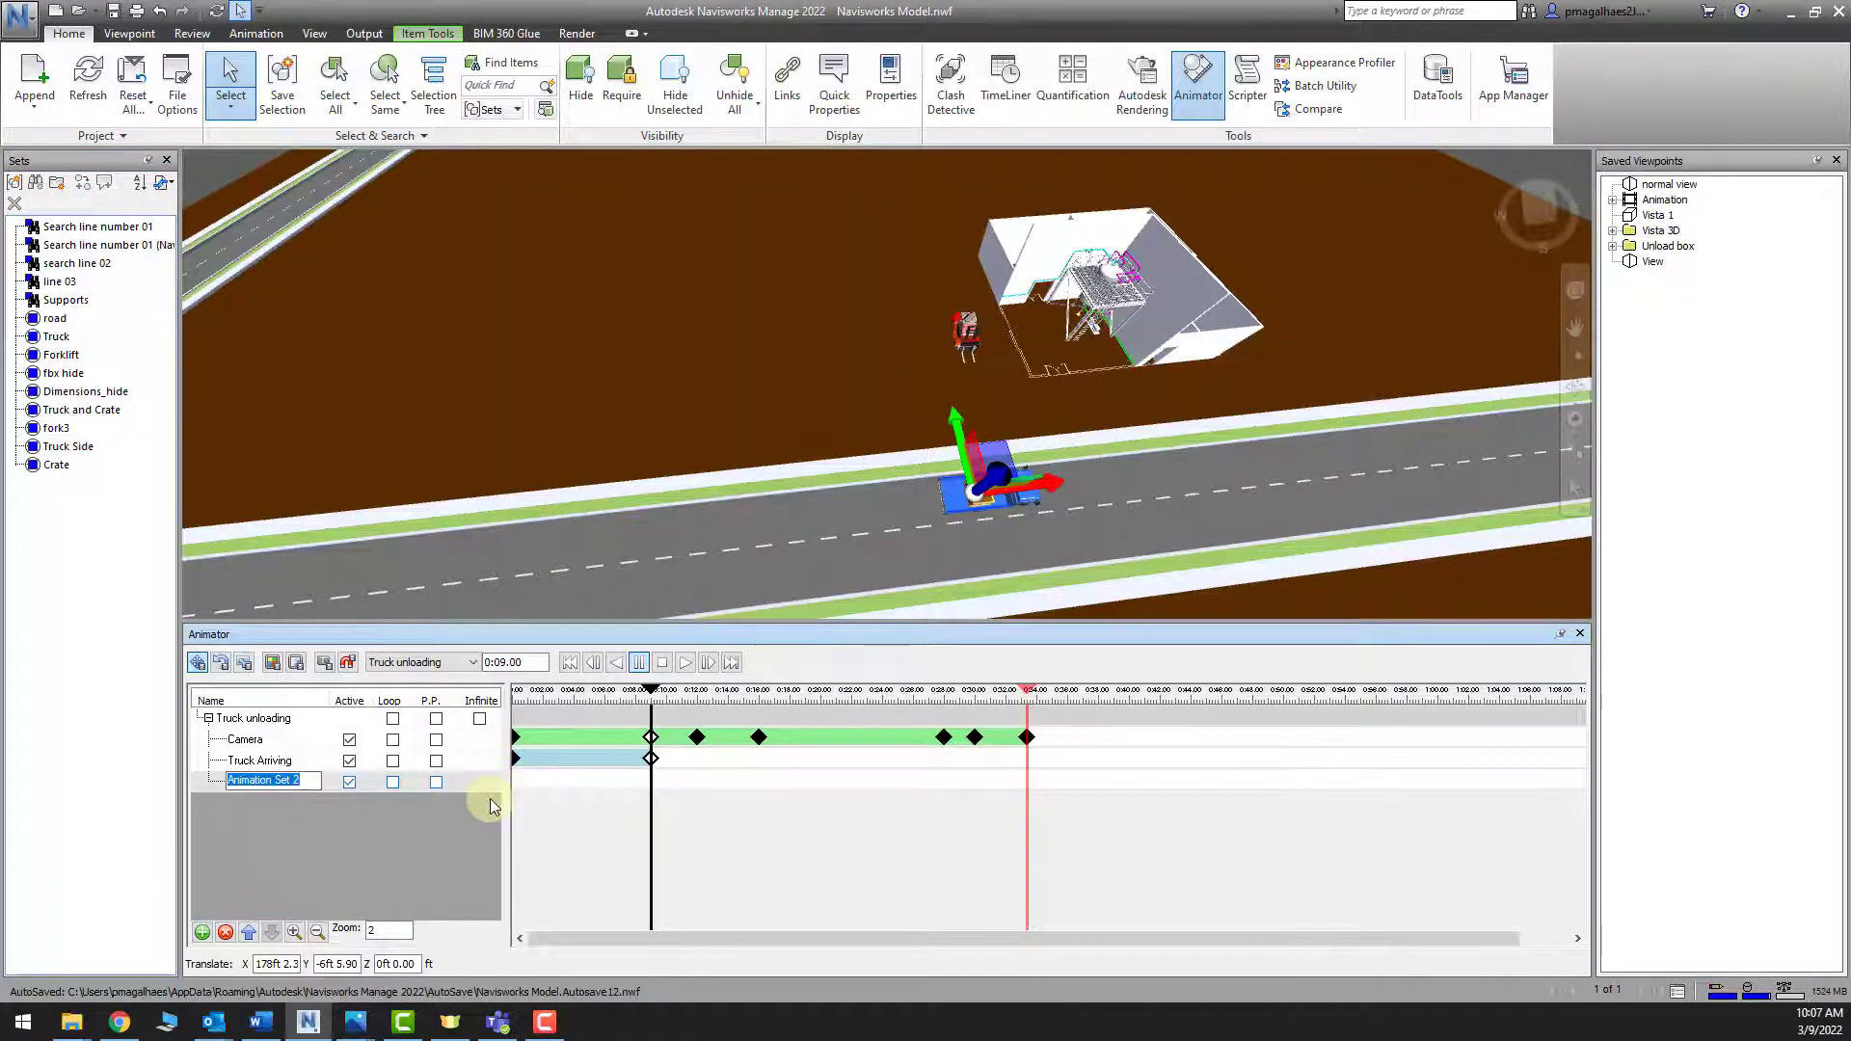
{"action": "type", "text": "Side Lowering"}
{"action": "key", "text": "Return"}
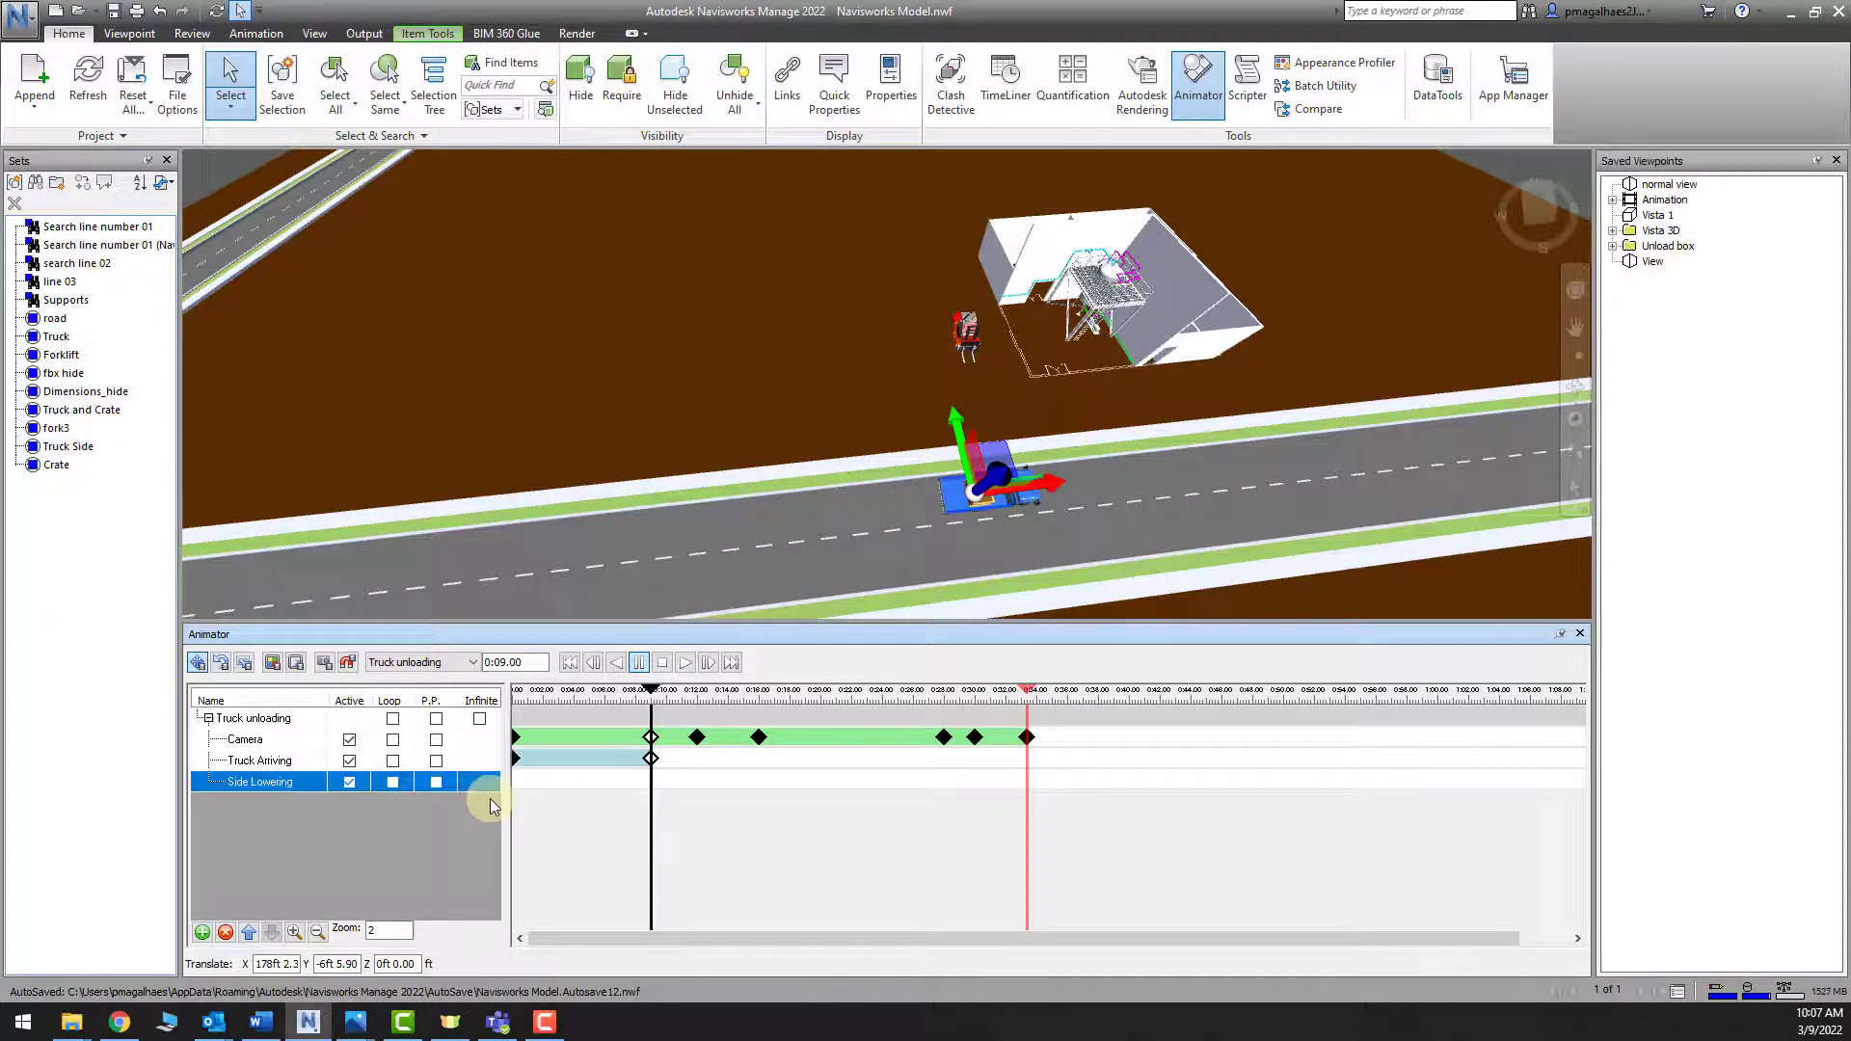
Capture the starting keyframe of the Side Lowering set at 0:09.00 and move the timeline to 0:11.19
{"action": "left_click", "coordinate": [697, 738]}
{"action": "scroll", "coordinate": [964, 528], "scroll_direction": "up", "scroll_amount": 3}
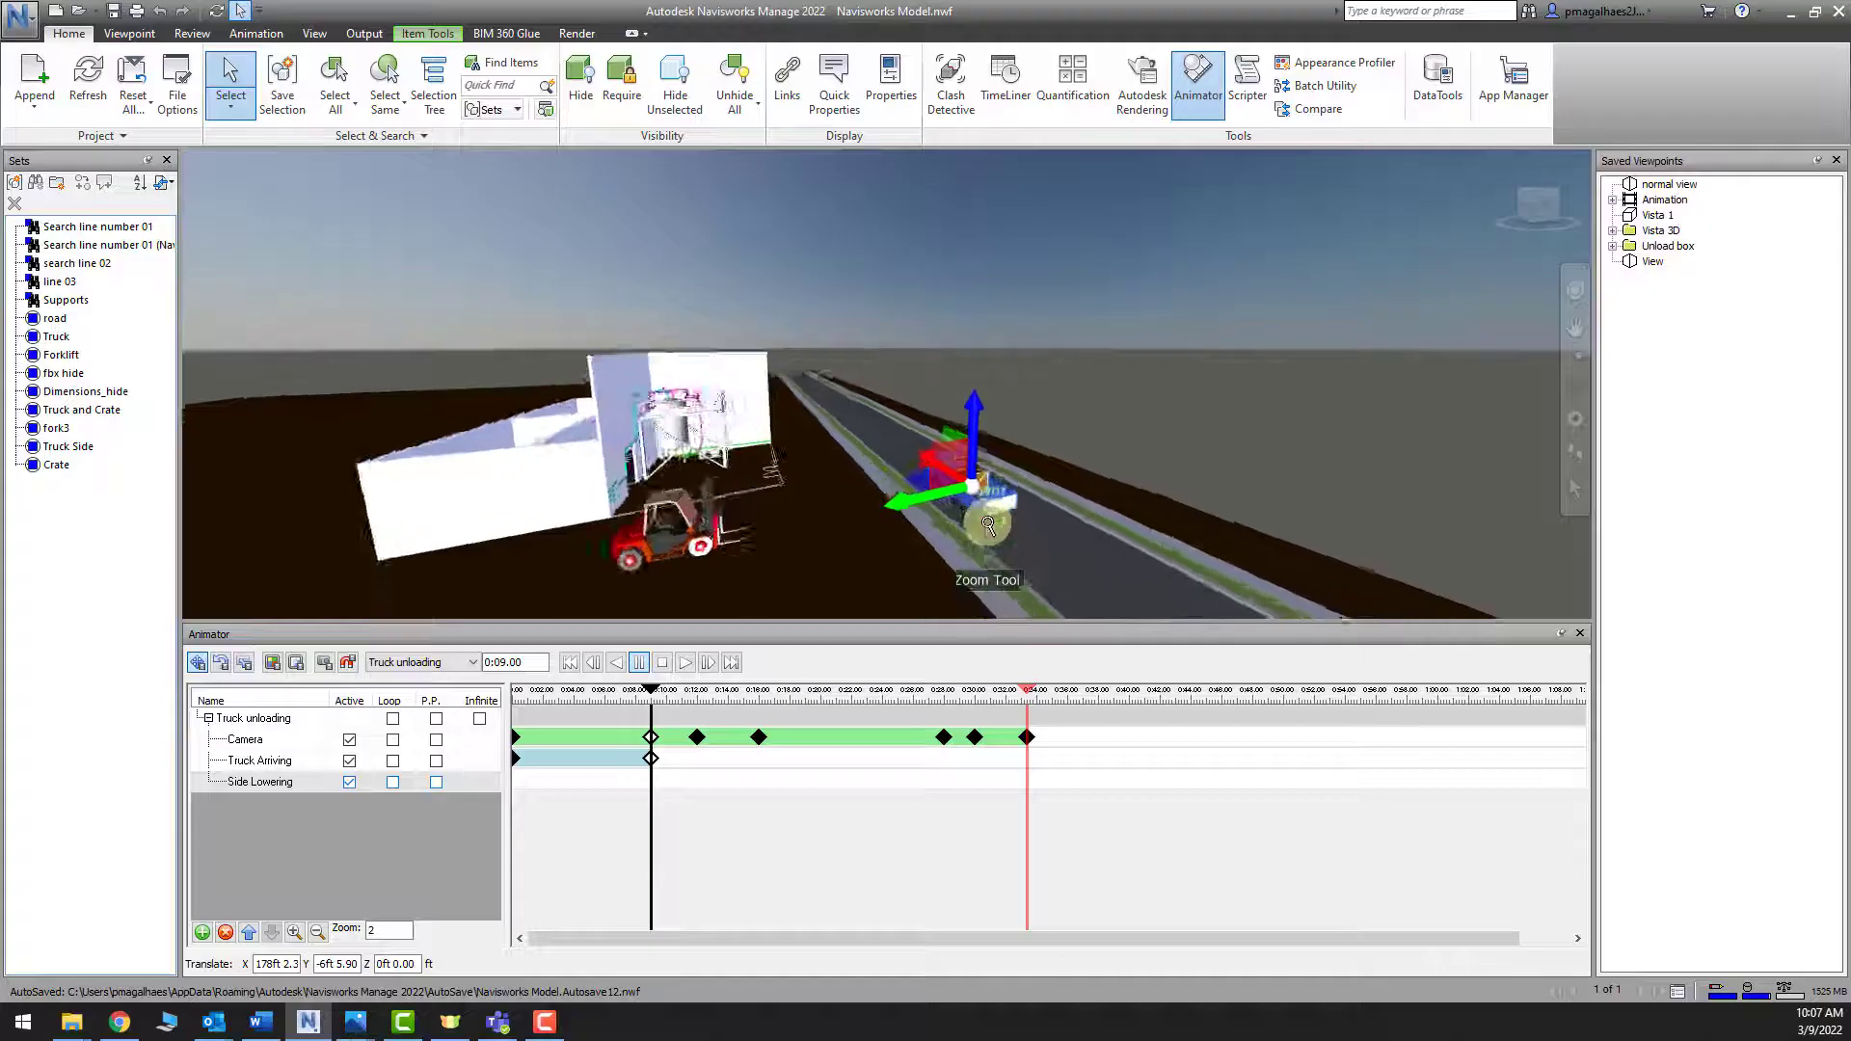
{"action": "scroll", "coordinate": [987, 526], "scroll_direction": "up", "scroll_amount": 5}
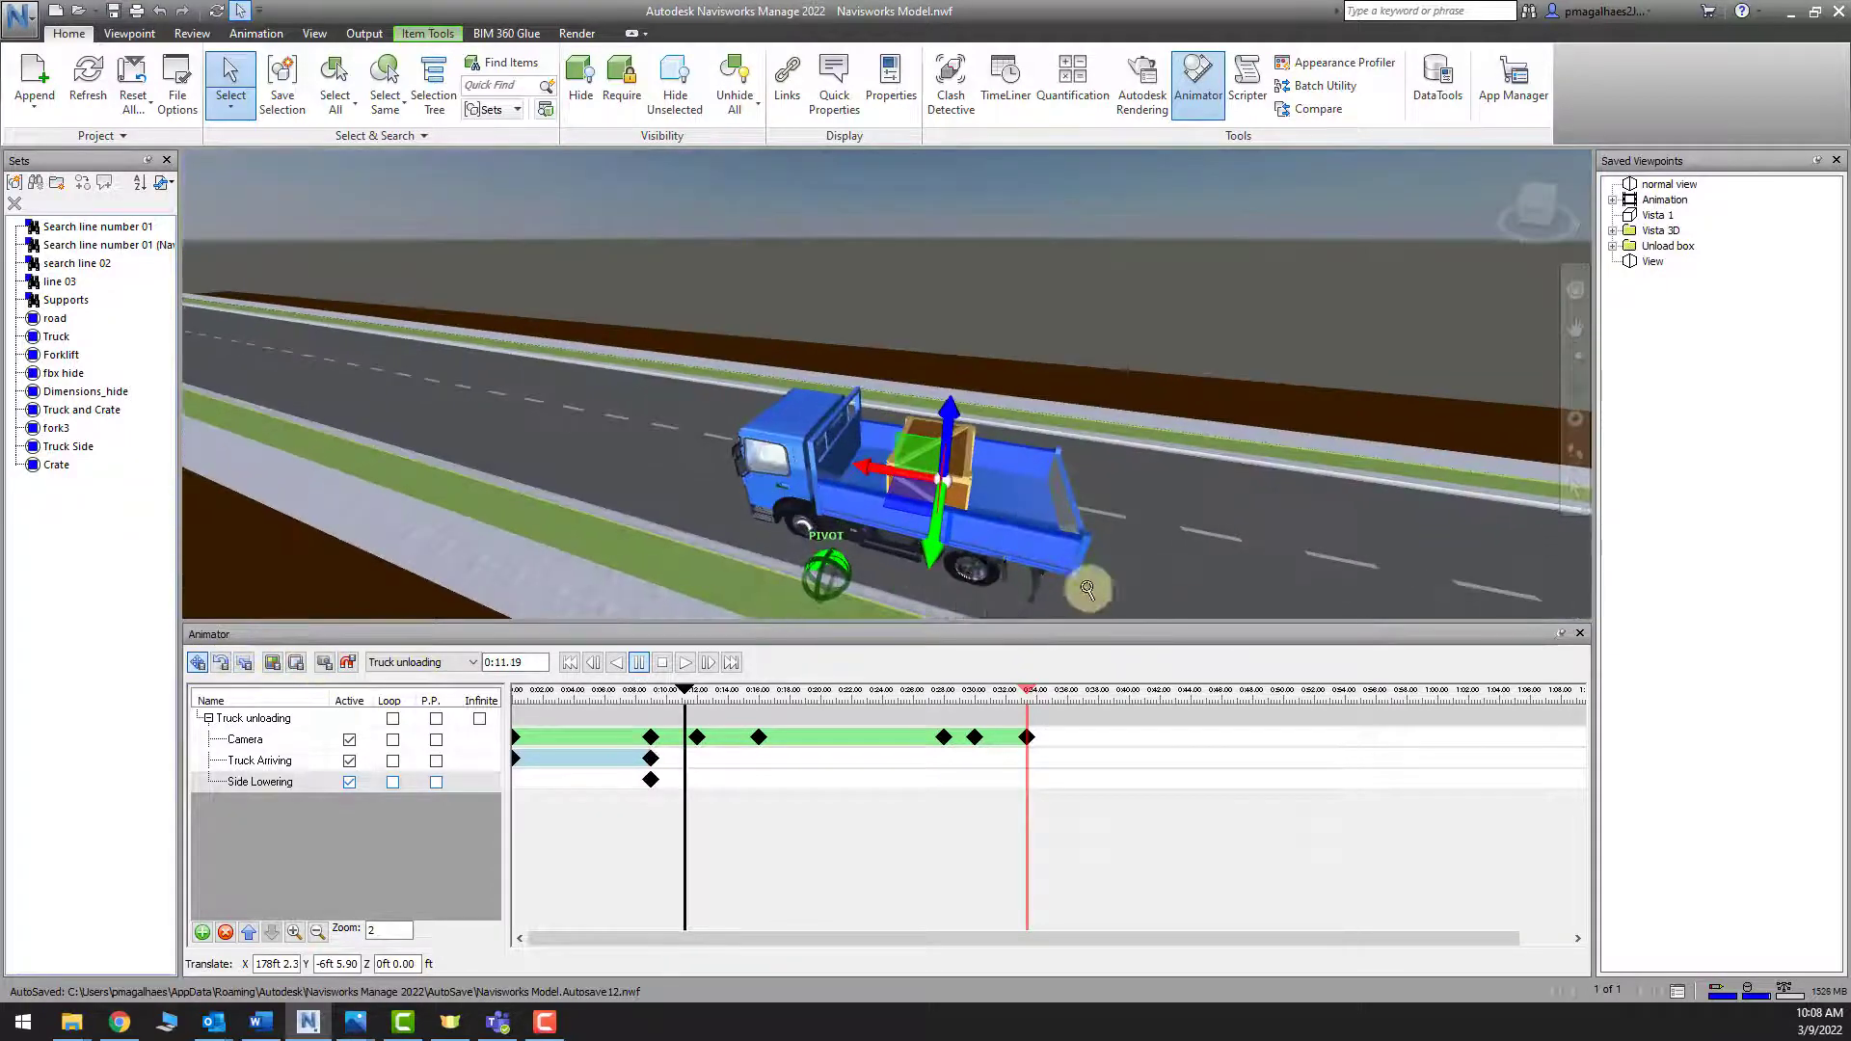
Translate the Side Lowering set to about -2 ft 0.4 in in Z and capture its keyframe at 0:11.19
{"action": "middle_click_drag", "start_coordinate": [1086, 591], "coordinate": [1020, 512], "text": "shift"}
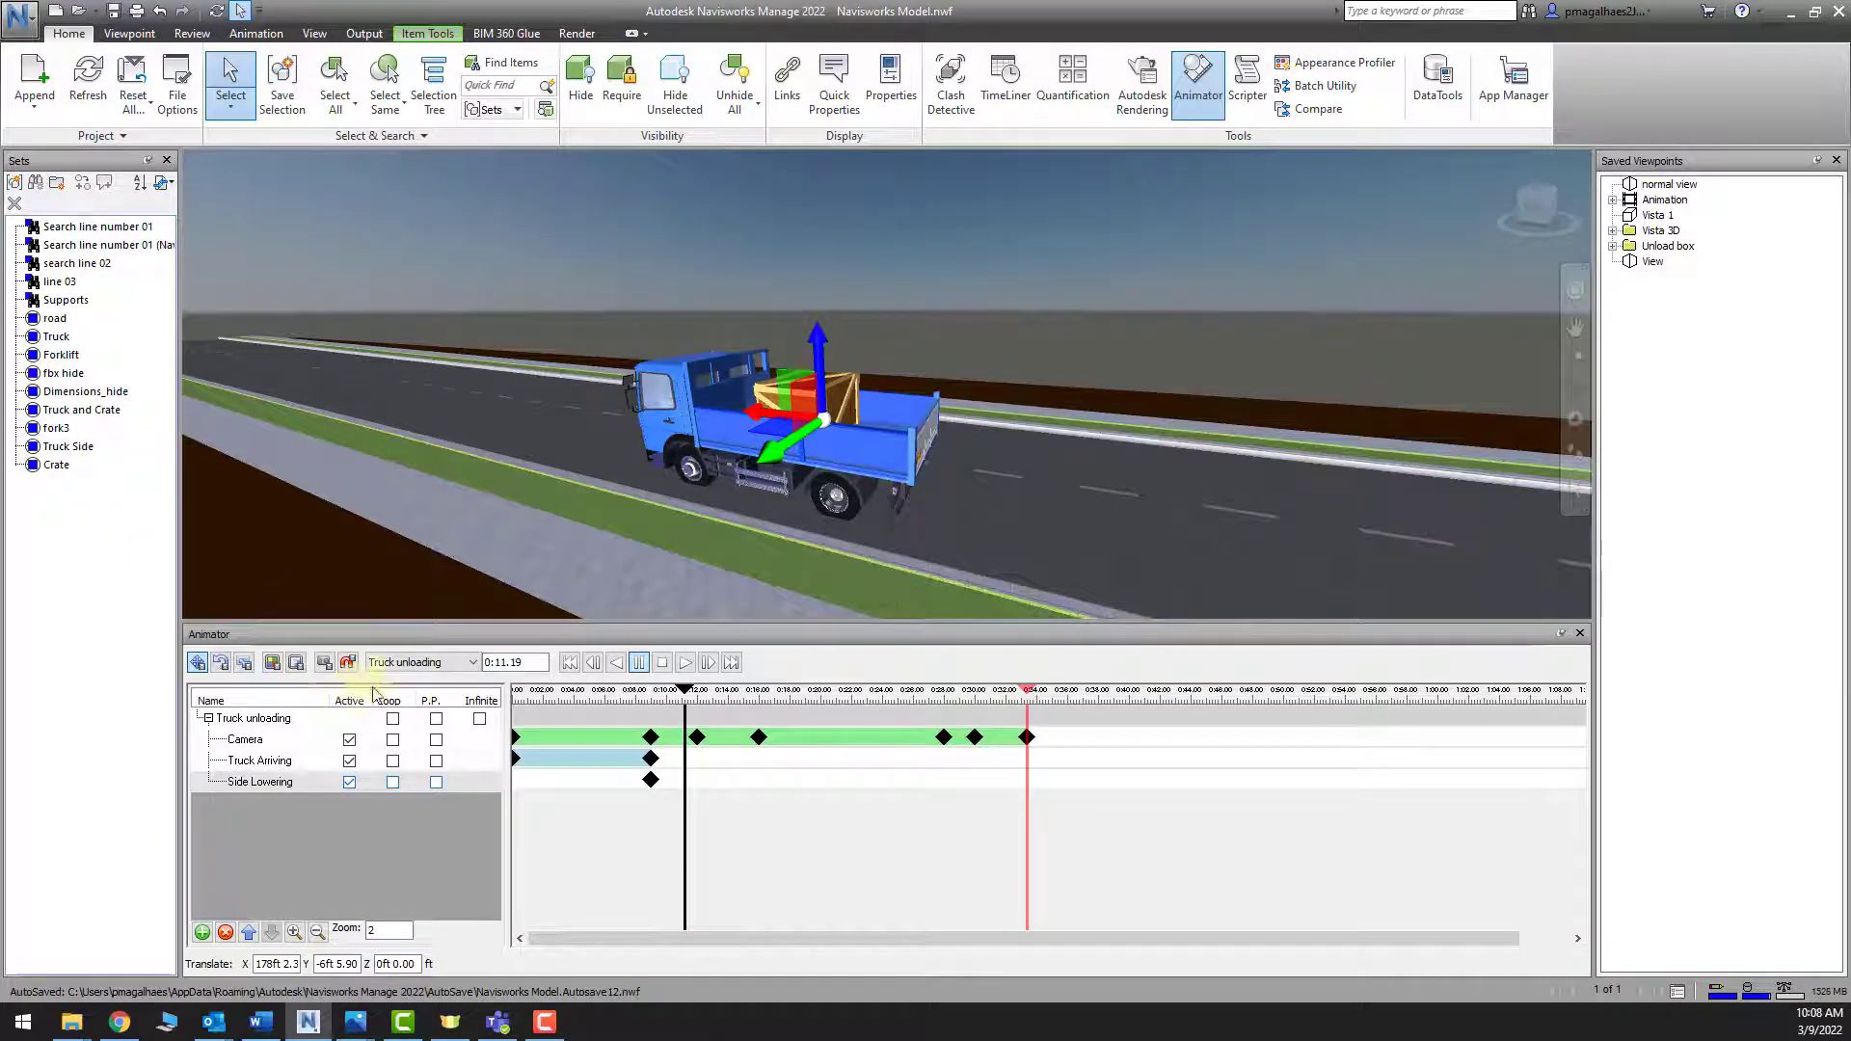
{"action": "left_click", "coordinate": [197, 664]}
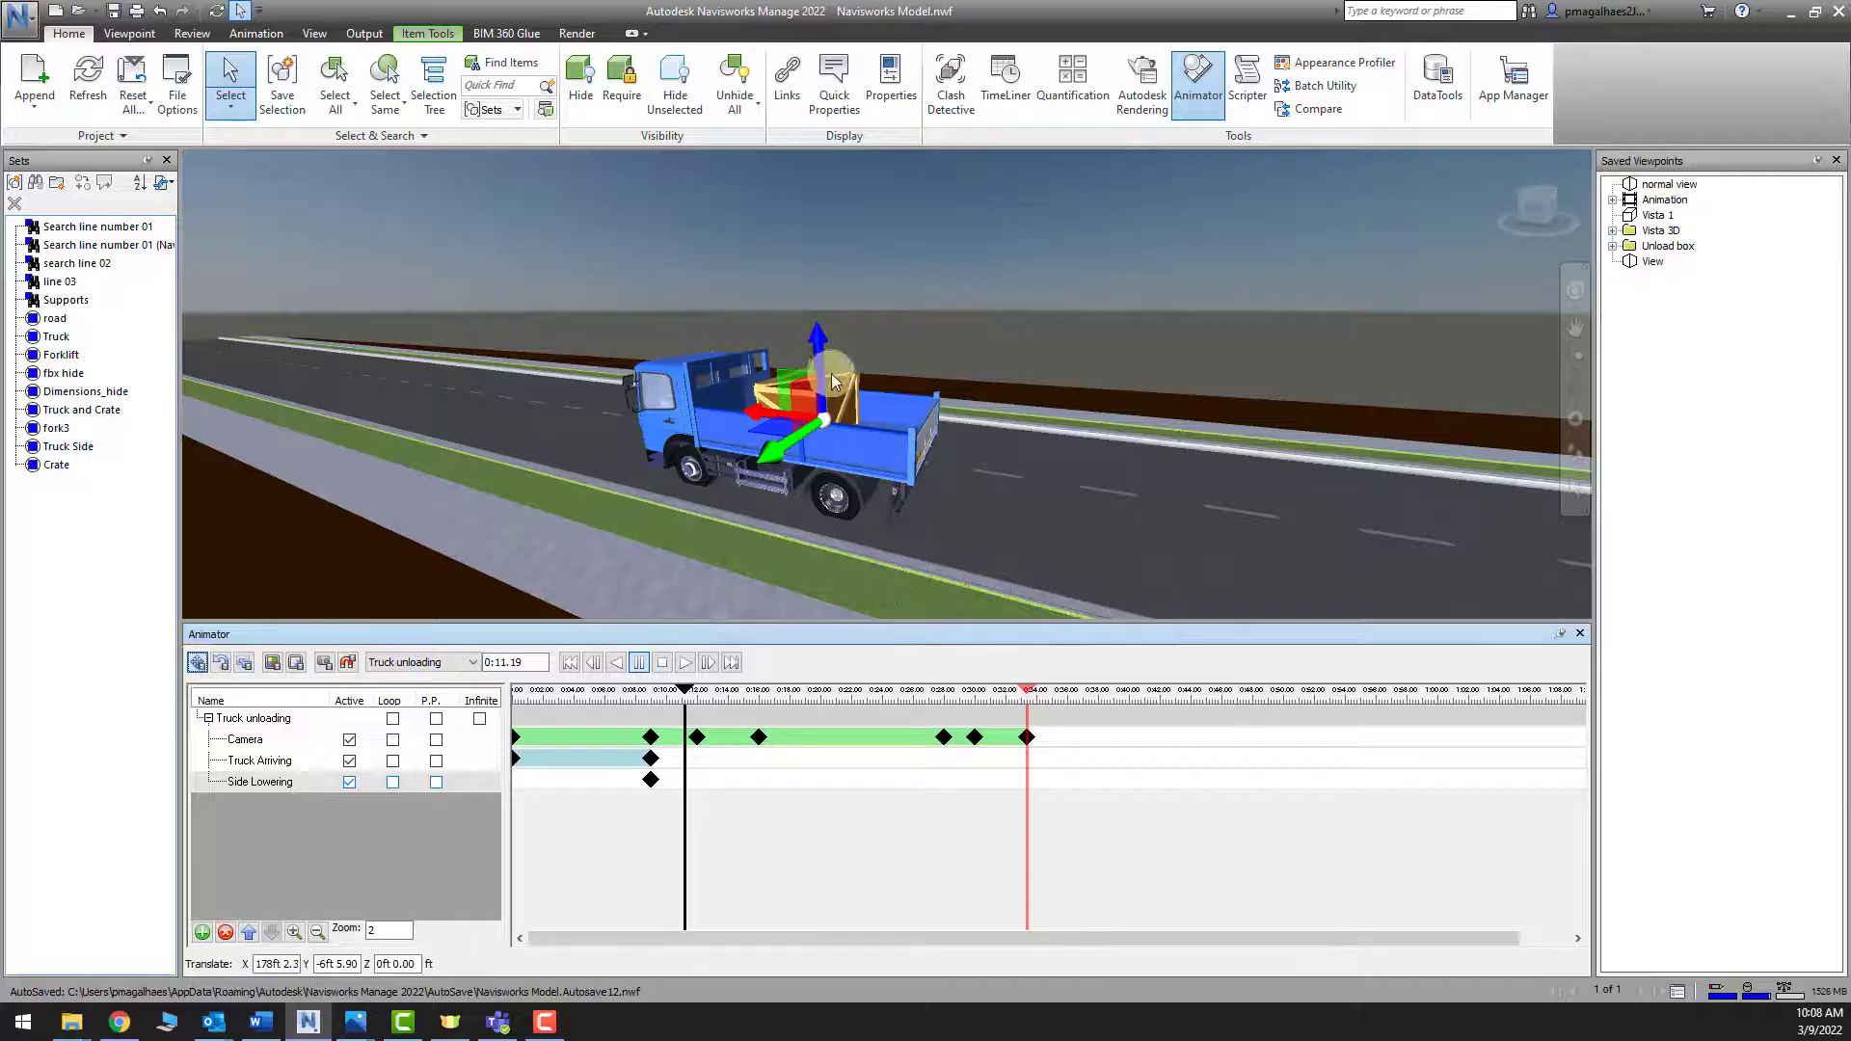
{"action": "left_click_drag", "start_coordinate": [822, 355], "coordinate": [832, 387]}
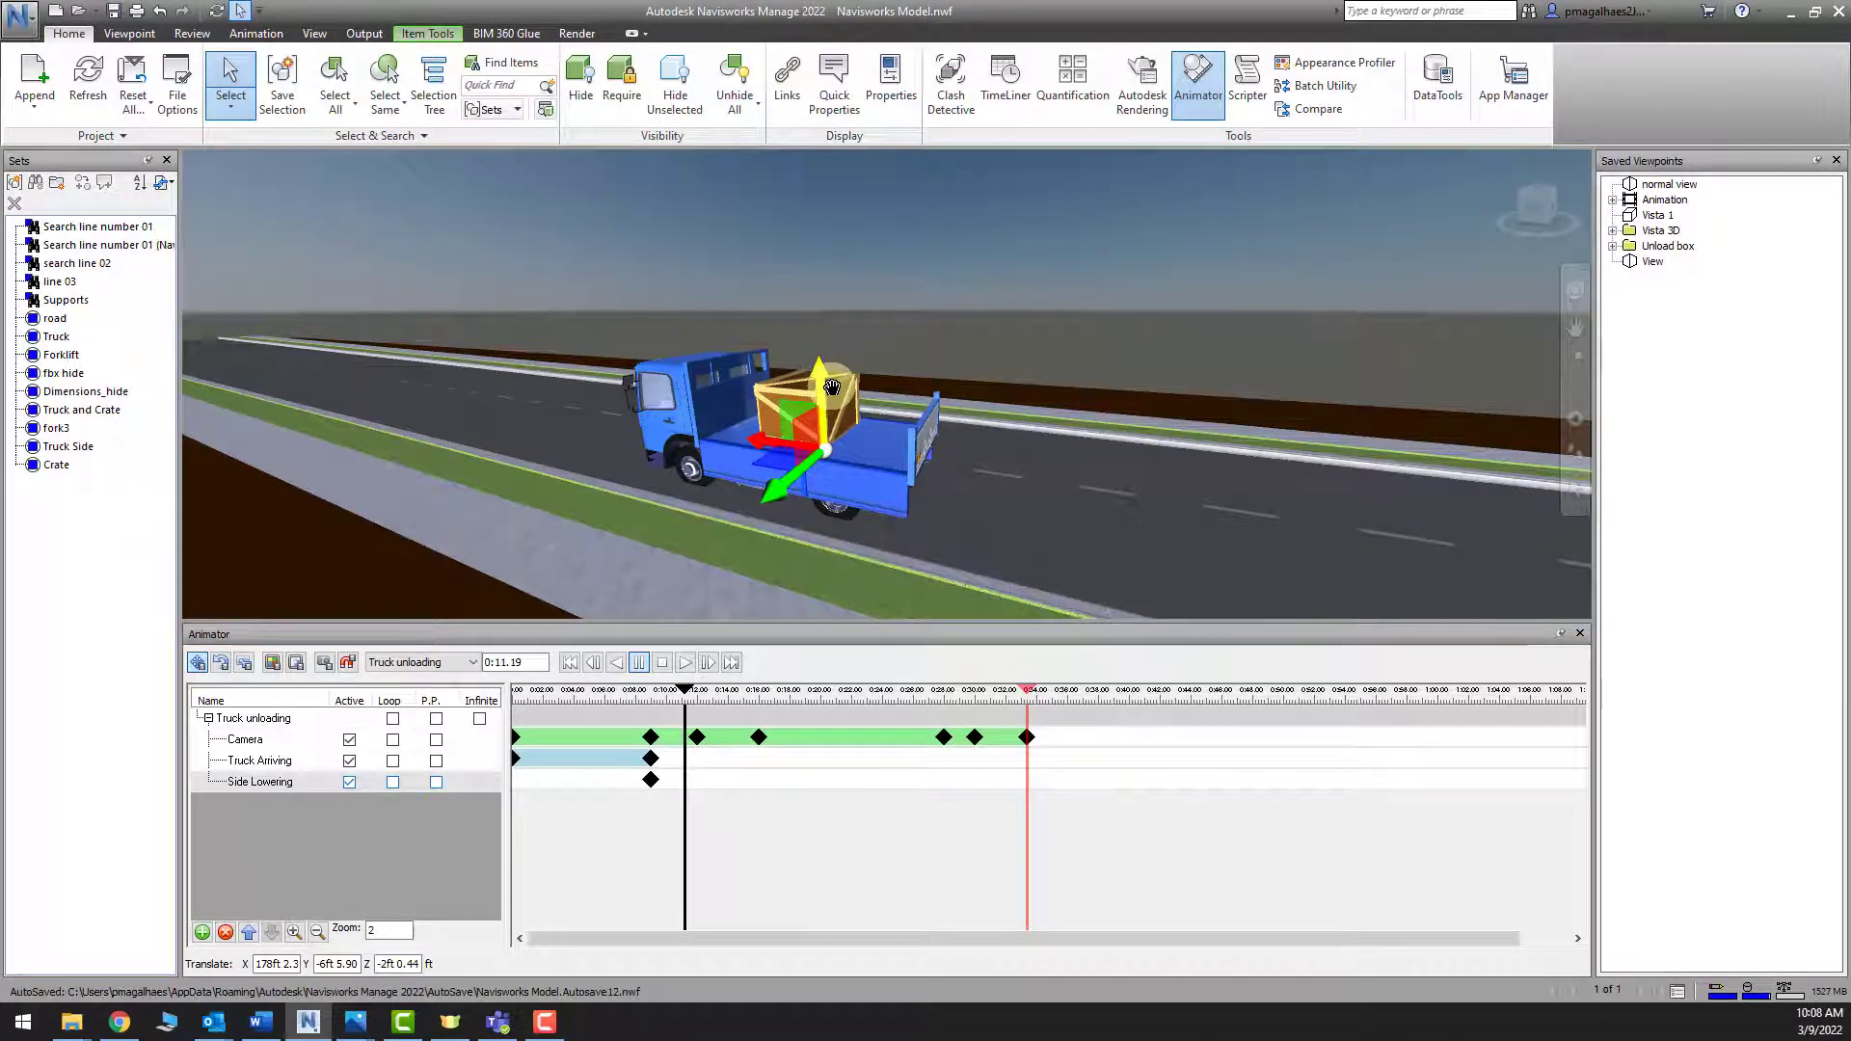
{"action": "left_click", "coordinate": [324, 662]}
{"action": "middle_click_drag", "start_coordinate": [1051, 501], "coordinate": [1138, 485], "text": "shift"}
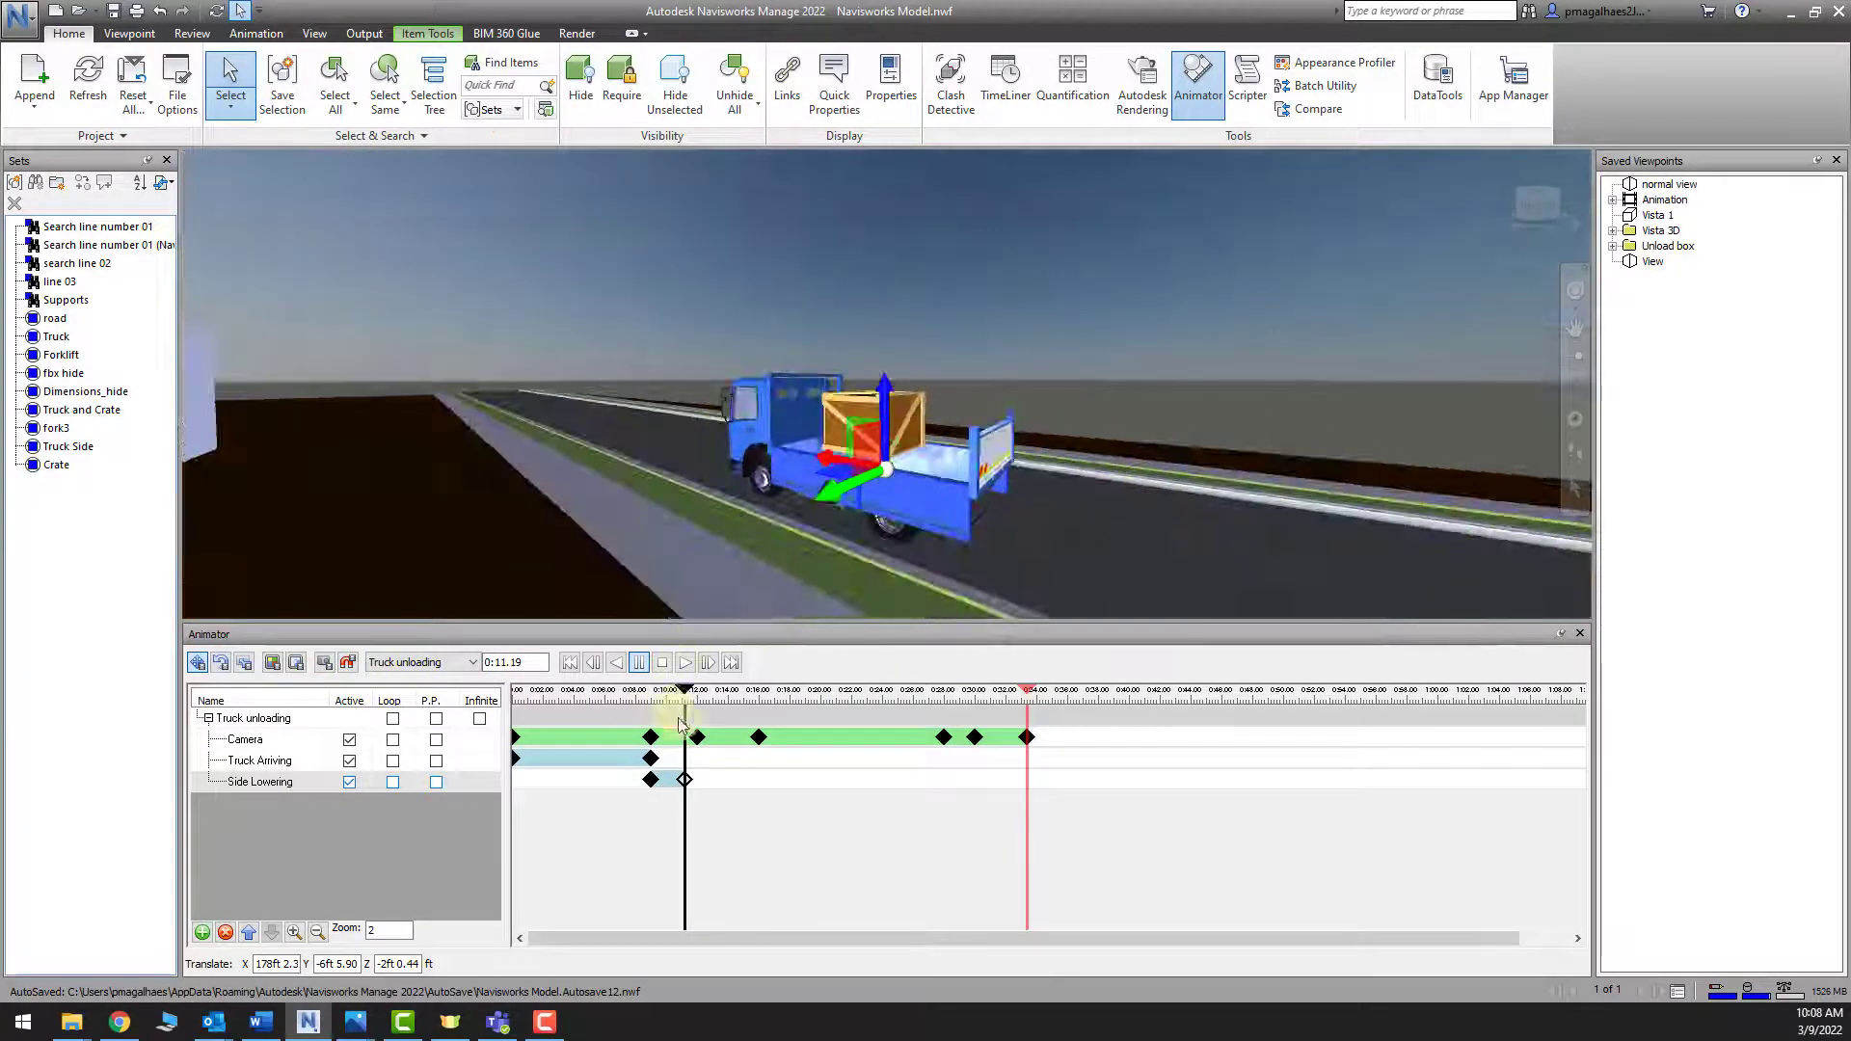
Play the scene from 0:08.00 to check the side lowering, and move its end keyframe to about 0:16.44
{"action": "left_click_drag", "start_coordinate": [685, 701], "coordinate": [640, 698]}
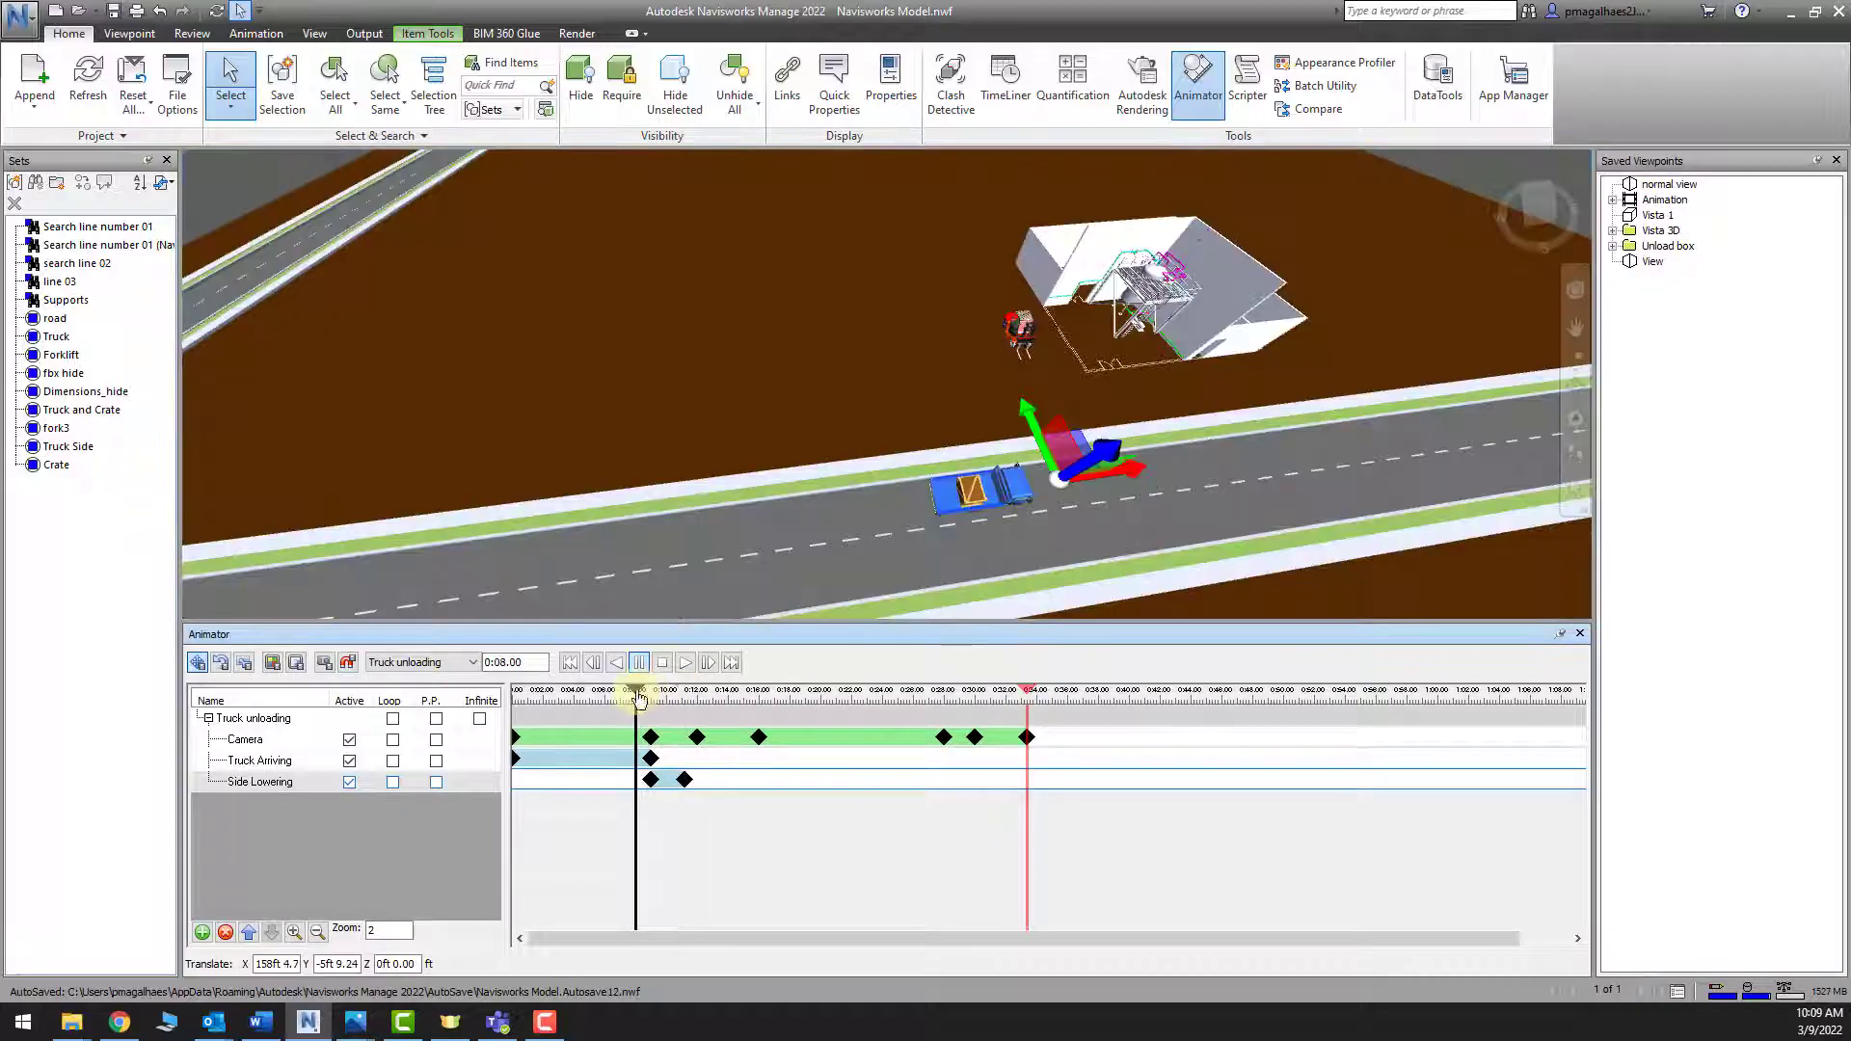
{"action": "left_click", "coordinate": [684, 664]}
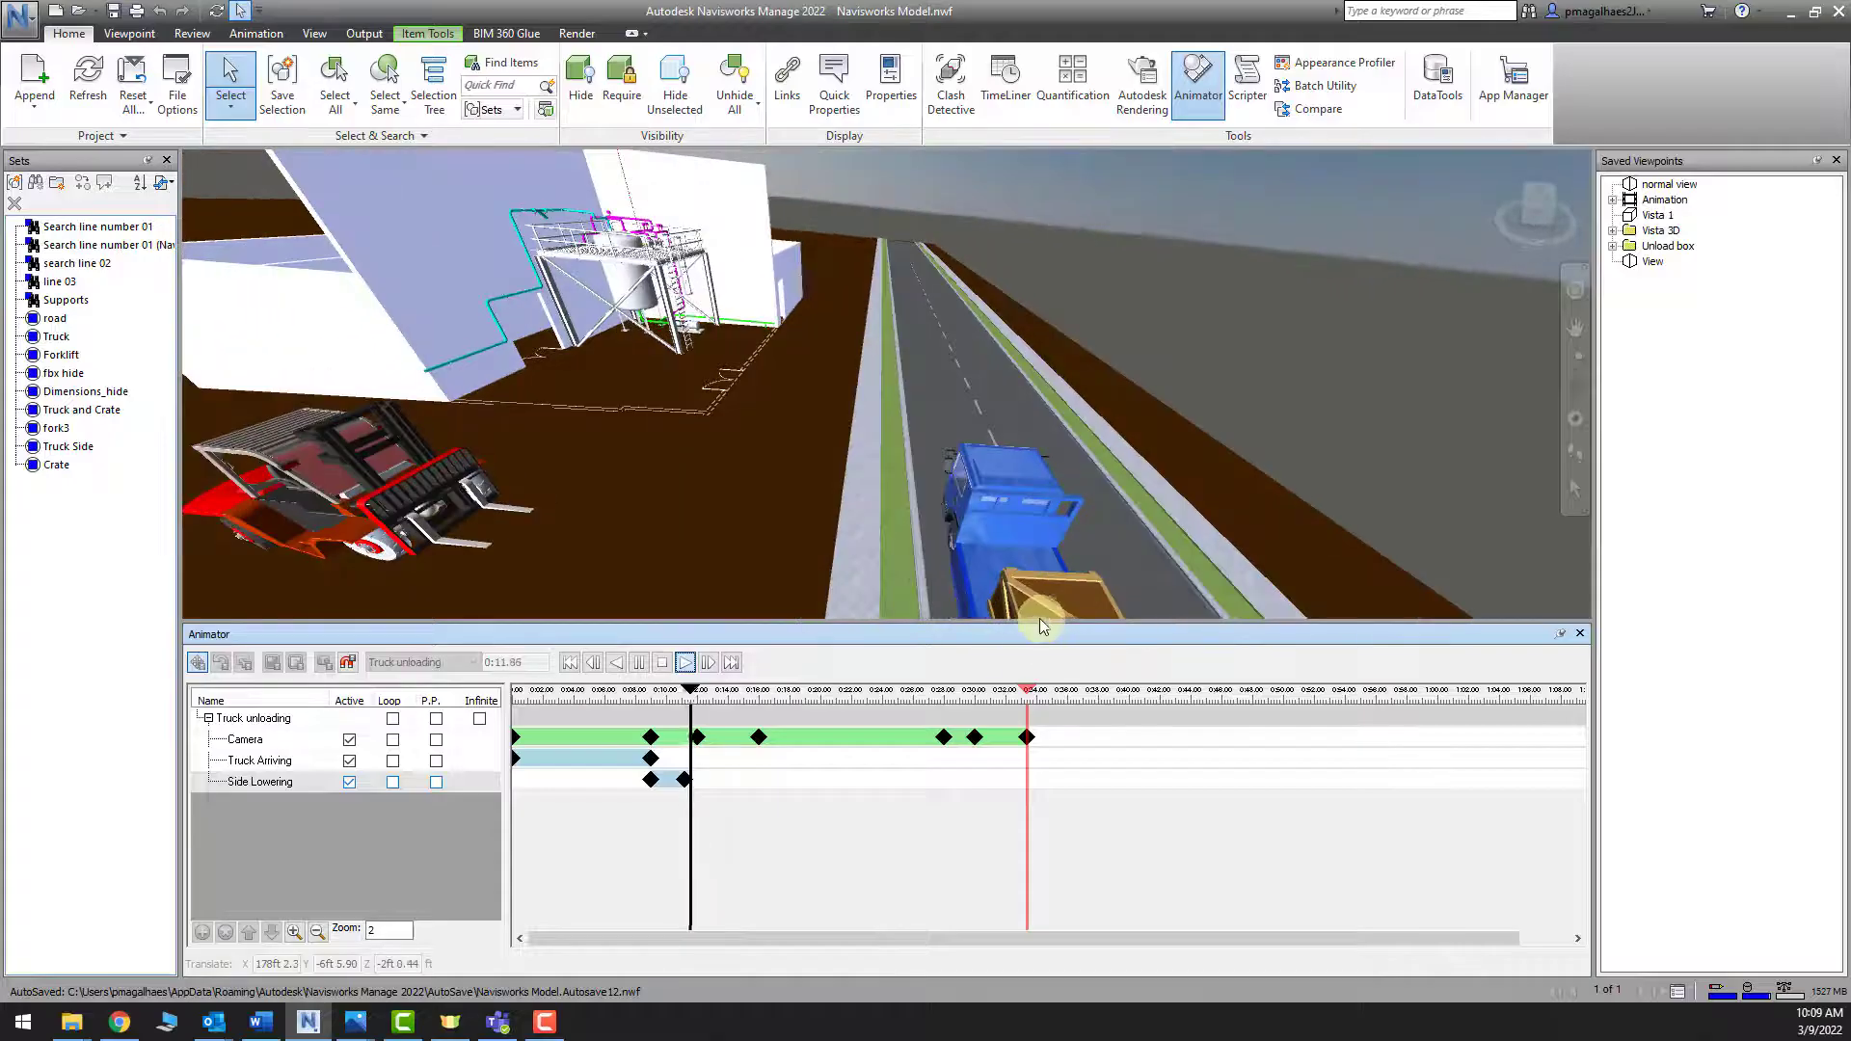
{"action": "left_click", "coordinate": [639, 662]}
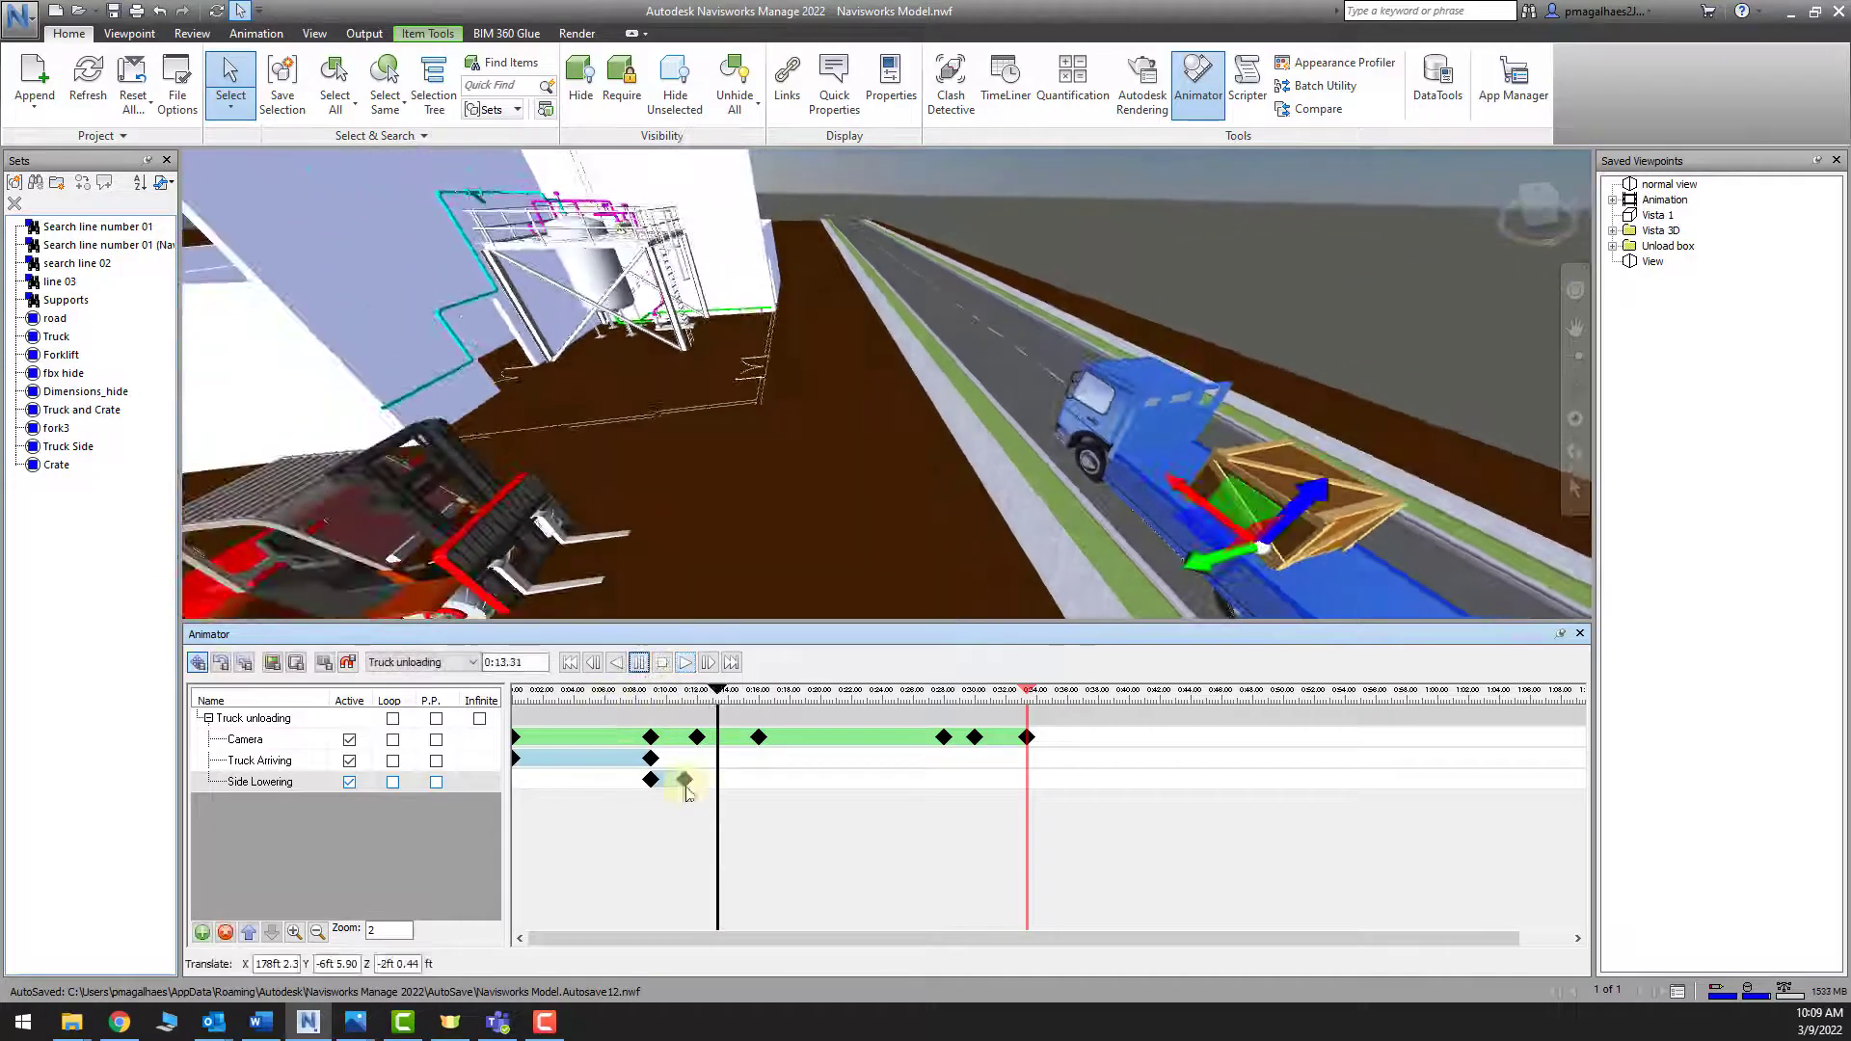
{"action": "left_click", "coordinate": [684, 779]}
{"action": "left_click_drag", "start_coordinate": [767, 788], "coordinate": [764, 779]}
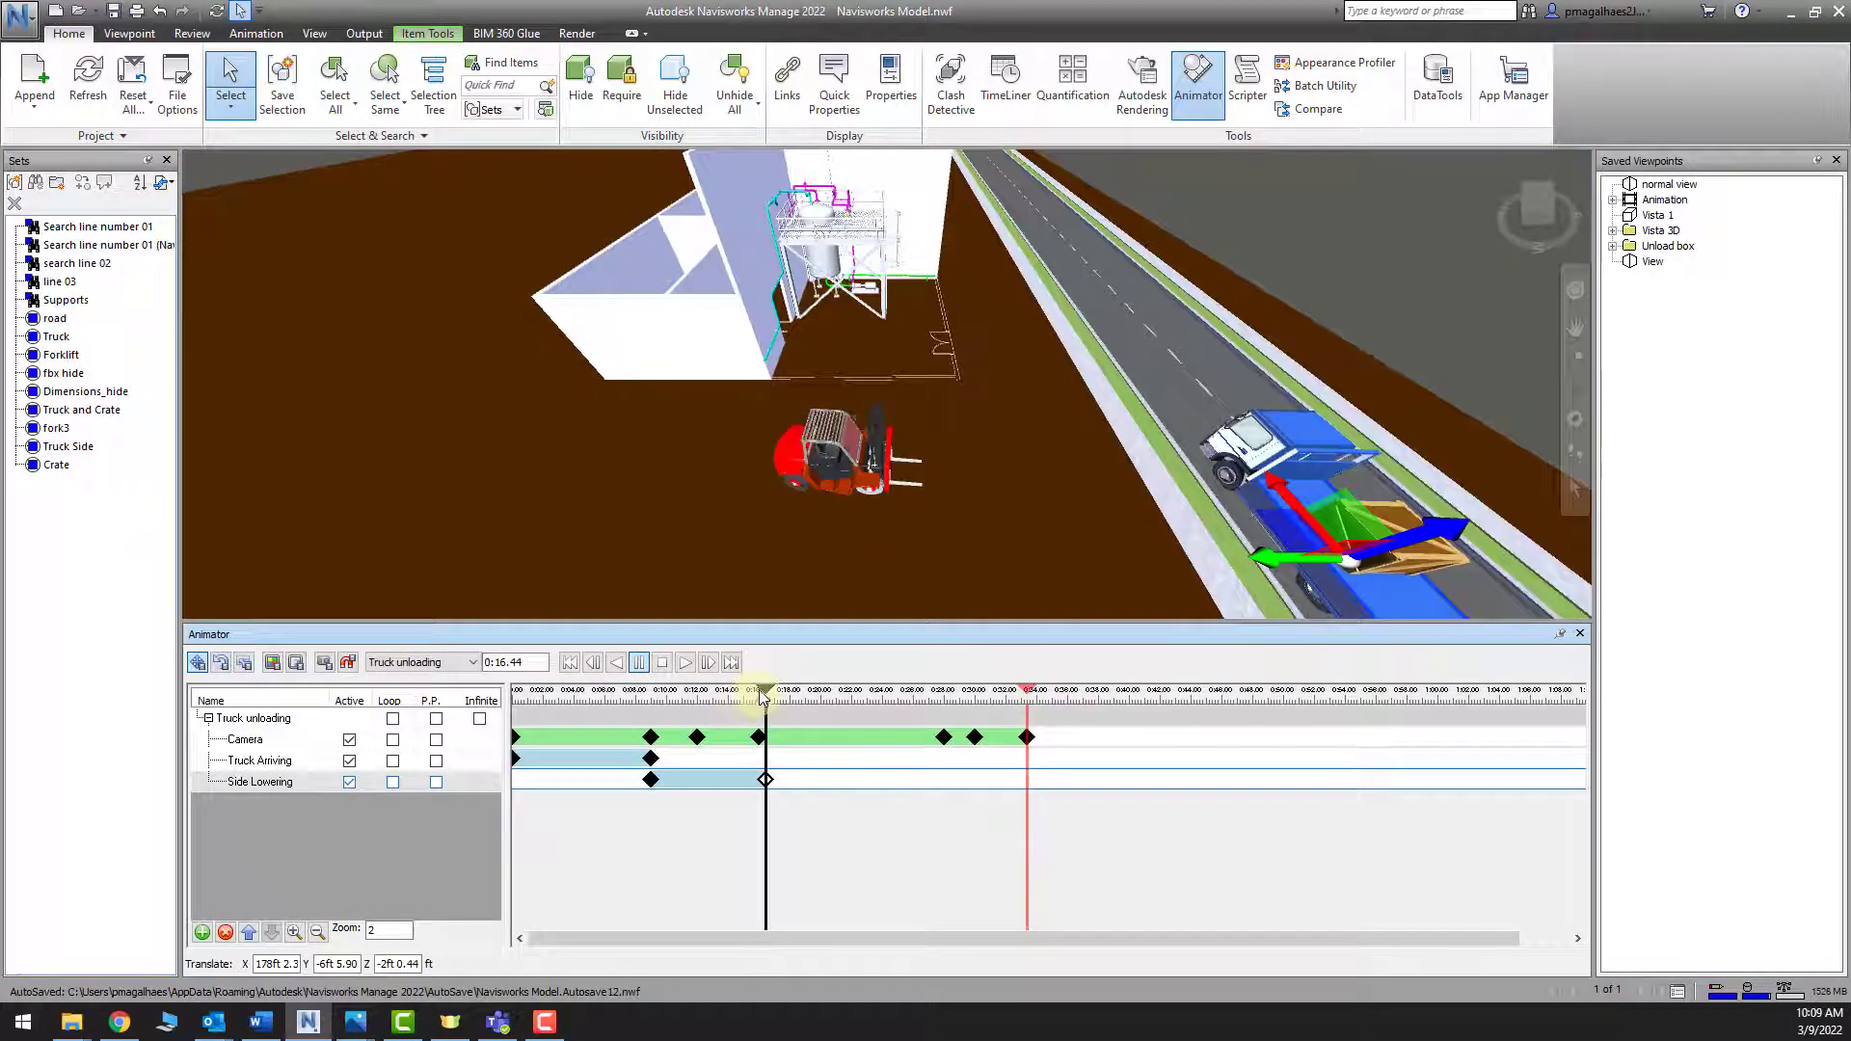
Play the scene from 0:07.81 to check the timing of the truck side lowering, pausing at 0:17.19
{"action": "left_click_drag", "start_coordinate": [765, 692], "coordinate": [633, 690]}
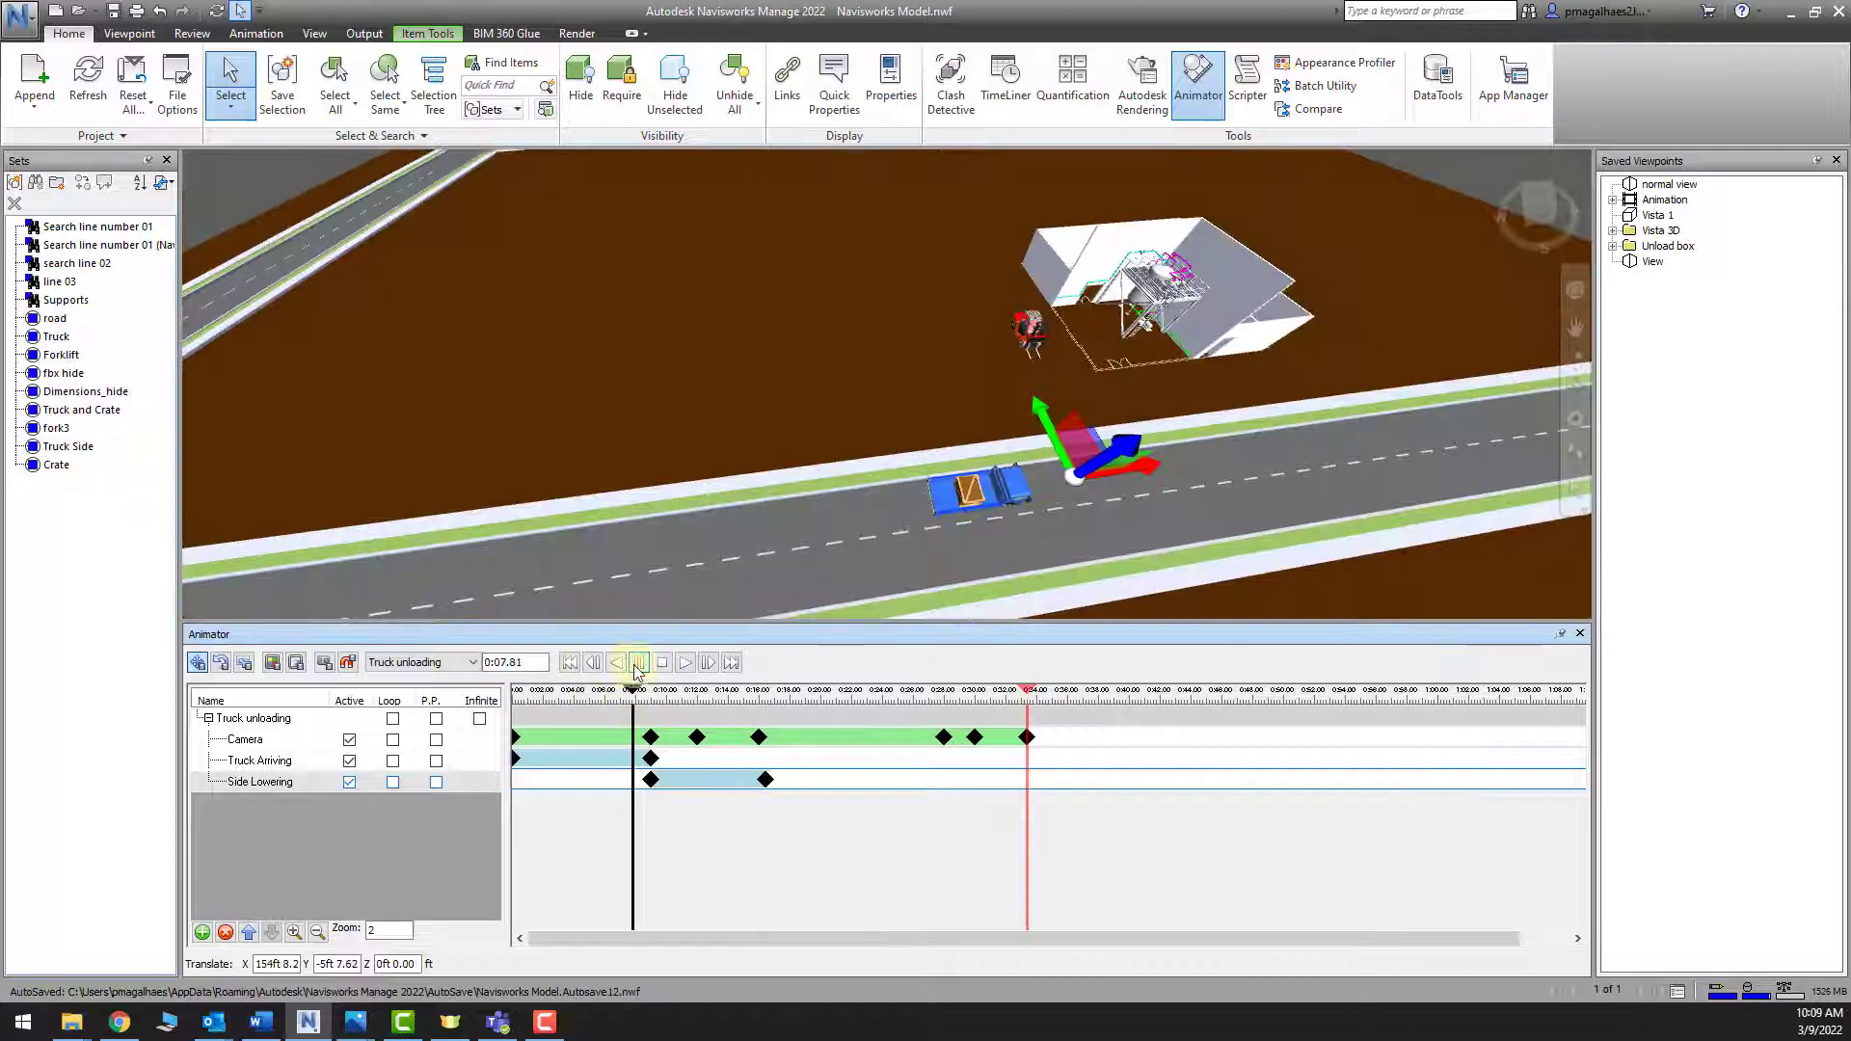
{"action": "left_click", "coordinate": [684, 663]}
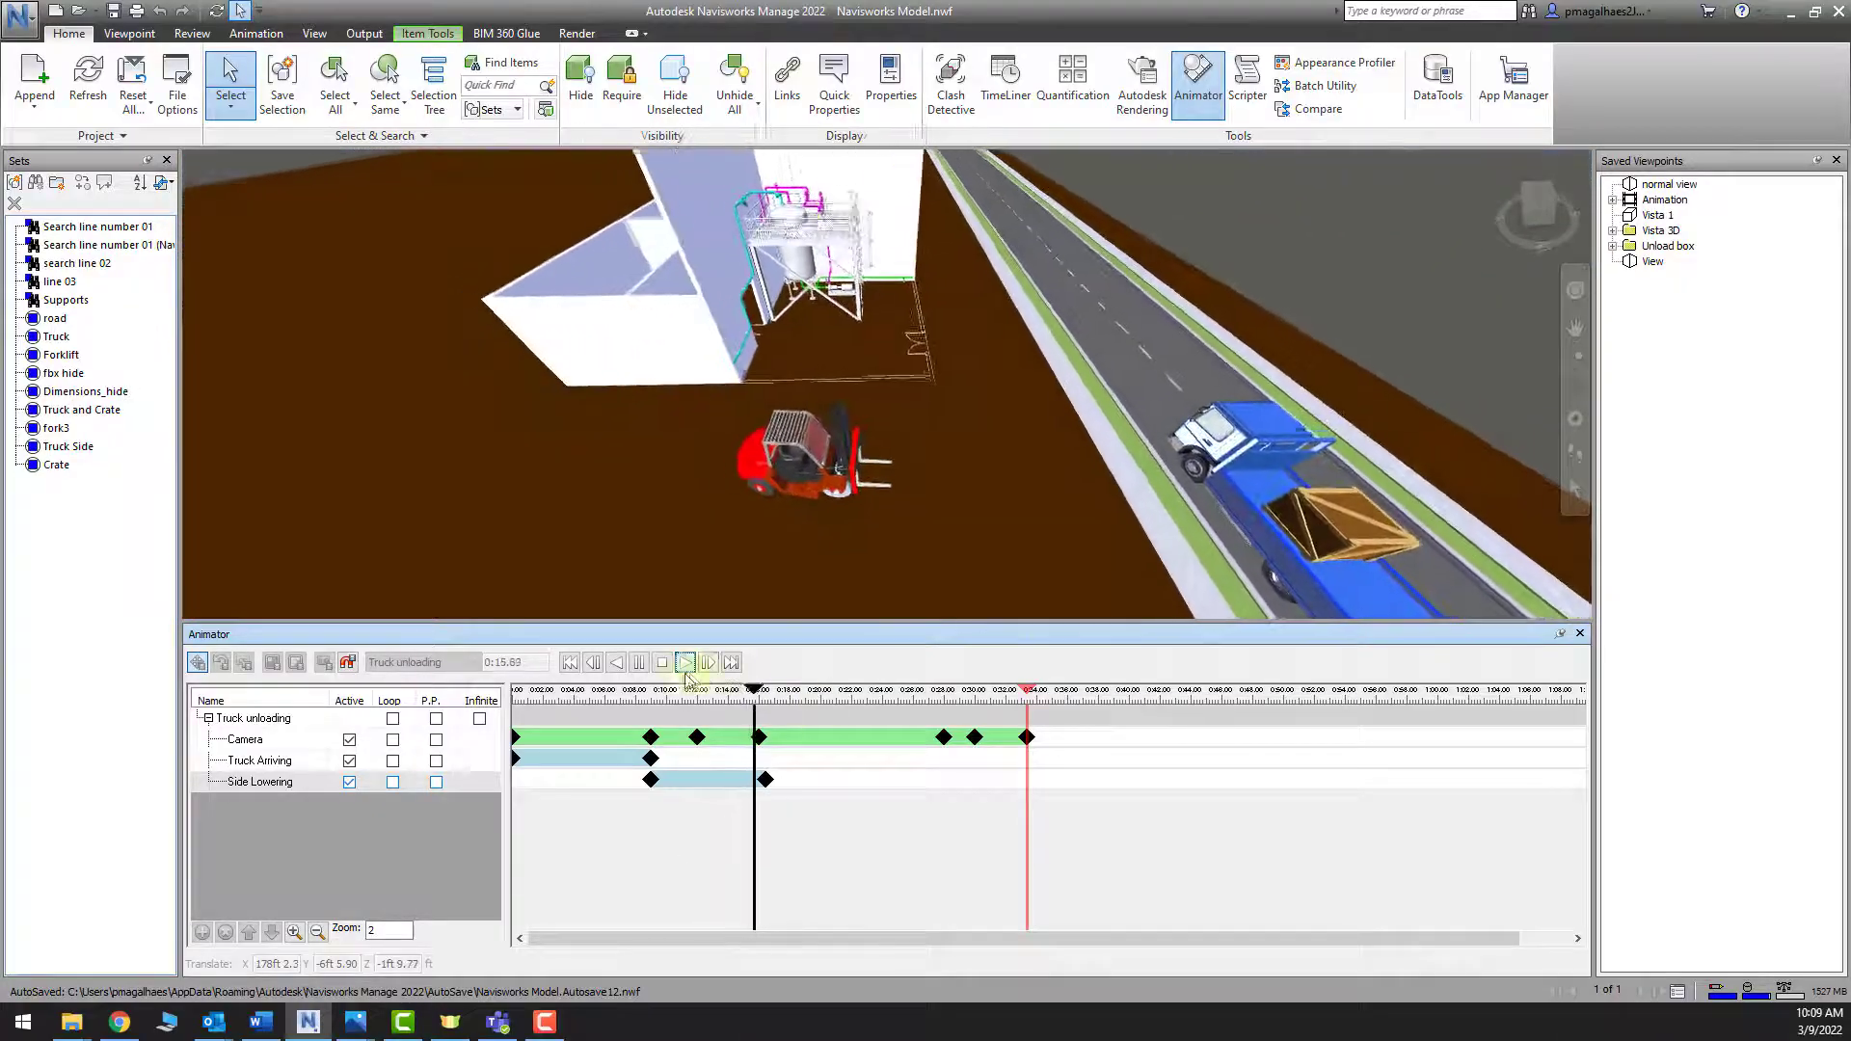
{"action": "left_click", "coordinate": [640, 663]}
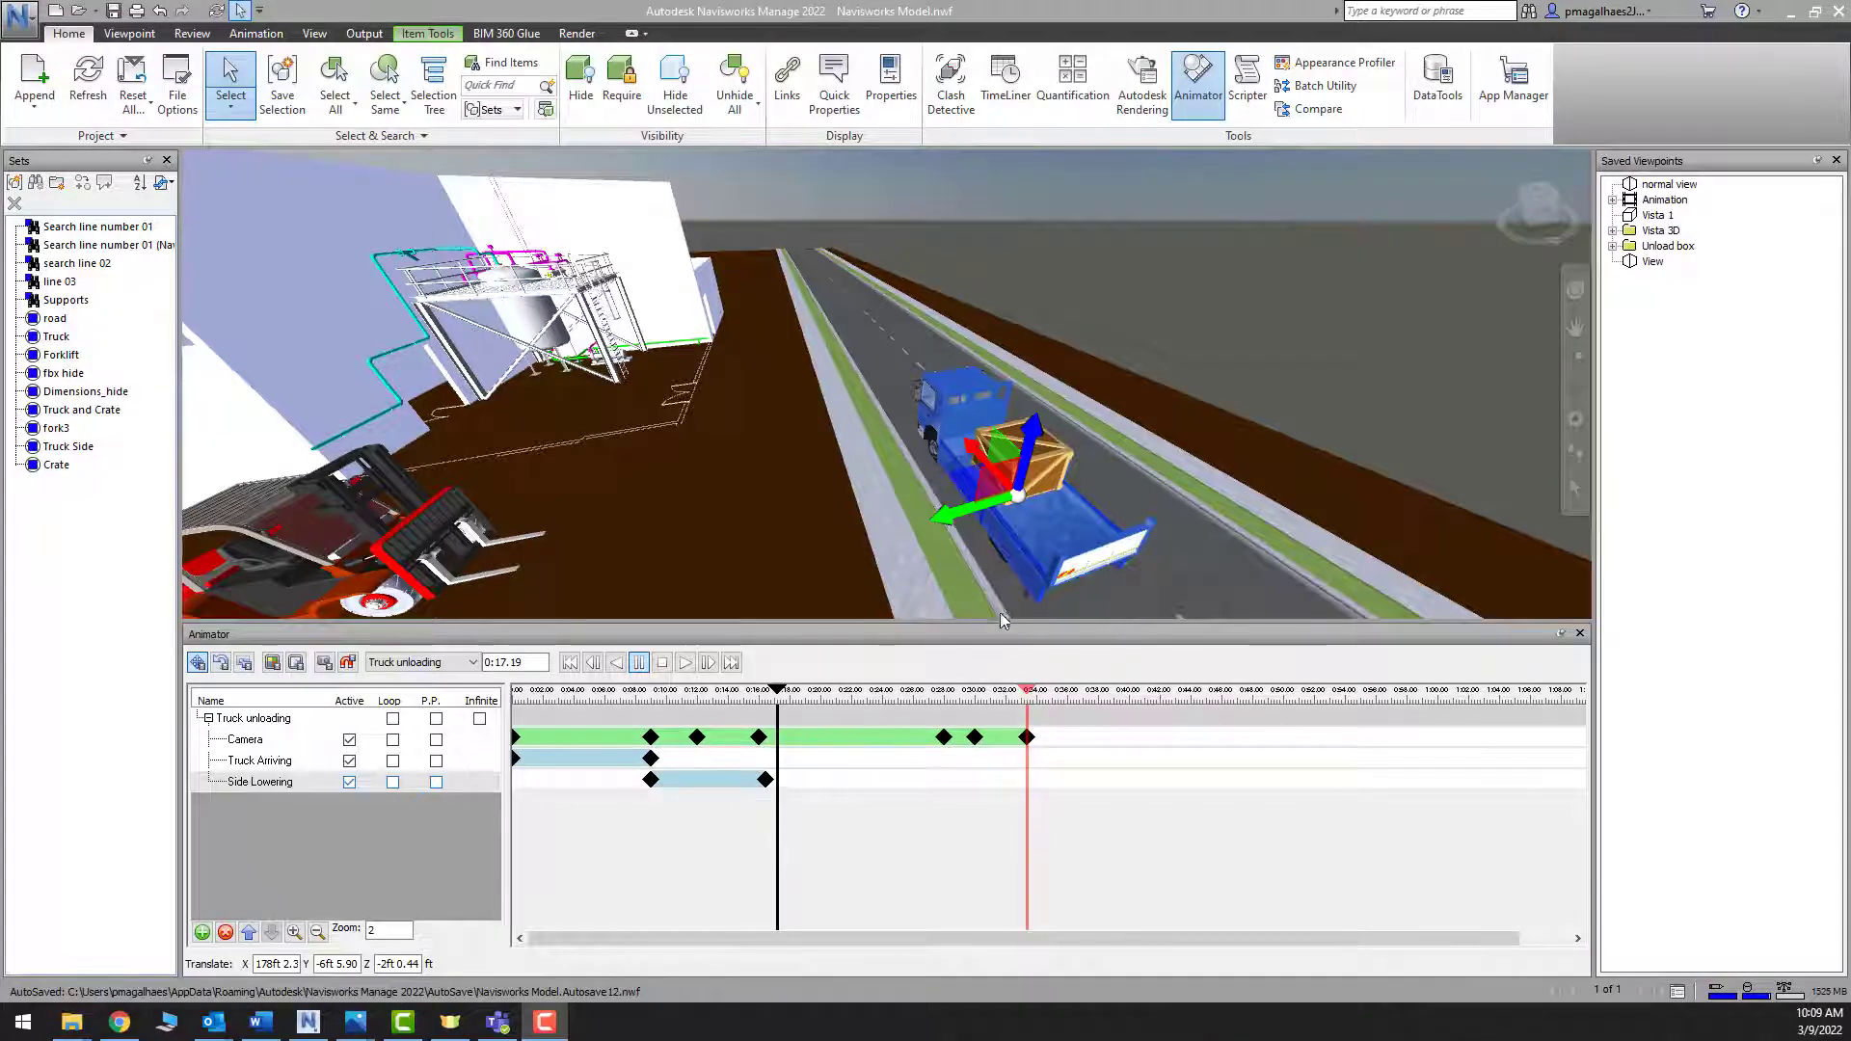
Enable ping-pong playback for the Side Lowering set and play the scene through its return movement, pausing at 0:24.38
{"action": "left_click", "coordinate": [436, 783]}
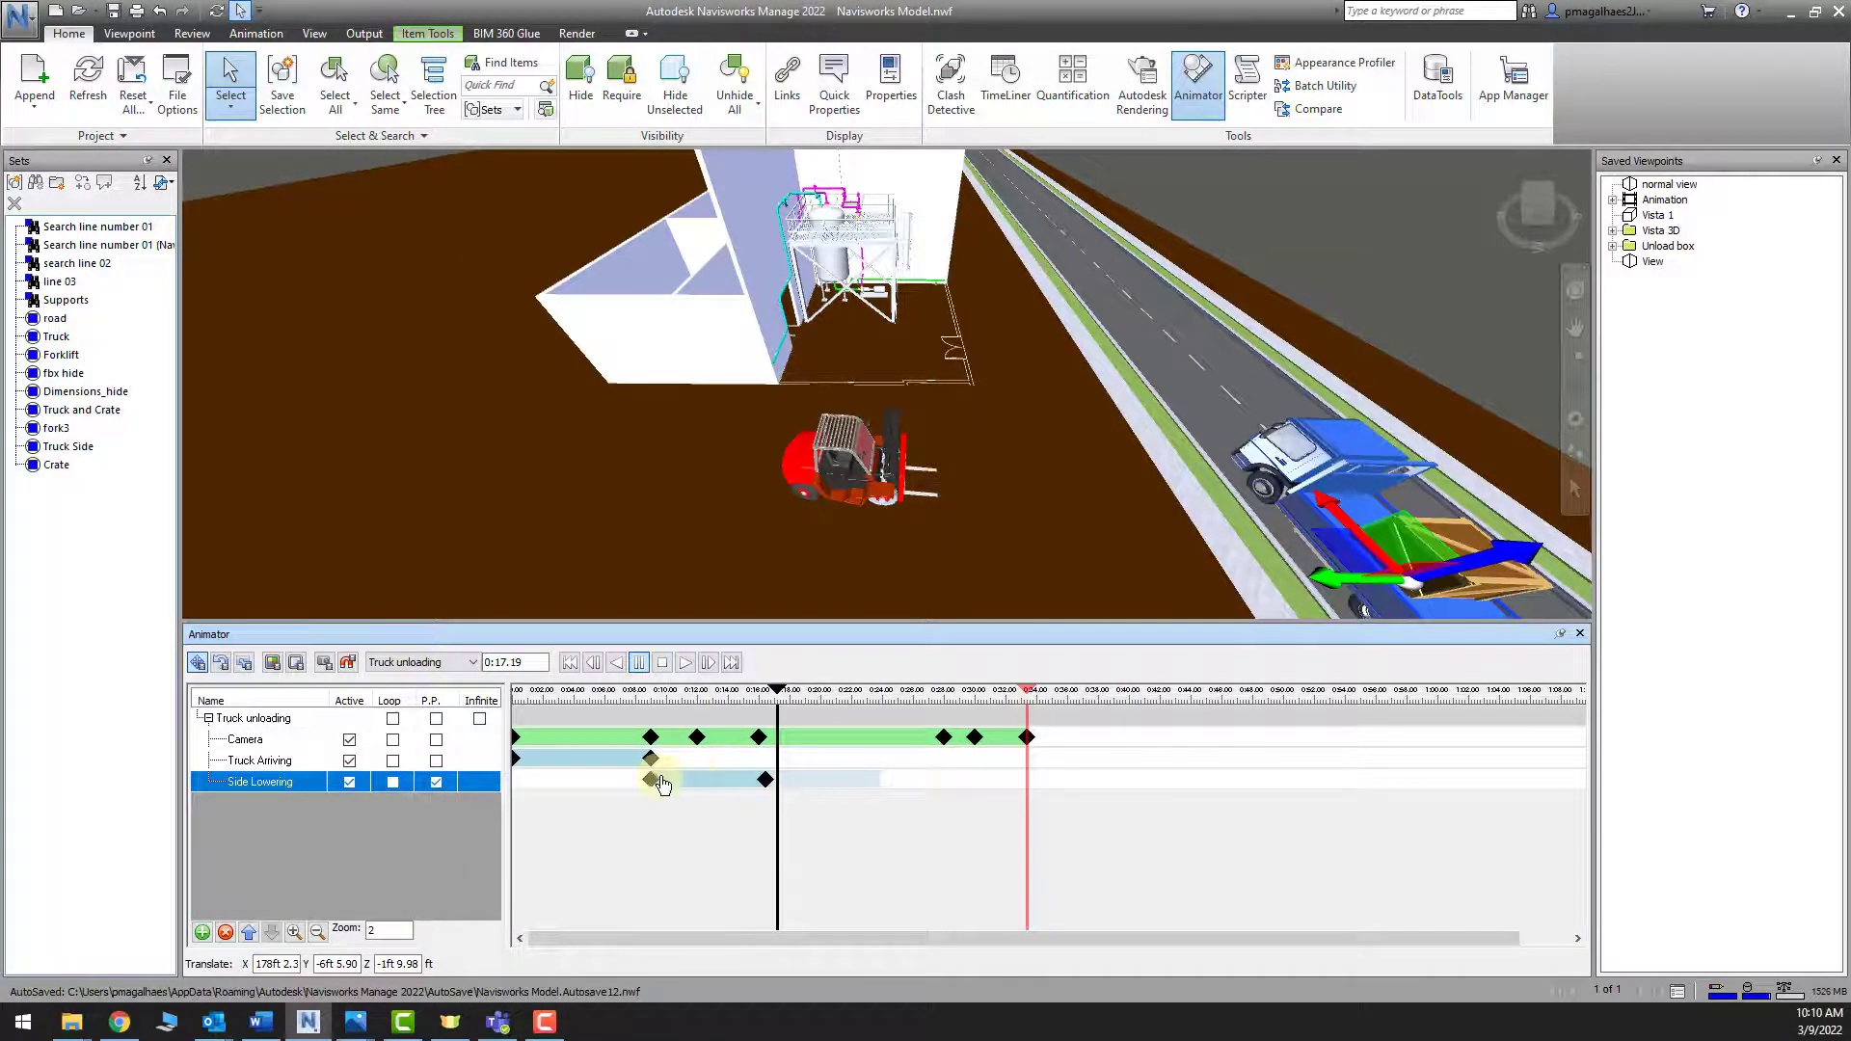
{"action": "left_click", "coordinate": [753, 779]}
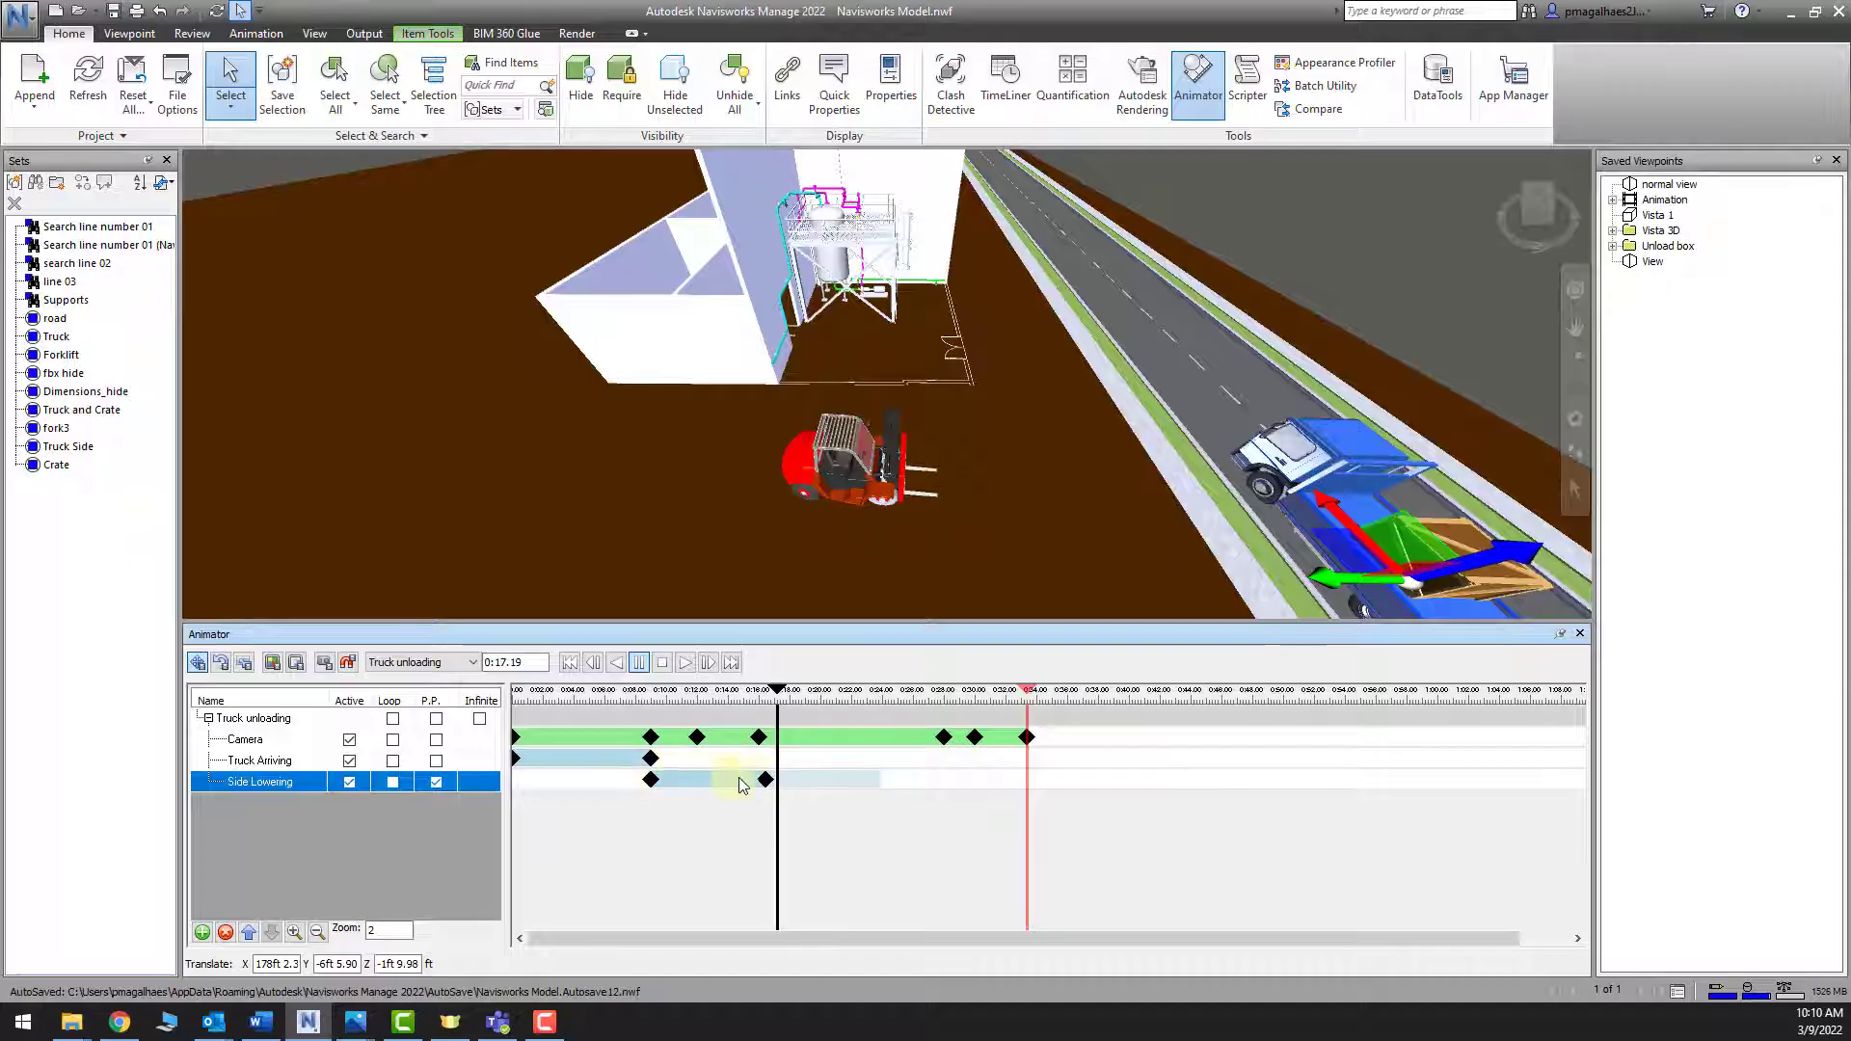
{"action": "left_click_drag", "start_coordinate": [778, 686], "coordinate": [743, 682]}
{"action": "left_click", "coordinate": [684, 663]}
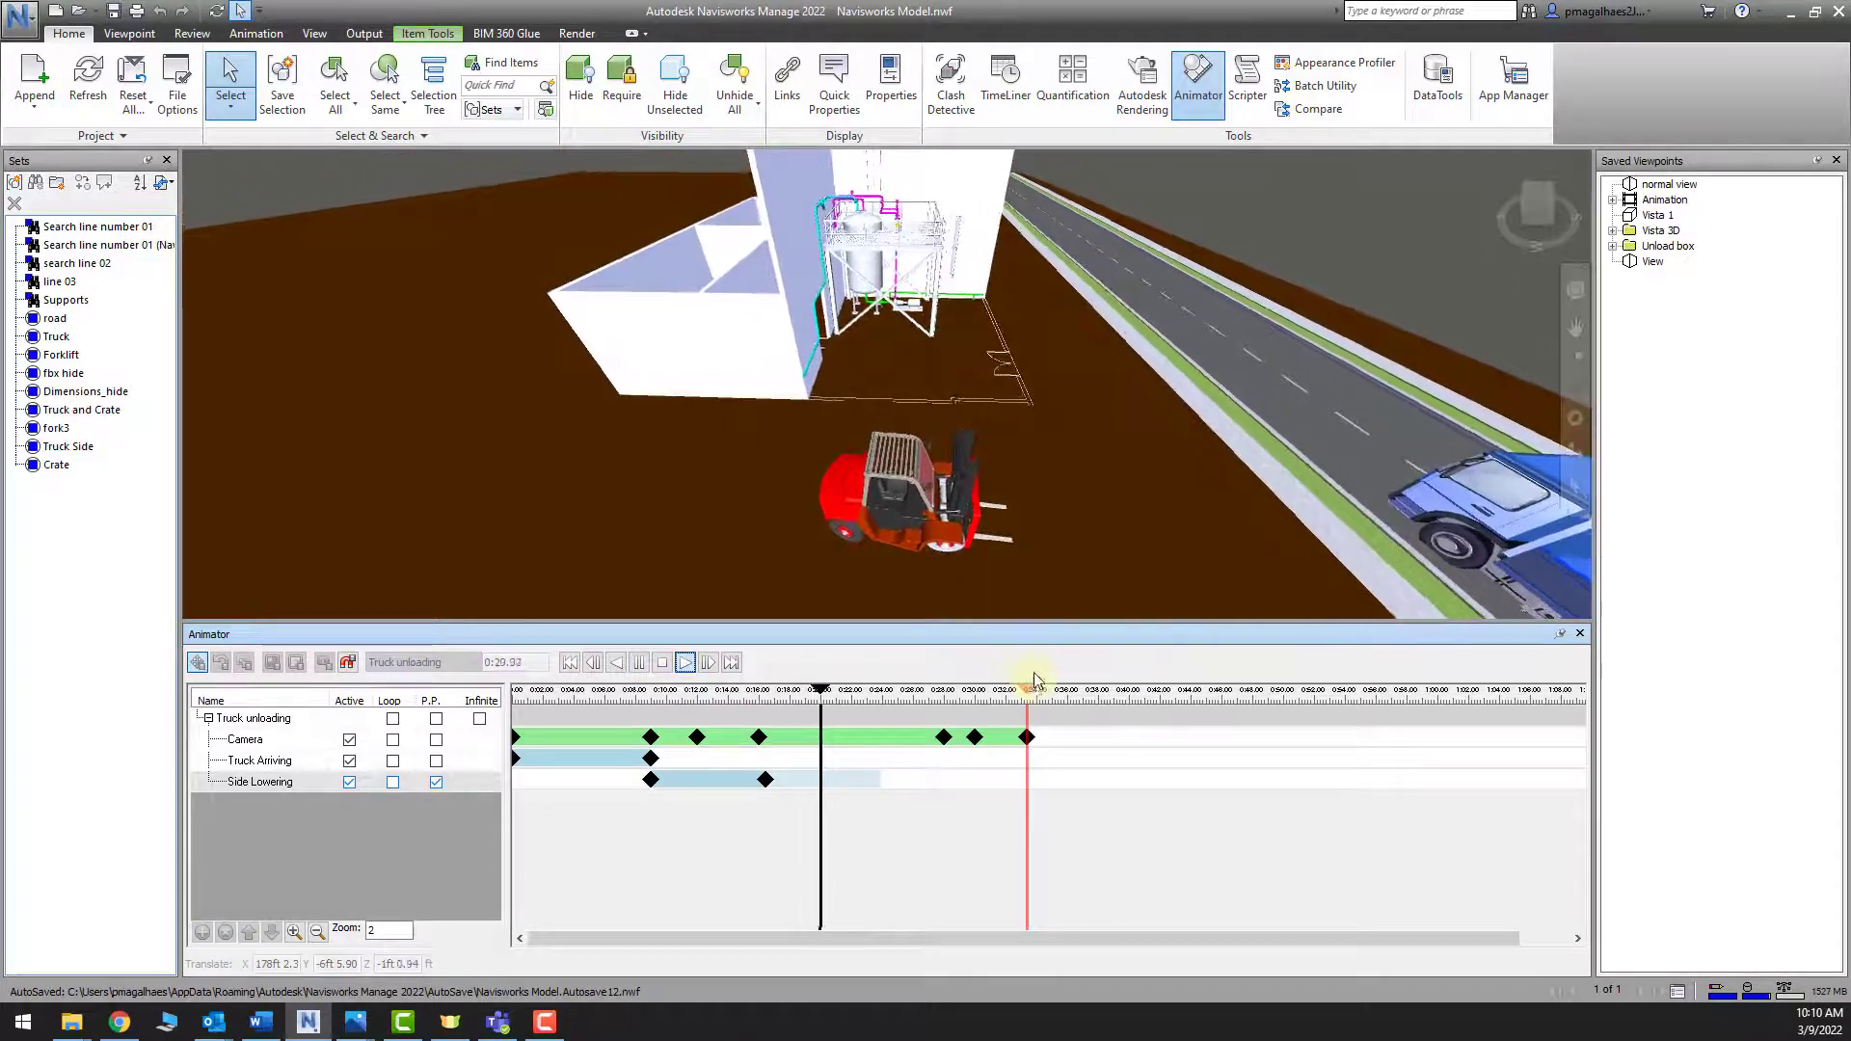
{"action": "left_click", "coordinate": [644, 668]}
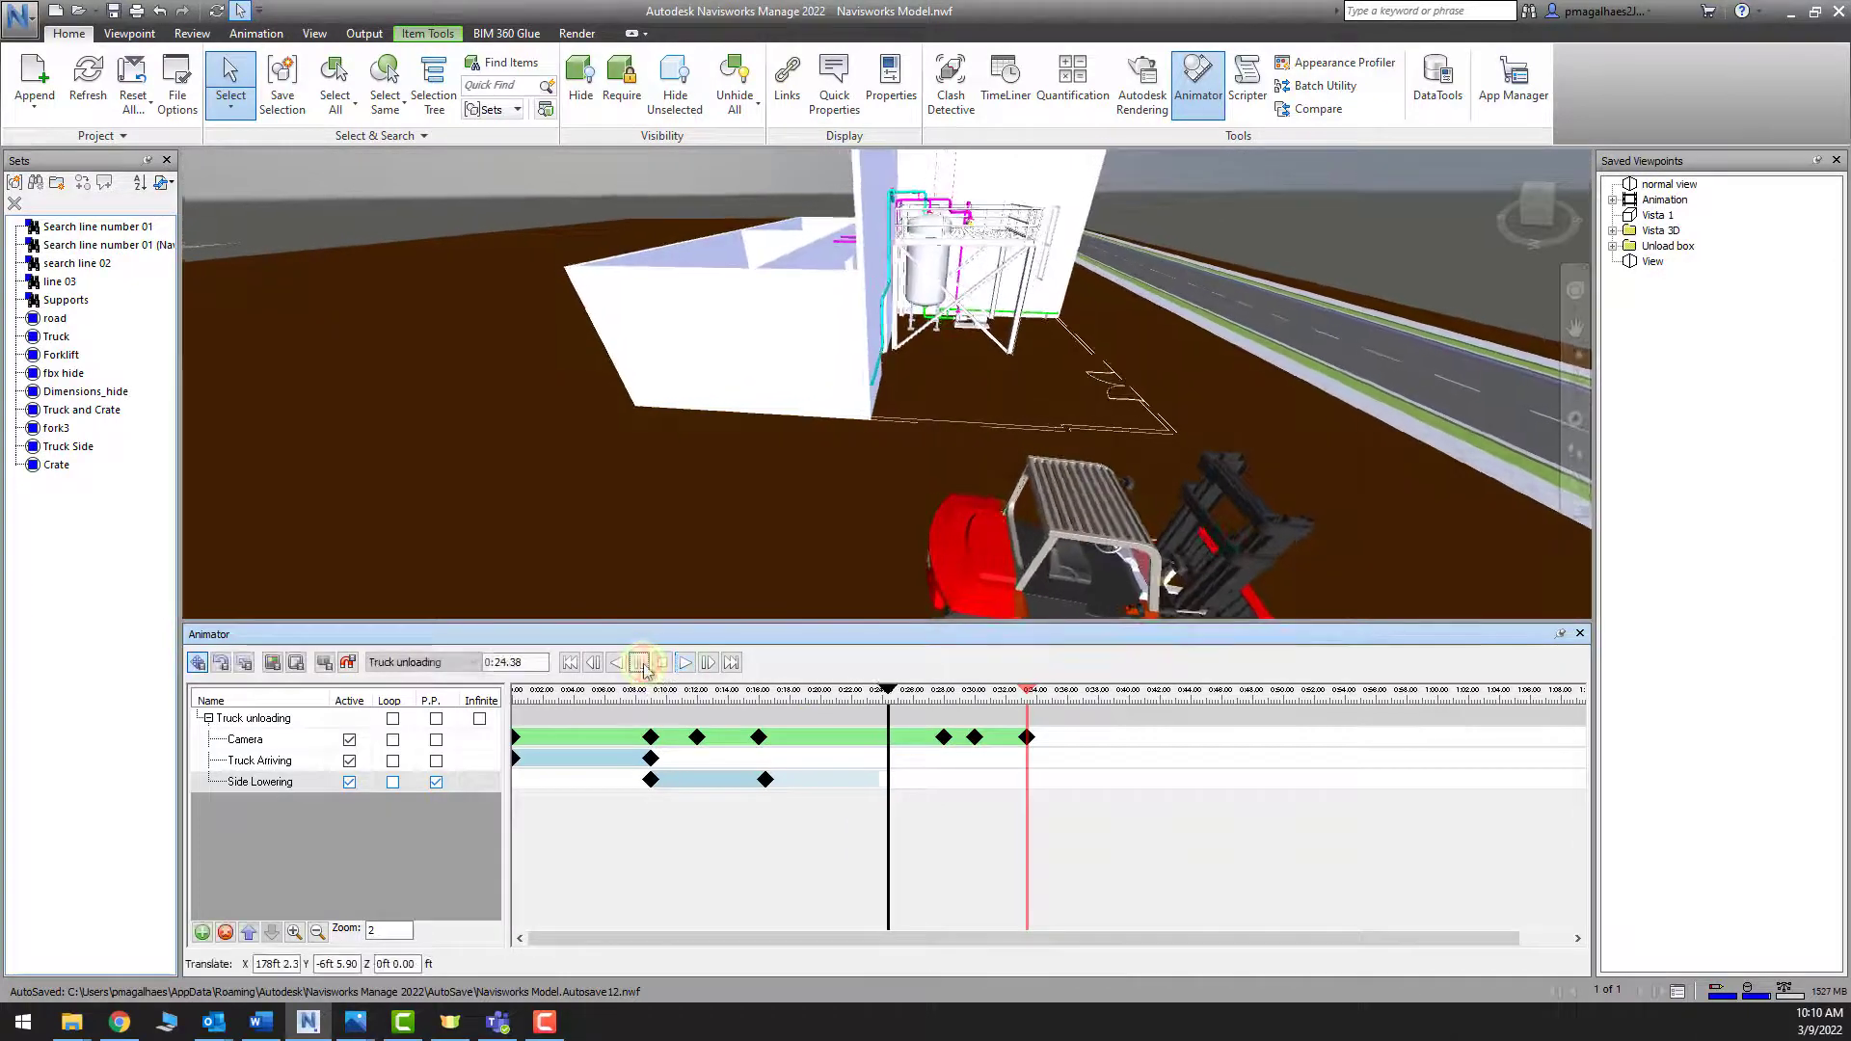
Examine the truck's side and the forklift's position beside the road from several angles at 0:24.38
{"action": "scroll", "coordinate": [1128, 454], "scroll_direction": "down", "scroll_amount": 5}
{"action": "middle_click_drag", "start_coordinate": [1141, 514], "coordinate": [1176, 462], "text": "shift"}
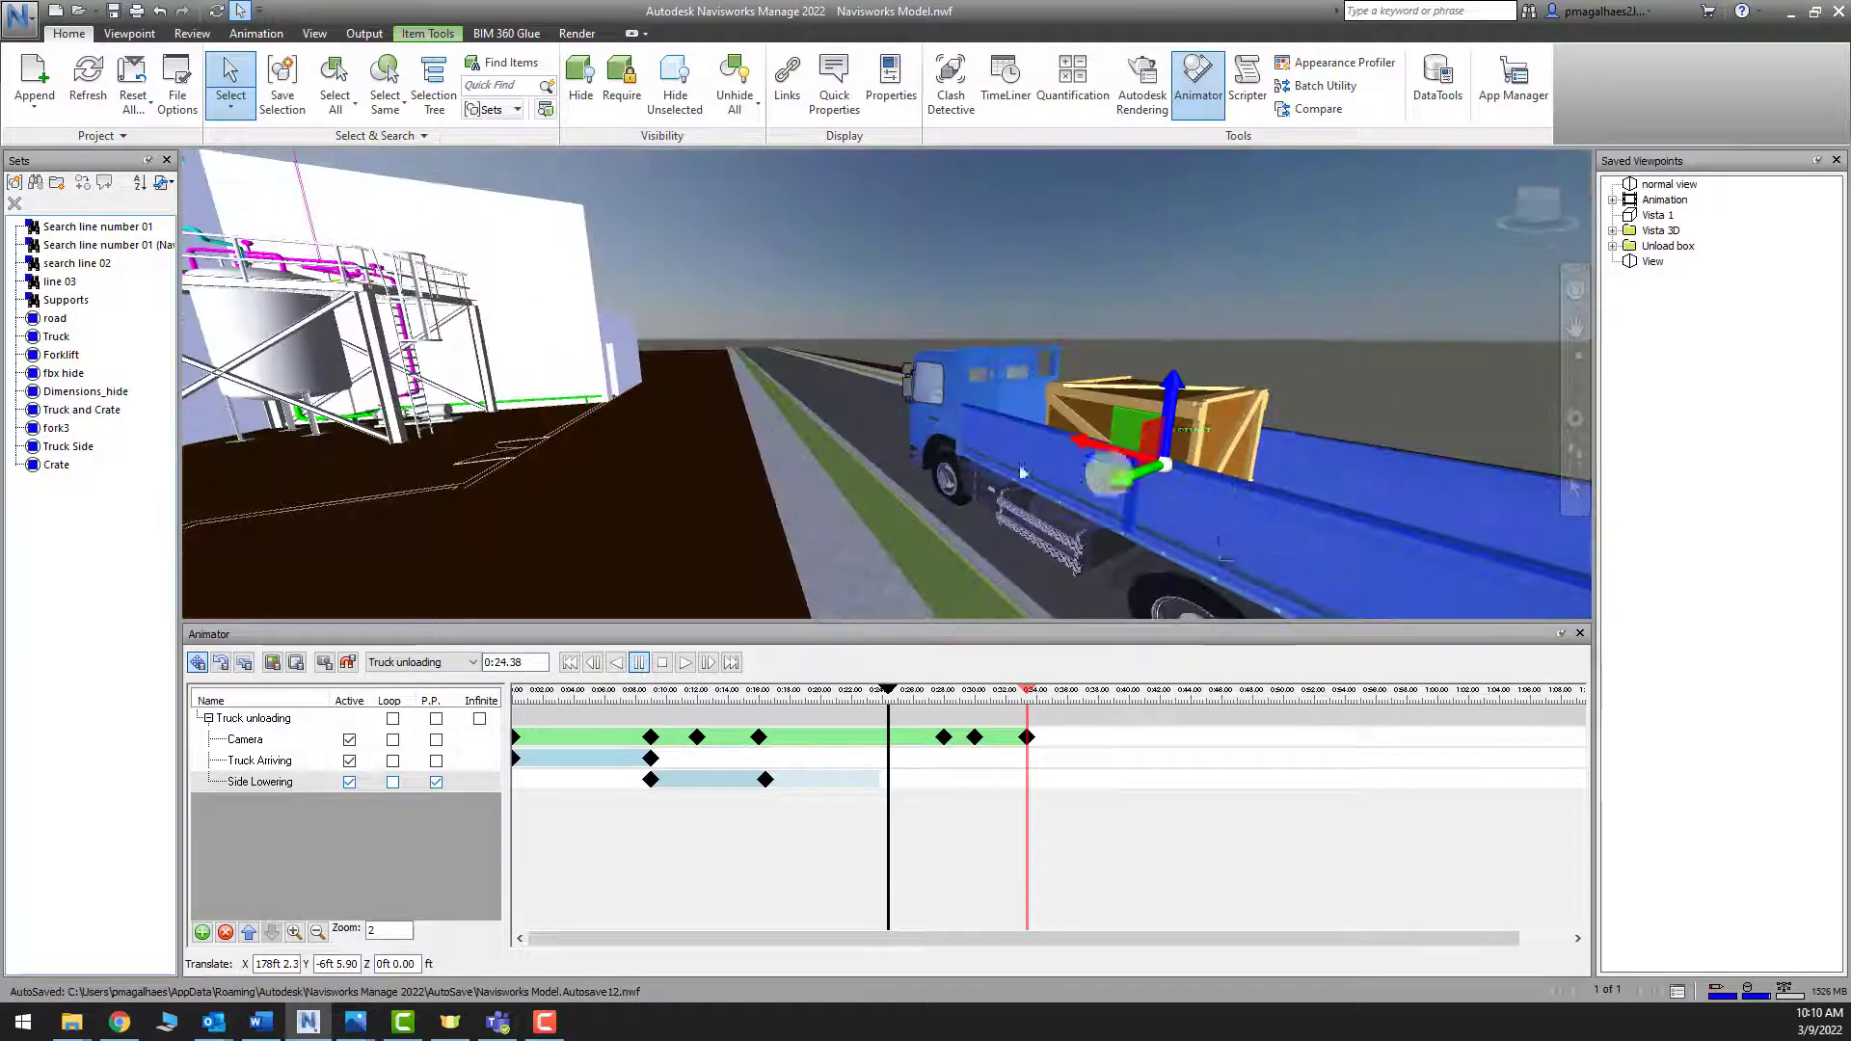
{"action": "scroll", "coordinate": [990, 450], "scroll_direction": "up", "scroll_amount": 1}
{"action": "scroll", "coordinate": [1048, 466], "scroll_direction": "down", "scroll_amount": 2}
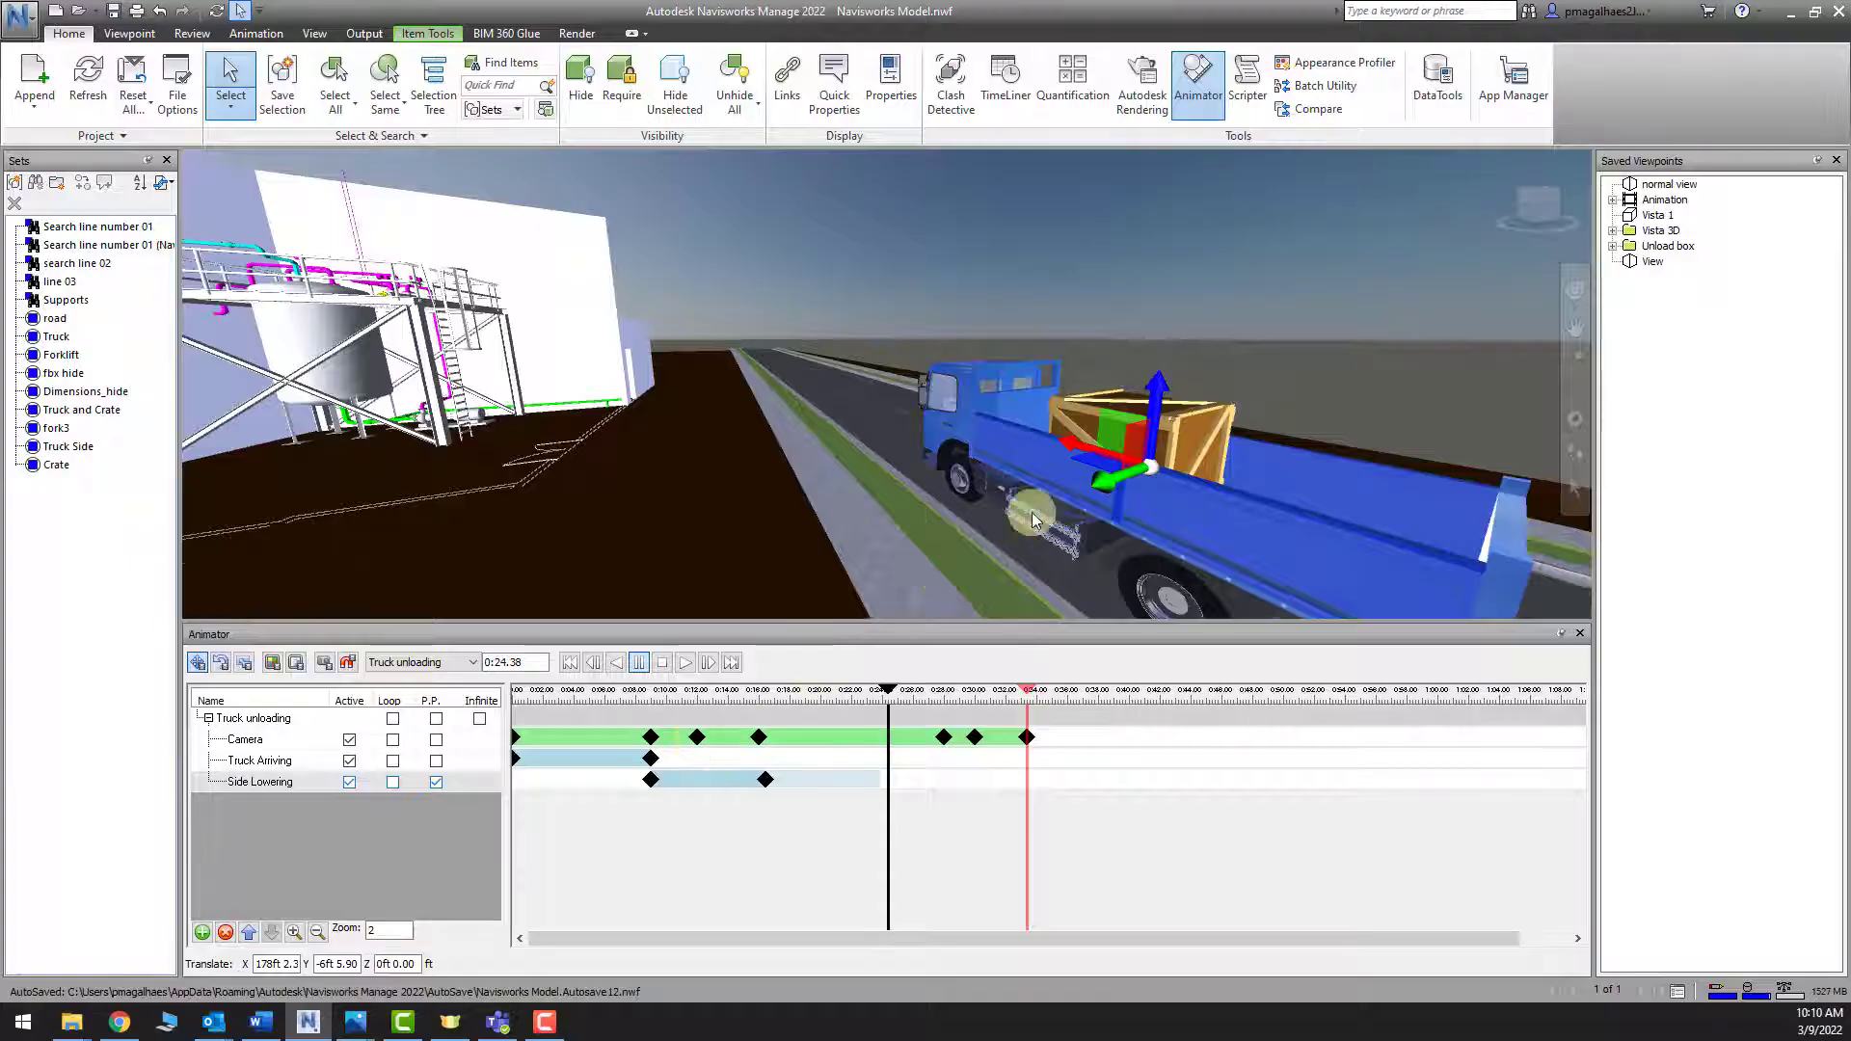
{"action": "scroll", "coordinate": [992, 550], "scroll_direction": "down", "scroll_amount": 5}
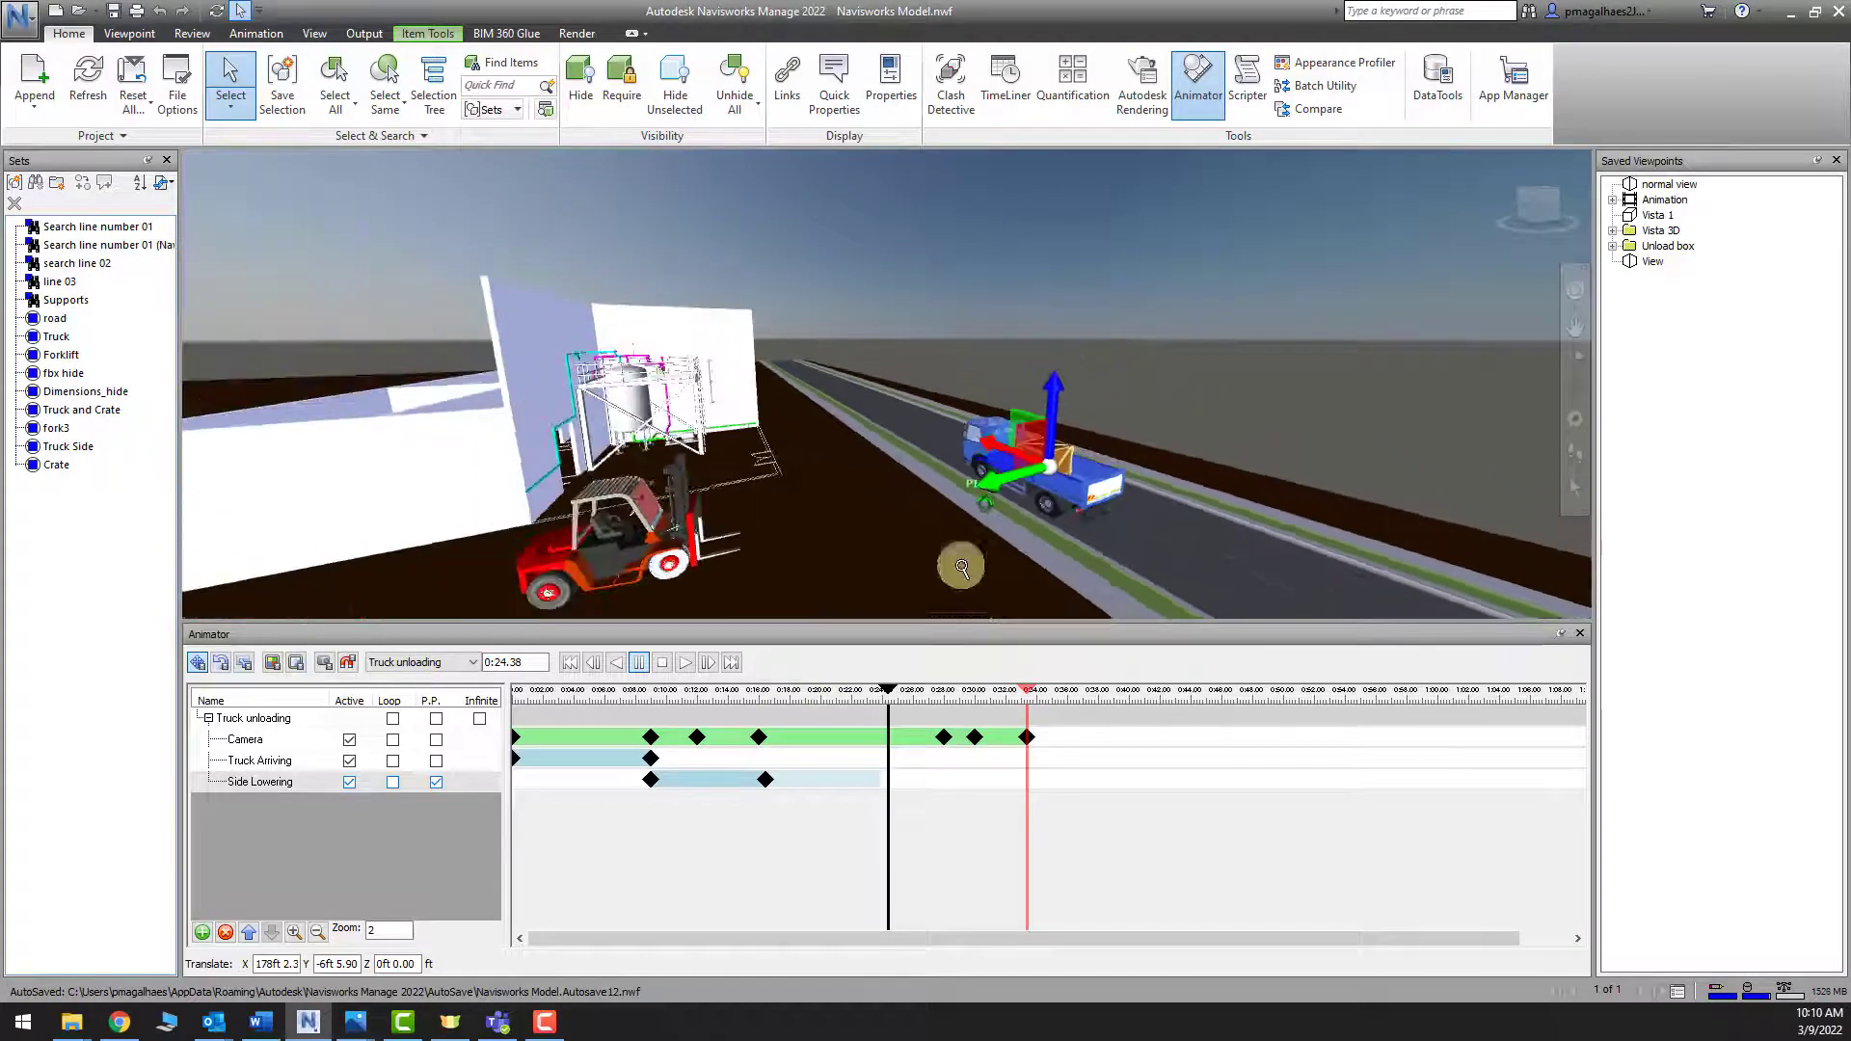
{"action": "scroll", "coordinate": [1031, 571], "scroll_direction": "down", "scroll_amount": 3}
{"action": "middle_click_drag", "start_coordinate": [1124, 558], "coordinate": [947, 589], "text": "shift"}
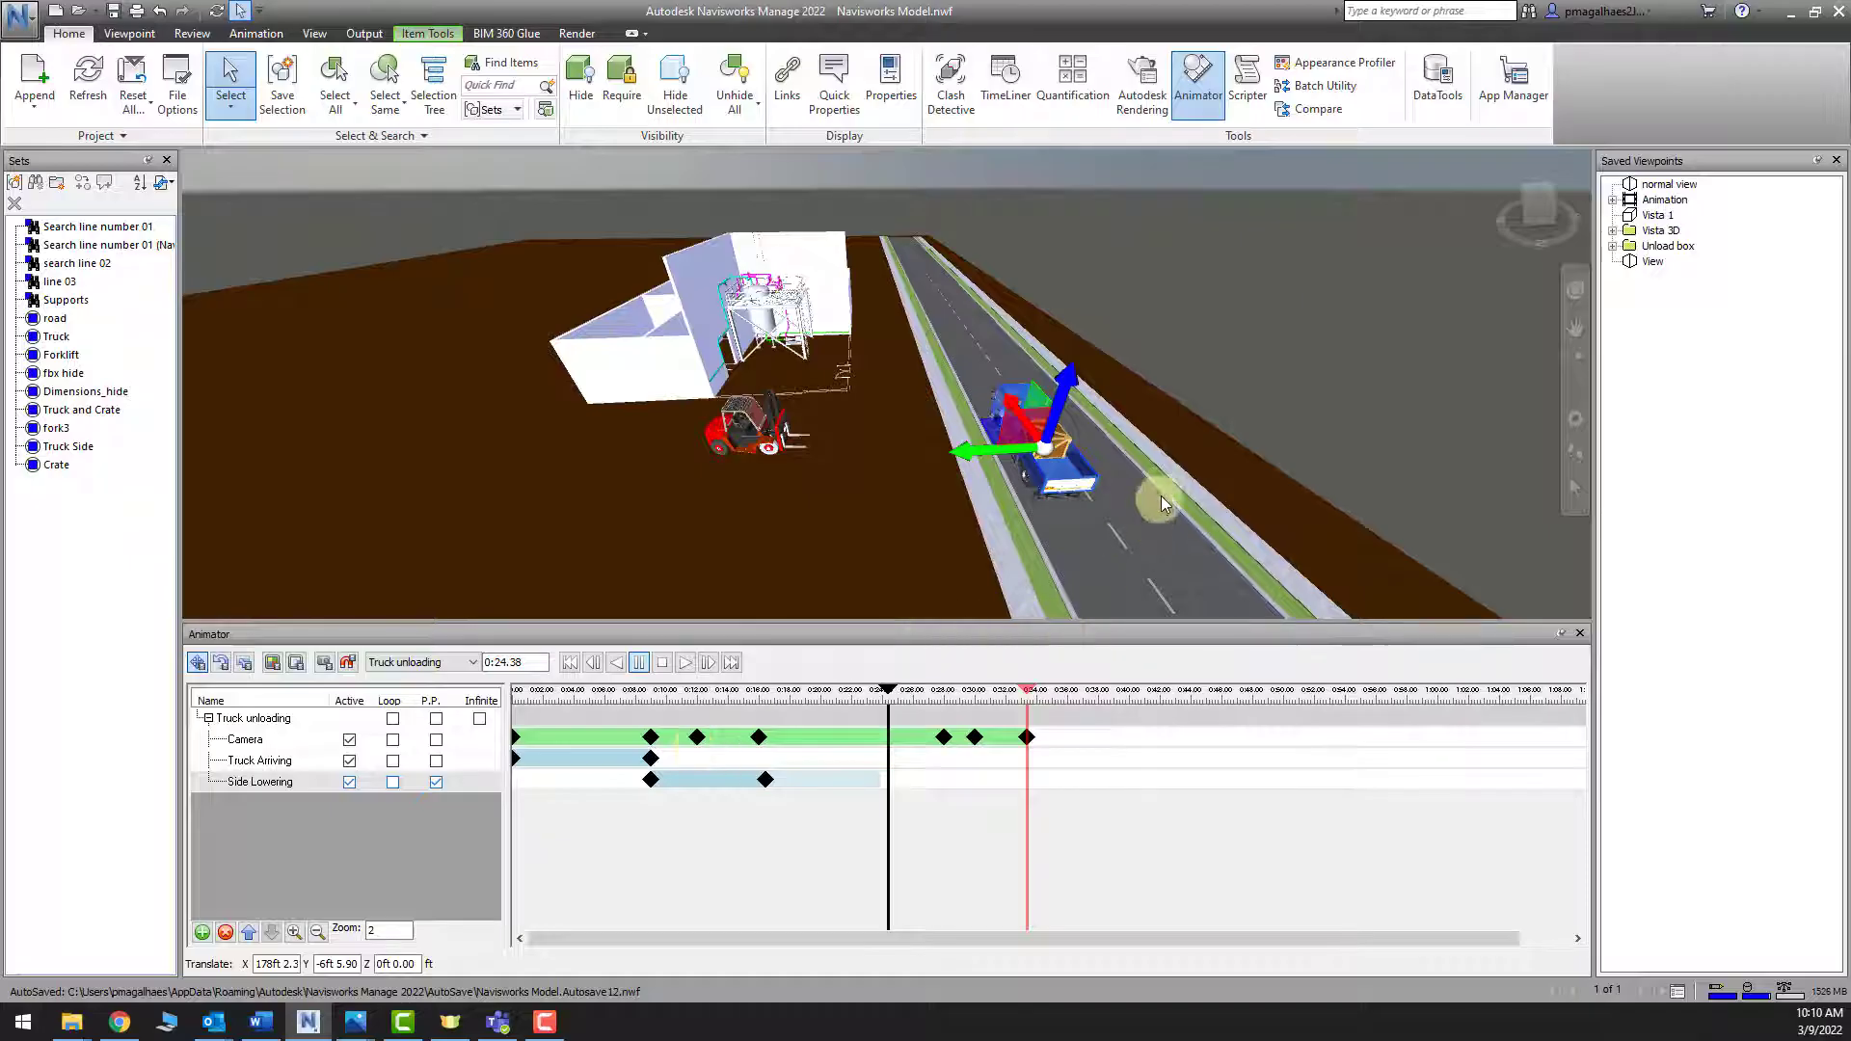
{"action": "middle_click_drag", "start_coordinate": [1165, 488], "coordinate": [762, 535], "text": "shift"}
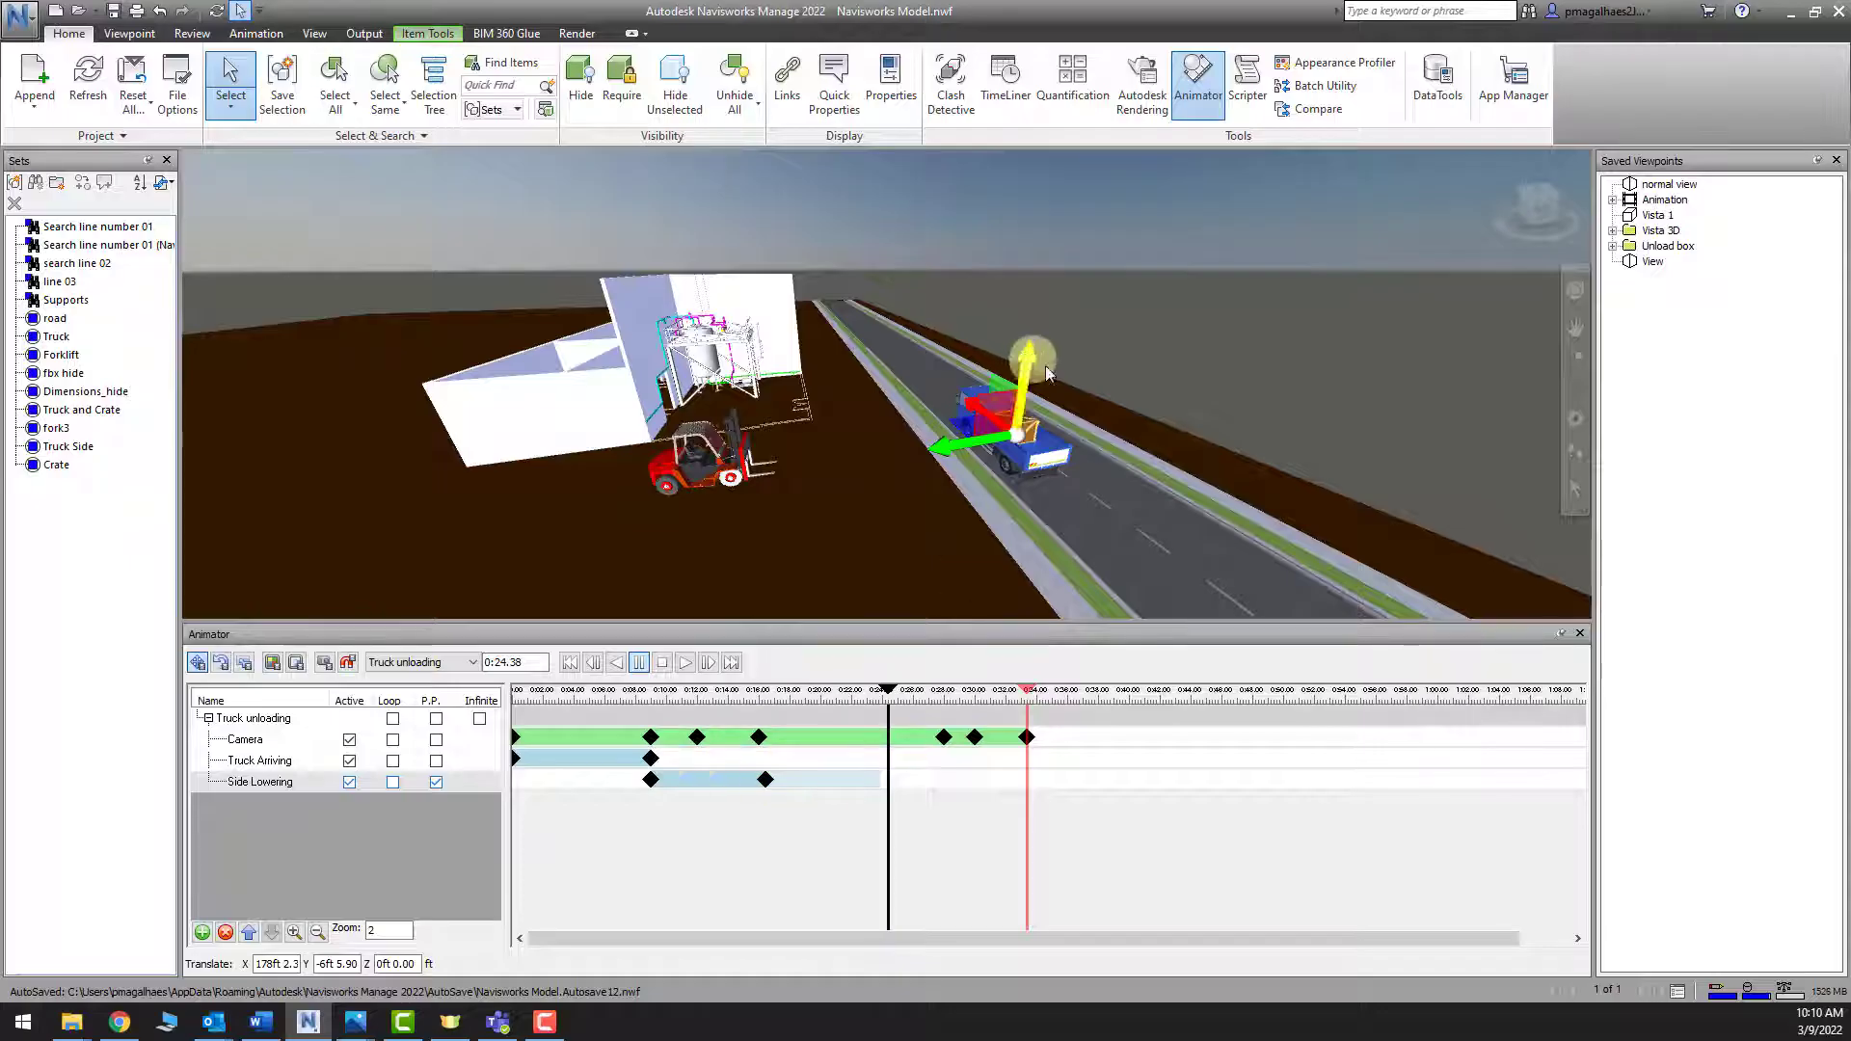
{"action": "middle_click_drag", "start_coordinate": [1024, 410], "coordinate": [1061, 535], "text": "shift"}
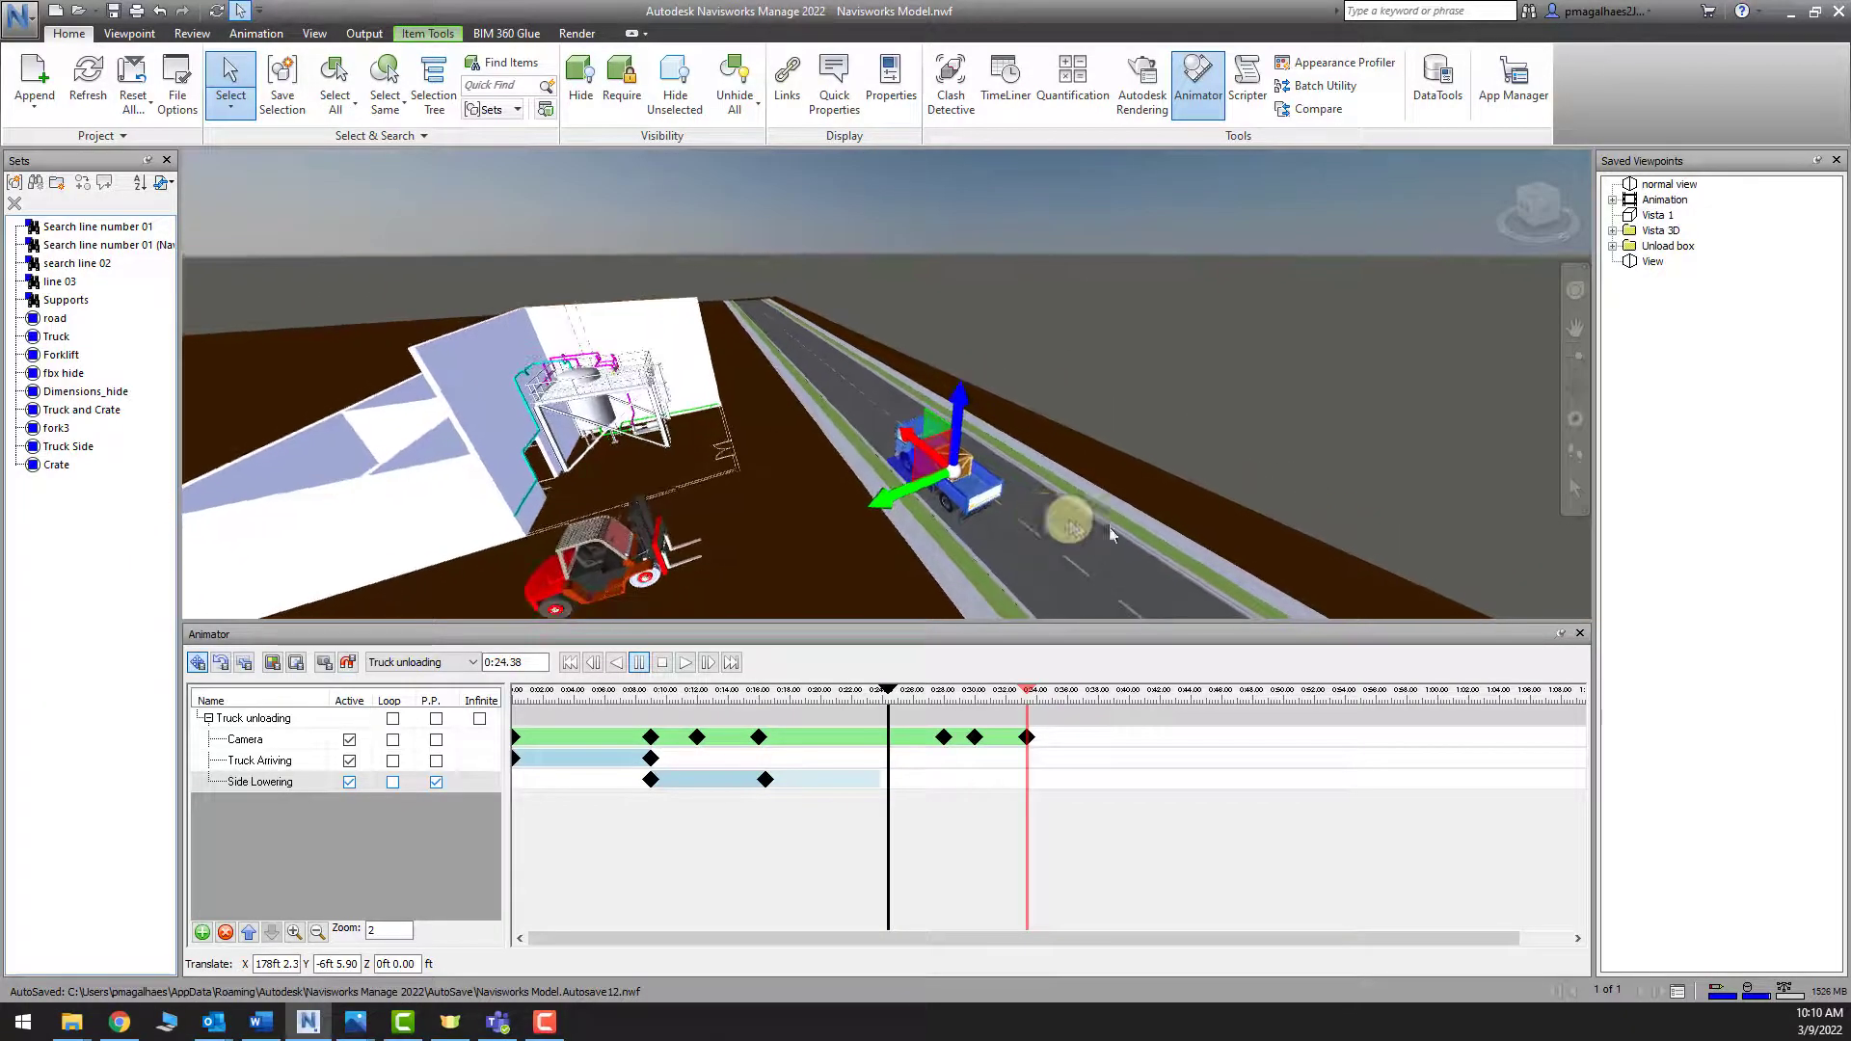
Add an animation set named Forklift moving to the Truck unloading scene from the selected Forklift set
{"action": "left_click", "coordinate": [336, 828]}
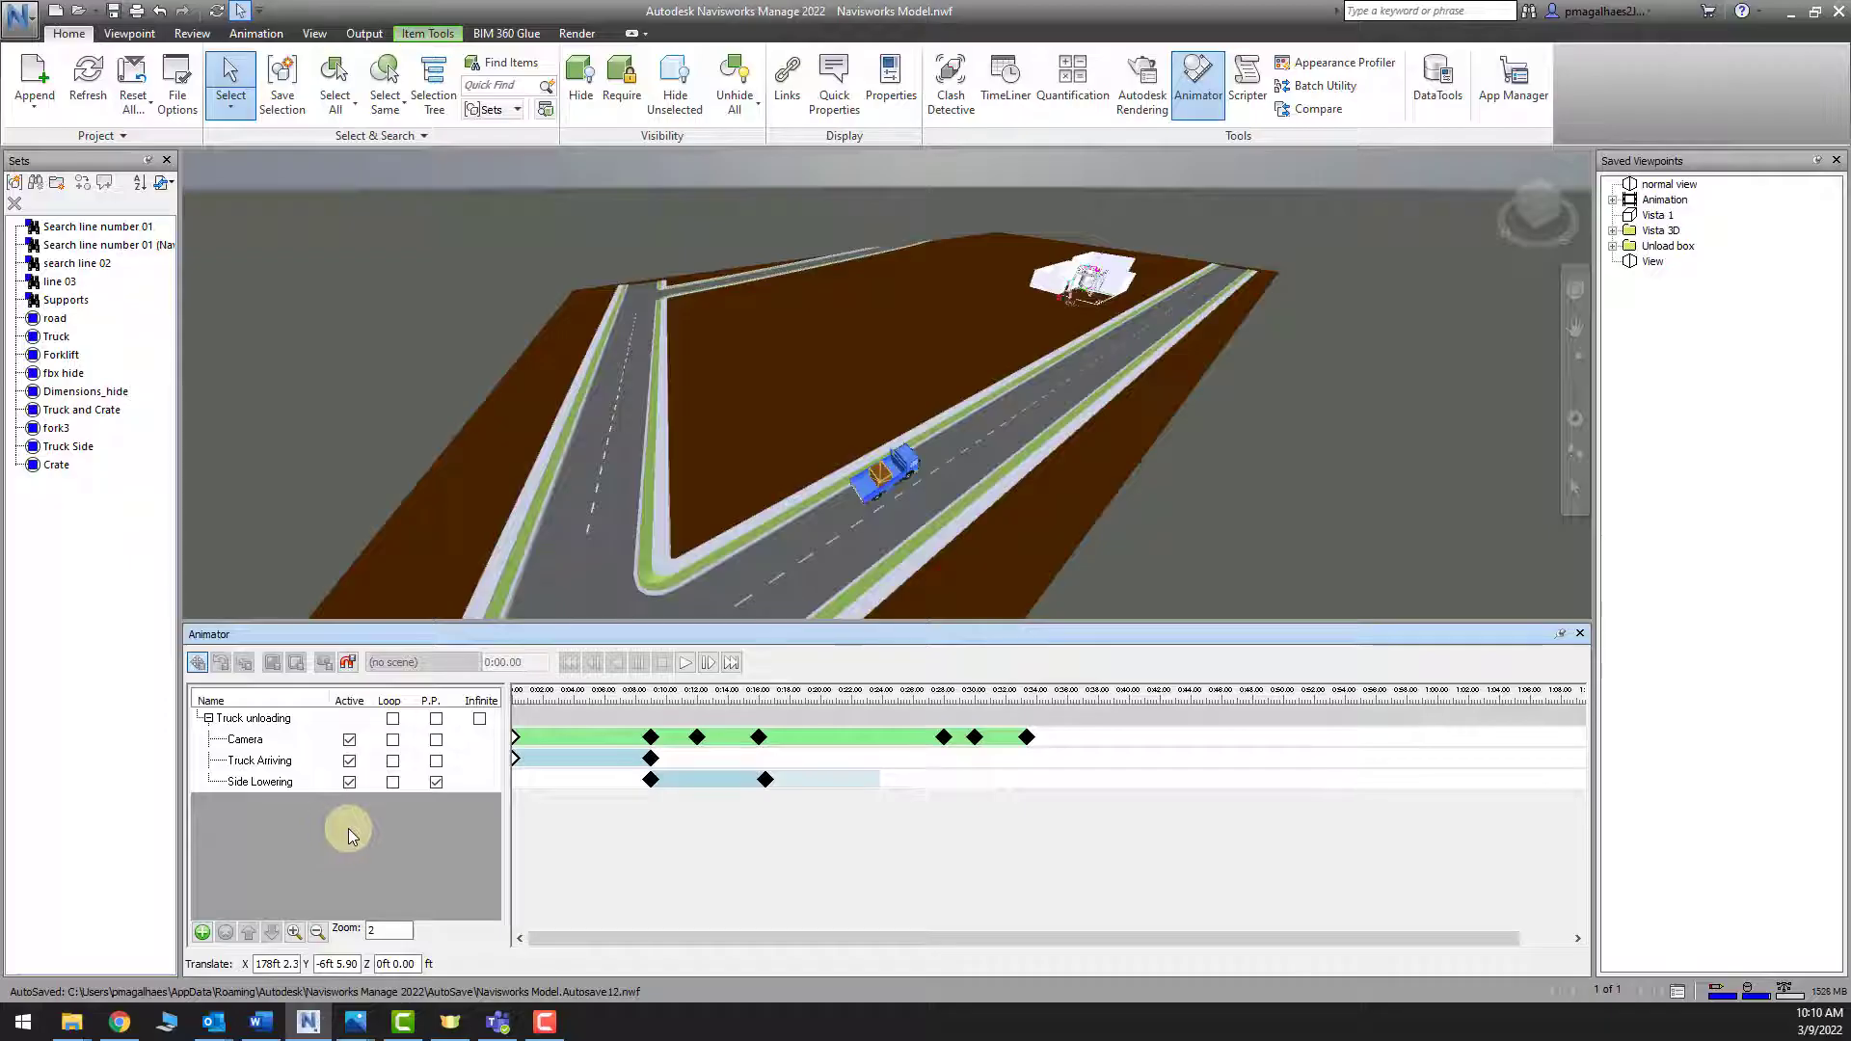
{"action": "left_click", "coordinate": [823, 738]}
{"action": "left_click_drag", "start_coordinate": [519, 694], "coordinate": [716, 695]}
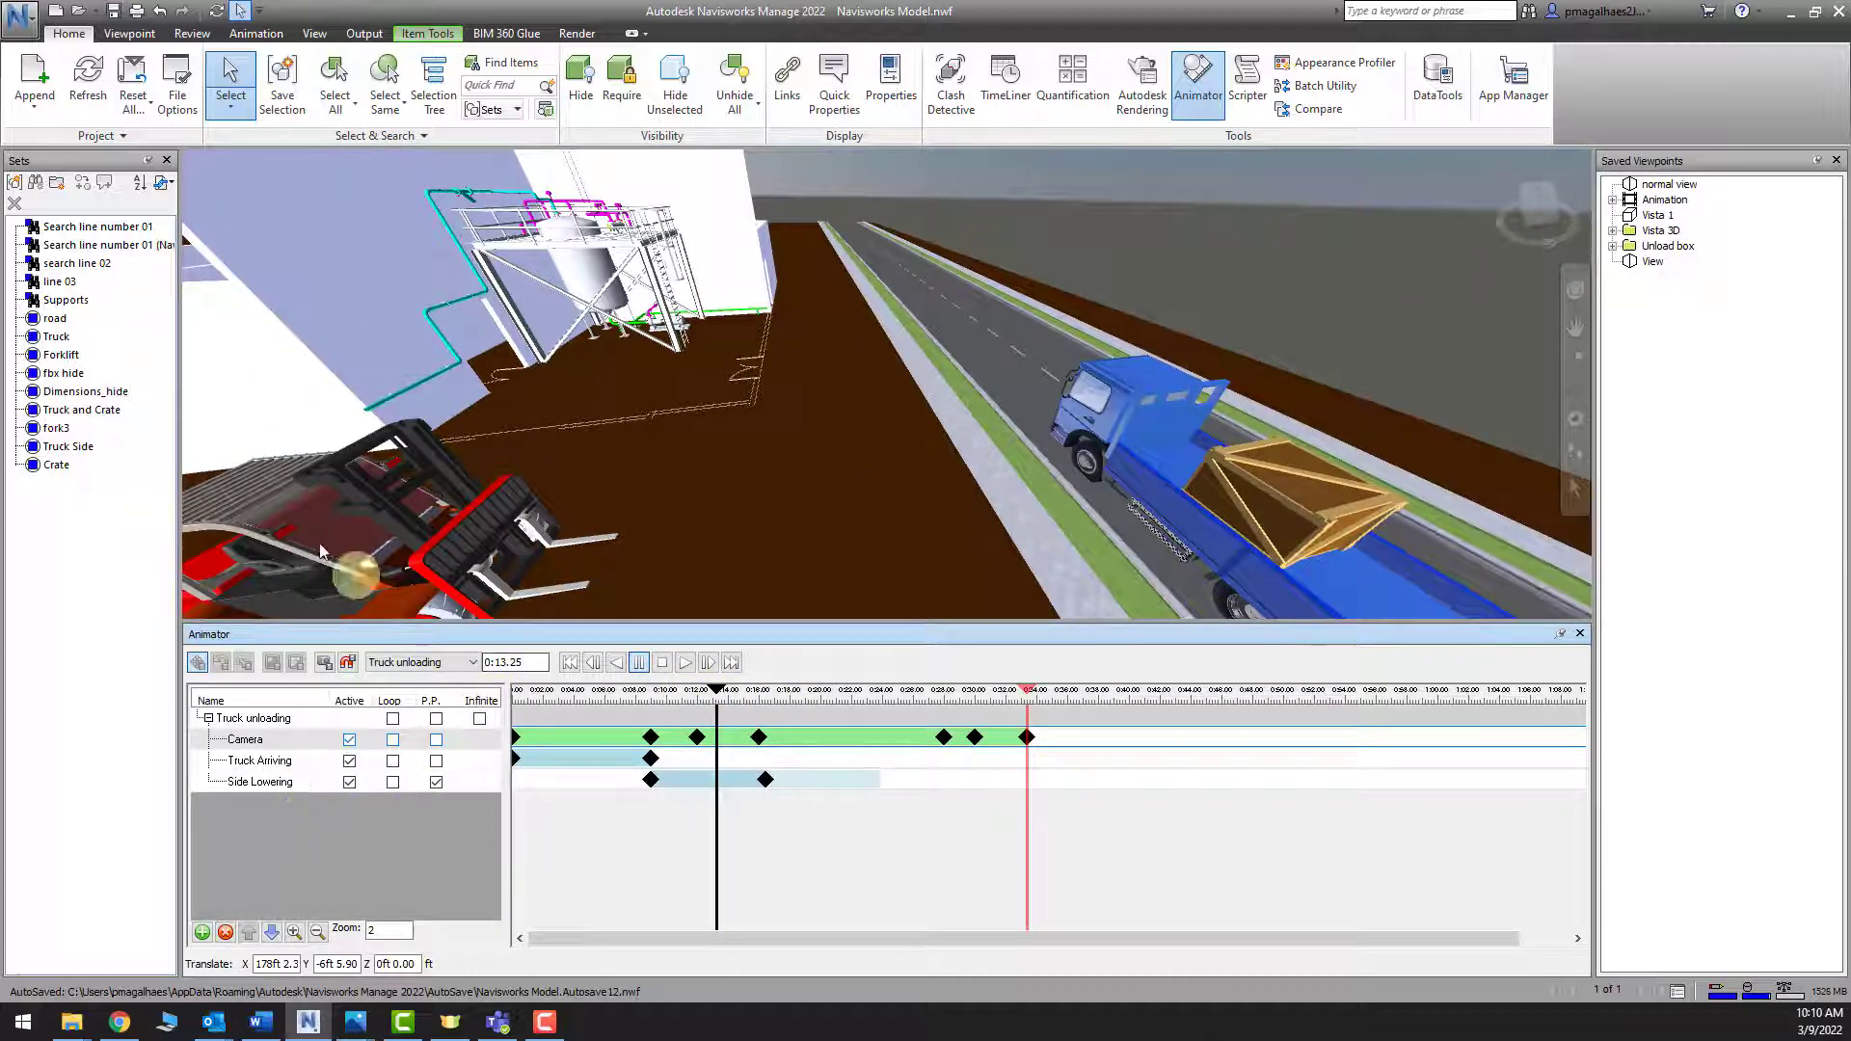
{"action": "left_click", "coordinate": [73, 359]}
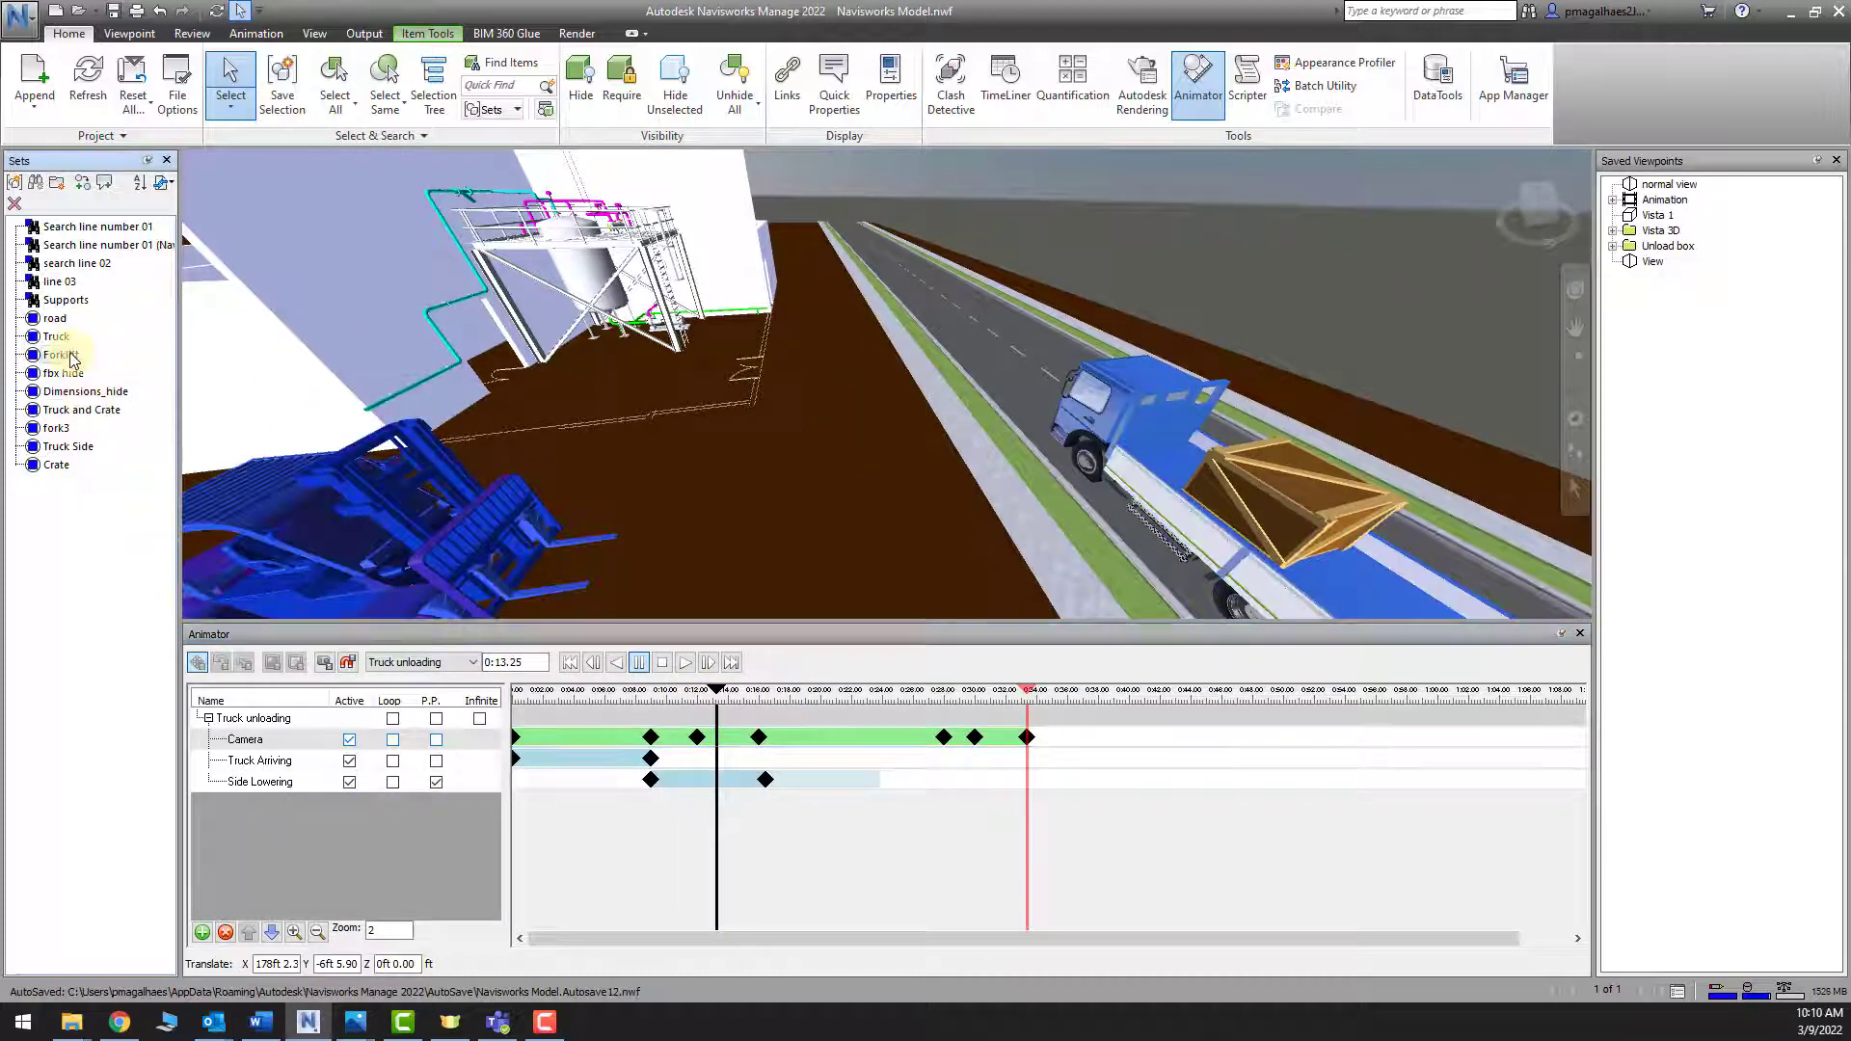
{"action": "right_click", "coordinate": [356, 820]}
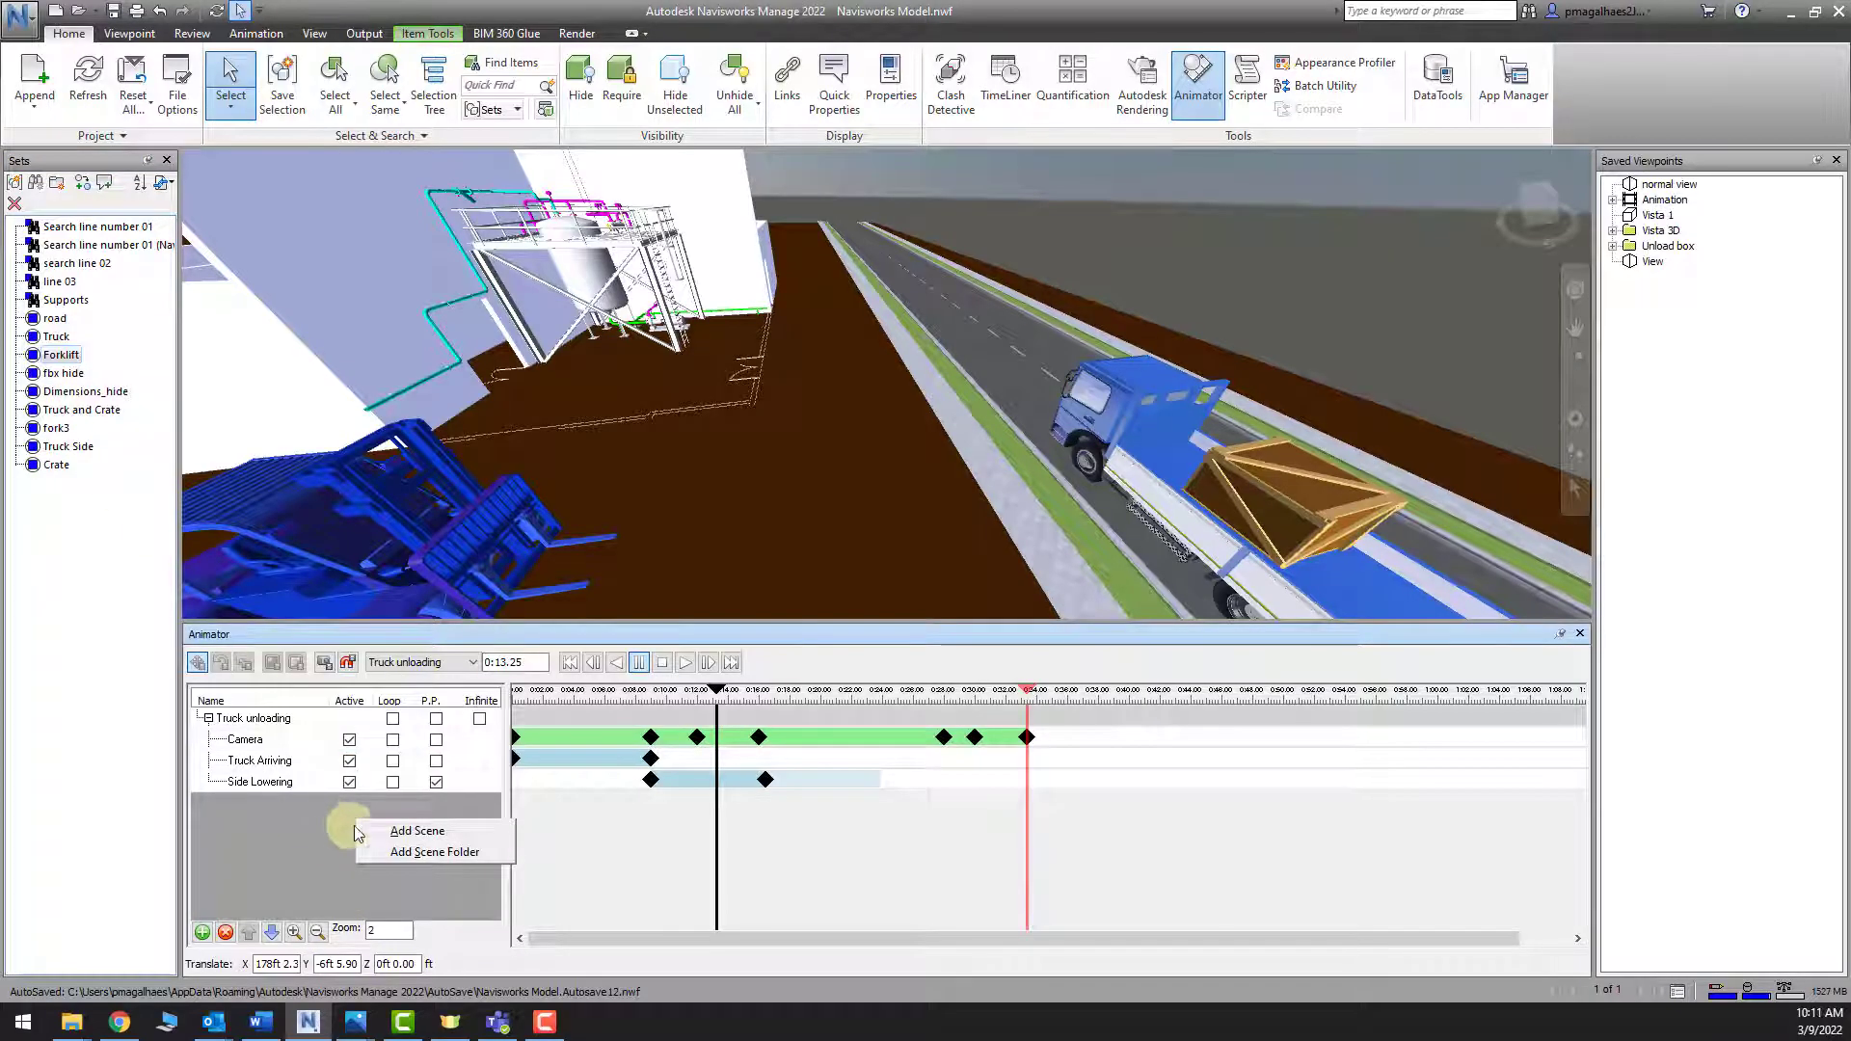
{"action": "right_click", "coordinate": [285, 718]}
{"action": "mouse_move", "coordinate": [372, 753]}
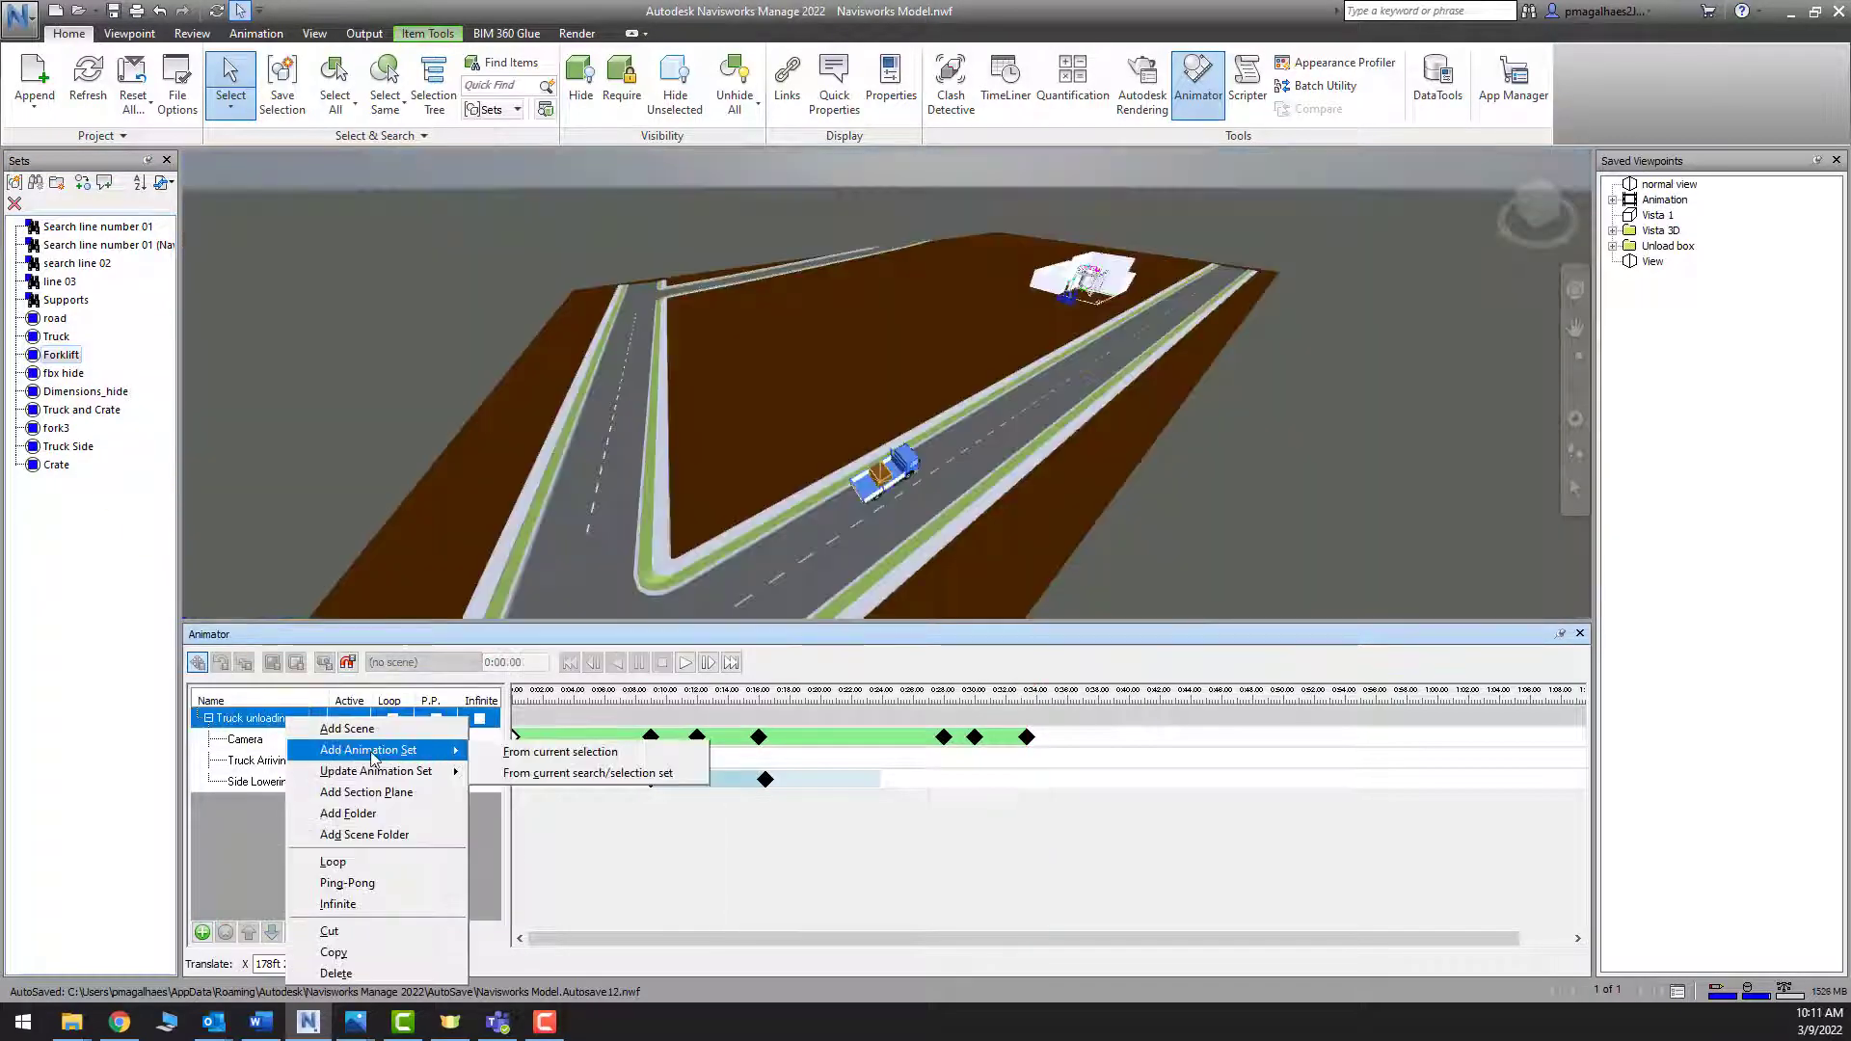
{"action": "left_click", "coordinate": [559, 752]}
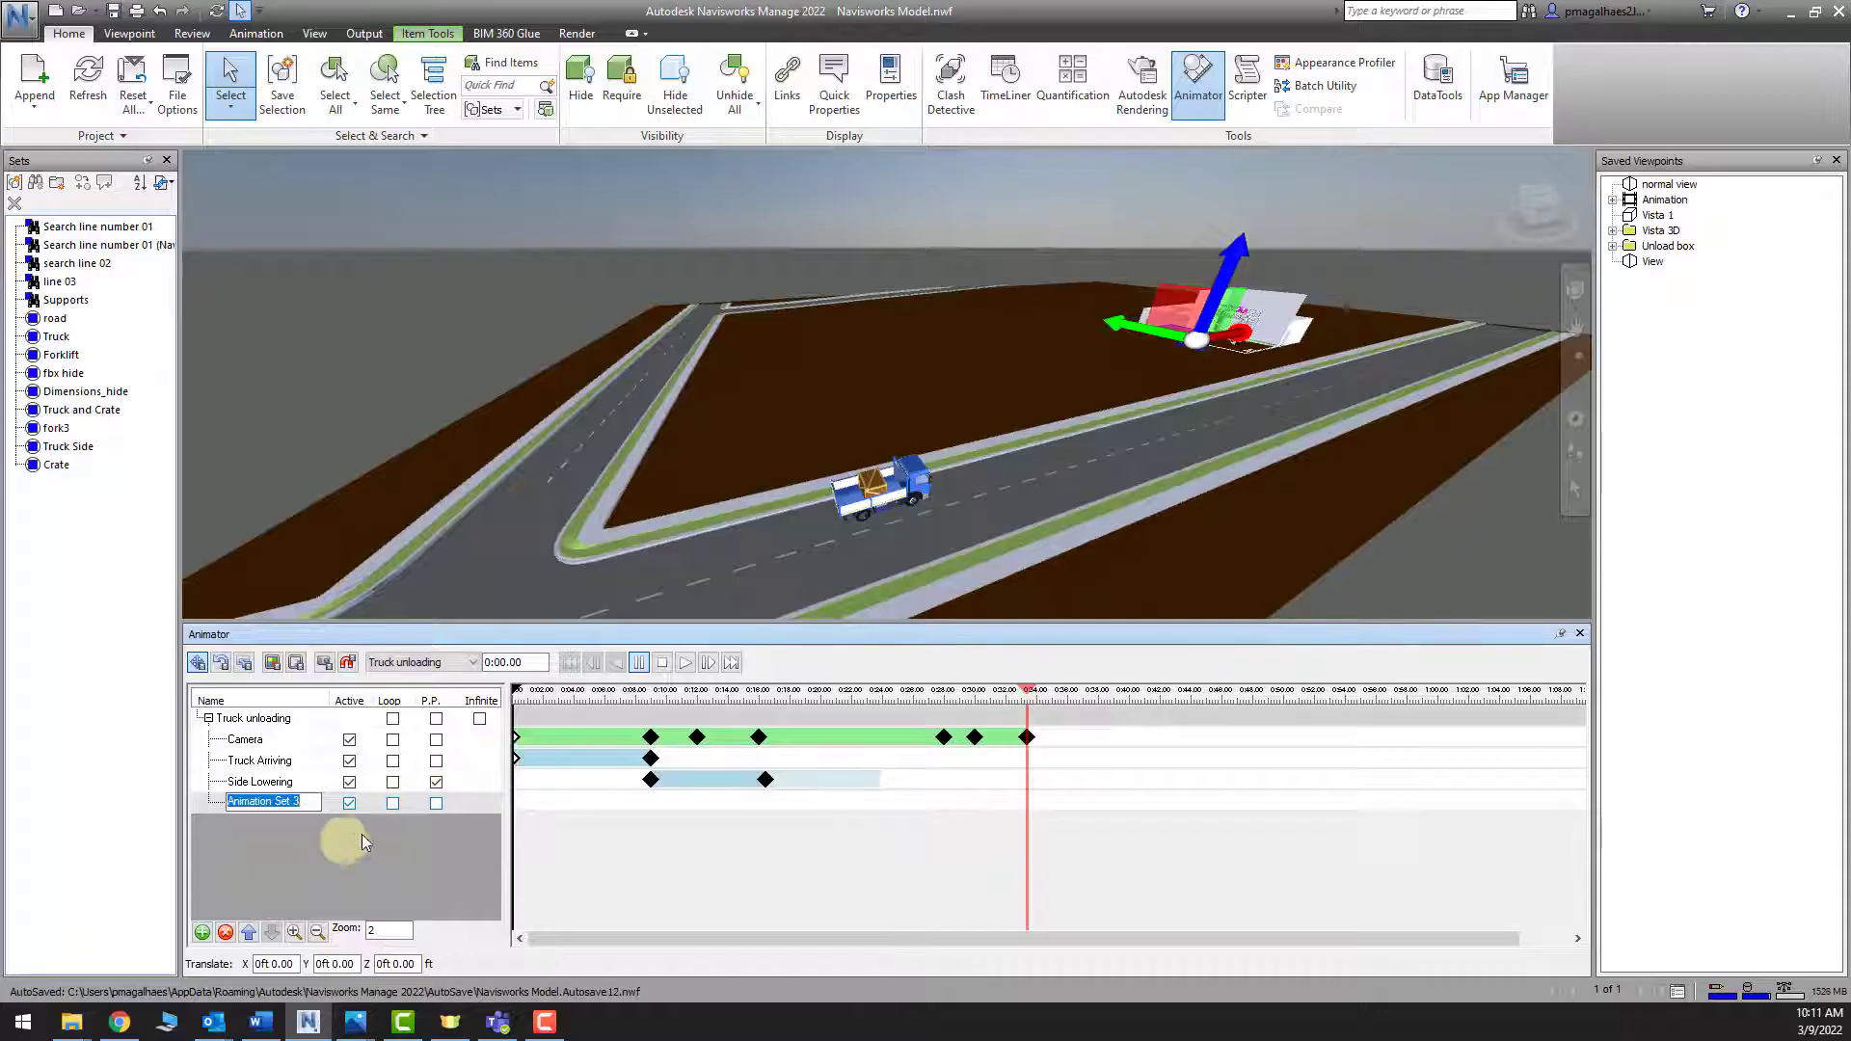
{"action": "type", "text": "Forklift m"}
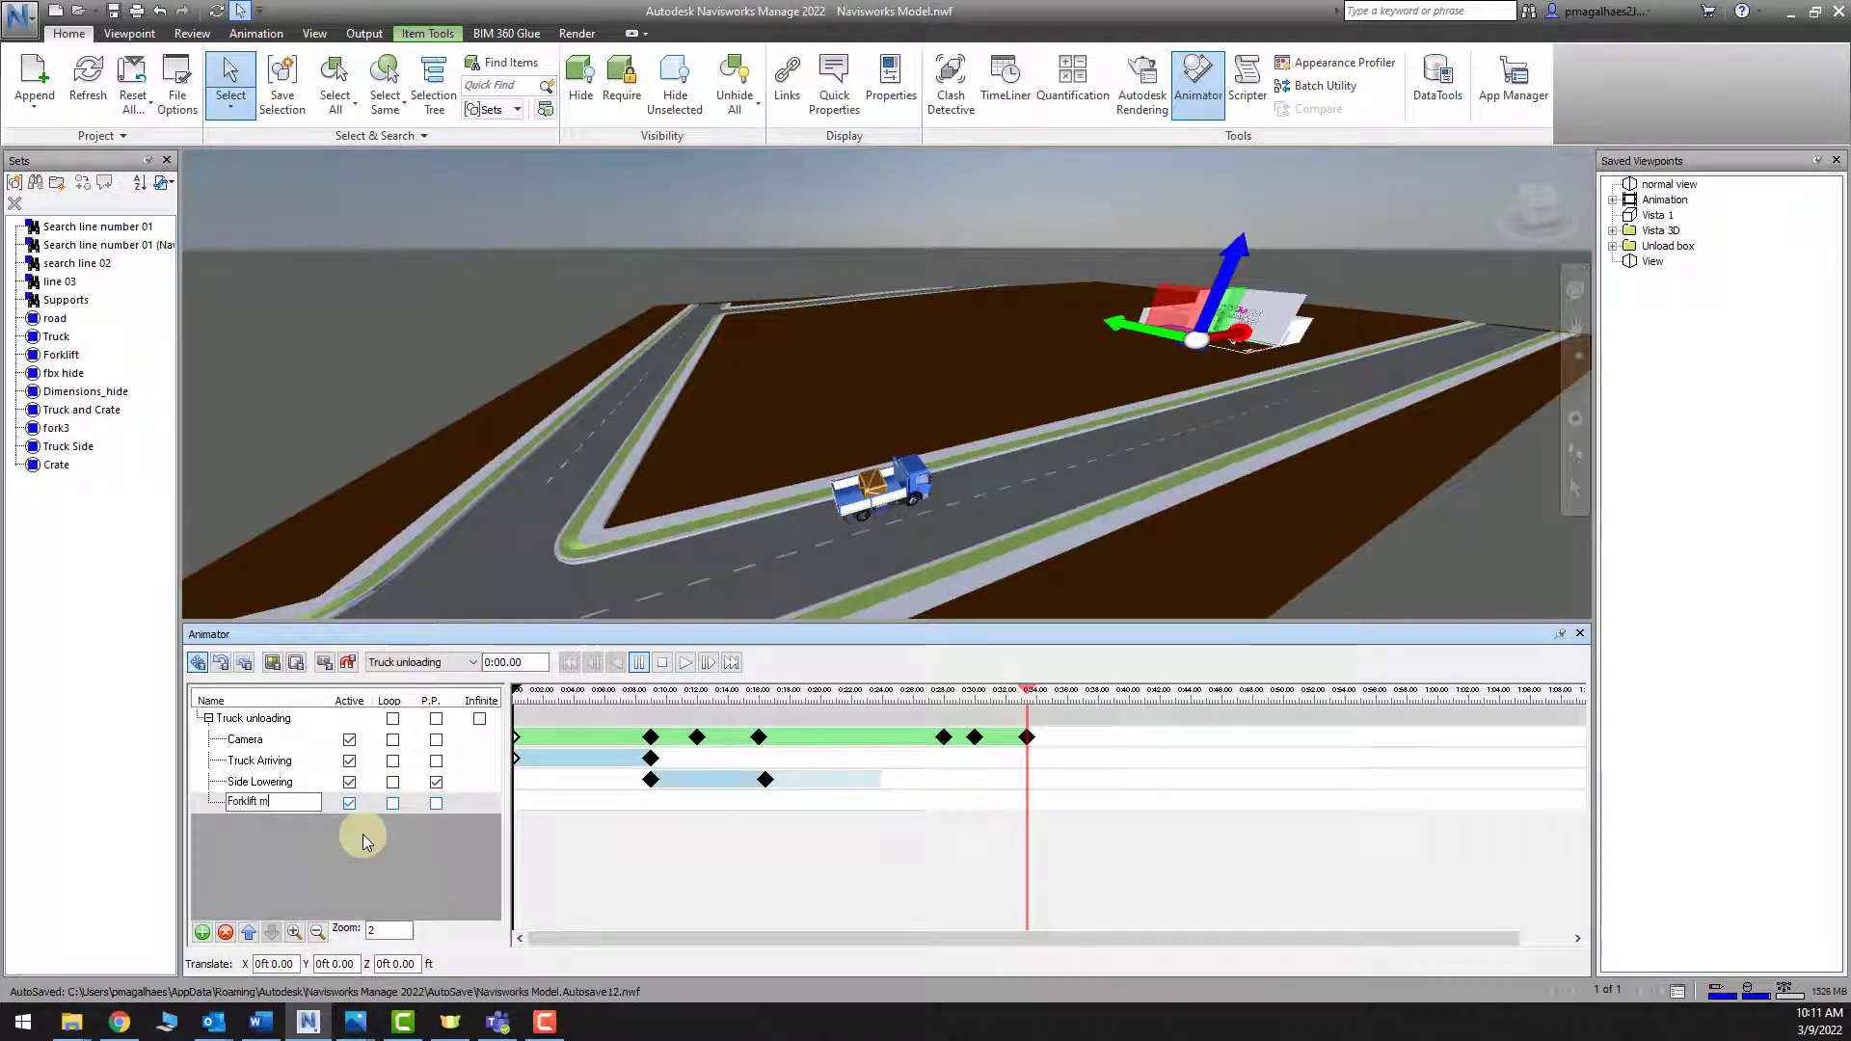
{"action": "type", "text": "oving"}
{"action": "key", "text": "Return"}
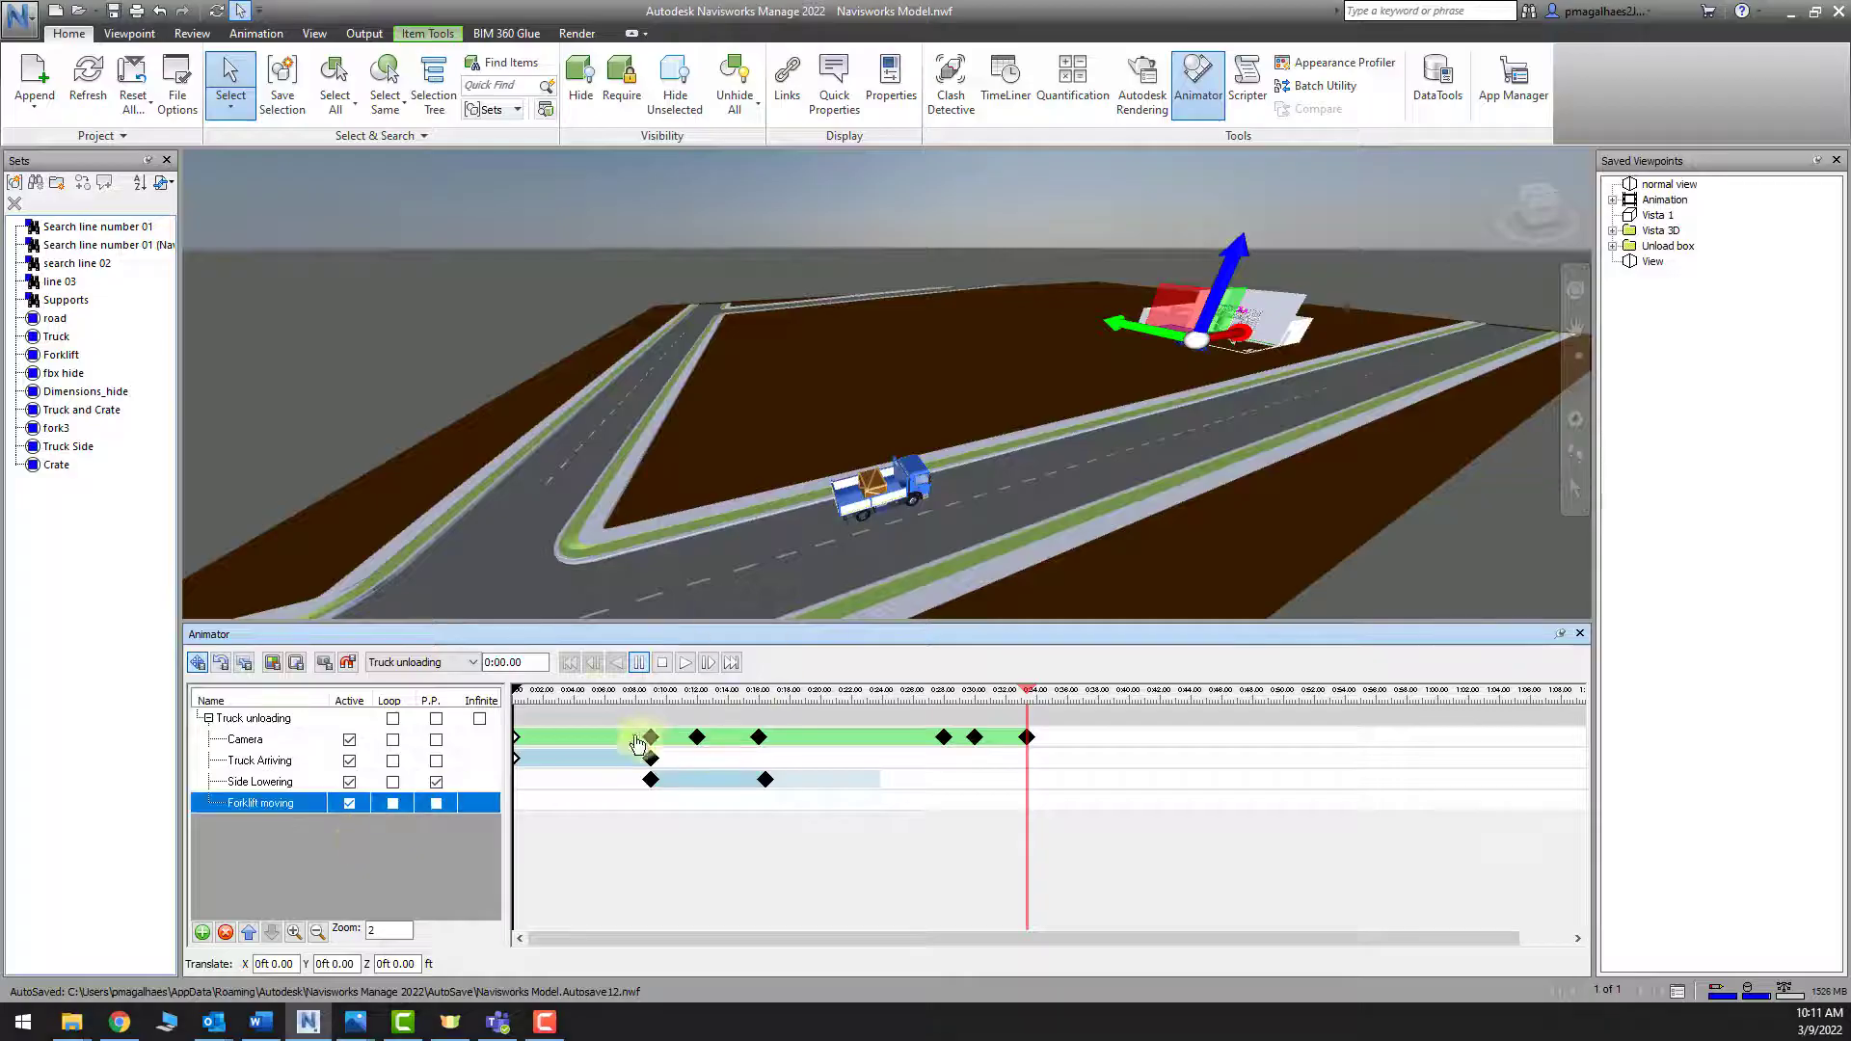
Capture the starting keyframe of the Forklift moving set at 0:17.81 and shift it back to 0:12.94
{"action": "left_click_drag", "start_coordinate": [519, 692], "coordinate": [786, 692]}
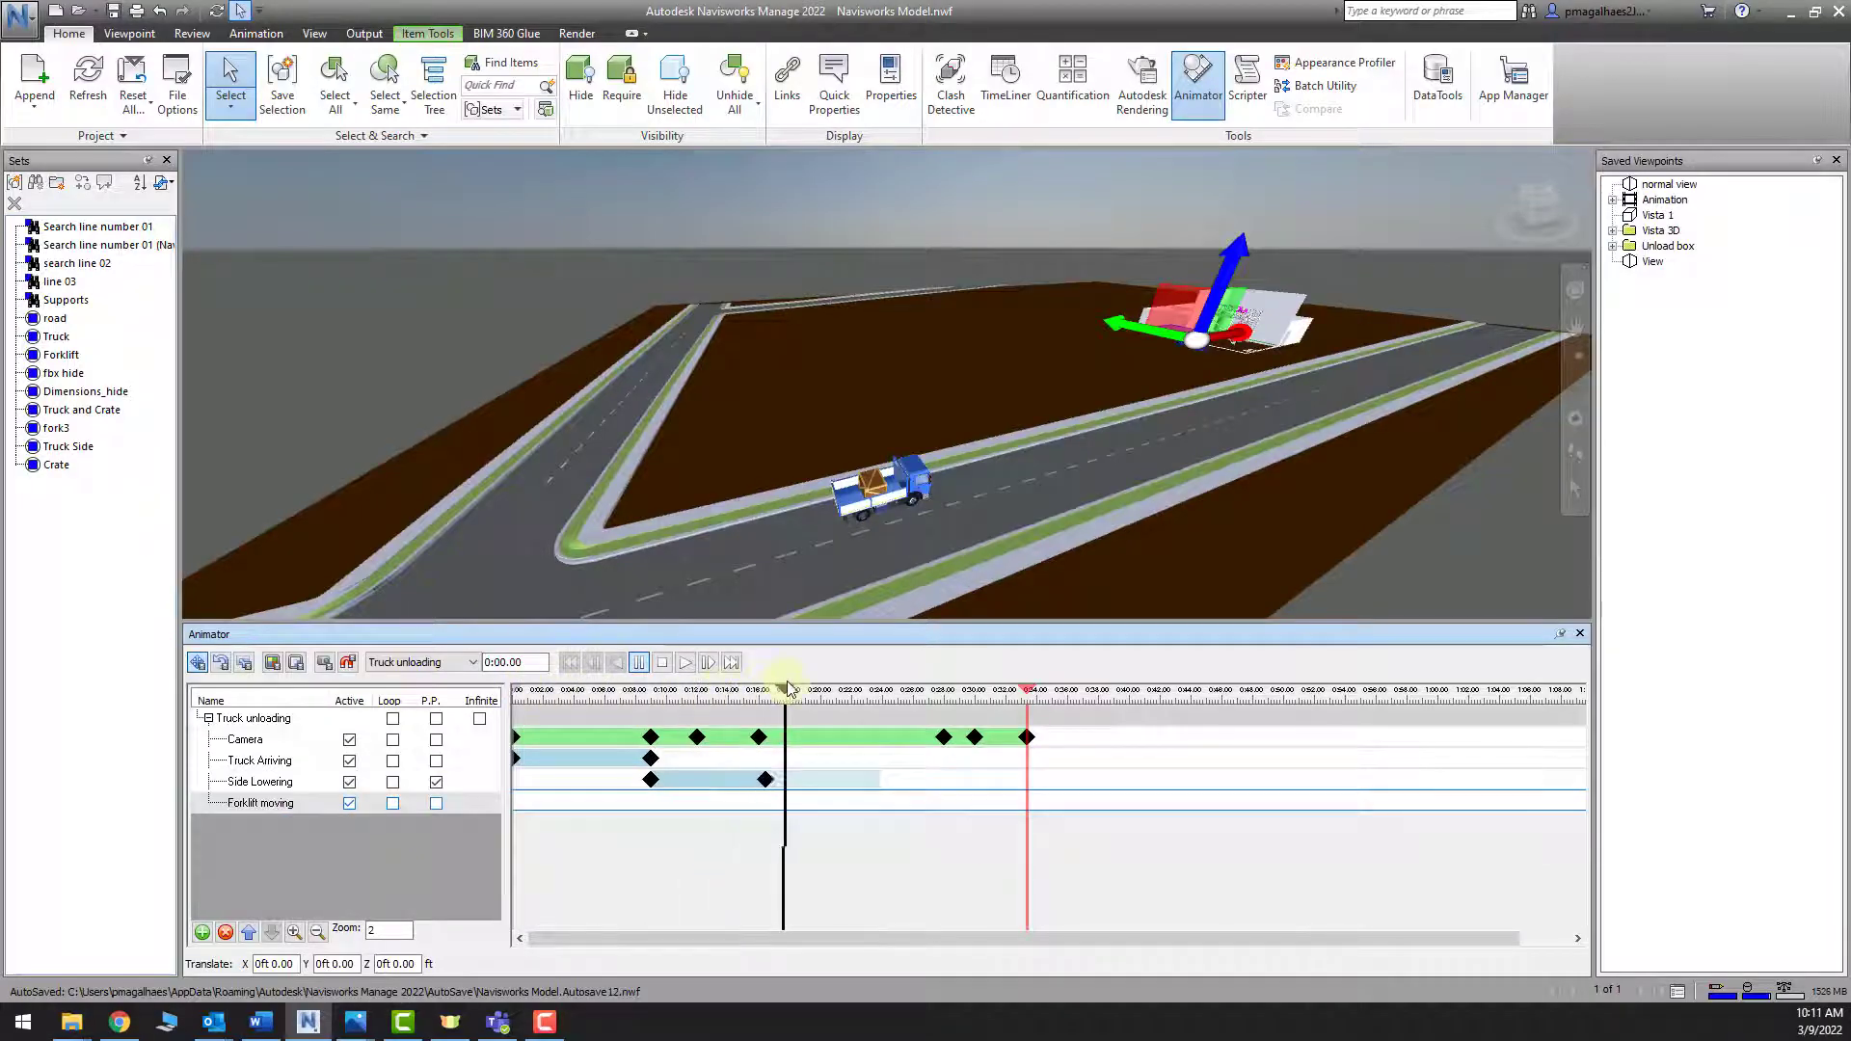
{"action": "left_click_drag", "start_coordinate": [1252, 495], "coordinate": [1199, 469]}
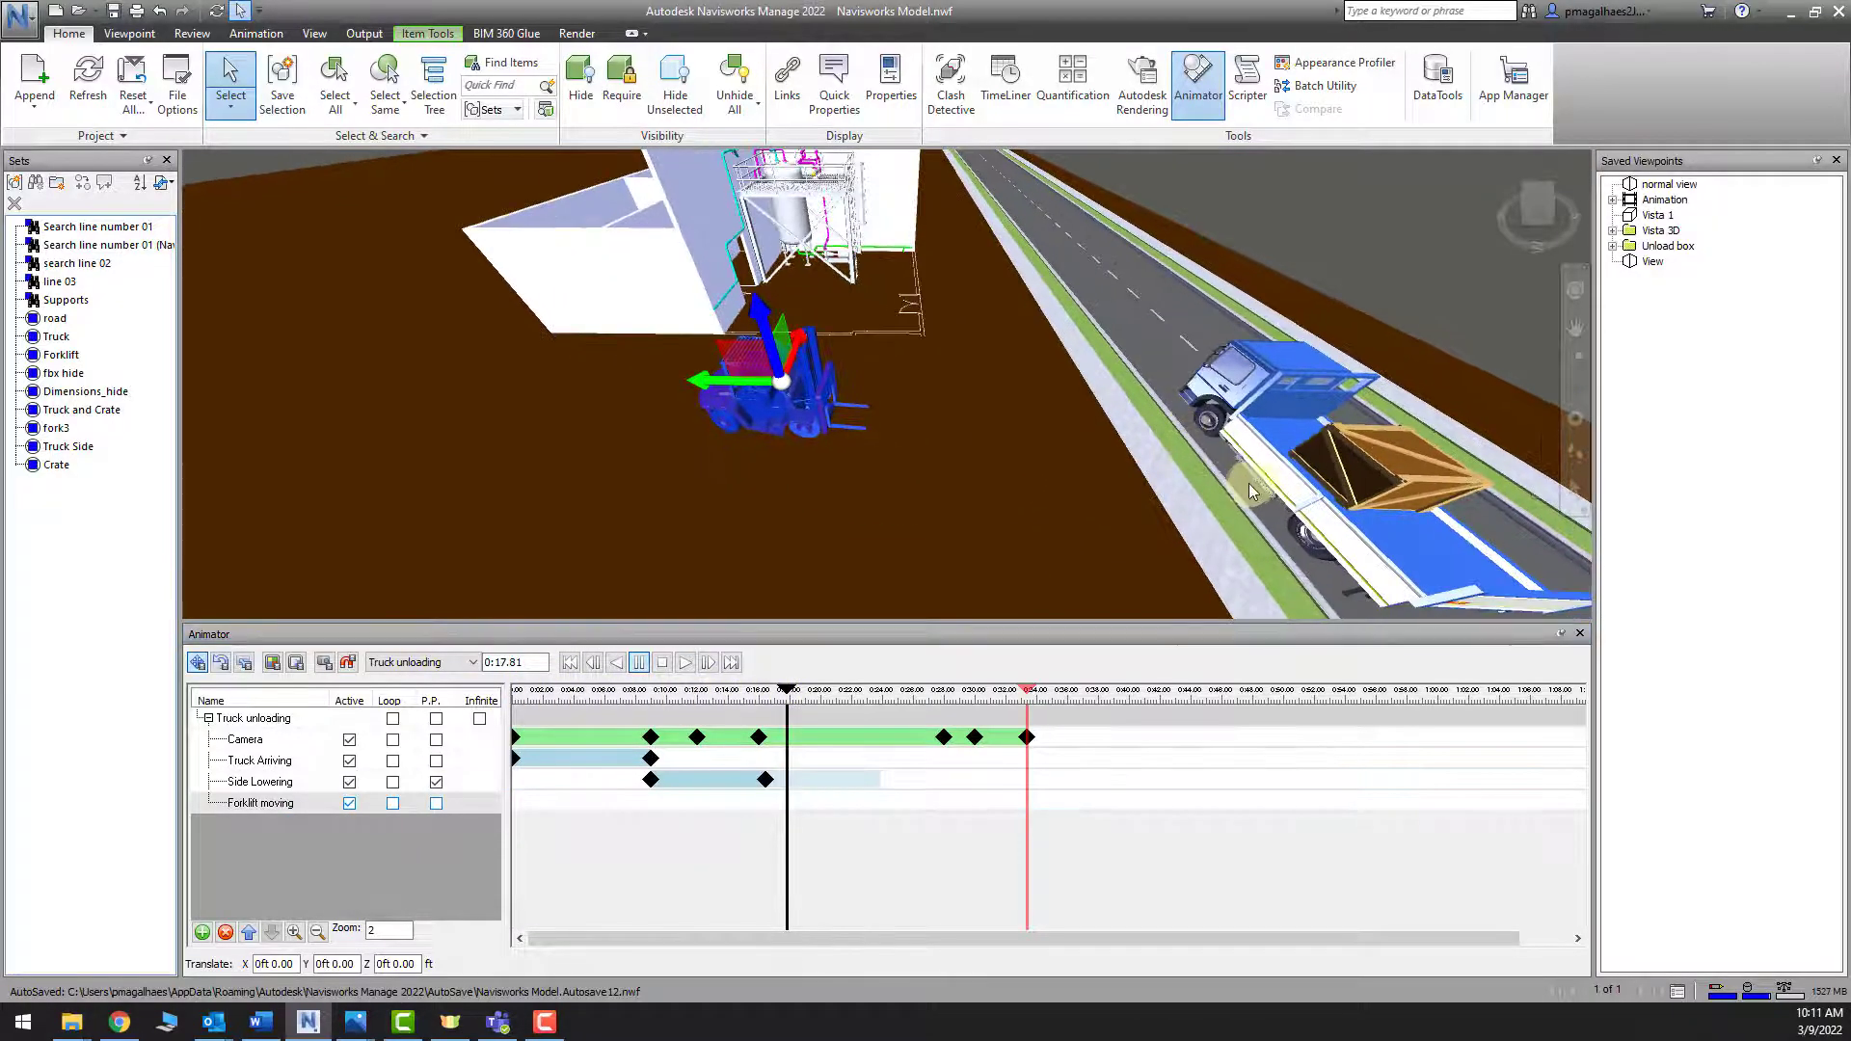
{"action": "left_click", "coordinate": [325, 669]}
{"action": "middle_click_drag", "start_coordinate": [1157, 588], "coordinate": [1111, 551]}
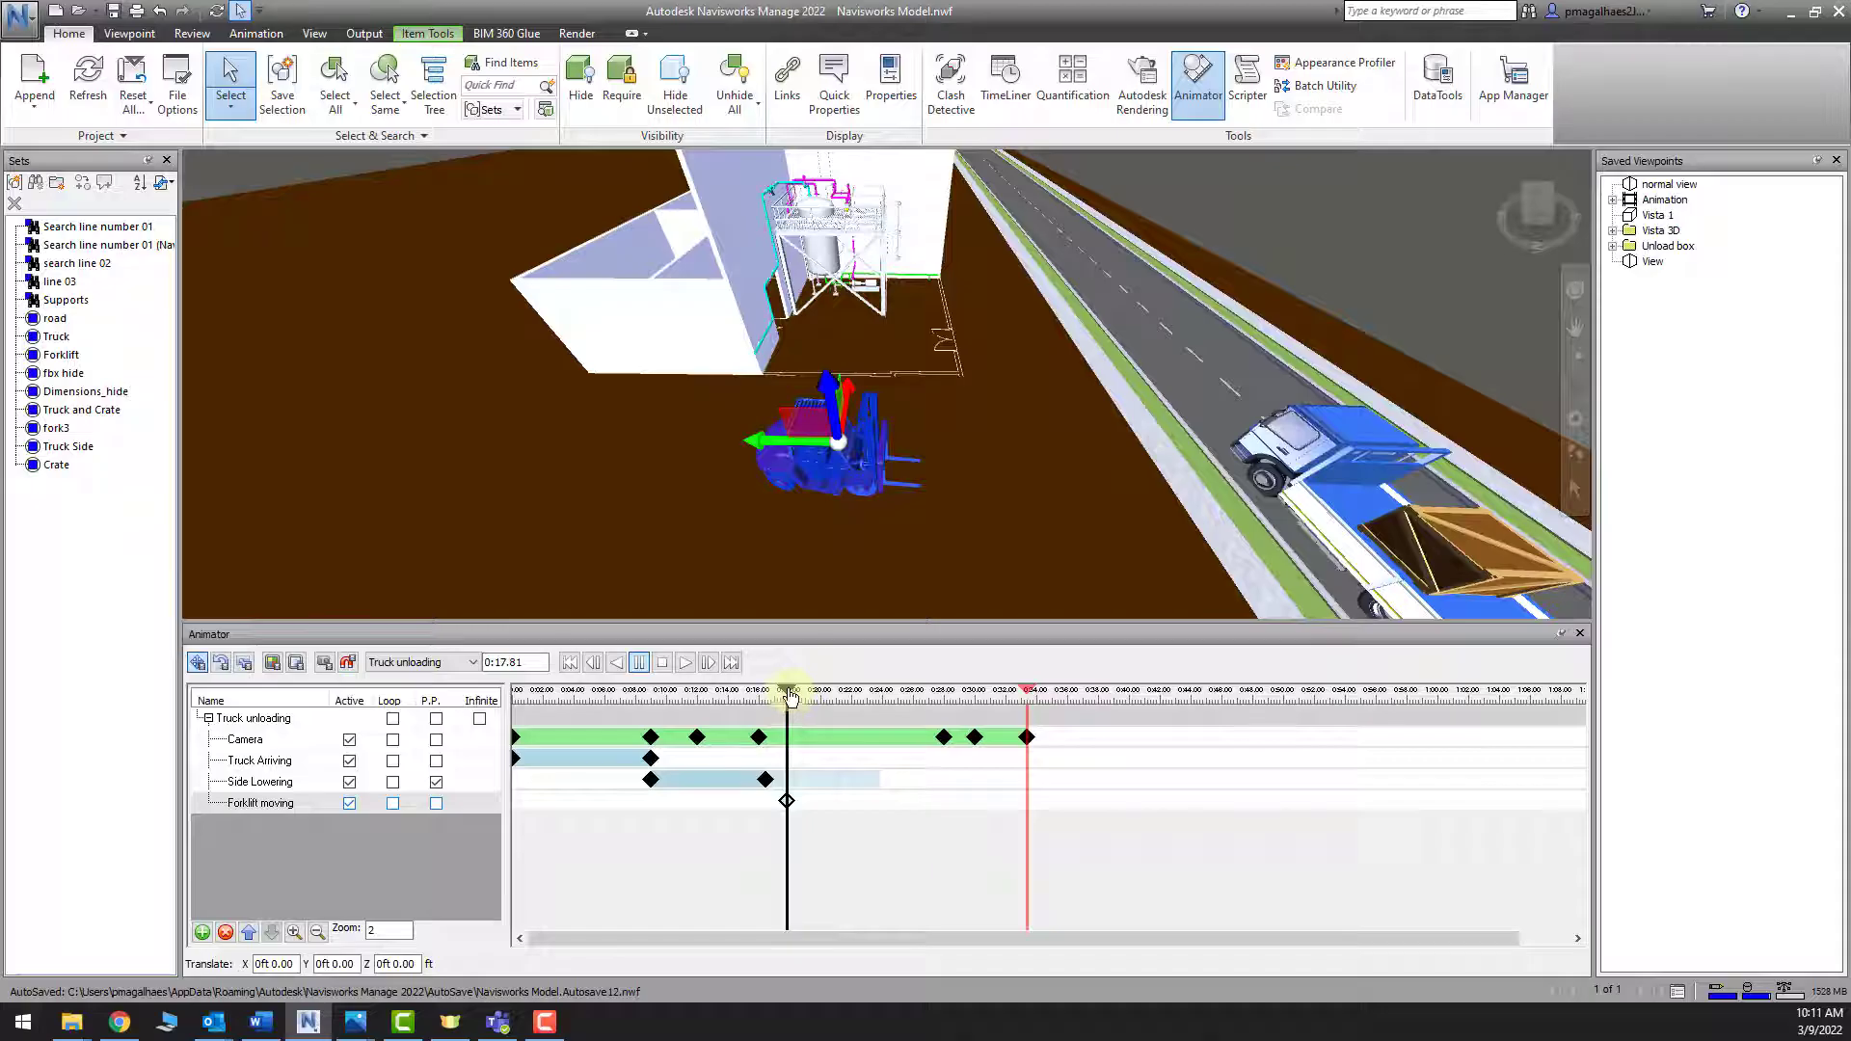
{"action": "left_click_drag", "start_coordinate": [789, 697], "coordinate": [881, 697]}
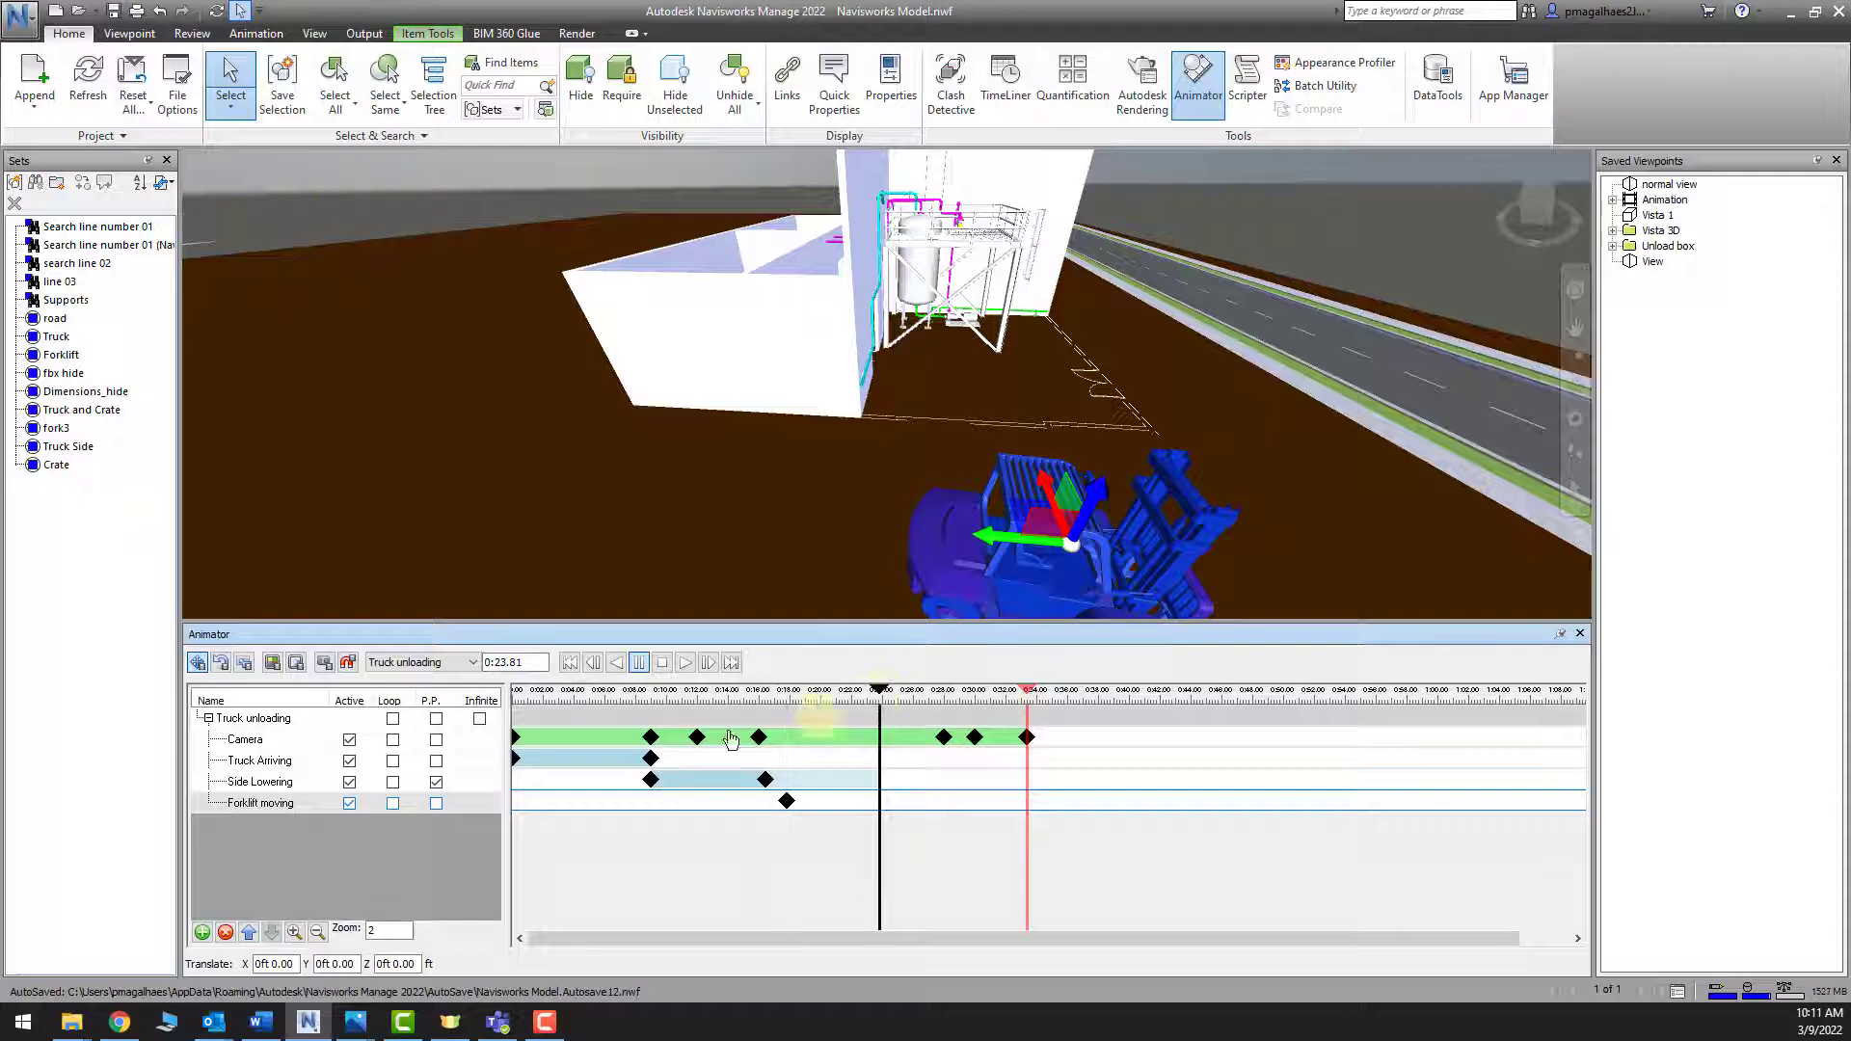
{"action": "left_click", "coordinate": [786, 801]}
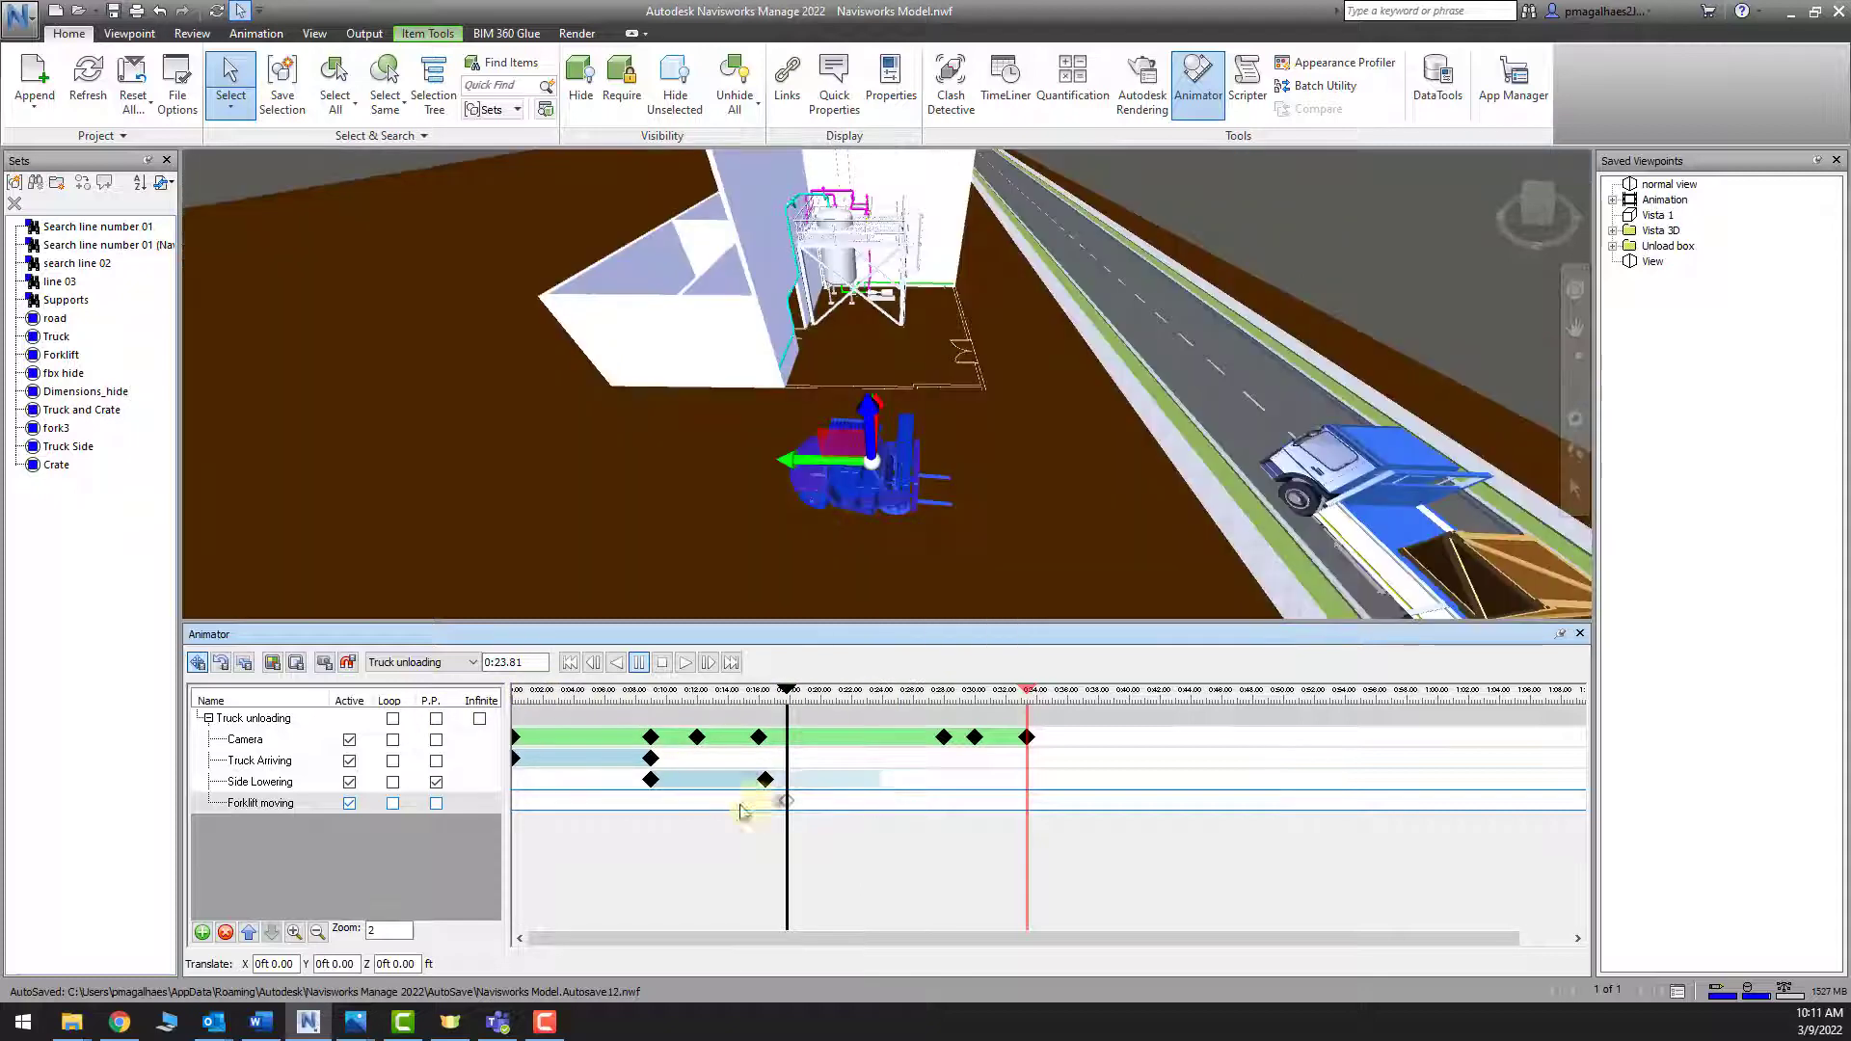
{"action": "left_click_drag", "start_coordinate": [711, 808], "coordinate": [712, 803]}
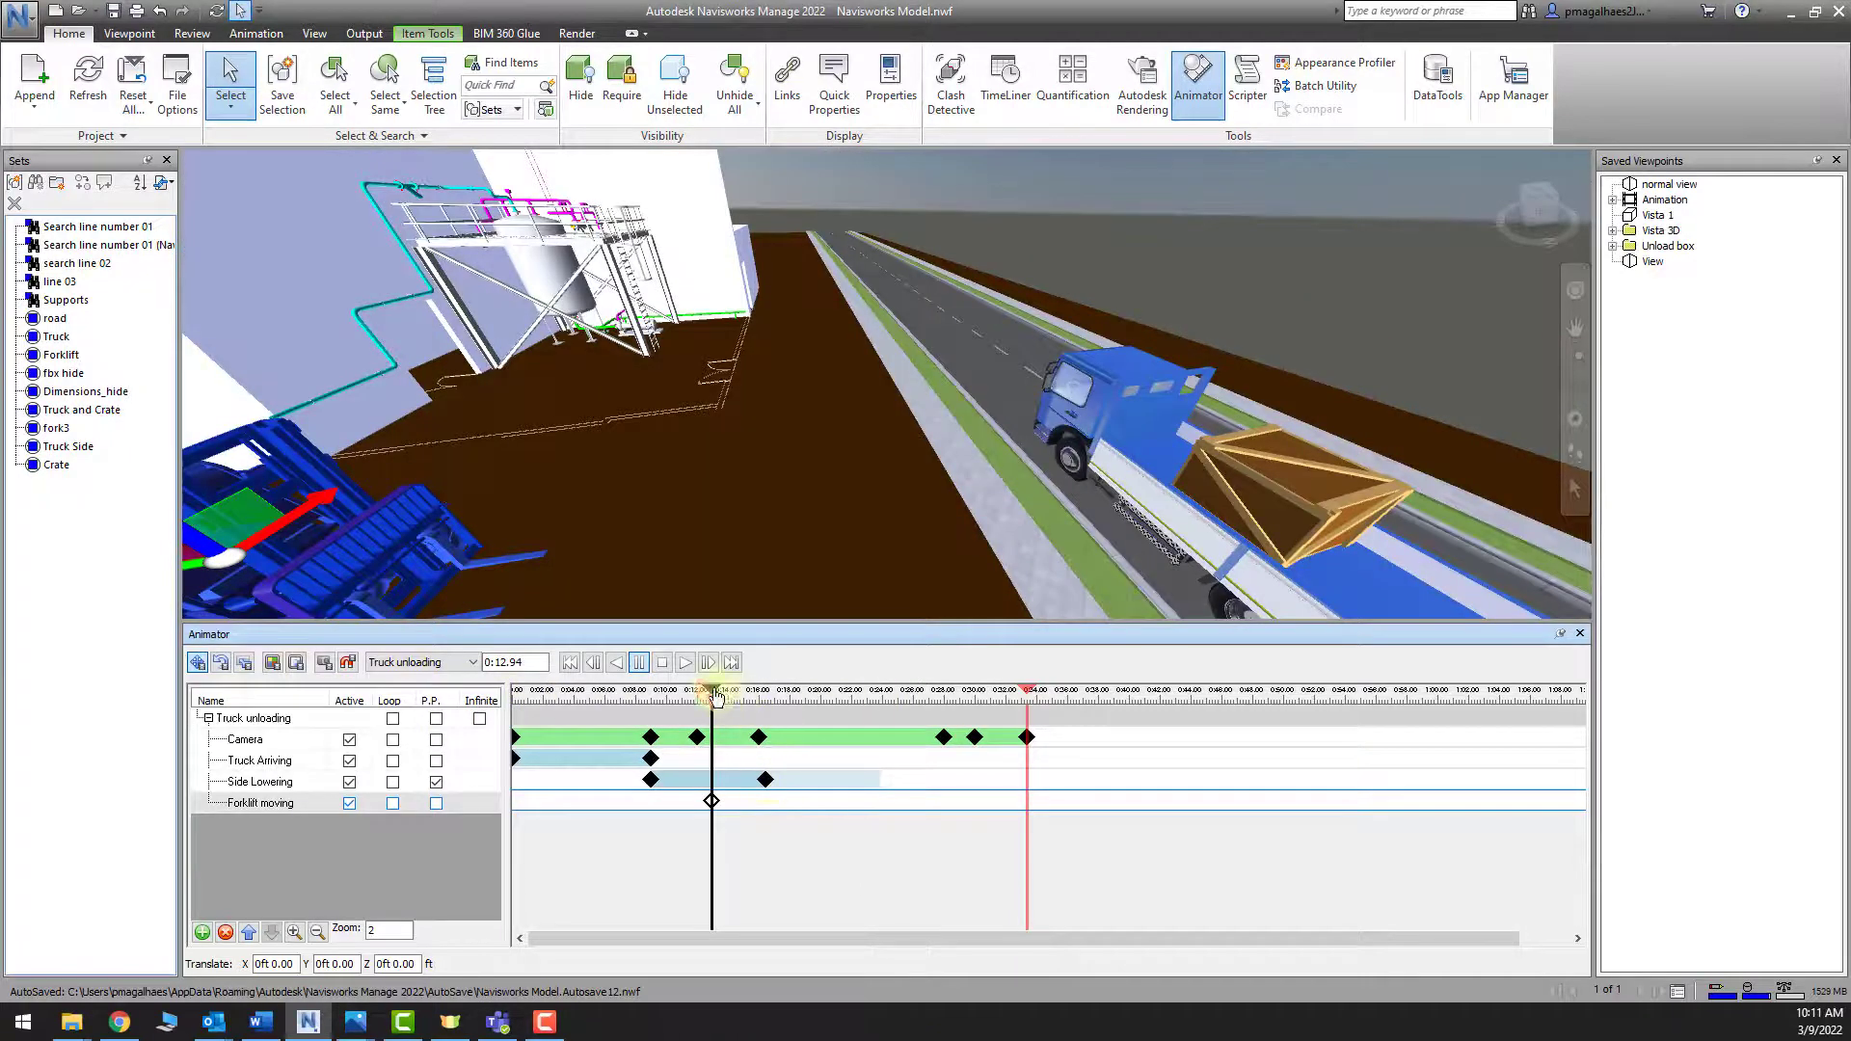
At 0:17.94, translate the Forklift moving set towards the truck to about -22 ft 10 in in Y and capture its keyframe
{"action": "left_click_drag", "start_coordinate": [715, 696], "coordinate": [792, 697]}
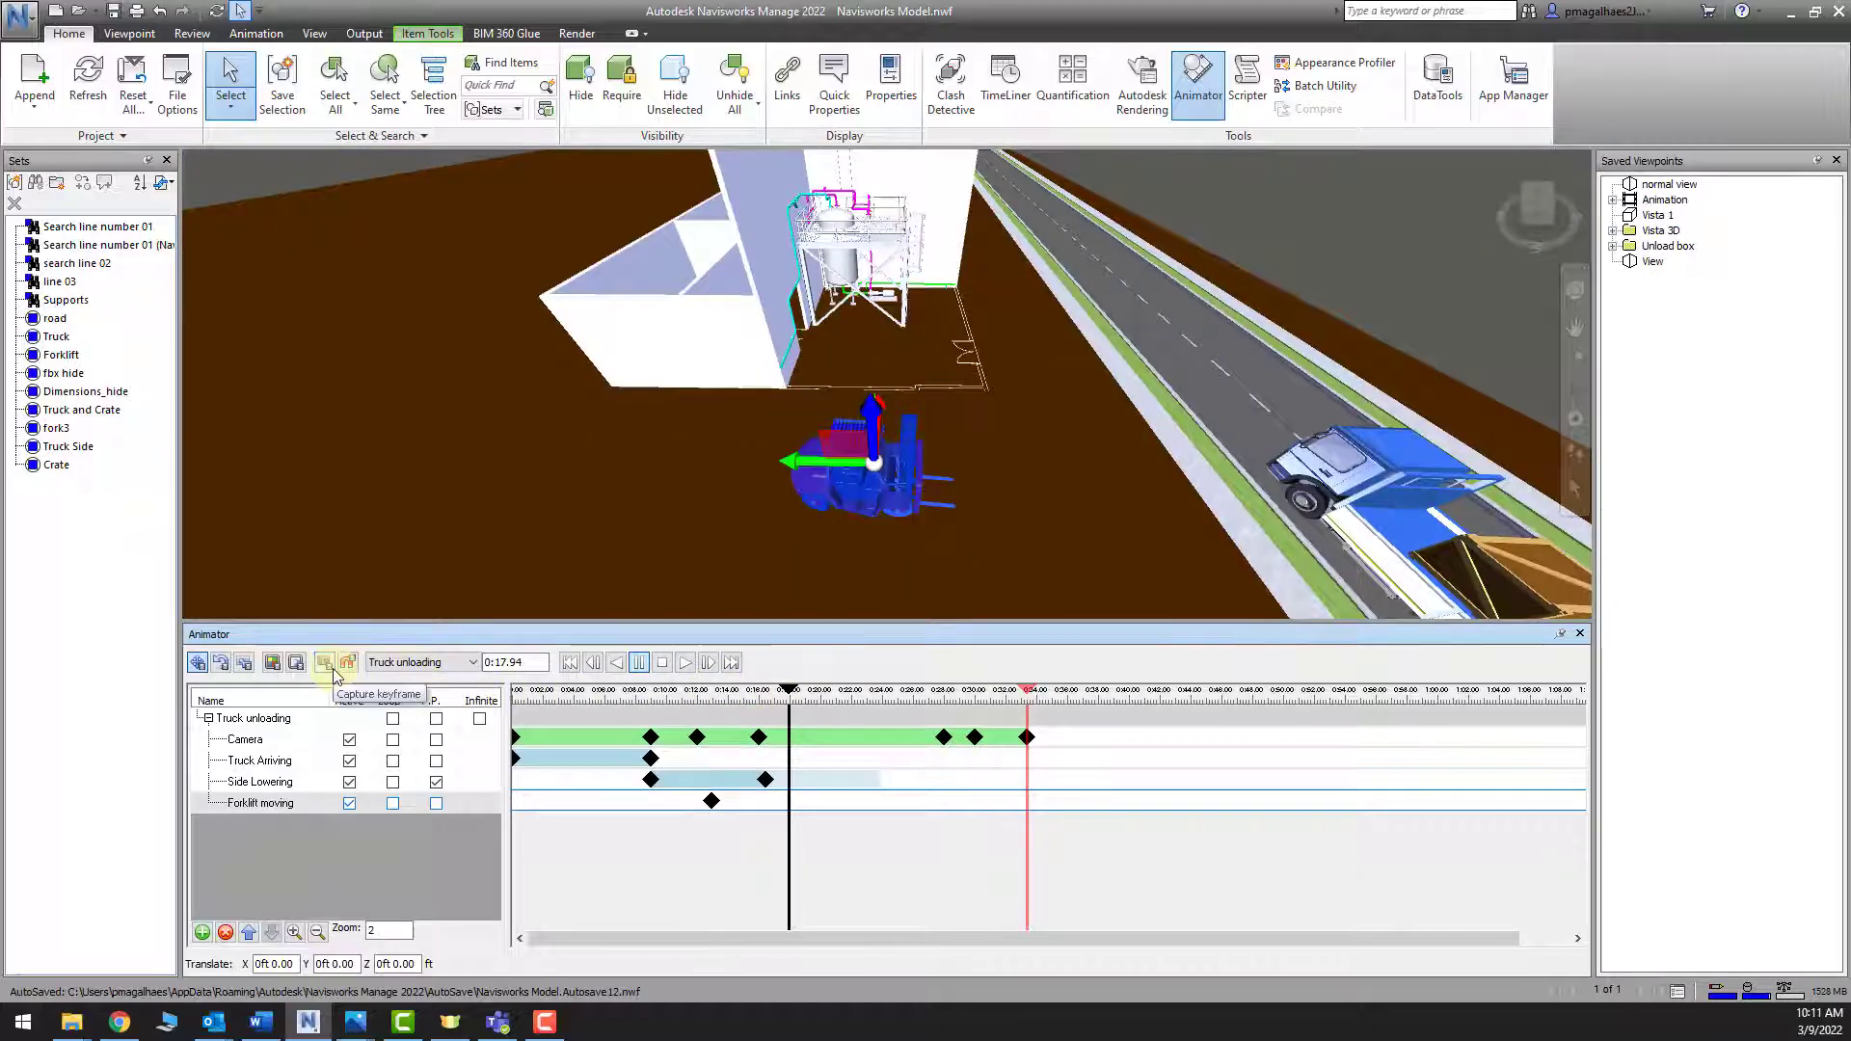
{"action": "left_click_drag", "start_coordinate": [831, 465], "coordinate": [1166, 448]}
{"action": "middle_click_drag", "start_coordinate": [1340, 579], "coordinate": [1174, 518]}
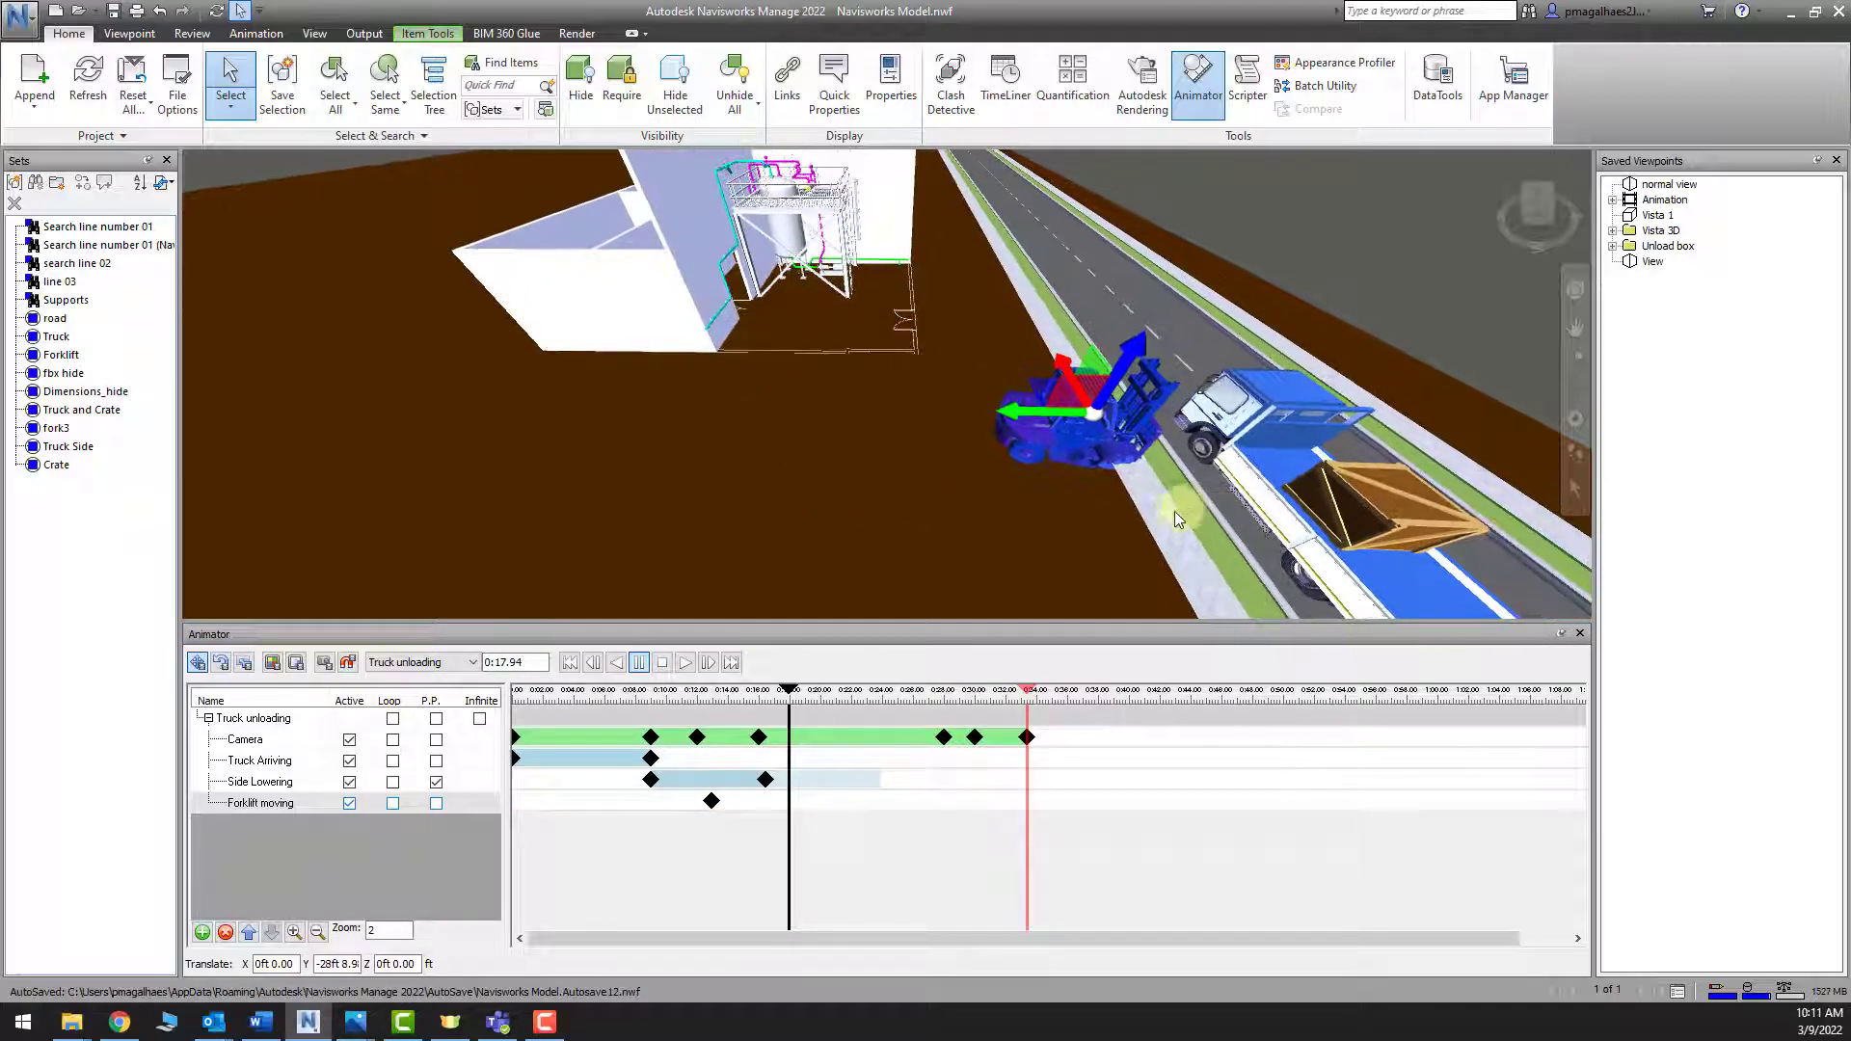
{"action": "scroll", "coordinate": [1212, 590], "scroll_direction": "up", "scroll_amount": 3}
{"action": "middle_click_drag", "start_coordinate": [1212, 590], "coordinate": [1061, 385], "text": "shift"}
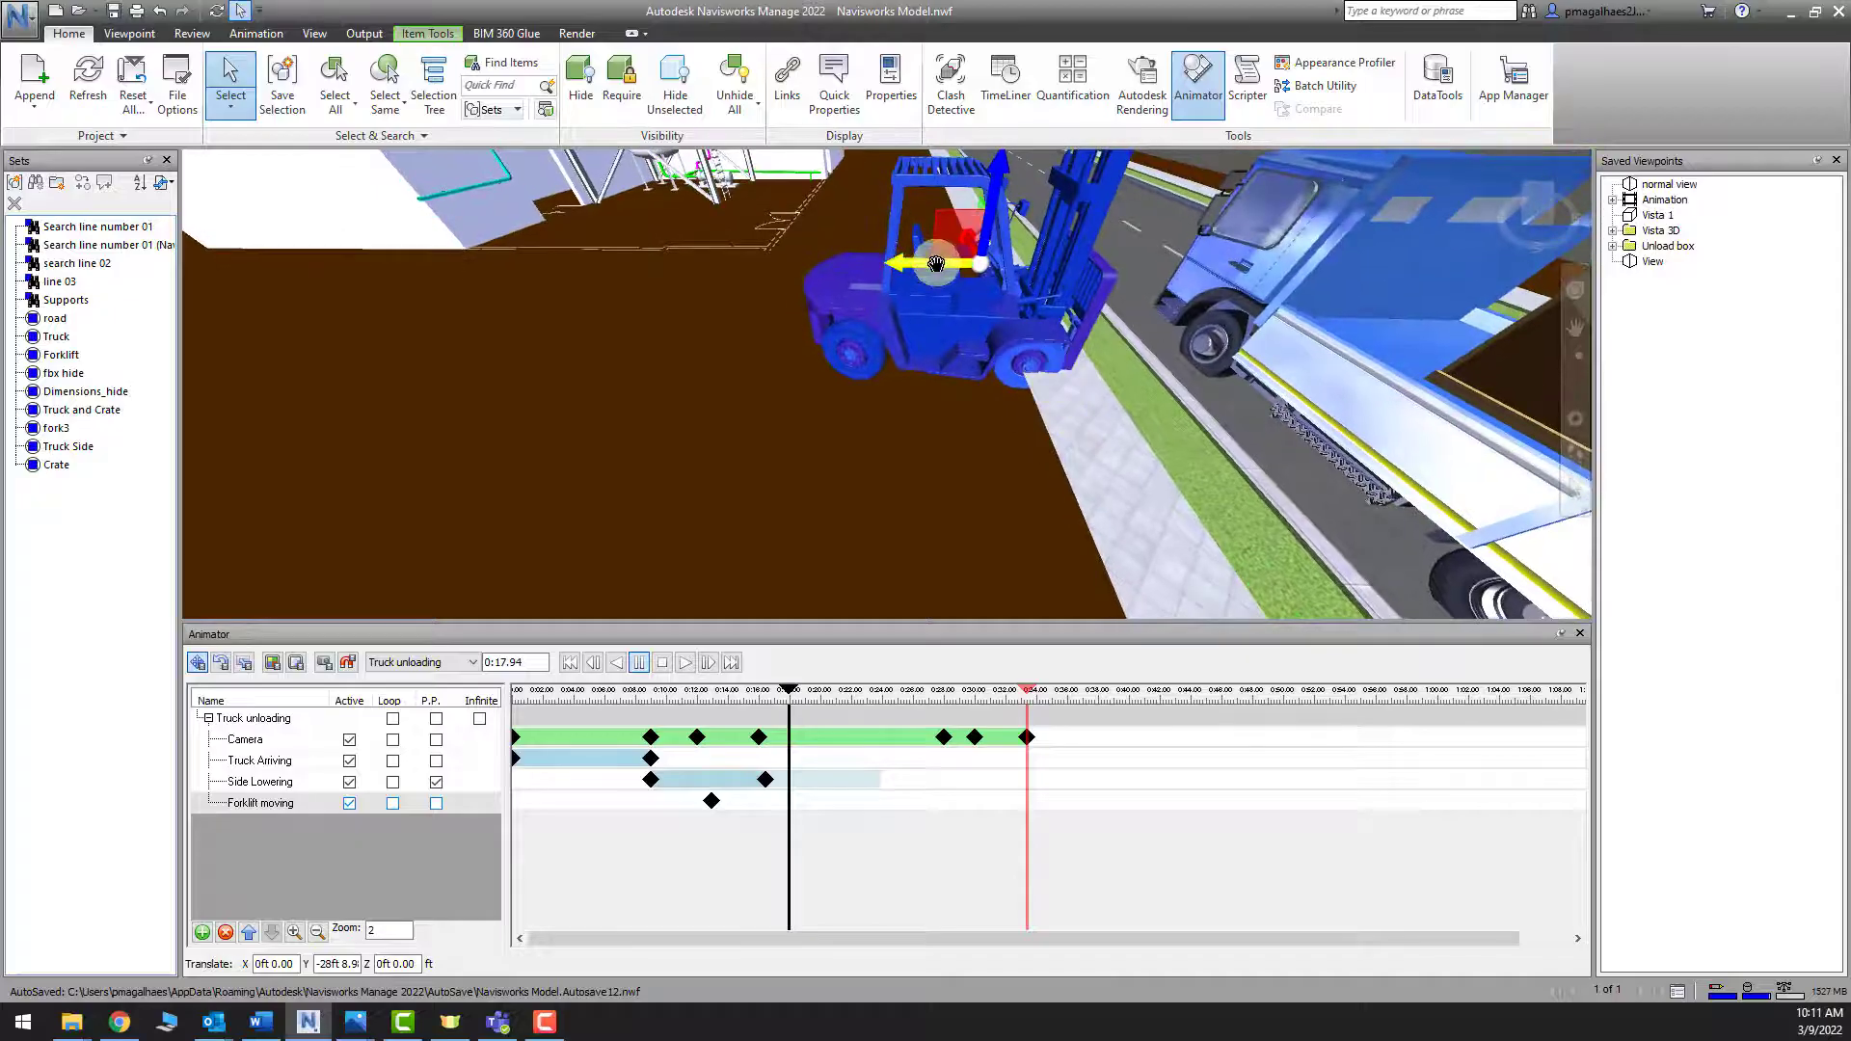
{"action": "left_click_drag", "start_coordinate": [936, 263], "coordinate": [802, 279]}
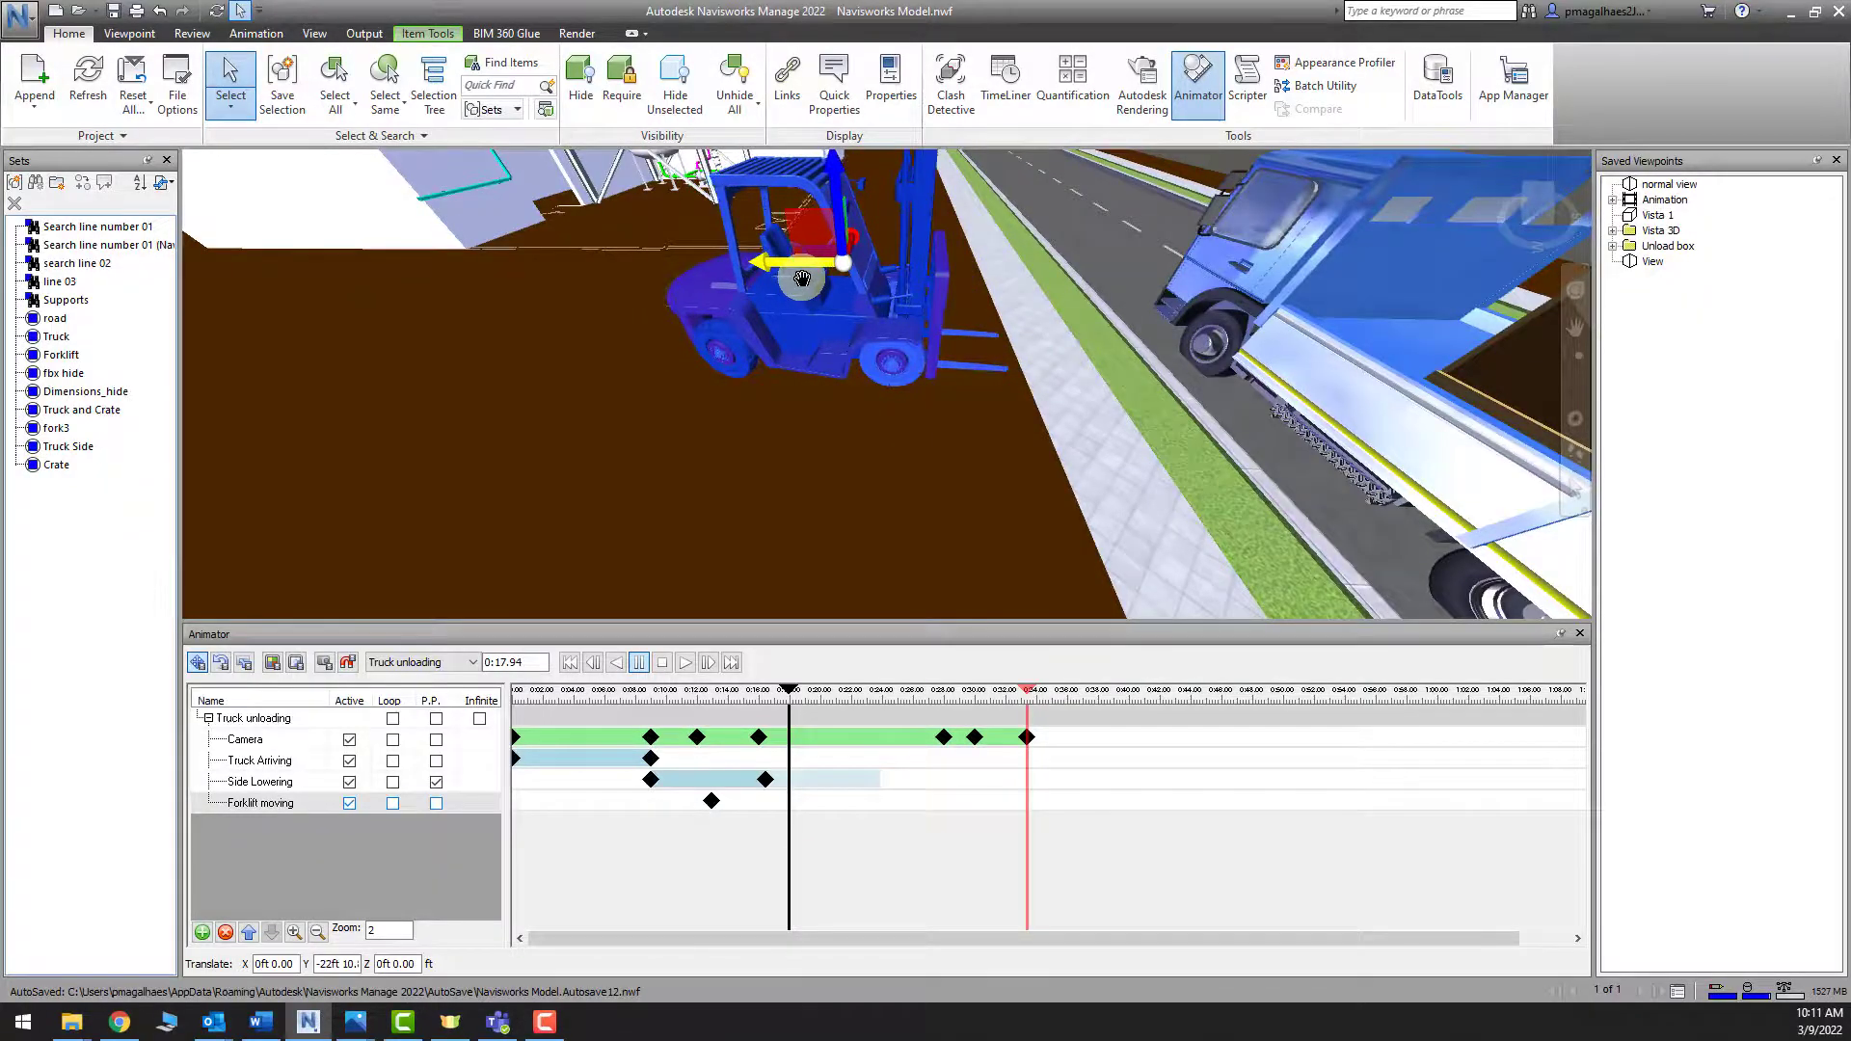
{"action": "left_click", "coordinate": [347, 663]}
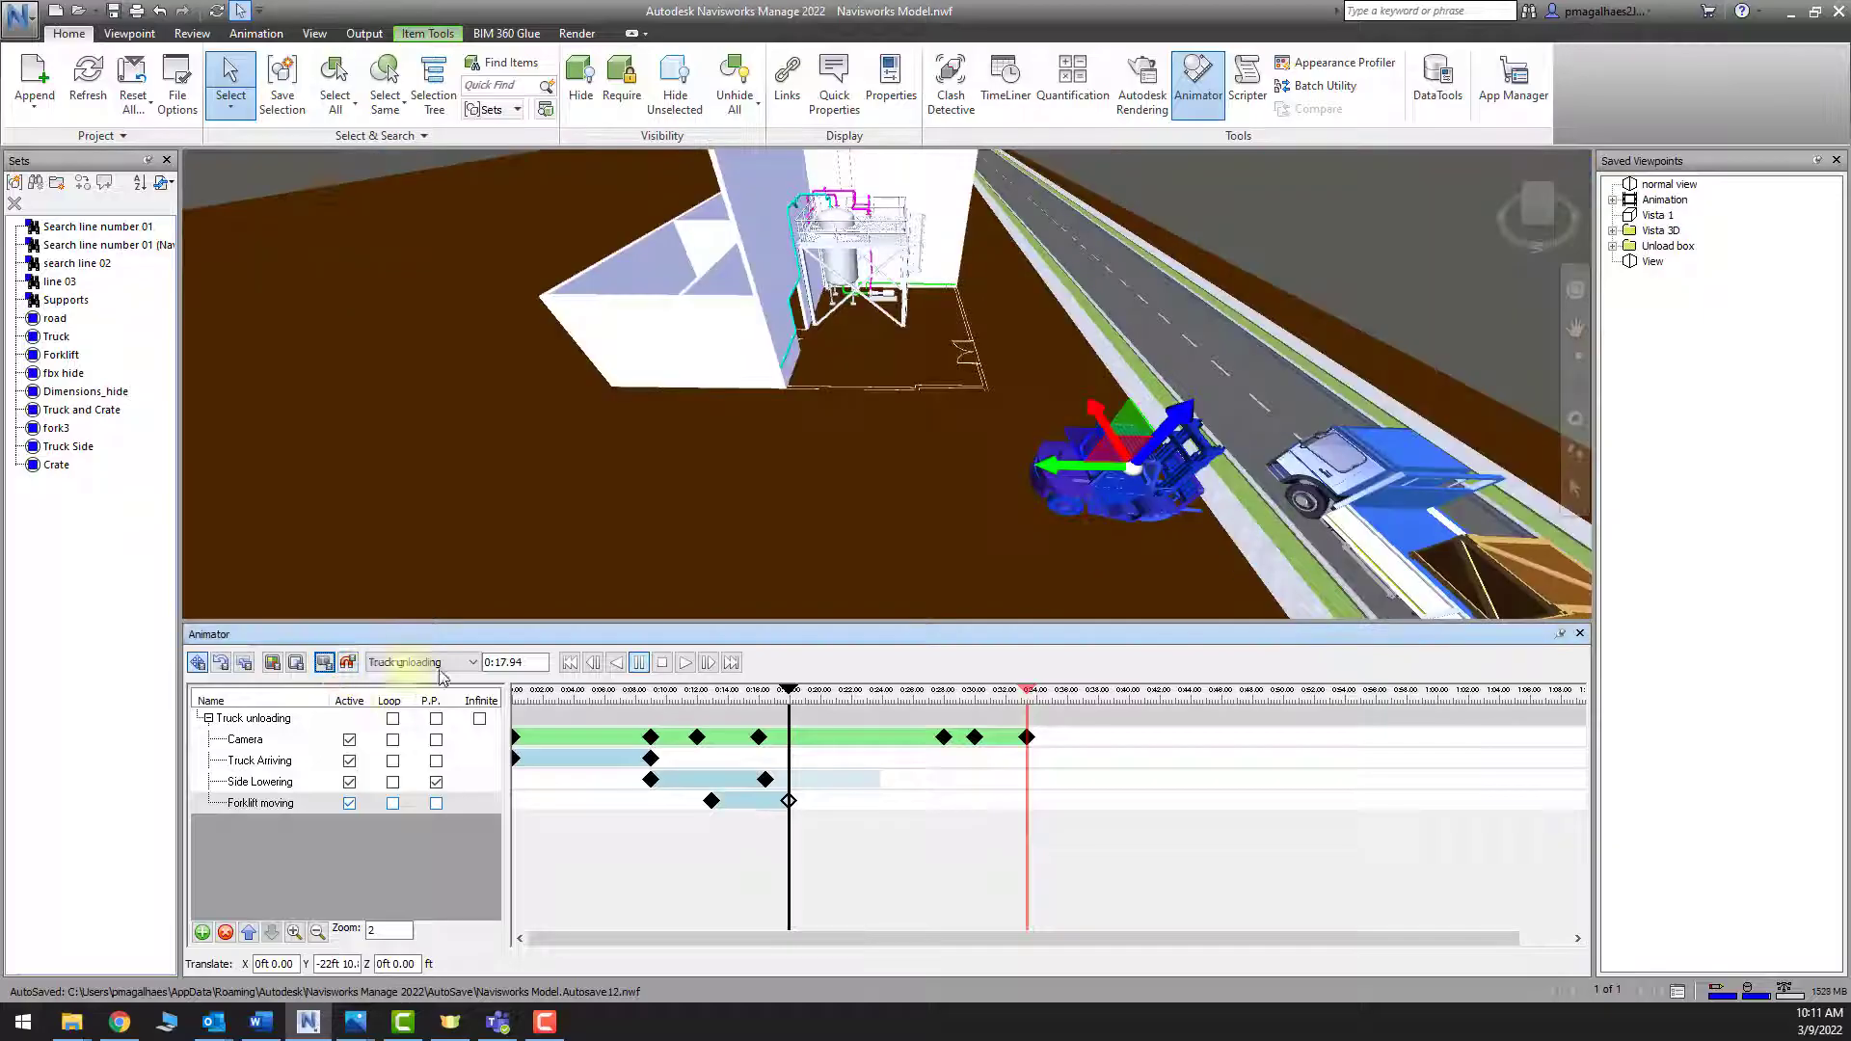
Add an animation set named Fork moving to the Truck unloading scene from the selected fork3 set
{"action": "middle_click_drag", "start_coordinate": [1246, 485], "coordinate": [1128, 434], "text": "shift"}
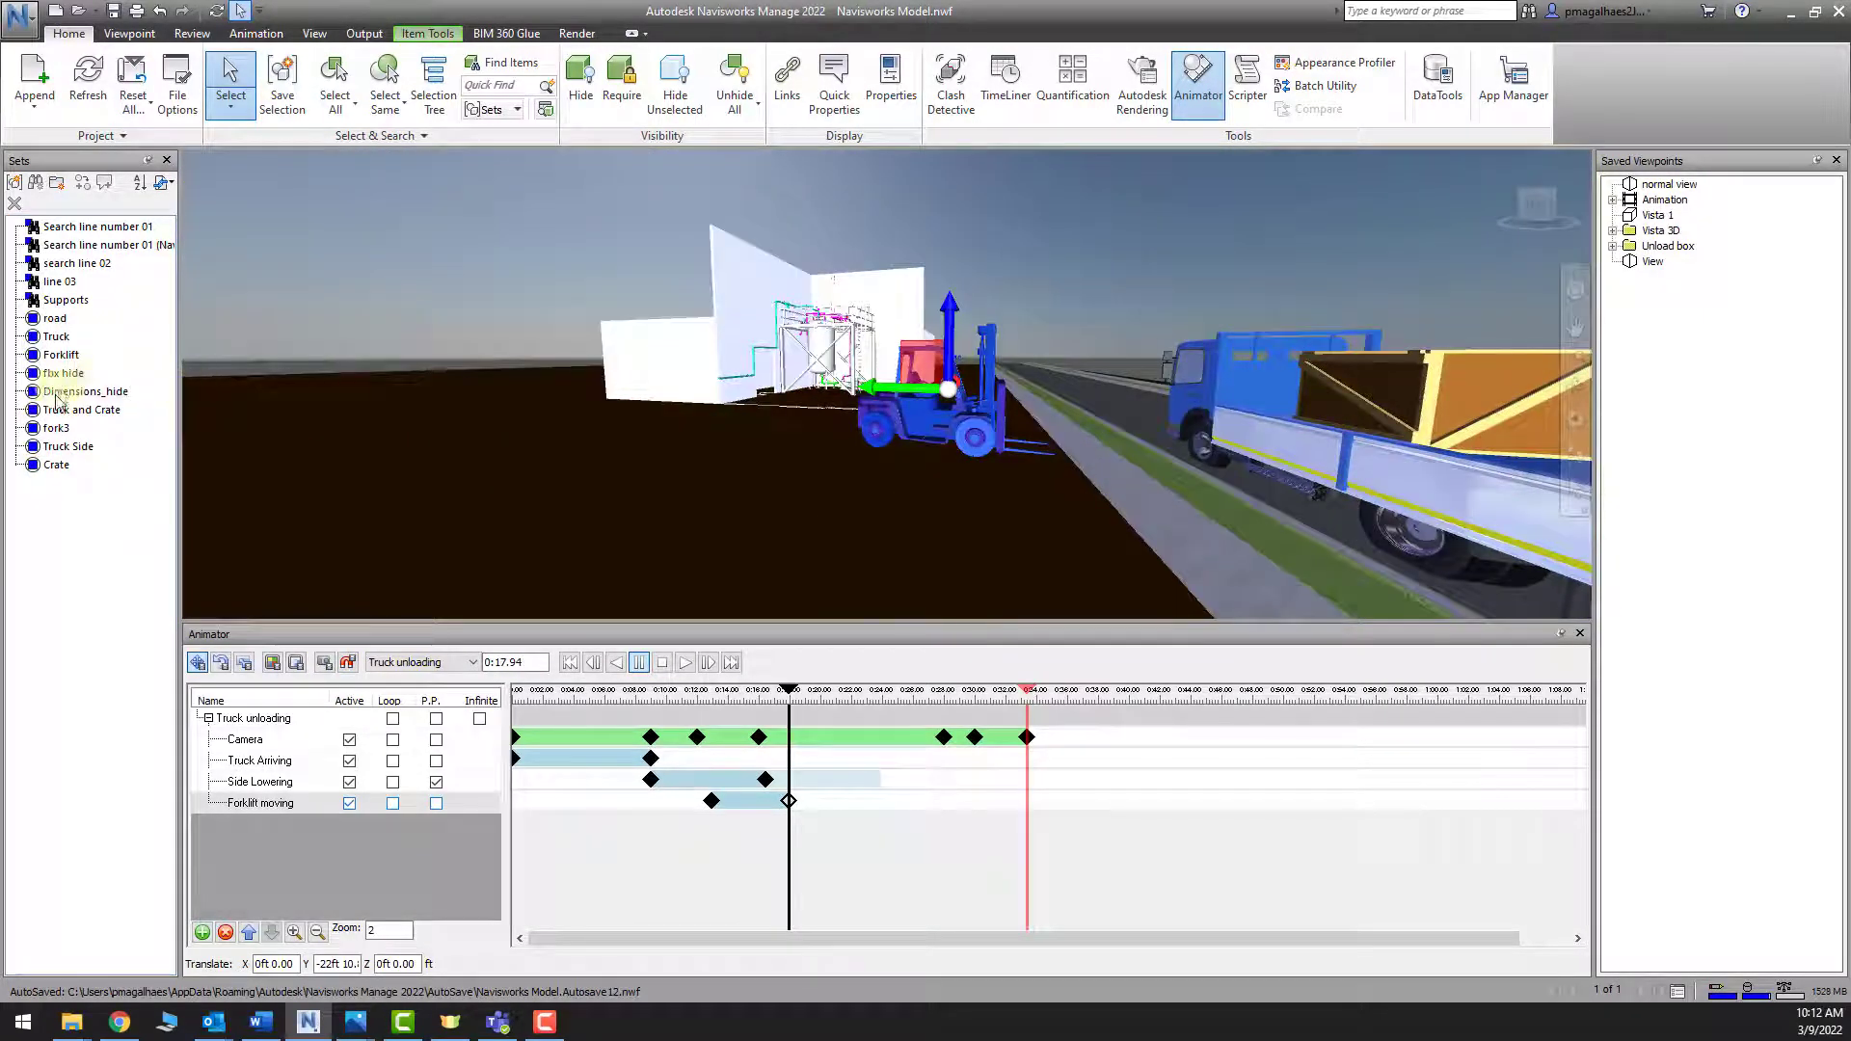
{"action": "left_click", "coordinate": [60, 430]}
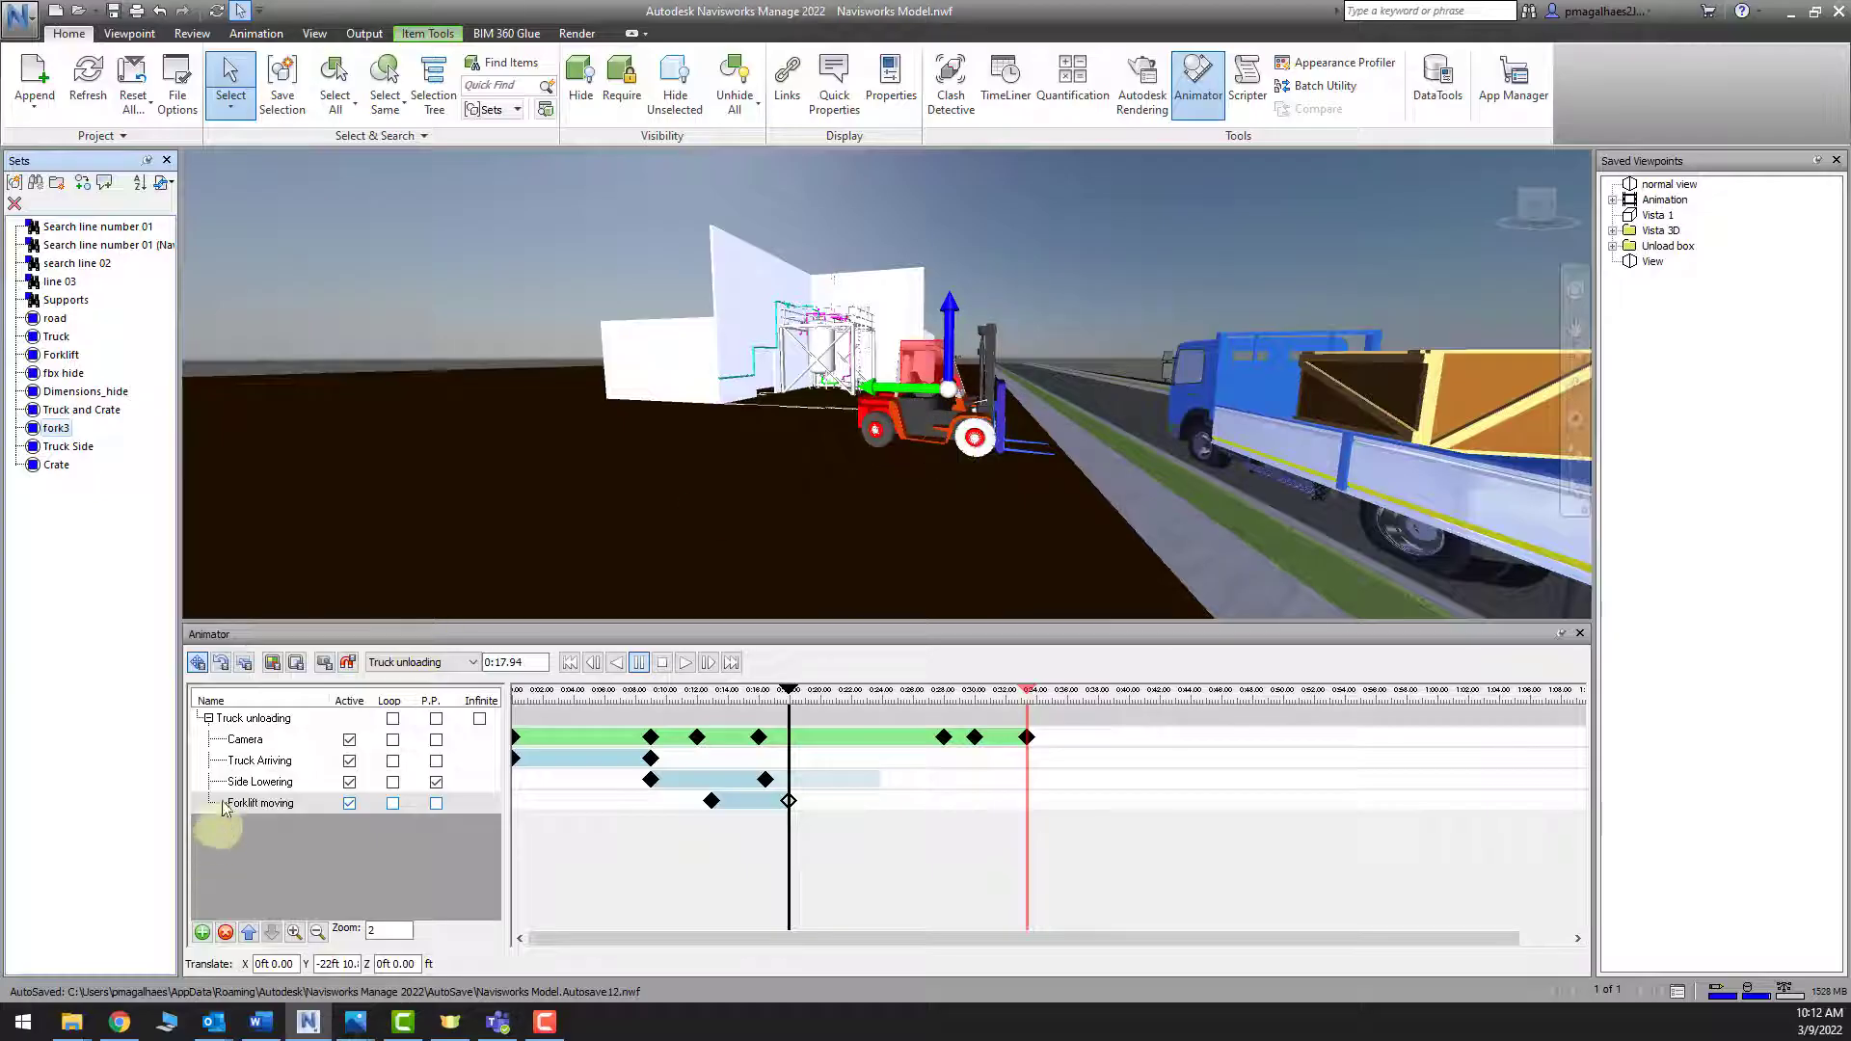
{"action": "right_click", "coordinate": [262, 728]}
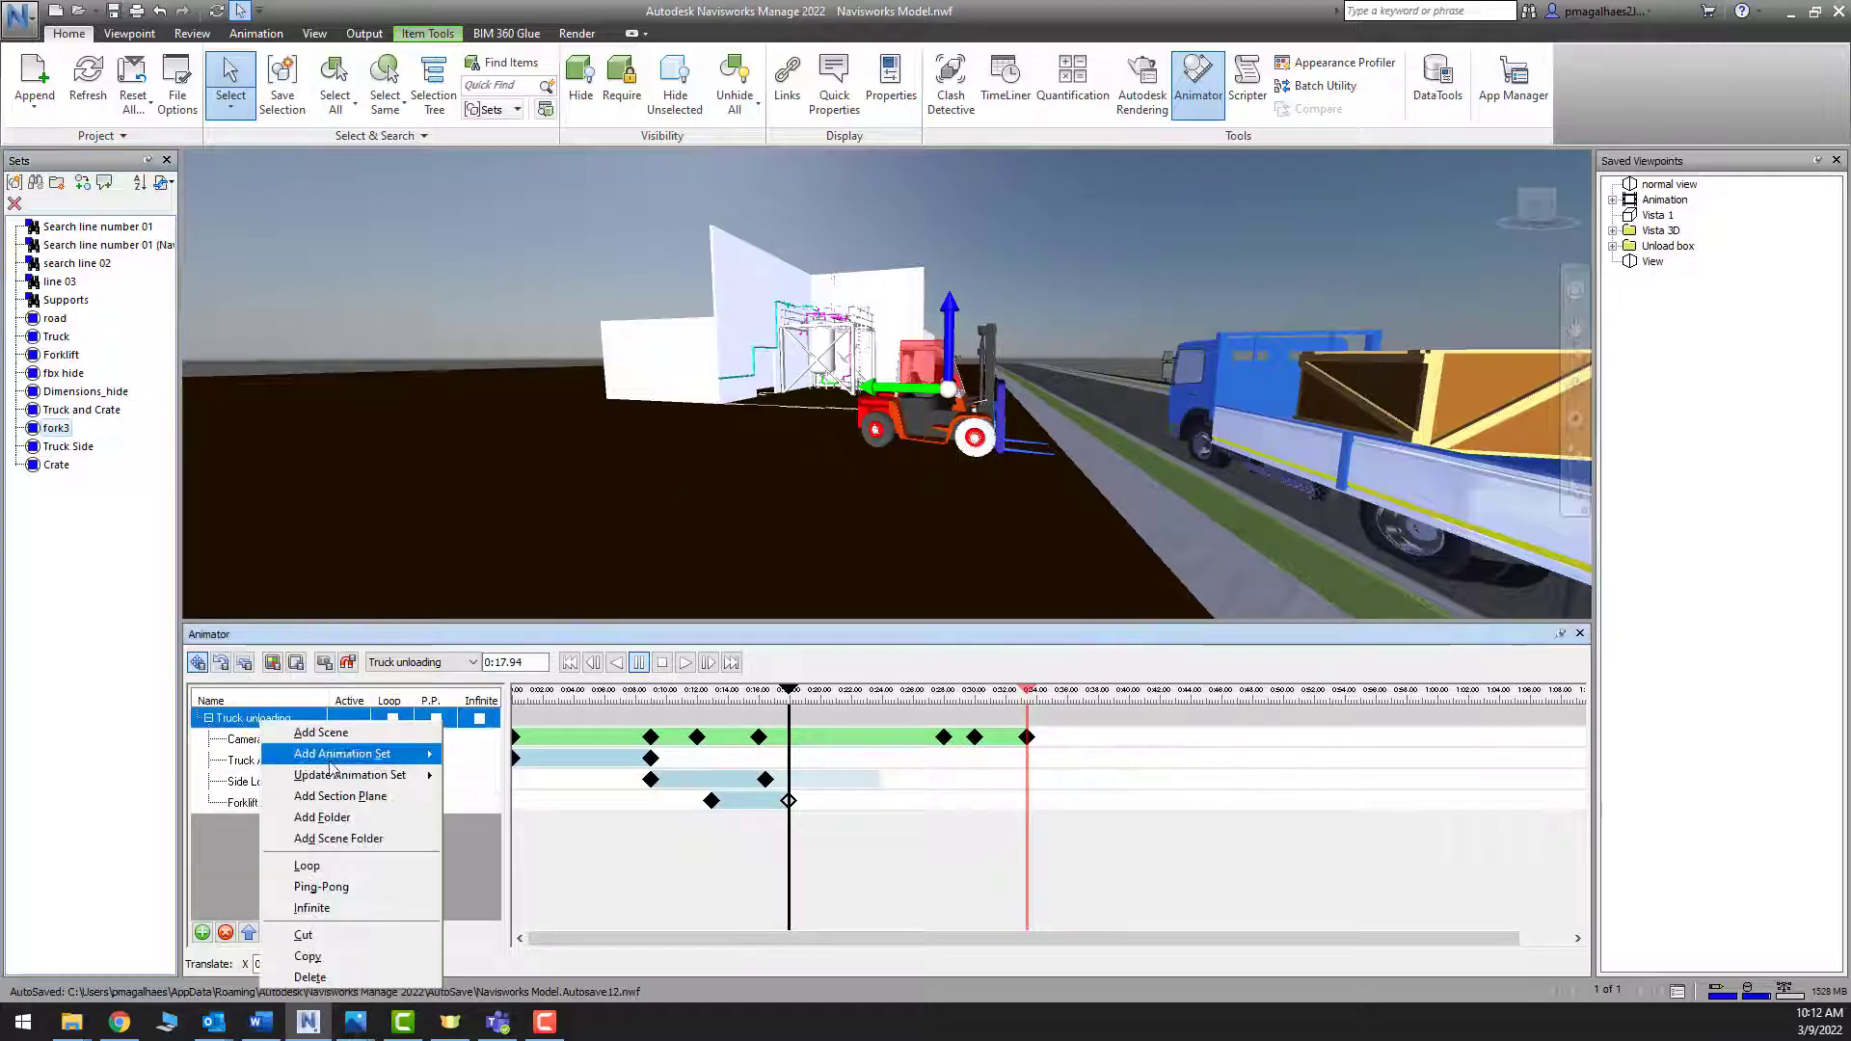
{"action": "mouse_move", "coordinate": [386, 753]}
{"action": "left_click", "coordinate": [557, 757]}
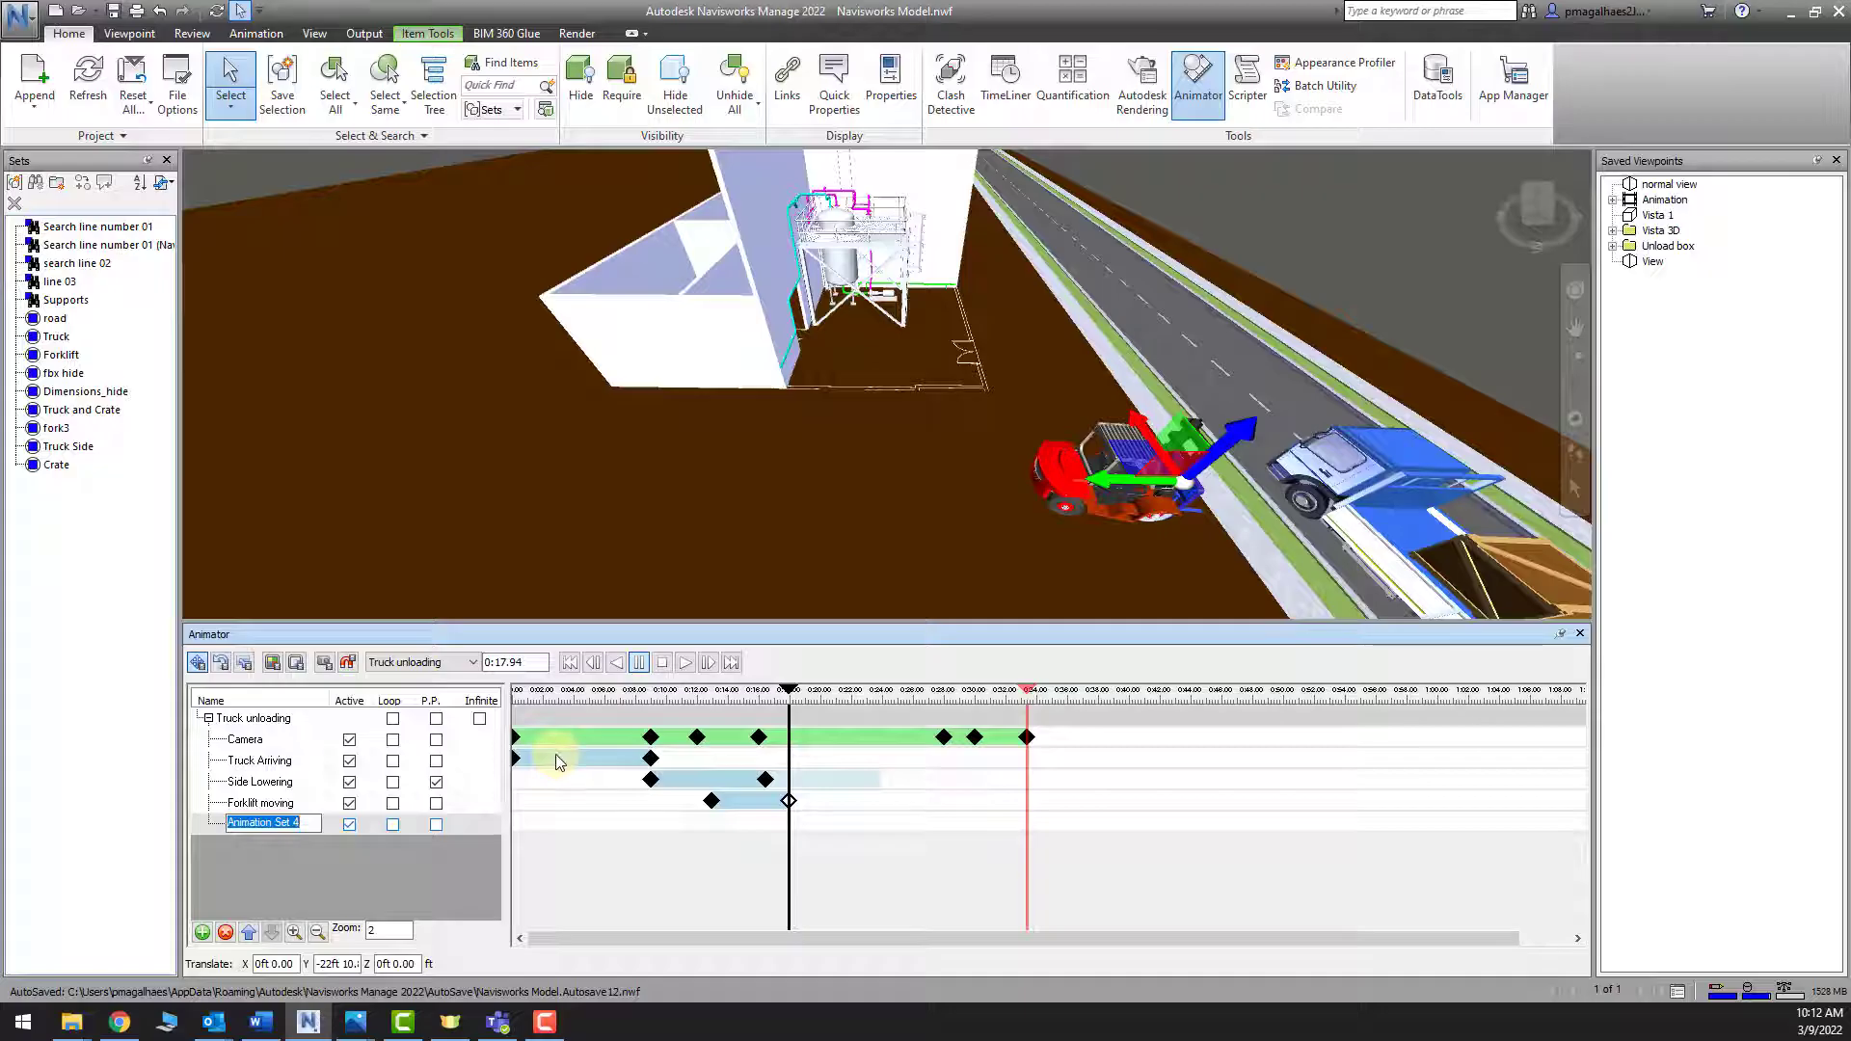
{"action": "type", "text": "Fork moving"}
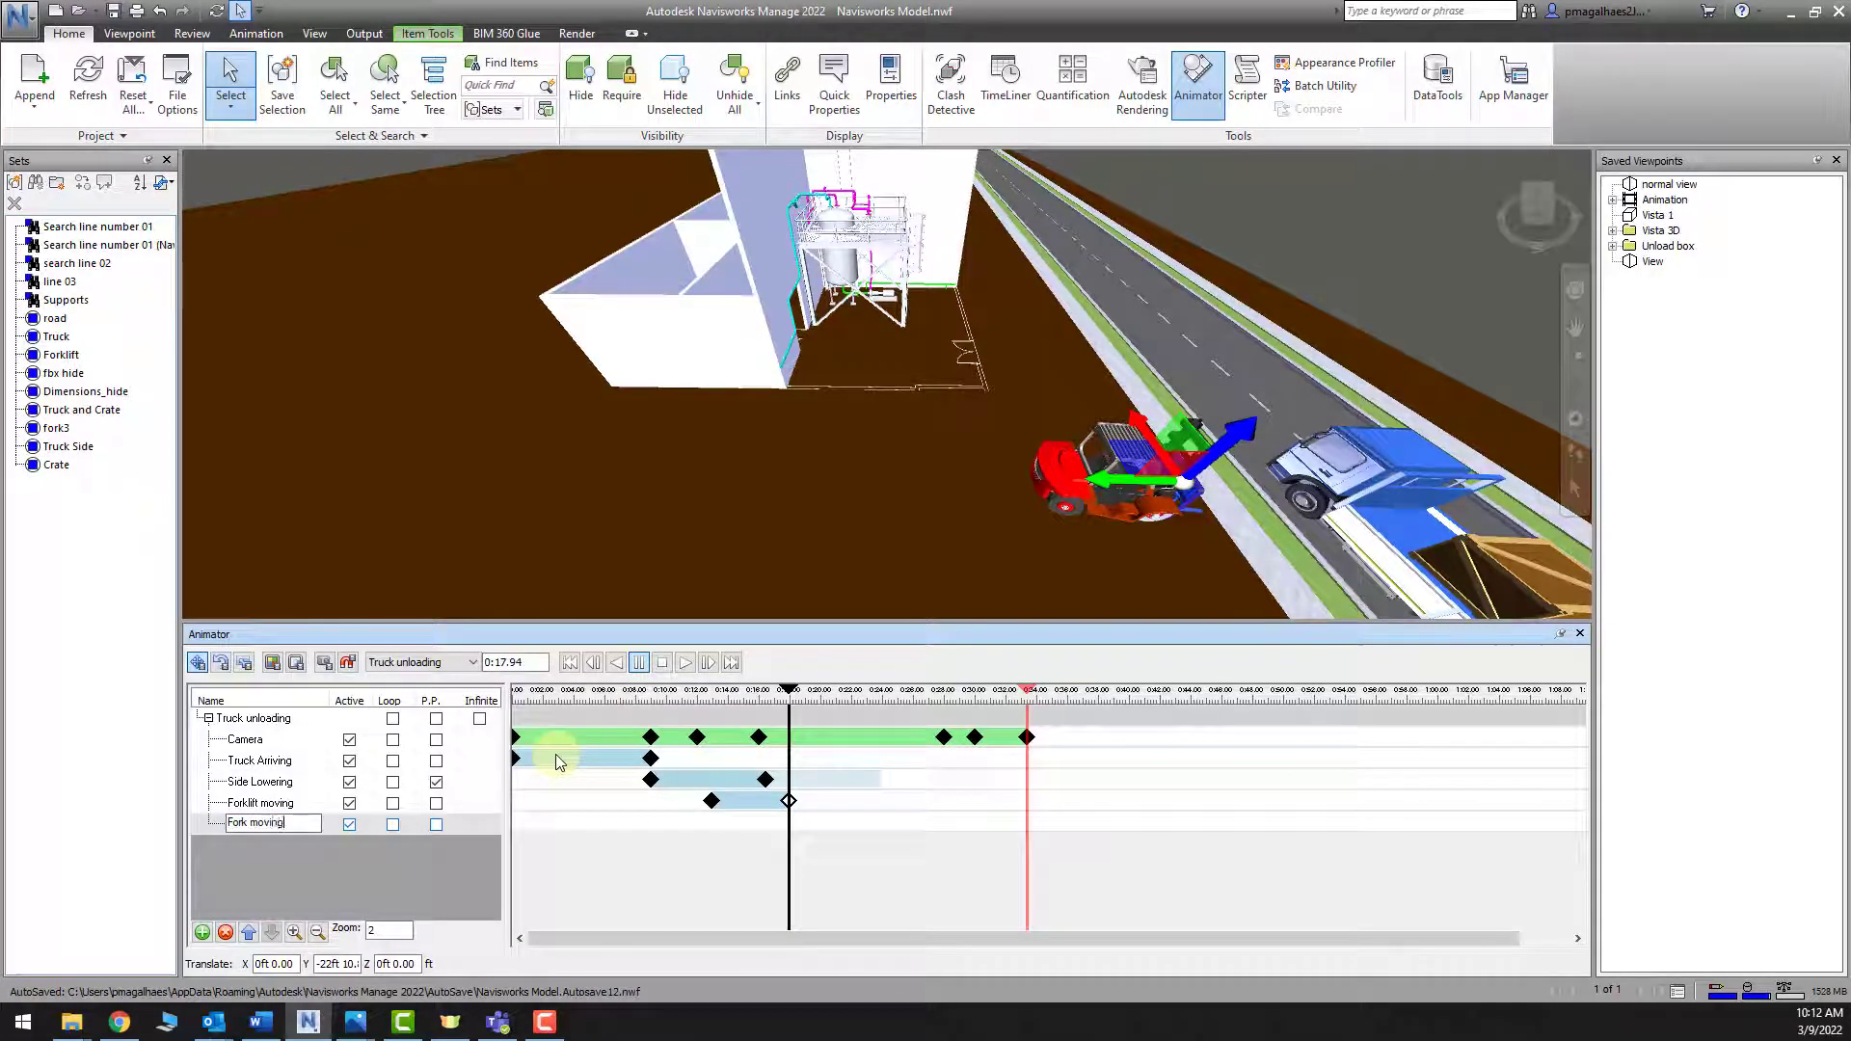
{"action": "key", "text": "Return"}
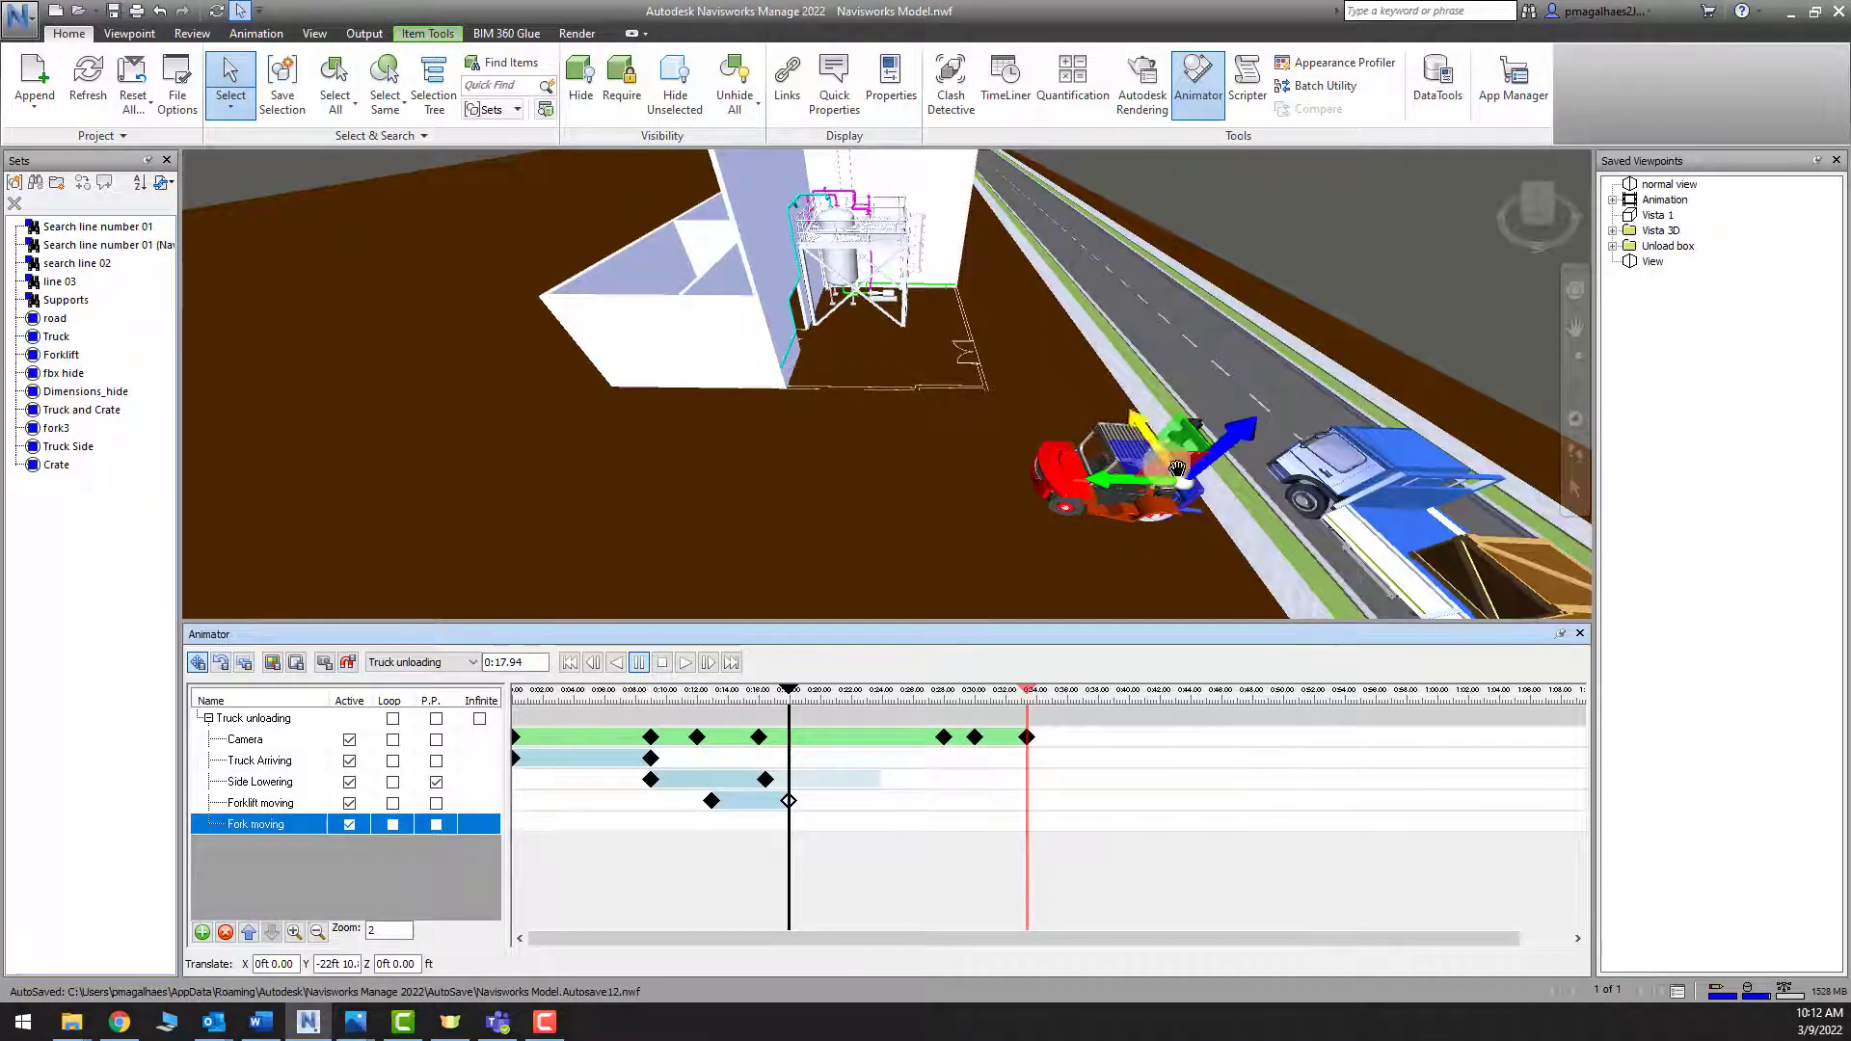
Capture the first keyframe of the Fork moving animation set and shift it back to about 0:15.81
{"action": "middle_click_drag", "start_coordinate": [1221, 482], "coordinate": [1051, 434], "text": "shift"}
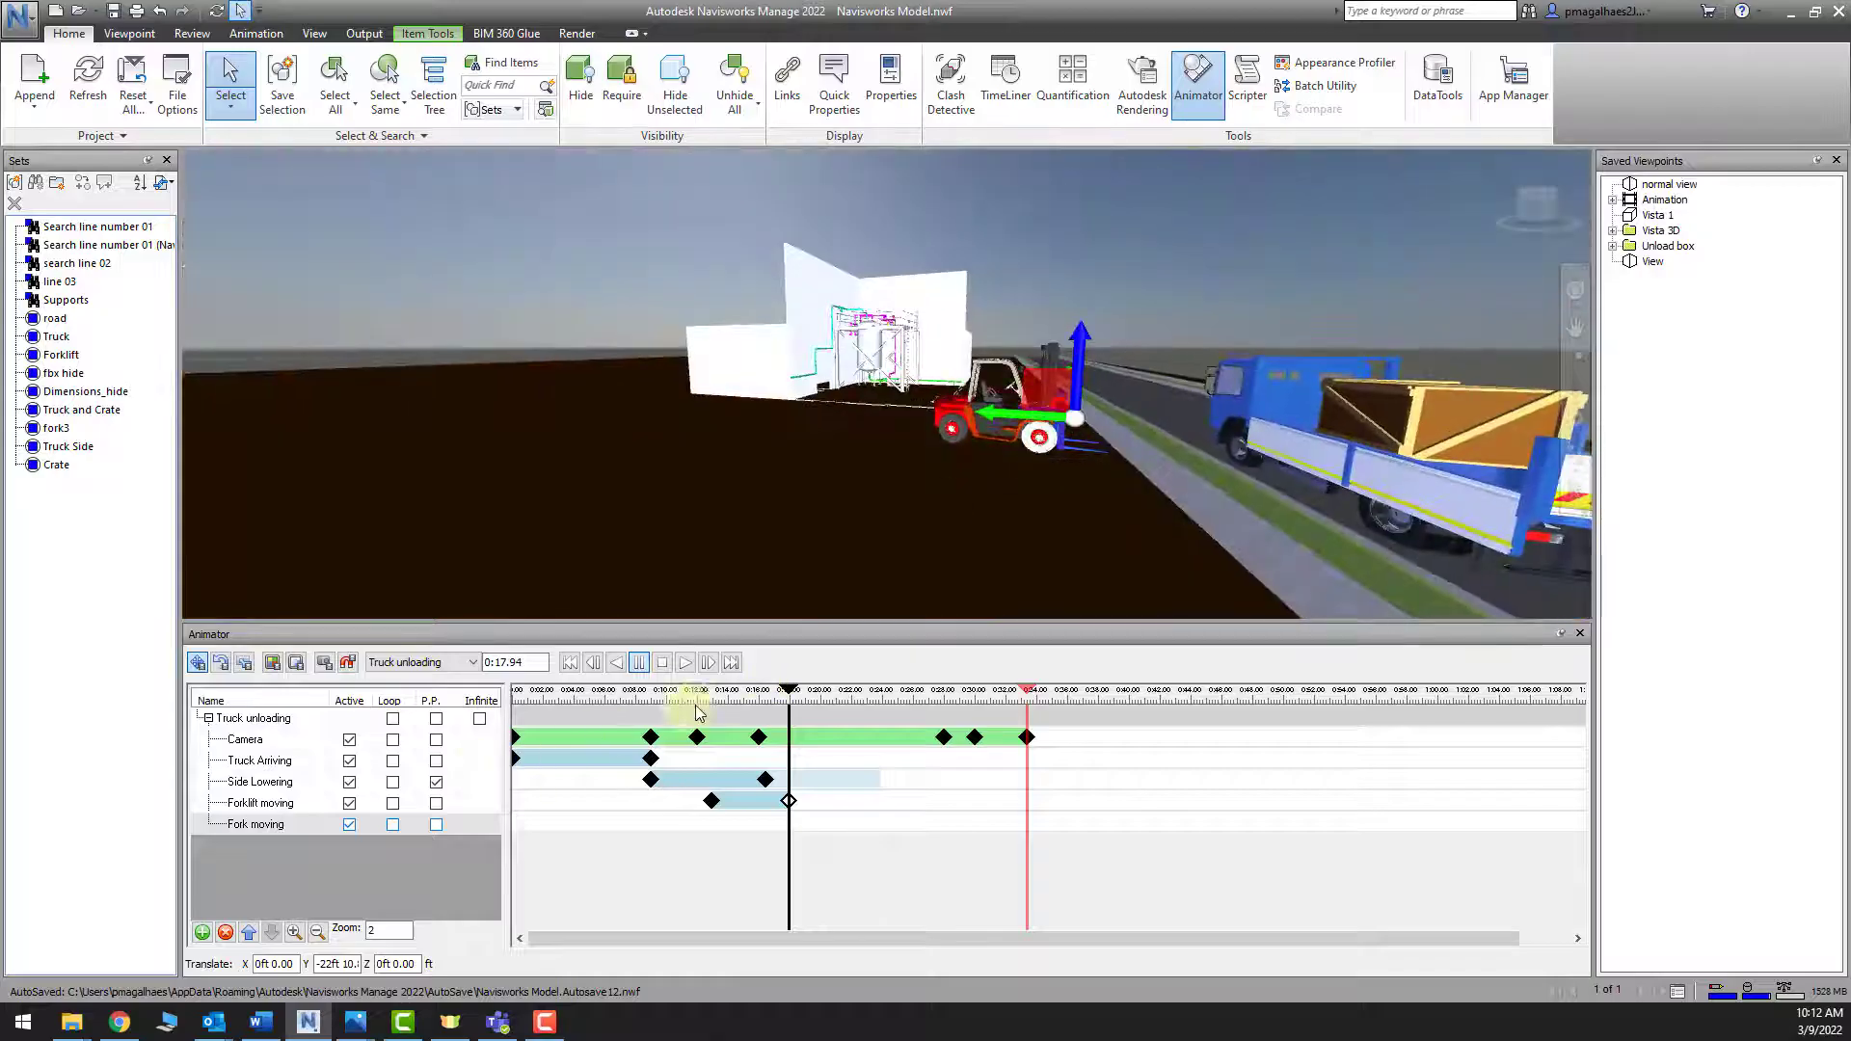
{"action": "left_click", "coordinate": [326, 664]}
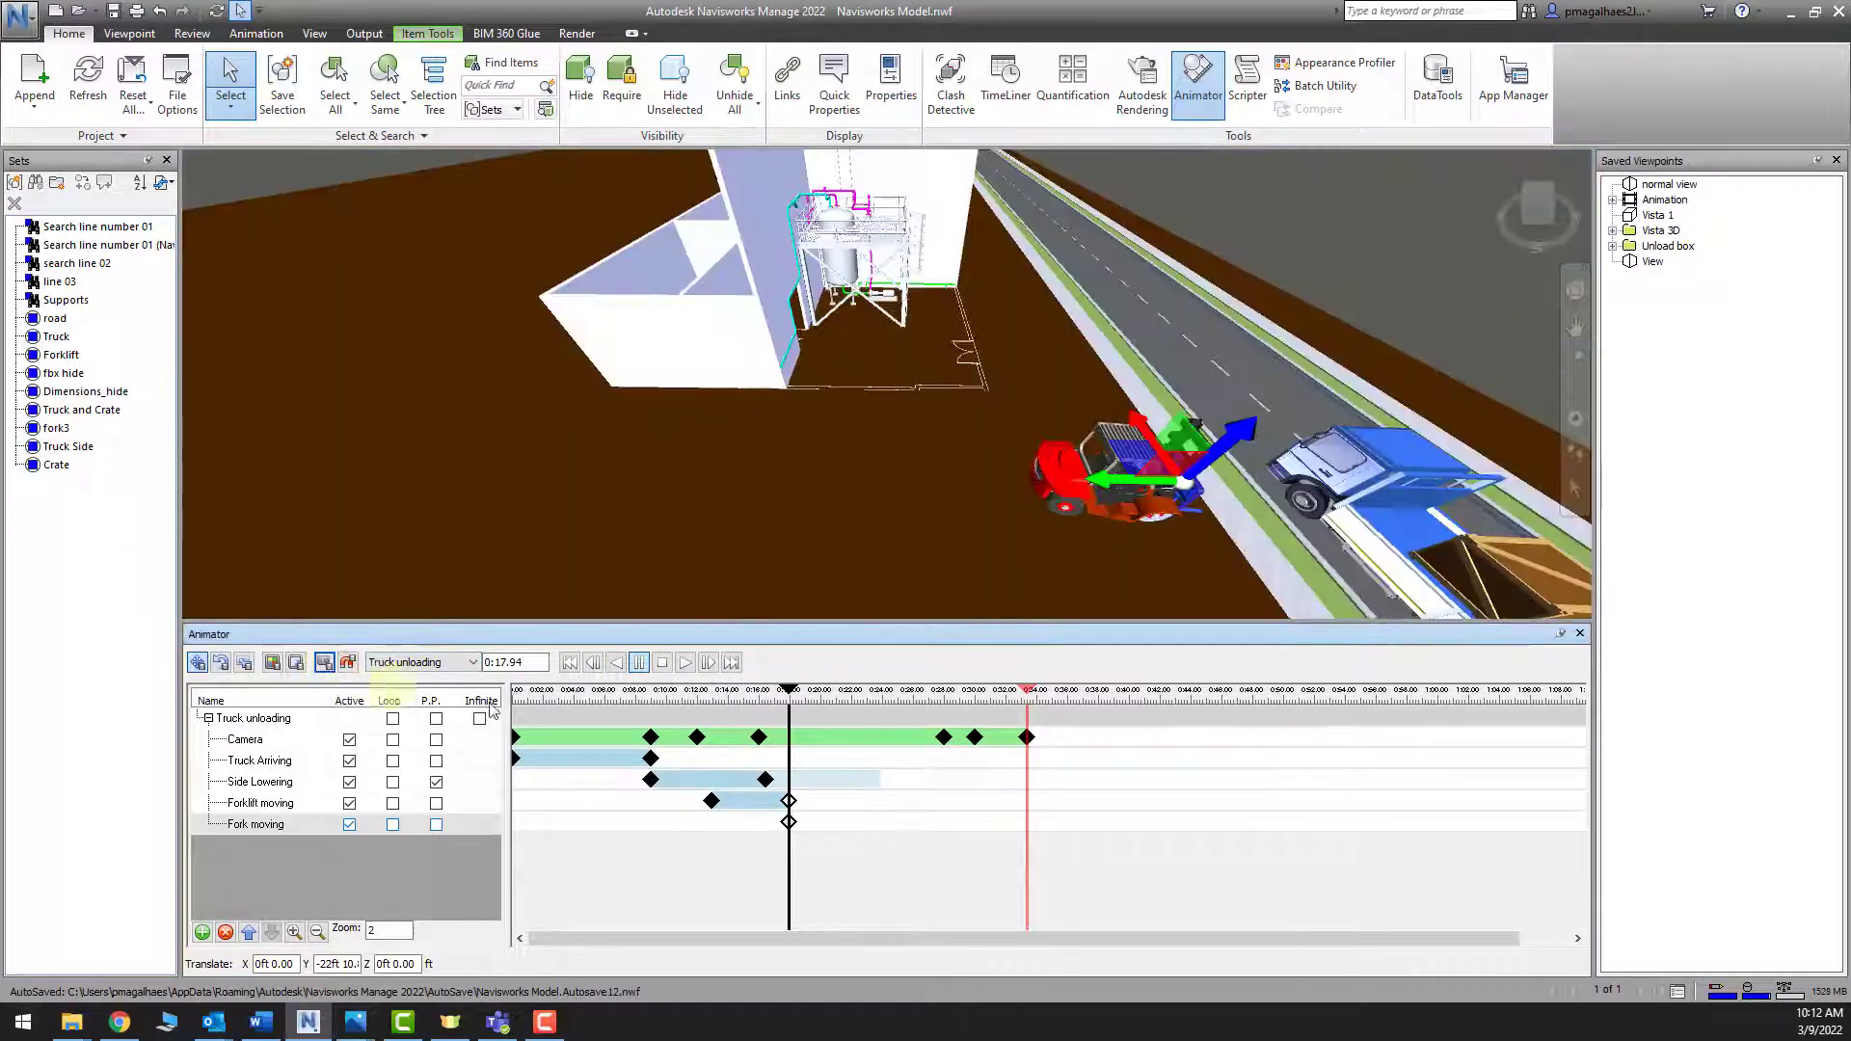
{"action": "middle_click_drag", "start_coordinate": [1268, 493], "coordinate": [1008, 323], "text": "shift"}
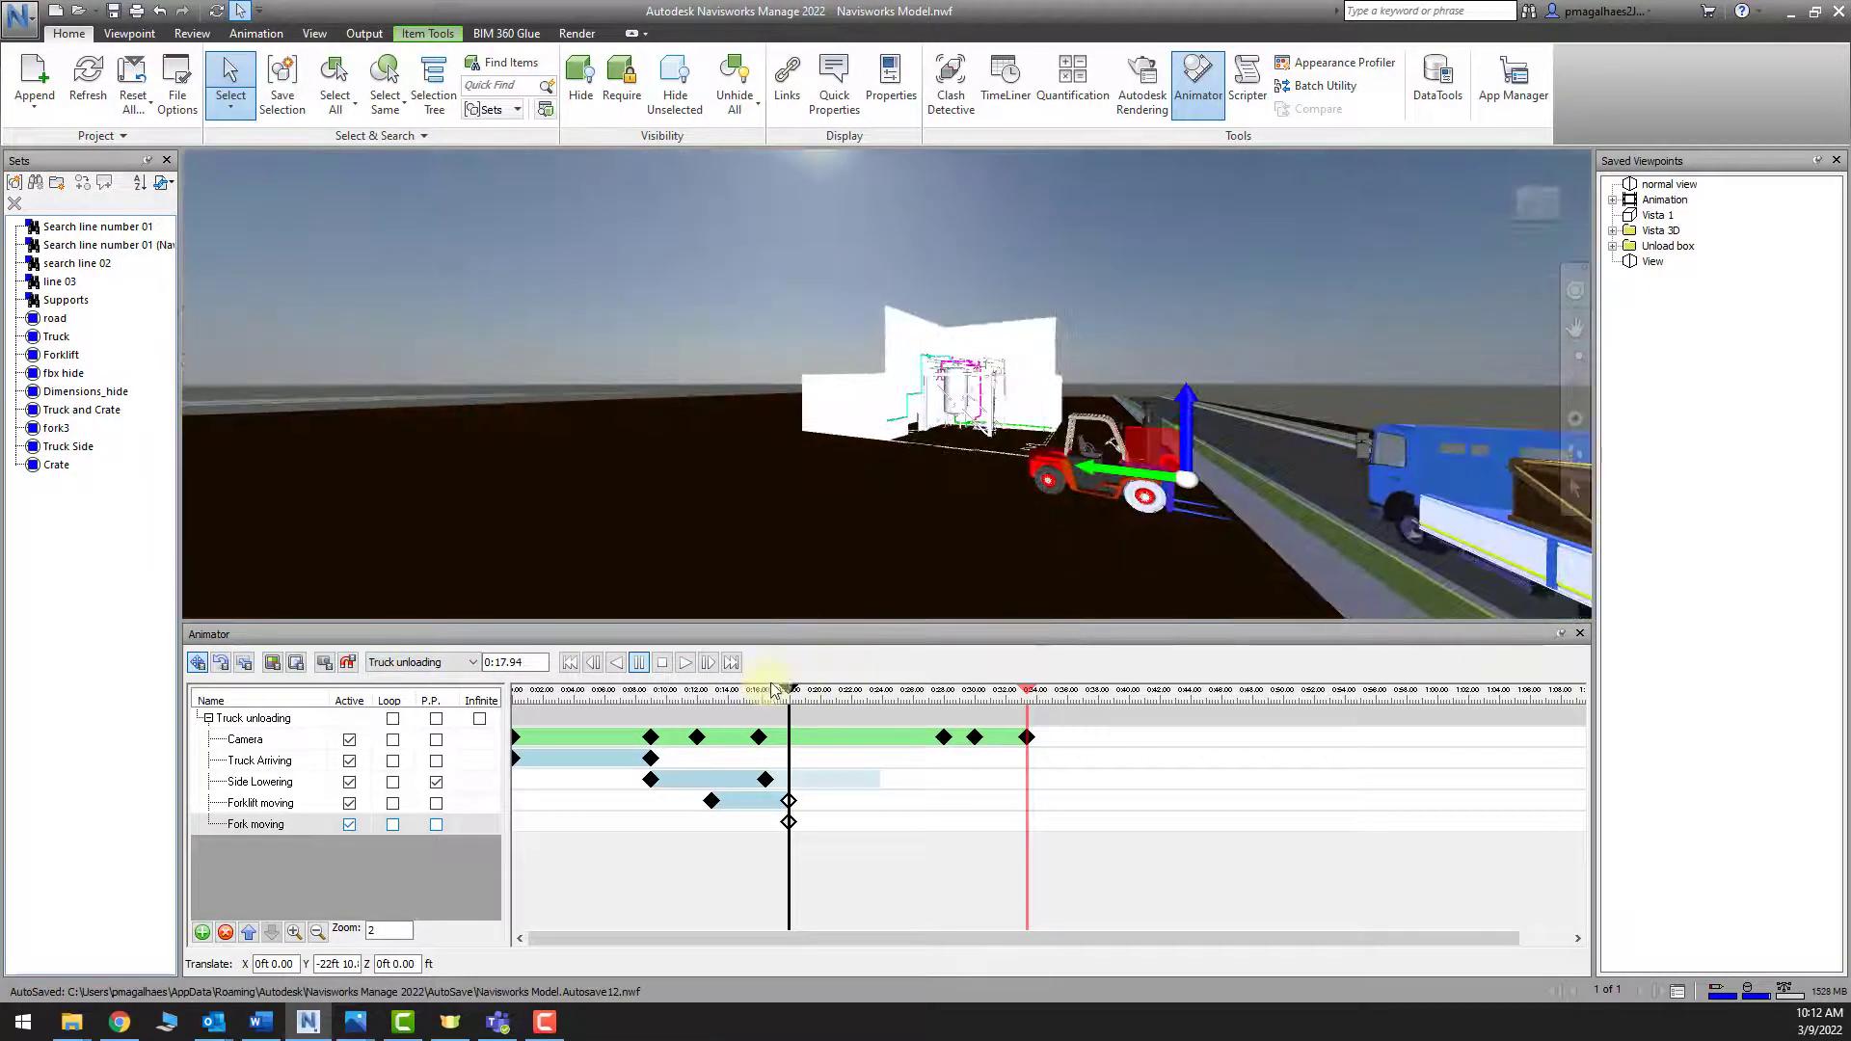
{"action": "left_click", "coordinate": [774, 829]}
{"action": "left_click", "coordinate": [756, 822]}
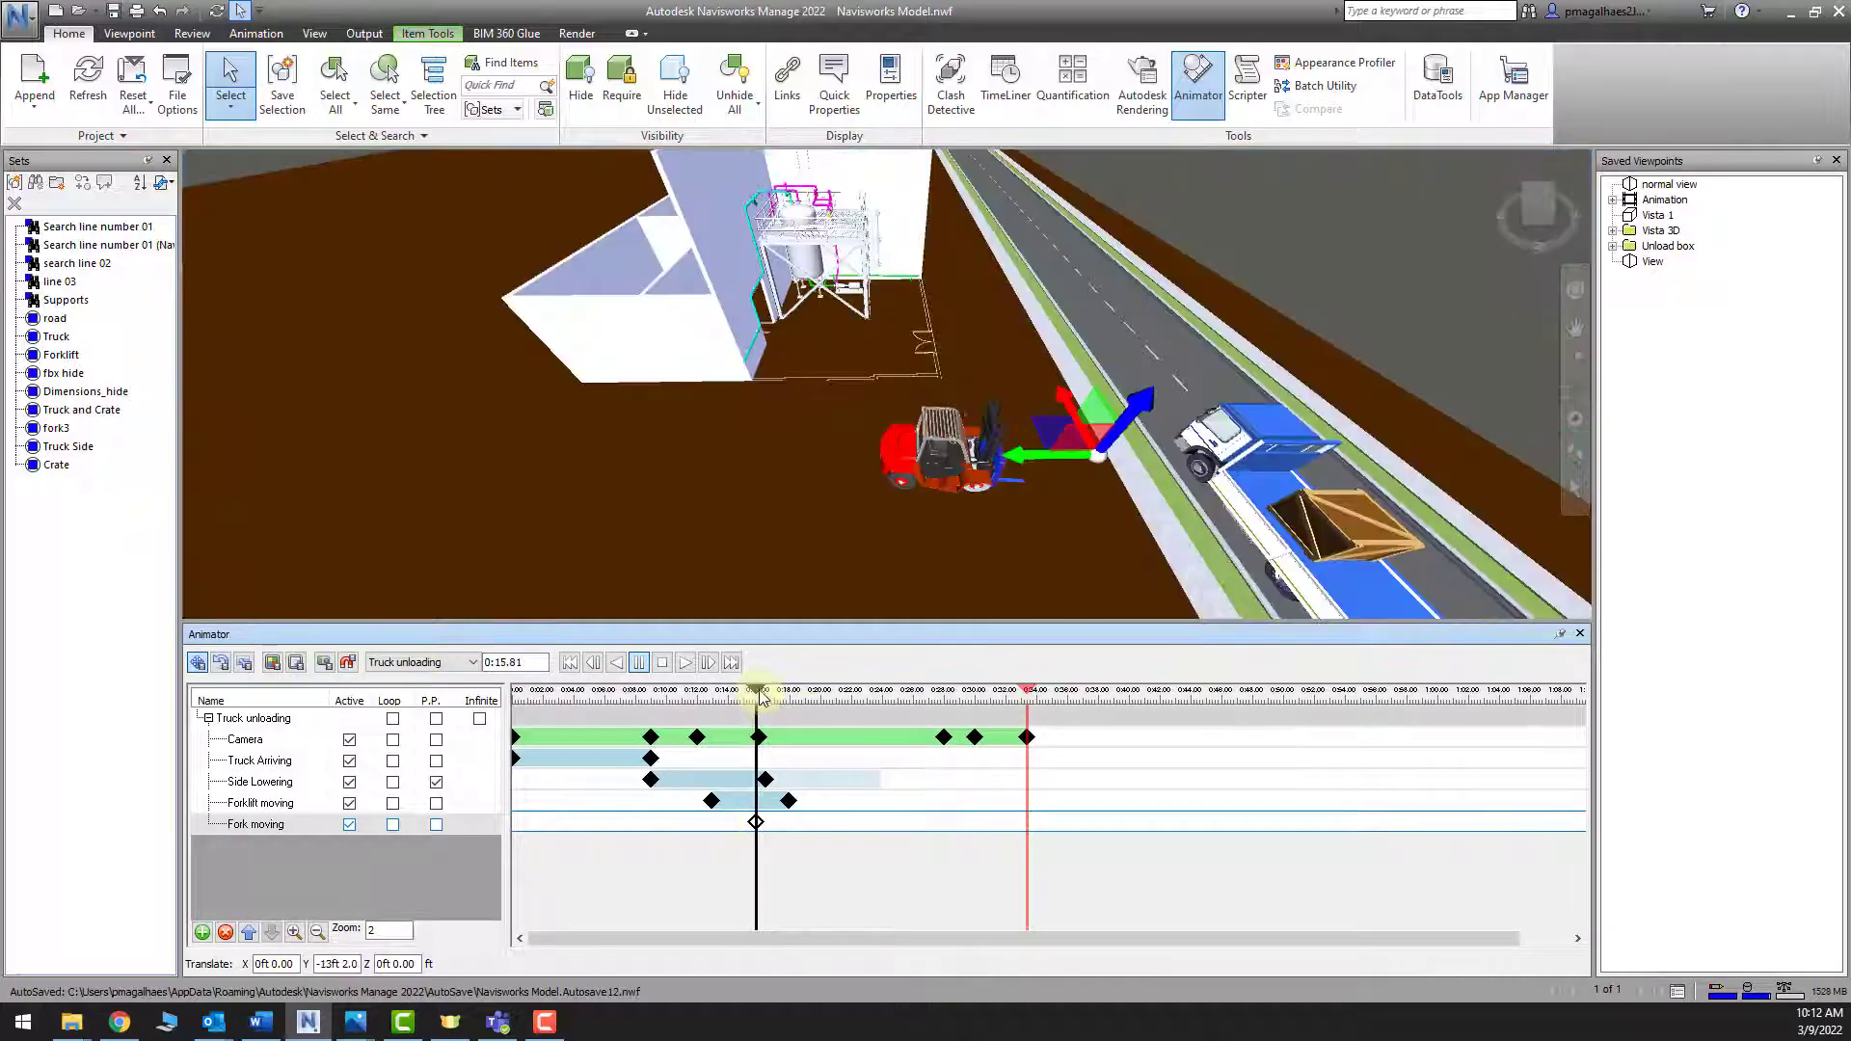
Move the animation time to about 0:18.75 and raise the fork about 5 ft along Z
{"action": "left_click_drag", "start_coordinate": [761, 696], "coordinate": [805, 695]}
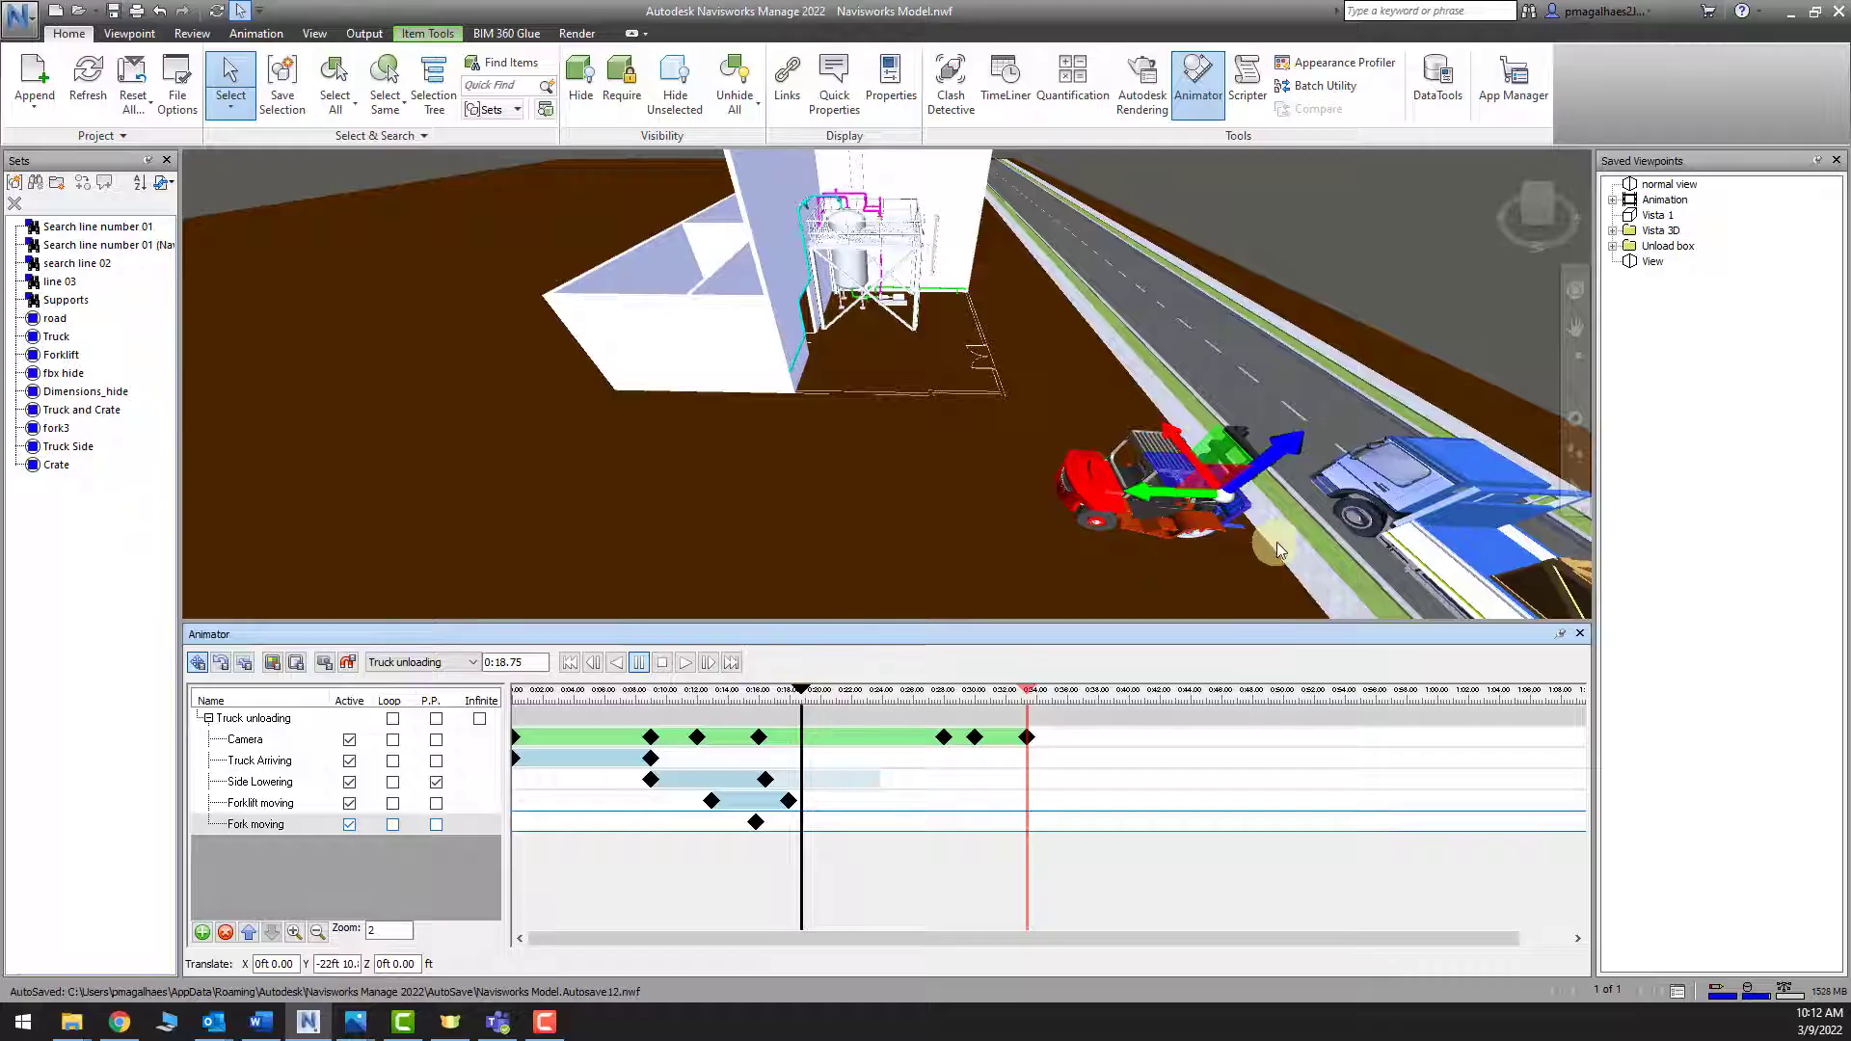
{"action": "middle_click_drag", "start_coordinate": [1278, 550], "coordinate": [1265, 454], "text": "shift"}
{"action": "left_click", "coordinate": [1234, 429]}
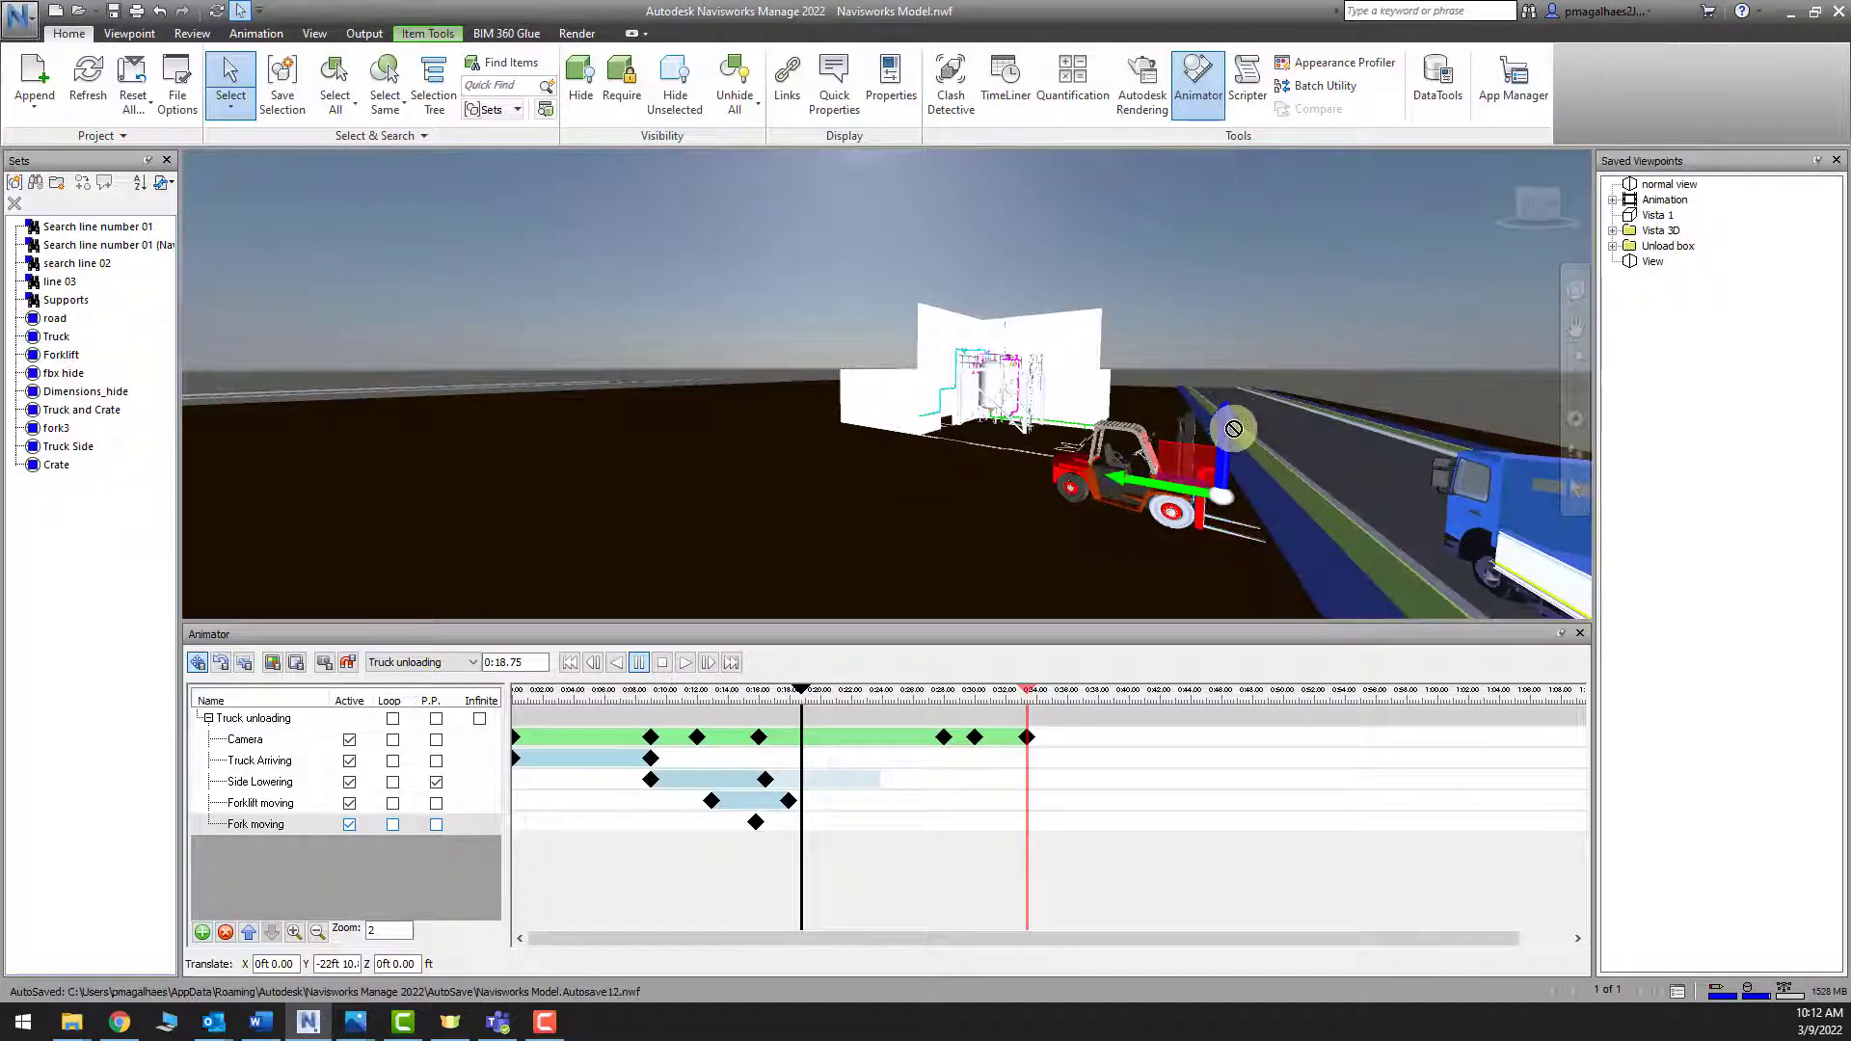
{"action": "left_click_drag", "start_coordinate": [1237, 473], "coordinate": [1232, 402]}
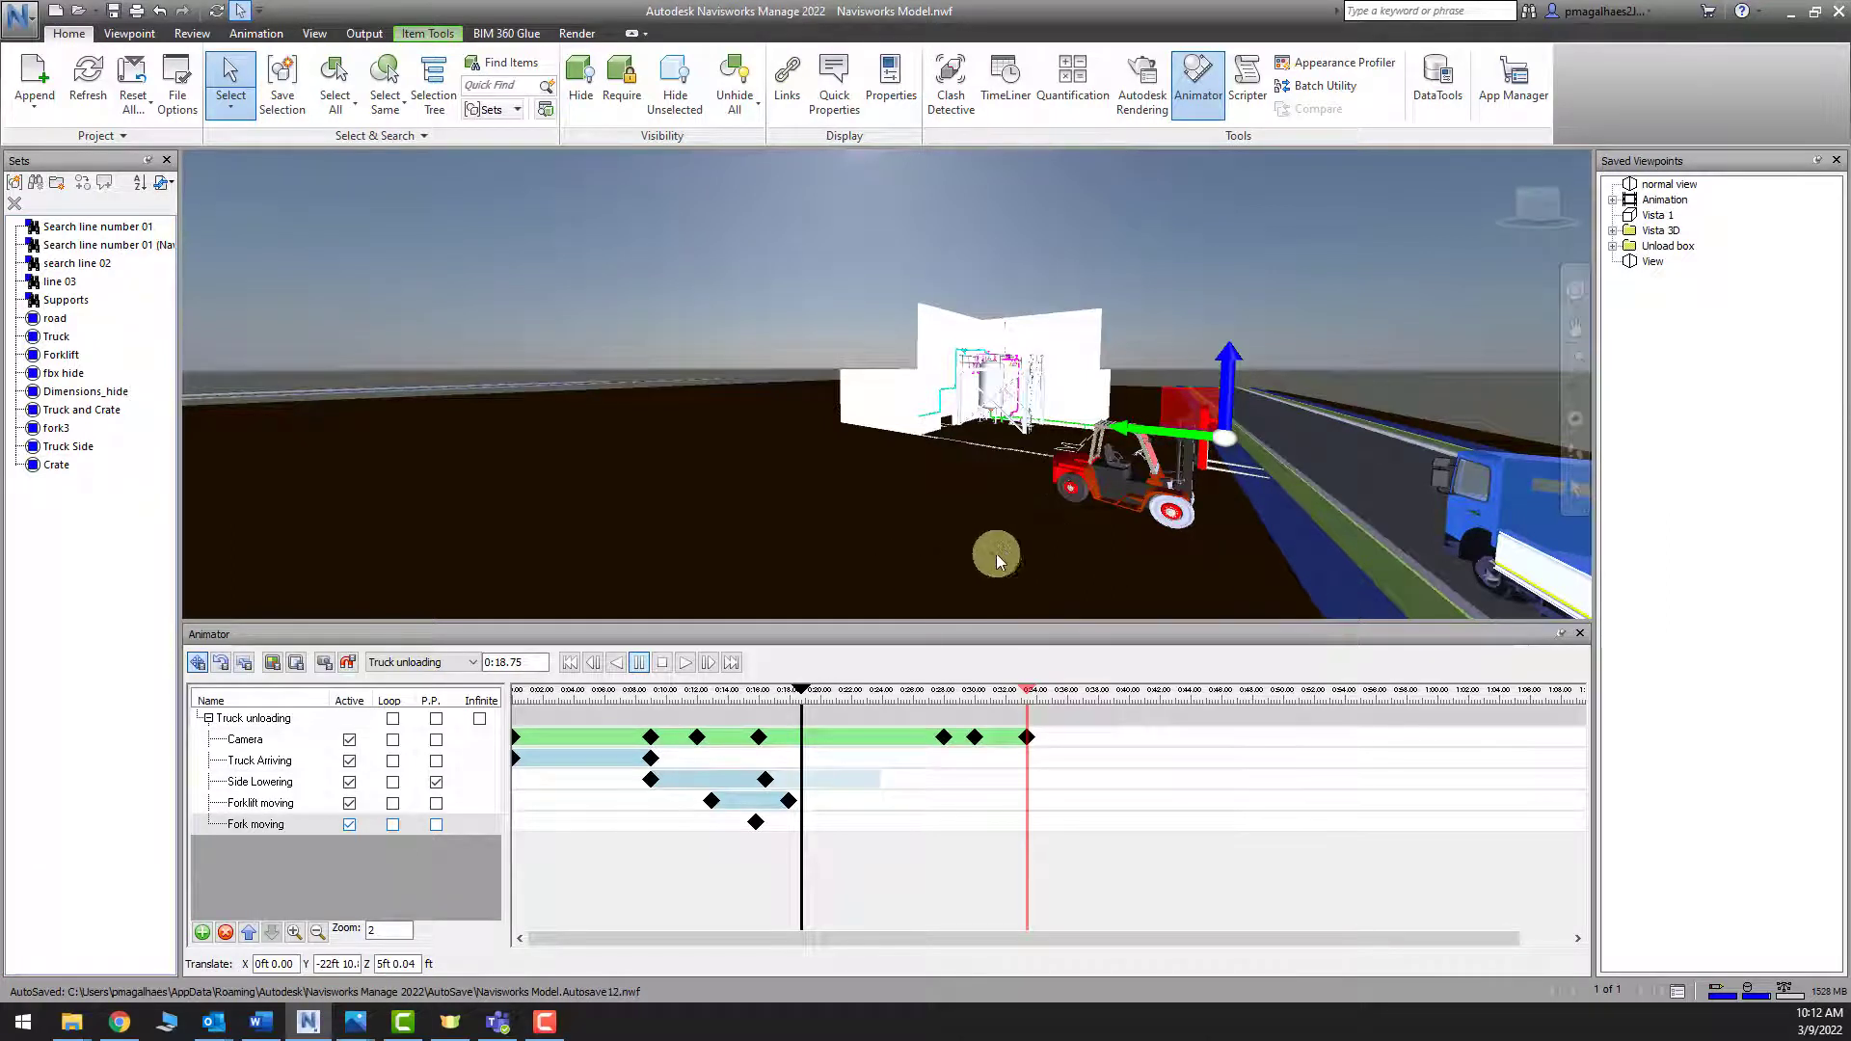
Tilt the fork to about -1.90° around X and capture a Fork moving keyframe at 0:18.75
{"action": "left_click", "coordinate": [221, 663]}
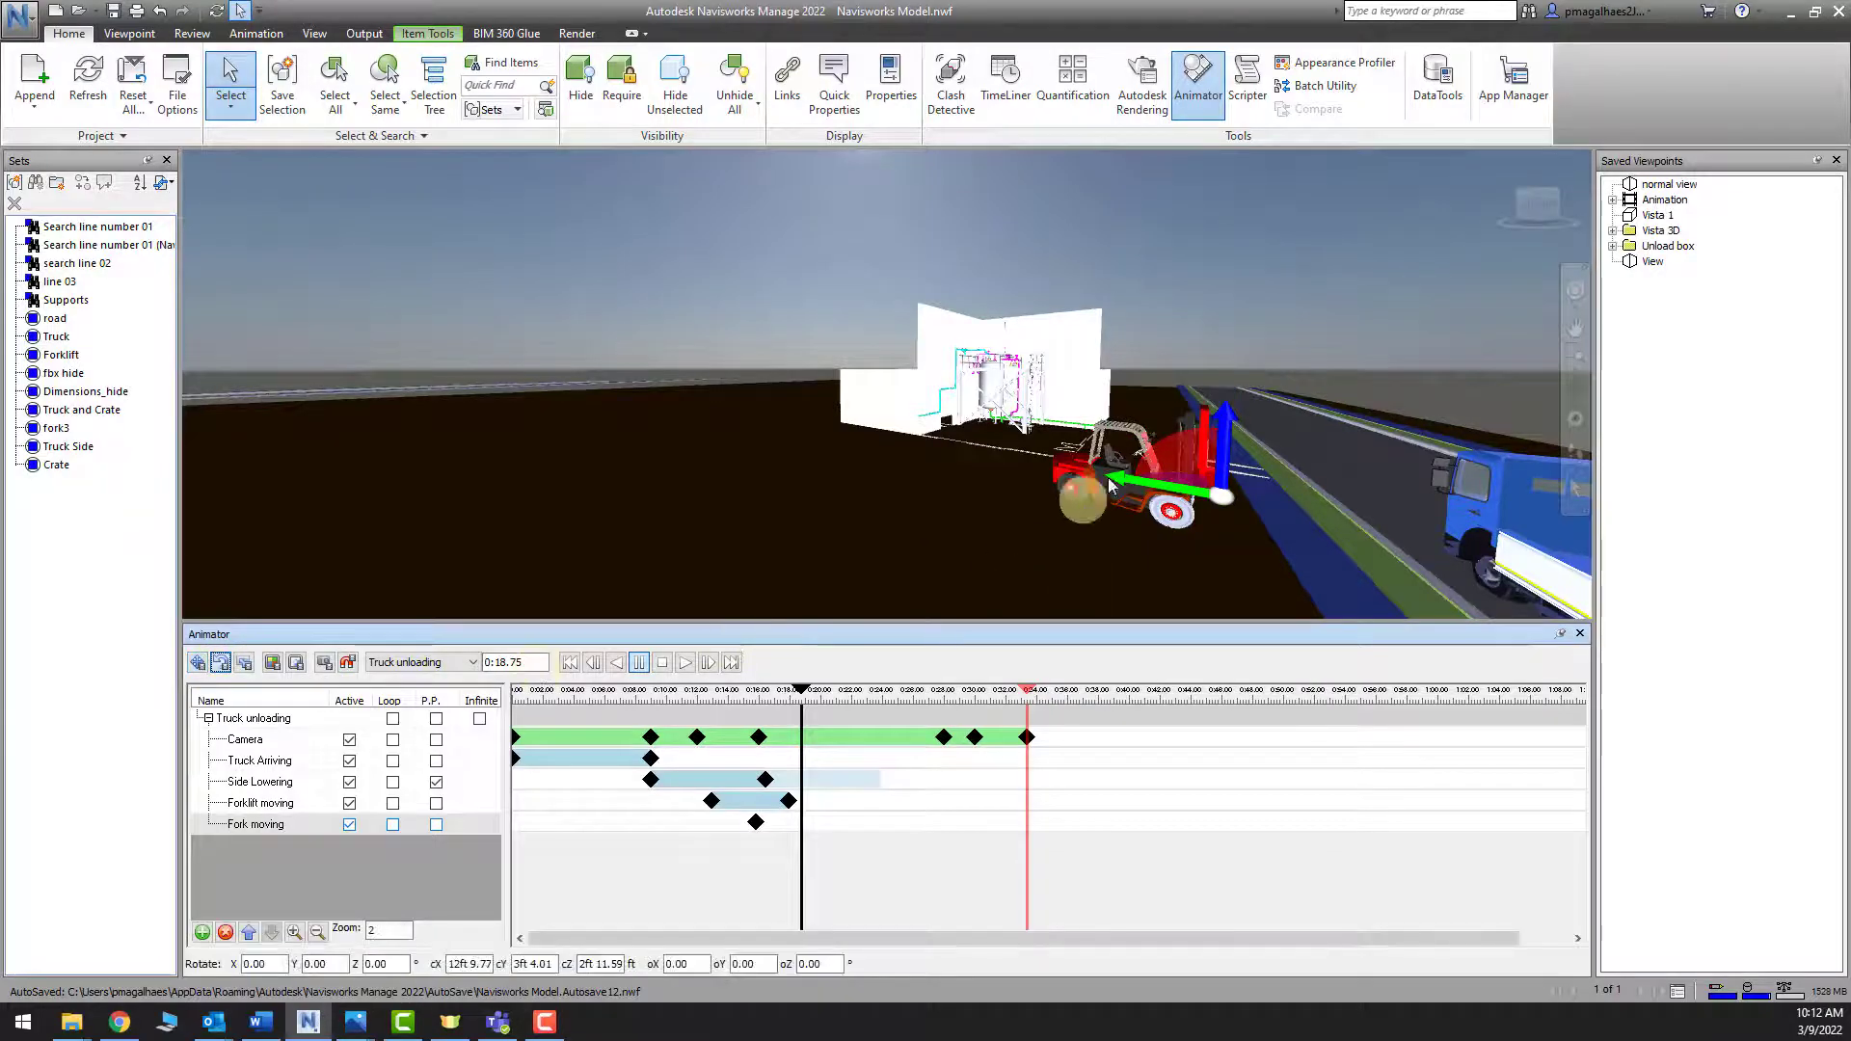
{"action": "left_click_drag", "start_coordinate": [1193, 453], "coordinate": [1182, 451]}
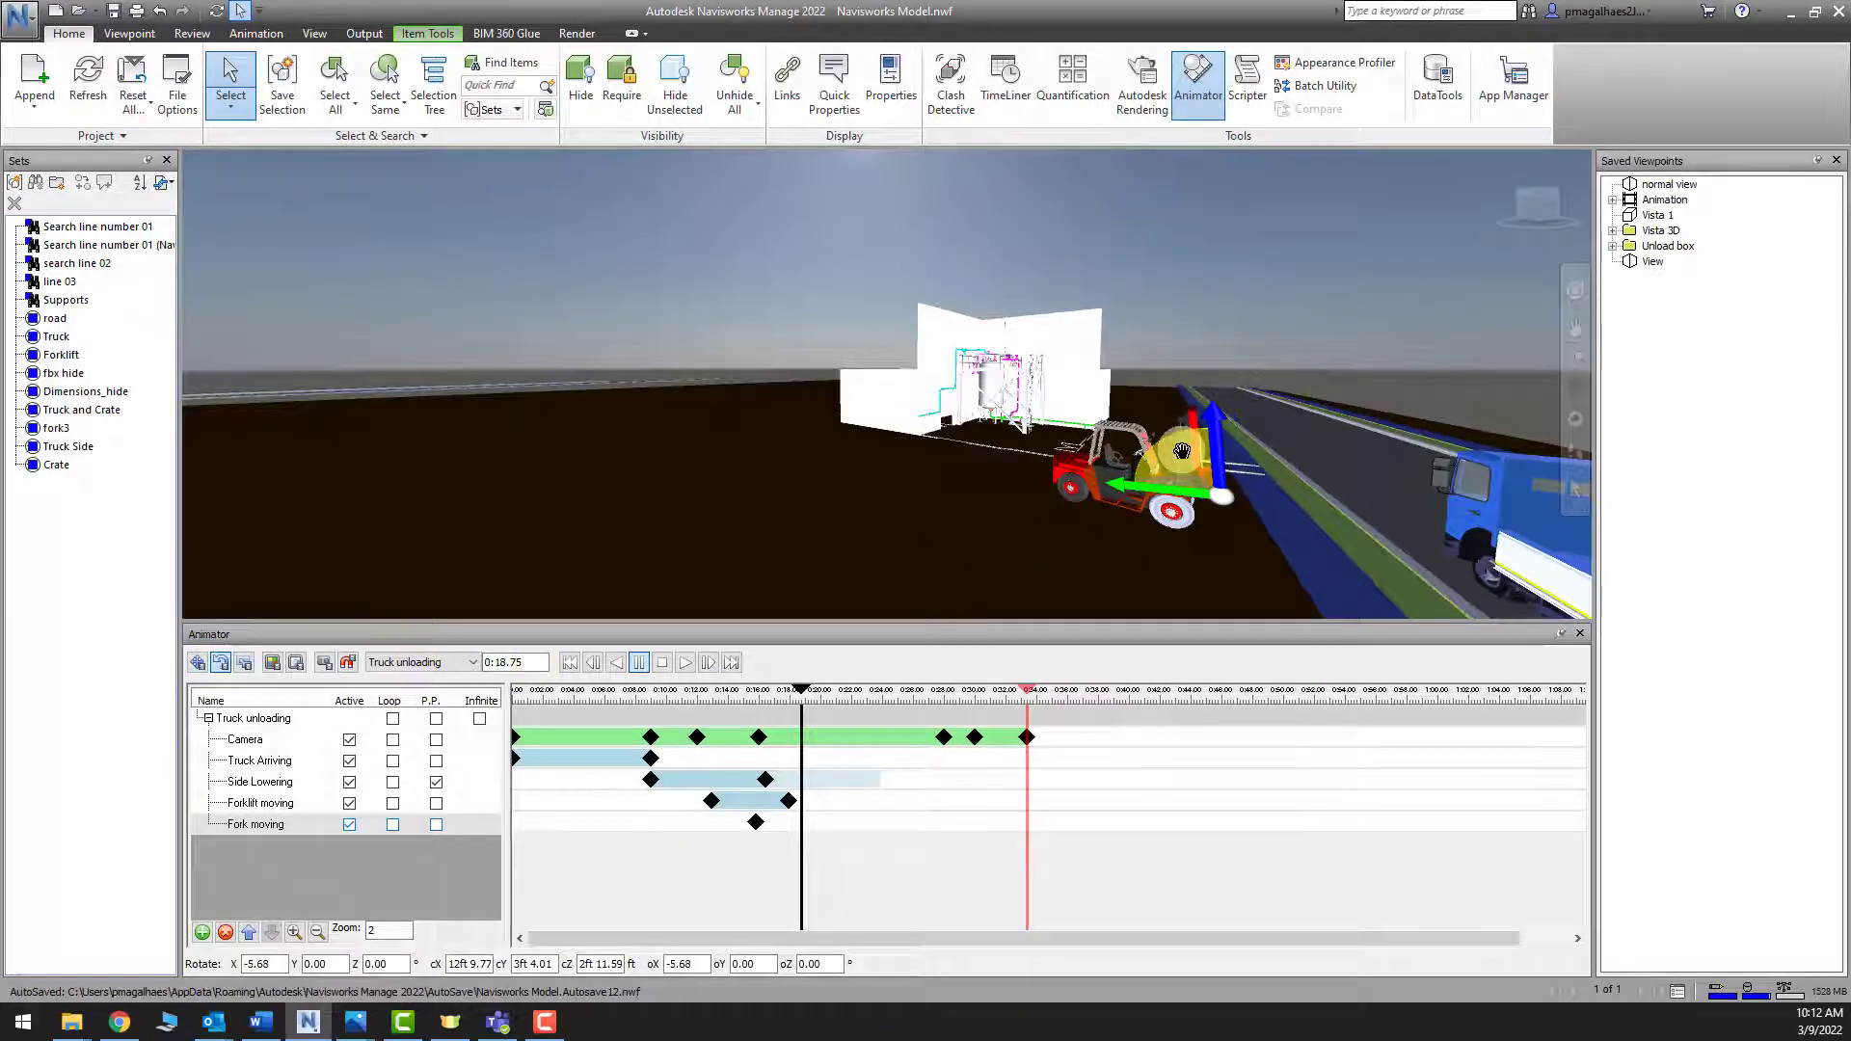
{"action": "scroll", "coordinate": [1221, 449], "scroll_direction": "up", "scroll_amount": 2}
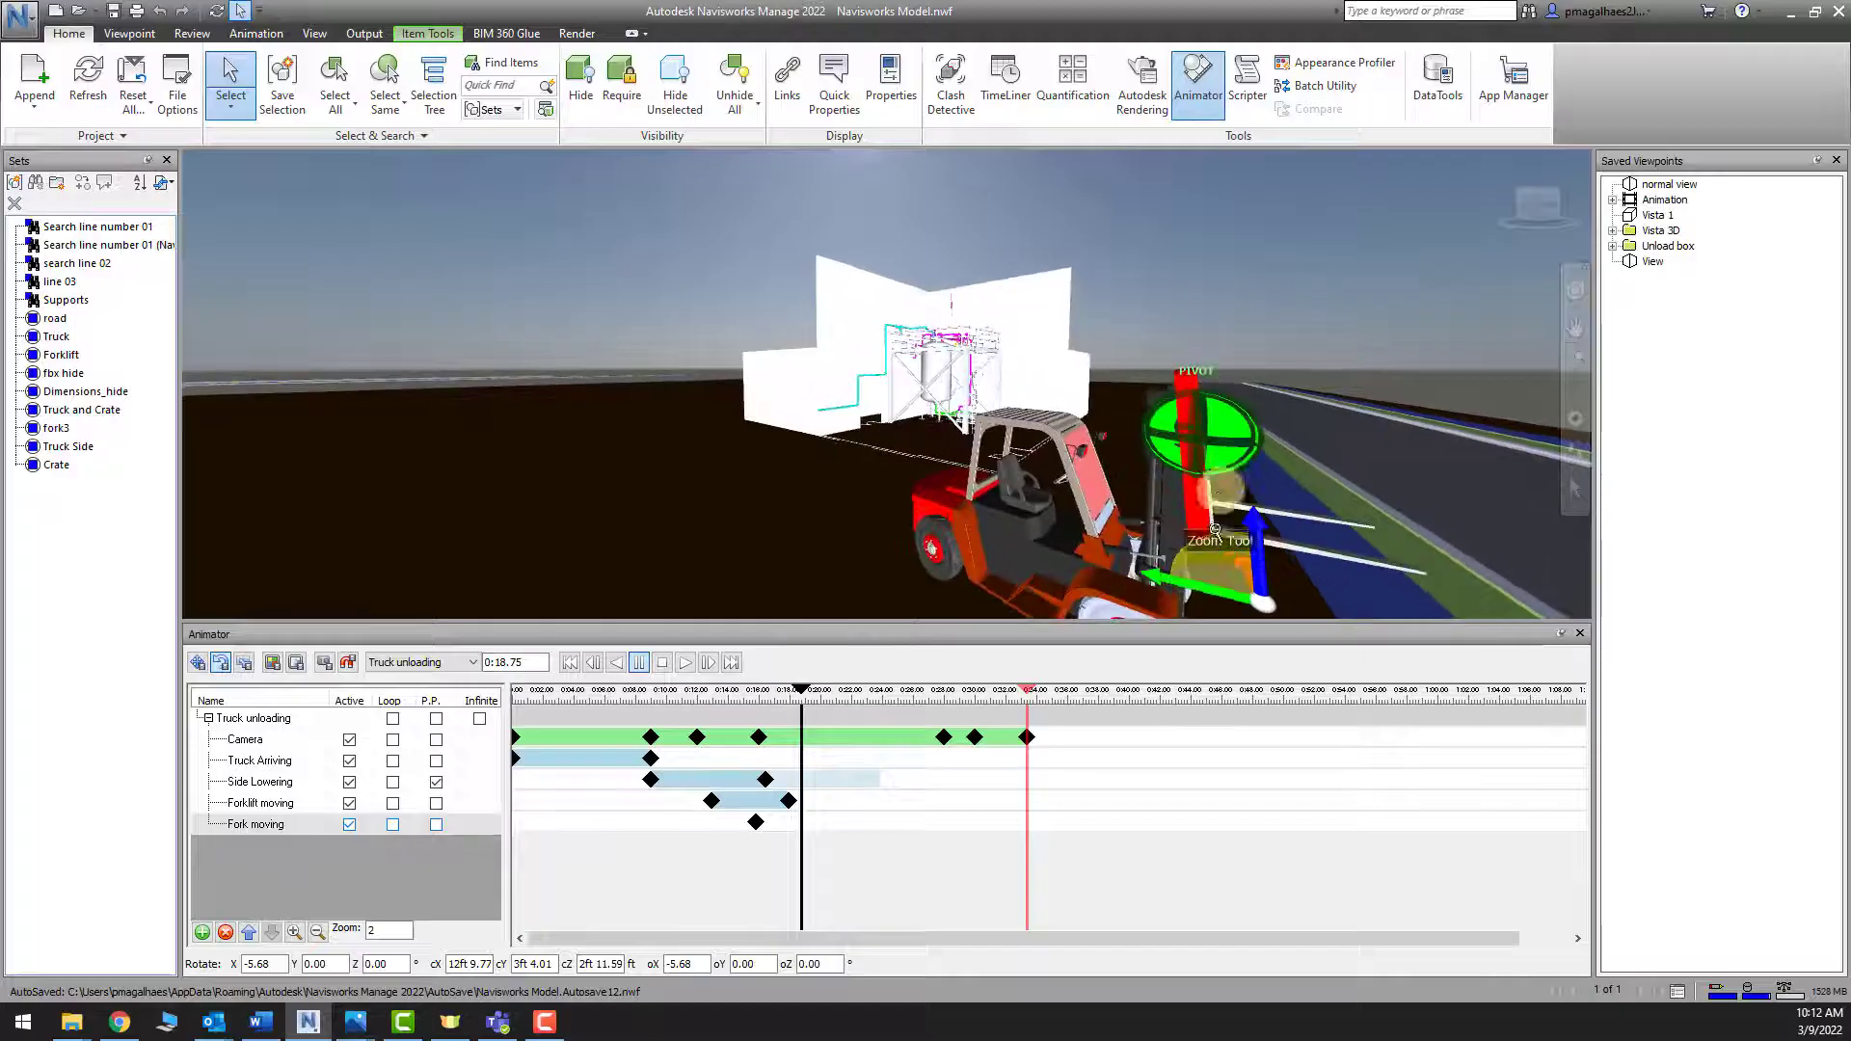
{"action": "left_click_drag", "start_coordinate": [1221, 573], "coordinate": [1223, 571]}
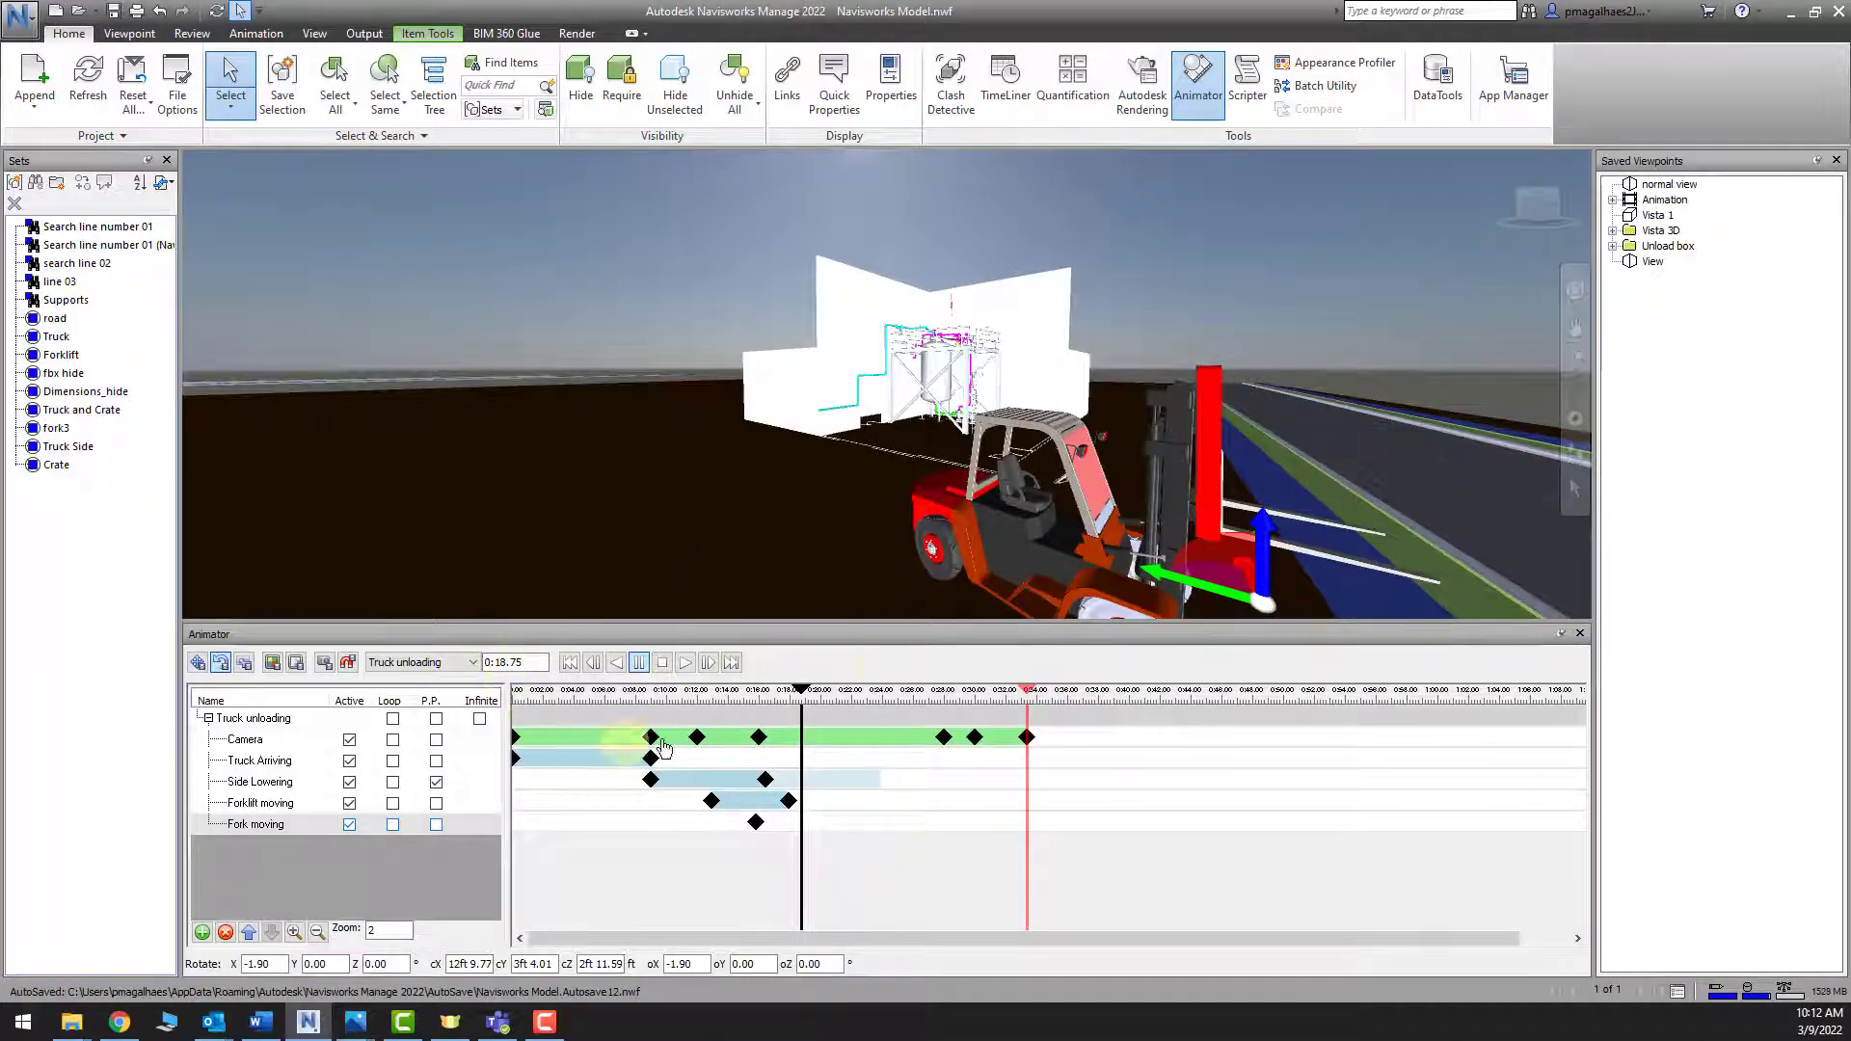
{"action": "middle_click_drag", "start_coordinate": [1234, 461], "coordinate": [1281, 429], "text": "shift"}
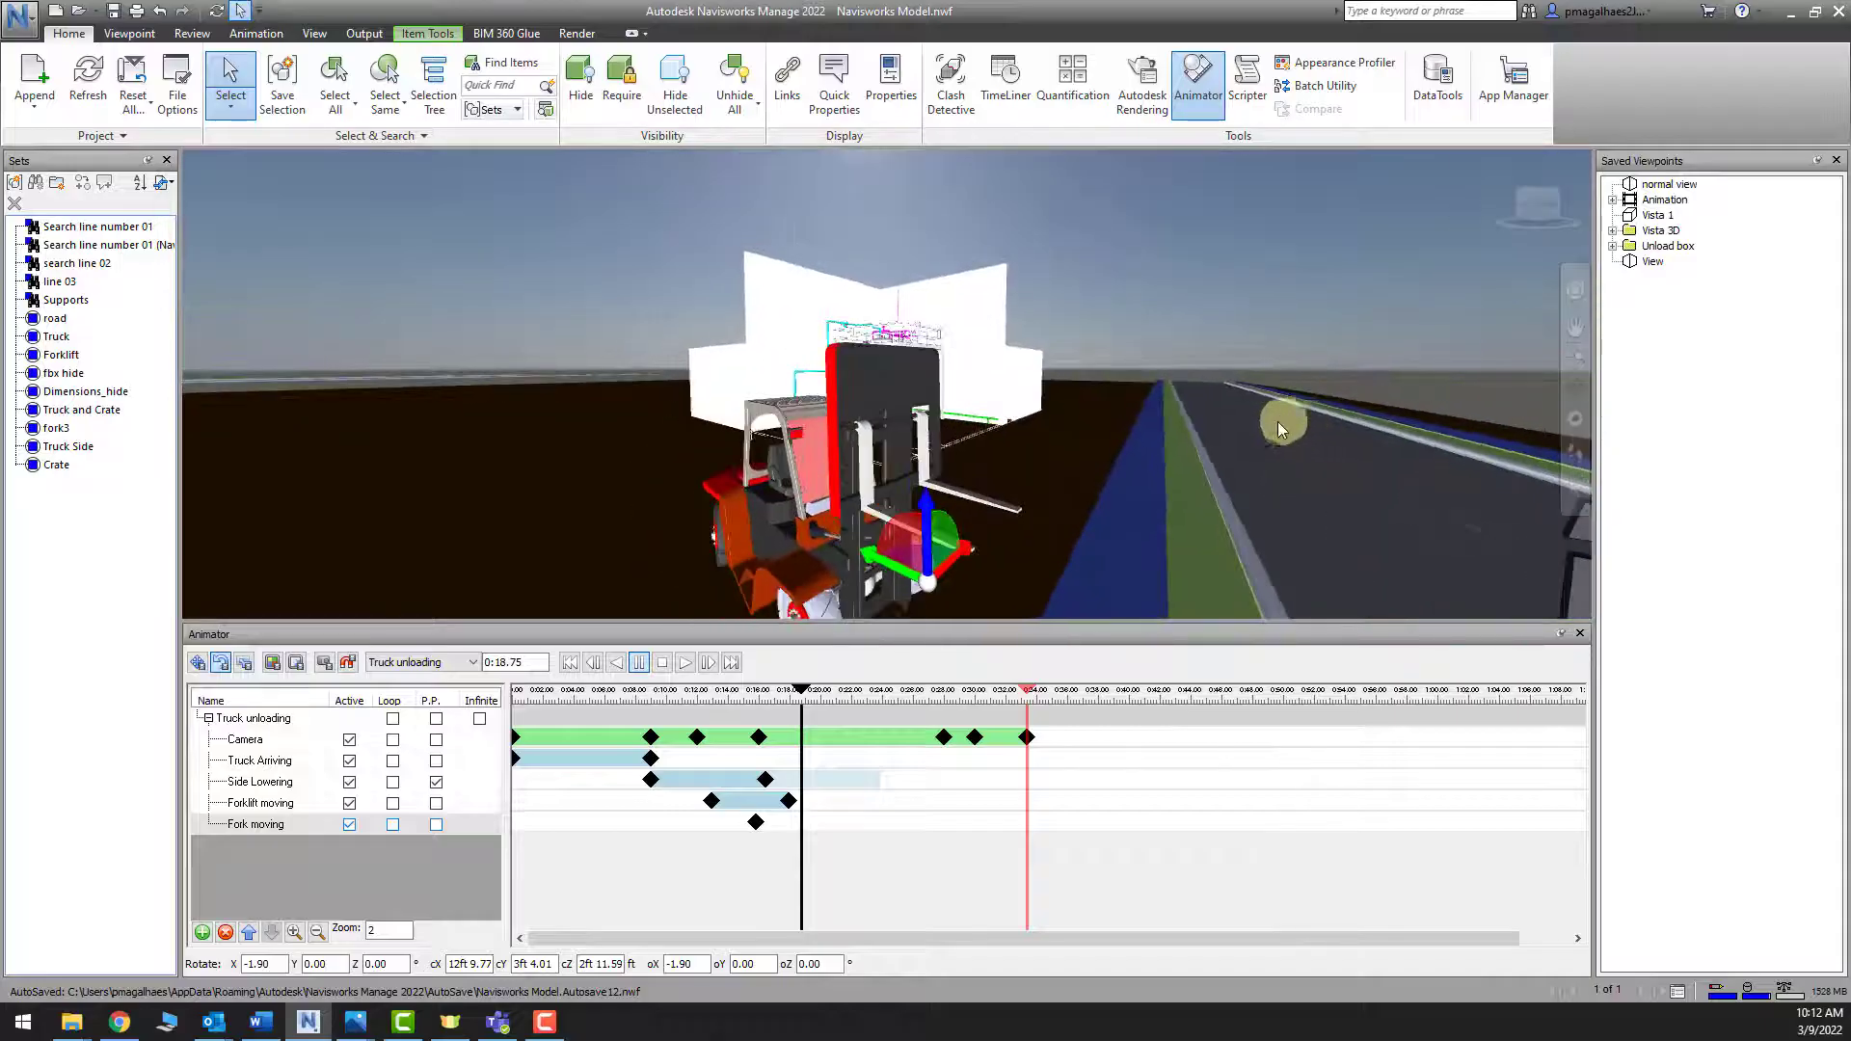
{"action": "left_click", "coordinate": [331, 666]}
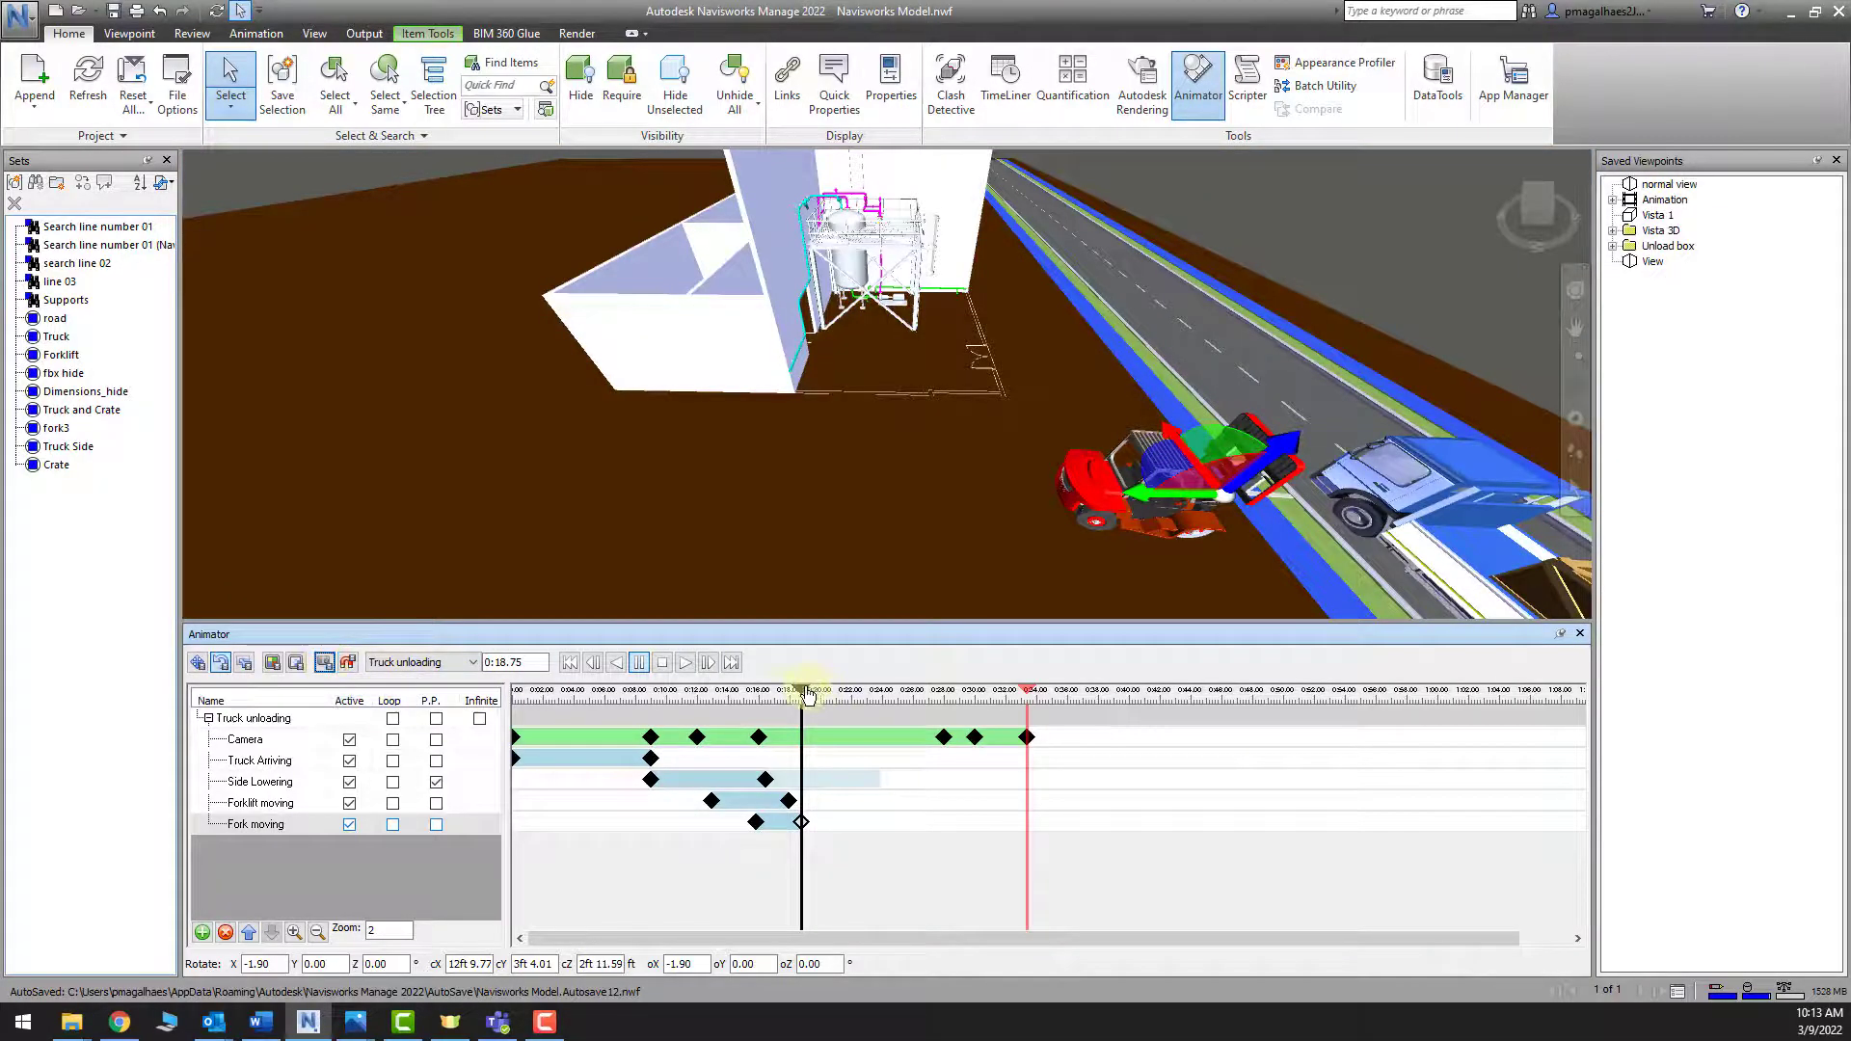
Play the Truck unloading scene from about 0:12 to check the fork's lifting motion
{"action": "left_click_drag", "start_coordinate": [808, 695], "coordinate": [704, 690]}
{"action": "left_click", "coordinate": [684, 662]}
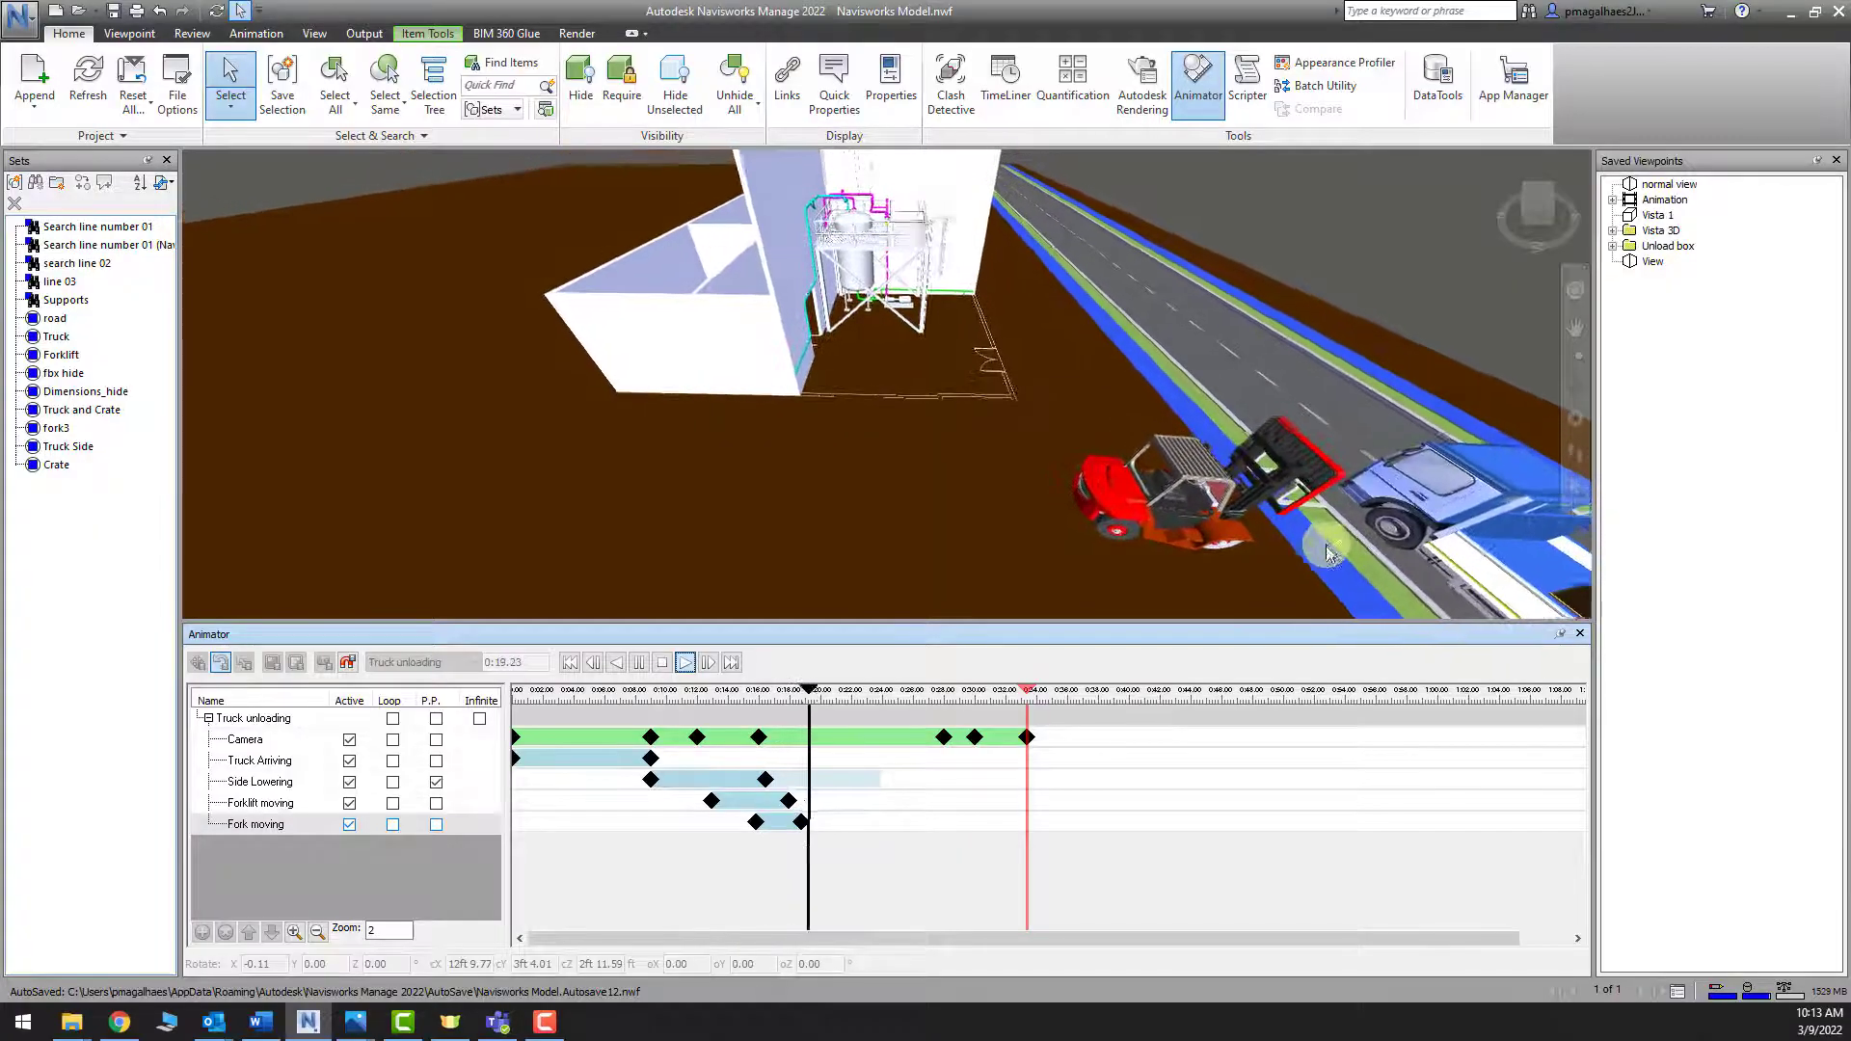
{"action": "middle_click_drag", "start_coordinate": [1326, 550], "coordinate": [1172, 483]}
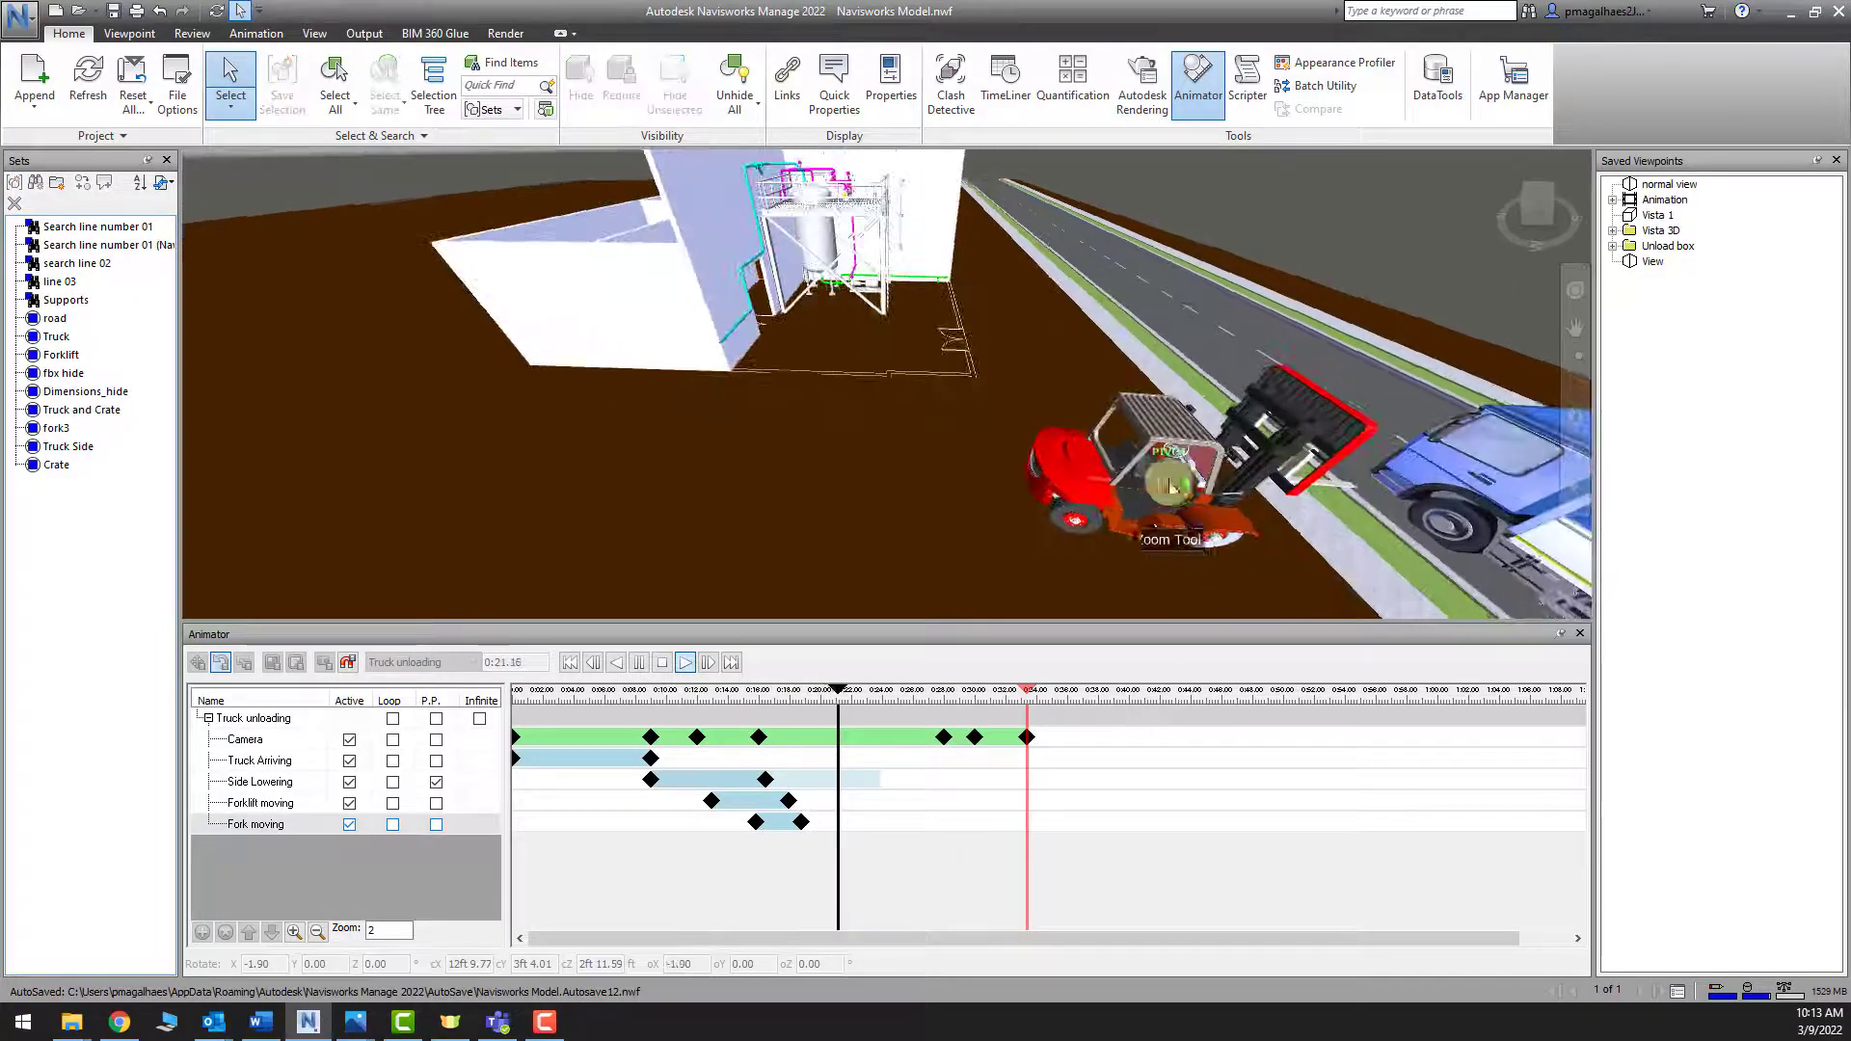
{"action": "middle_click_drag", "start_coordinate": [1323, 551], "coordinate": [1147, 498]}
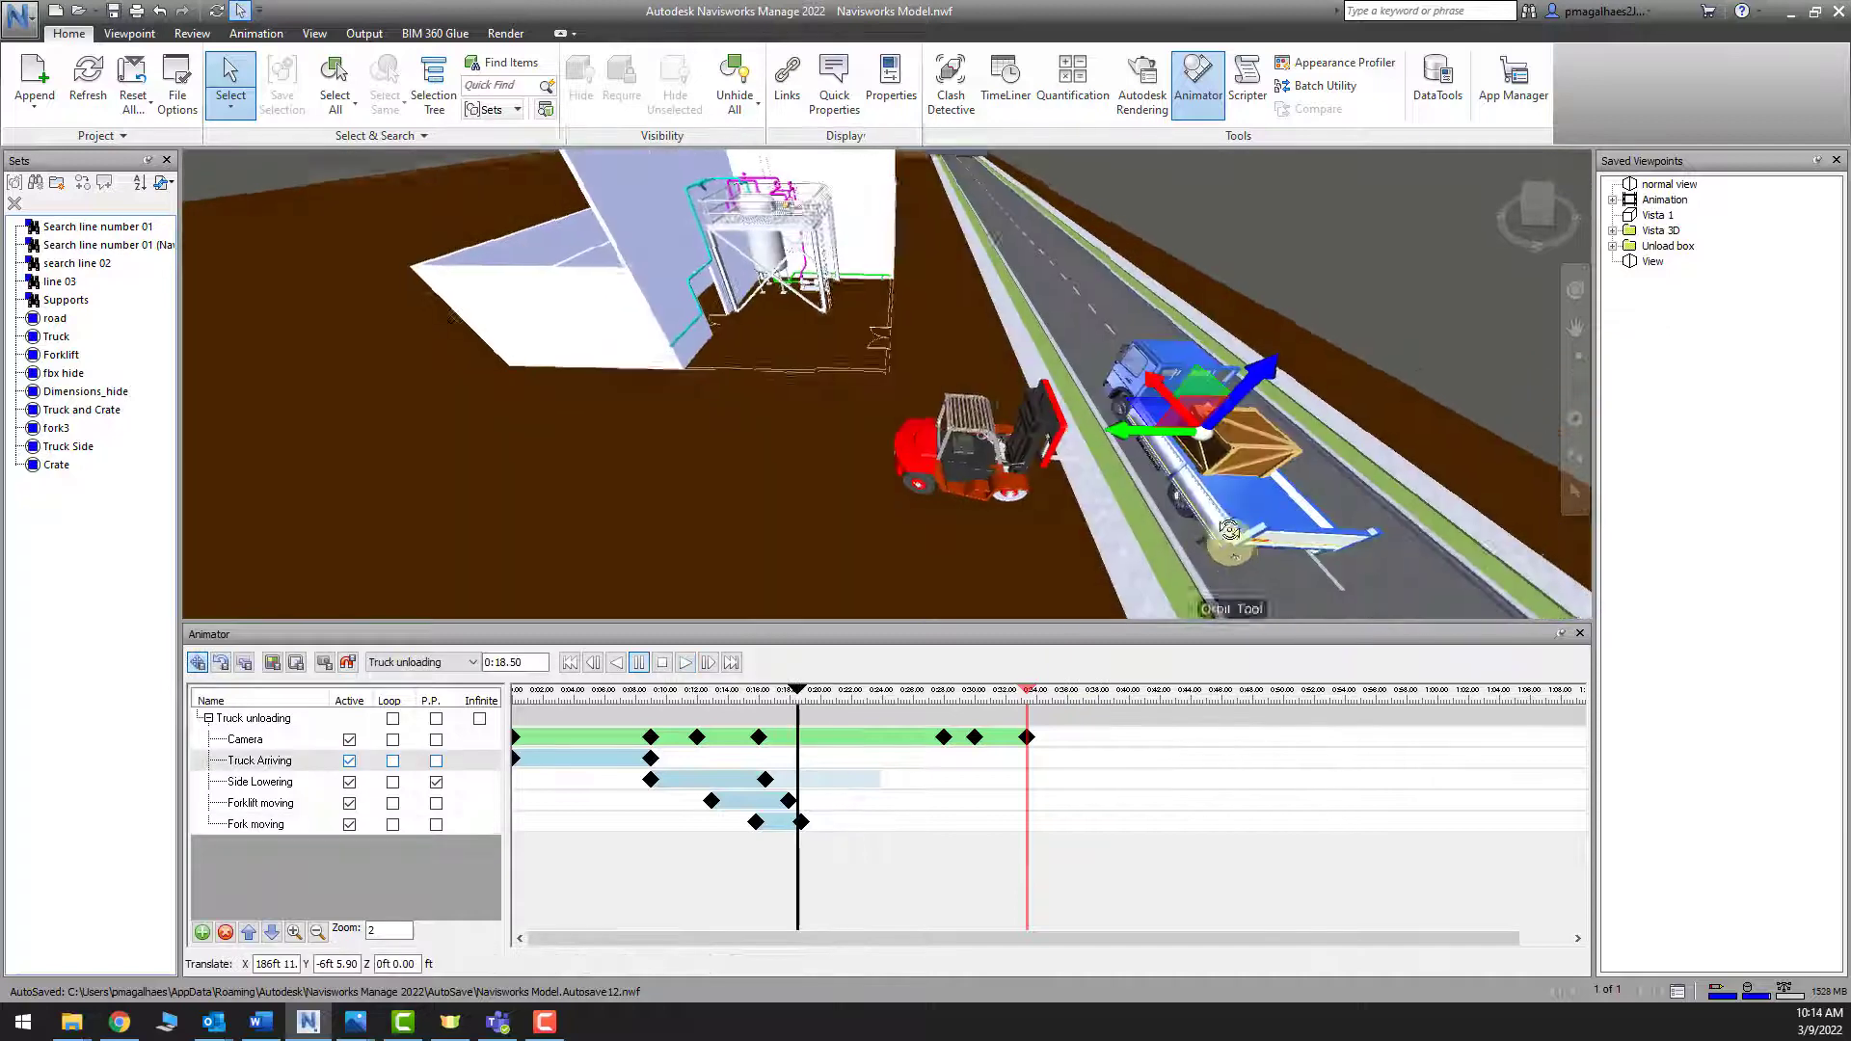
At the Forklift moving keyframe at 0:17.94, move the forklift toward the truck to about -26 ft 10 in Y and recapture the keyframe
{"action": "mouse_move", "coordinate": [1200, 491]}
{"action": "middle_mouse_down", "text": "shift"}
{"action": "mouse_move", "coordinate": [1189, 471]}
{"action": "mouse_move", "coordinate": [1204, 488]}
{"action": "middle_mouse_up", "text": "shift"}
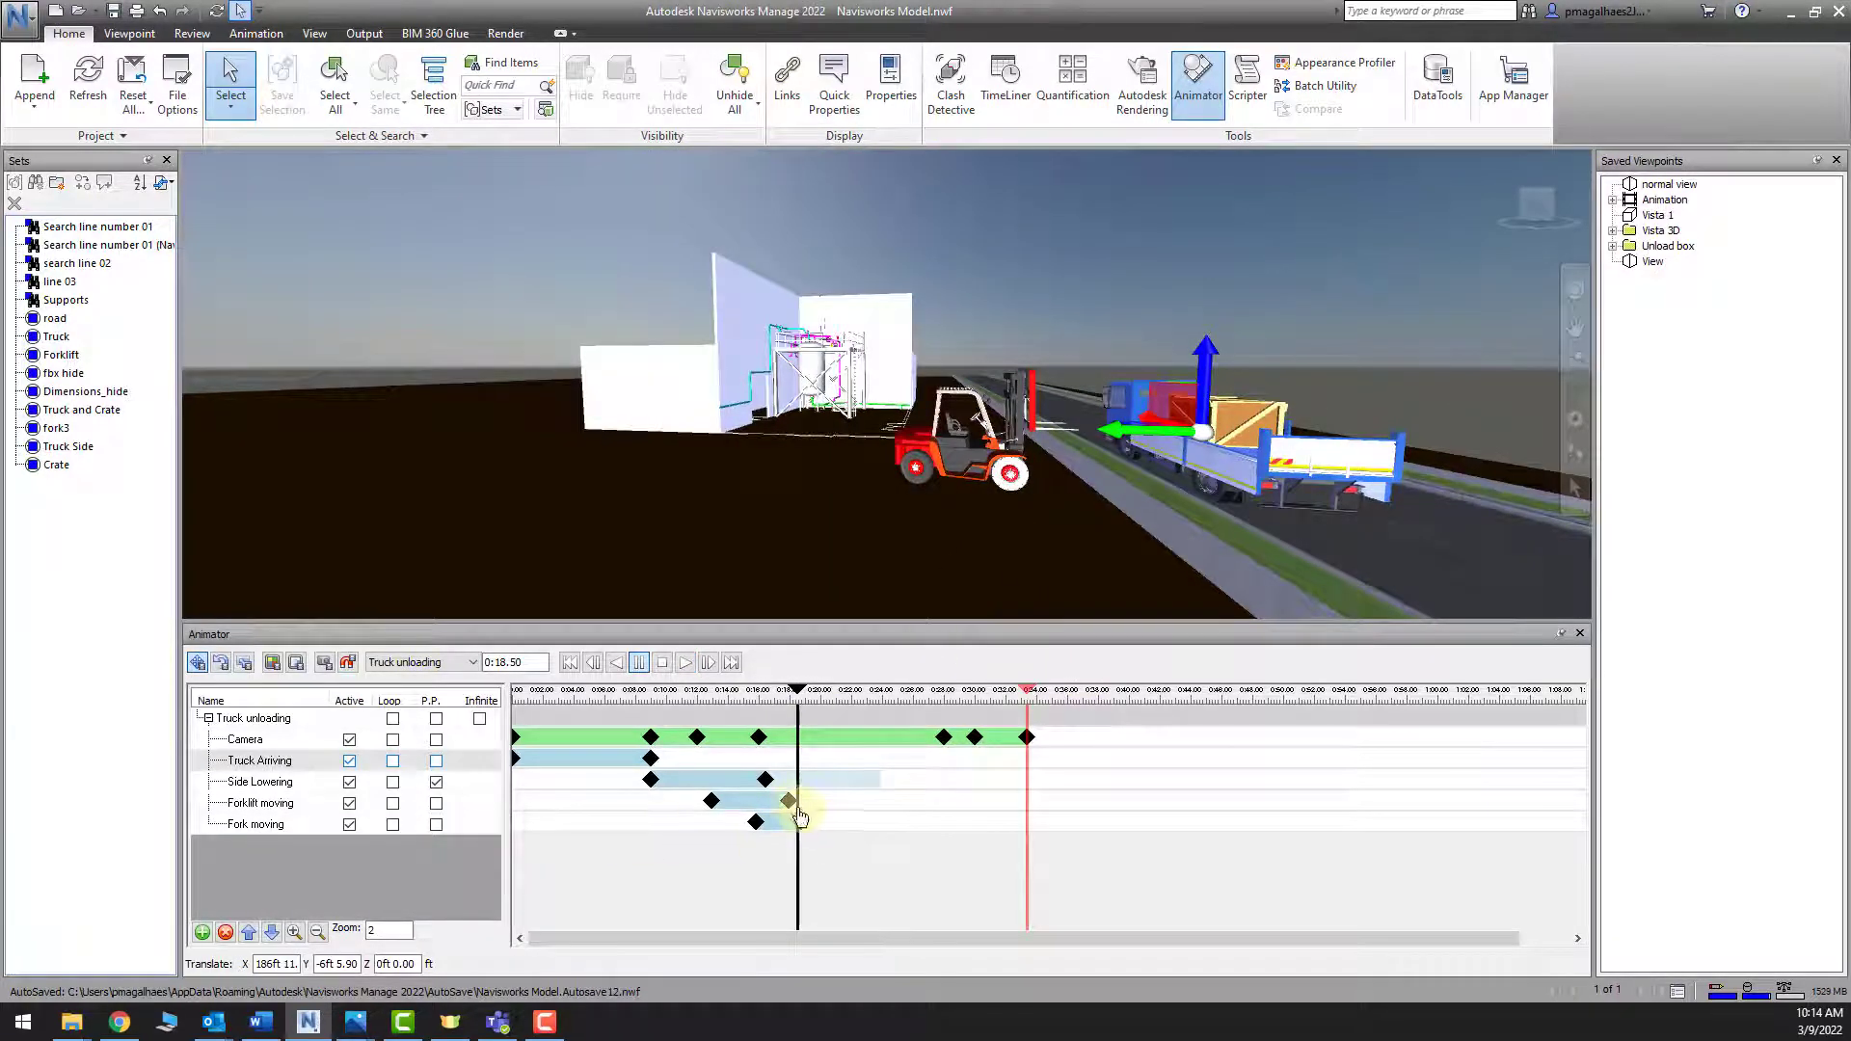
{"action": "left_click", "coordinate": [790, 802]}
{"action": "middle_click_drag", "start_coordinate": [1347, 554], "coordinate": [1073, 527], "text": "shift"}
{"action": "left_click_drag", "start_coordinate": [1074, 458], "coordinate": [1124, 469]}
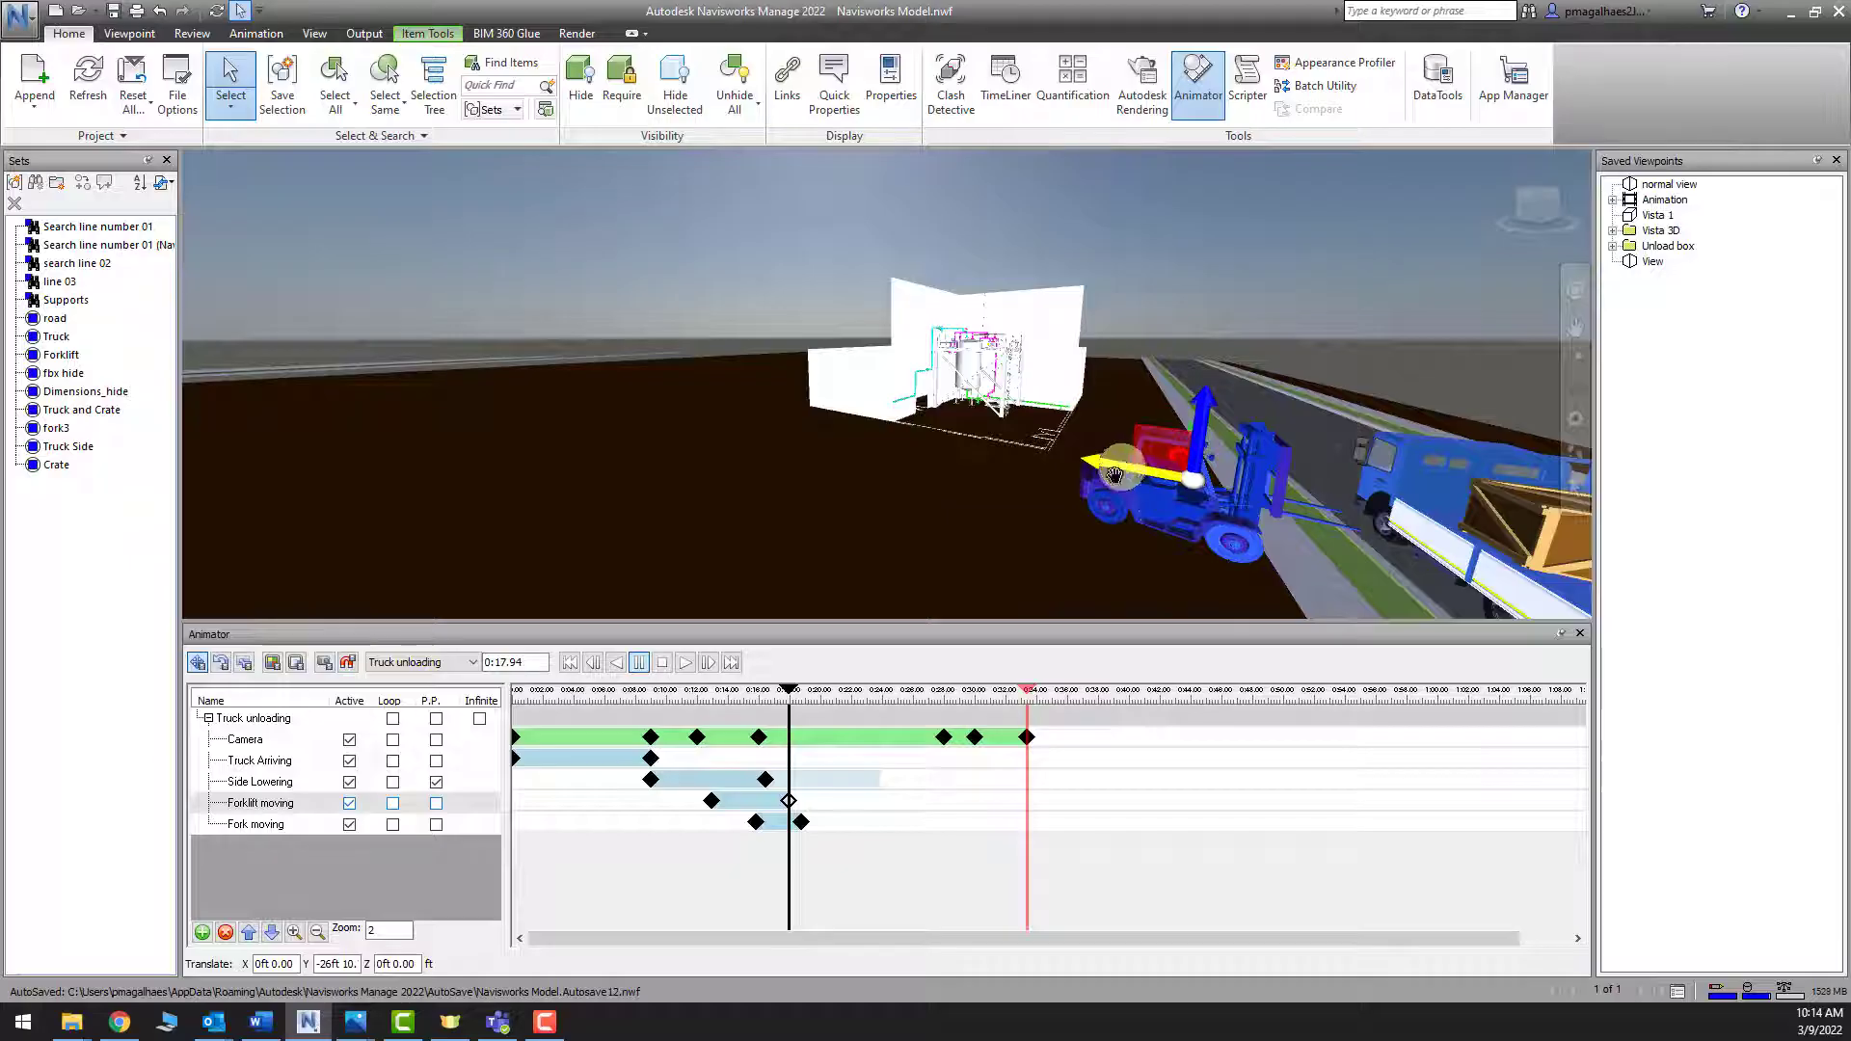
{"action": "left_click", "coordinate": [323, 665]}
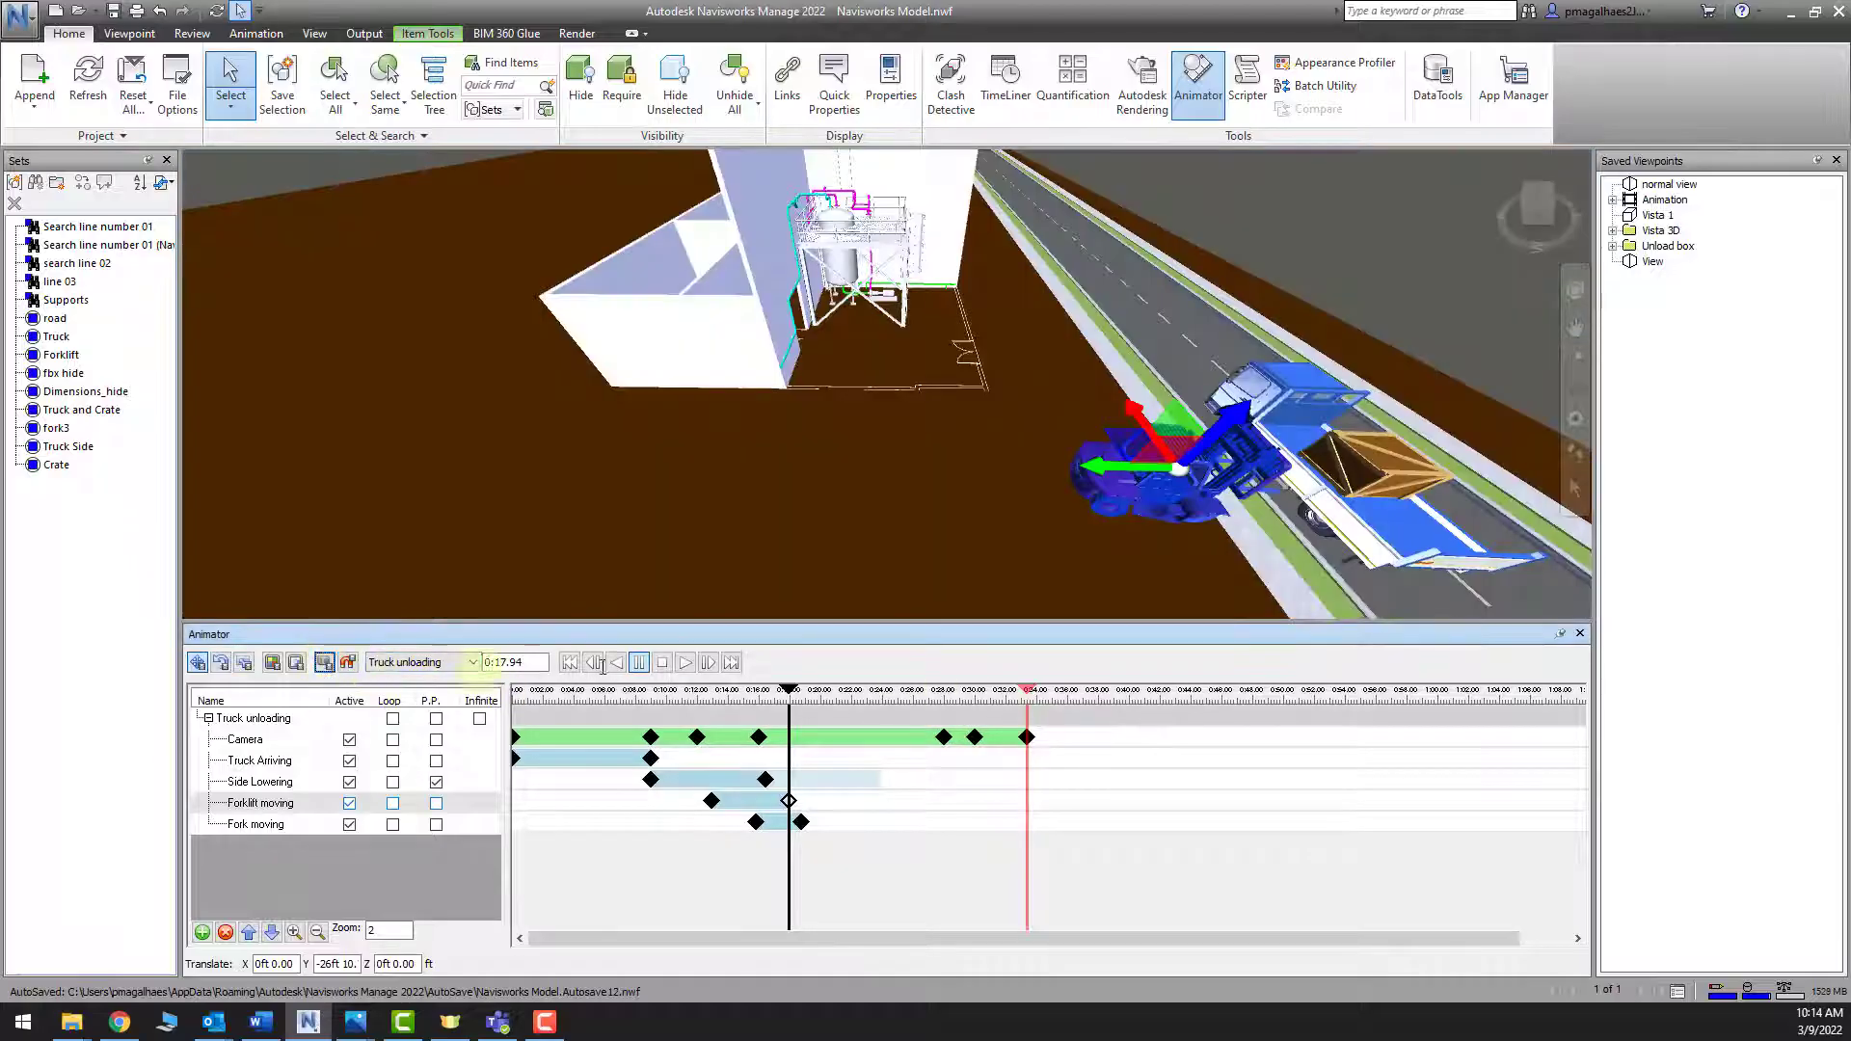
Set the animation time to about 0:19.31 and move the forklift farther toward the truck, to about -30 ft 1 in Y
{"action": "middle_click_drag", "start_coordinate": [1348, 584], "coordinate": [1173, 472], "text": "shift"}
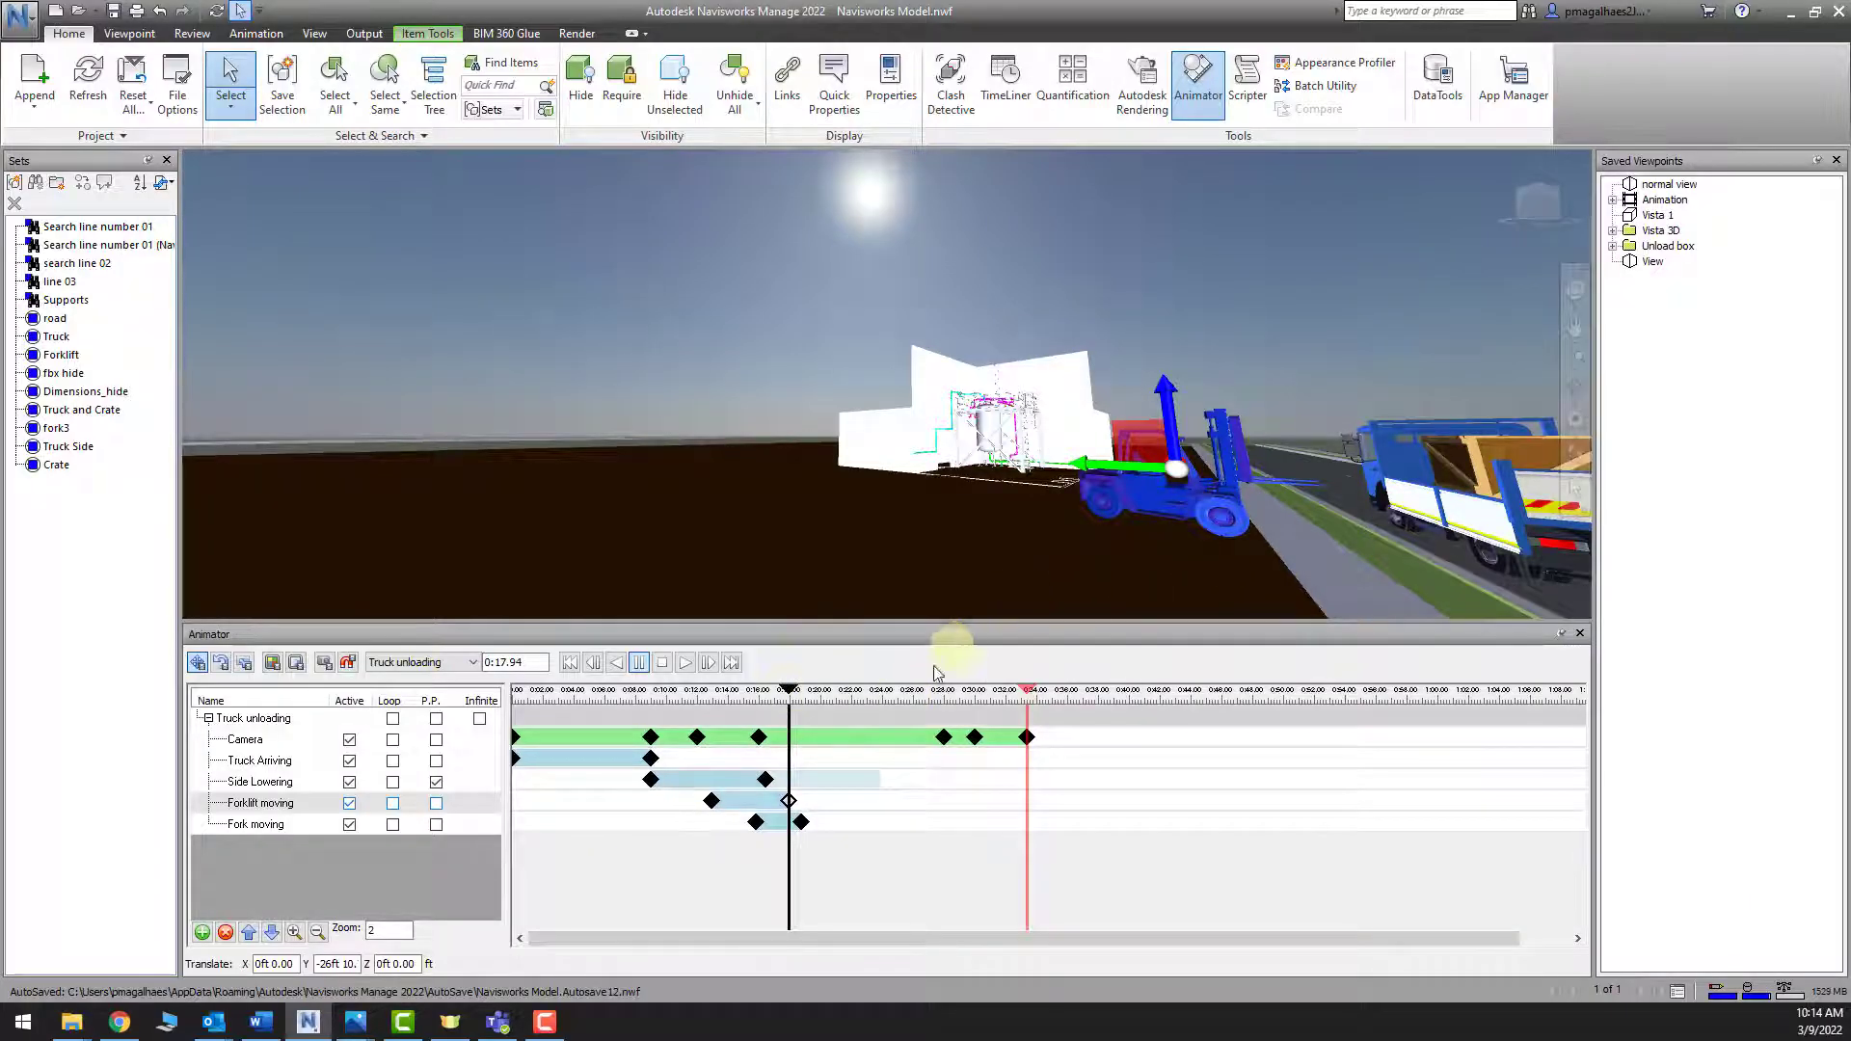
{"action": "left_click_drag", "start_coordinate": [794, 698], "coordinate": [810, 696]}
{"action": "middle_click_drag", "start_coordinate": [1424, 583], "coordinate": [1209, 502], "text": "shift"}
{"action": "left_click_drag", "start_coordinate": [1201, 493], "coordinate": [1260, 498]}
{"action": "left_click", "coordinate": [1254, 498]}
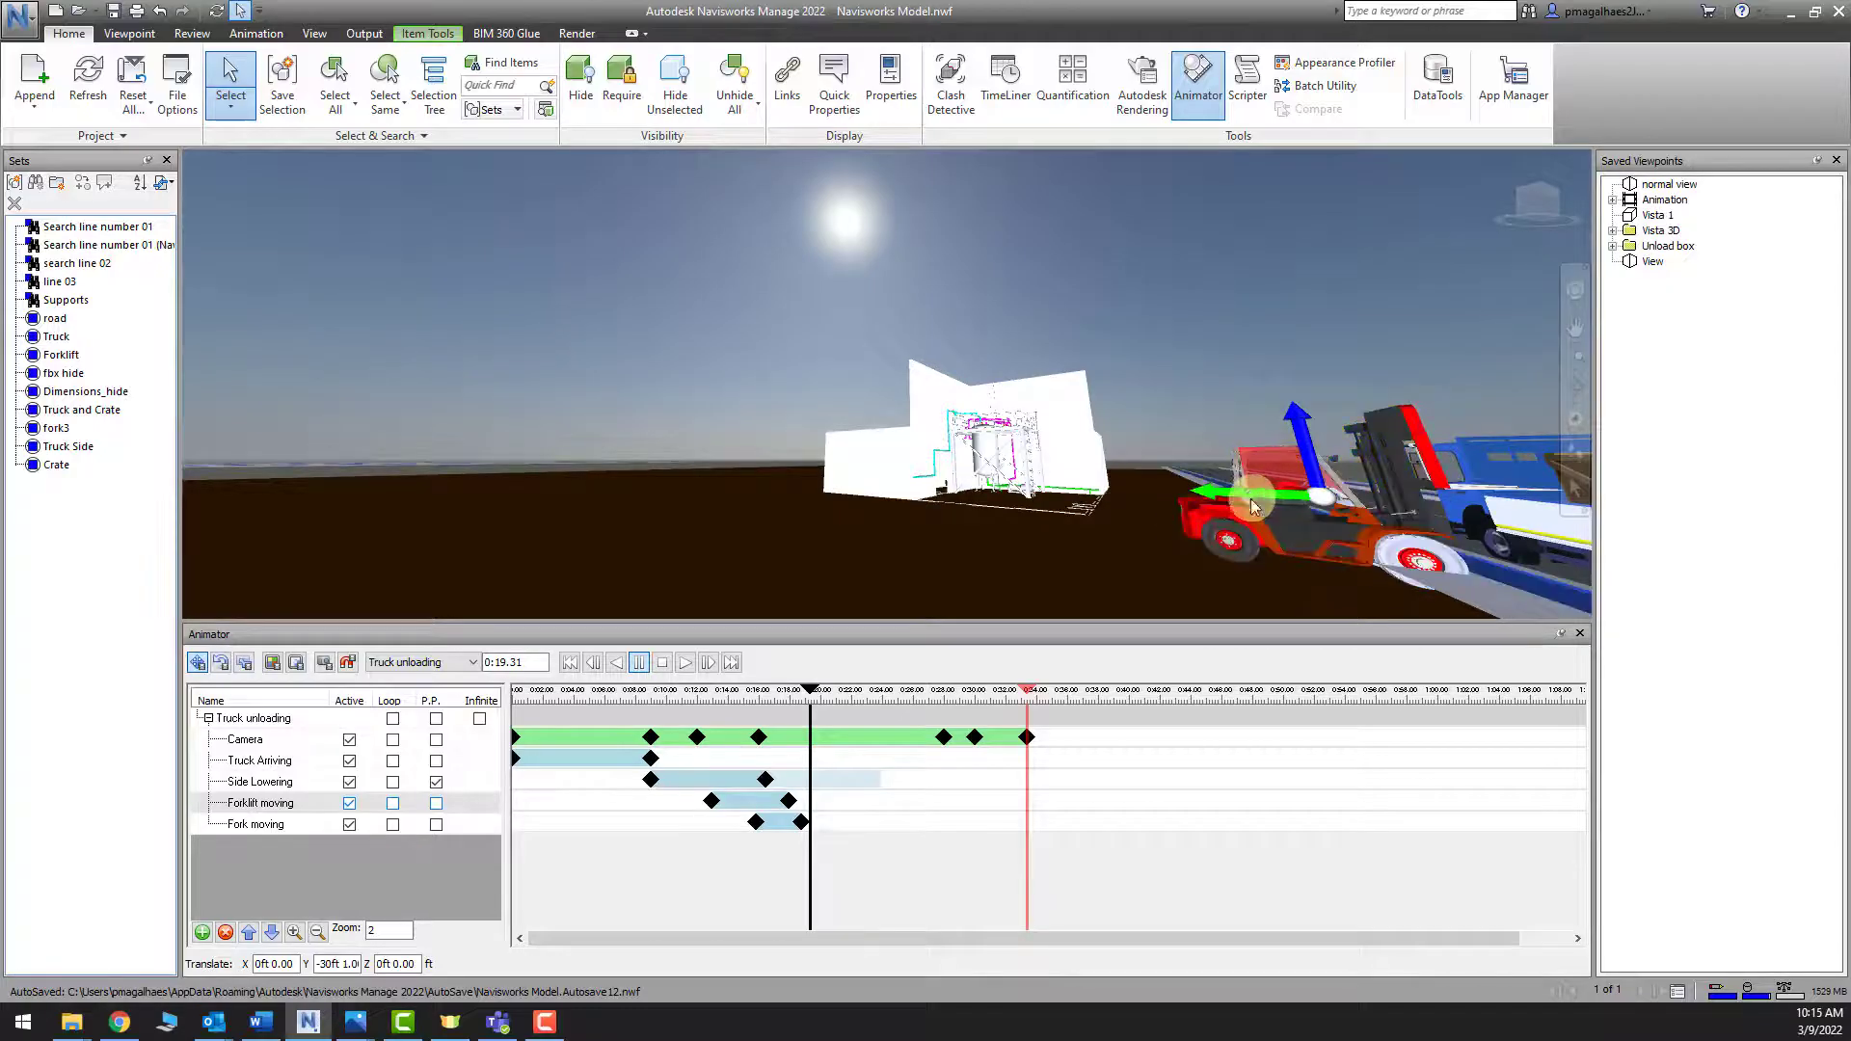
Move the forklift's rotation centre to its rear end, at about X 12 ft 4.39, Y 9 ft 0.35, Z 2 ft 1.01
{"action": "left_click", "coordinate": [222, 666]}
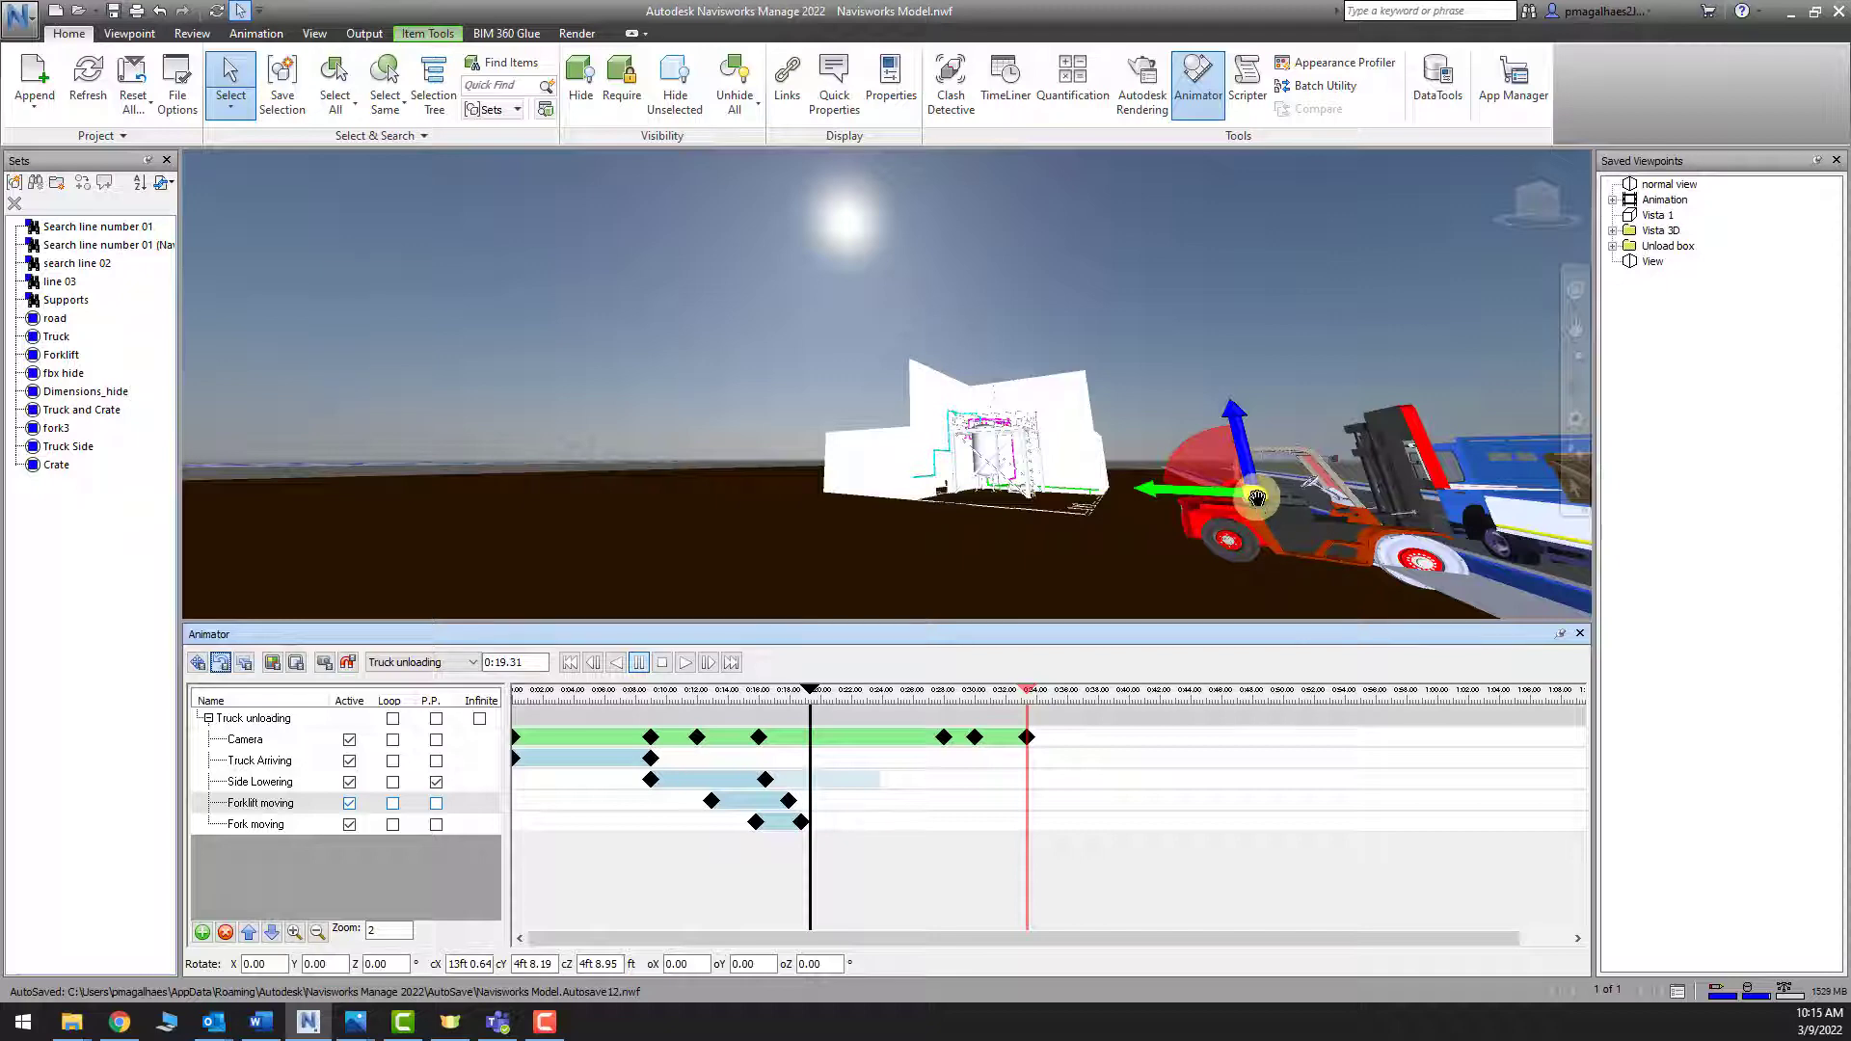
{"action": "left_click_drag", "start_coordinate": [1257, 497], "coordinate": [1226, 554]}
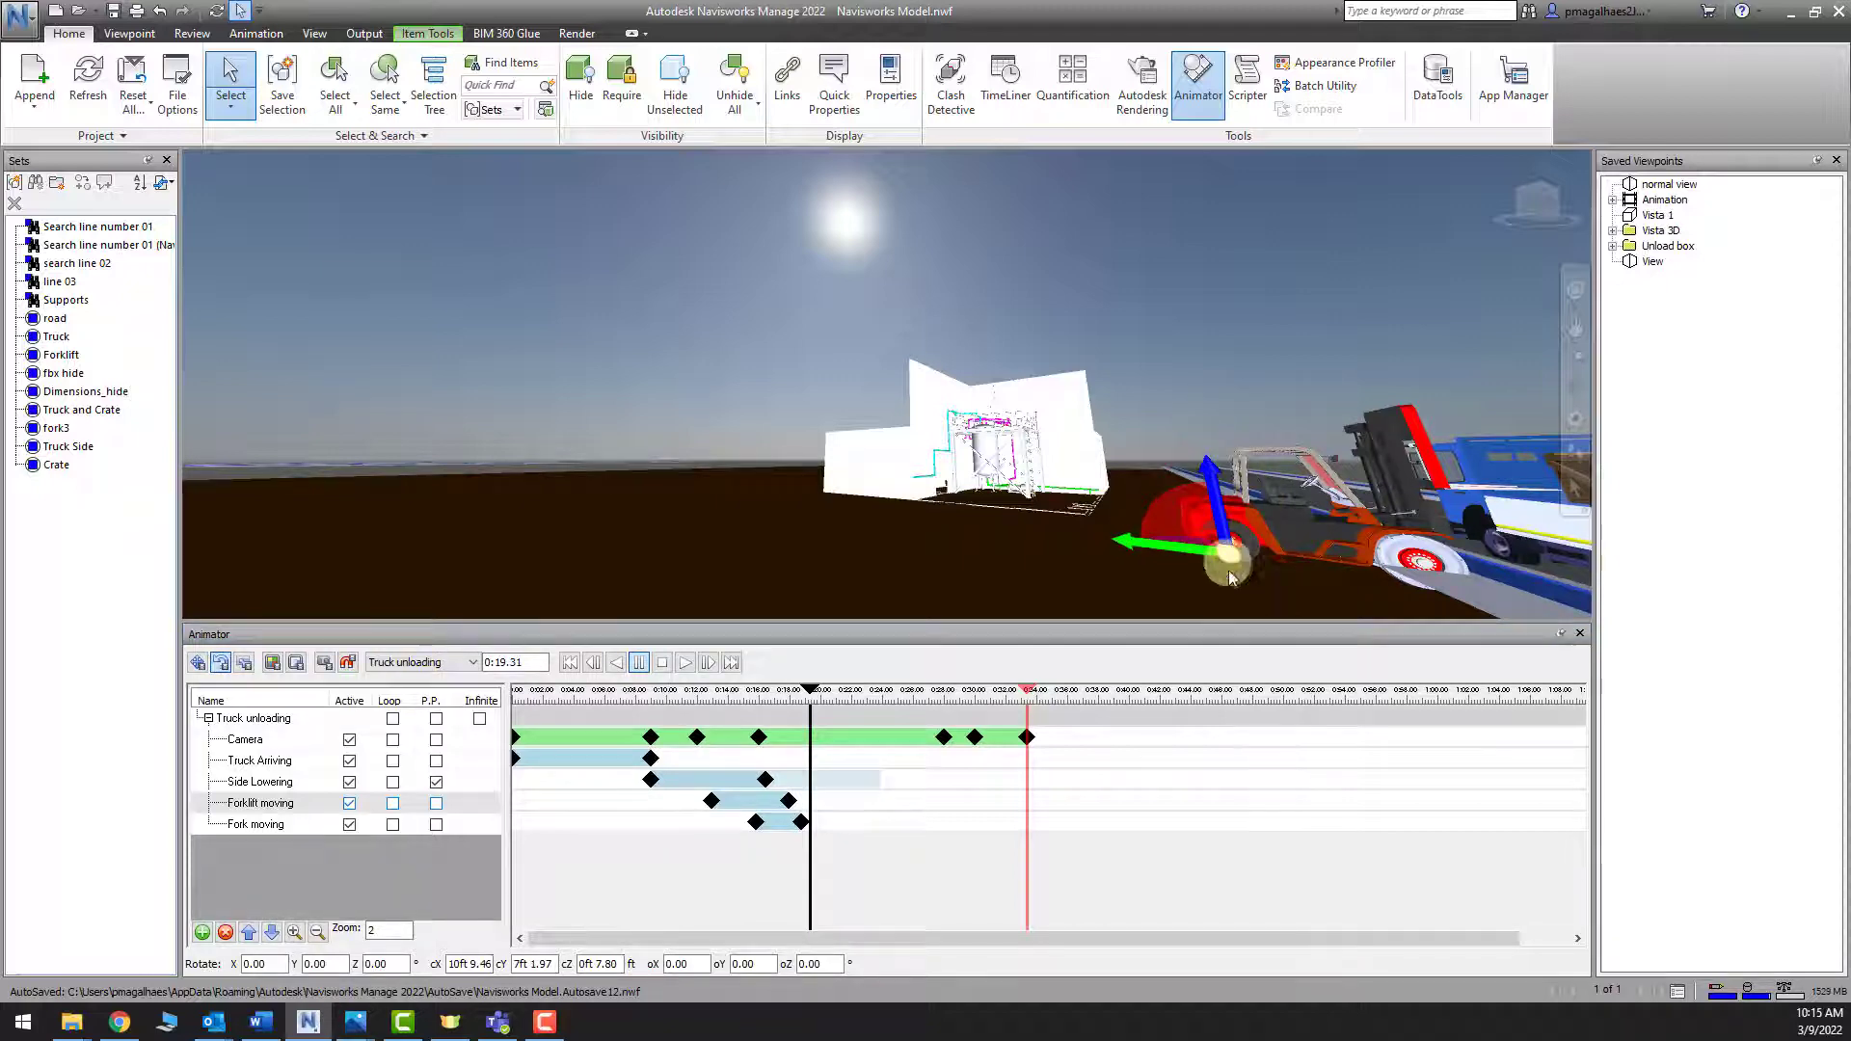
{"action": "middle_click_drag", "start_coordinate": [1357, 569], "coordinate": [1441, 574], "text": "shift"}
{"action": "scroll", "coordinate": [1277, 511], "scroll_direction": "down", "scroll_amount": 3}
{"action": "middle_click_drag", "start_coordinate": [1277, 511], "coordinate": [1398, 536], "text": "shift"}
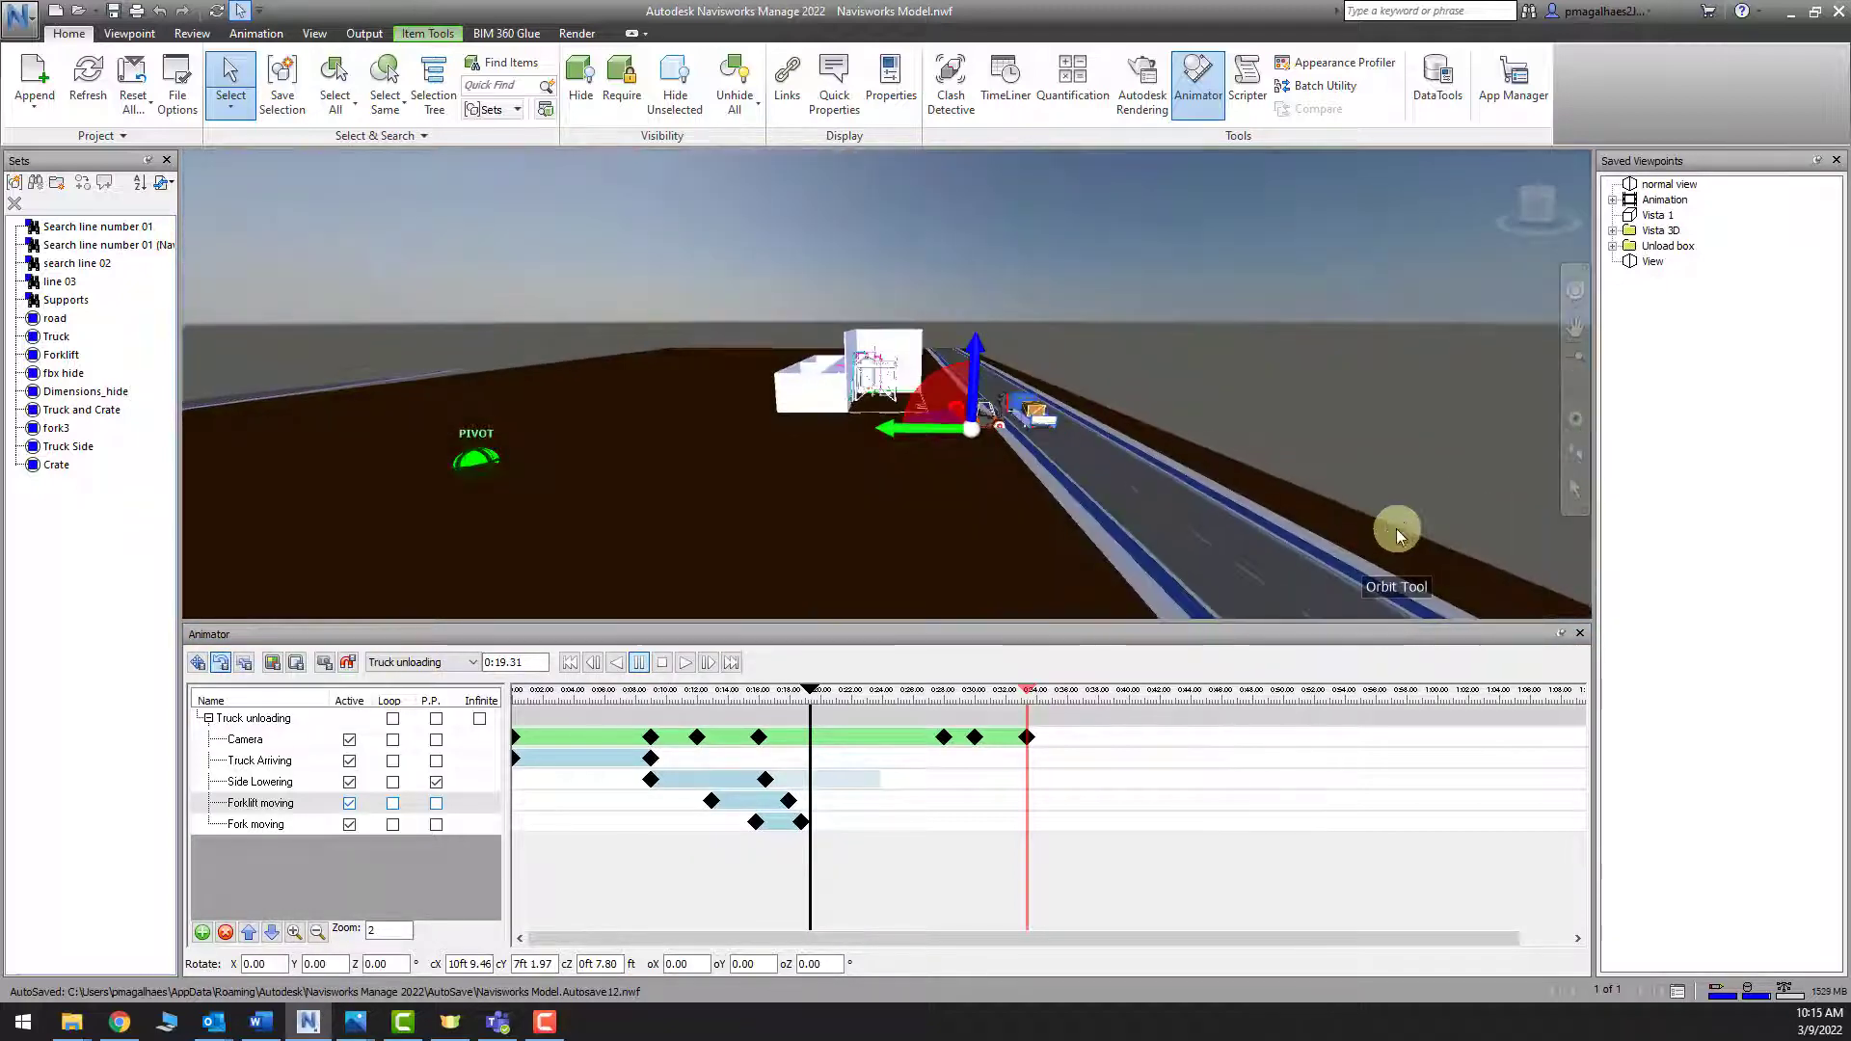
{"action": "middle_click_drag", "start_coordinate": [938, 397], "coordinate": [1252, 511]}
{"action": "scroll", "coordinate": [982, 482], "scroll_direction": "up", "scroll_amount": 3}
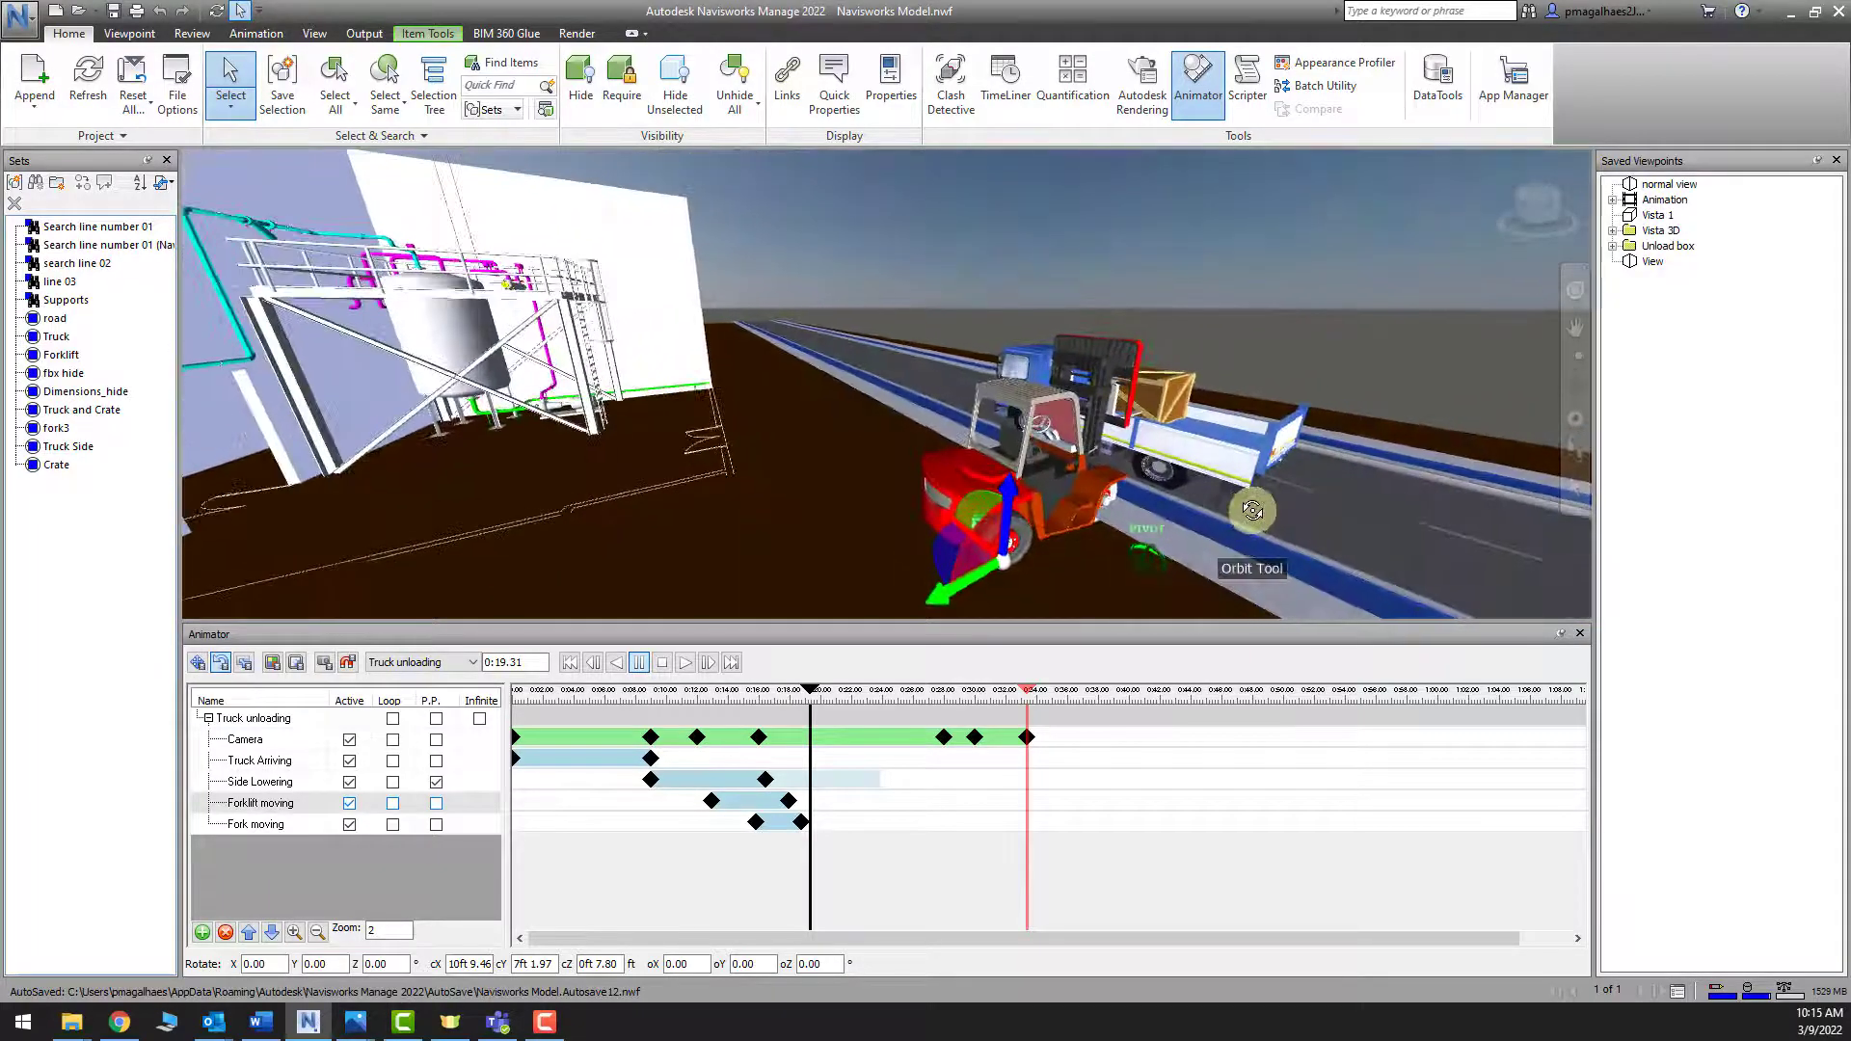
{"action": "left_click_drag", "start_coordinate": [1004, 565], "coordinate": [951, 528]}
{"action": "mouse_move", "coordinate": [1073, 541]}
{"action": "middle_mouse_down", "text": "shift"}
{"action": "mouse_move", "coordinate": [1123, 520]}
{"action": "mouse_move", "coordinate": [1066, 506]}
{"action": "middle_mouse_up", "text": "shift"}
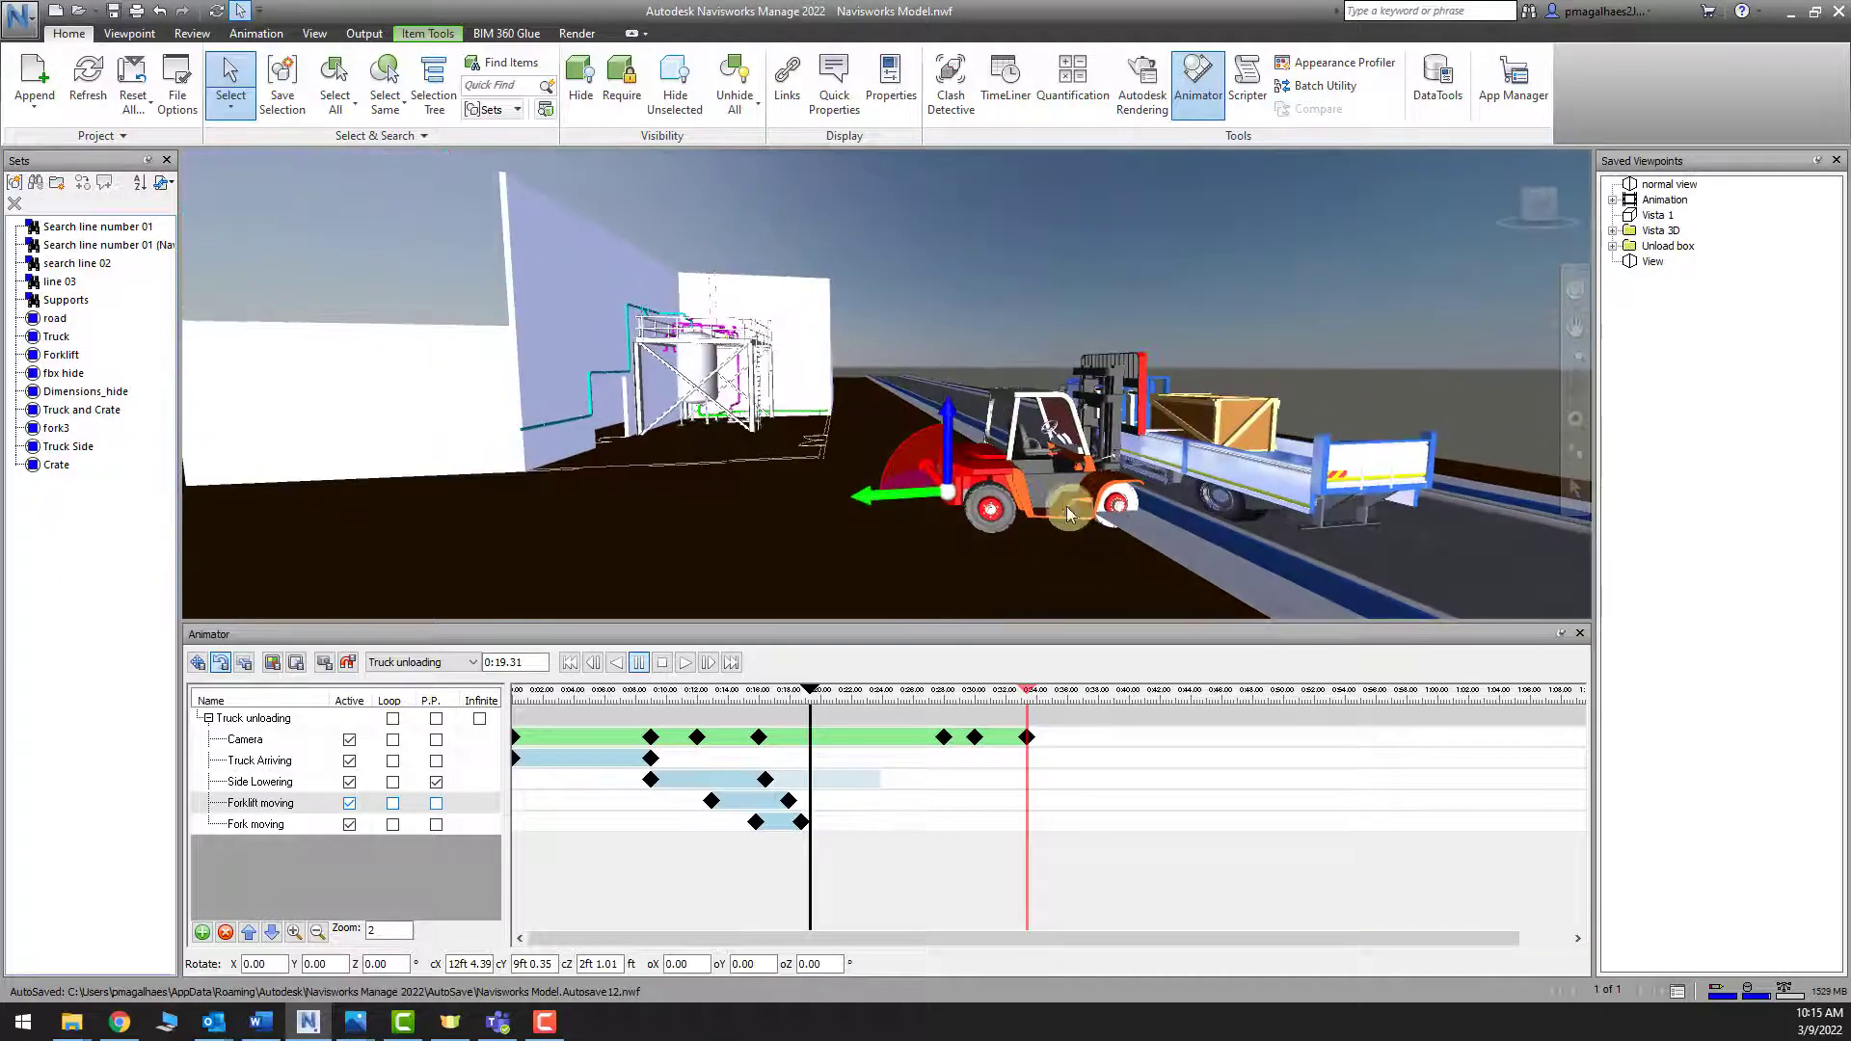
Tilt the forklift about -5.93° around X and capture a Forklift moving keyframe at 0:19.31
{"action": "left_click_drag", "start_coordinate": [919, 455], "coordinate": [915, 457]}
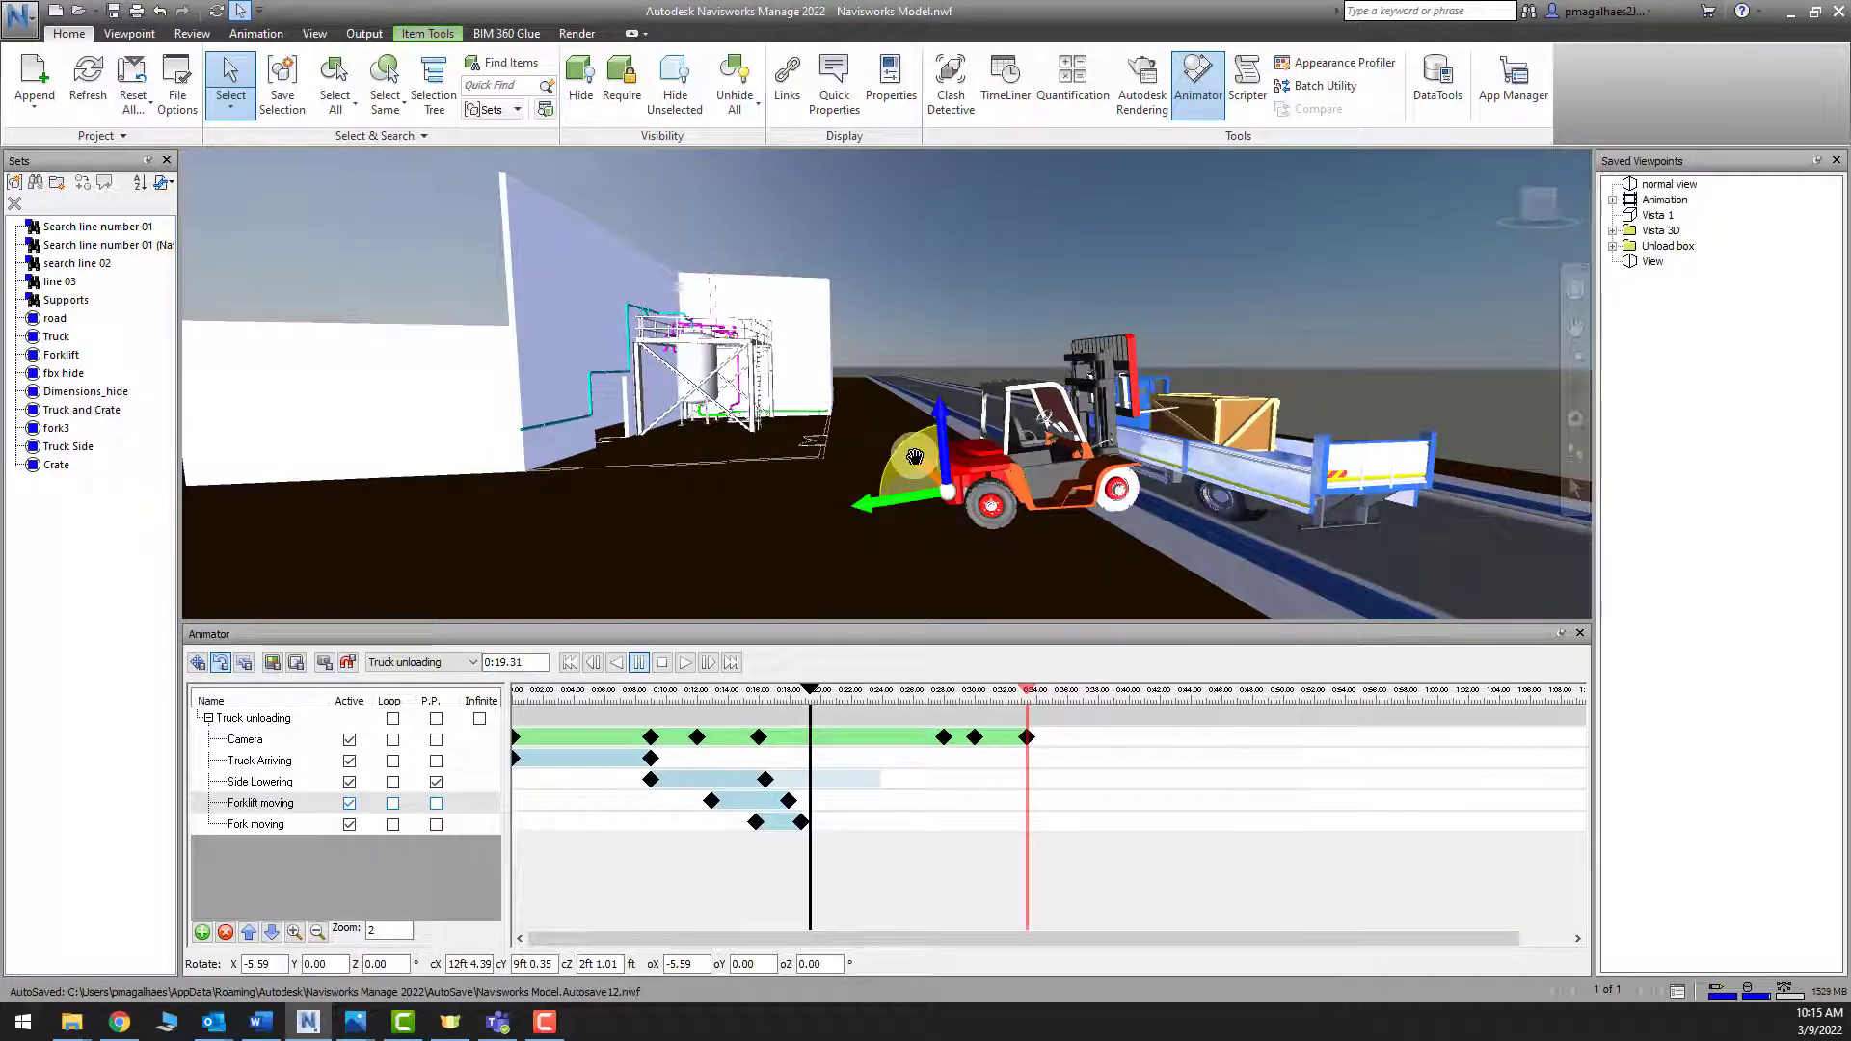
{"action": "middle_click_drag", "start_coordinate": [1121, 518], "coordinate": [1012, 528], "text": "shift"}
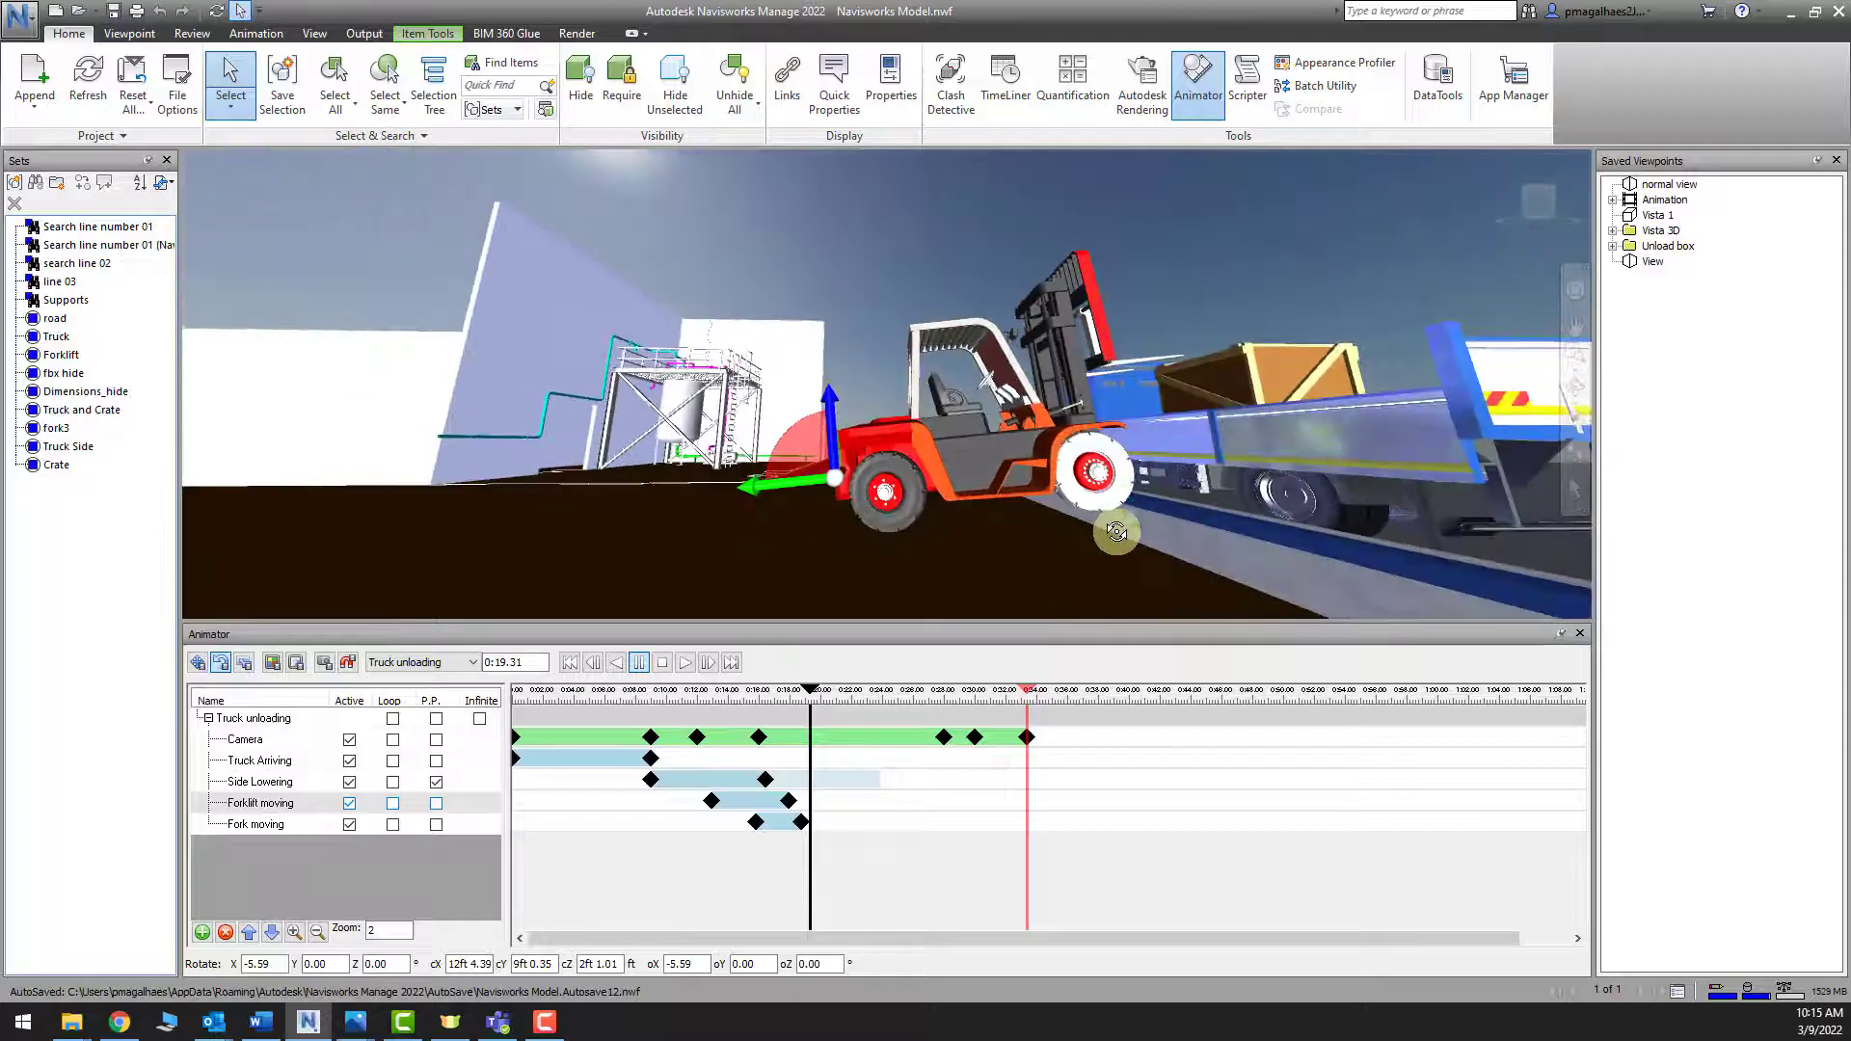
{"action": "left_click_drag", "start_coordinate": [817, 450], "coordinate": [816, 445]}
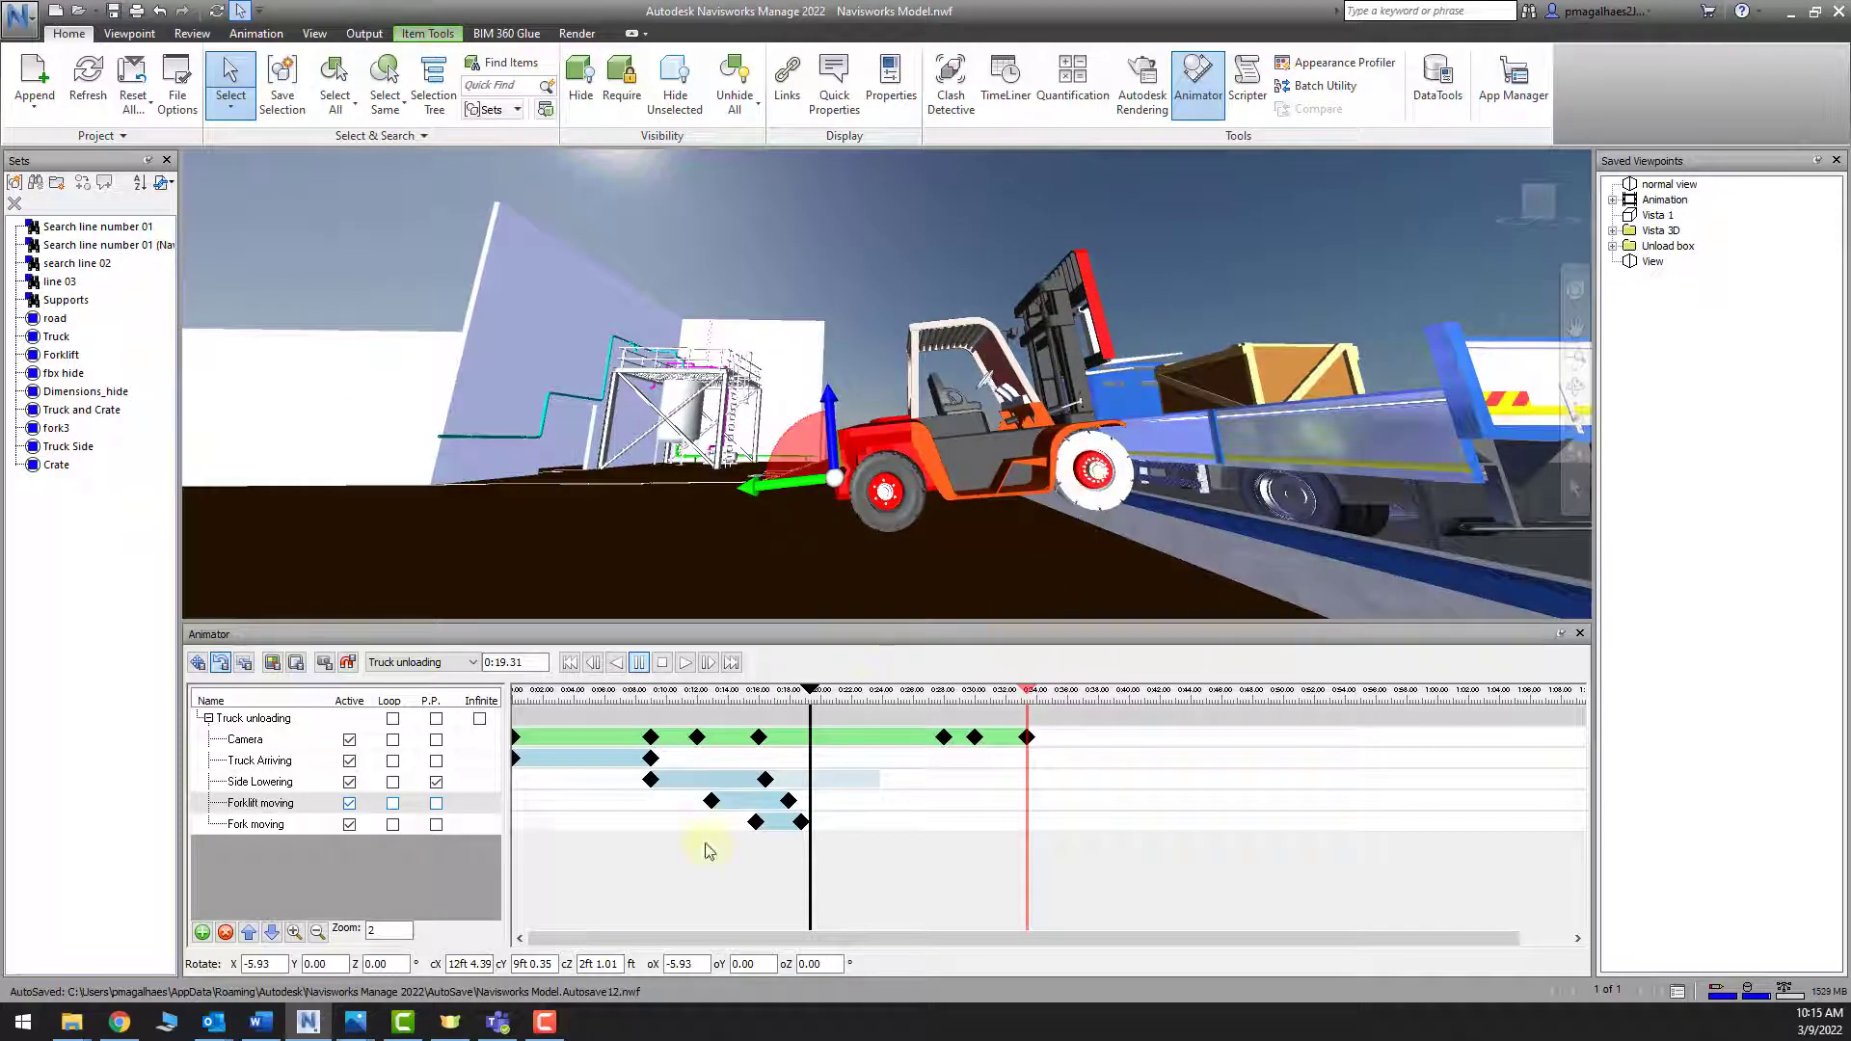
{"action": "left_click", "coordinate": [326, 666]}
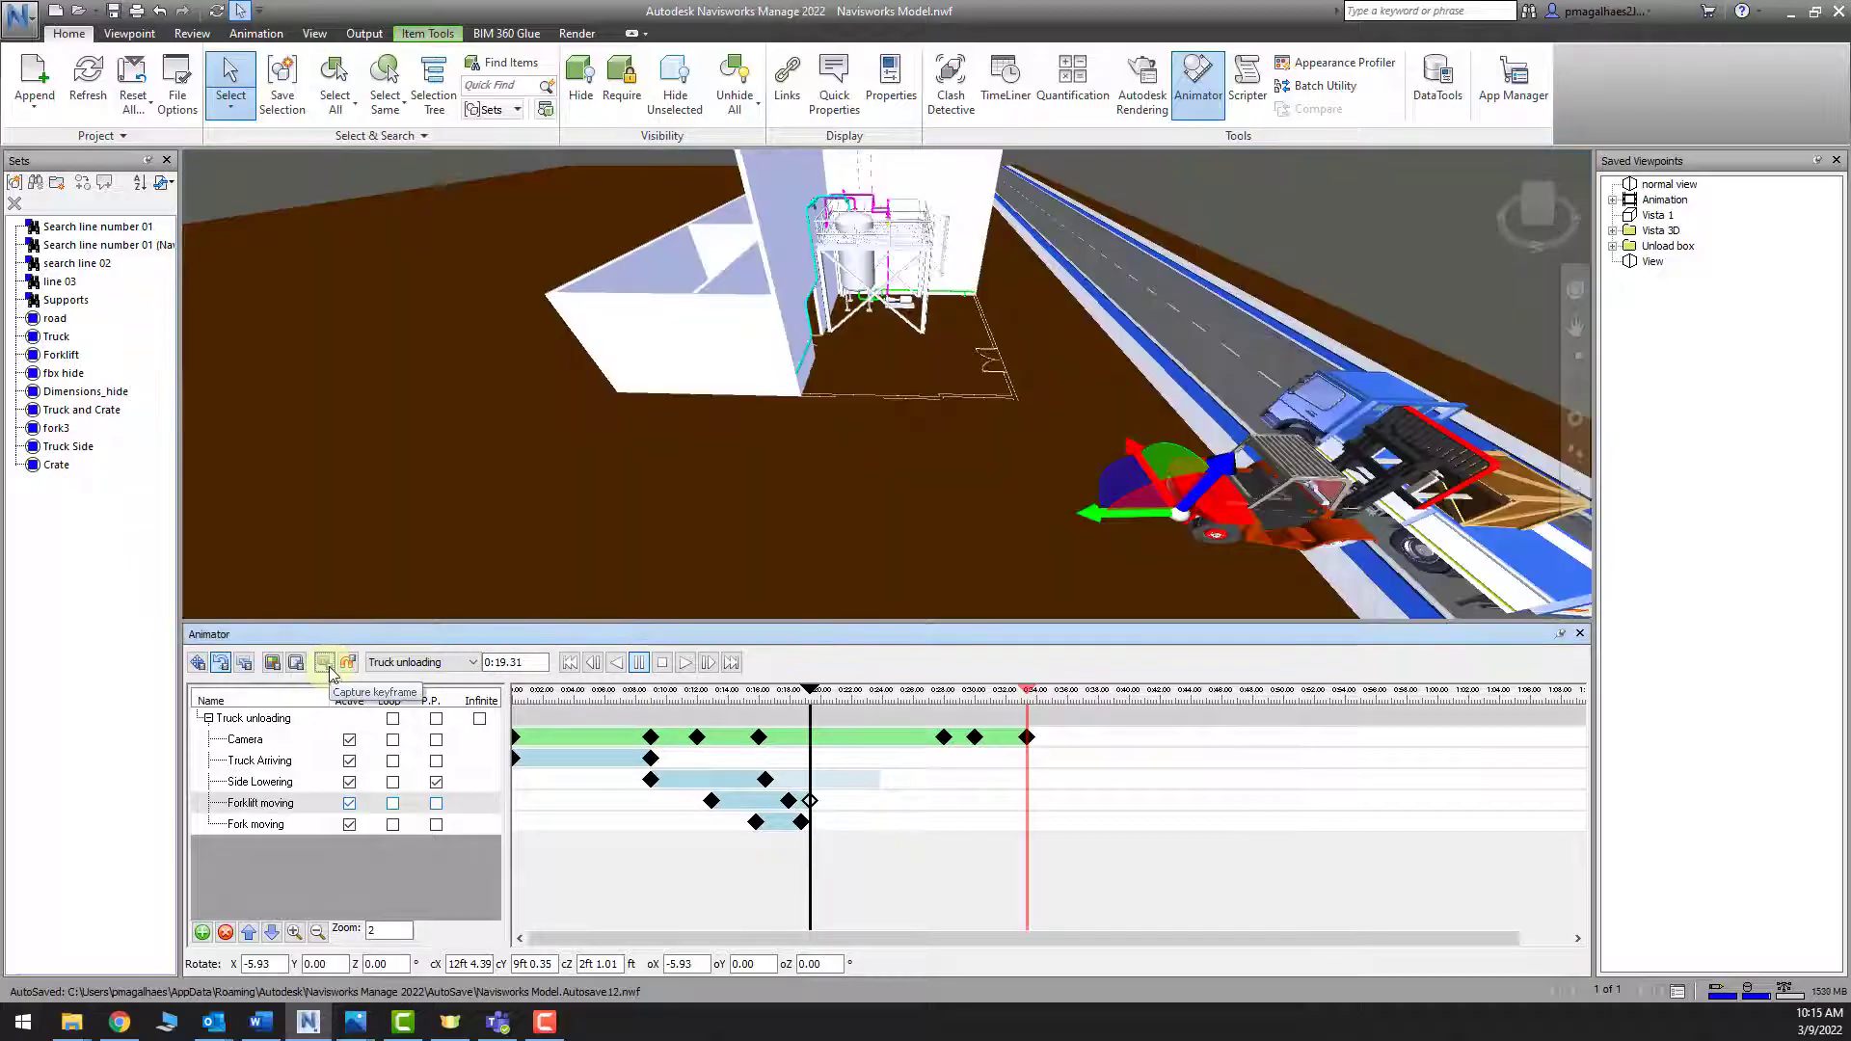
Examine the forklift up close at about 0:17.06 and play the Truck unloading scene from there
{"action": "left_click_drag", "start_coordinate": [818, 711], "coordinate": [777, 696]}
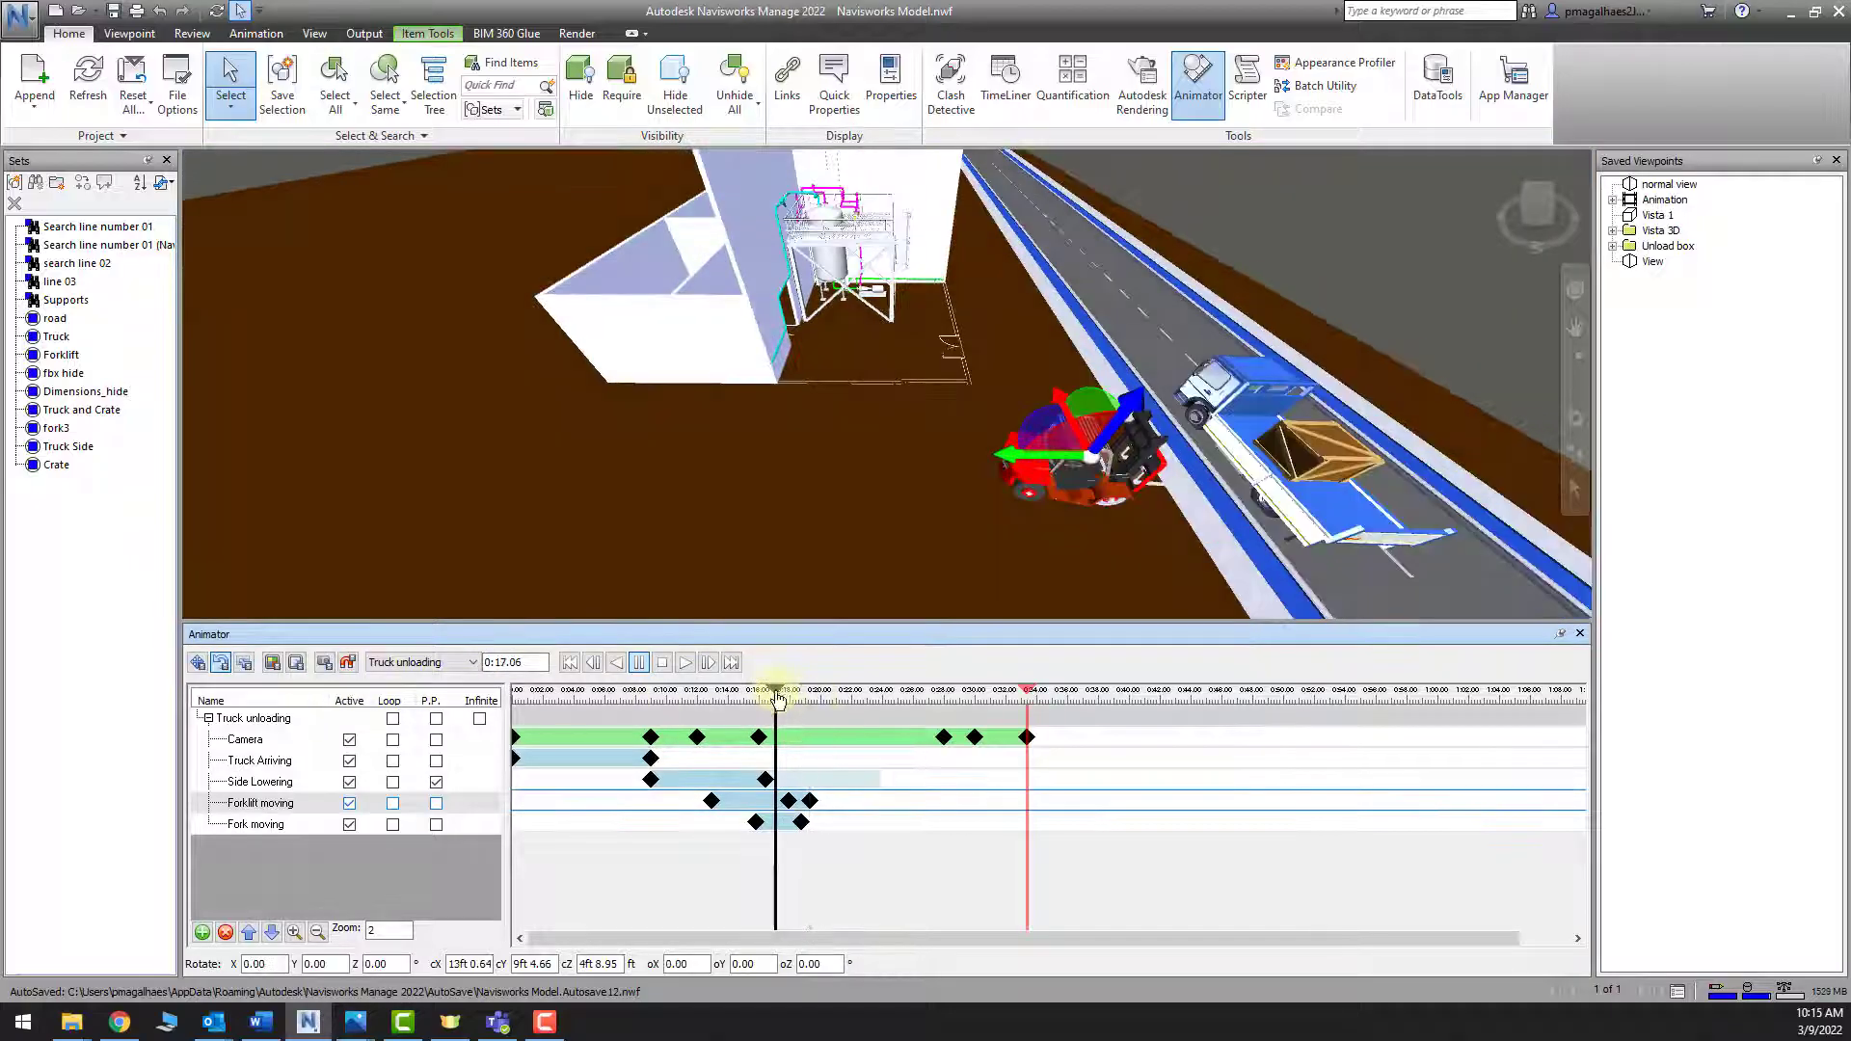
{"action": "middle_click_drag", "start_coordinate": [1225, 544], "coordinate": [1096, 425], "text": "shift"}
{"action": "scroll", "coordinate": [1121, 521], "scroll_direction": "up", "scroll_amount": 4}
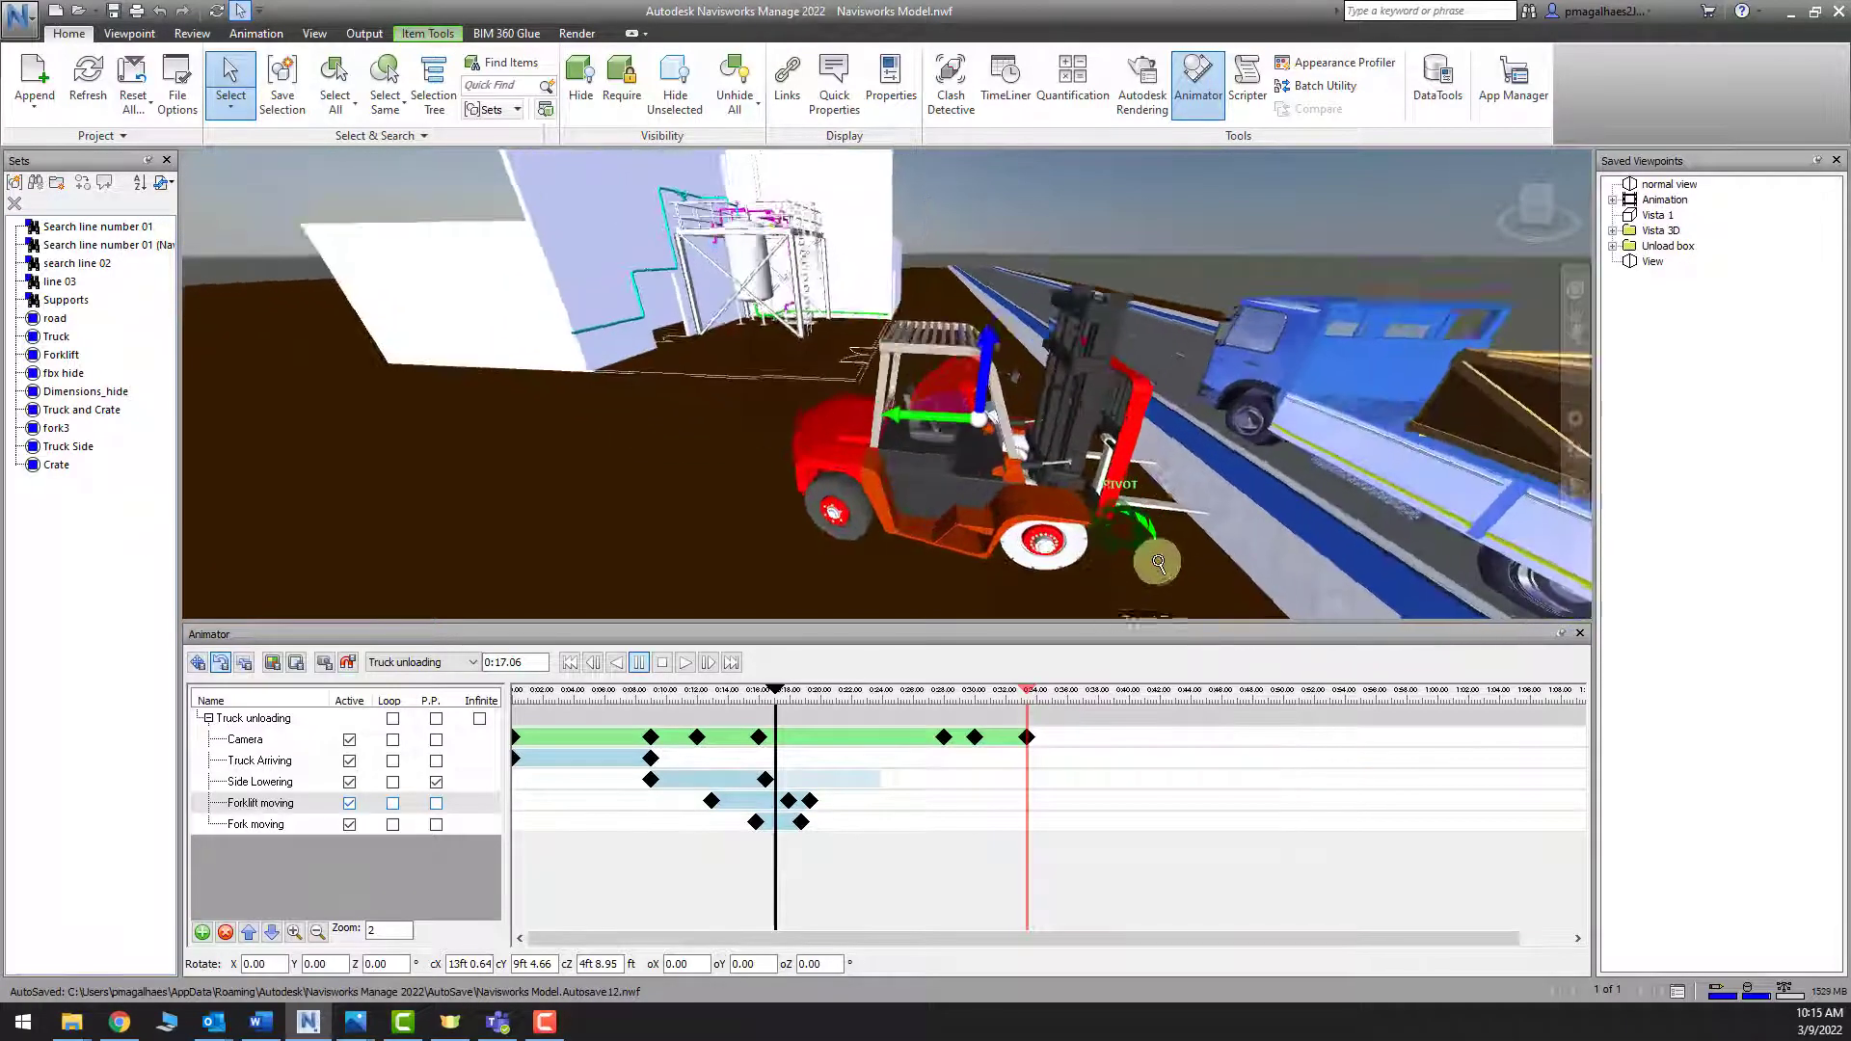
{"action": "mouse_move", "coordinate": [1143, 562]}
{"action": "middle_mouse_down", "text": "shift"}
{"action": "mouse_move", "coordinate": [1165, 514]}
{"action": "mouse_move", "coordinate": [1096, 554]}
{"action": "middle_mouse_up", "text": "shift"}
{"action": "left_click", "coordinate": [641, 663]}
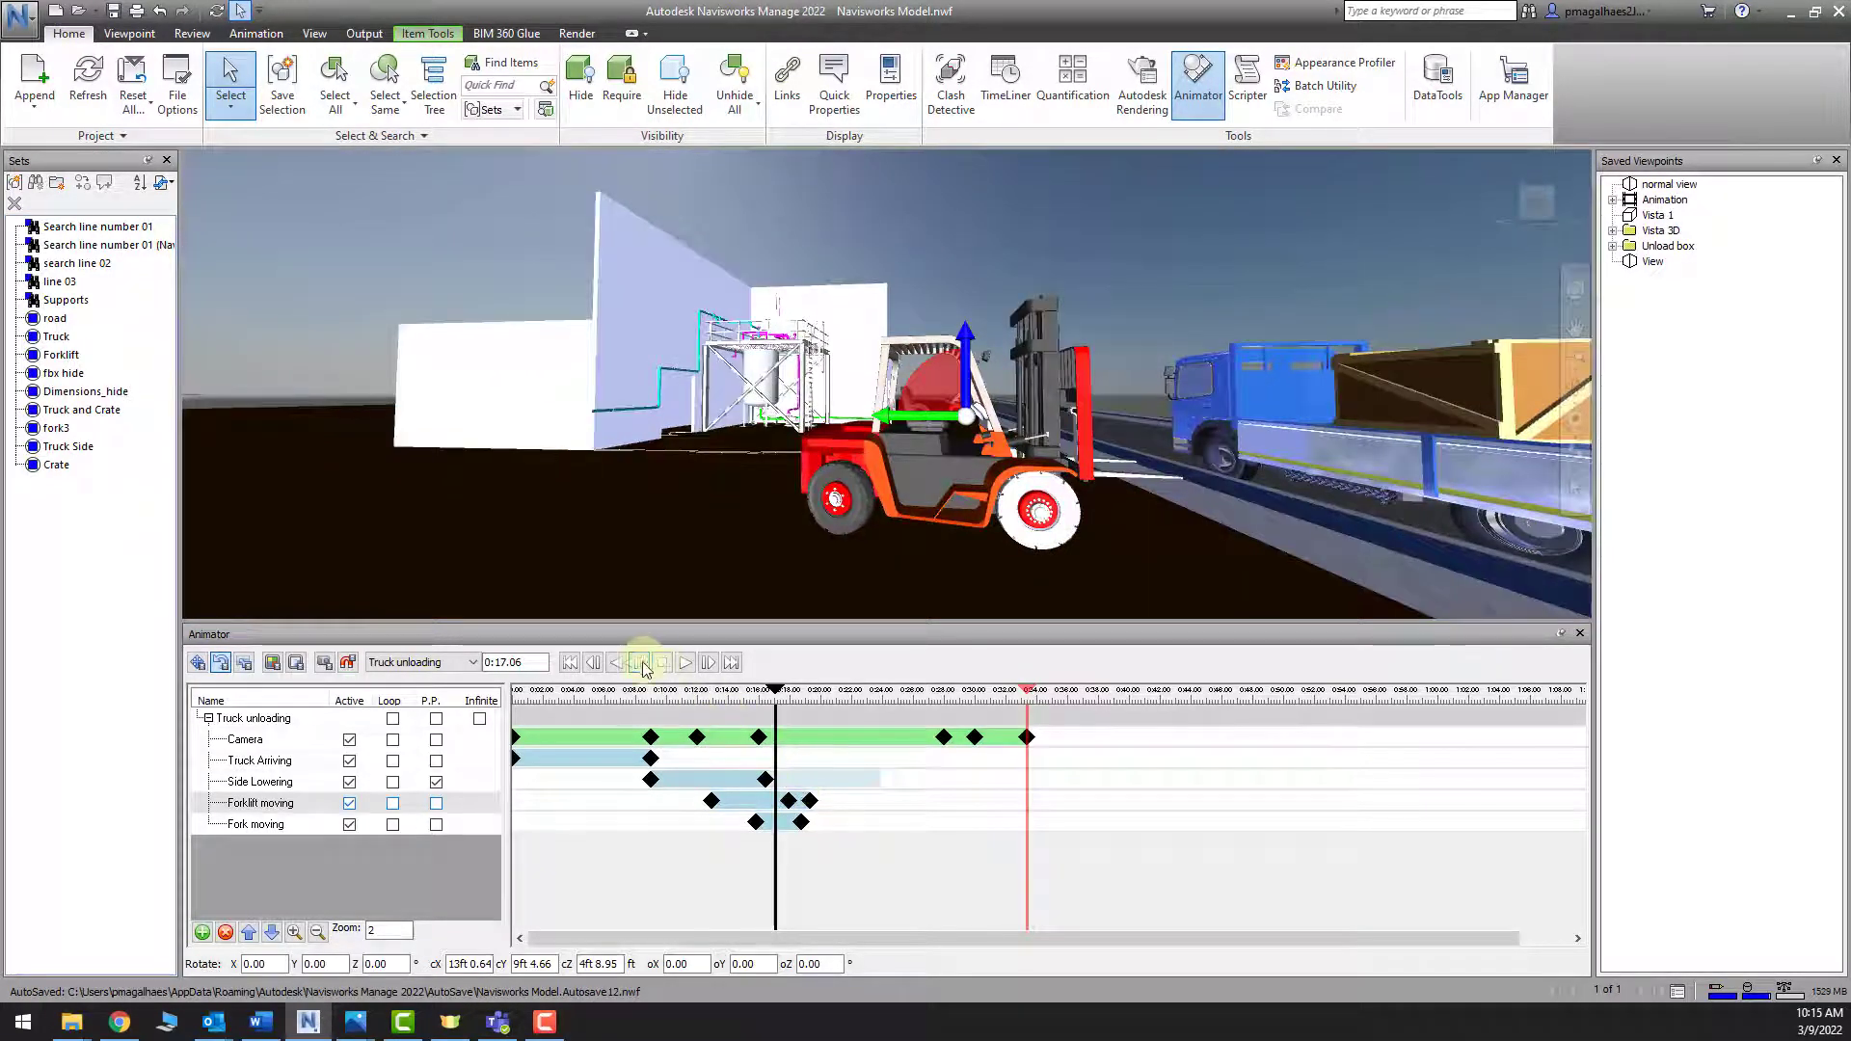
{"action": "left_click", "coordinate": [683, 663]}
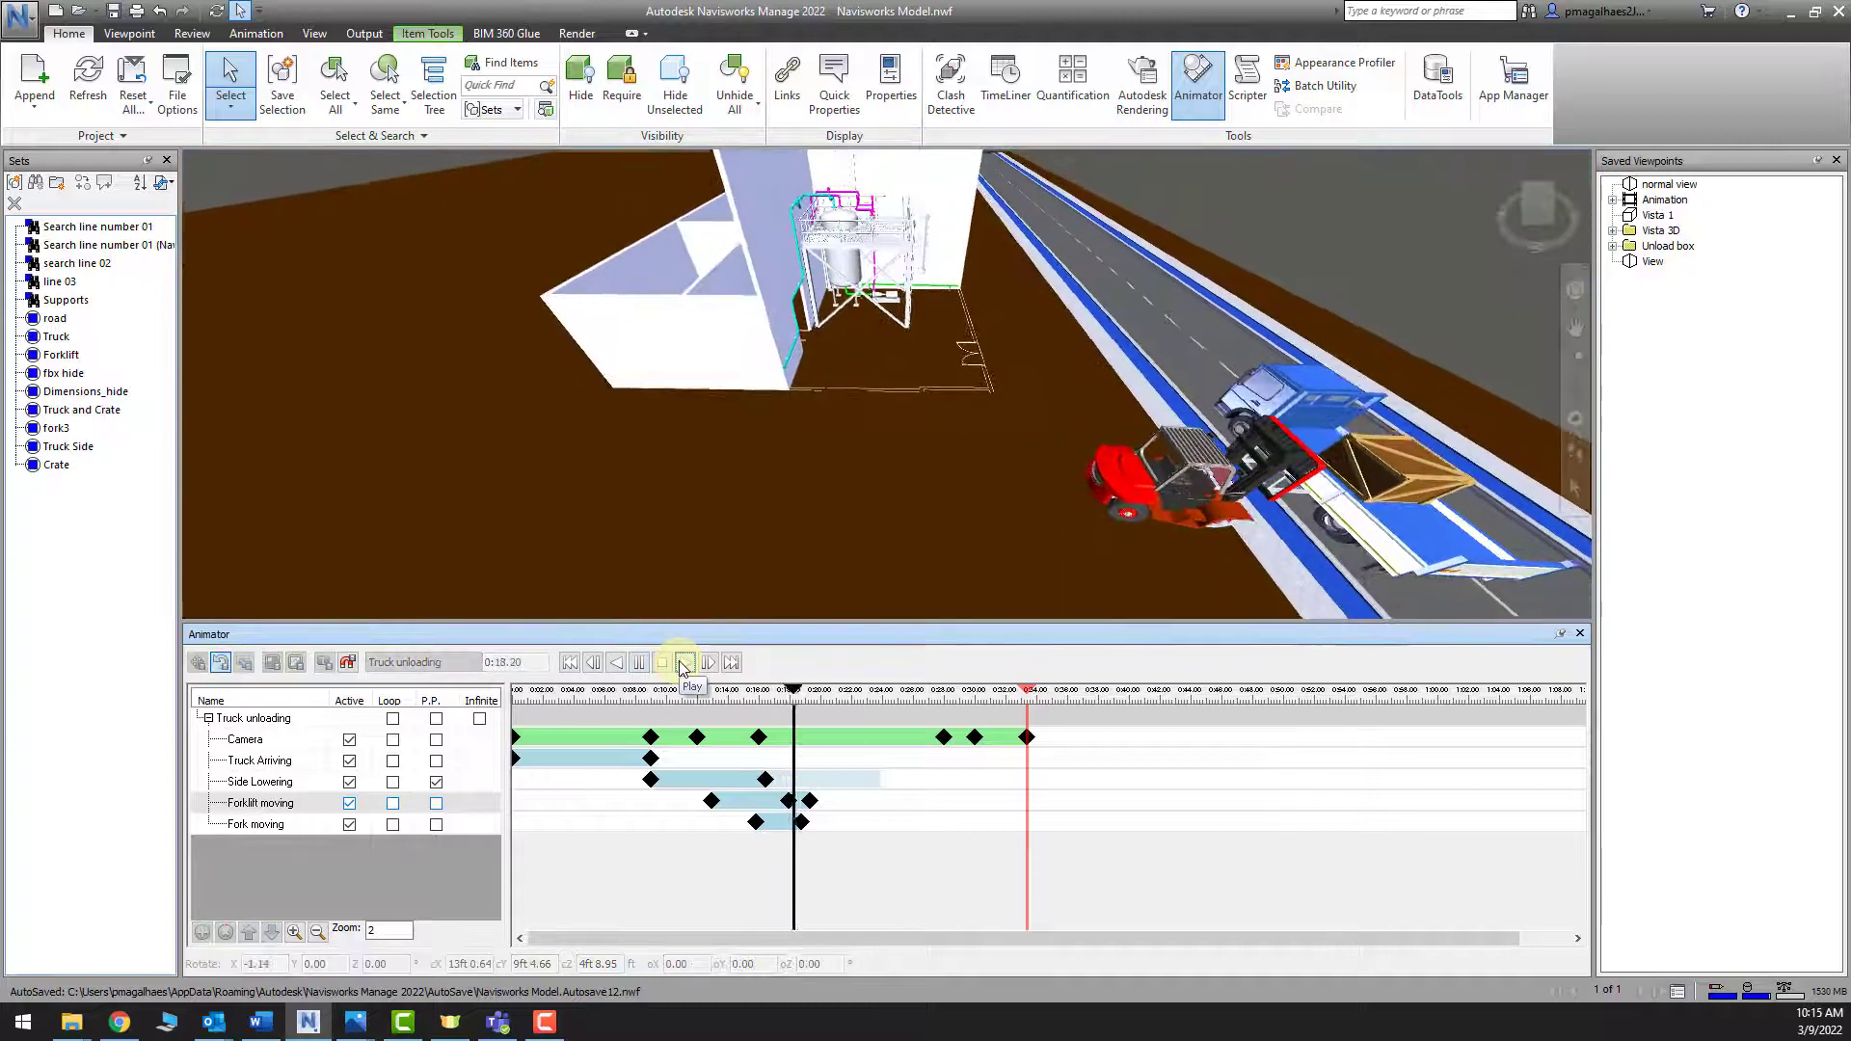
Set the animation time to about 0:20.88, lower the fork to about Z 7 ft 8.64, and capture a Fork moving keyframe
{"action": "left_click", "coordinate": [834, 690]}
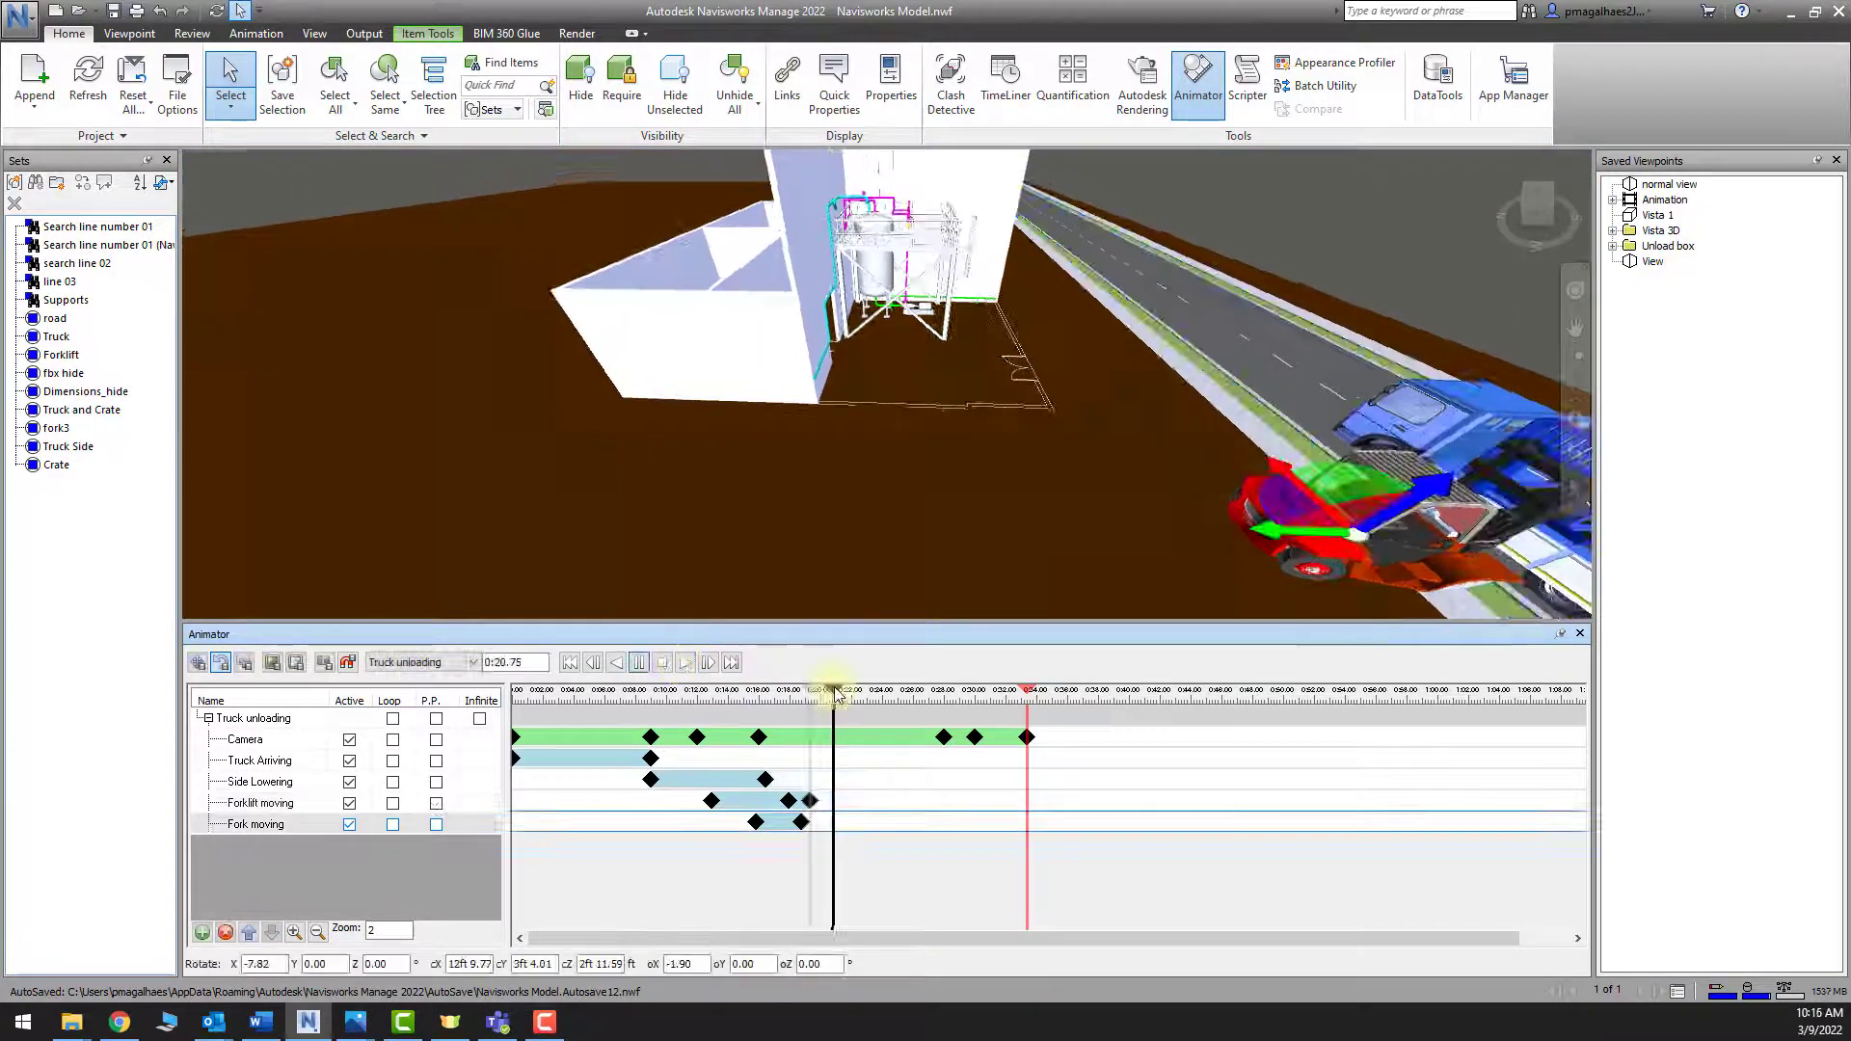
{"action": "middle_click_drag", "start_coordinate": [1395, 545], "coordinate": [1215, 474]}
{"action": "middle_click_drag", "start_coordinate": [1377, 504], "coordinate": [1196, 434], "text": "shift"}
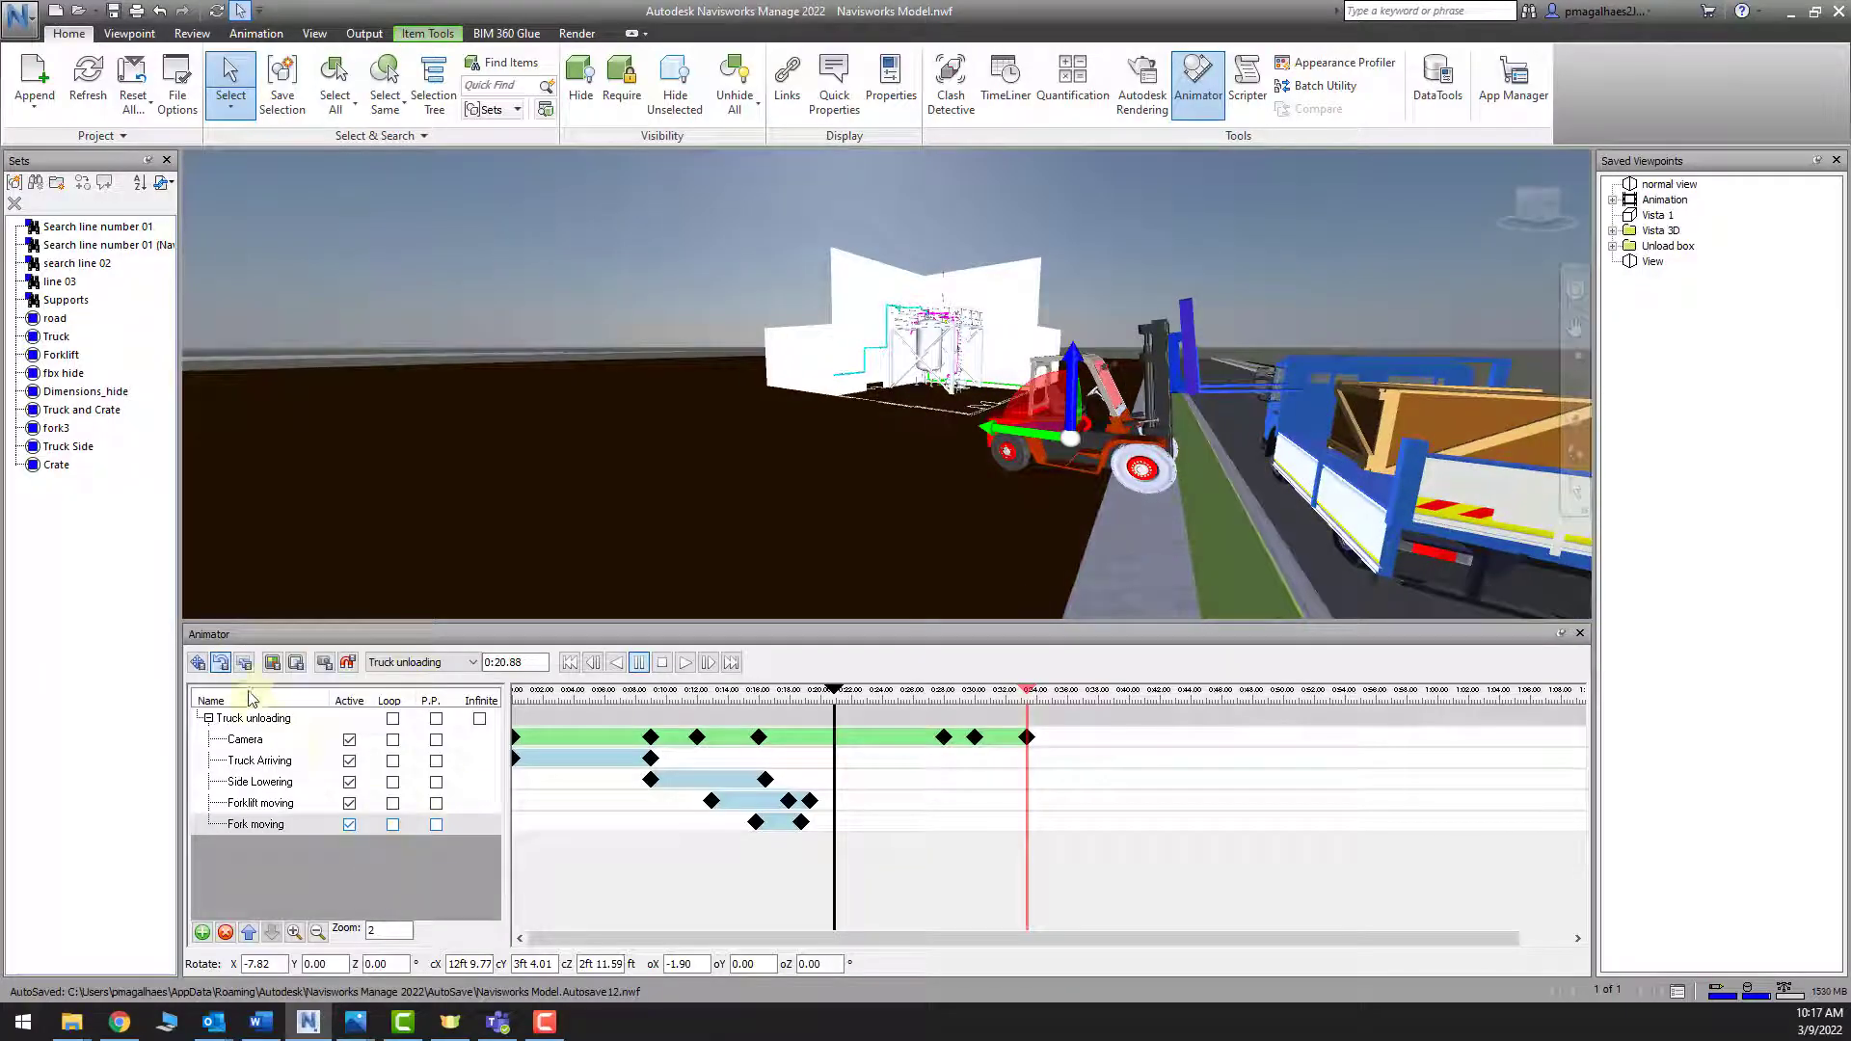
{"action": "left_click", "coordinate": [198, 664]}
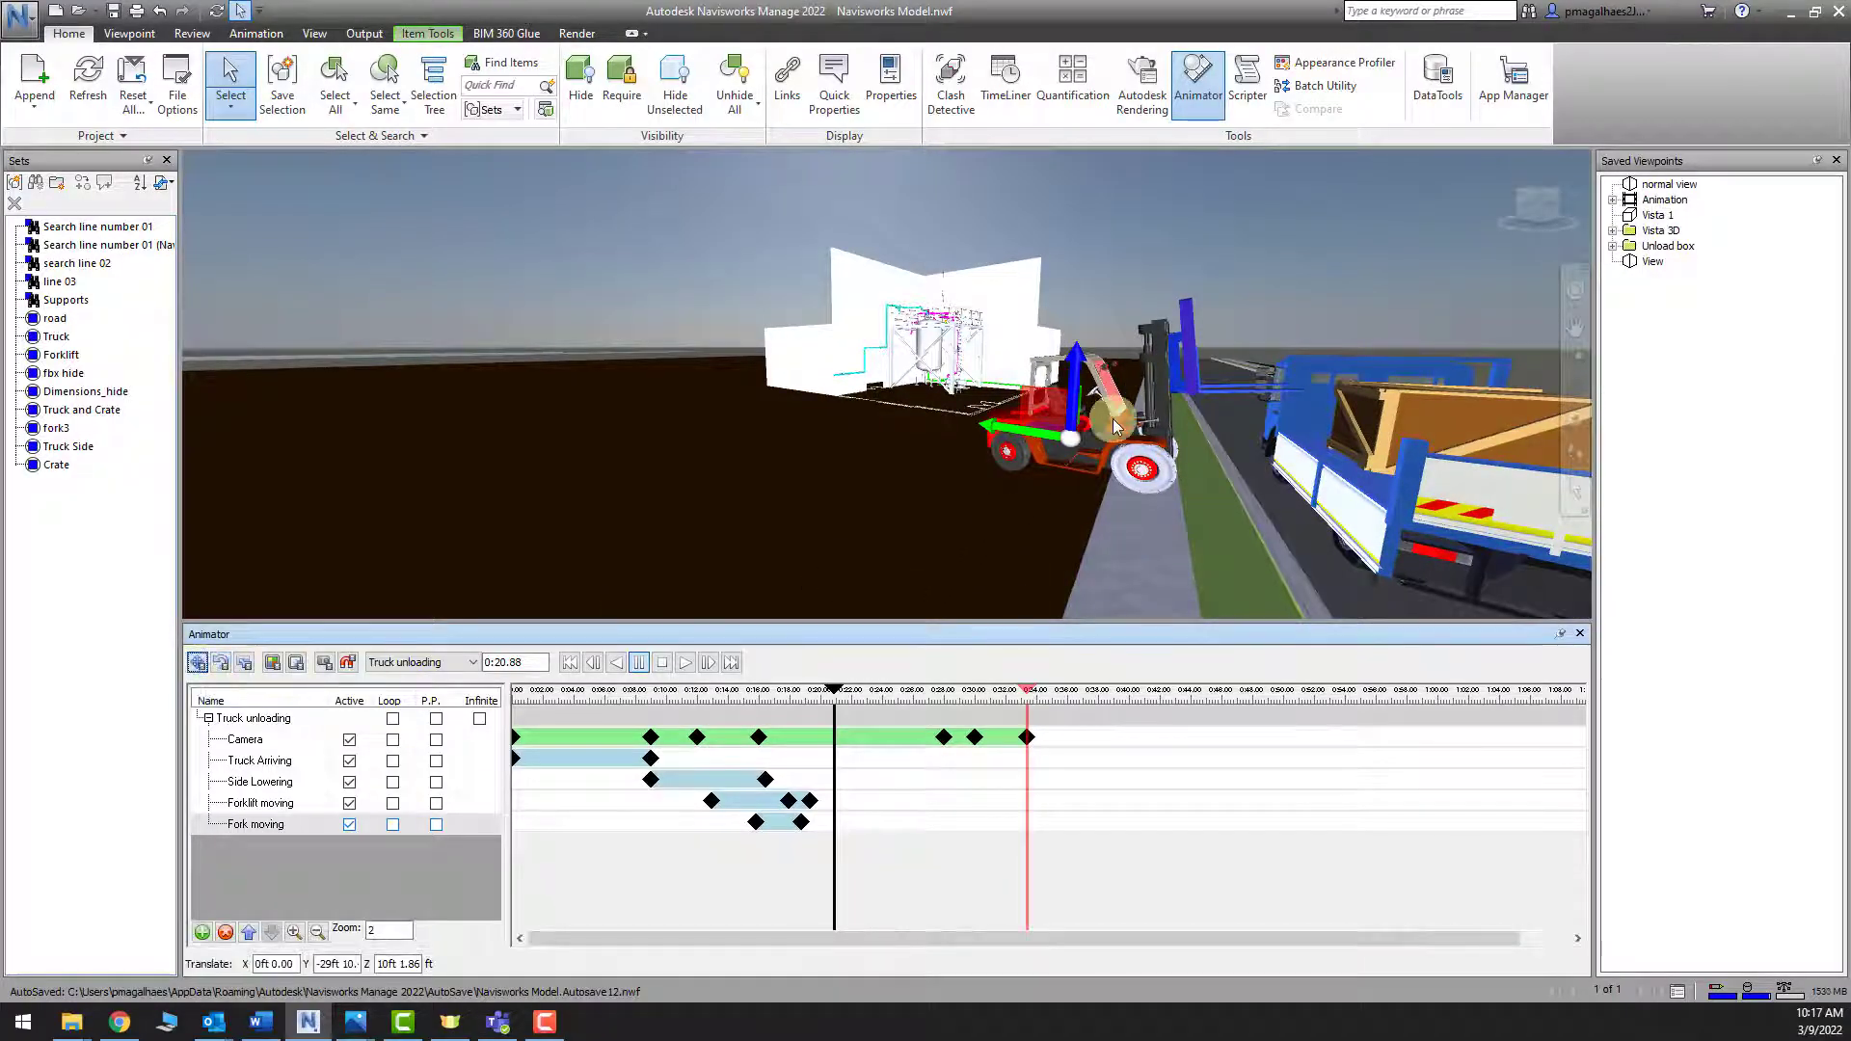
{"action": "left_click_drag", "start_coordinate": [1077, 389], "coordinate": [1081, 419]}
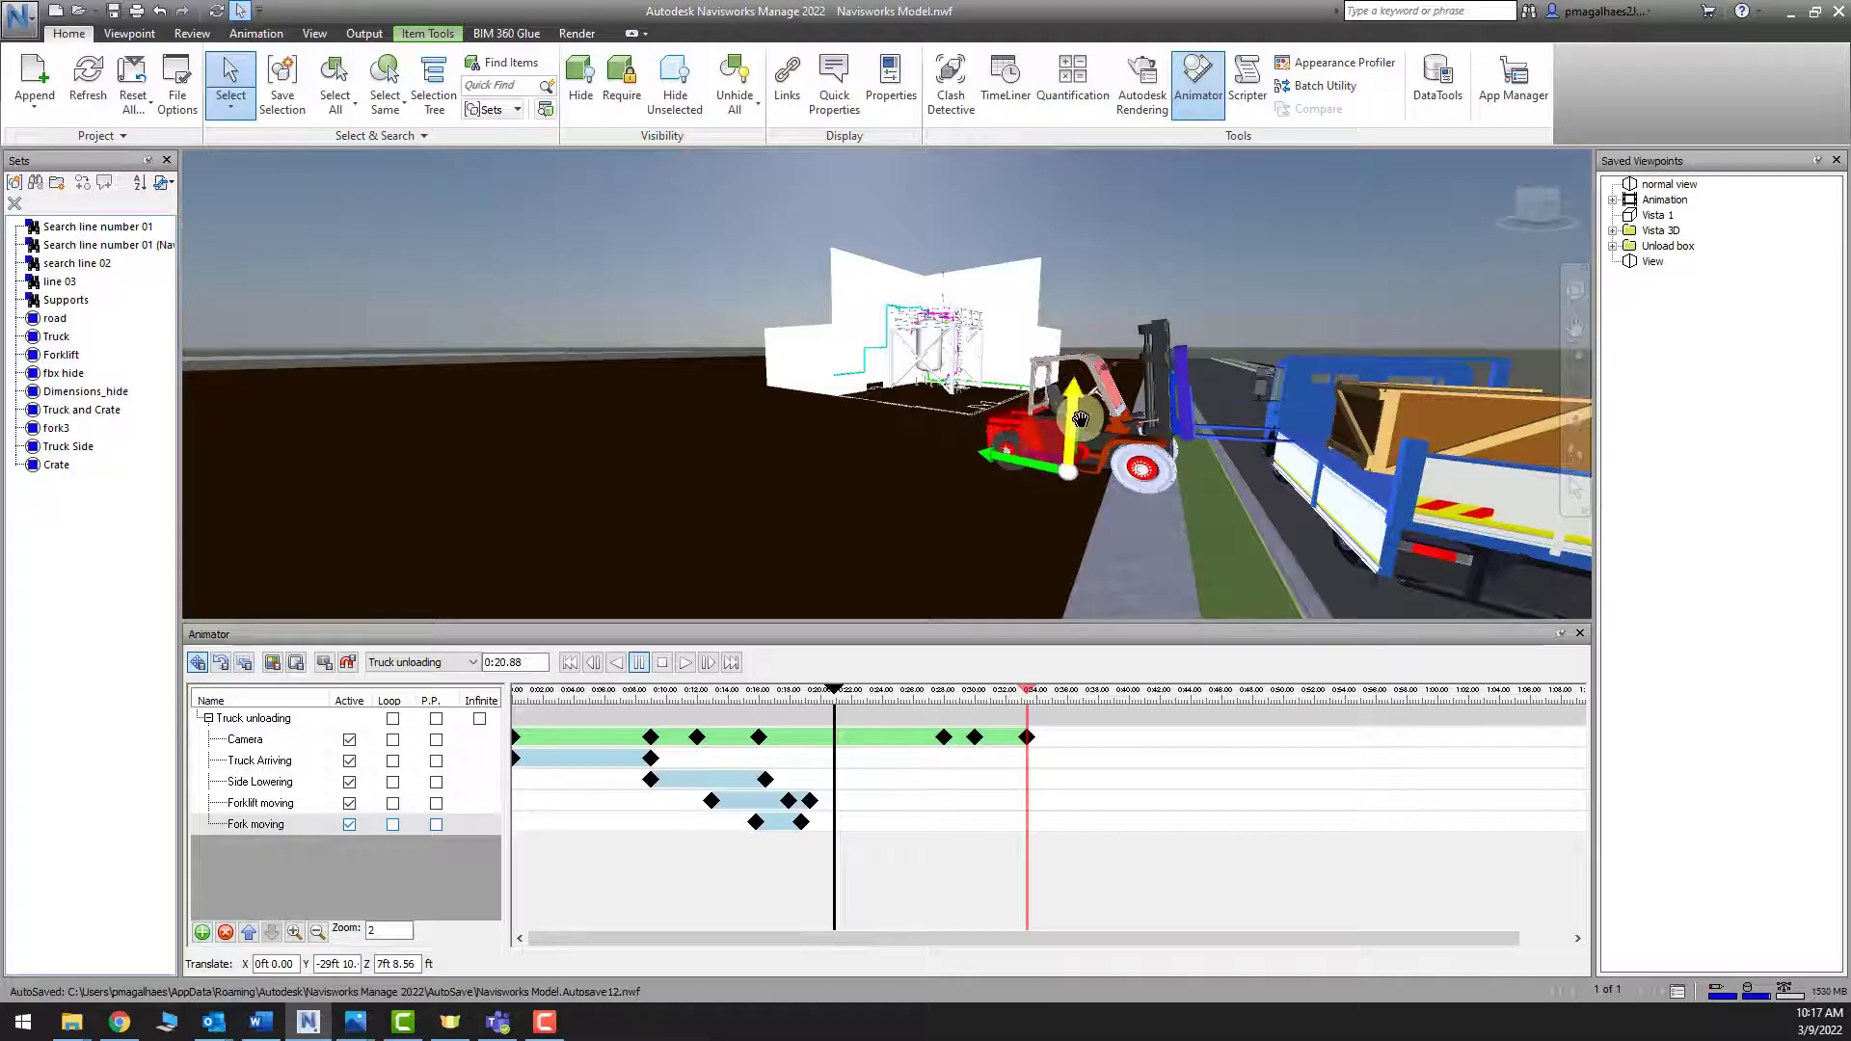
{"action": "middle_click_drag", "start_coordinate": [1081, 419], "coordinate": [1449, 424], "text": "shift"}
{"action": "left_click", "coordinate": [756, 738]}
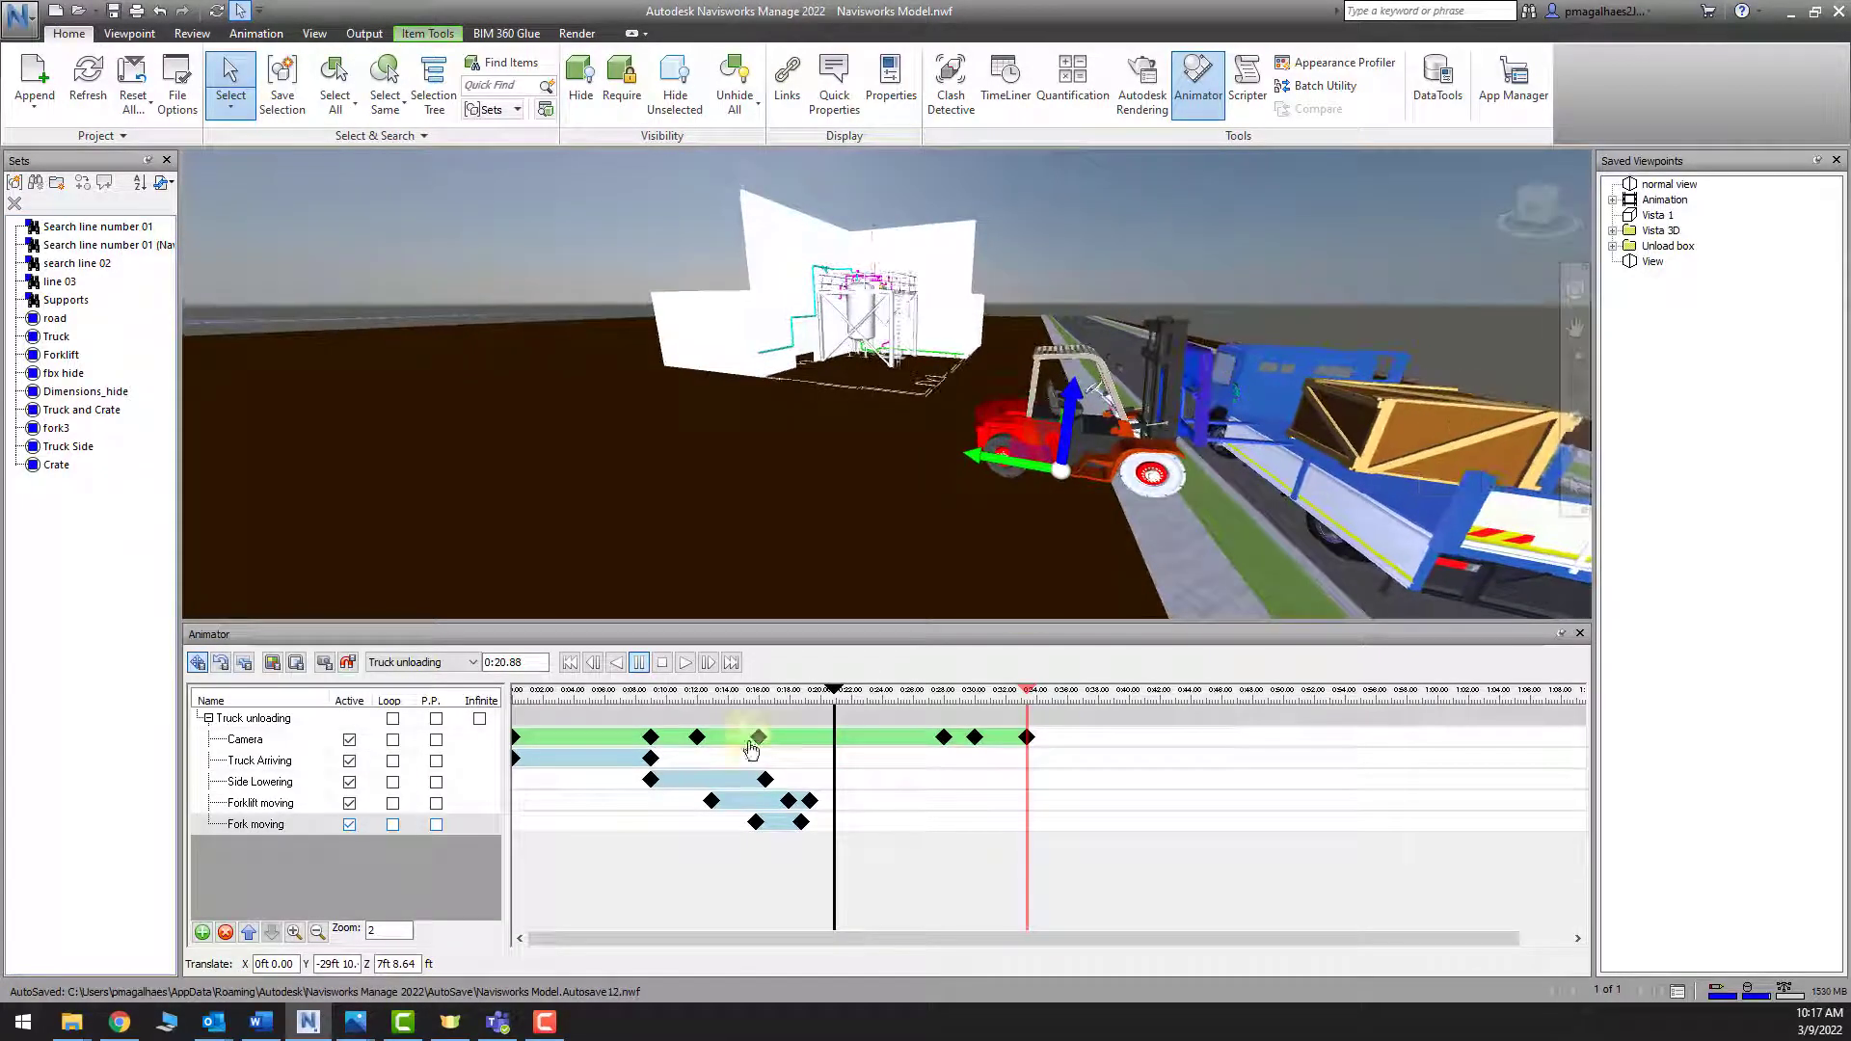
{"action": "left_click", "coordinate": [325, 672]}
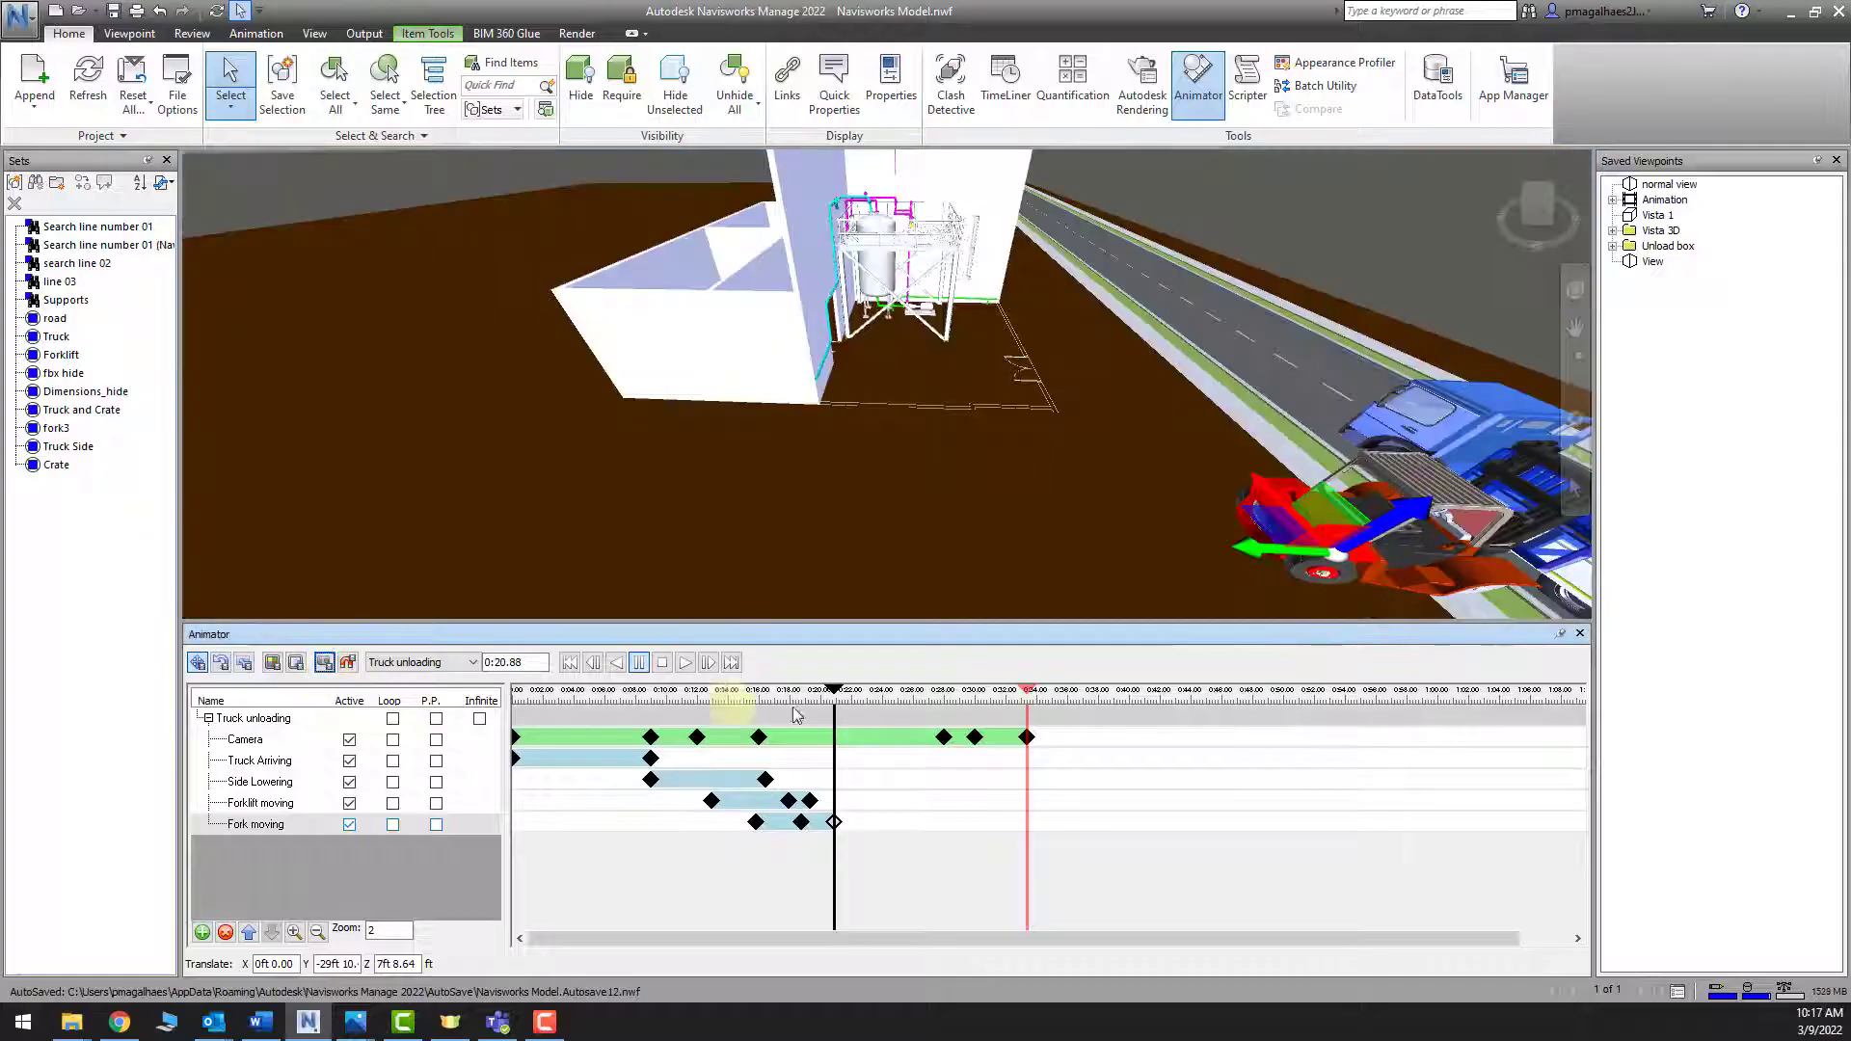
Move the forklift toward the truck to about Y -34 ft 3.7 at 0:22.62 and capture a Forklift moving keyframe
{"action": "middle_click_drag", "start_coordinate": [1334, 503], "coordinate": [993, 444], "text": "shift"}
{"action": "middle_click_drag", "start_coordinate": [1157, 501], "coordinate": [1087, 468], "text": "shift"}
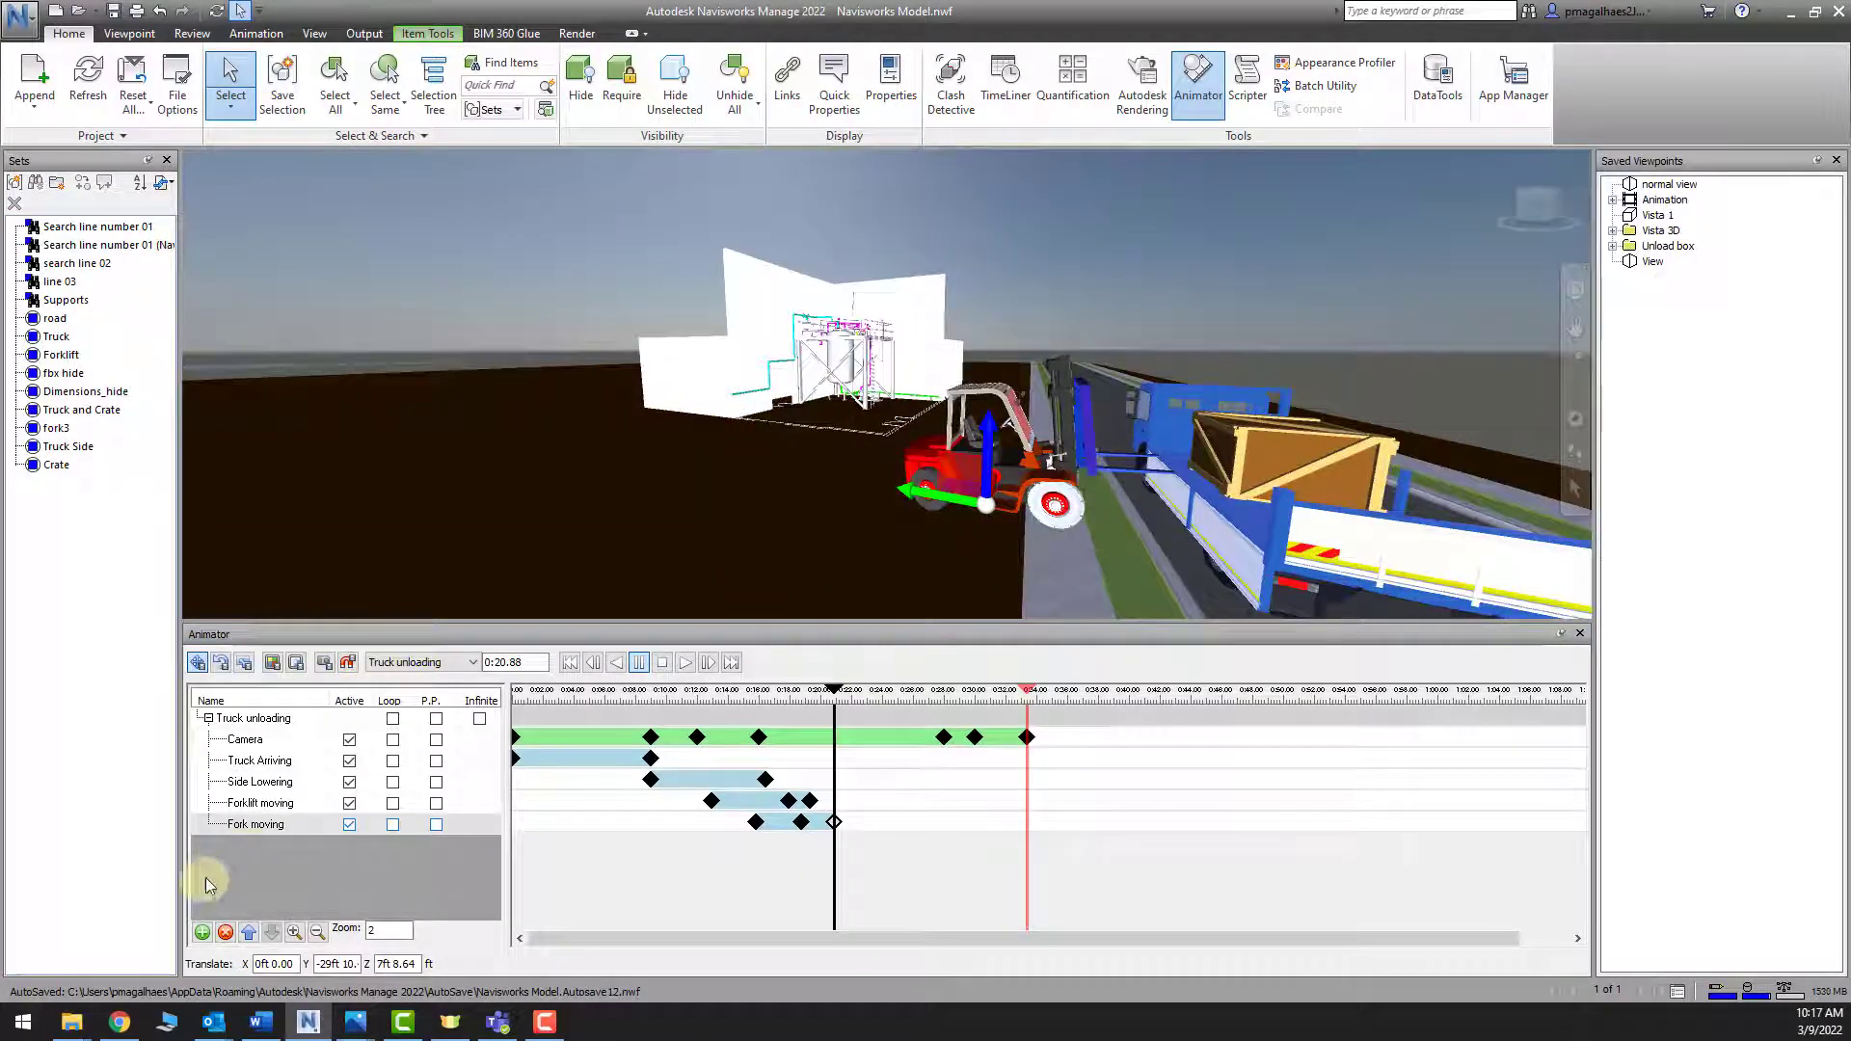
{"action": "left_click", "coordinate": [290, 810]}
{"action": "middle_click_drag", "start_coordinate": [1298, 536], "coordinate": [1213, 463]}
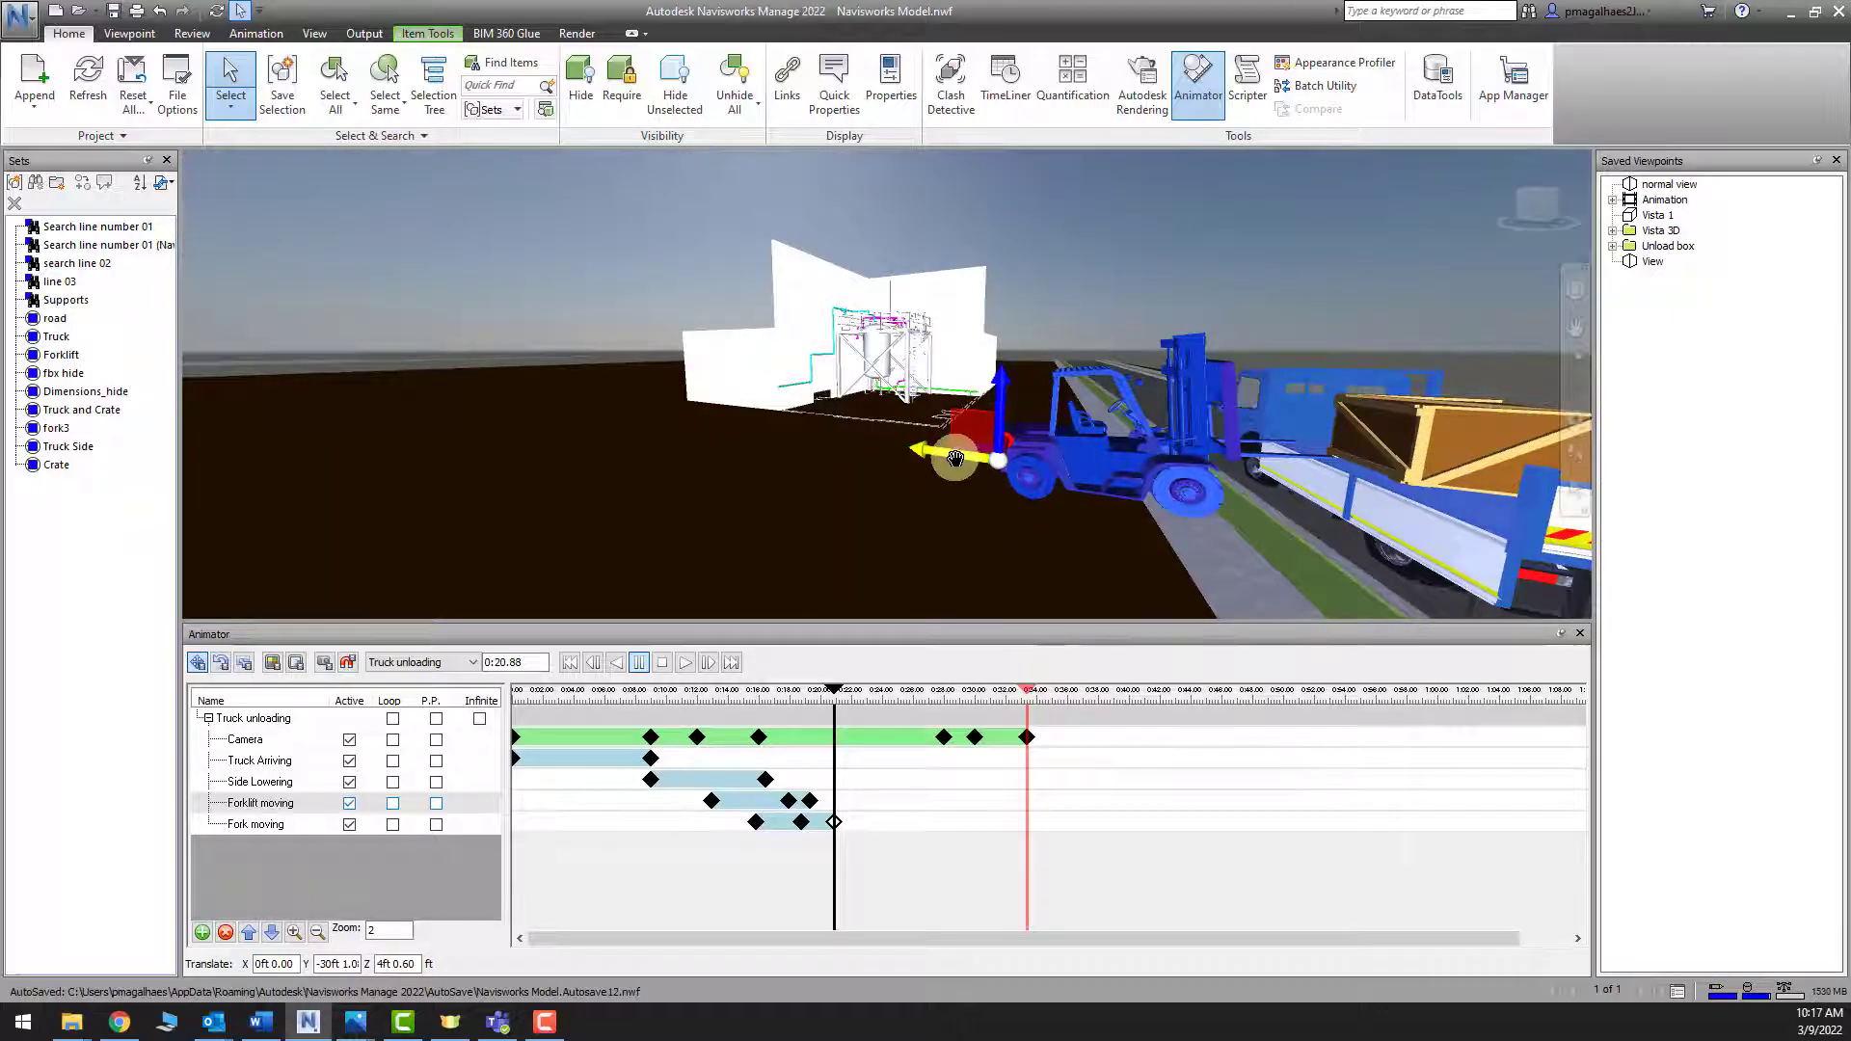
{"action": "left_click_drag", "start_coordinate": [954, 459], "coordinate": [989, 459]}
{"action": "left_click_drag", "start_coordinate": [837, 699], "coordinate": [867, 696]}
{"action": "middle_click_drag", "start_coordinate": [1202, 536], "coordinate": [1201, 489]}
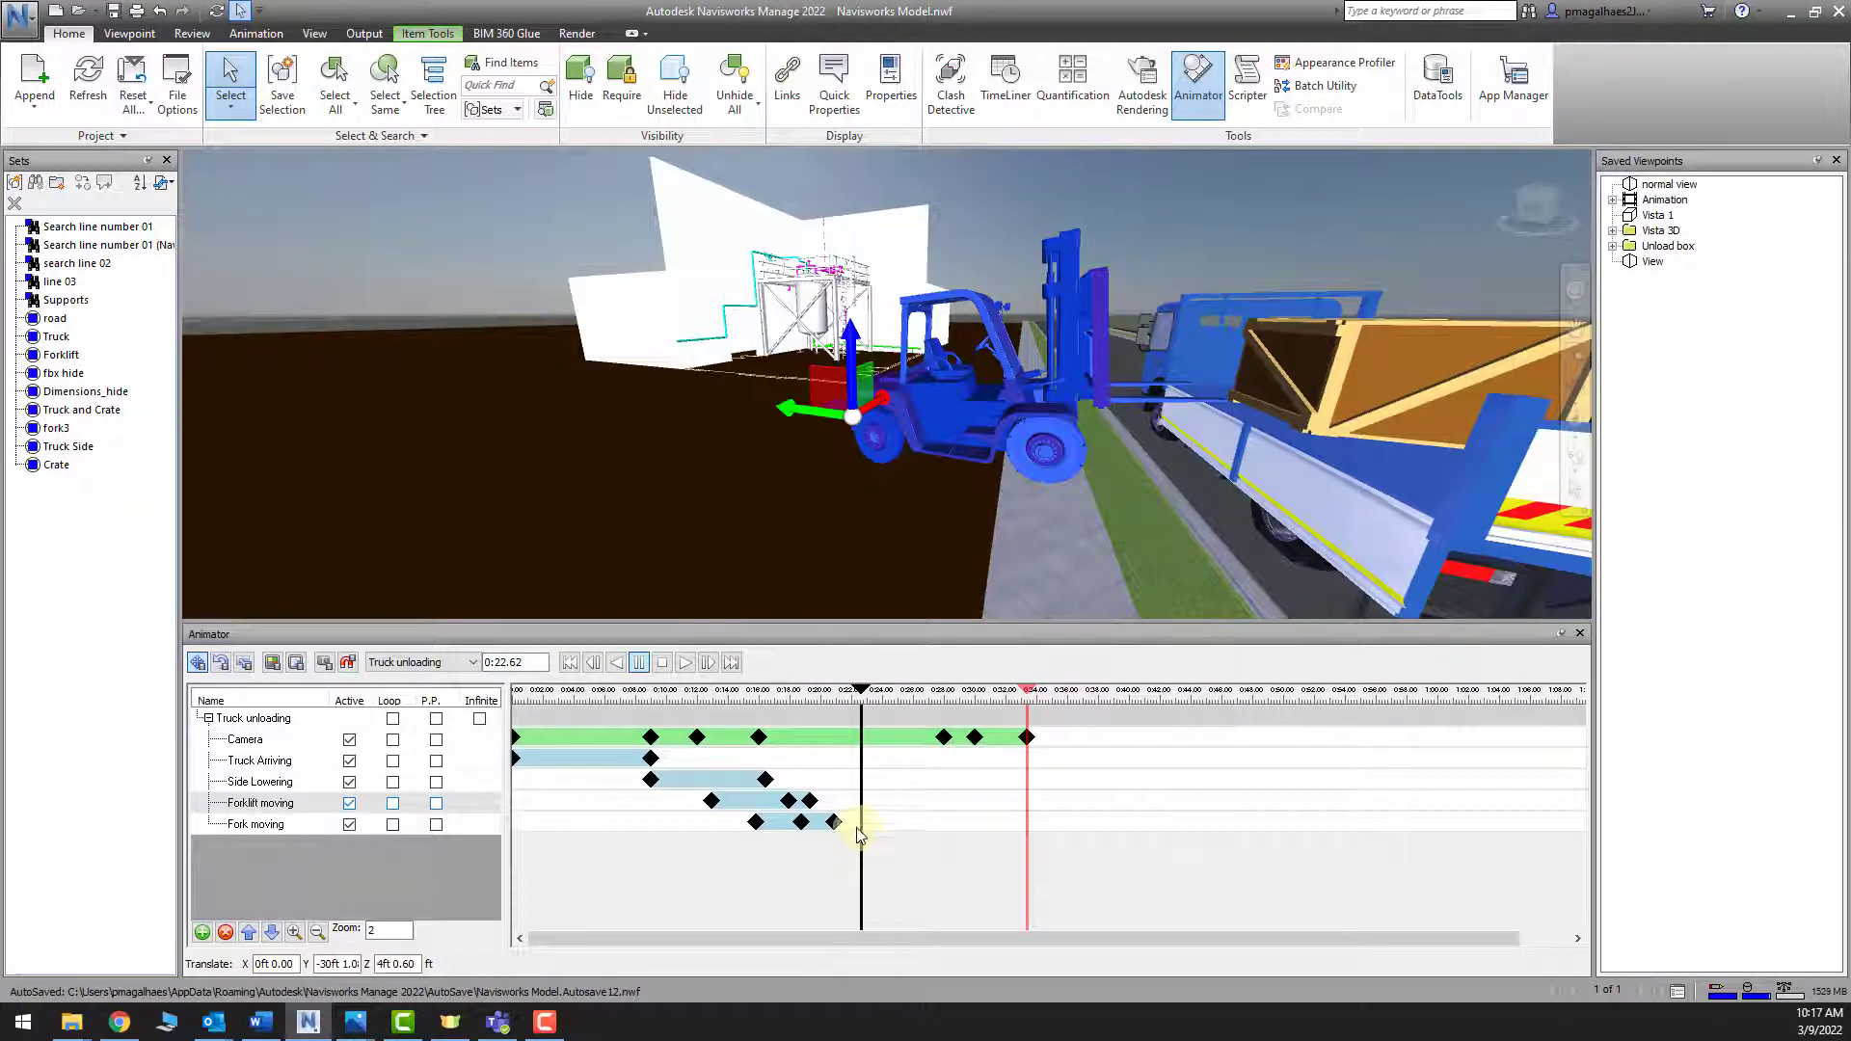
{"action": "left_click_drag", "start_coordinate": [813, 413], "coordinate": [873, 422]}
{"action": "middle_click_drag", "start_coordinate": [1390, 449], "coordinate": [1300, 446], "text": "shift"}
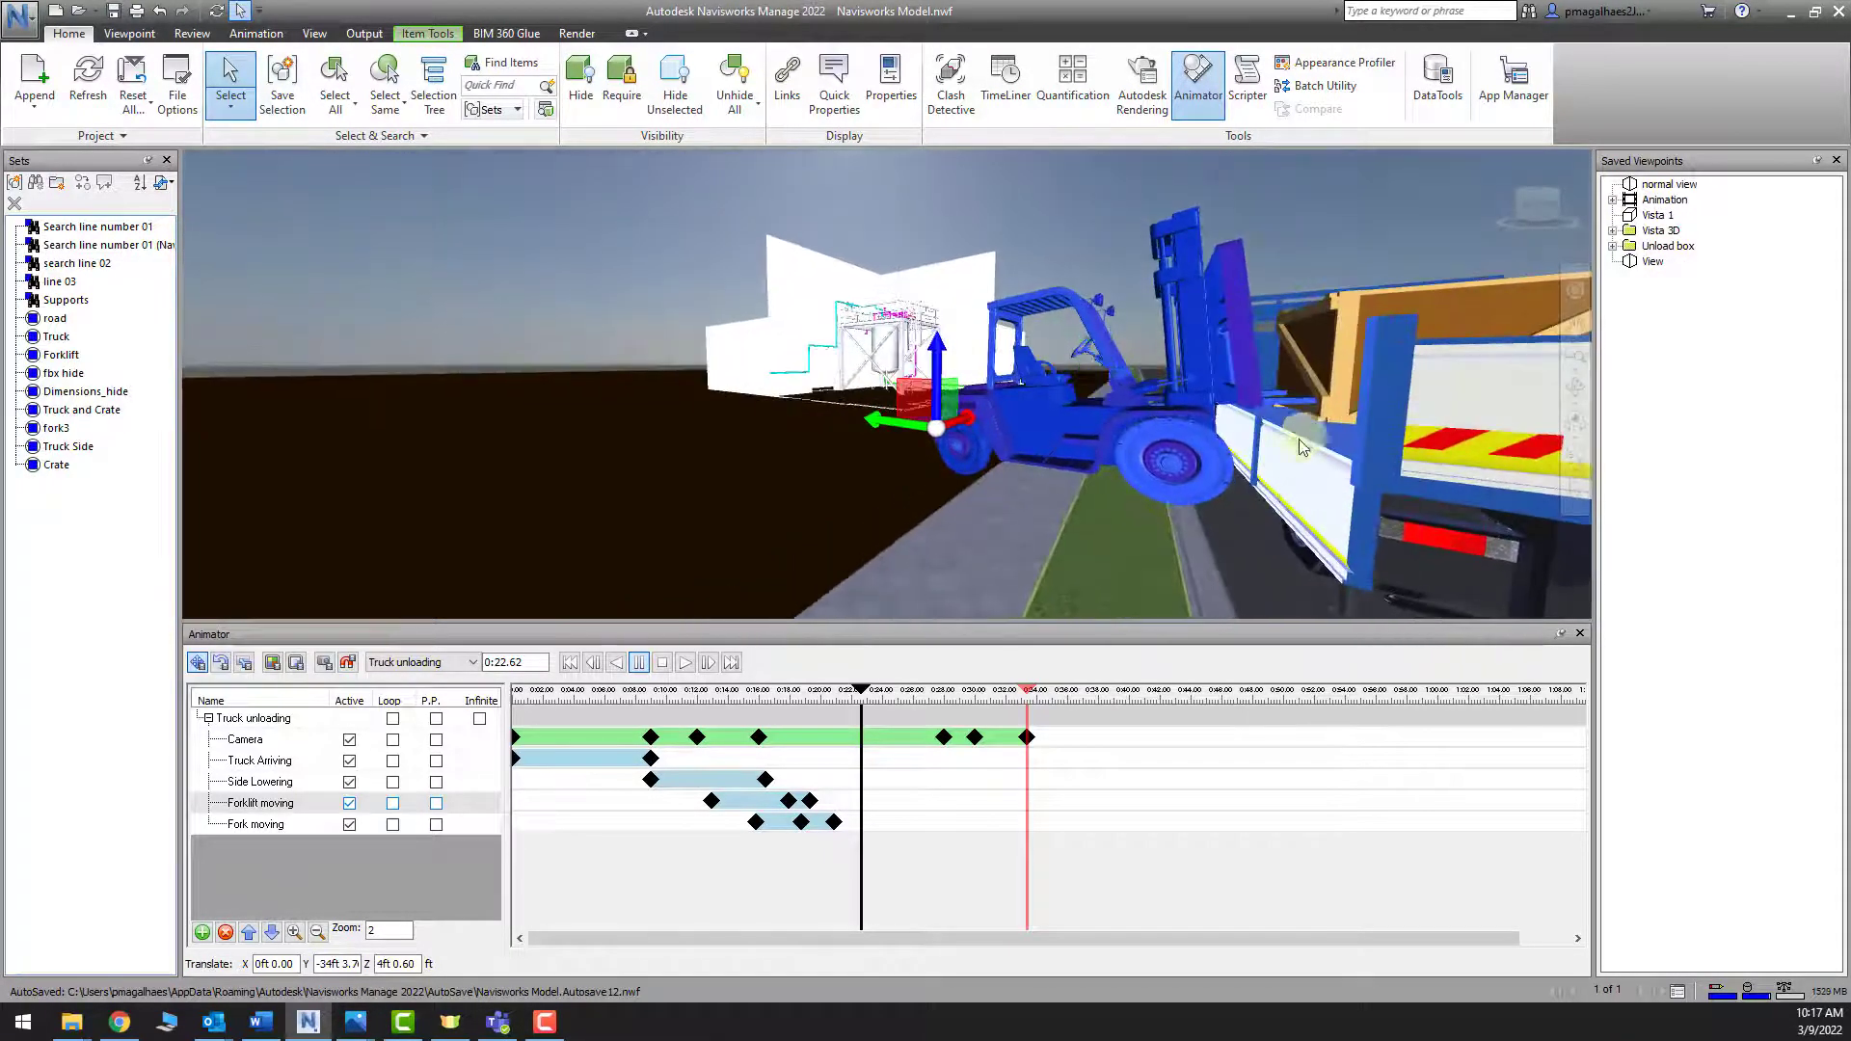
{"action": "left_click", "coordinate": [324, 662]}
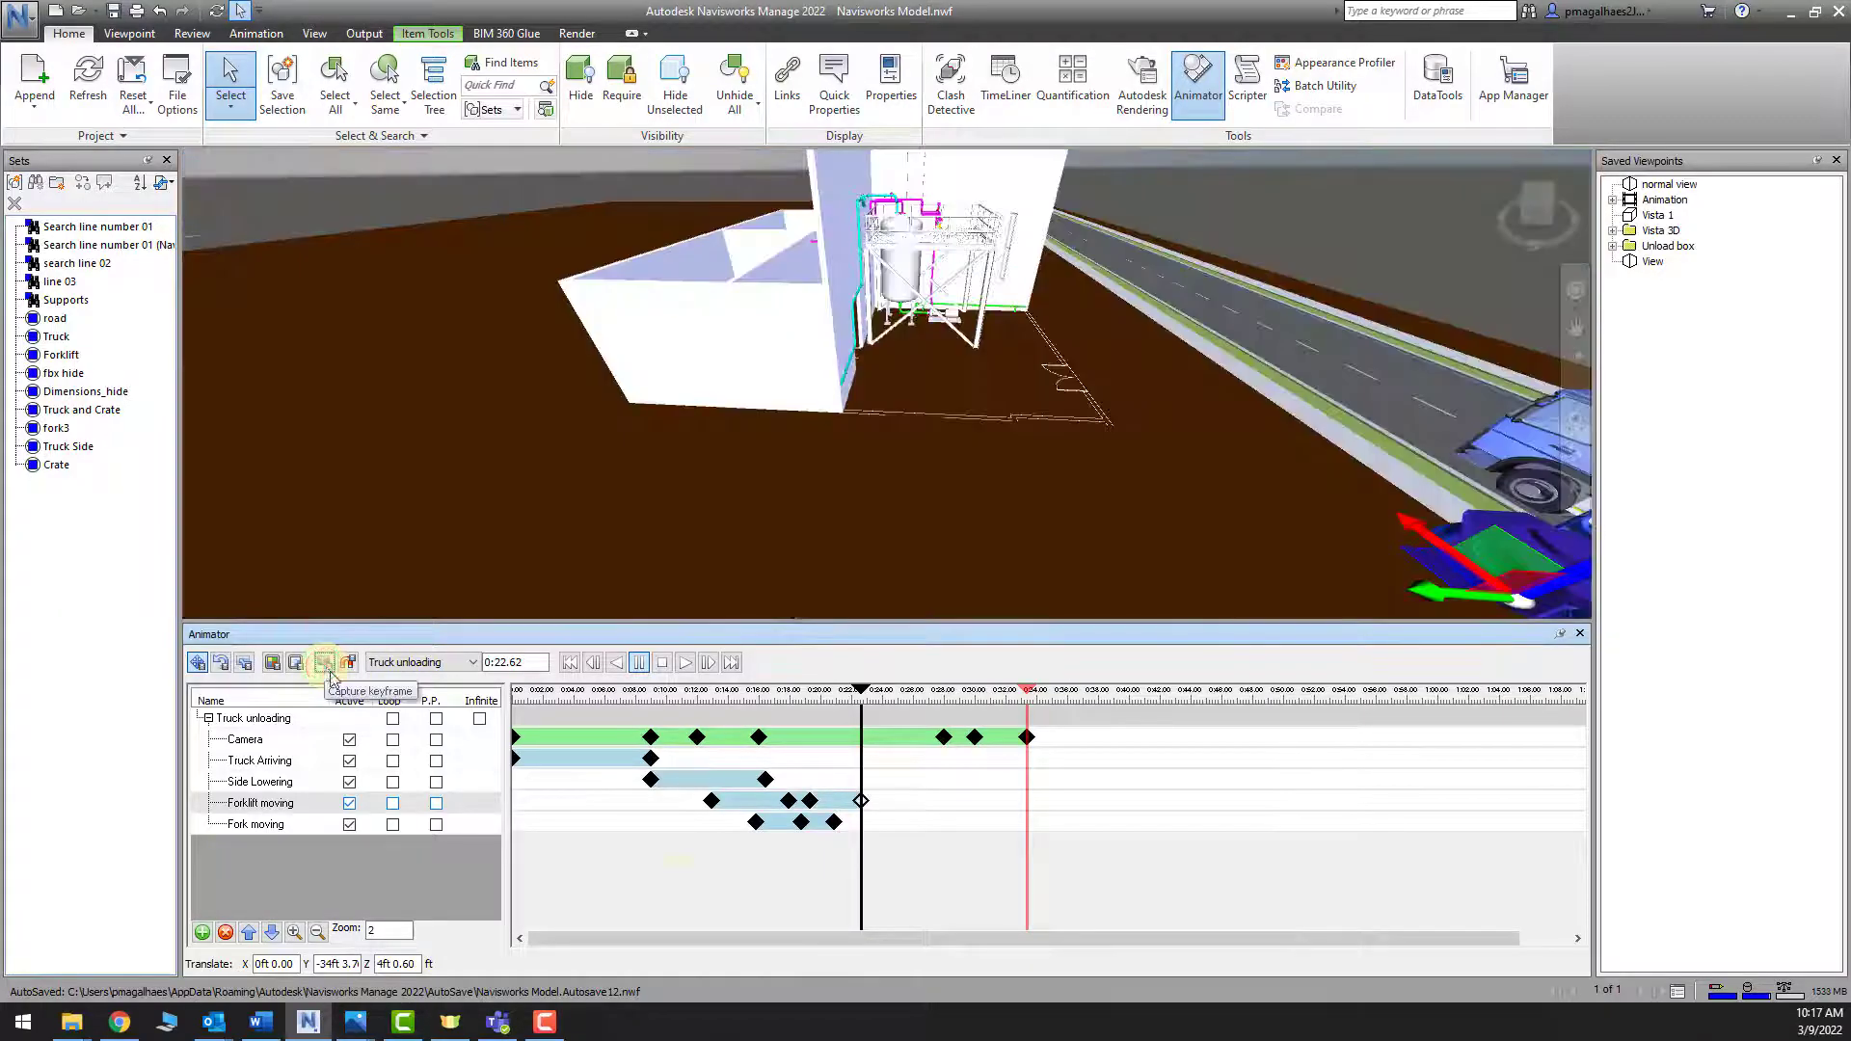
Lower the fork slightly at 0:22.62, to about Z 7 ft 2.91, for the Fork moving animation set
{"action": "left_click", "coordinate": [479, 831]}
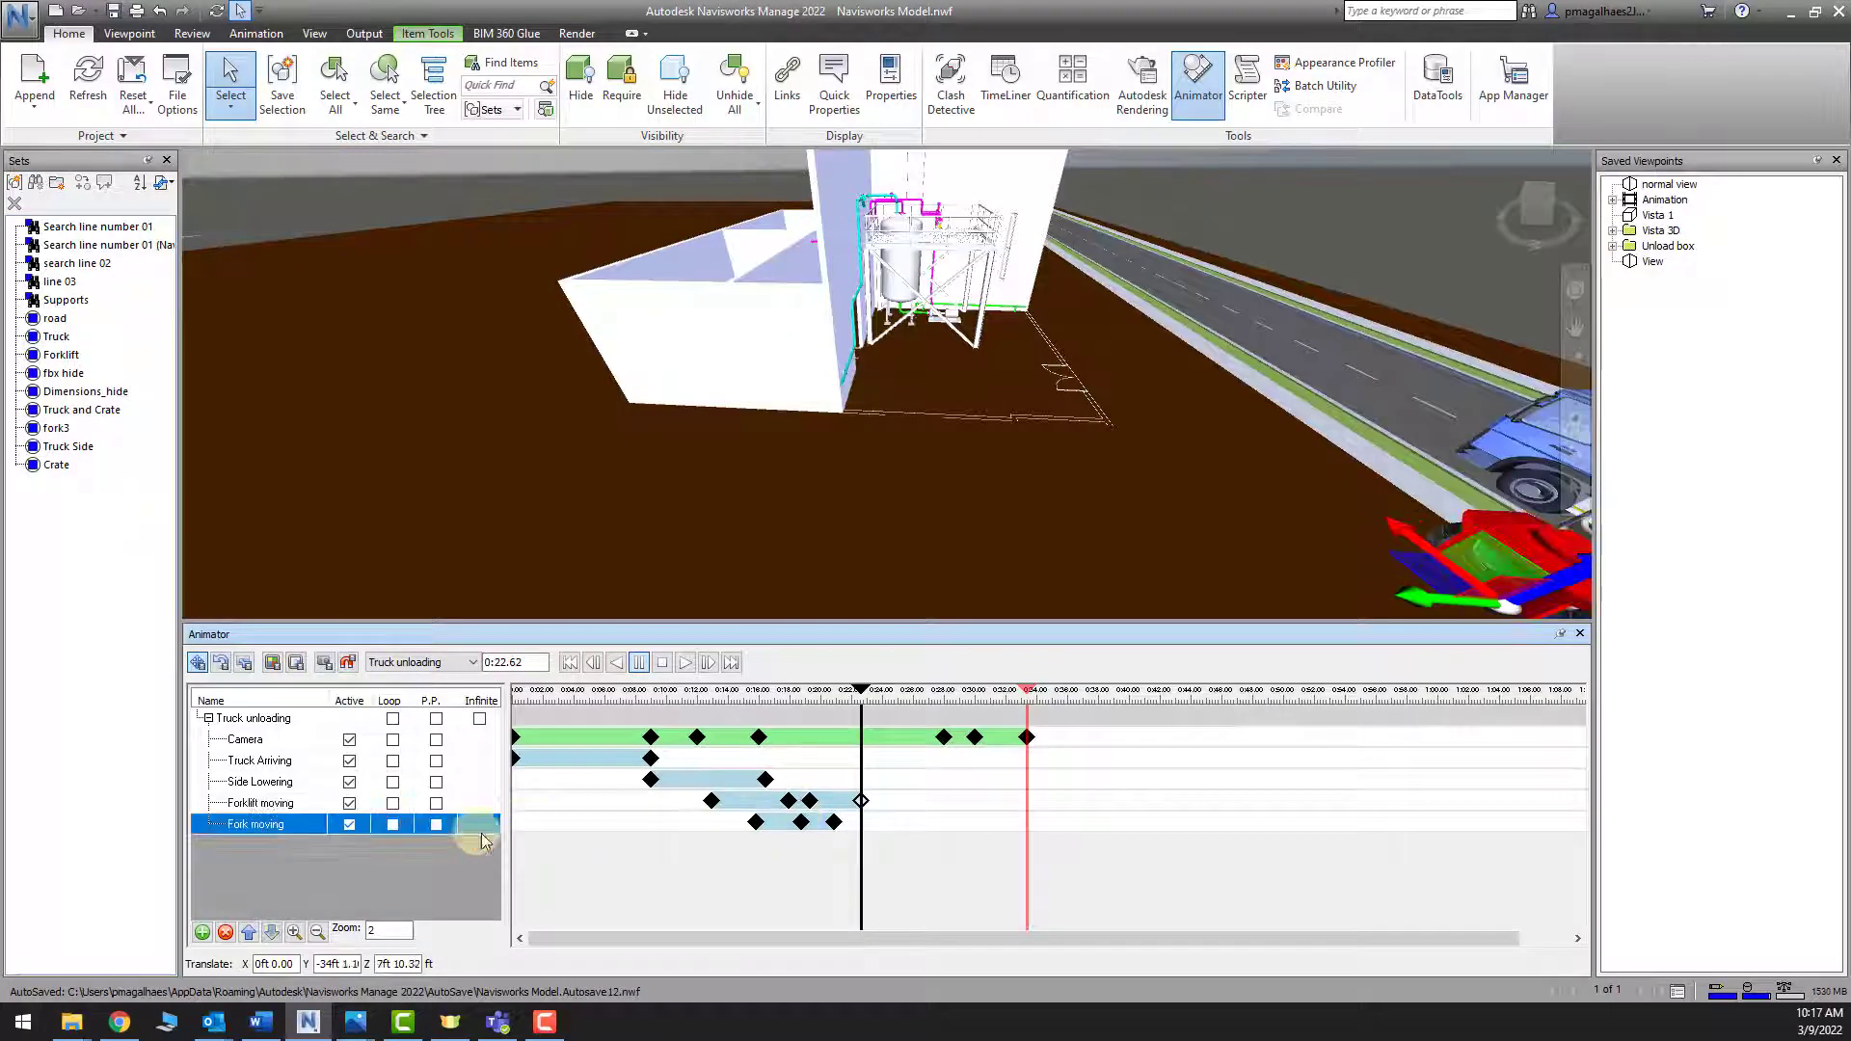
{"action": "middle_click_drag", "start_coordinate": [1439, 569], "coordinate": [1051, 465]}
{"action": "middle_click_drag", "start_coordinate": [1370, 529], "coordinate": [1210, 490], "text": "shift"}
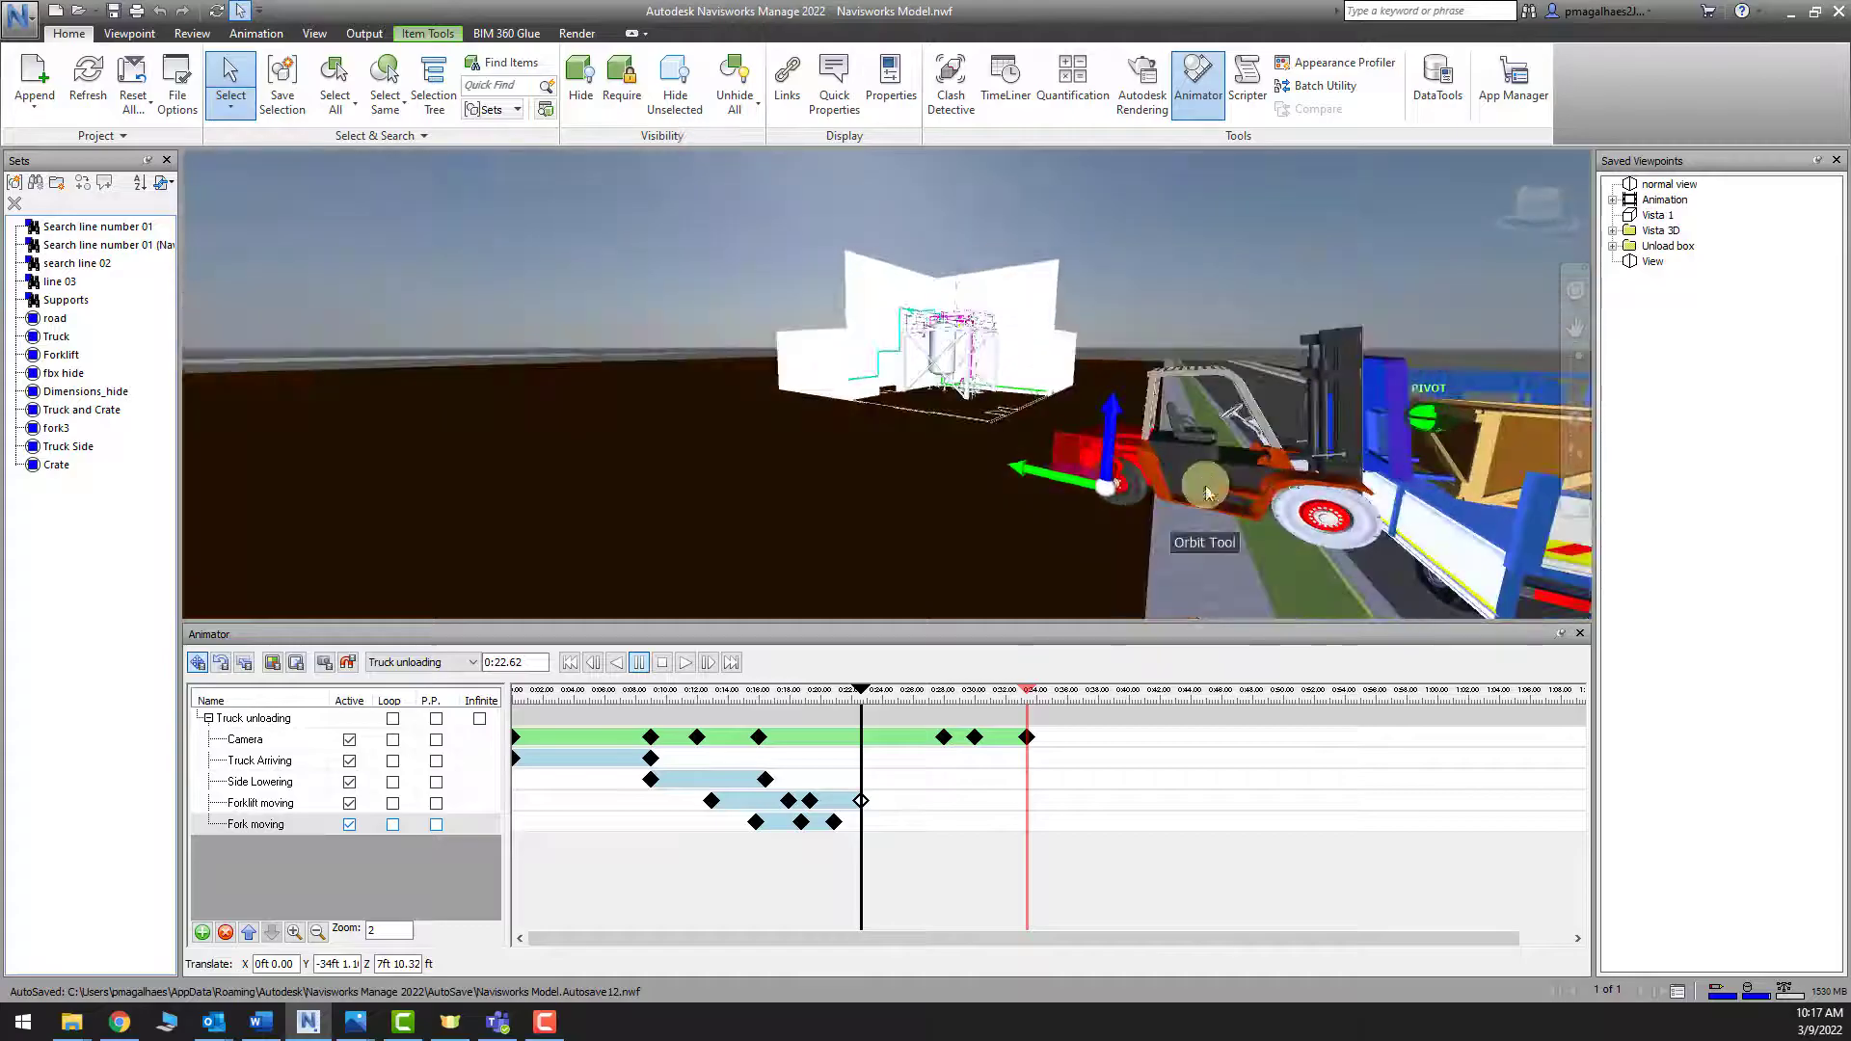
{"action": "scroll", "coordinate": [1480, 496], "scroll_direction": "up", "scroll_amount": 2}
{"action": "scroll", "coordinate": [1480, 496], "scroll_direction": "down", "scroll_amount": 5}
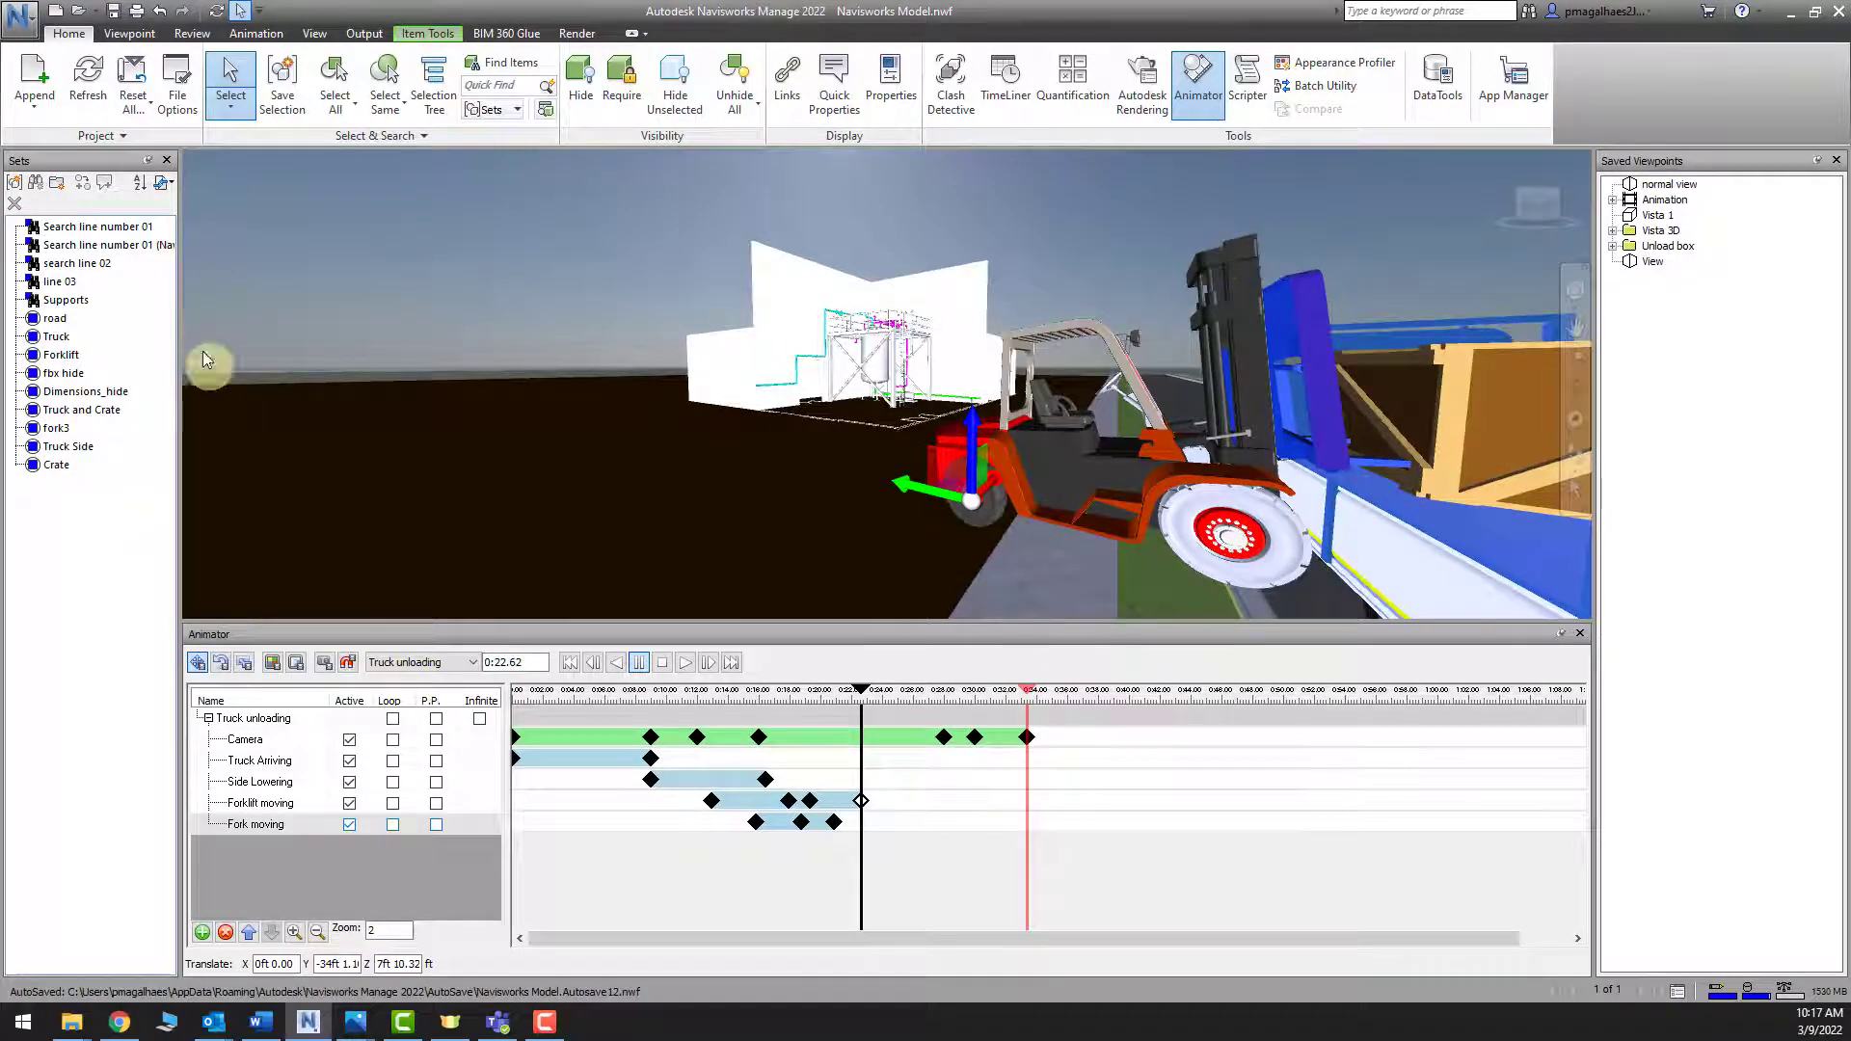
{"action": "left_click", "coordinate": [198, 665]}
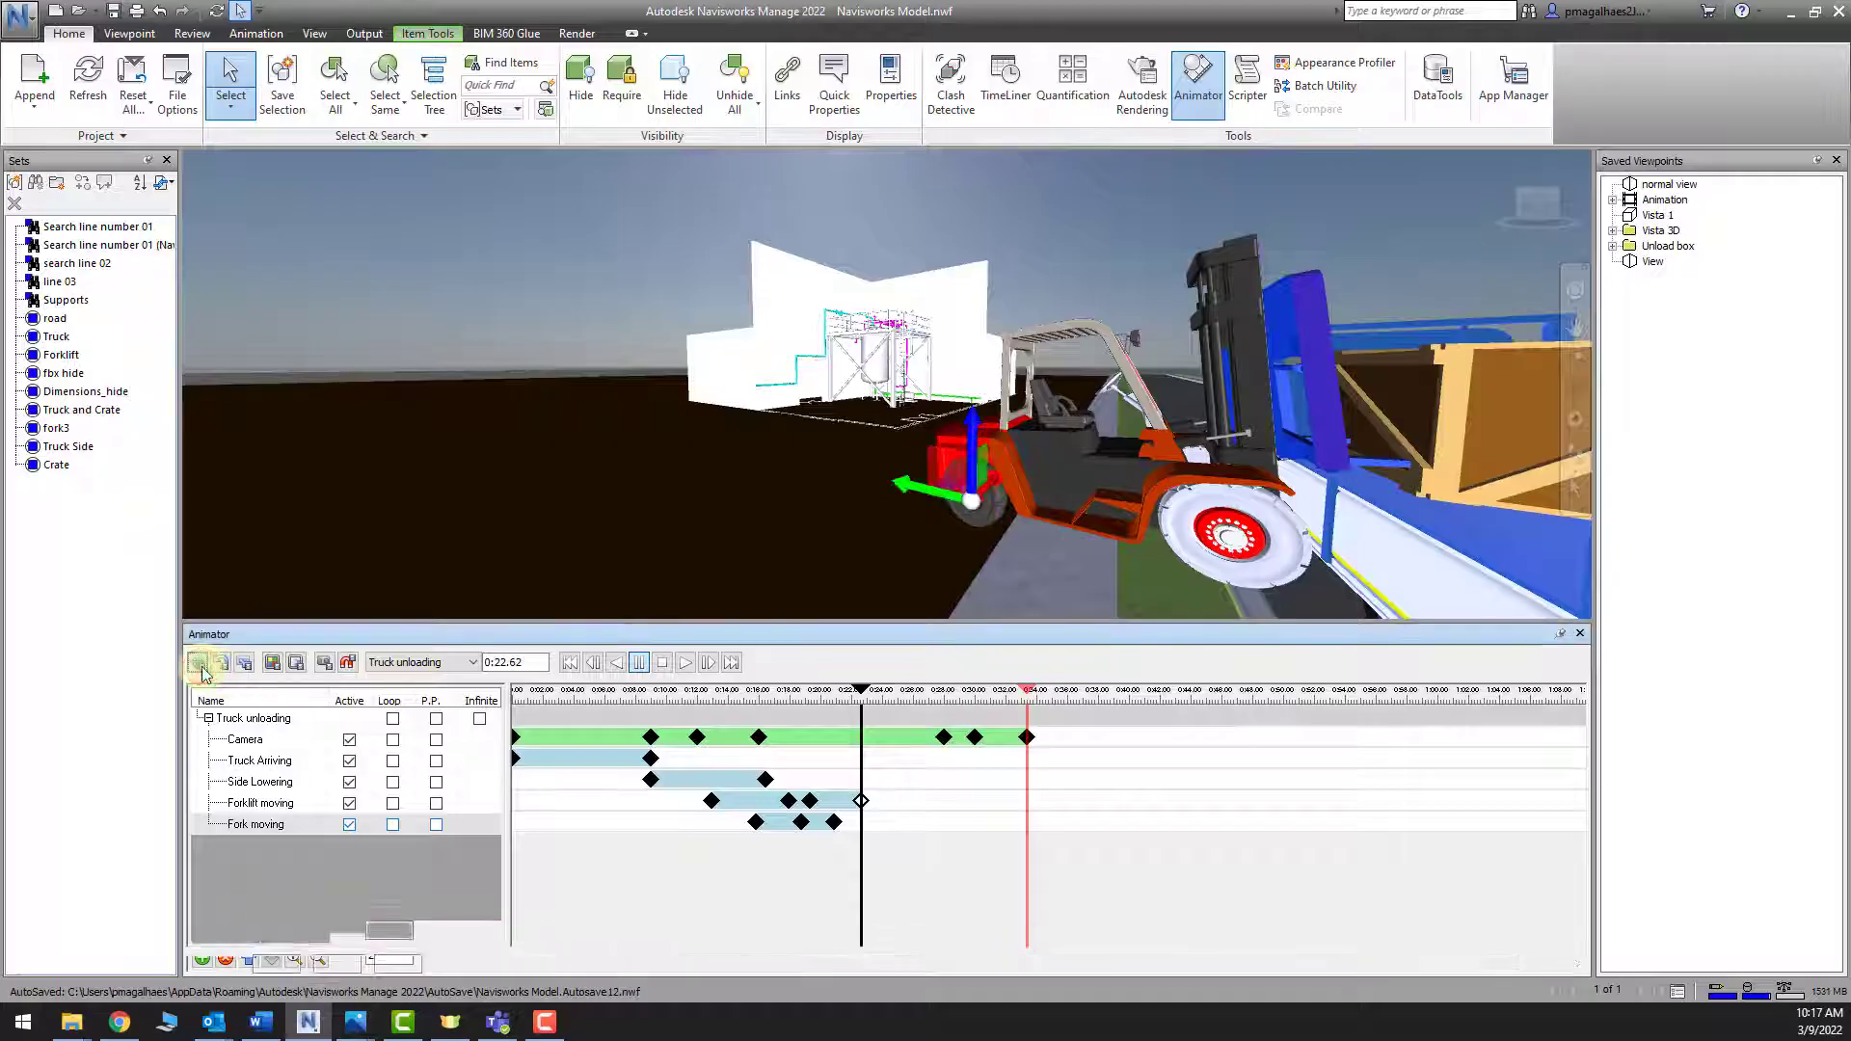
{"action": "left_click_drag", "start_coordinate": [974, 433], "coordinate": [974, 446]}
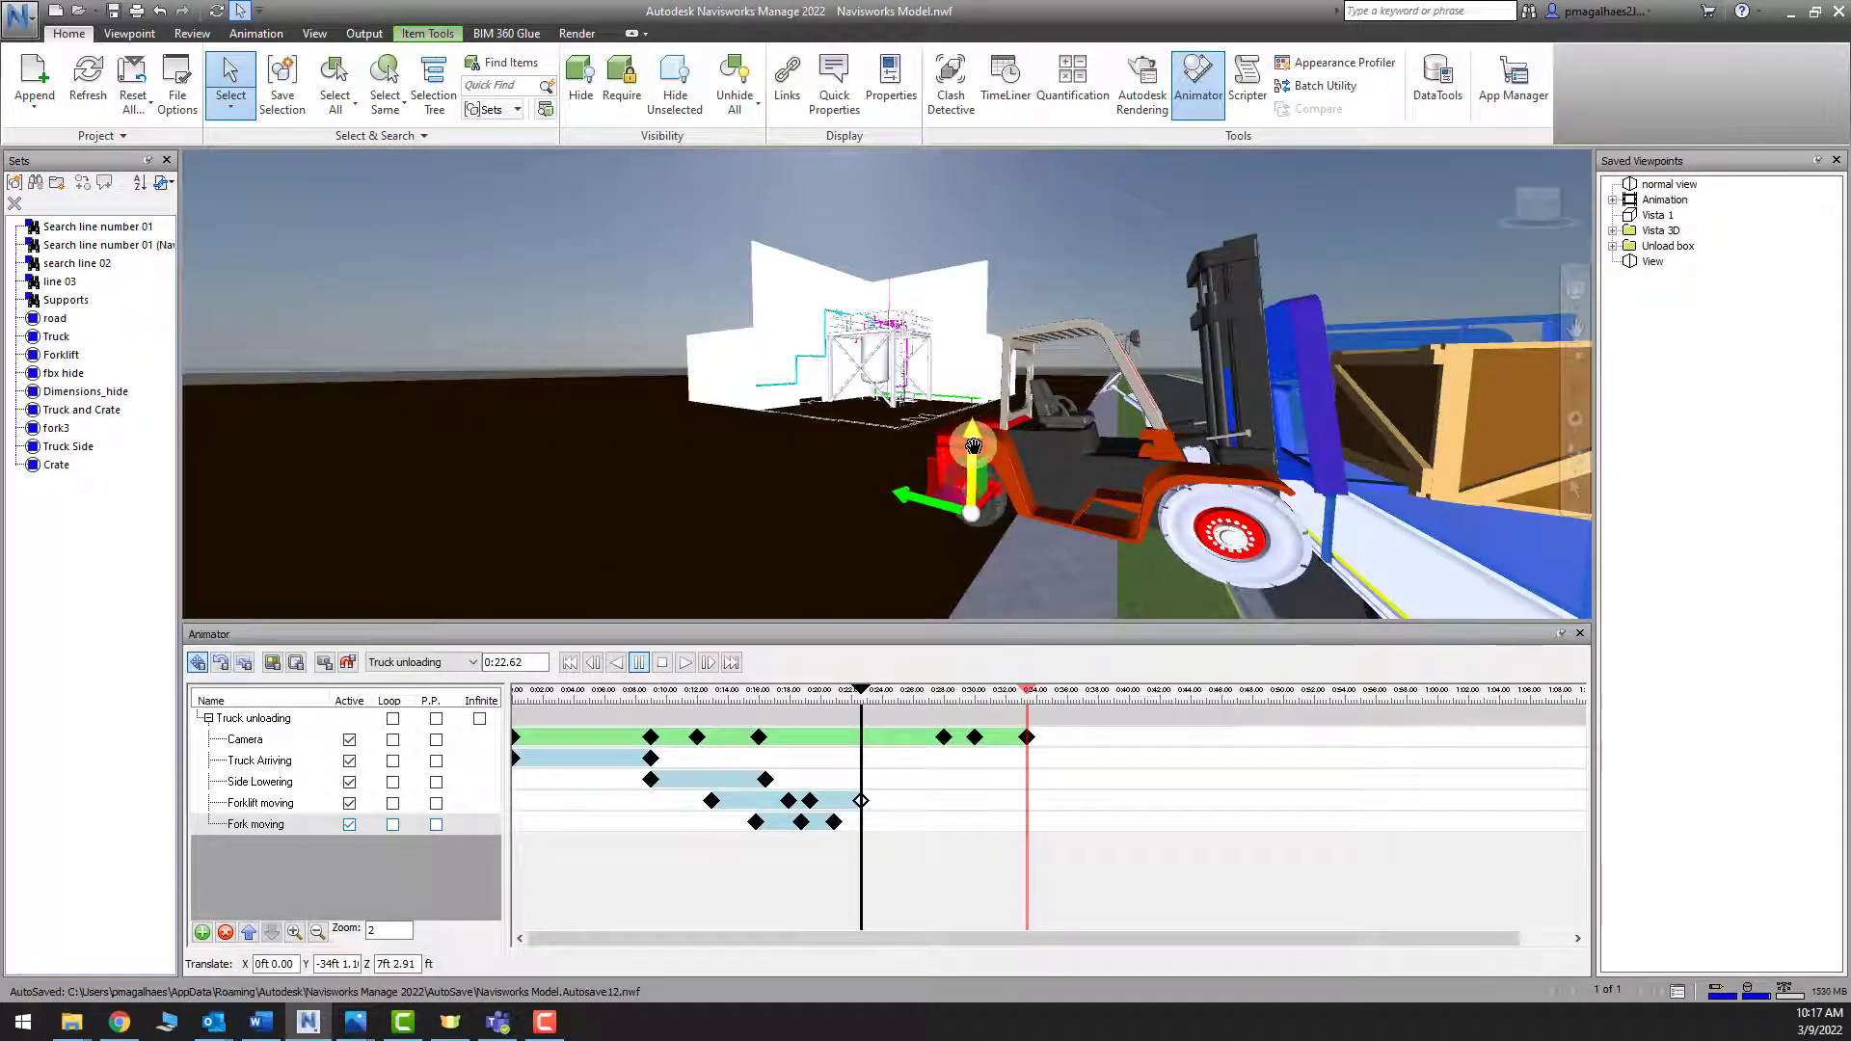
{"action": "middle_click_drag", "start_coordinate": [1339, 457], "coordinate": [985, 382], "text": "shift"}
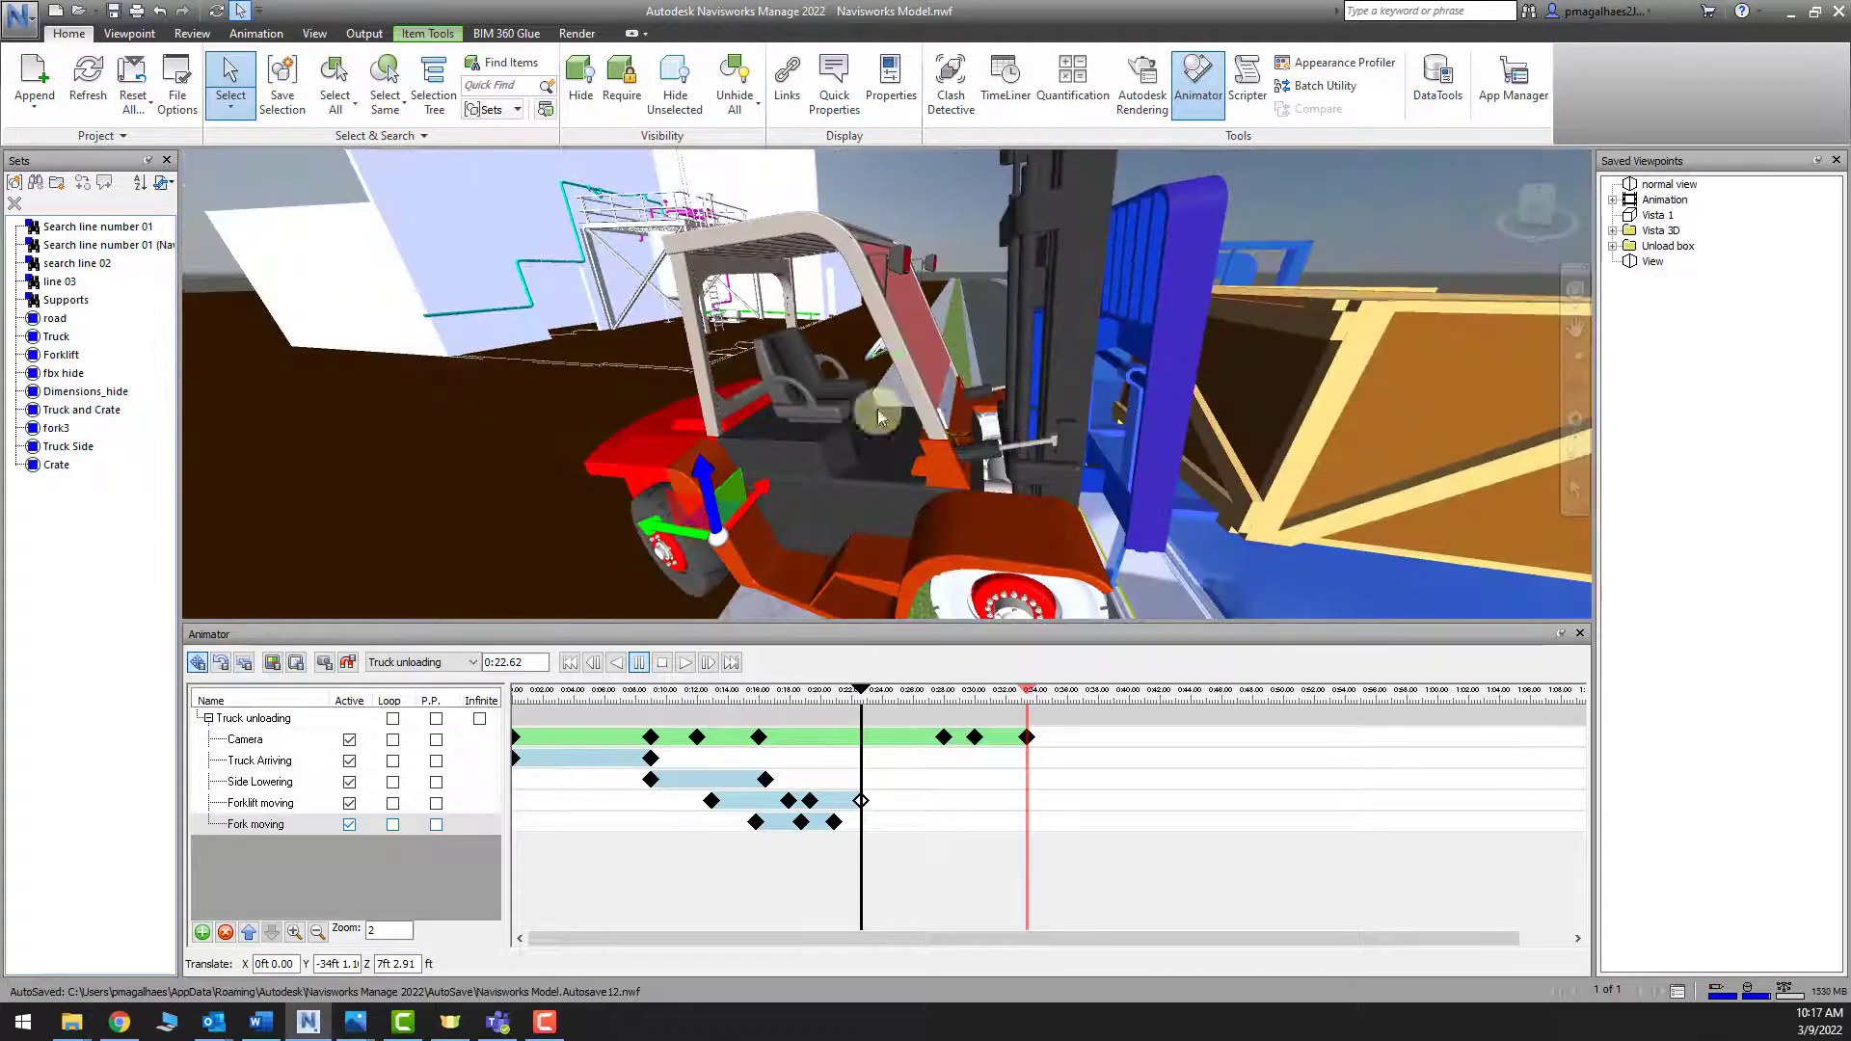
Move the fork's rotation centre onto the fork carriage, at about X 14 ft 3.79, Y -5 ft 11.0, Z 6 ft 3.20
{"action": "mouse_move", "coordinate": [880, 416]}
{"action": "middle_mouse_down", "text": "shift"}
{"action": "mouse_move", "coordinate": [1376, 471]}
{"action": "mouse_move", "coordinate": [1334, 319]}
{"action": "mouse_move", "coordinate": [1311, 367]}
{"action": "mouse_move", "coordinate": [1288, 369]}
{"action": "mouse_move", "coordinate": [1289, 299]}
{"action": "mouse_move", "coordinate": [1309, 337]}
{"action": "mouse_move", "coordinate": [1253, 333]}
{"action": "mouse_move", "coordinate": [1312, 321]}
{"action": "mouse_move", "coordinate": [950, 433]}
{"action": "mouse_move", "coordinate": [975, 504]}
{"action": "middle_mouse_up", "text": "shift"}
{"action": "left_click", "coordinate": [218, 664]}
{"action": "scroll", "coordinate": [975, 503], "scroll_direction": "down", "scroll_amount": 3}
{"action": "scroll", "coordinate": [1071, 543], "scroll_direction": "up", "scroll_amount": 3}
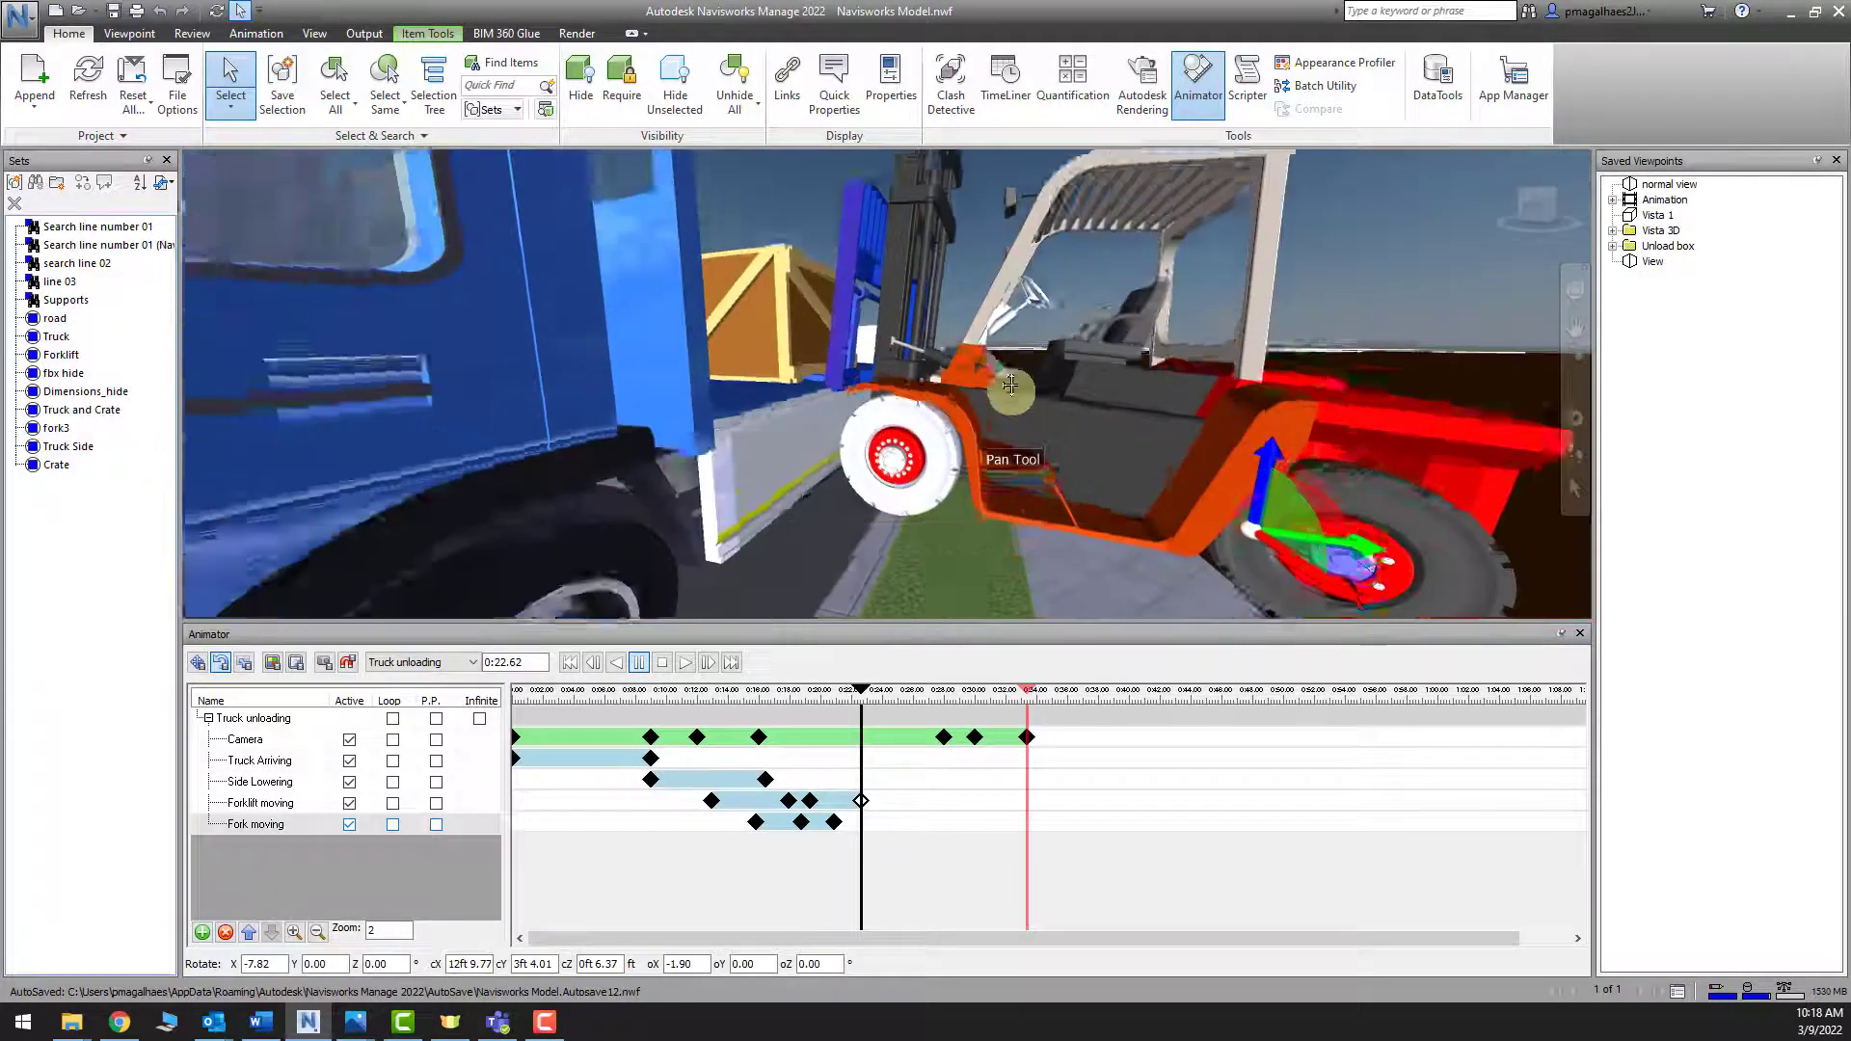
{"action": "left_click_drag", "start_coordinate": [1250, 511], "coordinate": [866, 293]}
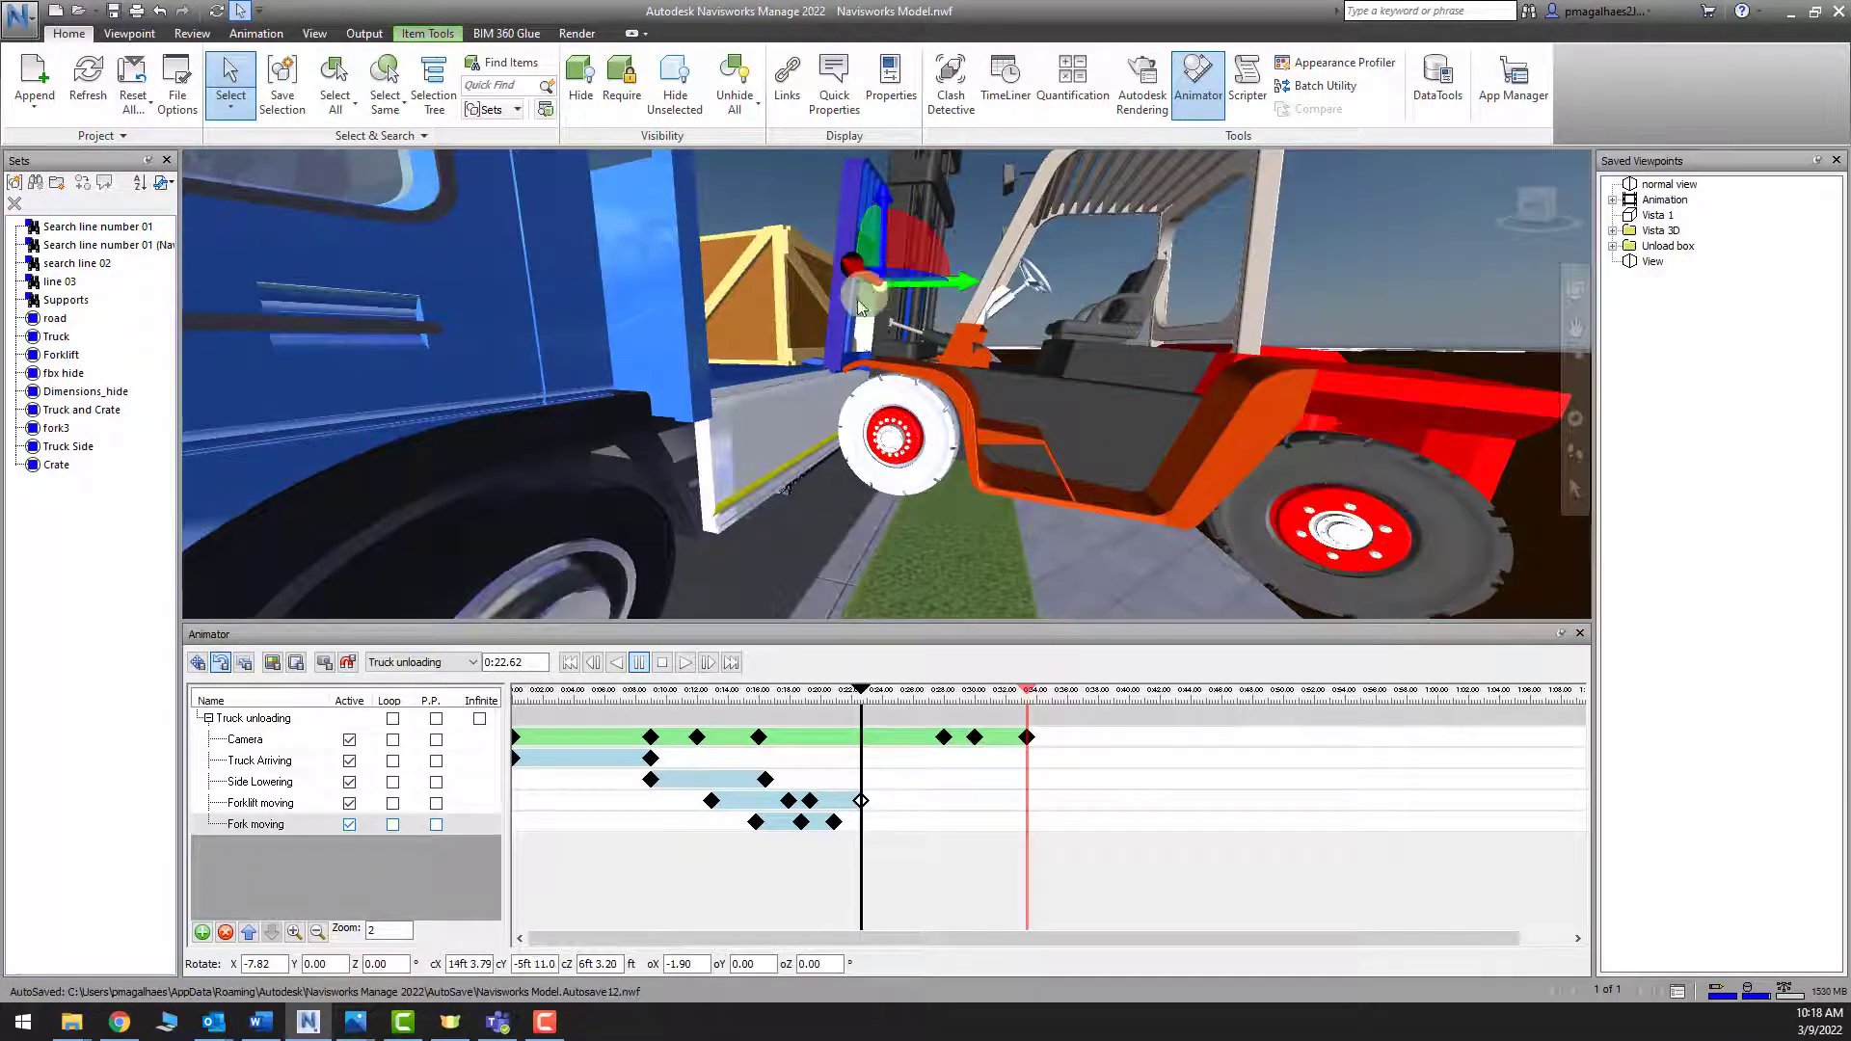
Rotate the fork to about -0.95° around X so it stands nearly upright beside the crate
{"action": "middle_click_drag", "start_coordinate": [839, 322], "coordinate": [888, 440]}
{"action": "scroll", "coordinate": [888, 440], "scroll_direction": "up", "scroll_amount": 1}
{"action": "scroll", "coordinate": [888, 440], "scroll_direction": "up", "scroll_amount": 3}
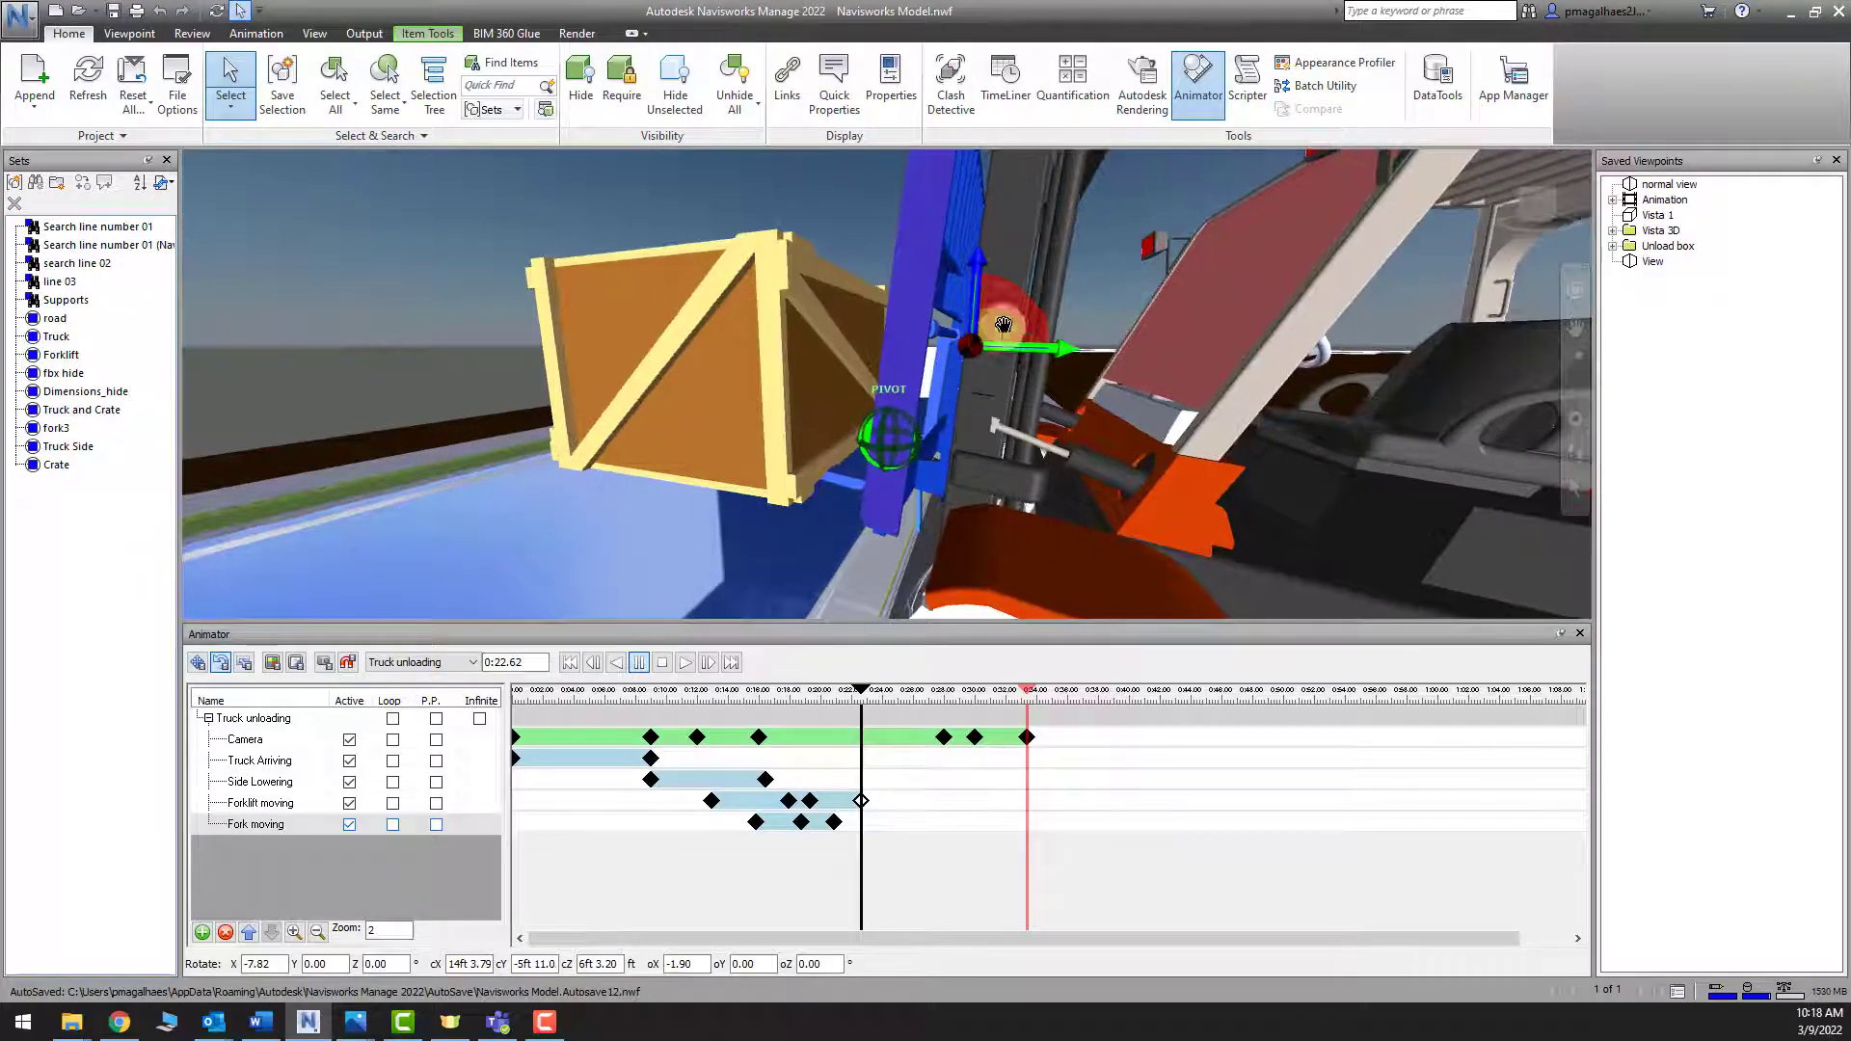
{"action": "left_click_drag", "start_coordinate": [1011, 328], "coordinate": [1004, 315]}
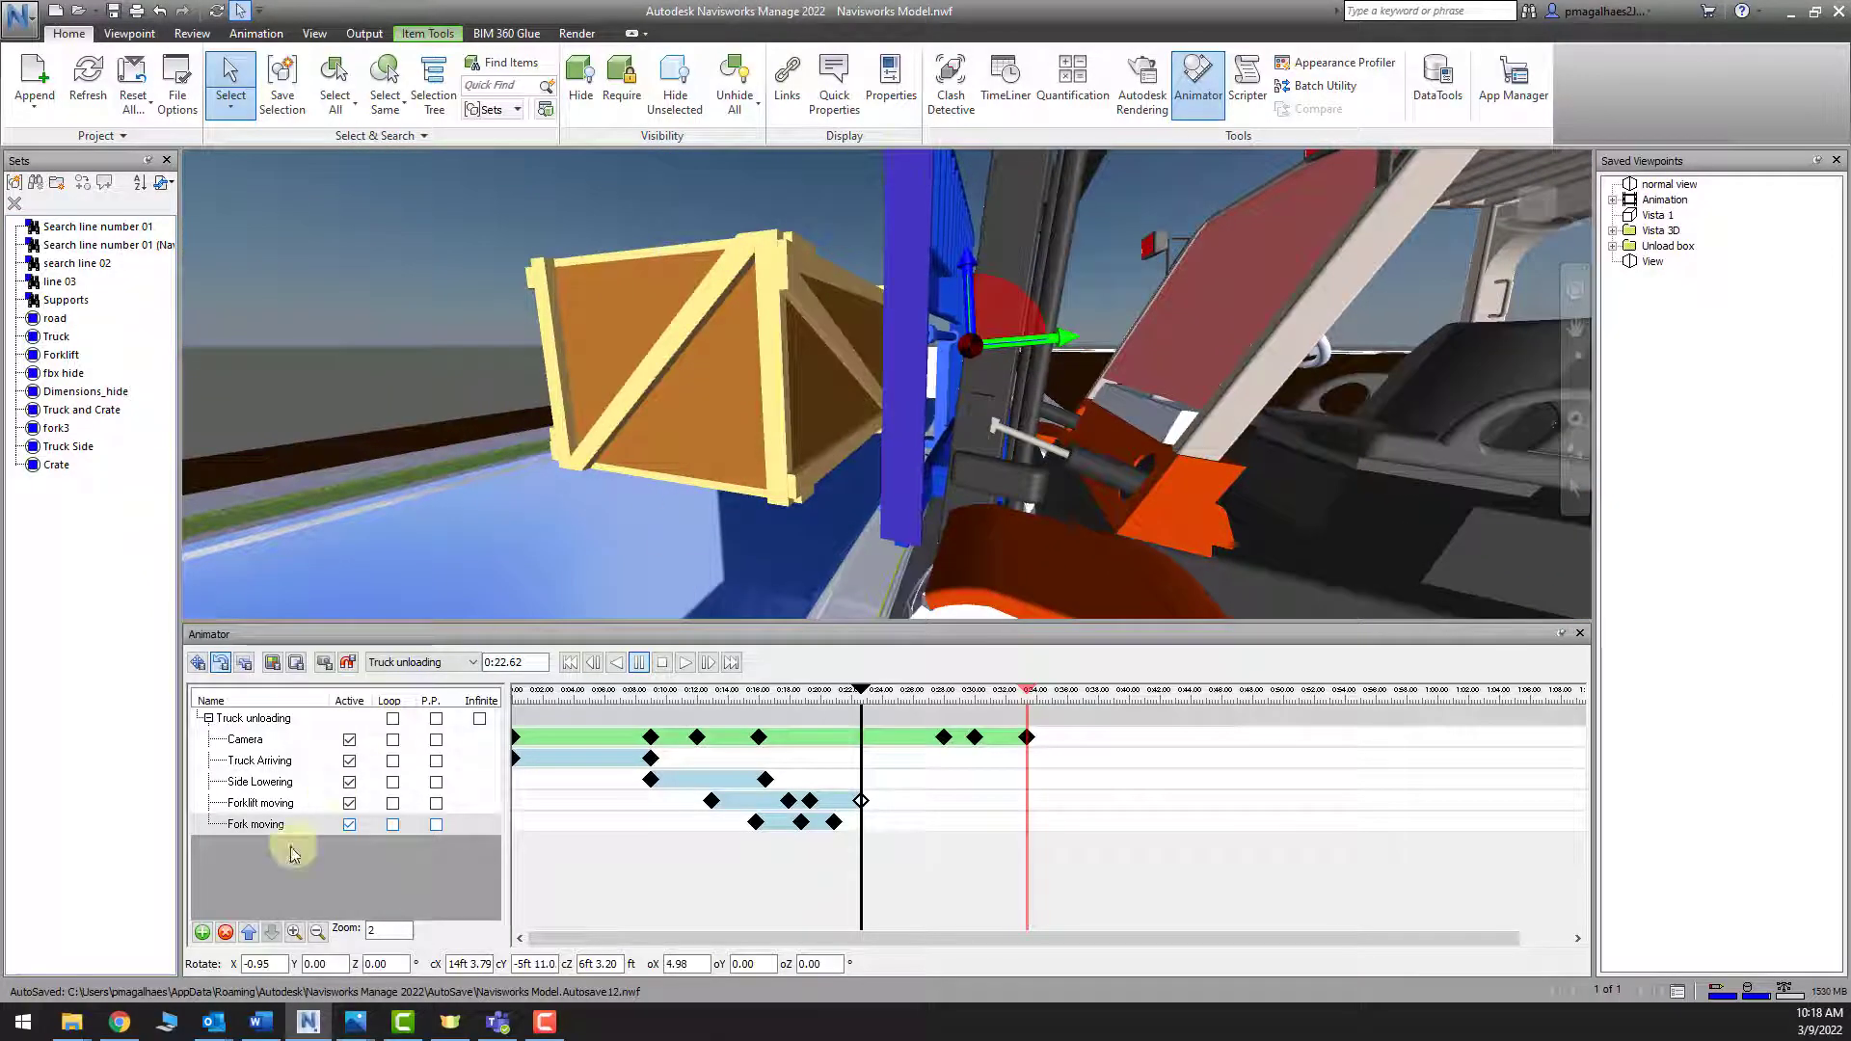
Raise the fork to about Z 4 ft 1.31 and capture a Fork moving keyframe at 0:22.62
{"action": "left_click", "coordinate": [197, 662]}
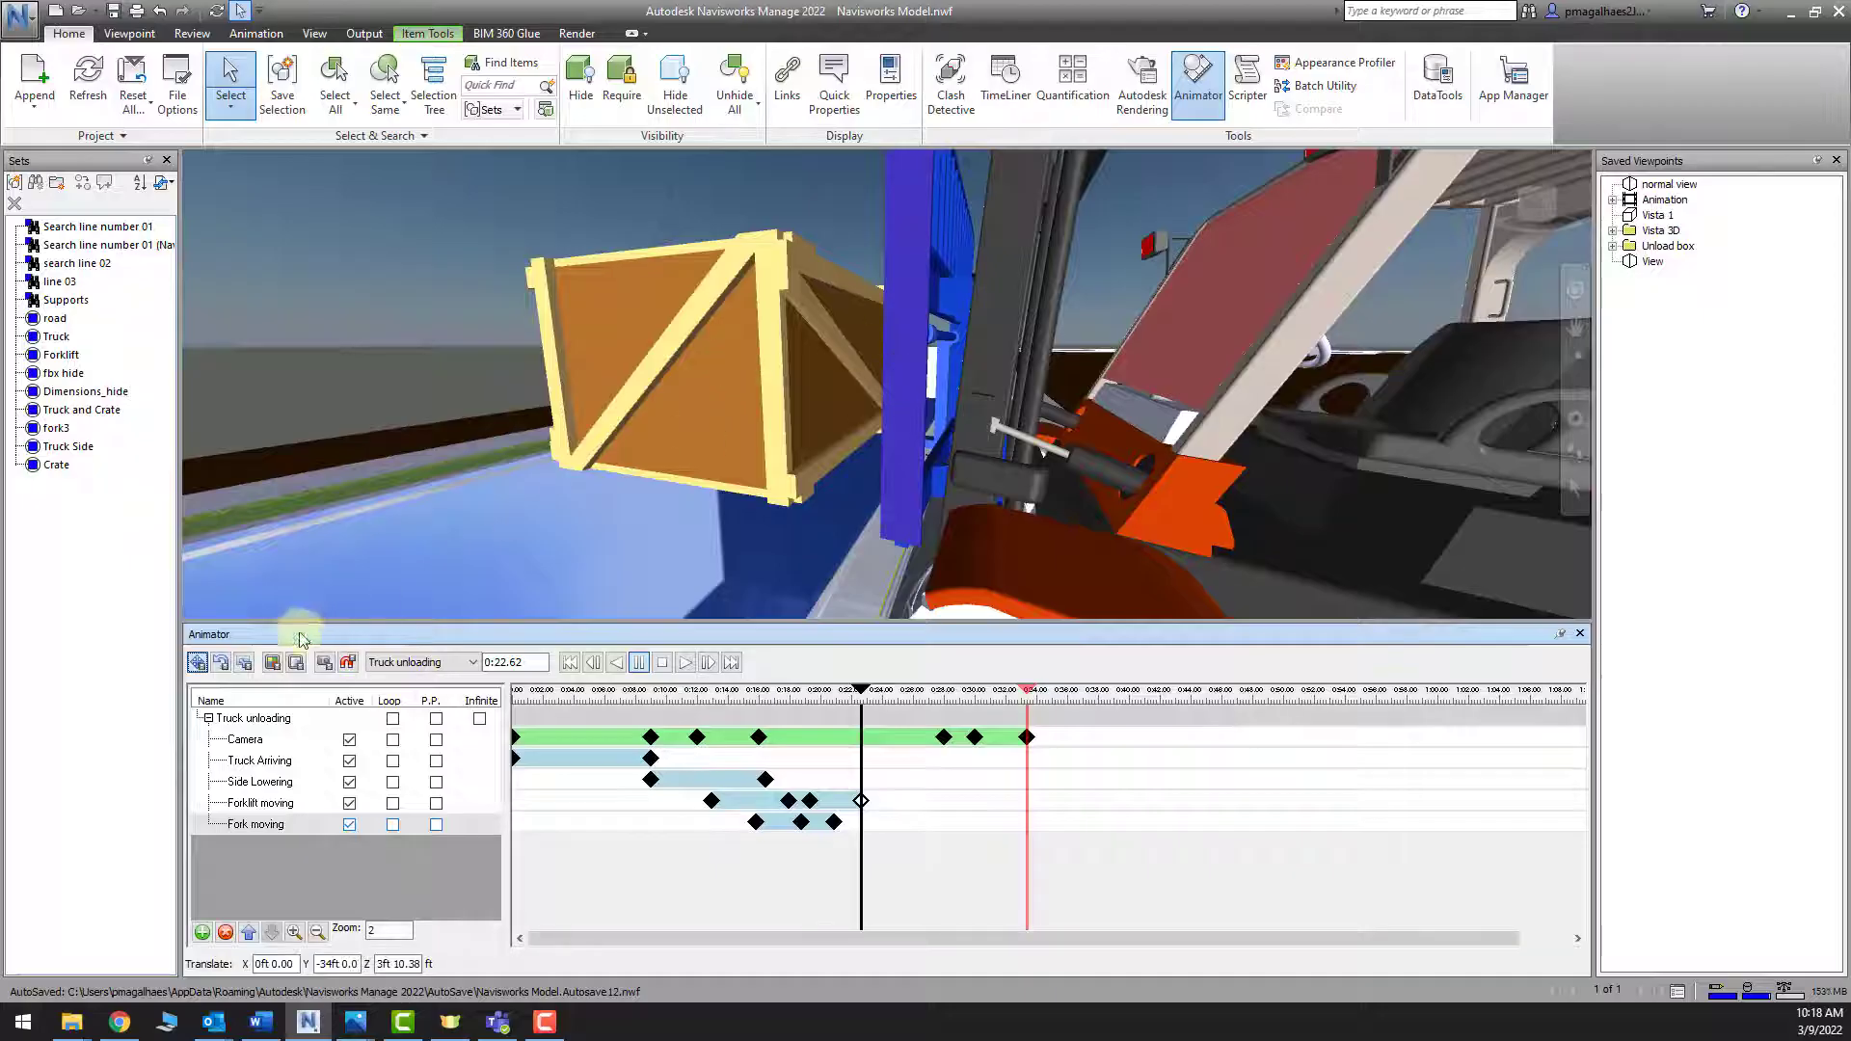
{"action": "left_click", "coordinate": [197, 663]}
{"action": "scroll", "coordinate": [843, 343], "scroll_direction": "down", "scroll_amount": 5}
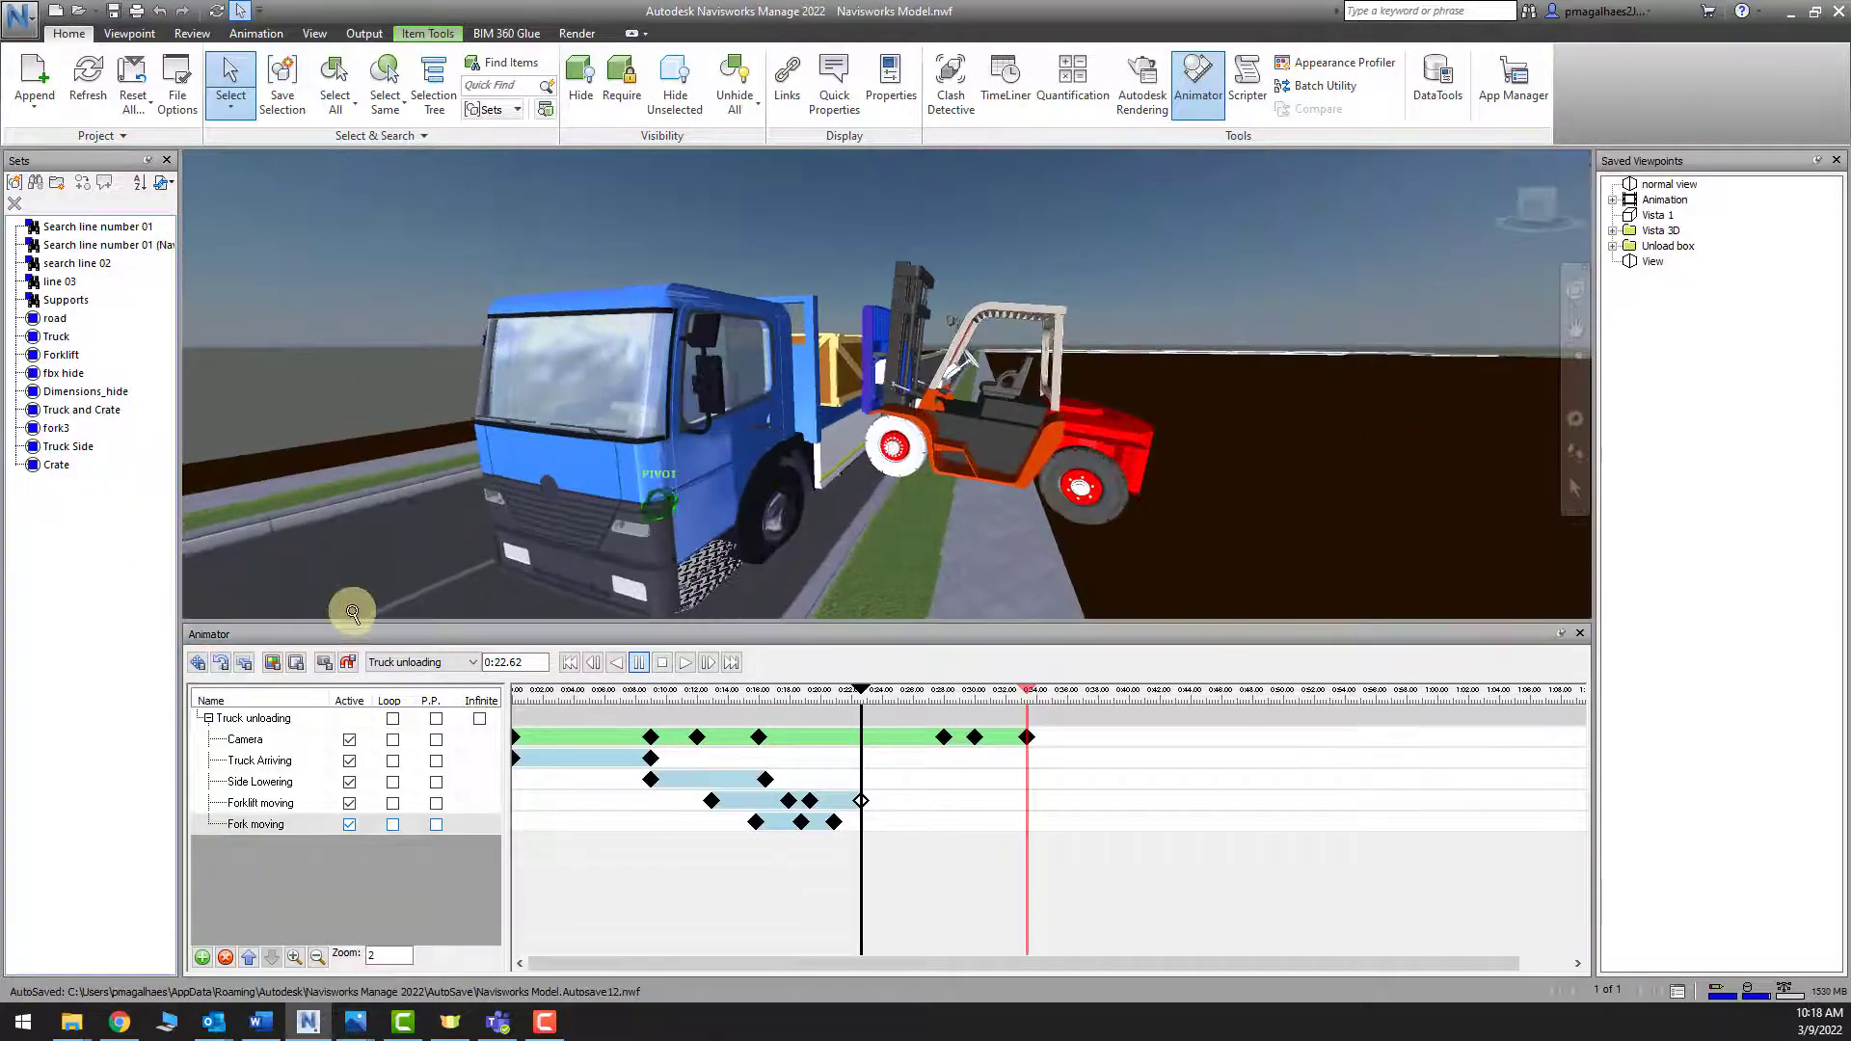
{"action": "left_click", "coordinate": [198, 662]}
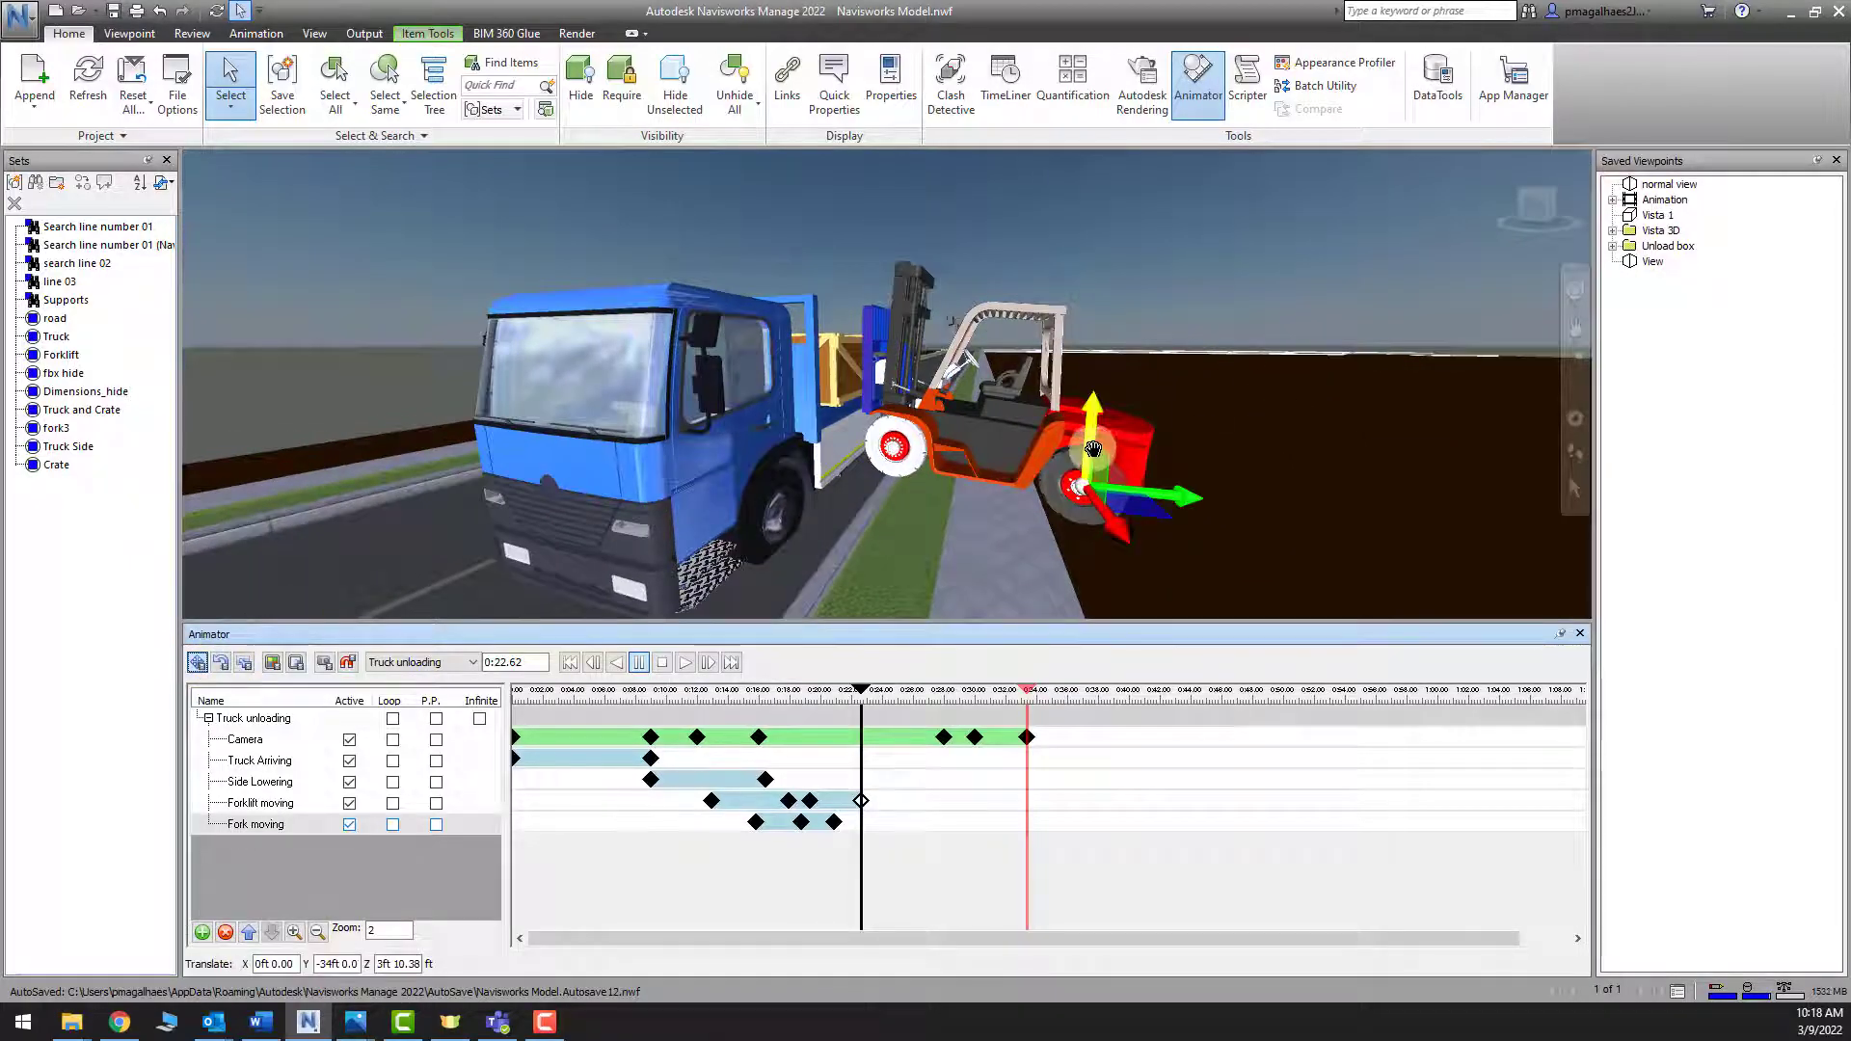
{"action": "left_click_drag", "start_coordinate": [1094, 446], "coordinate": [1094, 433]}
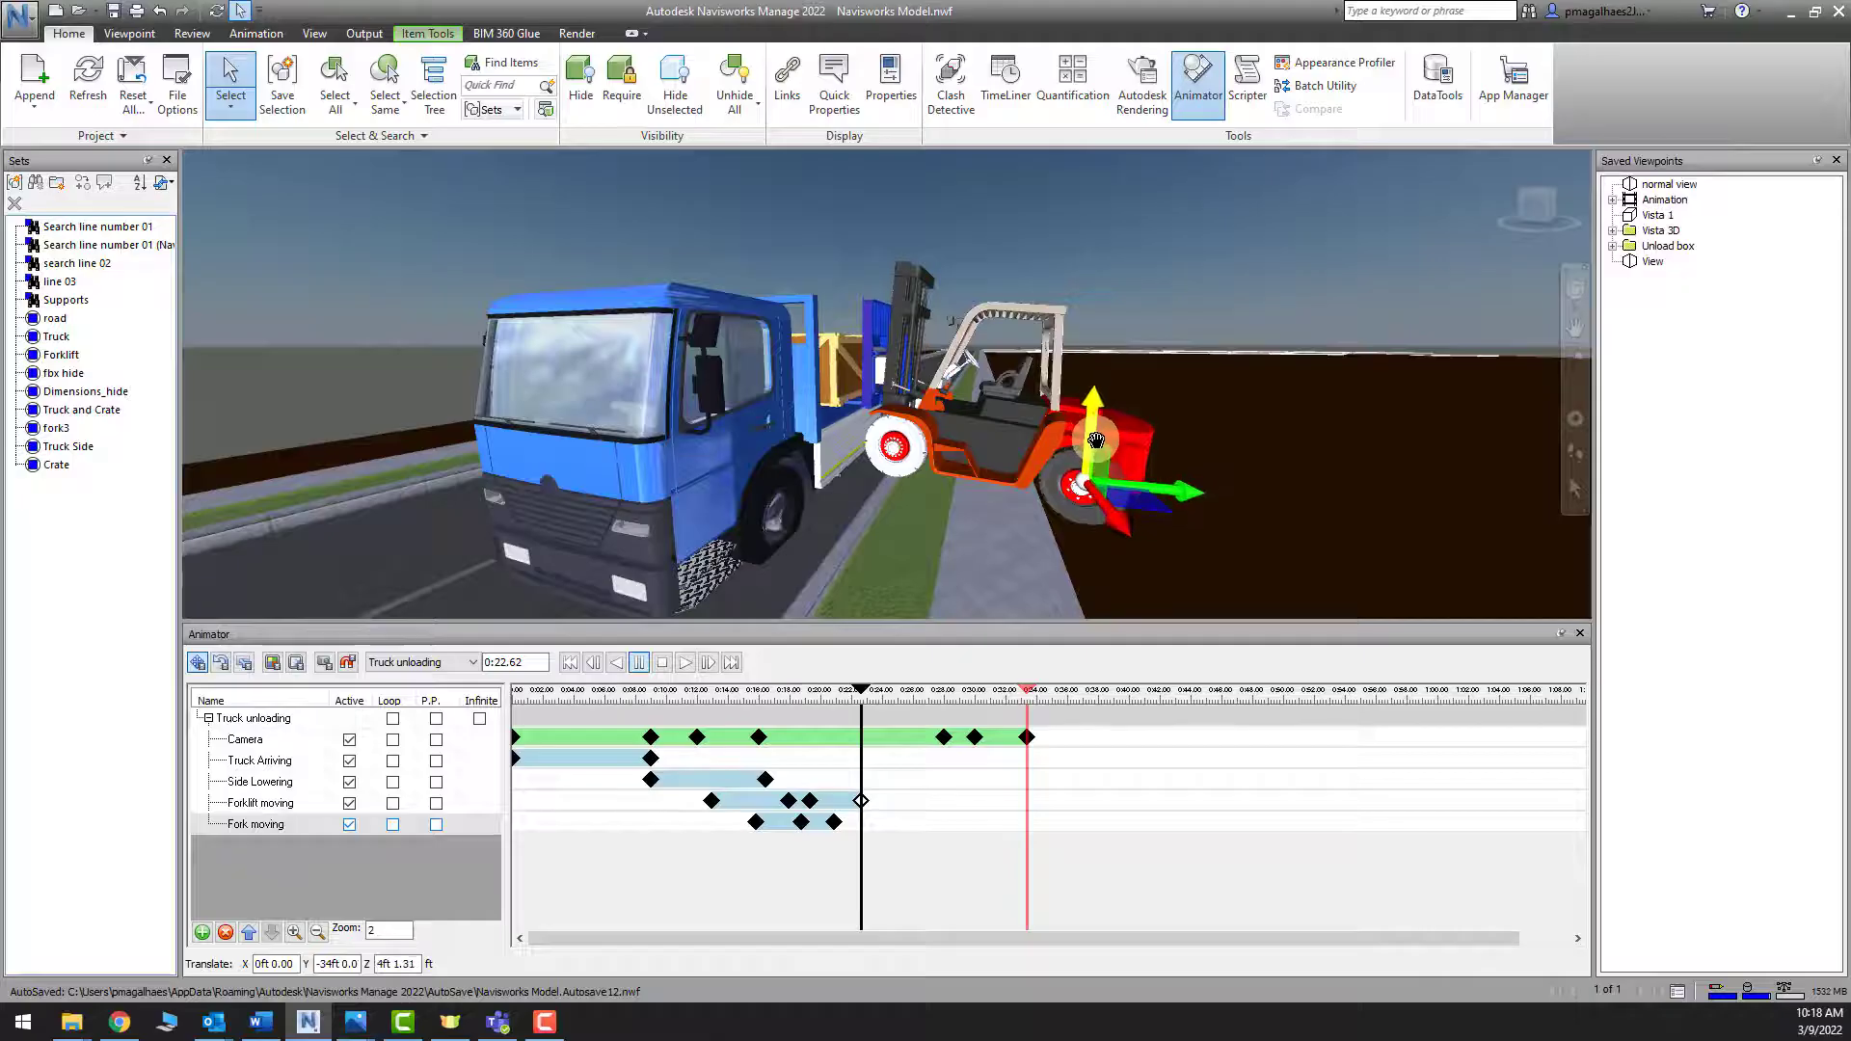
{"action": "middle_click_drag", "start_coordinate": [1096, 441], "coordinate": [1071, 401], "text": "shift"}
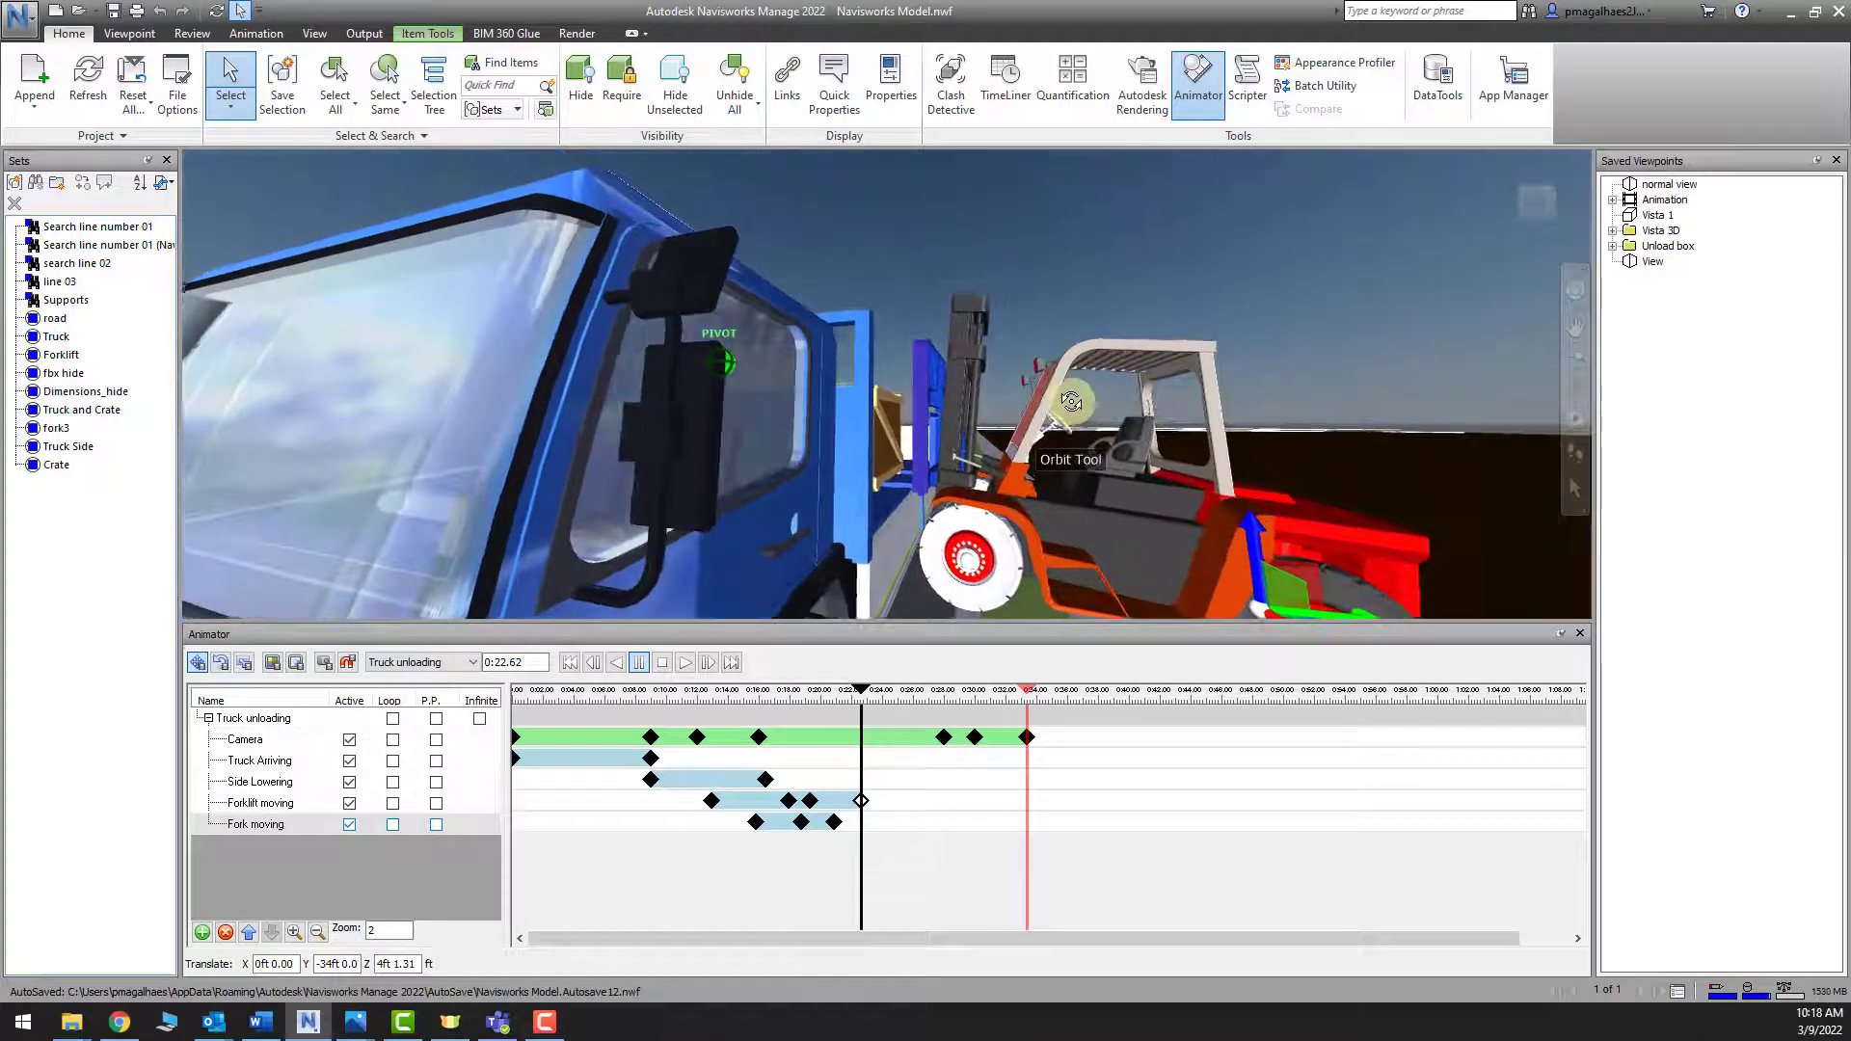
{"action": "scroll", "coordinate": [921, 504], "scroll_direction": "up", "scroll_amount": 1}
{"action": "left_click", "coordinate": [323, 669]}
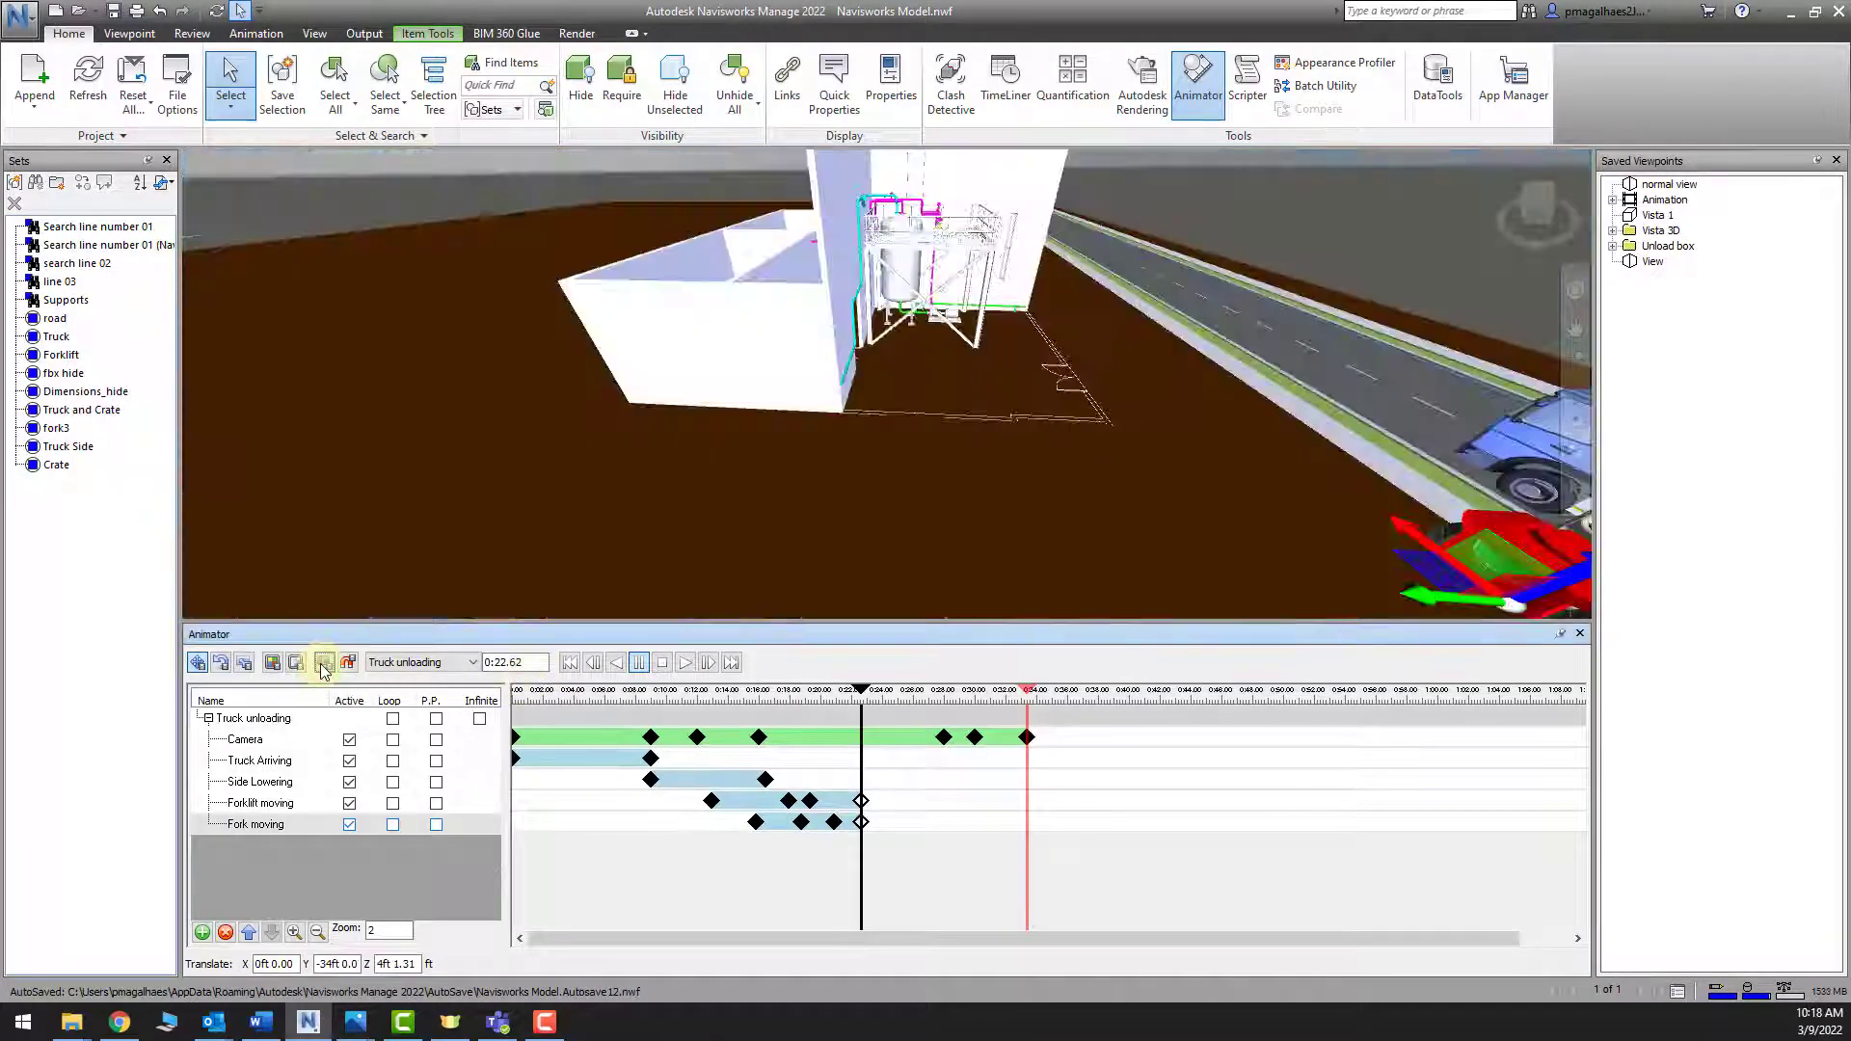
Move the forklift slightly closer to the truck, to about Y -34 ft 7.3, and recapture the Forklift moving keyframe at 0:22.62
{"action": "left_click", "coordinate": [482, 802]}
{"action": "scroll", "coordinate": [1082, 513], "scroll_direction": "up", "scroll_amount": 1}
{"action": "middle_click_drag", "start_coordinate": [1081, 513], "coordinate": [1115, 452], "text": "shift"}
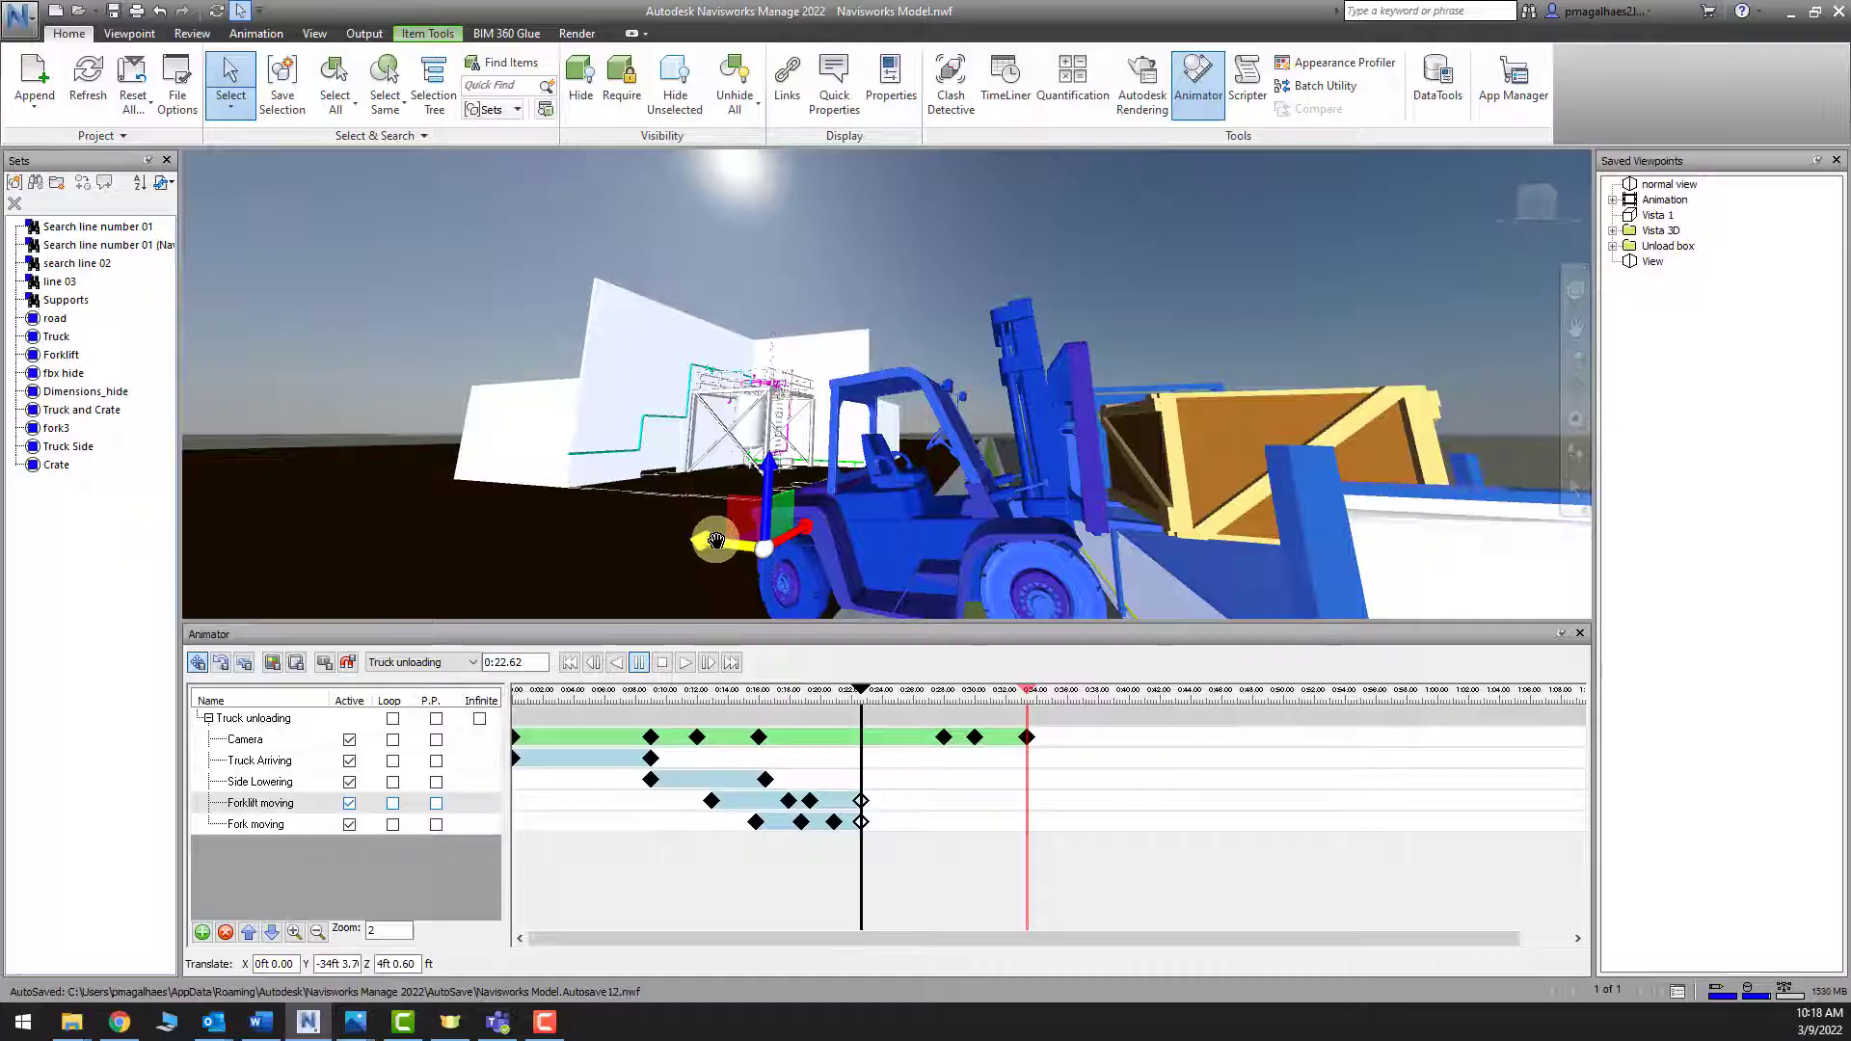
{"action": "left_click_drag", "start_coordinate": [715, 540], "coordinate": [721, 542]}
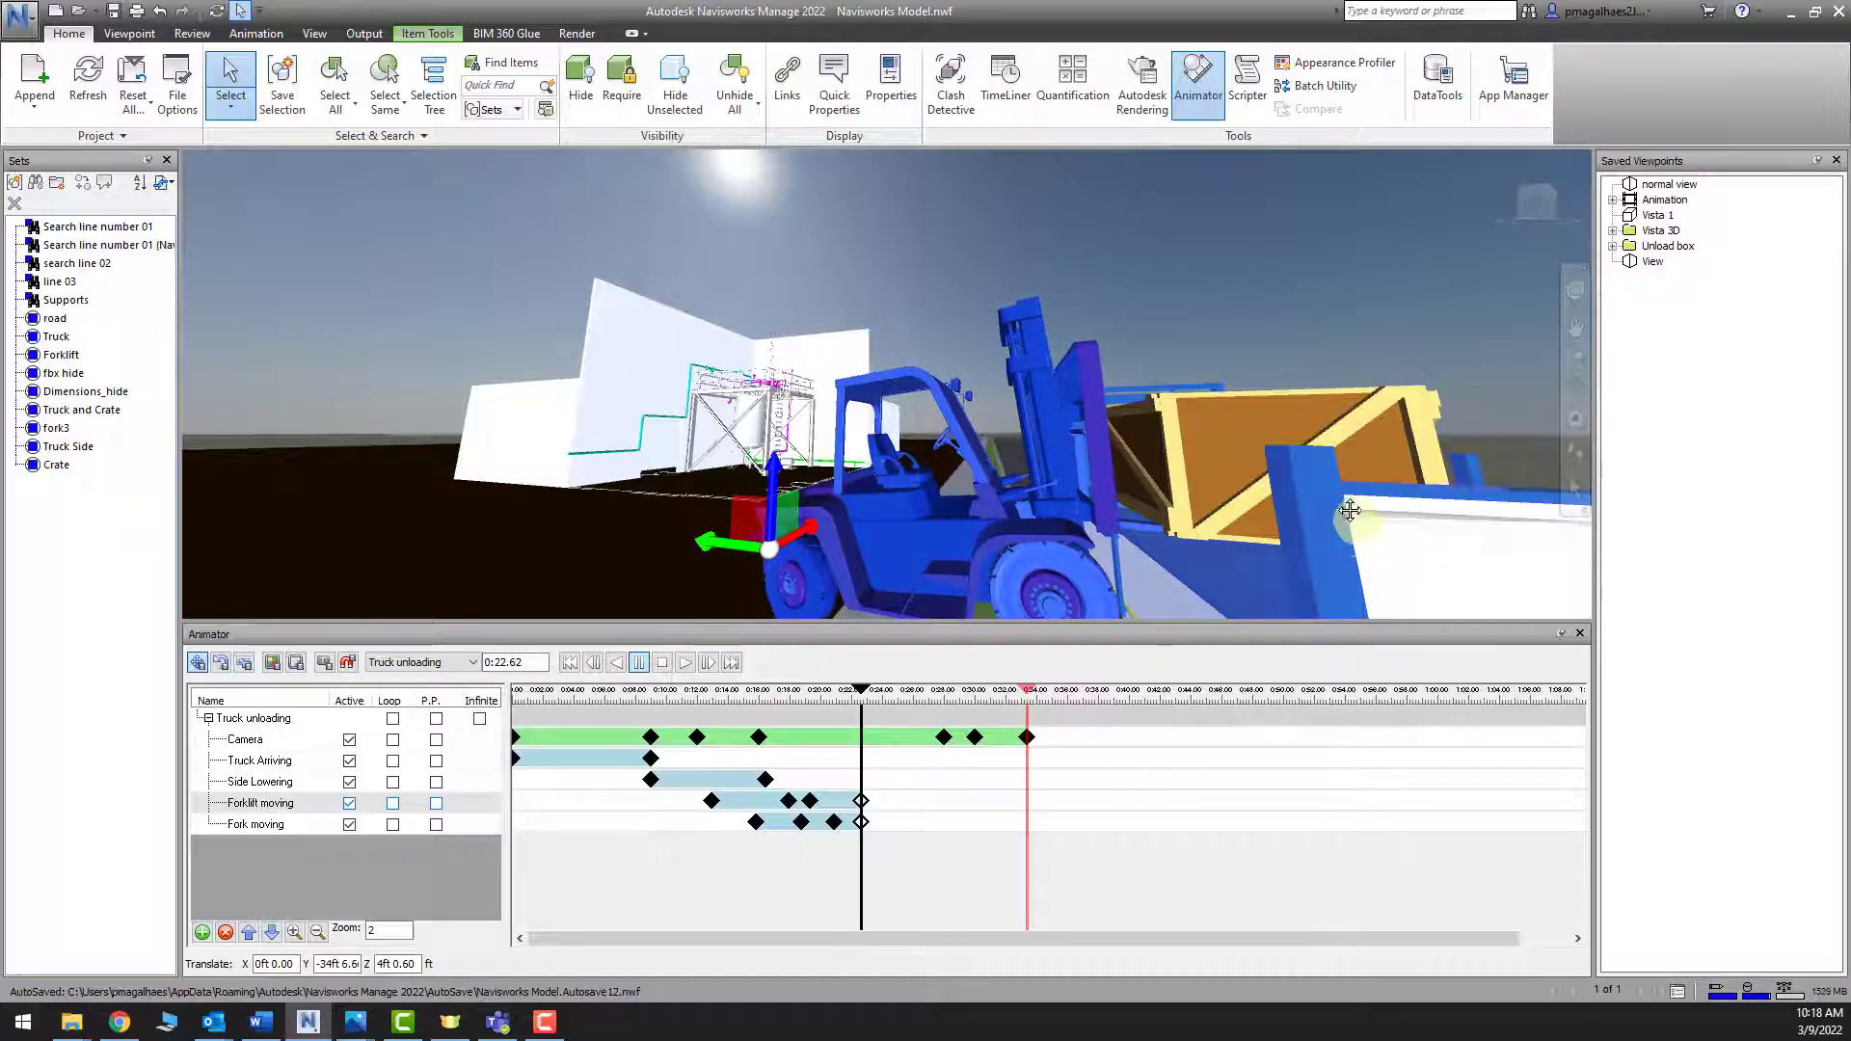
{"action": "middle_click_drag", "start_coordinate": [1350, 511], "coordinate": [1149, 508], "text": "shift"}
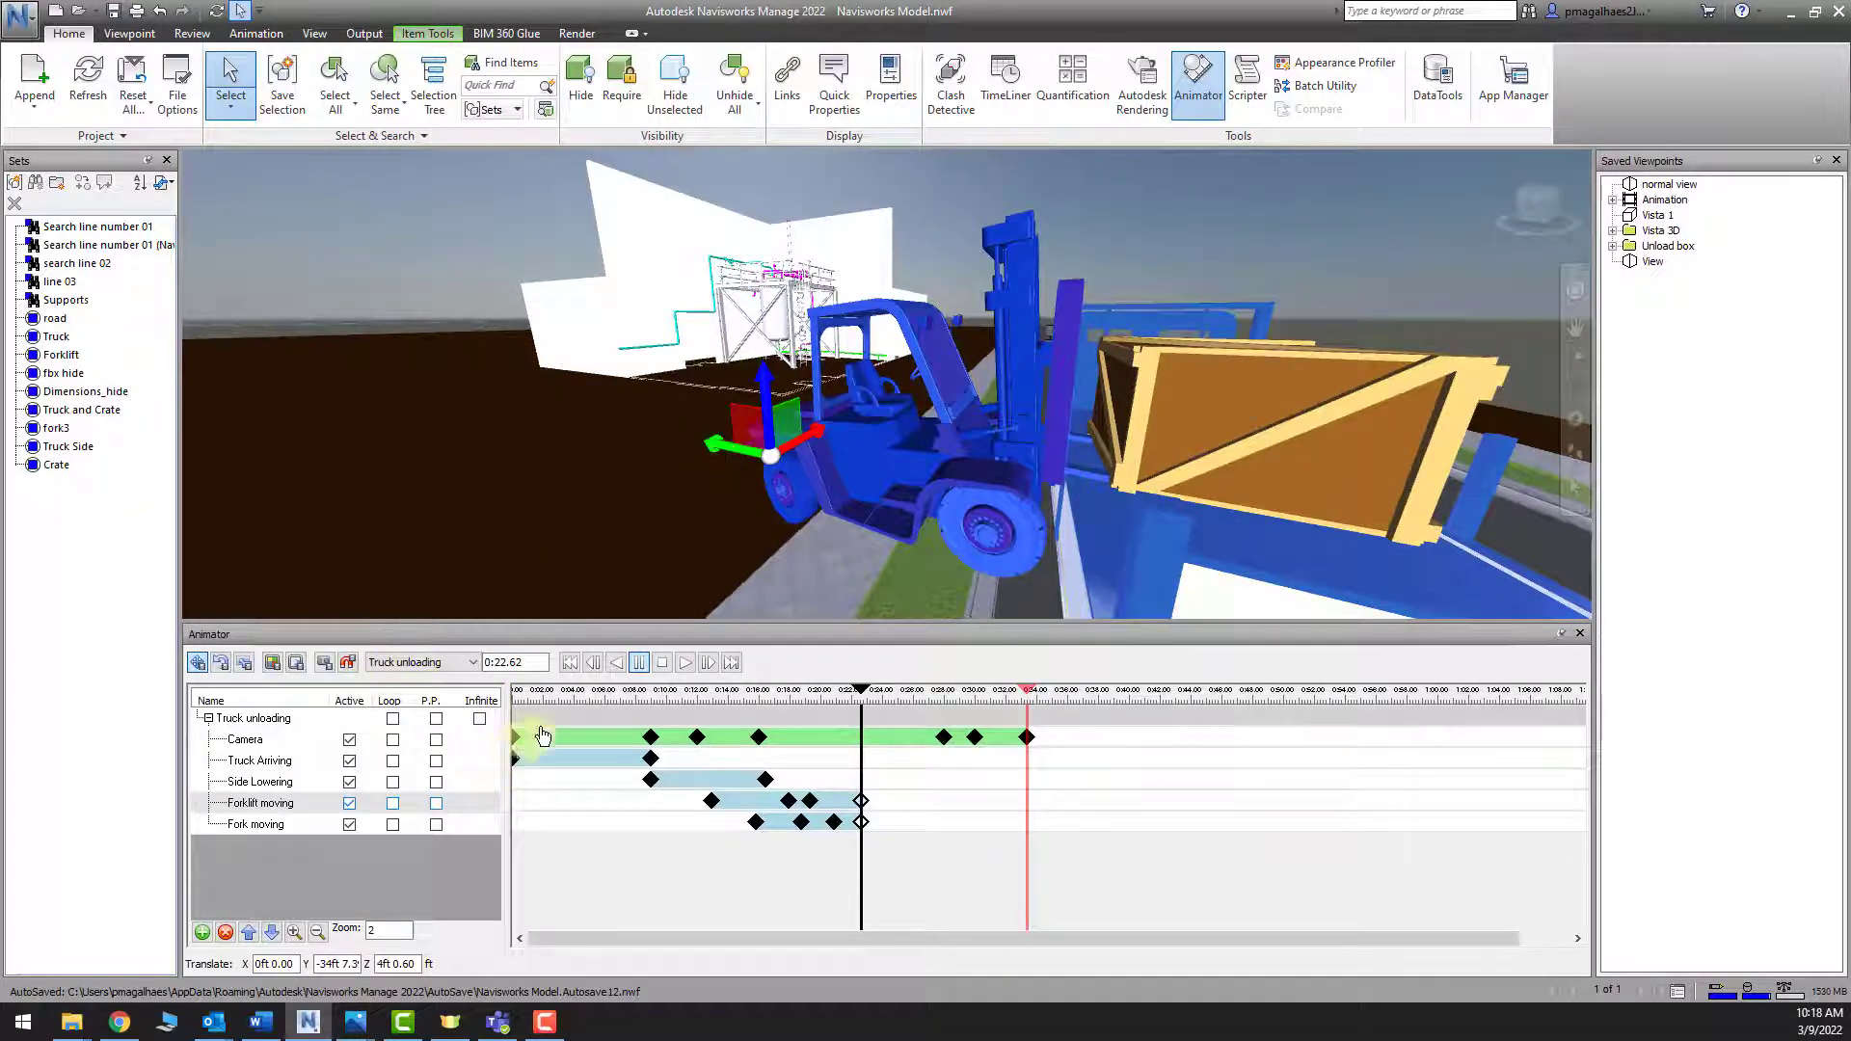
{"action": "left_click", "coordinate": [324, 662]}
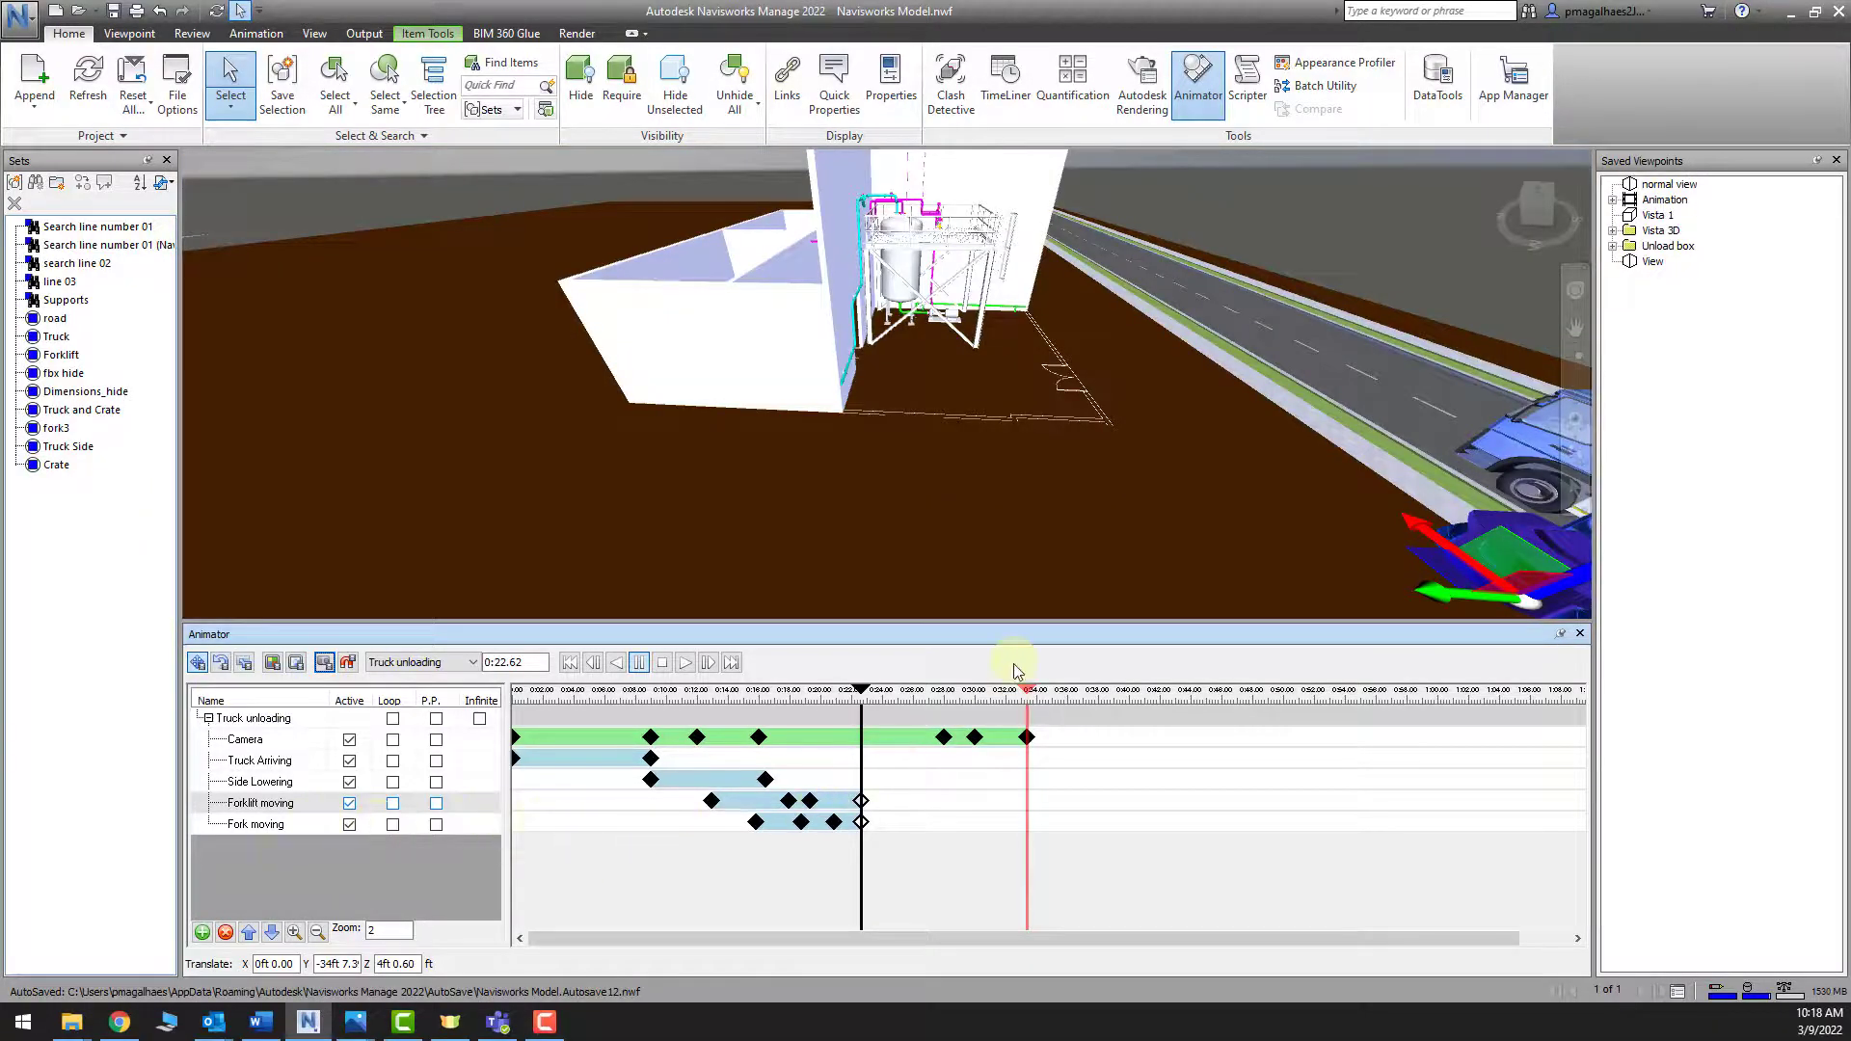
Play the Truck unloading scene from about 0:12.12 and pause it at about 0:24.02
{"action": "left_click_drag", "start_coordinate": [863, 694], "coordinate": [701, 704]}
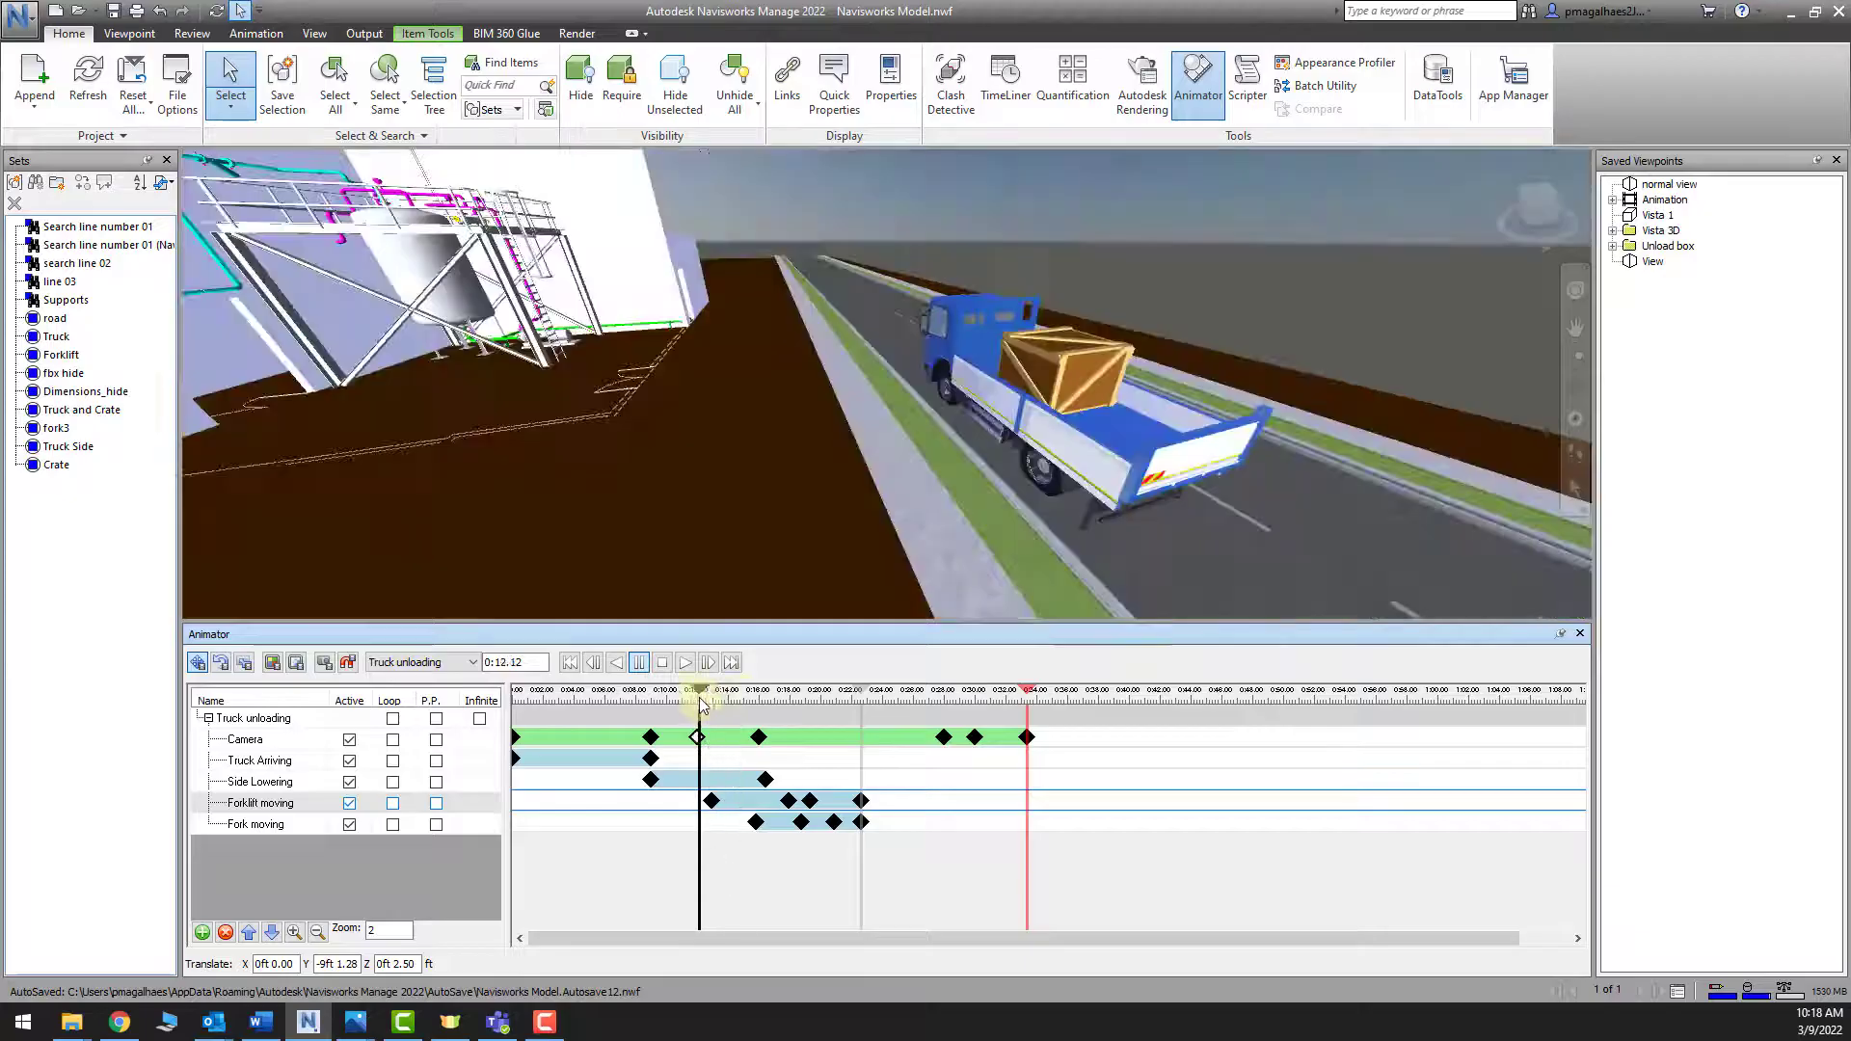
{"action": "left_click", "coordinate": [686, 663]}
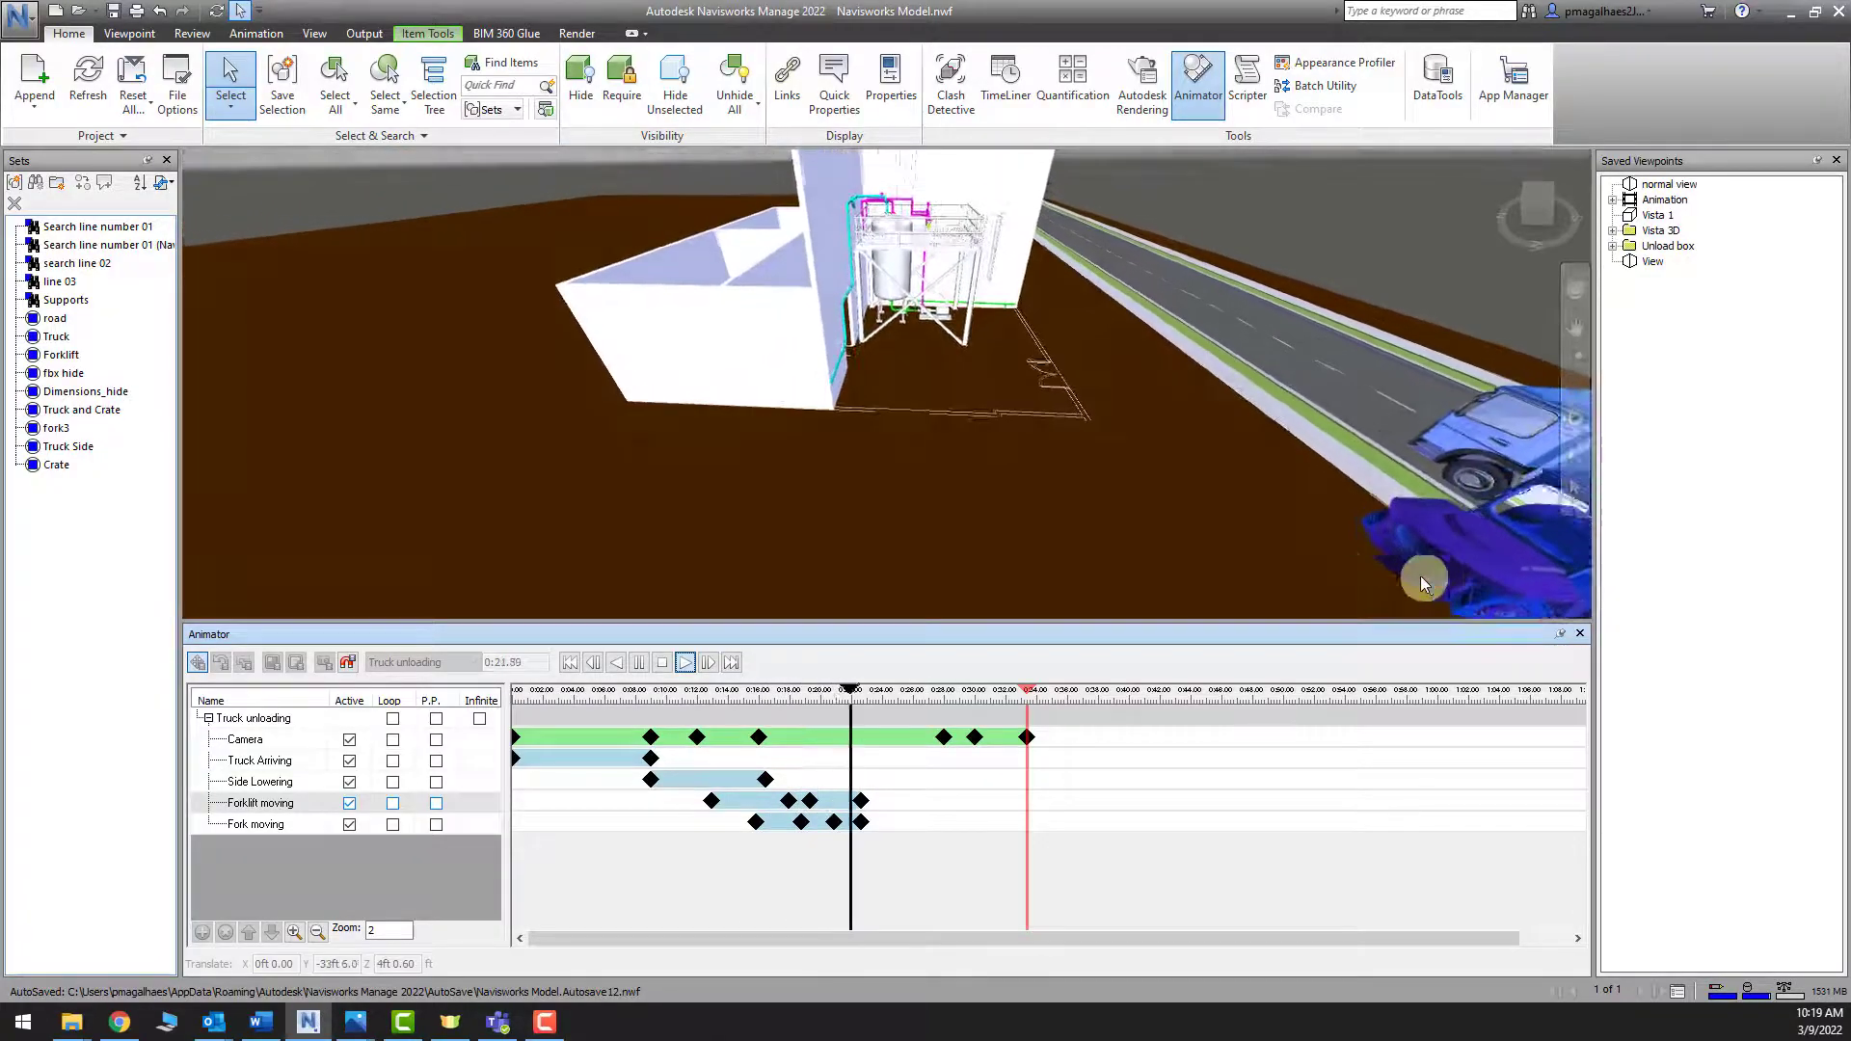
{"action": "left_click", "coordinate": [641, 662]}
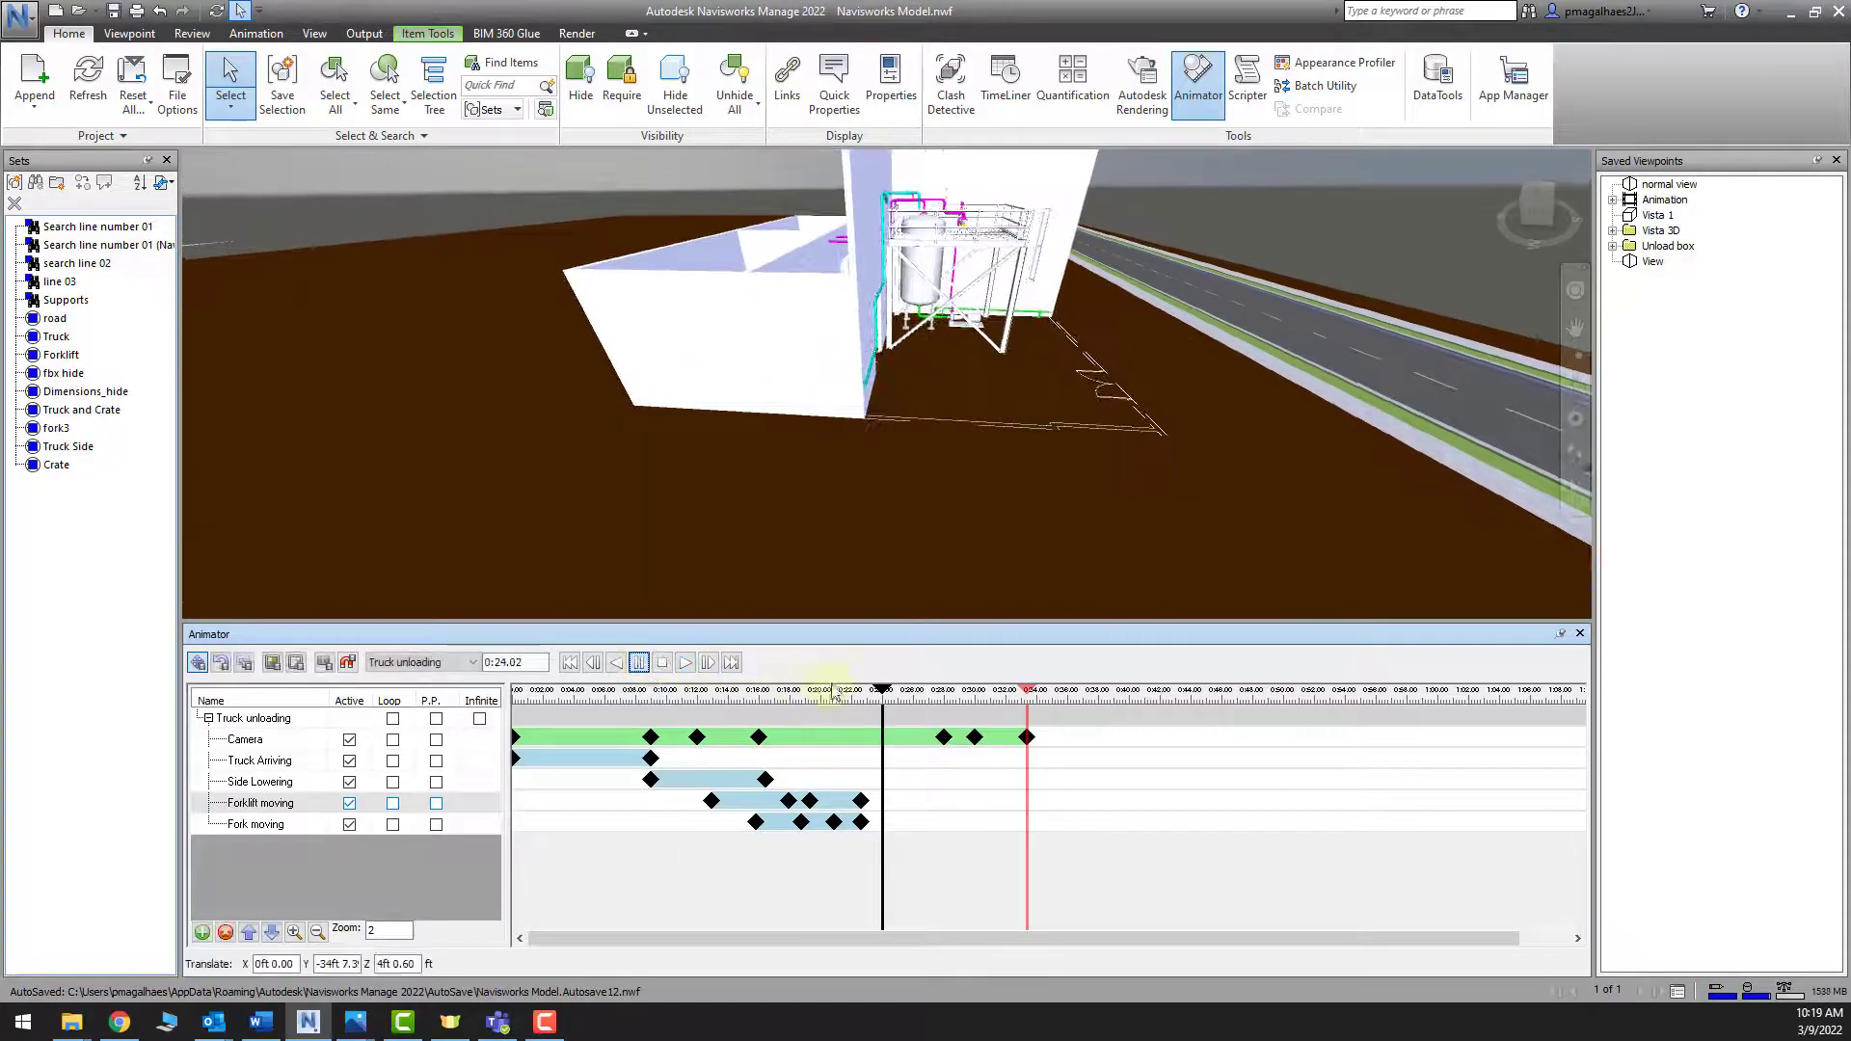
{"action": "scroll", "coordinate": [1135, 587], "scroll_direction": "down", "scroll_amount": 2}
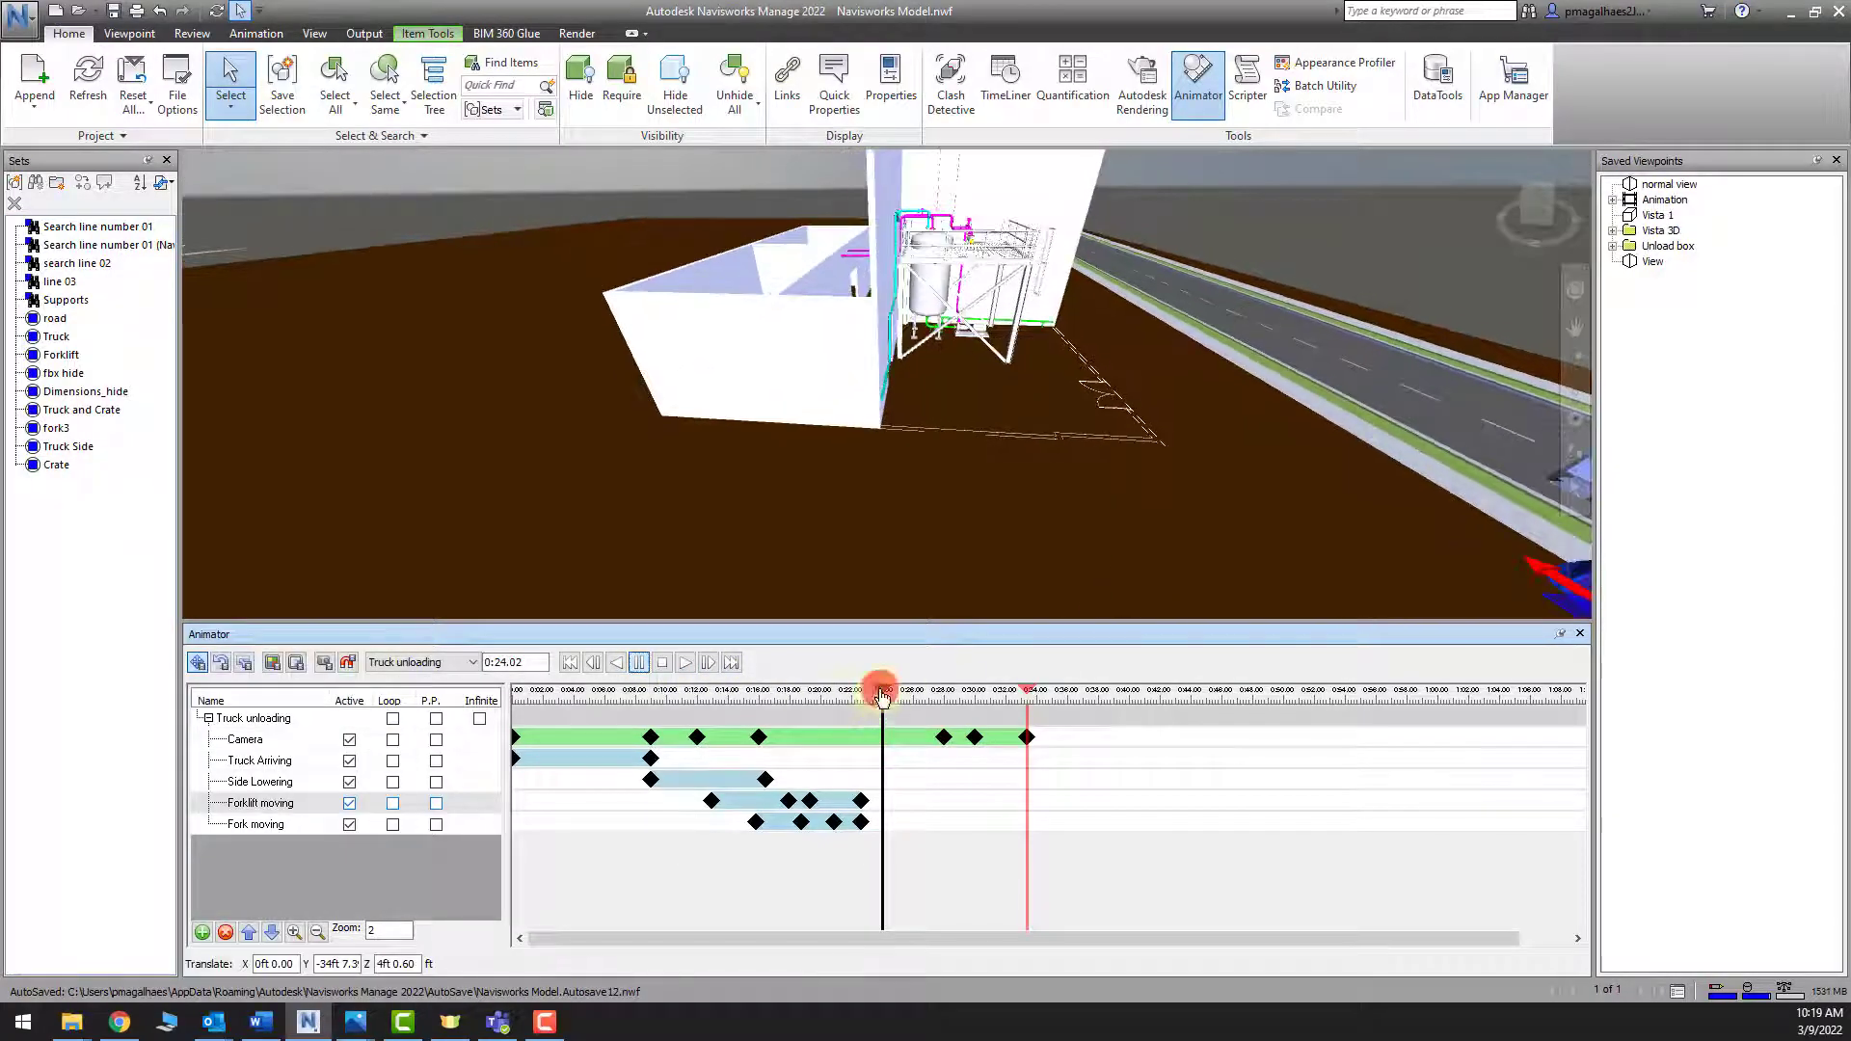
Shift the last three Camera keyframes later on the timeline, placing the earliest of the three at 0:31.56
{"action": "left_click_drag", "start_coordinate": [882, 694], "coordinate": [804, 692]}
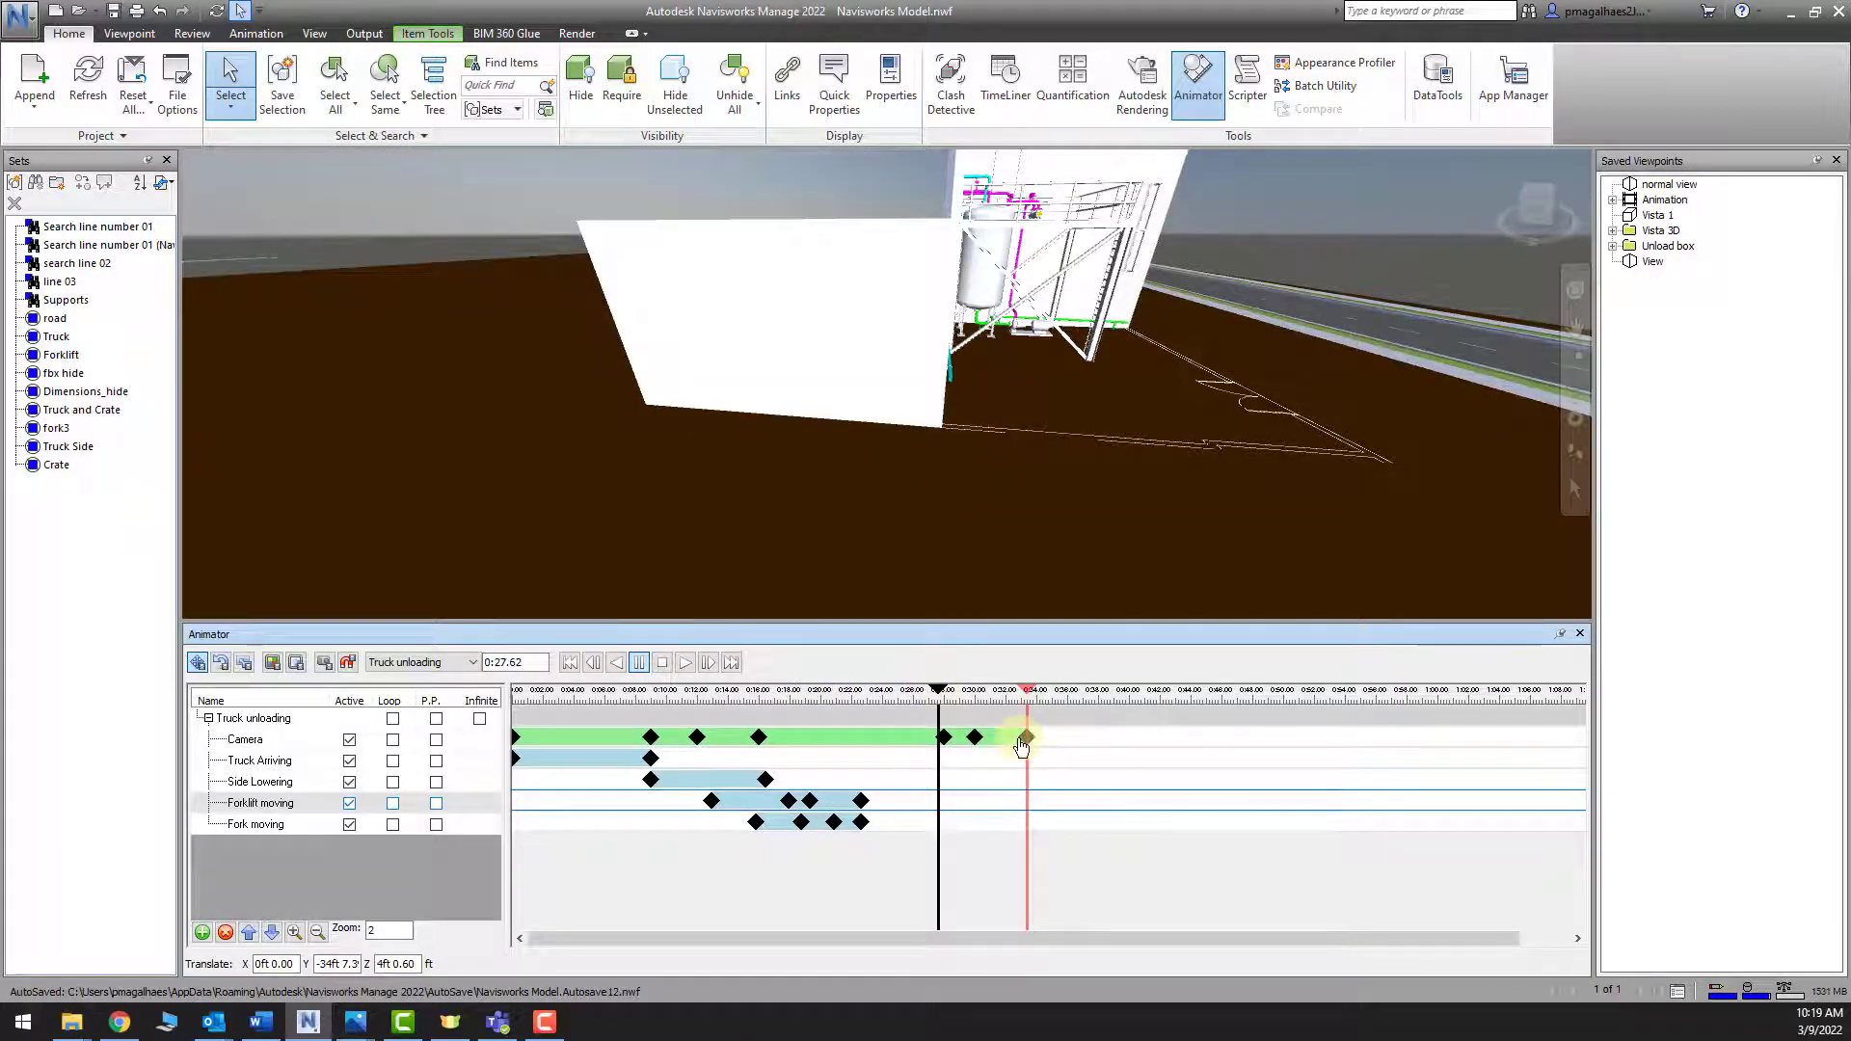
{"action": "left_click", "coordinate": [974, 738]}
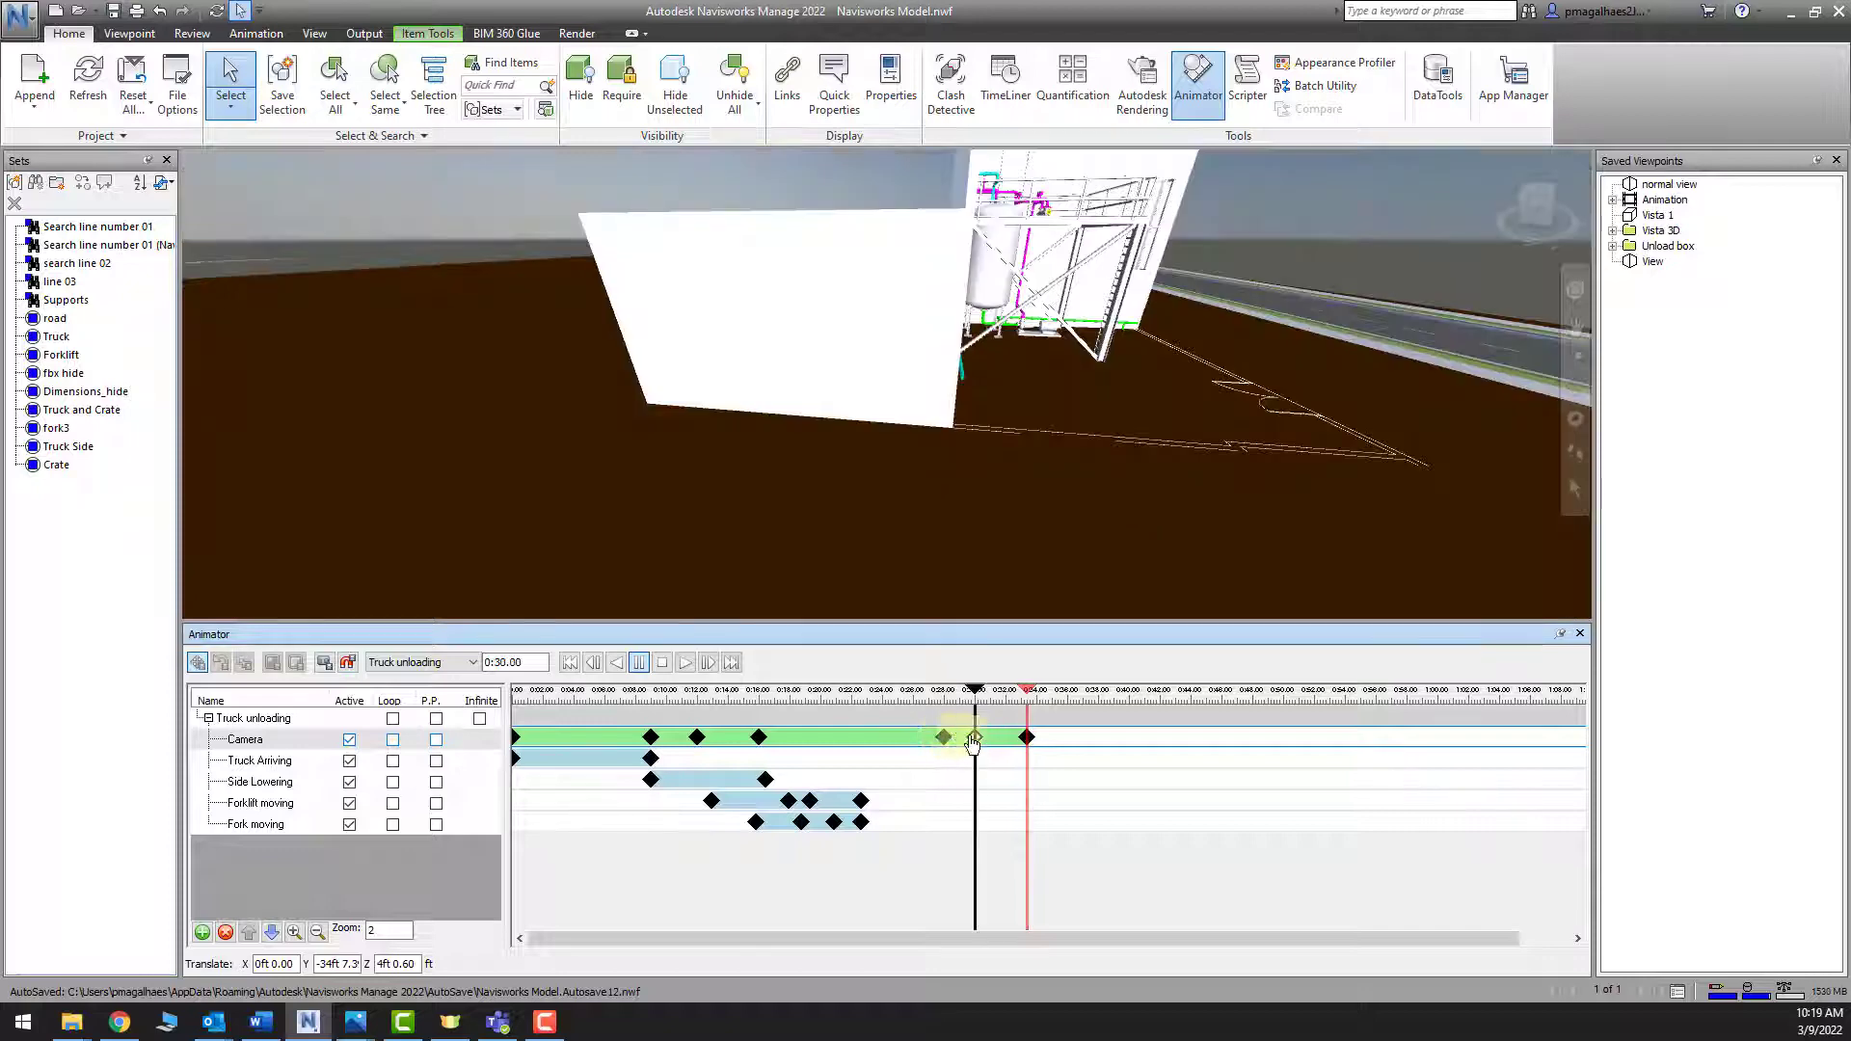
{"action": "mouse_move", "coordinate": [1023, 738]}
{"action": "left_mouse_down"}
{"action": "mouse_move", "coordinate": [1077, 738]}
{"action": "mouse_move", "coordinate": [1043, 739]}
{"action": "left_mouse_up"}
{"action": "left_click", "coordinate": [946, 736]}
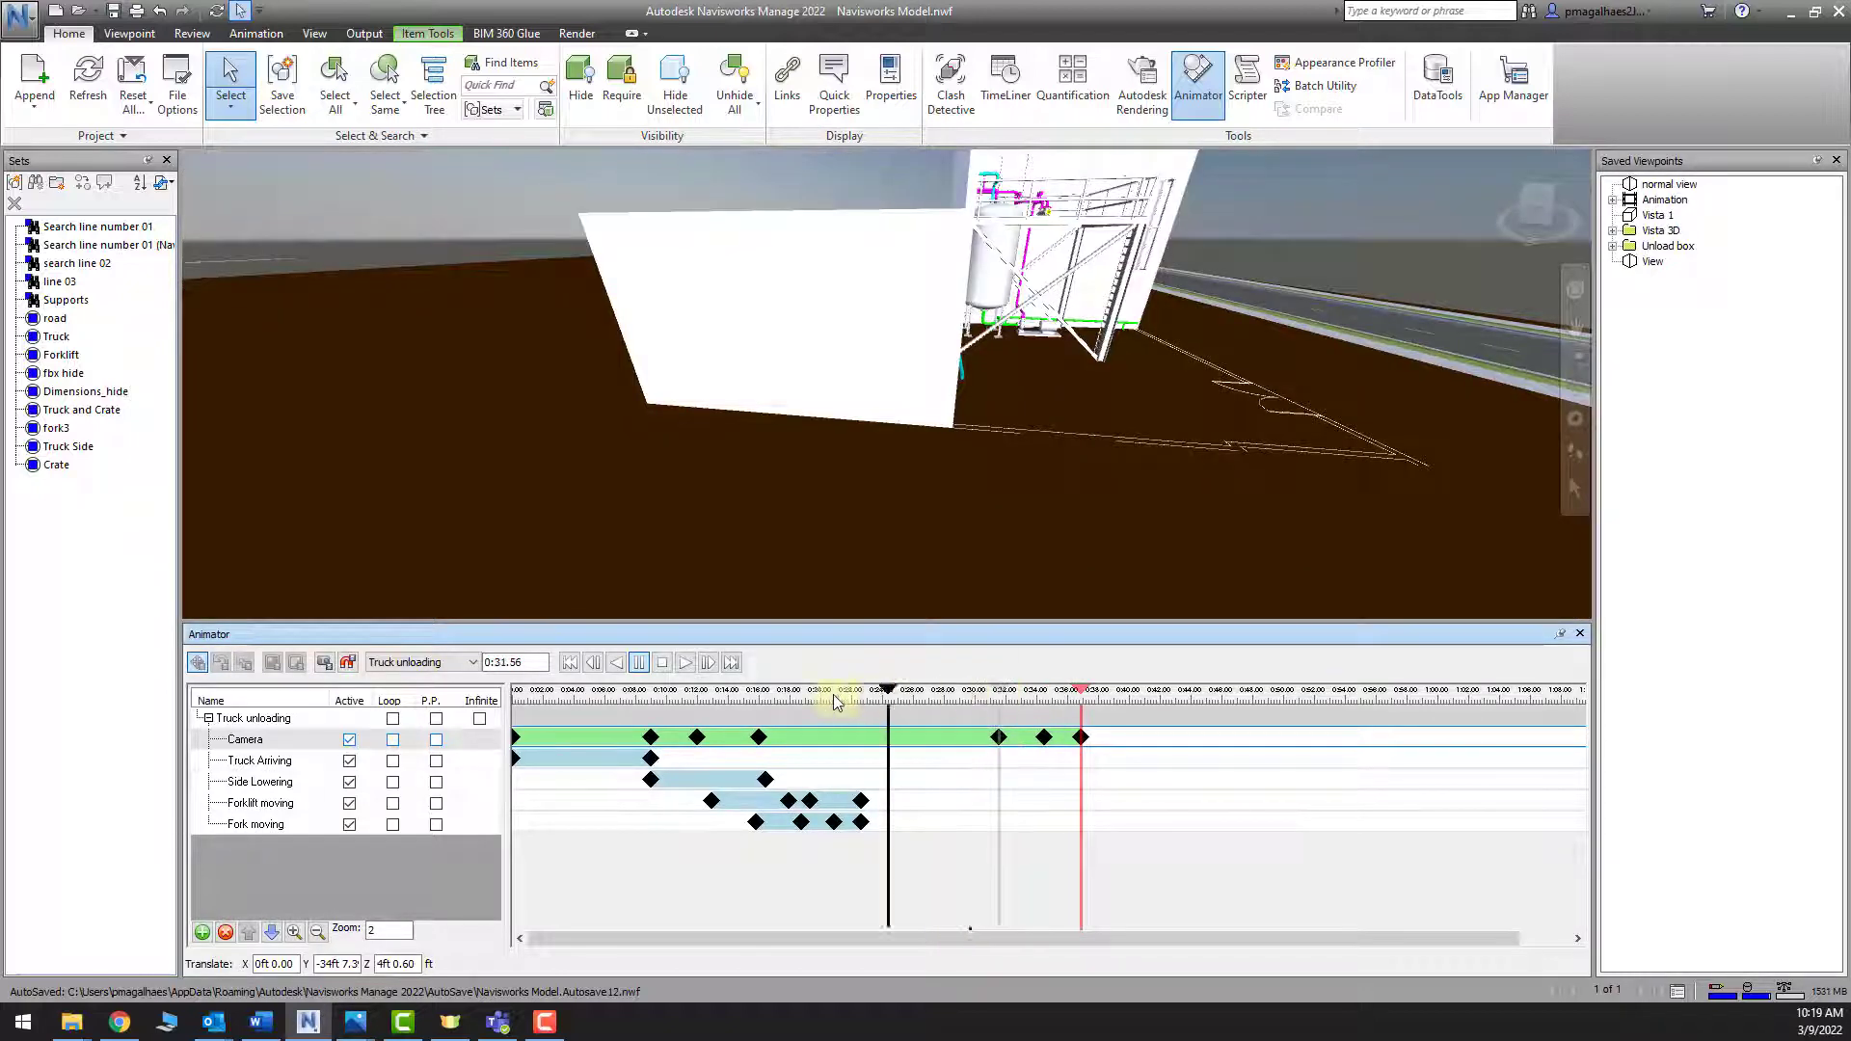
Frame the forklift beside the crate at 0:25.94, save it as a viewpoint, and capture it as a Camera keyframe
{"action": "left_click", "coordinate": [760, 738]}
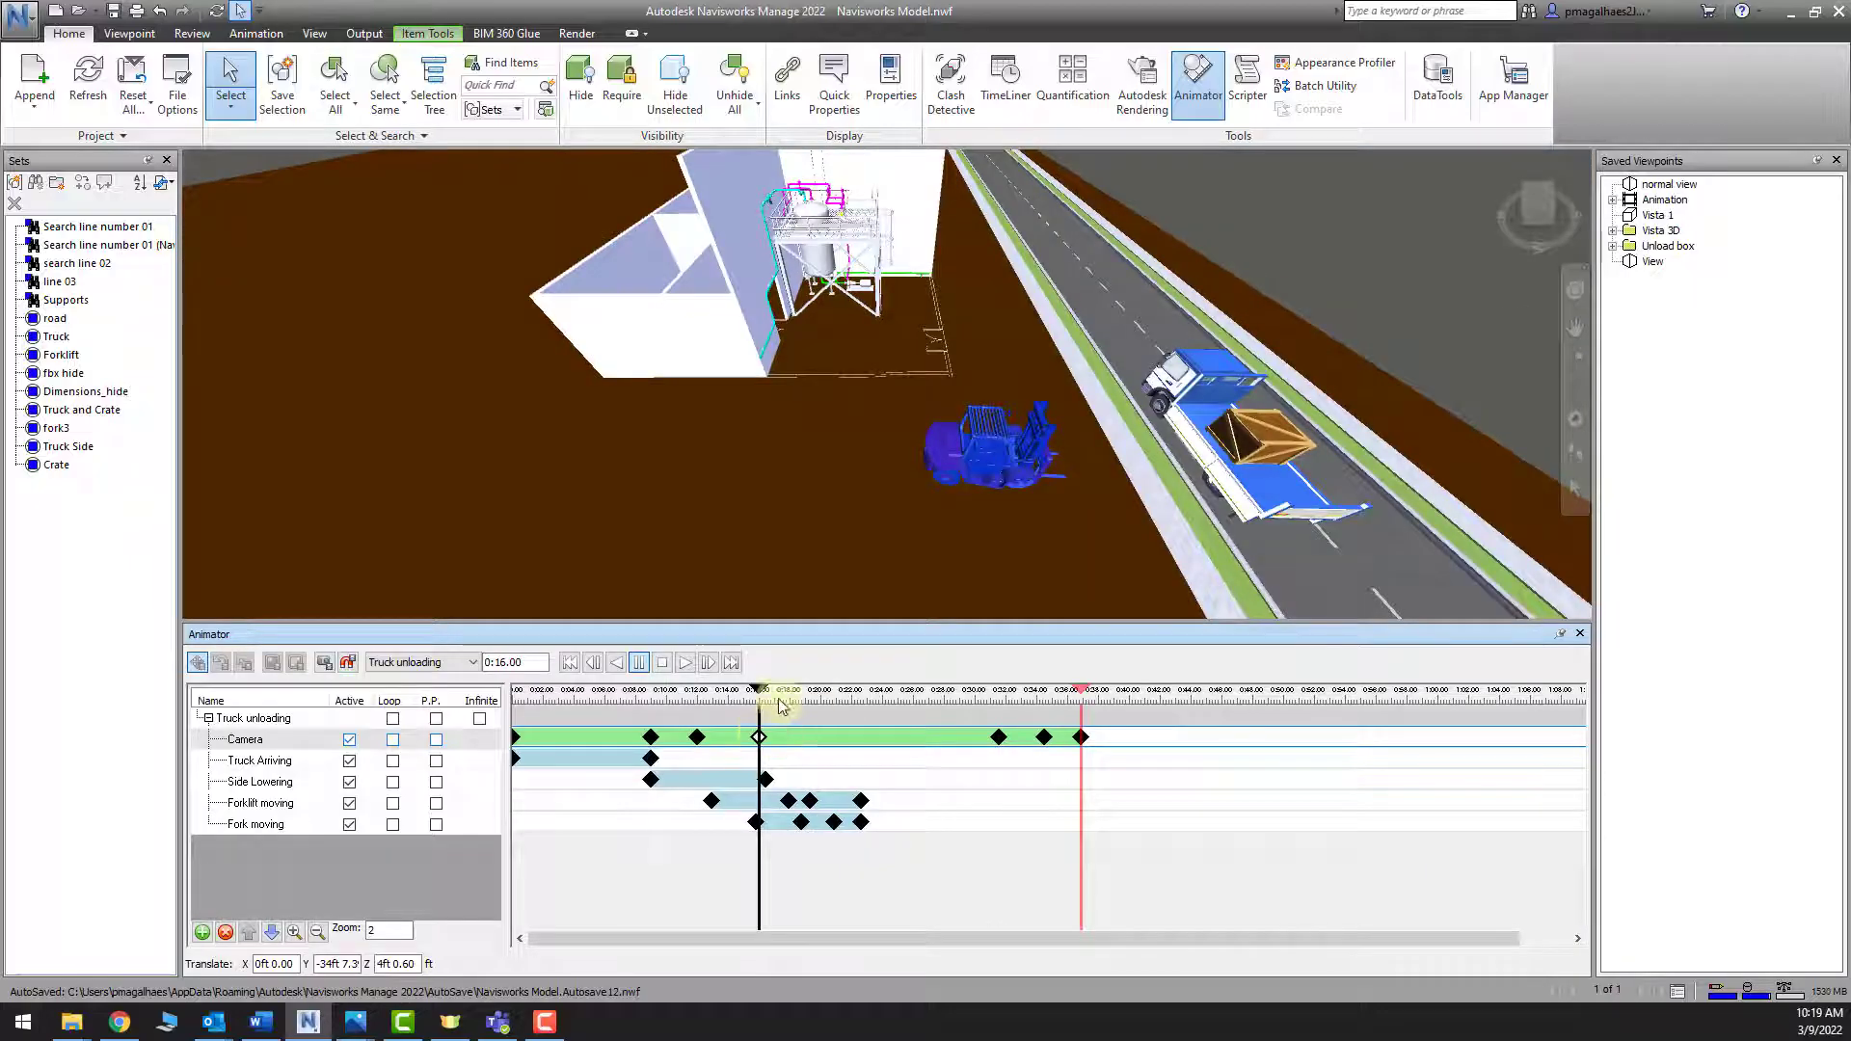
{"action": "left_click_drag", "start_coordinate": [881, 696], "coordinate": [929, 702]}
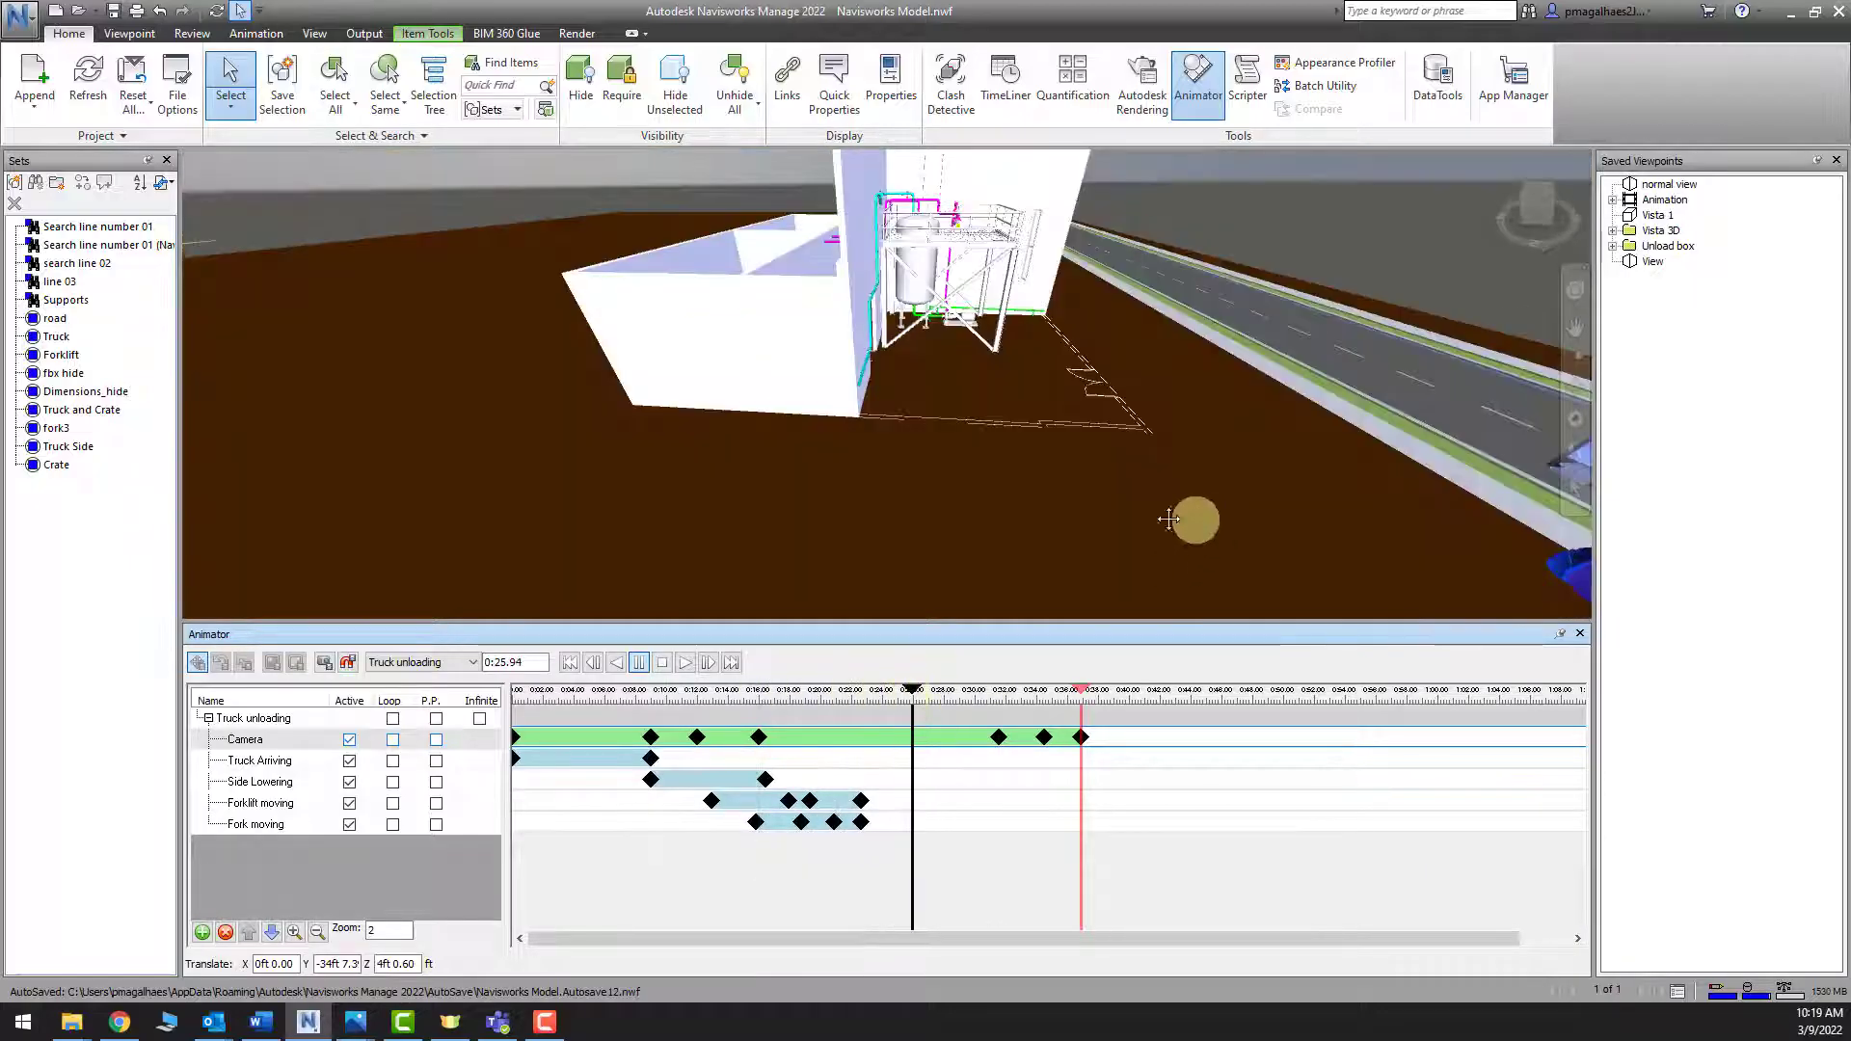
{"action": "left_click_drag", "start_coordinate": [1169, 519], "coordinate": [927, 596]}
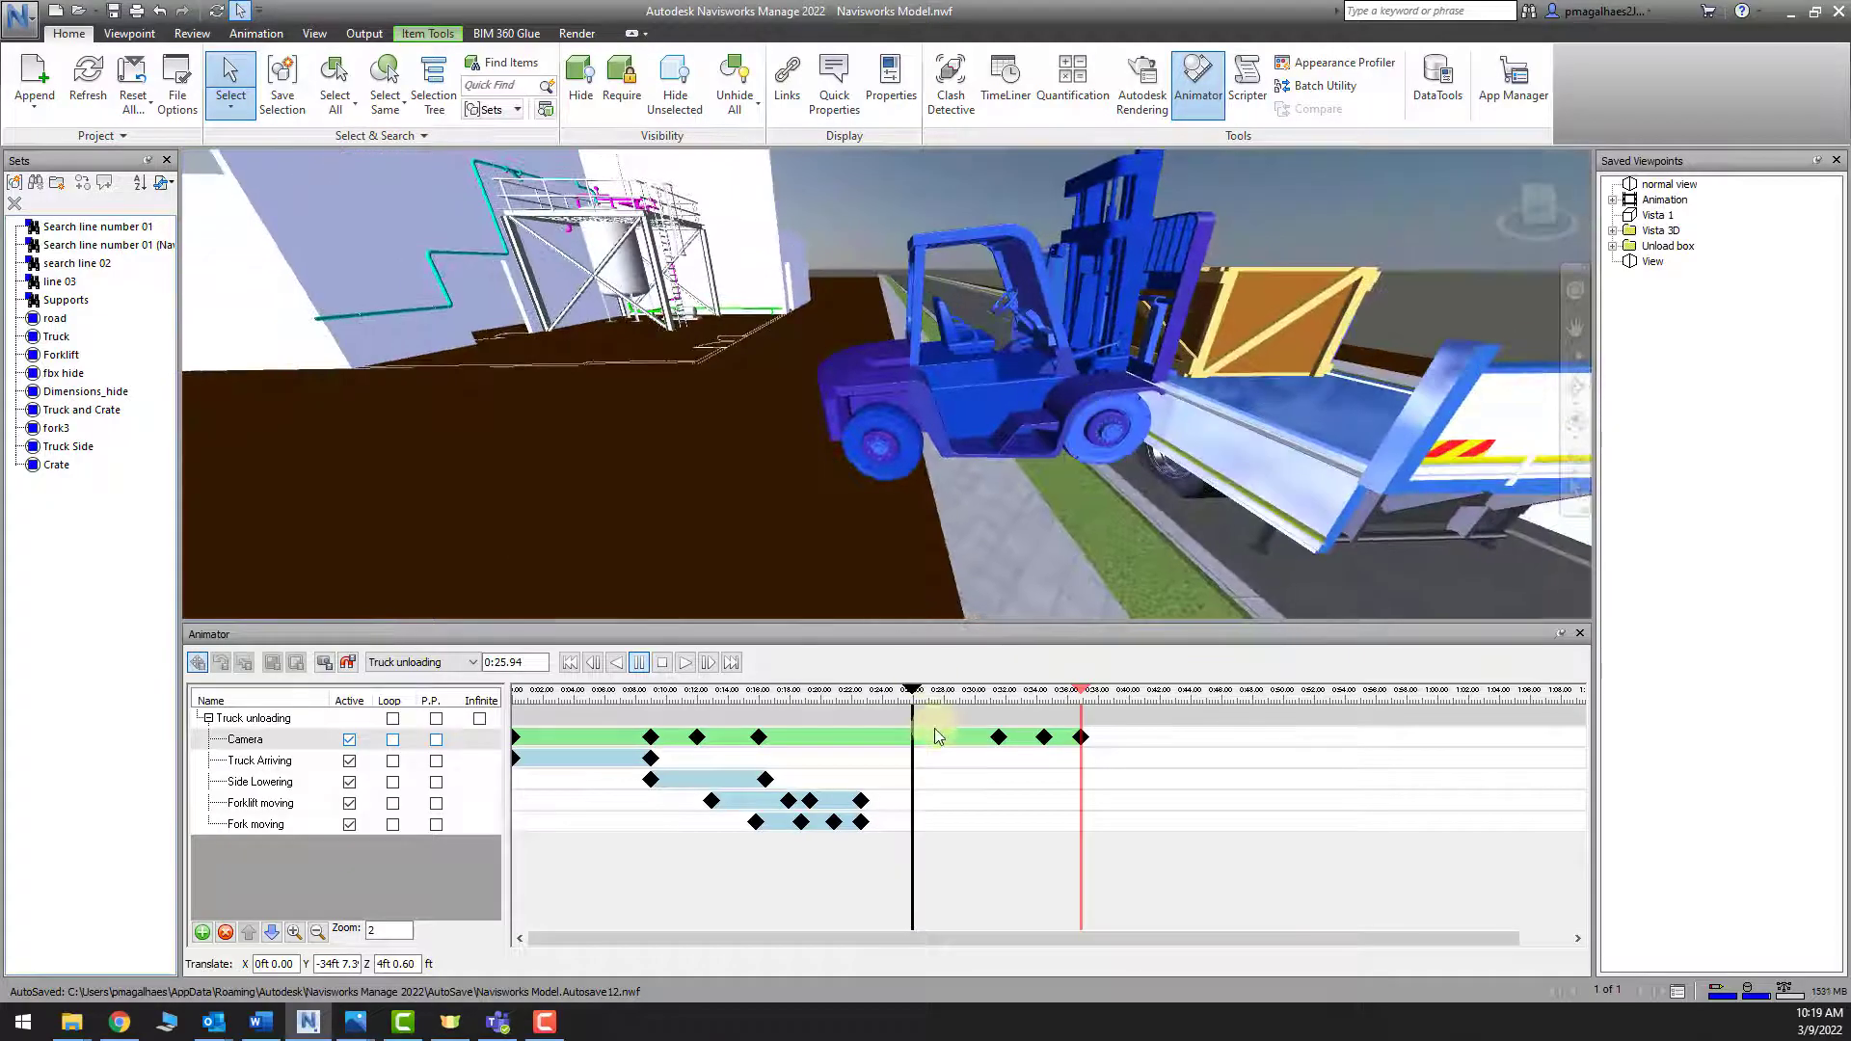
{"action": "right_click", "coordinate": [1694, 363]}
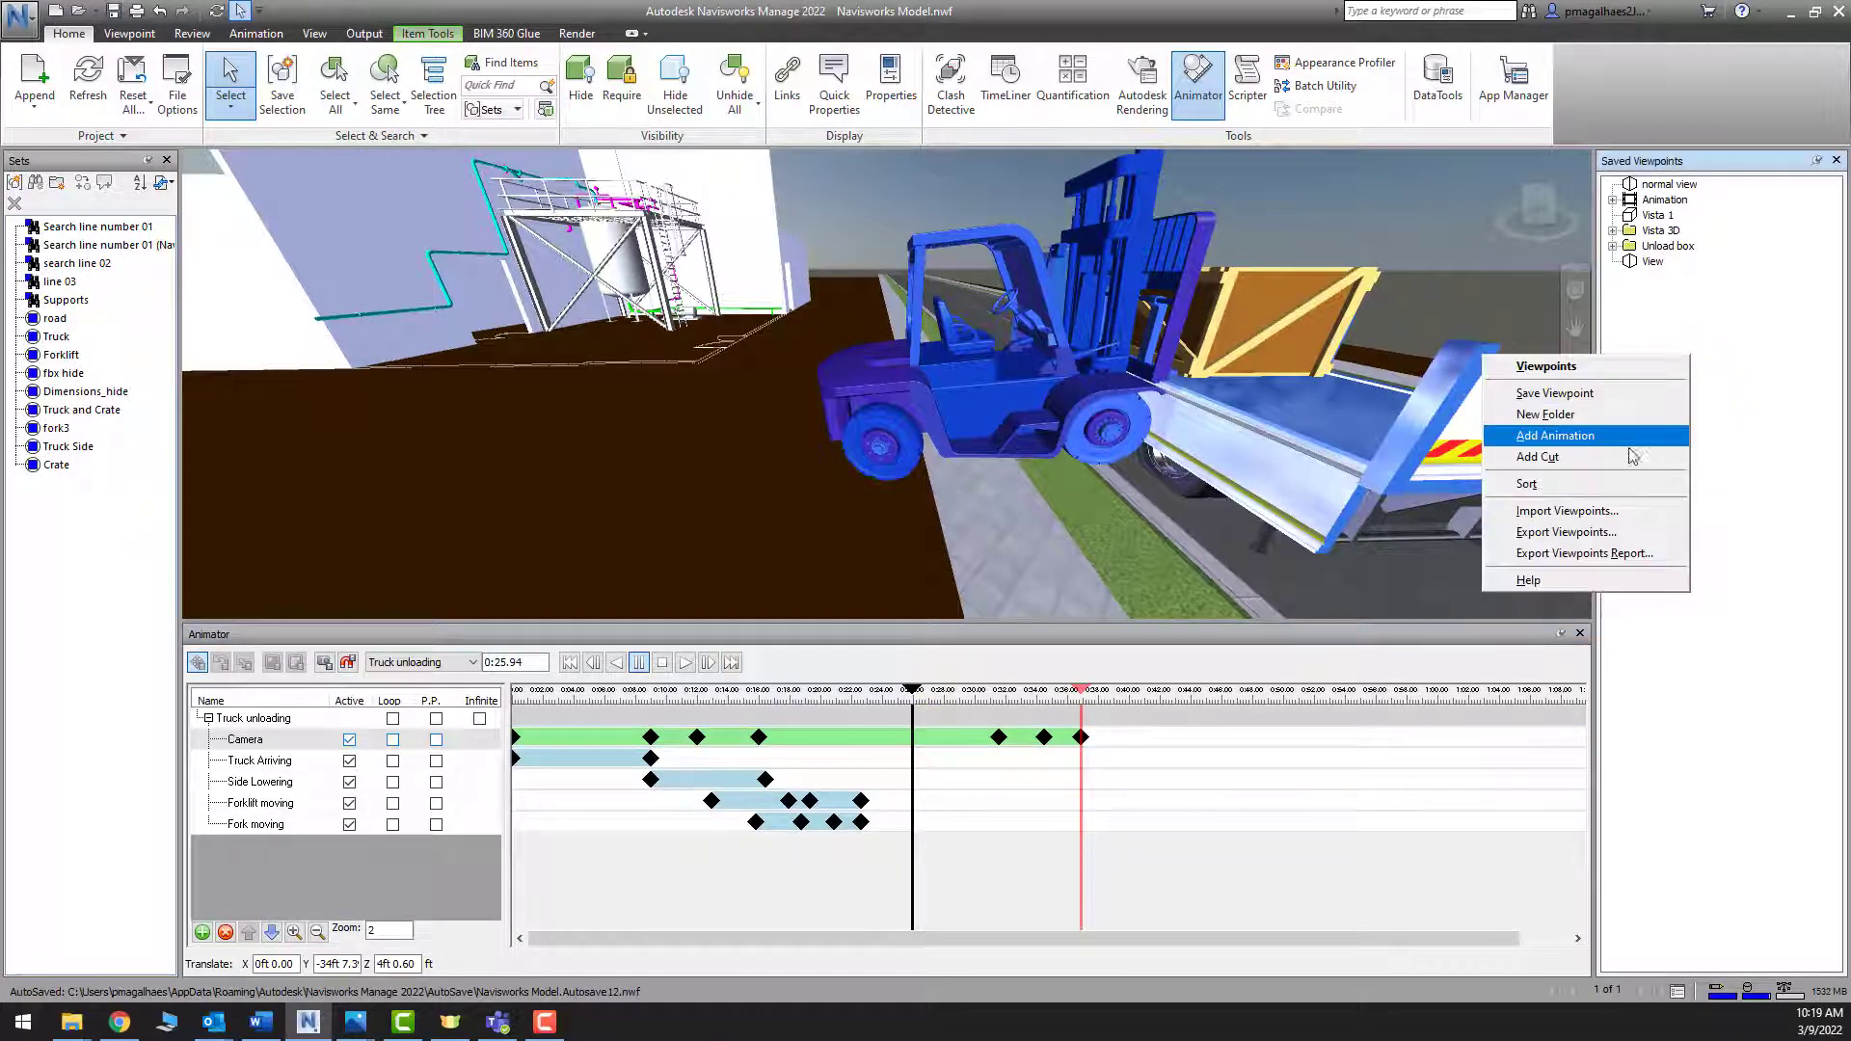
{"action": "left_click", "coordinate": [1630, 396]}
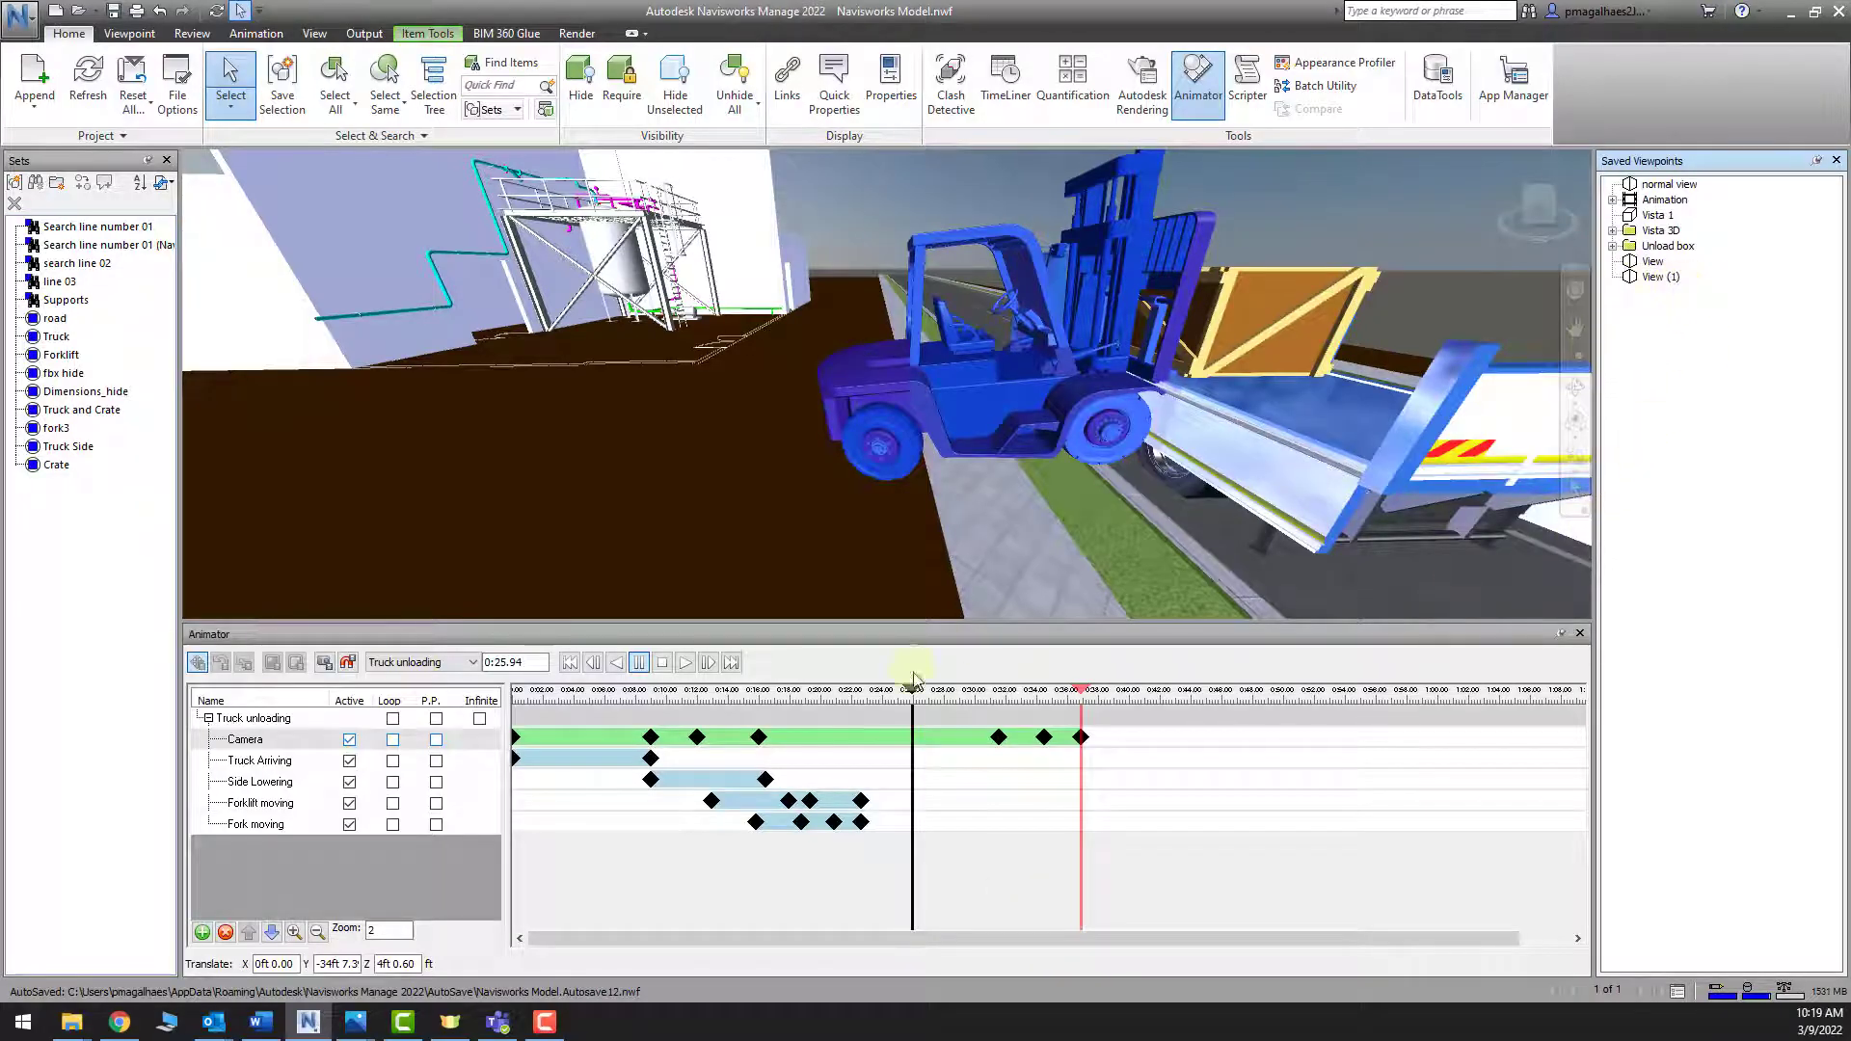
{"action": "left_click", "coordinate": [326, 665]}
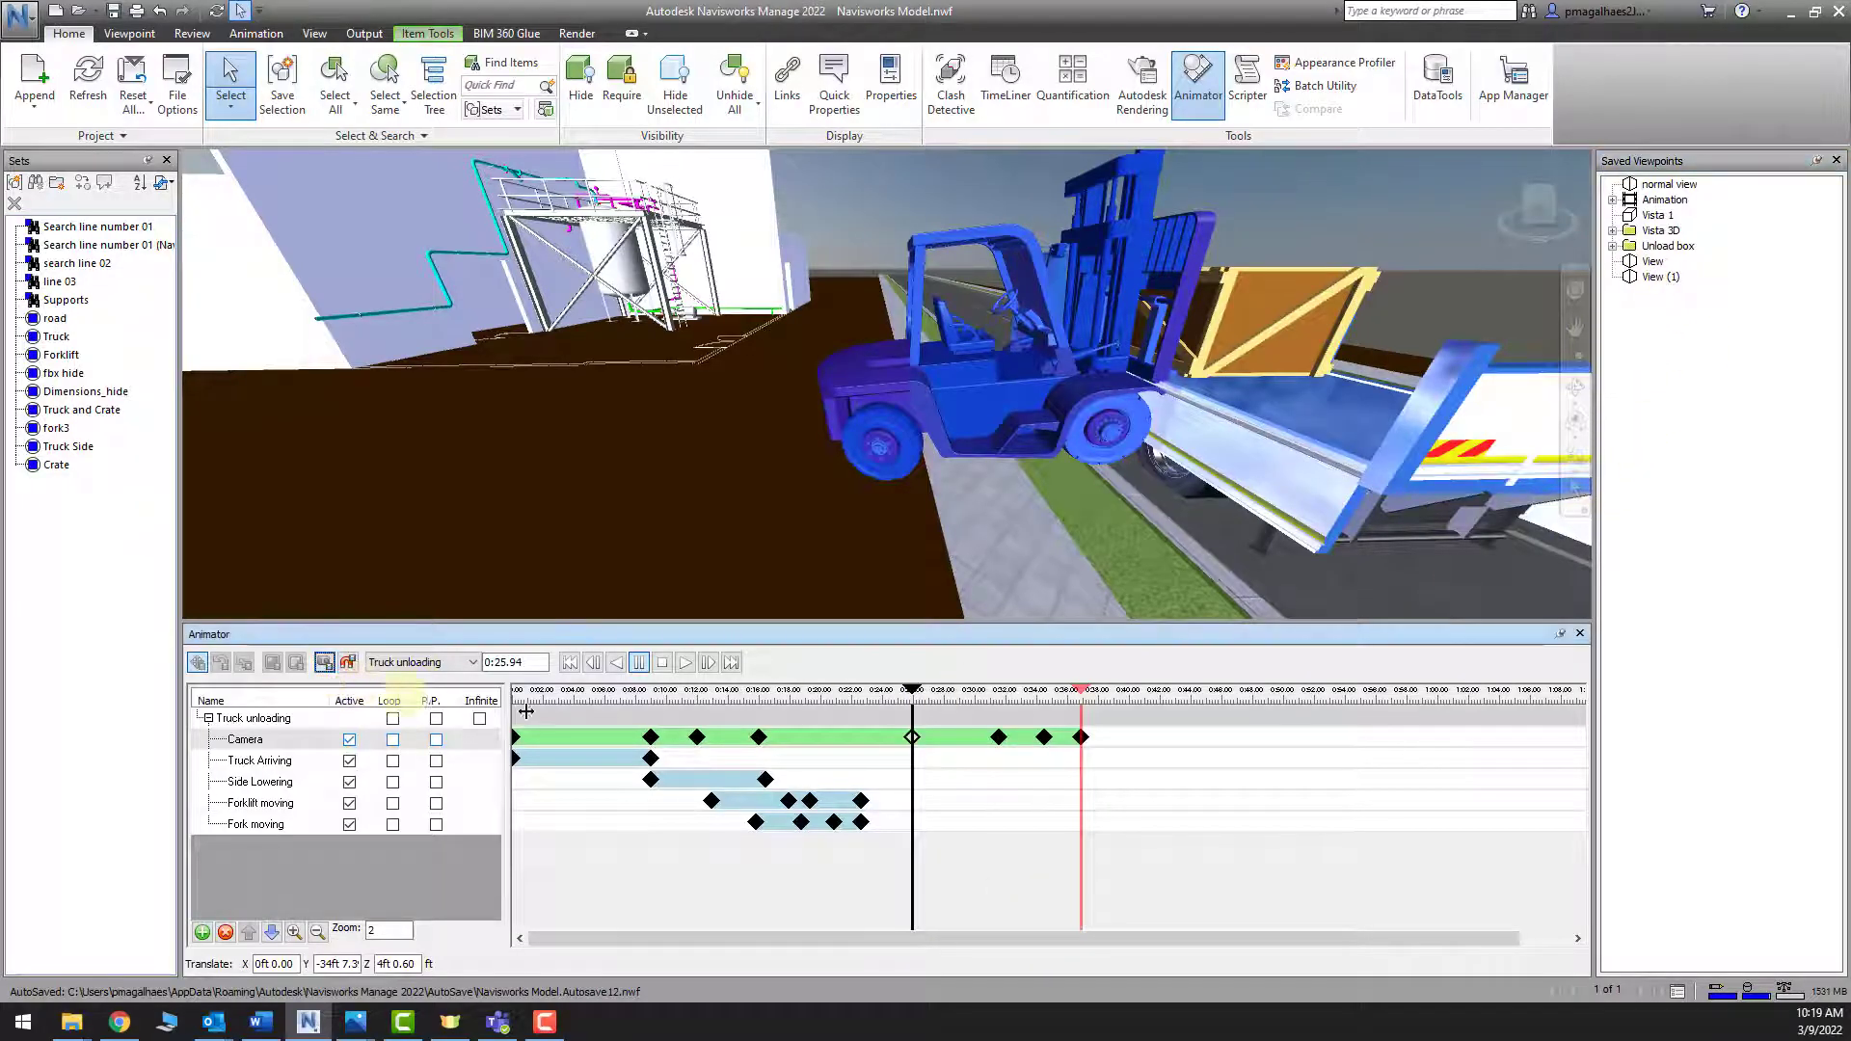
Play the Truck unloading scene from about 0:15.12 and pause it at about 0:28.86
{"action": "left_click_drag", "start_coordinate": [914, 700], "coordinate": [748, 675]}
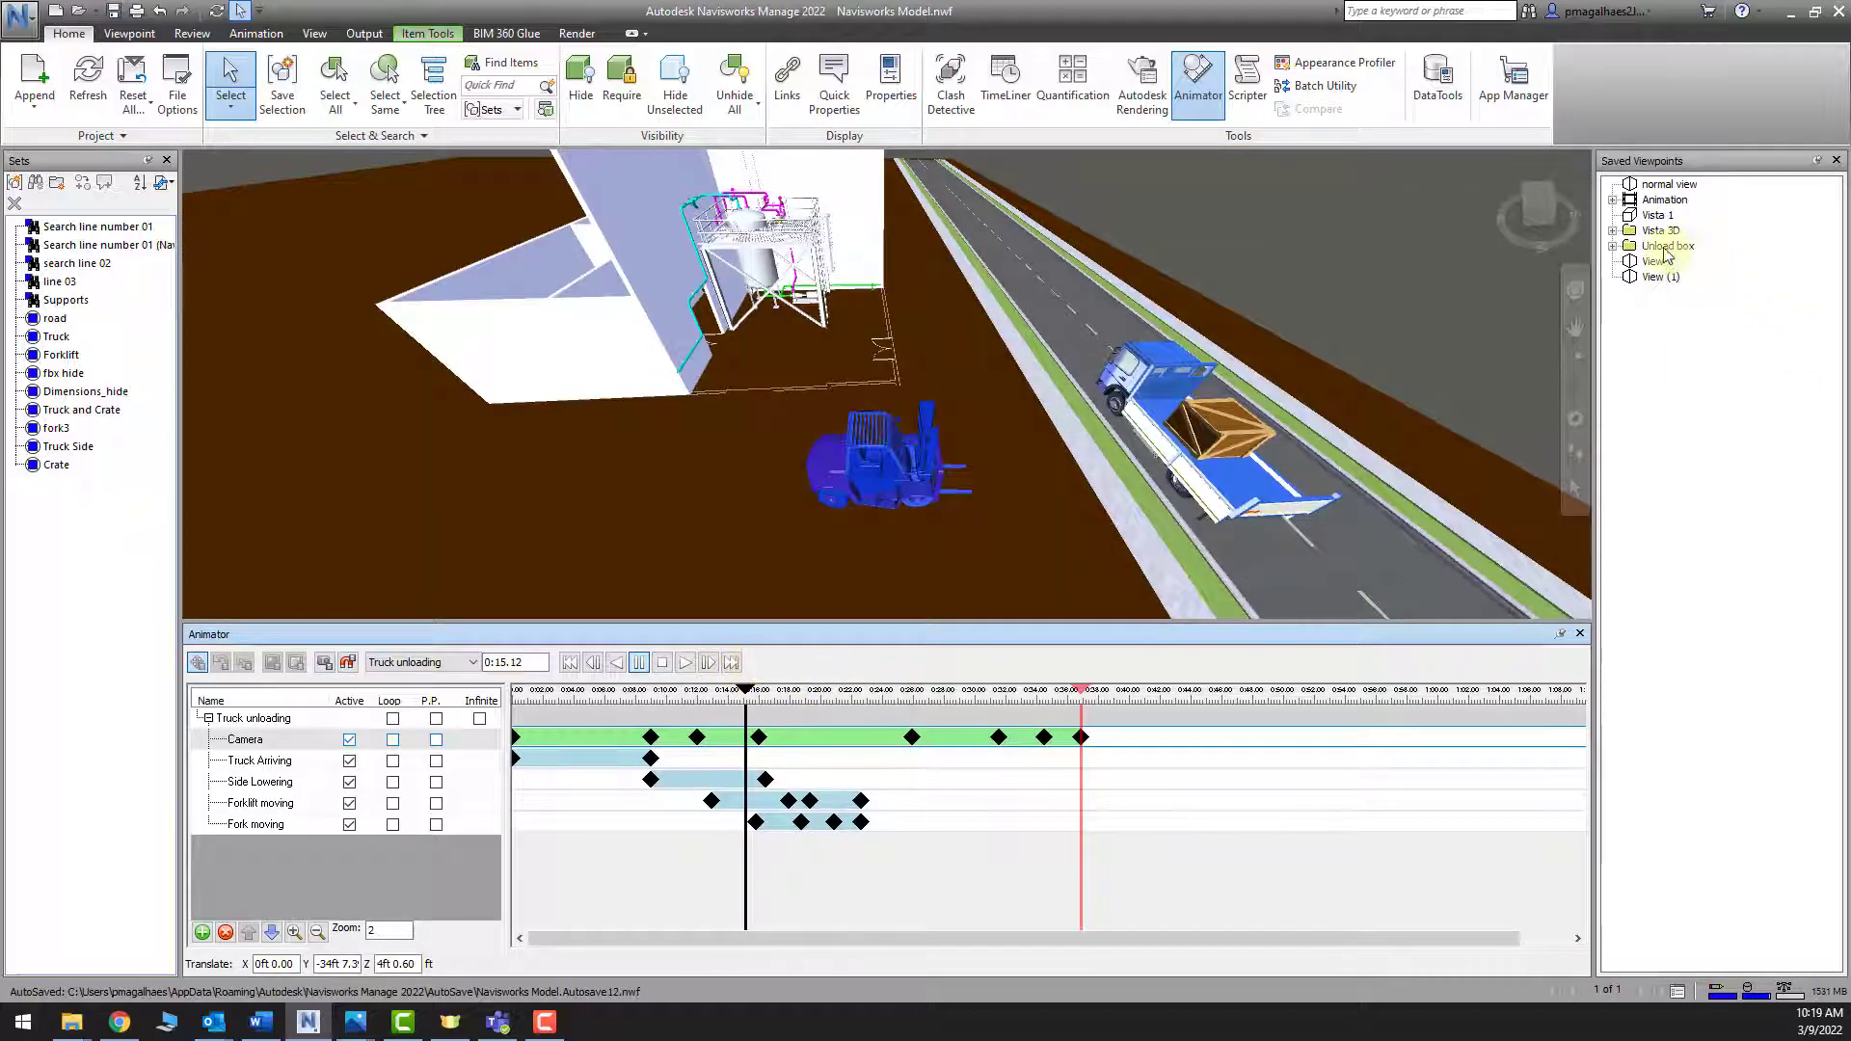
{"action": "left_click", "coordinate": [1614, 247]}
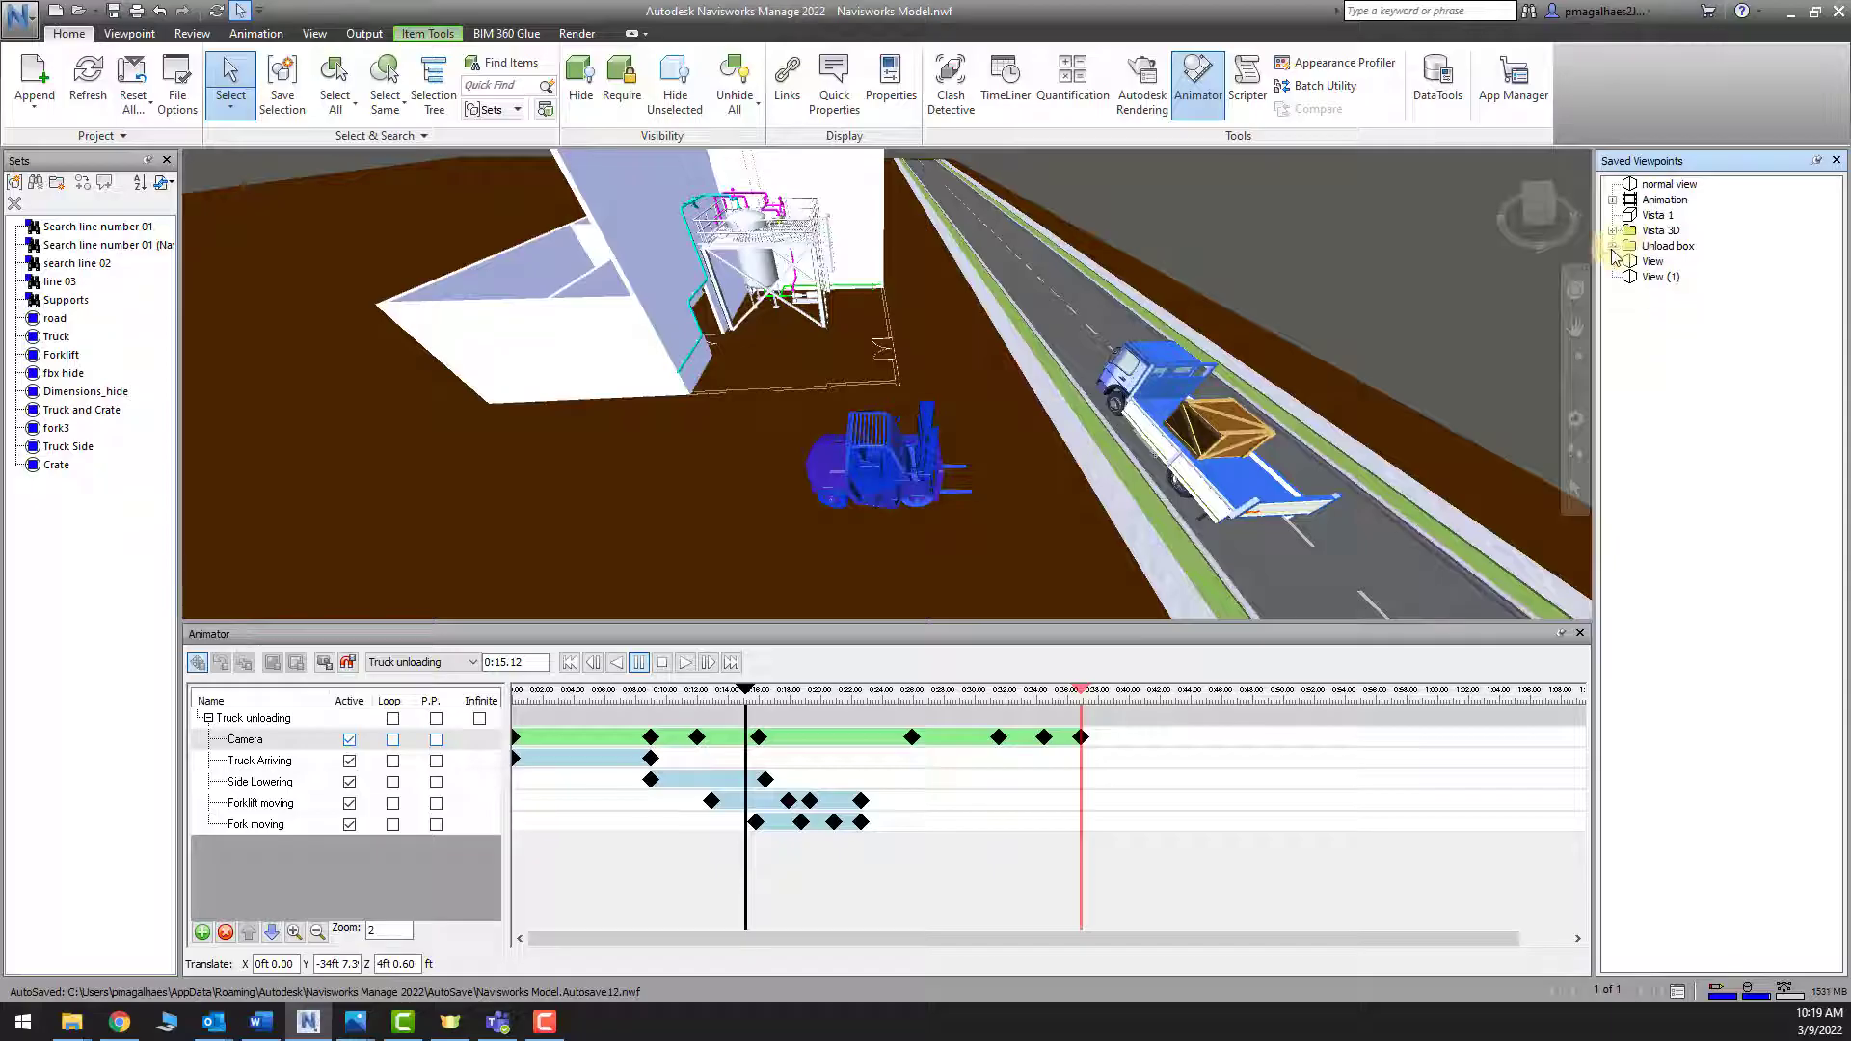
{"action": "left_click", "coordinate": [684, 663]}
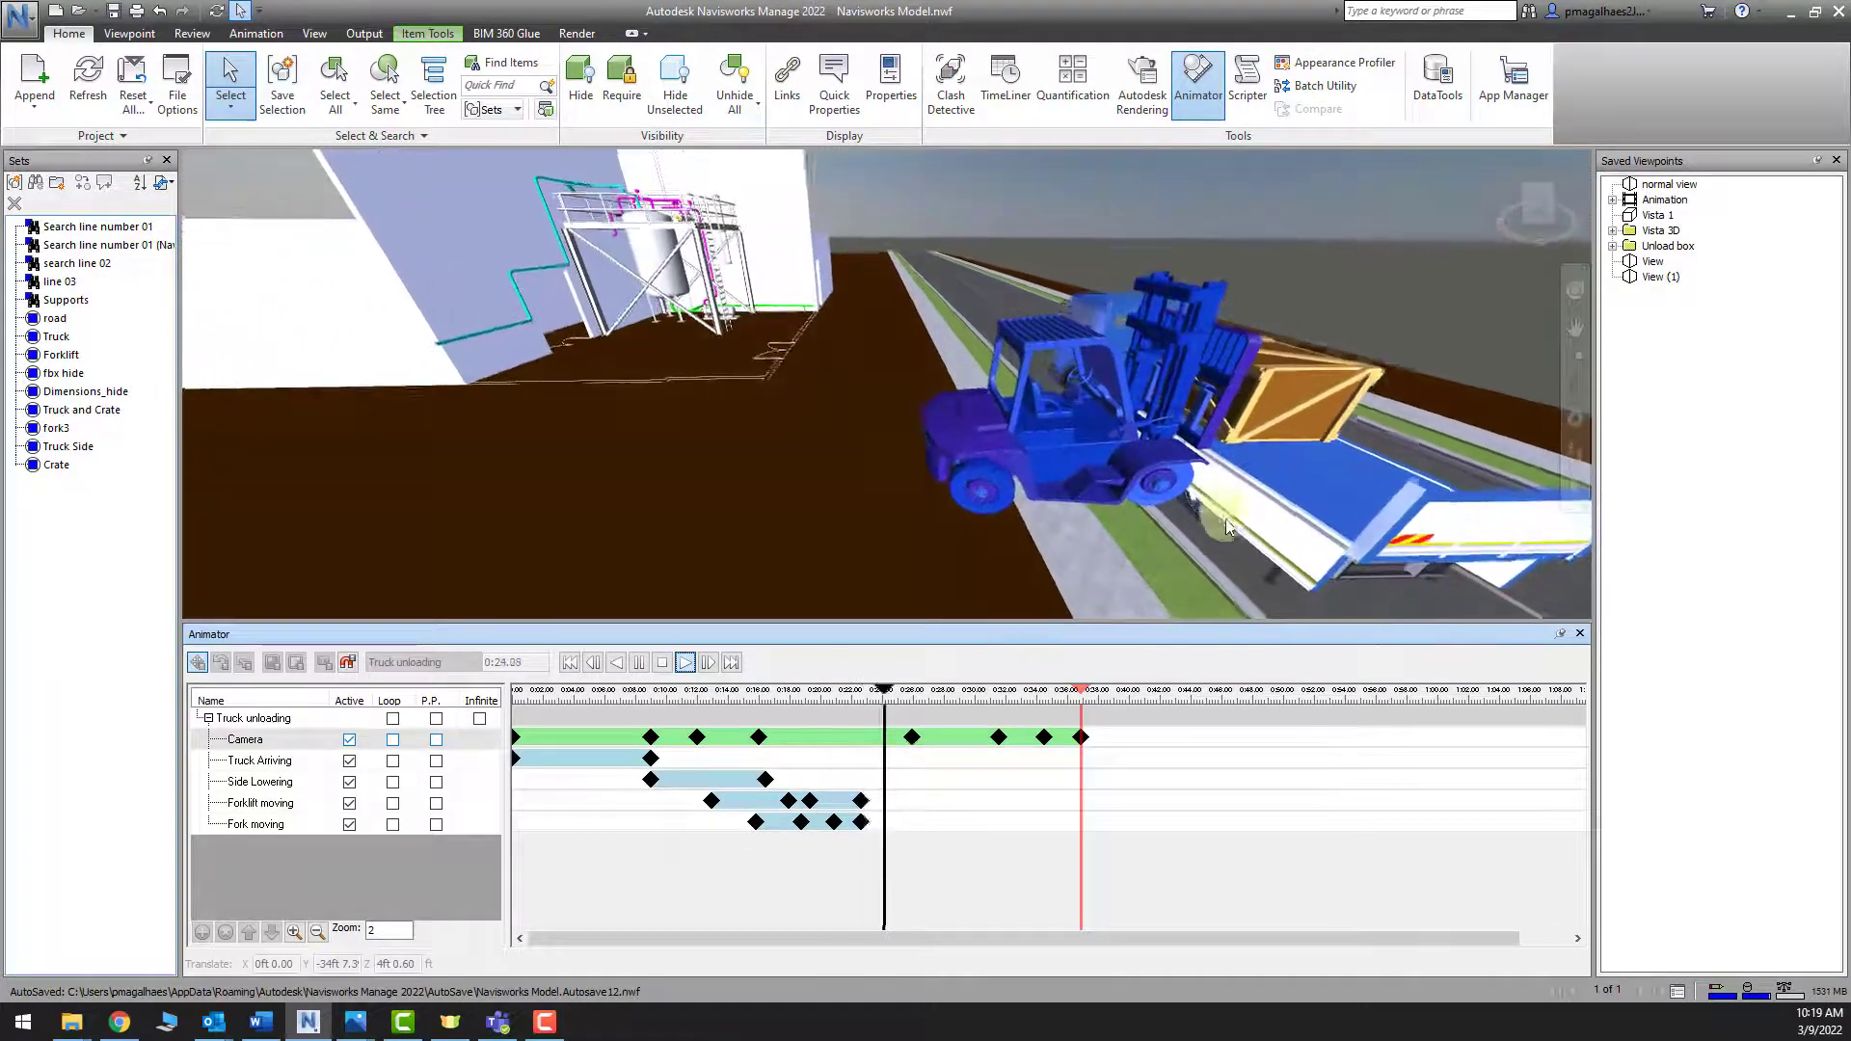
{"action": "left_click", "coordinate": [641, 663]}
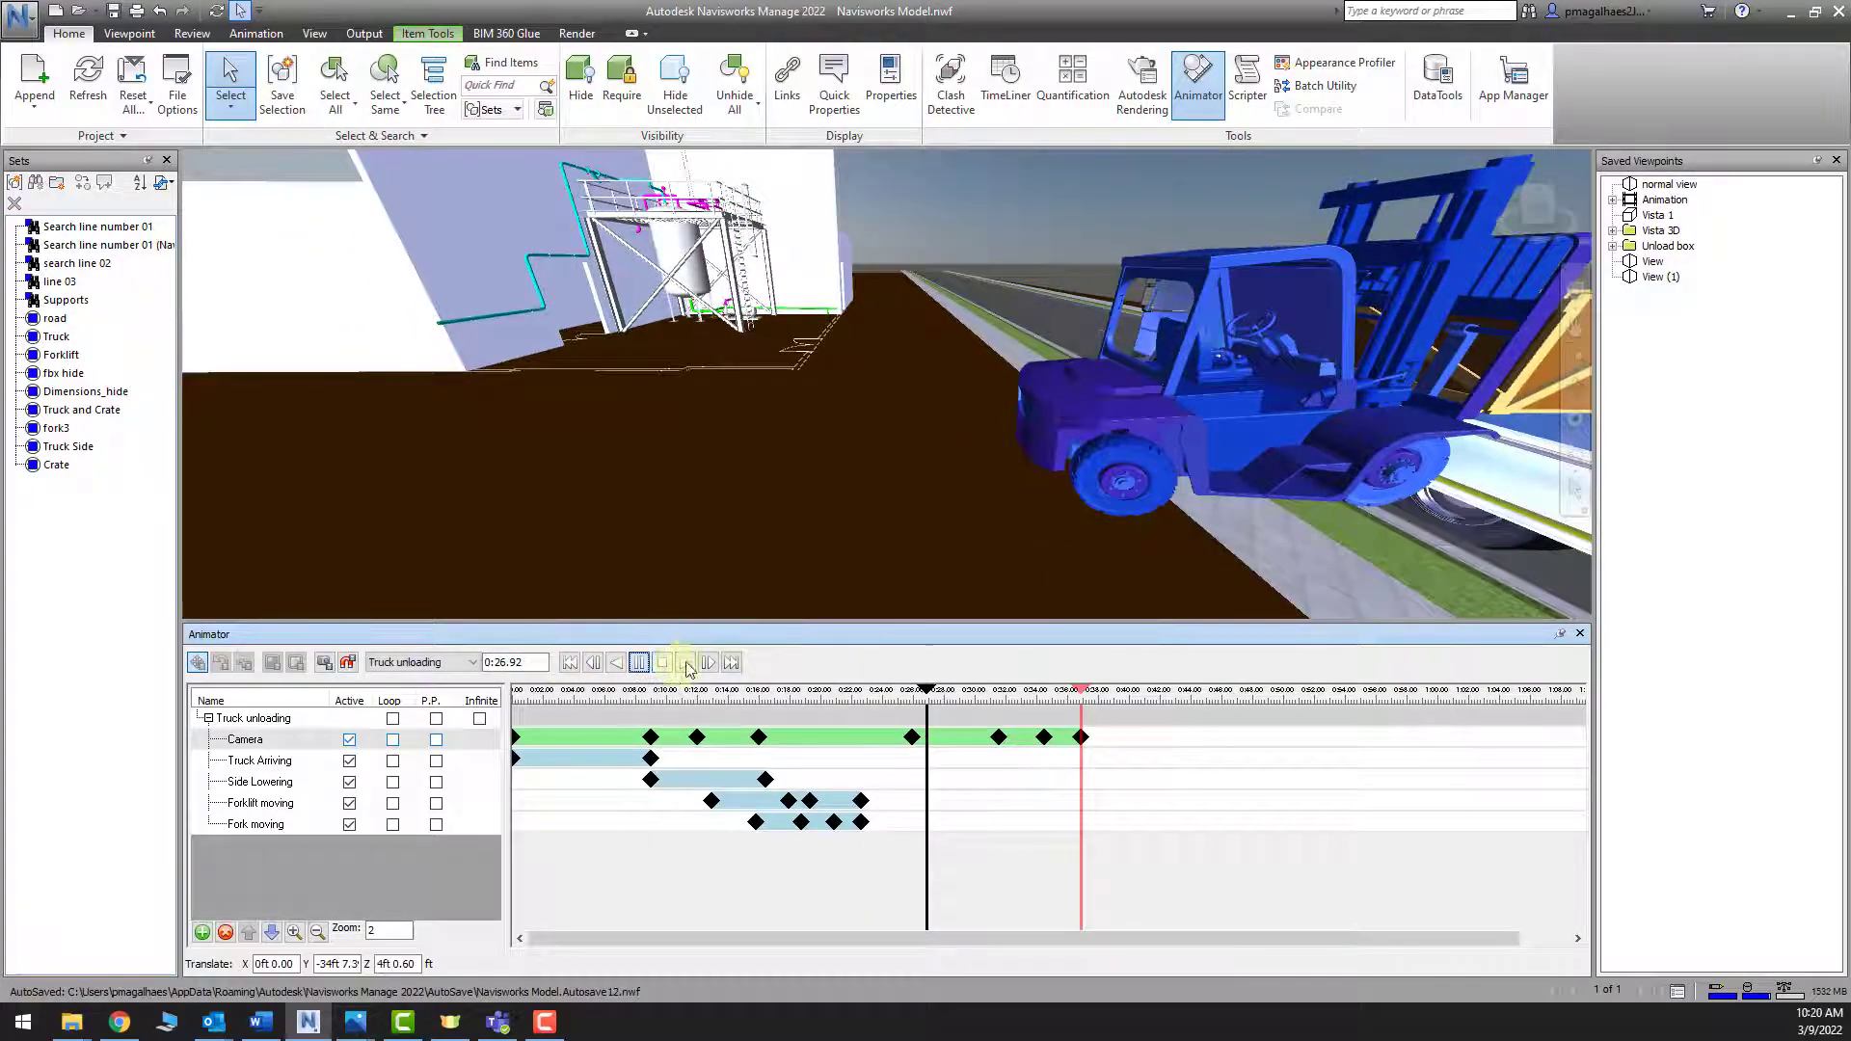
{"action": "left_click", "coordinate": [685, 663]}
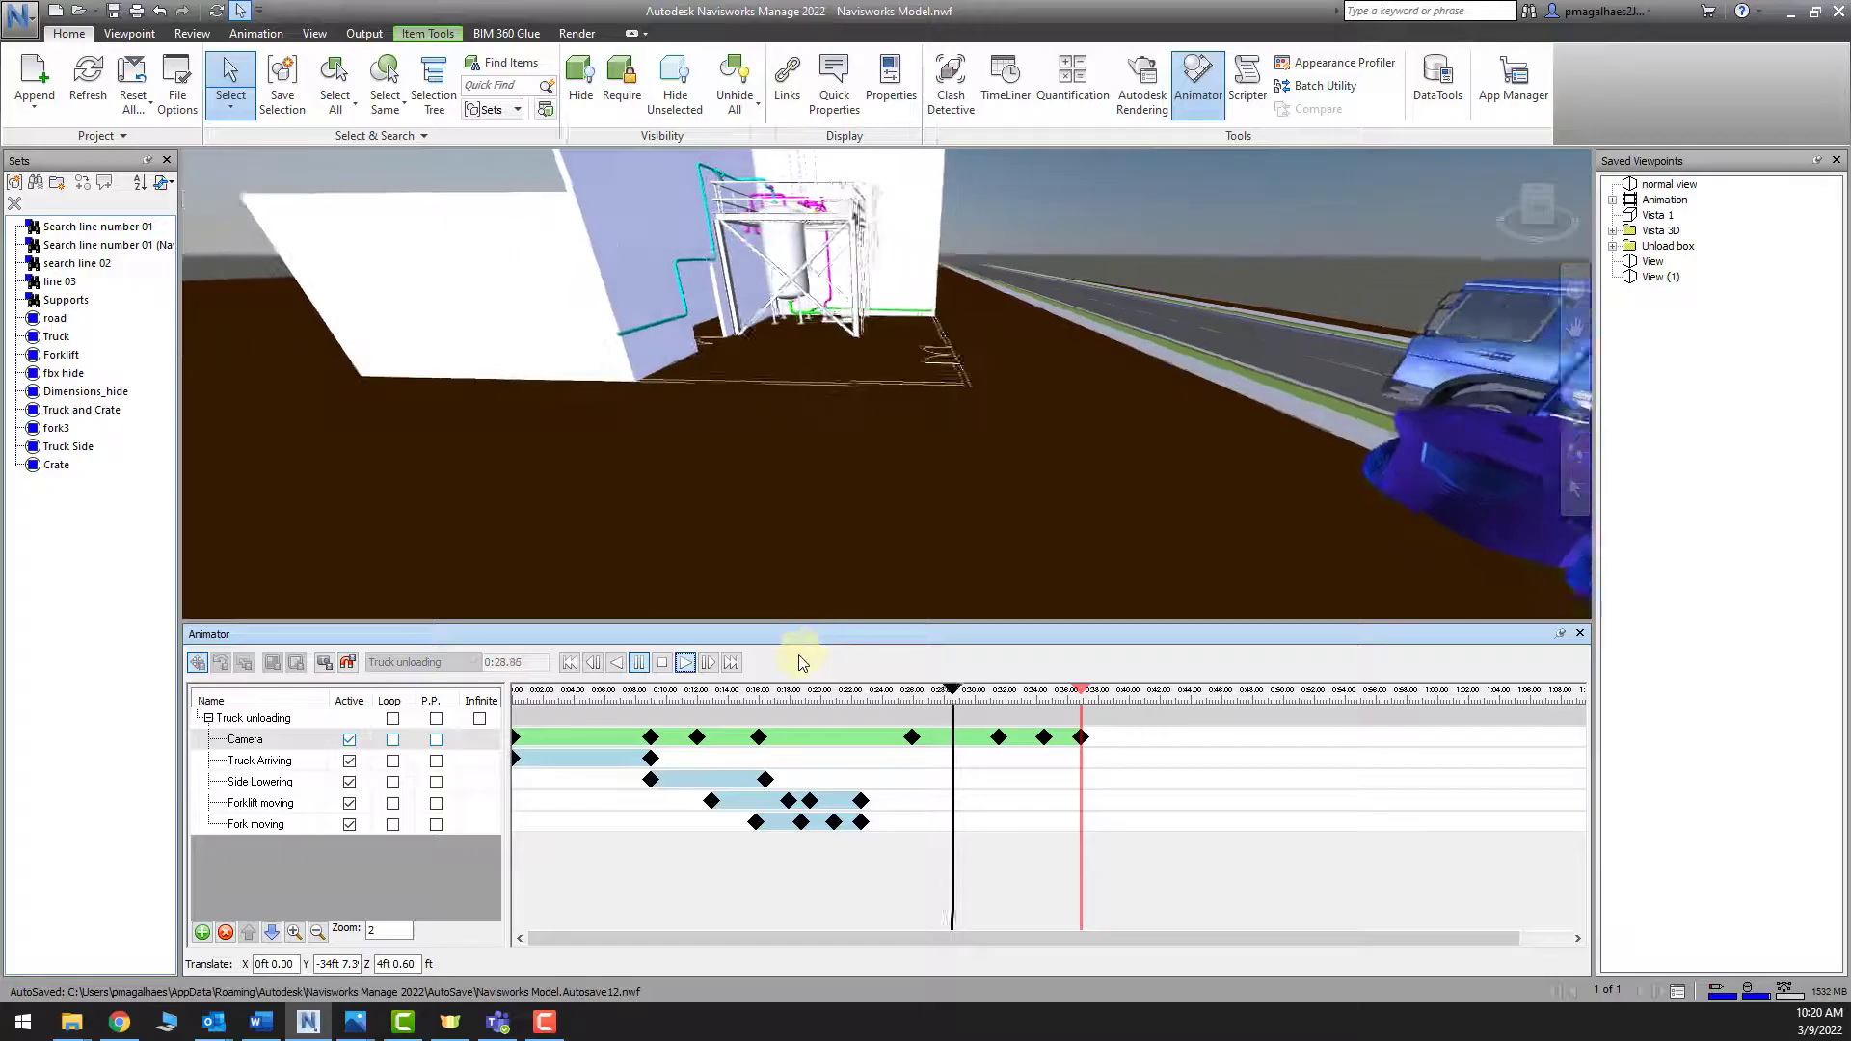
{"action": "left_click", "coordinate": [640, 663]}
Play the completed Unloading truck scene from the start
{"action": "left_click", "coordinate": [1200, 470]}
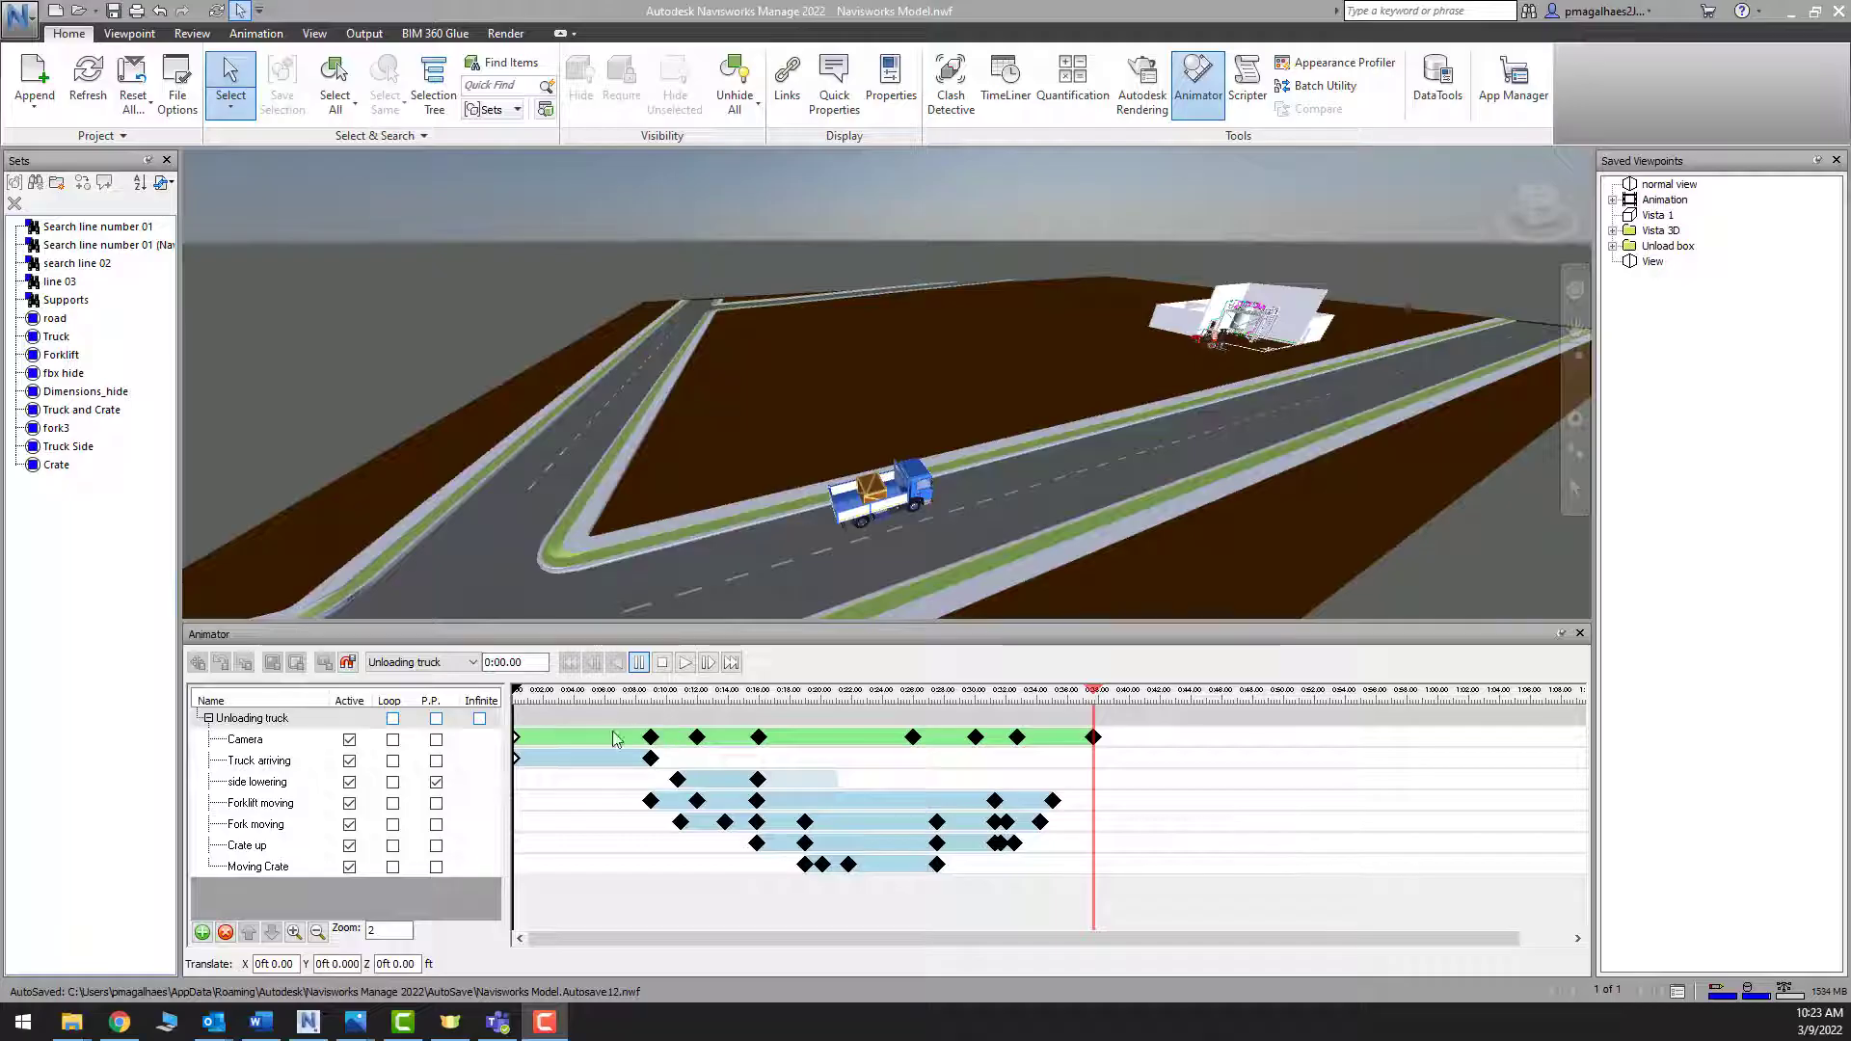
{"action": "left_click", "coordinate": [684, 662]}
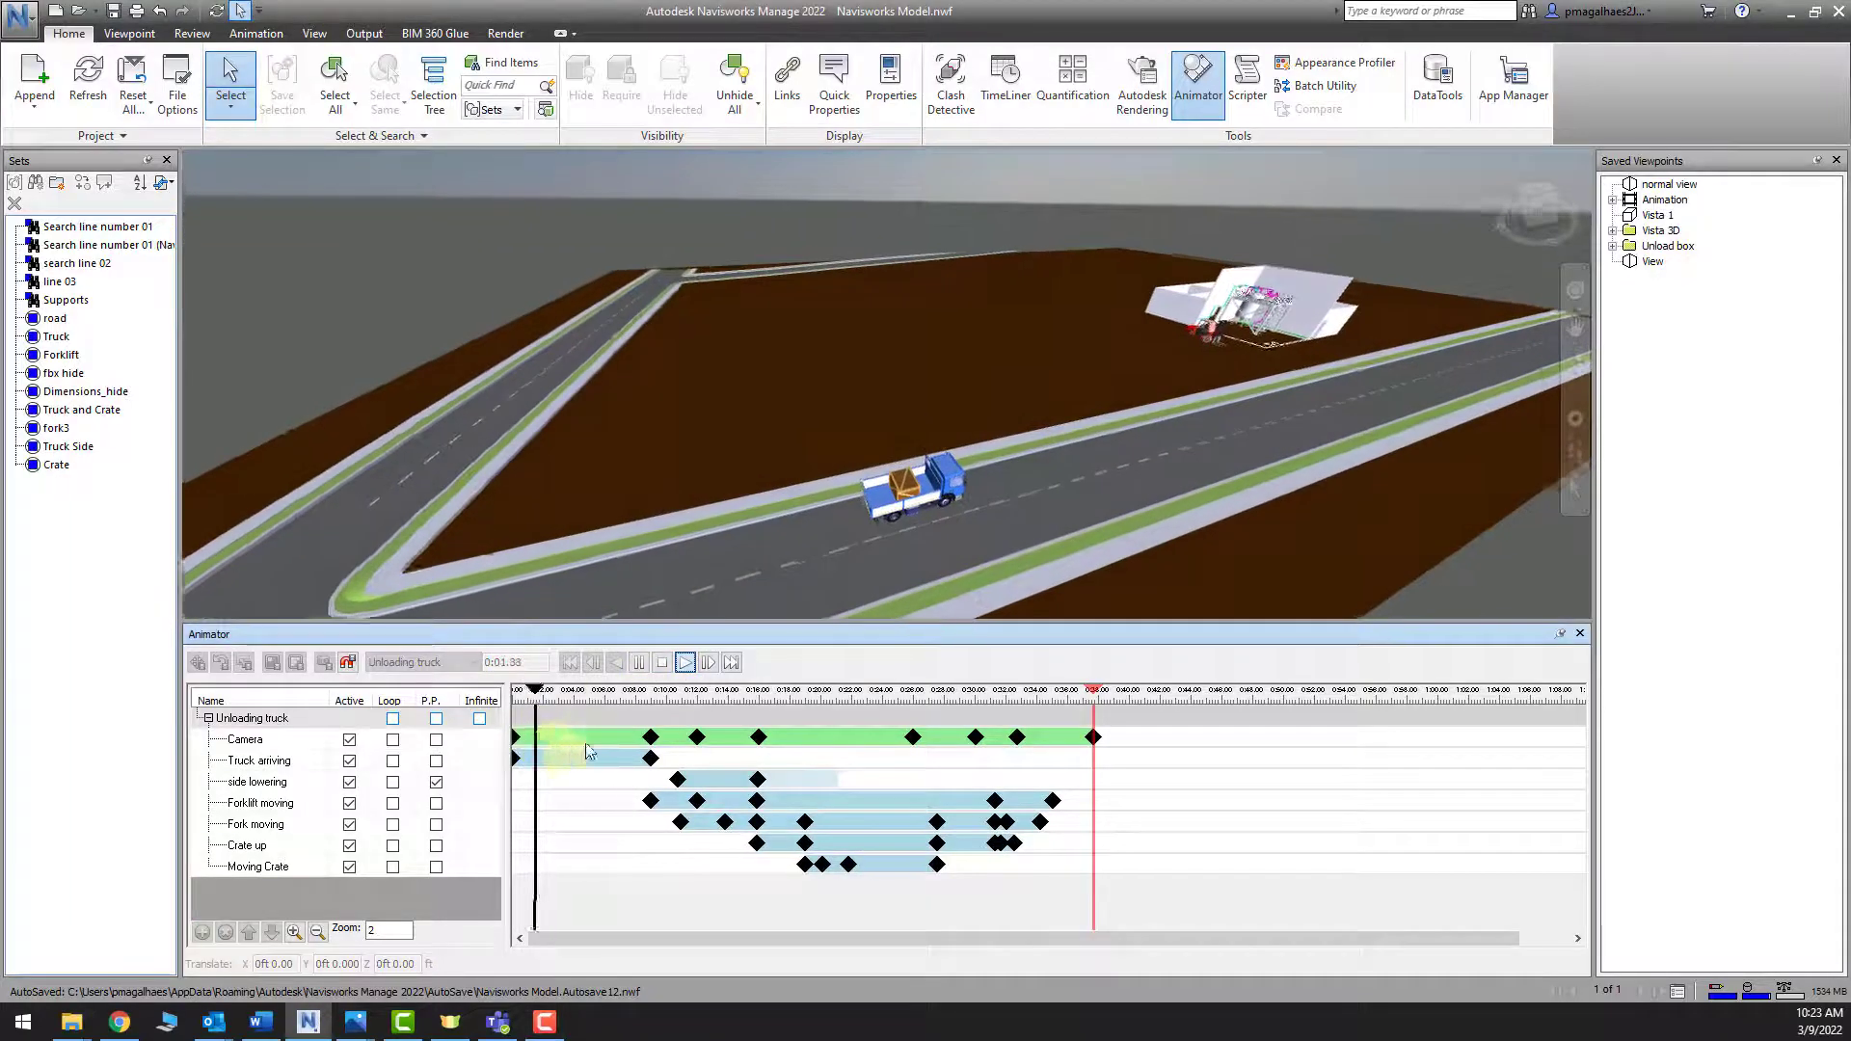
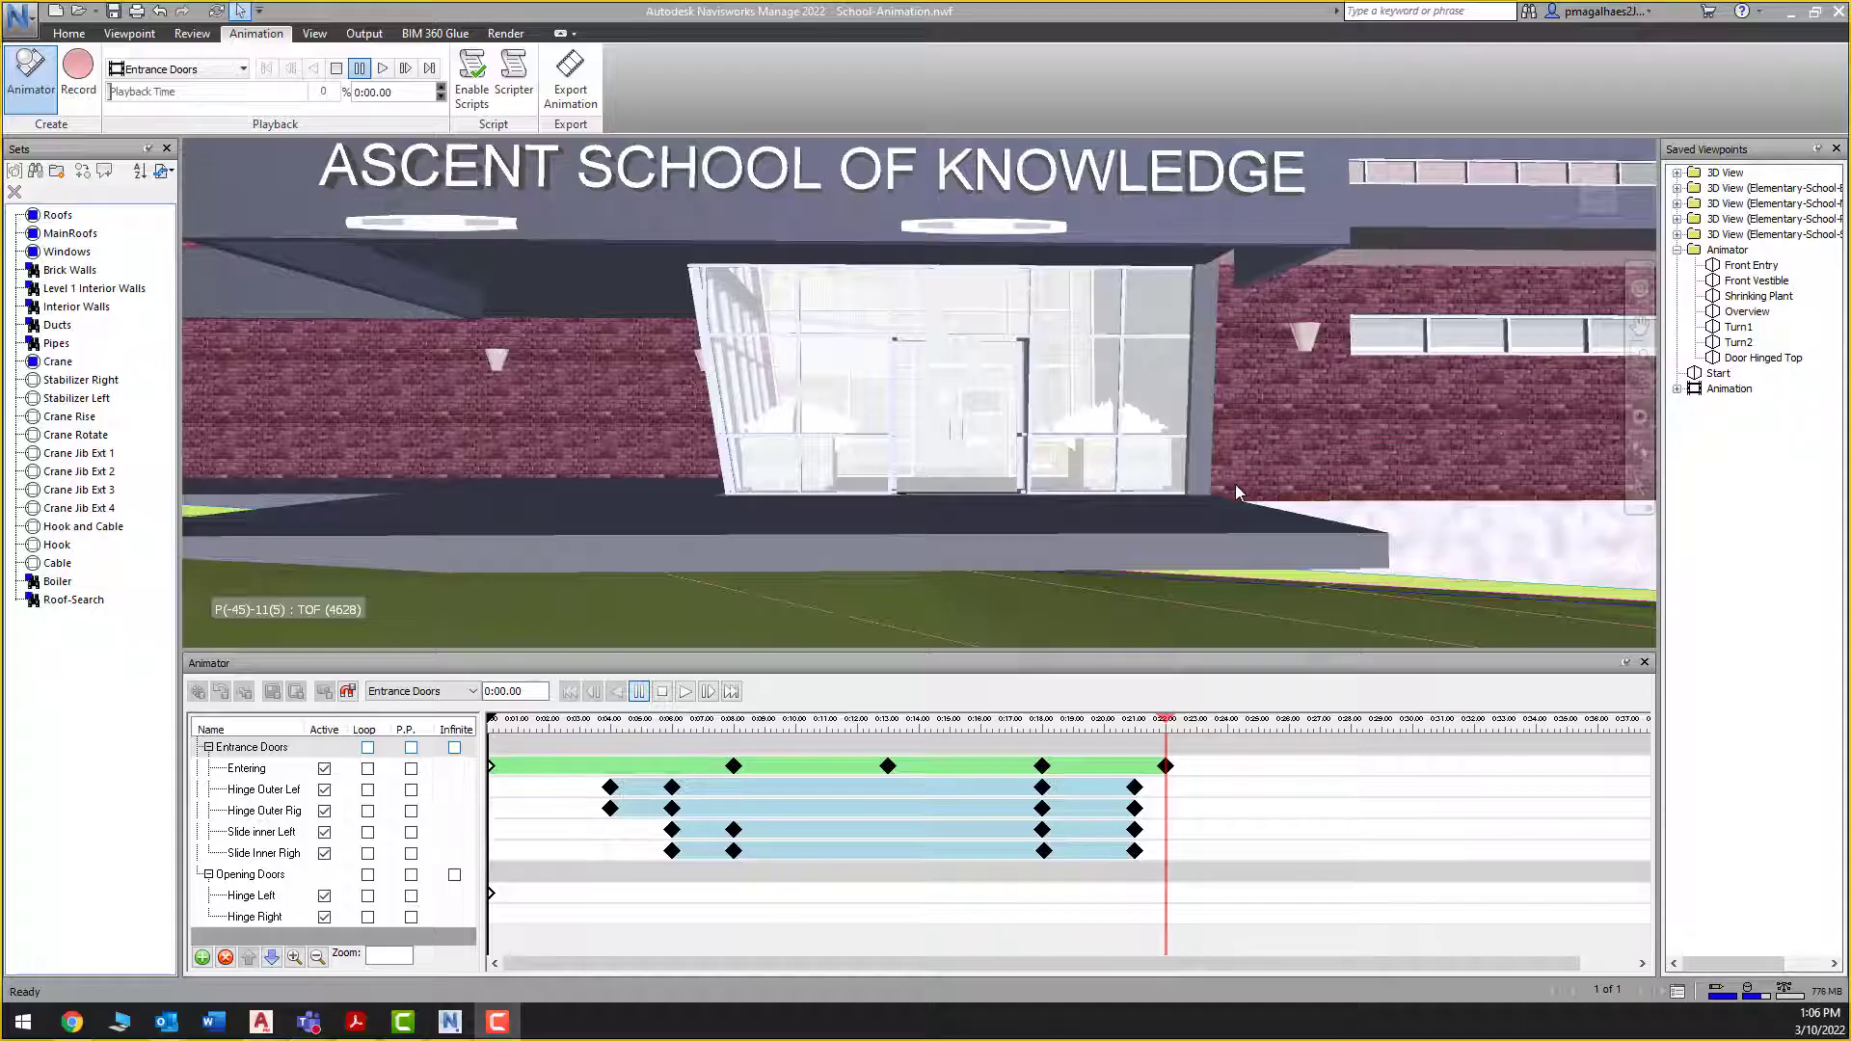
Frame the school's front entrance in School-Animation.nwf and play the Entrance Doors scene from the start
{"action": "middle_click_drag", "start_coordinate": [1165, 434], "coordinate": [1060, 468]}
{"action": "scroll", "coordinate": [1163, 435], "scroll_direction": "down", "scroll_amount": 2}
{"action": "scroll", "coordinate": [999, 474], "scroll_direction": "up", "scroll_amount": 4}
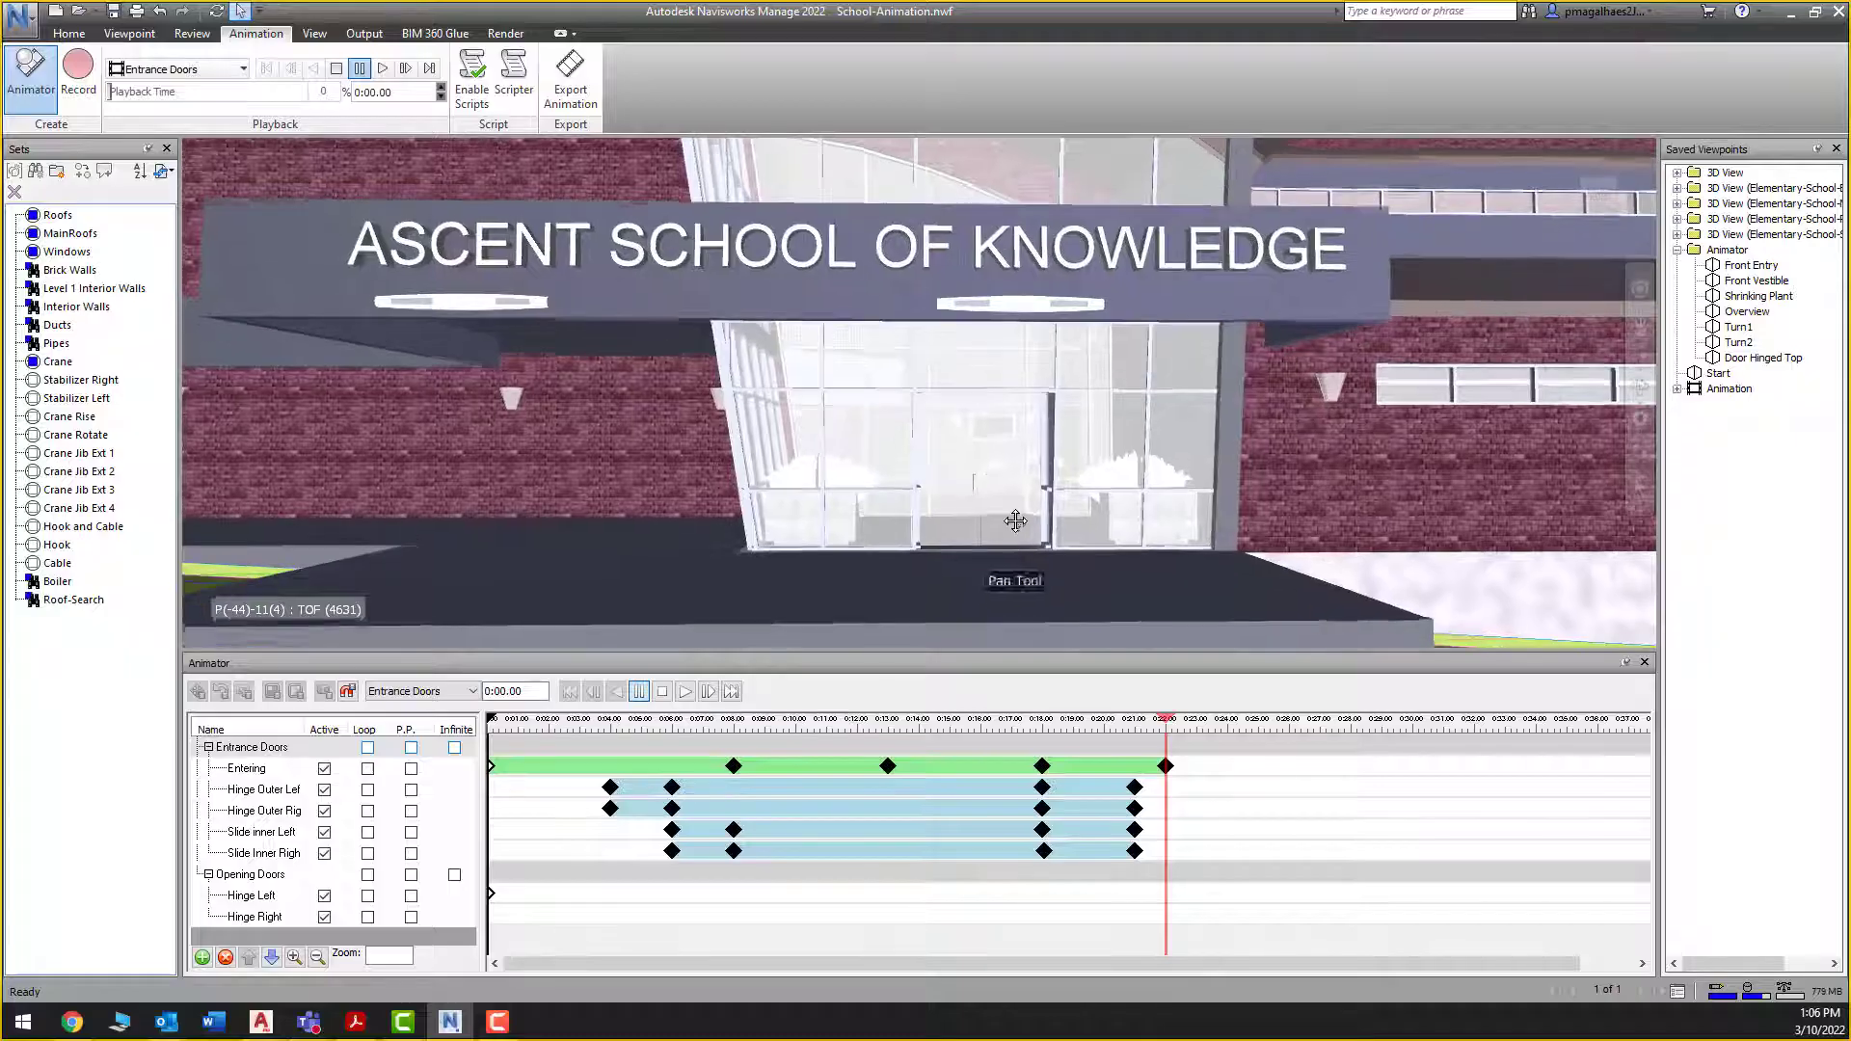
{"action": "middle_click_drag", "start_coordinate": [1094, 552], "coordinate": [1062, 538], "text": "shift"}
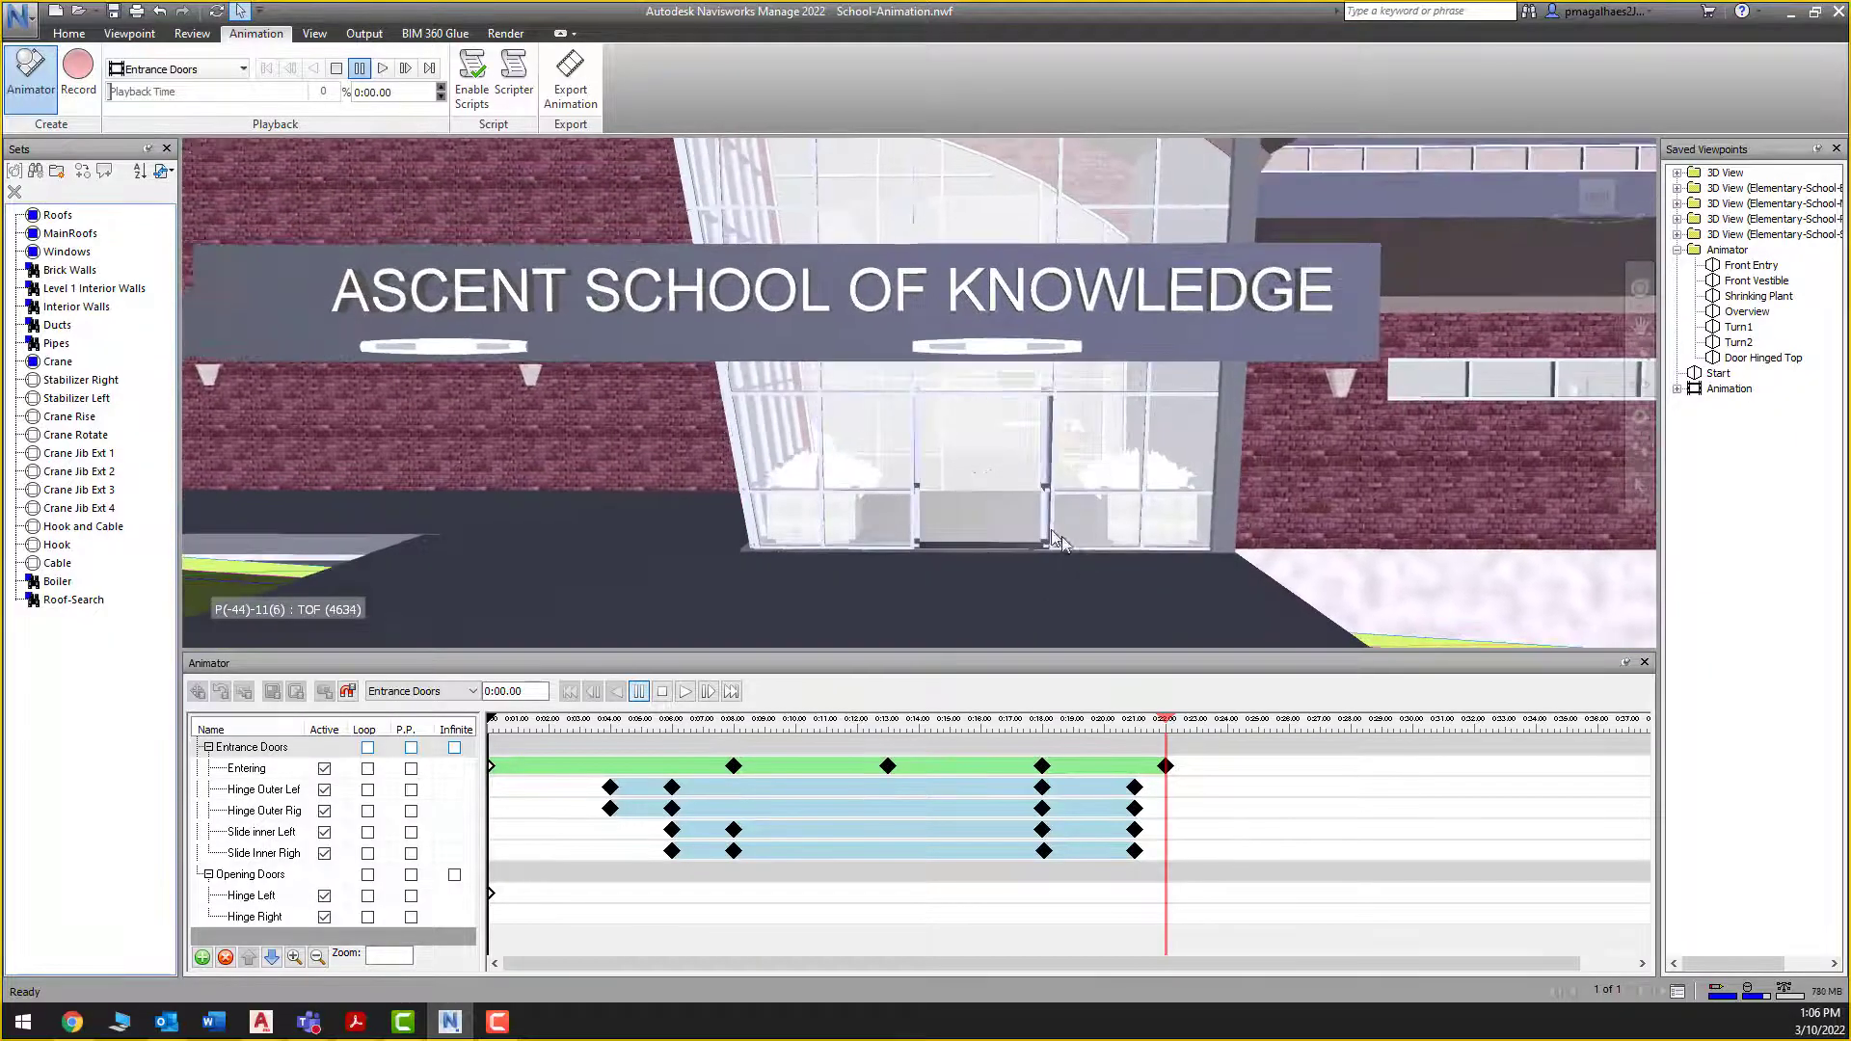
{"action": "middle_click_drag", "start_coordinate": [1121, 608], "coordinate": [1142, 580]}
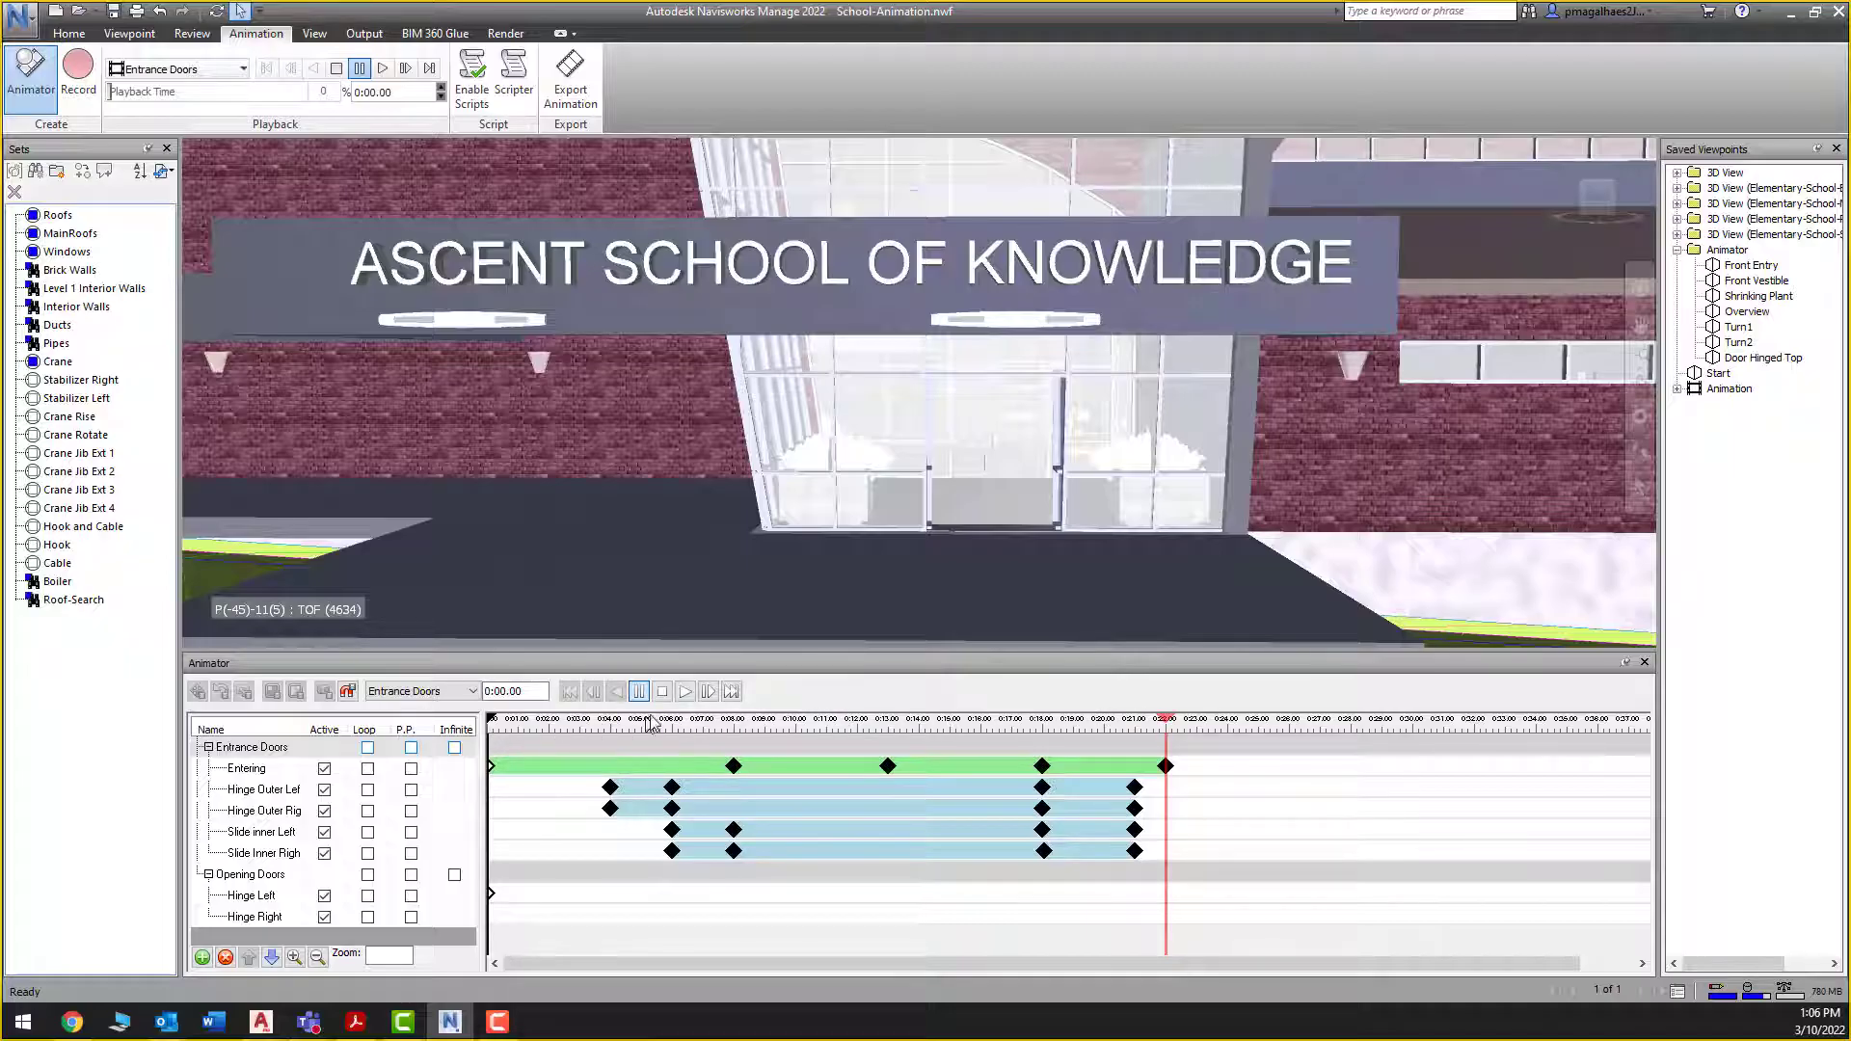
{"action": "left_click", "coordinate": [686, 692]}
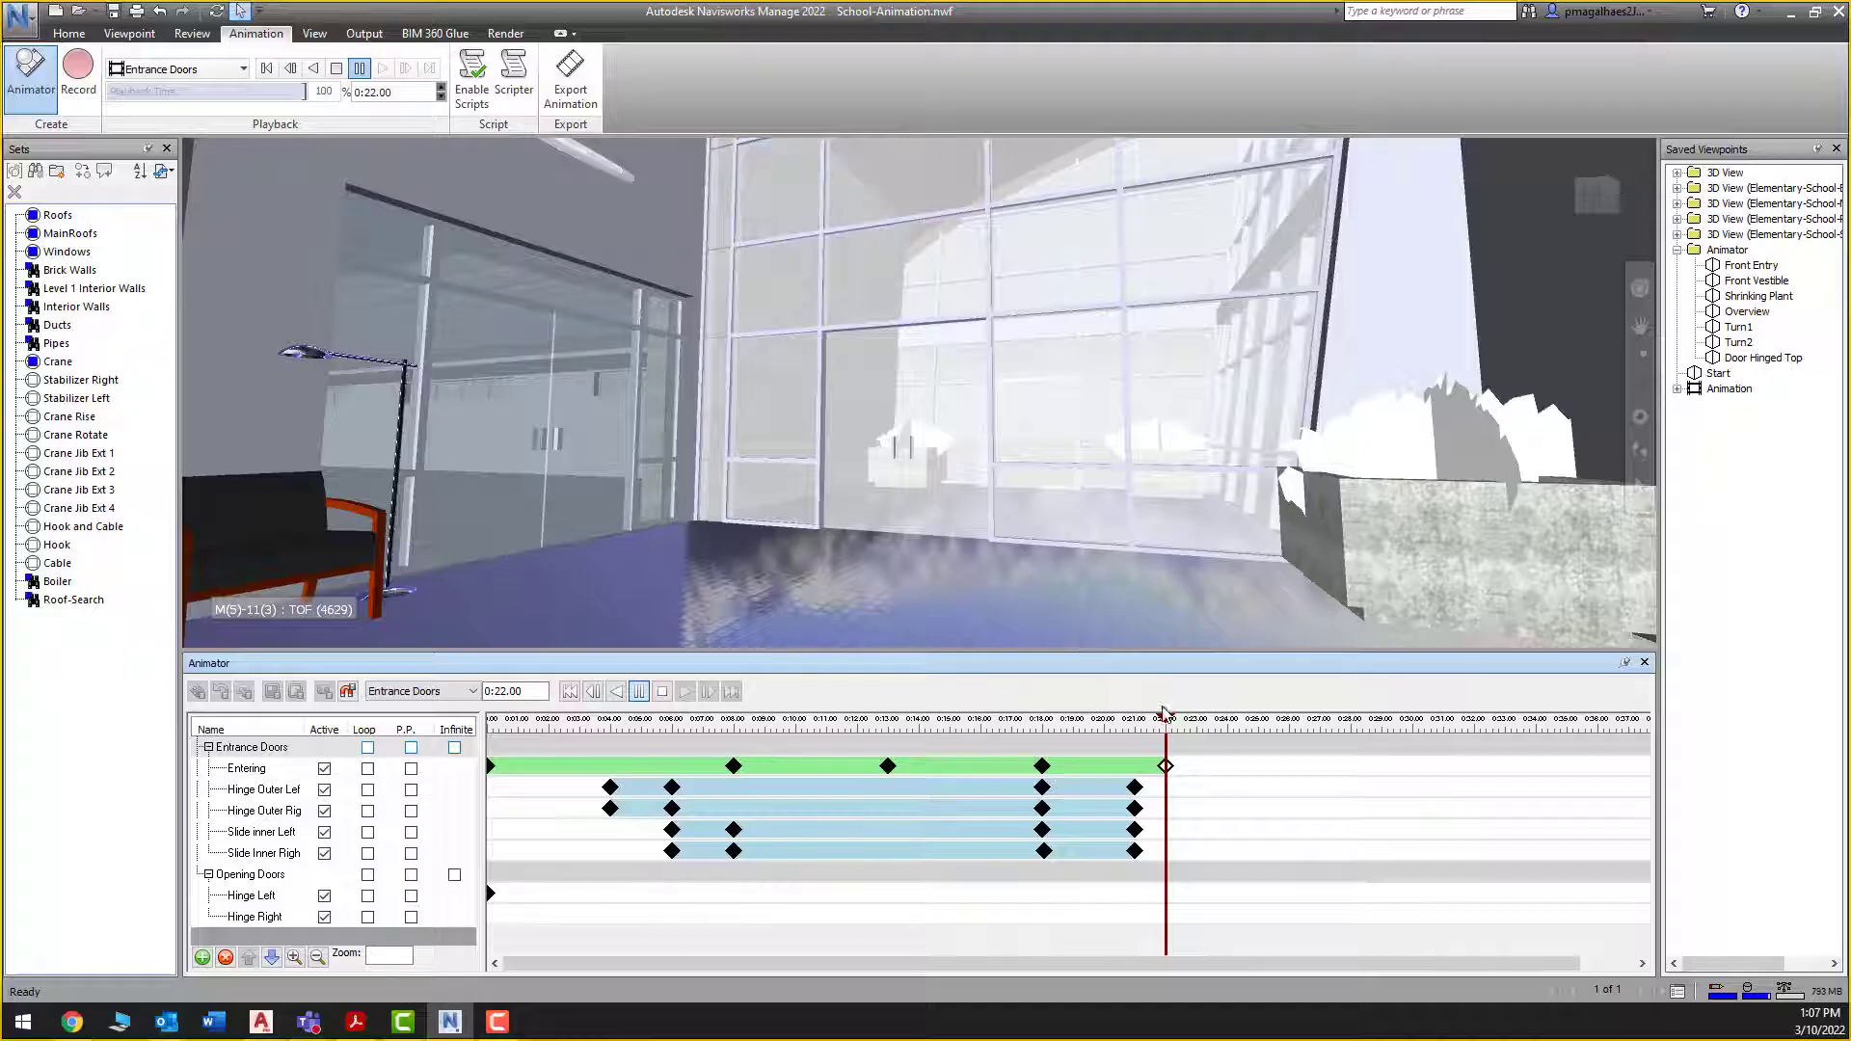
Examine the outer left door's hinge keyframes at 0:04.00 and 0:06.00 in the Entrance Doors scene
{"action": "left_click_drag", "start_coordinate": [1167, 723], "coordinate": [764, 721]}
{"action": "left_click_drag", "start_coordinate": [616, 734], "coordinate": [604, 739]}
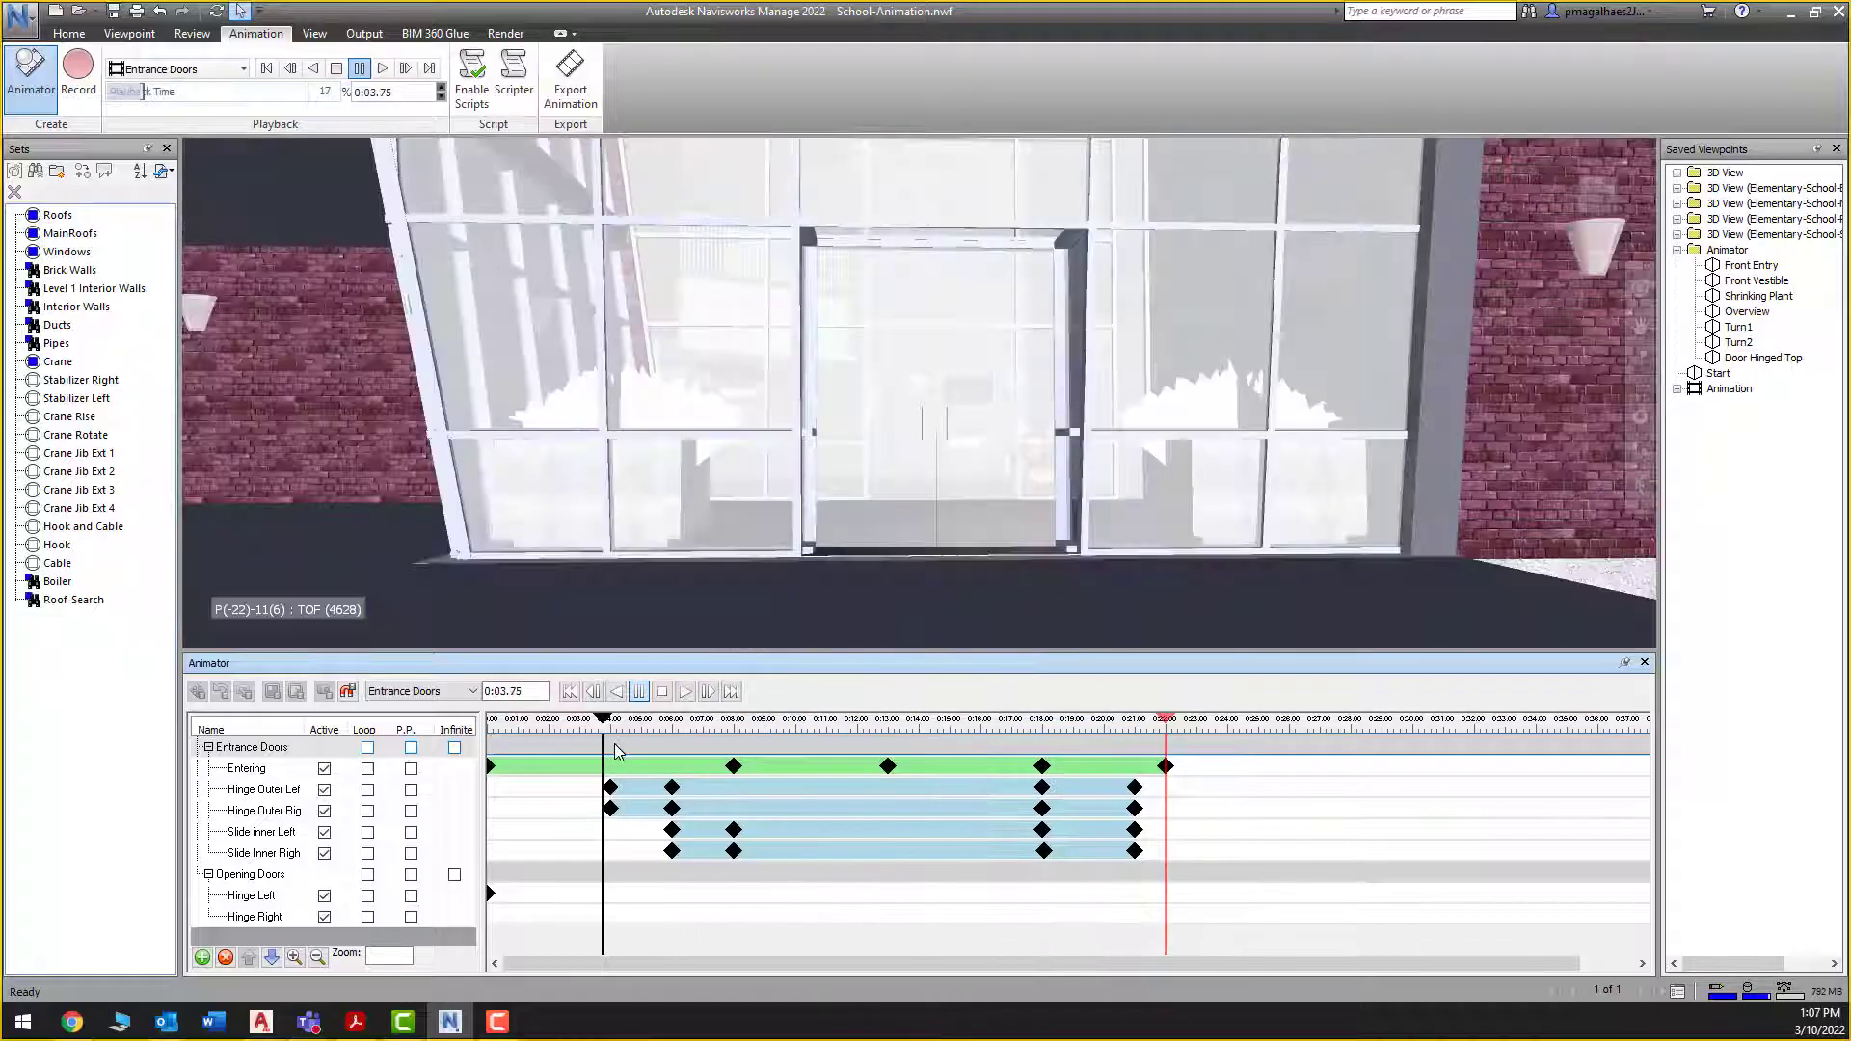
{"action": "left_click", "coordinate": [610, 792]}
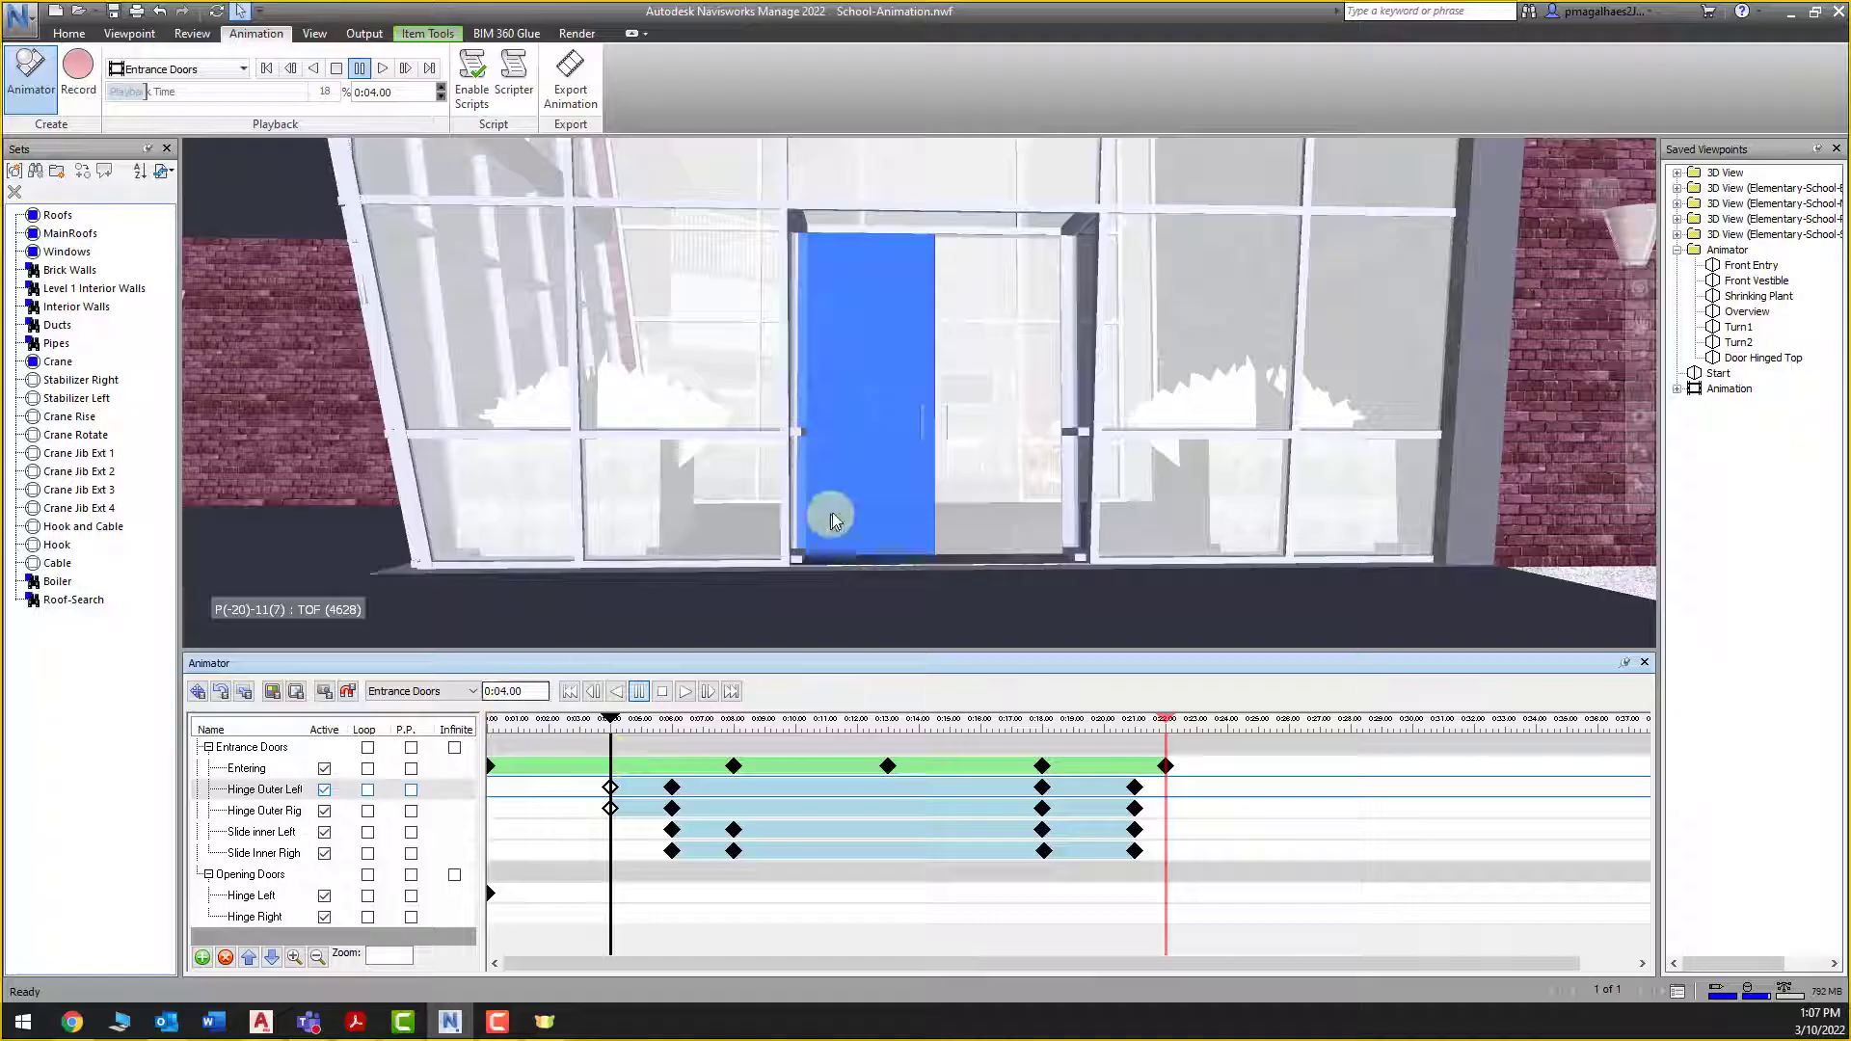
{"action": "left_click", "coordinate": [672, 787]}
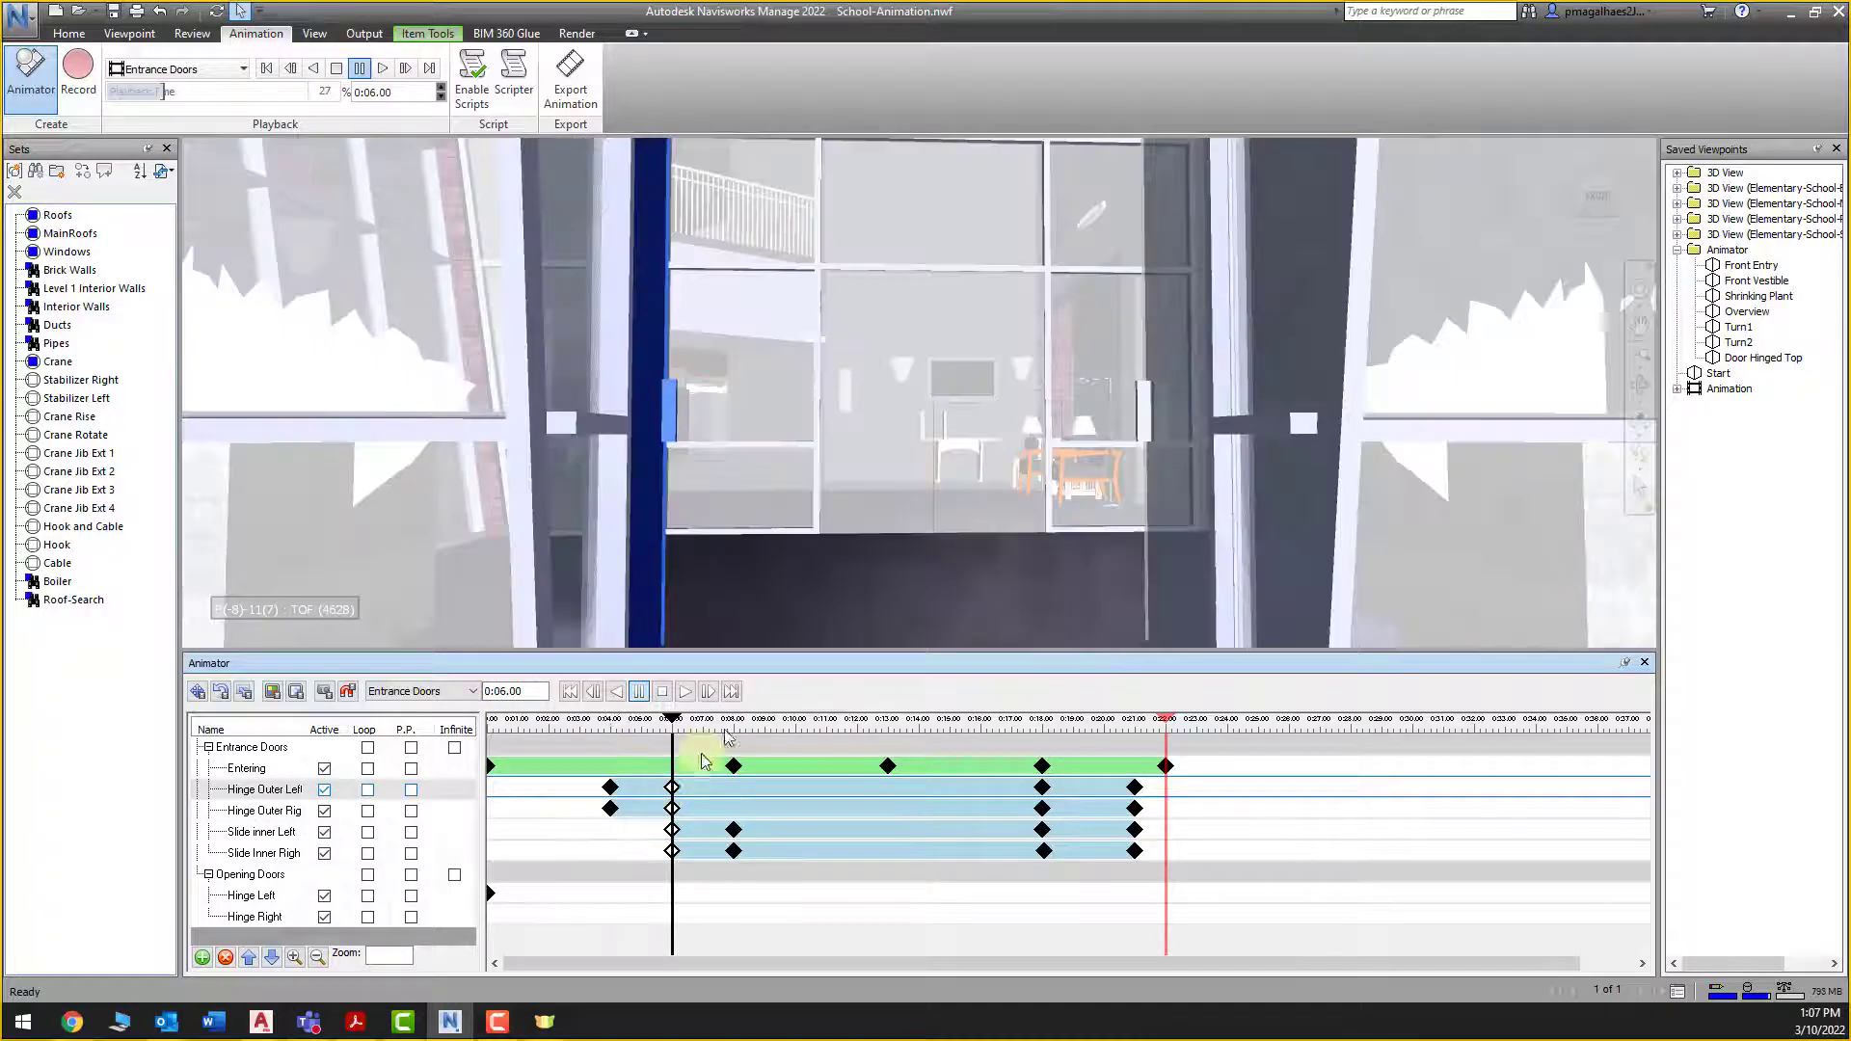
{"action": "scroll", "coordinate": [835, 583], "scroll_direction": "down", "scroll_amount": 4}
{"action": "middle_click_drag", "start_coordinate": [893, 604], "coordinate": [865, 583]}
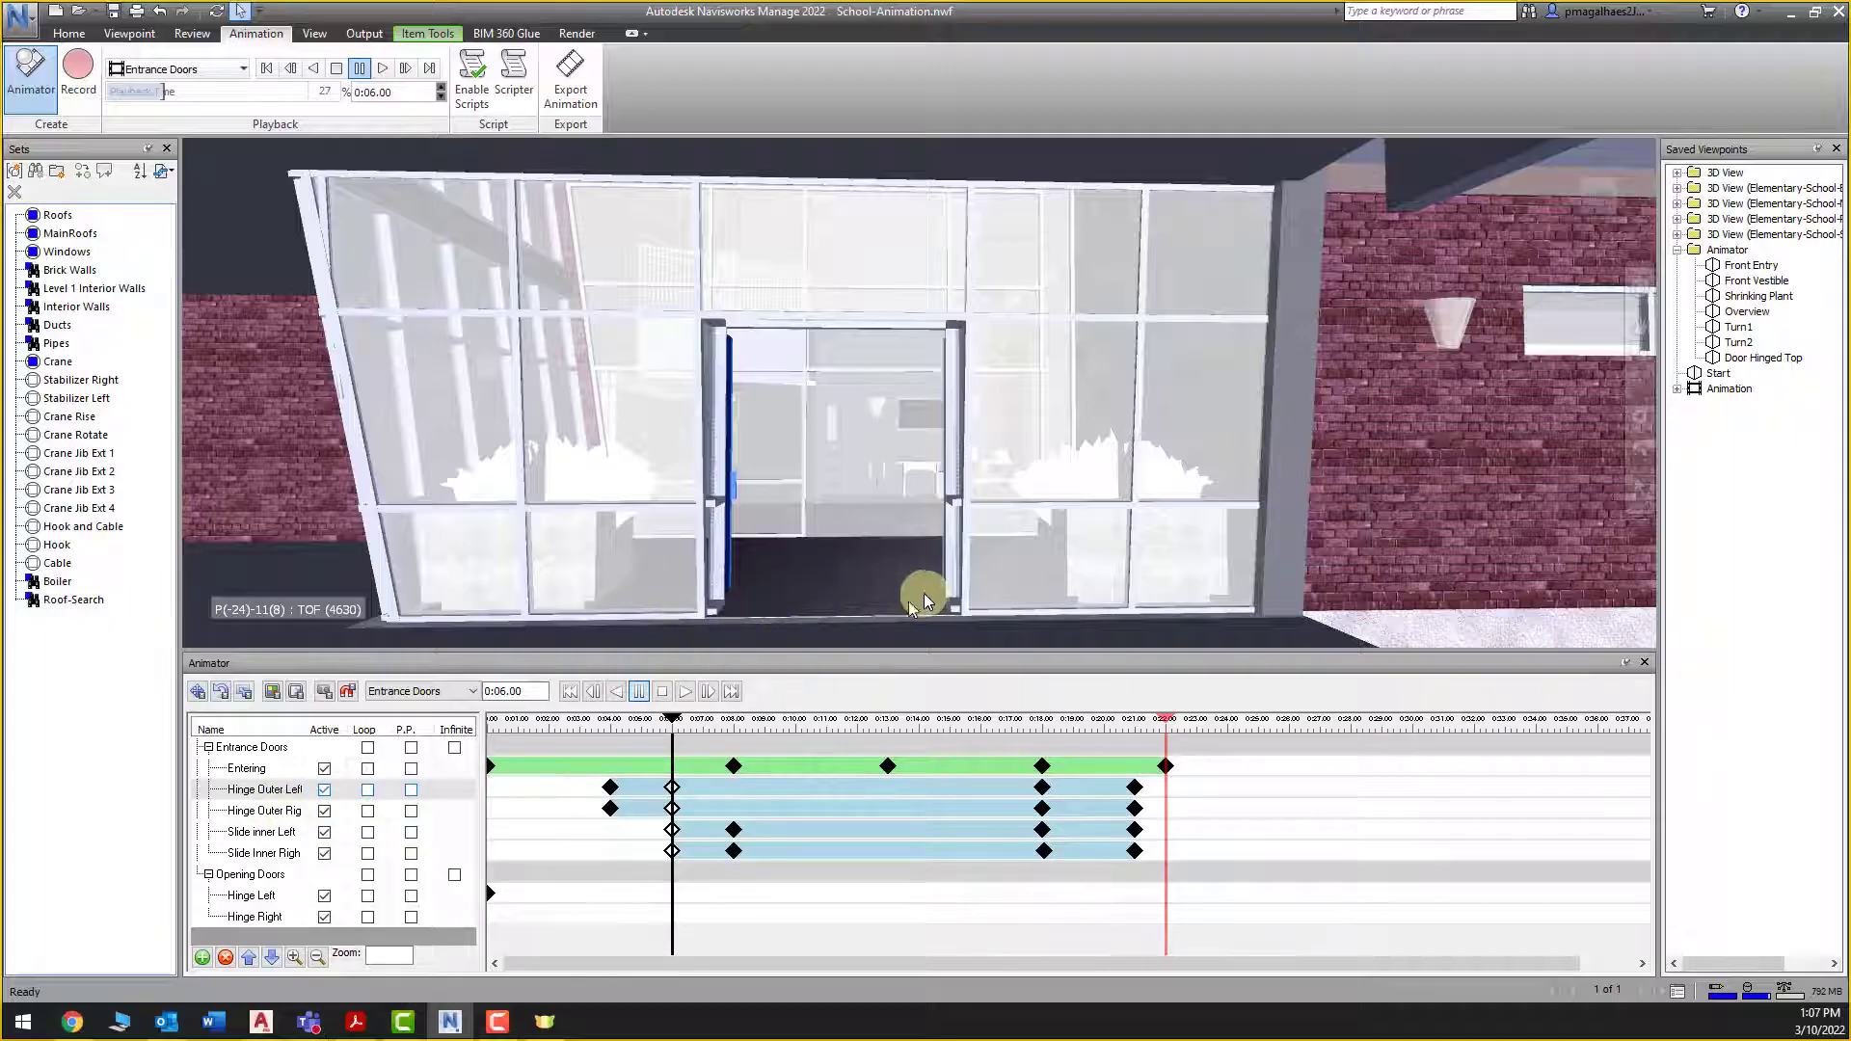
Compare the outer left and outer right hinge animation sets at 0:06.00
{"action": "left_click", "coordinate": [287, 810]}
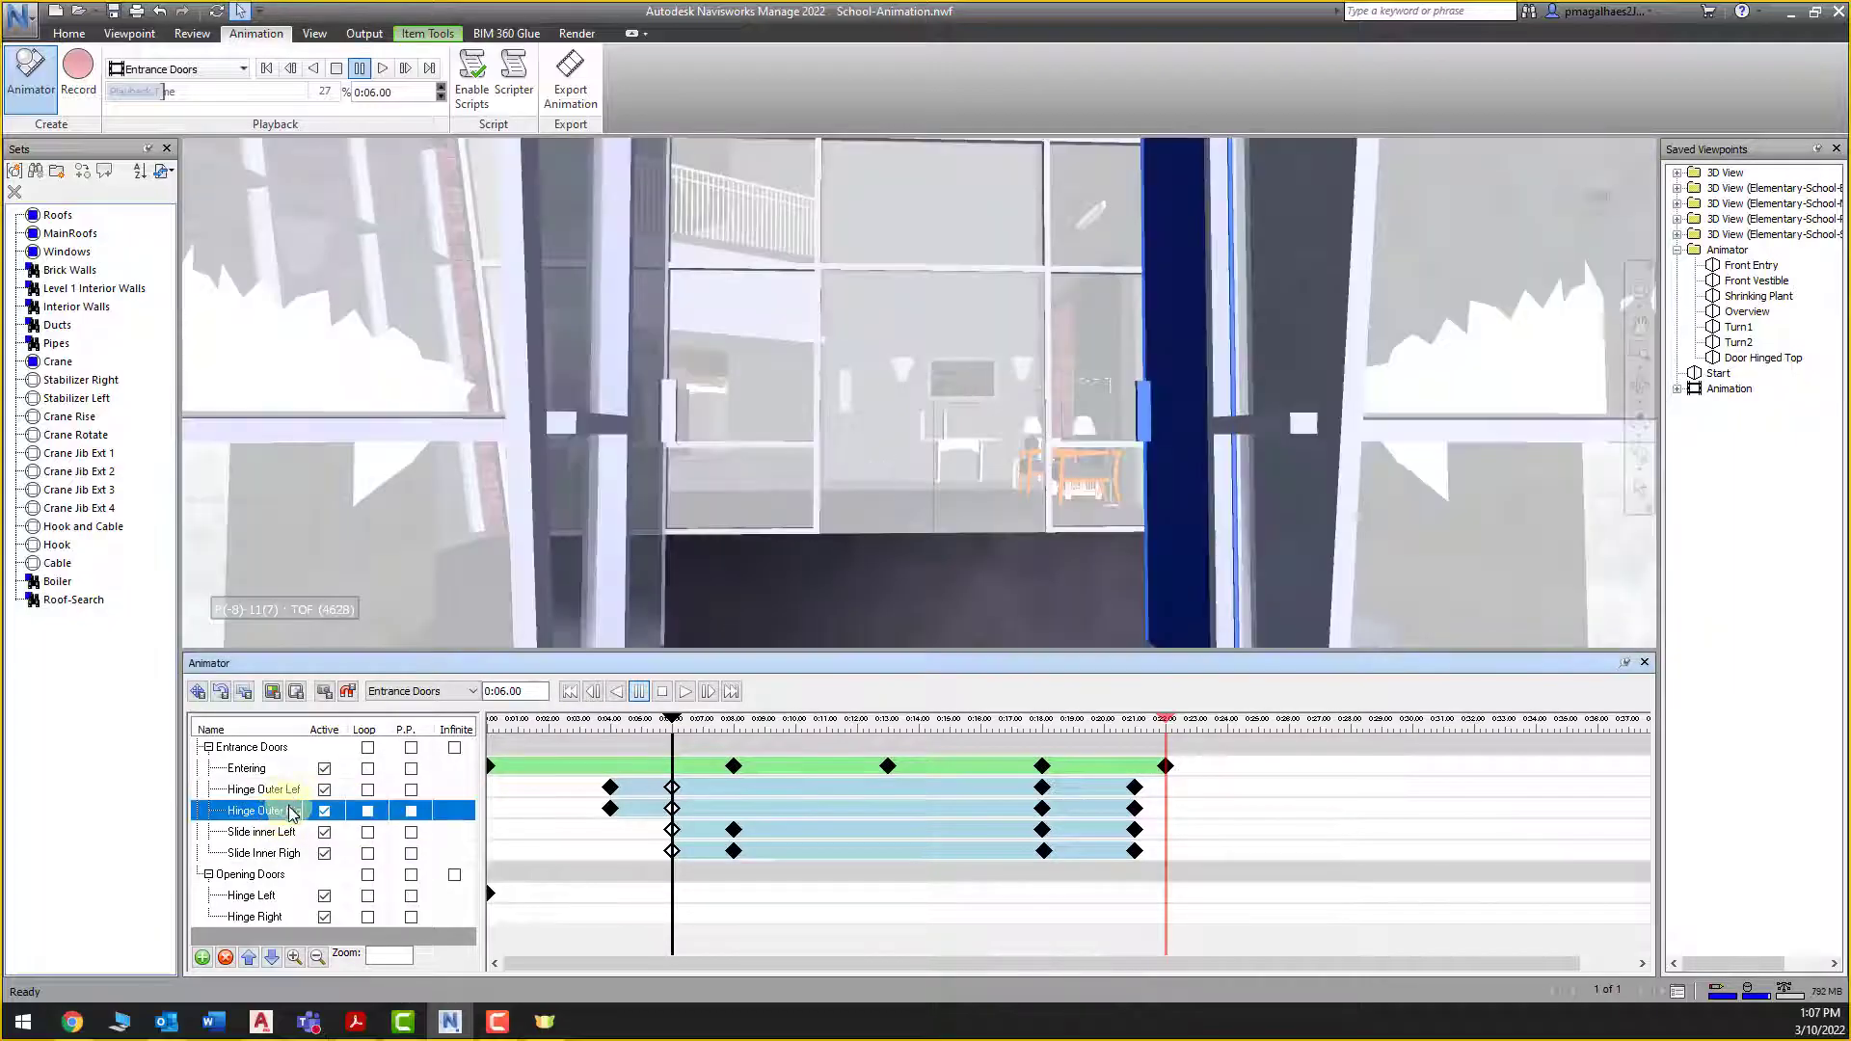
{"action": "left_click", "coordinate": [294, 791]}
{"action": "left_click", "coordinate": [289, 813]}
{"action": "scroll", "coordinate": [977, 579], "scroll_direction": "down", "scroll_amount": 2}
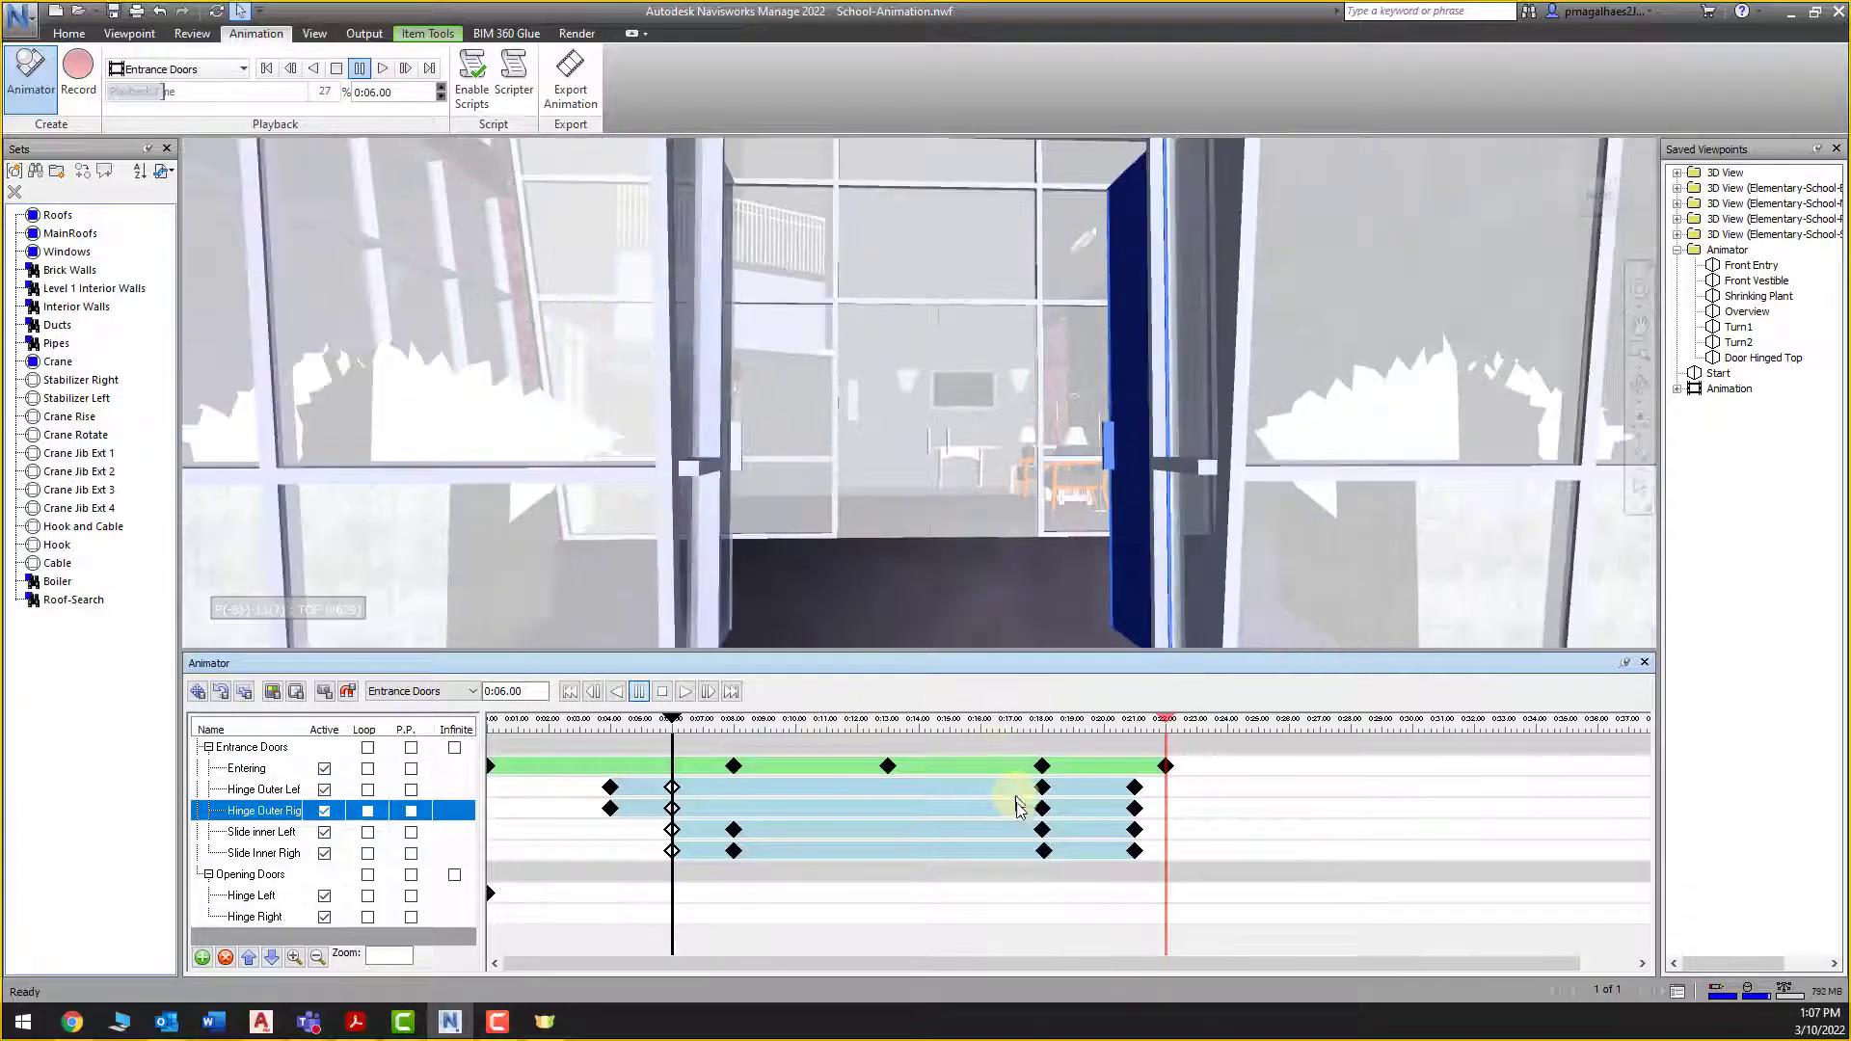
Examine the inner left sliding door's keyframes at 0:06.00 and 0:08.00, and view the opened entrance from outside
{"action": "left_click", "coordinate": [732, 834]}
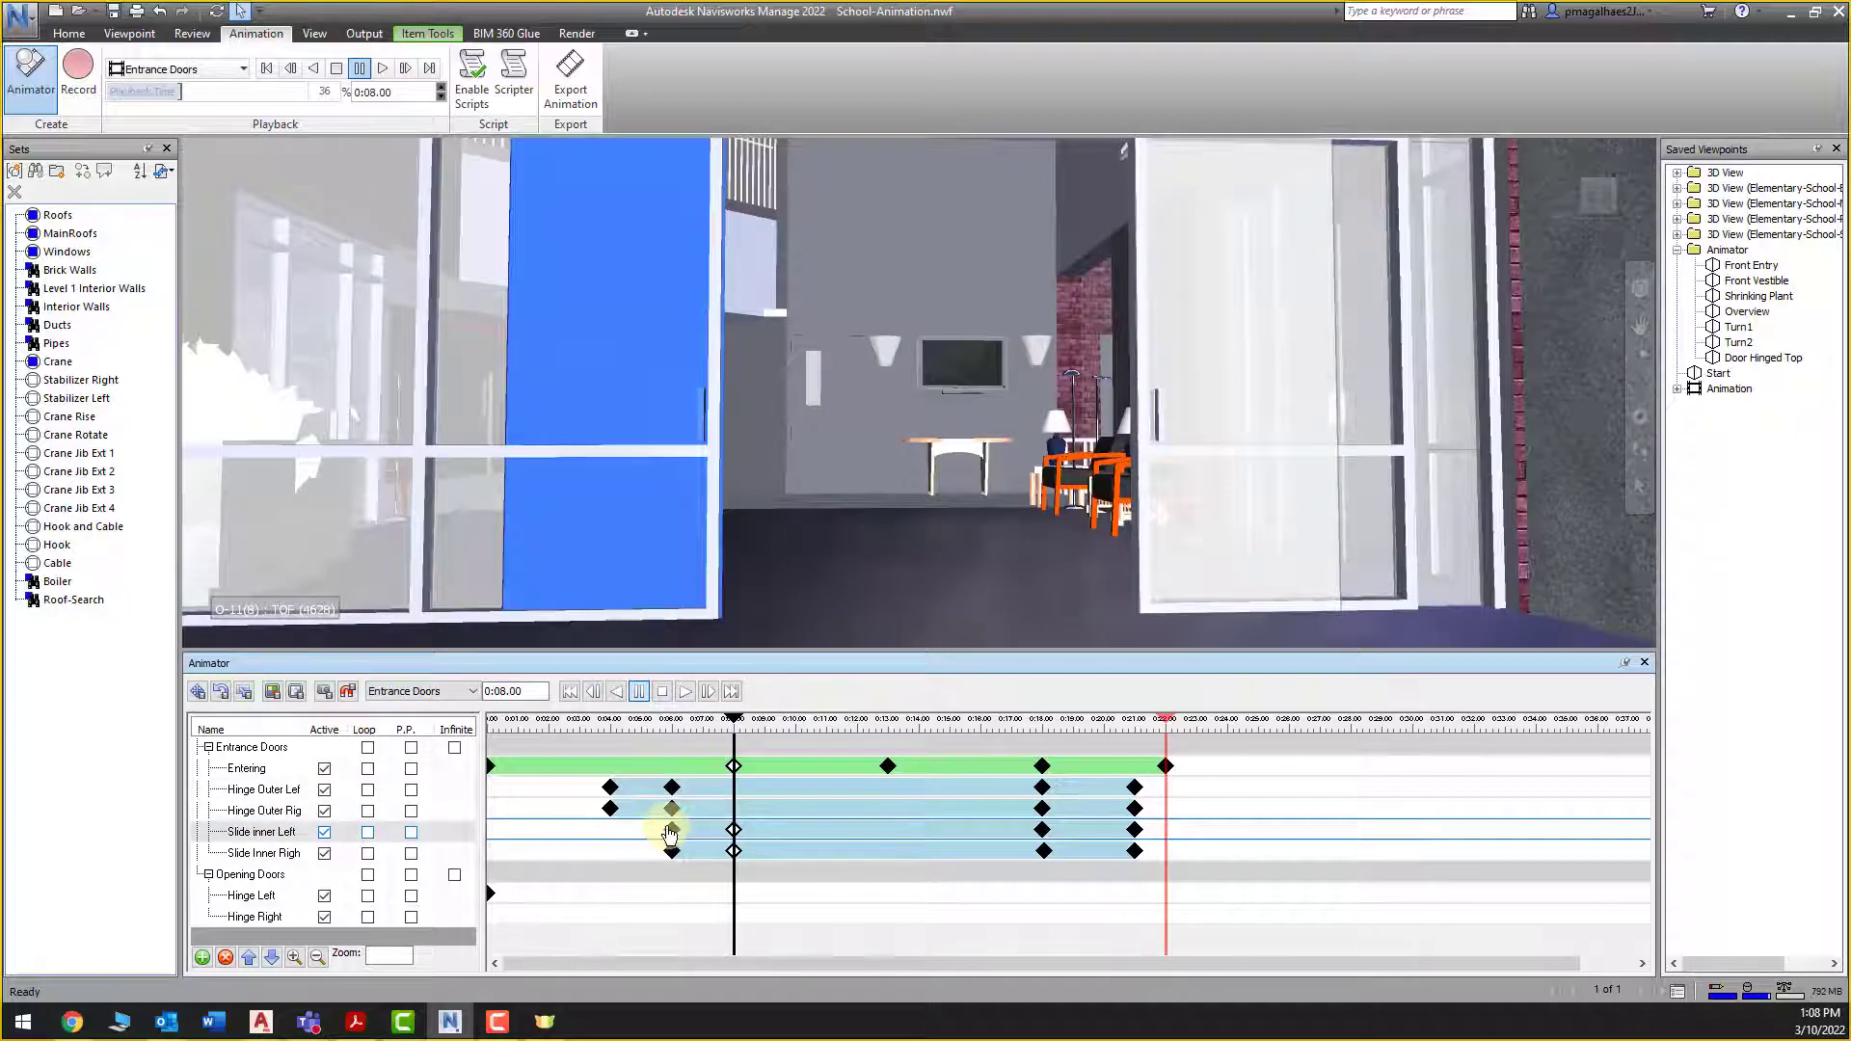
{"action": "left_click", "coordinate": [671, 831]}
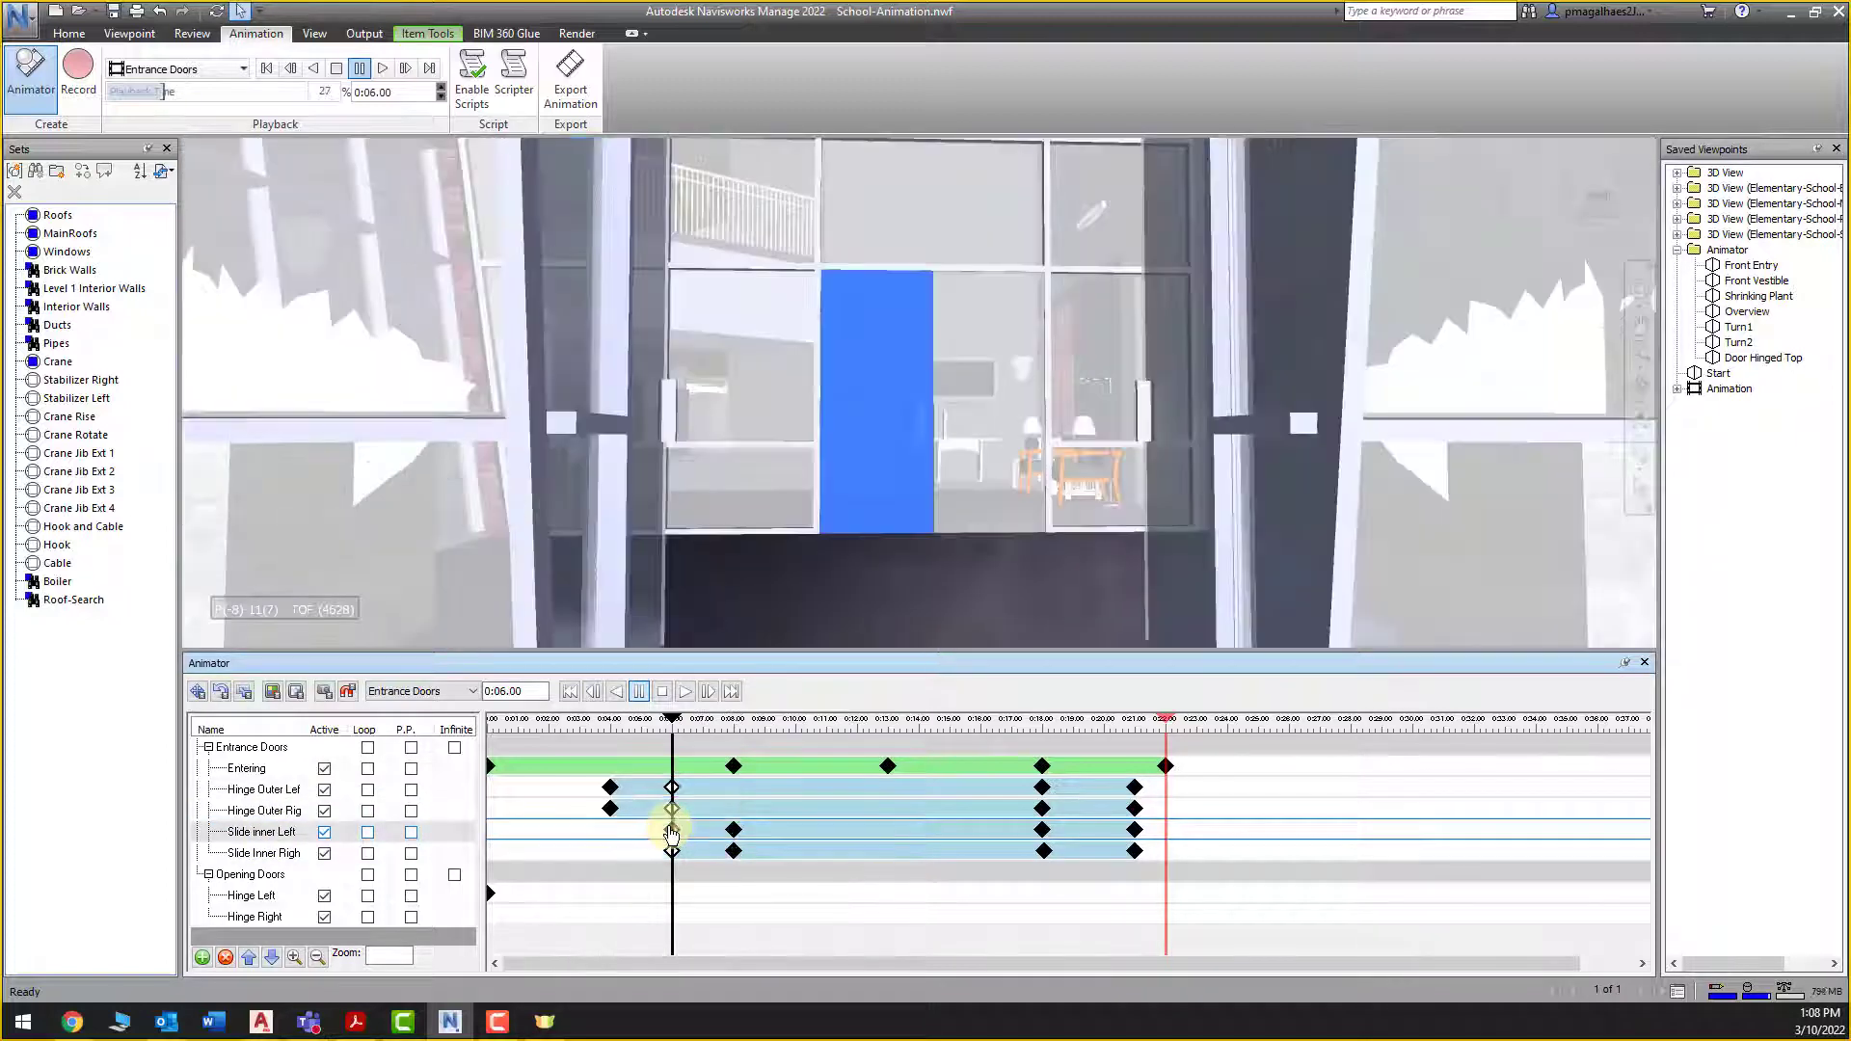
{"action": "left_click", "coordinate": [733, 831]}
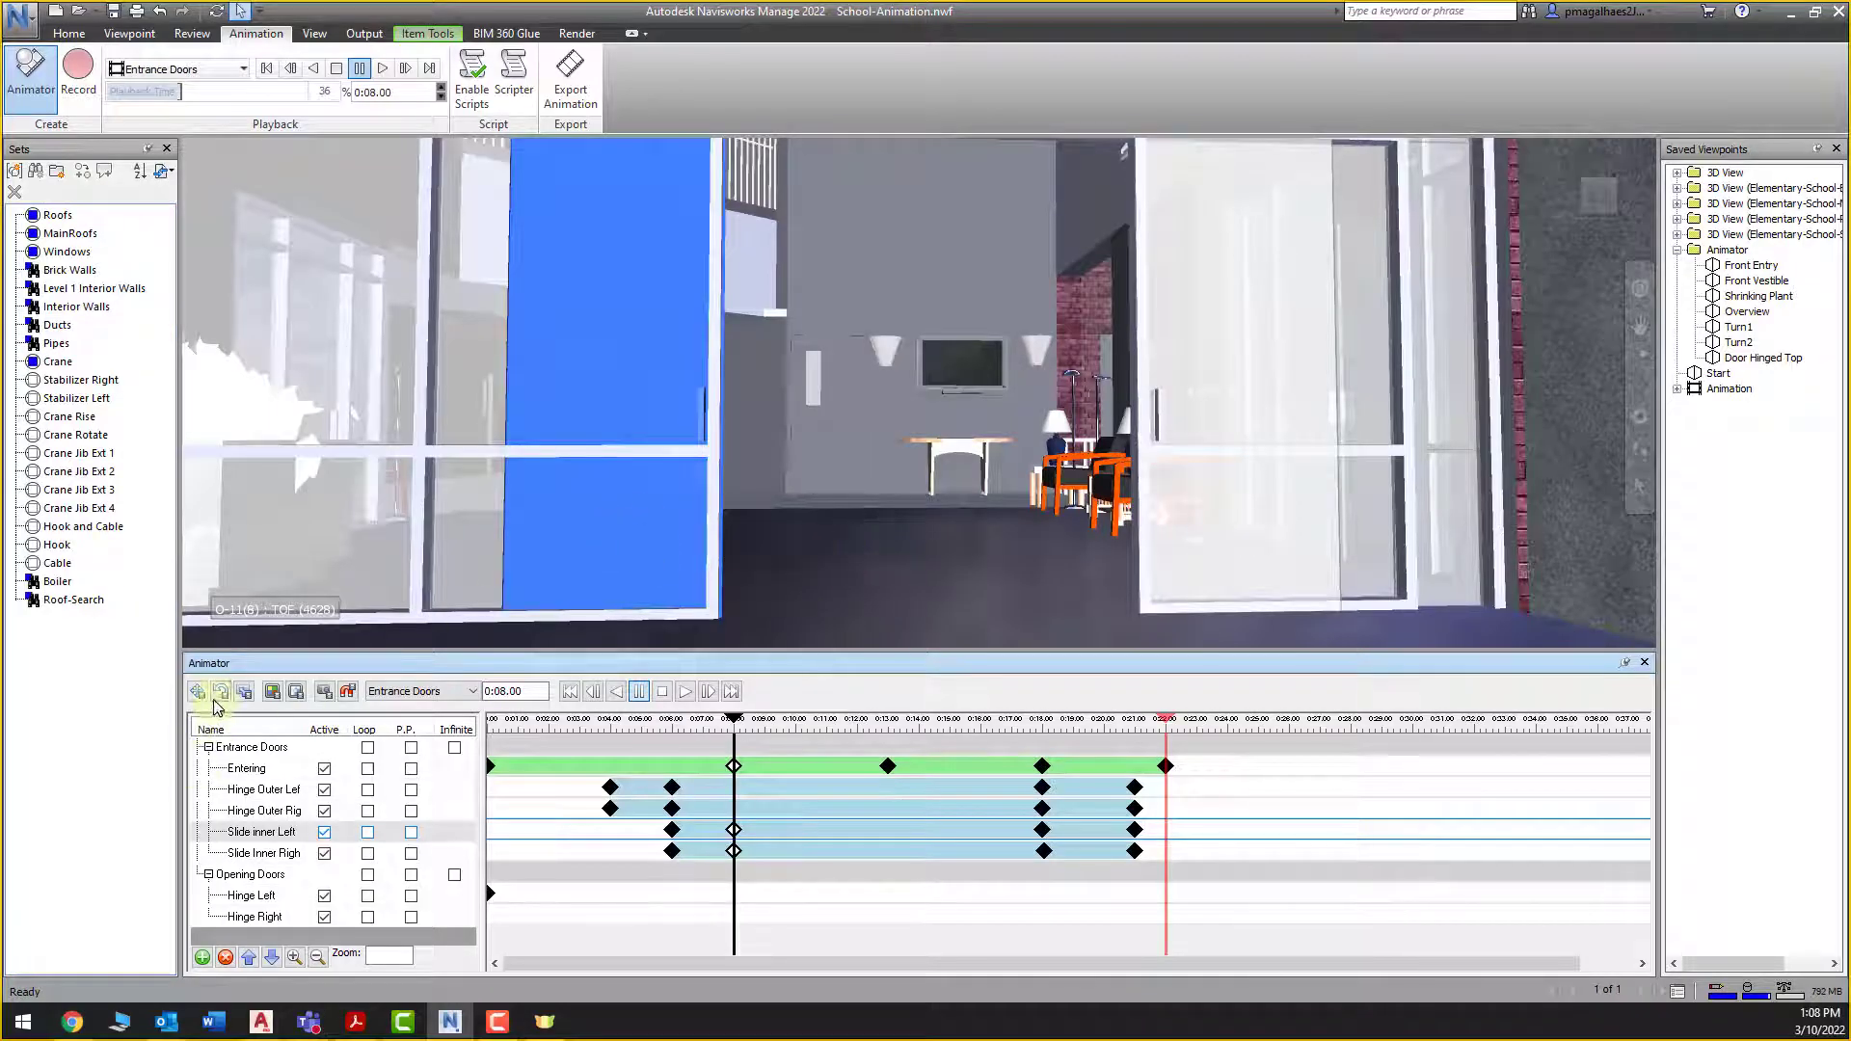
{"action": "scroll", "coordinate": [1015, 569], "scroll_direction": "down", "scroll_amount": 10}
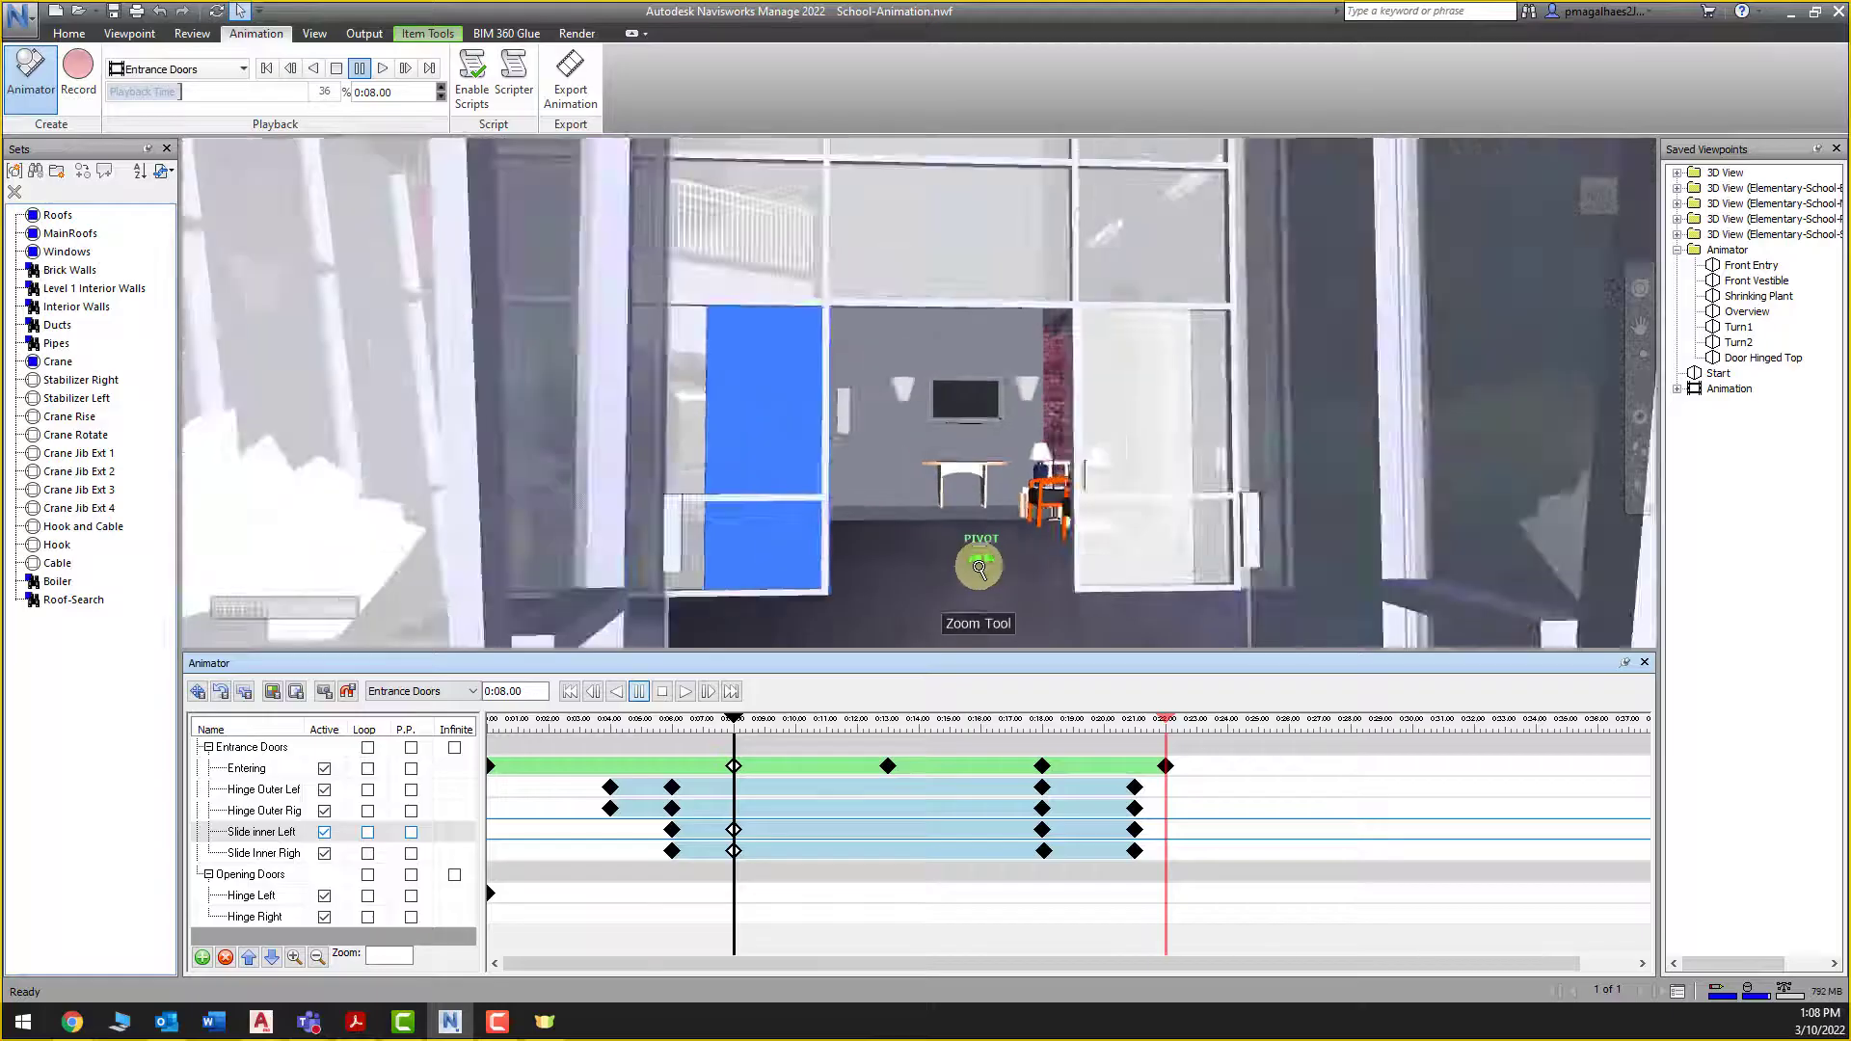
{"action": "scroll", "coordinate": [958, 470], "scroll_direction": "up", "scroll_amount": 10}
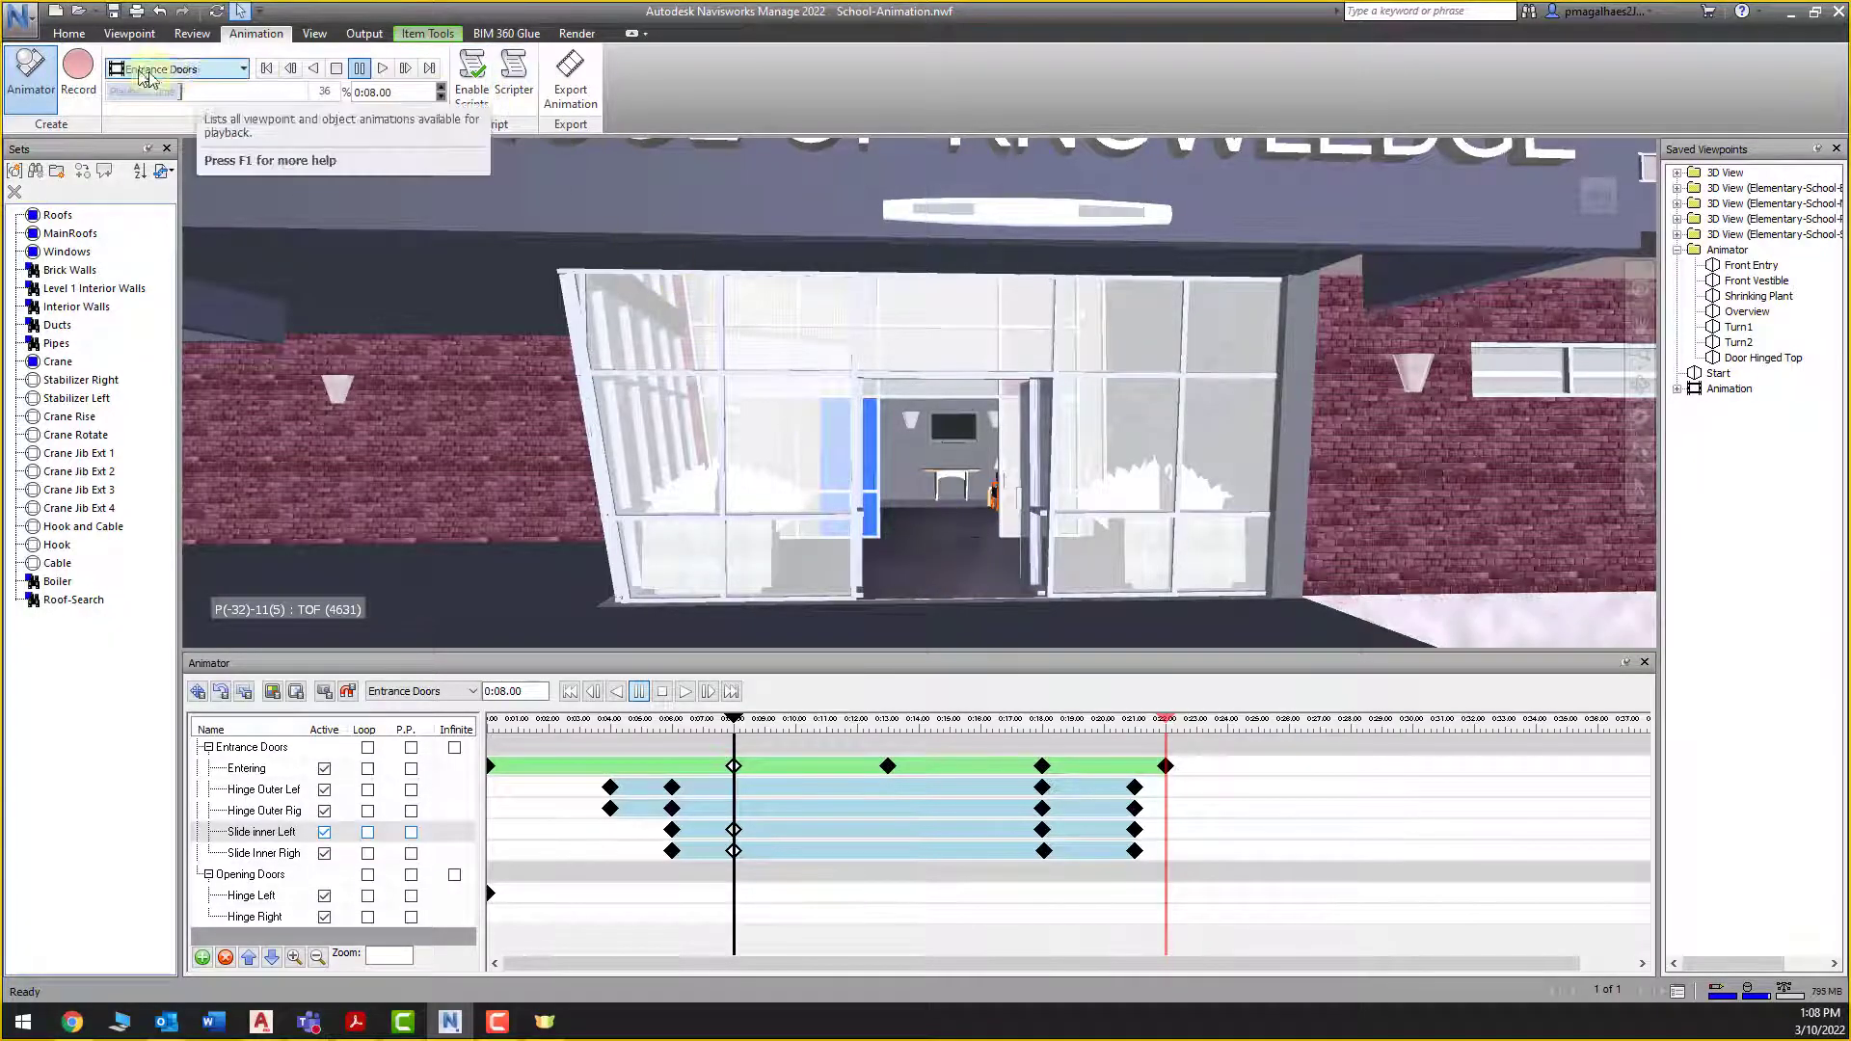
Open the Scripter and delete the Exterior Vestibule Doors folder with its scripts
{"action": "left_click", "coordinate": [457, 80]}
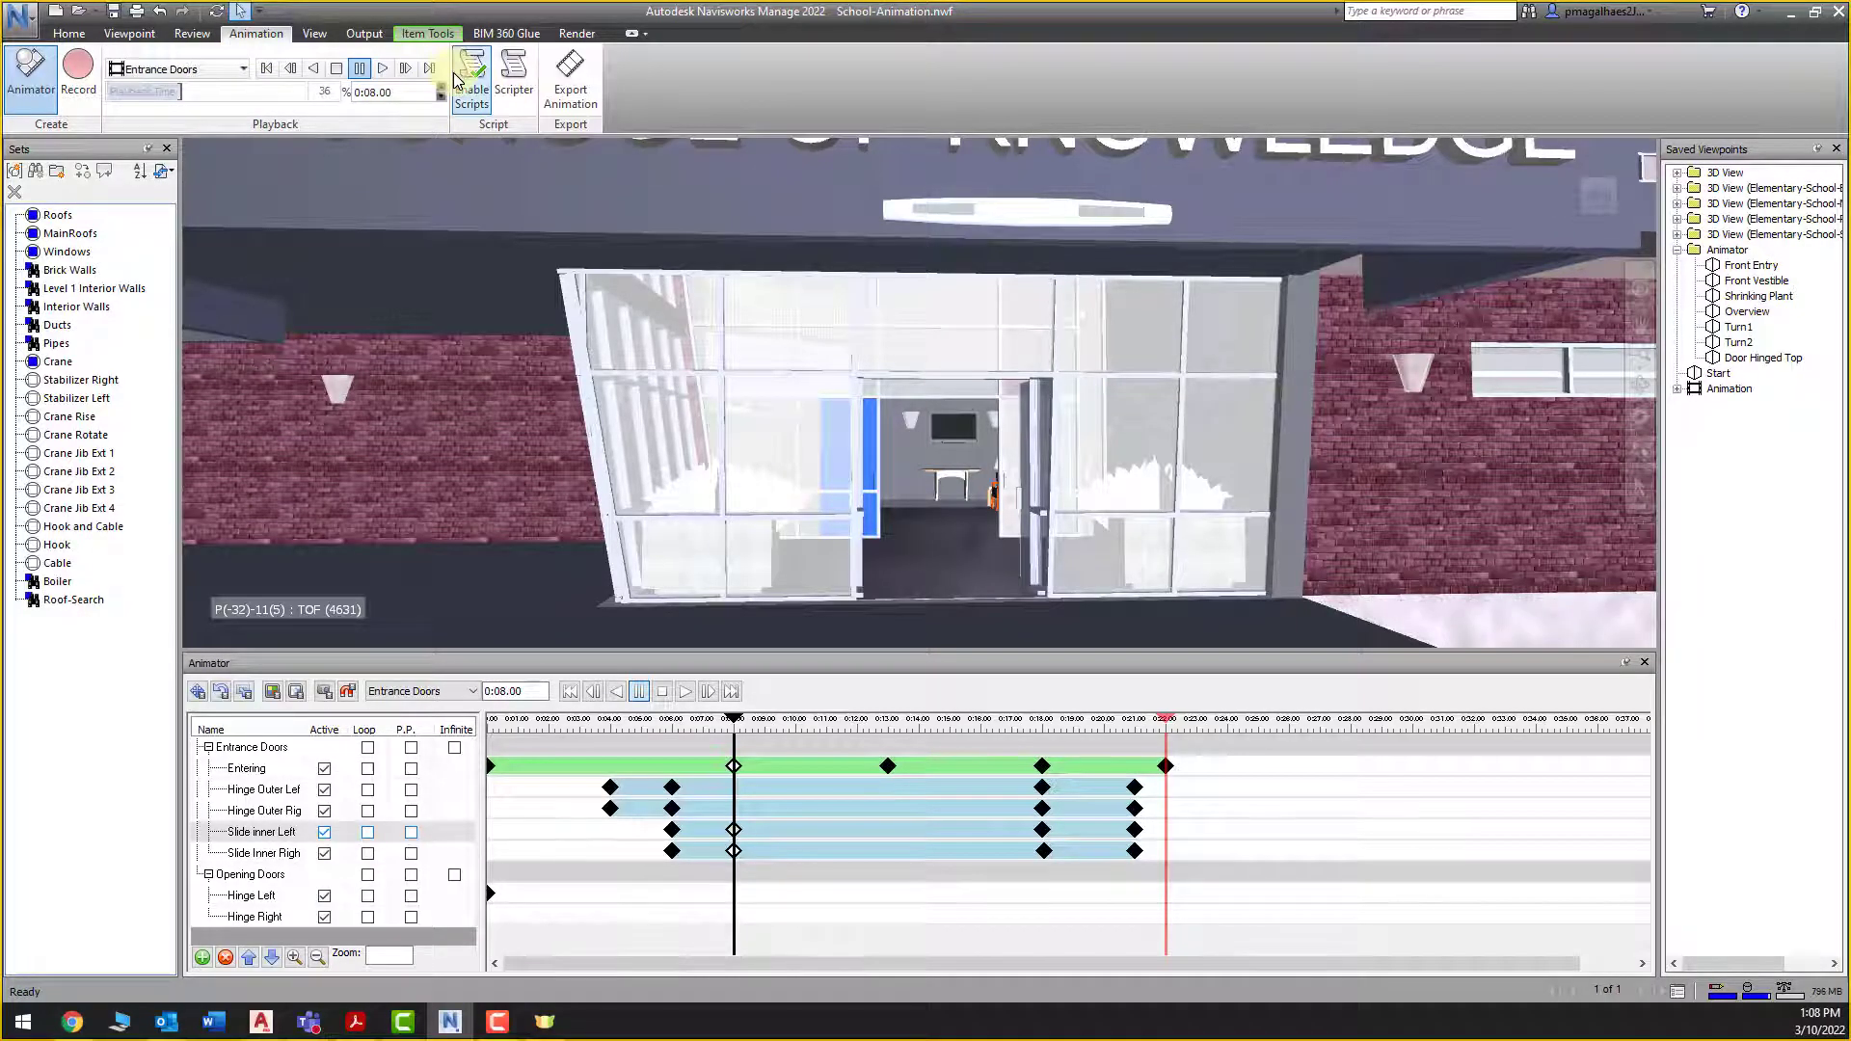
{"action": "left_click", "coordinate": [519, 68]}
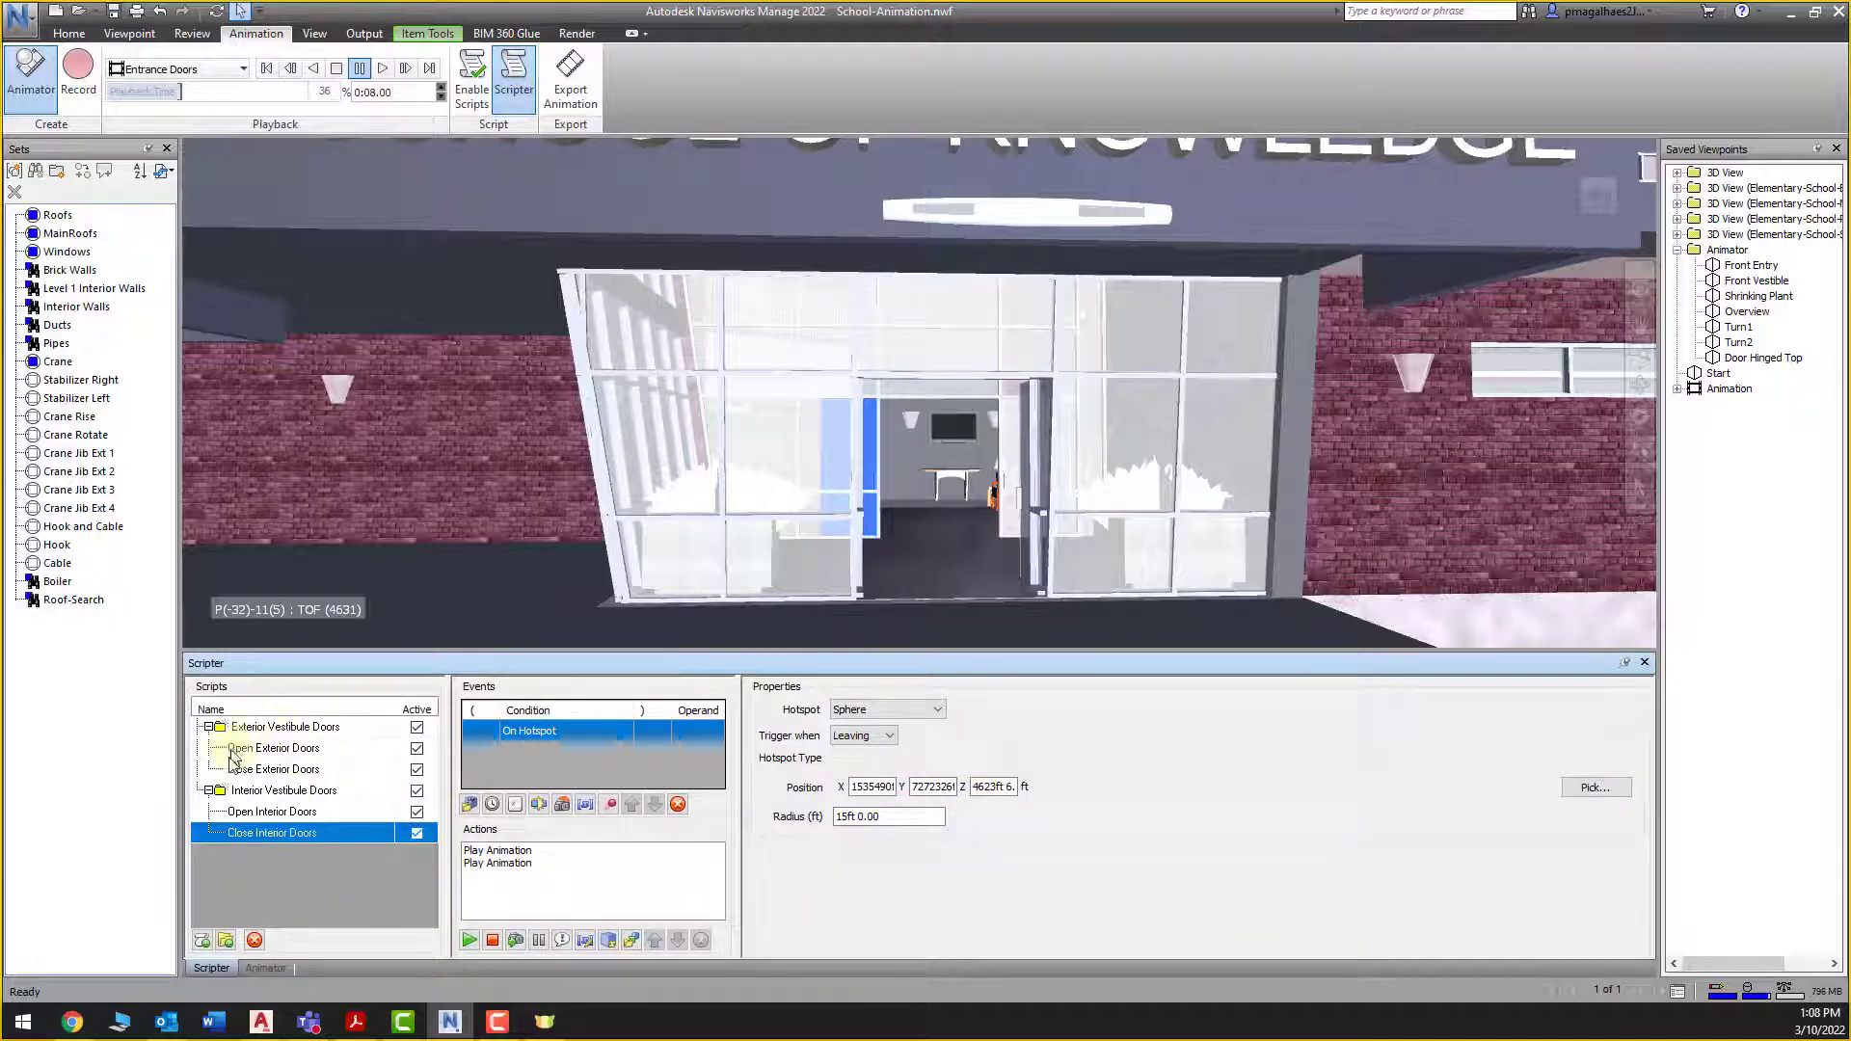
{"action": "left_click", "coordinate": [321, 728]}
{"action": "key", "text": "Delete"}
{"action": "key", "text": "Delete"}
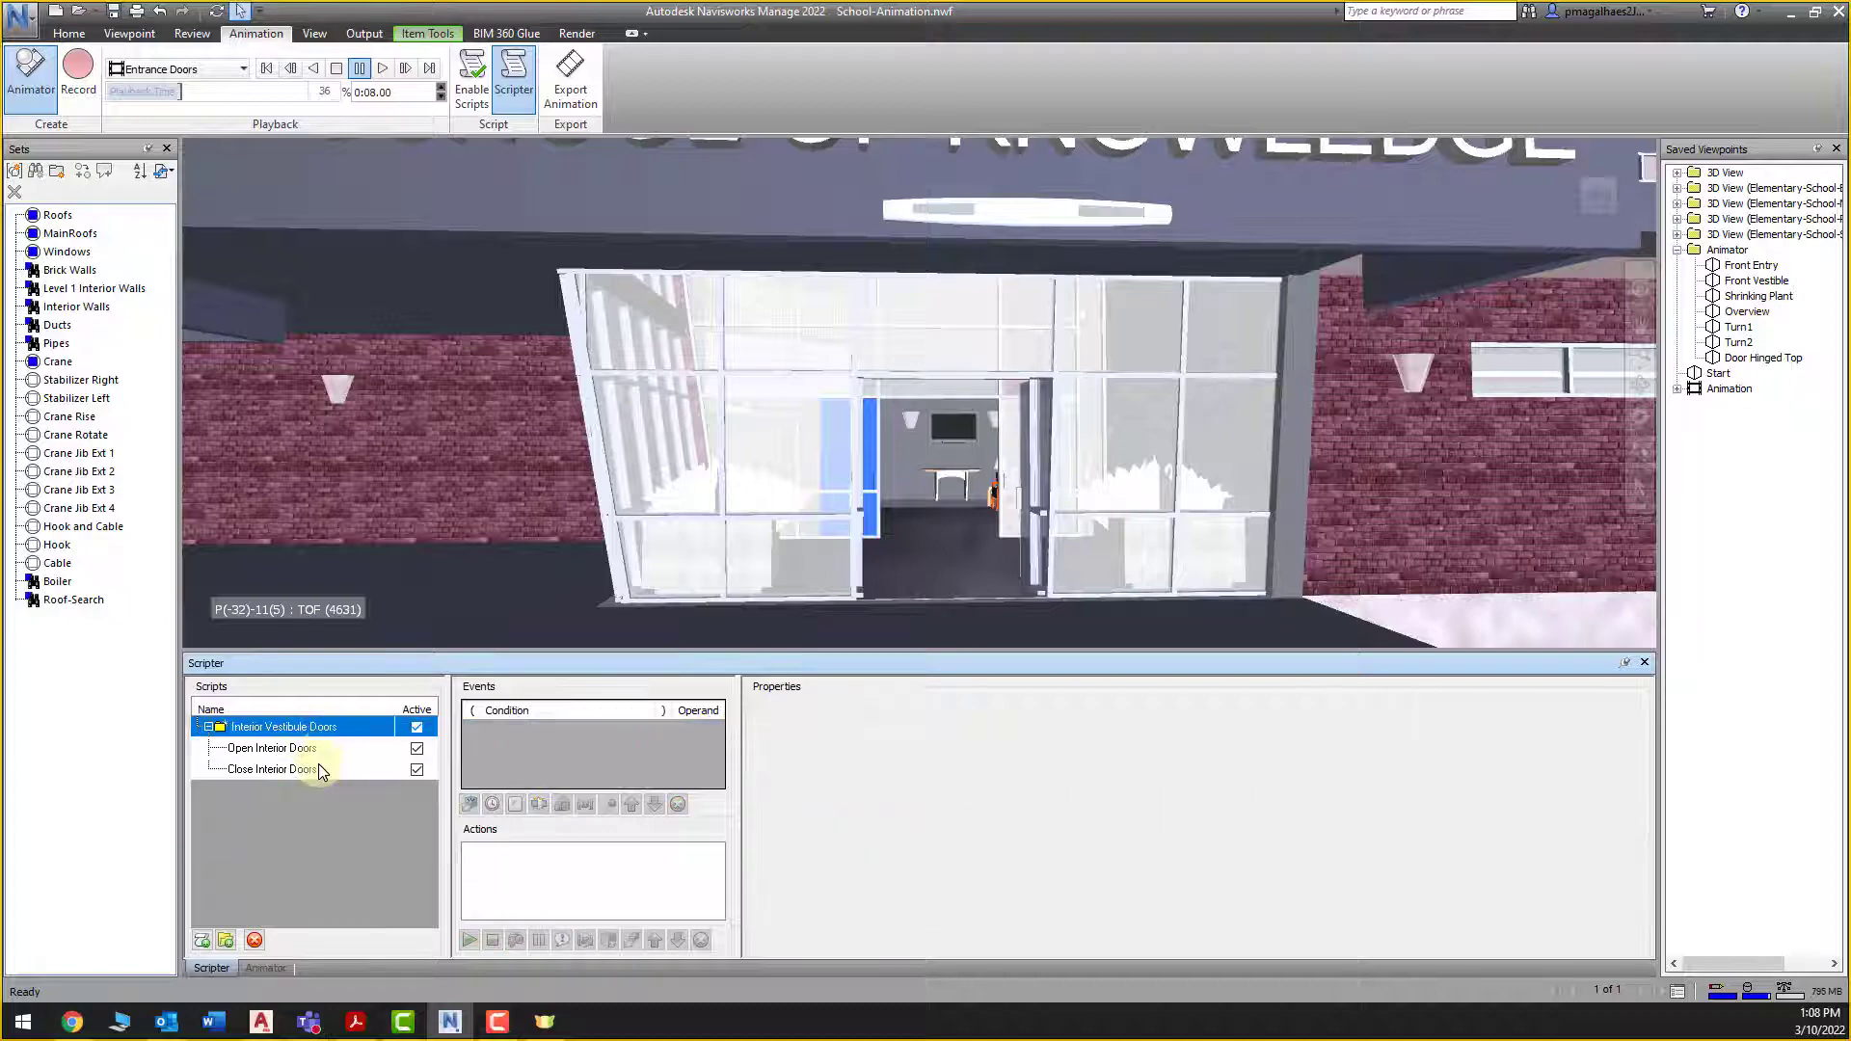
Add a new script named Open Door
{"action": "mouse_move", "coordinate": [1003, 542]}
{"action": "middle_mouse_down", "text": "shift"}
{"action": "mouse_move", "coordinate": [969, 491]}
{"action": "mouse_move", "coordinate": [993, 517]}
{"action": "mouse_move", "coordinate": [967, 512]}
{"action": "mouse_move", "coordinate": [983, 500]}
{"action": "middle_mouse_up", "text": "shift"}
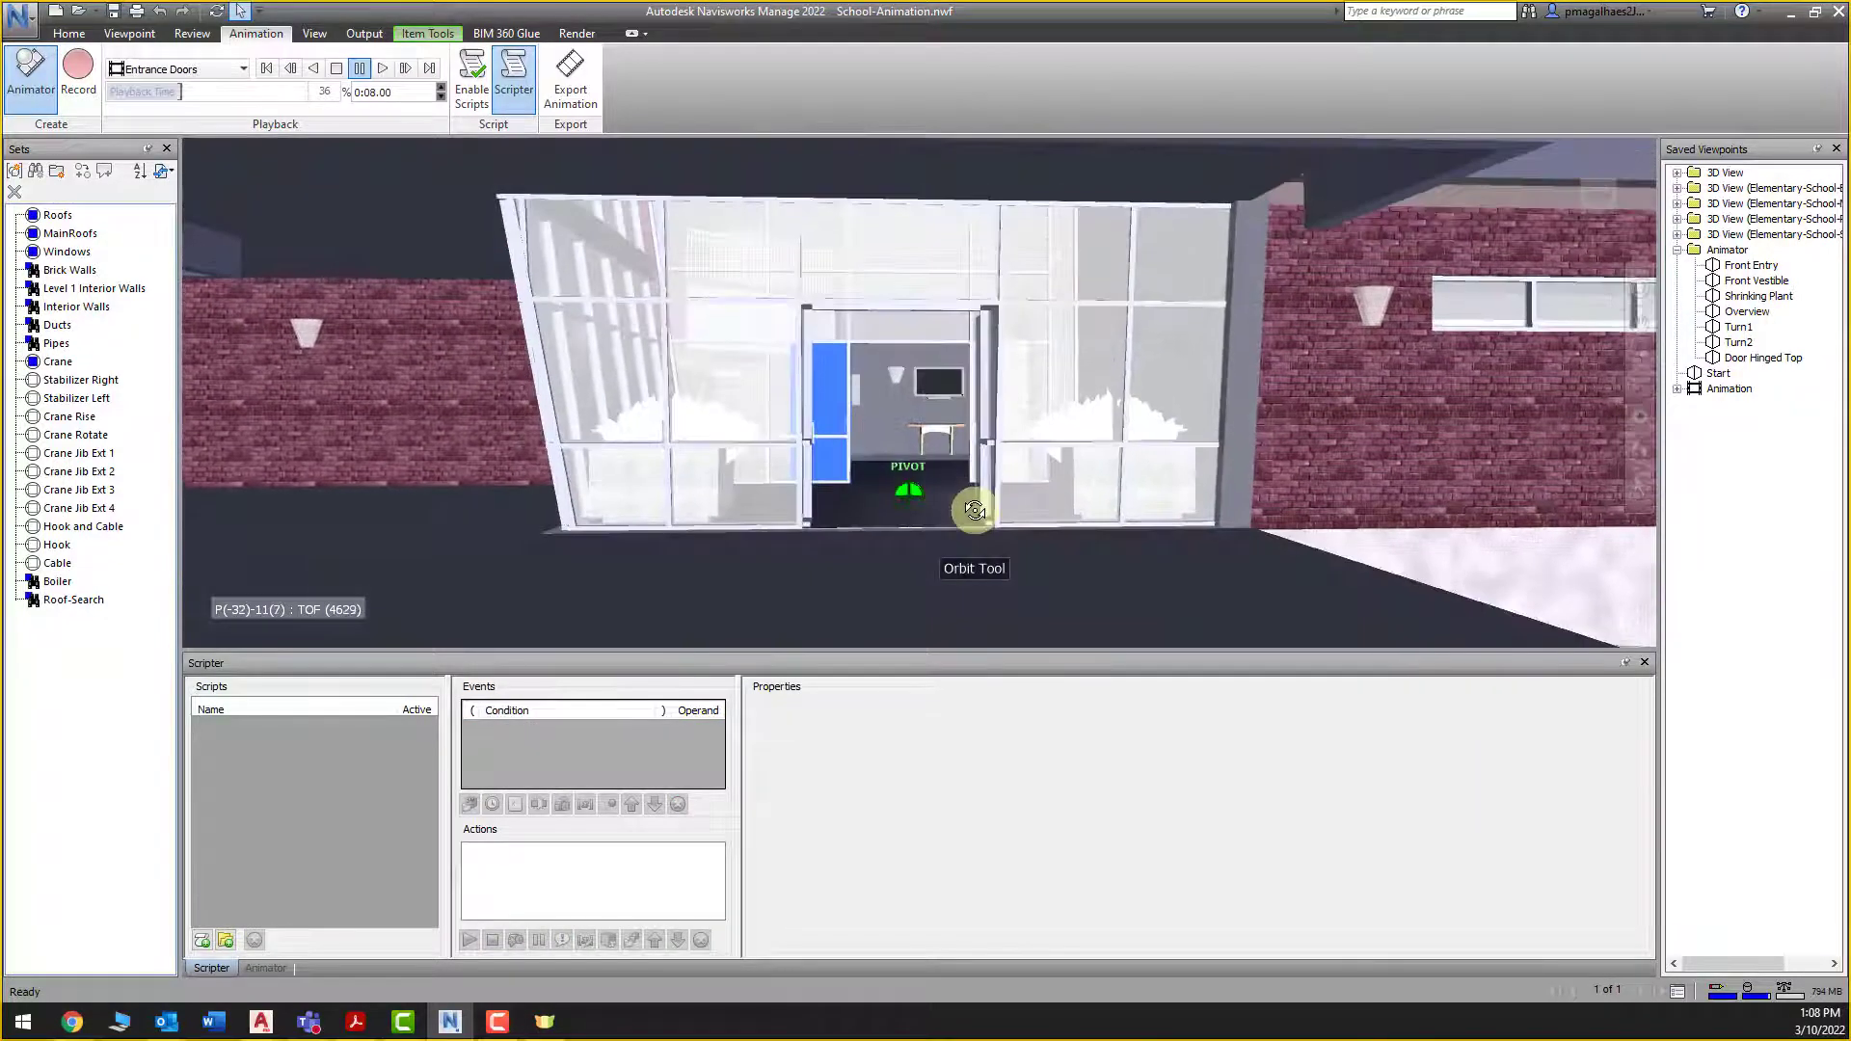
{"action": "left_click", "coordinate": [202, 942]}
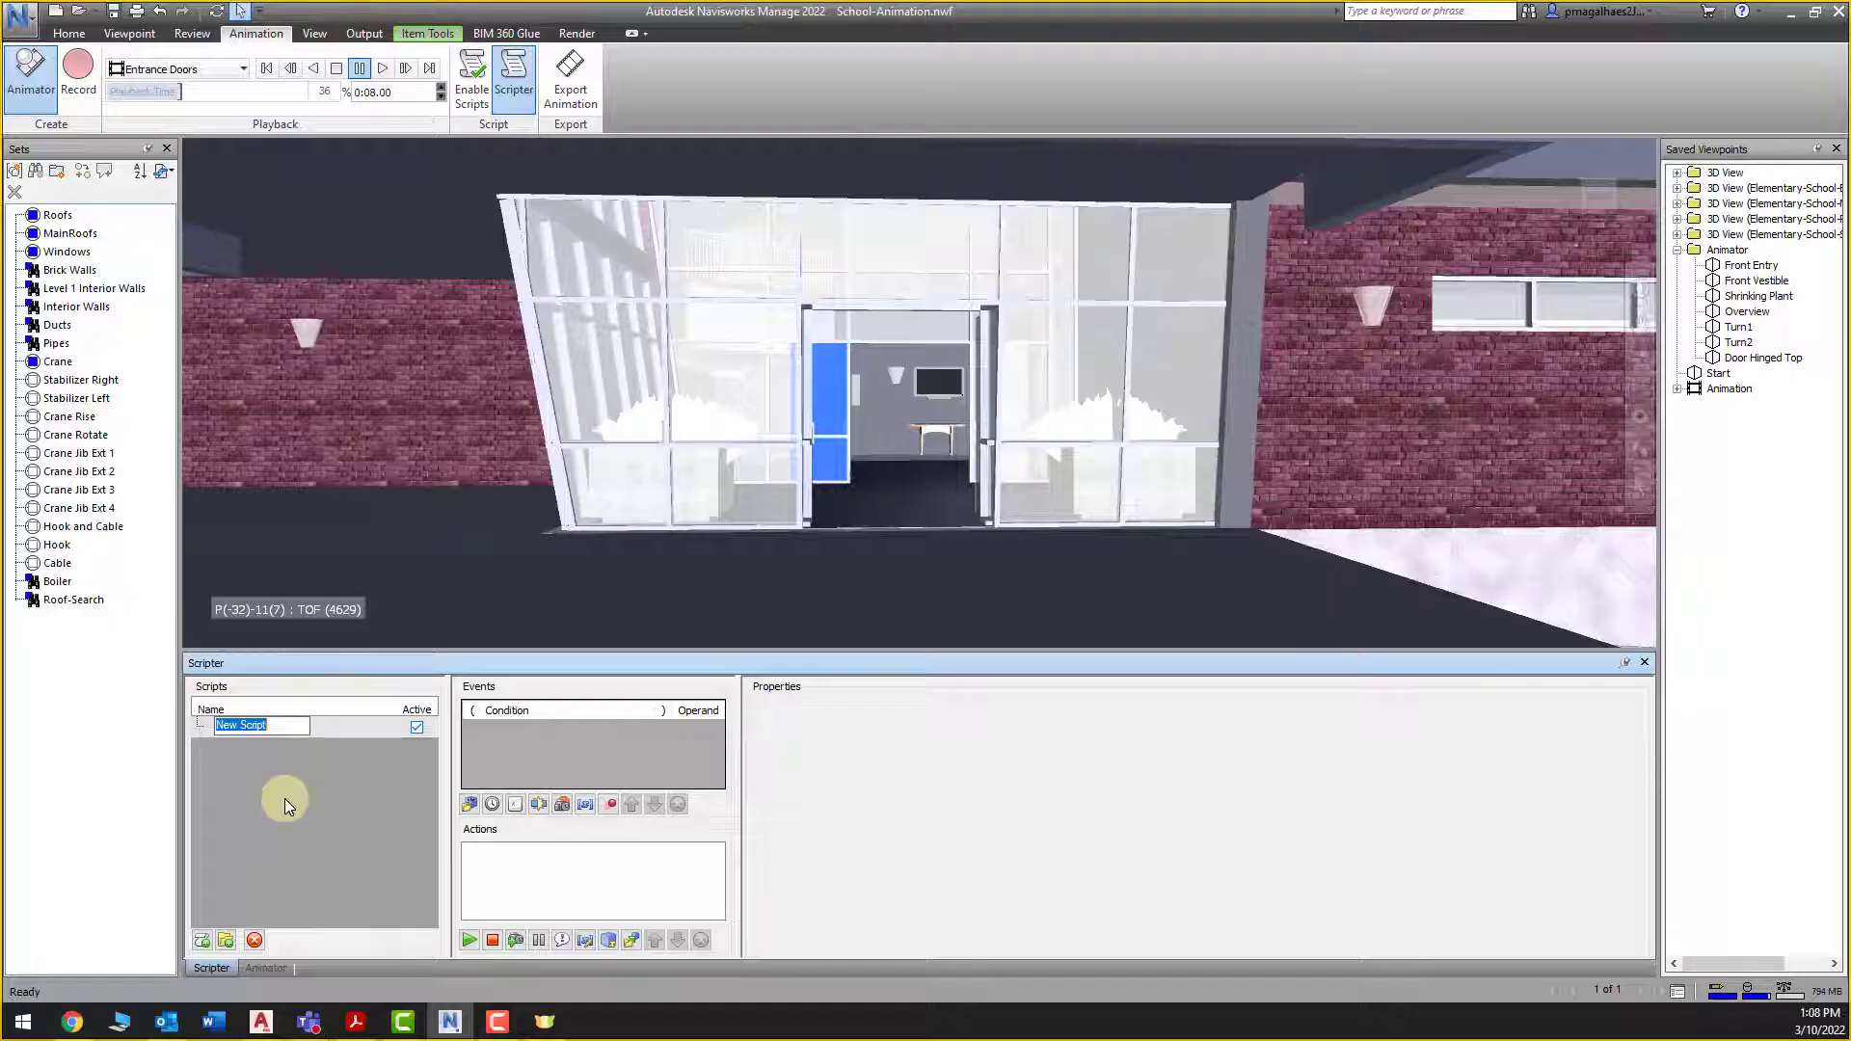
{"action": "type", "text": "Open Door"}
{"action": "key", "text": "Return"}
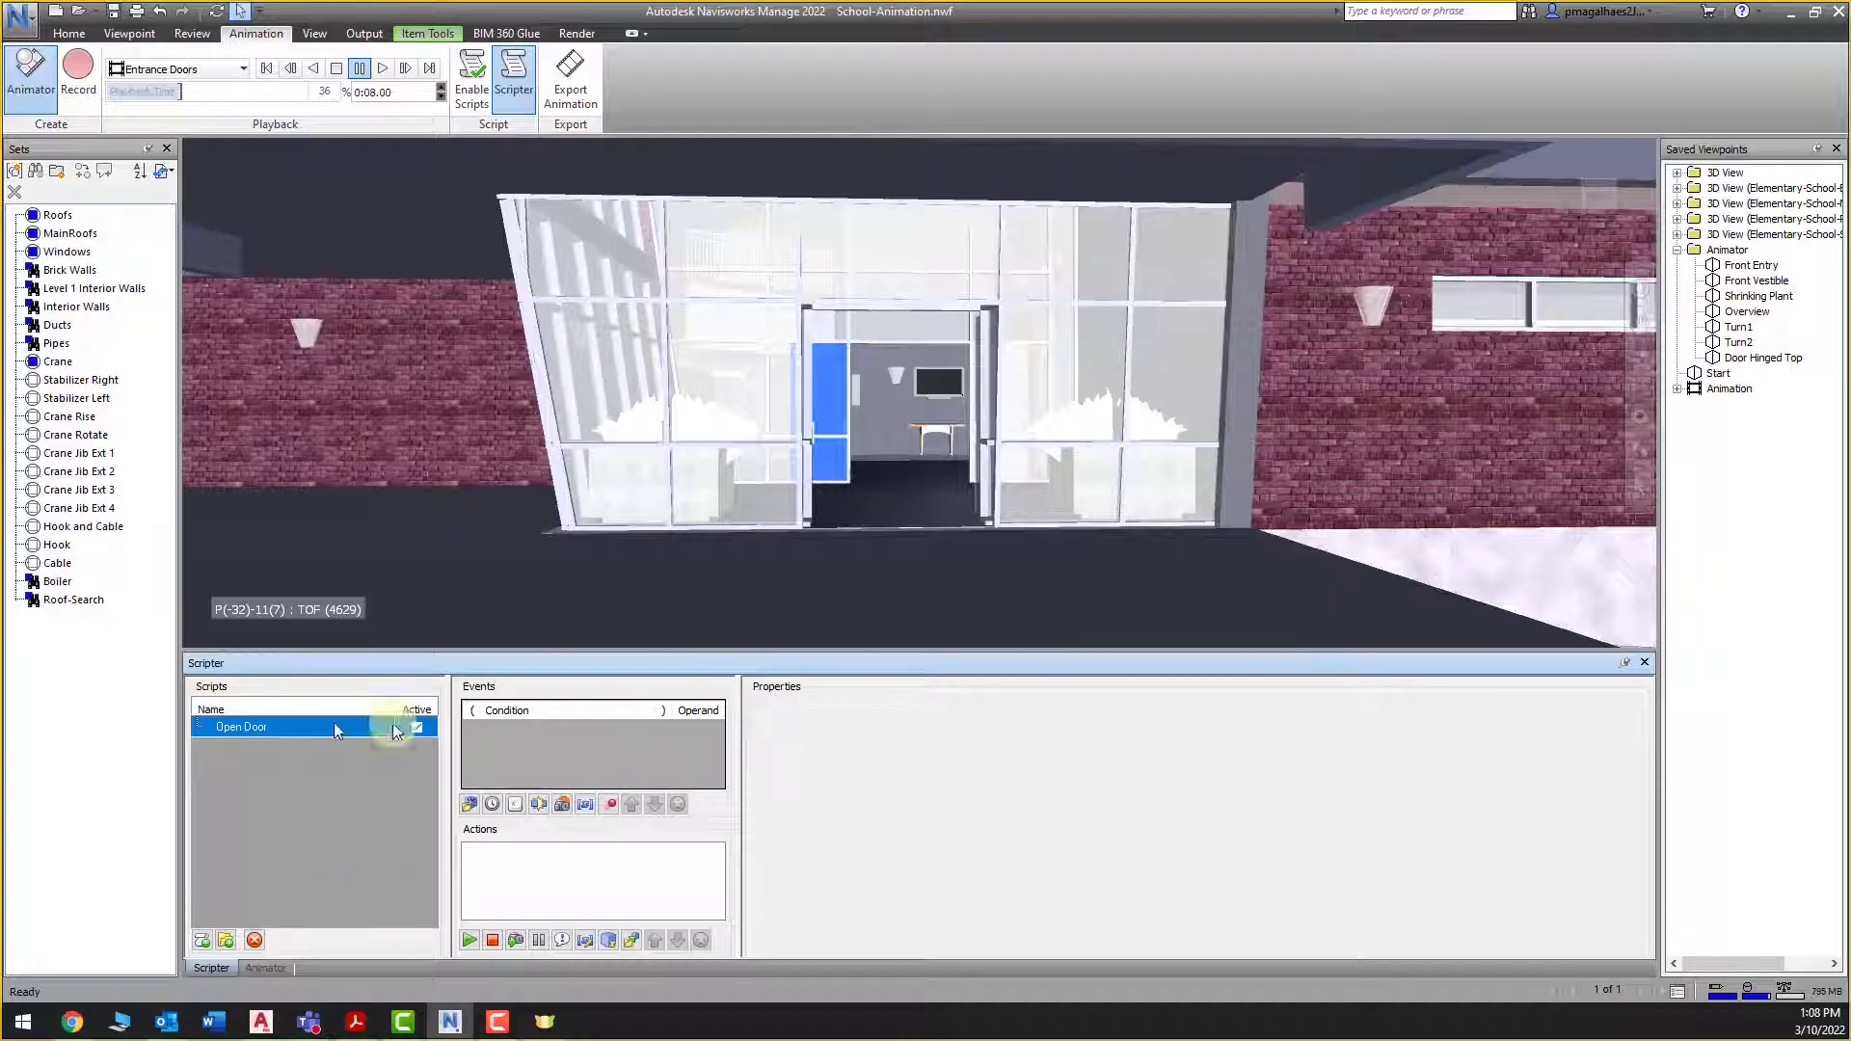
Stop the Entrance Doors animation to reset it to its start, and clear the door selection in the entrance view
{"action": "left_click", "coordinate": [265, 968]}
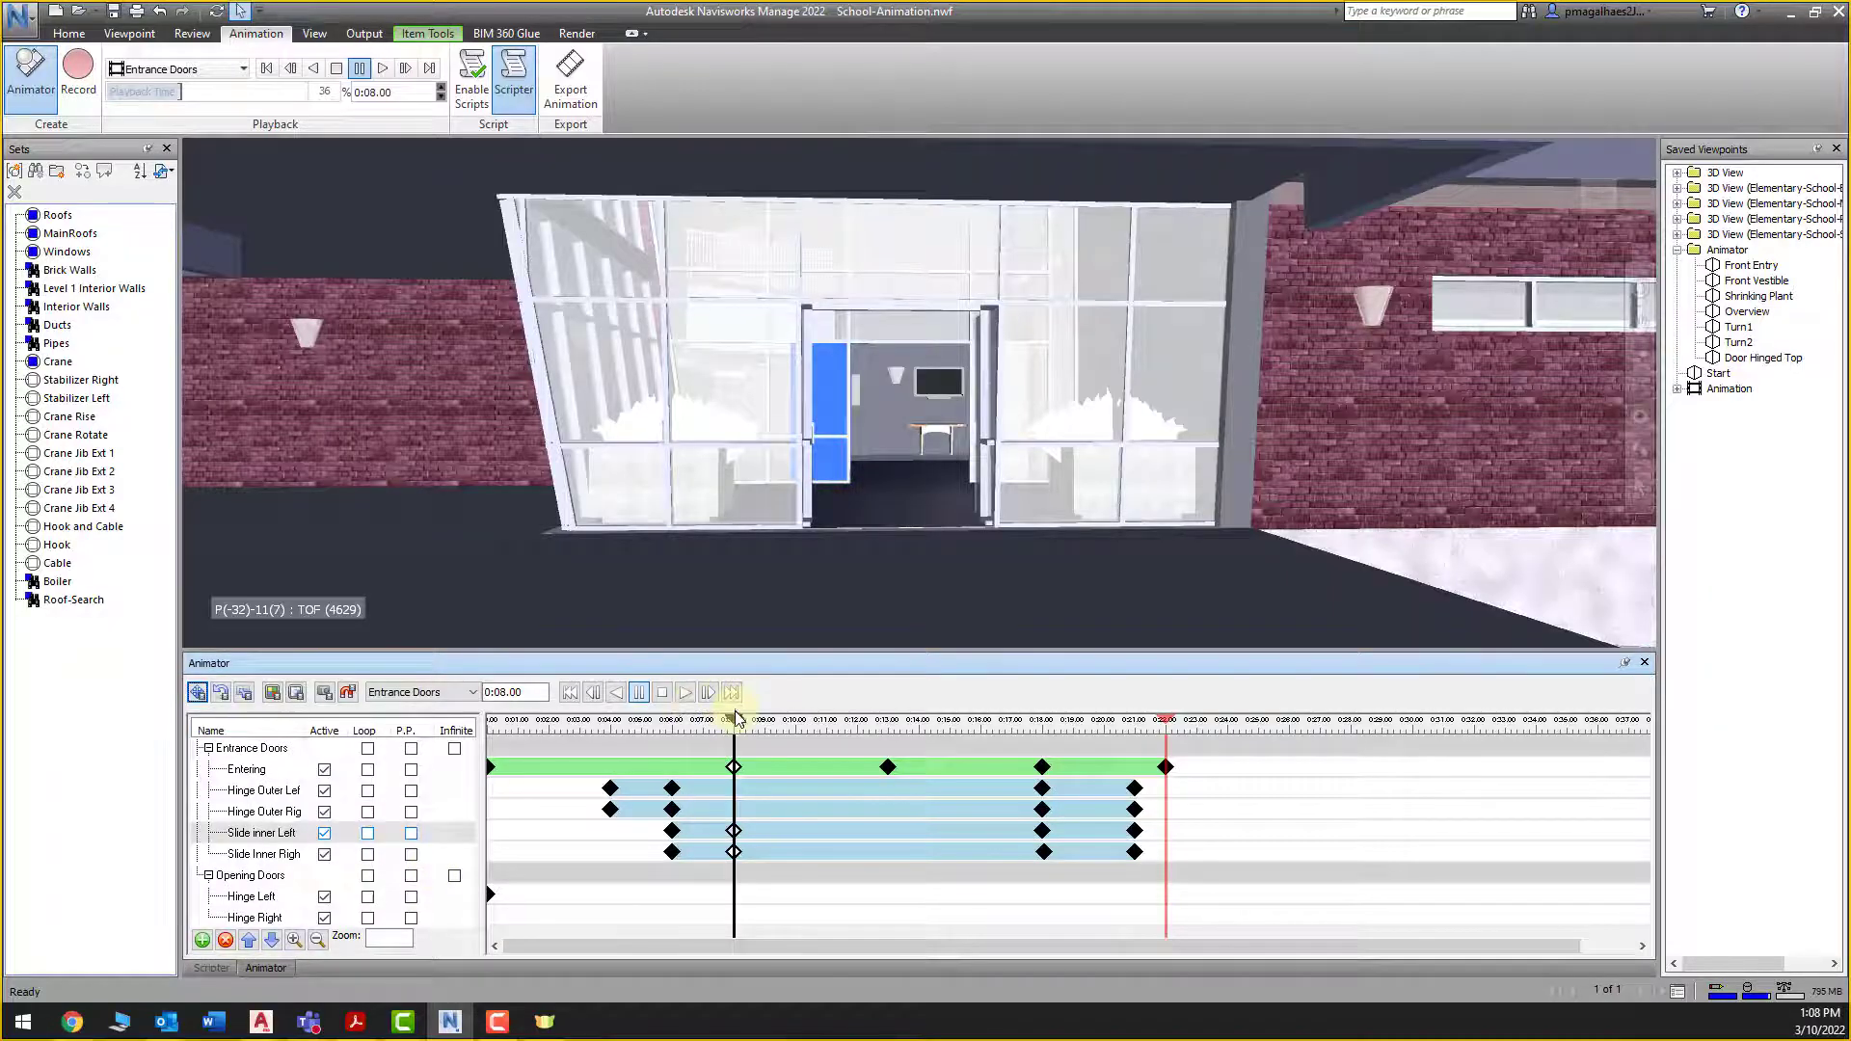
{"action": "left_click", "coordinate": [662, 692]}
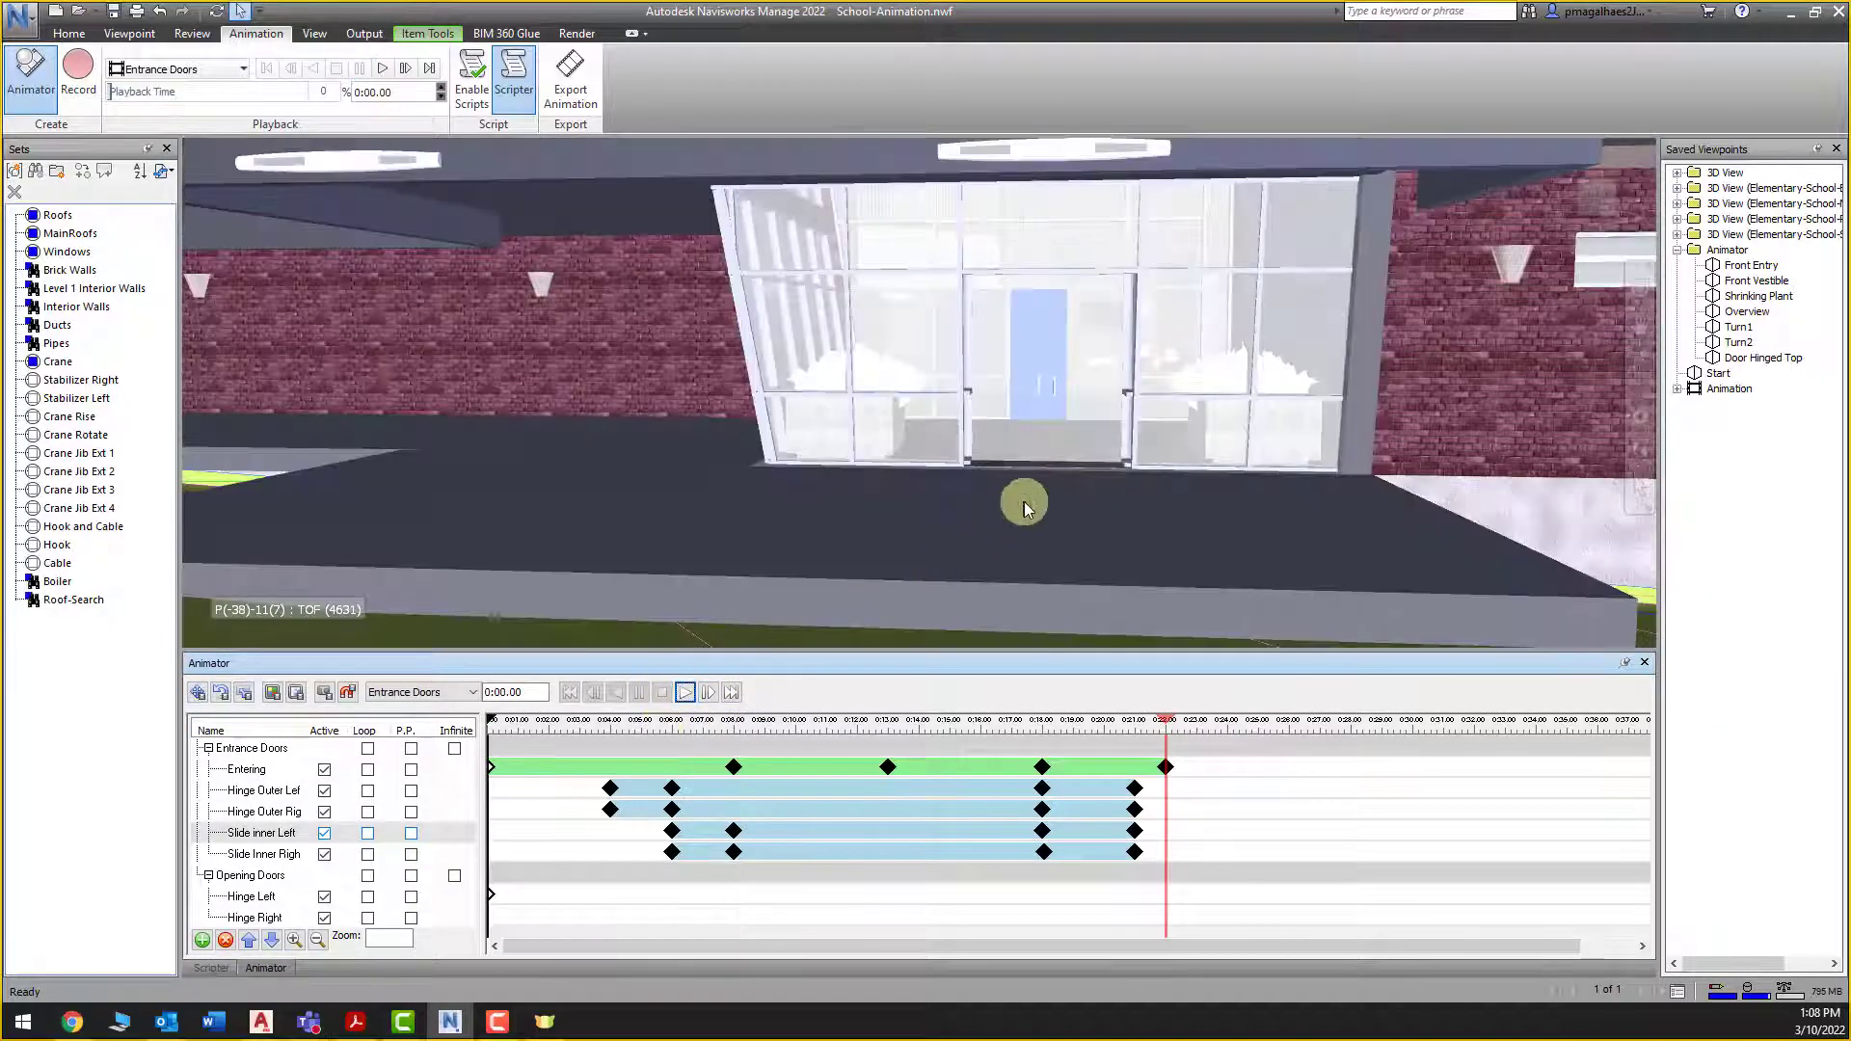
{"action": "scroll", "coordinate": [1070, 472], "scroll_direction": "up", "scroll_amount": 5}
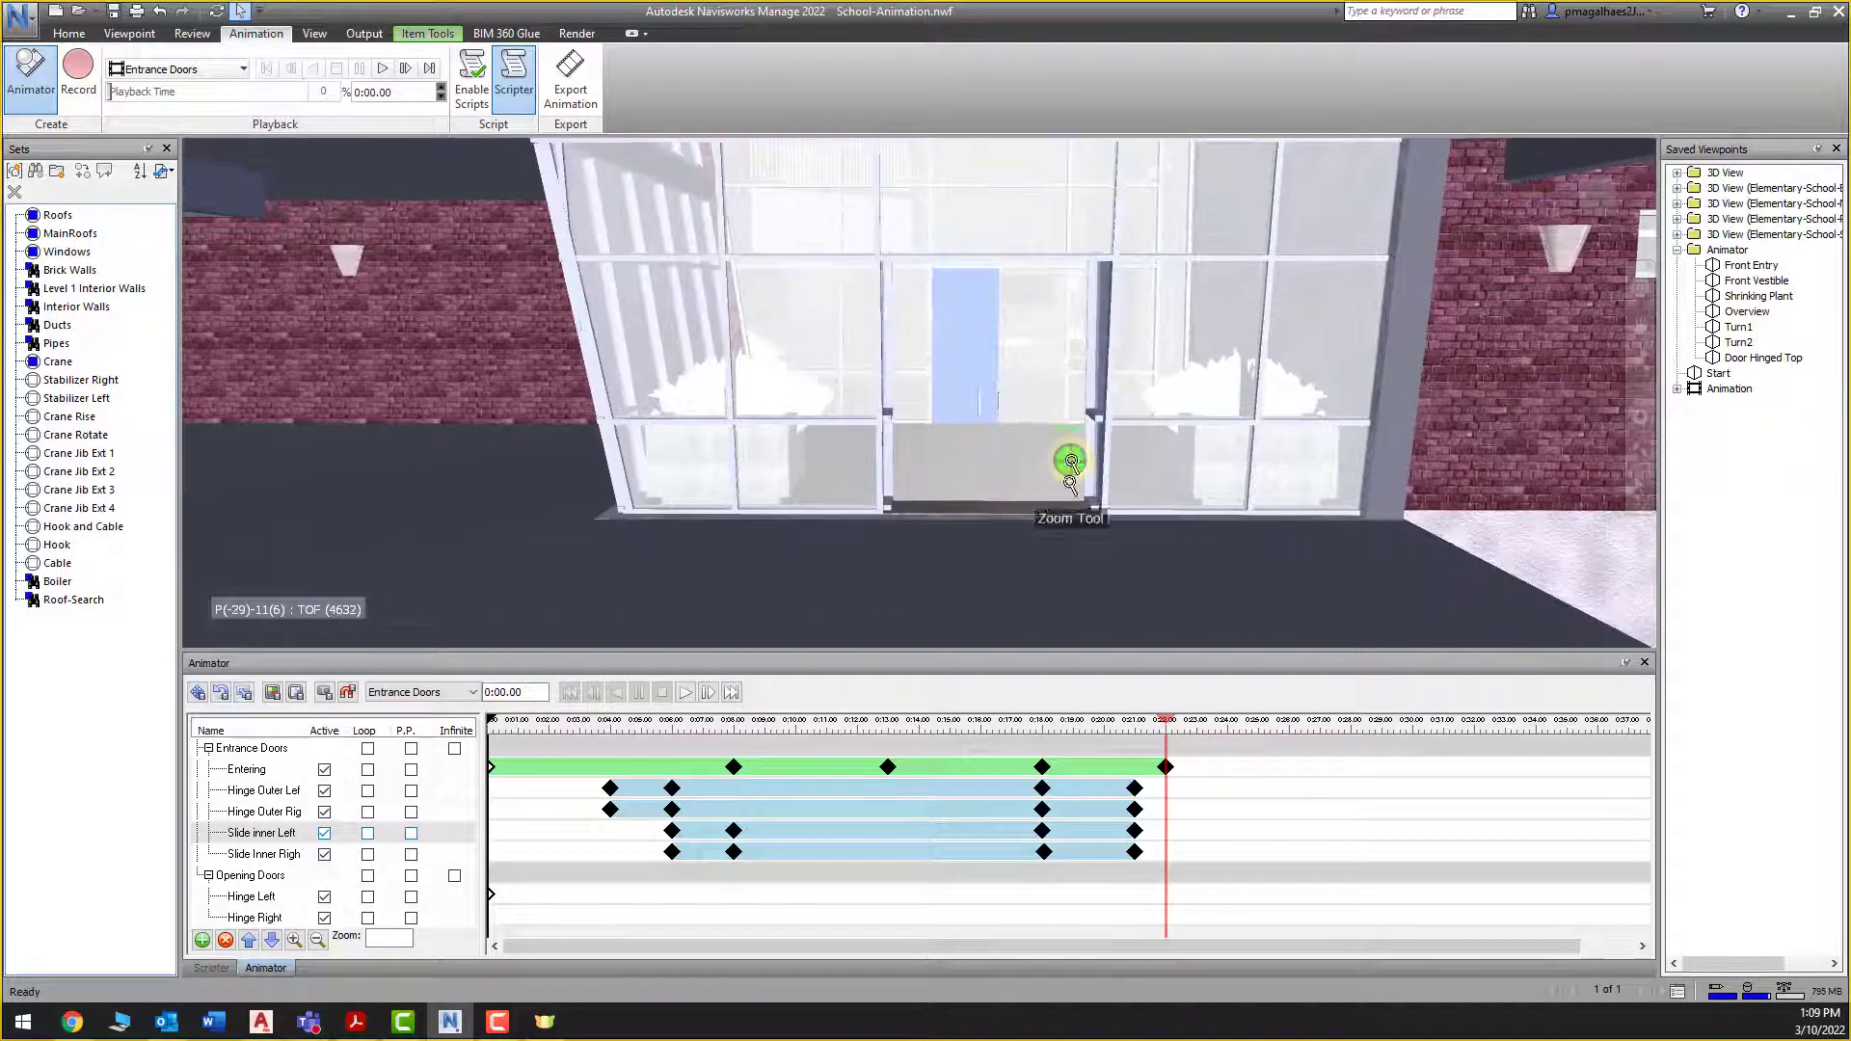
{"action": "left_click", "coordinate": [1066, 455]}
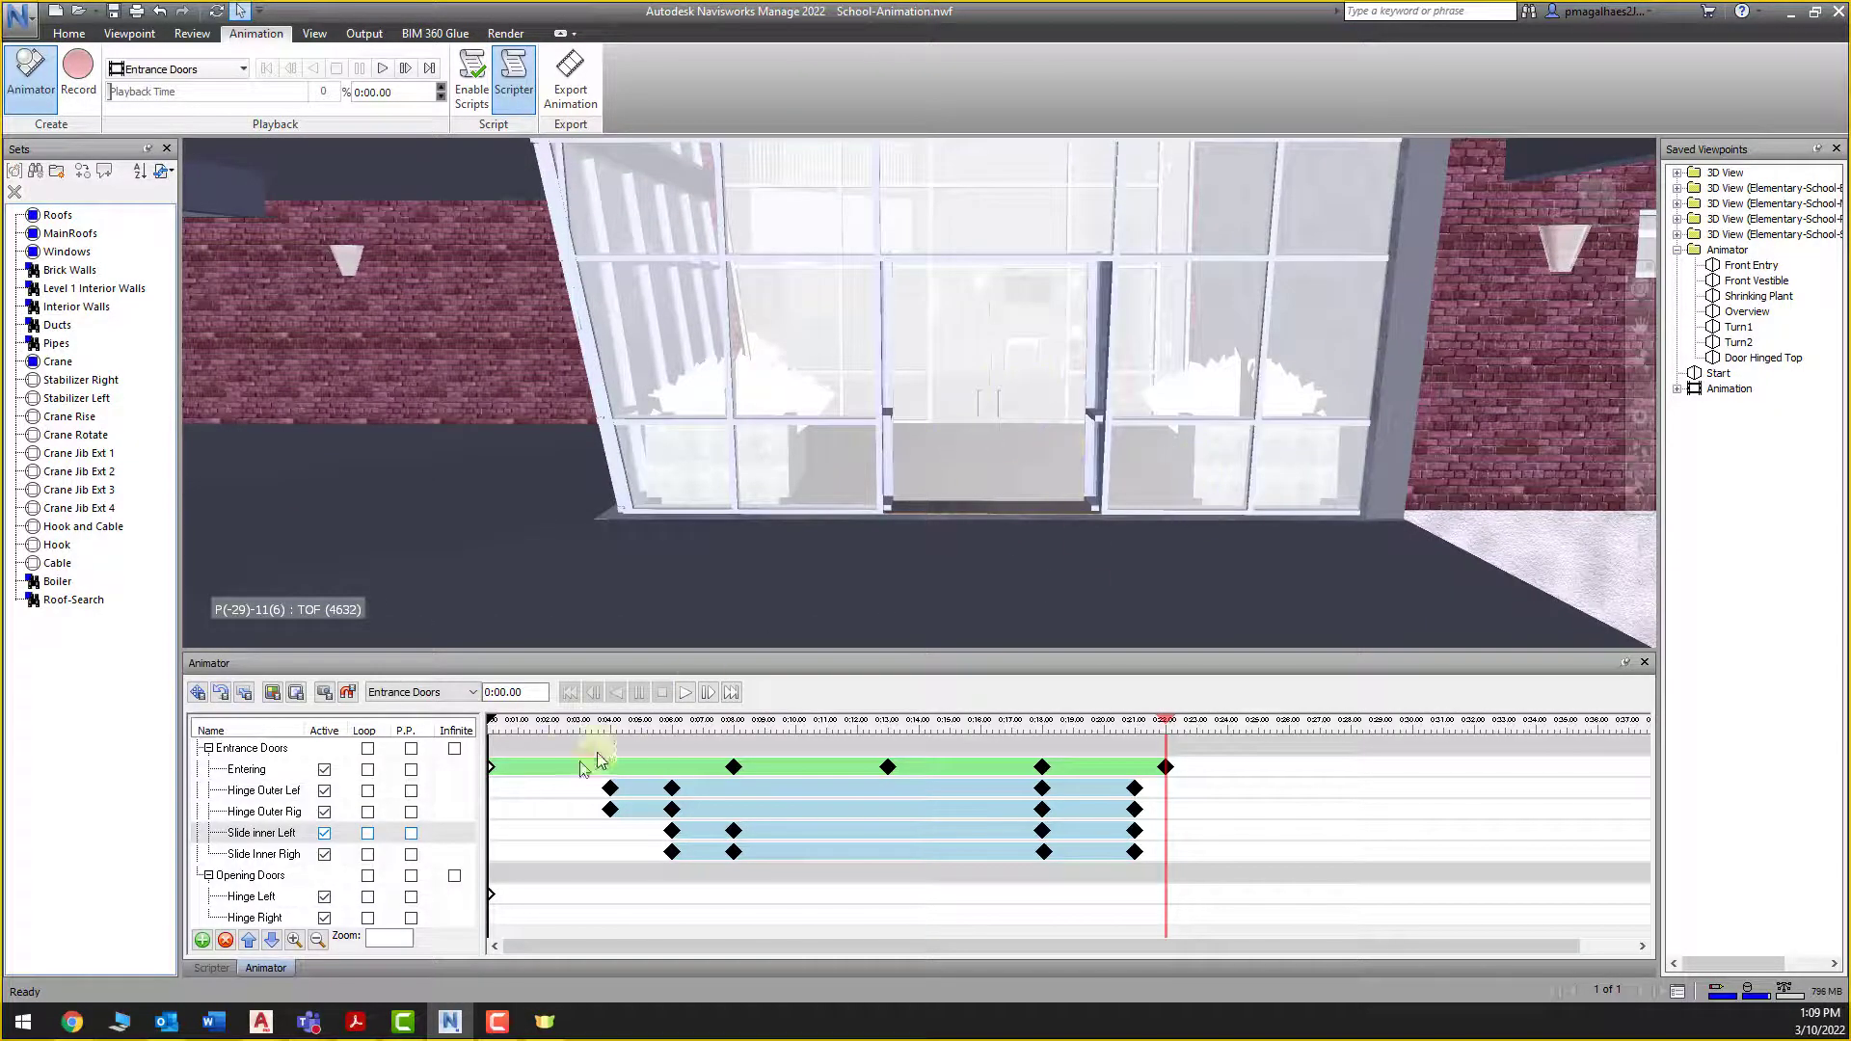
{"action": "left_click", "coordinate": [211, 968]}
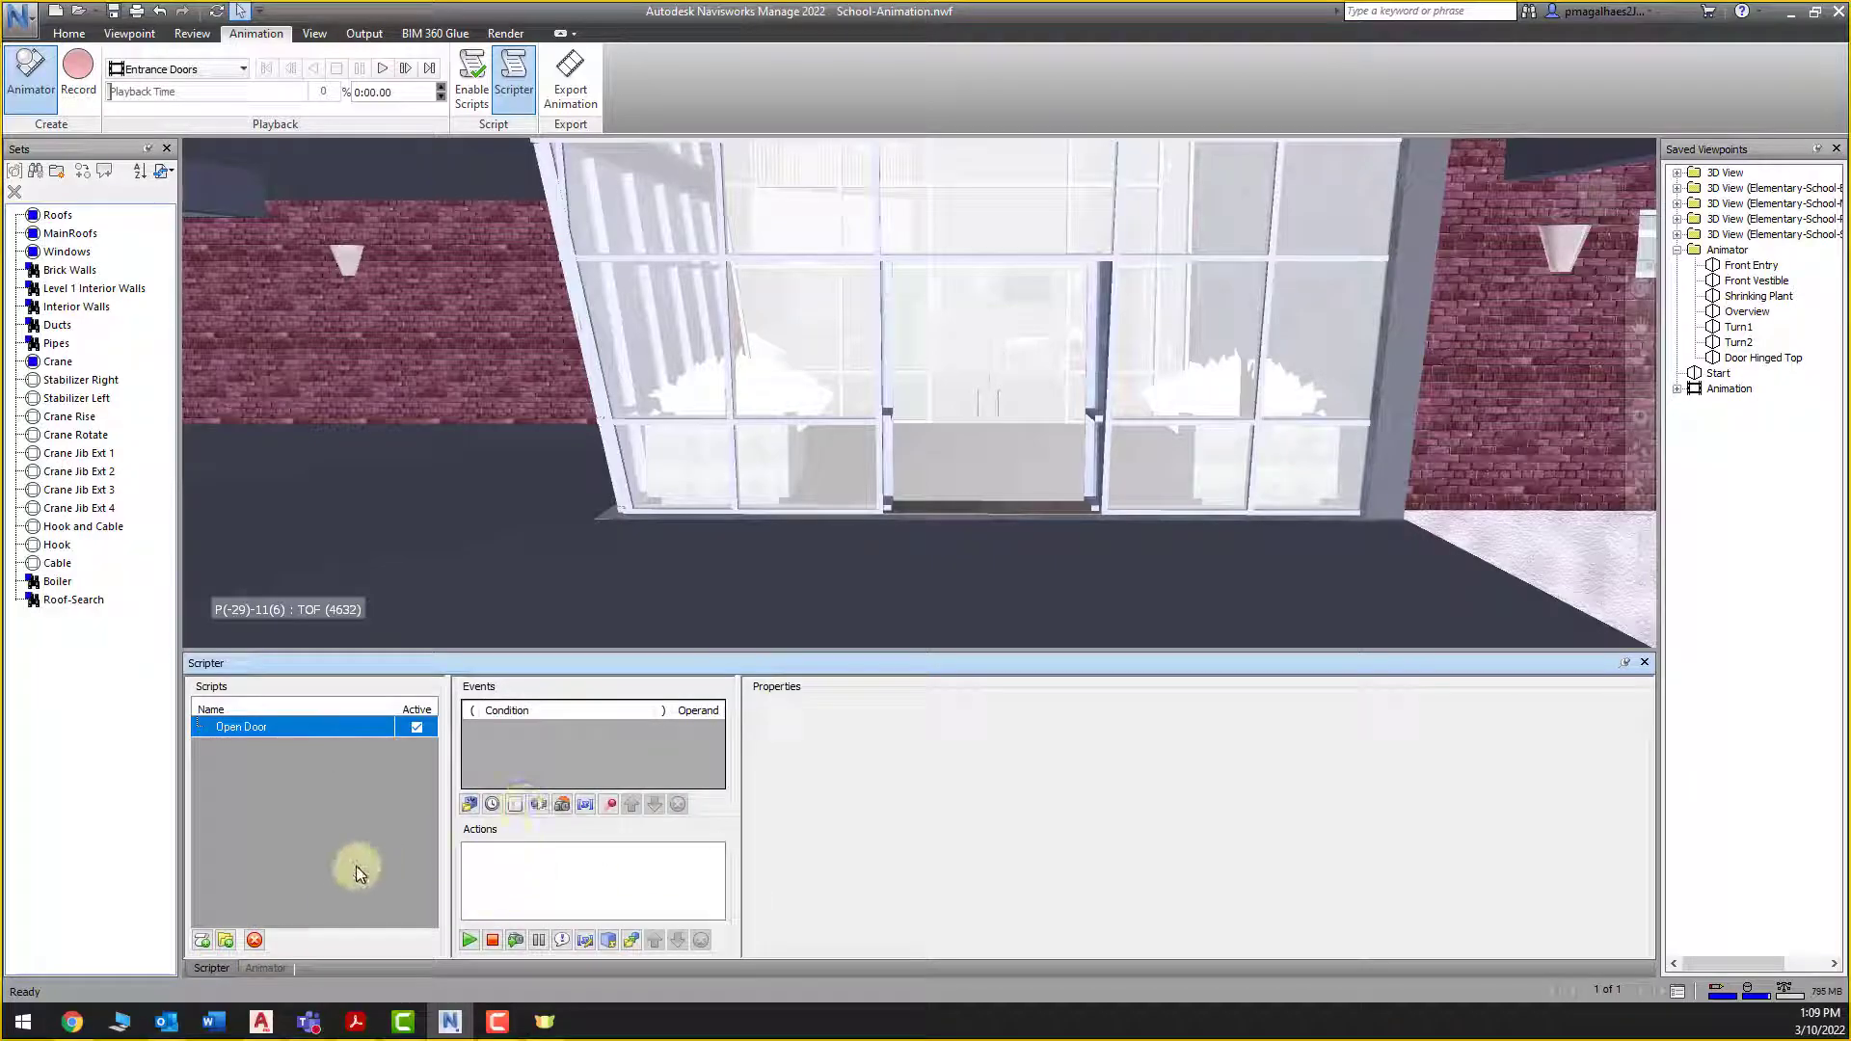
Add two script folders named Front Doors and Sliding Doors
{"action": "left_click", "coordinate": [229, 940]}
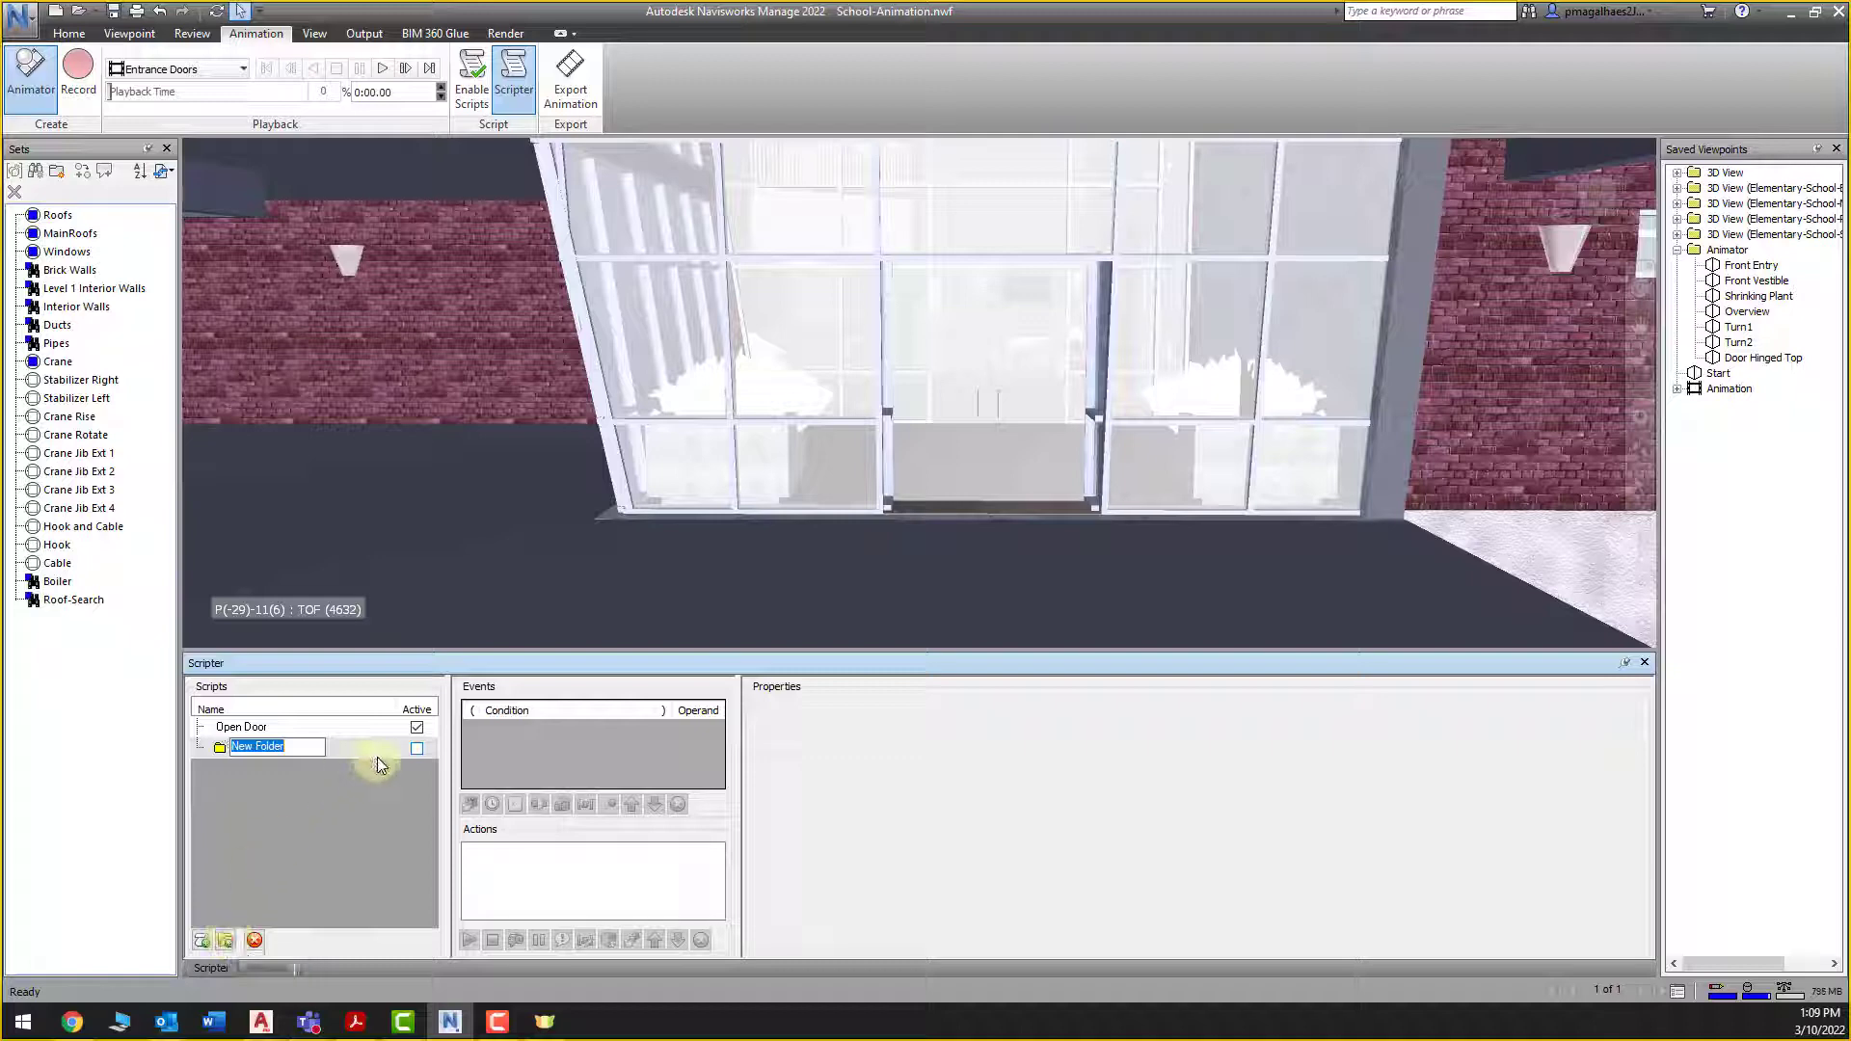
{"action": "type", "text": "Front Doors"}
{"action": "key", "text": "Return"}
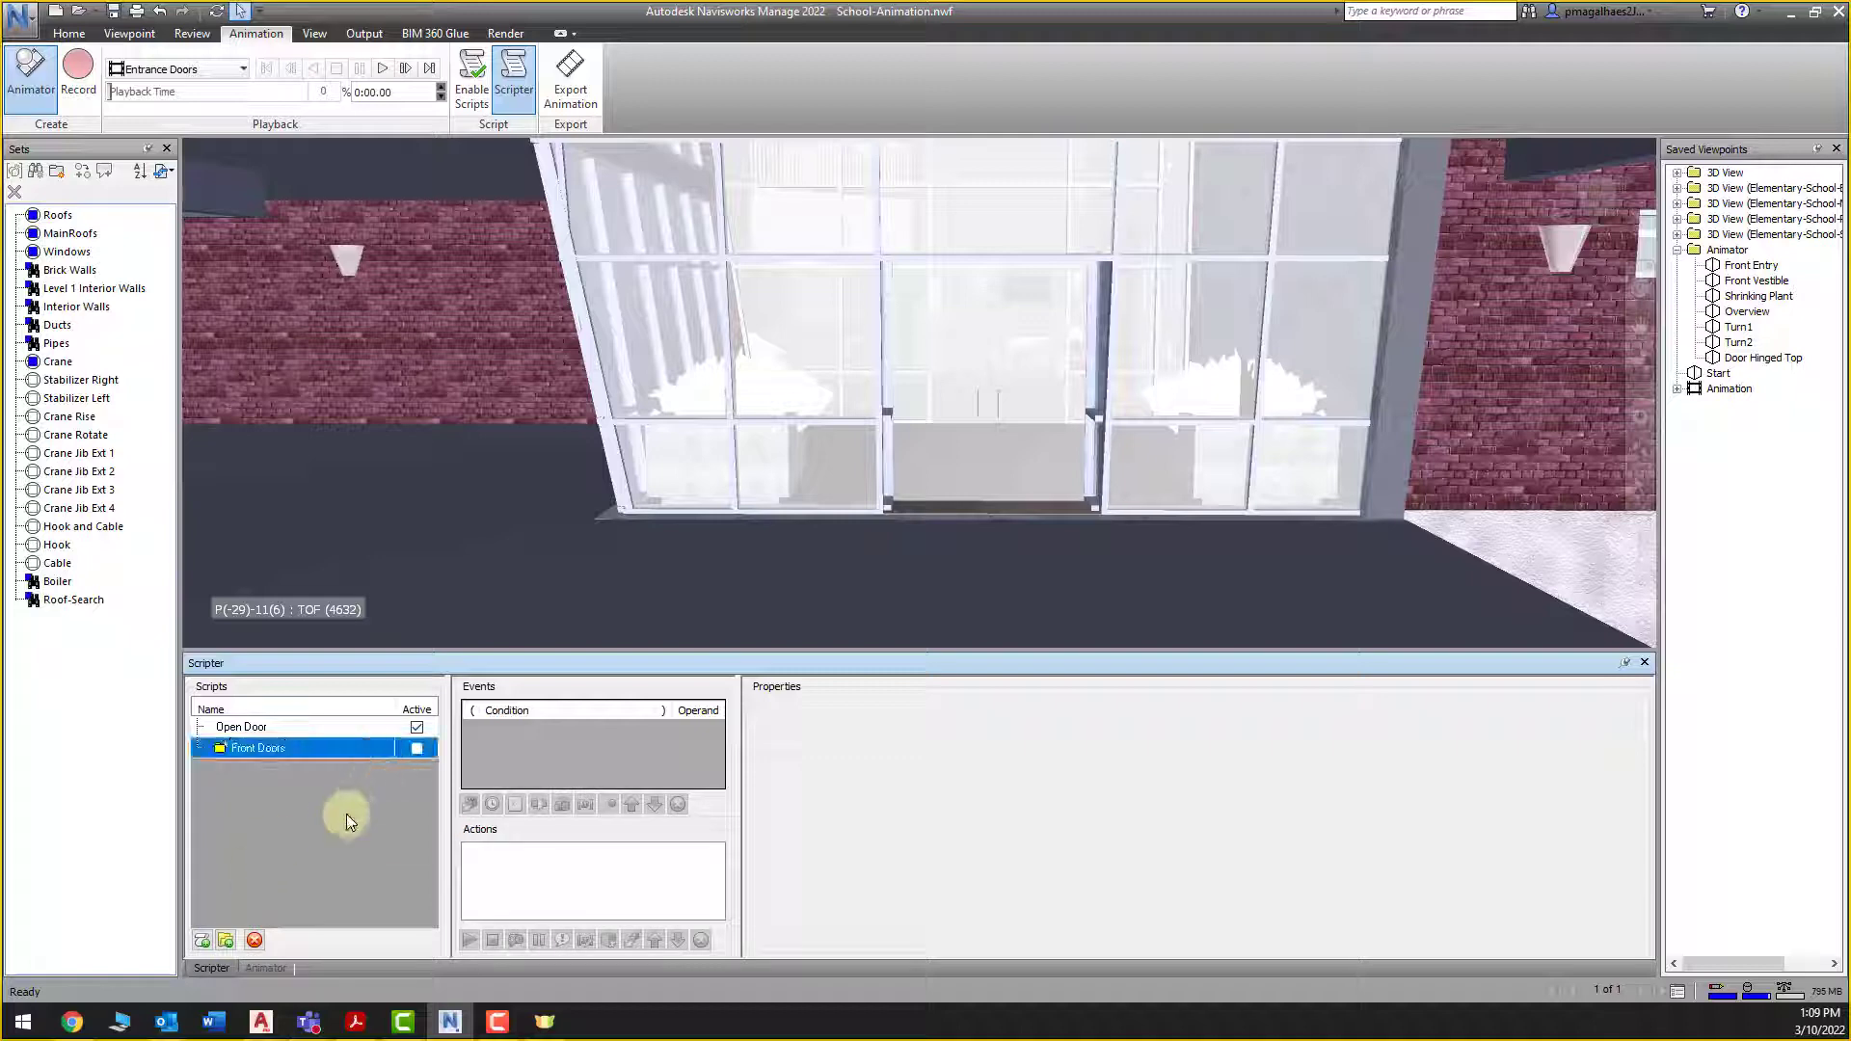
{"action": "left_click", "coordinate": [225, 940]}
{"action": "type", "text": "Sl"}
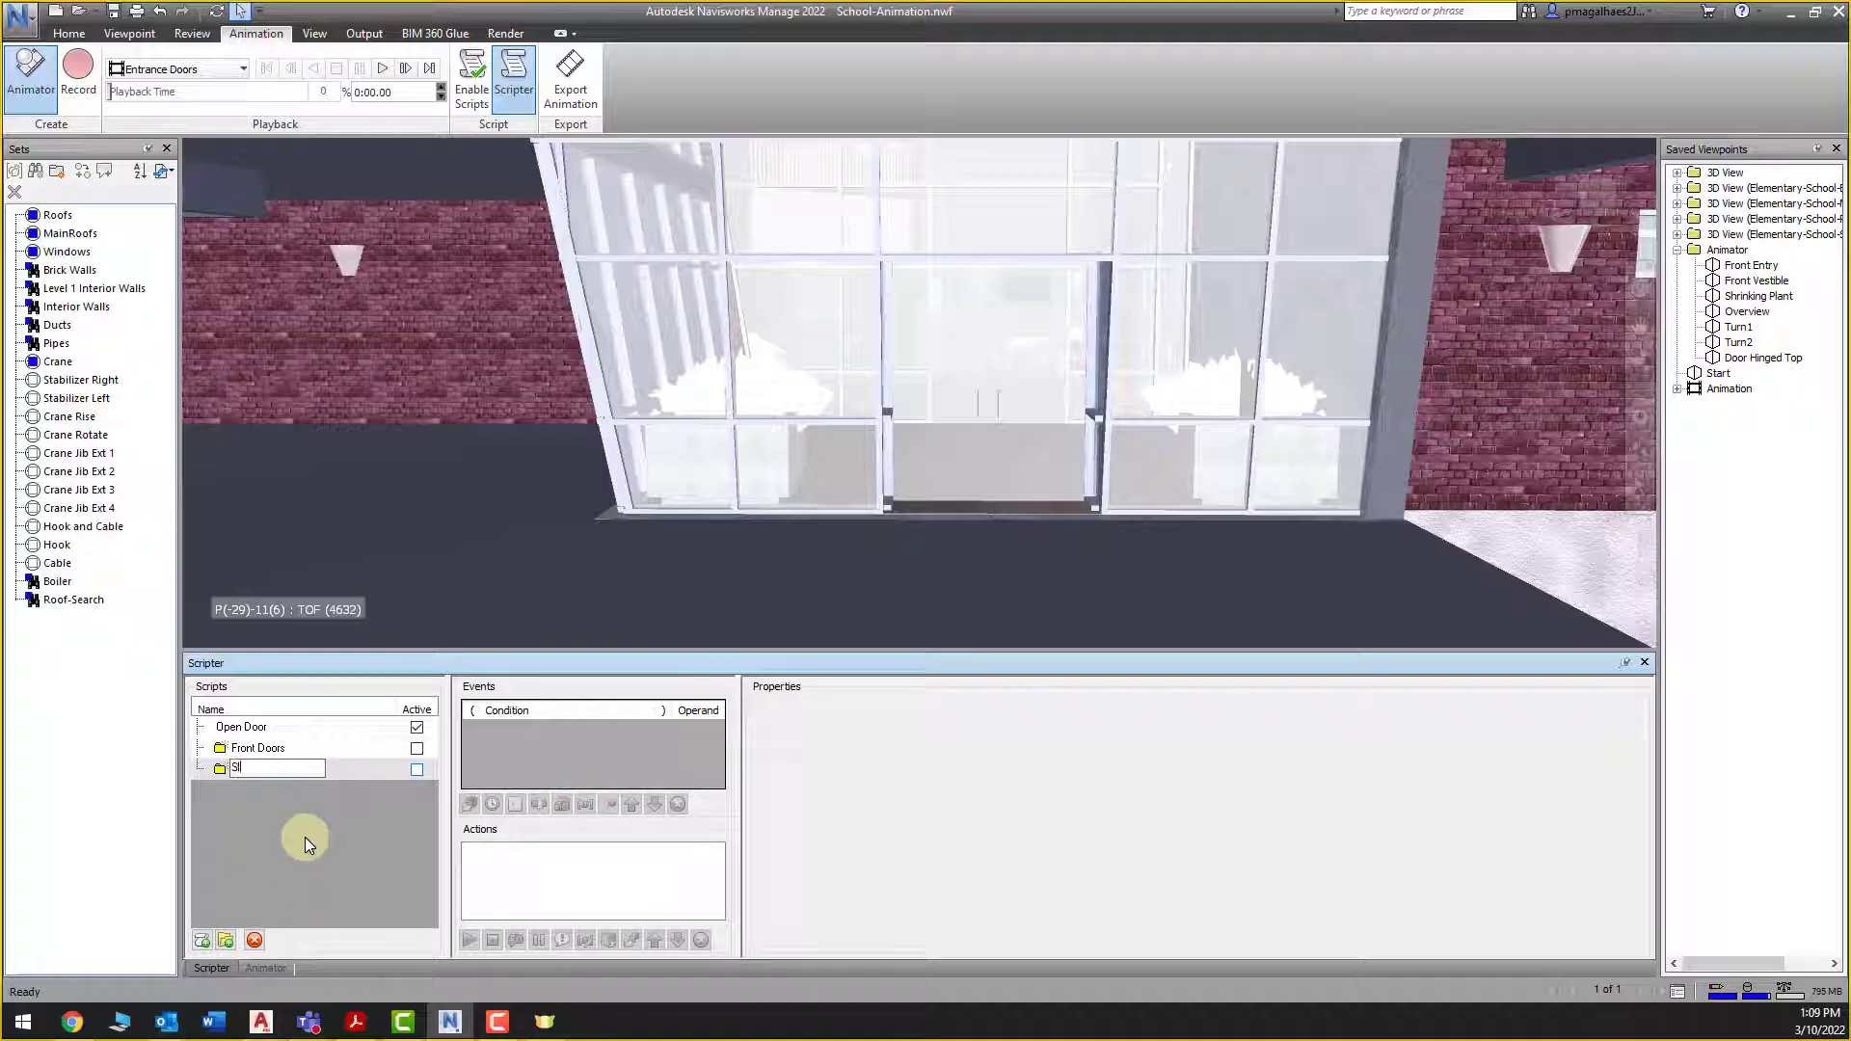
{"action": "type", "text": "iding Doors"}
{"action": "key", "text": "Return"}
Move the Open Door script into the Front Doors folder and add a second script there named Close Door
{"action": "left_click", "coordinate": [266, 730]}
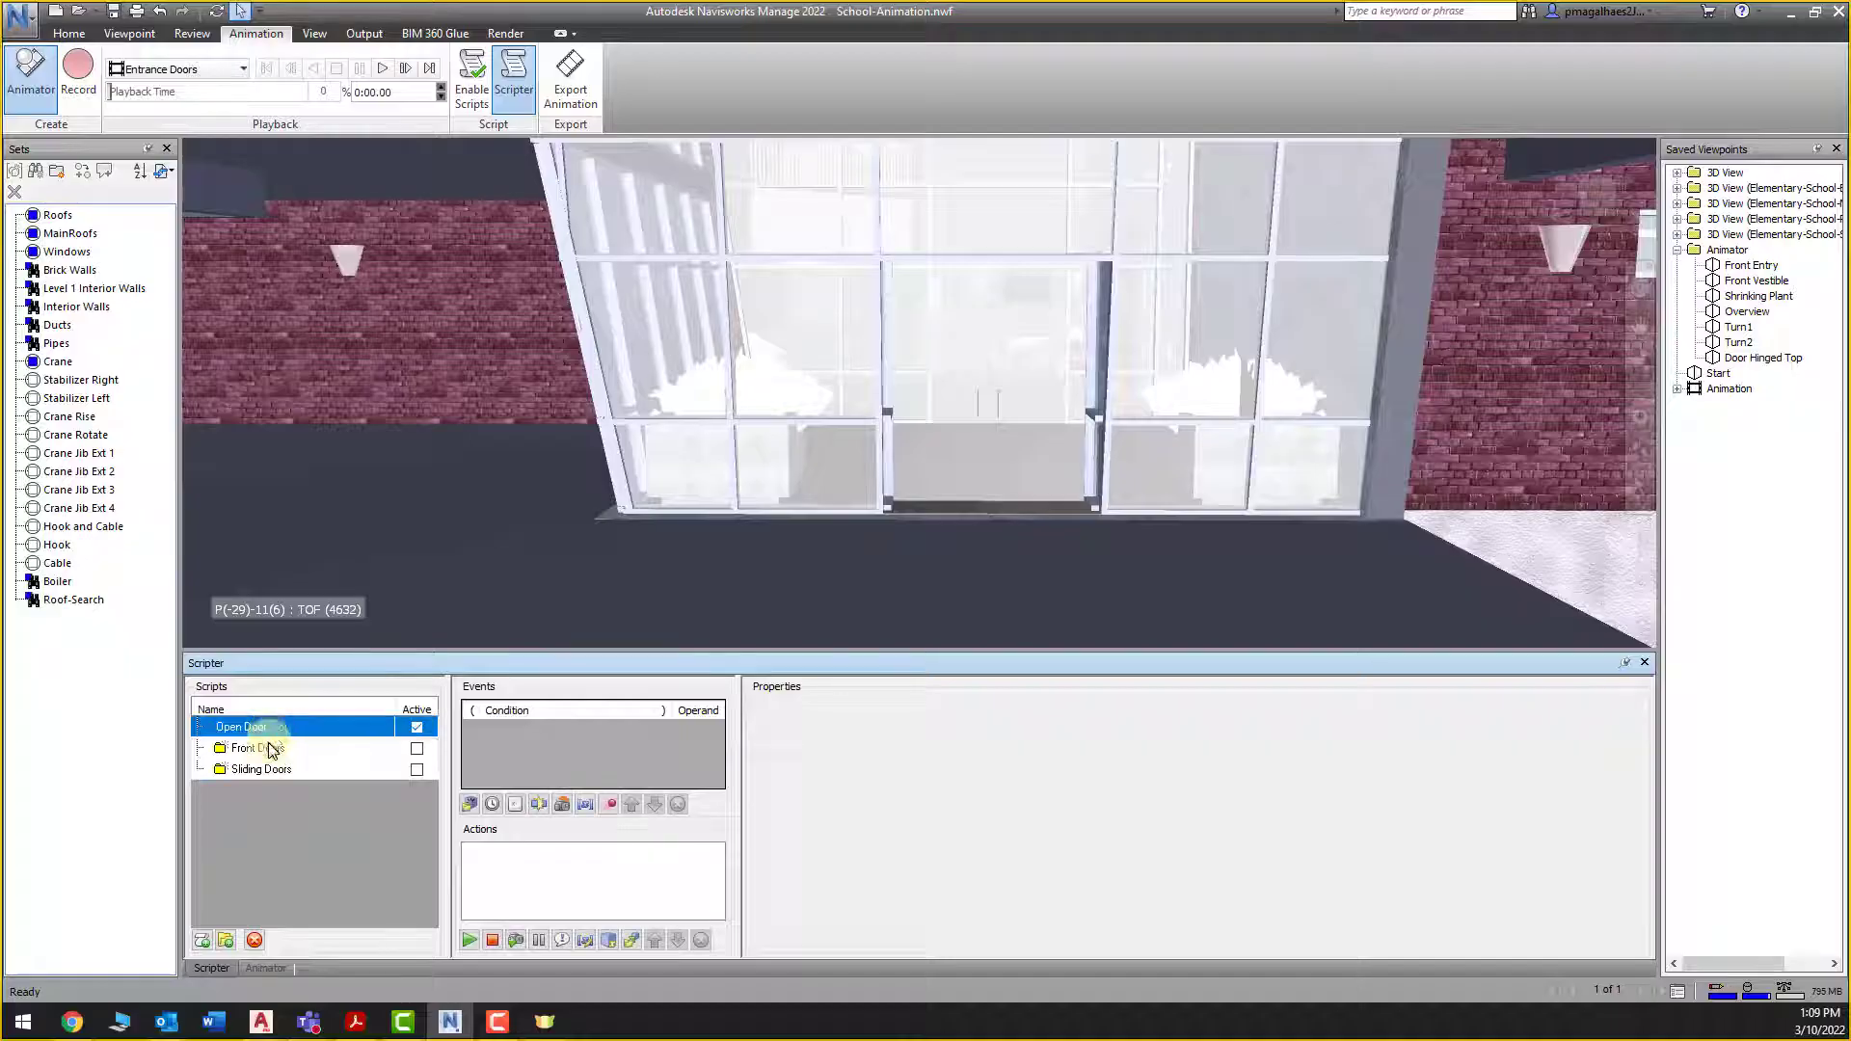
{"action": "left_click_drag", "start_coordinate": [237, 752], "coordinate": [235, 755]}
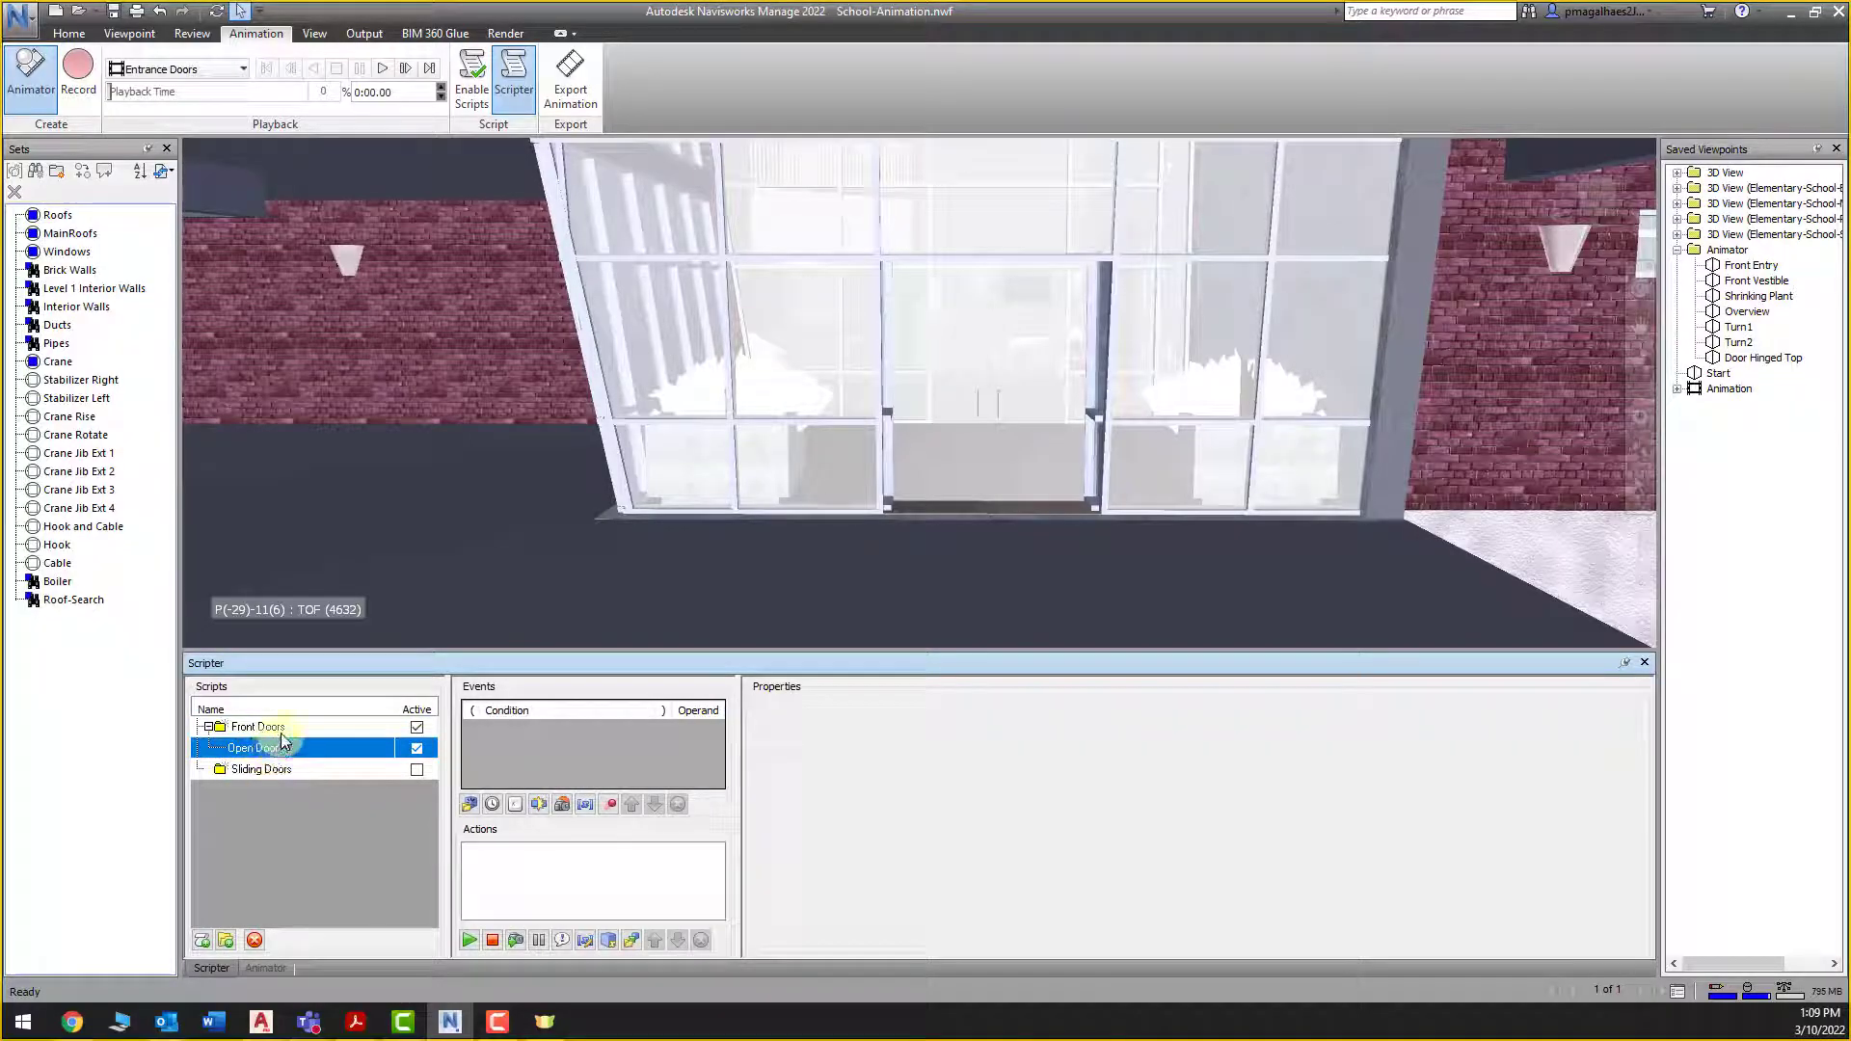
{"action": "left_click", "coordinate": [264, 729]}
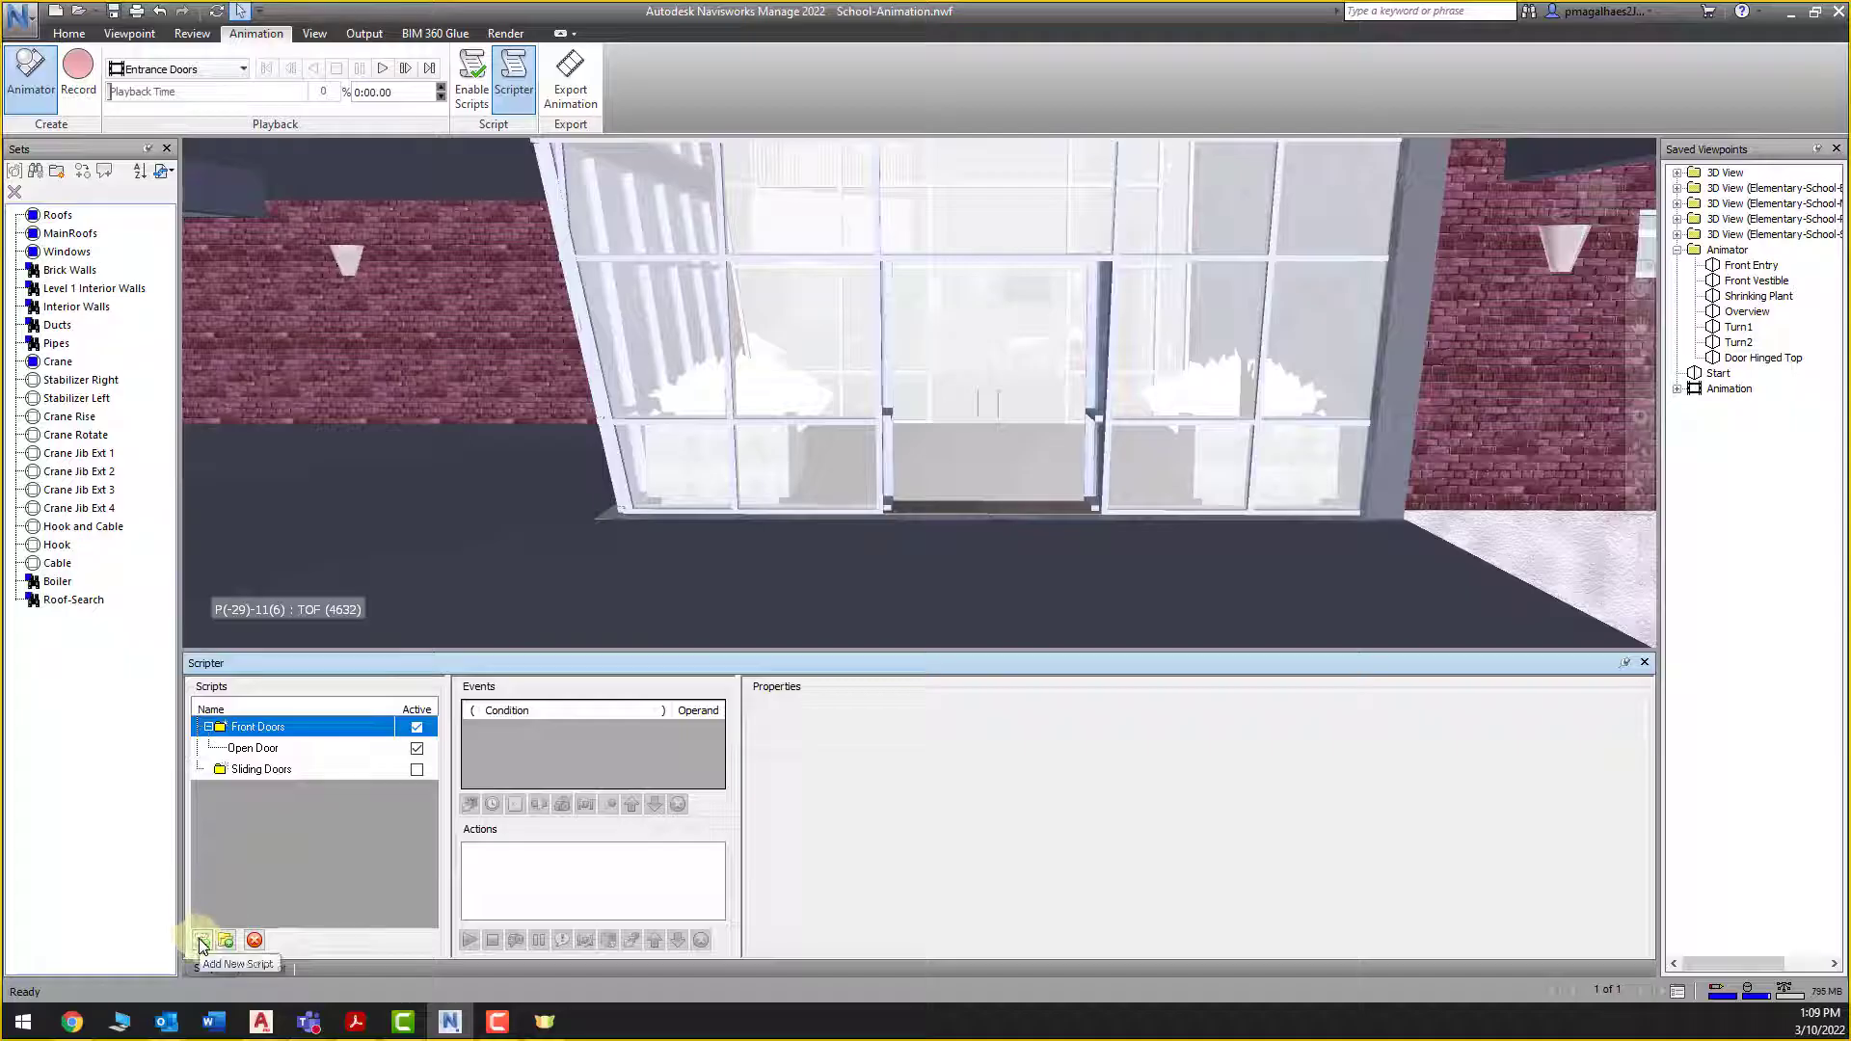
{"action": "left_click", "coordinate": [202, 941]}
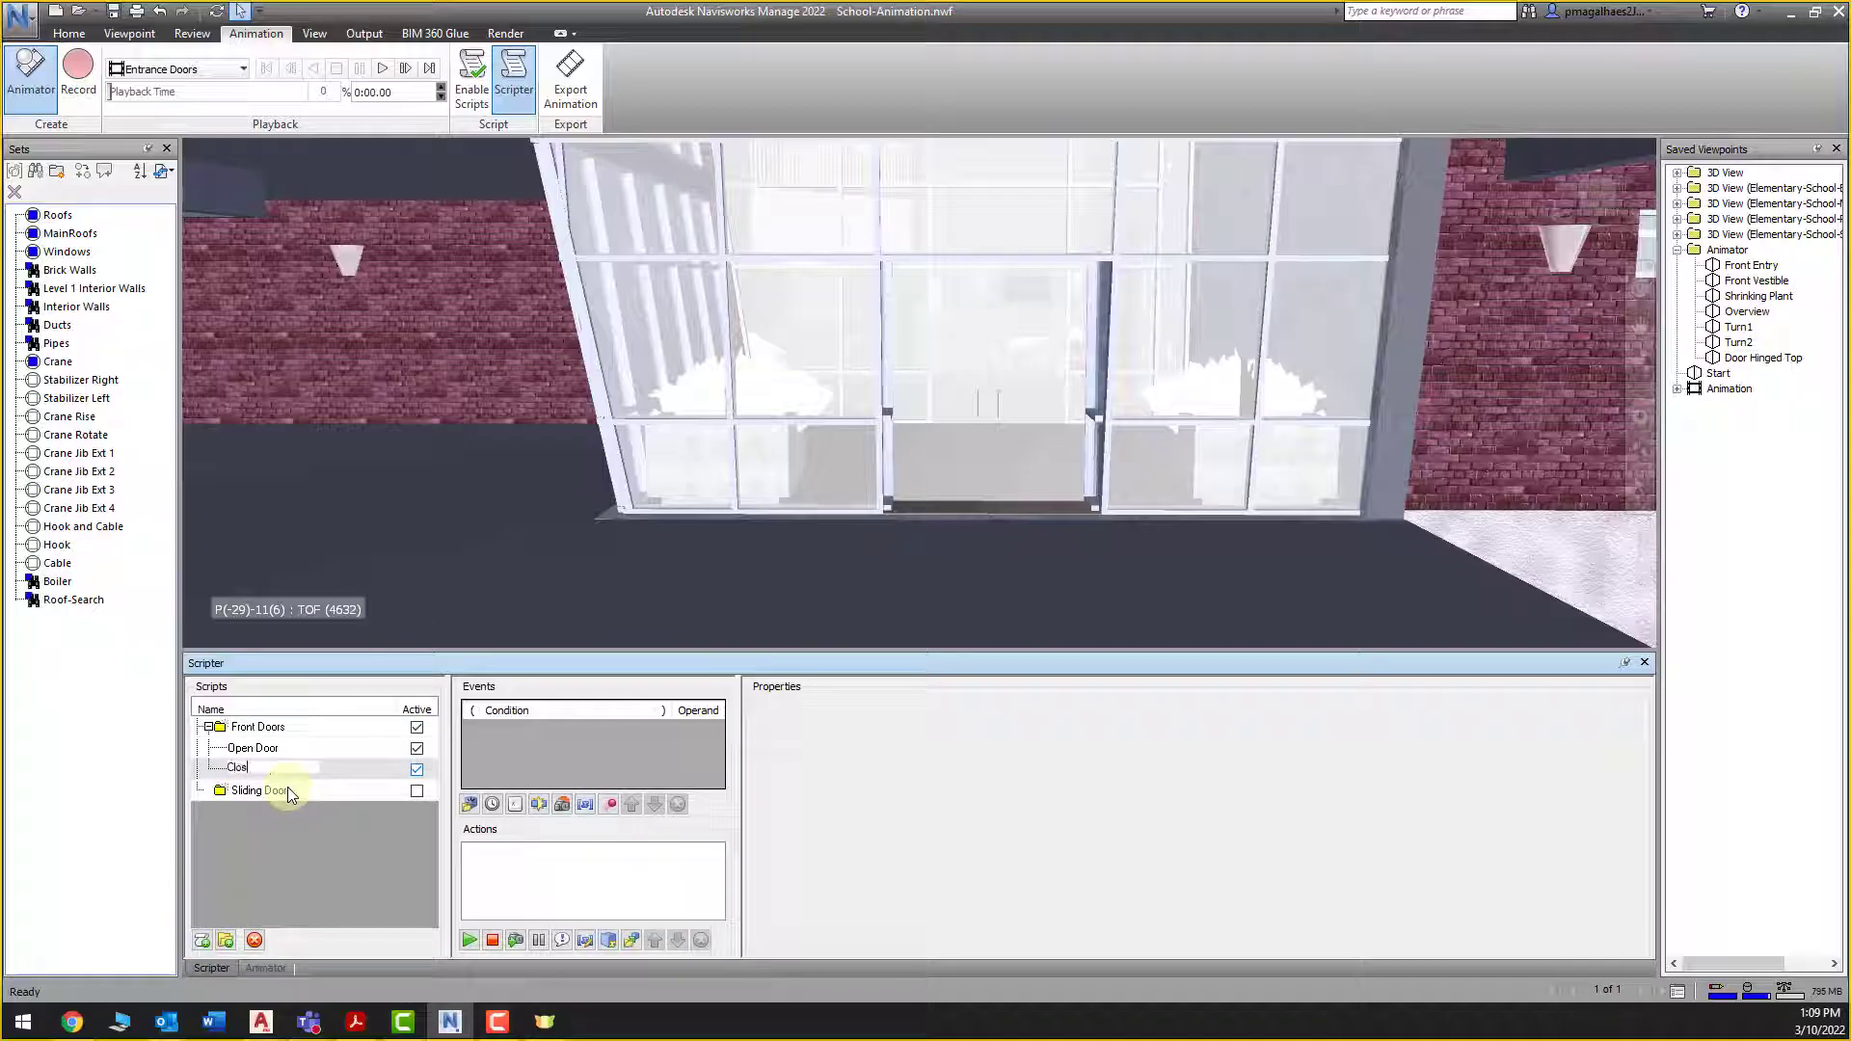
{"action": "type", "text": "Close Door"}
{"action": "key", "text": "Return"}
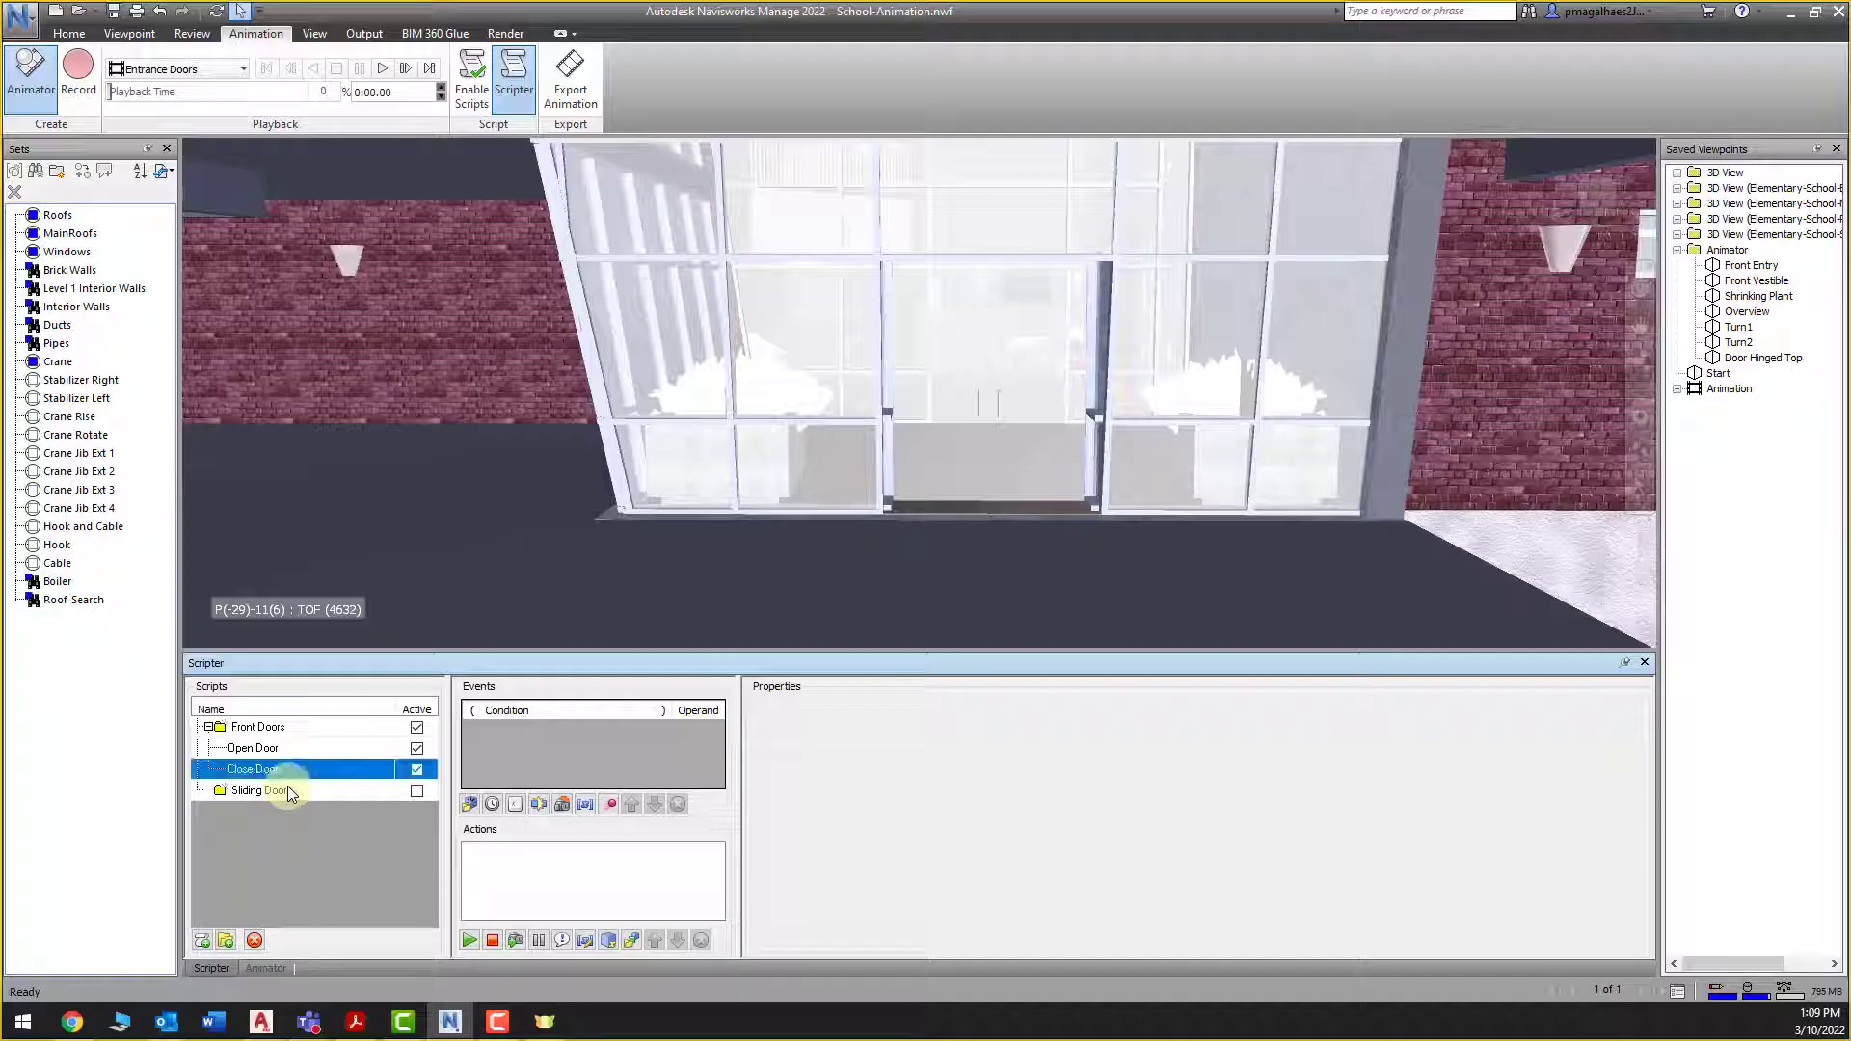
Rename the two scripts in the Front Doors folder as Open Doors and Close Doors
{"action": "left_click", "coordinate": [276, 754]}
{"action": "left_click", "coordinate": [277, 754]}
{"action": "left_click", "coordinate": [289, 752]}
{"action": "type", "text": "s"}
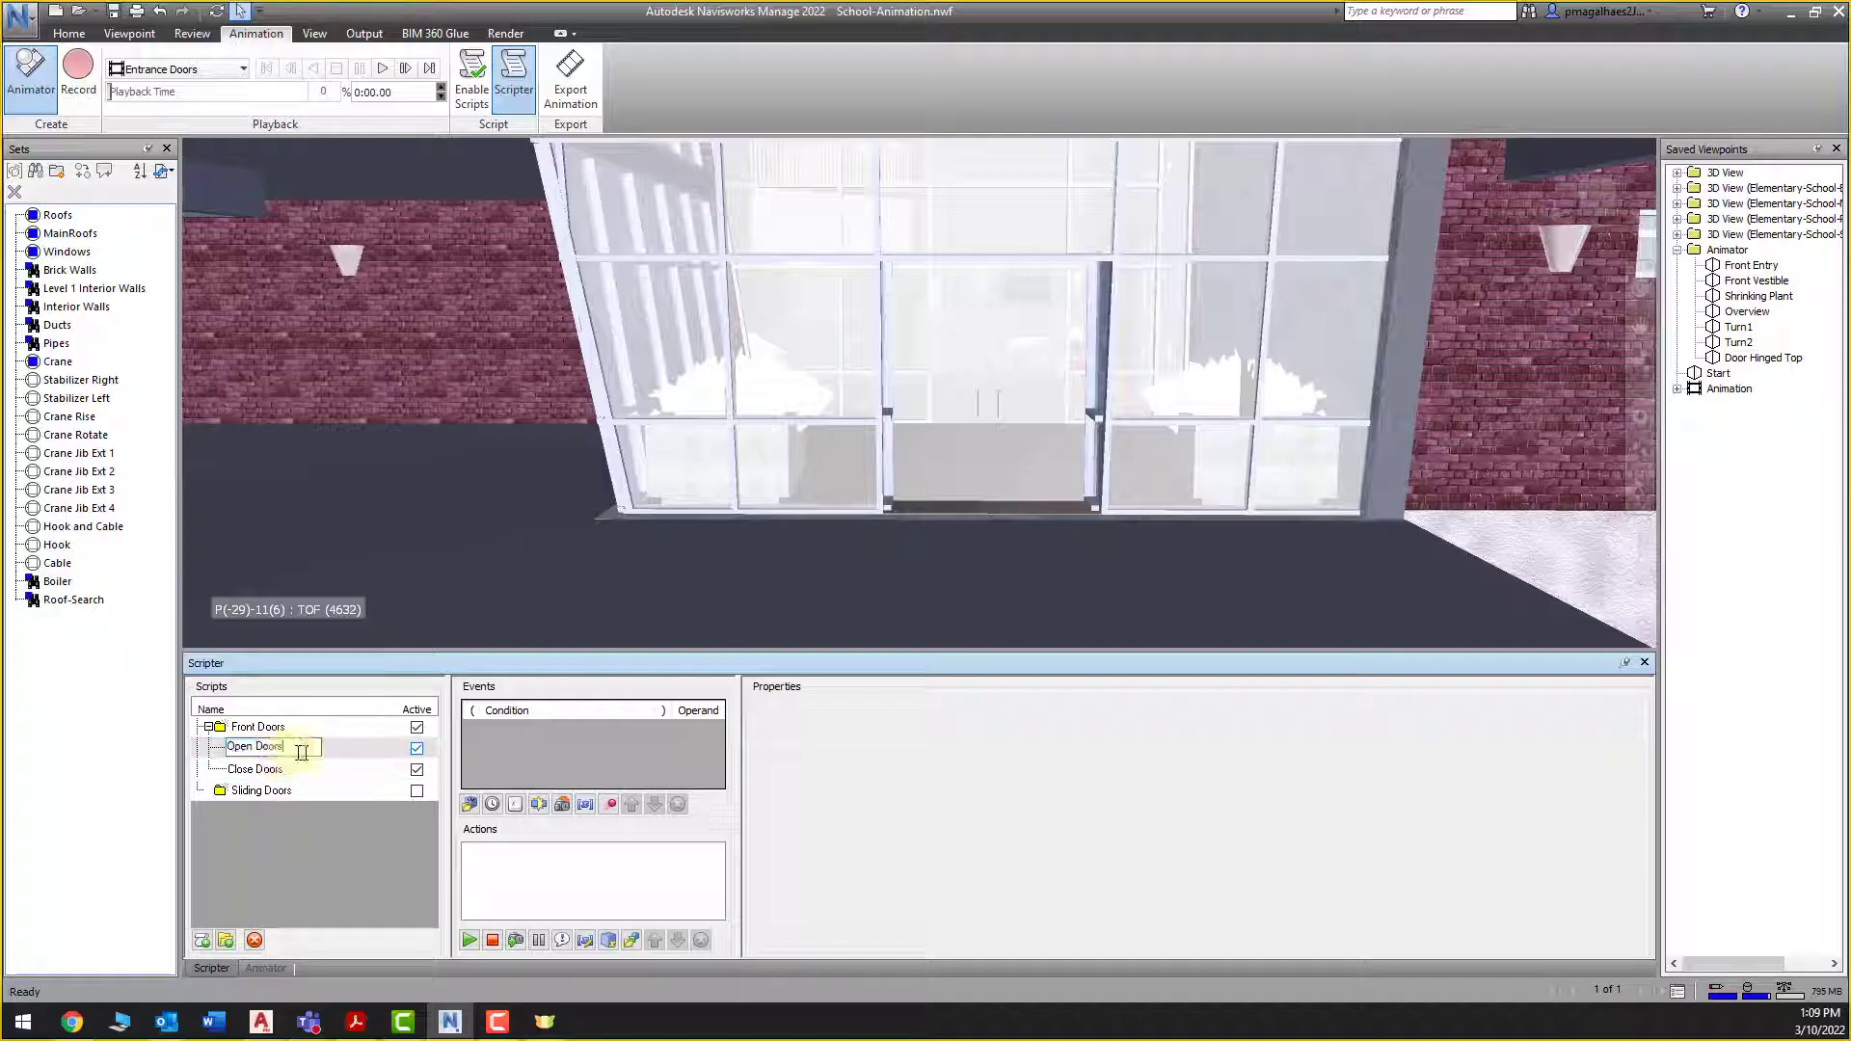
{"action": "left_click", "coordinate": [287, 839]}
Add an On Hotspot event to the Open Doors script, using a Sphere hotspot triggered when Entering
{"action": "left_click", "coordinate": [306, 750]}
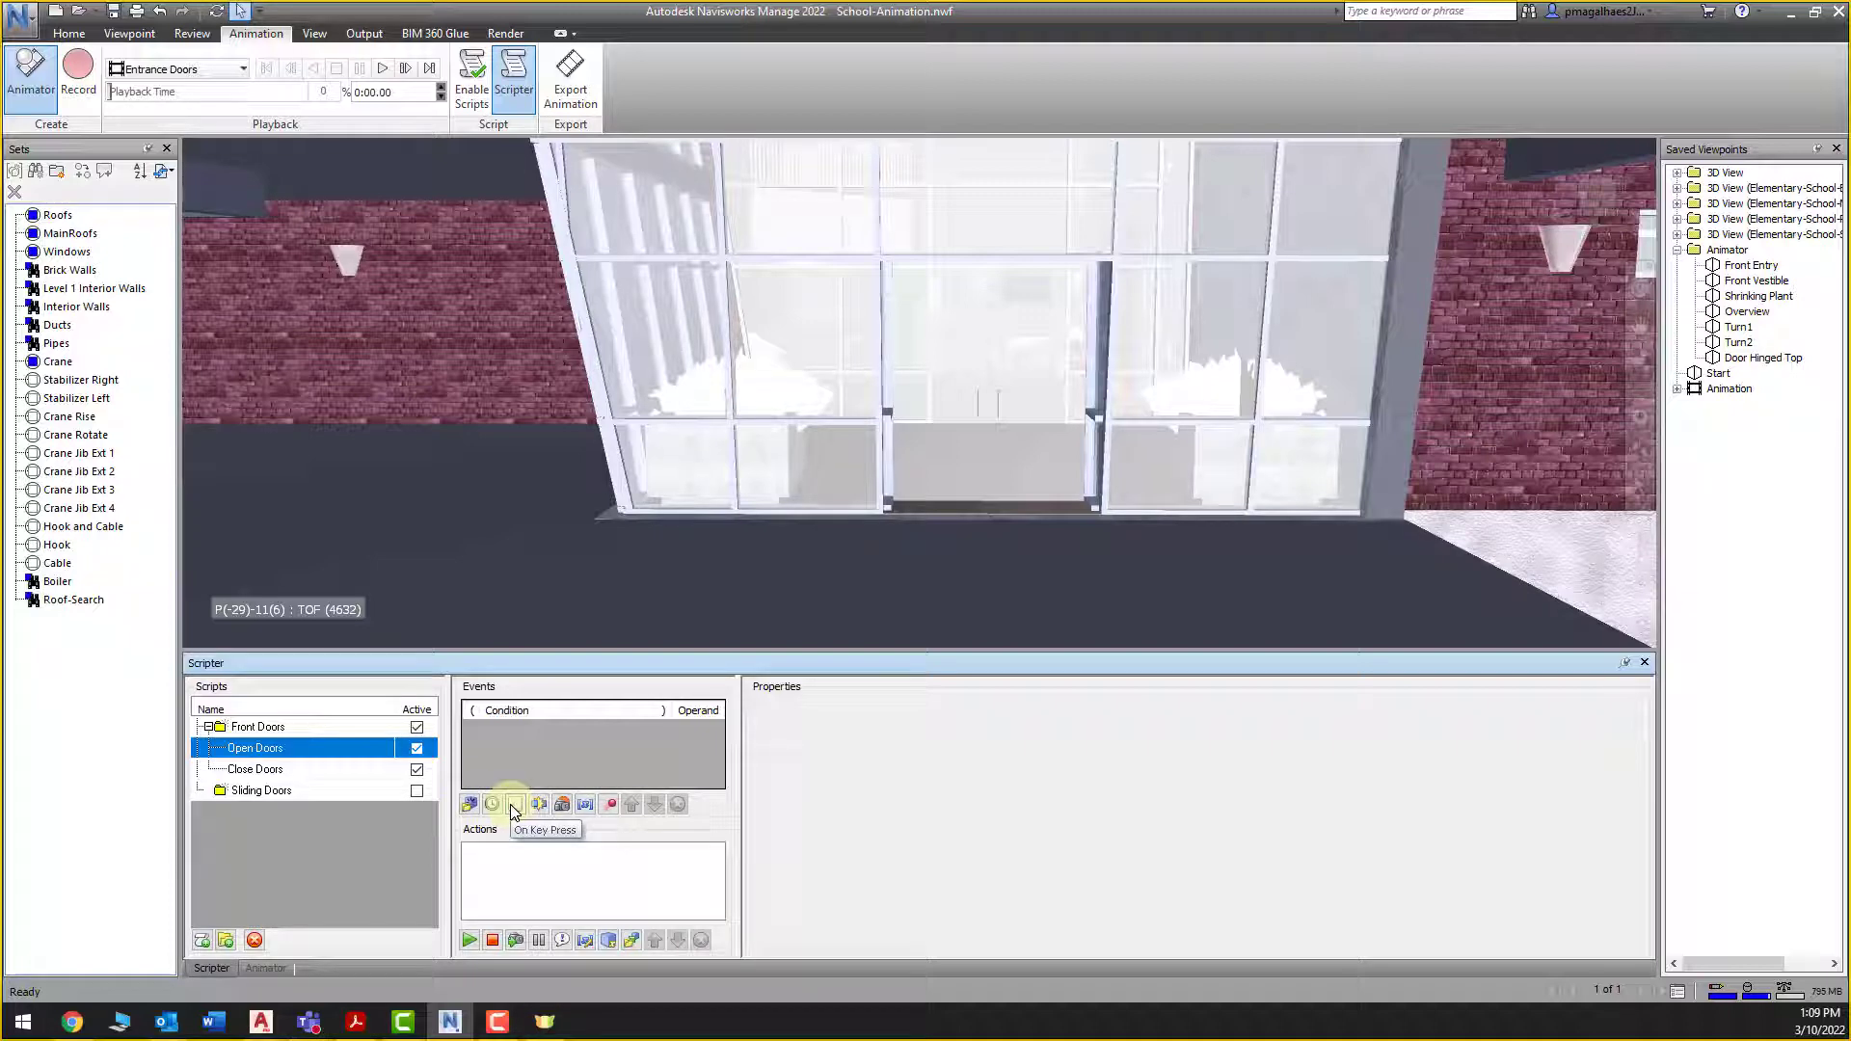
{"action": "left_click", "coordinate": [562, 804]}
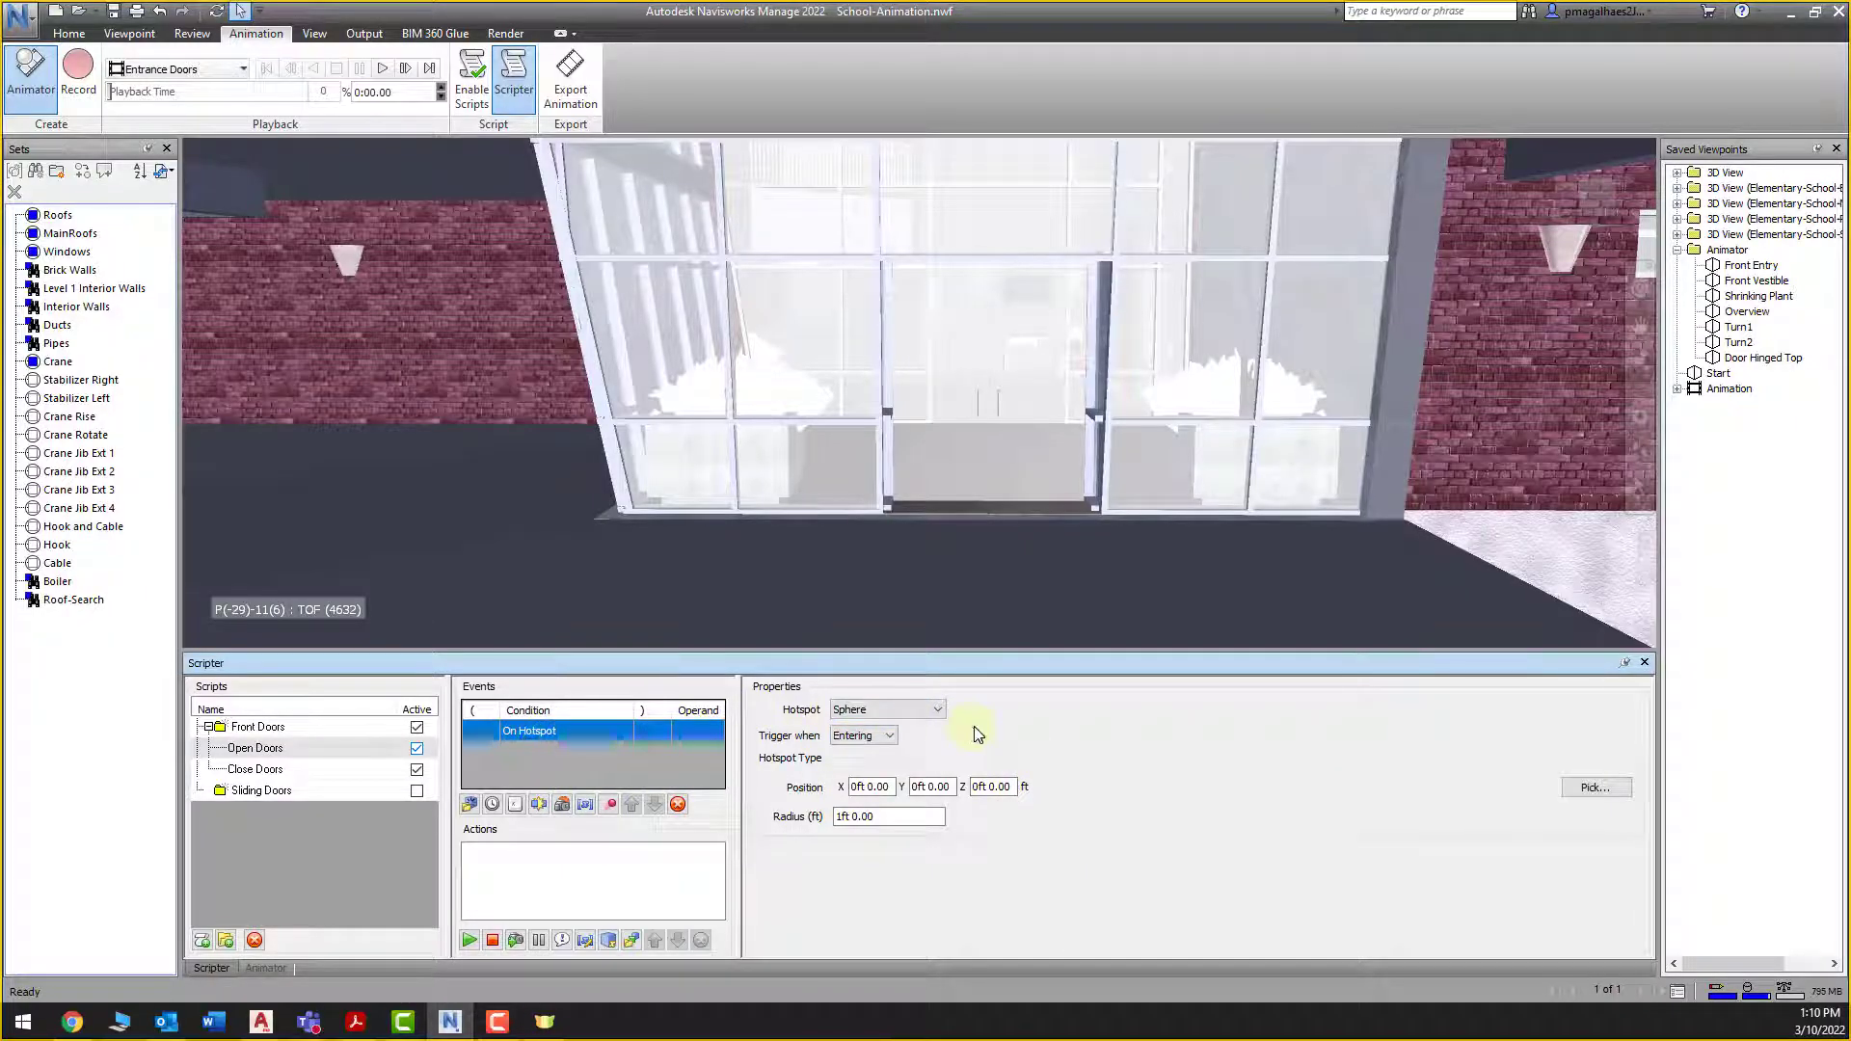
{"action": "left_click", "coordinate": [917, 708]}
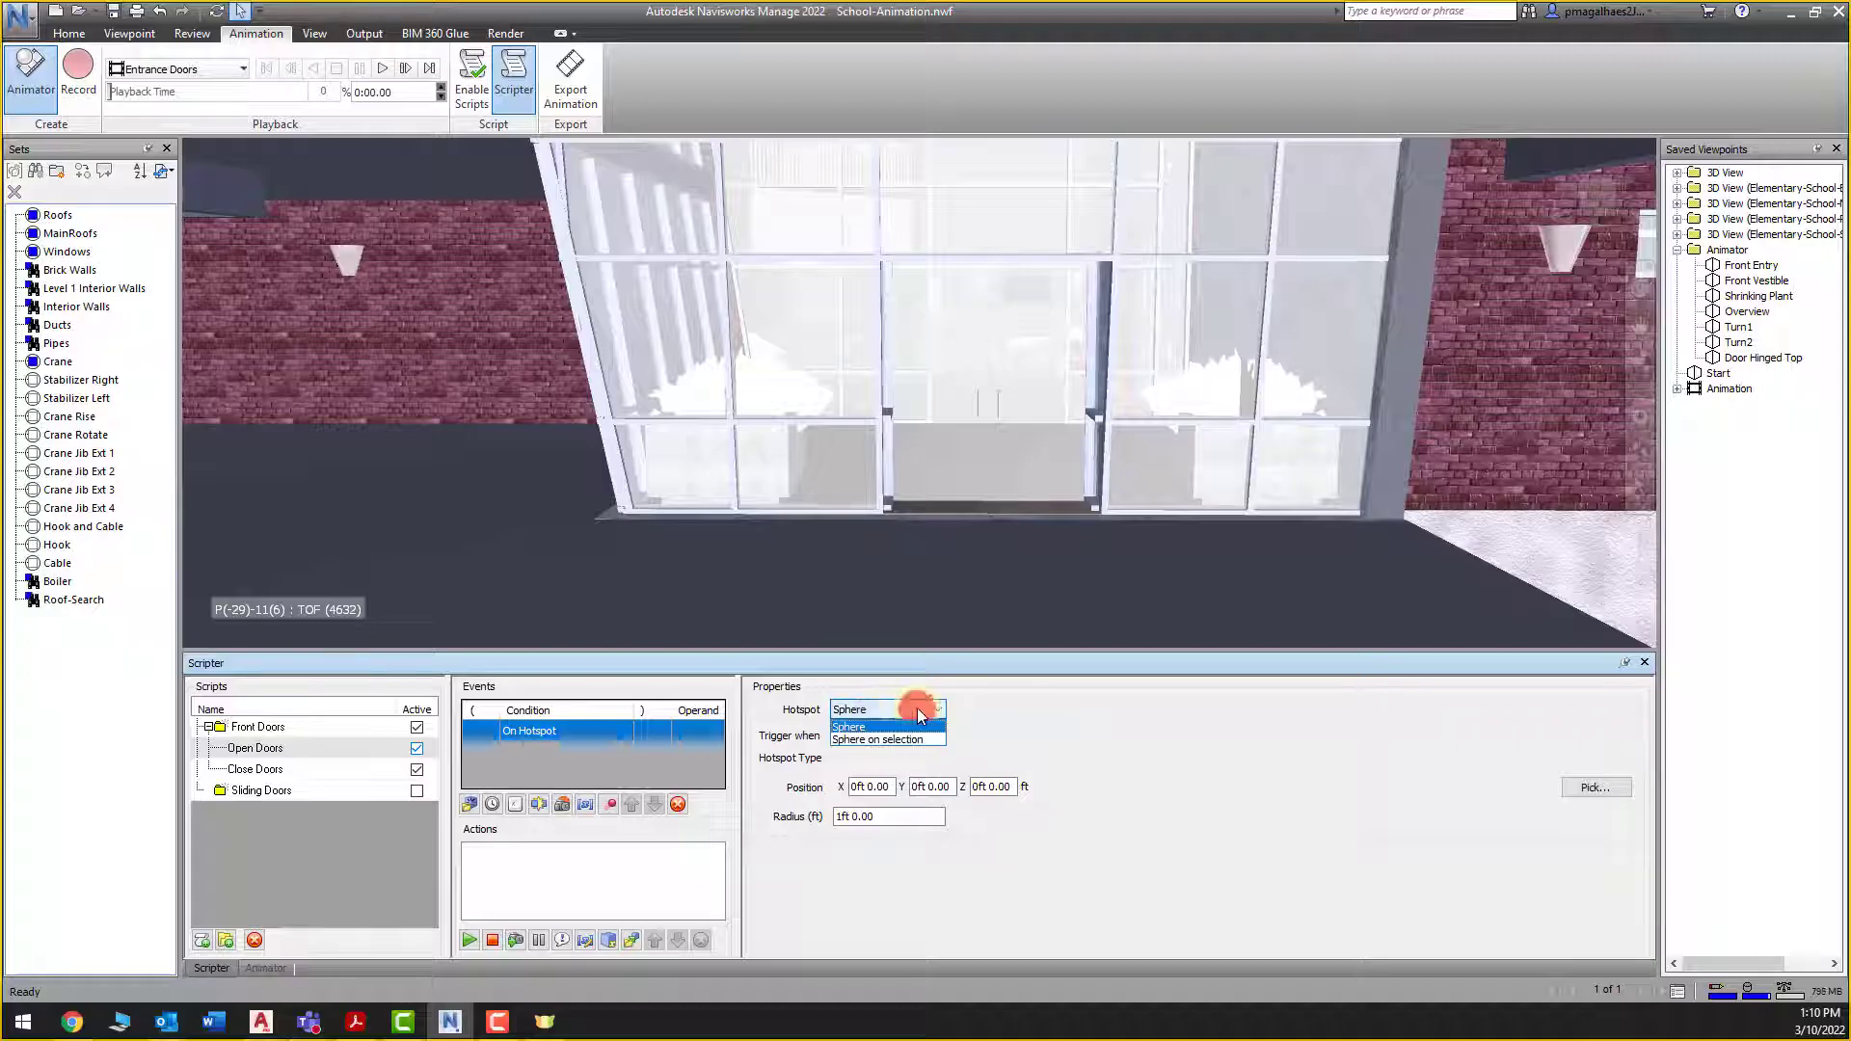
{"action": "left_click", "coordinate": [845, 729]}
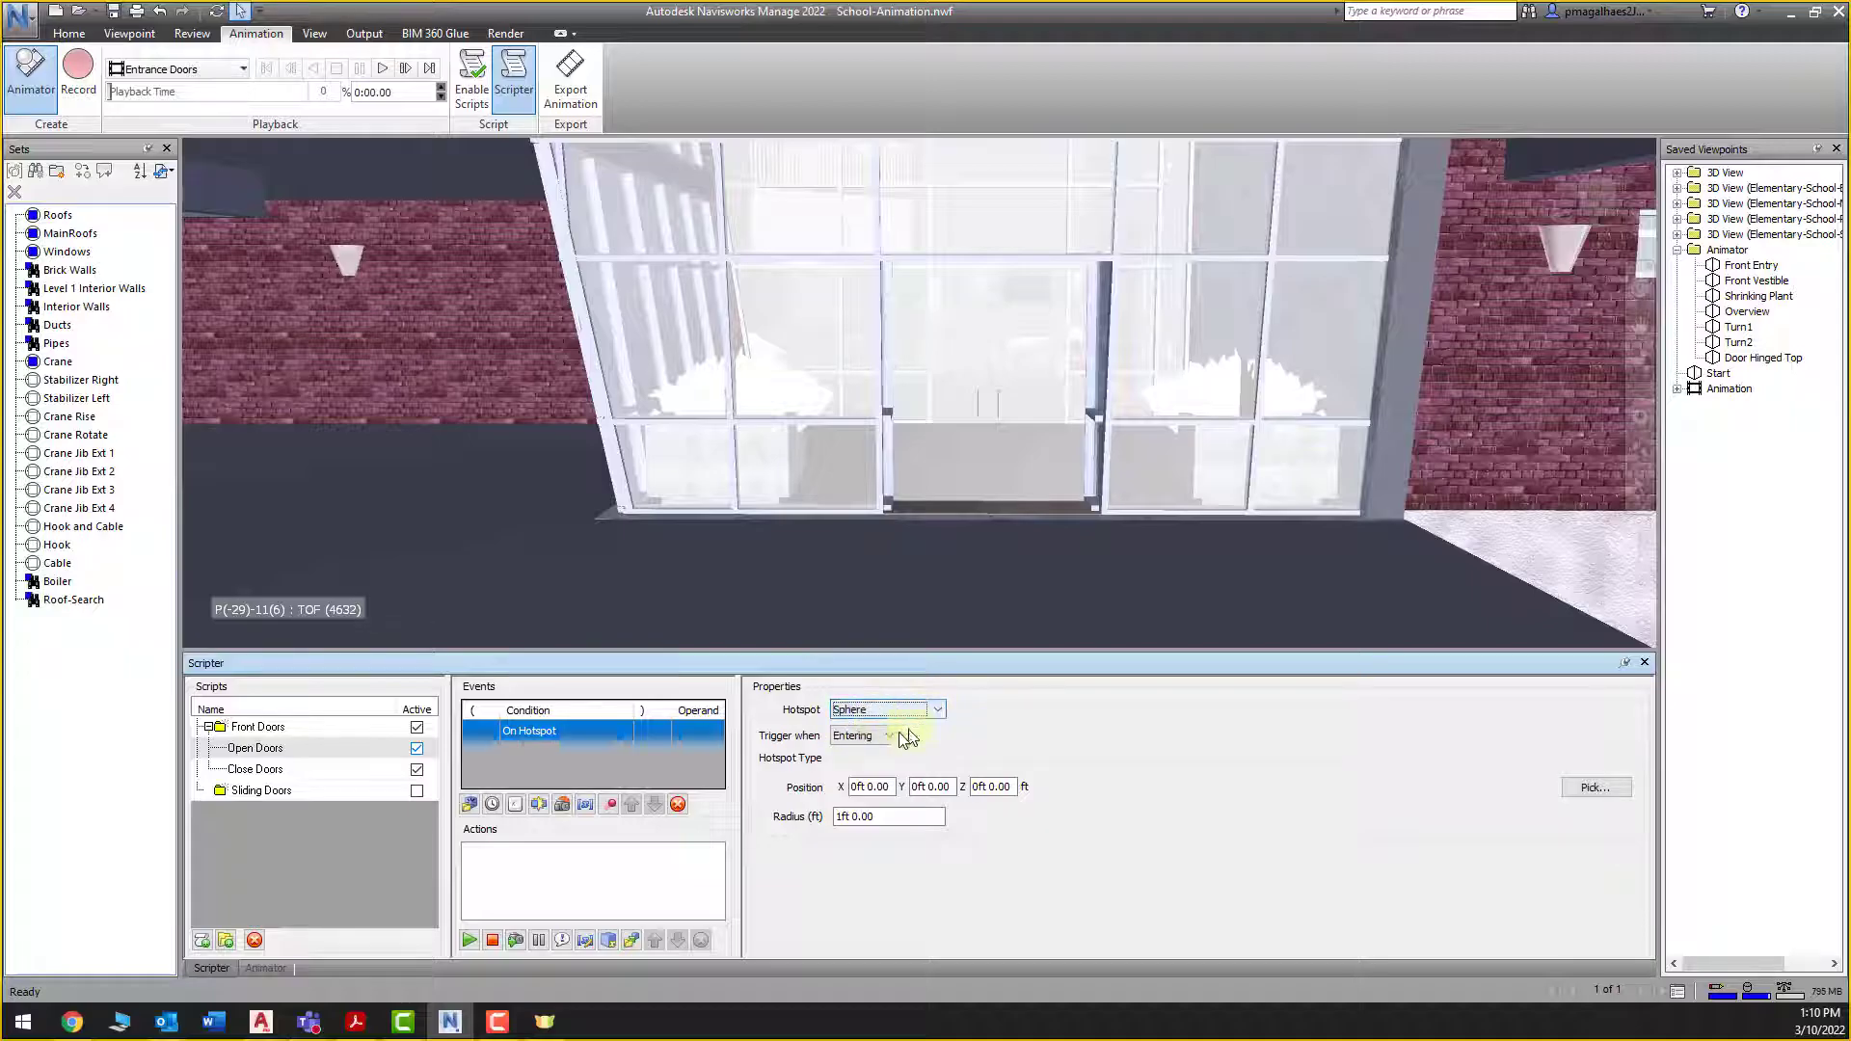
{"action": "left_click", "coordinate": [887, 736]}
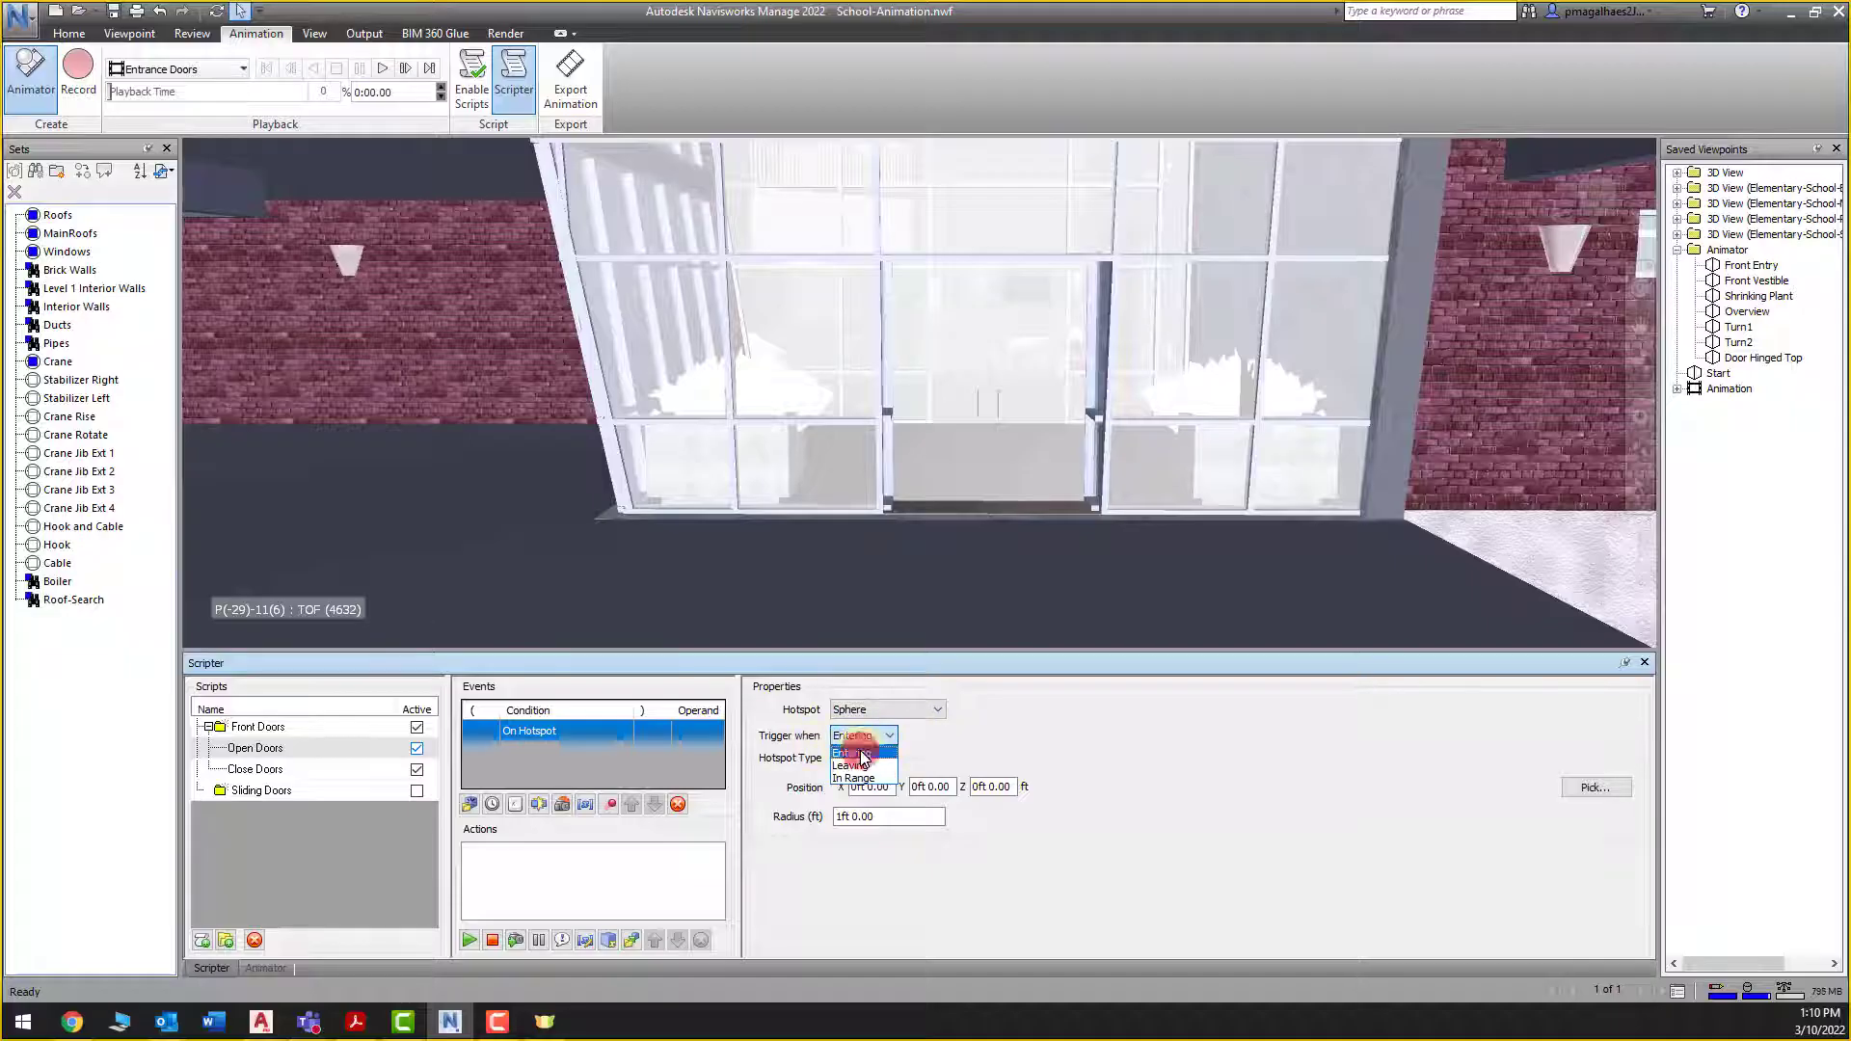
{"action": "left_click", "coordinate": [844, 752]}
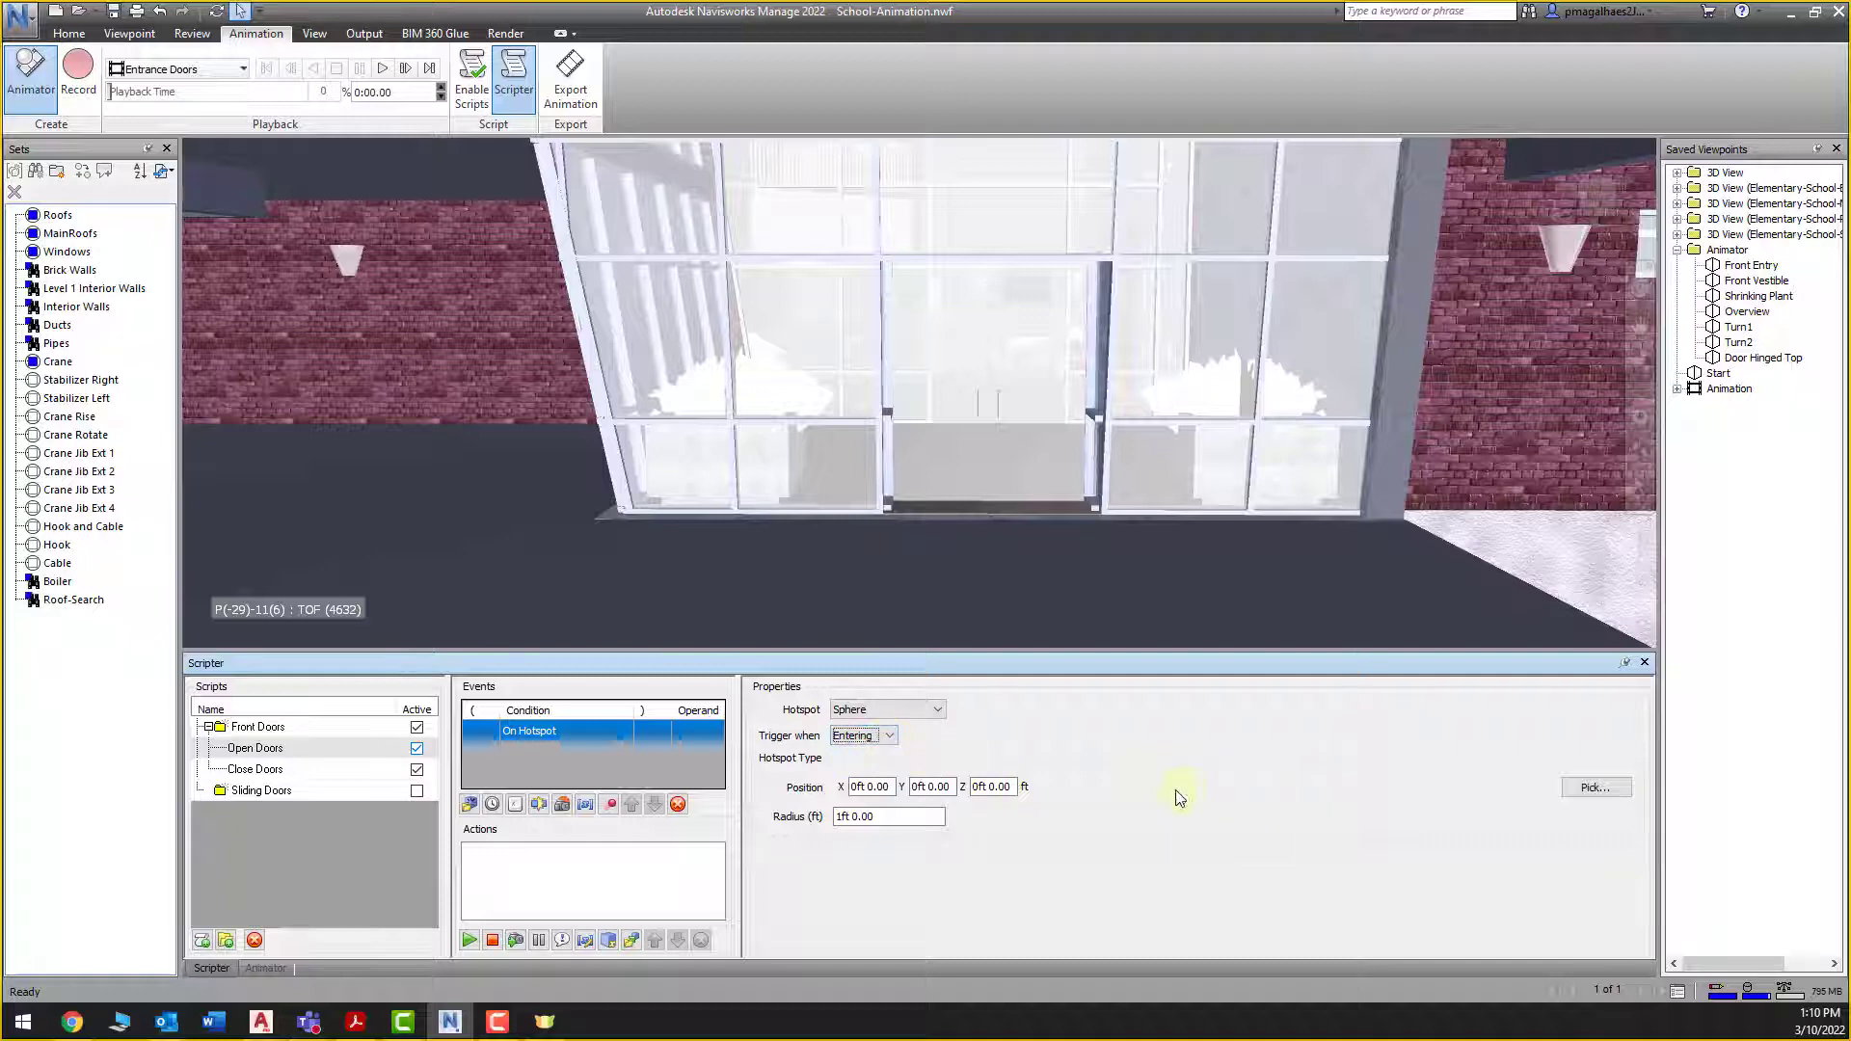
Pick the hotspot's position at the entrance door handles and set its radius to 20 ft
{"action": "left_click", "coordinate": [1596, 787]}
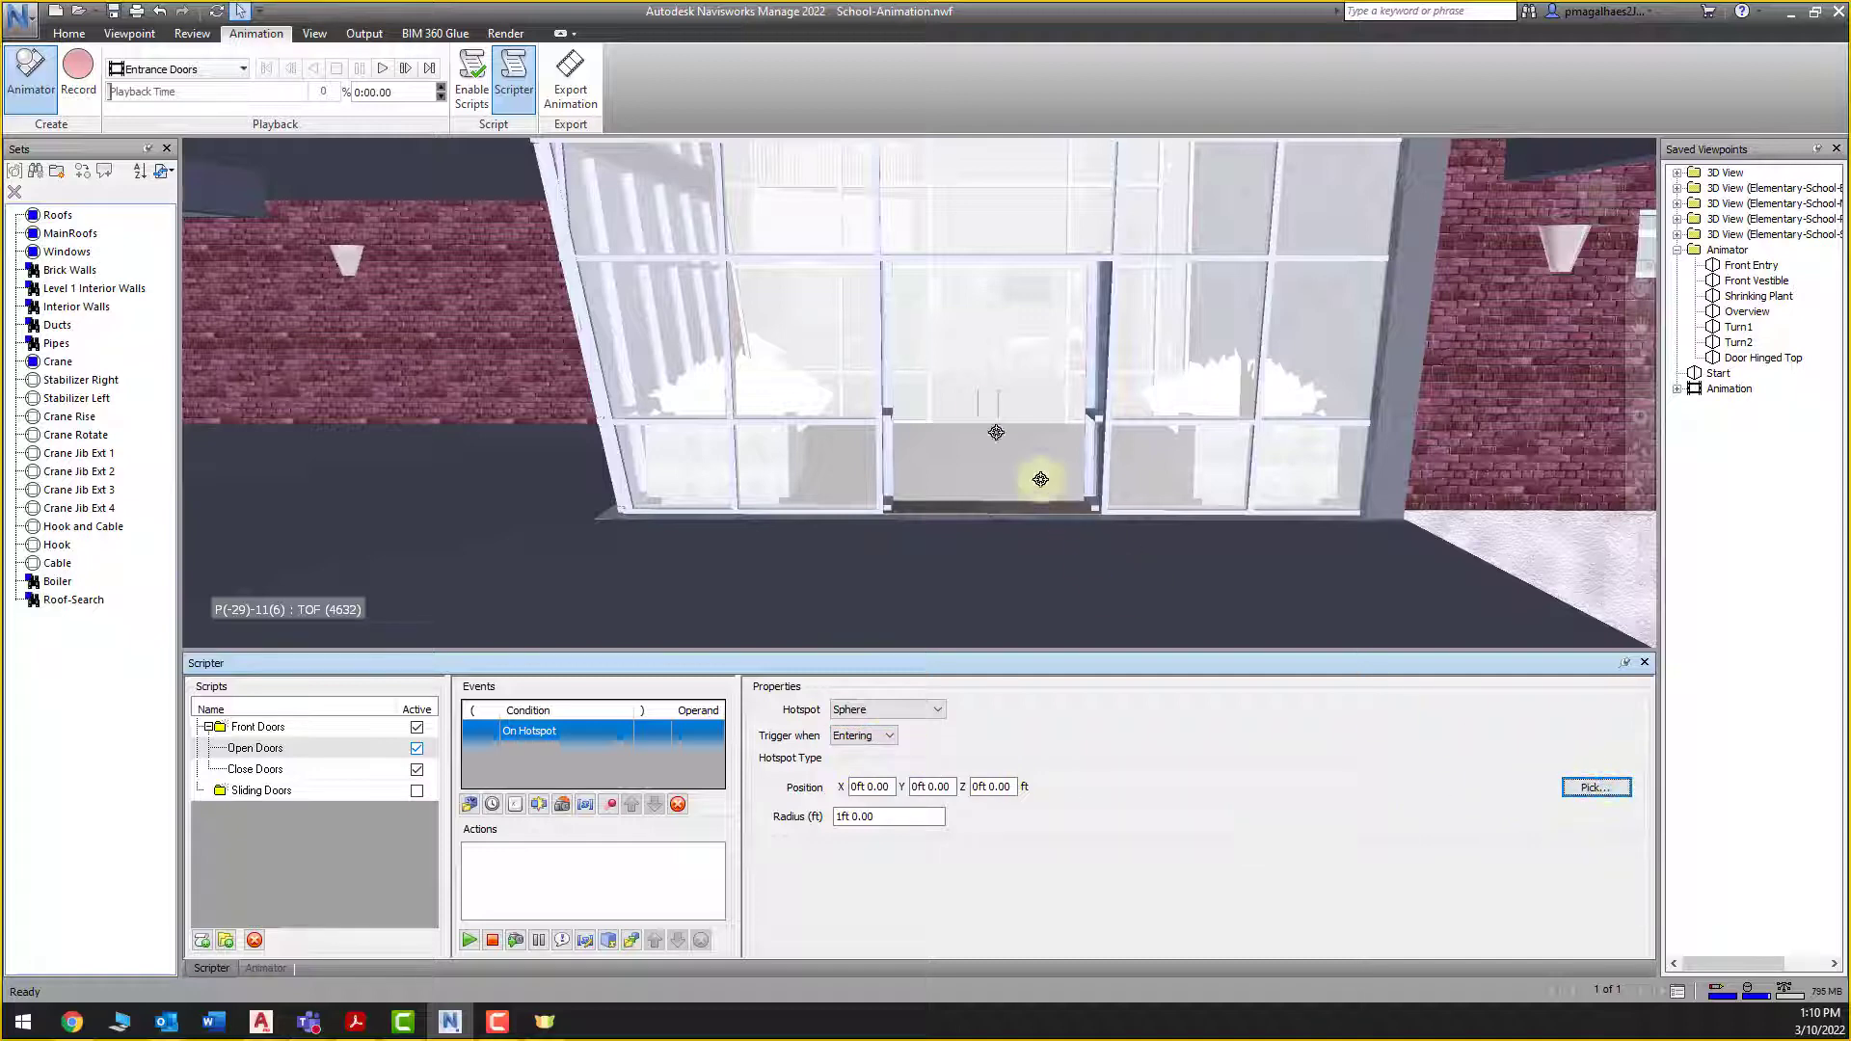
{"action": "left_click", "coordinate": [982, 409]}
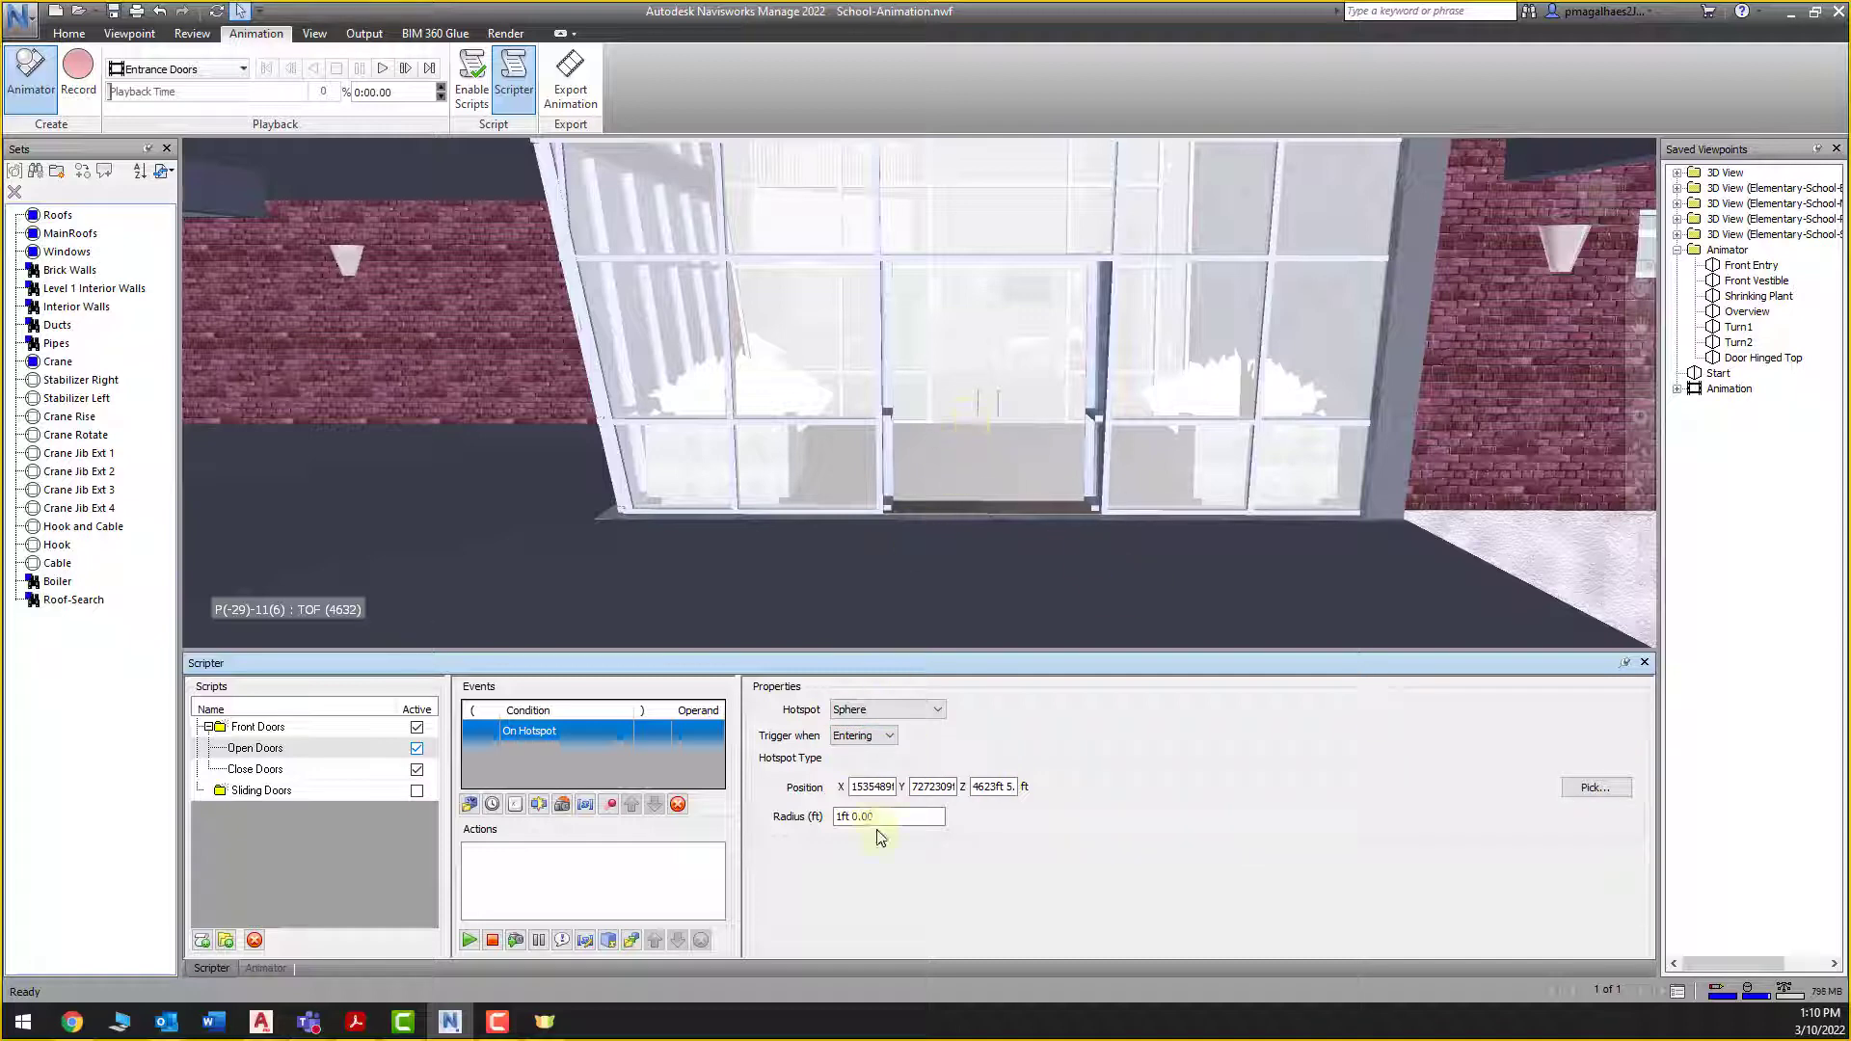
{"action": "left_click_drag", "start_coordinate": [879, 818], "coordinate": [805, 826]}
{"action": "type", "text": "20"}
{"action": "left_click", "coordinate": [627, 749]}
{"action": "left_click", "coordinate": [849, 818]}
{"action": "left_click", "coordinate": [603, 871]}
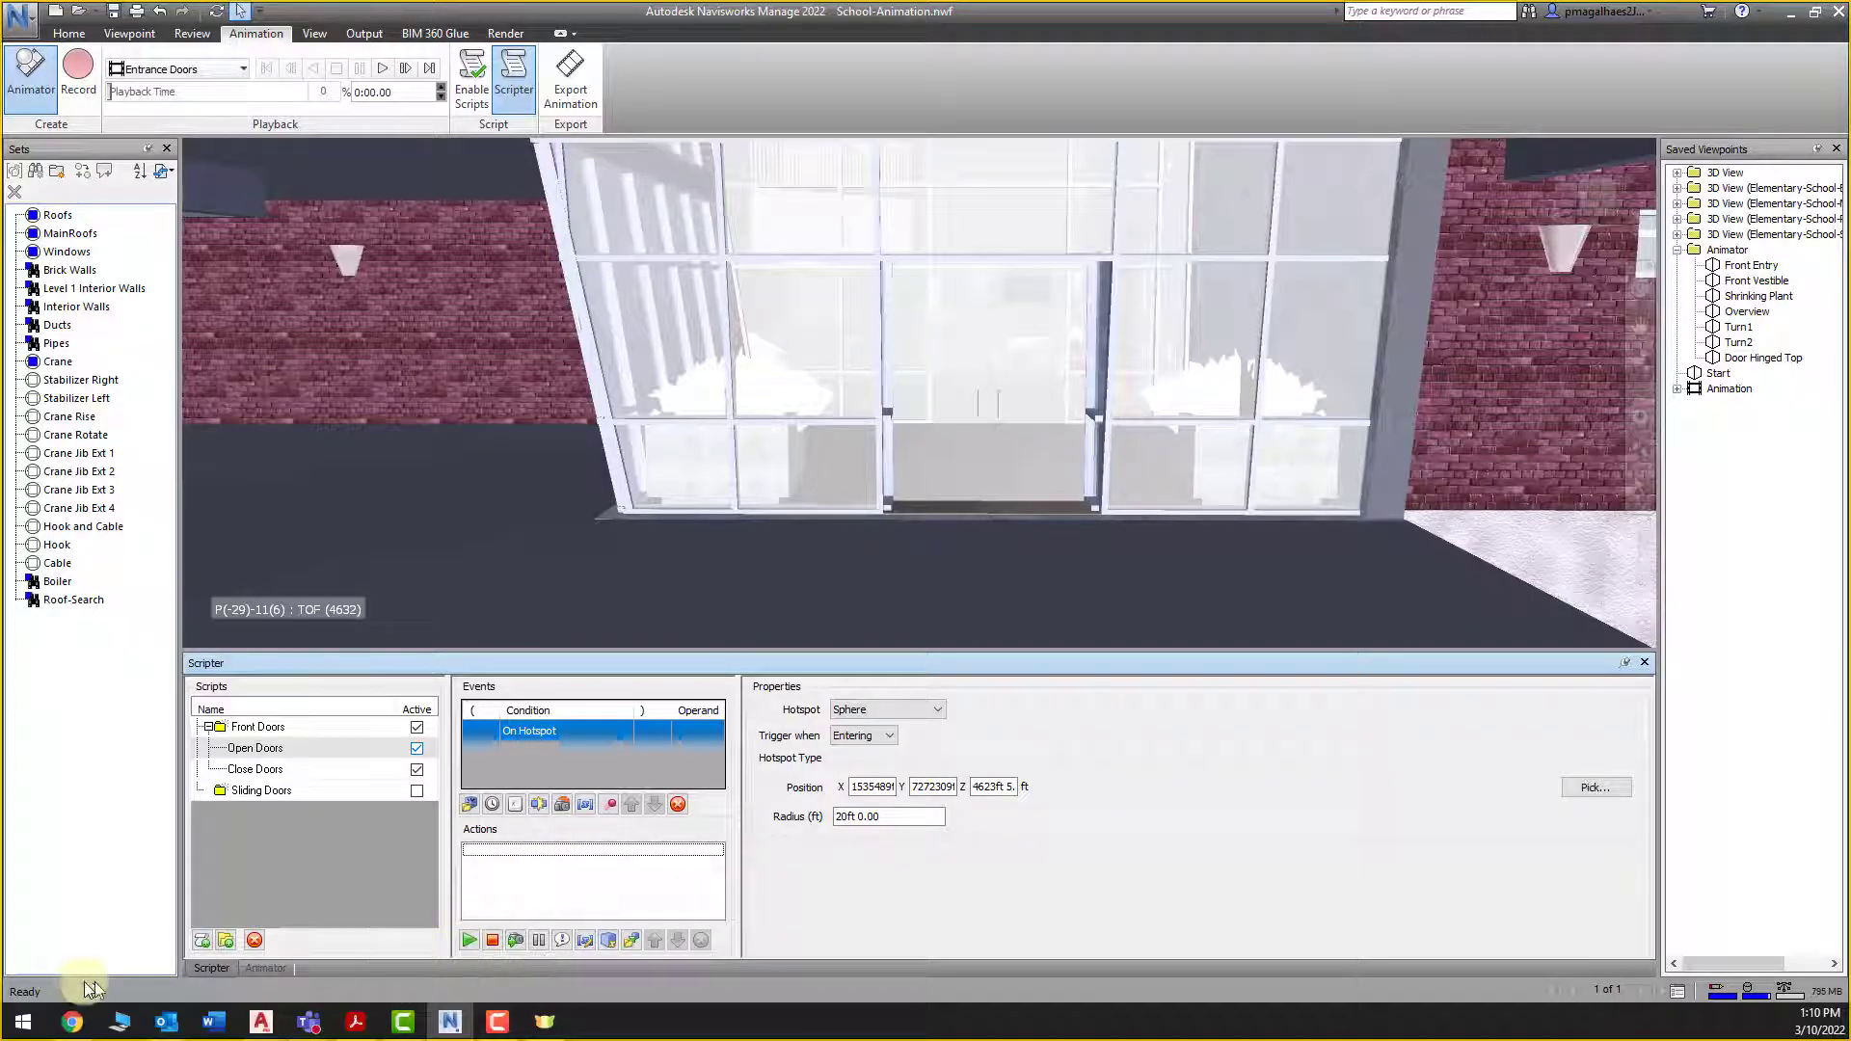
Examine the outer right door's hinge keyframes at 0:04.00 and 0:06.00 in the Entrance Doors scene
{"action": "left_click", "coordinate": [258, 968]}
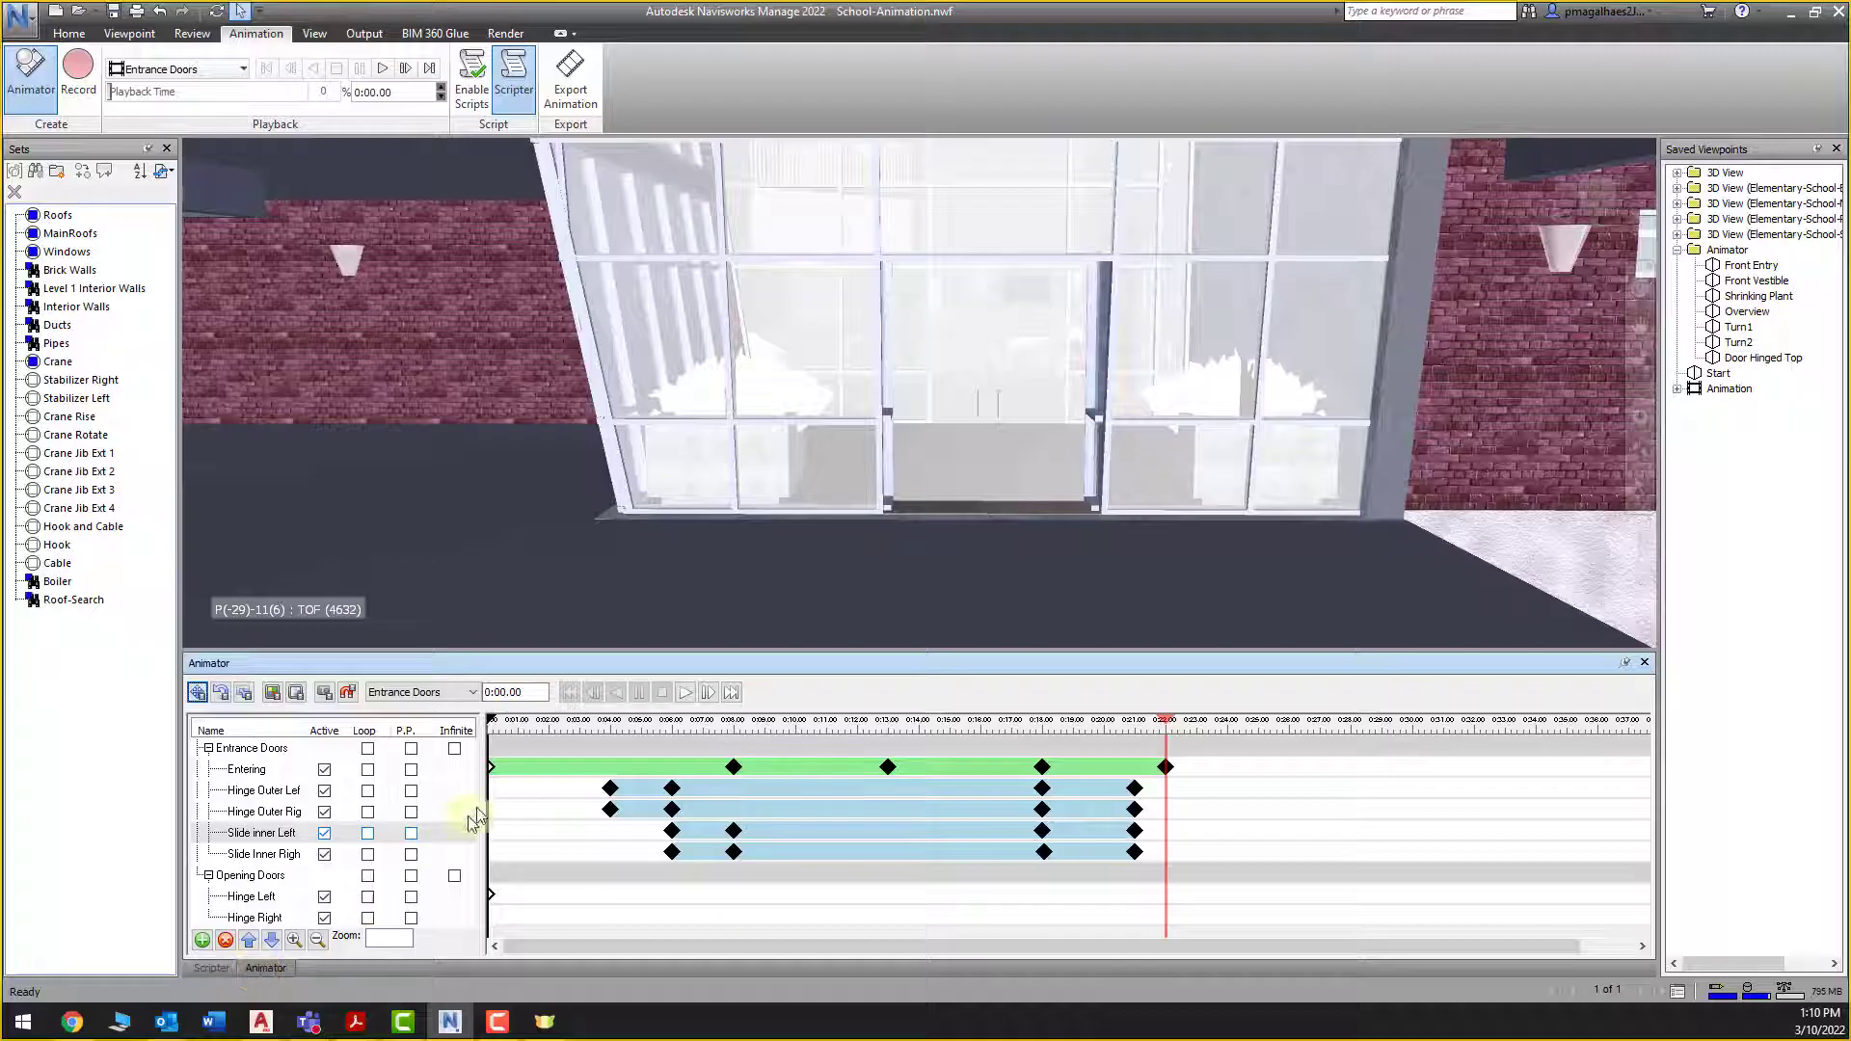
{"action": "left_click", "coordinate": [272, 816]}
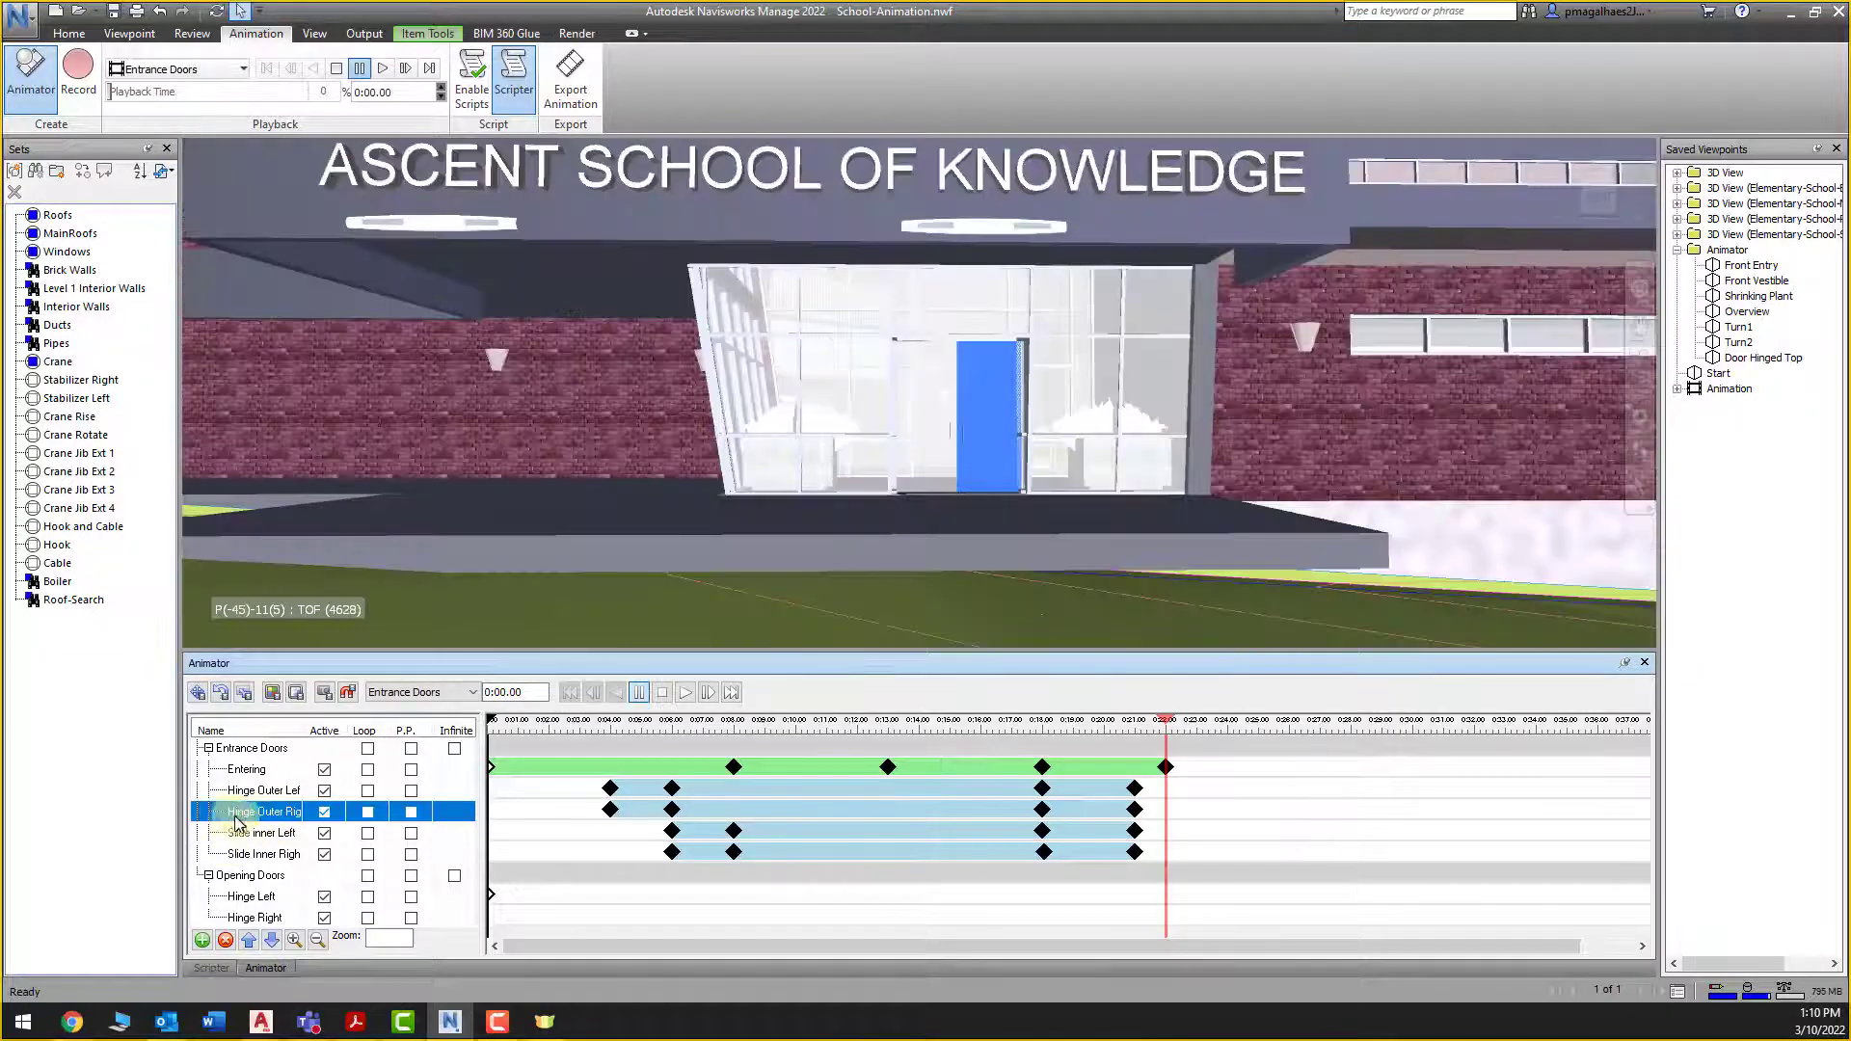
{"action": "left_click", "coordinate": [610, 810]}
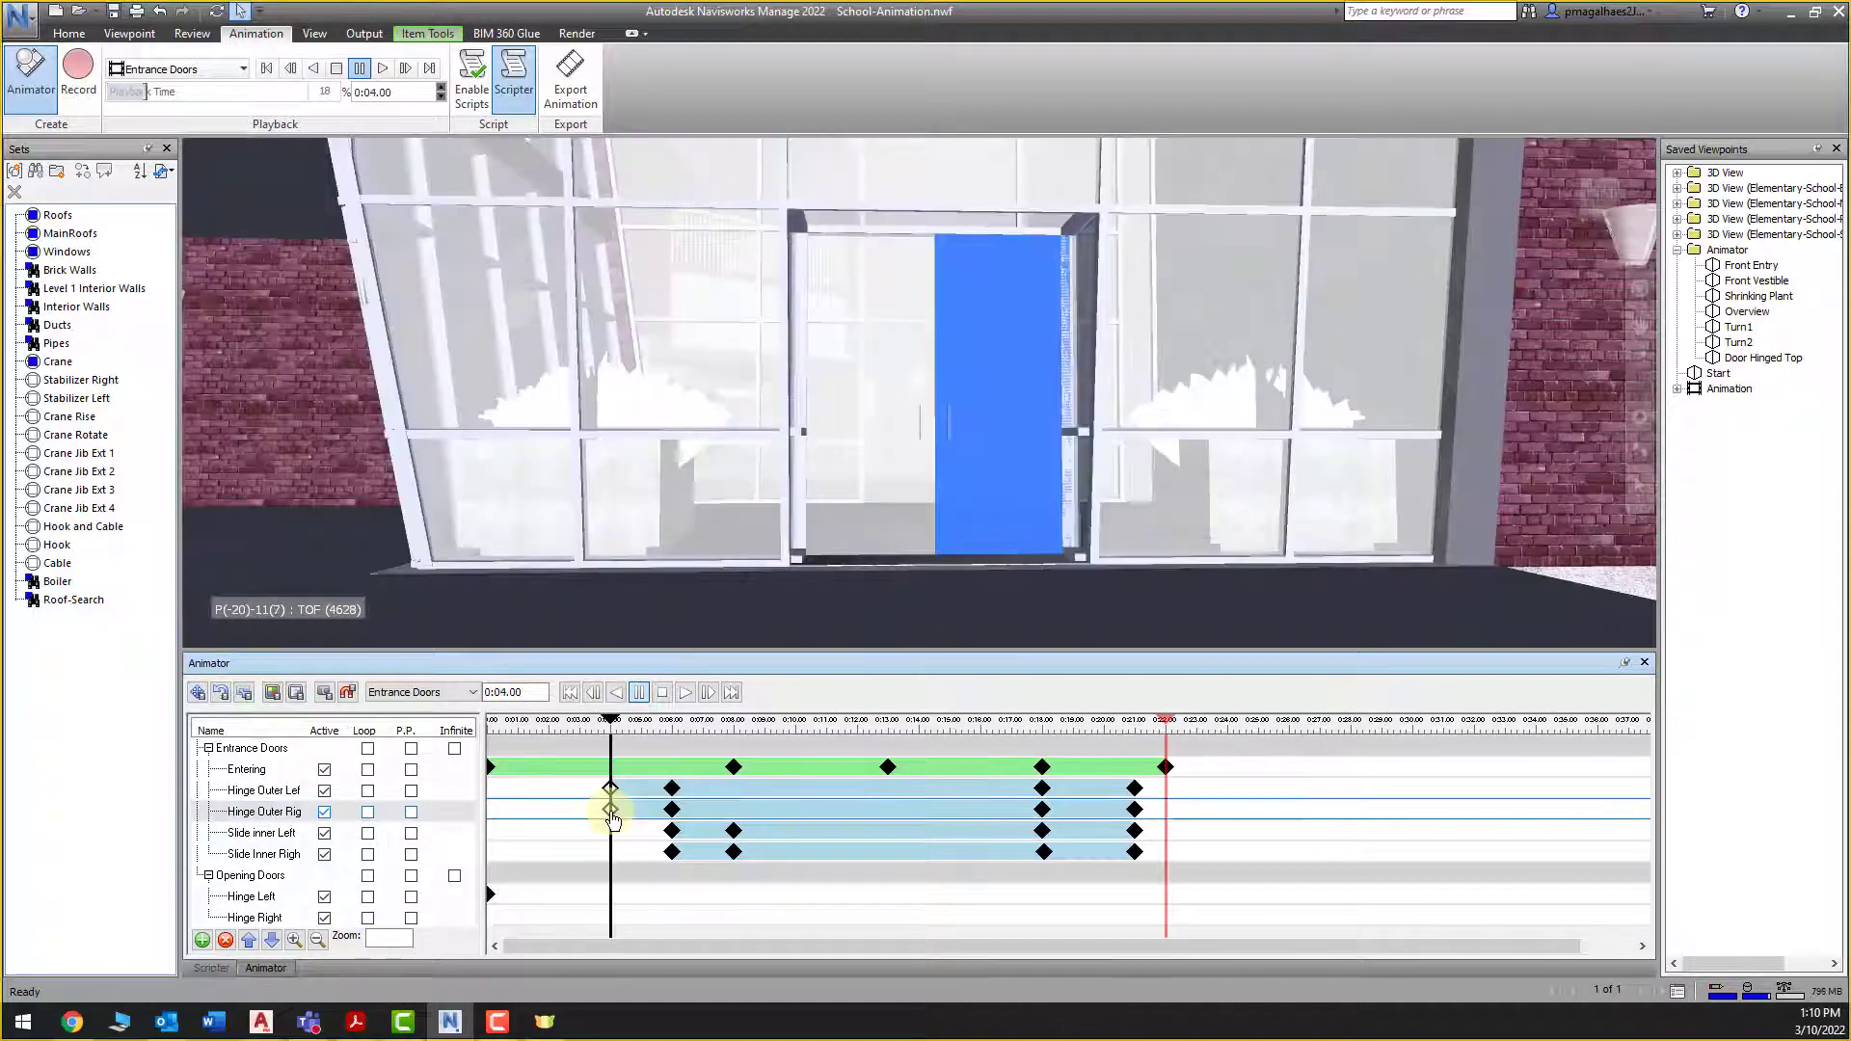
{"action": "left_click", "coordinate": [671, 812]}
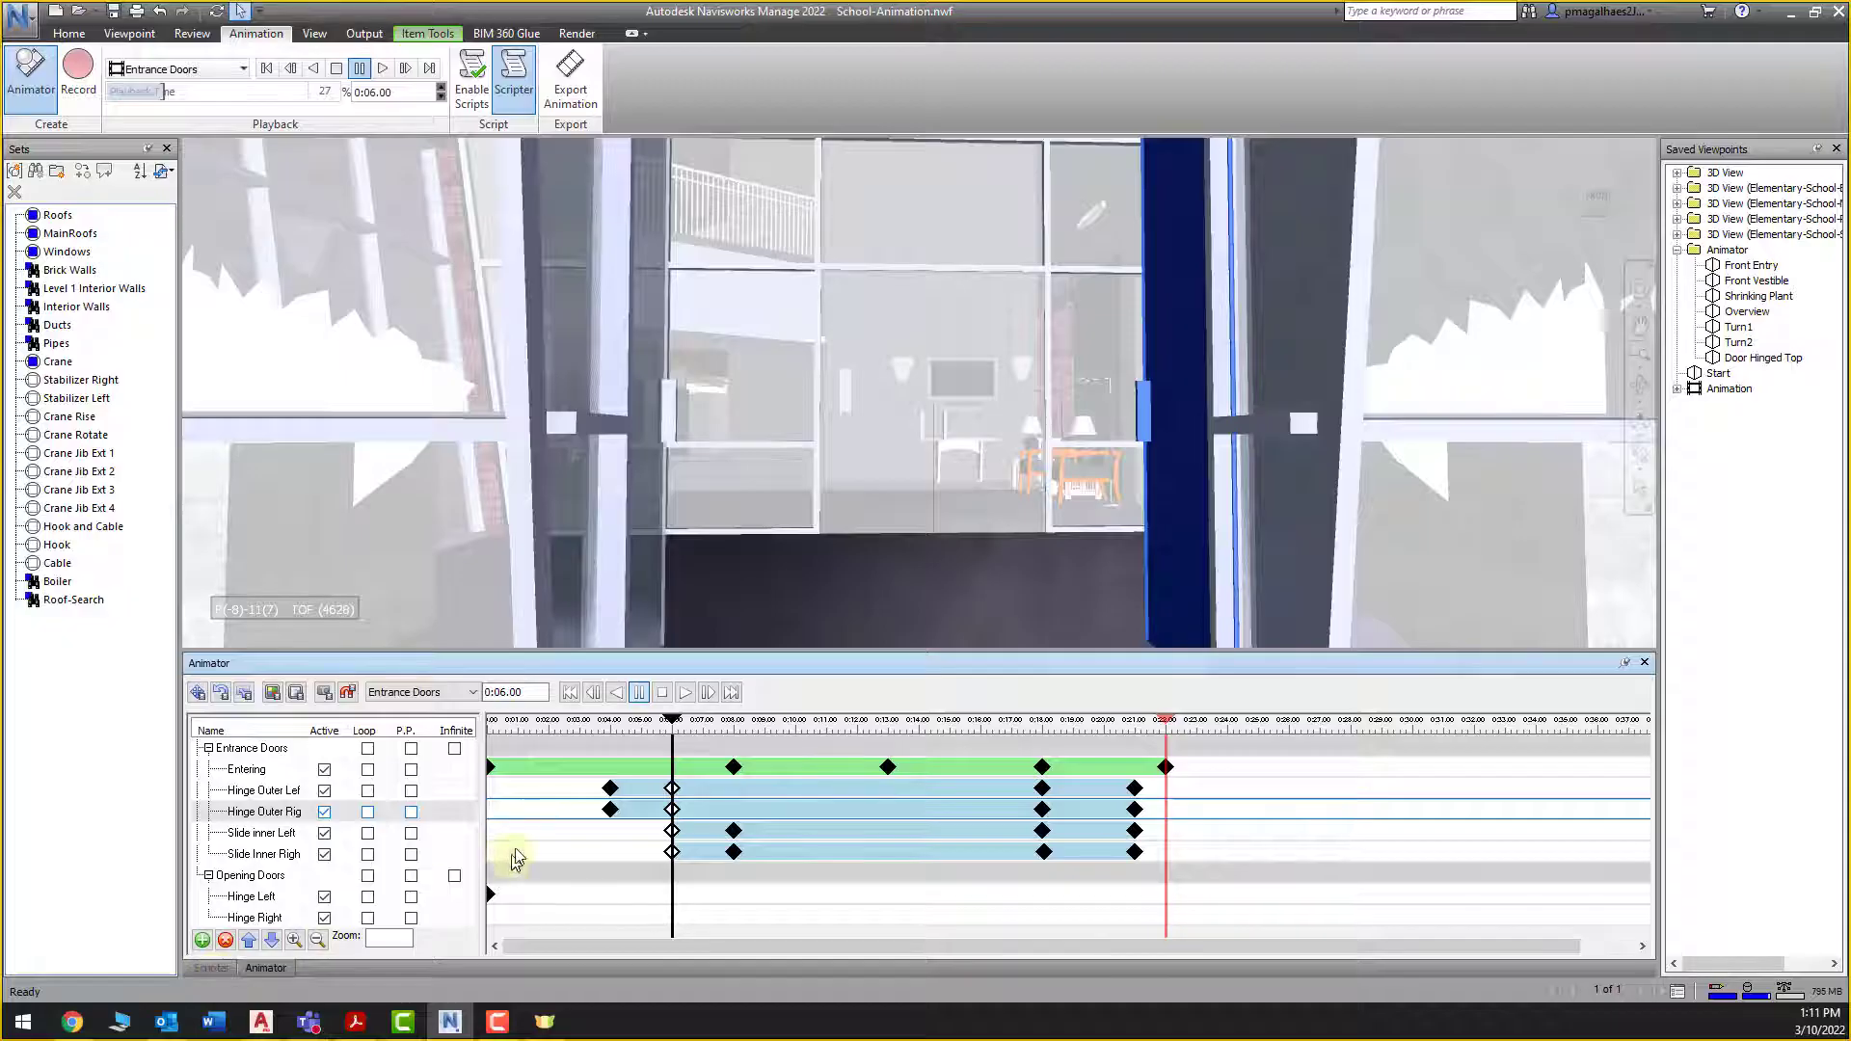
{"action": "left_click", "coordinate": [611, 810]}
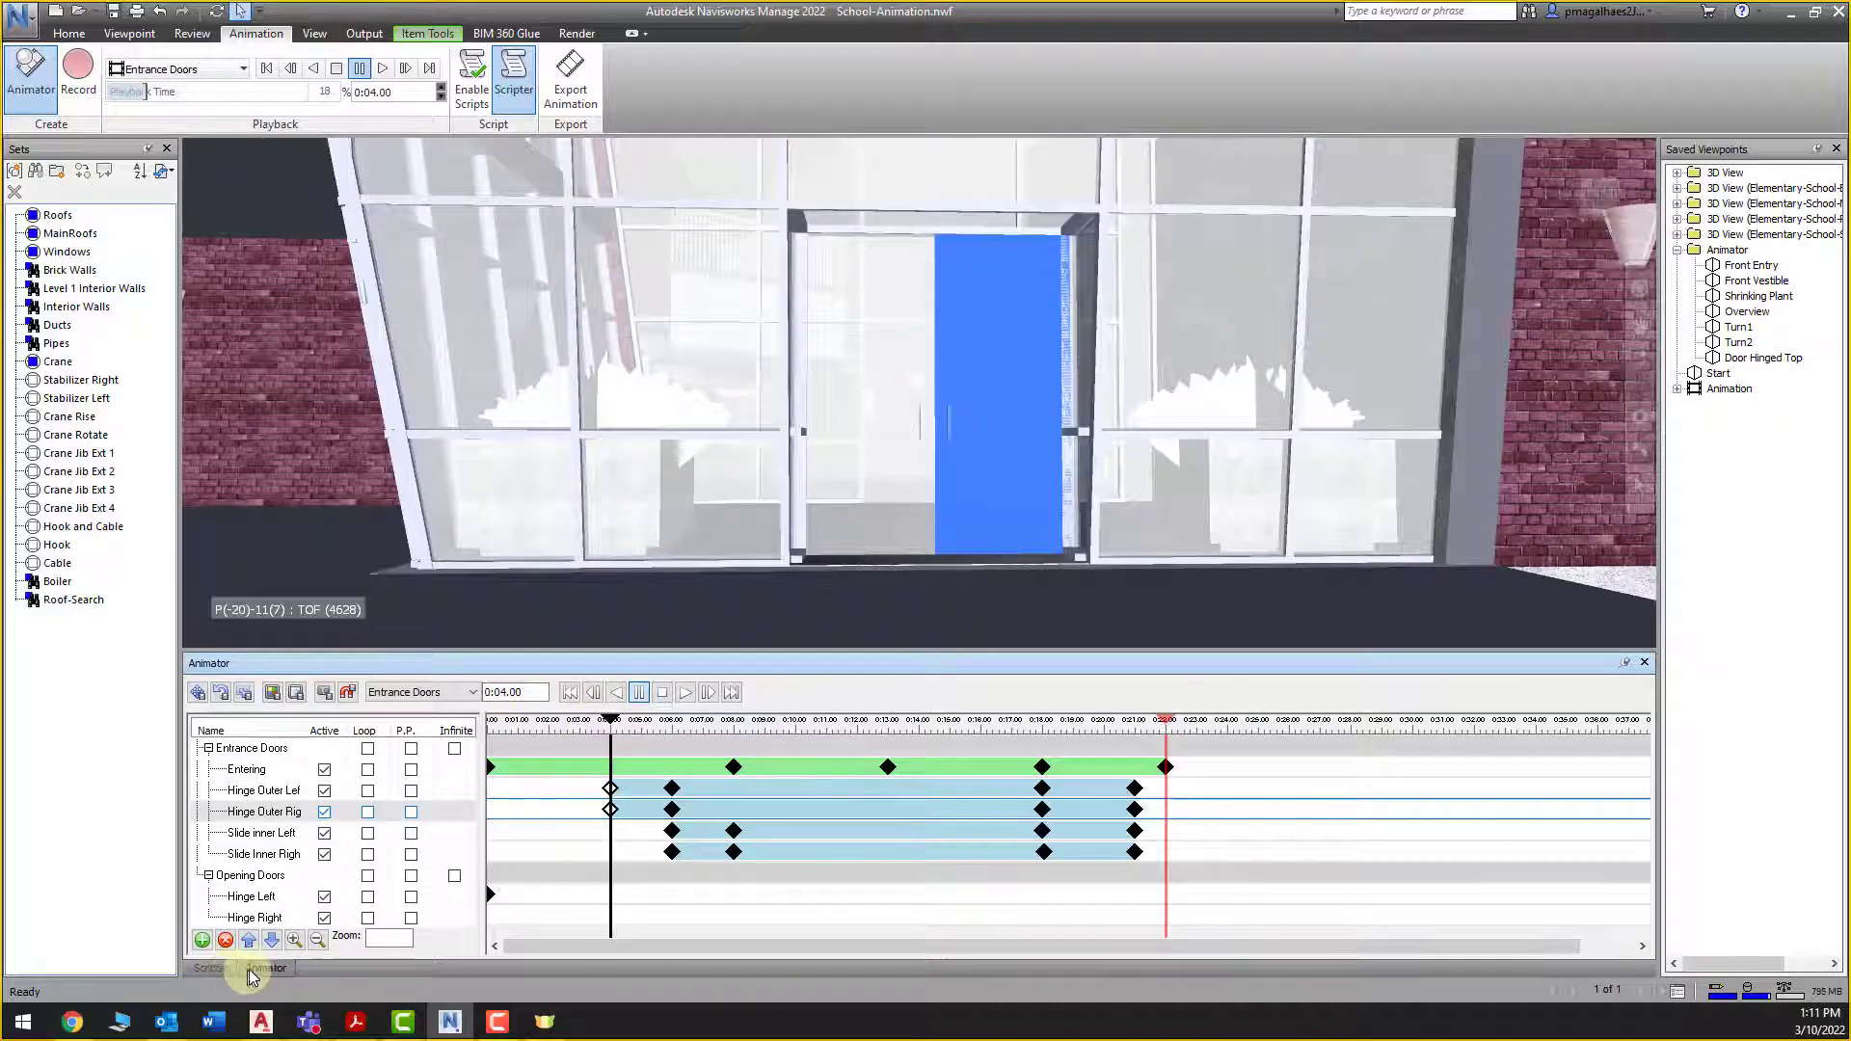
Add a Play Animation action to the Open Doors script that plays Hinge Outer Left from the Entrance Doors scene
{"action": "left_click", "coordinate": [214, 967]}
{"action": "left_click", "coordinate": [581, 877]}
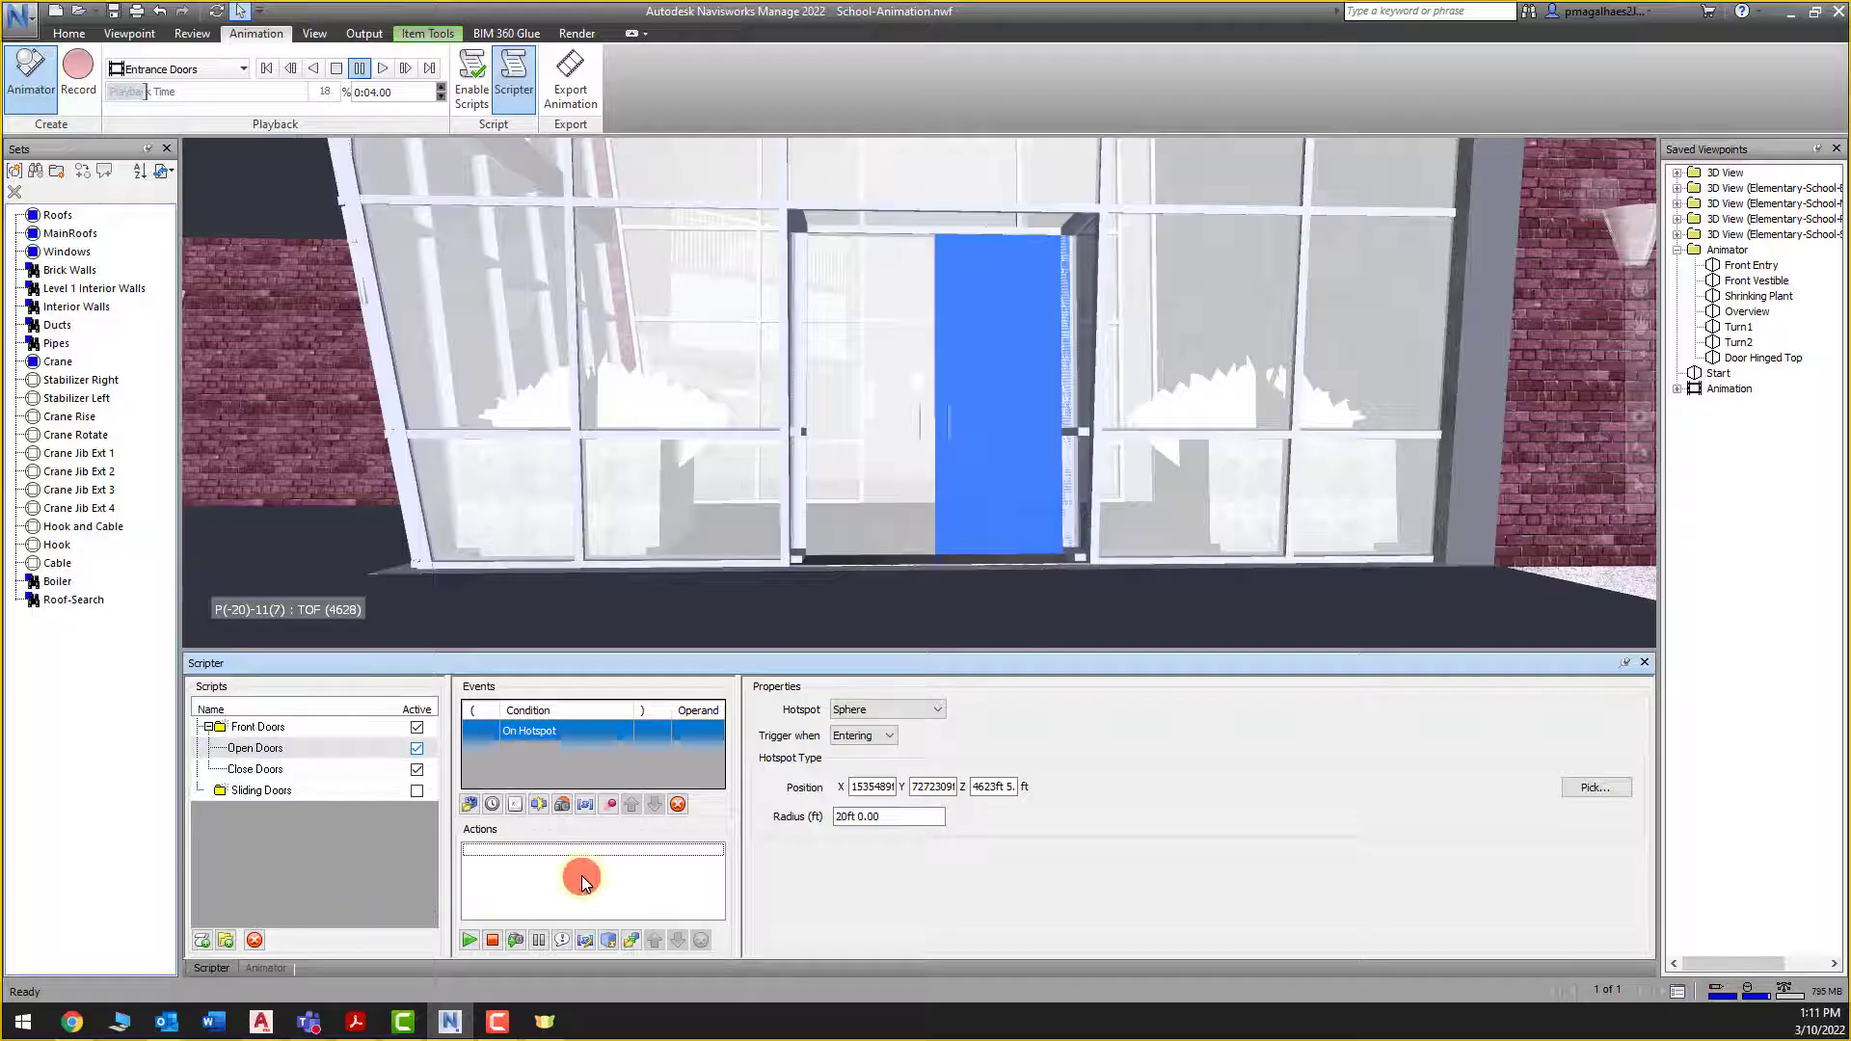
{"action": "left_click", "coordinate": [469, 940]}
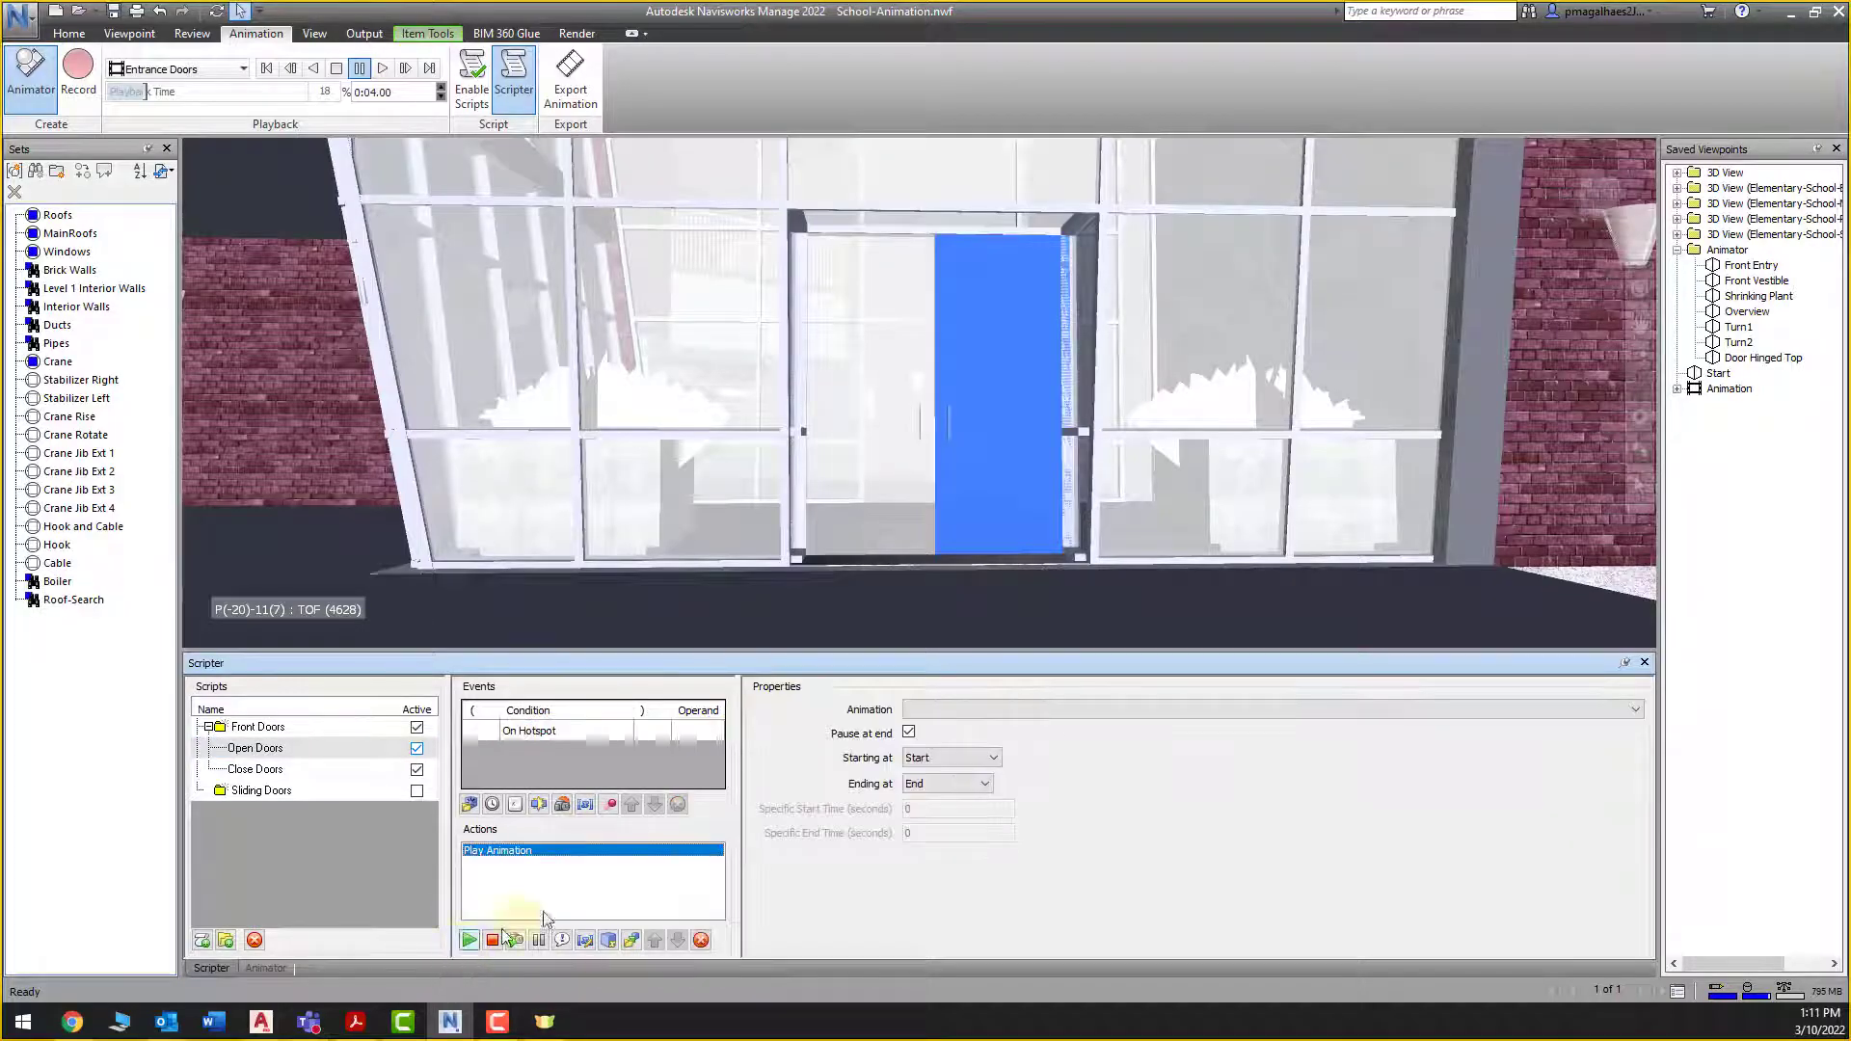
{"action": "left_click", "coordinate": [988, 709]}
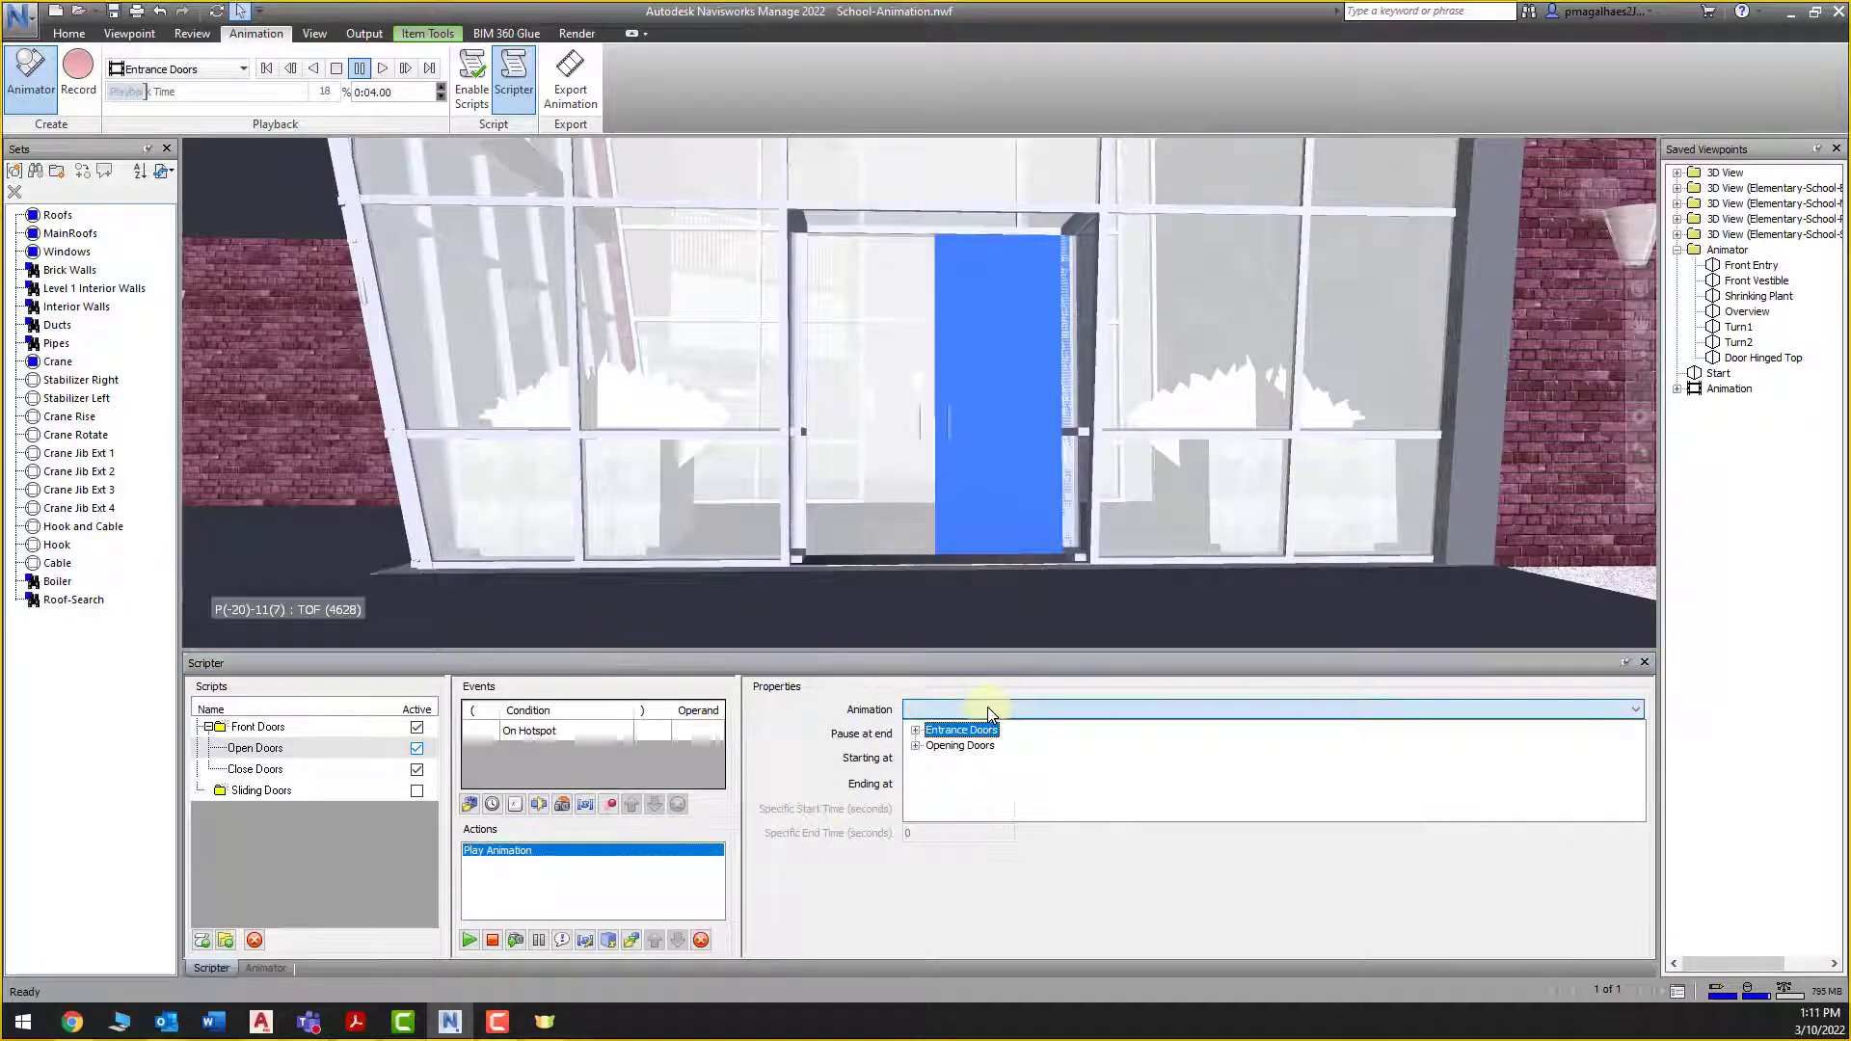
{"action": "left_click", "coordinate": [916, 730]}
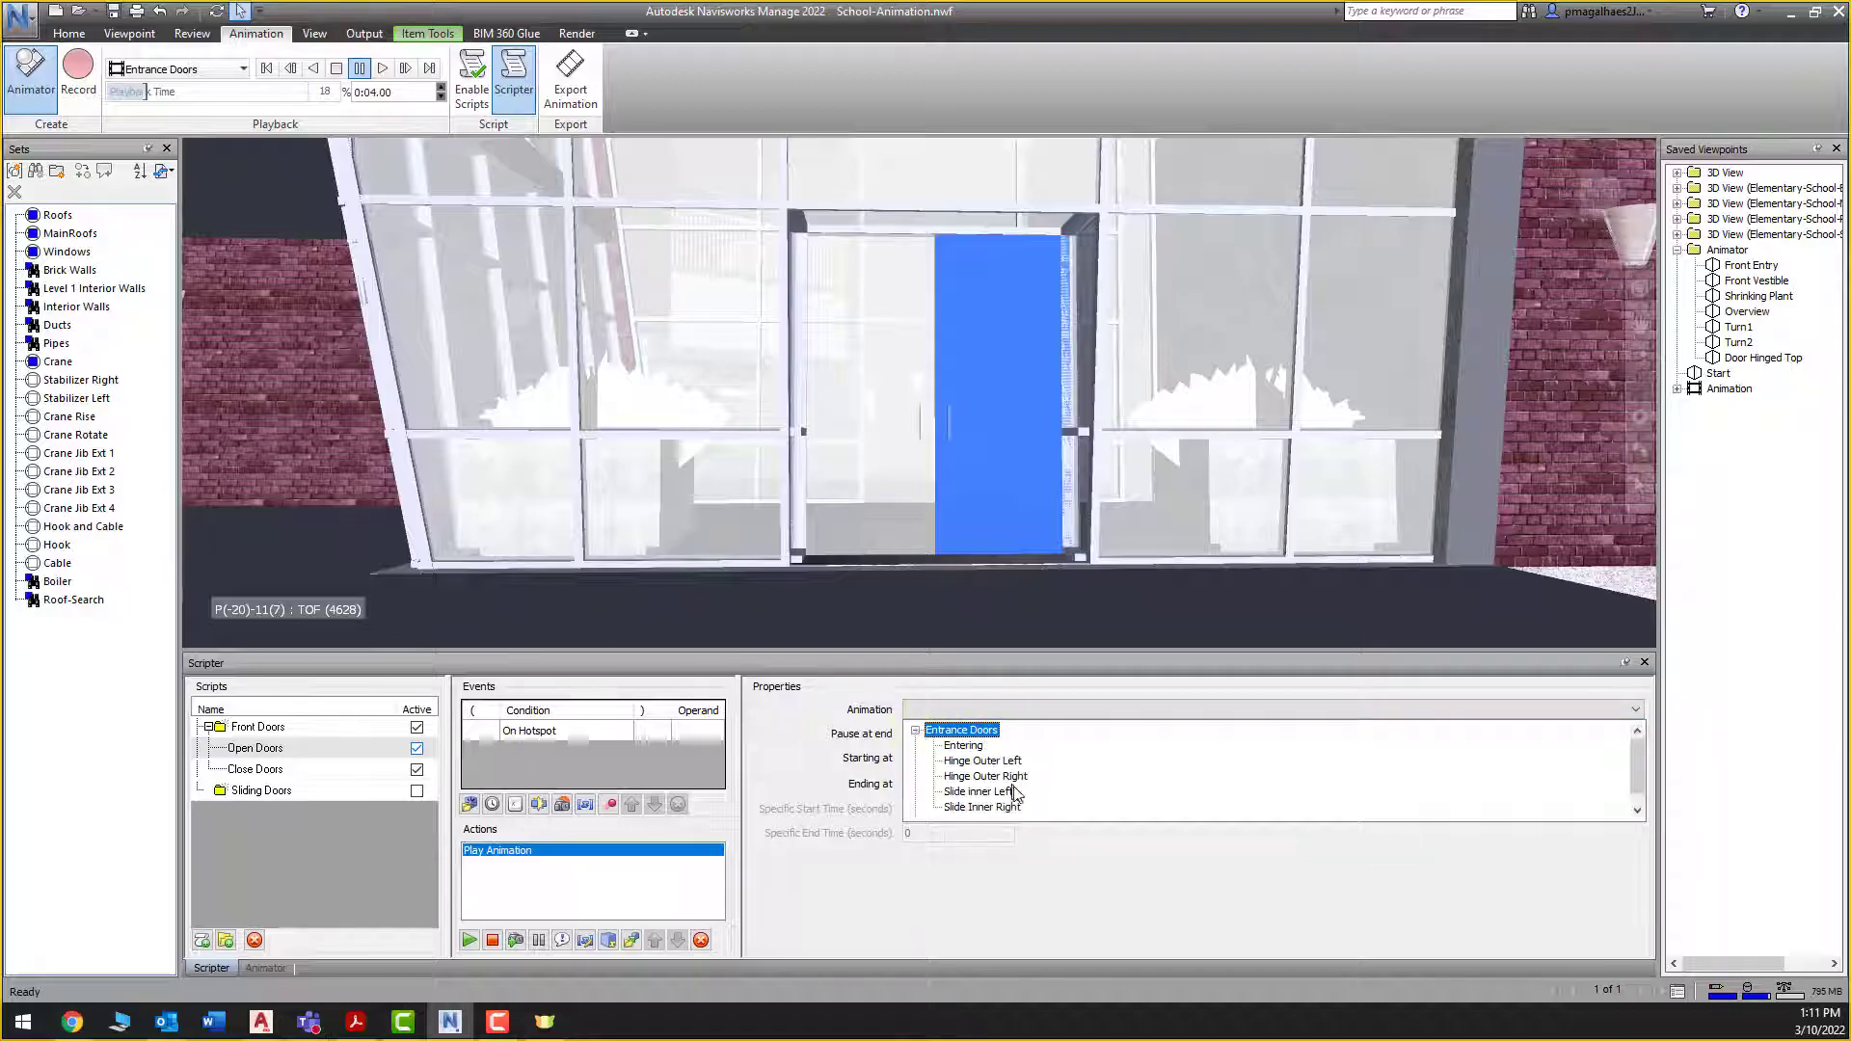
{"action": "left_click", "coordinate": [993, 761]}
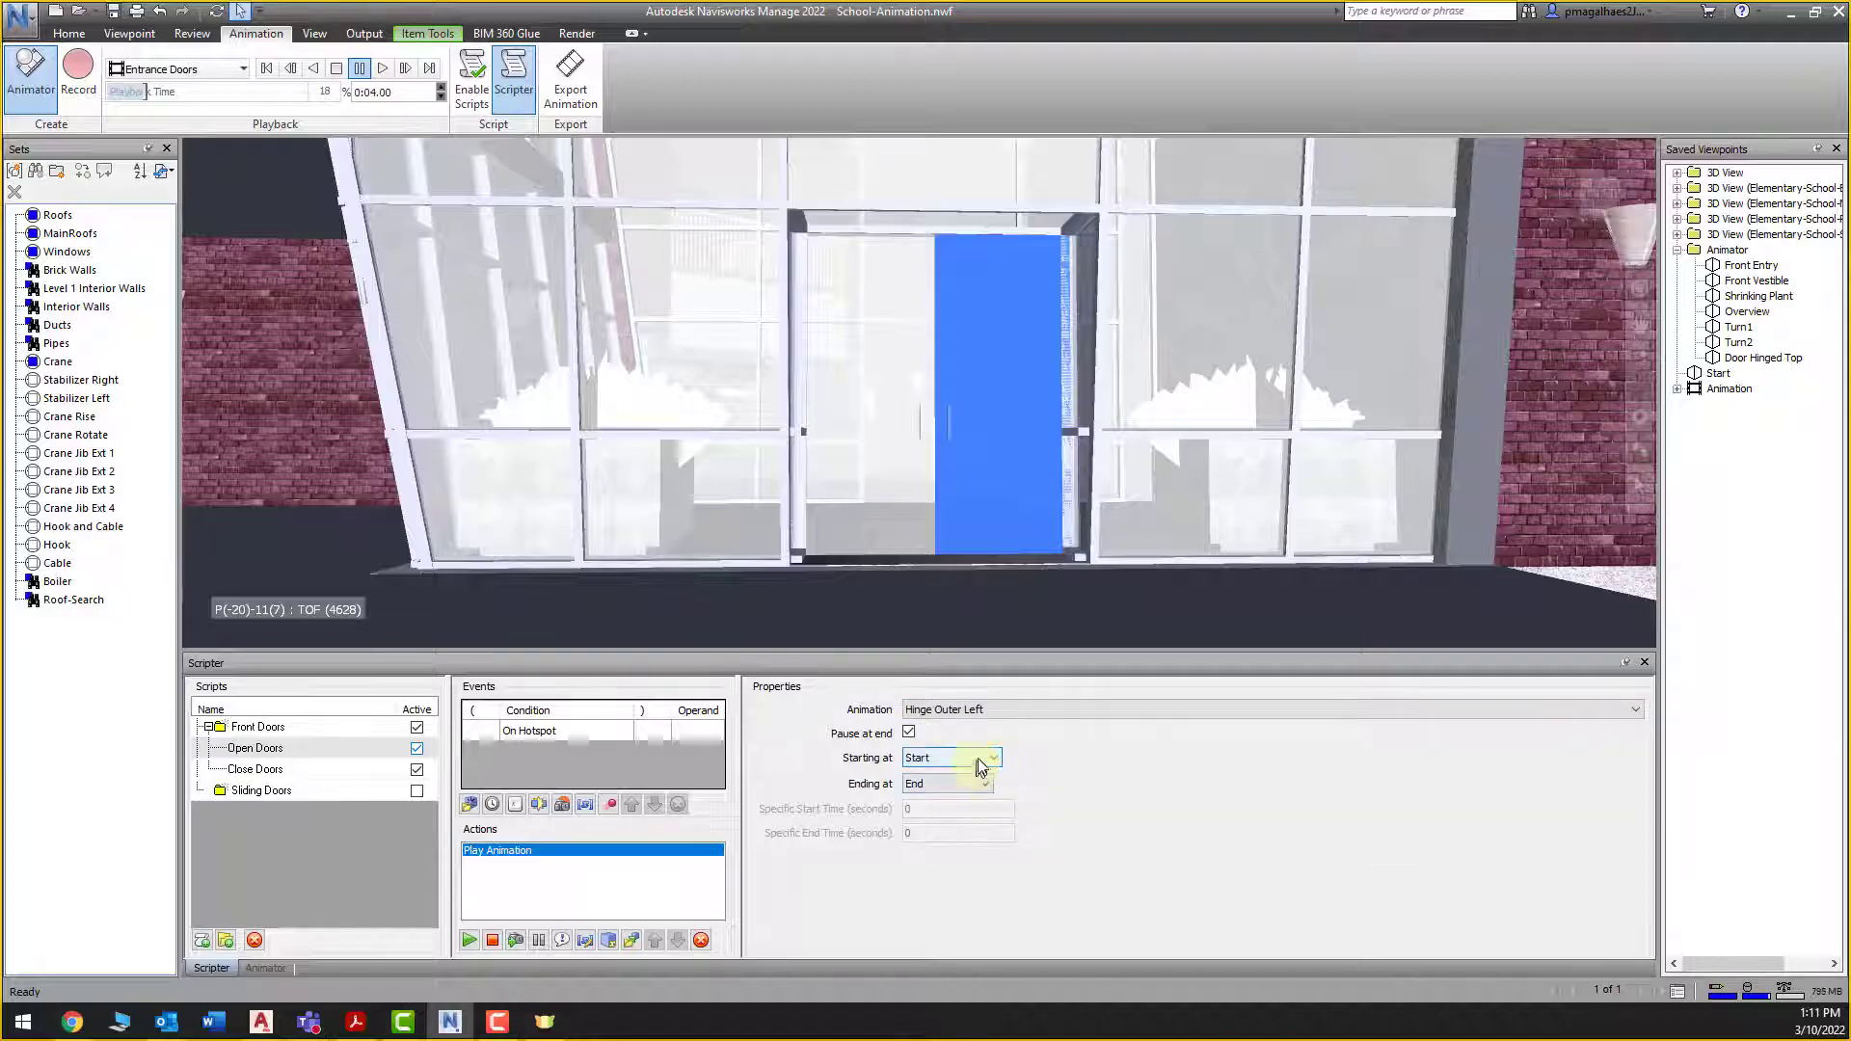
Set the Hinge Outer Left action to start and end at specified times of 4 and 6 seconds
{"action": "left_click", "coordinate": [951, 760]}
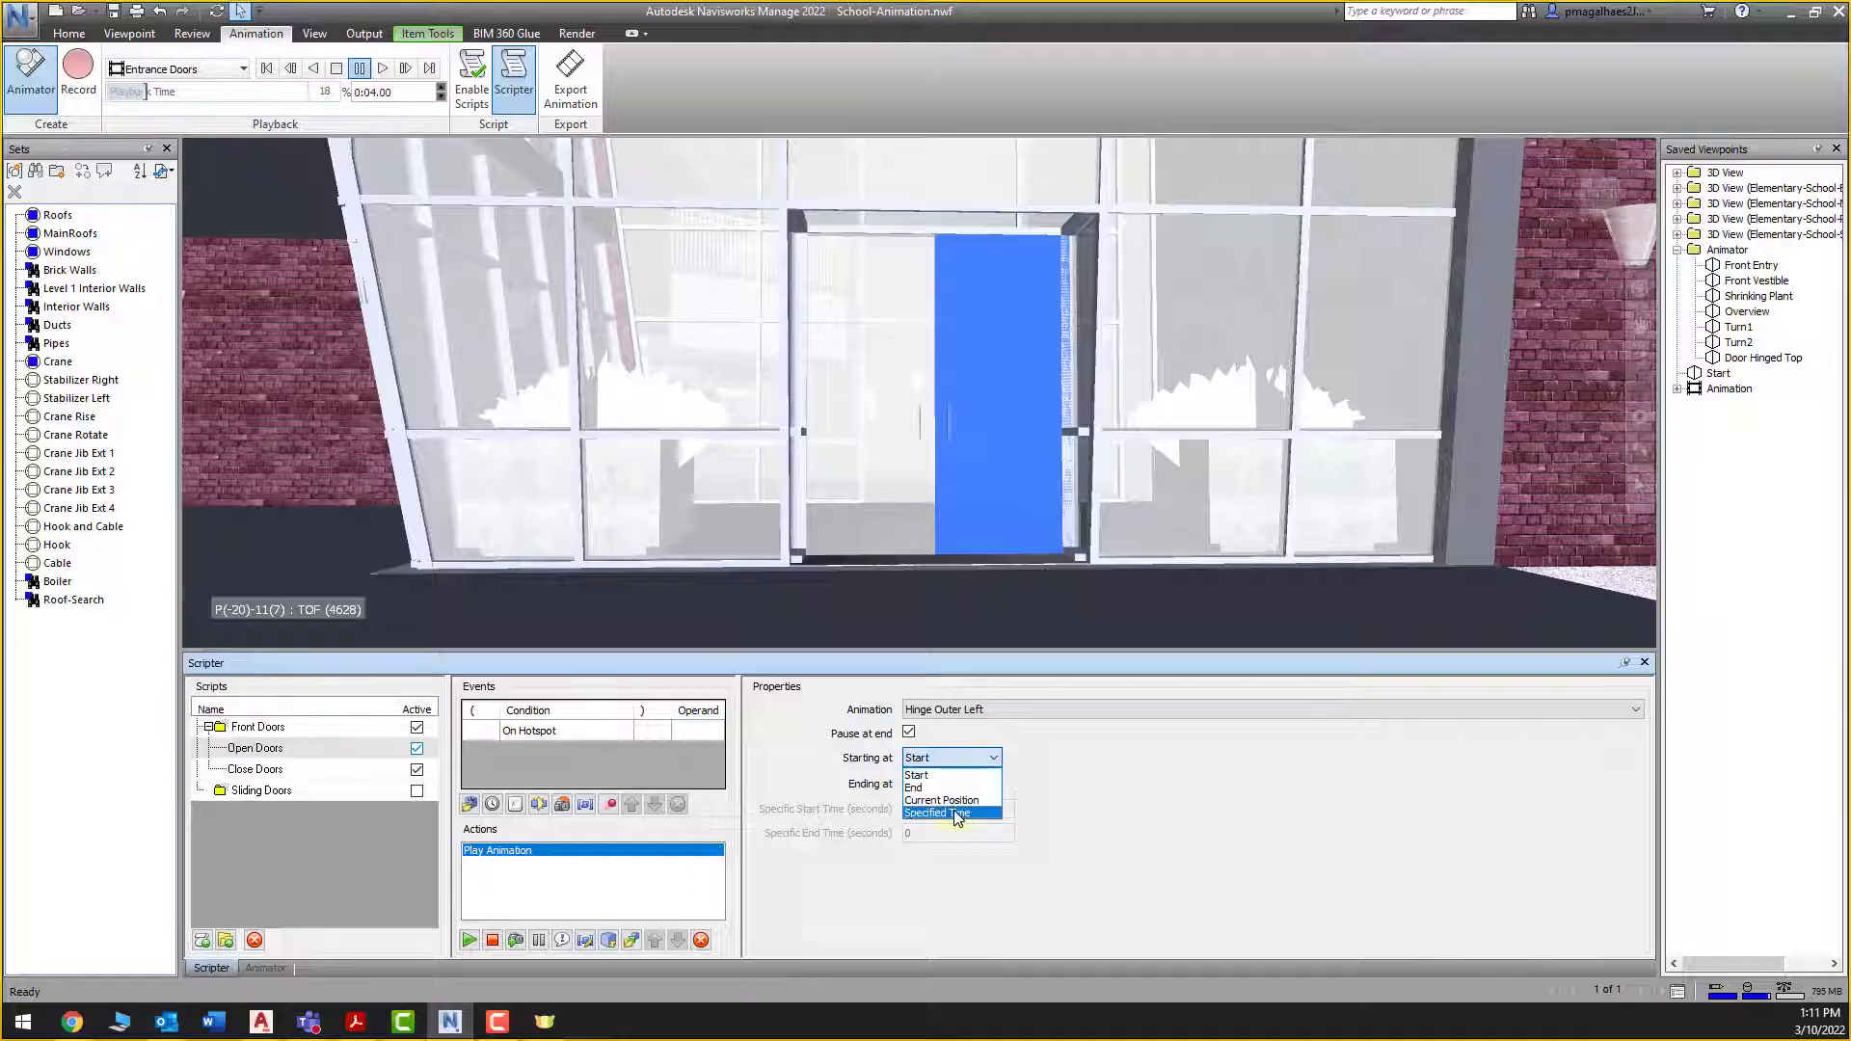
{"action": "left_click", "coordinate": [940, 815]}
{"action": "left_click", "coordinate": [951, 808]}
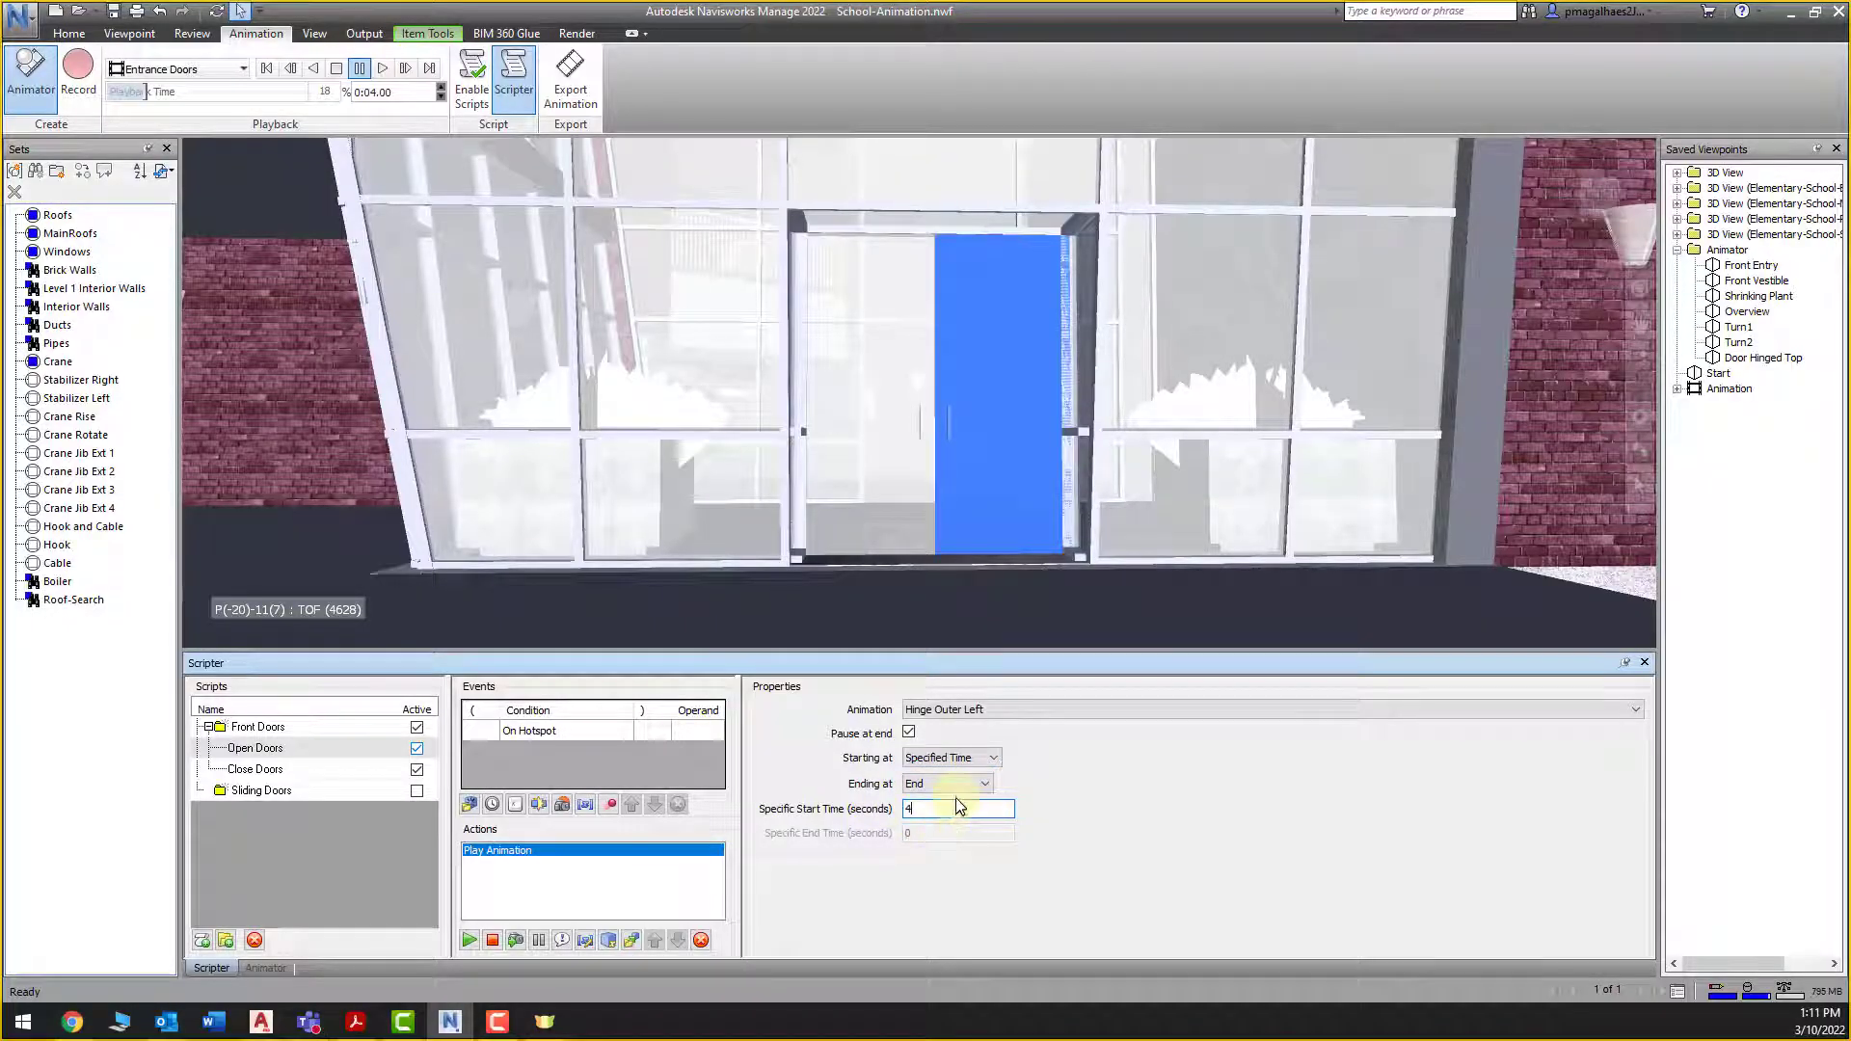
{"action": "left_click", "coordinate": [963, 789]}
{"action": "left_click", "coordinate": [937, 826]}
{"action": "left_click", "coordinate": [954, 833]}
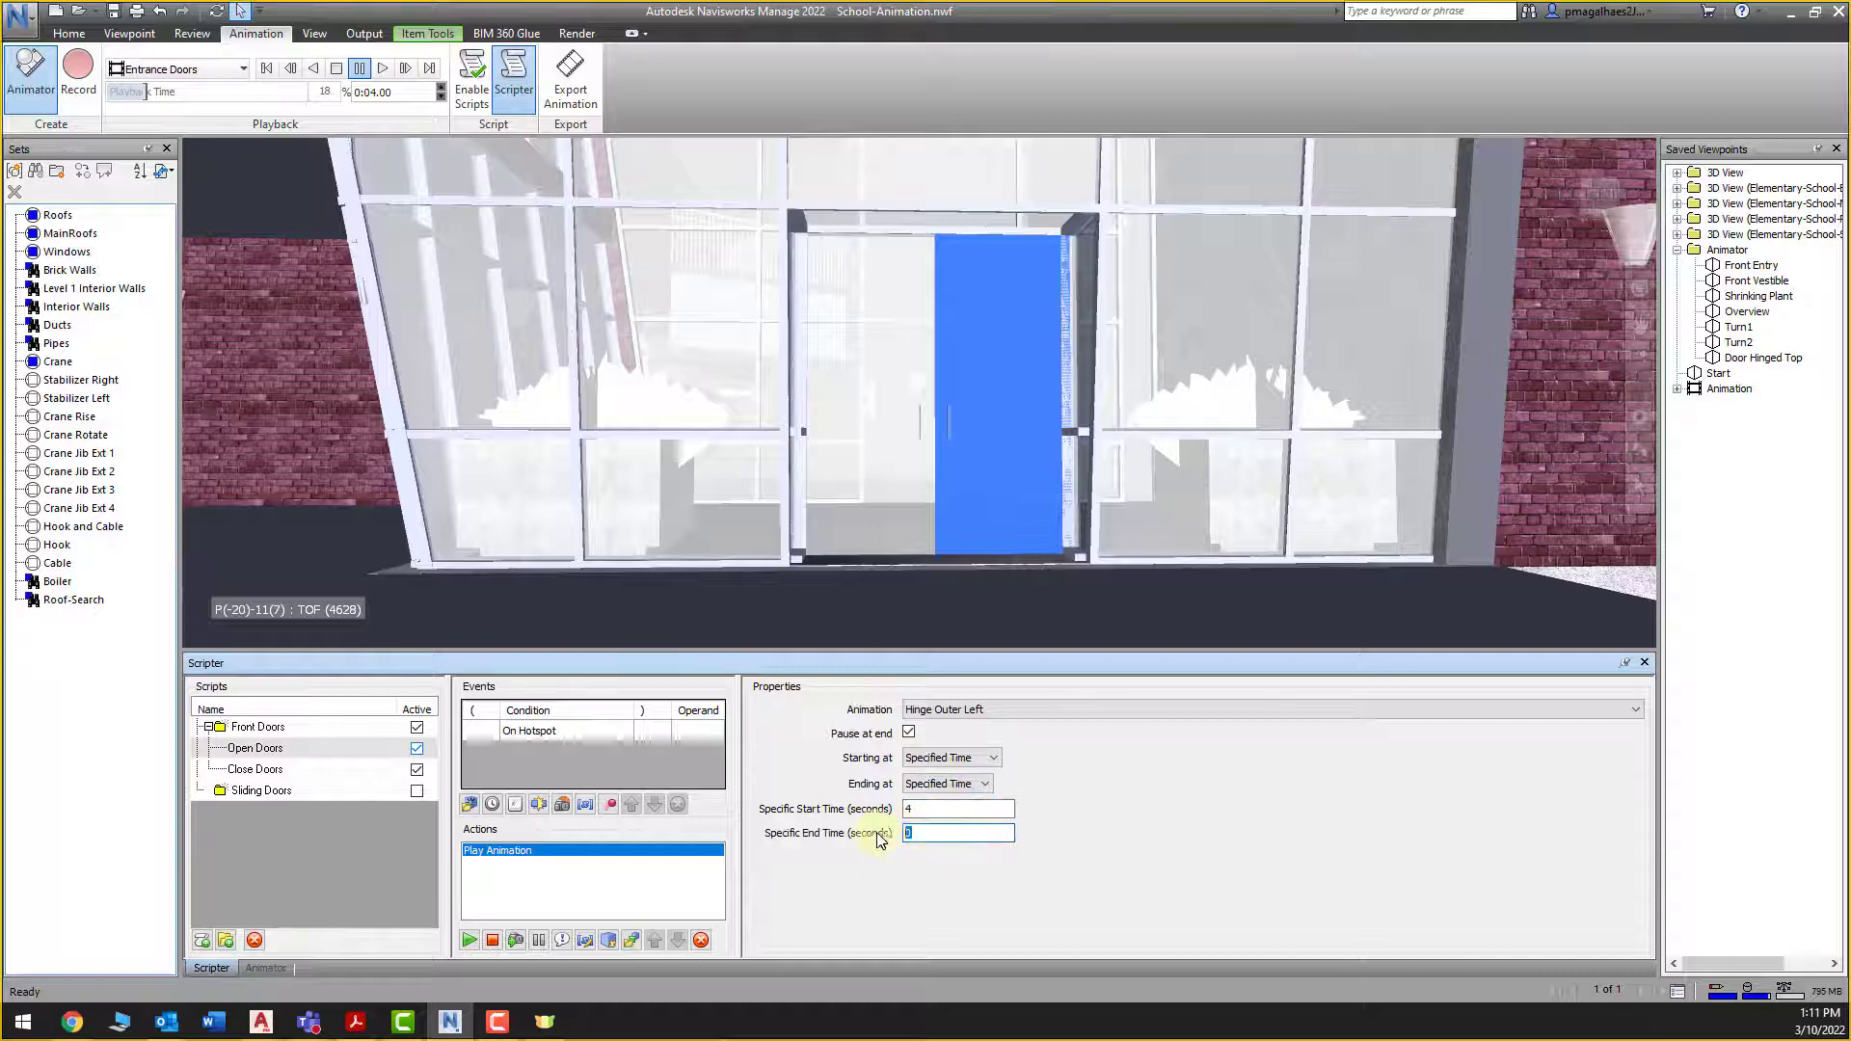
{"action": "type", "text": "6"}
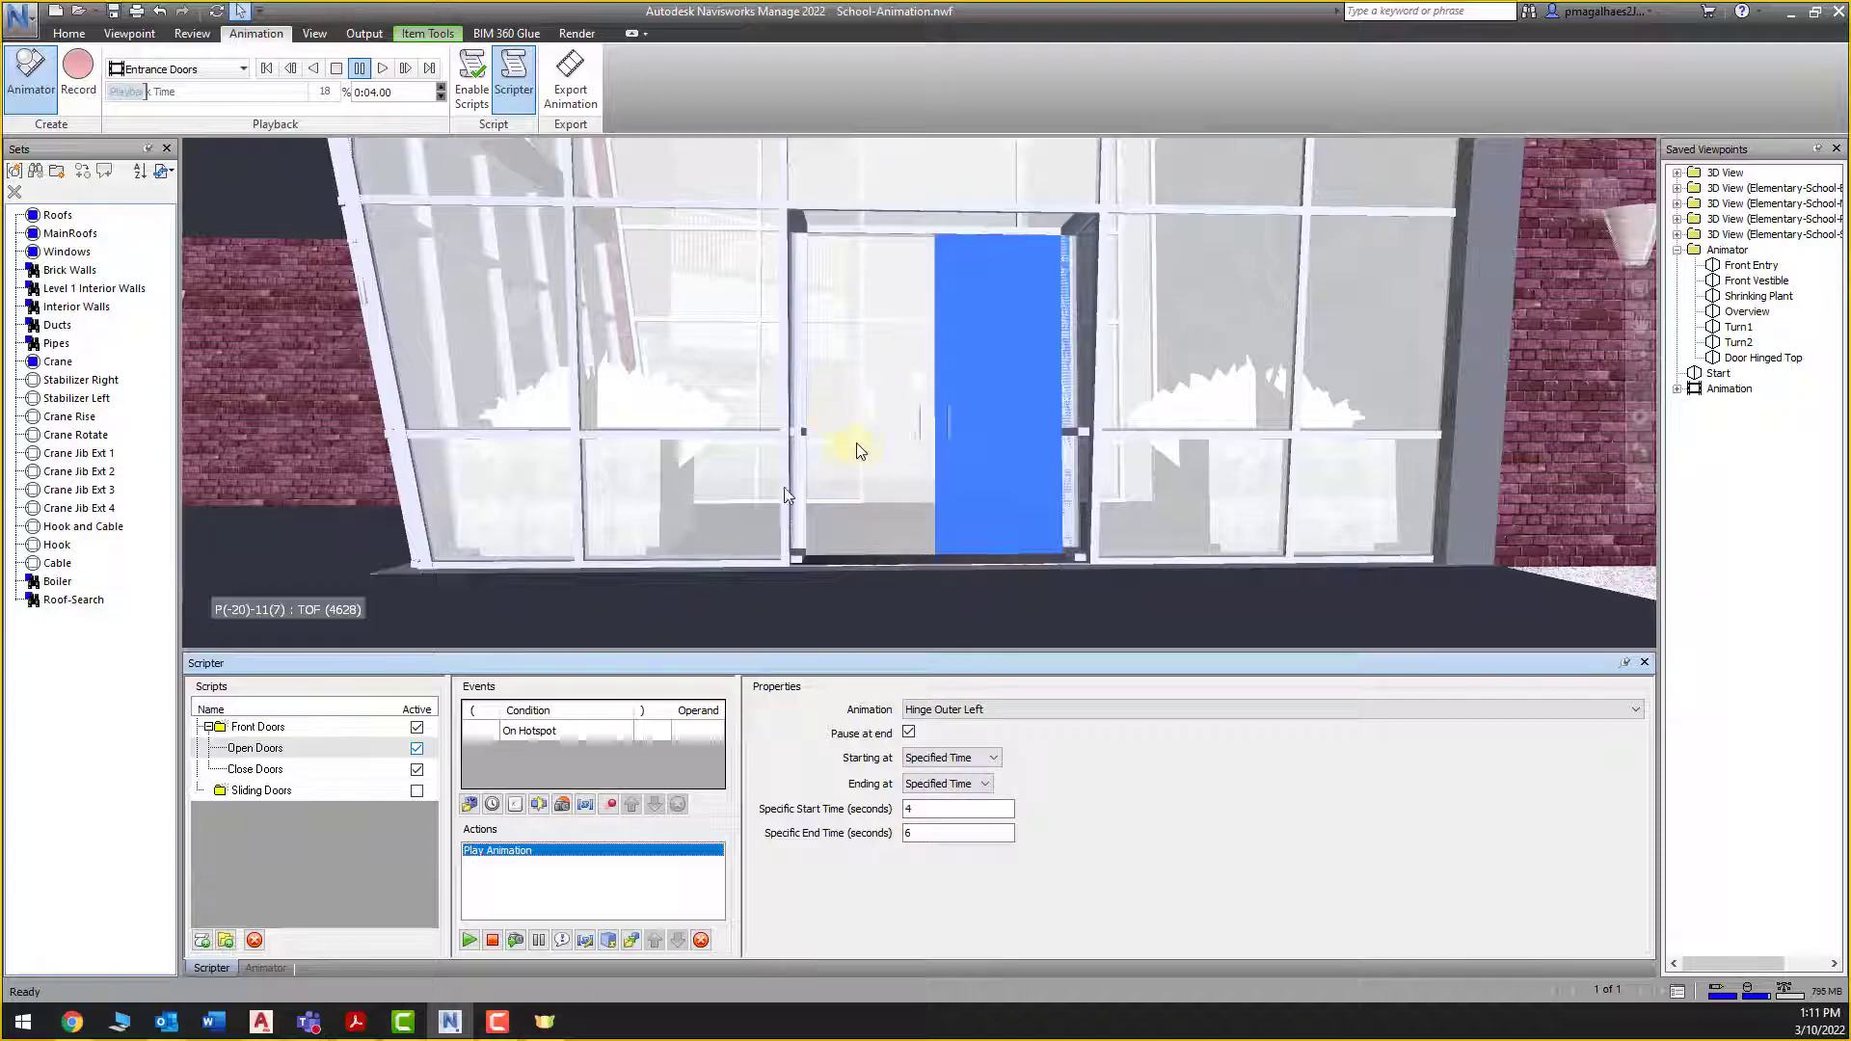
Add a second Play Animation action to the Open Doors script that plays Hinge Outer Right from Entrance Doors
{"action": "left_click", "coordinate": [469, 940]}
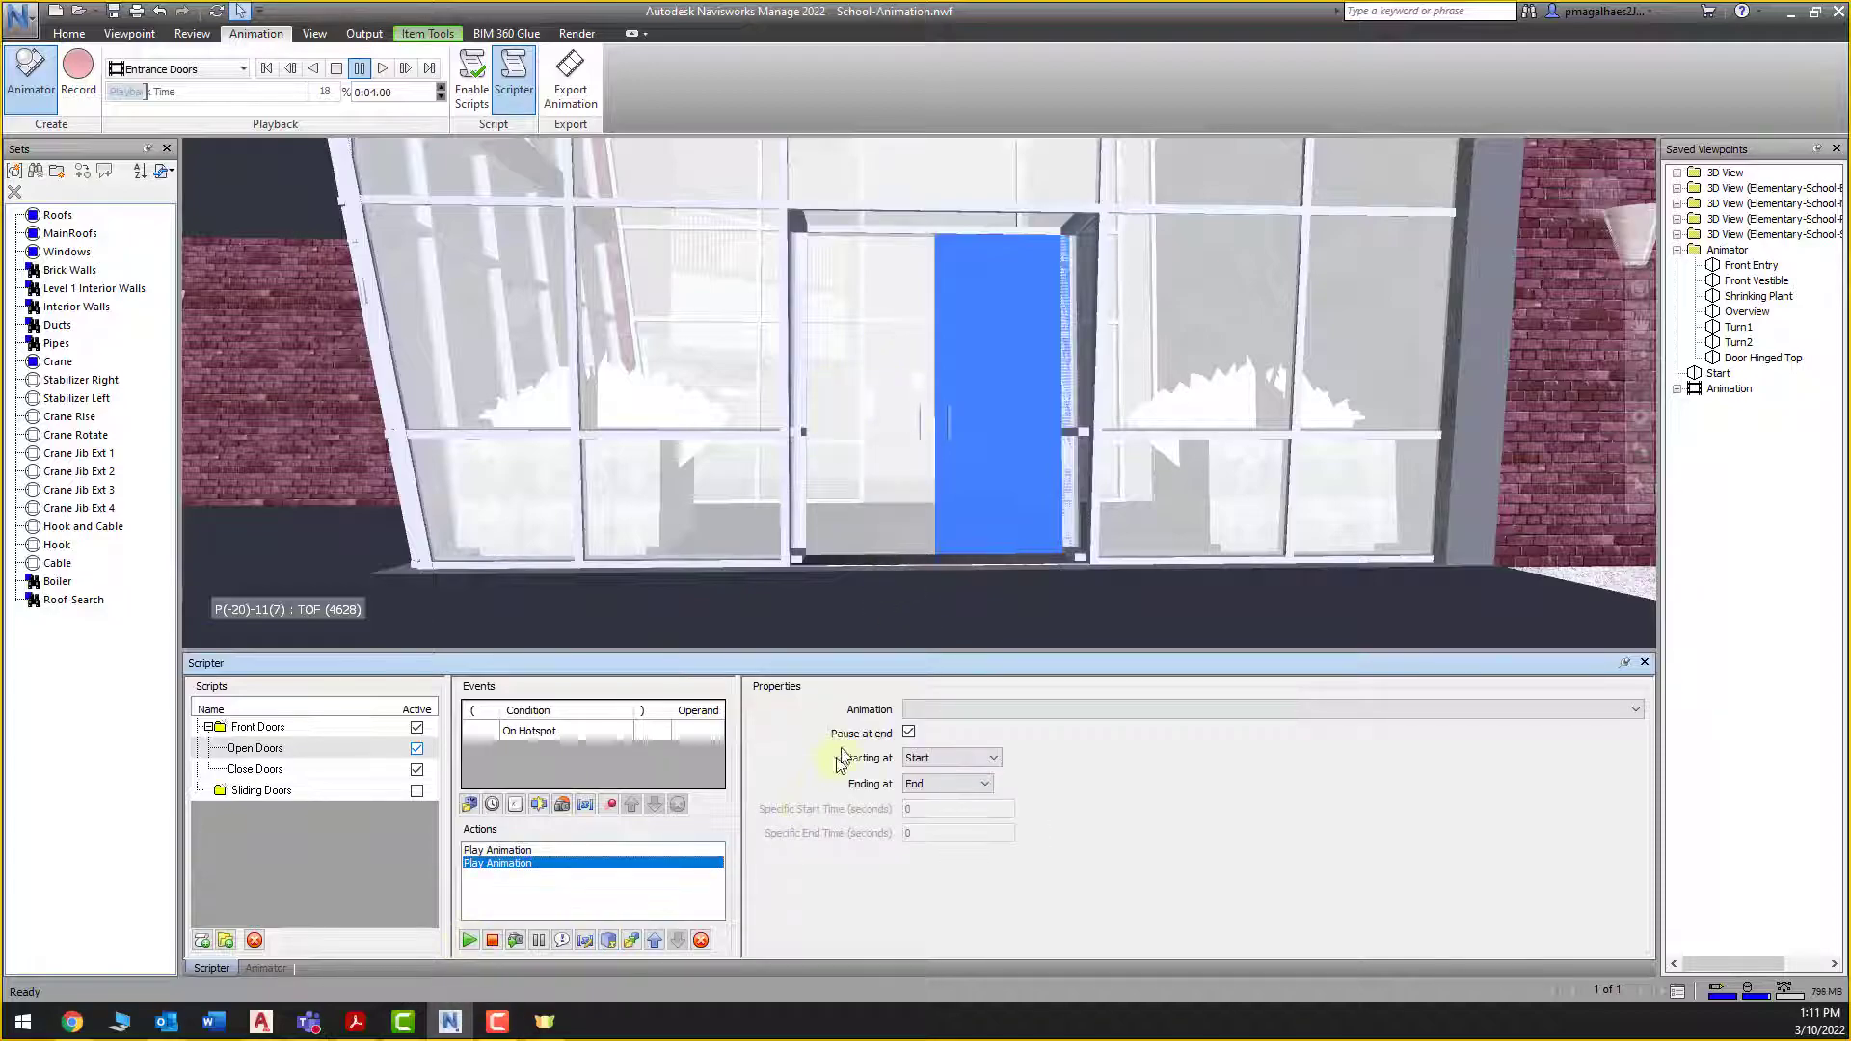
{"action": "left_click", "coordinate": [952, 709]}
{"action": "left_click", "coordinate": [915, 746]}
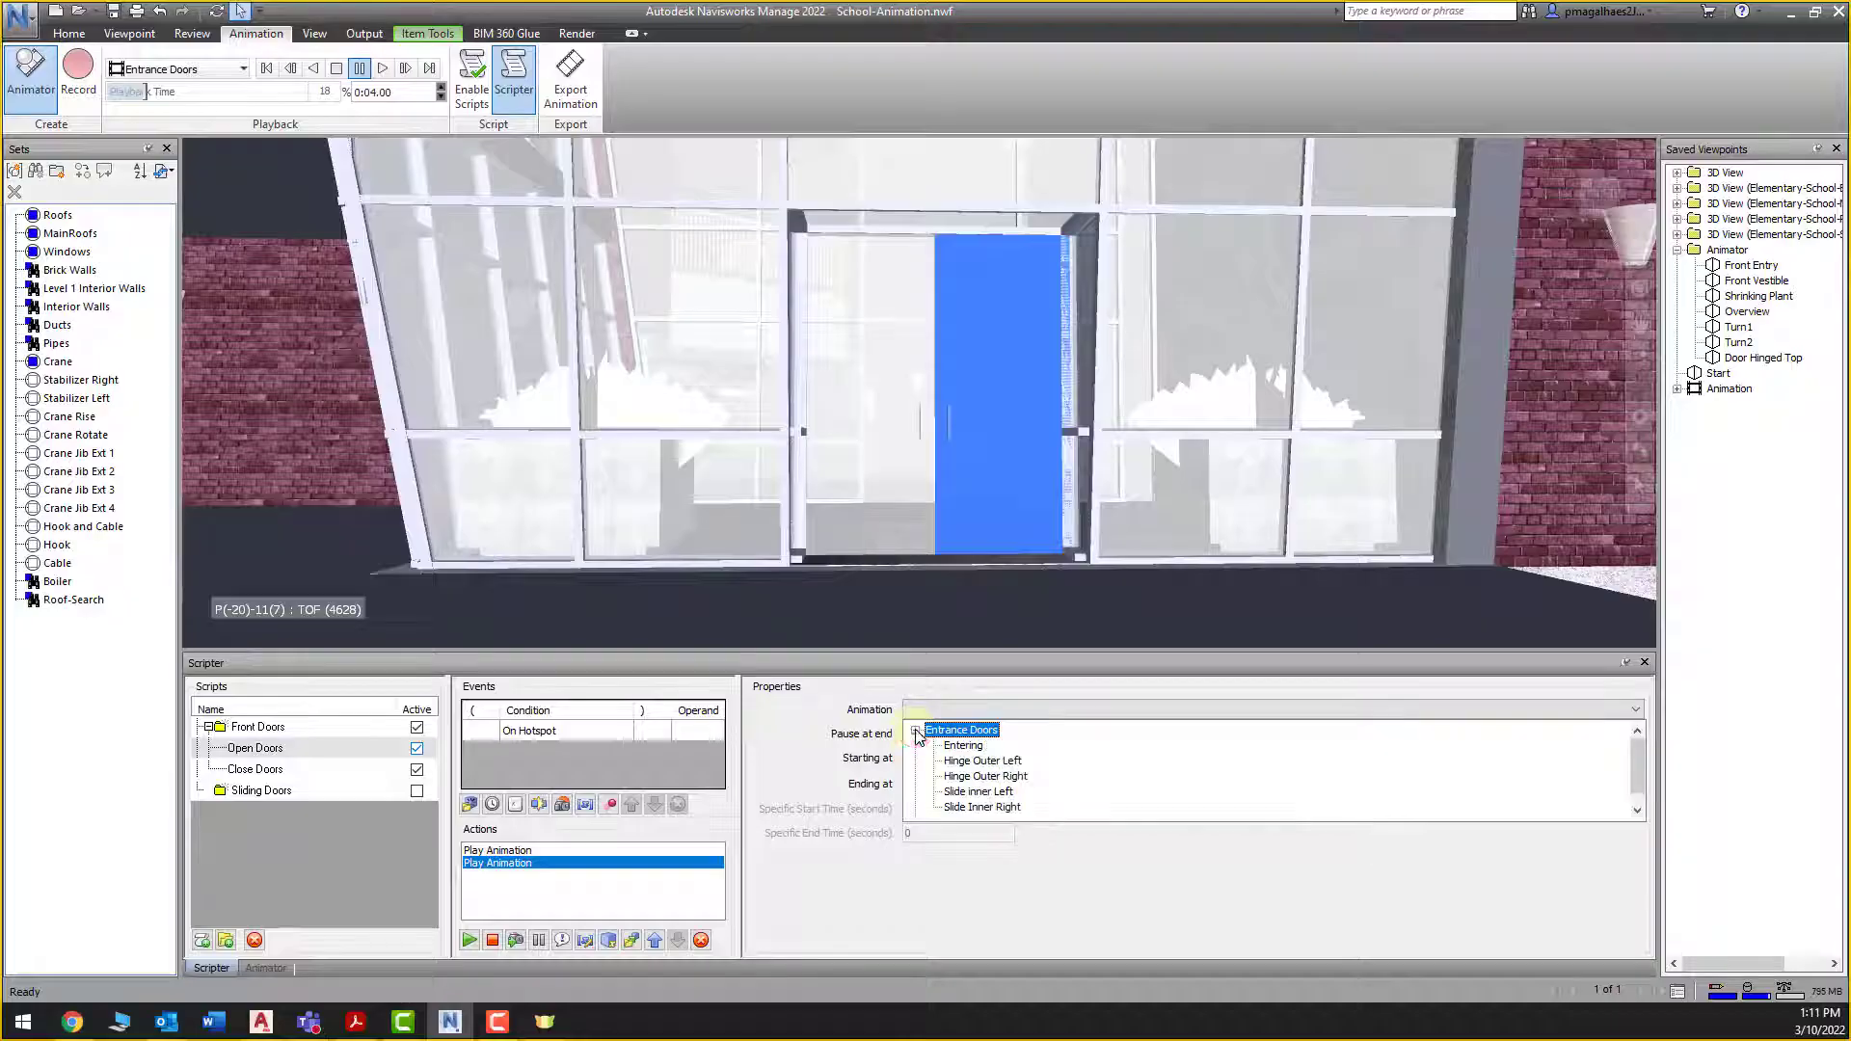
{"action": "left_click", "coordinate": [964, 778]}
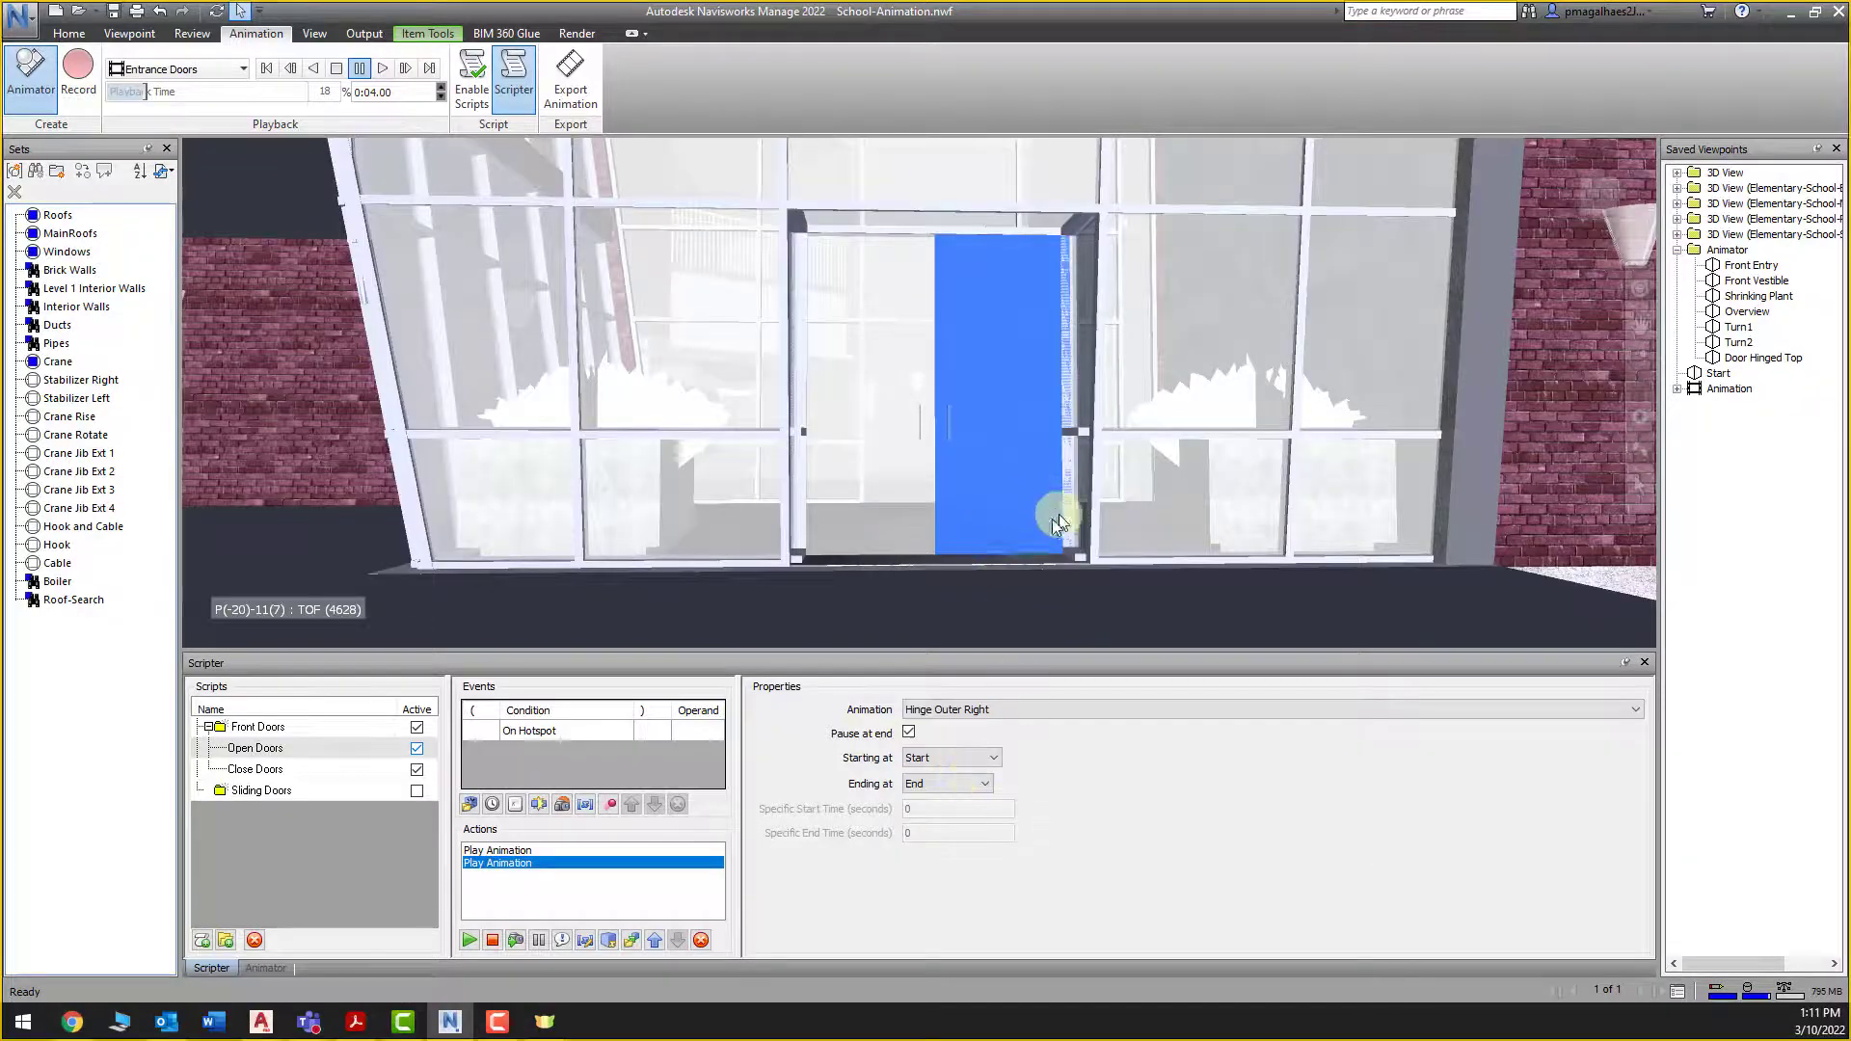
Set the Hinge Outer Right action to start and end at specified times of 4 and 6 seconds
{"action": "left_click", "coordinate": [941, 757]}
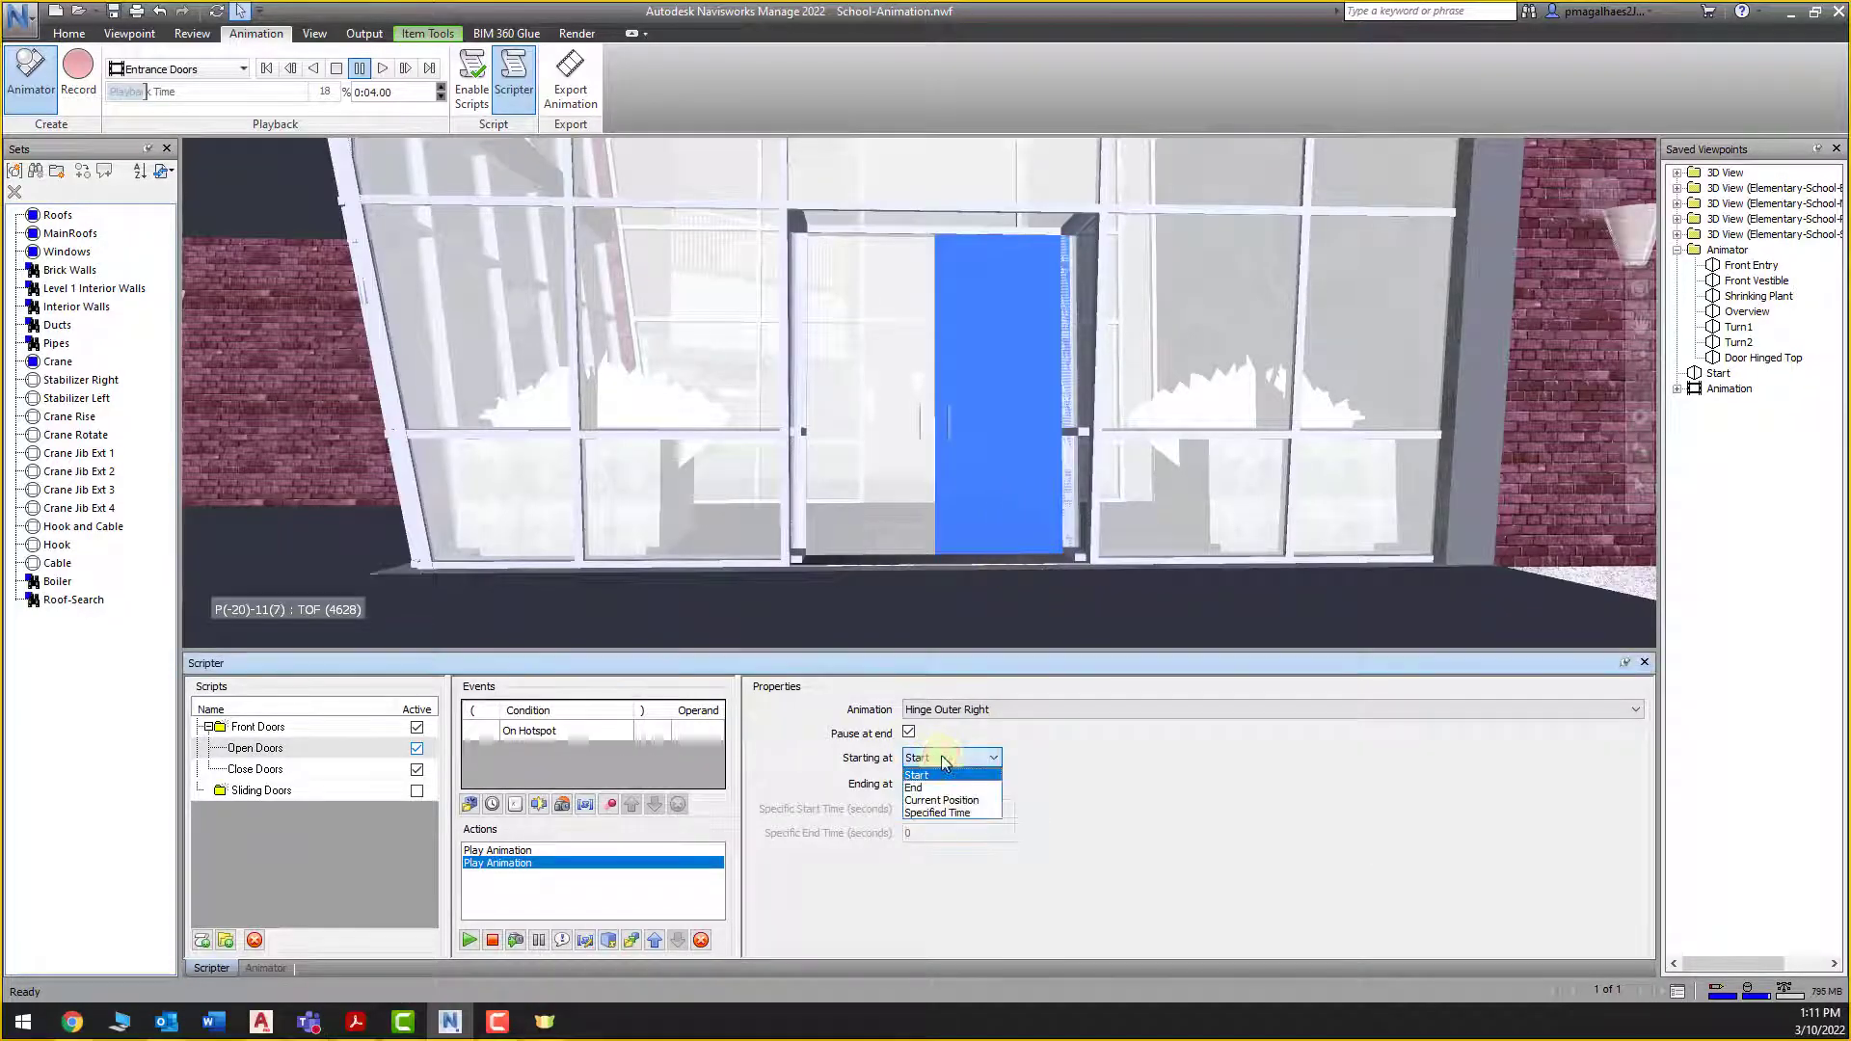
{"action": "left_click", "coordinate": [943, 813]}
{"action": "left_click", "coordinate": [949, 782]}
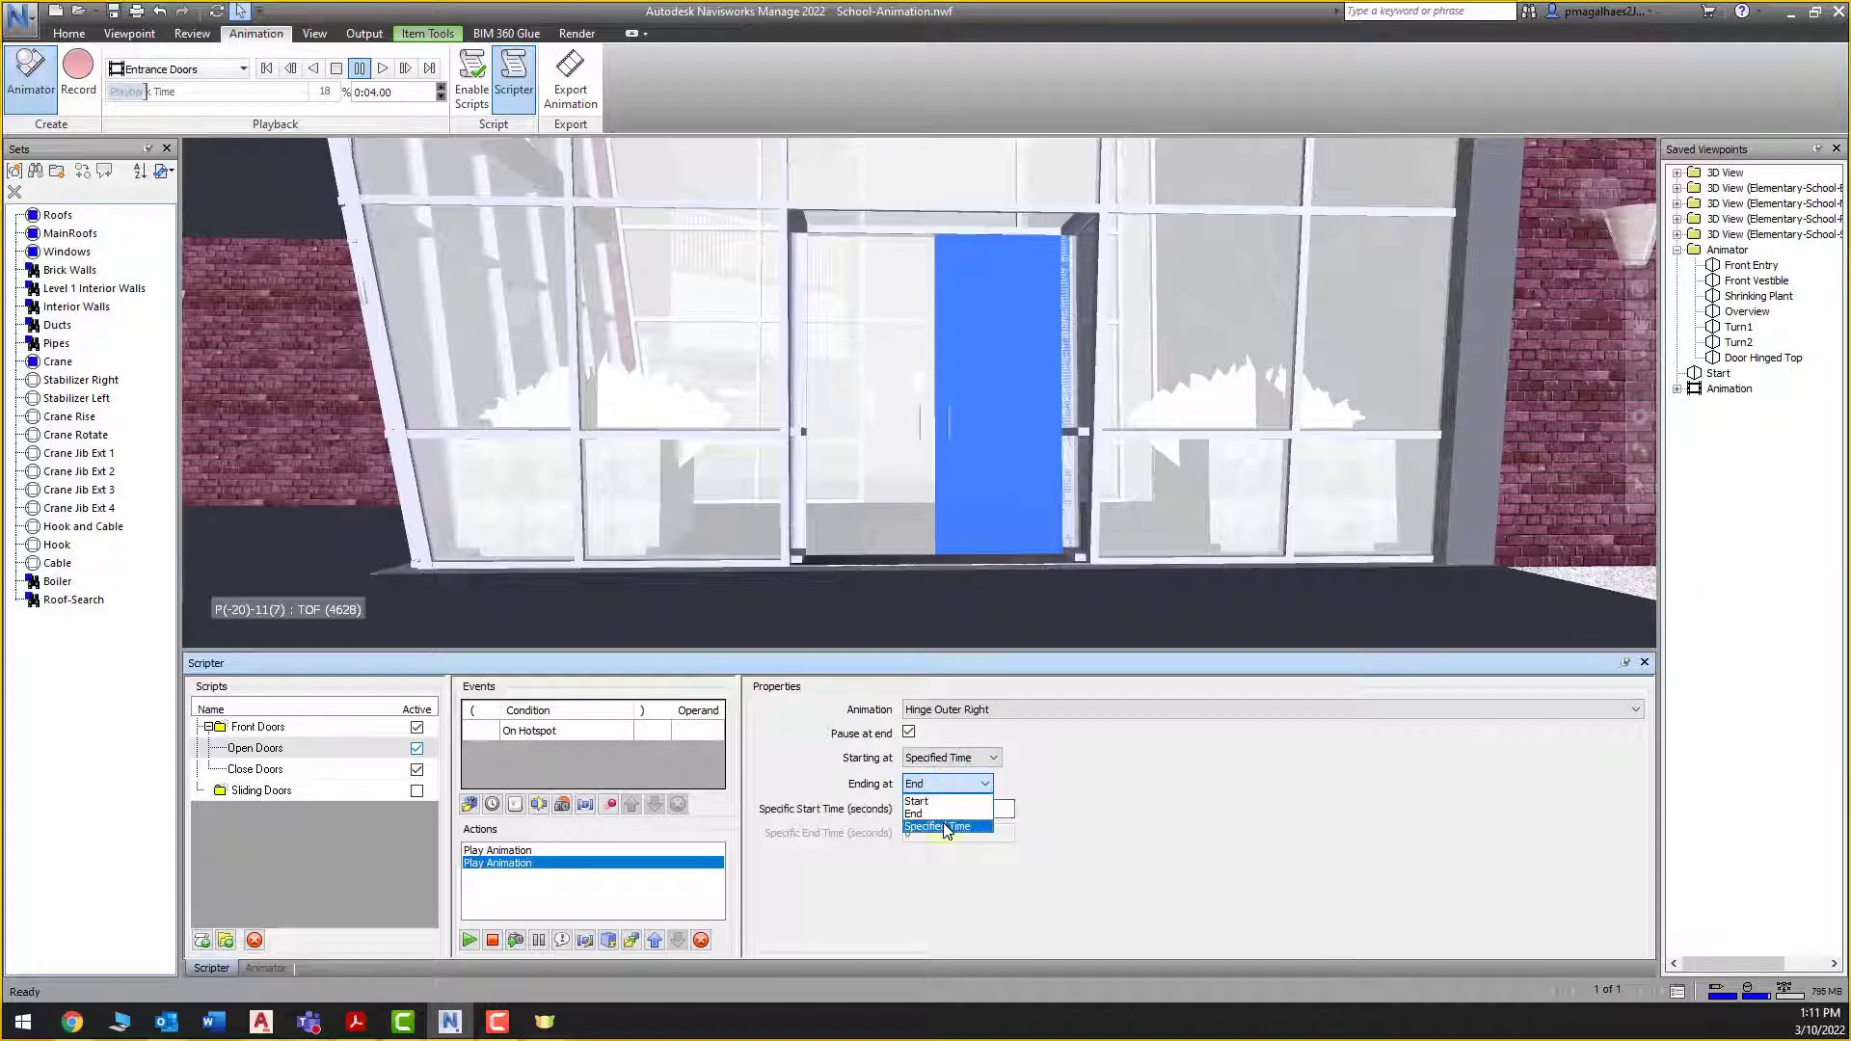
{"action": "left_click", "coordinate": [938, 837]}
{"action": "double_click", "coordinate": [938, 810]}
{"action": "type", "text": "4"}
{"action": "key", "text": "Tab"}
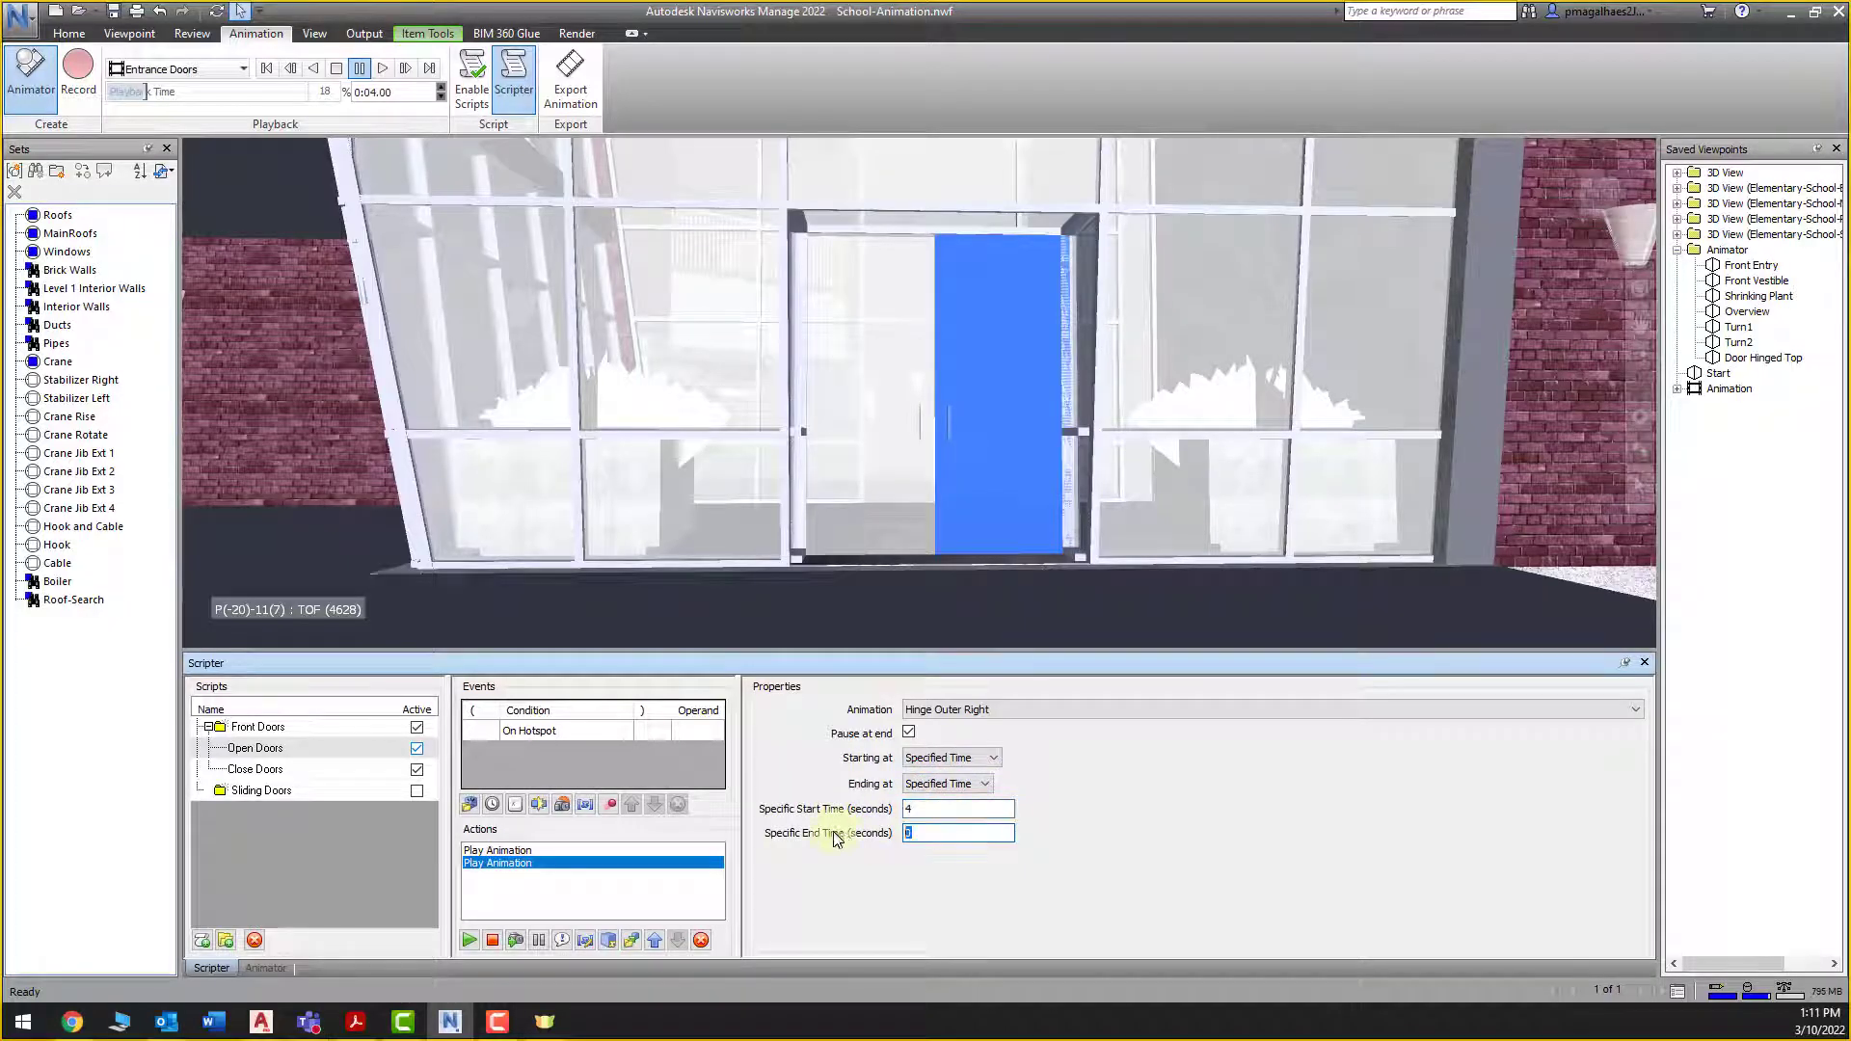
{"action": "type", "text": "6"}
{"action": "key", "text": "Tab"}
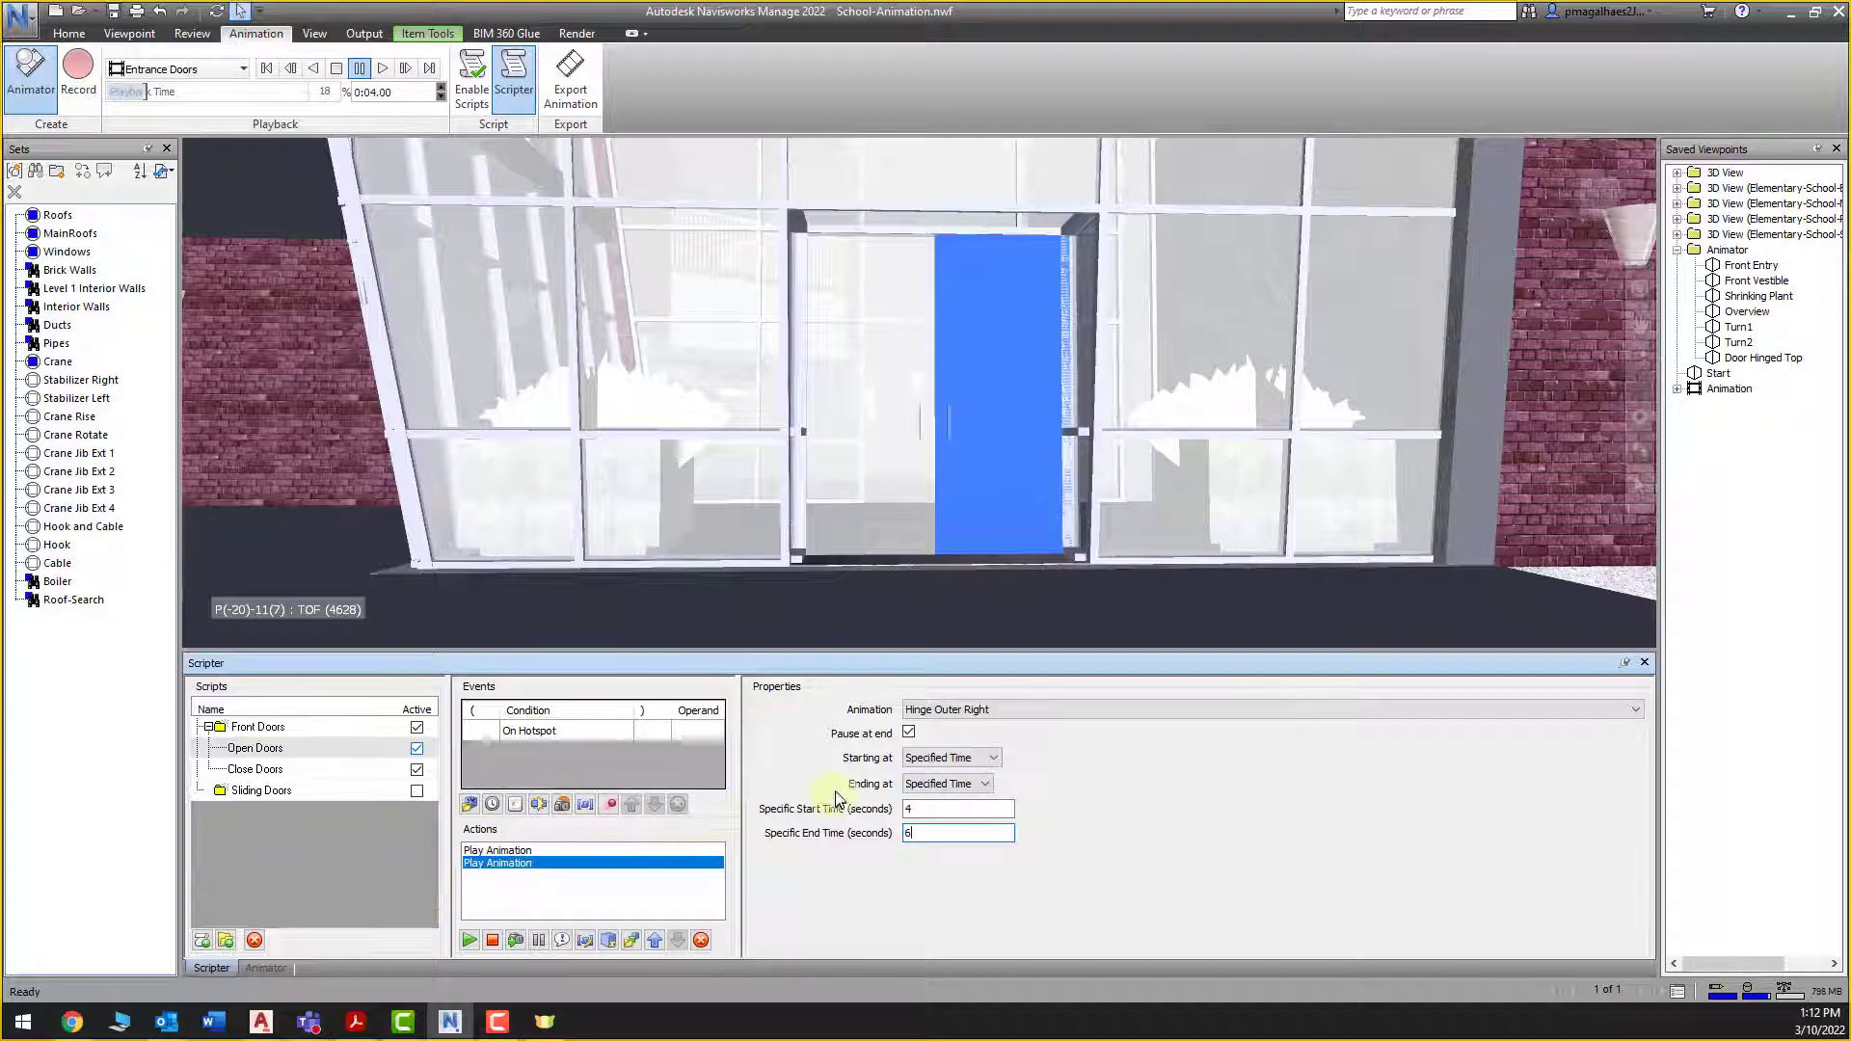
Enable the scripts and walk around in front of the entrance to test the Open Doors hotspot
{"action": "left_click", "coordinate": [378, 897]}
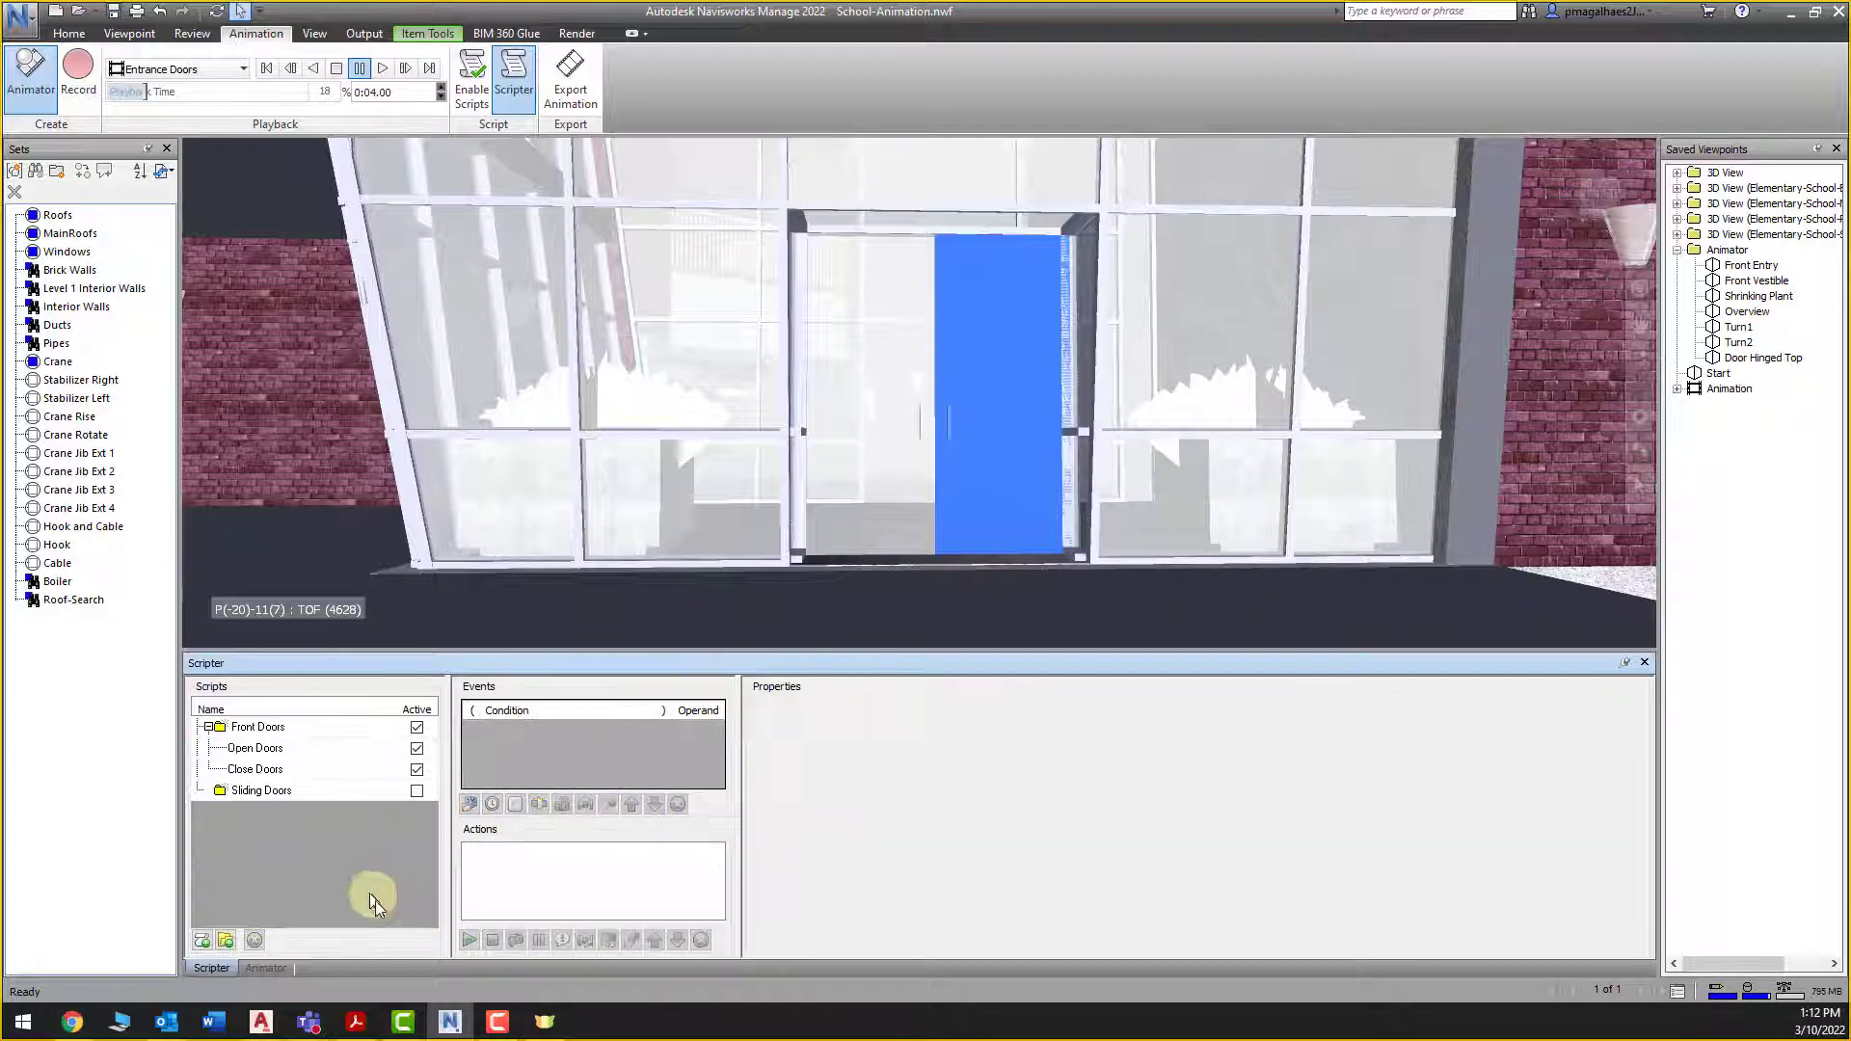
{"action": "left_click", "coordinate": [280, 751]}
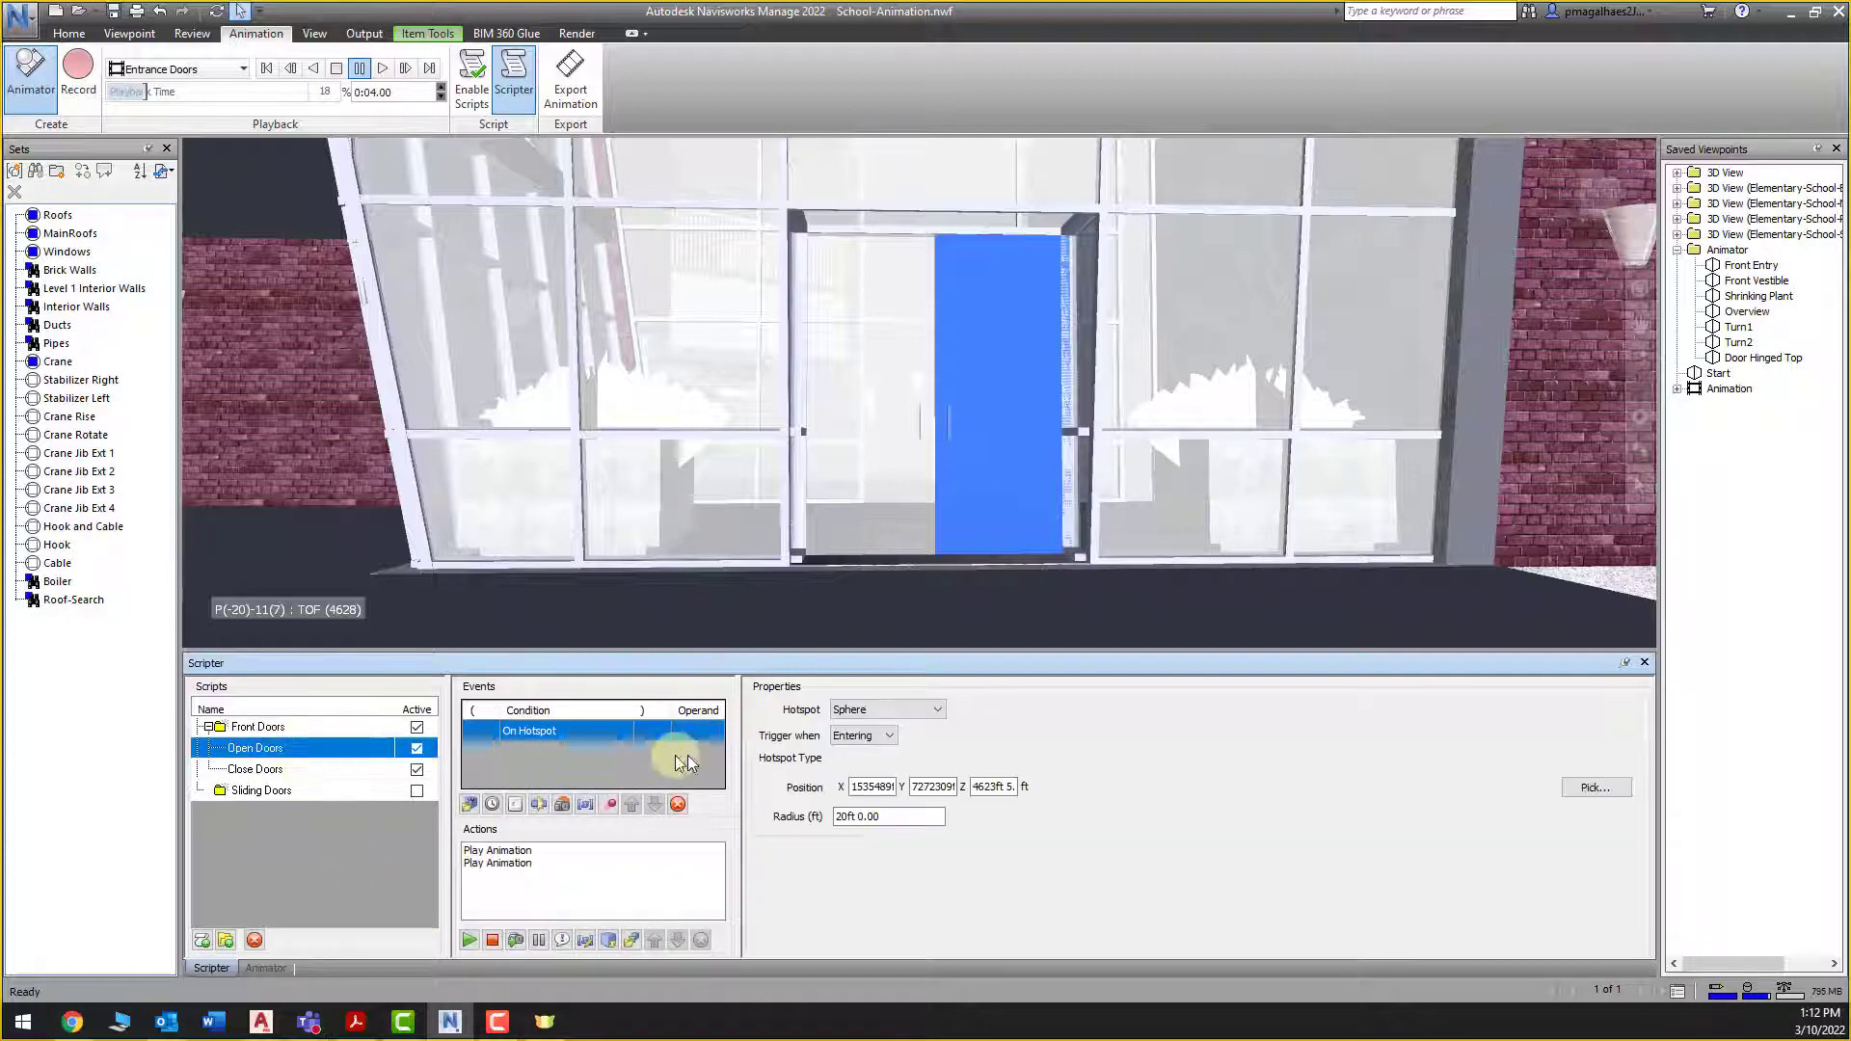
{"action": "left_click", "coordinate": [473, 79]}
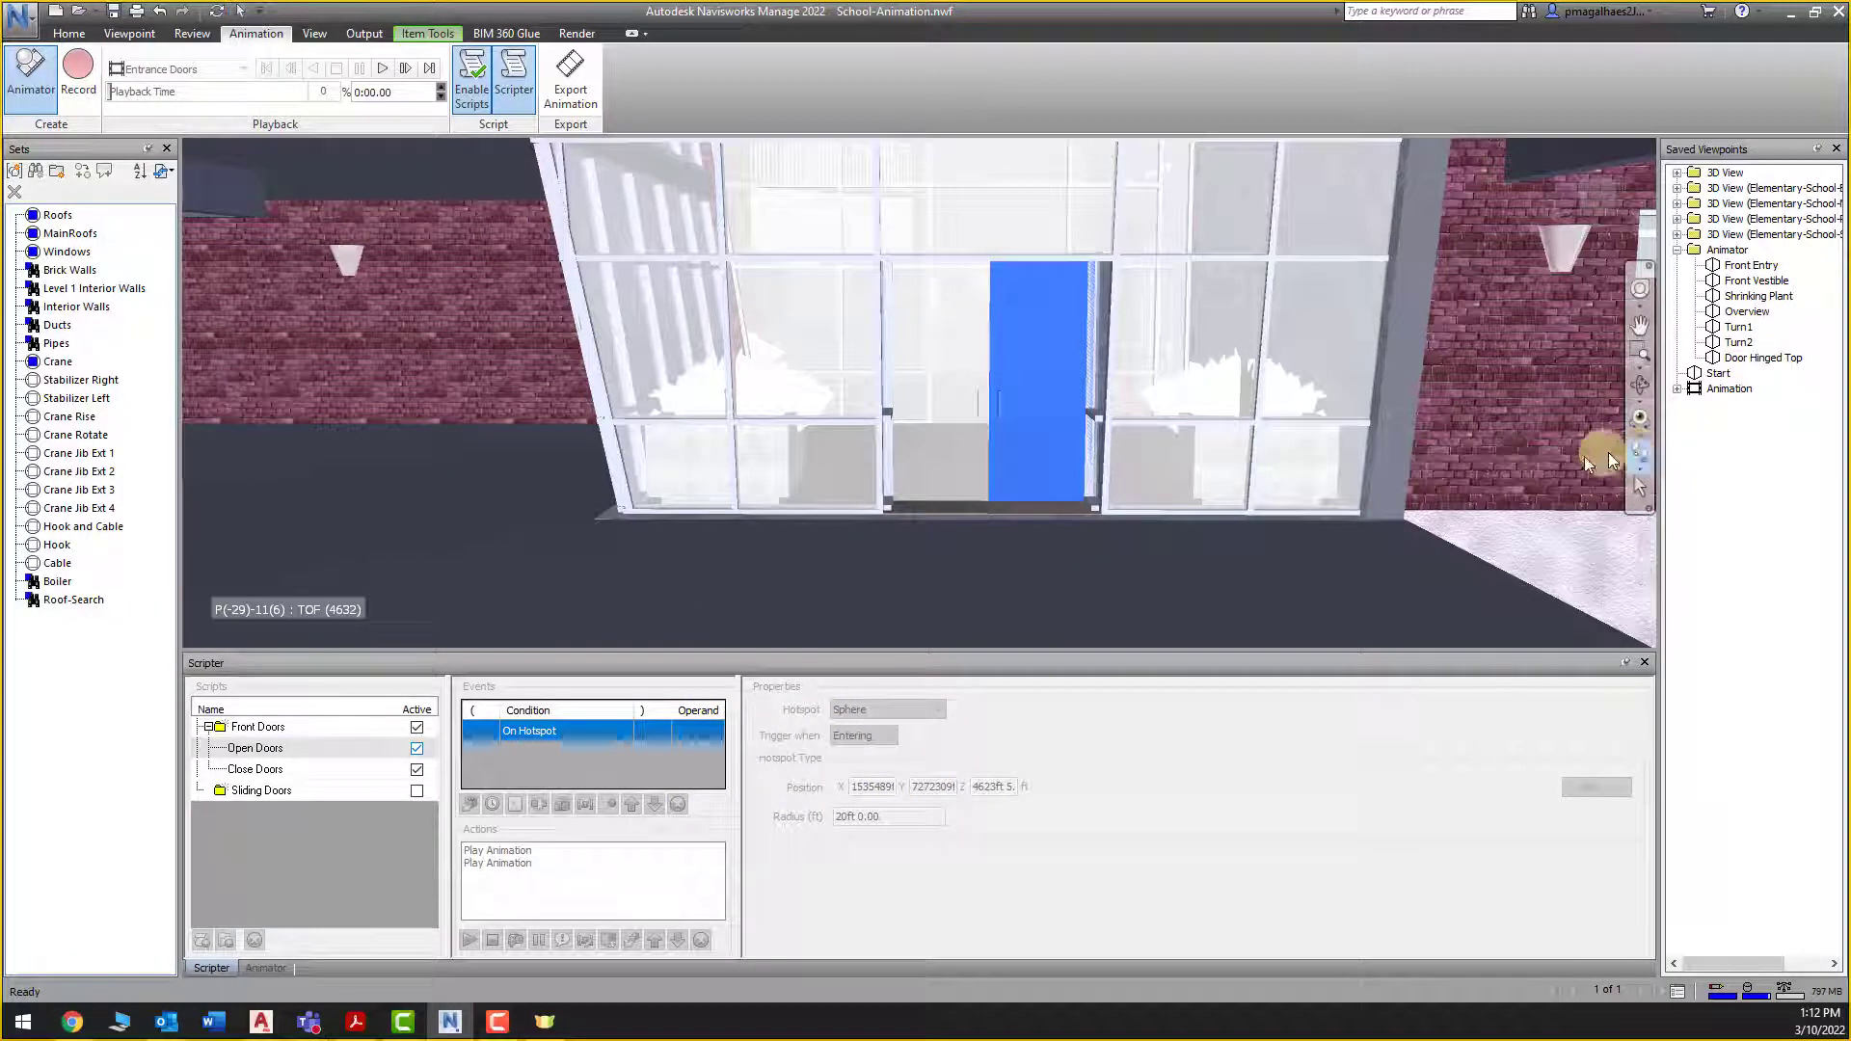
{"action": "left_click_drag", "start_coordinate": [994, 602], "coordinate": [976, 557]}
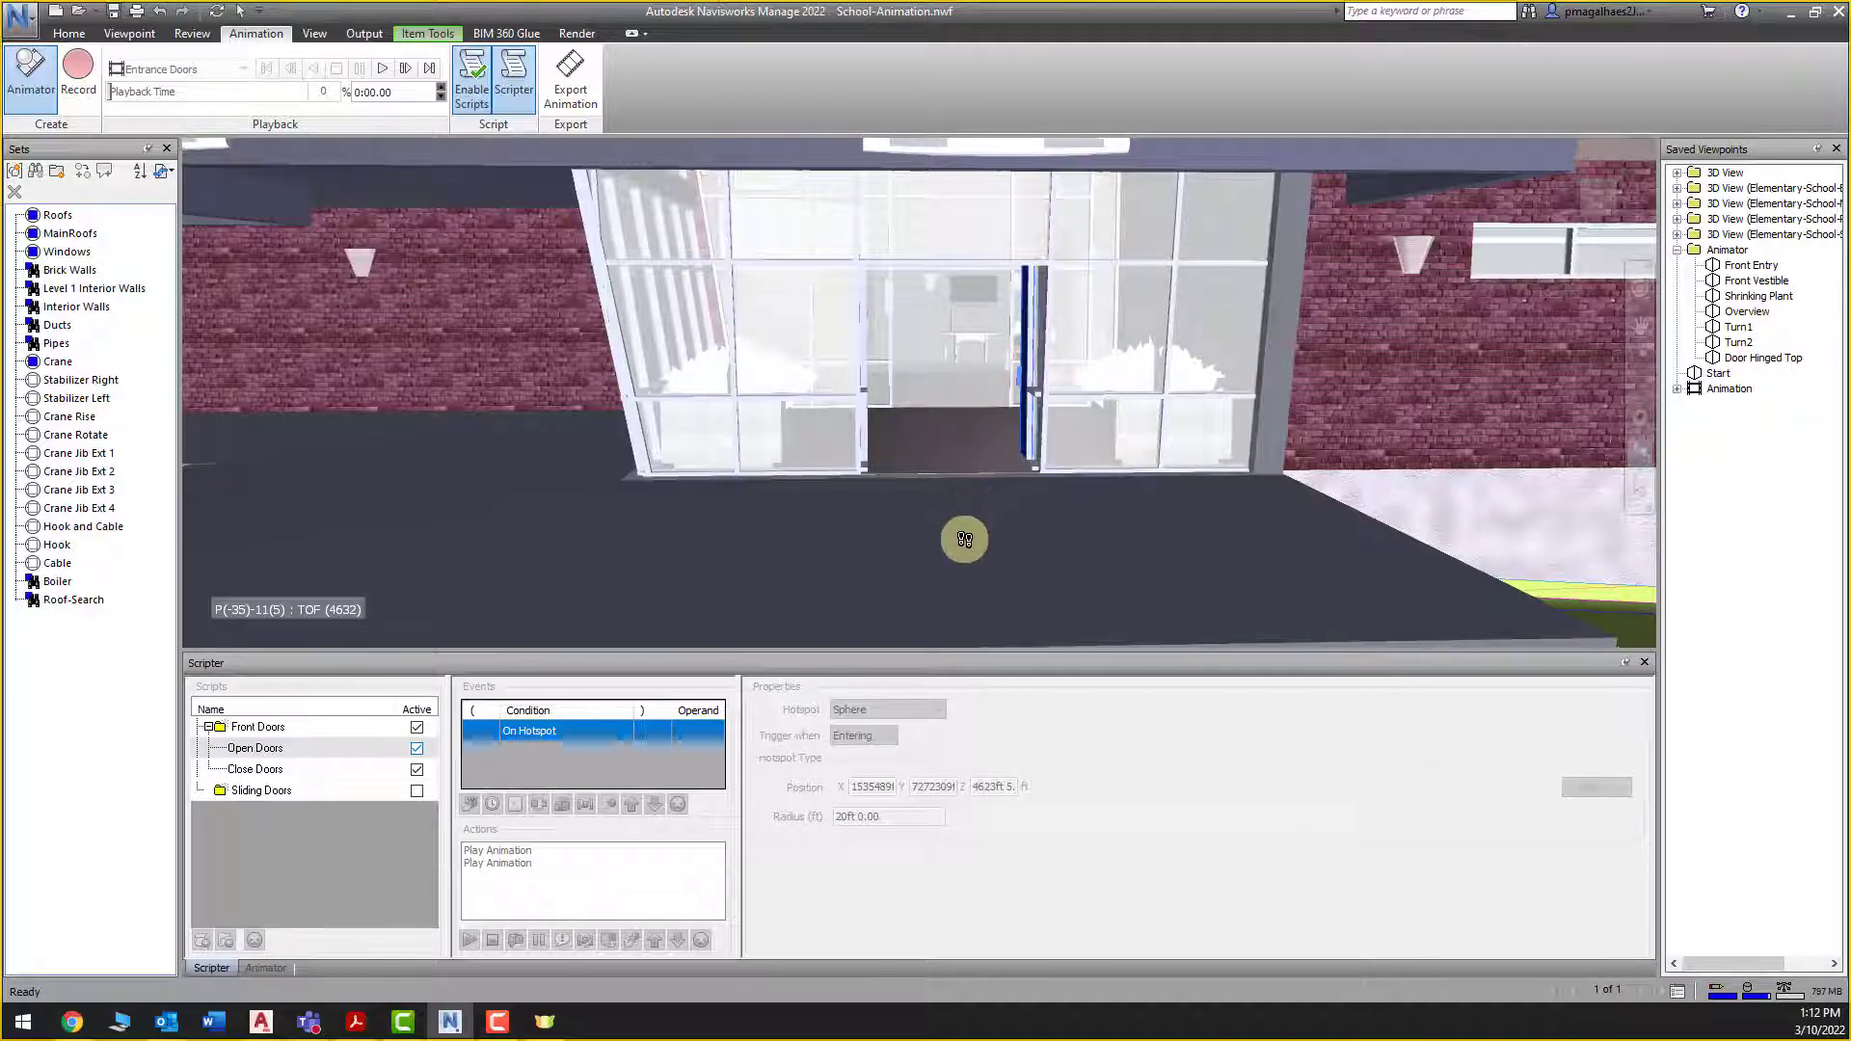
{"action": "left_click_drag", "start_coordinate": [964, 538], "coordinate": [995, 510]}
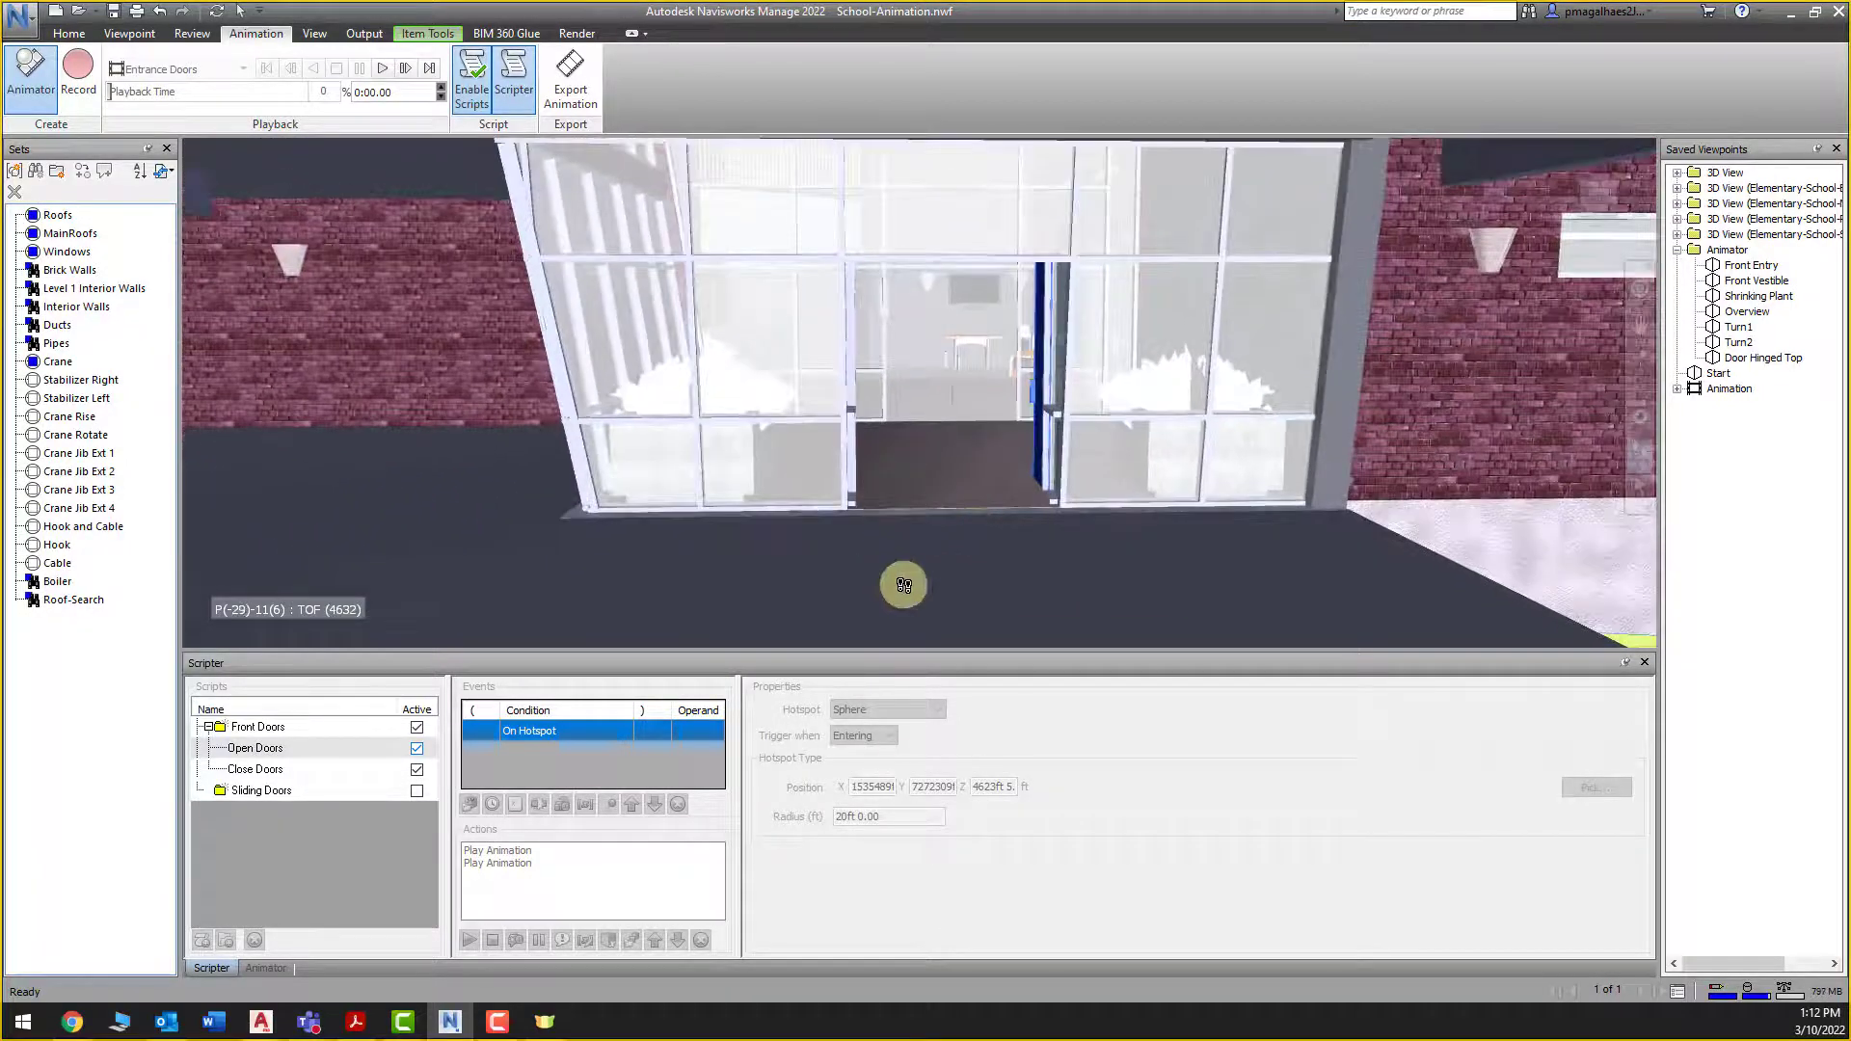
Measure the distance from the front door threshold to a point near the entrance slab's front edge, and clear the measurement
{"action": "left_click", "coordinate": [190, 39]}
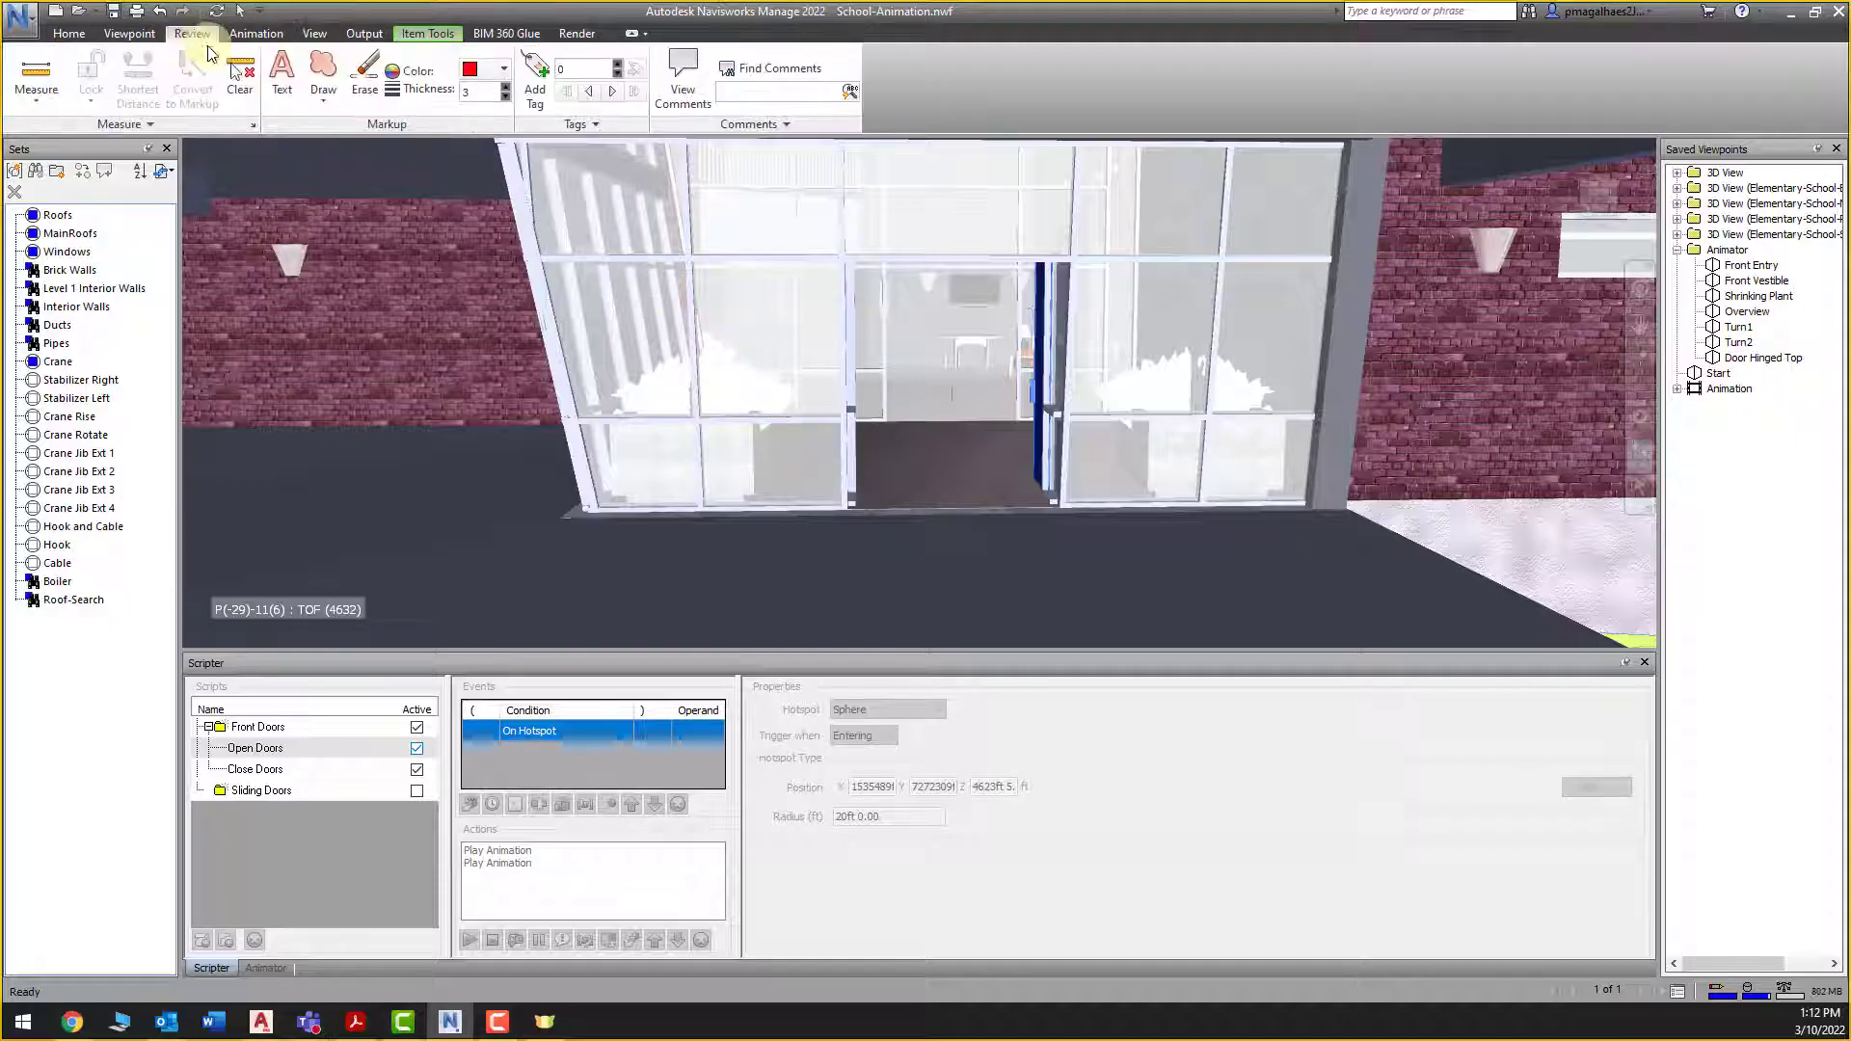
{"action": "left_click", "coordinate": [36, 73]}
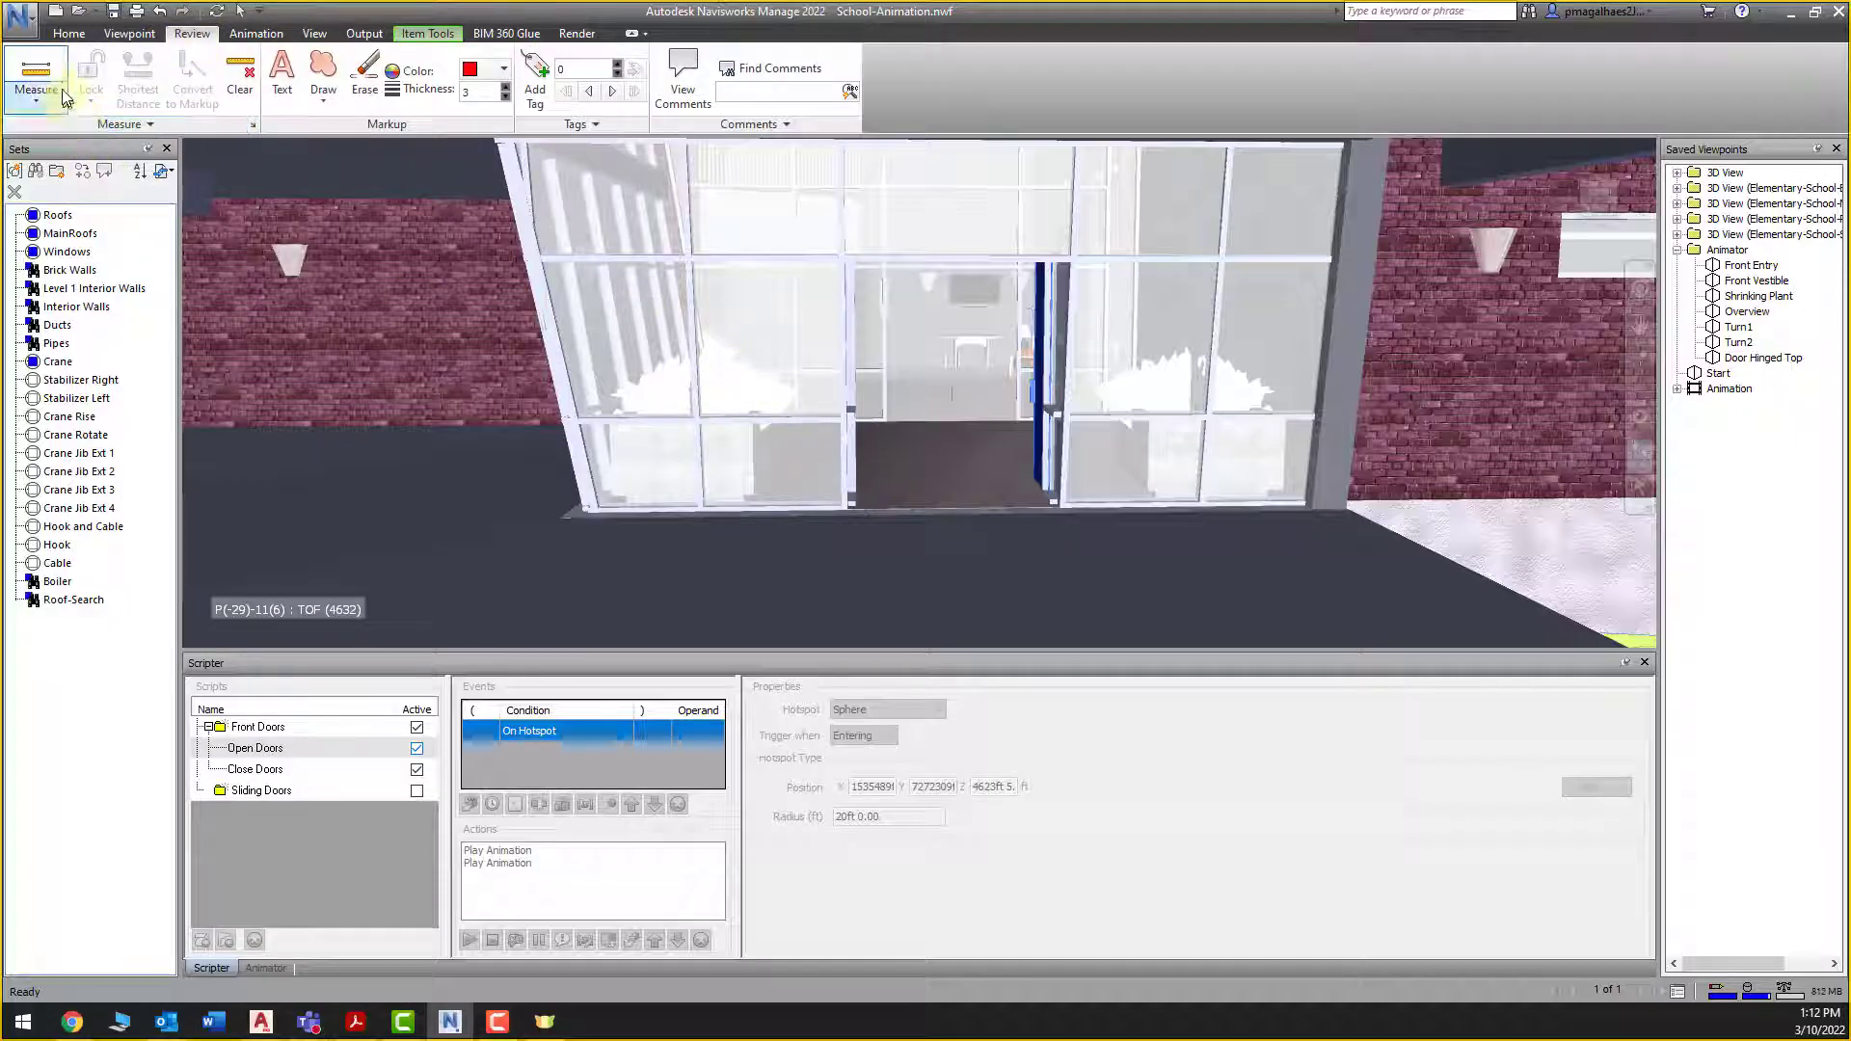
{"action": "left_click", "coordinate": [942, 506]}
{"action": "scroll", "coordinate": [983, 627], "scroll_direction": "down", "scroll_amount": 3}
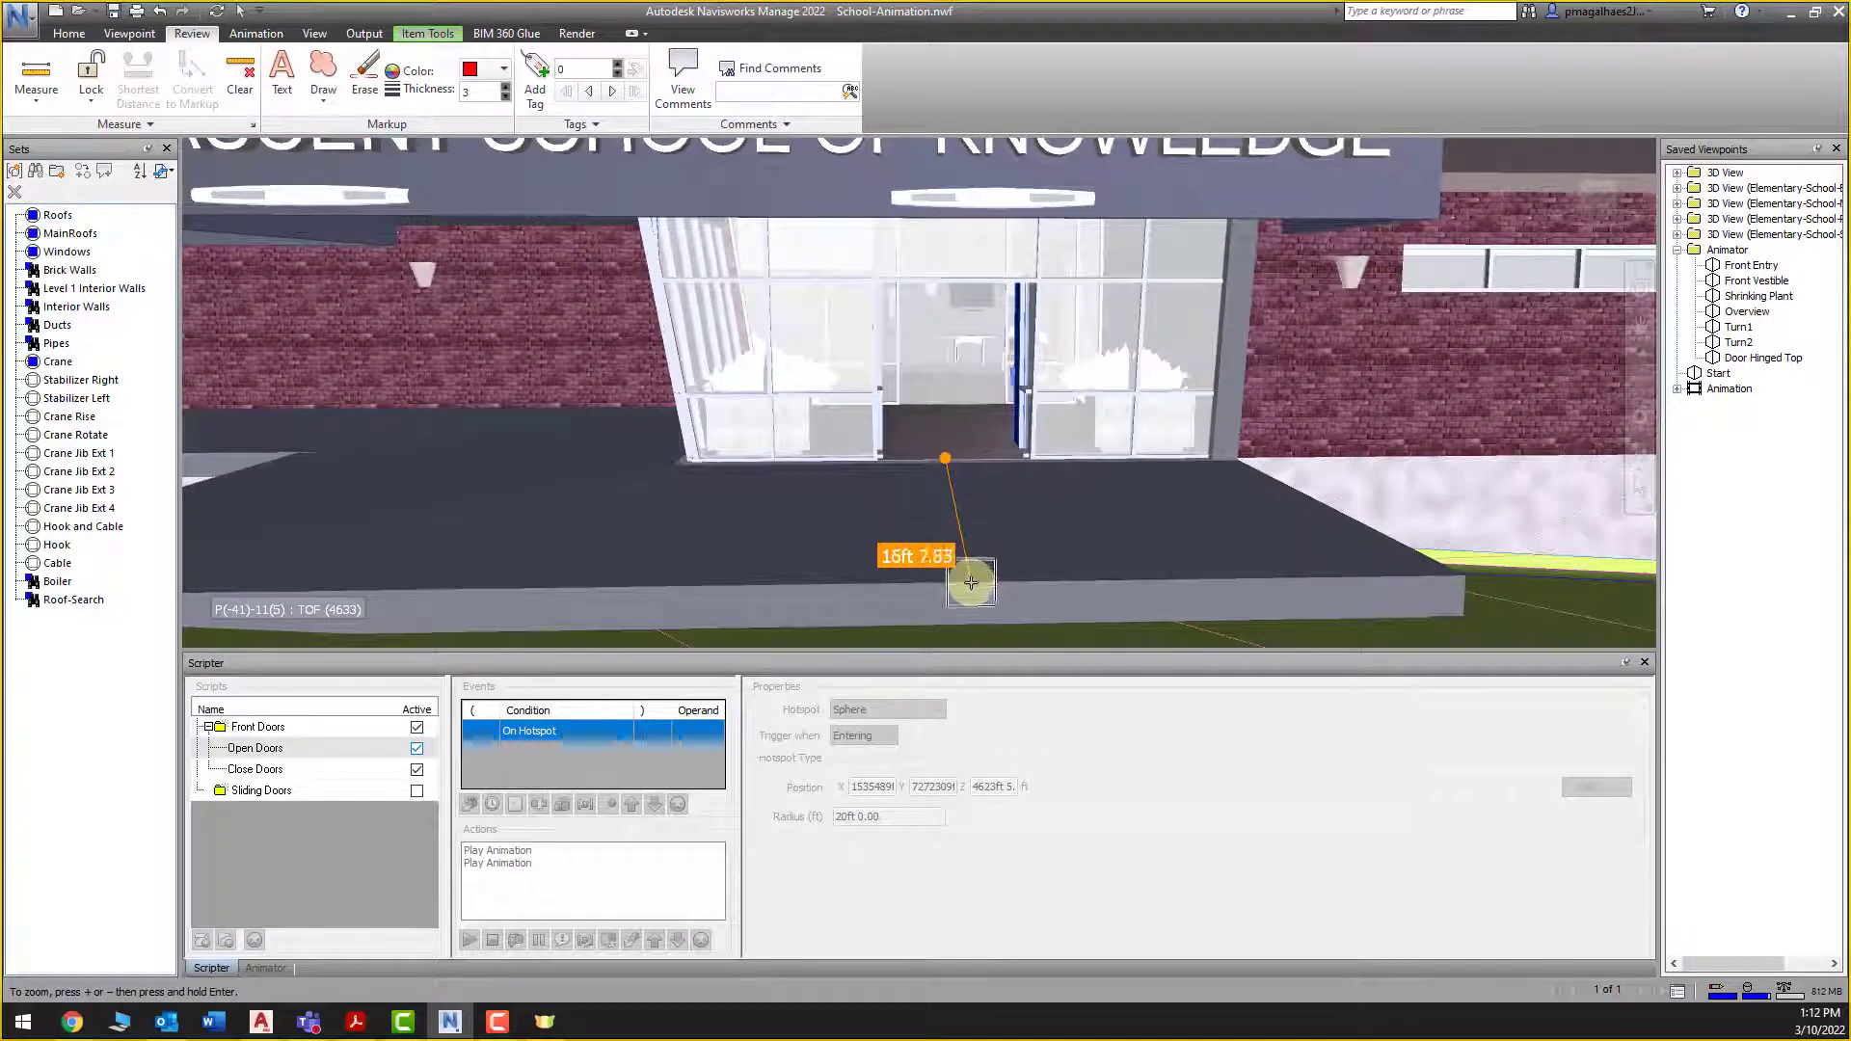
{"action": "left_click", "coordinate": [971, 582]}
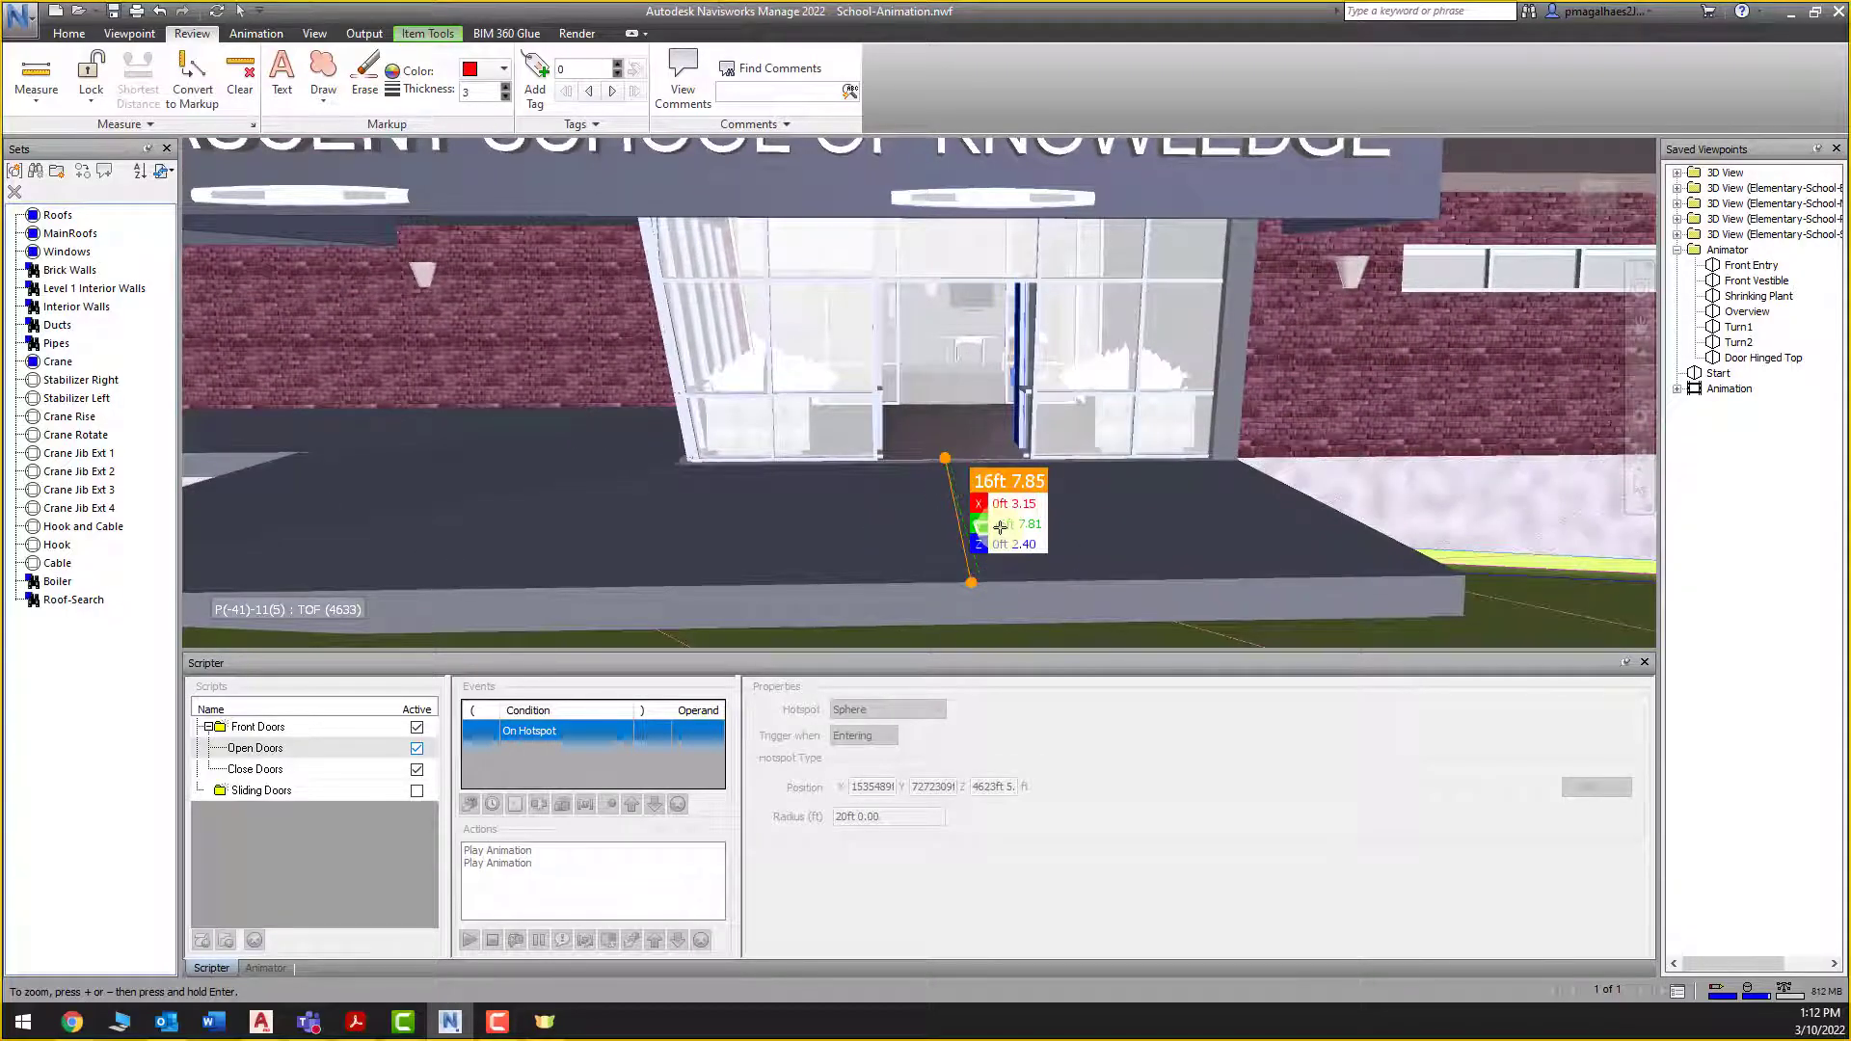
{"action": "key", "text": "Escape"}
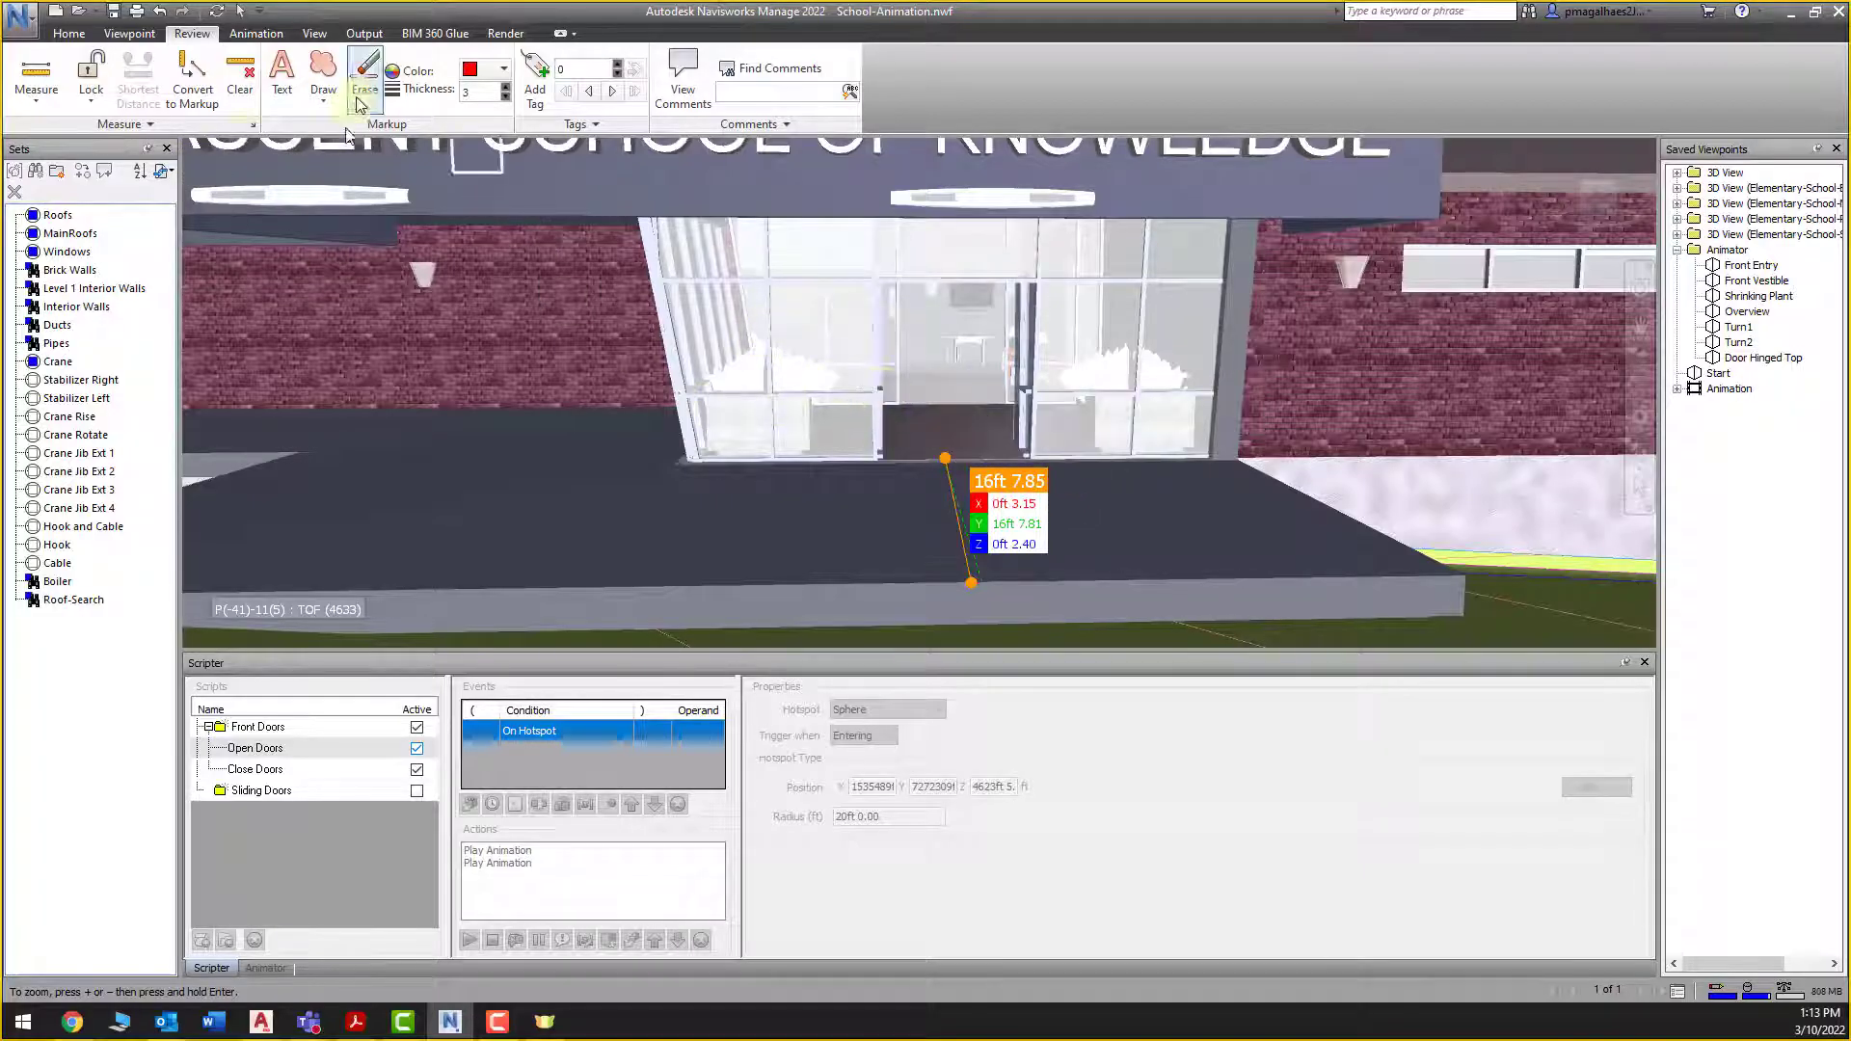
{"action": "left_click", "coordinate": [242, 68]}
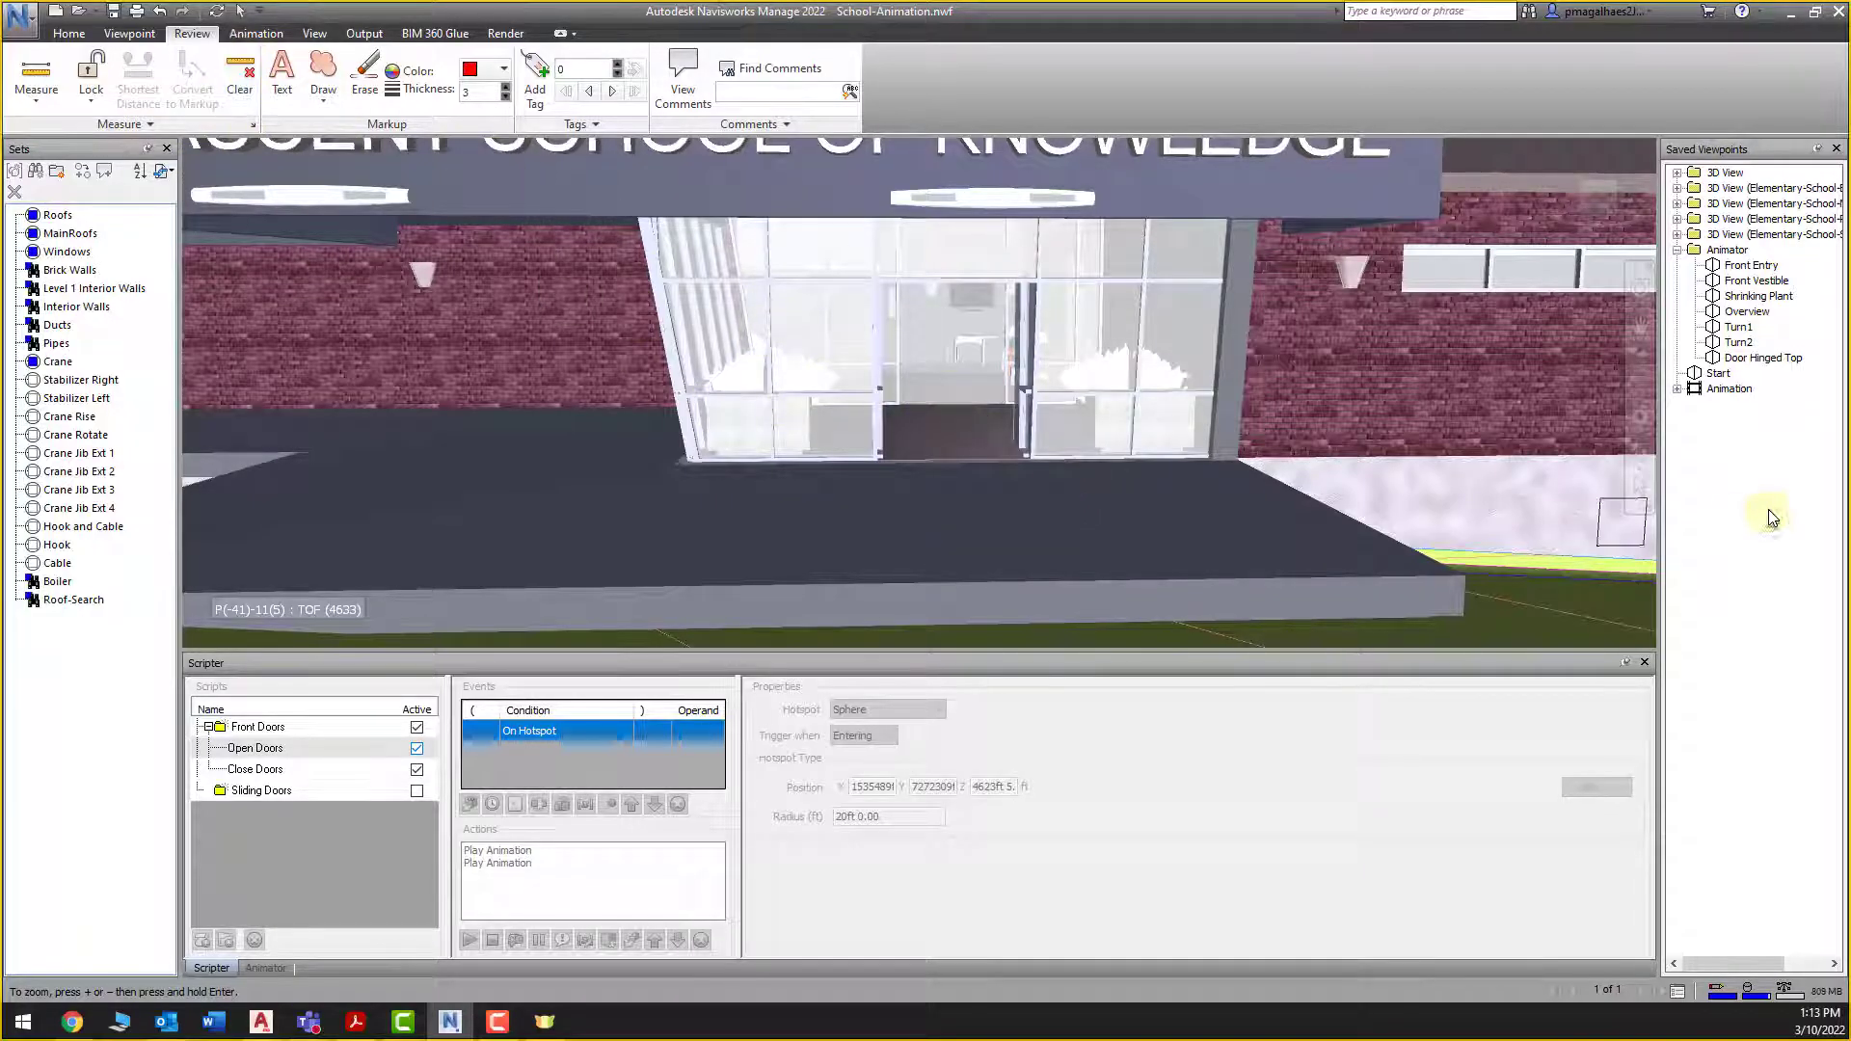
Walk up to the front doors and disable the scripts to make them editable again
{"action": "left_click", "coordinate": [1636, 453]}
{"action": "mouse_move", "coordinate": [993, 535]}
{"action": "left_mouse_down"}
{"action": "mouse_move", "coordinate": [987, 517]}
{"action": "mouse_move", "coordinate": [1004, 545]}
{"action": "left_mouse_up"}
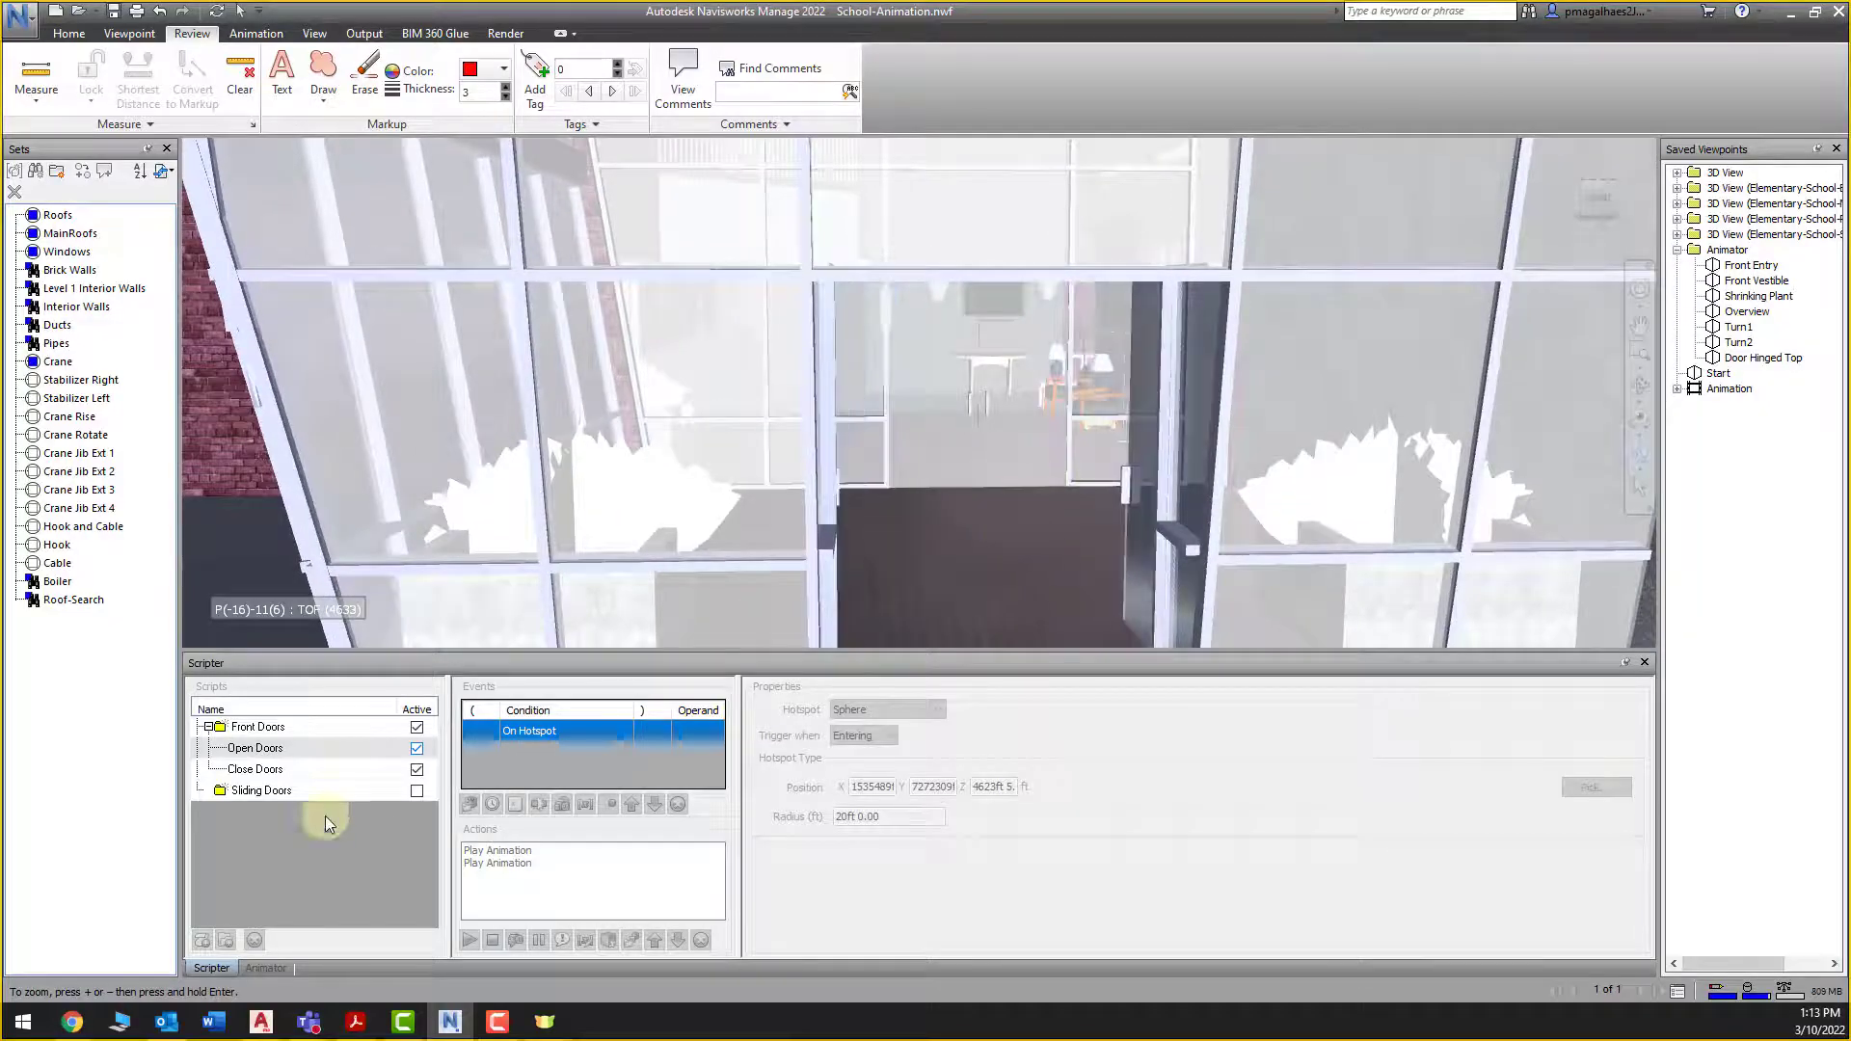
{"action": "left_click", "coordinate": [262, 769]}
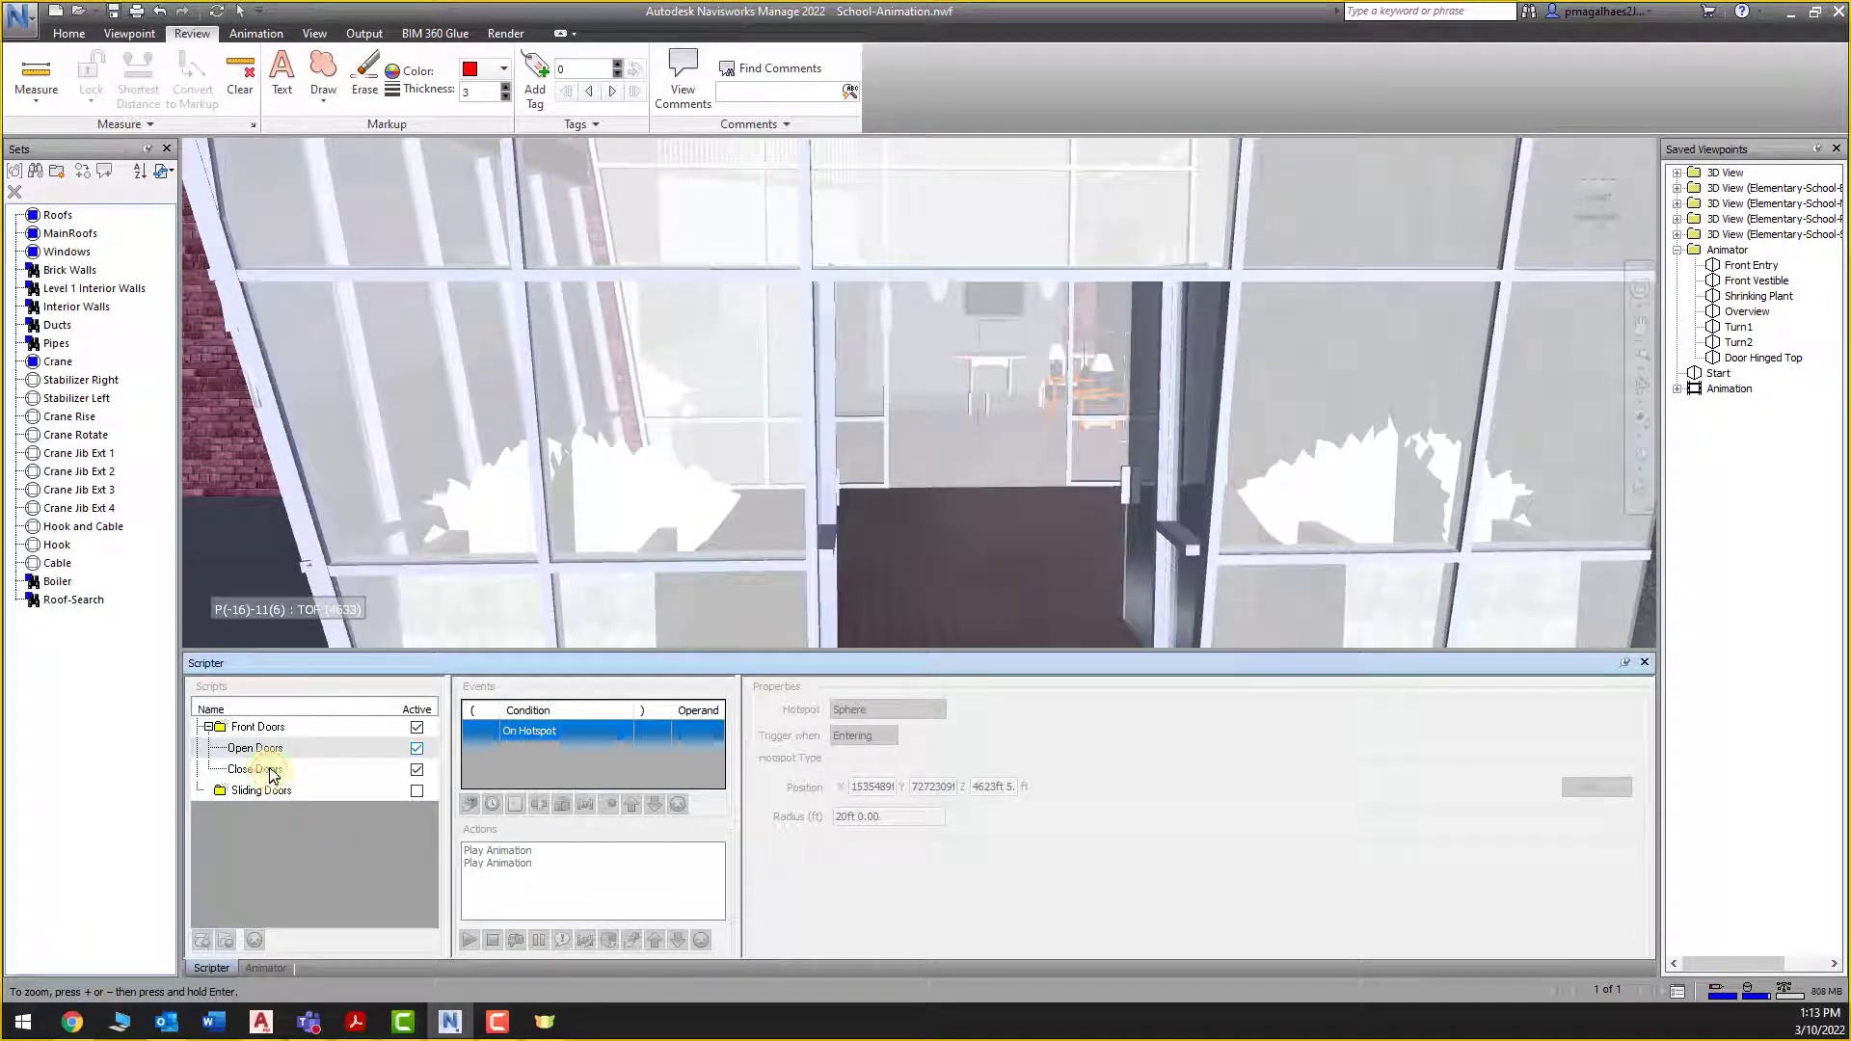
{"action": "left_click", "coordinate": [315, 35]}
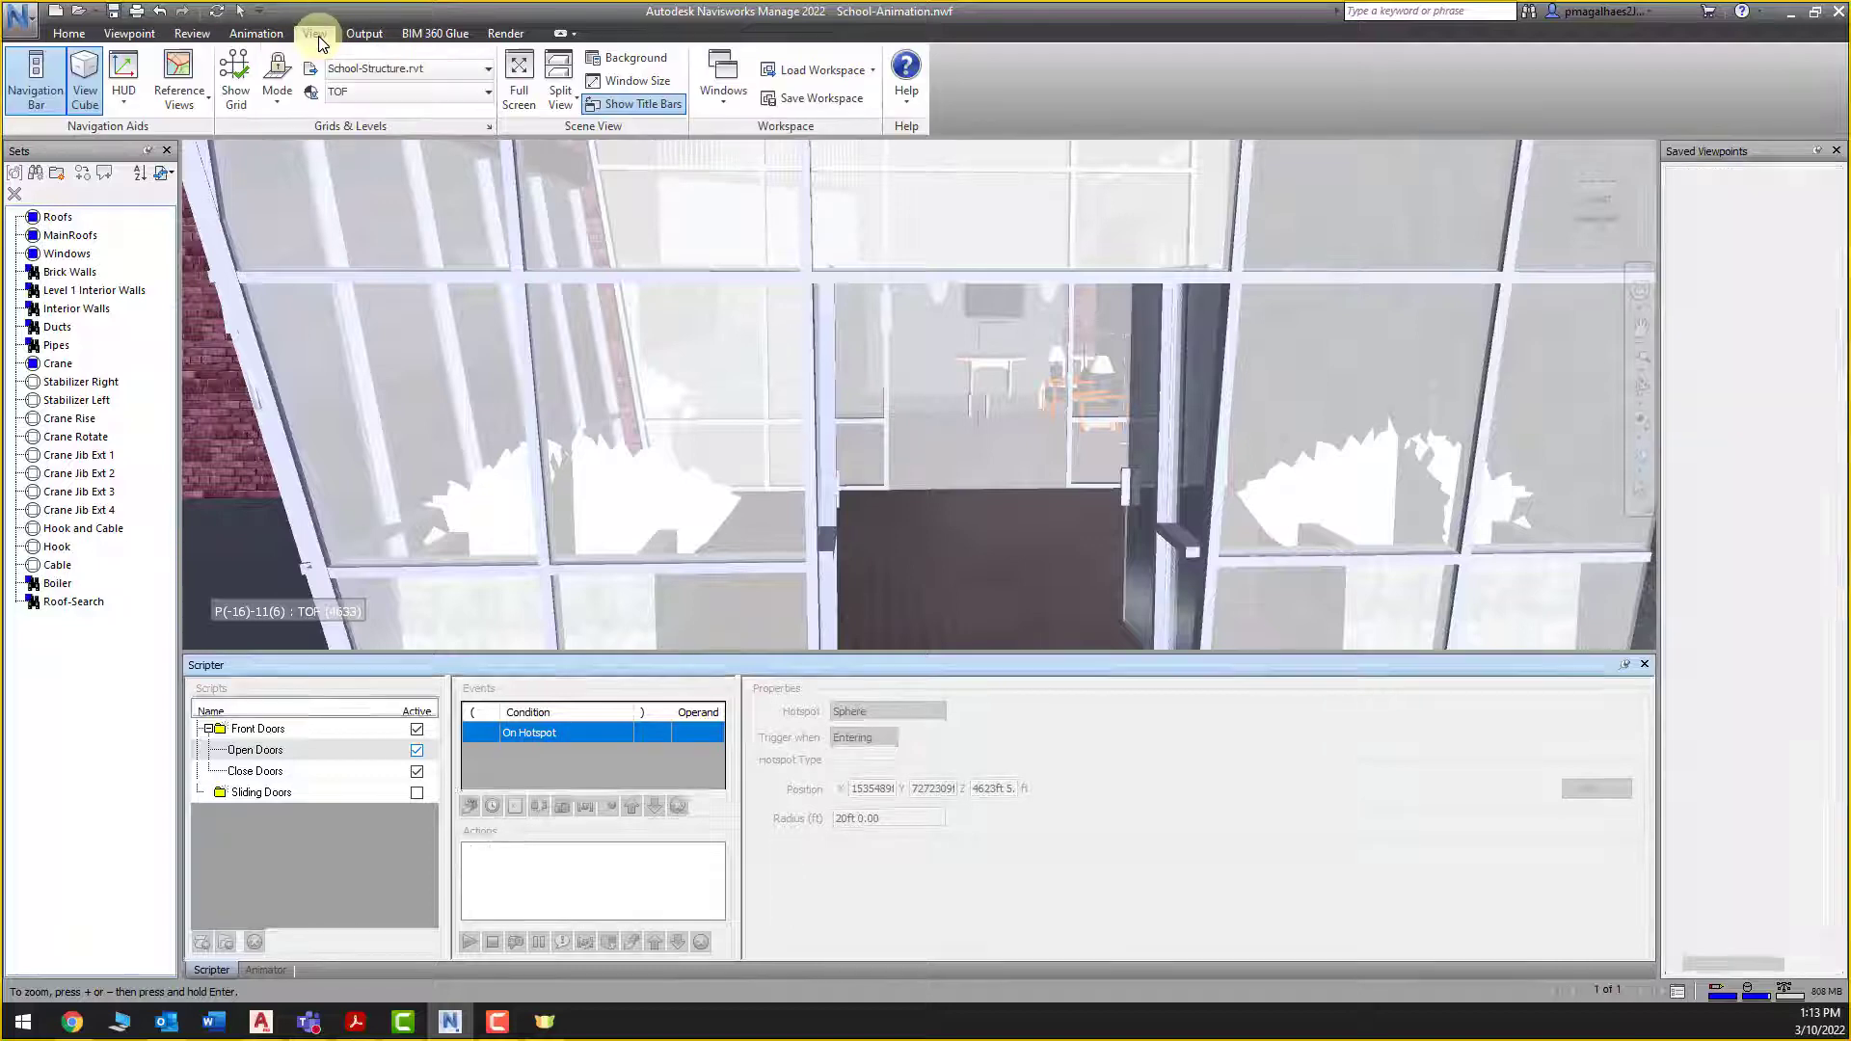
{"action": "left_click", "coordinate": [255, 35]}
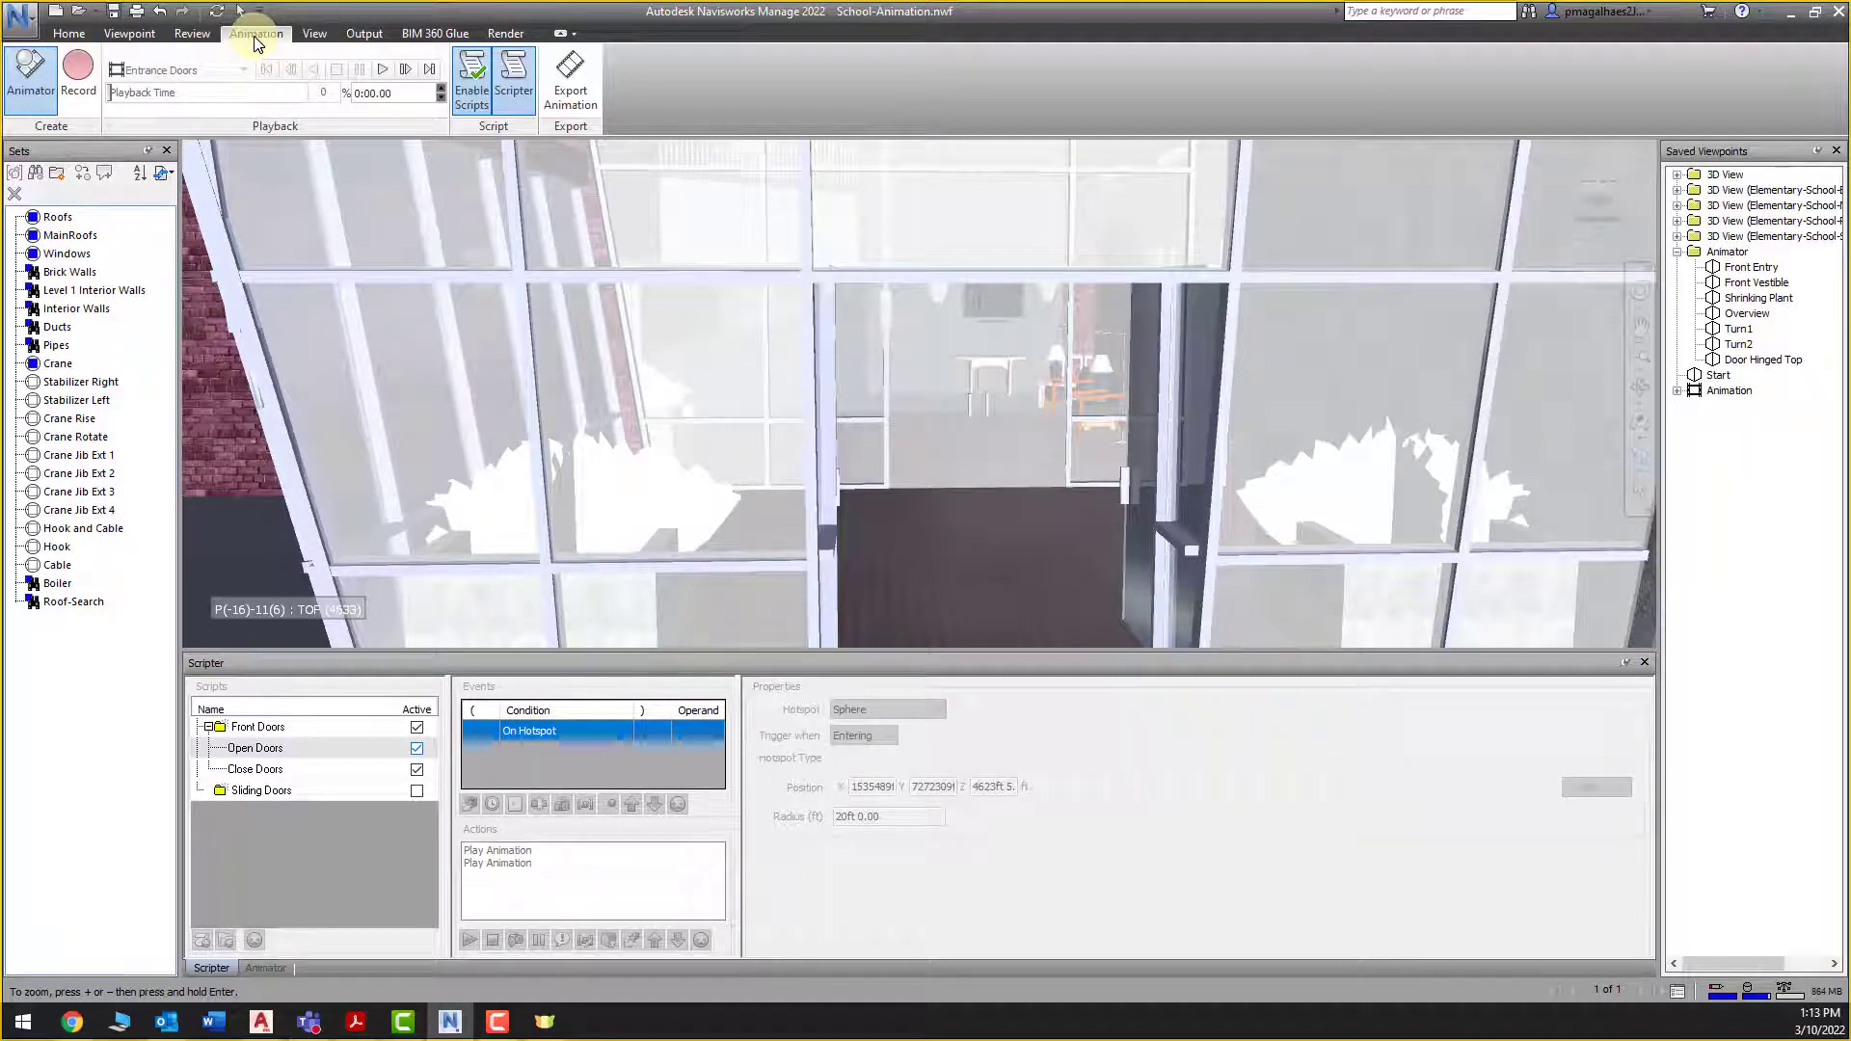
{"action": "left_click", "coordinate": [472, 77]}
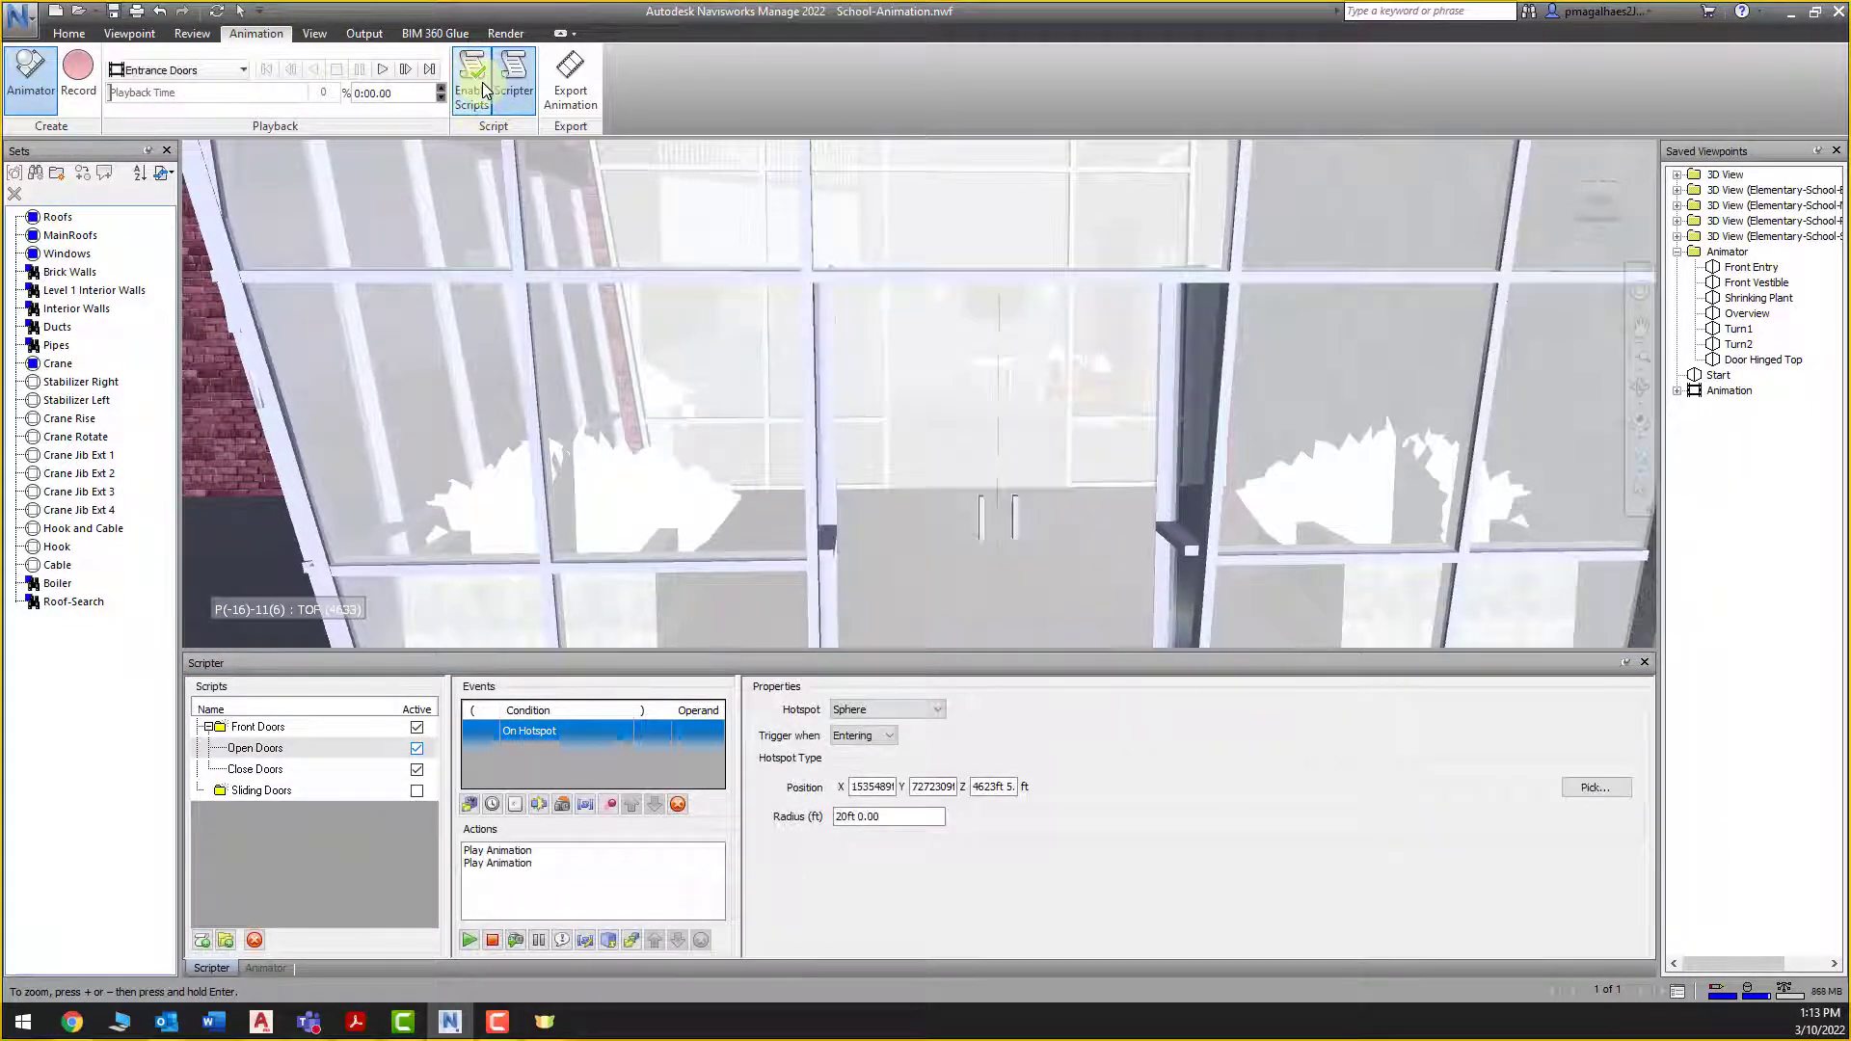
Add an On Hotspot event to the Close Doors script, triggered when leaving a sphere
{"action": "left_click", "coordinate": [267, 773]}
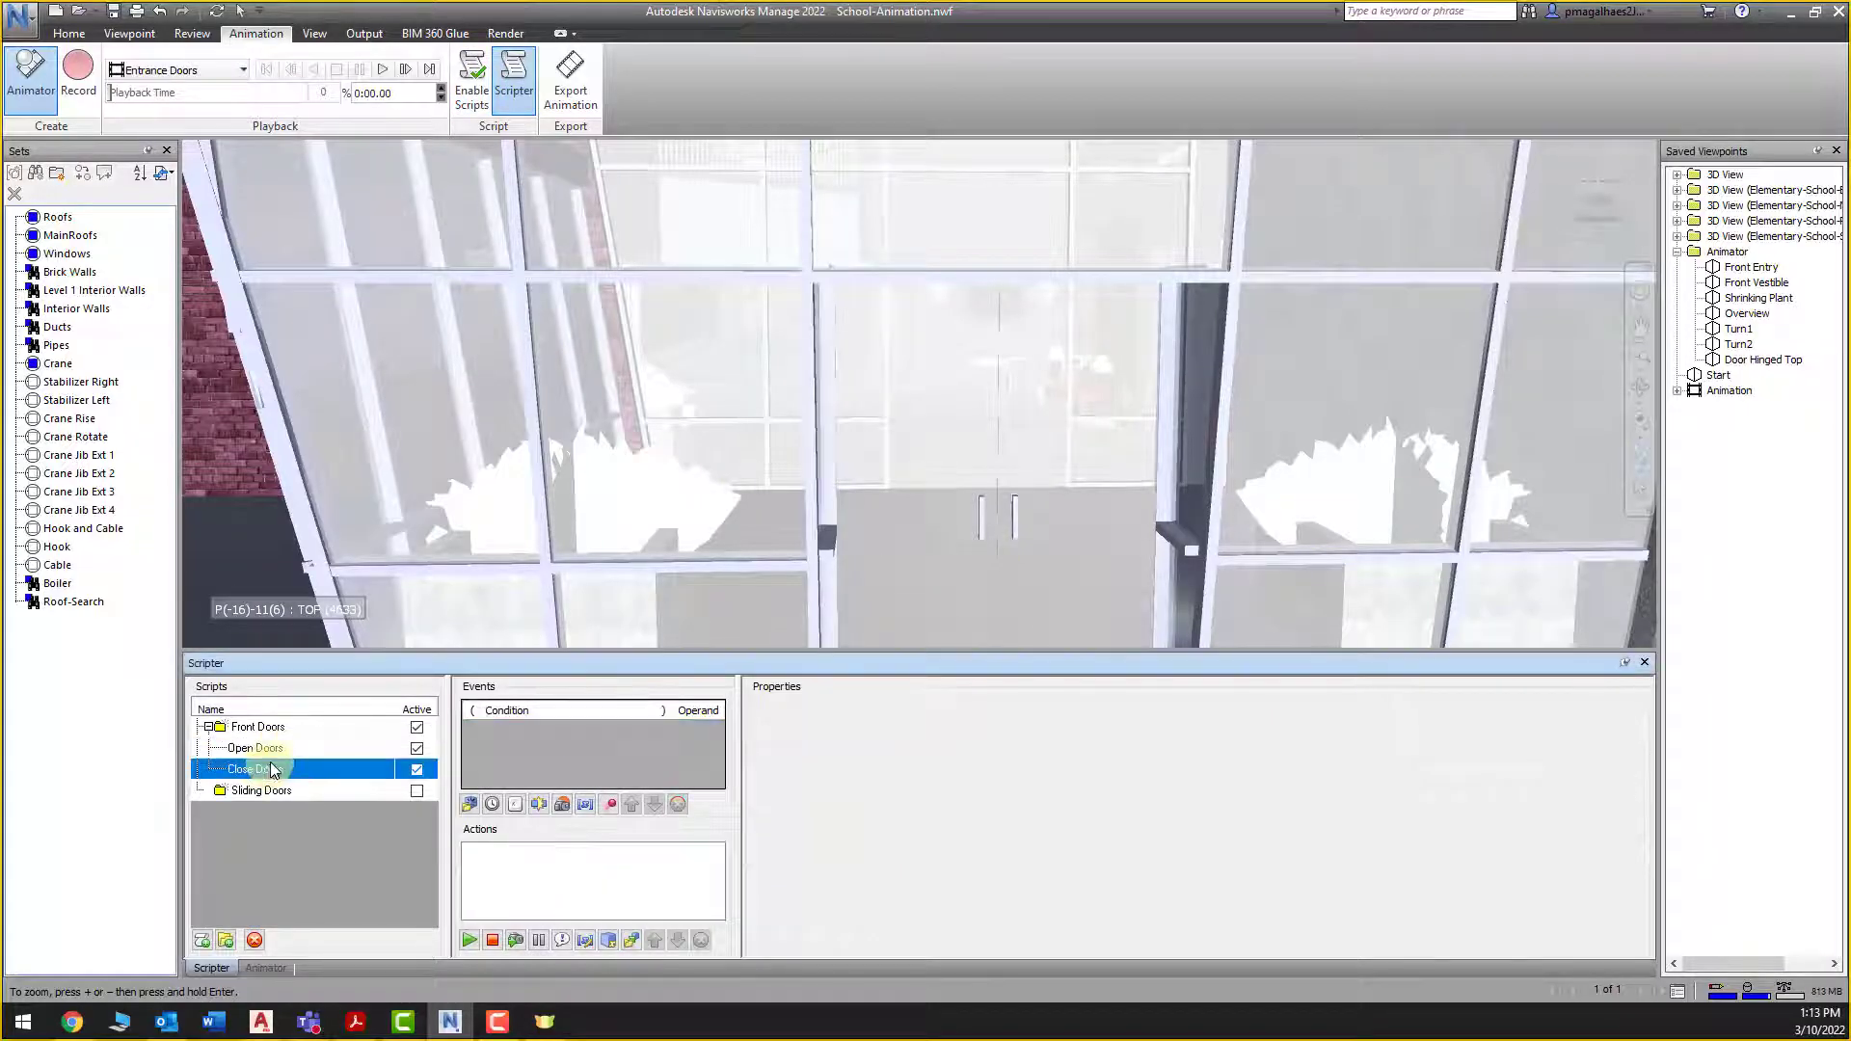
{"action": "left_click", "coordinate": [269, 752]}
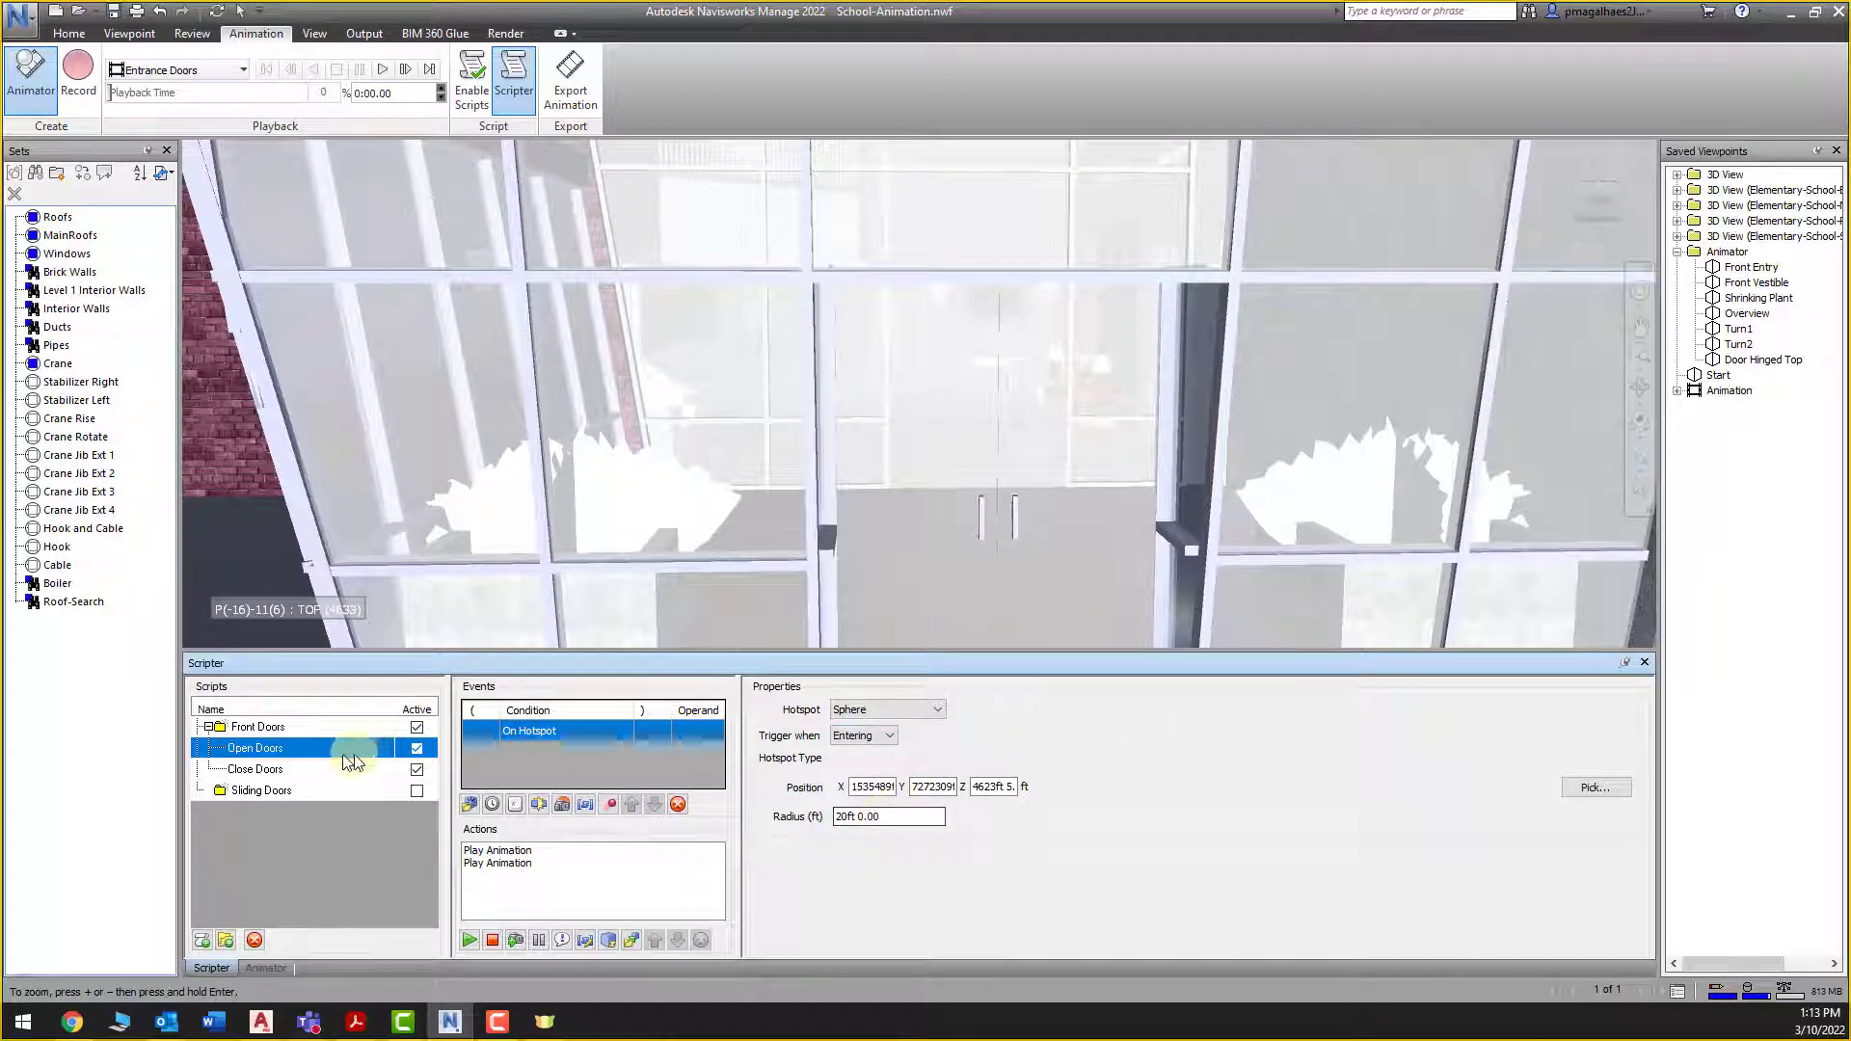
{"action": "left_click", "coordinate": [289, 768]}
{"action": "left_click", "coordinate": [602, 739]}
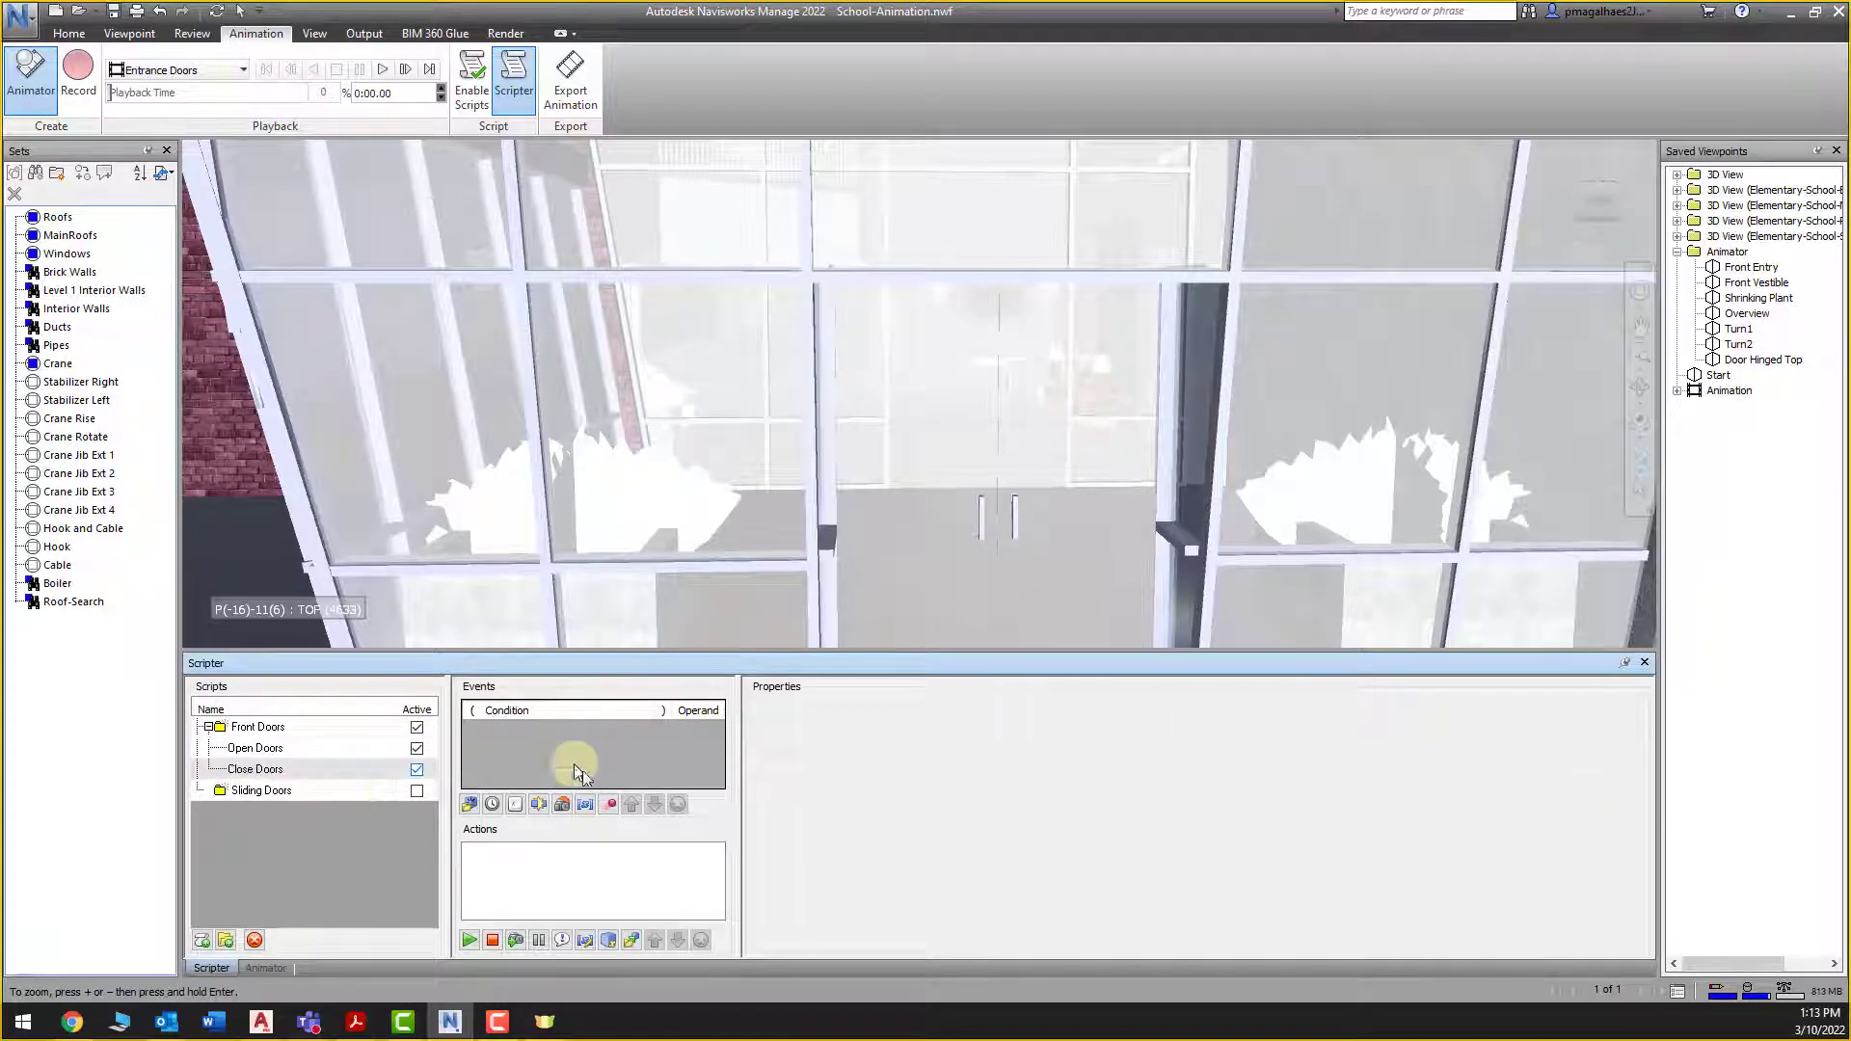
{"action": "left_click", "coordinate": [560, 805]}
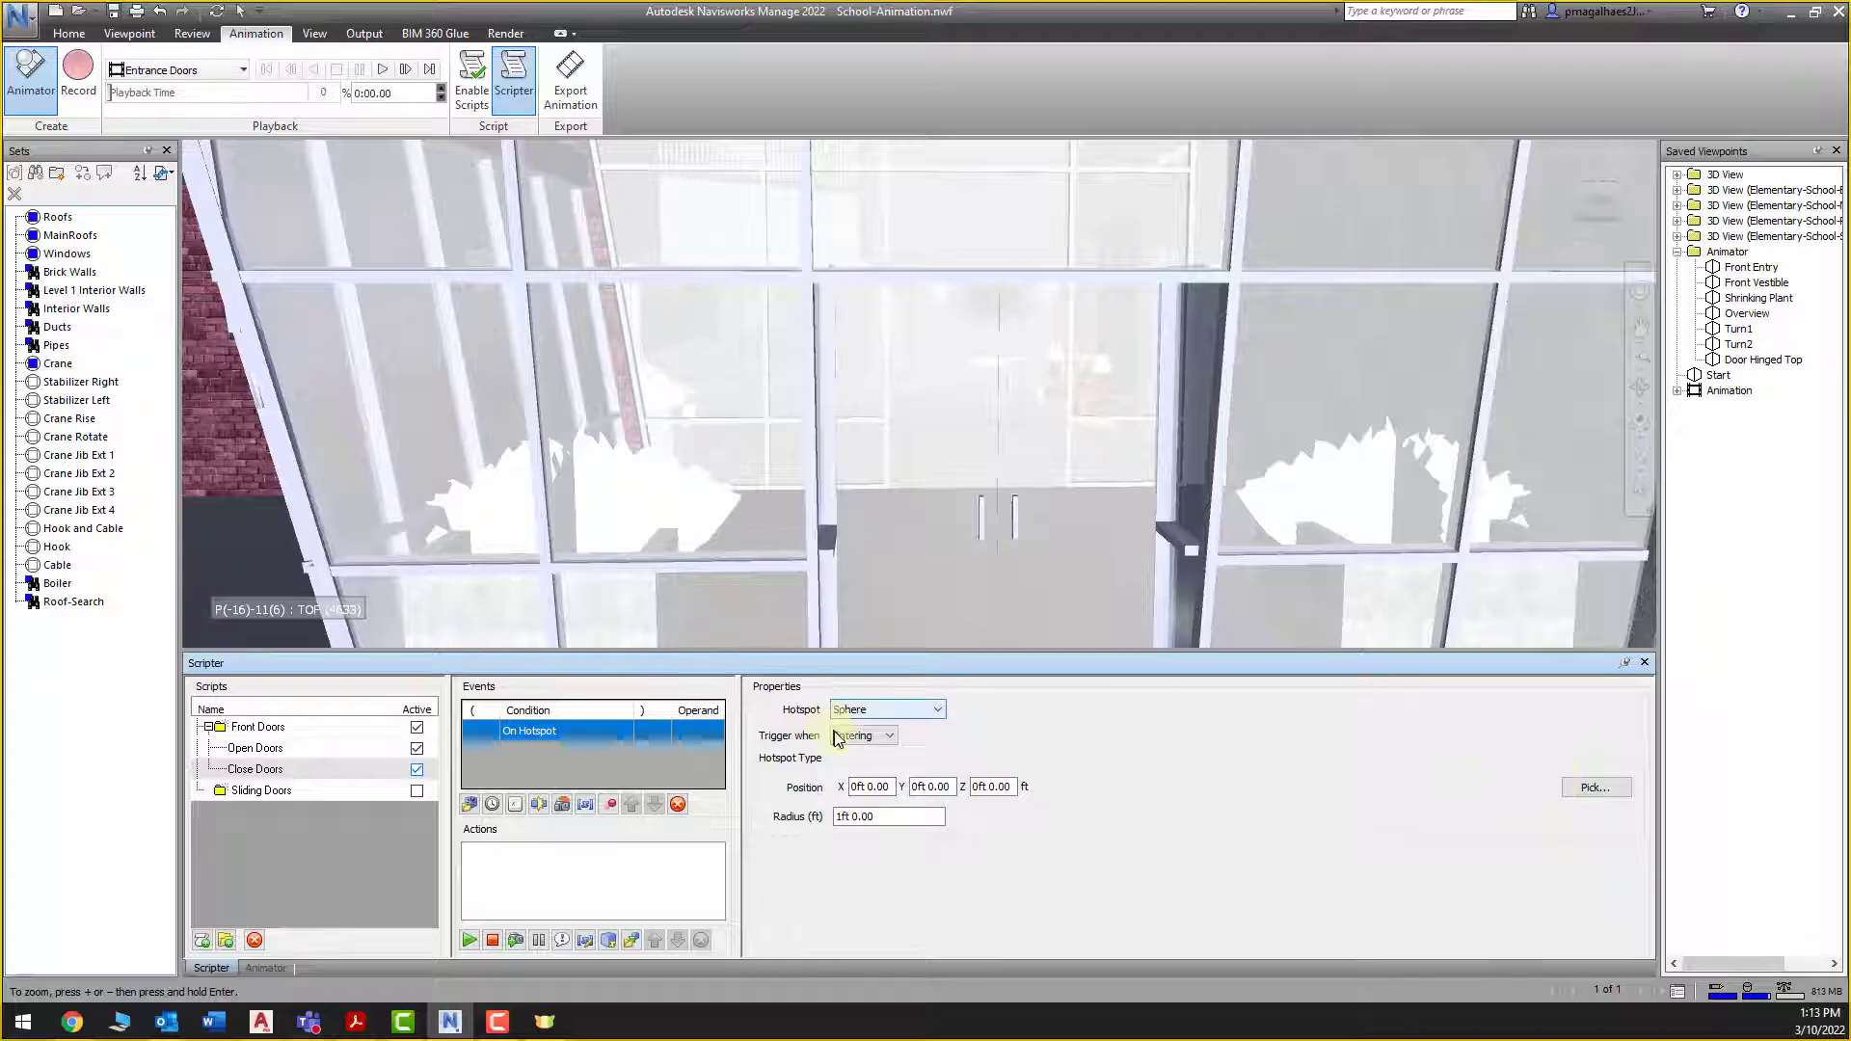
{"action": "left_click", "coordinate": [863, 736]}
{"action": "left_click", "coordinate": [852, 767]}
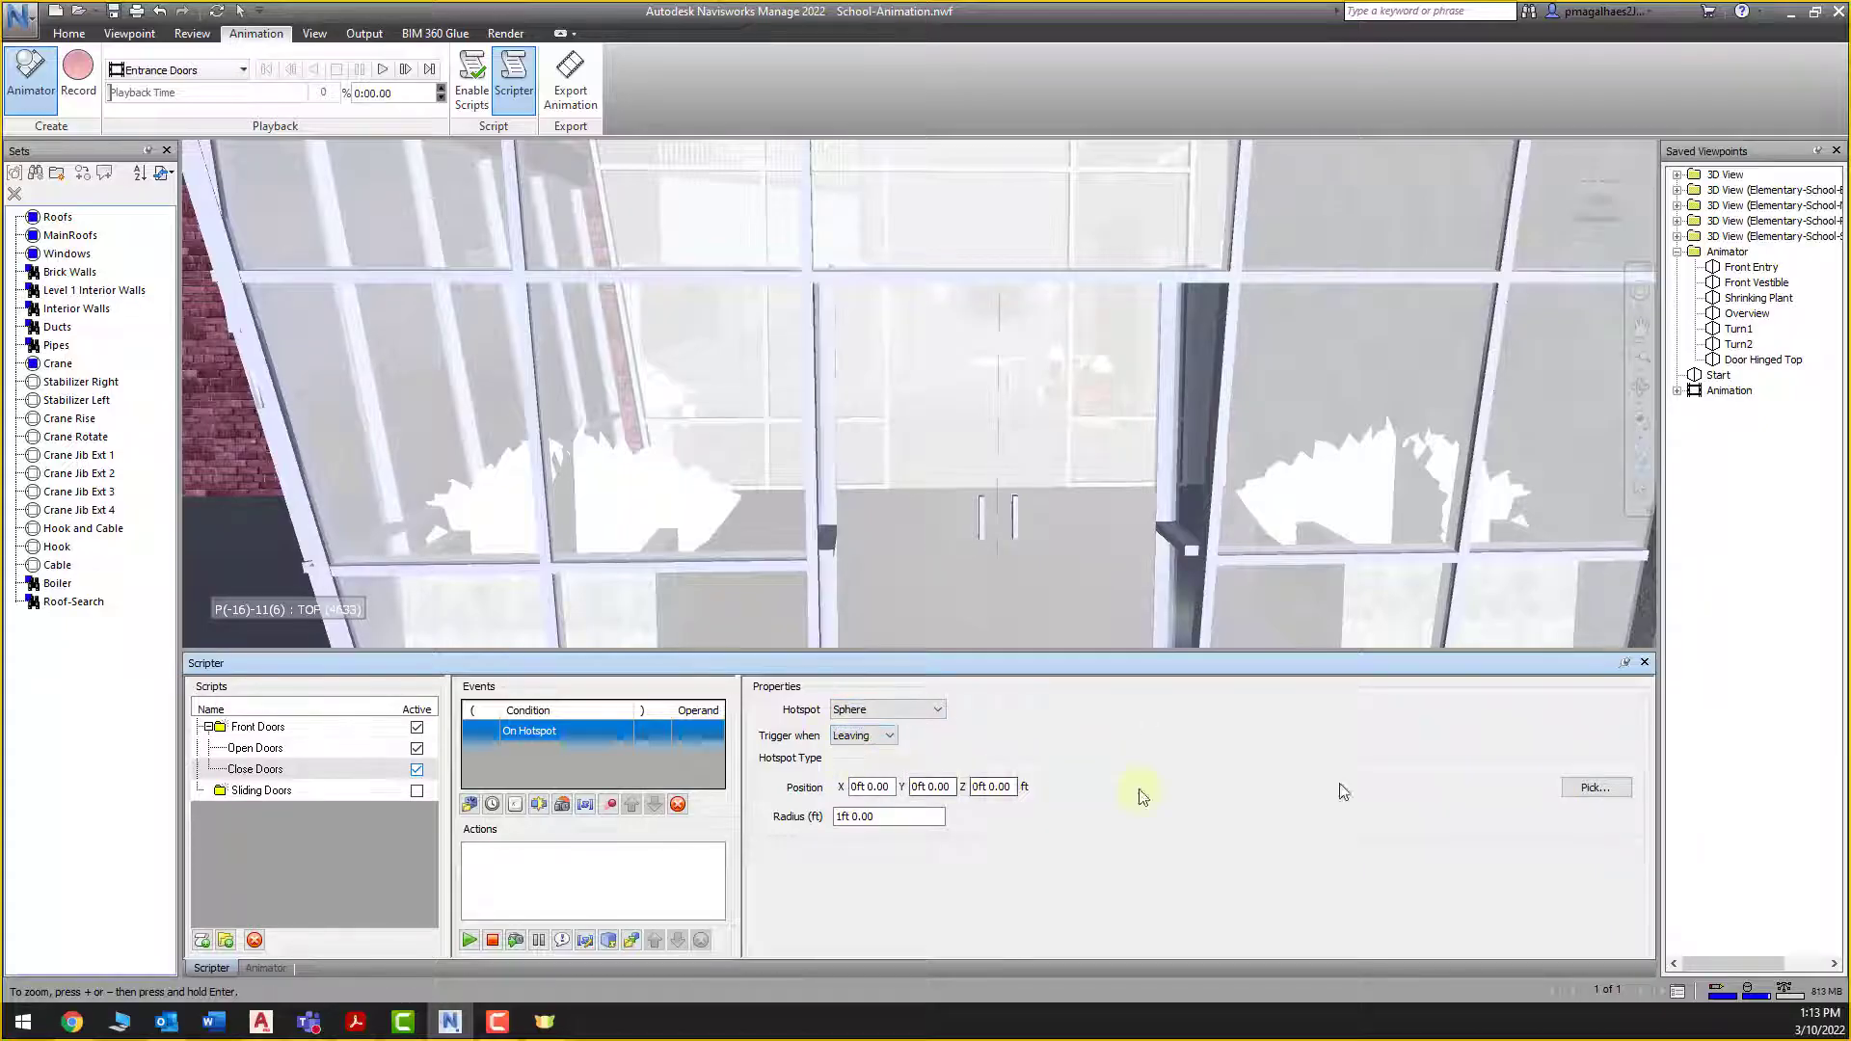
Pick the hotspot's position at the middle of the front doors and set its radius to 20 ft
{"action": "left_click", "coordinate": [998, 521]}
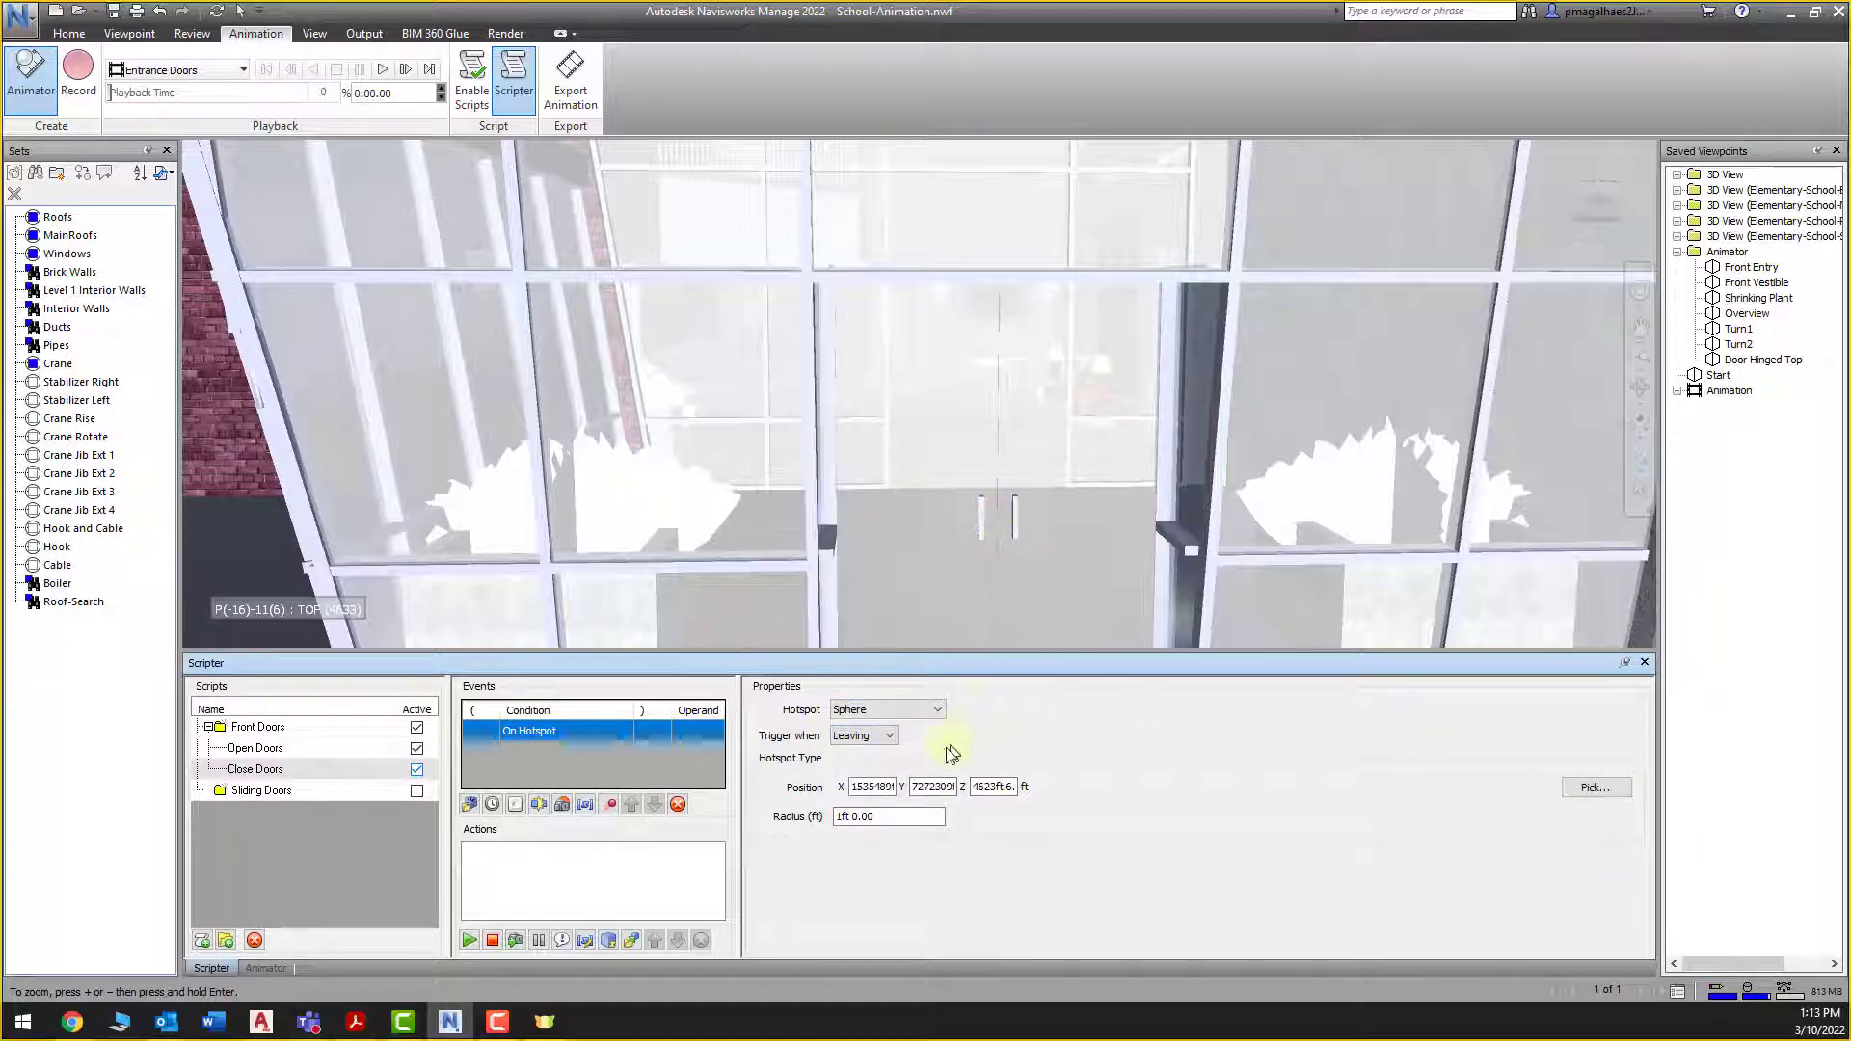
{"action": "left_click", "coordinate": [882, 812]}
{"action": "type", "text": "2"}
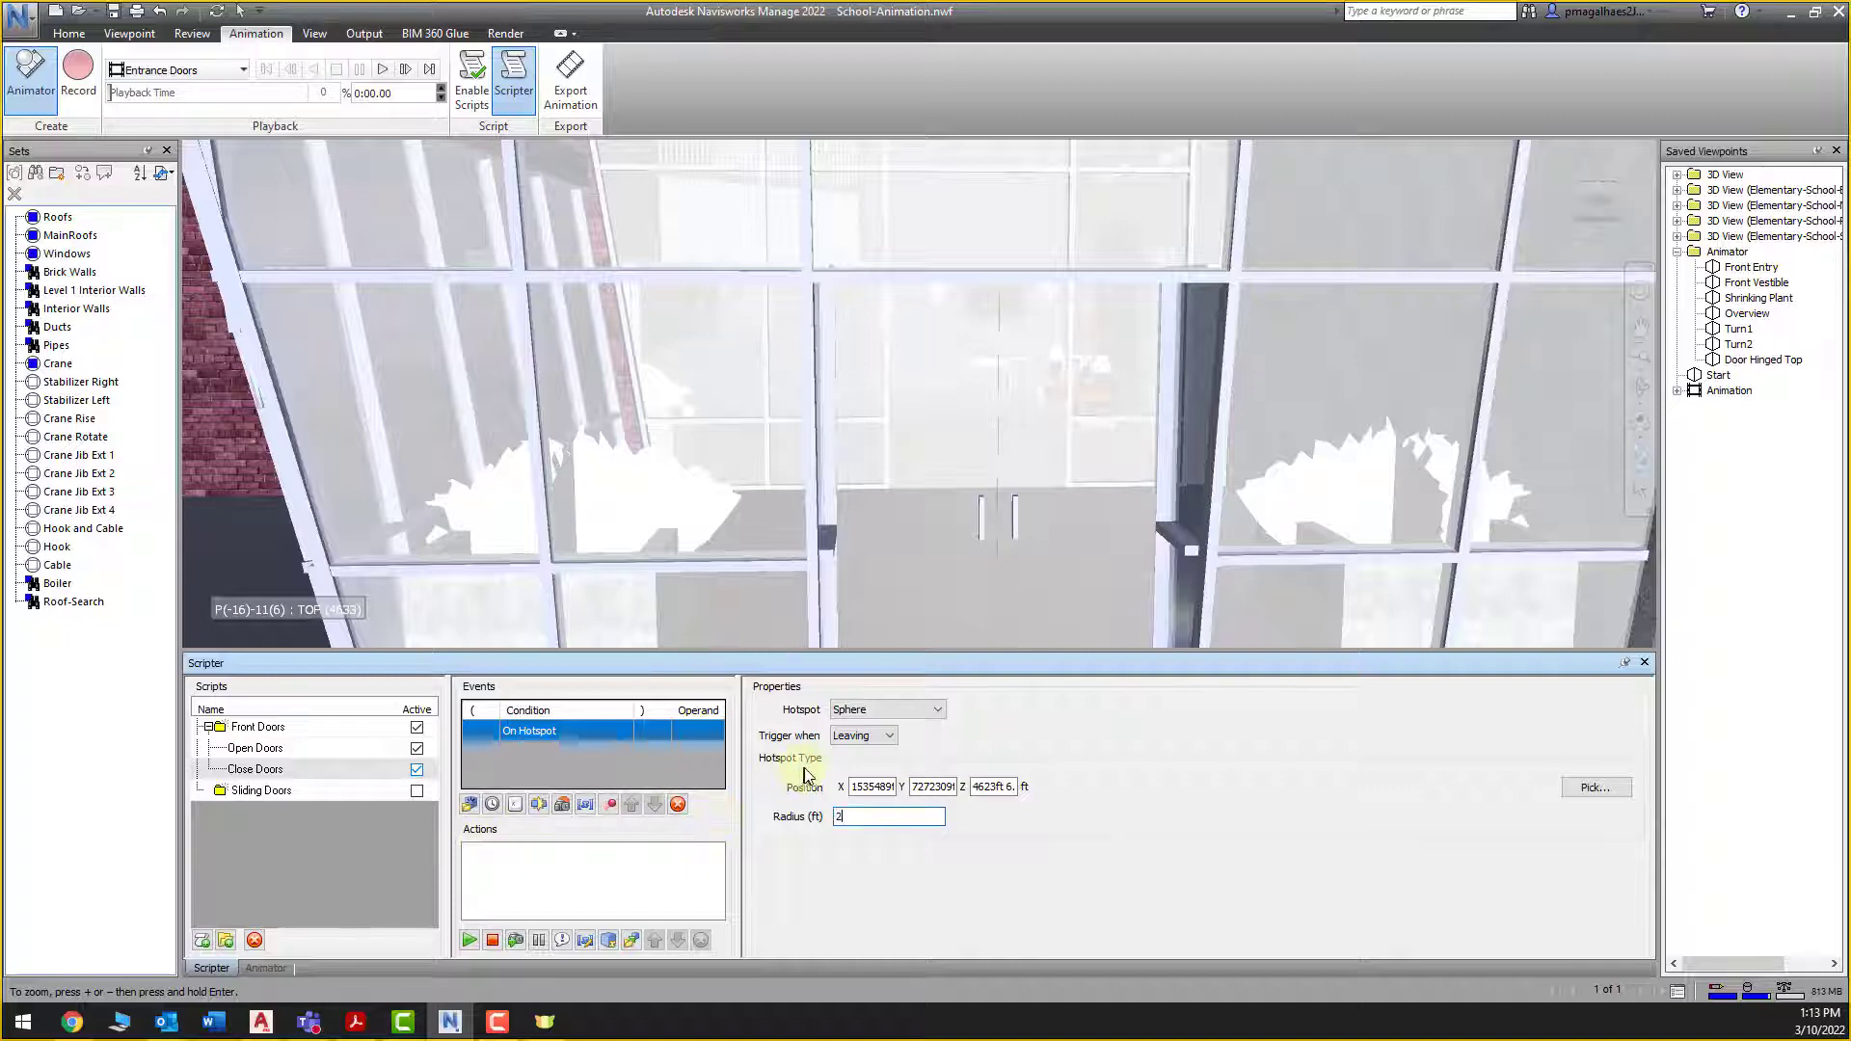
{"action": "type", "text": "0"}
{"action": "left_click", "coordinate": [519, 754]}
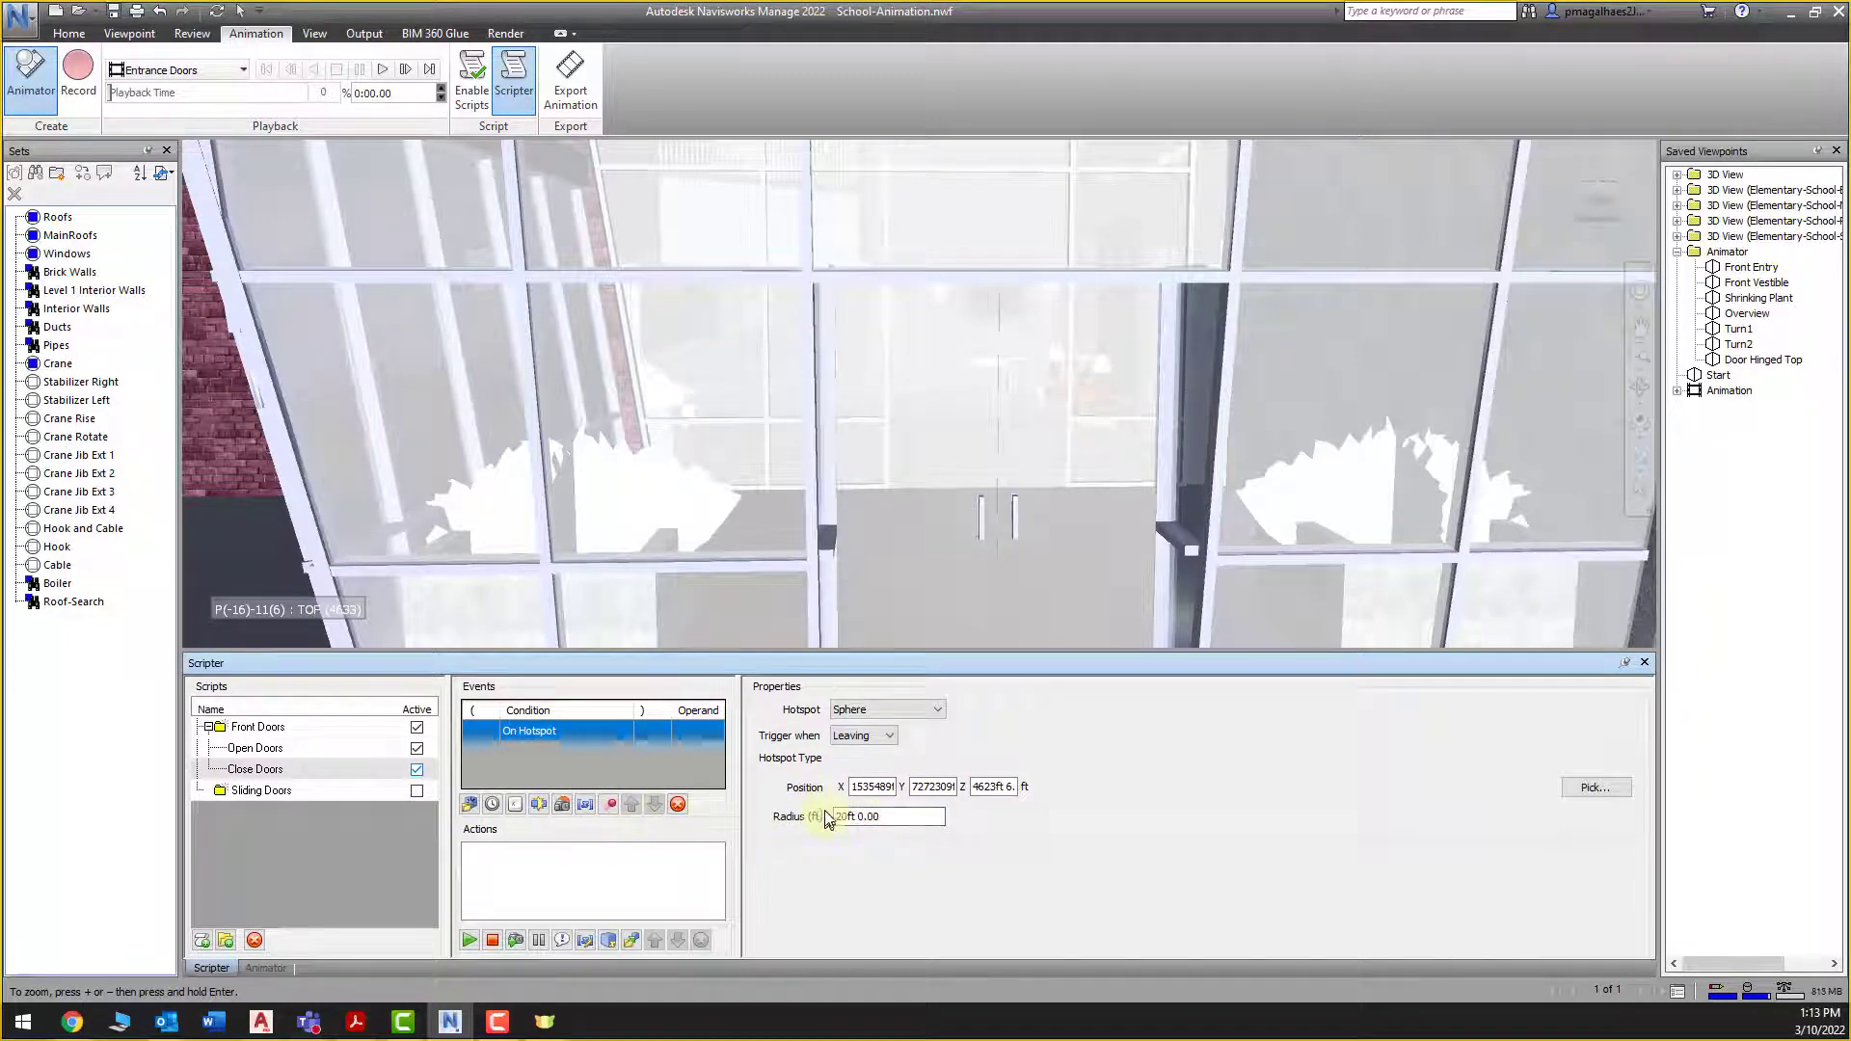
Add a Play Animation action to the Close Doors script and assign it the Hinge Outer Left animation from Entrance Doors
{"action": "left_click", "coordinate": [469, 939]}
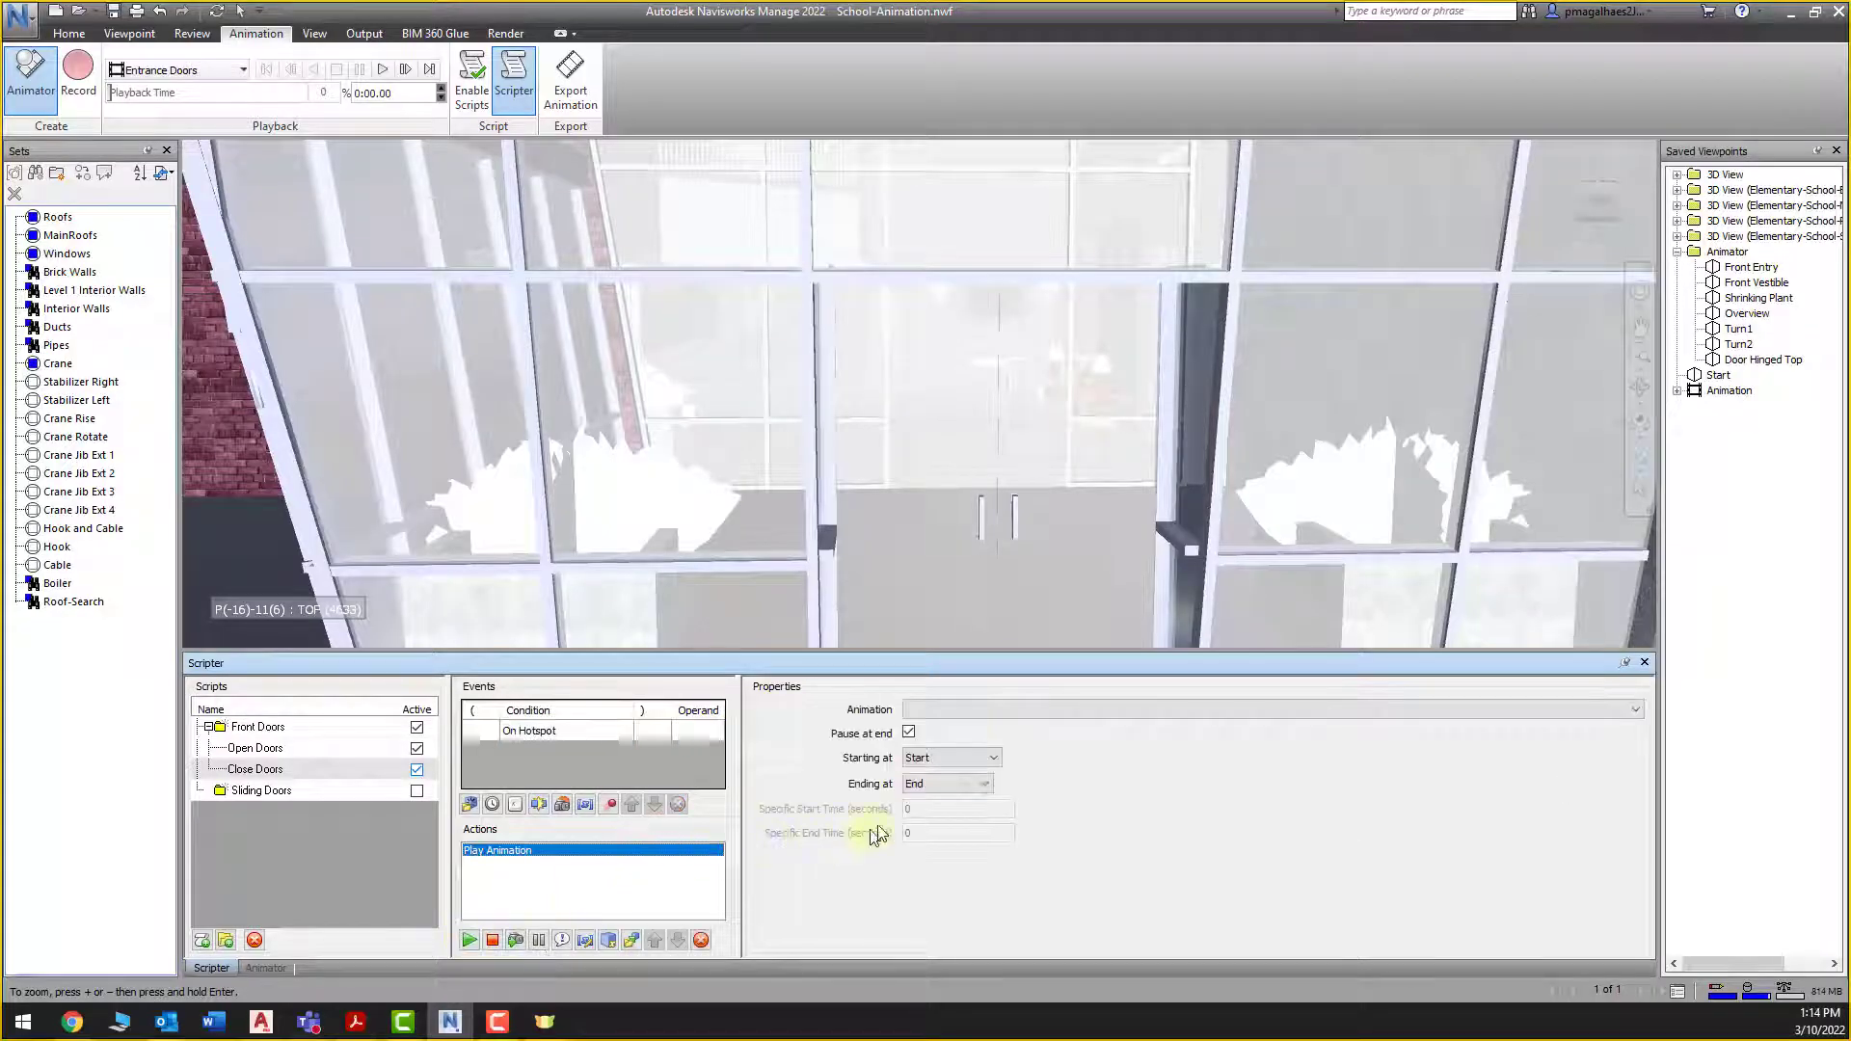
{"action": "left_click", "coordinate": [983, 710]}
{"action": "left_click", "coordinate": [916, 730]}
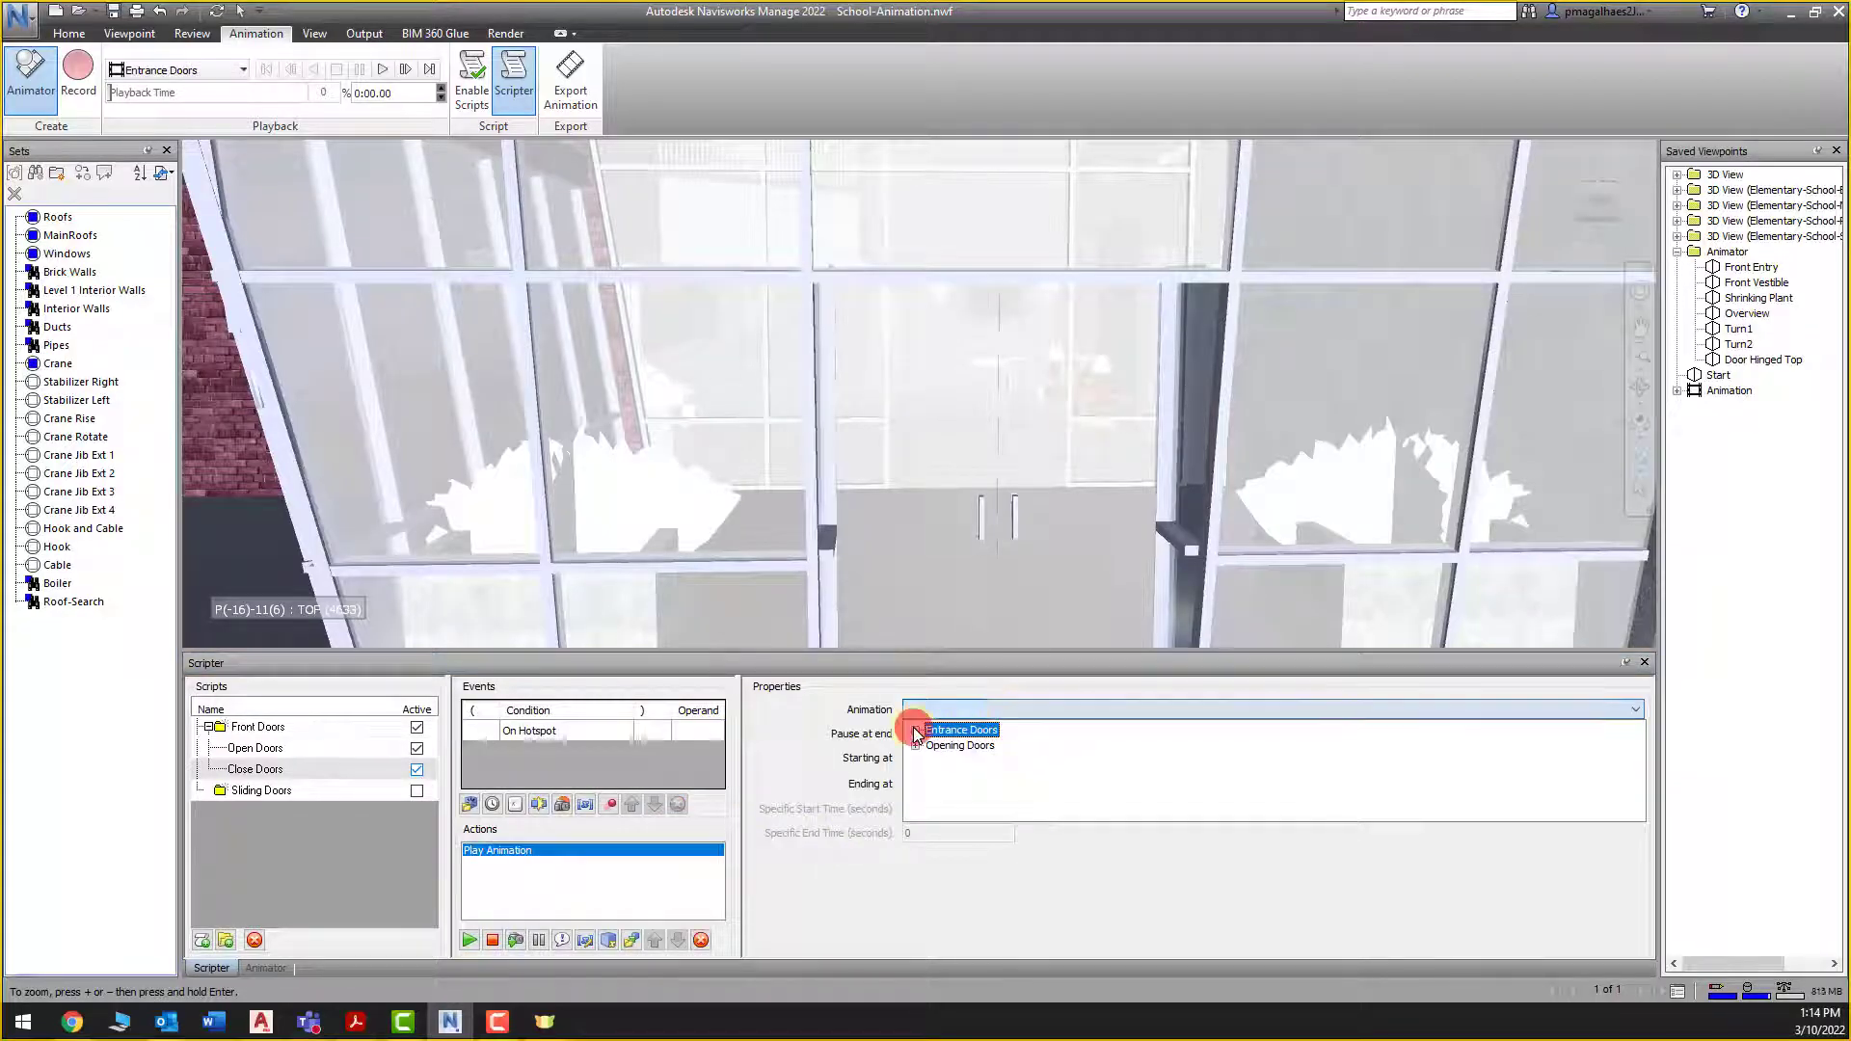
{"action": "left_click", "coordinate": [986, 762]}
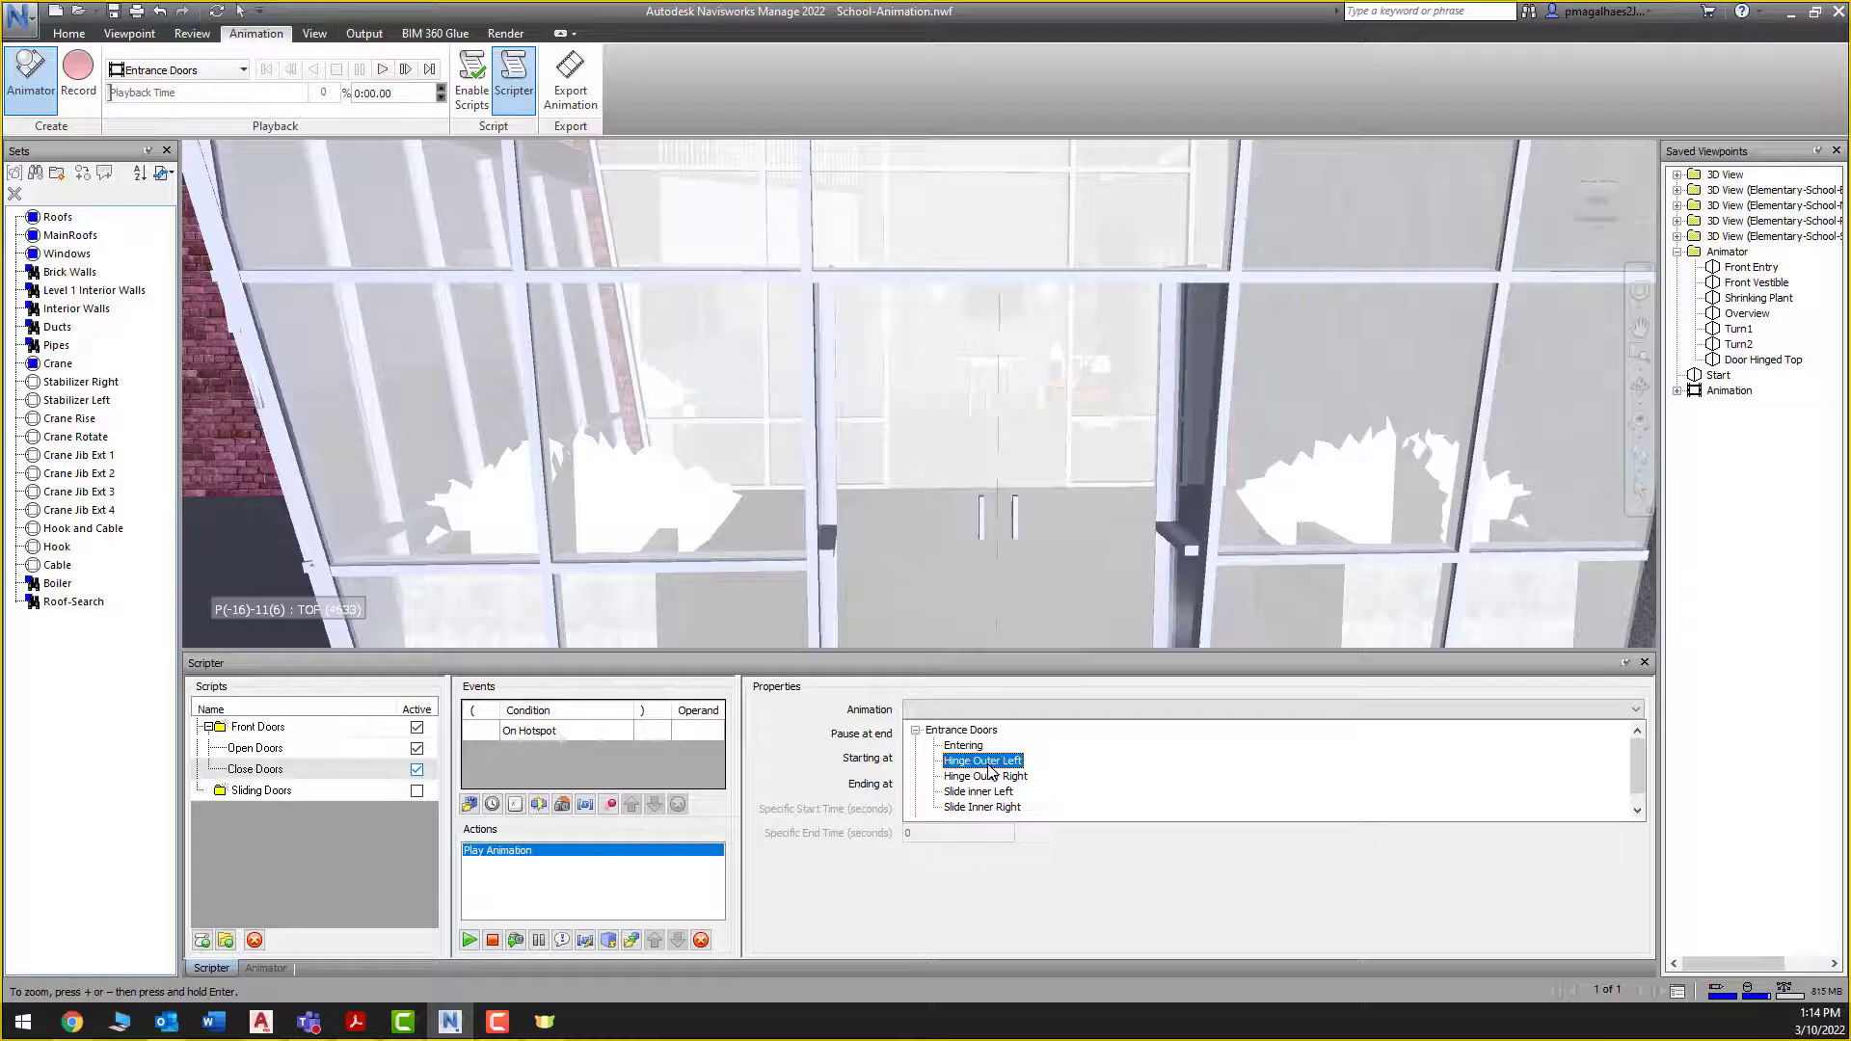
{"action": "left_click", "coordinate": [988, 764]}
Set the Hinge Outer Left action to start and end at specified times, with a start time of 6 seconds
{"action": "left_click", "coordinate": [984, 760]}
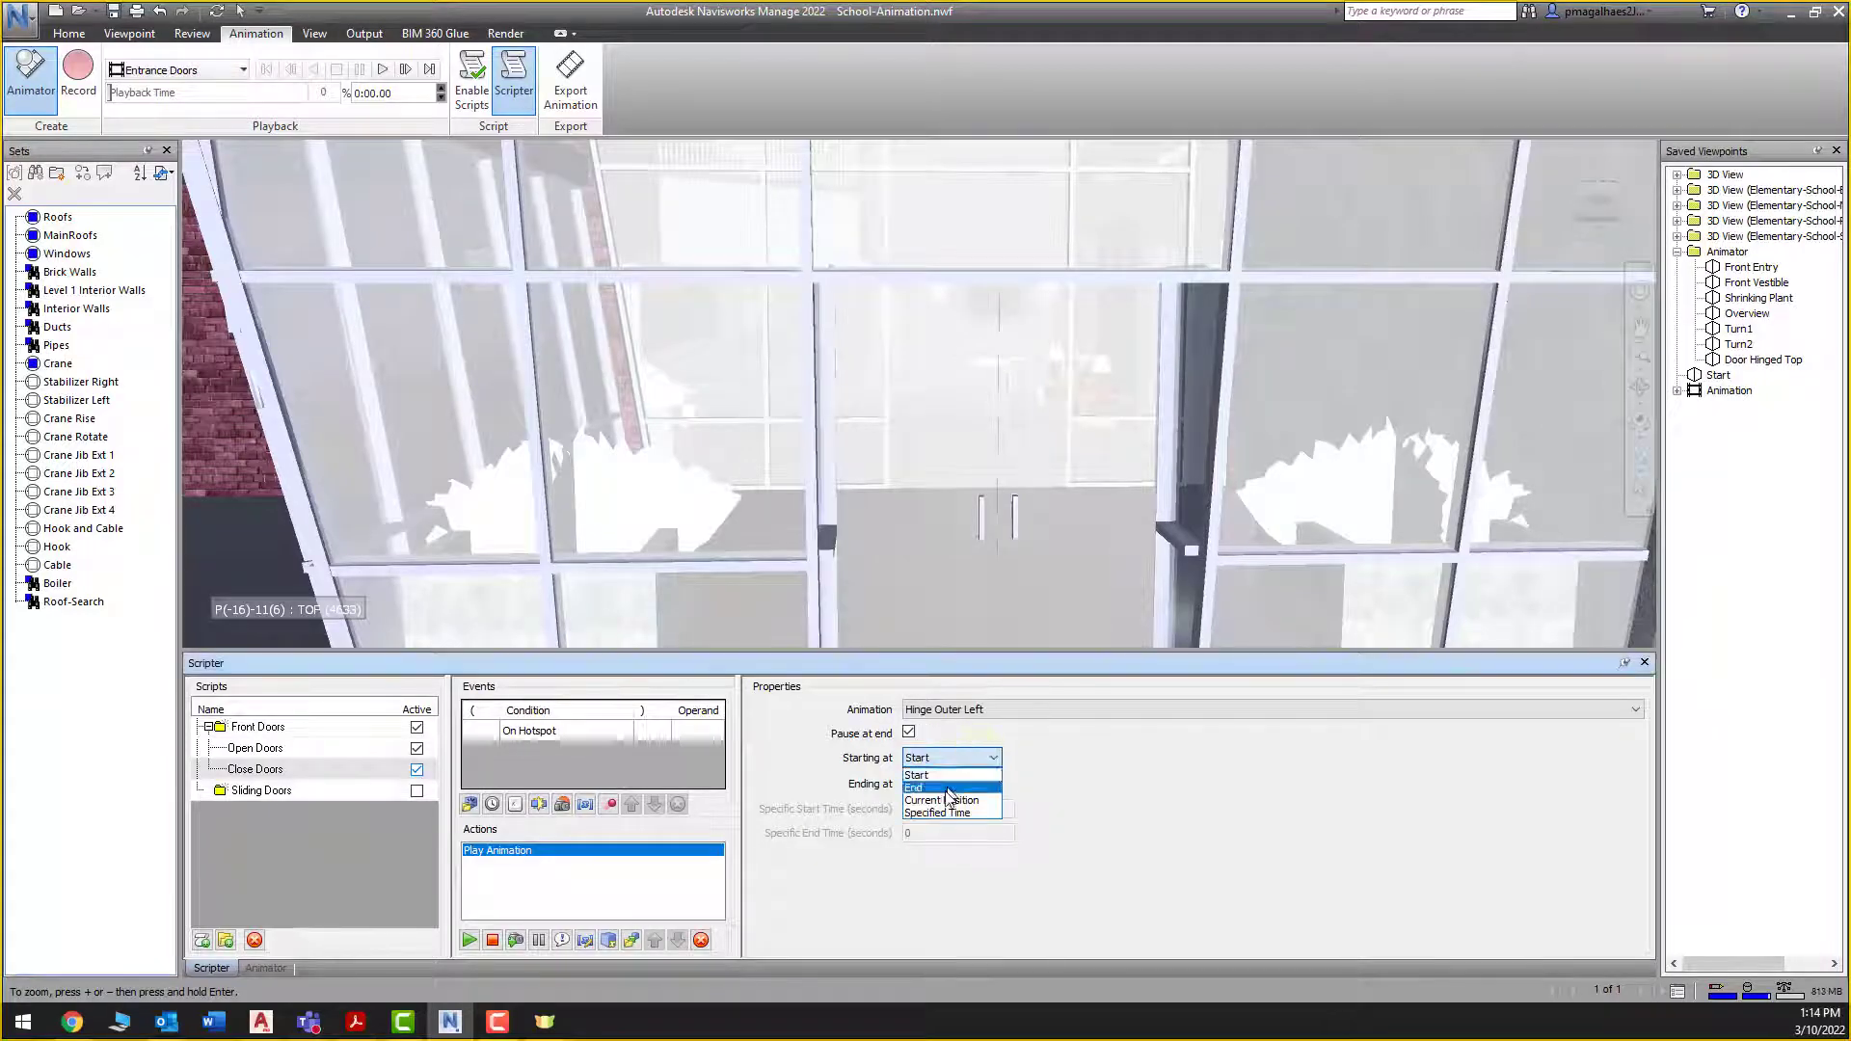
{"action": "left_click", "coordinate": [949, 813]}
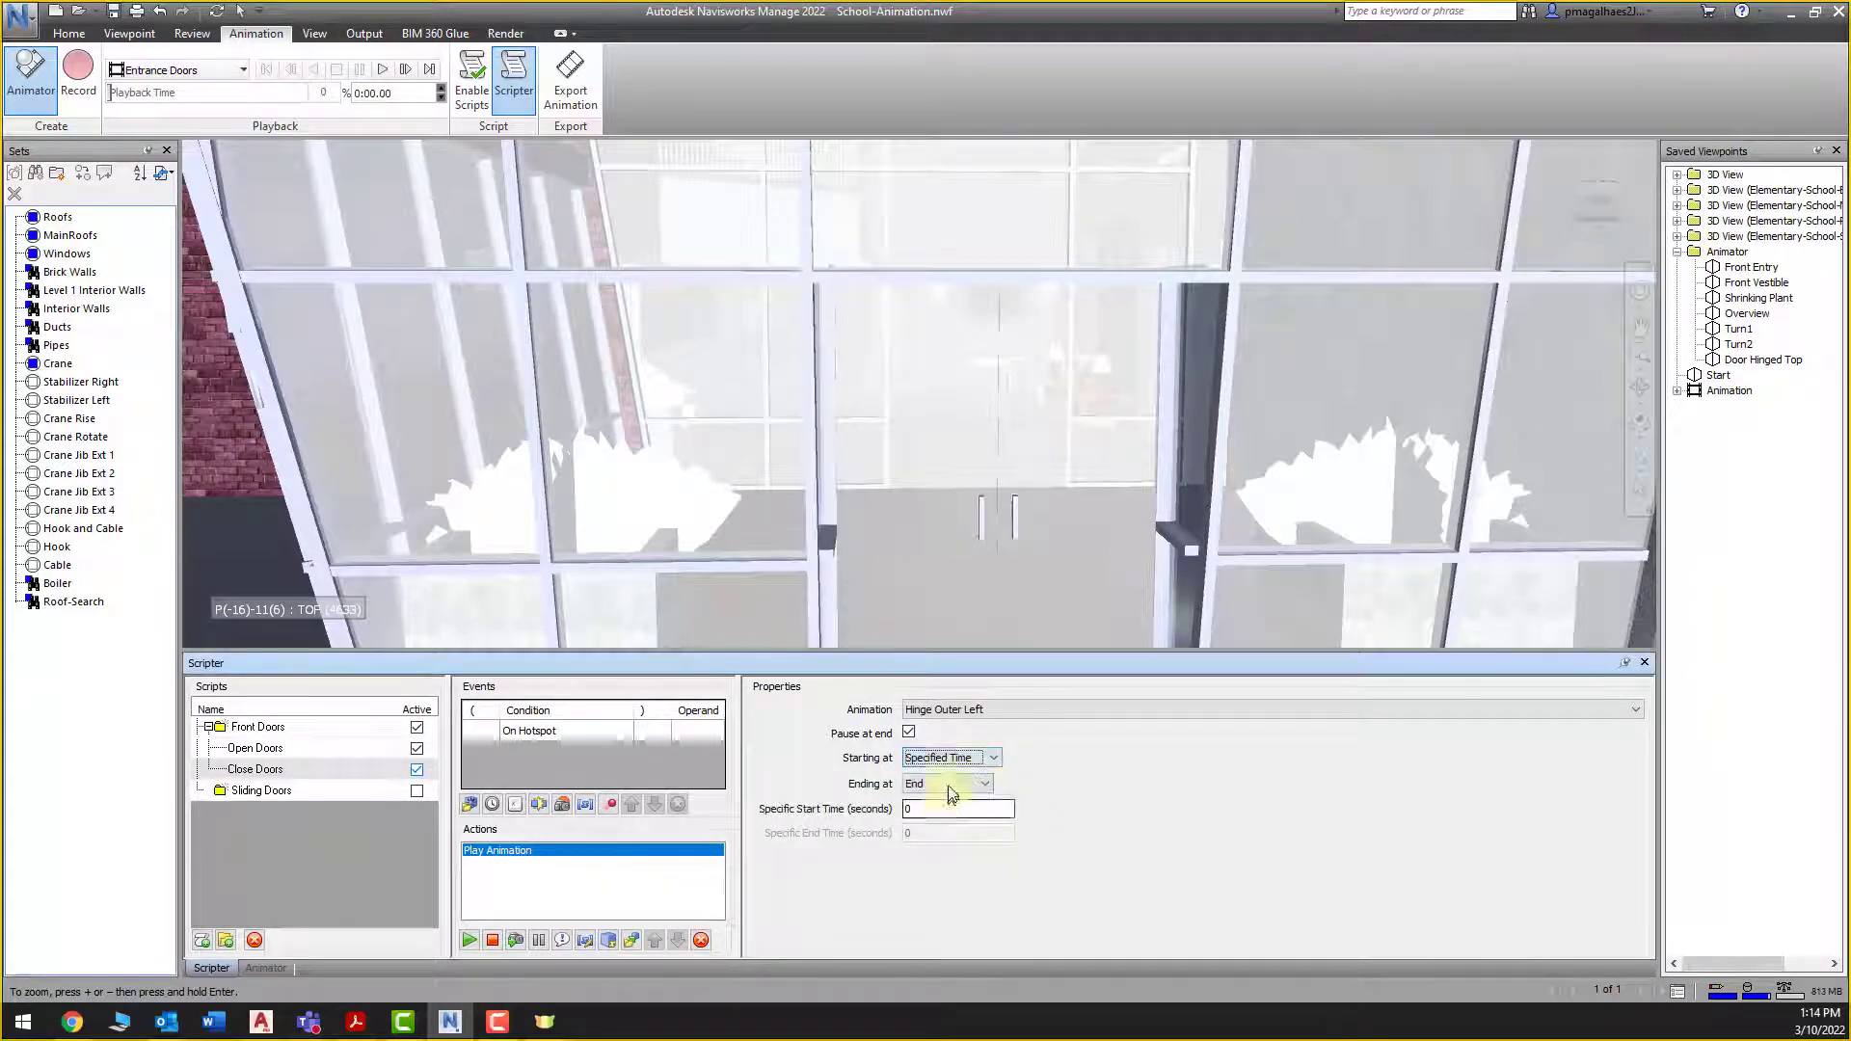
{"action": "left_click", "coordinate": [954, 784]}
{"action": "left_click", "coordinate": [944, 835]}
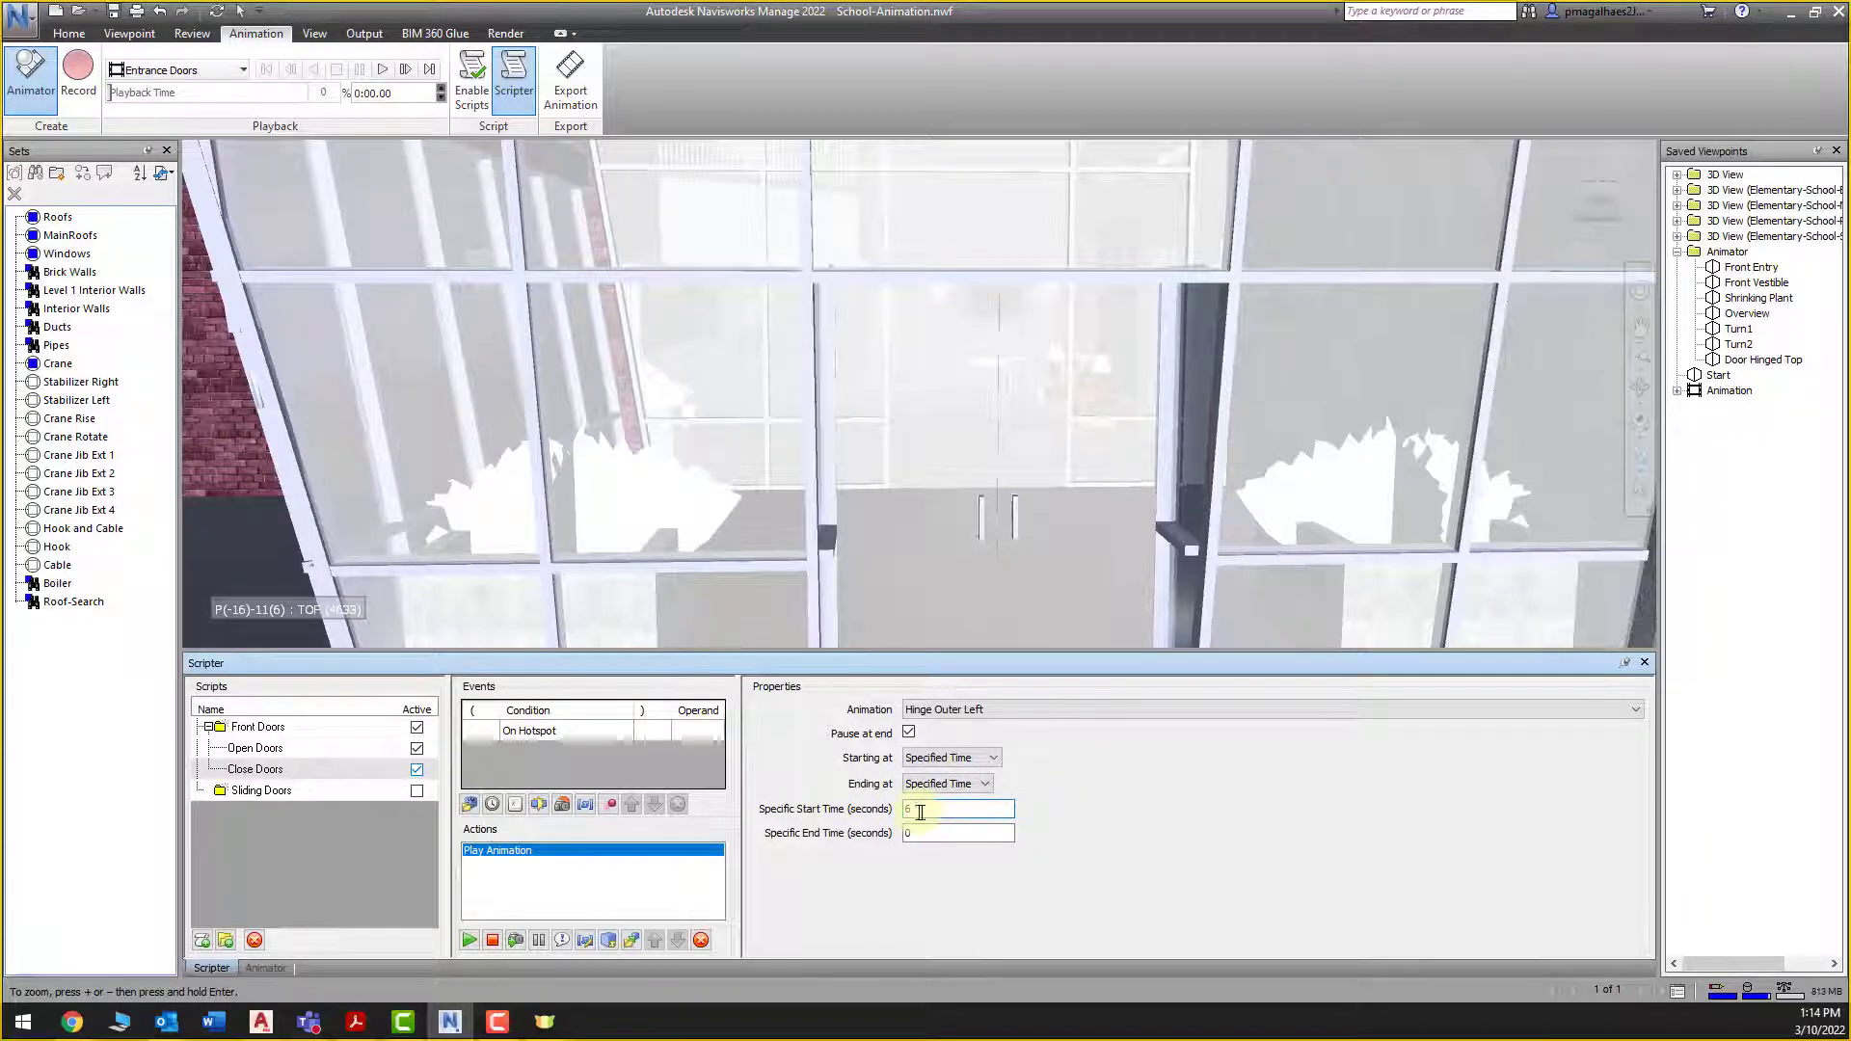
{"action": "double_click", "coordinate": [905, 809]}
{"action": "left_click_drag", "start_coordinate": [919, 833], "coordinate": [879, 837]}
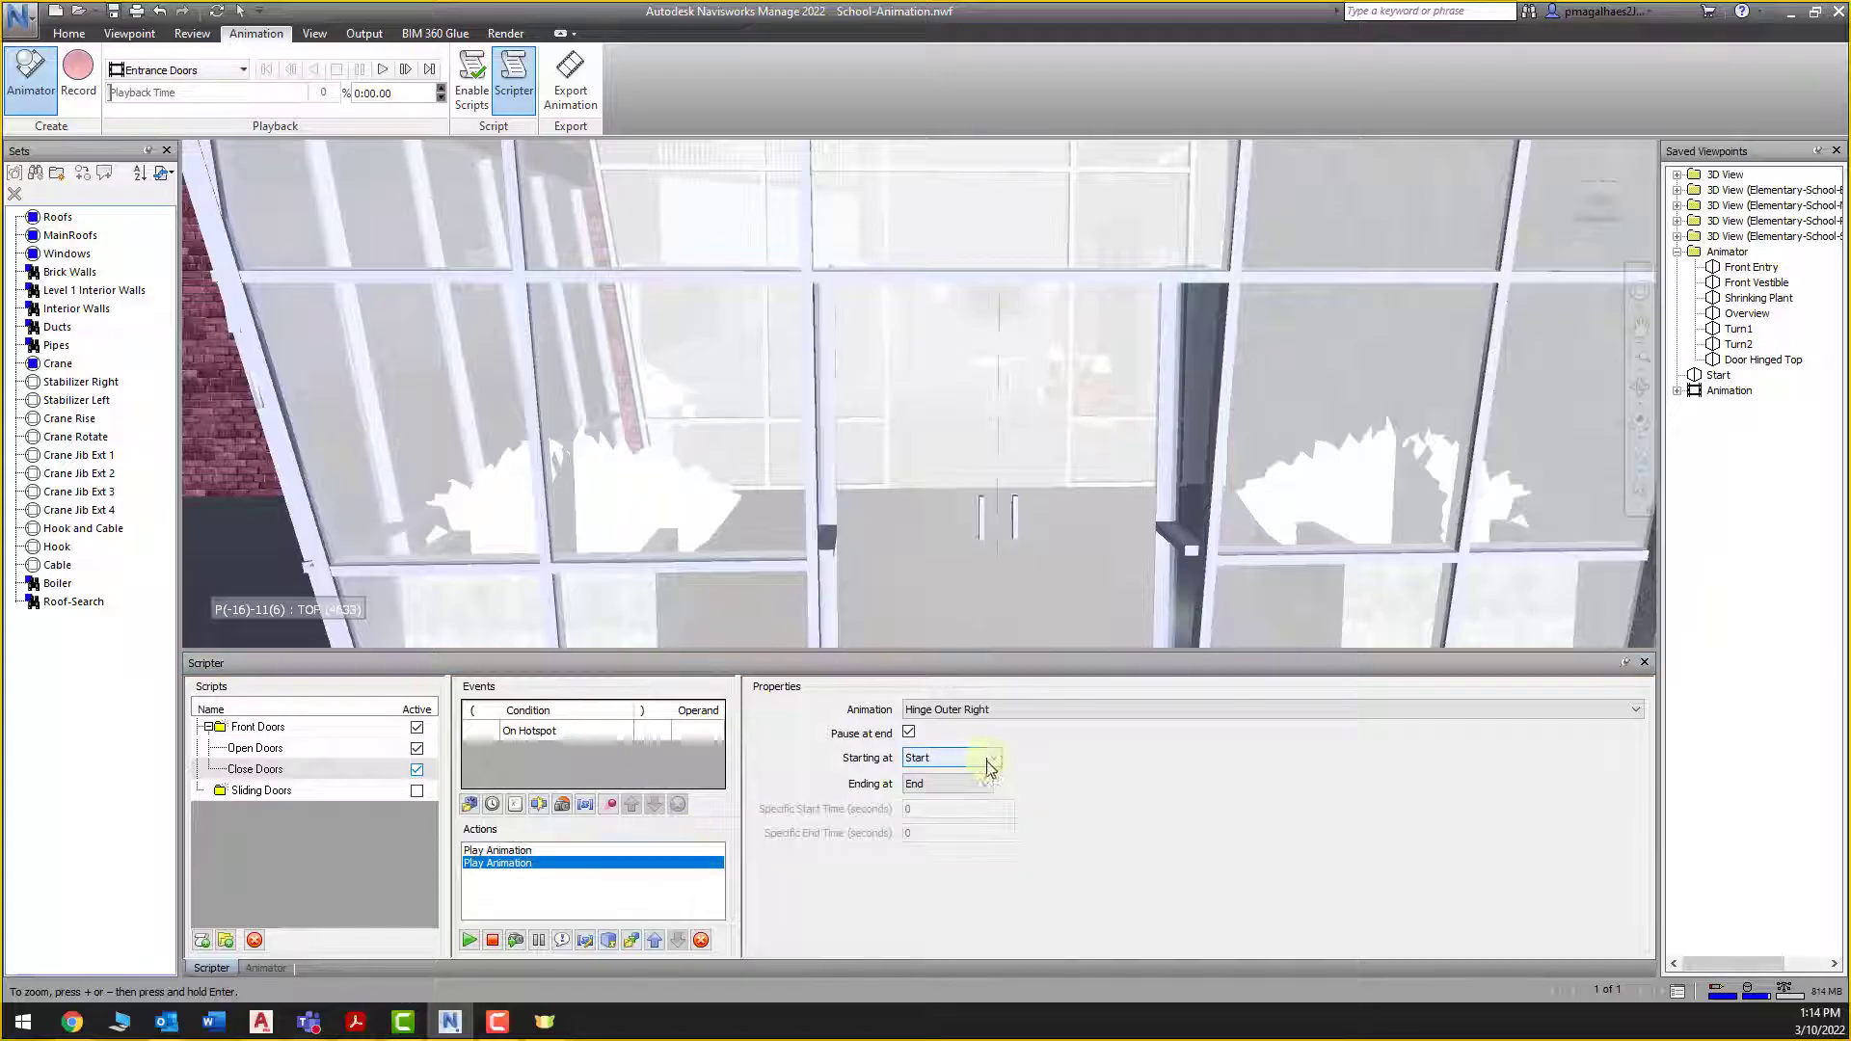
Set the Close Doors script's Hinge Outer Right action to start at a specified time of 6 seconds and end at 4 seconds
{"action": "left_click", "coordinate": [988, 762]}
{"action": "left_click", "coordinate": [933, 813]}
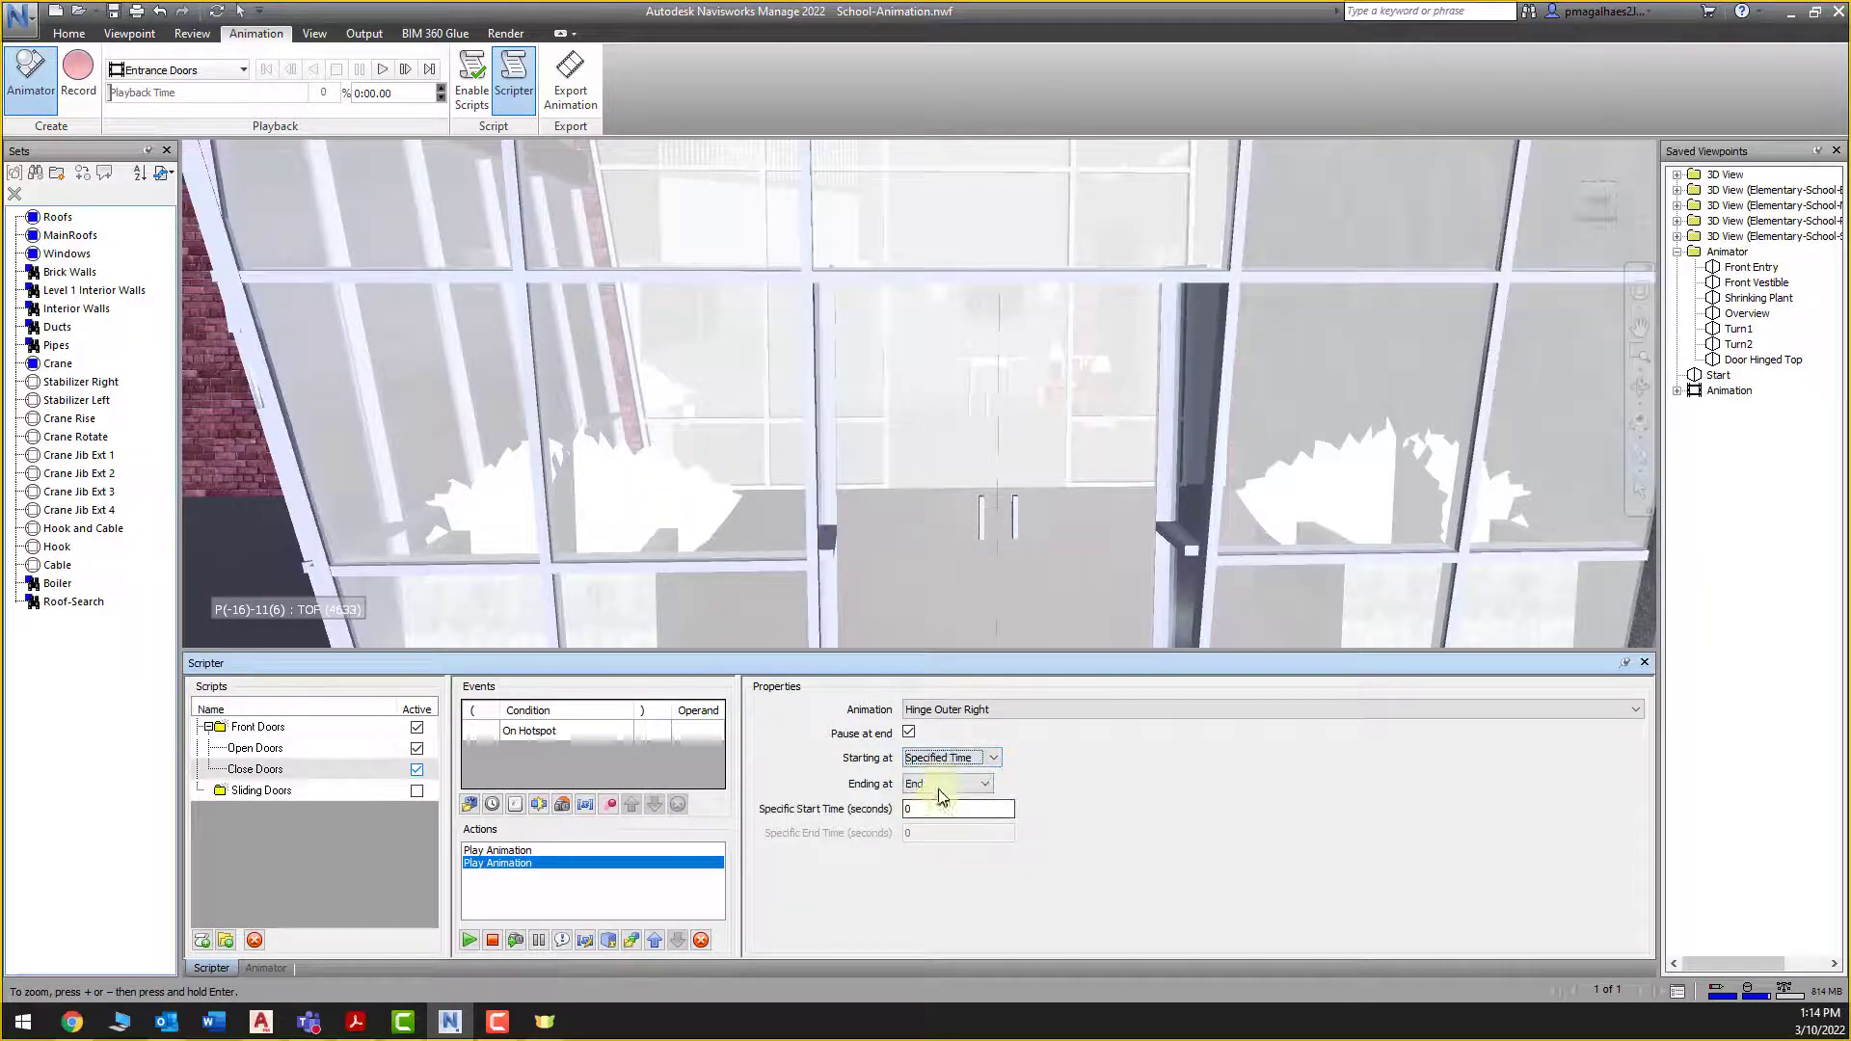
{"action": "left_click", "coordinate": [955, 784]}
{"action": "left_click", "coordinate": [940, 838]}
{"action": "left_click", "coordinate": [947, 809]}
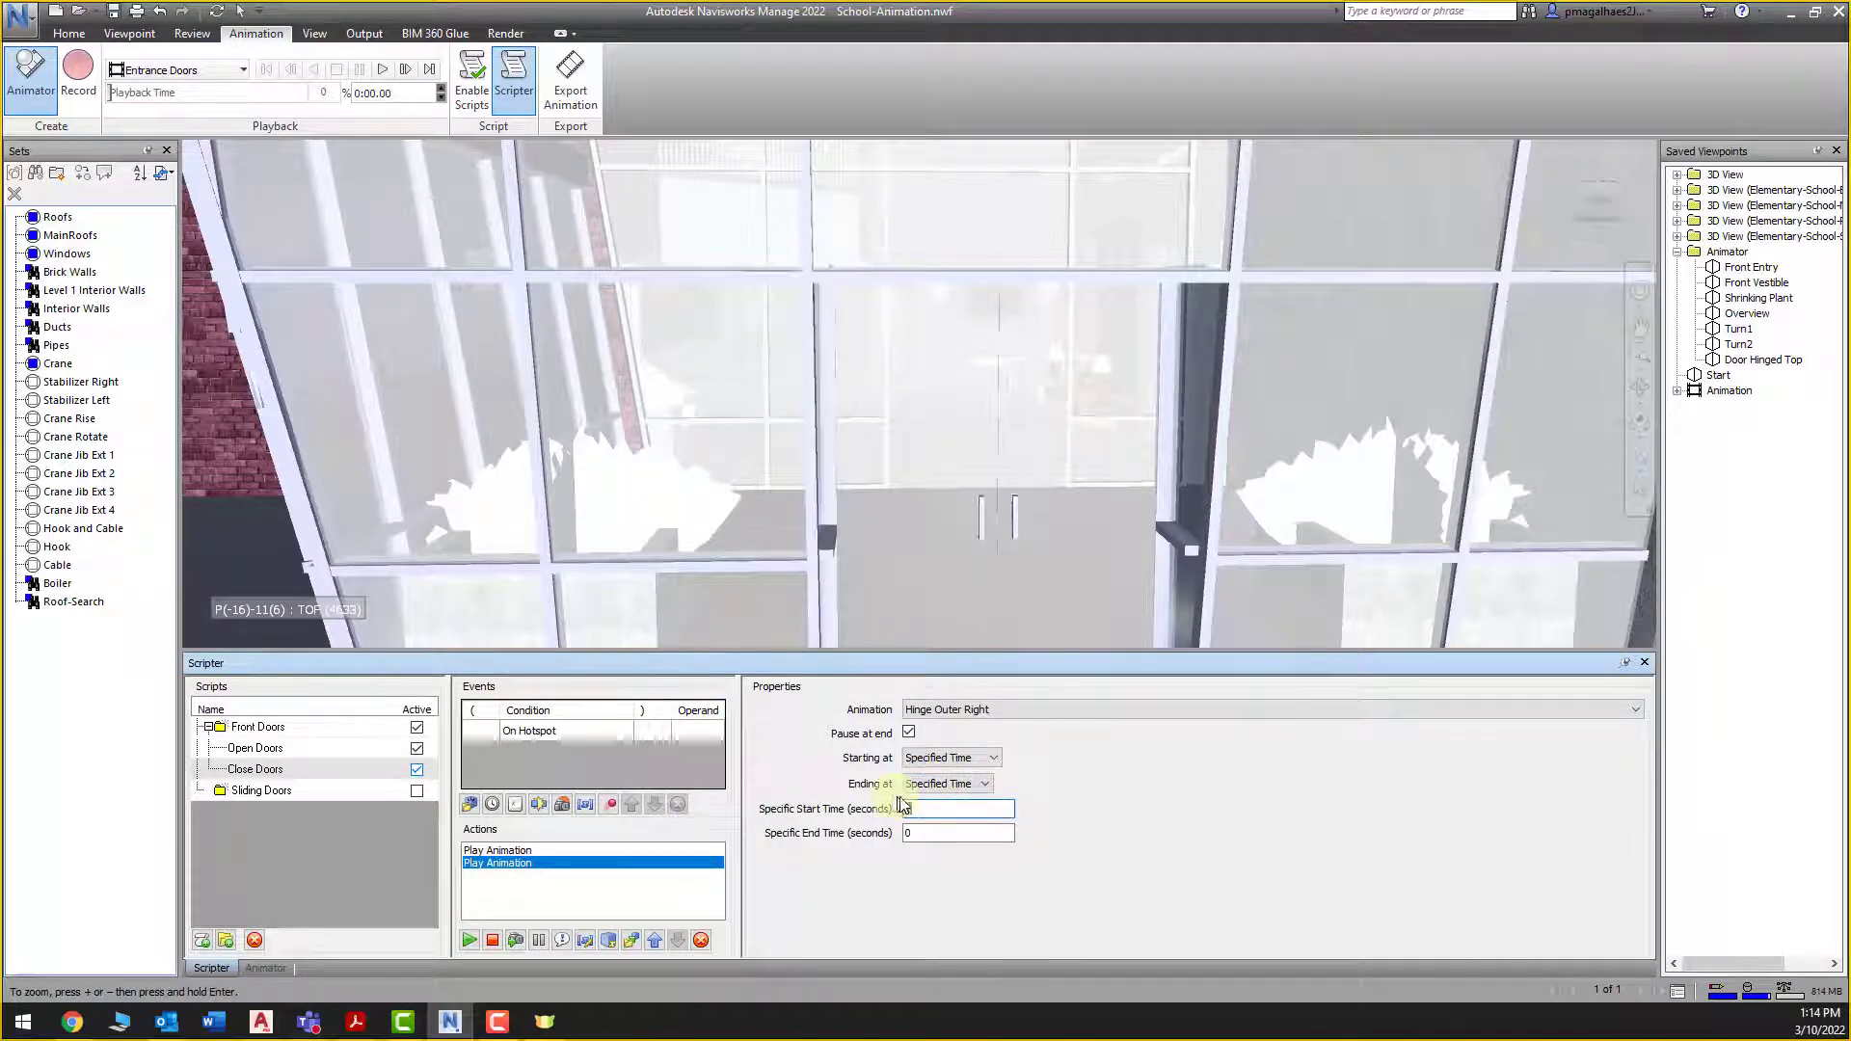
{"action": "key", "text": "Tab"}
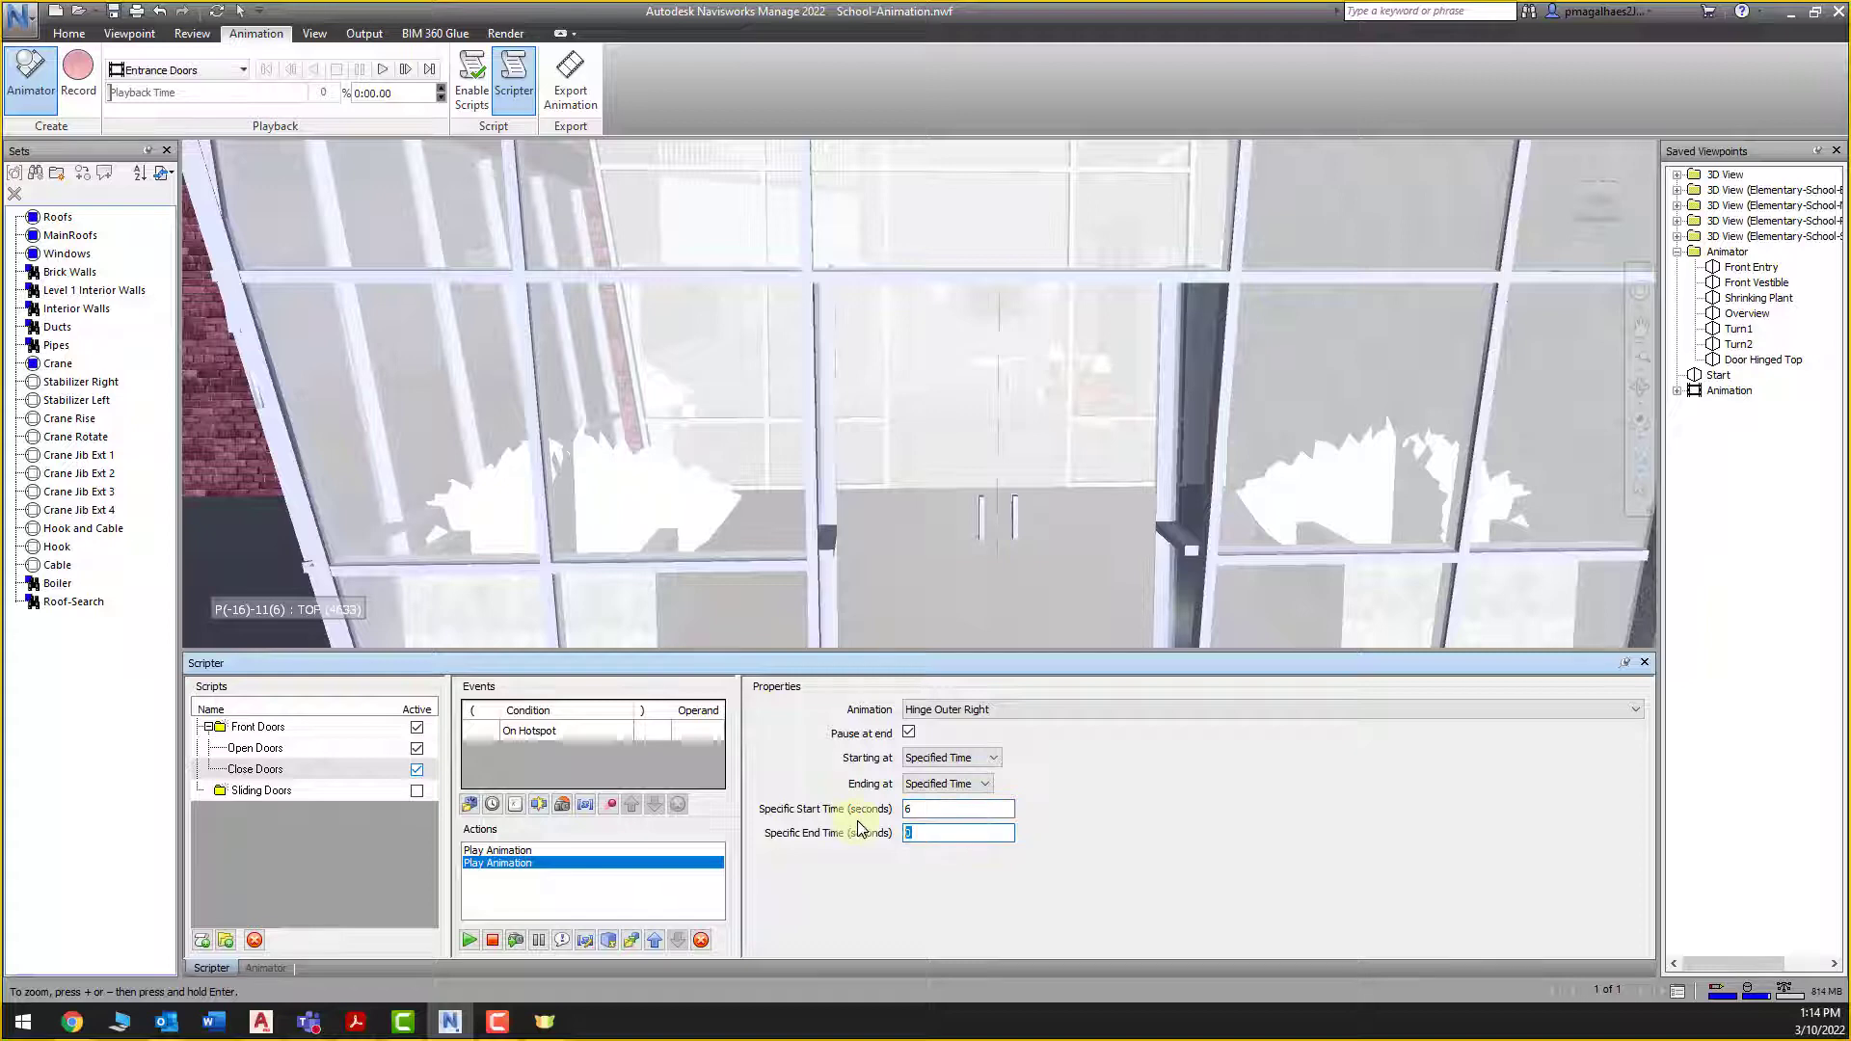
Enable the scripts, walk away from and towards the front doors to test both hotspots, and disable the scripts
{"action": "left_click", "coordinate": [471, 82]}
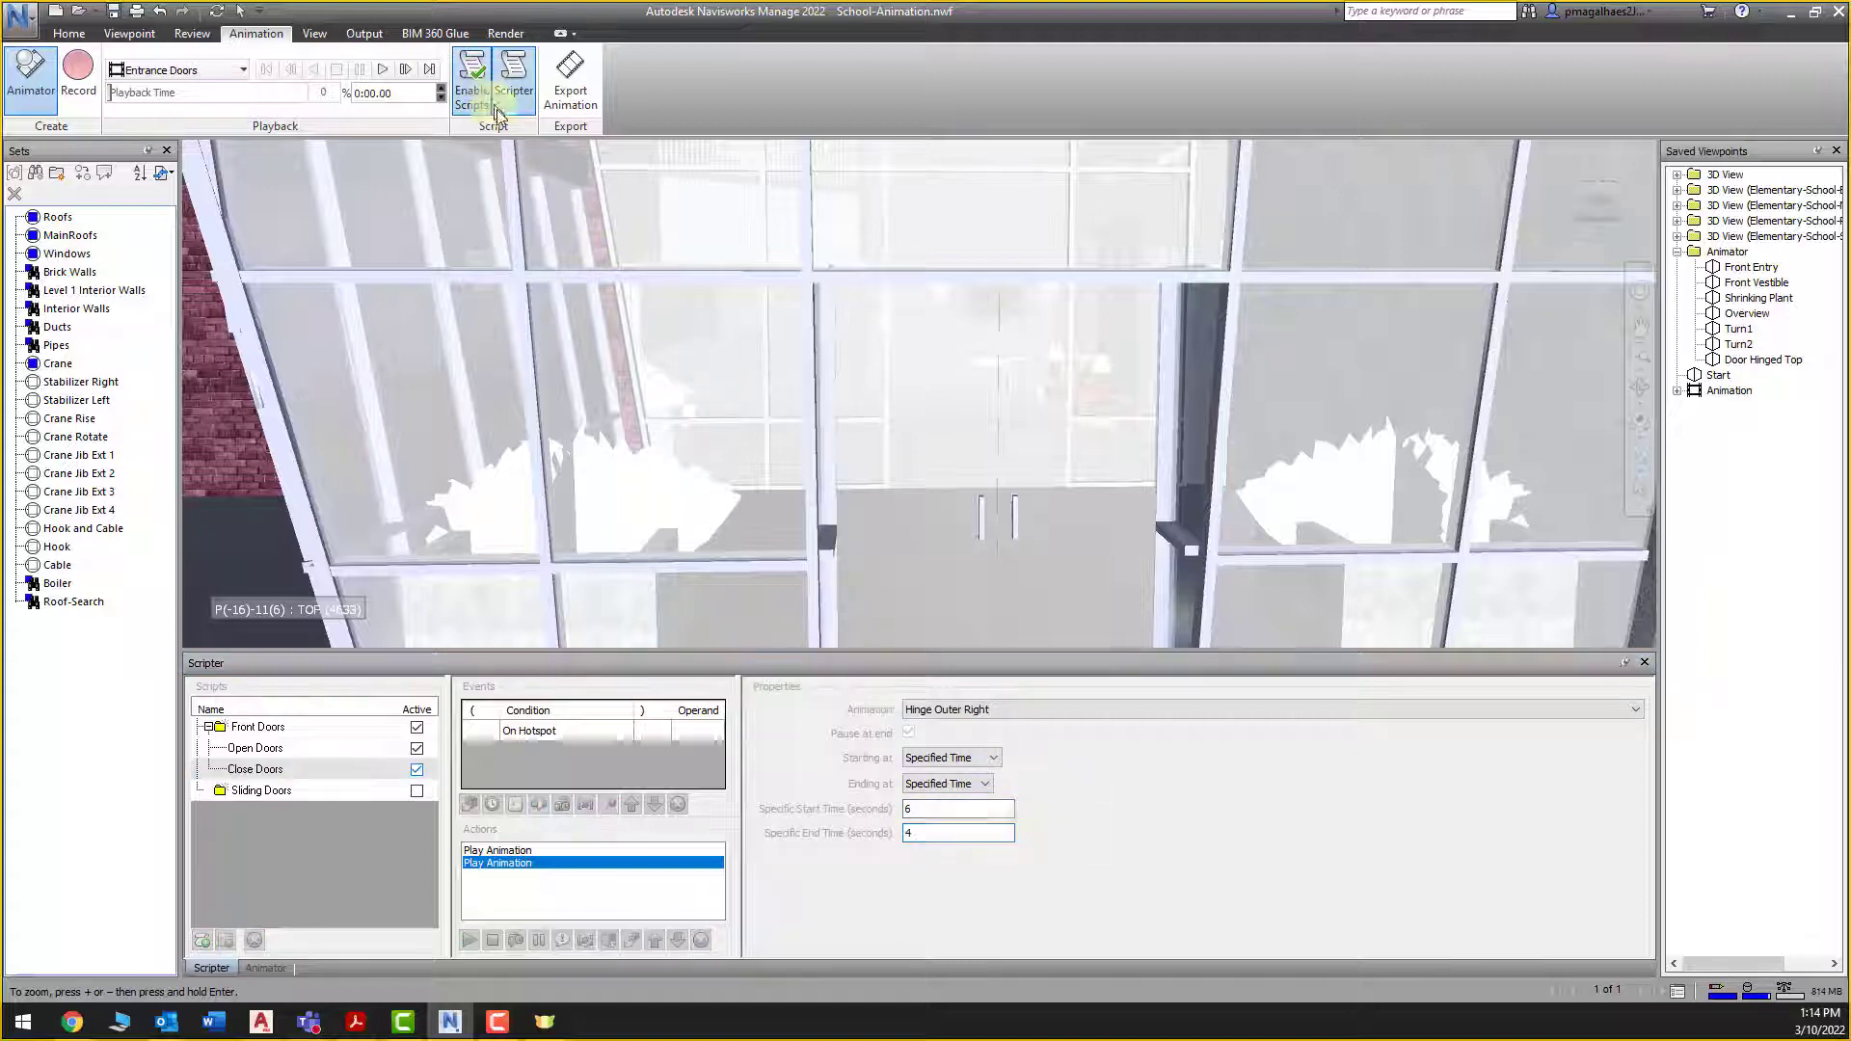
{"action": "left_click", "coordinate": [1640, 453]}
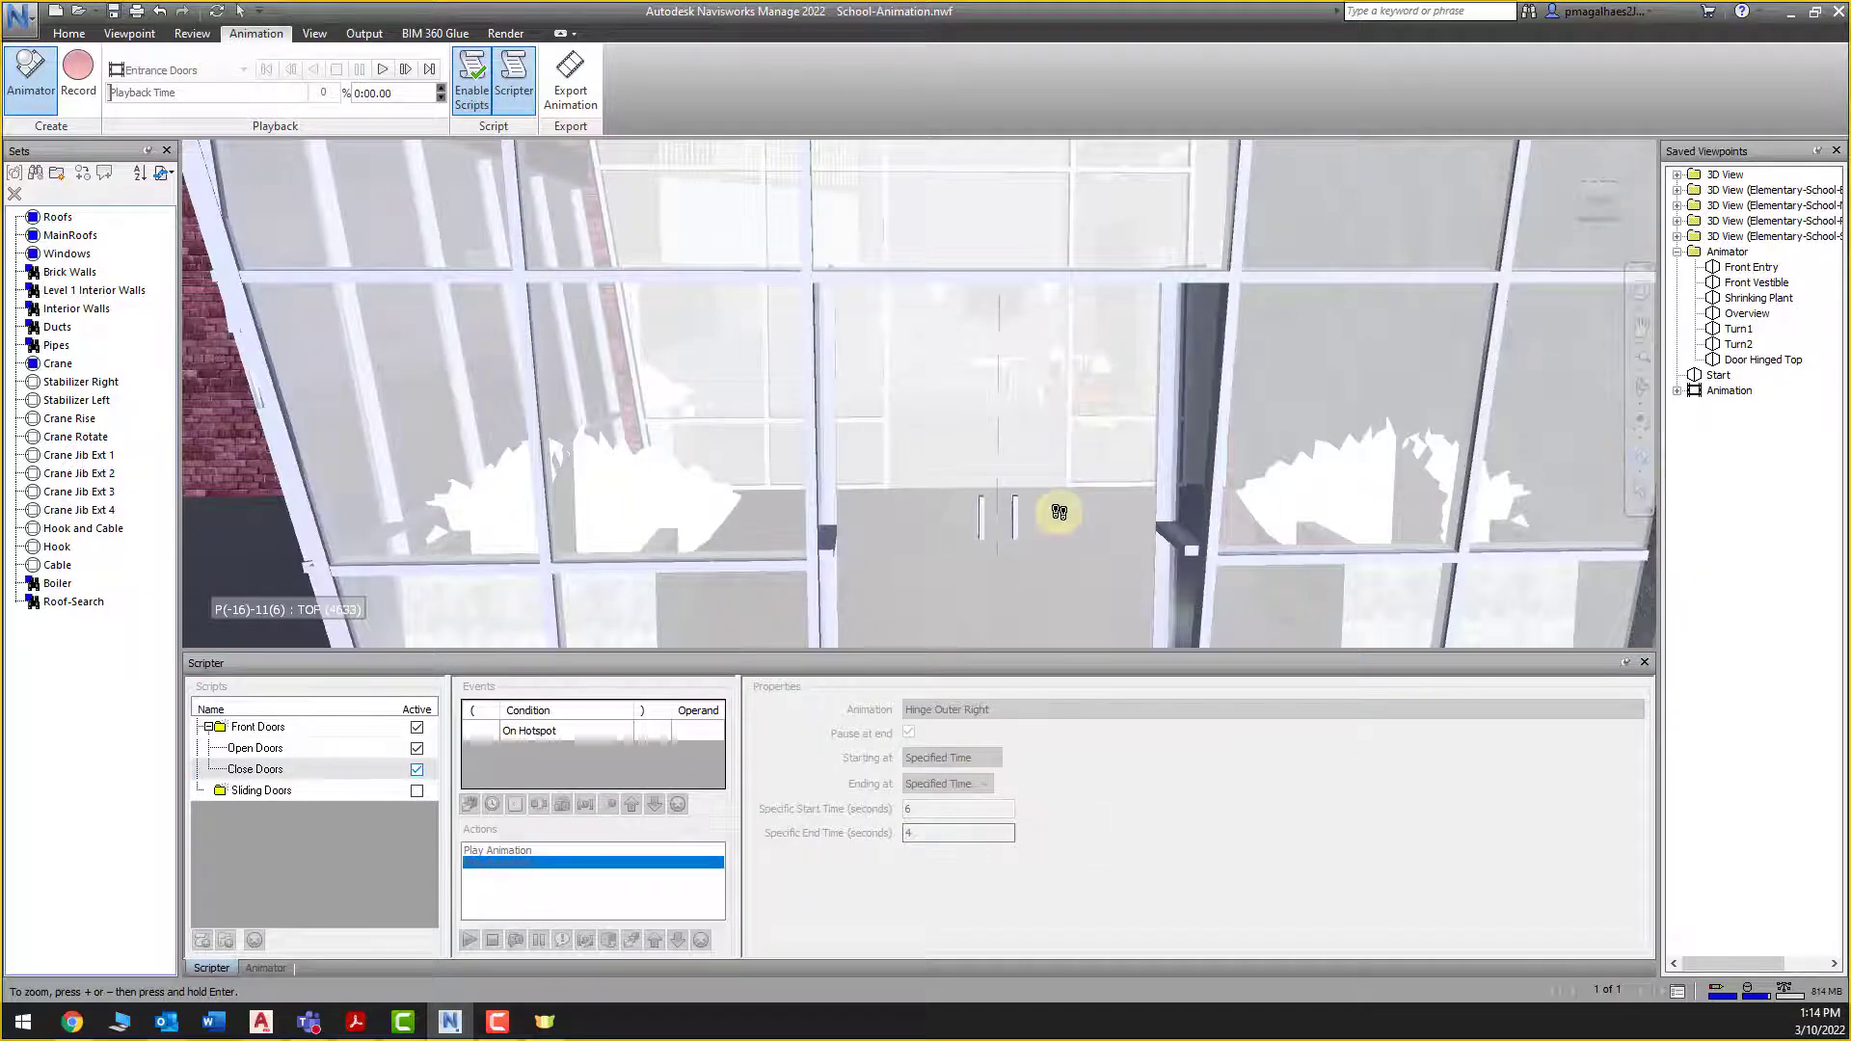
{"action": "left_click_drag", "start_coordinate": [1058, 512], "coordinate": [988, 467]}
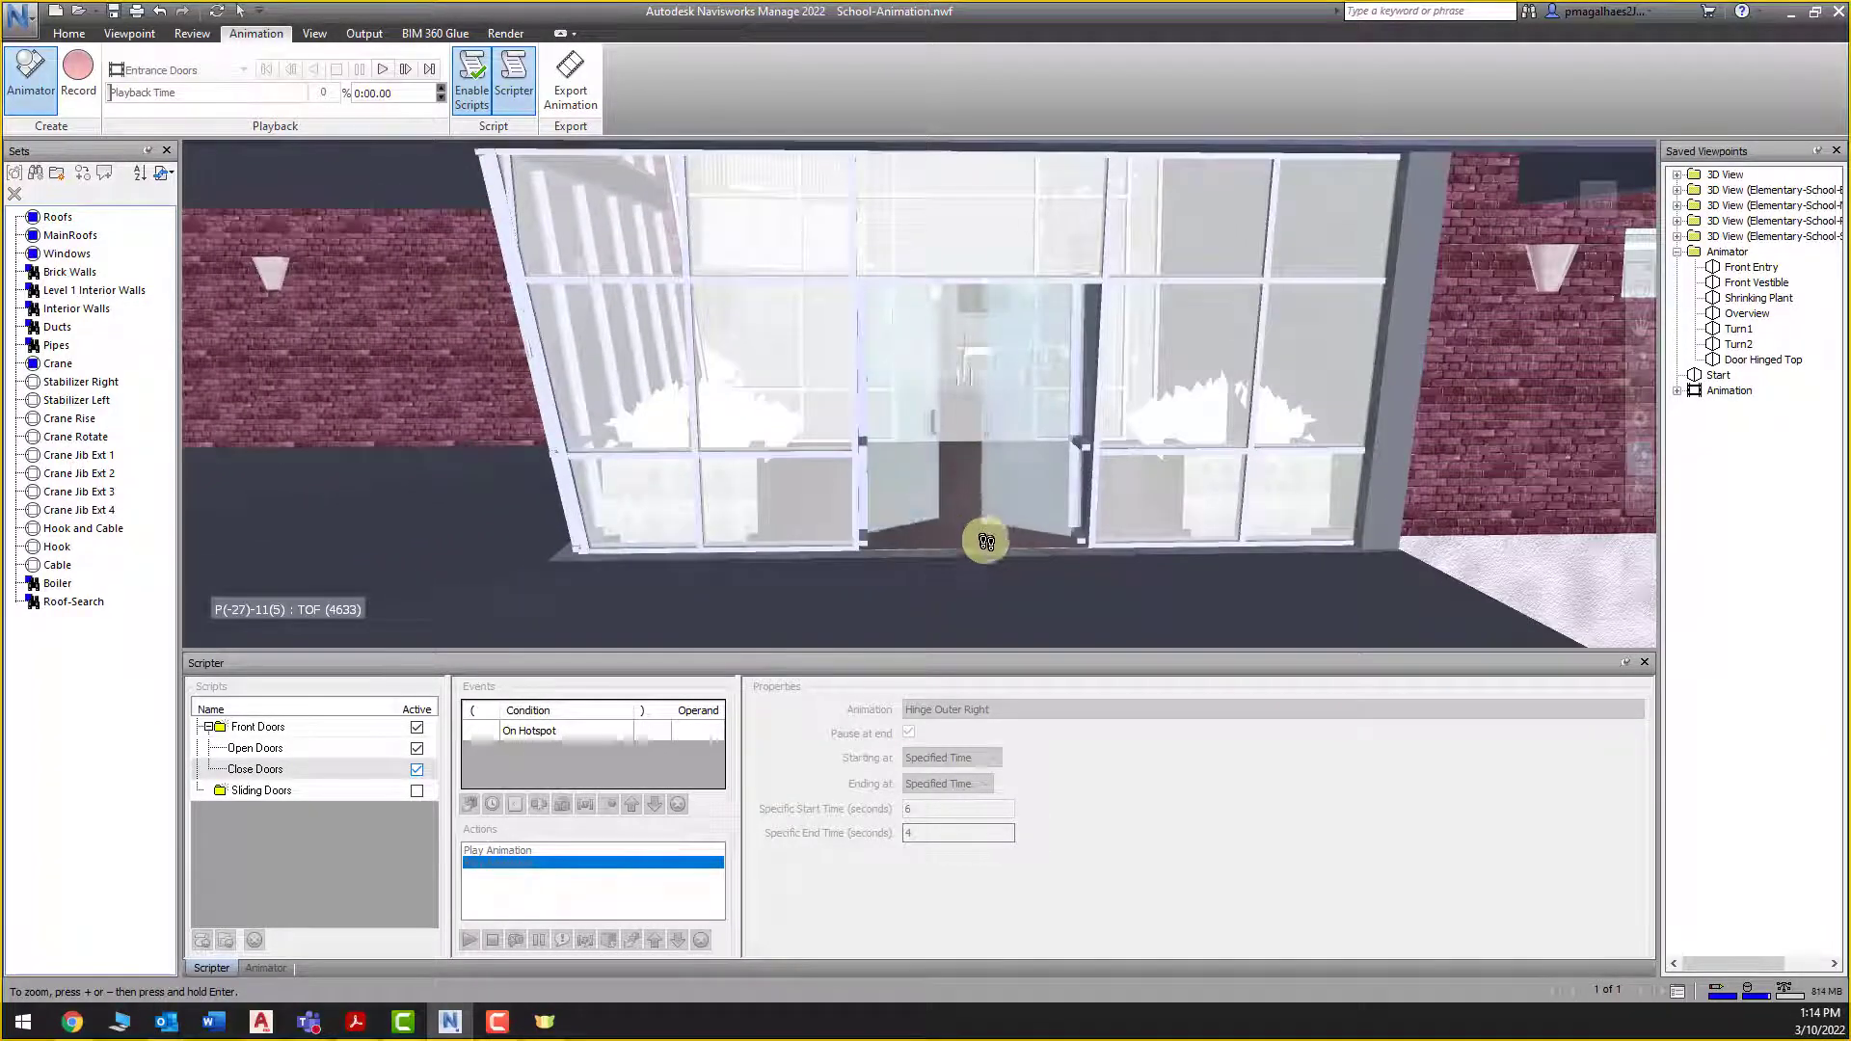
{"action": "left_click_drag", "start_coordinate": [1069, 615], "coordinate": [1095, 488]}
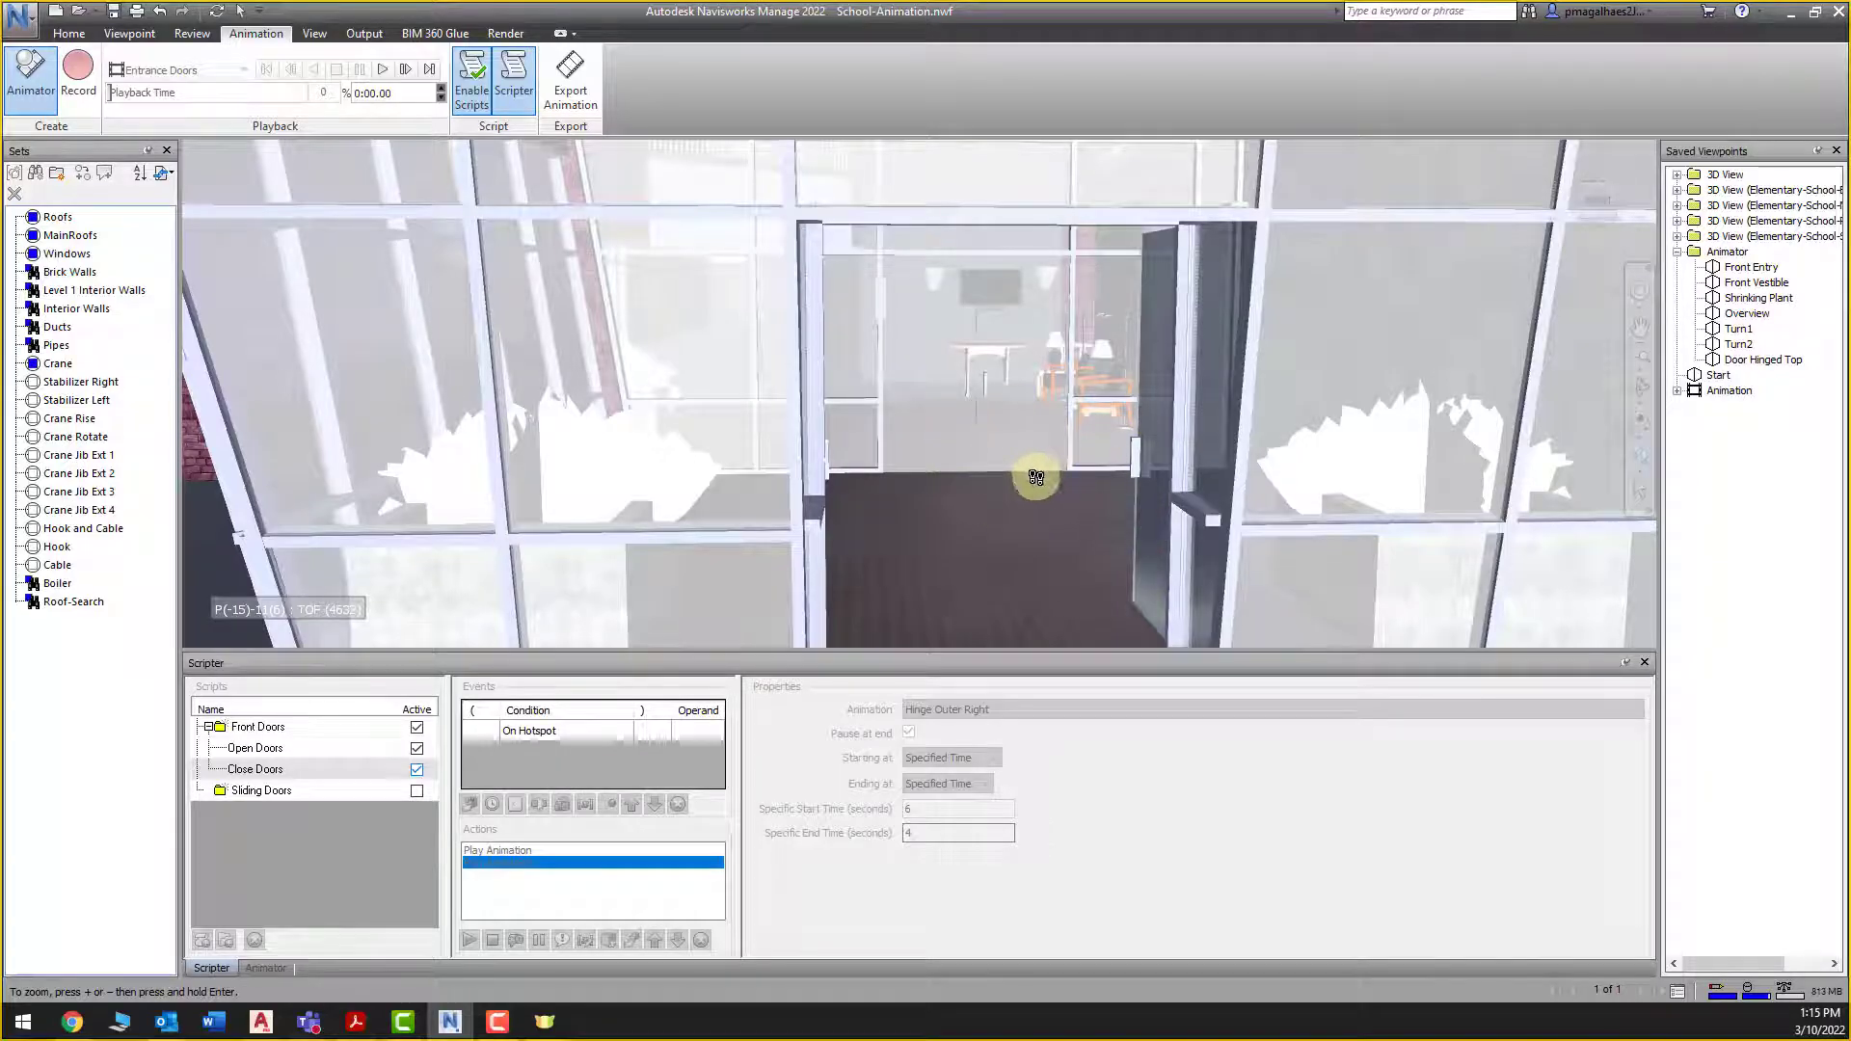
{"action": "left_click_drag", "start_coordinate": [999, 493], "coordinate": [1066, 460]}
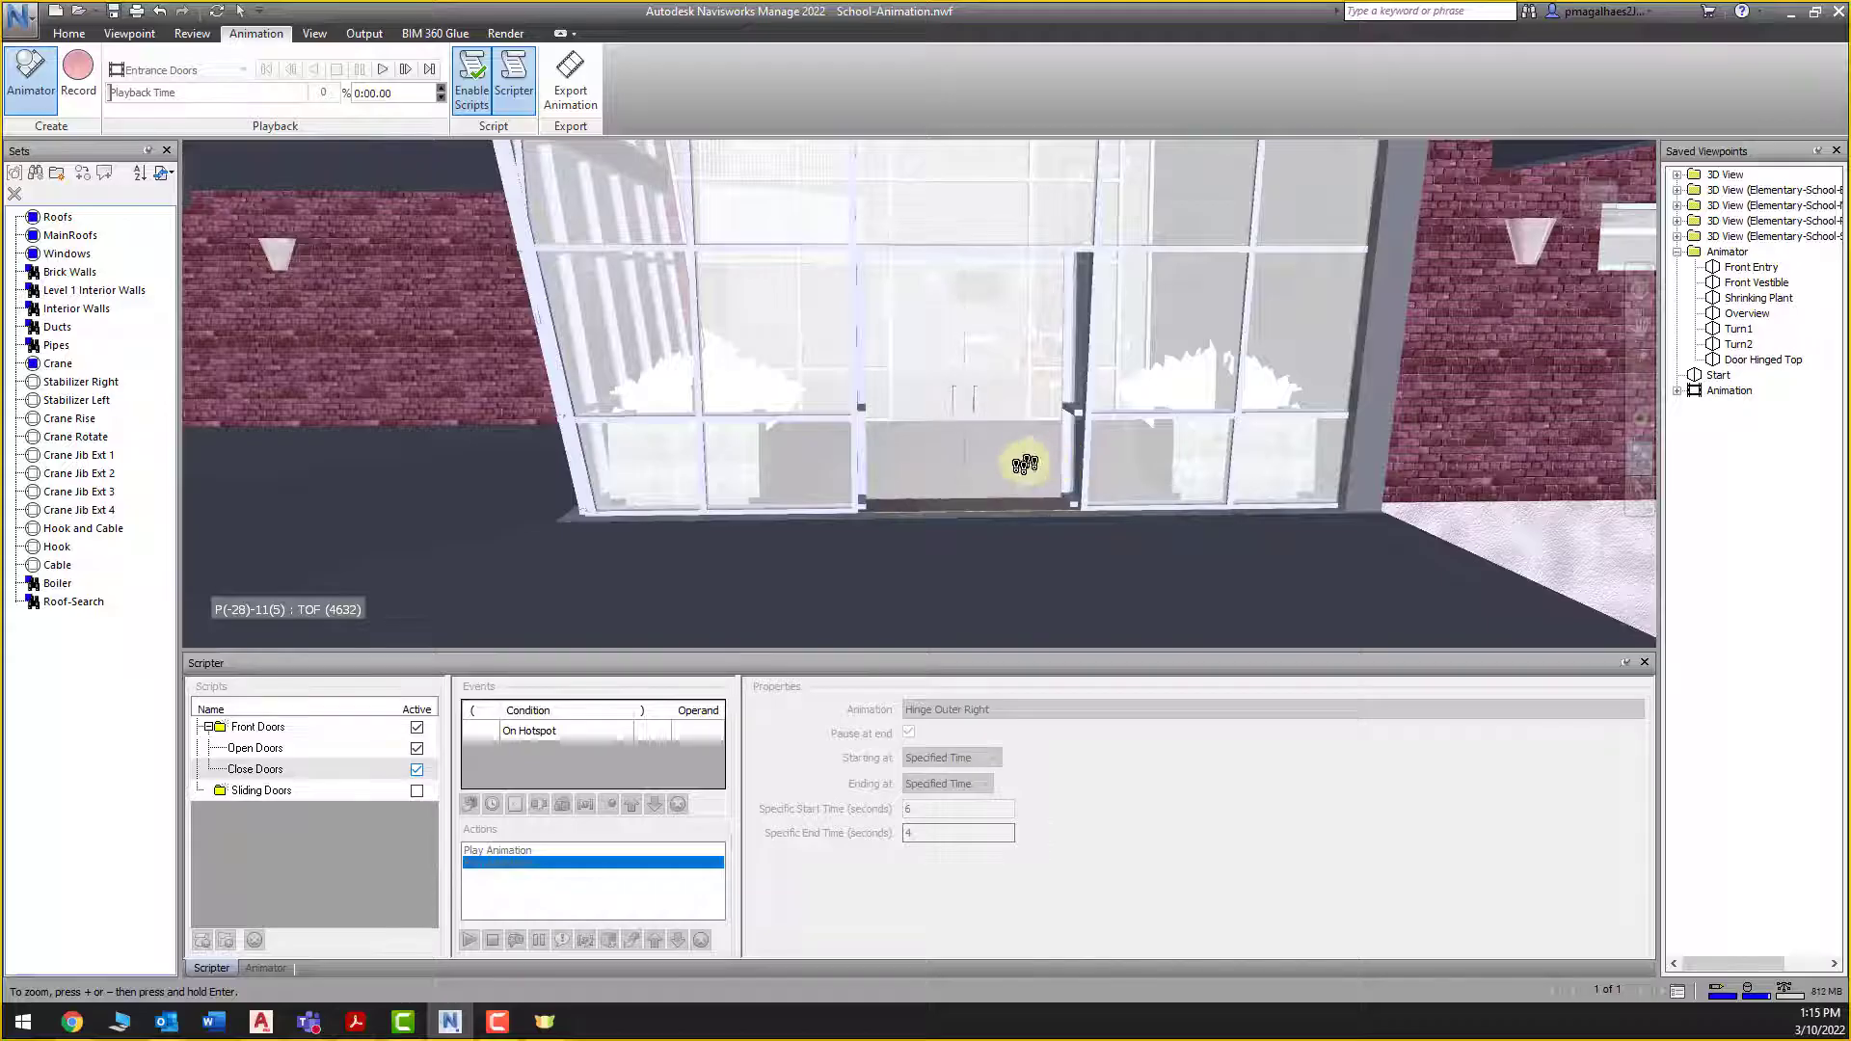
{"action": "left_click", "coordinate": [317, 754]}
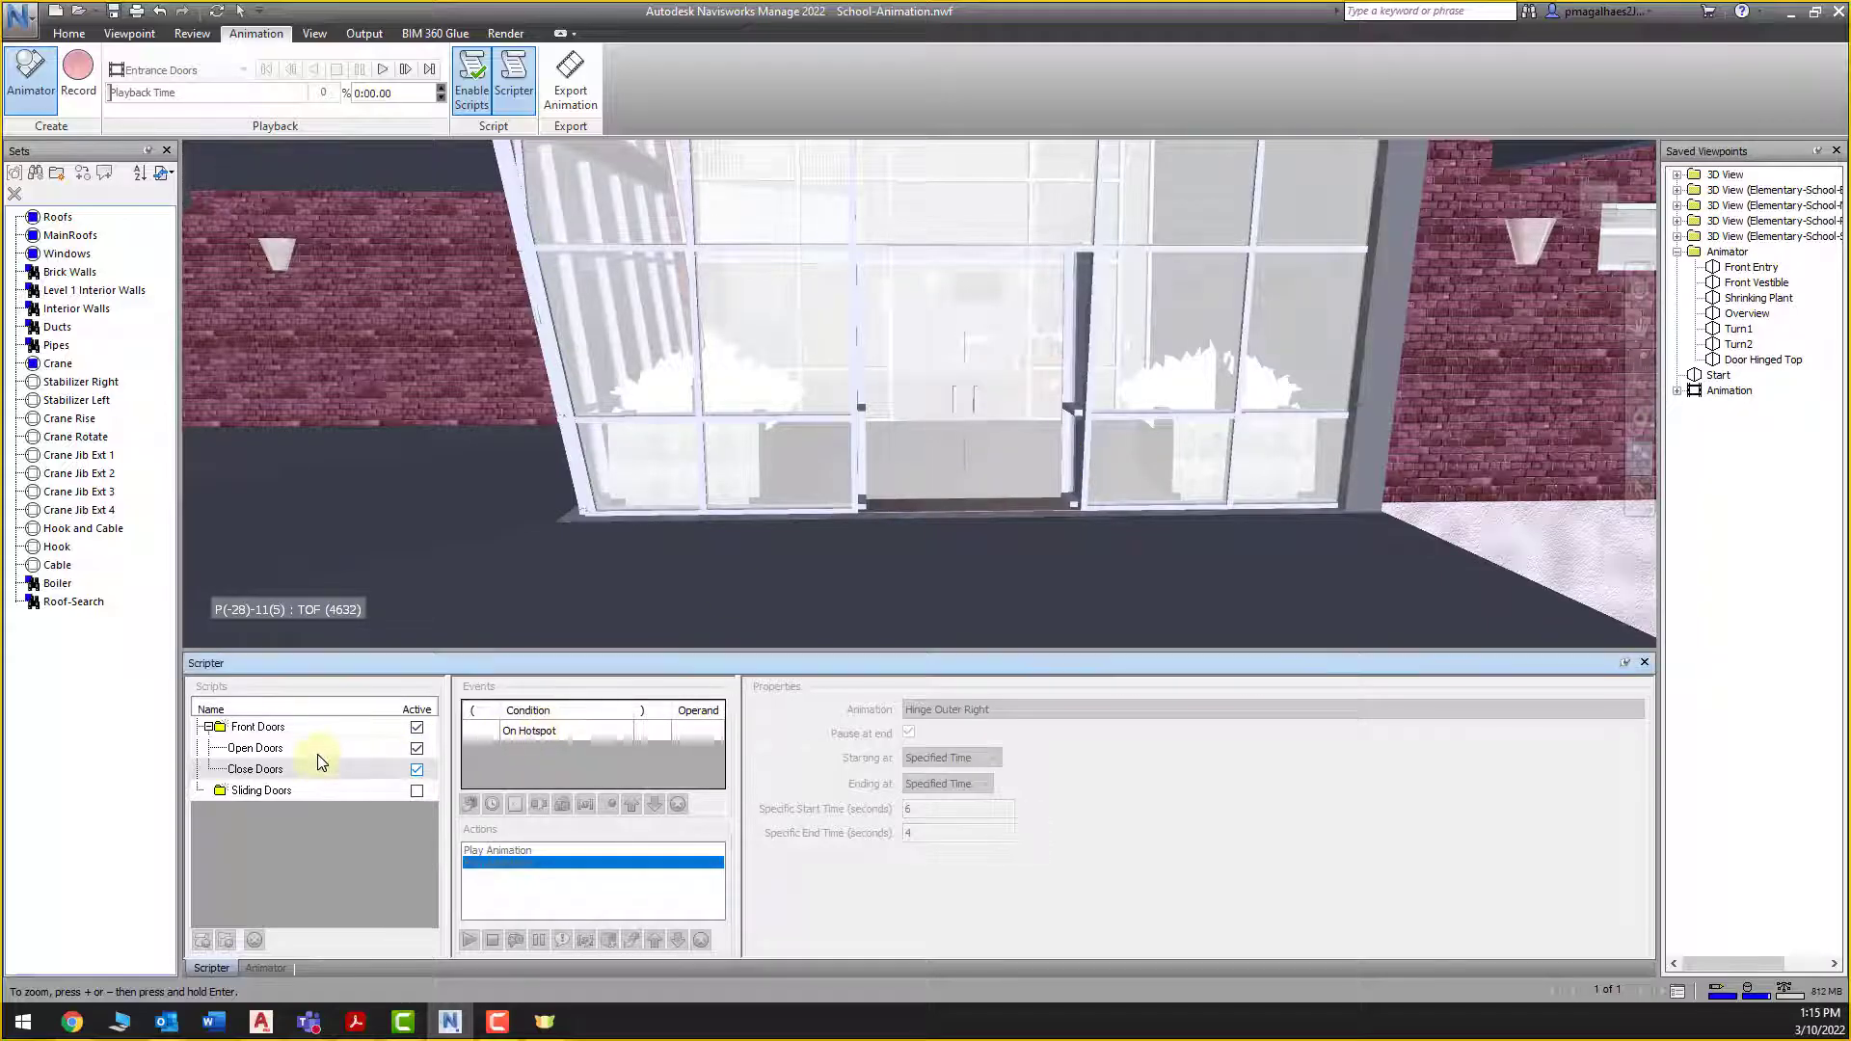
{"action": "left_click", "coordinate": [473, 83]}
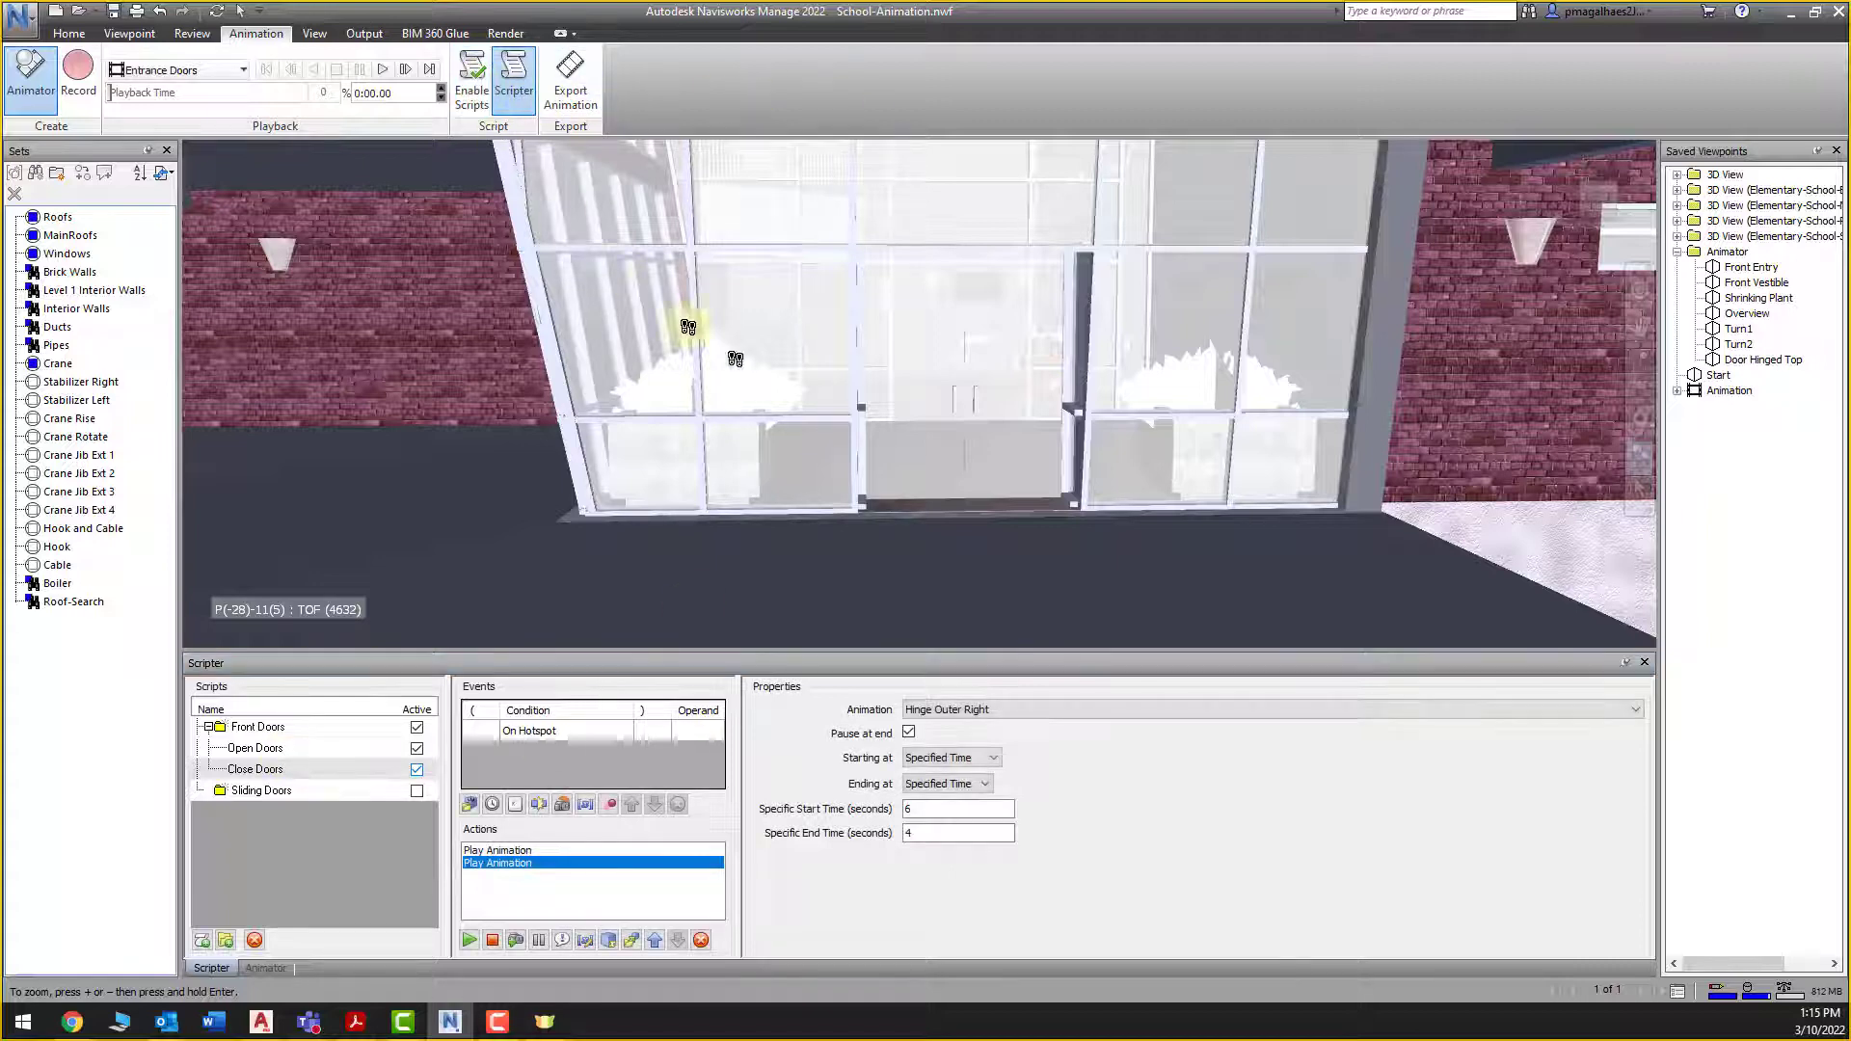
Add an On Key Press event to the Open Doors script for the J key, triggered on Key Pressed
{"action": "left_click", "coordinate": [288, 749]}
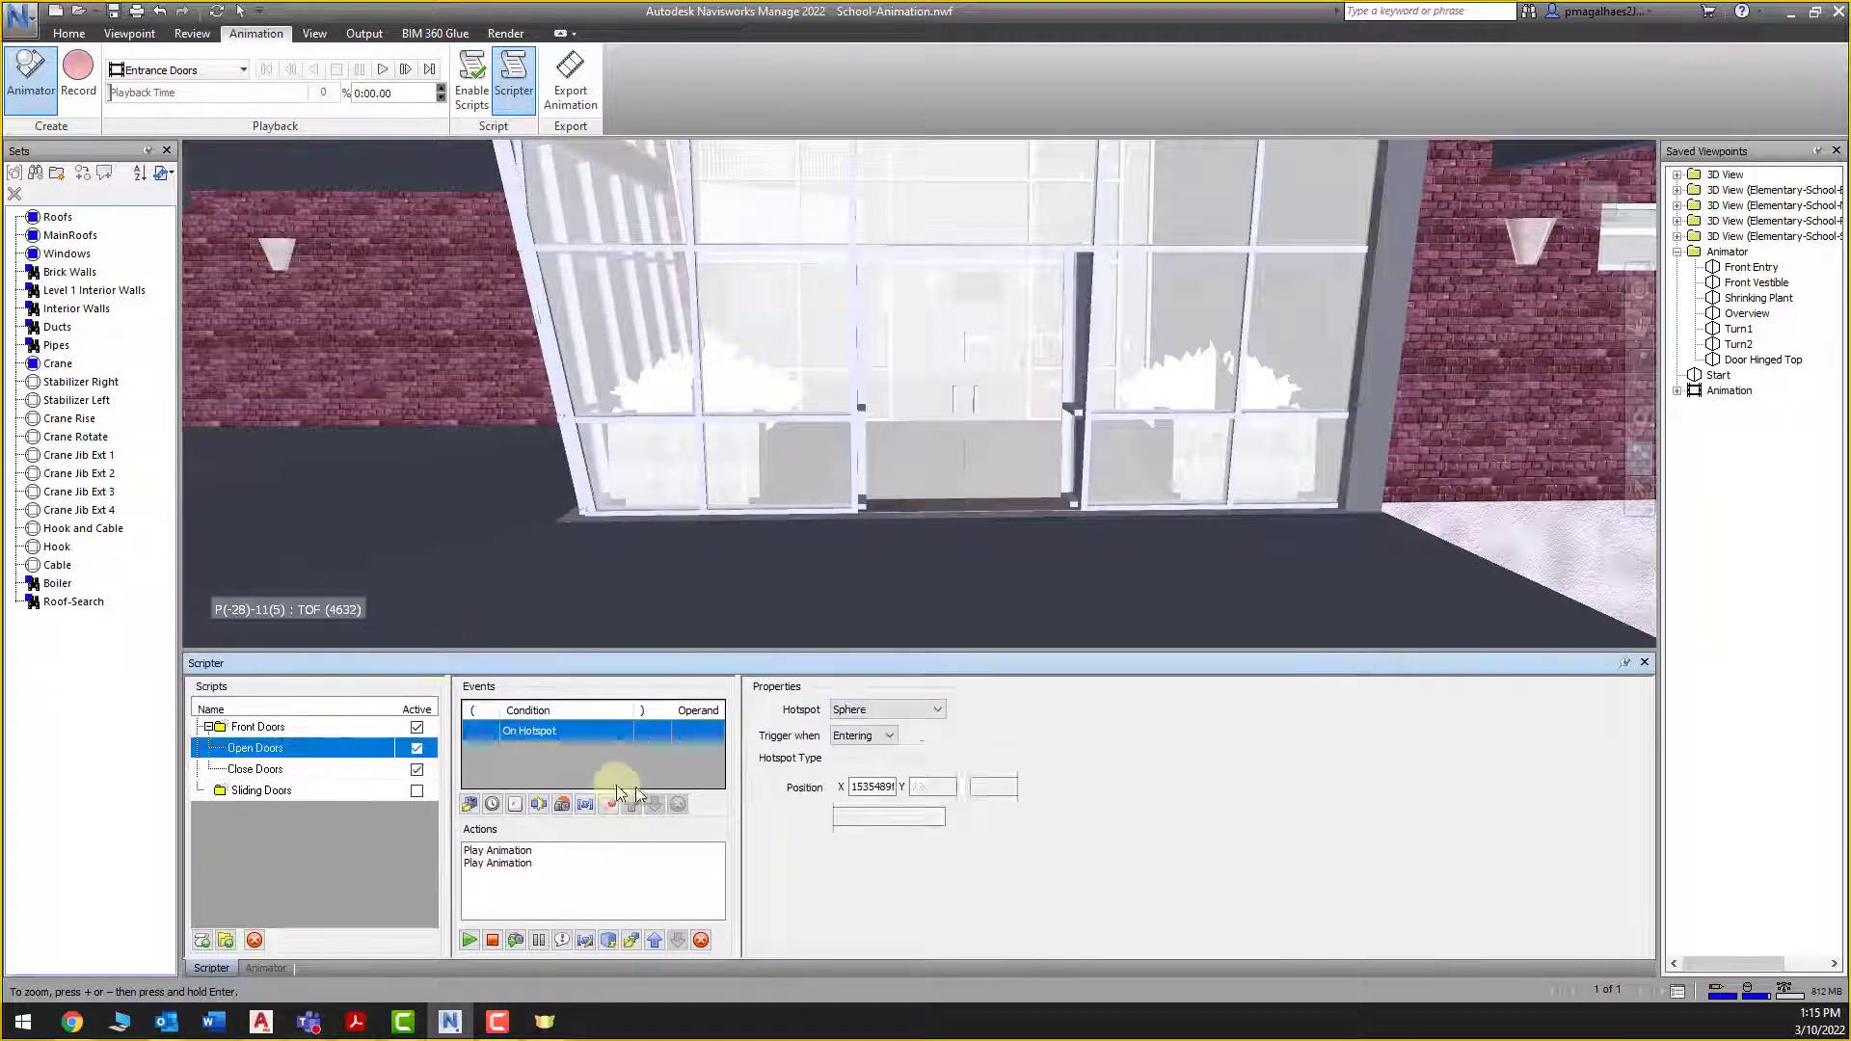
{"action": "left_click", "coordinate": [516, 806]}
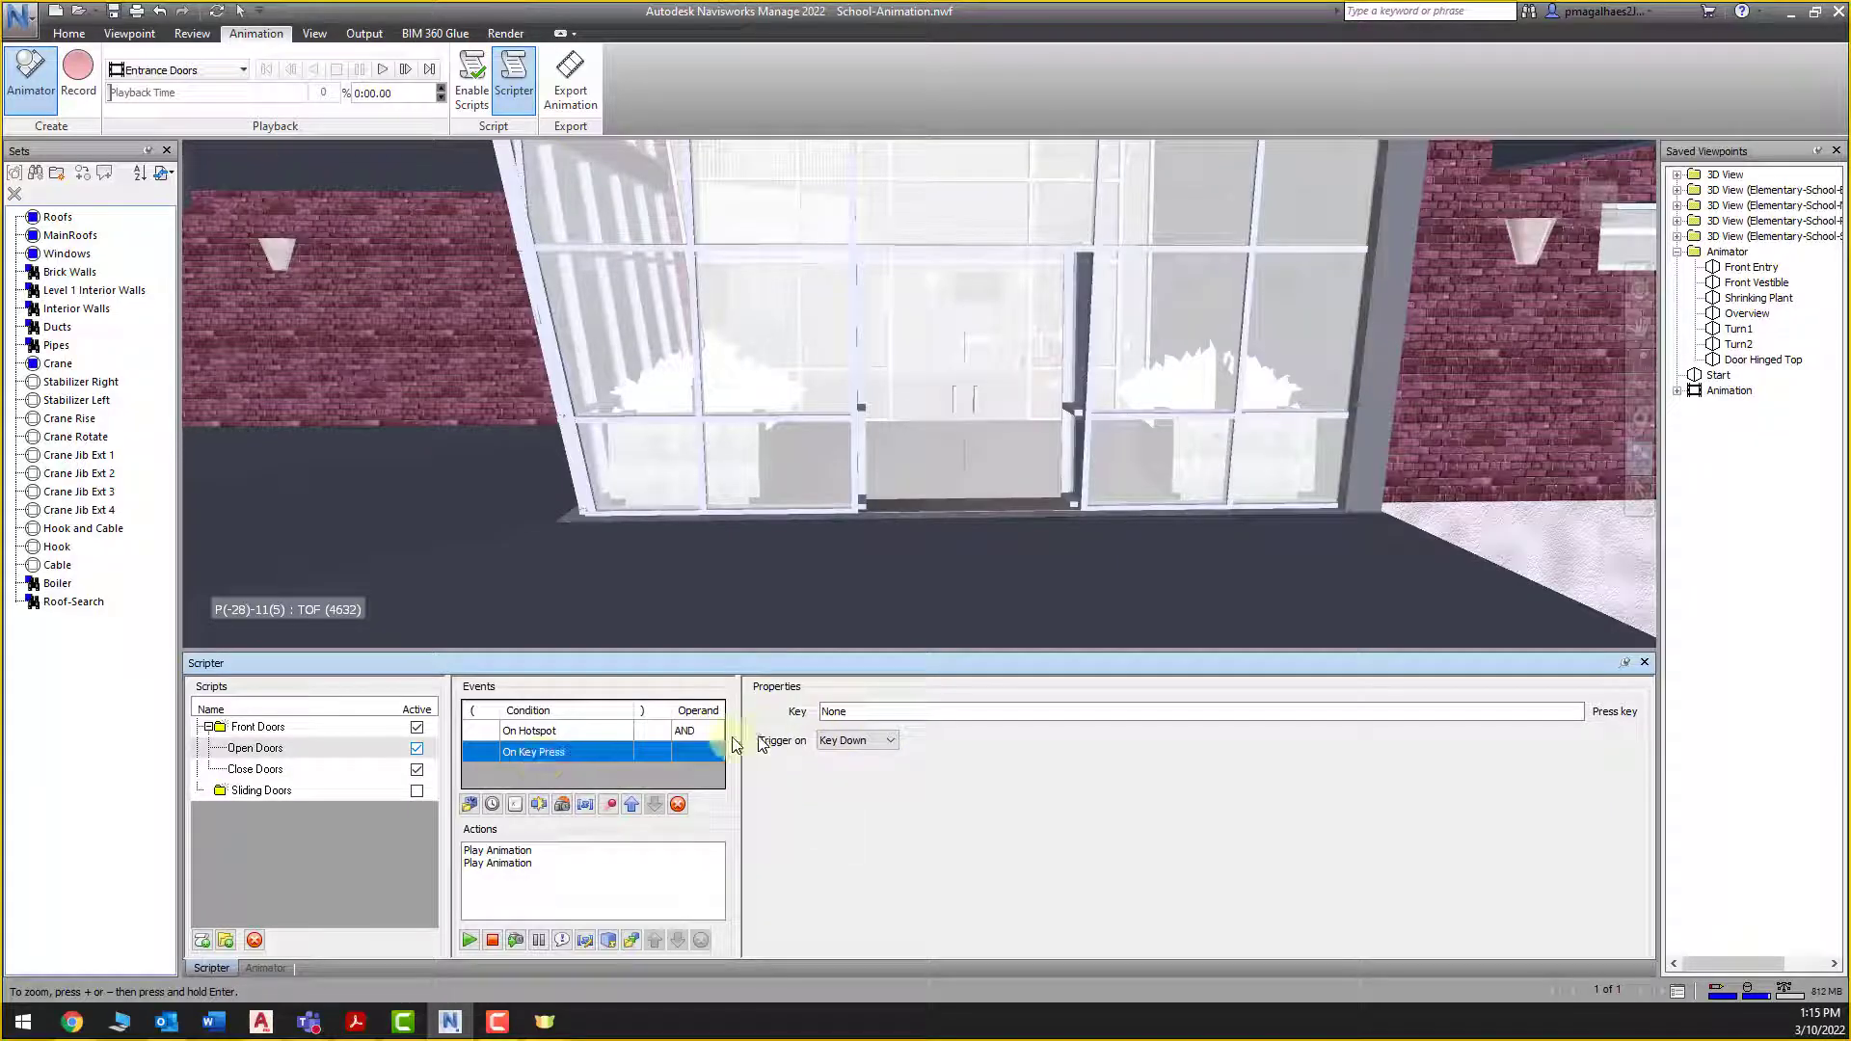
{"action": "left_click", "coordinate": [845, 747]}
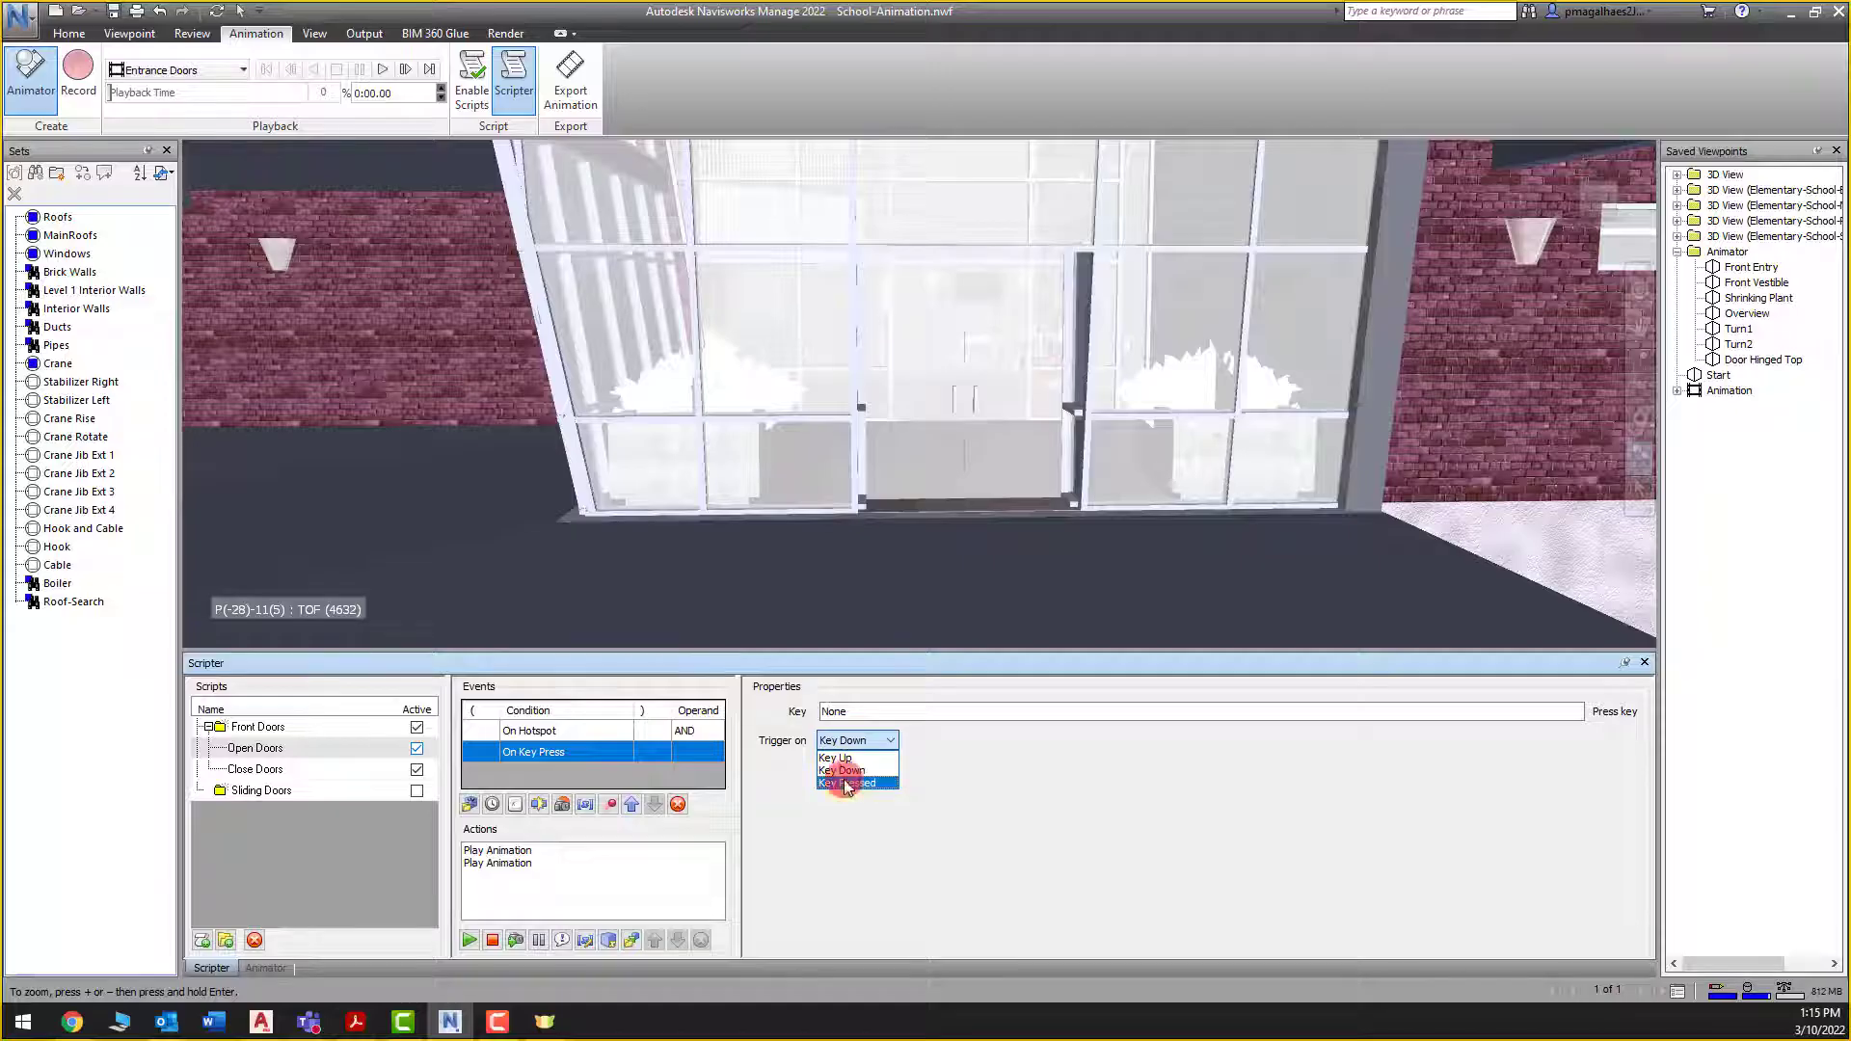
{"action": "left_click", "coordinate": [844, 783]}
{"action": "left_click", "coordinate": [877, 710]}
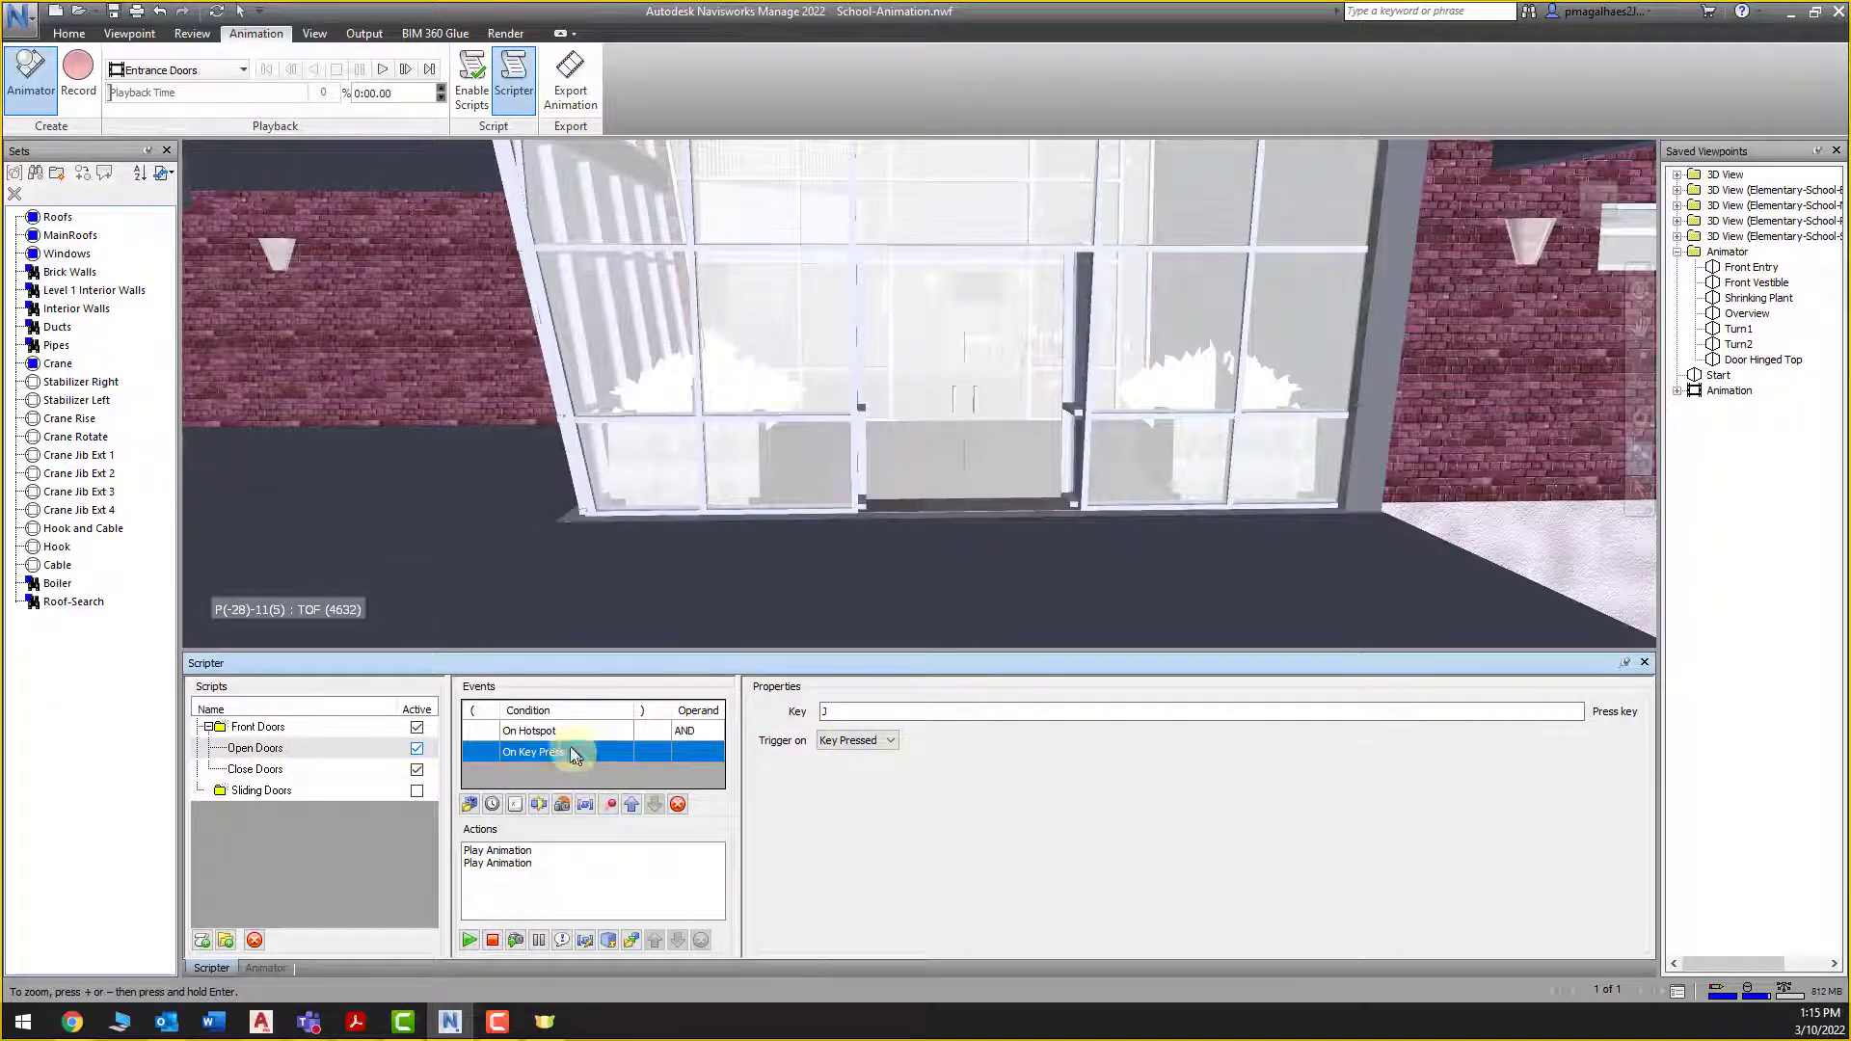
Set the operand between the Open Doors hotspot and key press events to OR
{"action": "left_click", "coordinate": [698, 733]}
{"action": "left_click", "coordinate": [714, 731]}
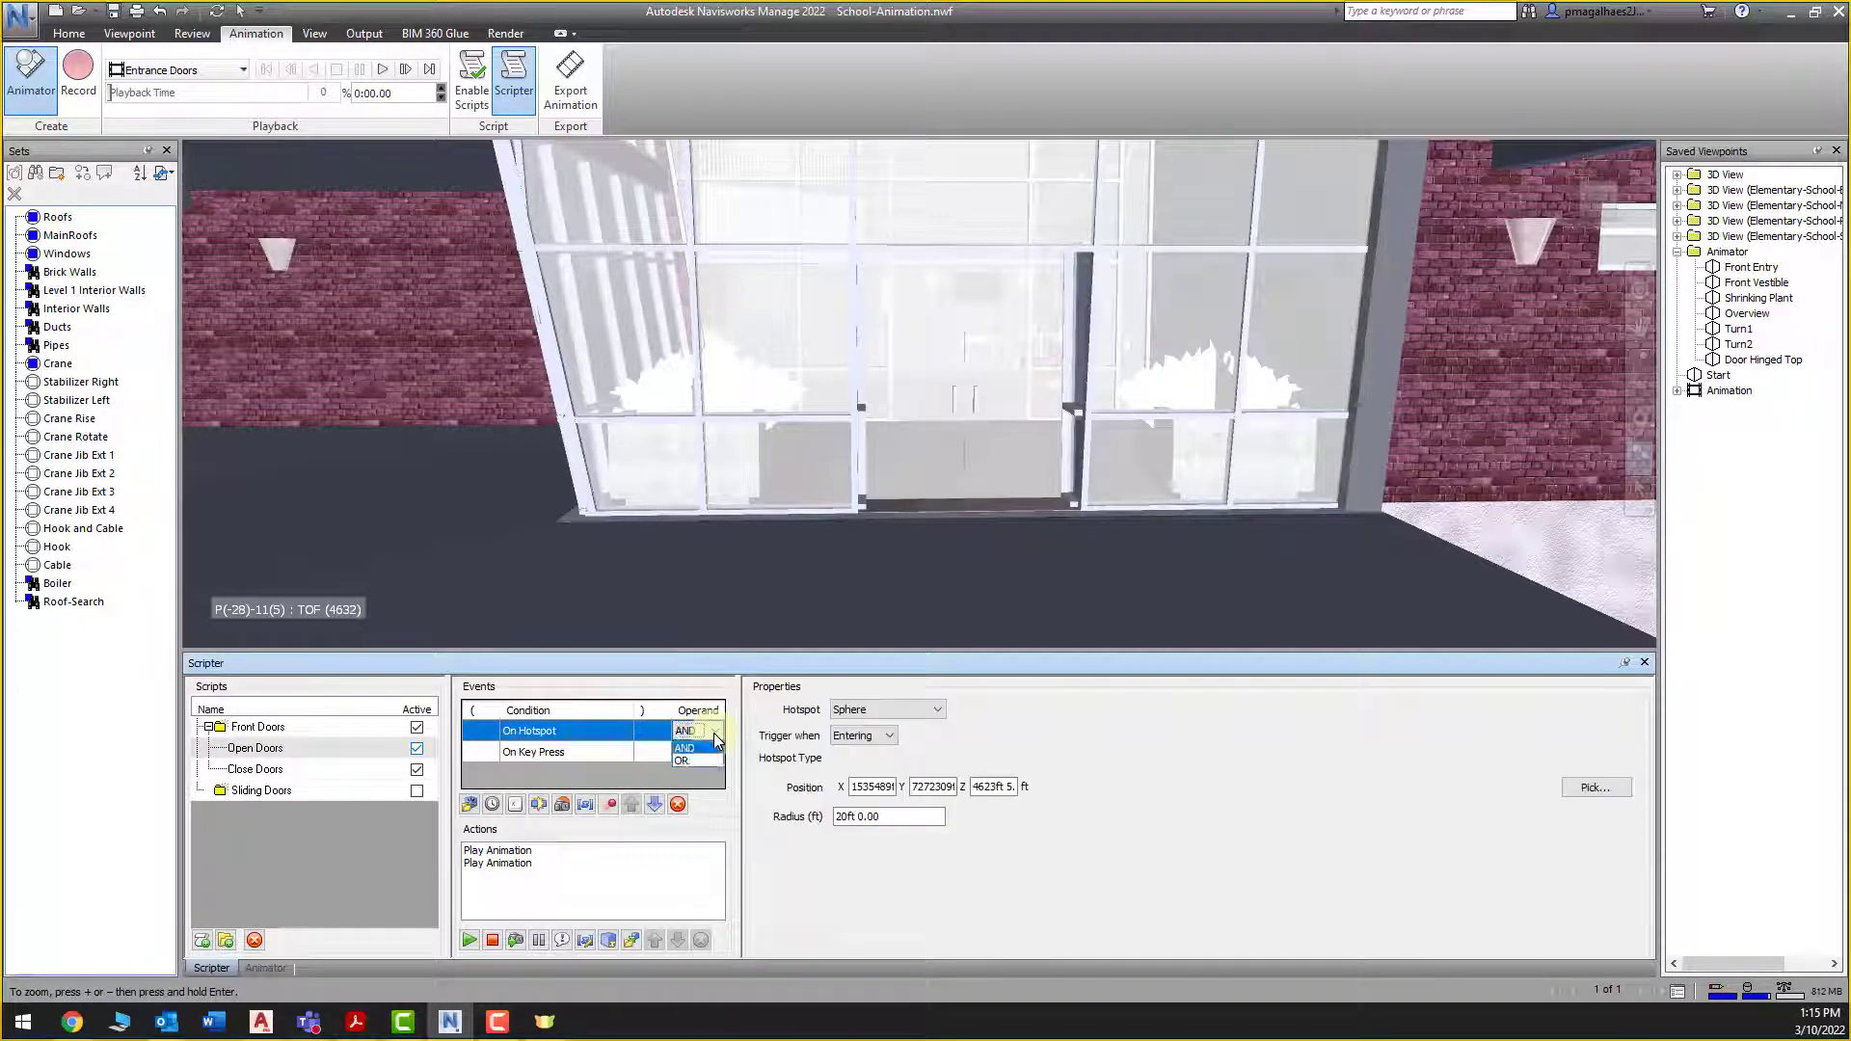
{"action": "left_click", "coordinate": [684, 755]}
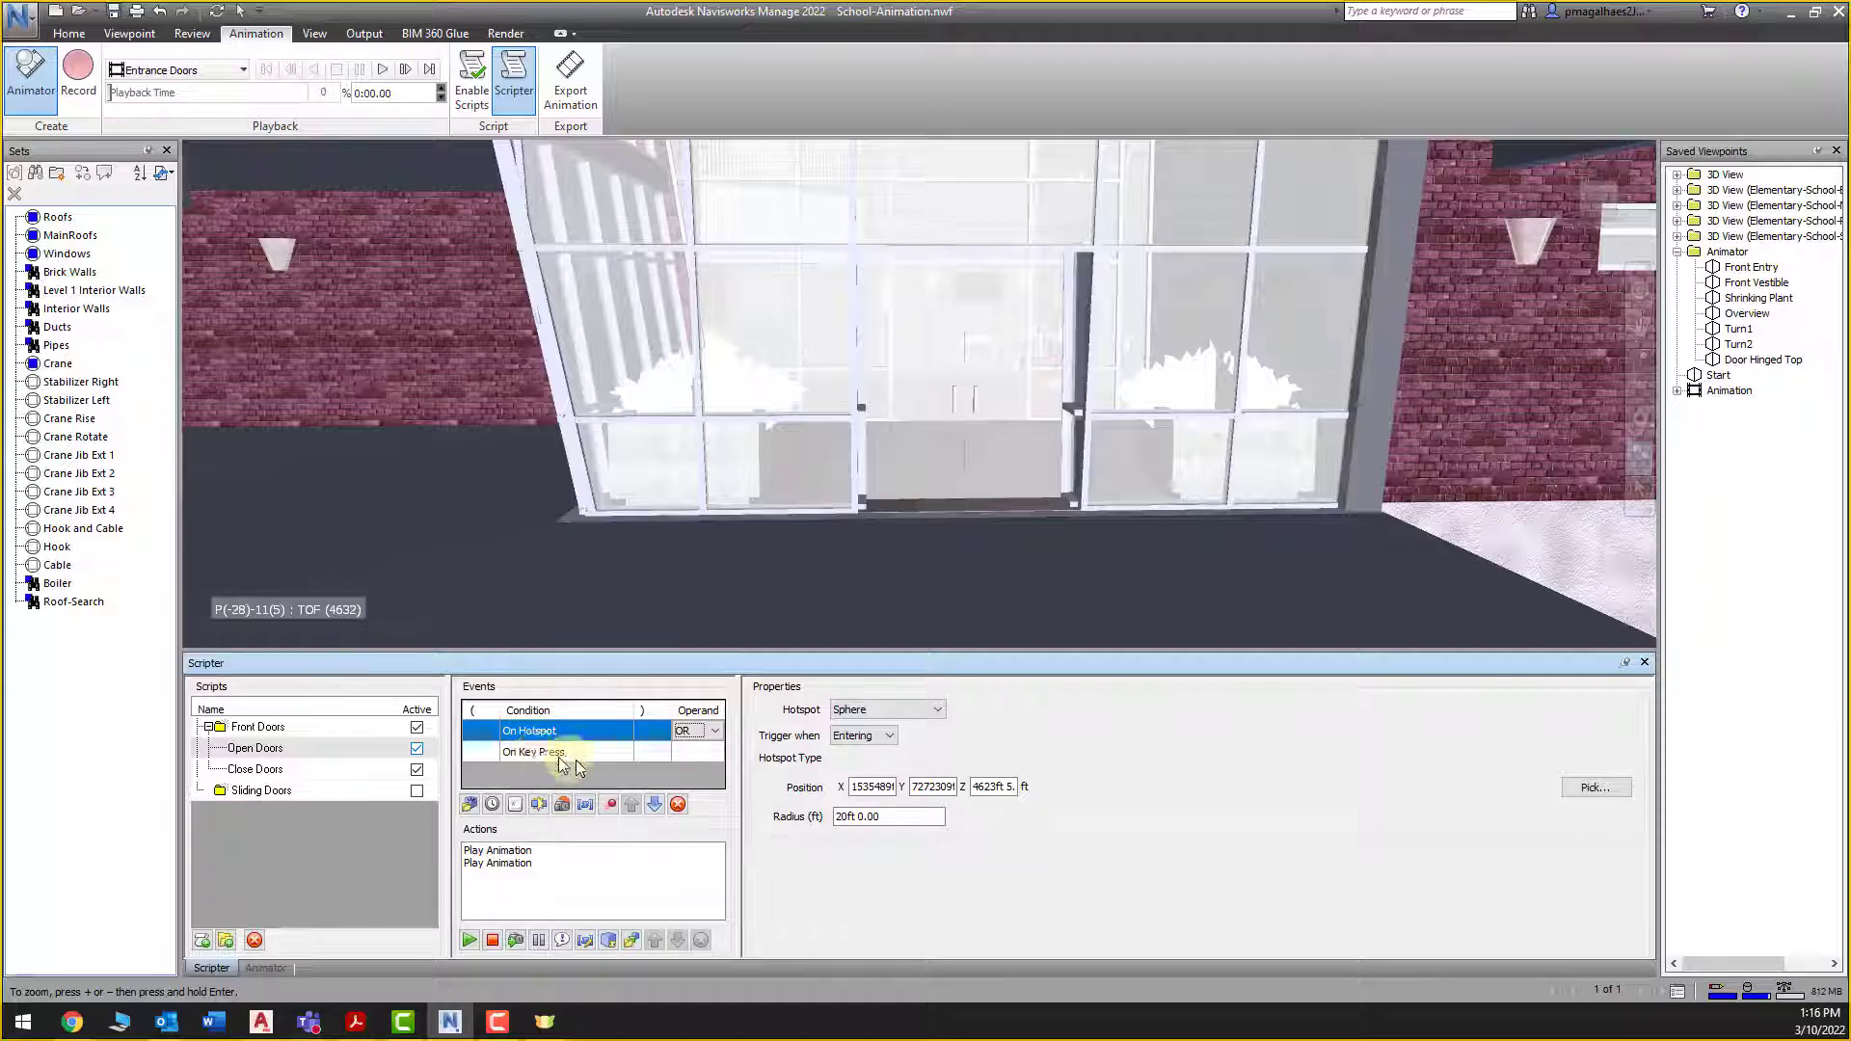
Add an On Key Press event to the Close Doors script and combine it with the hotspot event using OR
{"action": "left_click", "coordinate": [361, 771]}
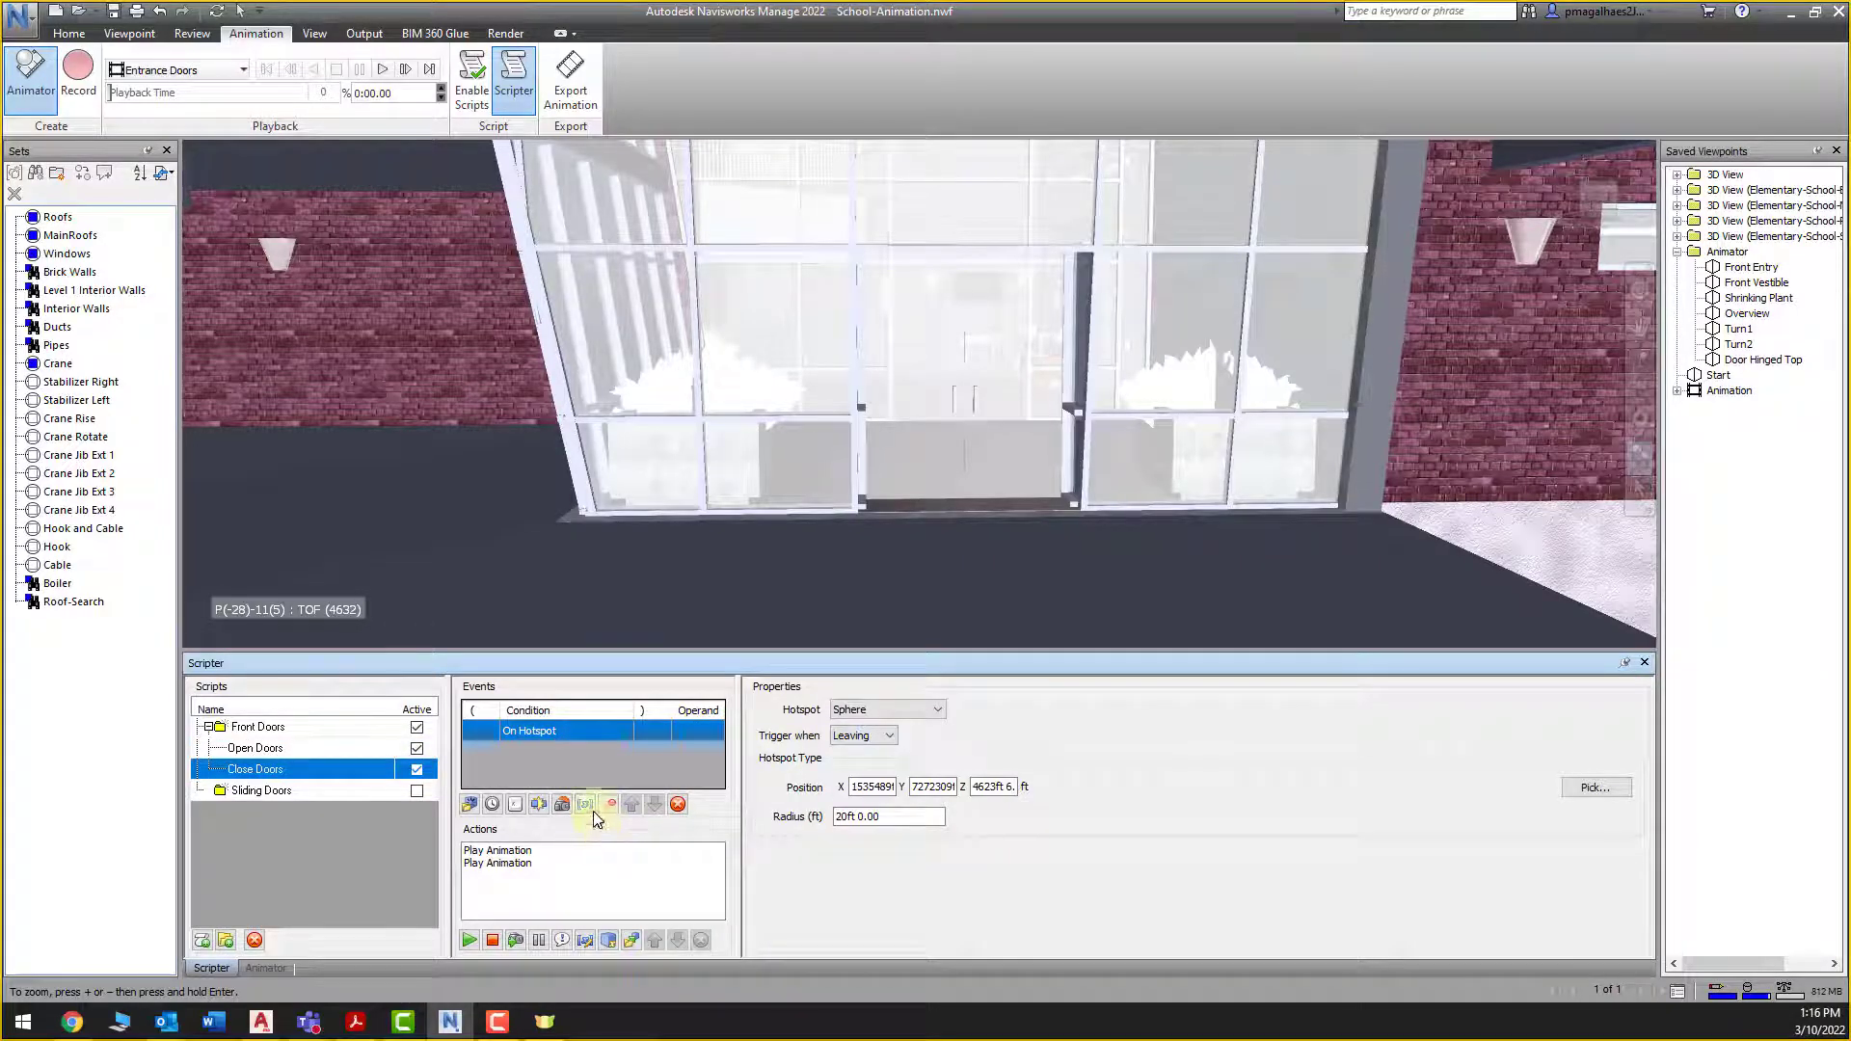
{"action": "left_click", "coordinate": [516, 806]}
{"action": "left_click", "coordinate": [695, 731]}
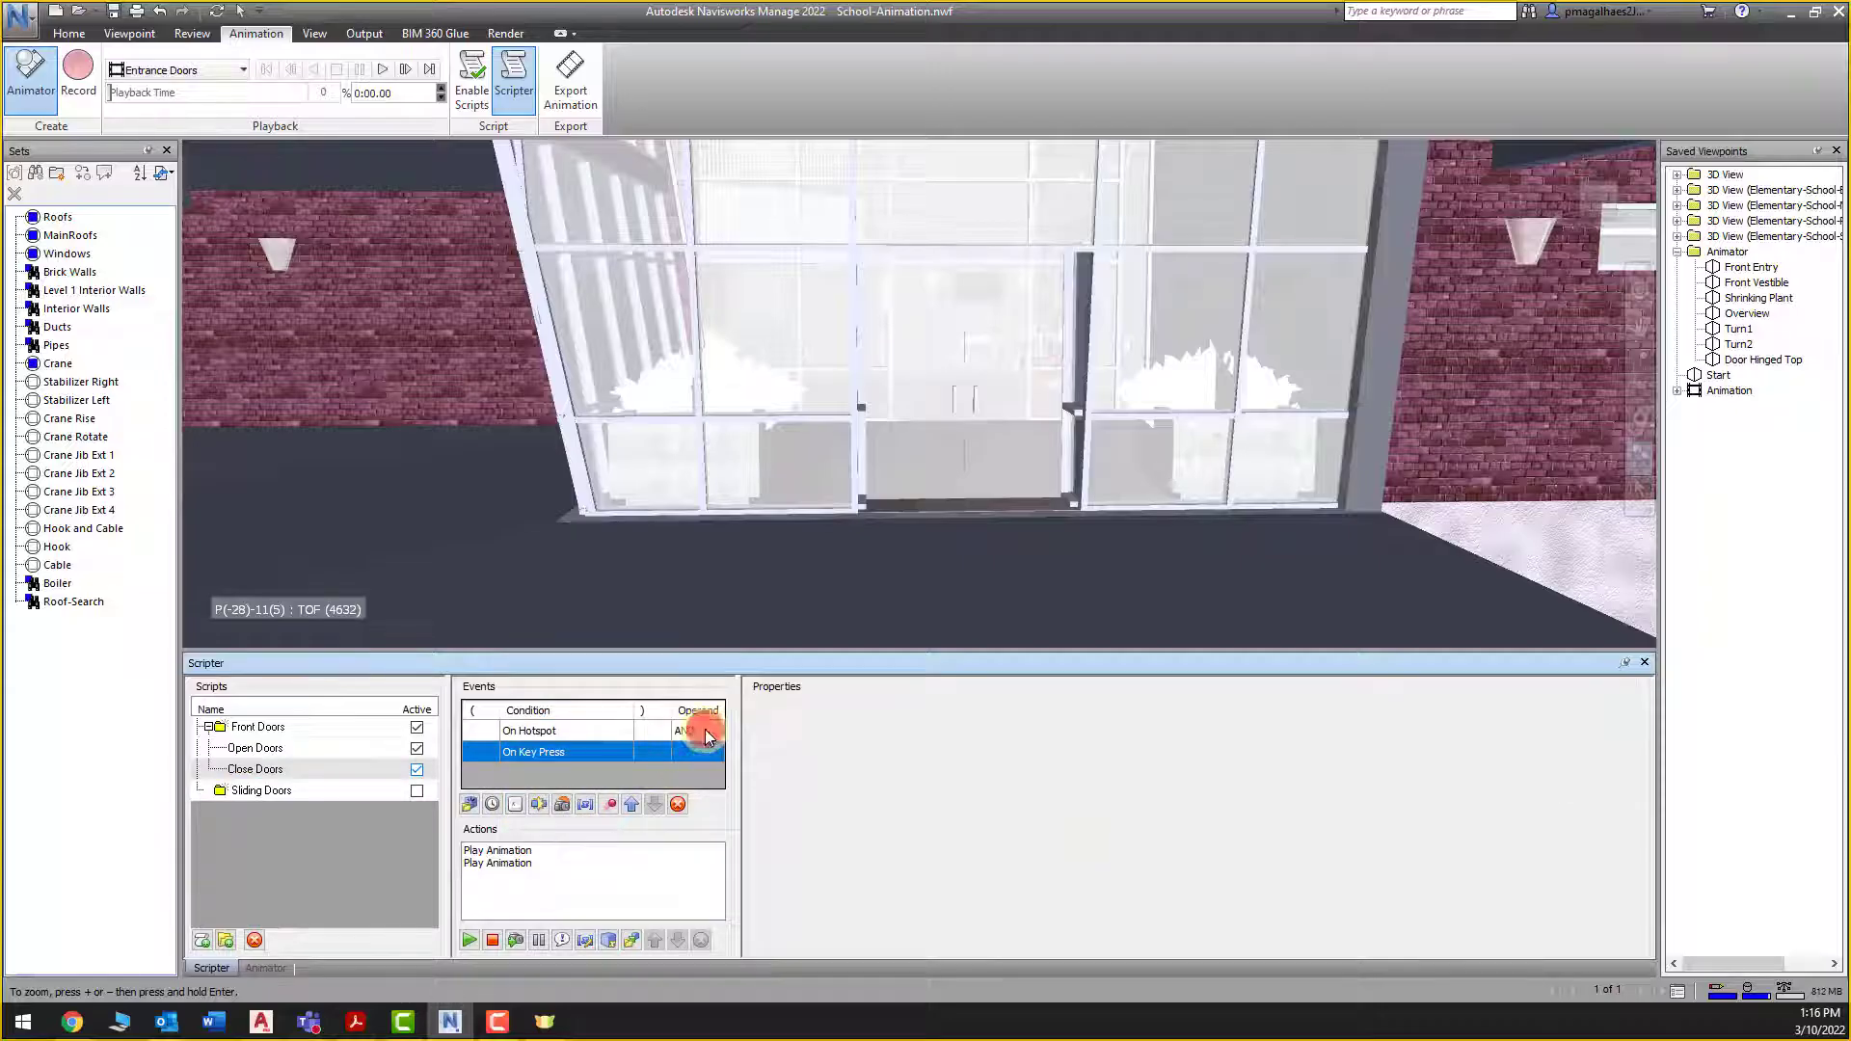
{"action": "left_click", "coordinate": [713, 733]}
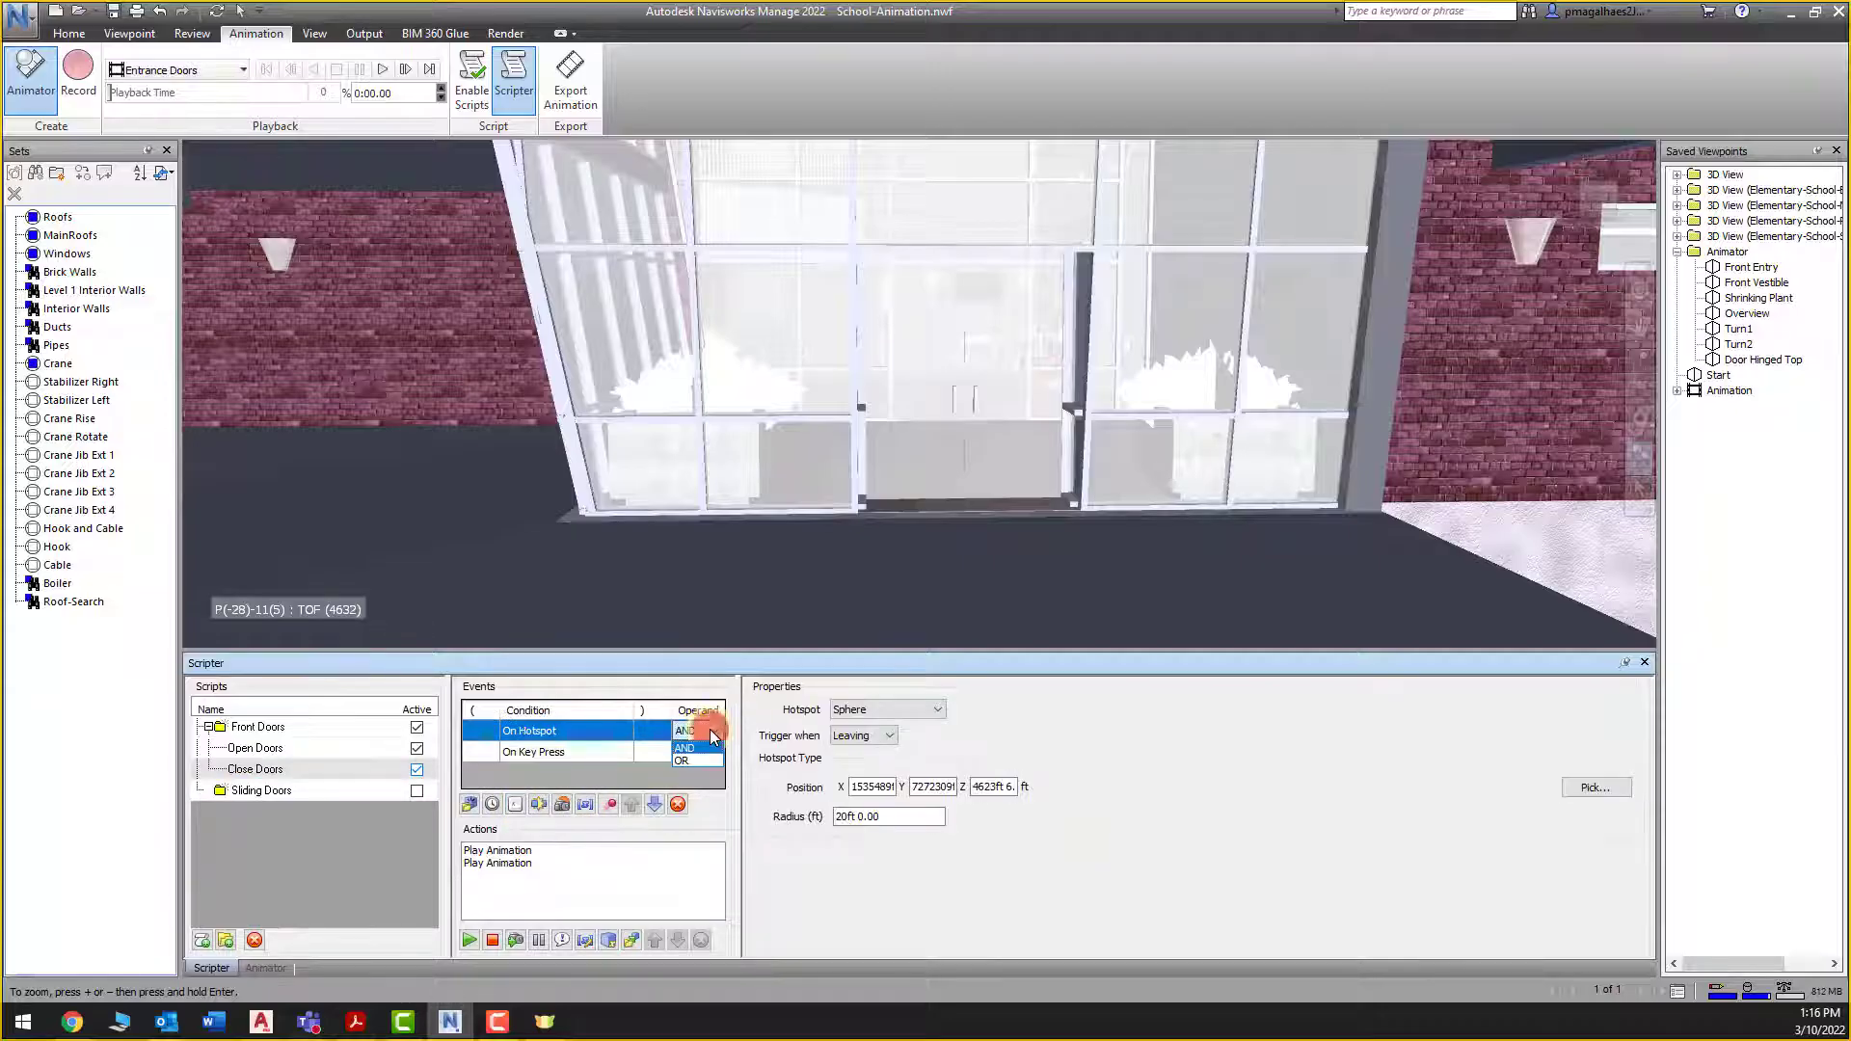
{"action": "left_click", "coordinate": [566, 754]}
Assign the K key to the Close Doors key press event and trigger it on Key Pressed
{"action": "left_click", "coordinate": [854, 713]}
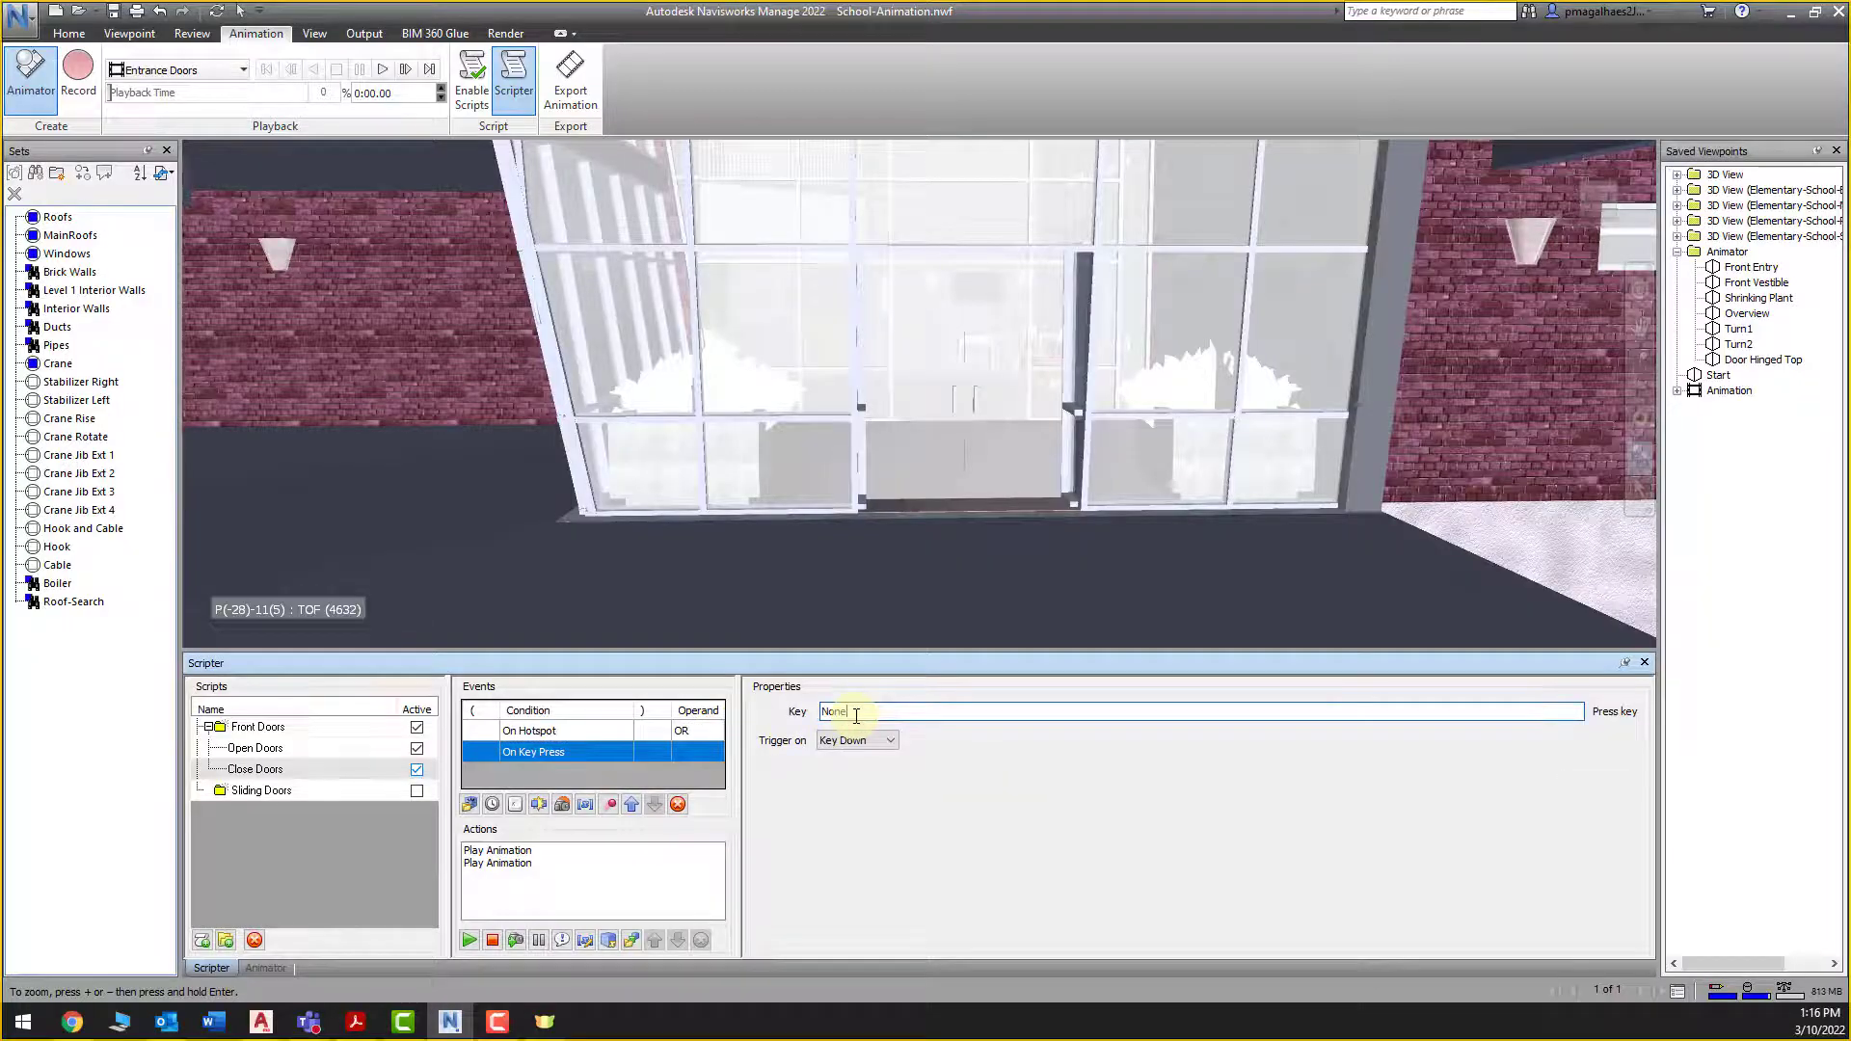
{"action": "key", "text": "k"}
{"action": "left_click", "coordinate": [868, 741]}
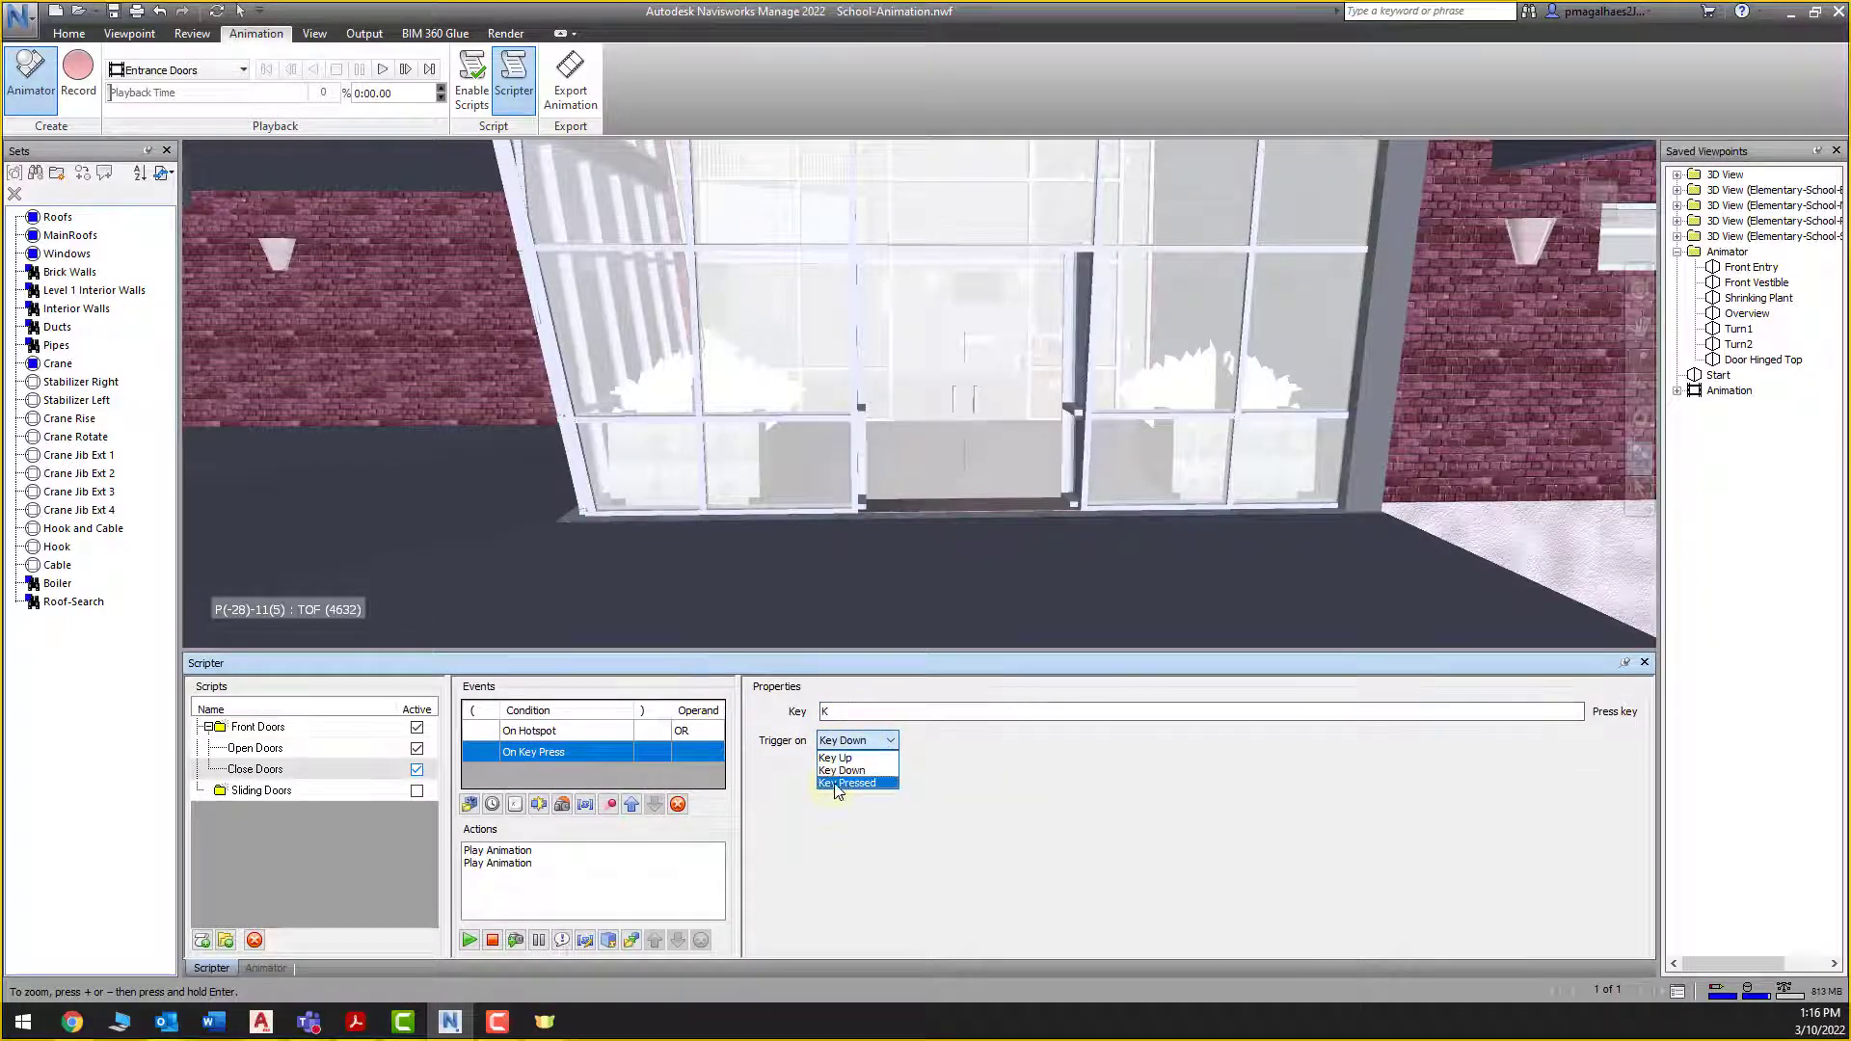
{"action": "left_click", "coordinate": [847, 783]}
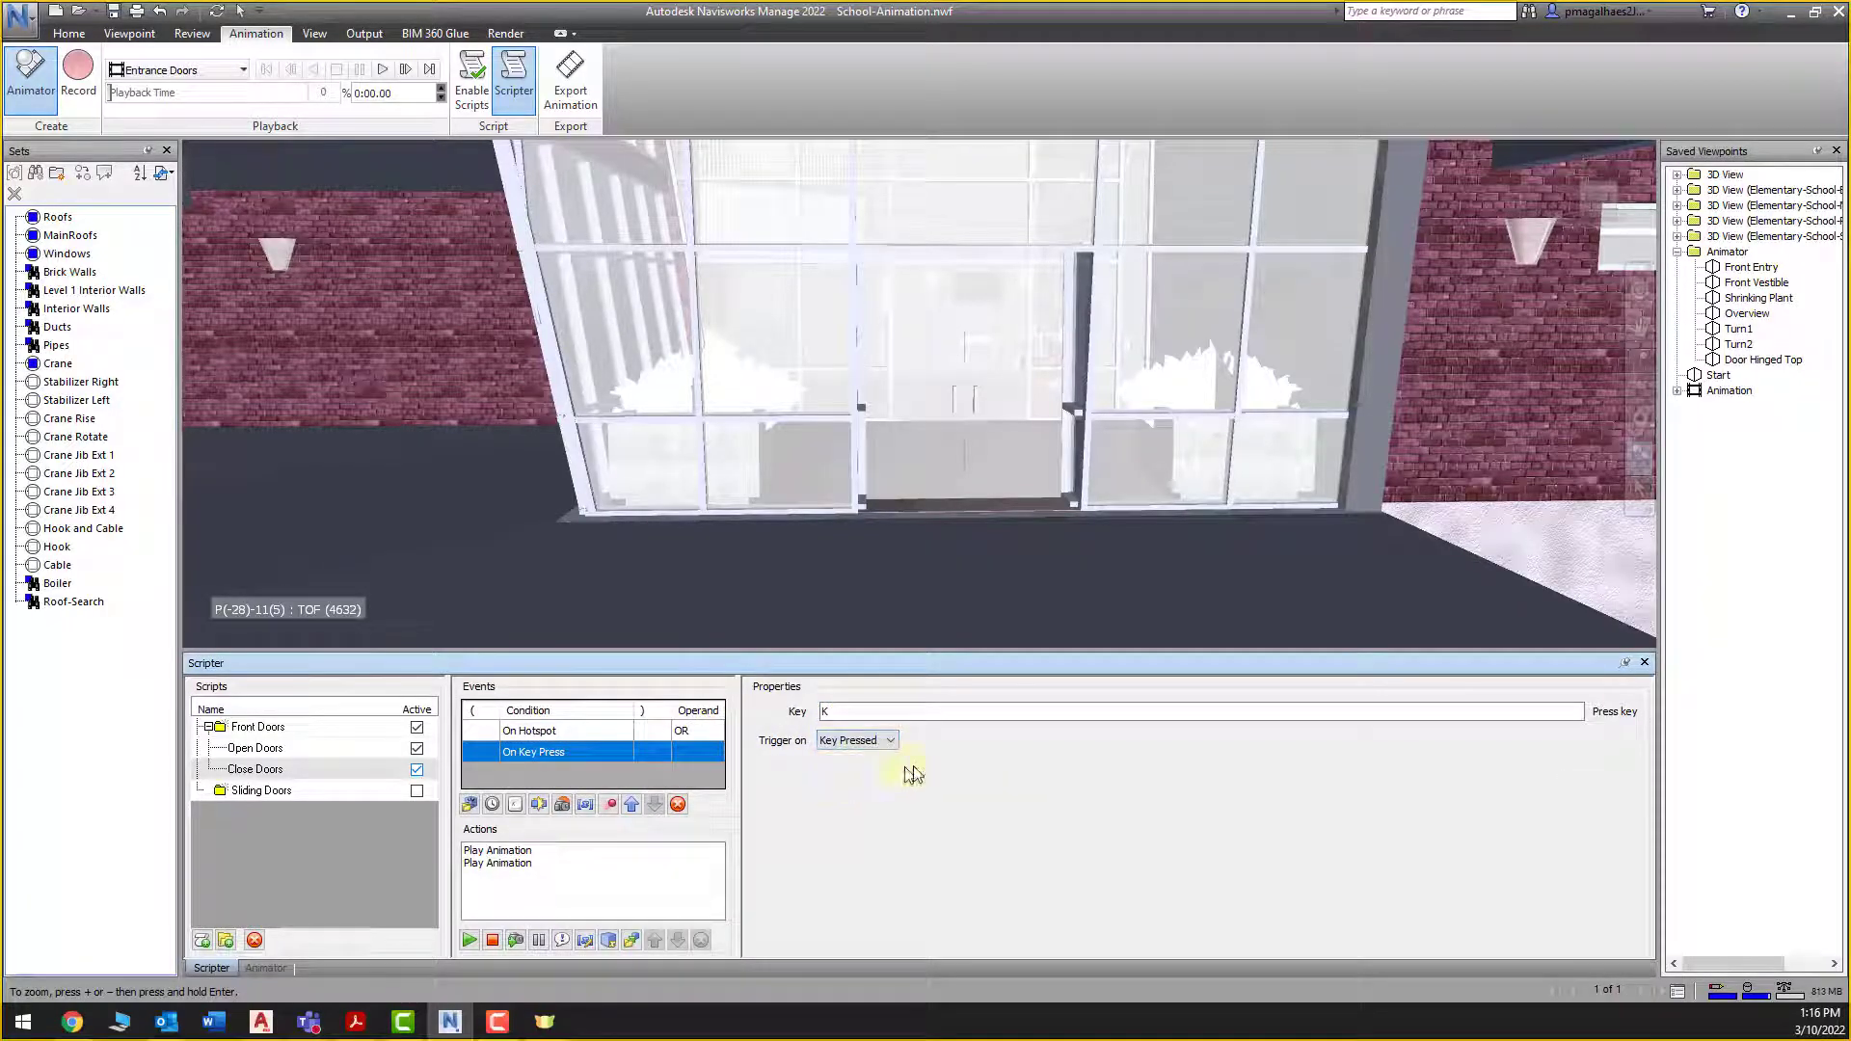
Select the Open Doors script and enable the scripts for testing
{"action": "left_click", "coordinate": [356, 750]}
{"action": "left_click", "coordinate": [473, 87]}
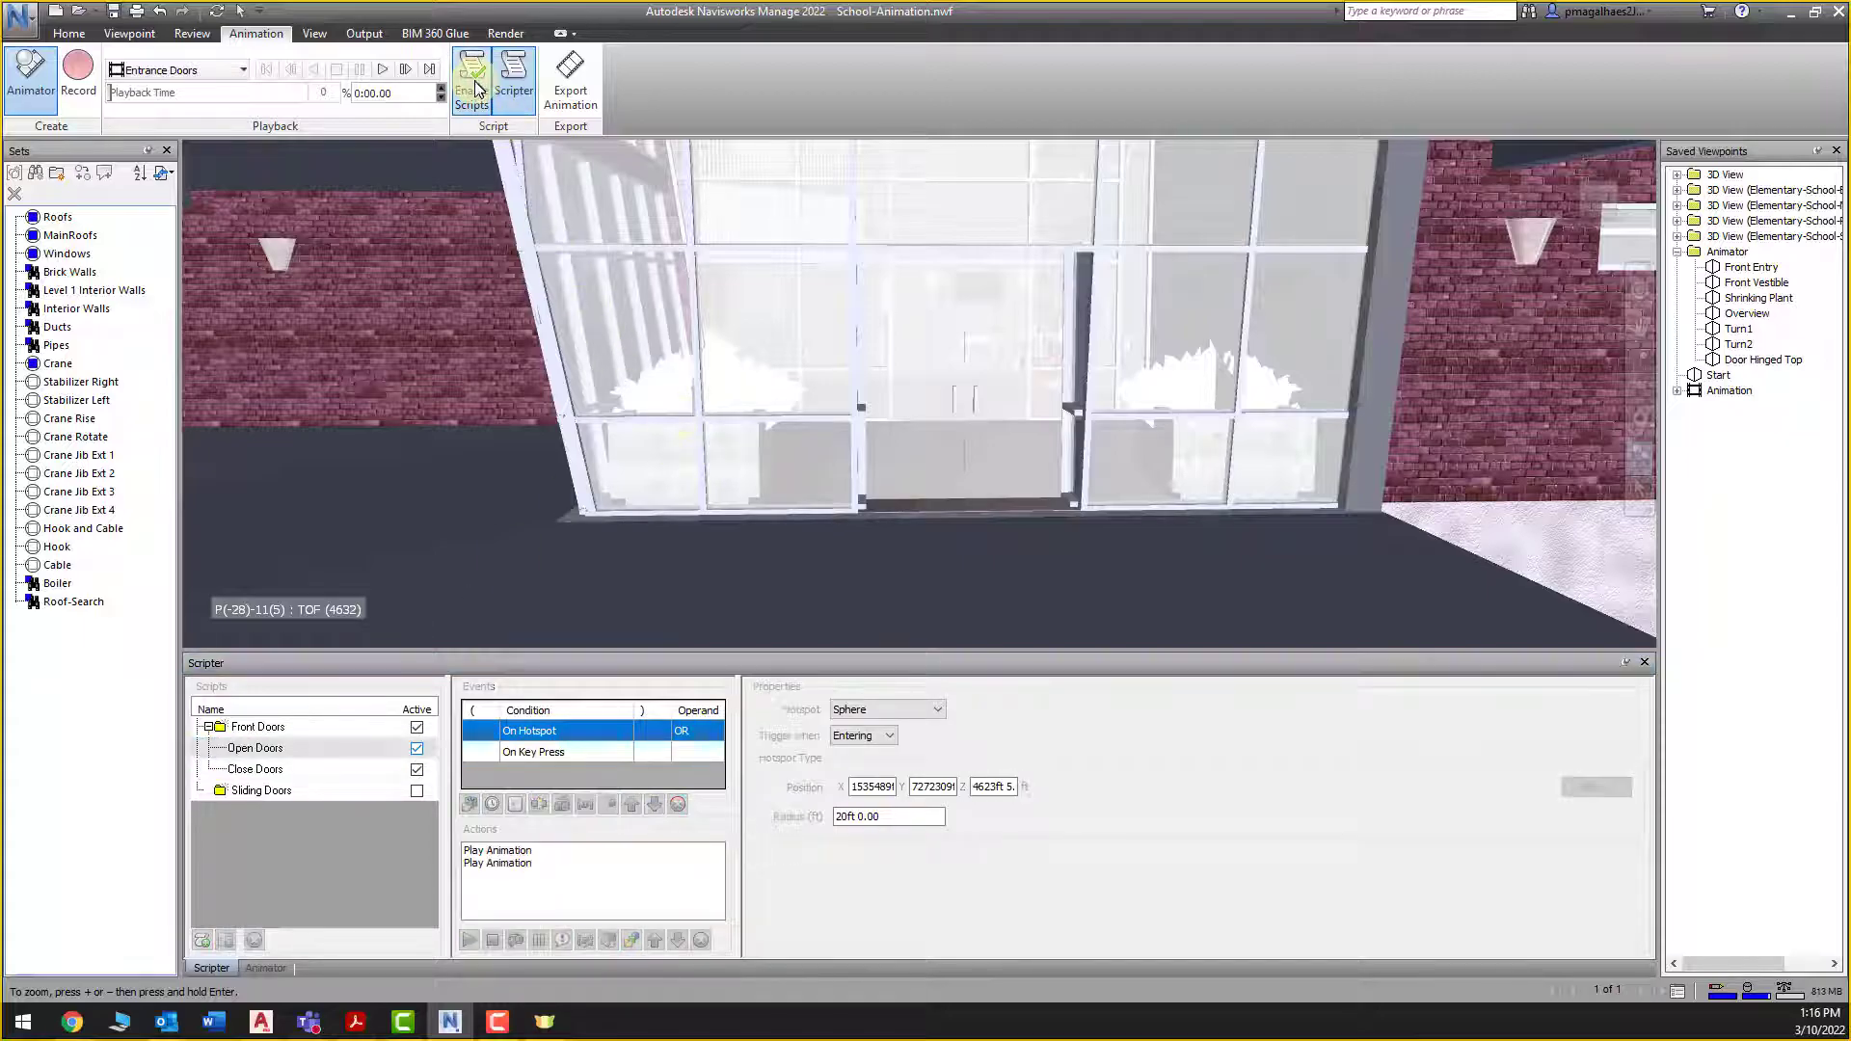